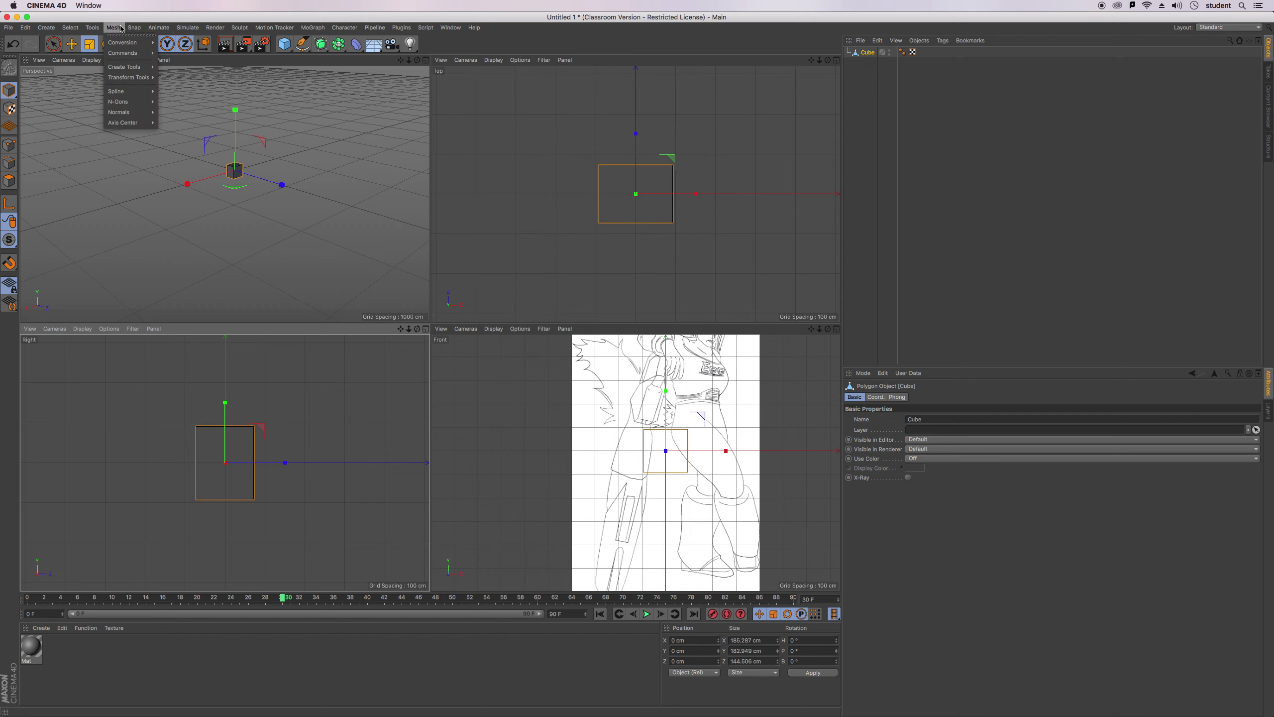
# Switch to polygon editing and activate the Extrude tool for the Cube object.
pyautogui.moveTo(135, 43)
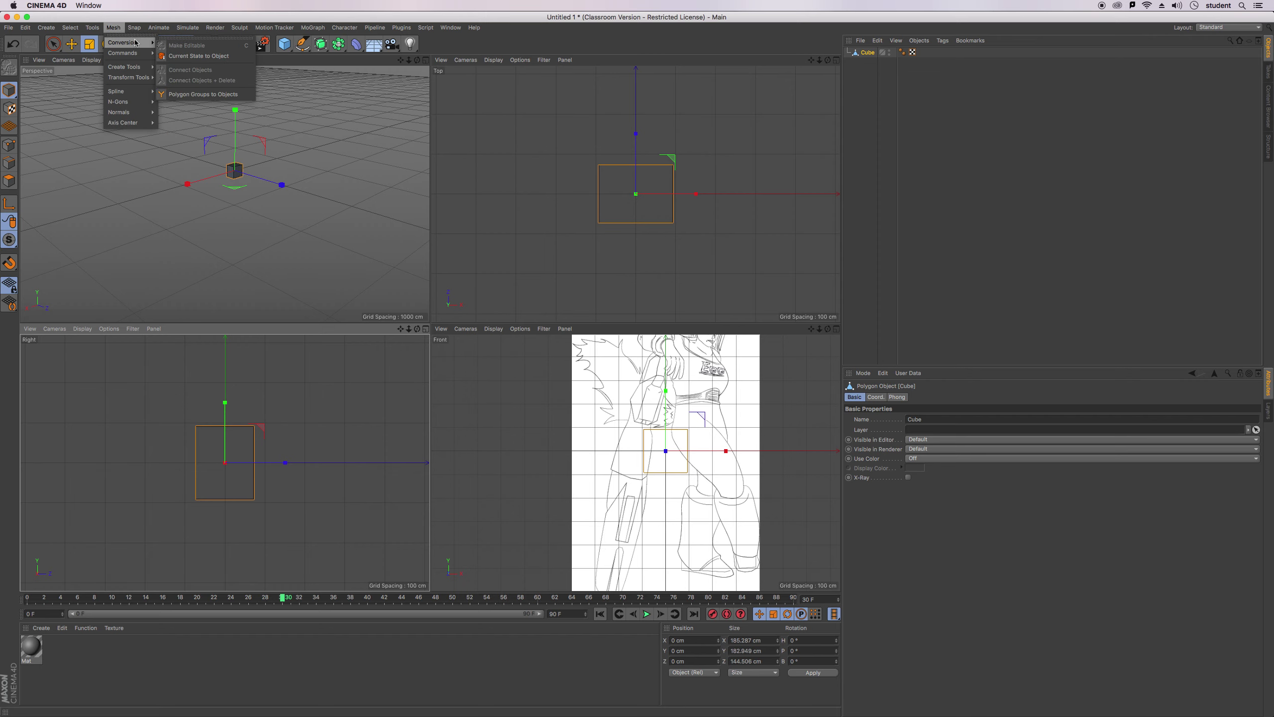
pyautogui.moveTo(8, 28)
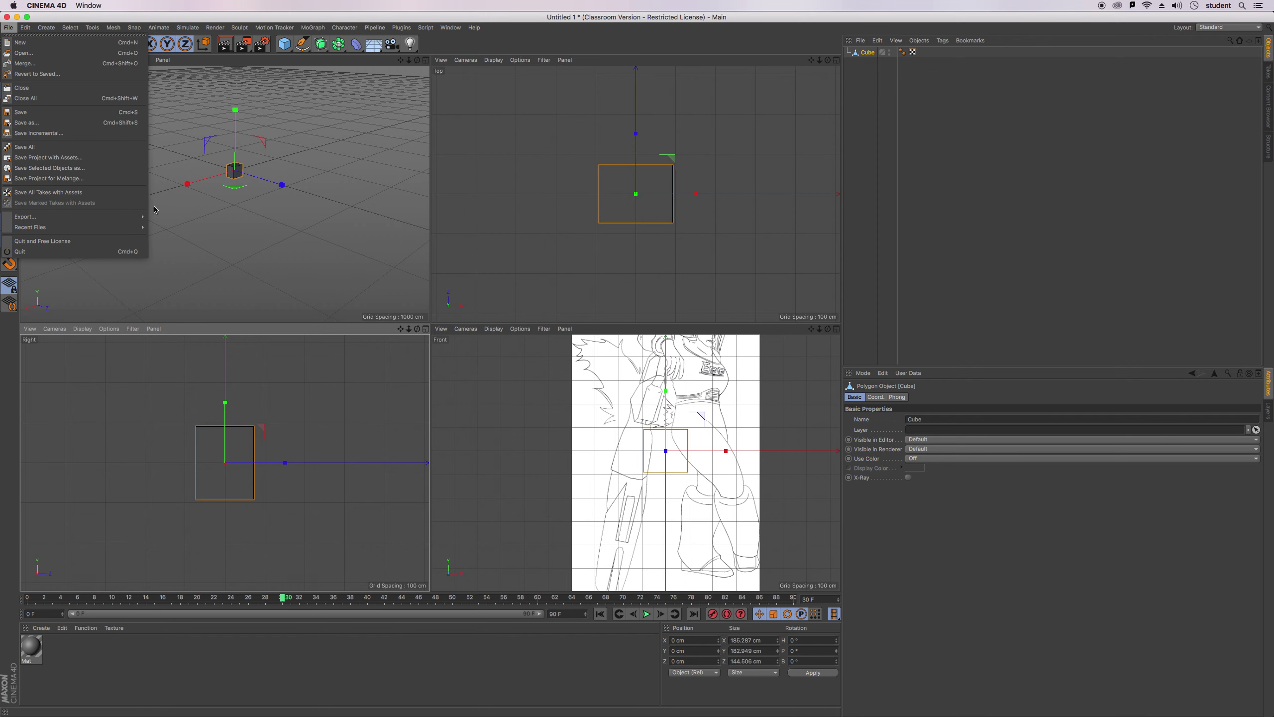
pyautogui.click(97, 197)
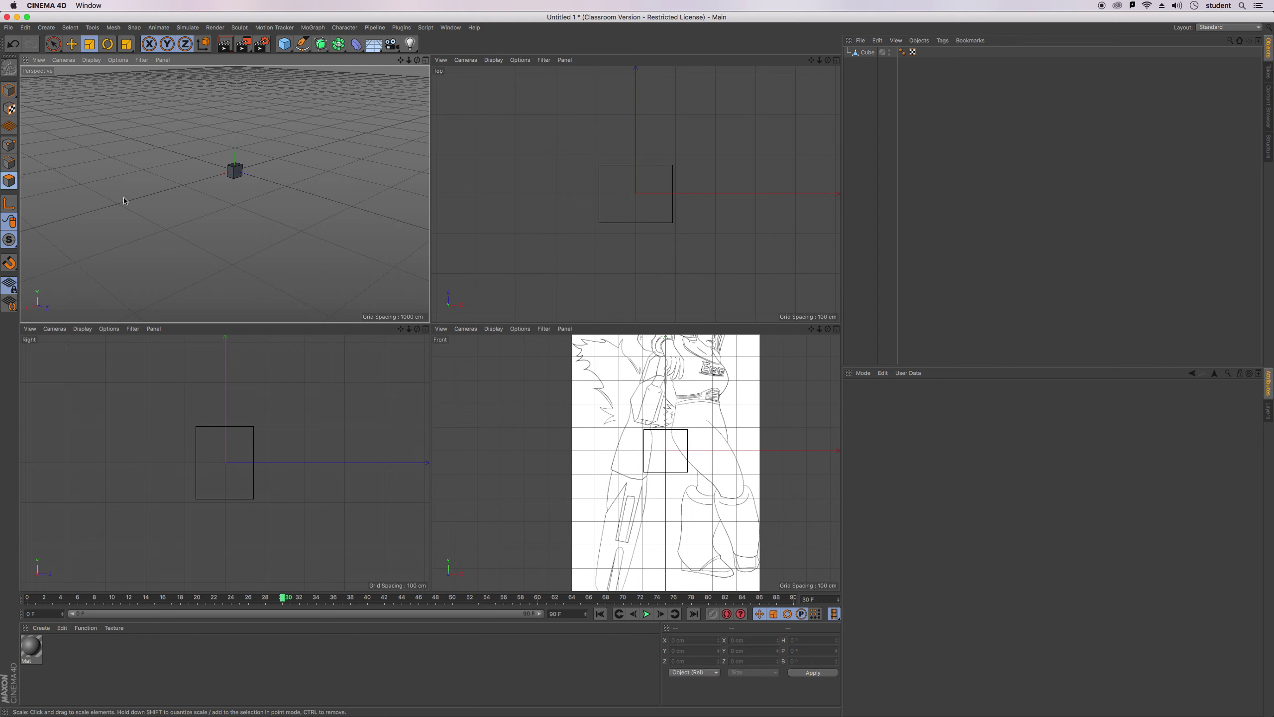
pyautogui.click(113, 27)
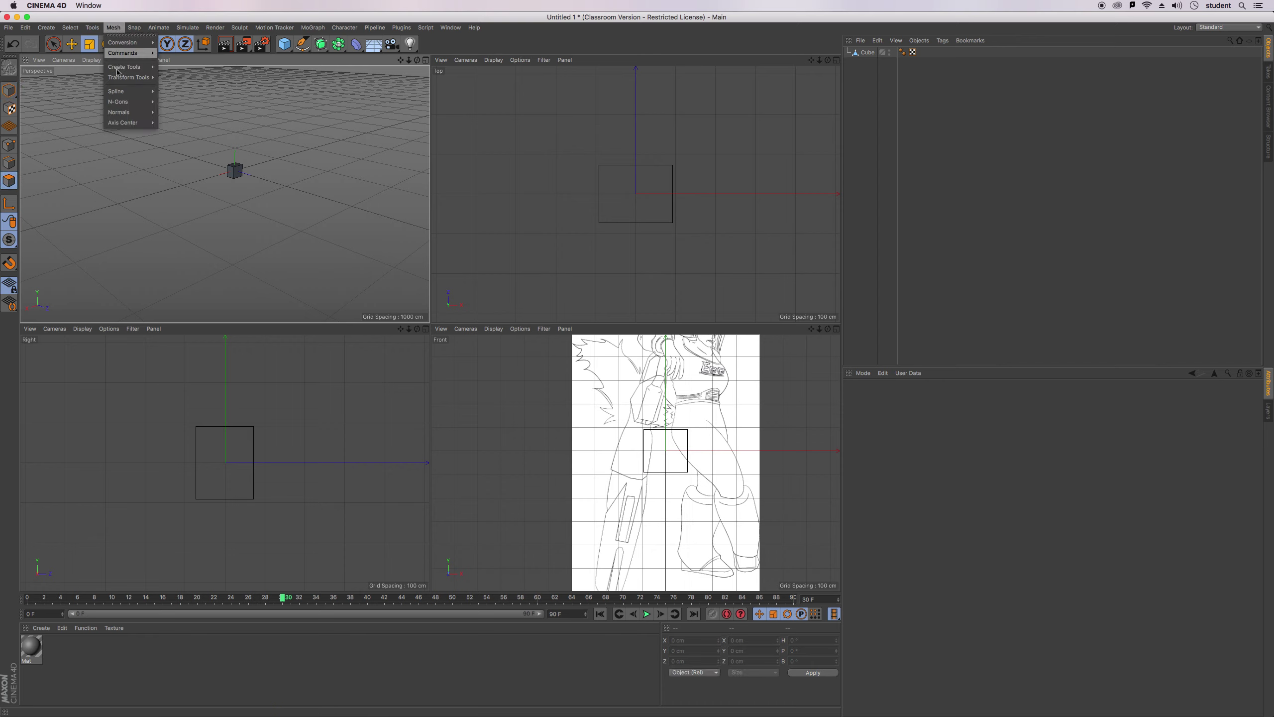
pyautogui.moveTo(133, 73)
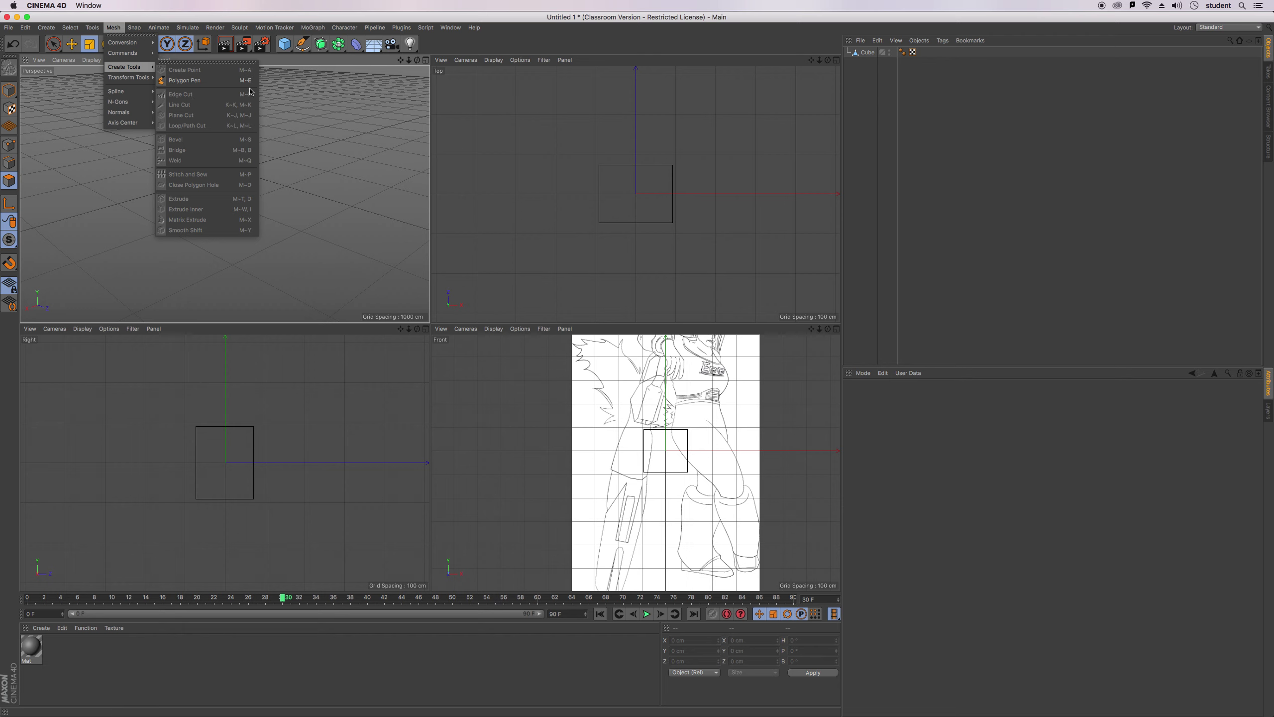
pyautogui.click(867, 52)
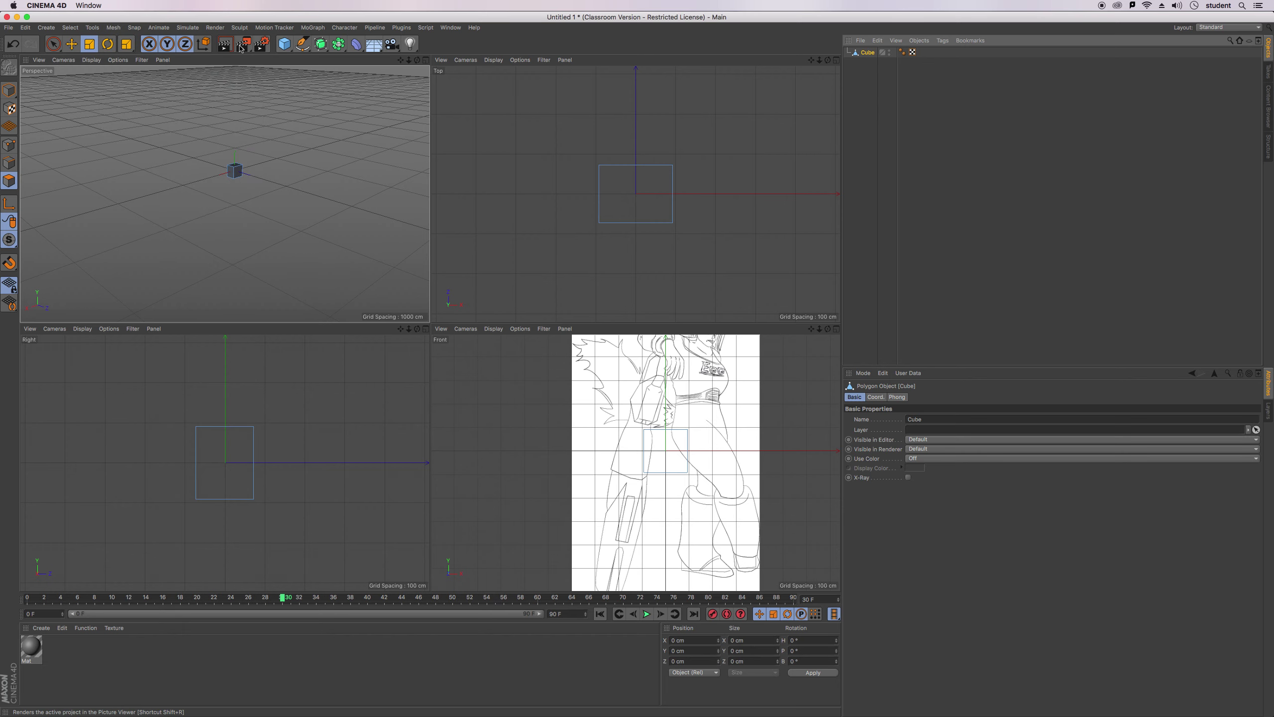
pyautogui.click(117, 29)
pyautogui.moveTo(128, 67)
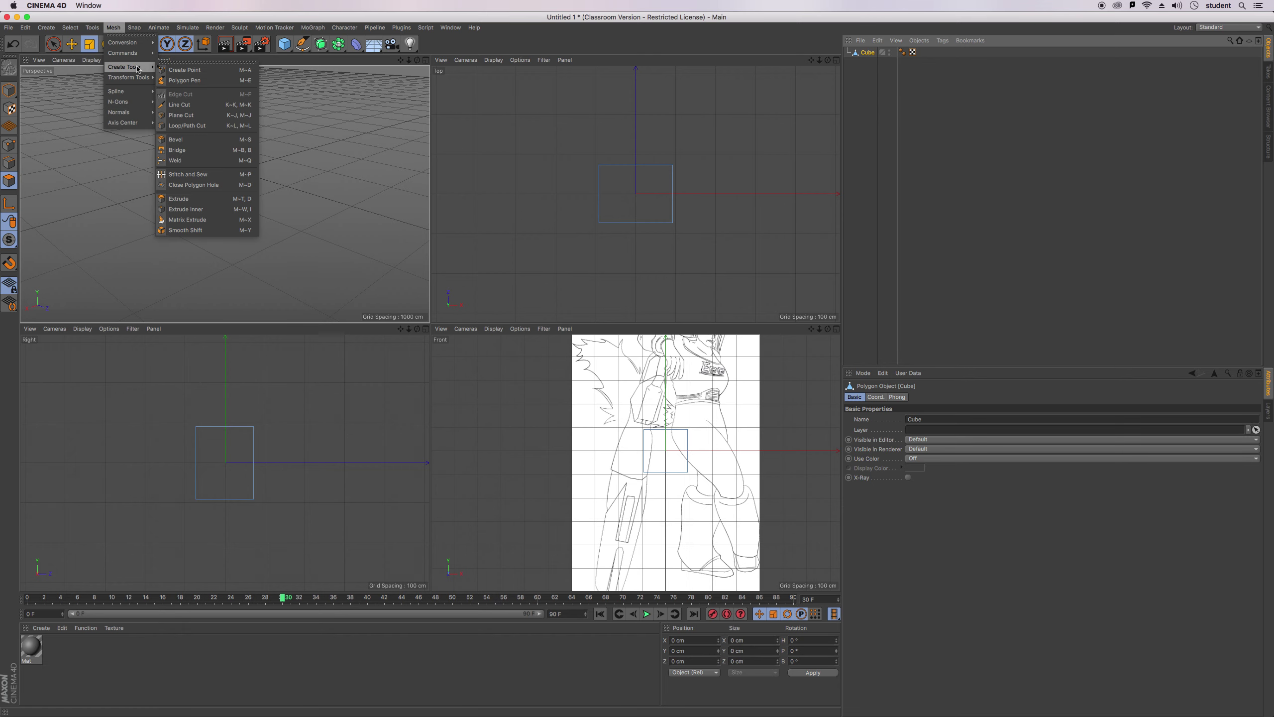
pyautogui.click(210, 199)
# Extrude the cube's top face upward to a height of about Y 336 cm.
pyautogui.scroll(4, 263, 148)
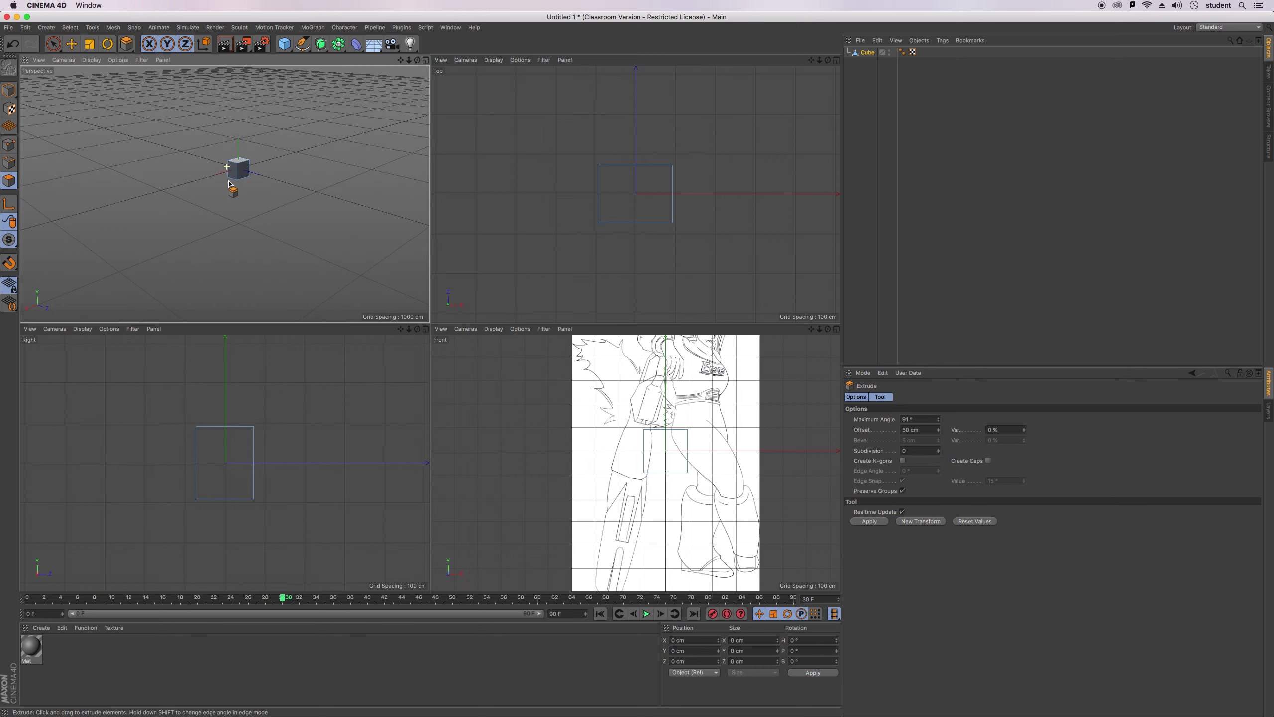
pyautogui.scroll(2, 264, 148)
pyautogui.moveTo(418, 60); pyautogui.dragTo(474, 70)
pyautogui.keyDown('alt'); pyautogui.moveTo(225, 193); pyautogui.dragTo(224, 194); pyautogui.keyUp('alt')
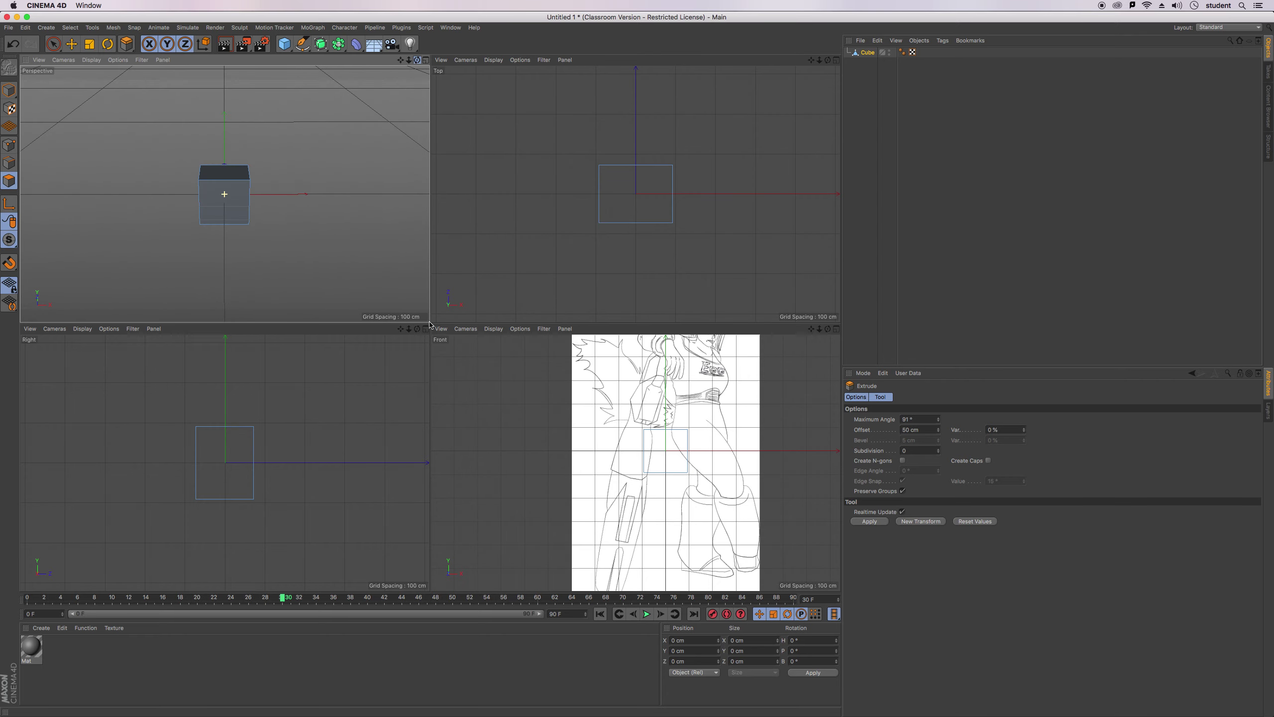
pyautogui.click(235, 172)
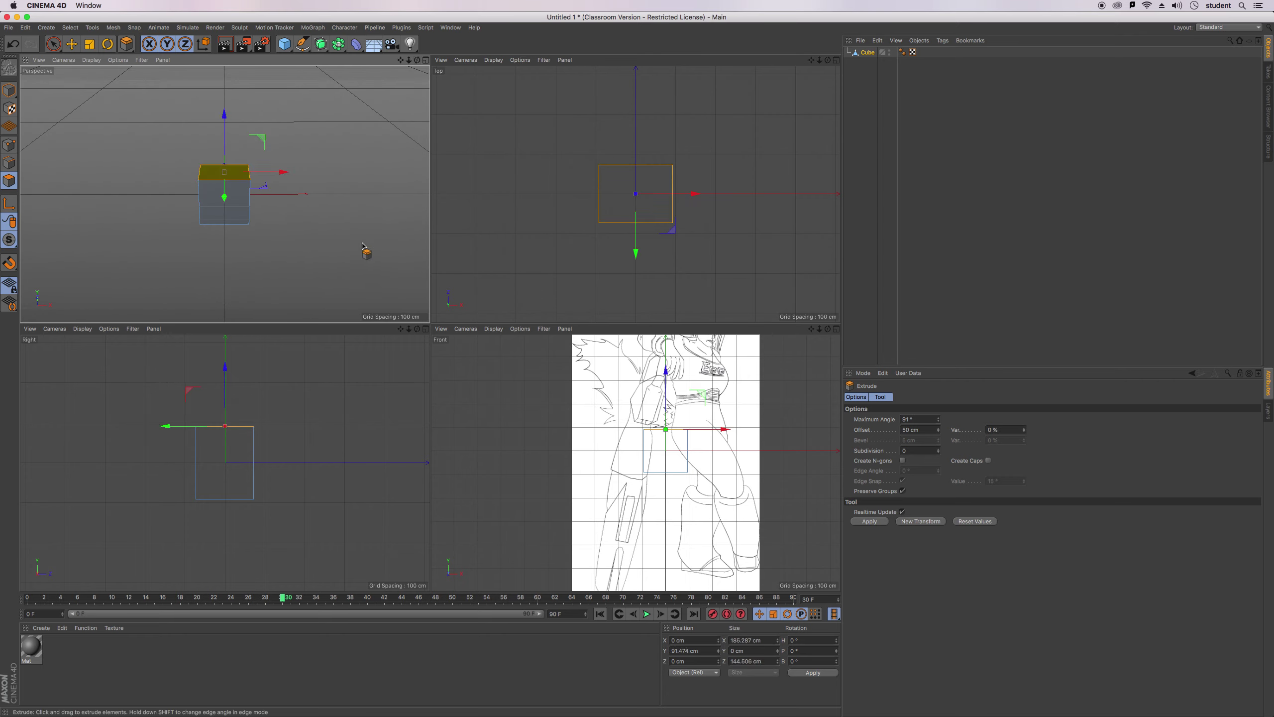
pyautogui.moveTo(359, 247); pyautogui.dragTo(514, 247)
pyautogui.moveTo(406, 249); pyautogui.dragTo(395, 249)
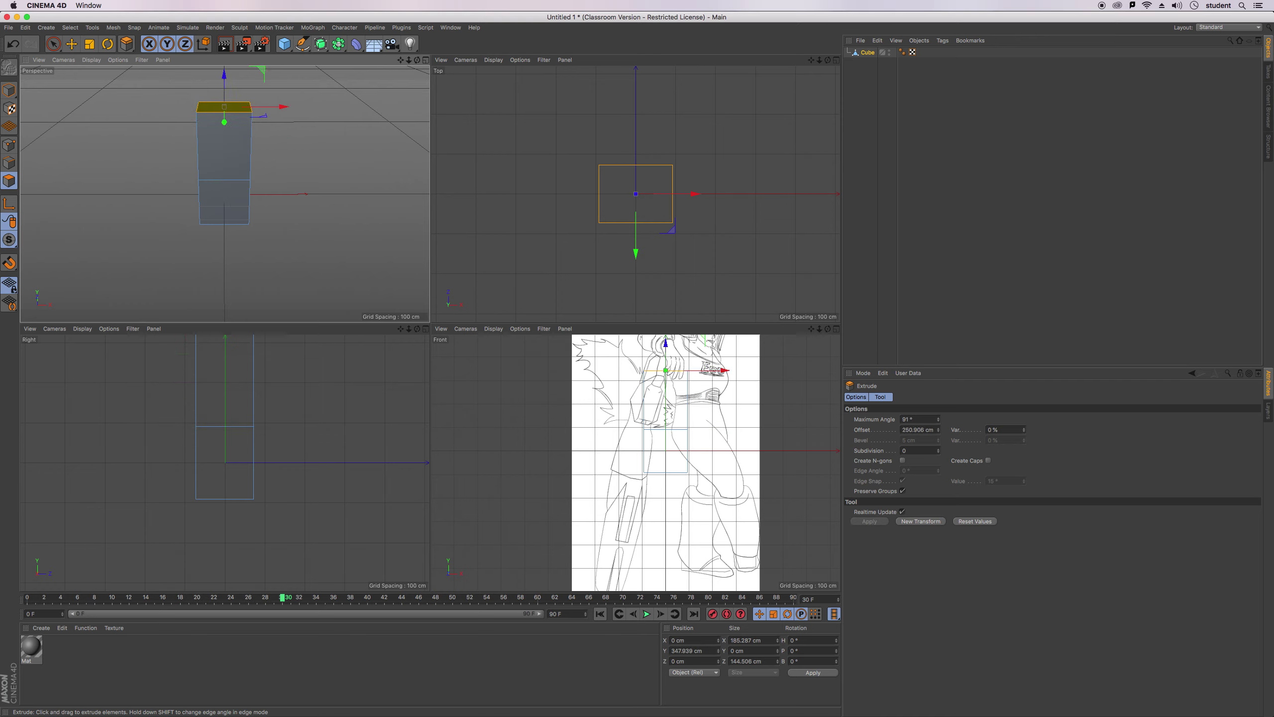
# Widen the extruded top face to about 280 cm along X and extrude it upward by about 199 cm.
pyautogui.click(91, 47)
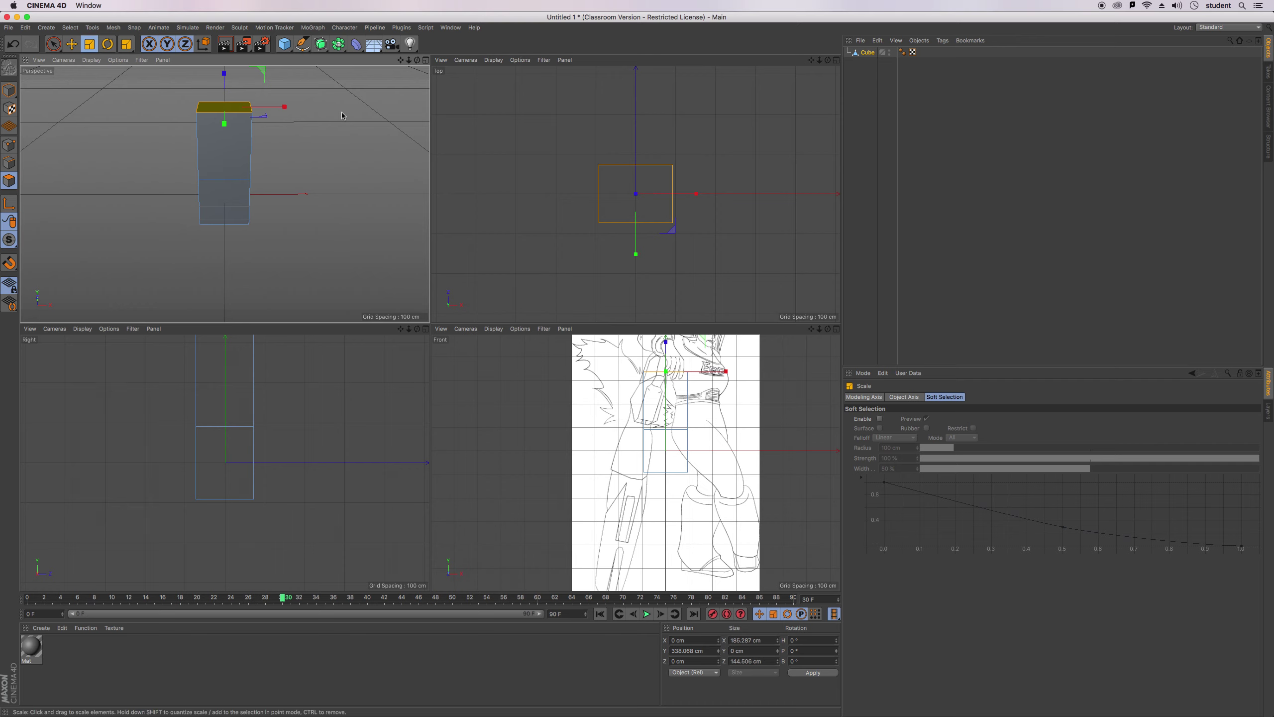
pyautogui.moveTo(285, 107); pyautogui.dragTo(316, 109)
pyautogui.moveTo(409, 61); pyautogui.dragTo(418, 59)
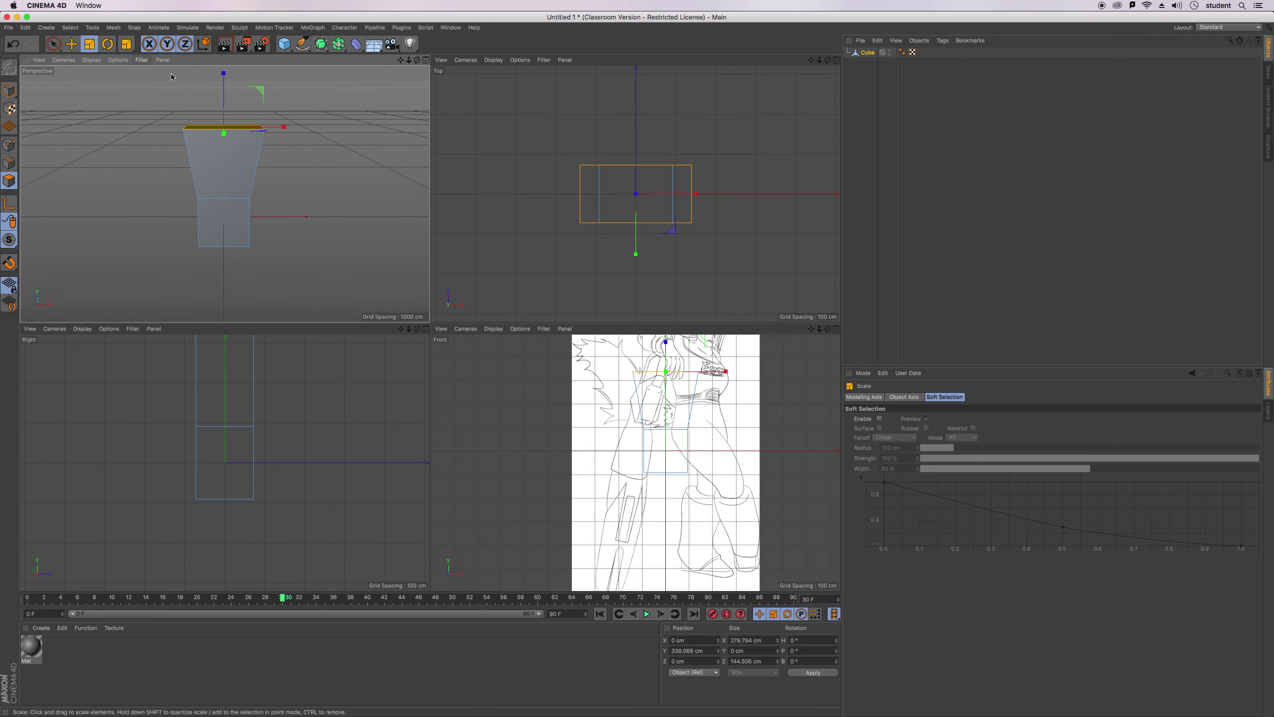
pyautogui.moveTo(126, 44); pyautogui.dragTo(201, 104)
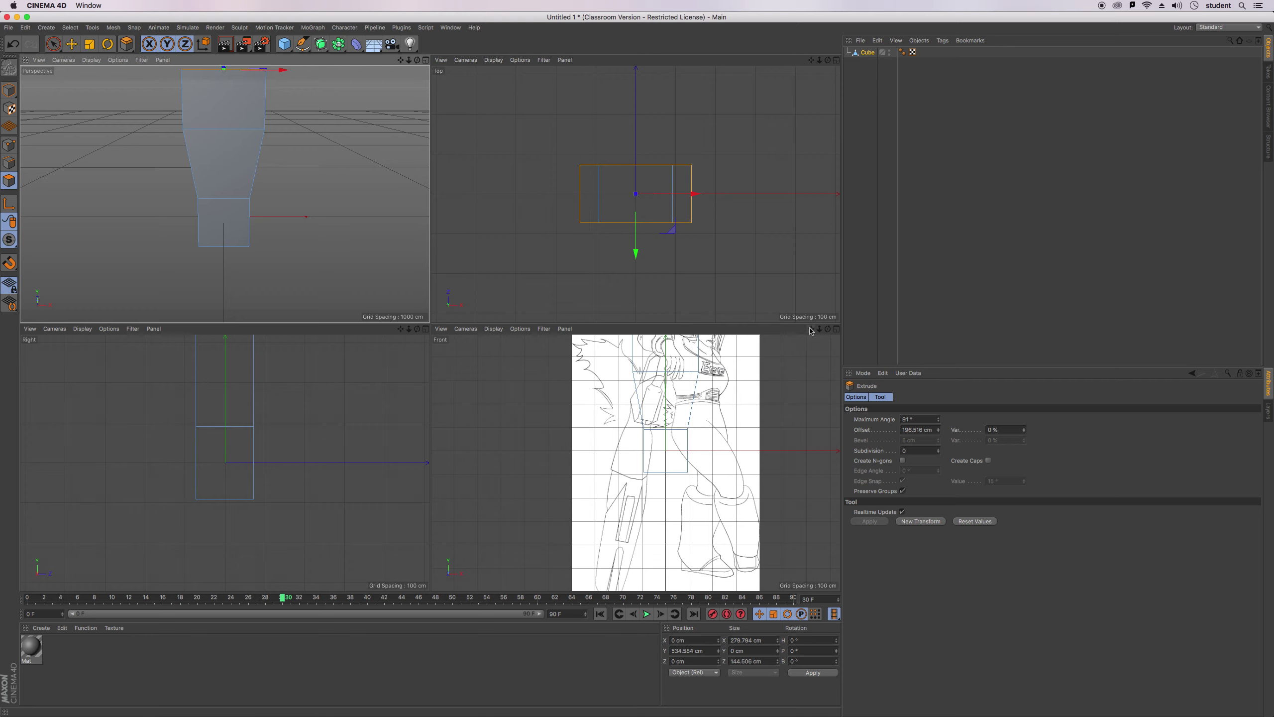
# Scale the whole torso object vertically to a height of about 466 cm against the reference drawing.
pyautogui.moveTo(811, 329); pyautogui.dragTo(811, 360)
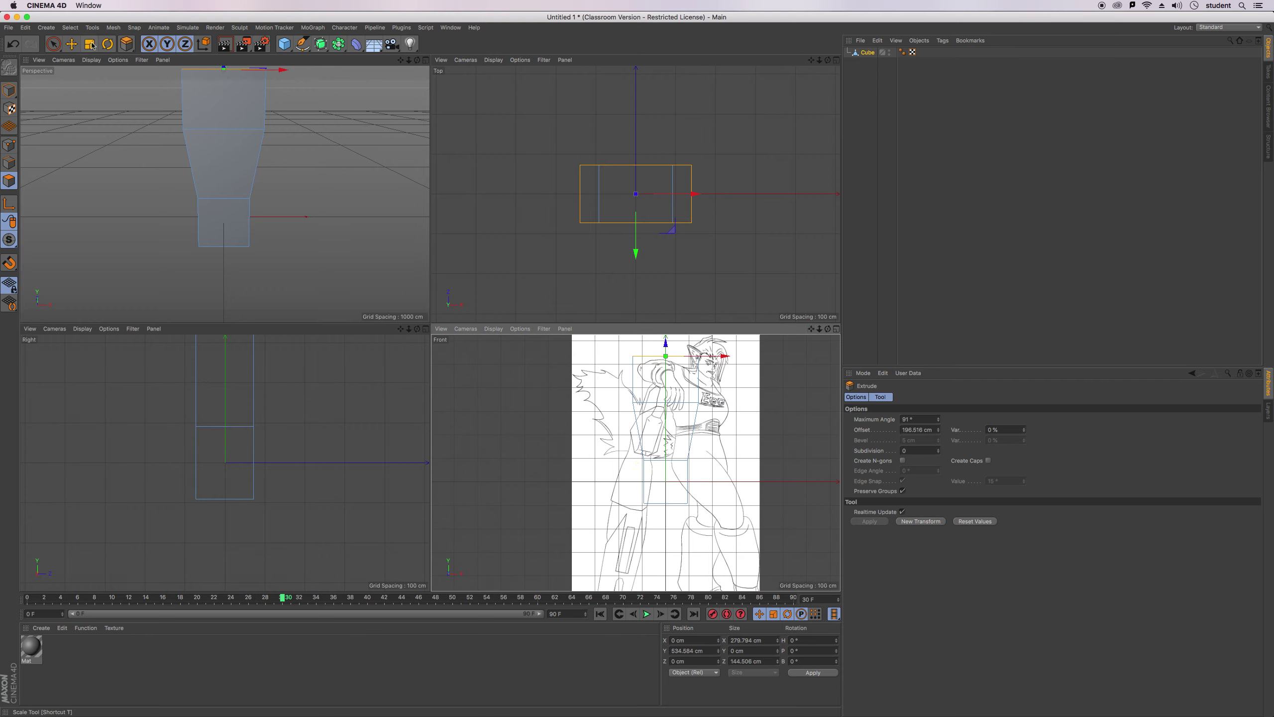
pyautogui.click(9, 90)
pyautogui.click(89, 44)
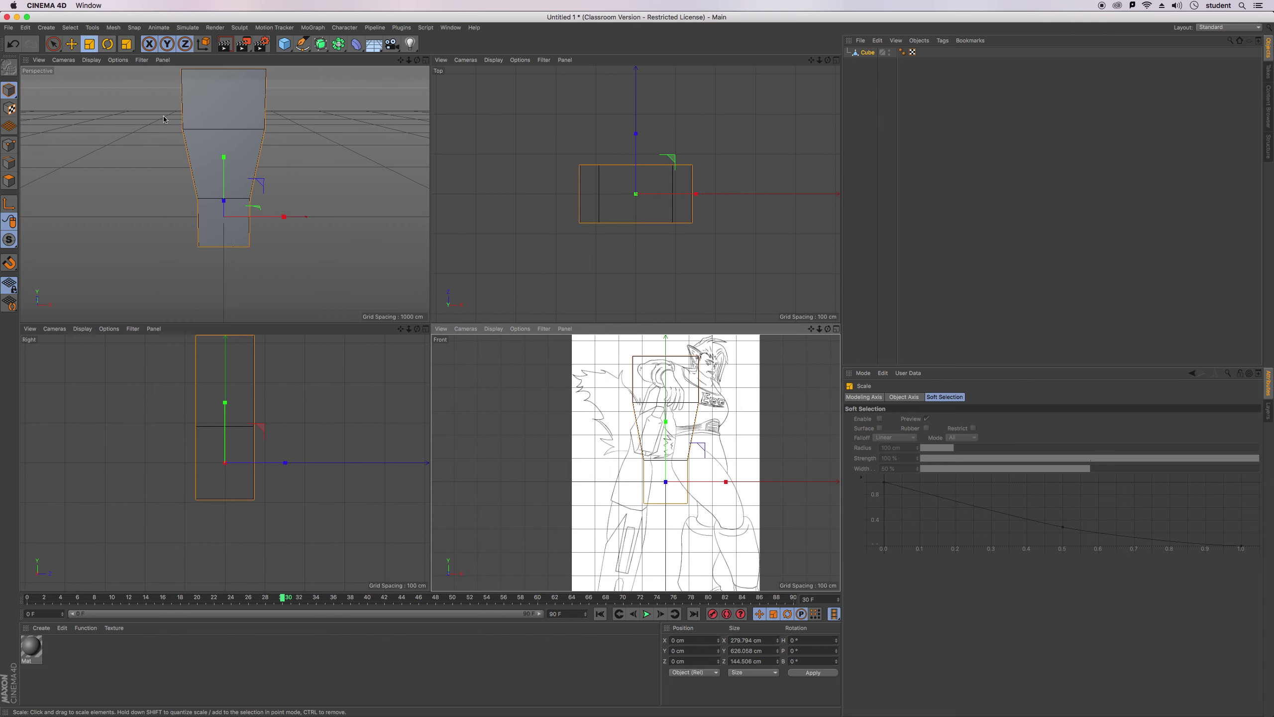
pyautogui.moveTo(224, 159); pyautogui.dragTo(225, 176)
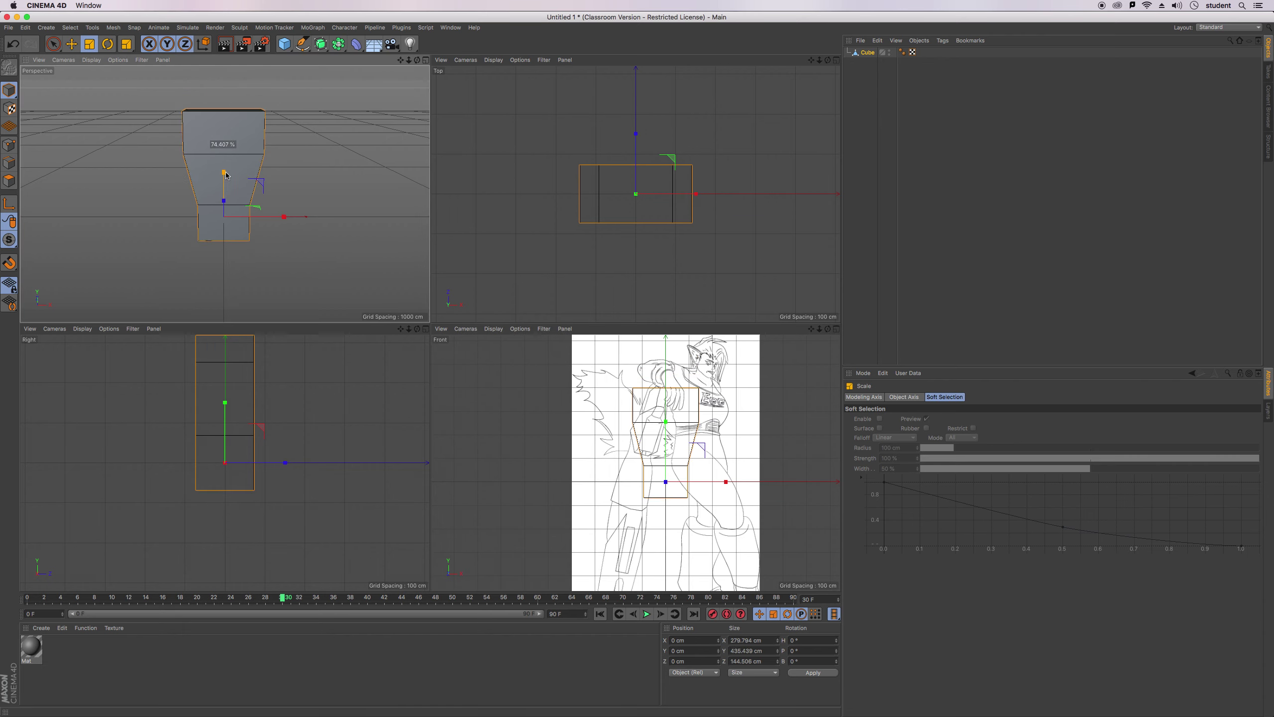
pyautogui.moveTo(419, 60)
pyautogui.mouseDown()
pyautogui.moveTo(401, 80)
pyautogui.moveTo(419, 61)
pyautogui.moveTo(404, 77)
pyautogui.moveTo(387, 65)
pyautogui.moveTo(417, 76)
pyautogui.moveTo(418, 62)
pyautogui.moveTo(402, 65)
pyautogui.moveTo(412, 78)
pyautogui.mouseUp()
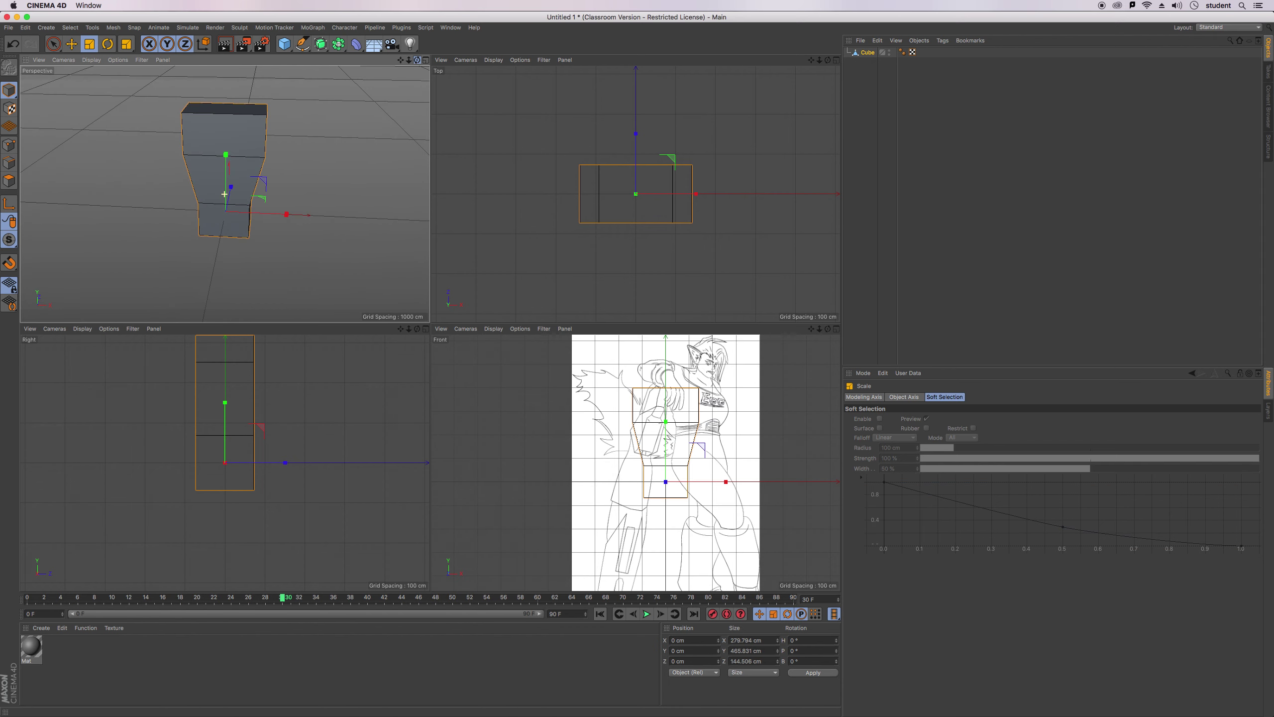
# Extrude the torso's top face upward about 95 cm and scale it down to about 160 by 122 cm.
pyautogui.click(10, 187)
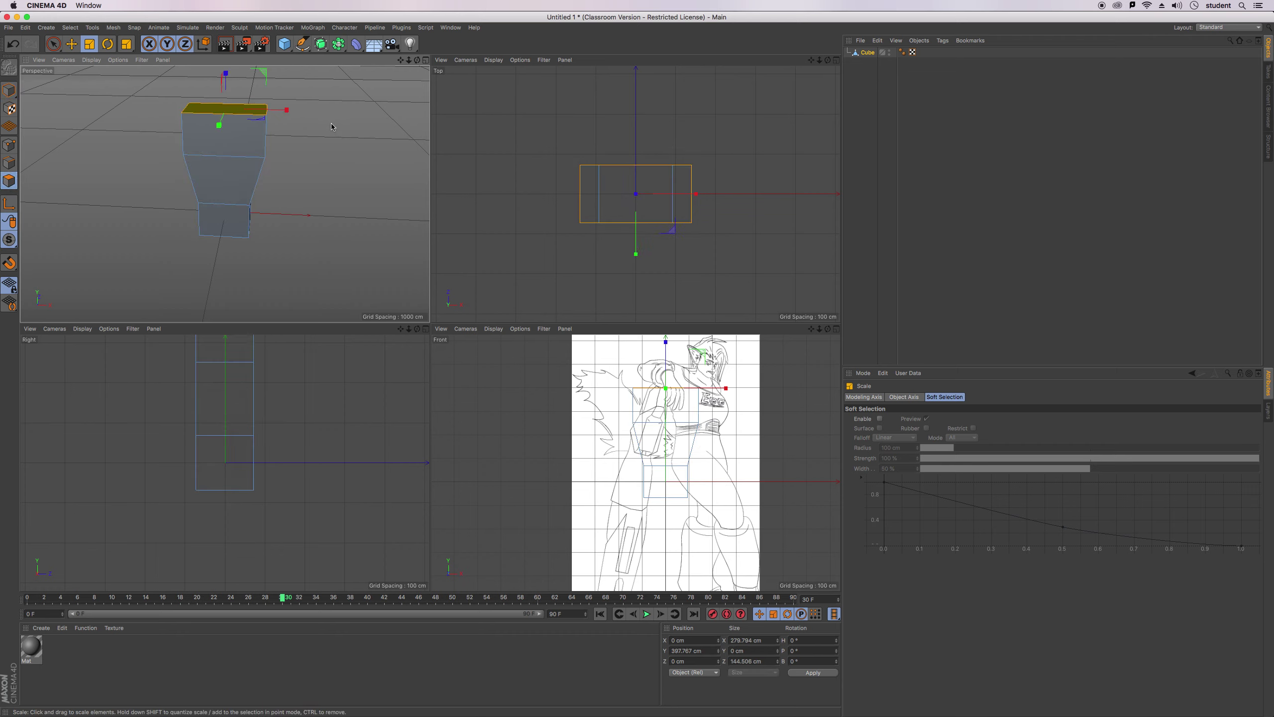
pyautogui.press('m')
pyautogui.press('t')
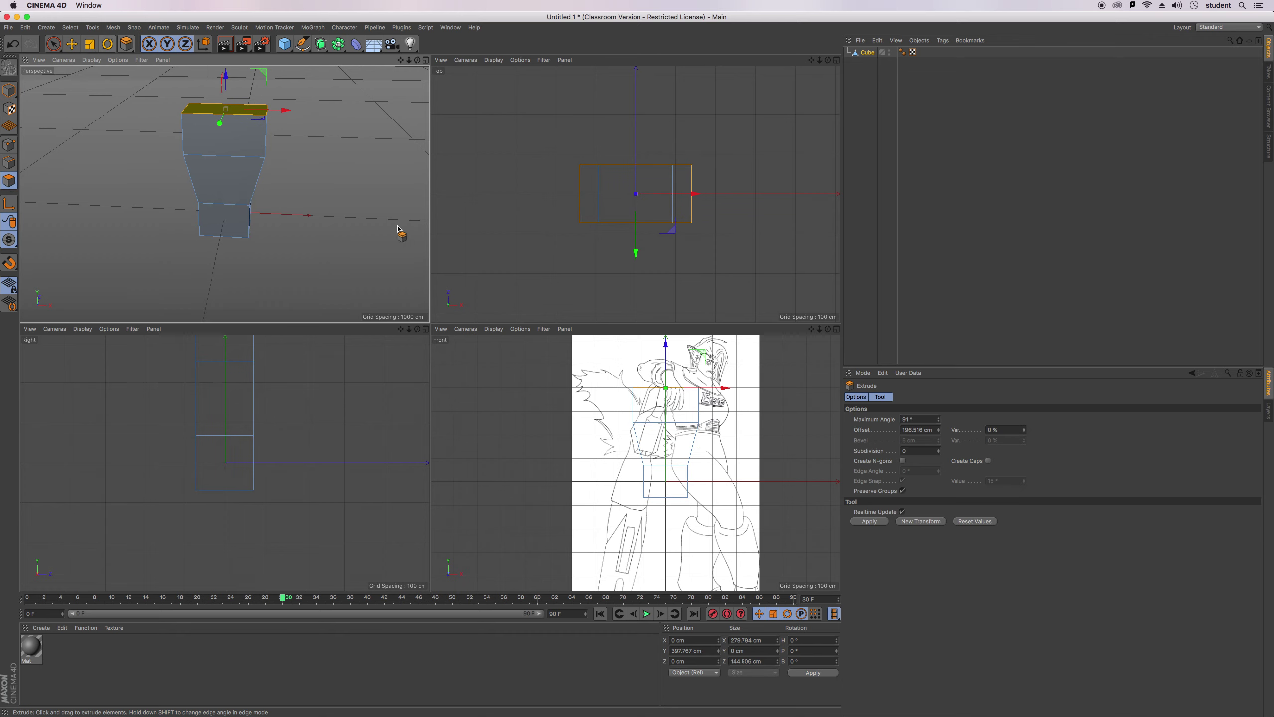
pyautogui.moveTo(360, 221); pyautogui.dragTo(407, 221)
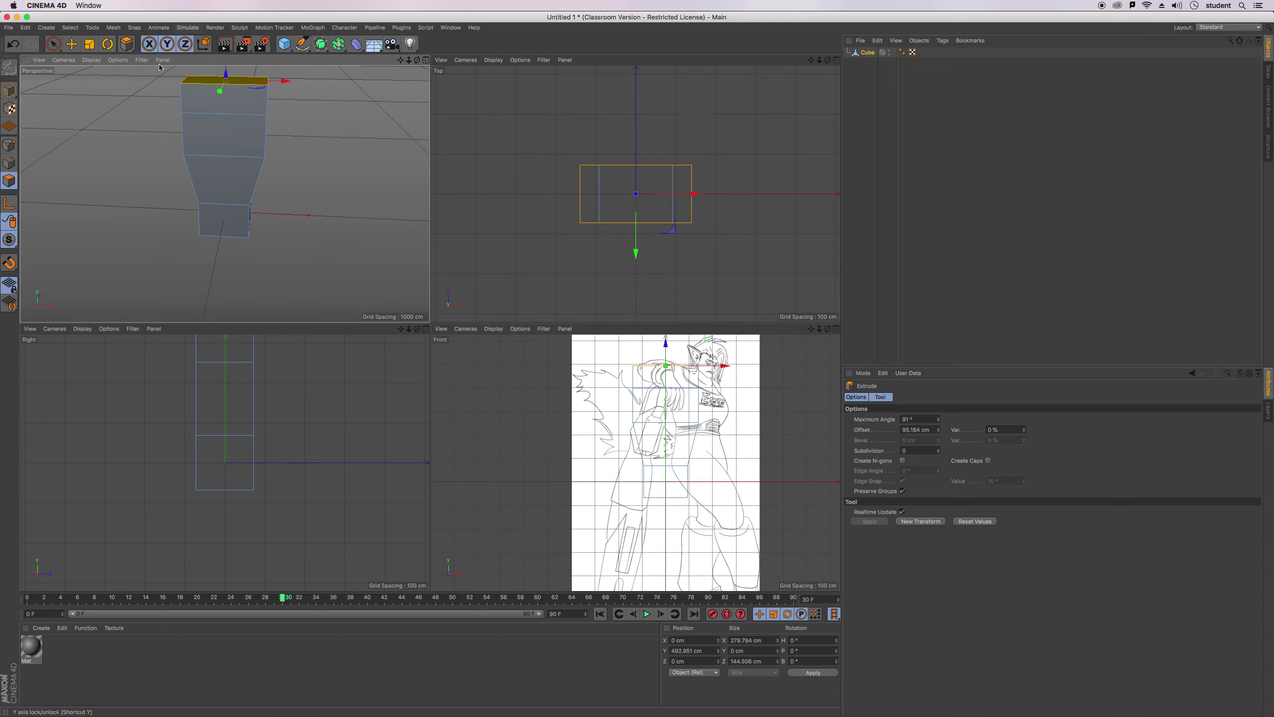
pyautogui.click(90, 46)
pyautogui.moveTo(286, 80); pyautogui.dragTo(220, 104)
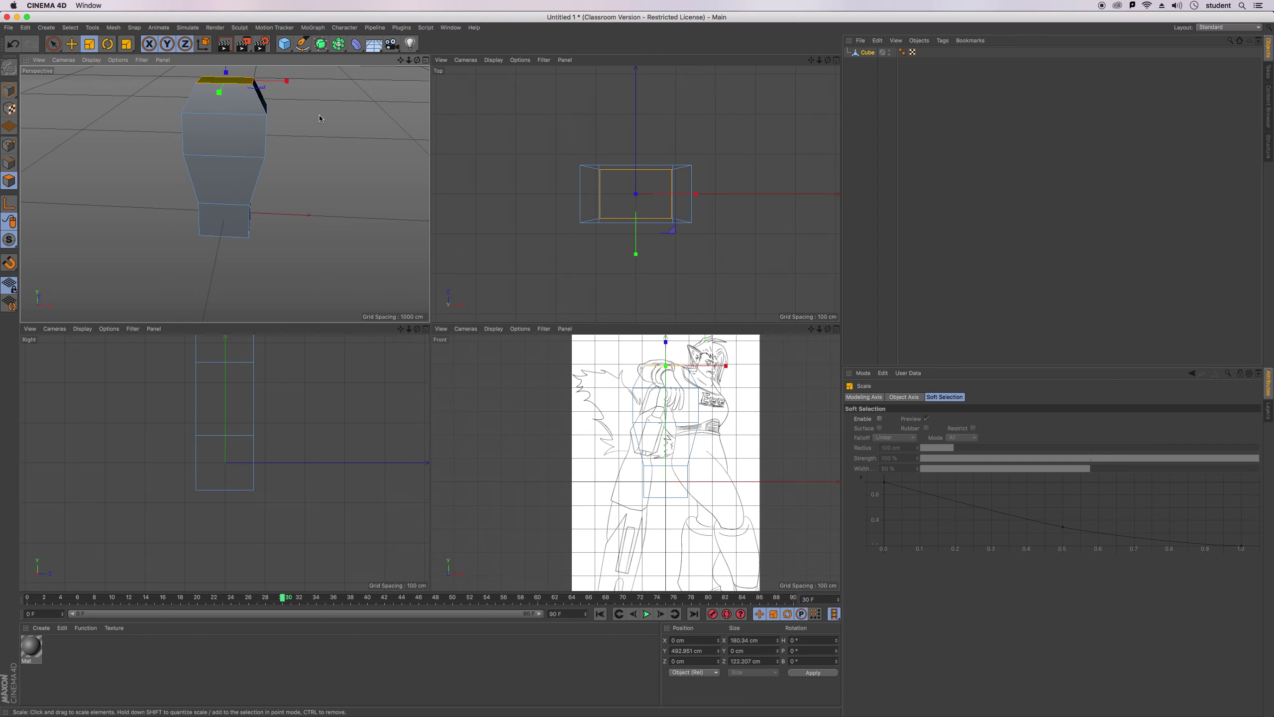
# Move the front face of the chest section outward to about Z -97 cm.
pyautogui.click(222, 127)
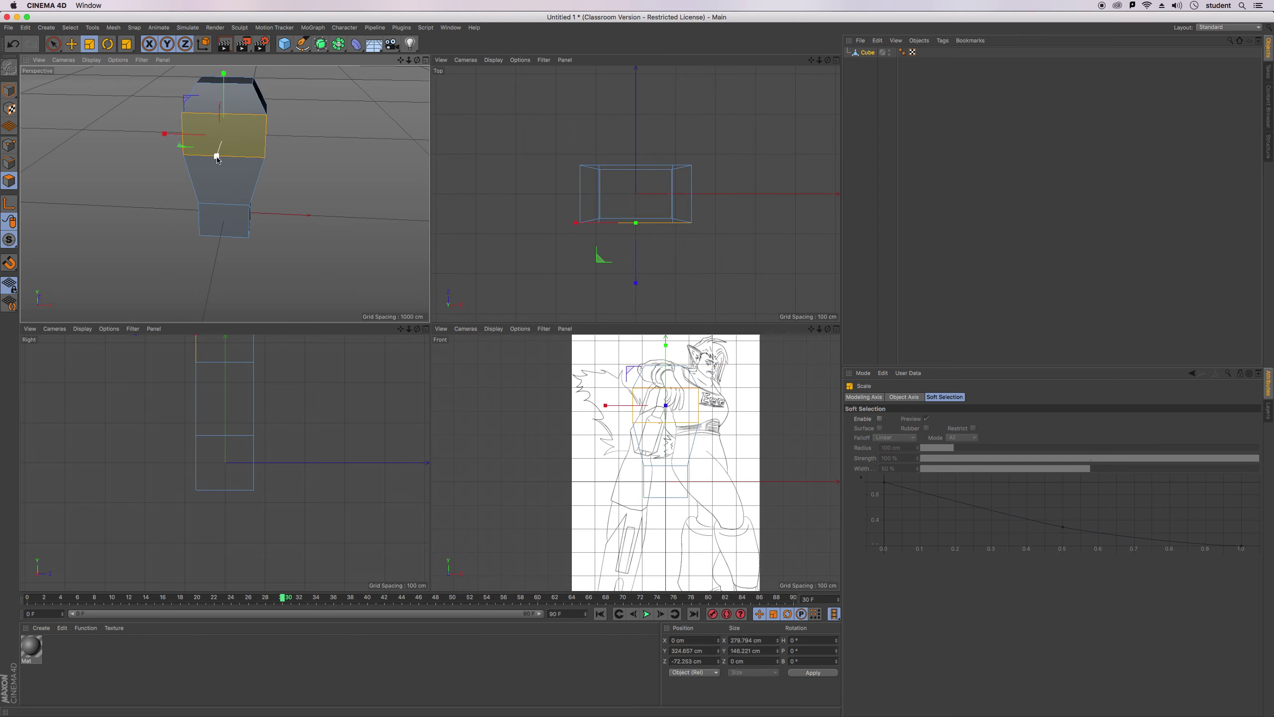
pyautogui.moveTo(418, 61); pyautogui.dragTo(302, 49)
pyautogui.moveTo(224, 193); pyautogui.dragTo(215, 186)
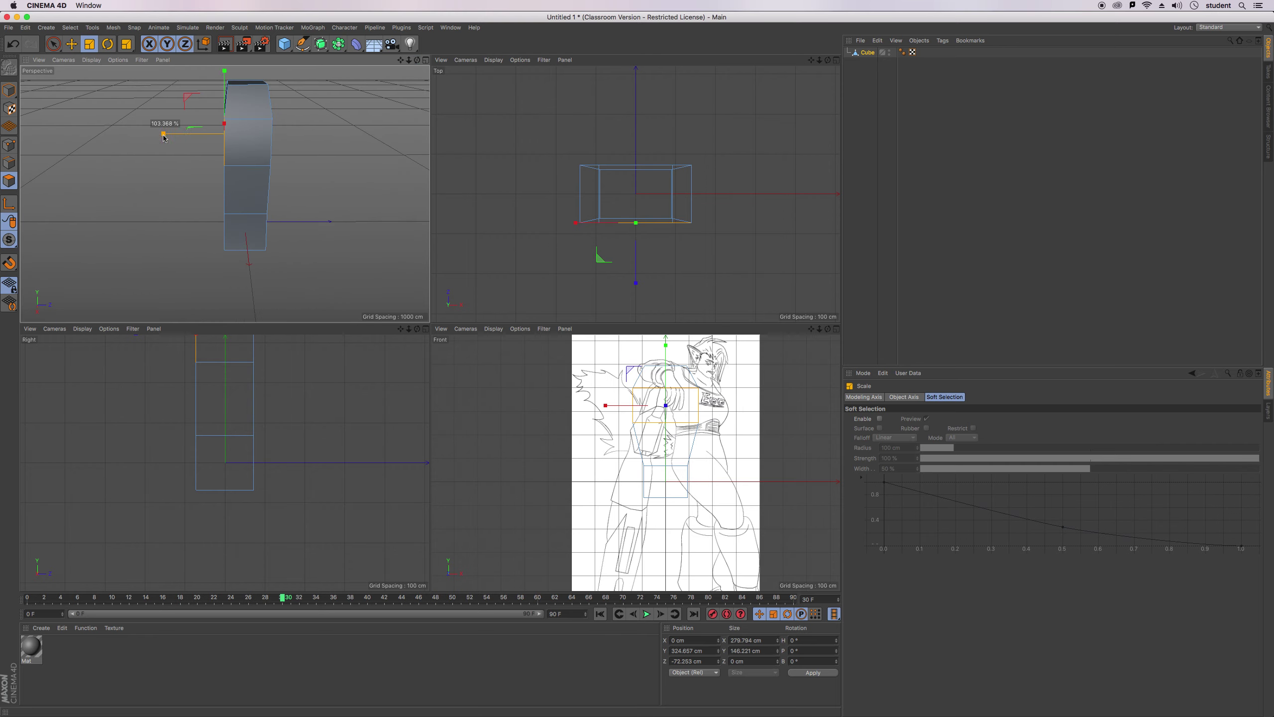
pyautogui.click(71, 44)
pyautogui.moveTo(165, 134); pyautogui.dragTo(161, 136)
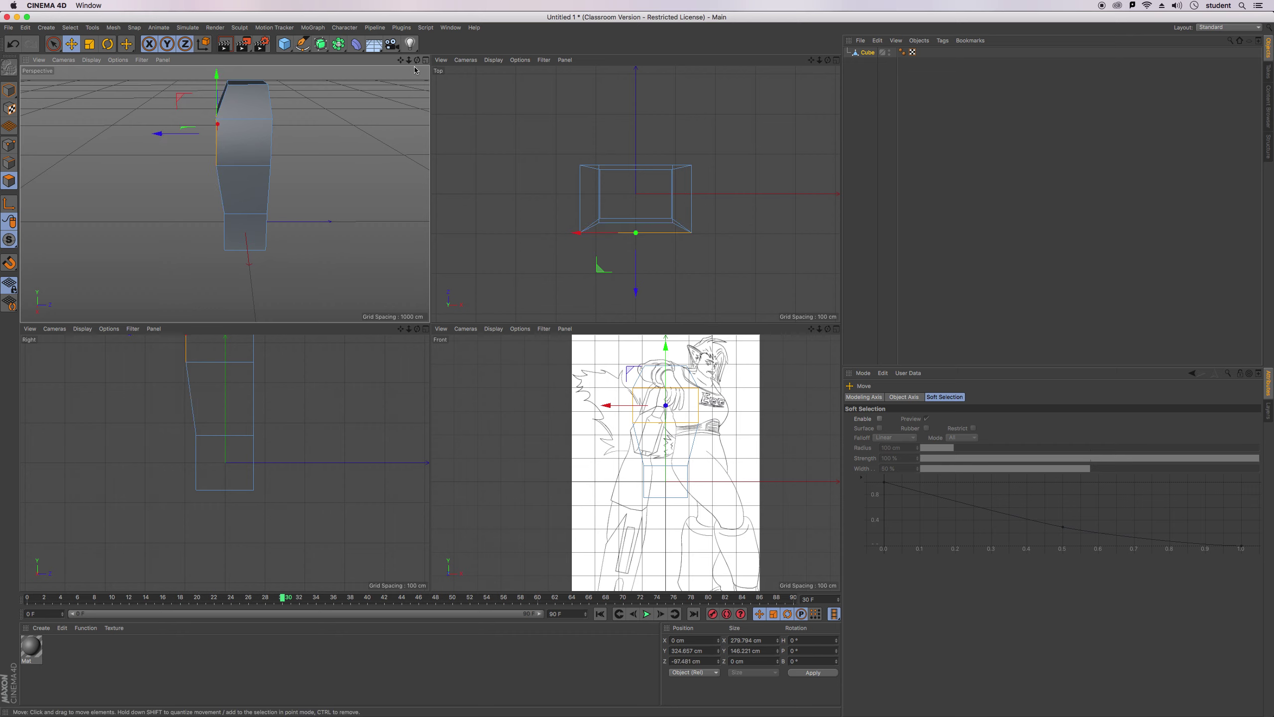
# Pull the upper back edge of the chest section outward to about Z 92 cm.
pyautogui.moveTo(418, 60); pyautogui.dragTo(367, 54)
pyautogui.moveTo(225, 193); pyautogui.dragTo(320, 104)
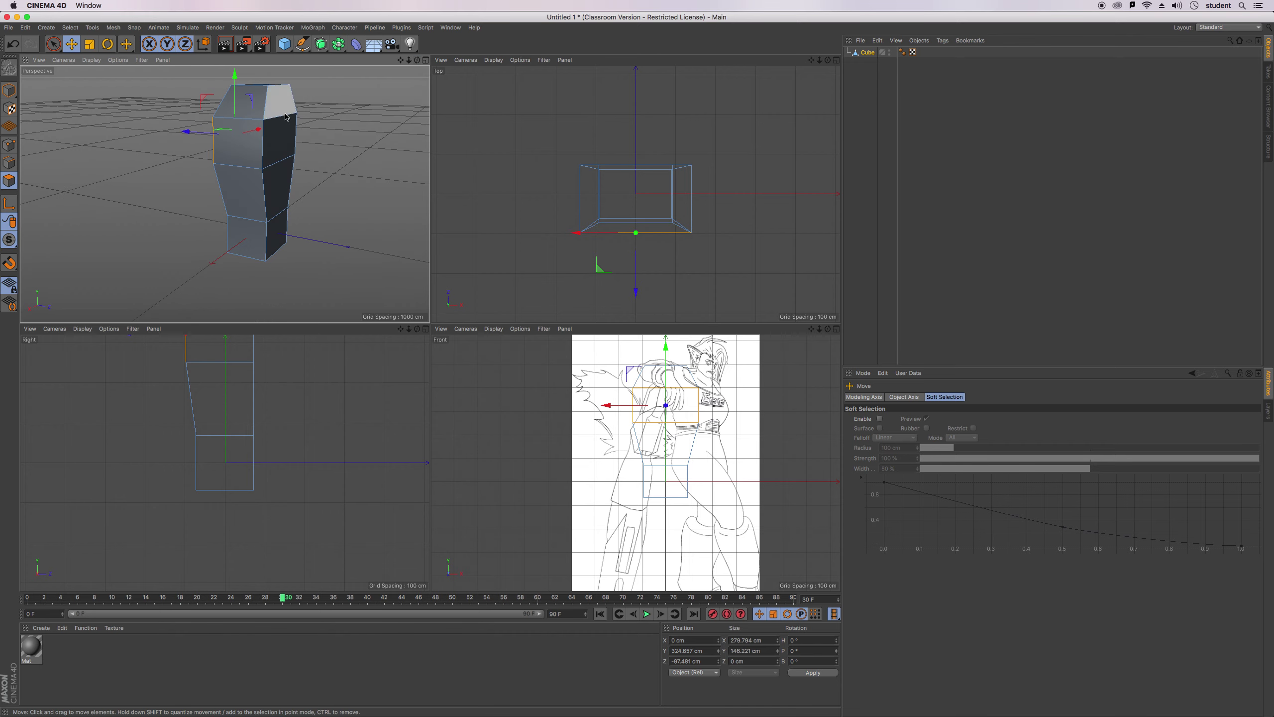
pyautogui.click(9, 171)
pyautogui.click(282, 119)
pyautogui.moveTo(343, 114); pyautogui.dragTo(352, 117)
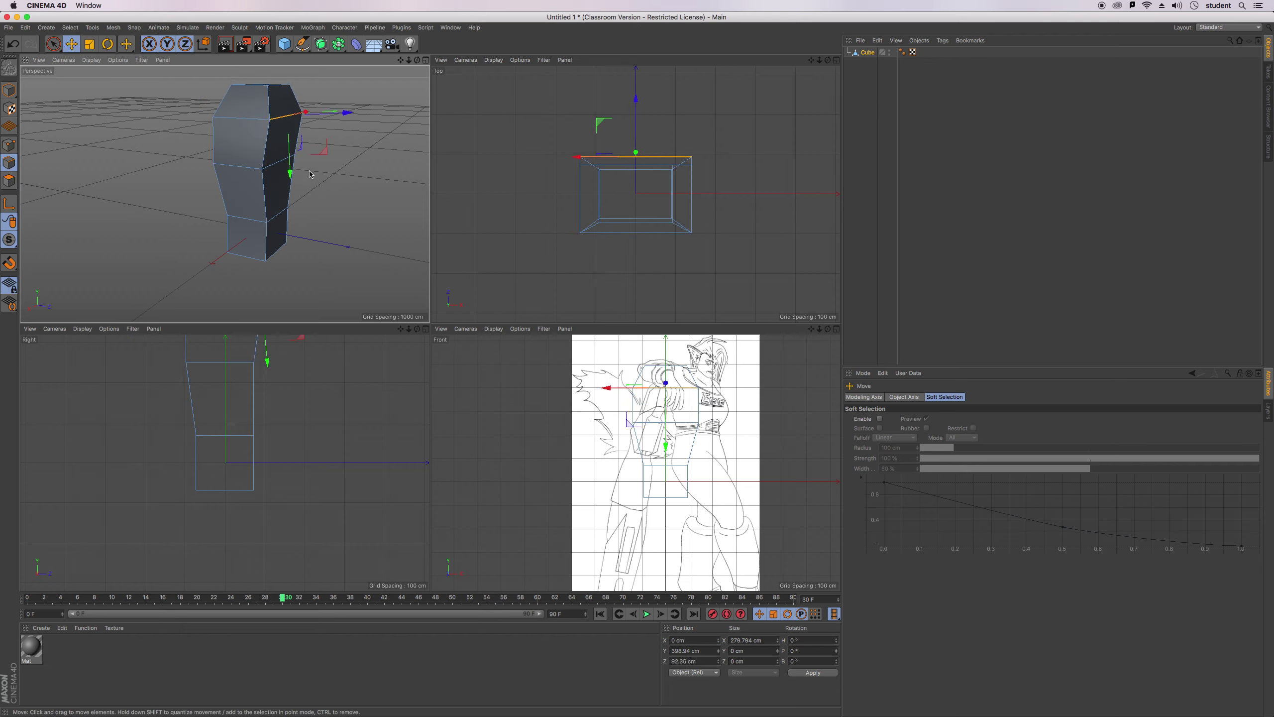
# Pull the back edge at the waist outward to about Z 88 cm.
pyautogui.click(277, 220)
pyautogui.moveTo(335, 226); pyautogui.dragTo(341, 229)
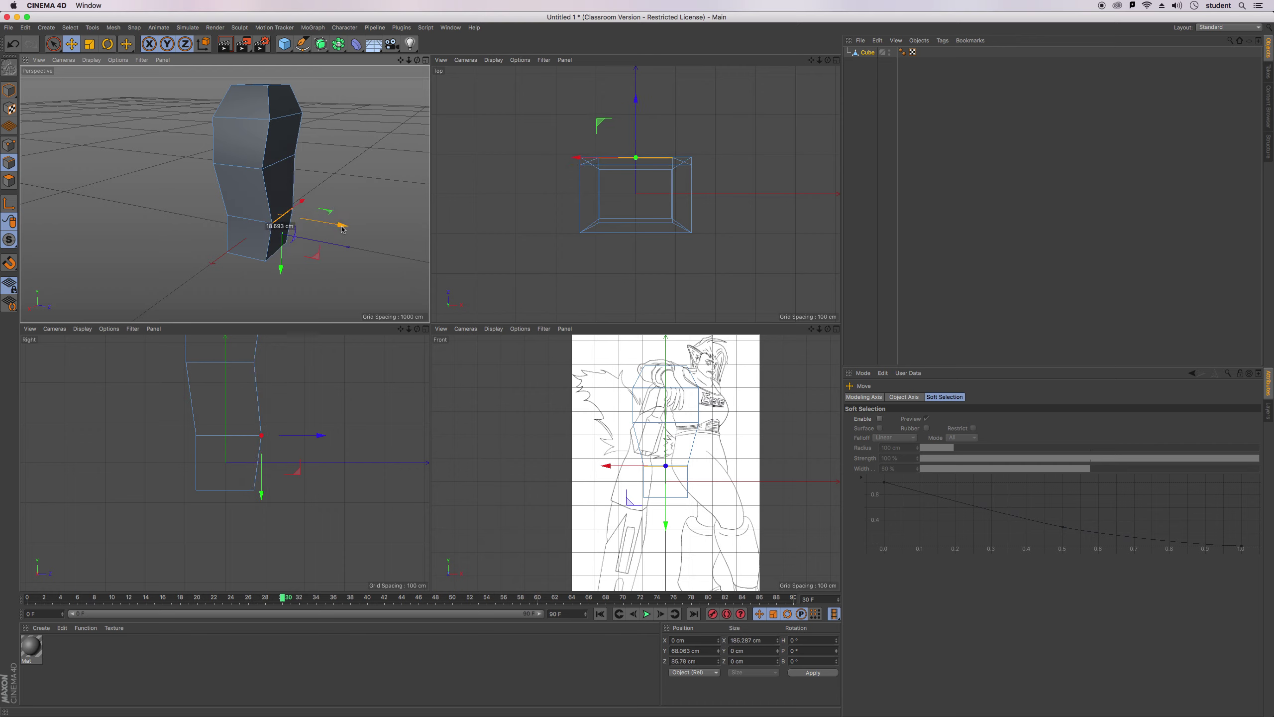
pyautogui.moveTo(417, 60); pyautogui.dragTo(225, 194)
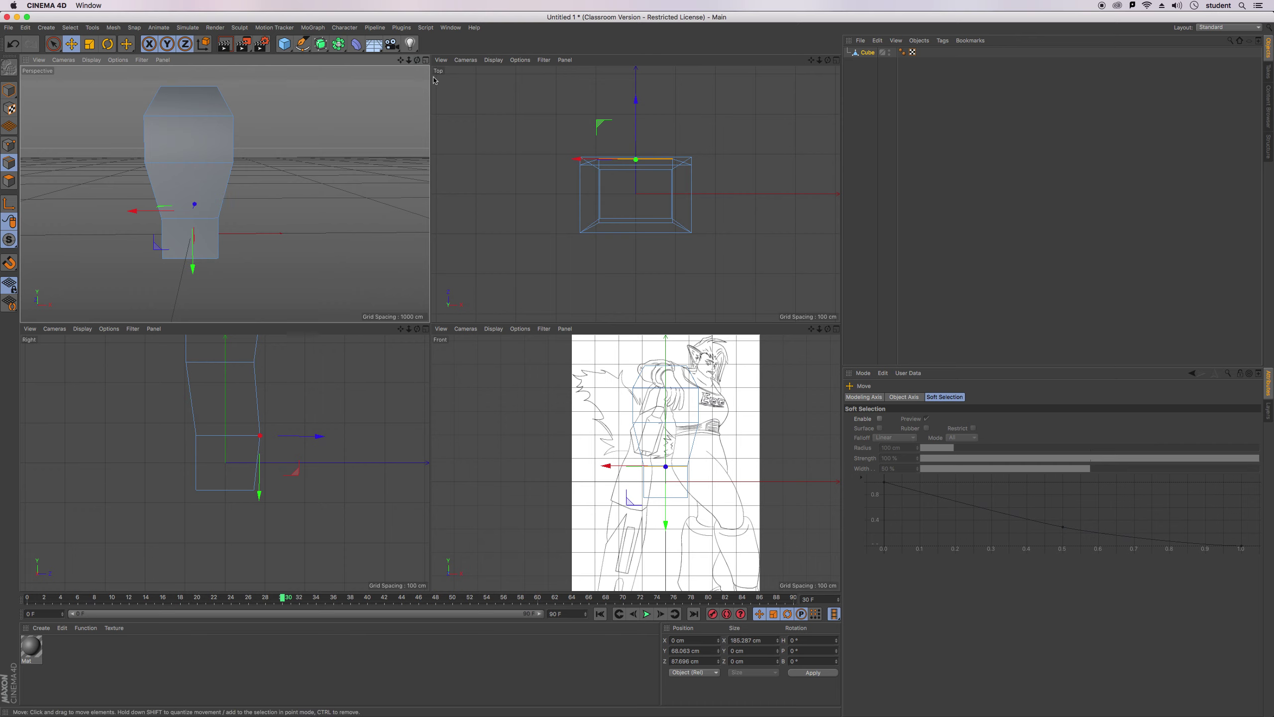
# Narrow the torso's top face to about 101 cm along X.
pyautogui.moveTo(417, 61); pyautogui.dragTo(101, 201)
pyautogui.click(9, 180)
pyautogui.click(206, 240)
pyautogui.click(231, 188)
pyautogui.click(89, 44)
pyautogui.moveTo(264, 191); pyautogui.dragTo(242, 191)
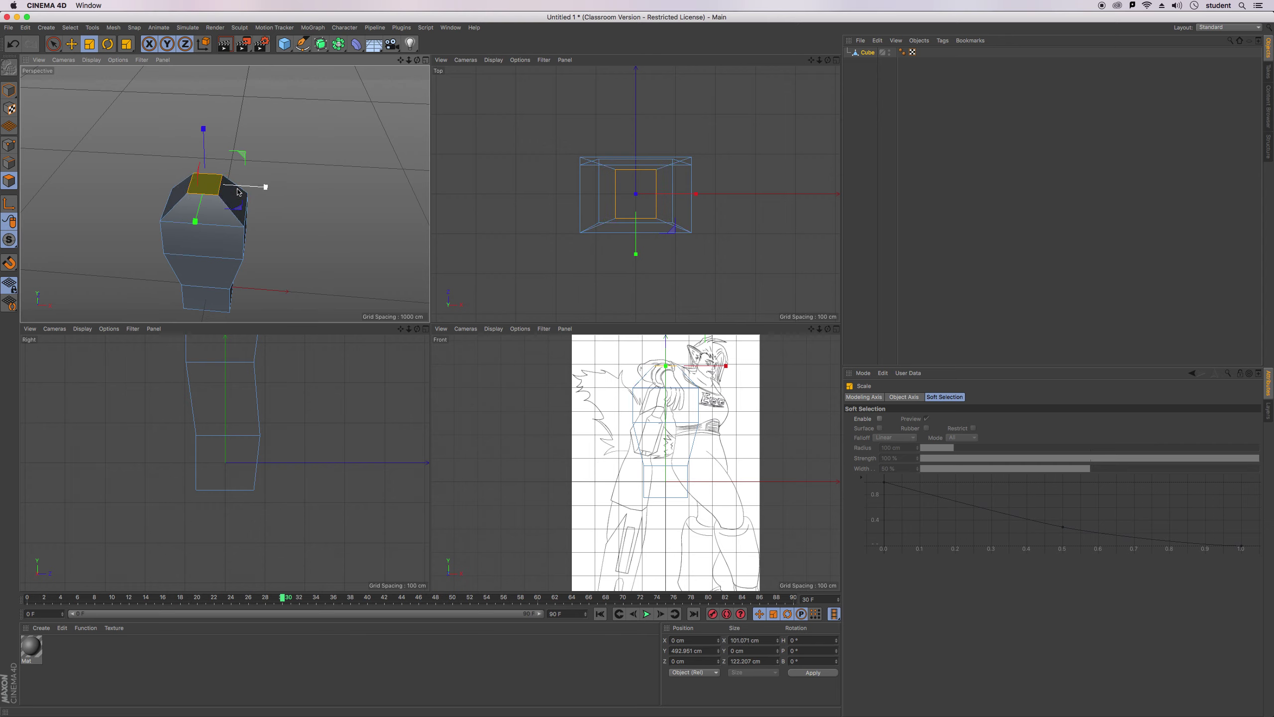
# Extrude the narrowed top face upward about 59 cm for a neck, and again about 144 cm for a head block.
pyautogui.click(252, 122)
pyautogui.click(196, 178)
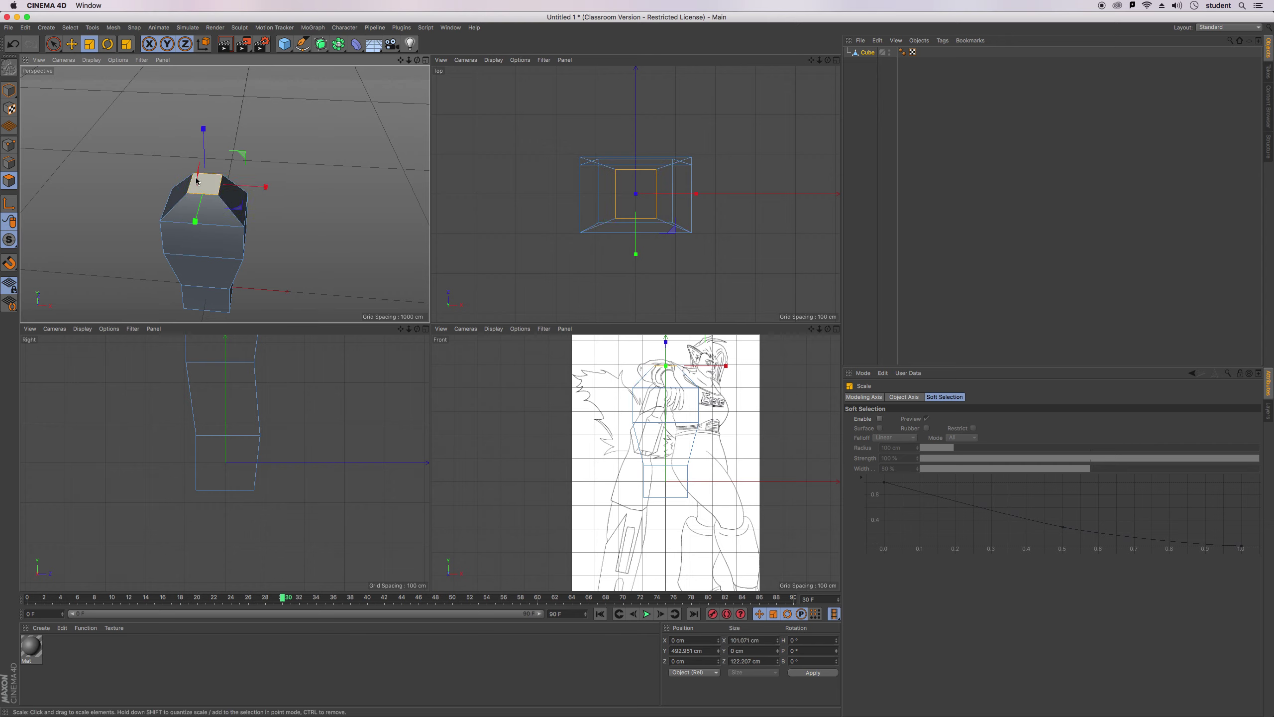
pyautogui.moveTo(126, 44); pyautogui.dragTo(161, 93)
pyautogui.moveTo(316, 143); pyautogui.dragTo(361, 142)
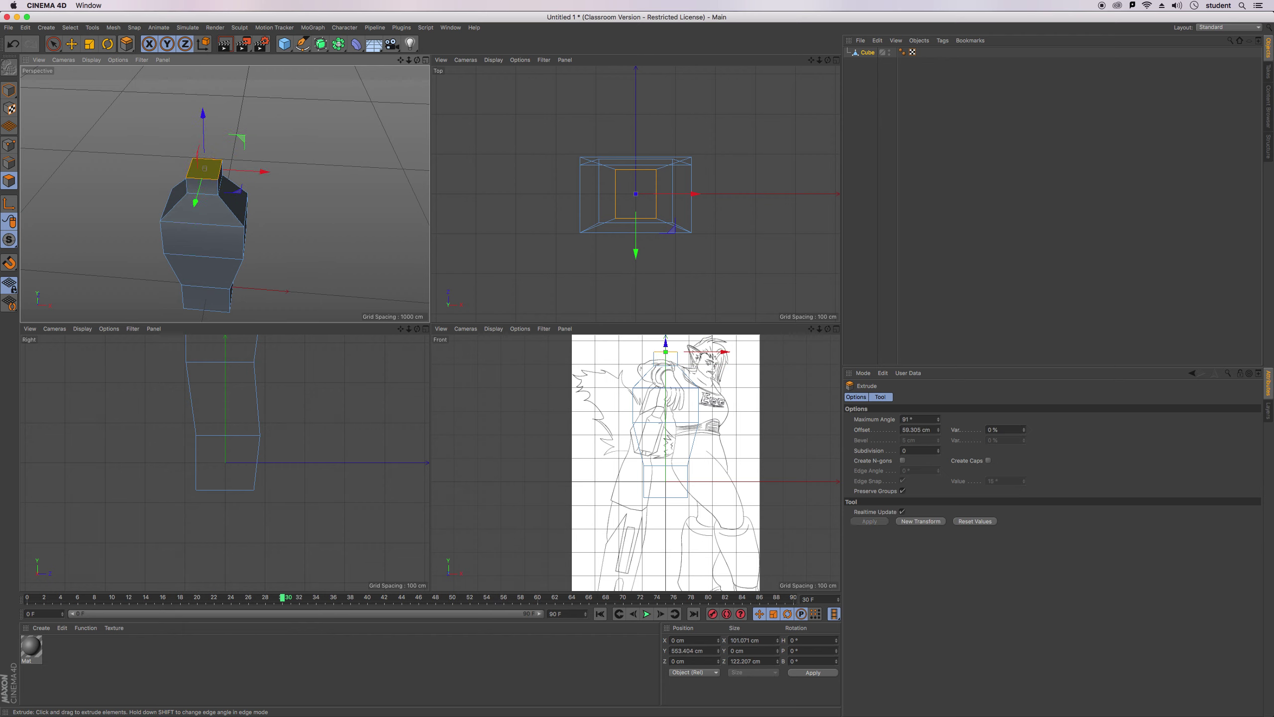
pyautogui.moveTo(303, 140); pyautogui.dragTo(323, 141)
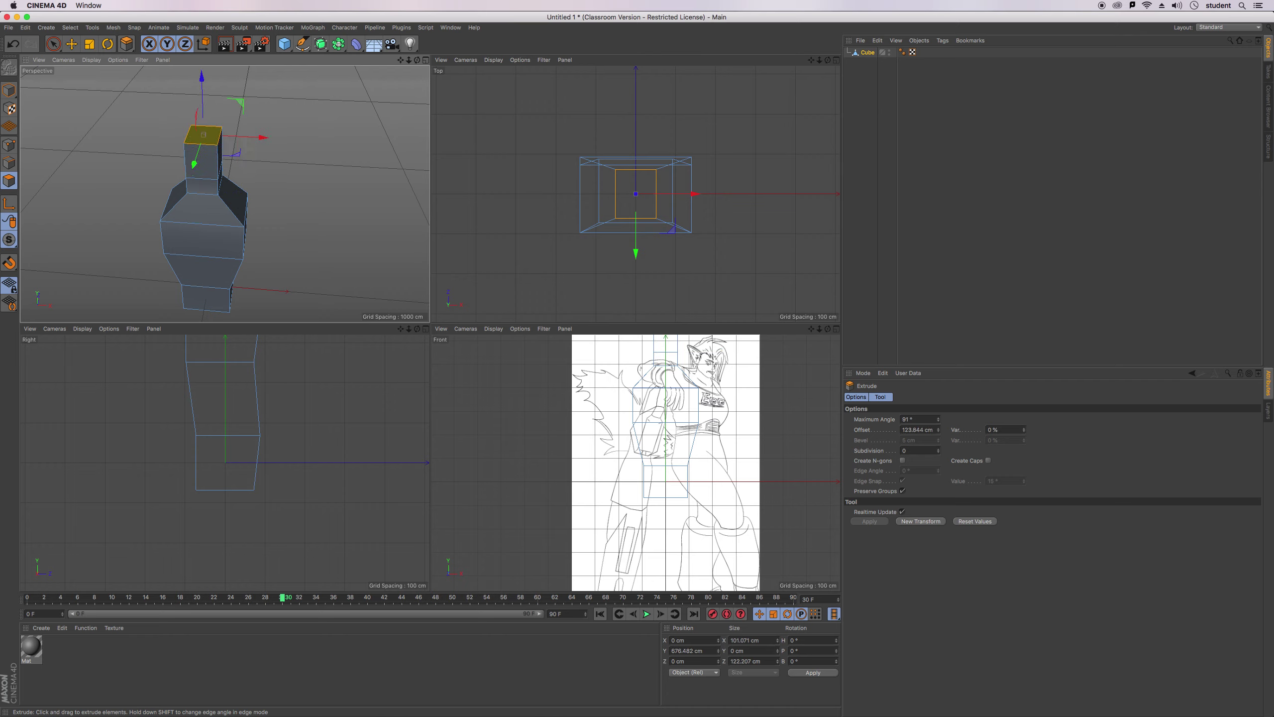
pyautogui.moveTo(330, 140); pyautogui.dragTo(344, 140)
pyautogui.keyDown('alt'); pyautogui.moveTo(387, 71); pyautogui.dragTo(348, 89); pyautogui.keyUp('alt')
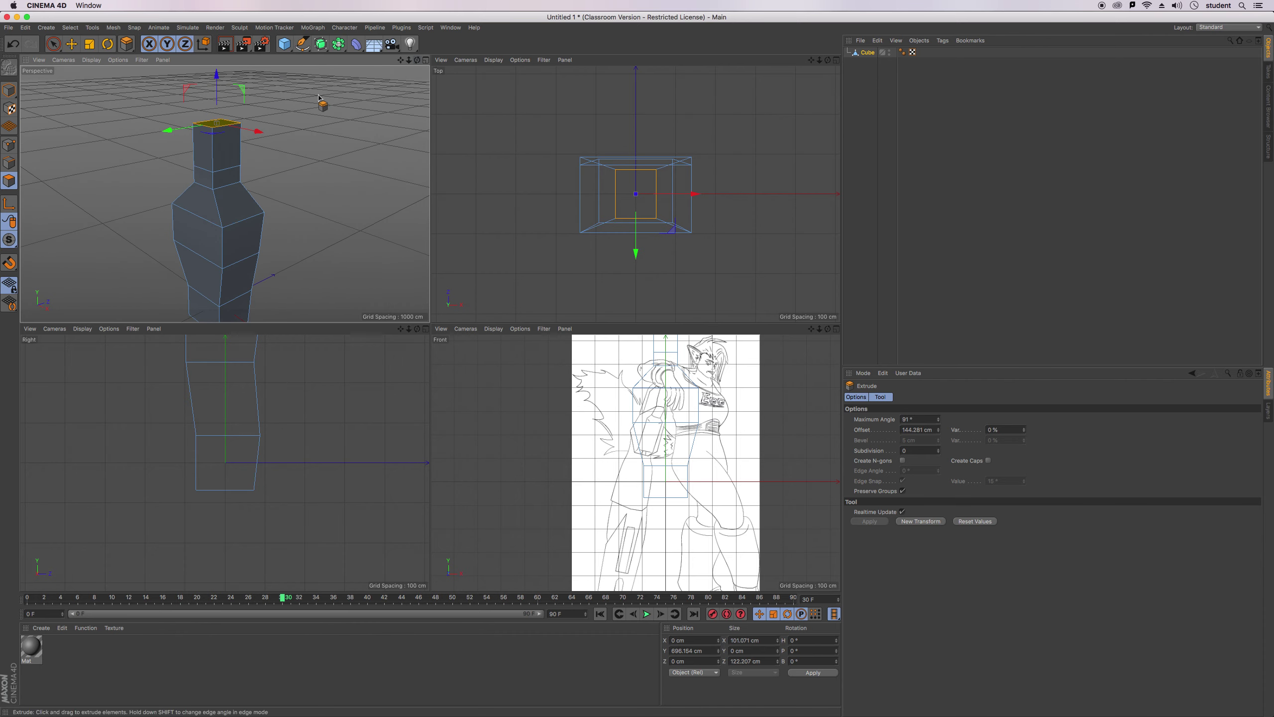
pyautogui.click(207, 153)
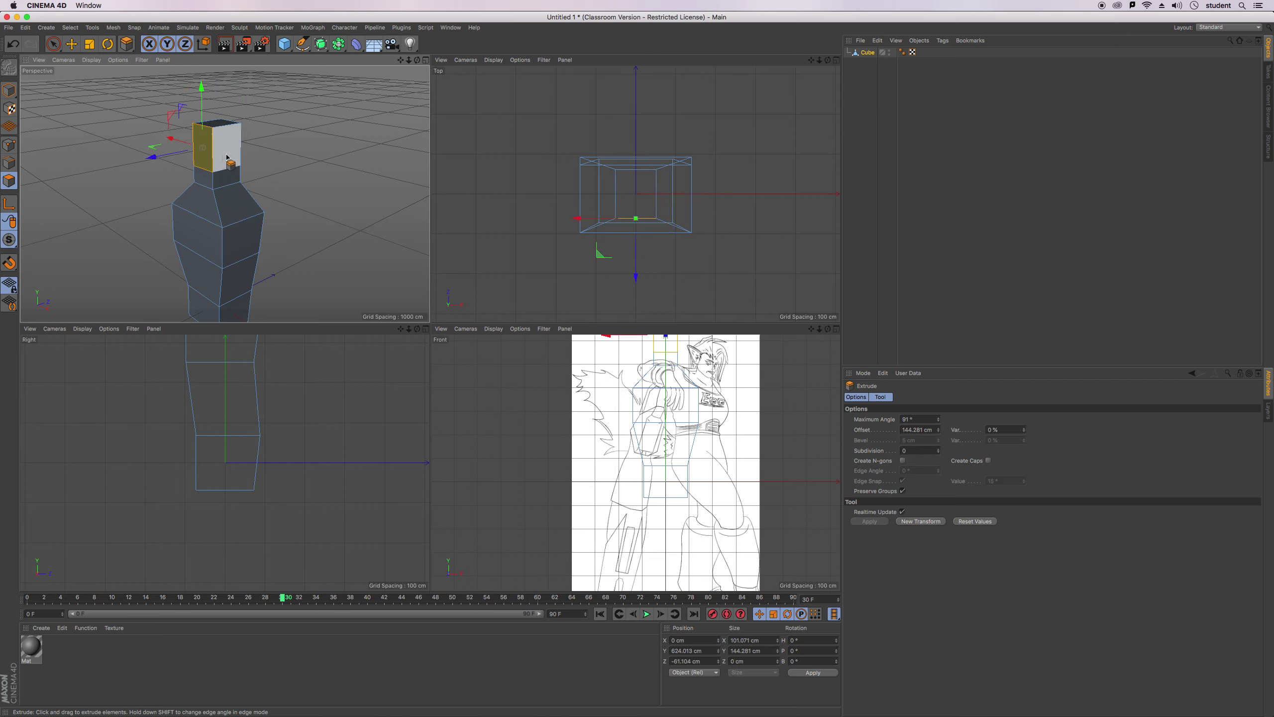
pyautogui.moveTo(417, 60); pyautogui.dragTo(543, 58)
pyautogui.moveTo(225, 194); pyautogui.dragTo(224, 194)
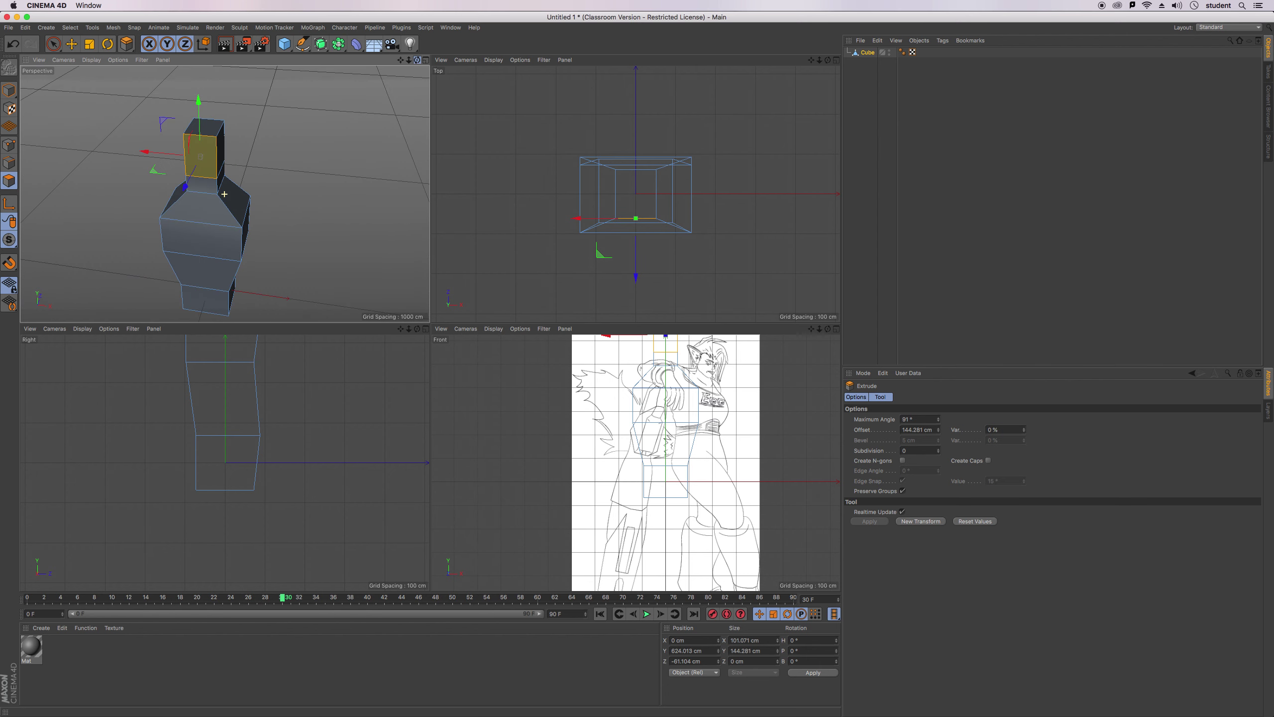
pyautogui.moveTo(404, 63); pyautogui.dragTo(225, 193)
pyautogui.moveTo(417, 64); pyautogui.dragTo(381, 70)
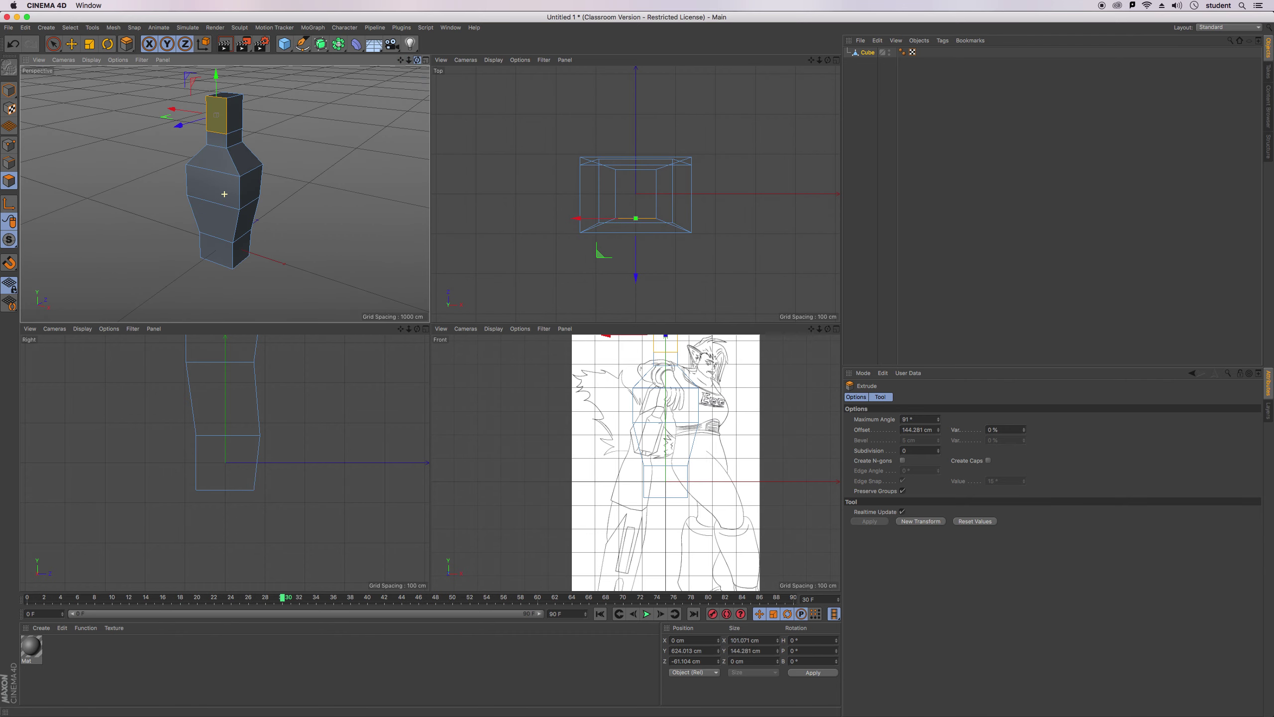
# Extrude both side faces of the upper chest section outward about 245 cm to start the arms.
pyautogui.click(251, 187)
pyautogui.moveTo(417, 59); pyautogui.dragTo(432, 54)
pyautogui.keyDown('alt'); pyautogui.moveTo(100, 203); pyautogui.dragTo(162, 206); pyautogui.keyUp('alt')
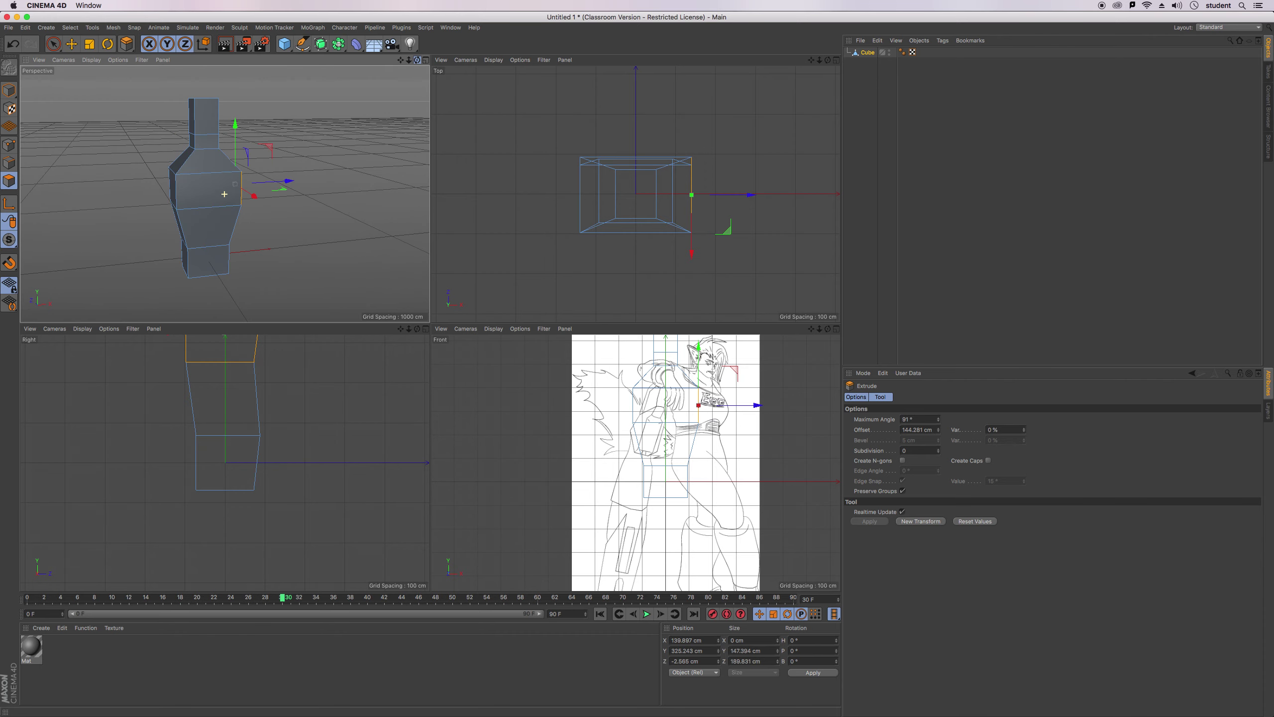
pyautogui.click(173, 193)
pyautogui.moveTo(417, 59); pyautogui.dragTo(379, 58)
pyautogui.moveTo(301, 125); pyautogui.dragTo(463, 126)
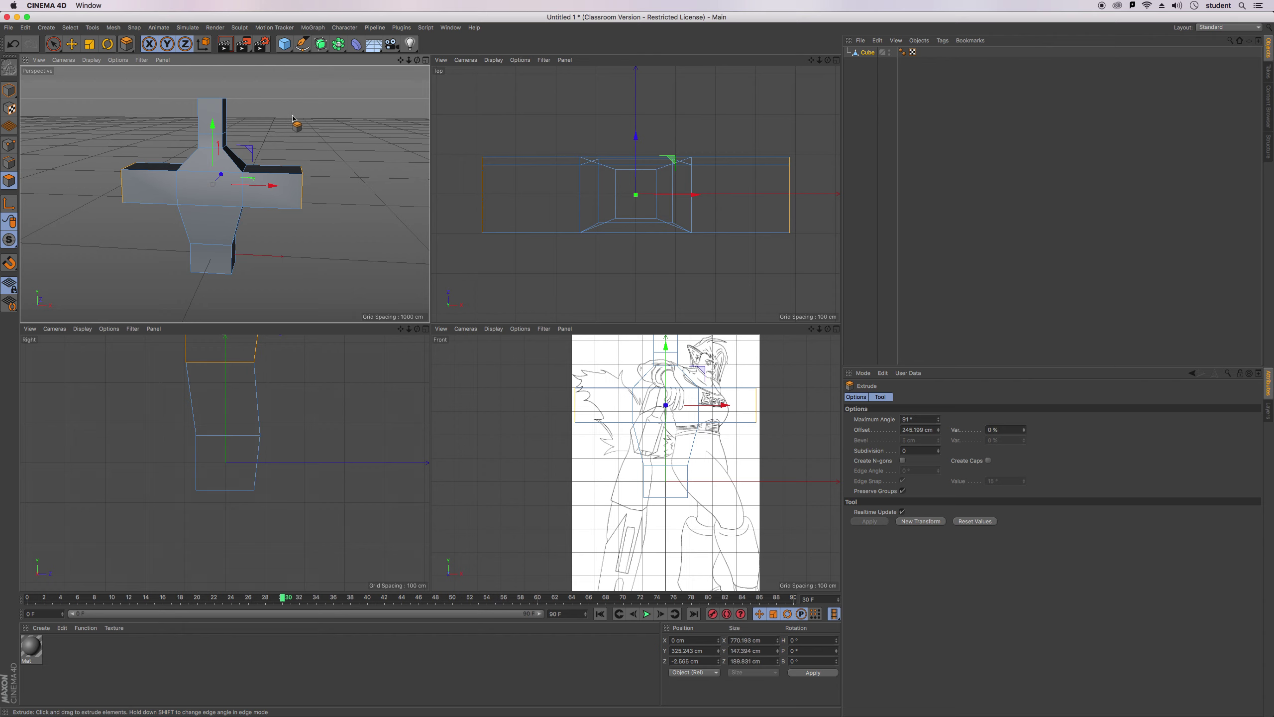
# Scale the arm end faces down to about 131 by 169 cm and extrude them outward about 280 cm.
pyautogui.click(89, 44)
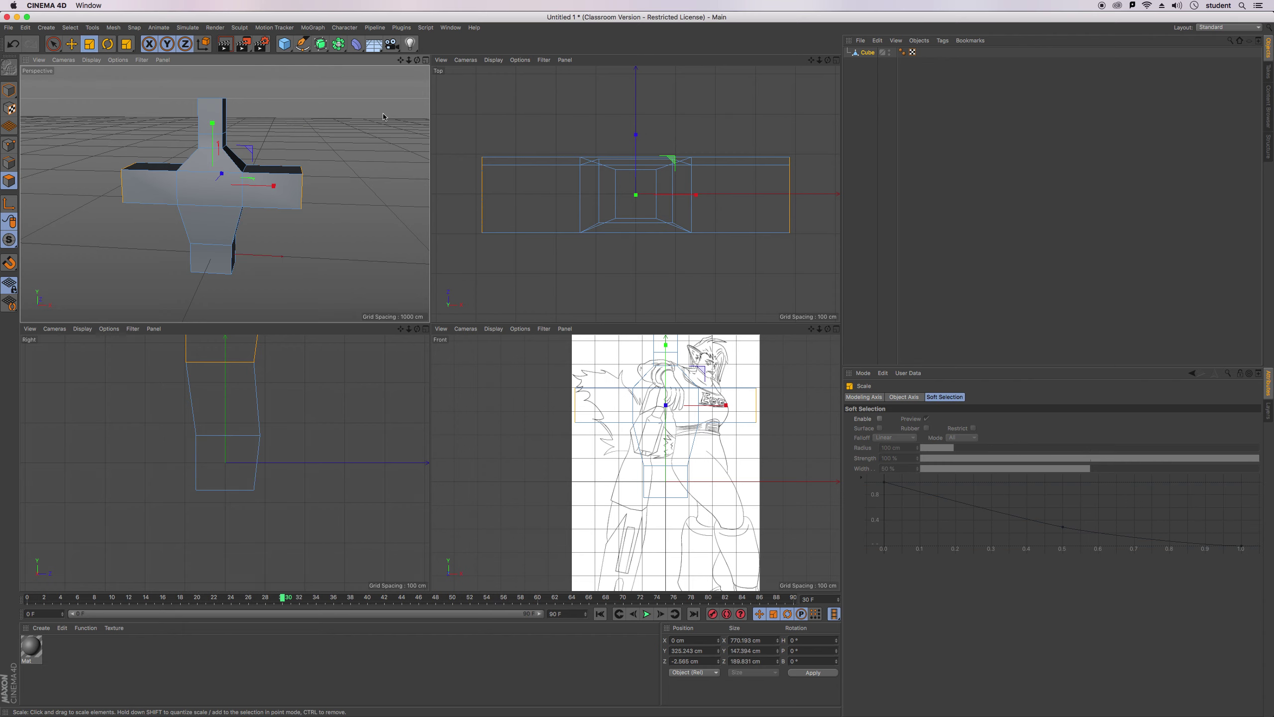
pyautogui.moveTo(350, 110); pyautogui.dragTo(320, 133)
pyautogui.moveTo(126, 44); pyautogui.dragTo(153, 76)
pyautogui.moveTo(289, 111); pyautogui.dragTo(352, 111)
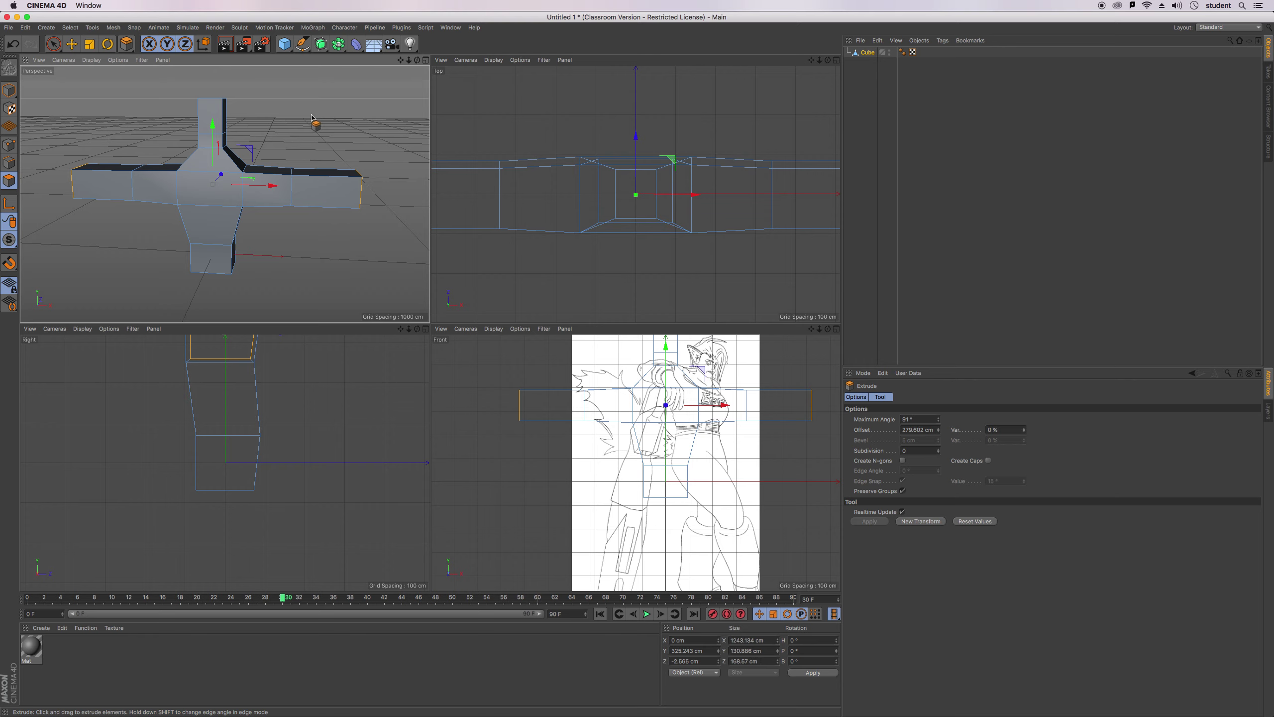
# Shrink the arm end faces to about 64 by 83 cm and spread them to about 1475 cm along X.
pyautogui.click(90, 45)
pyautogui.moveTo(297, 129)
pyautogui.mouseDown()
pyautogui.moveTo(228, 145)
pyautogui.moveTo(295, 135)
pyautogui.mouseUp()
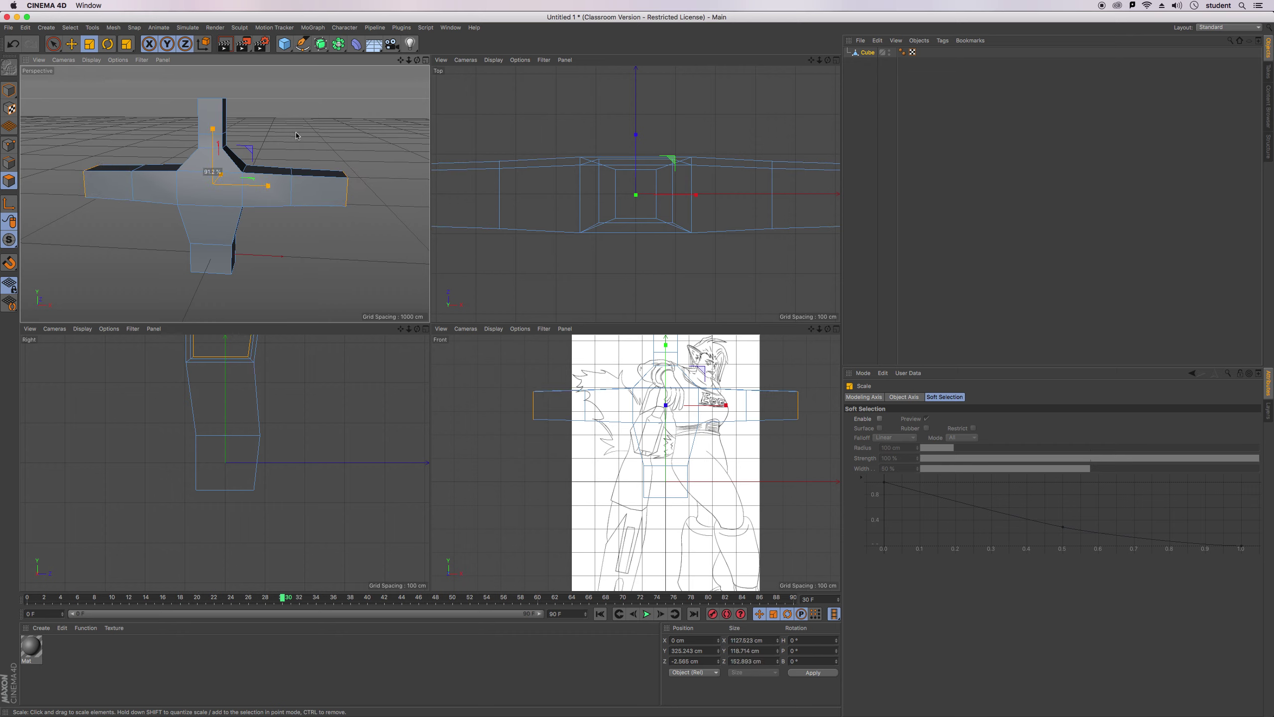
pyautogui.keyDown('alt'); pyautogui.moveTo(421, 69); pyautogui.dragTo(215, 183); pyautogui.keyUp('alt')
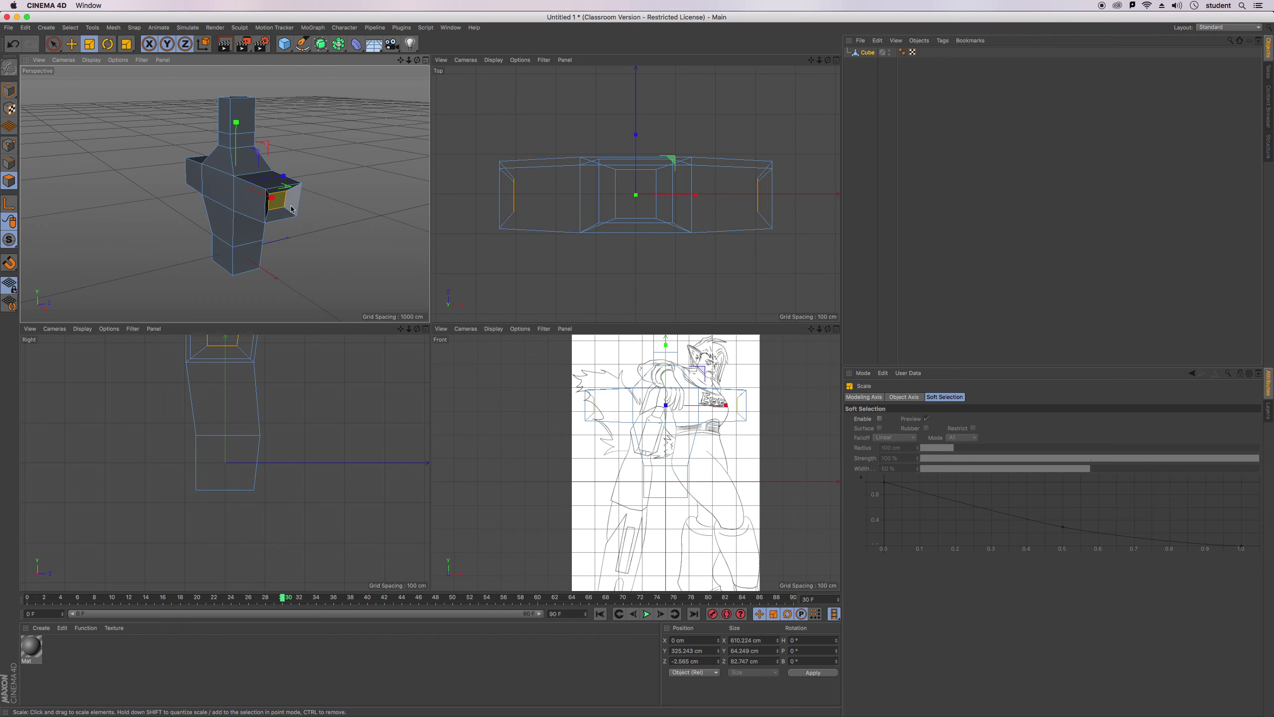
pyautogui.moveTo(270, 204); pyautogui.dragTo(344, 228)
pyautogui.moveTo(417, 60); pyautogui.dragTo(482, 47)
pyautogui.keyDown('alt'); pyautogui.moveTo(225, 194); pyautogui.dragTo(225, 192); pyautogui.keyUp('alt')
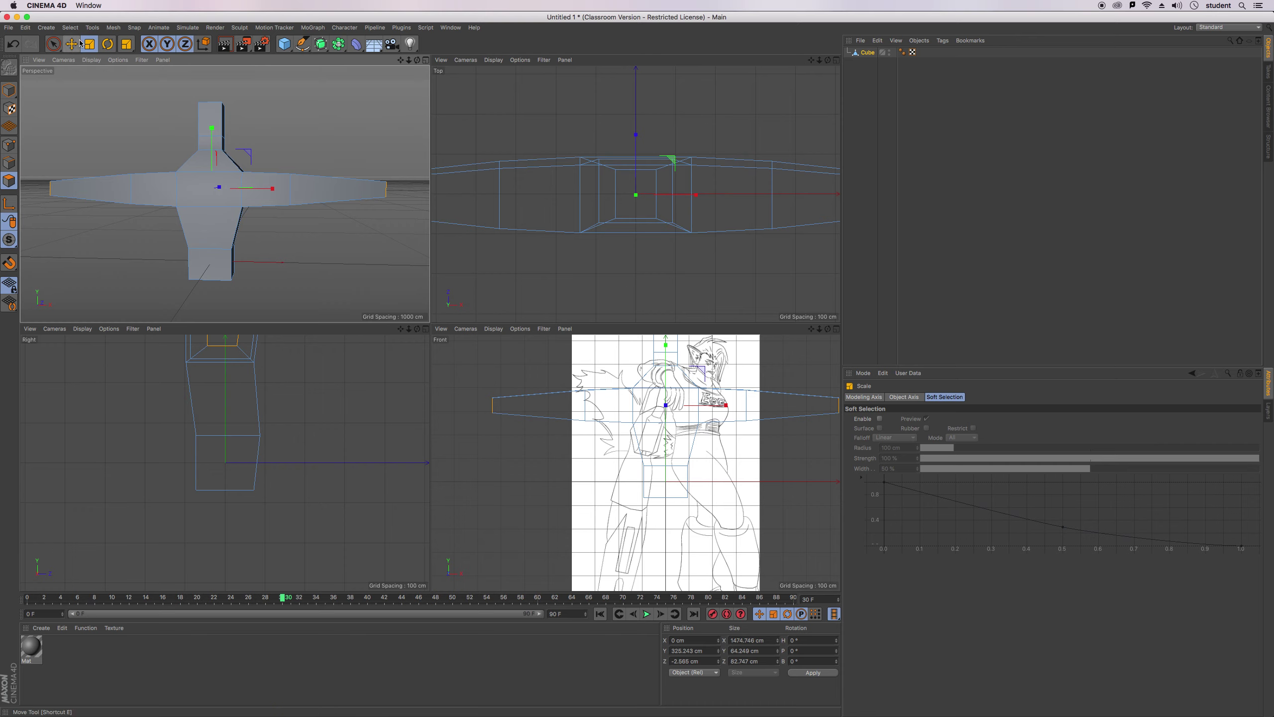
# Extrude both arm ends about 117 cm for hands, scaling the end faces to about 1815 cm X, 36 cm Y and 112 cm Z.
pyautogui.moveTo(126, 49); pyautogui.dragTo(167, 82)
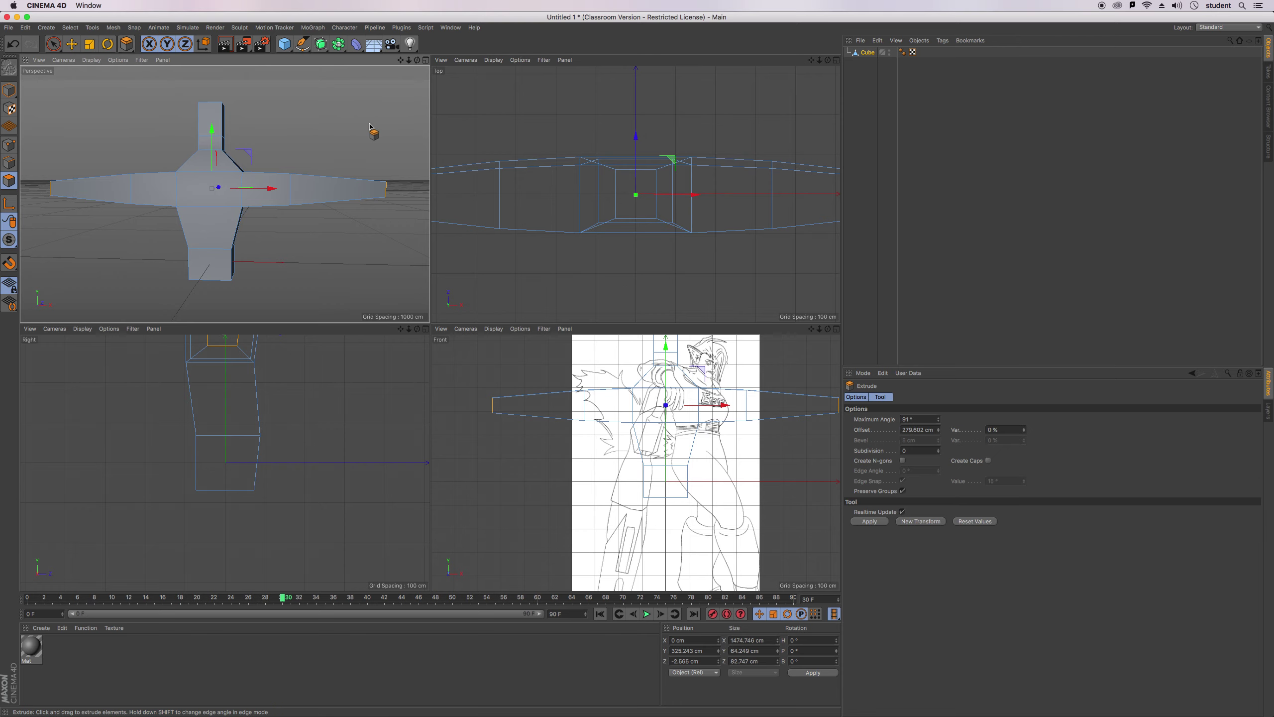
pyautogui.moveTo(417, 60)
pyautogui.mouseDown()
pyautogui.moveTo(442, 70)
pyautogui.moveTo(417, 64)
pyautogui.mouseUp()
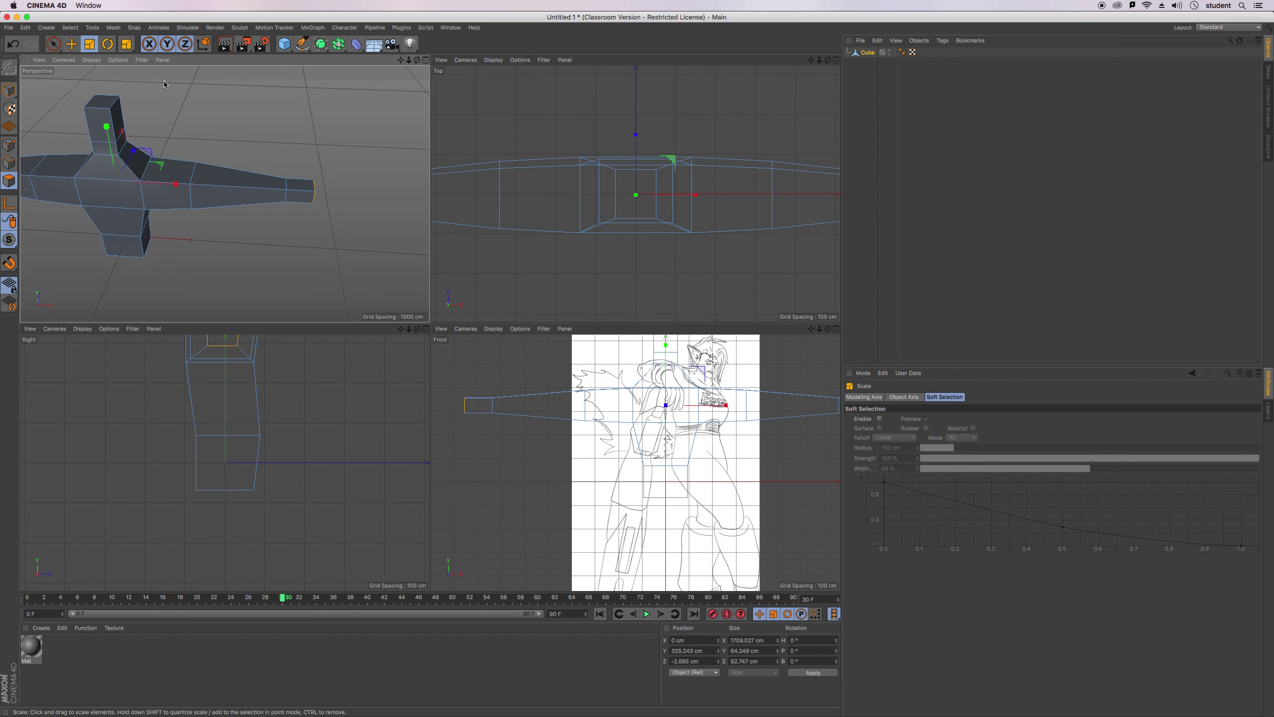
pyautogui.moveTo(417, 60); pyautogui.dragTo(232, 107)
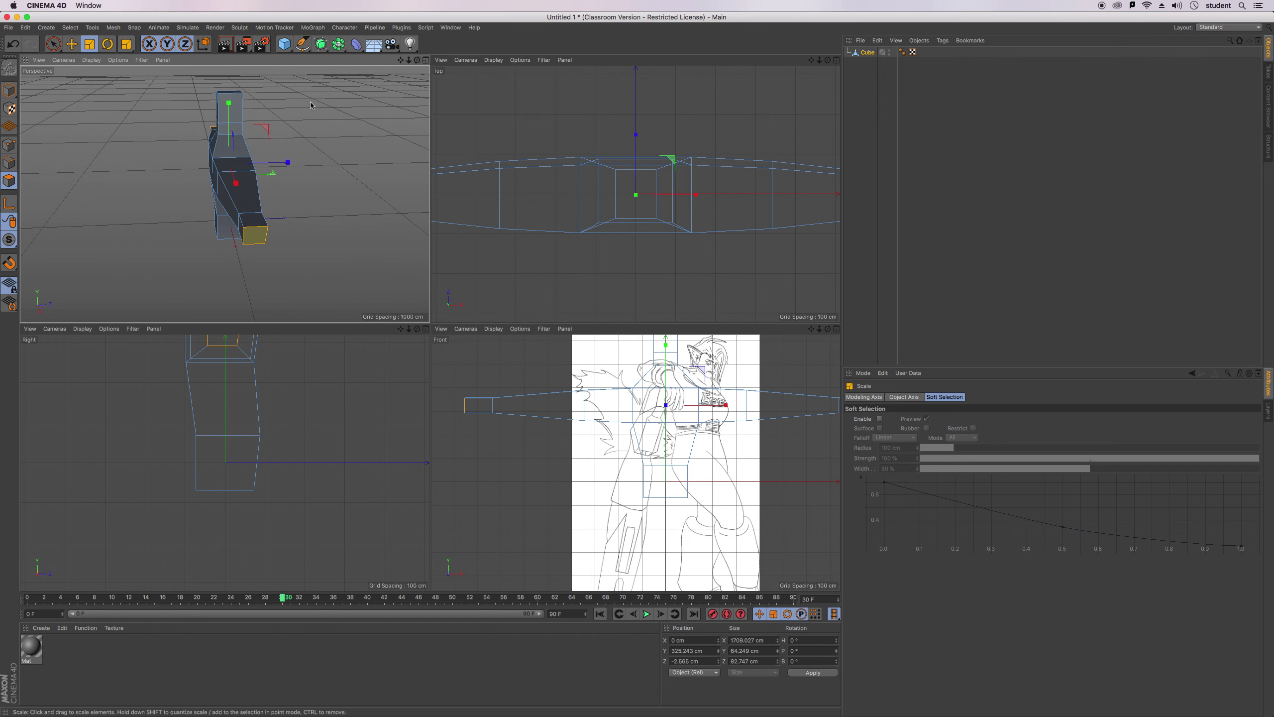
pyautogui.moveTo(232, 116); pyautogui.dragTo(235, 131)
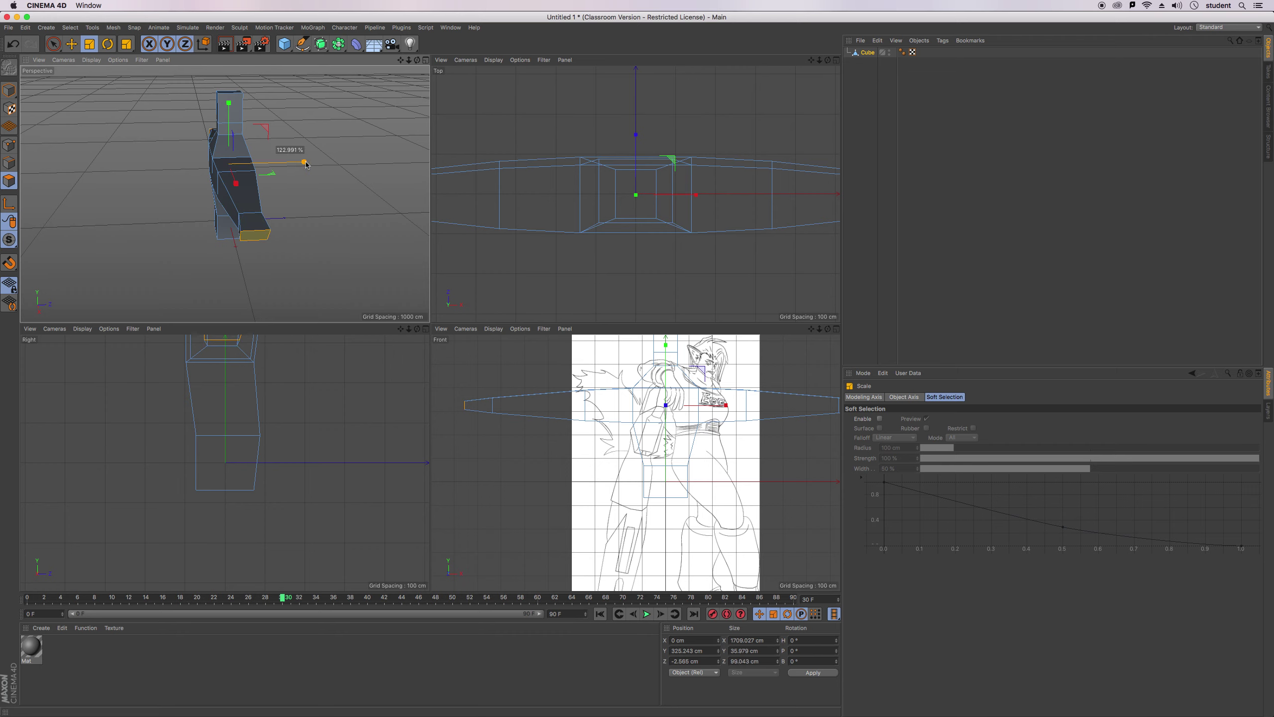
pyautogui.moveTo(312, 164); pyautogui.dragTo(306, 163)
pyautogui.moveTo(236, 183); pyautogui.dragTo(237, 187)
# Extrude the torso's bottom face downward about 130 cm to add a pelvis section.
pyautogui.moveTo(418, 60); pyautogui.dragTo(507, 35)
pyautogui.moveTo(224, 193); pyautogui.dragTo(210, 265)
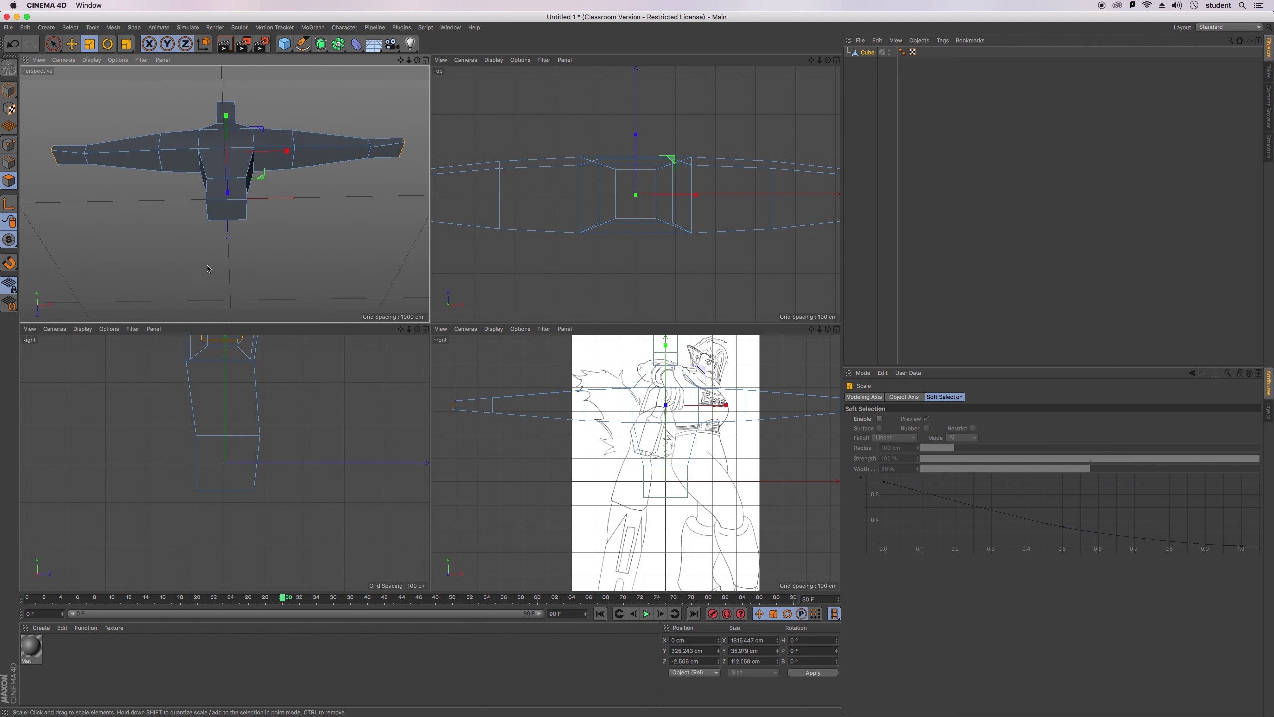
pyautogui.click(229, 212)
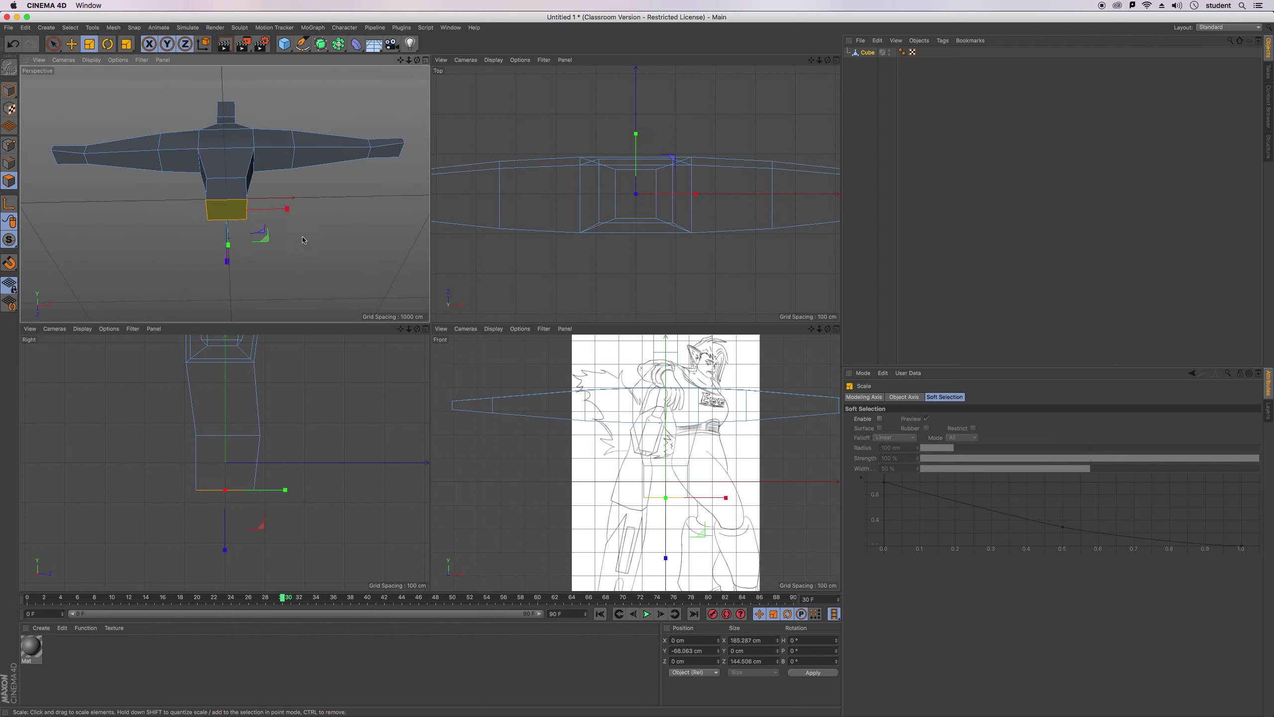
pyautogui.moveTo(127, 45); pyautogui.dragTo(161, 77)
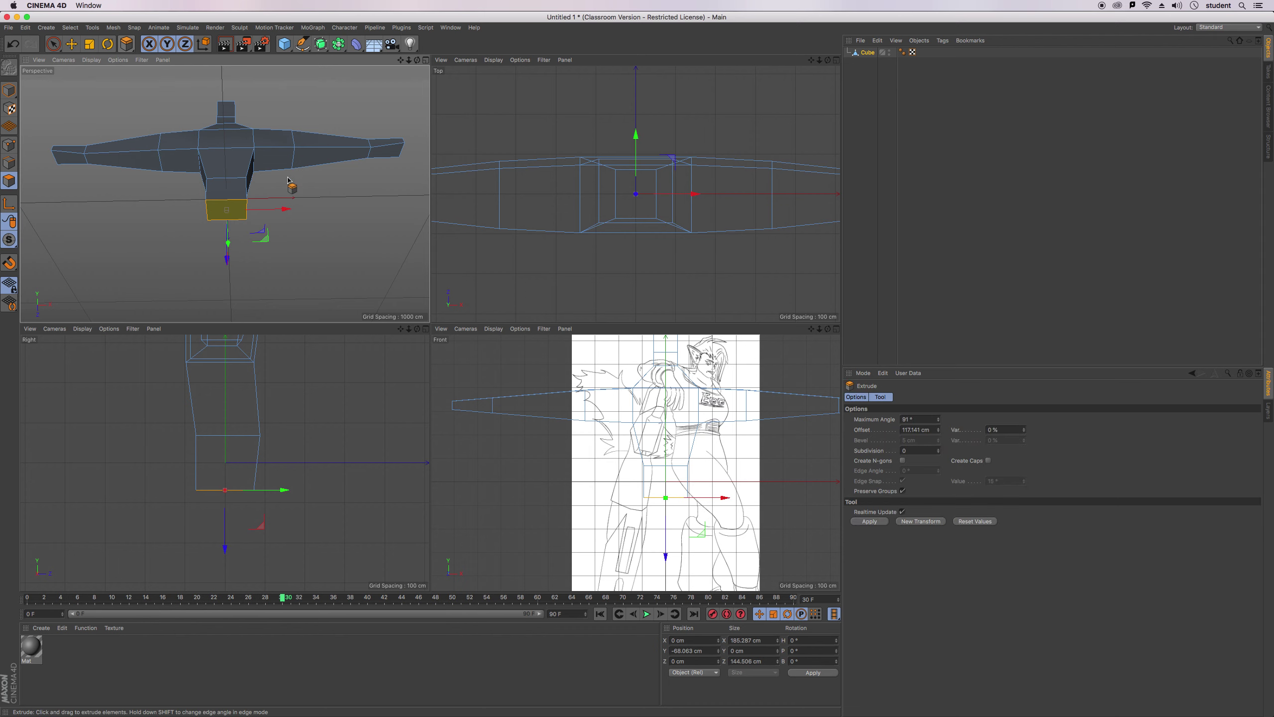
pyautogui.moveTo(421, 60); pyautogui.dragTo(398, 171)
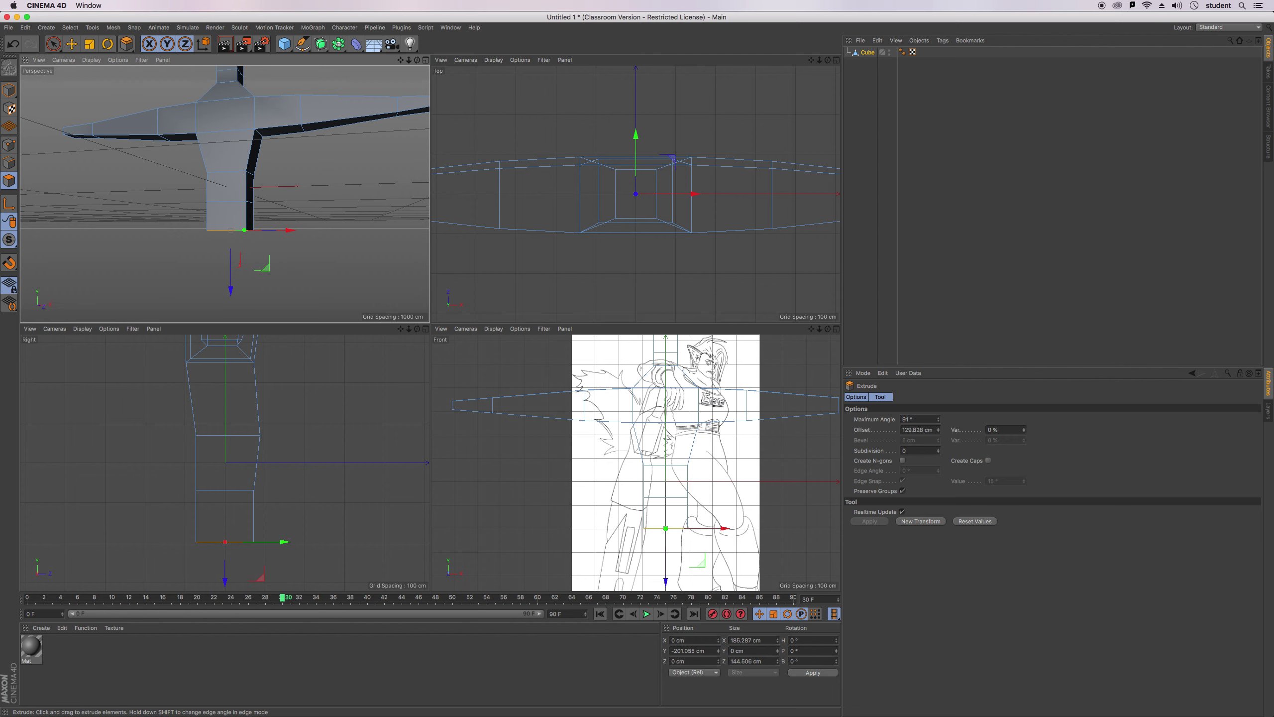
# Widen the pelvis section's bottom face to about 278 cm along X and 159 cm along Z.
pyautogui.click(89, 44)
pyautogui.moveTo(329, 207); pyautogui.dragTo(452, 207)
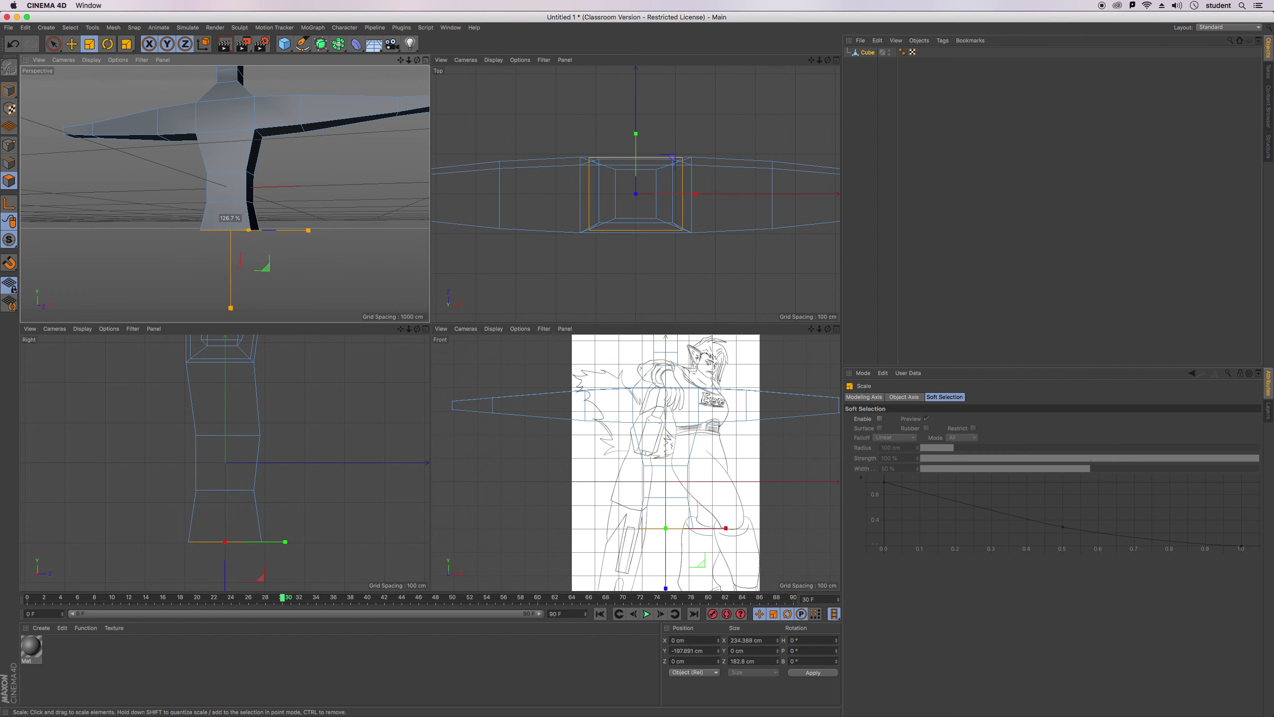
pyautogui.moveTo(445, 207); pyautogui.dragTo(333, 220)
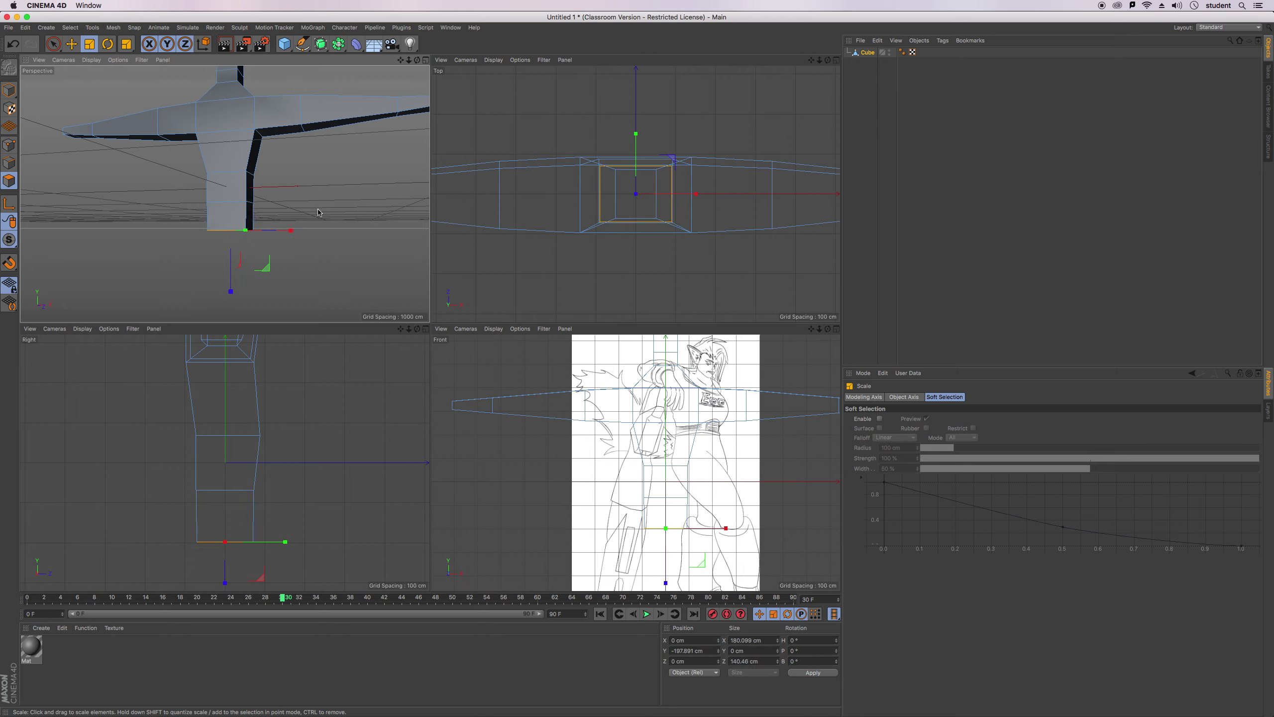
pyautogui.moveTo(420, 63); pyautogui.dragTo(448, 80)
pyautogui.moveTo(286, 221); pyautogui.dragTo(320, 224)
pyautogui.moveTo(418, 60); pyautogui.dragTo(328, 59)
pyautogui.moveTo(301, 230); pyautogui.dragTo(309, 231)
pyautogui.moveTo(417, 60); pyautogui.dragTo(494, 86)
pyautogui.keyDown('alt'); pyautogui.moveTo(225, 194); pyautogui.dragTo(225, 193); pyautogui.keyUp('alt')
pyautogui.moveTo(418, 60); pyautogui.dragTo(468, 45)
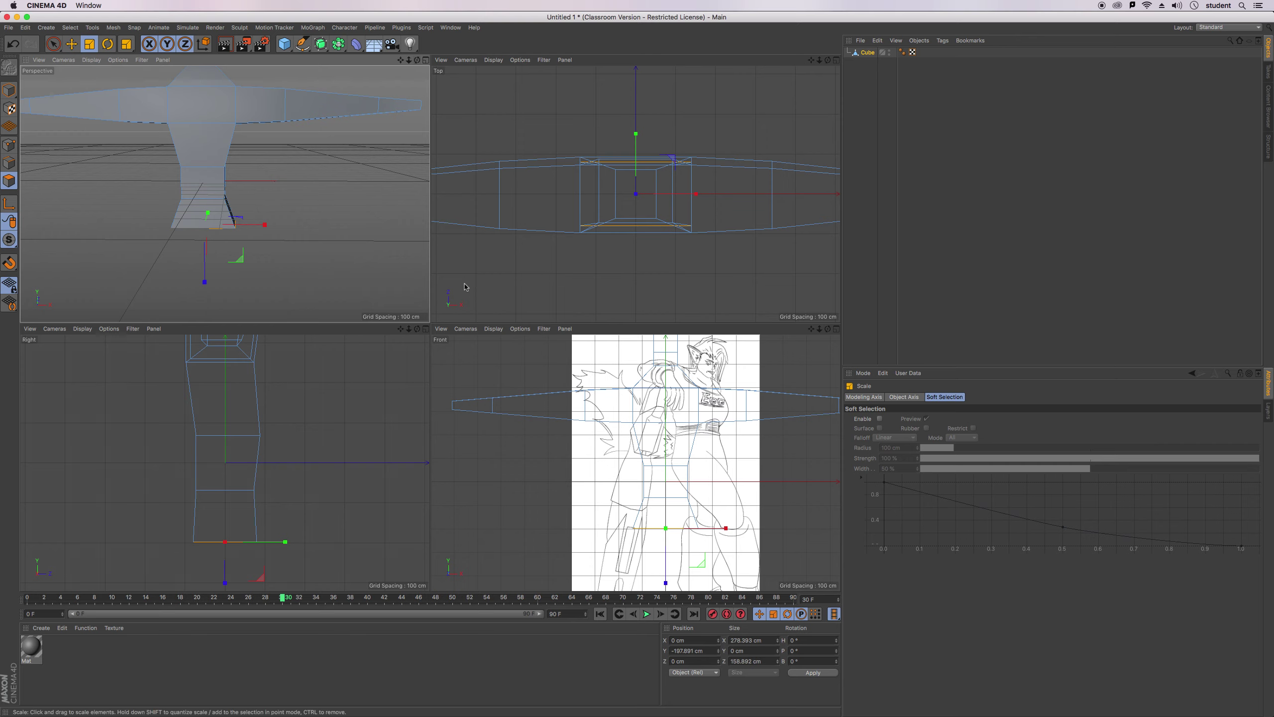
# Lower the pelvis section's bottom face to about Y -257 cm.
pyautogui.moveTo(403, 62); pyautogui.dragTo(232, 314)
pyautogui.press('e')
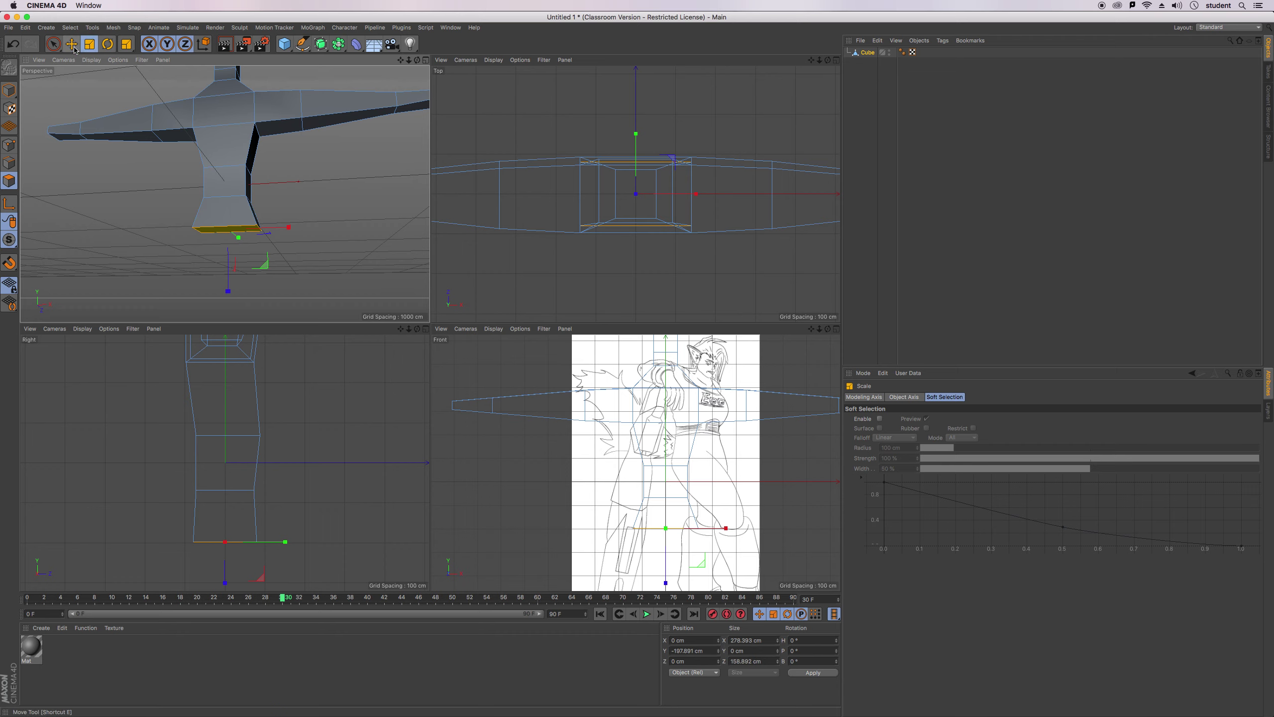
pyautogui.moveTo(229, 291); pyautogui.dragTo(230, 304)
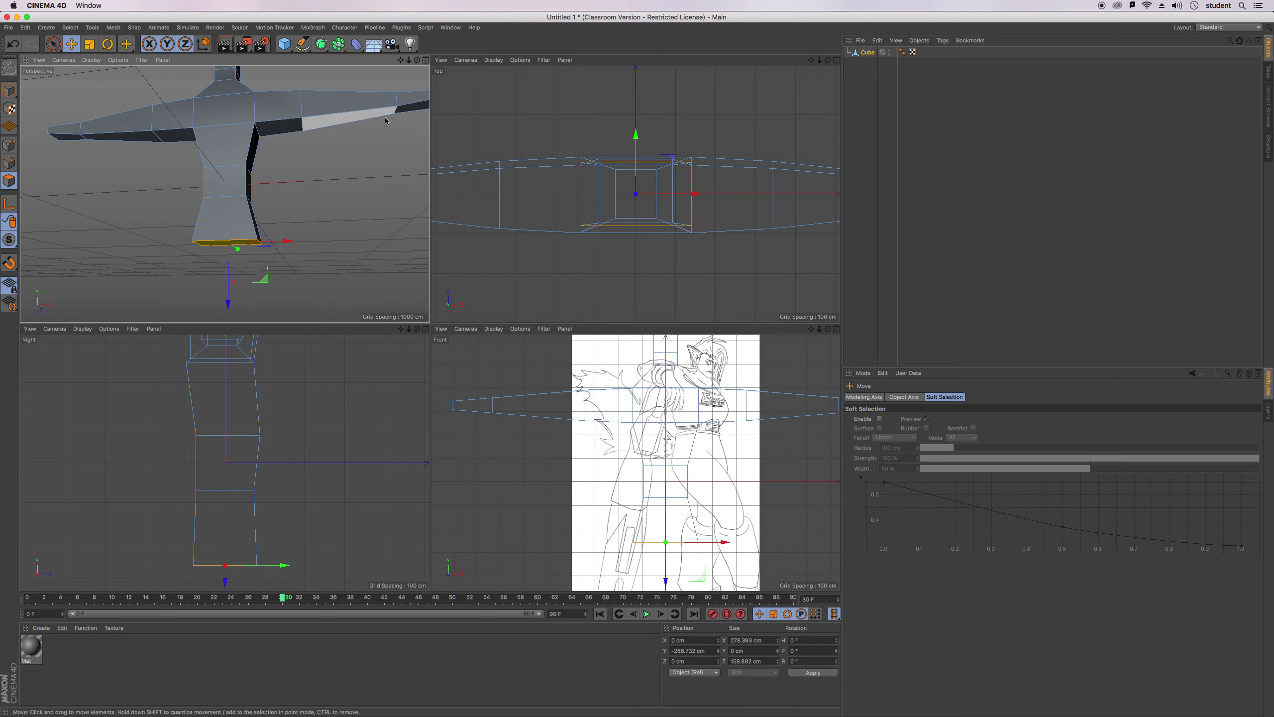
# Narrow the pelvis section's bottom face to about 218 cm along X and raise it to about Y -199 cm.
pyautogui.moveTo(418, 60); pyautogui.dragTo(442, 25)
pyautogui.keyDown('alt'); pyautogui.moveTo(225, 194); pyautogui.dragTo(224, 194); pyautogui.keyUp('alt')
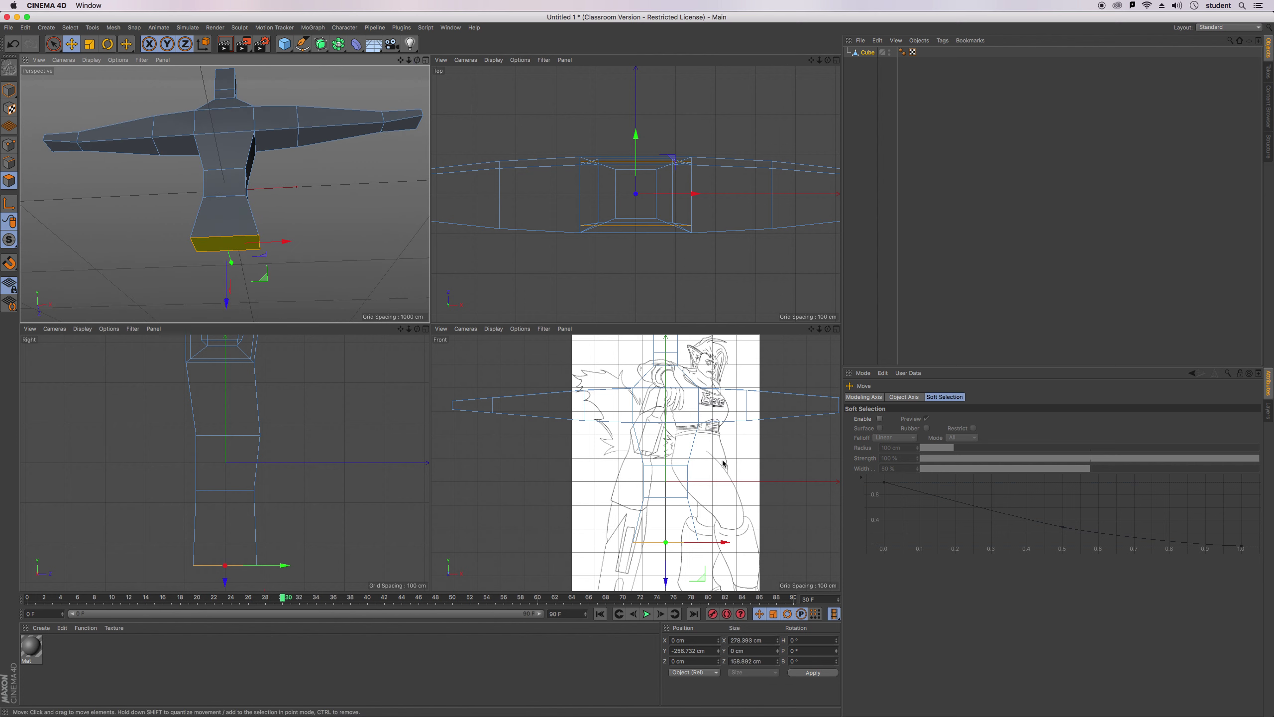
pyautogui.scroll(-3, 724, 433)
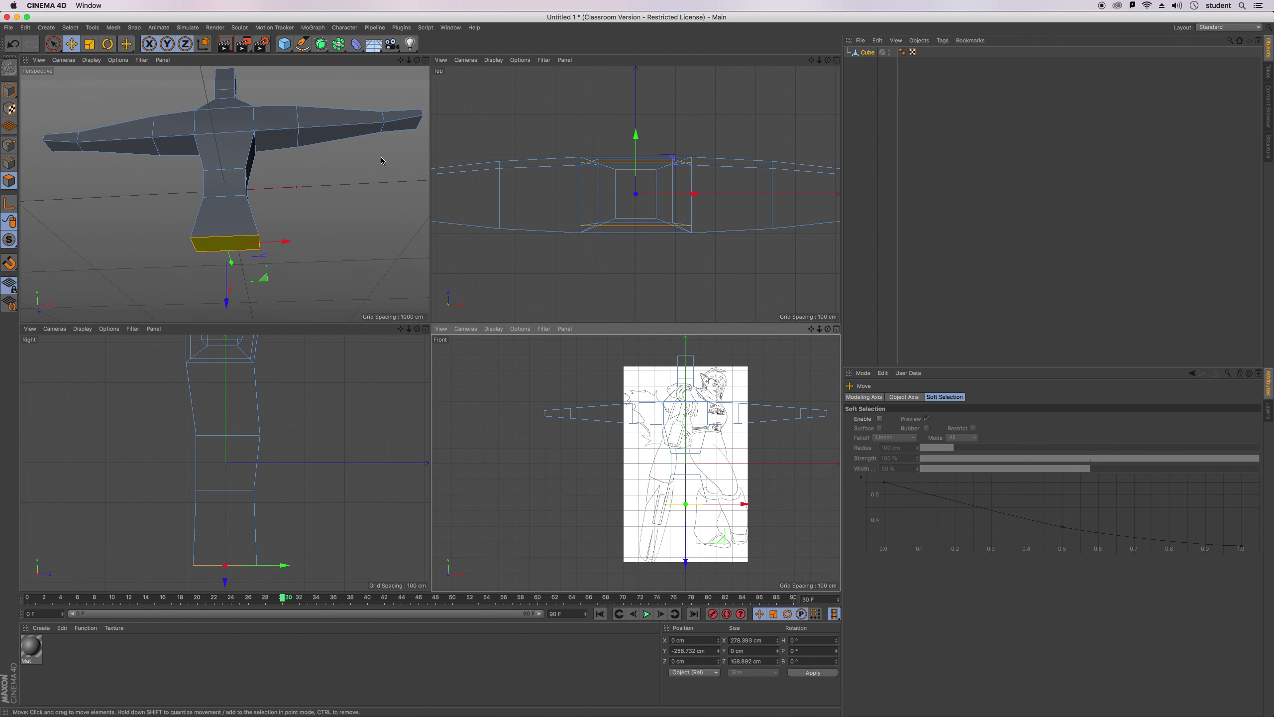
pyautogui.moveTo(400, 60); pyautogui.dragTo(425, 1)
pyautogui.moveTo(225, 194); pyautogui.dragTo(238, 185)
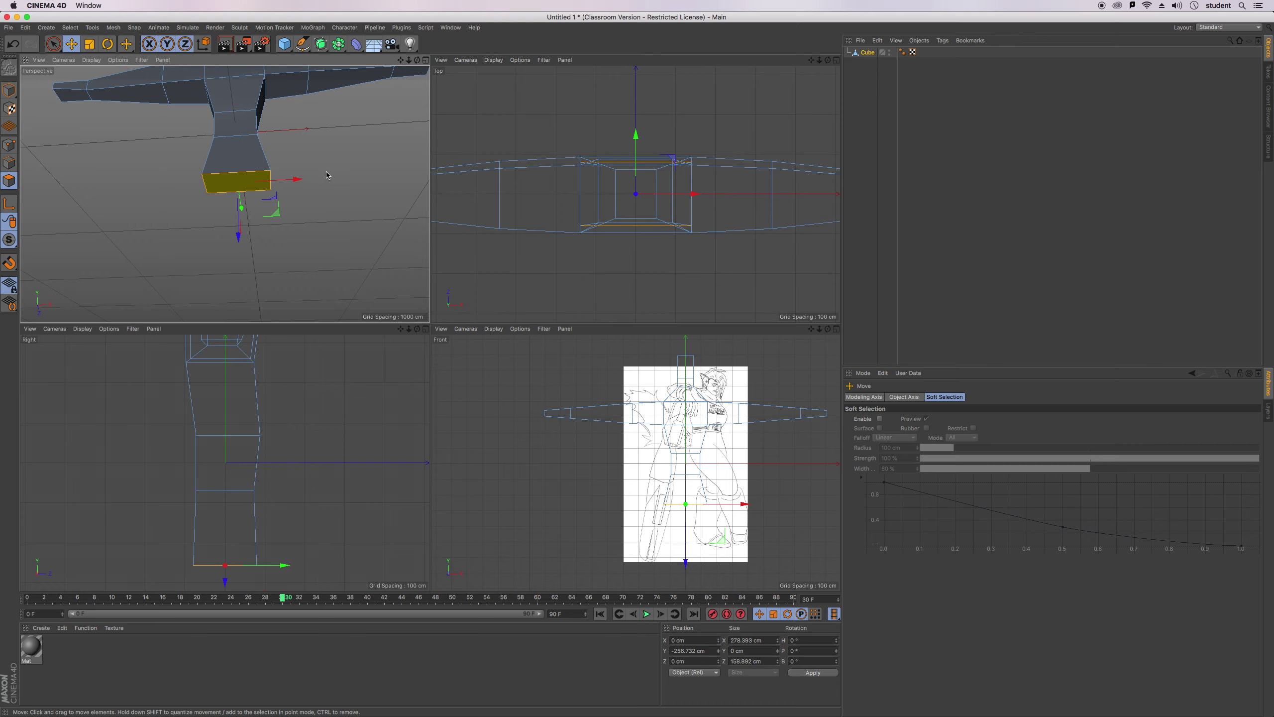
pyautogui.moveTo(417, 60); pyautogui.dragTo(196, 181)
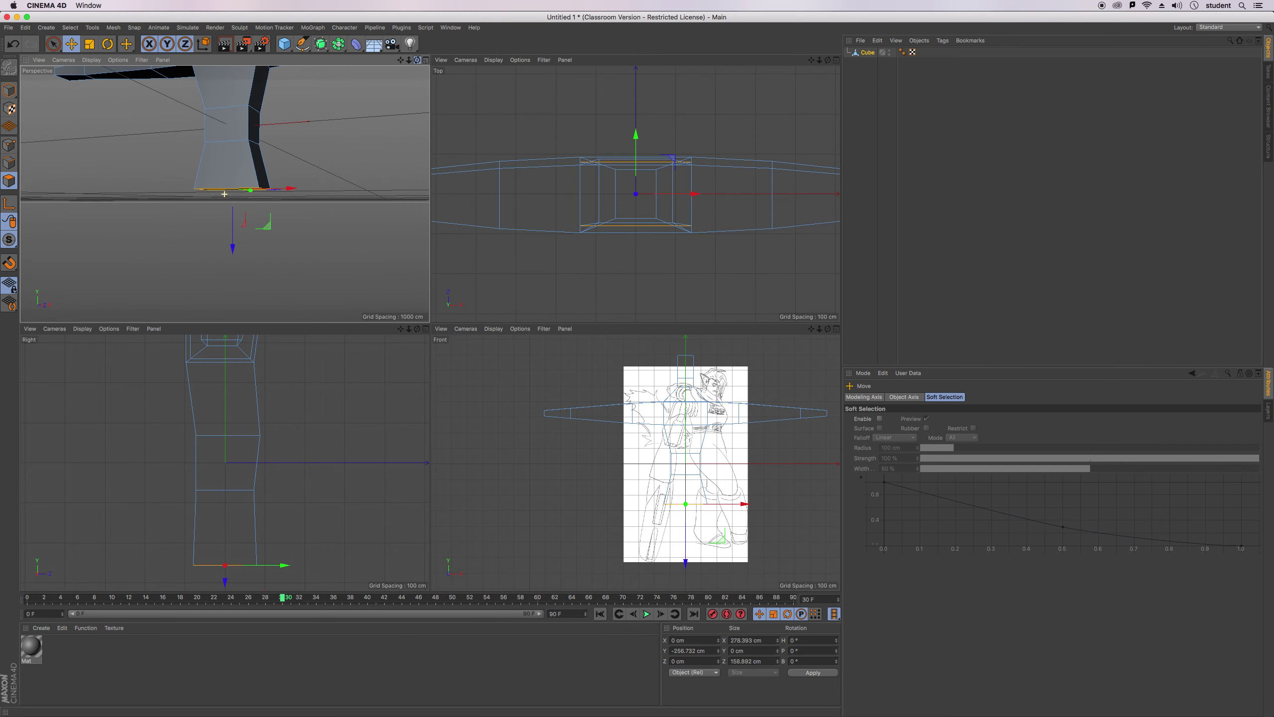
pyautogui.click(90, 44)
pyautogui.moveTo(291, 188); pyautogui.dragTo(271, 191)
pyautogui.press('e')
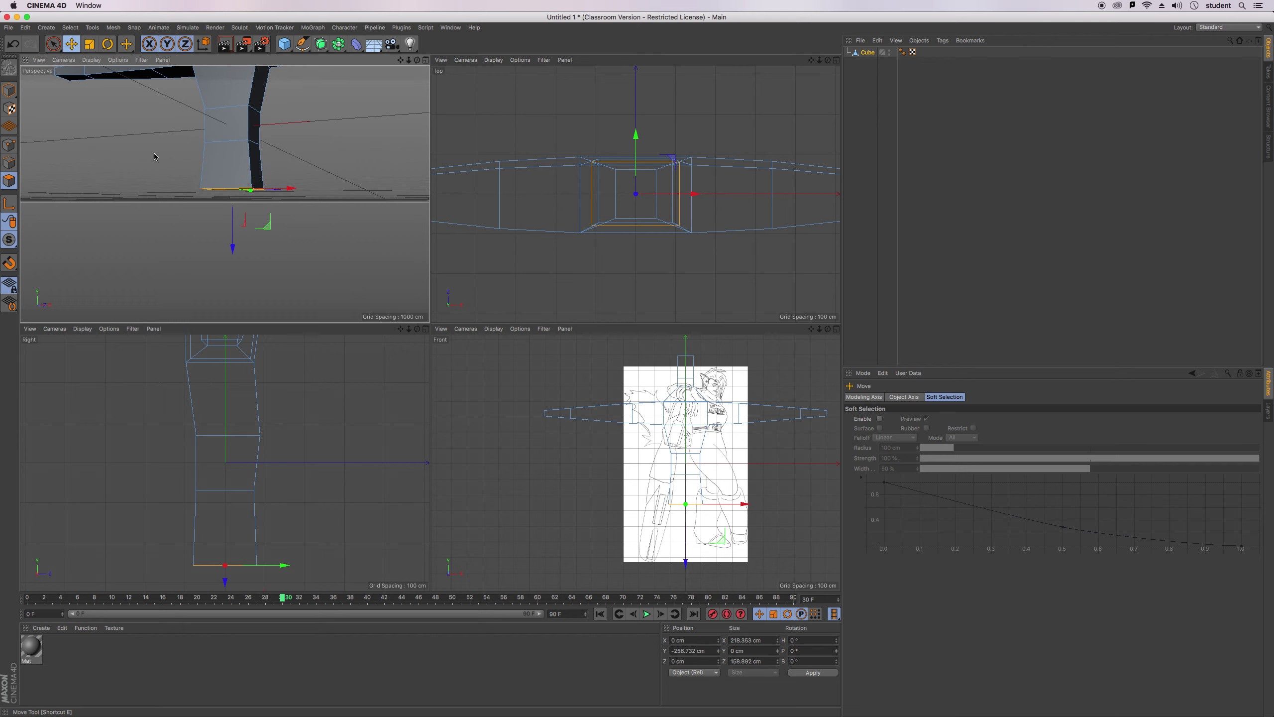
pyautogui.moveTo(234, 241); pyautogui.dragTo(234, 228)
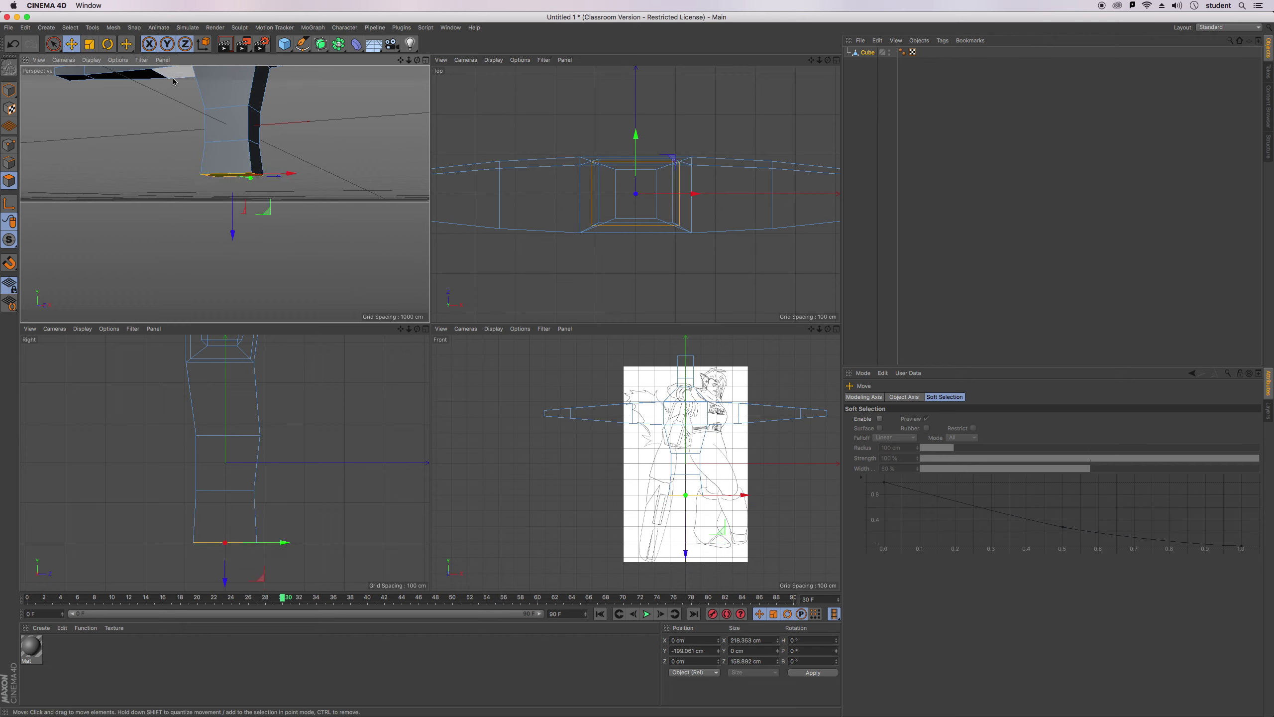
# Extrude both side faces of the pelvis section outward about 131 cm and lower the end faces to about Y -131 cm.
pyautogui.click(255, 162)
pyautogui.moveTo(418, 59); pyautogui.dragTo(506, 57)
pyautogui.keyDown('shift'); pyautogui.click(230, 164); pyautogui.keyUp('shift')
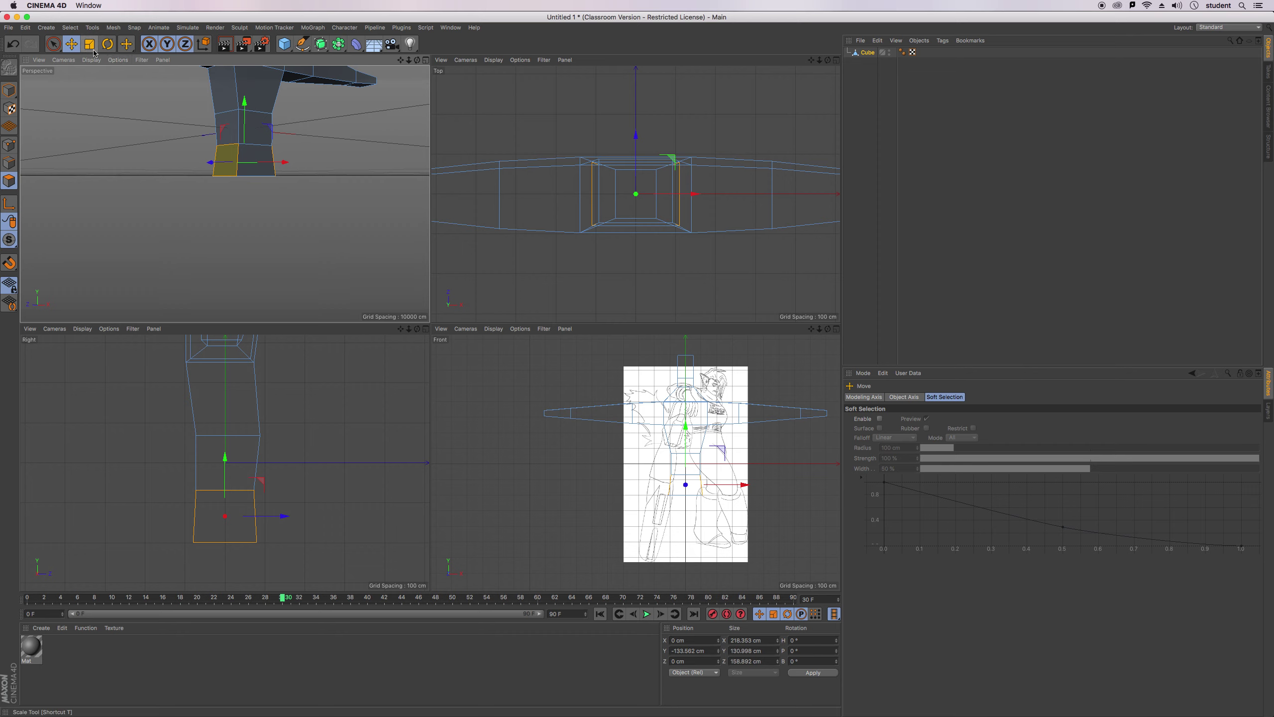
pyautogui.moveTo(126, 44); pyautogui.dragTo(170, 103)
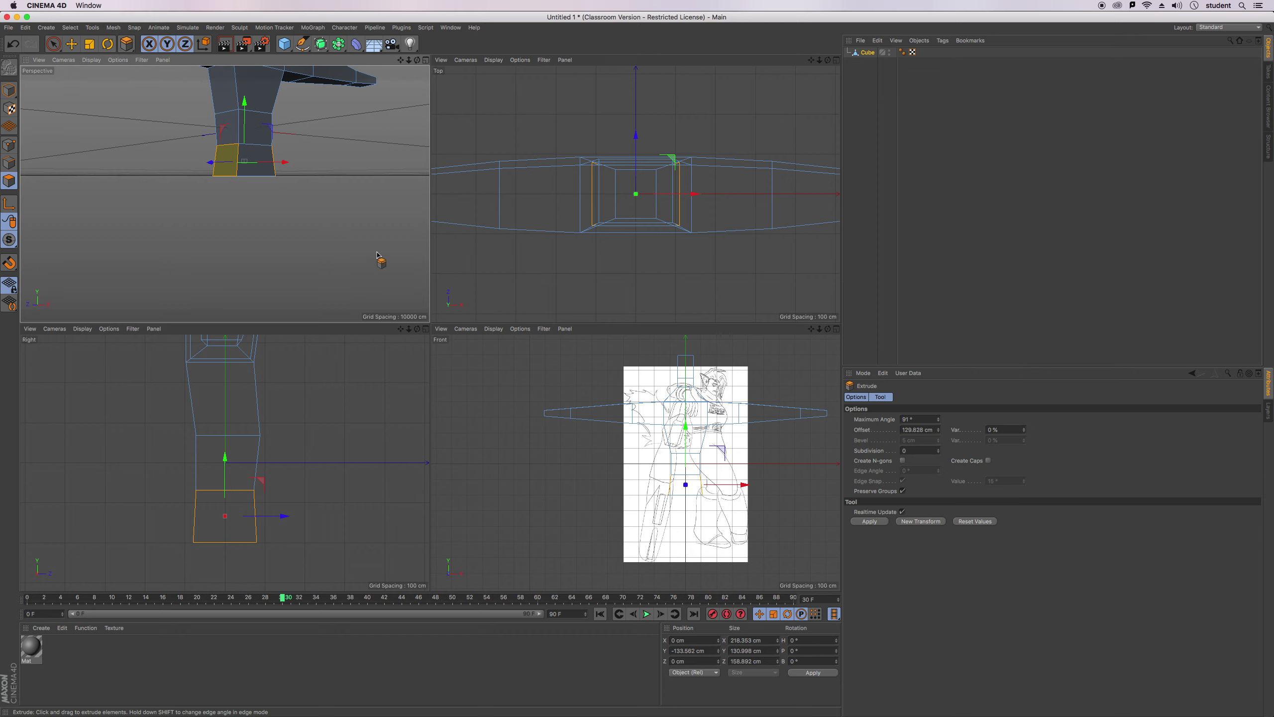
pyautogui.moveTo(417, 60)
pyautogui.mouseDown()
pyautogui.moveTo(387, 64)
pyautogui.moveTo(352, 45)
pyautogui.moveTo(359, 58)
pyautogui.moveTo(415, 44)
pyautogui.mouseUp()
pyautogui.moveTo(366, 129); pyautogui.dragTo(433, 131)
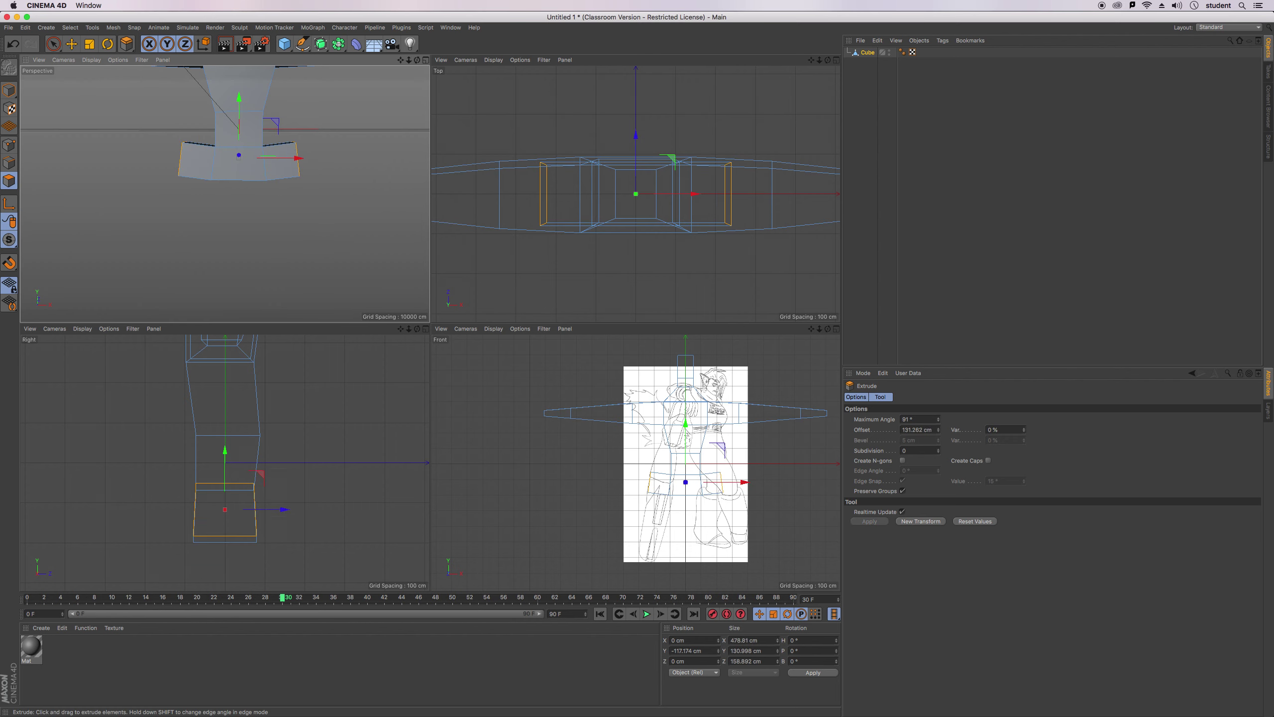
pyautogui.click(71, 43)
pyautogui.moveTo(241, 105); pyautogui.dragTo(248, 108)
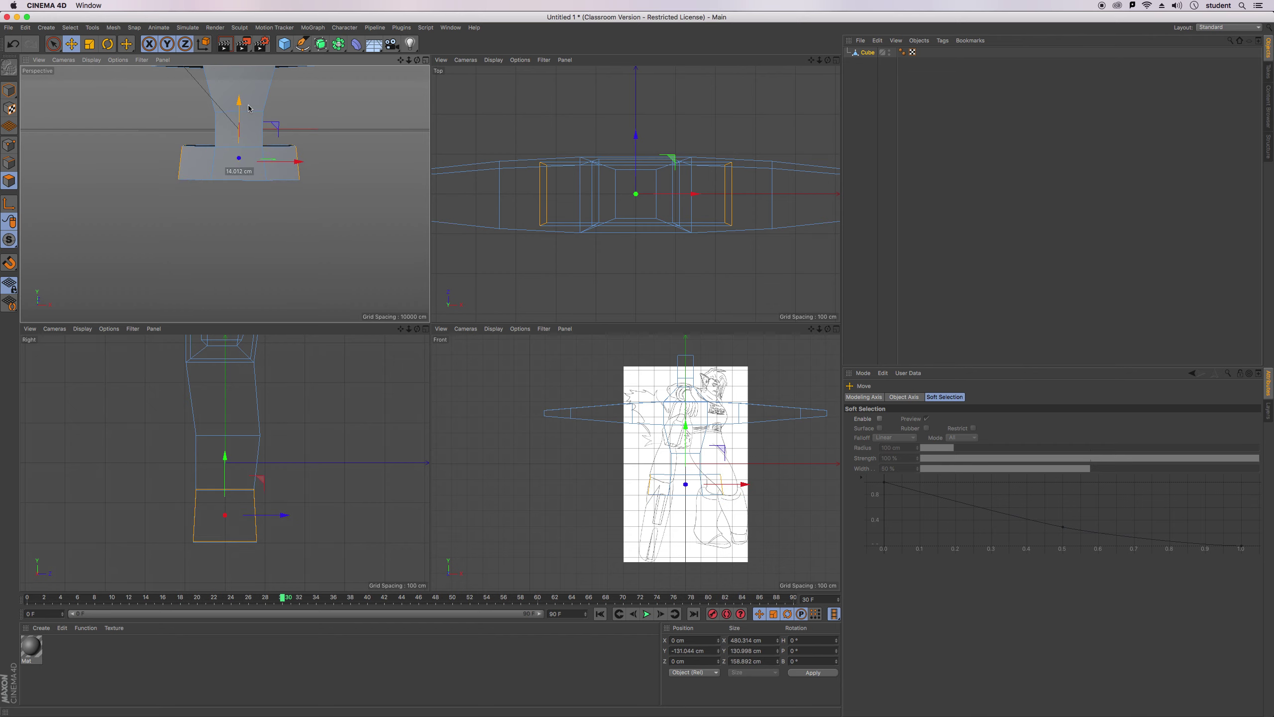
# Extrude the two outer bottom faces of the pelvis section downward about 389 cm to form the upper legs.
pyautogui.moveTo(416, 61)
pyautogui.mouseDown()
pyautogui.moveTo(411, 96)
pyautogui.moveTo(416, 54)
pyautogui.mouseUp()
pyautogui.click(202, 175)
pyautogui.click(275, 176)
pyautogui.keyDown('shift'); pyautogui.click(198, 171); pyautogui.keyUp('shift')
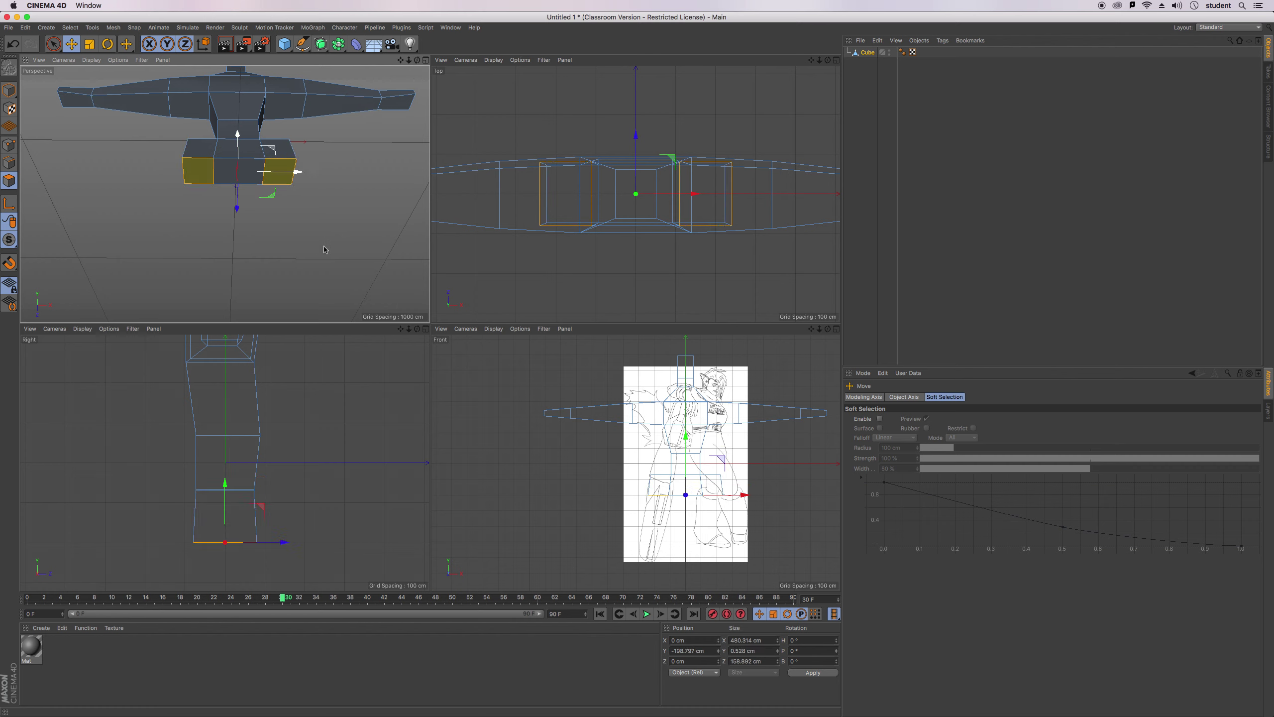
pyautogui.click(129, 44)
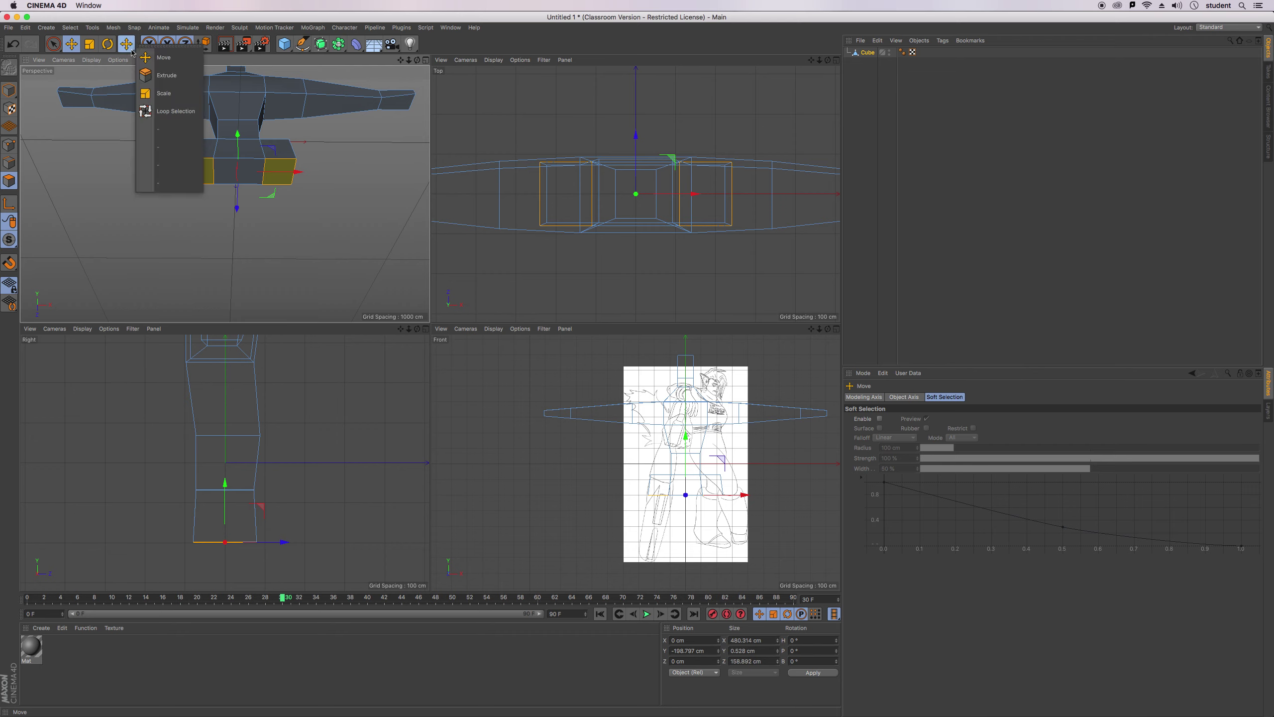
pyautogui.click(161, 81)
pyautogui.moveTo(418, 60); pyautogui.dragTo(437, 115)
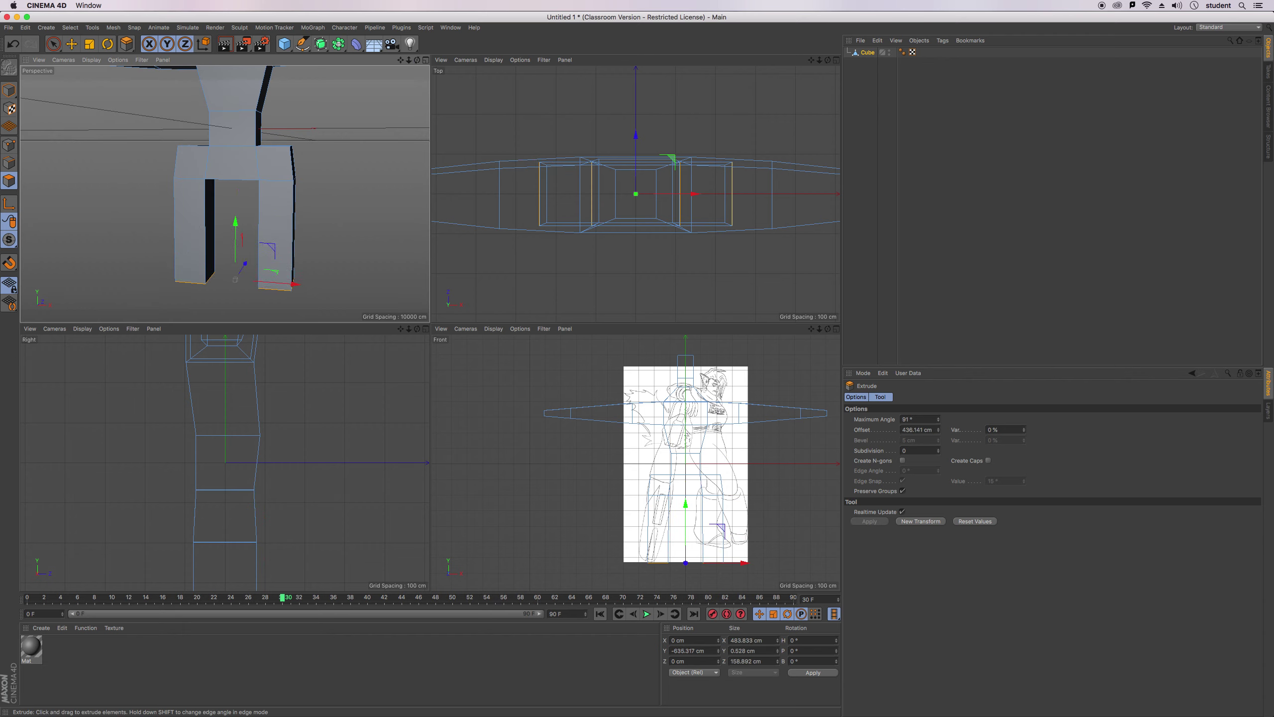
pyautogui.moveTo(437, 116); pyautogui.dragTo(424, 116)
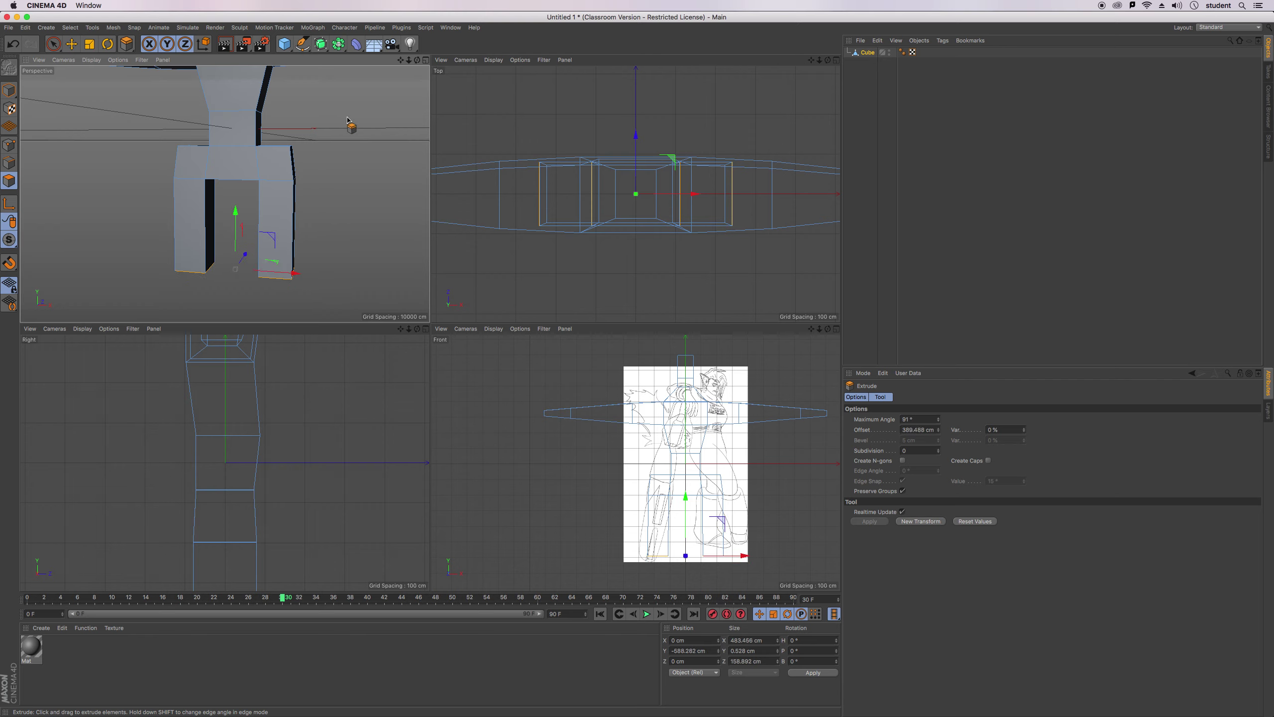
# Extrude both leg end faces farther down about 511 cm, to about Y -1099 cm, for the lower legs.
pyautogui.moveTo(400, 60); pyautogui.dragTo(394, 1)
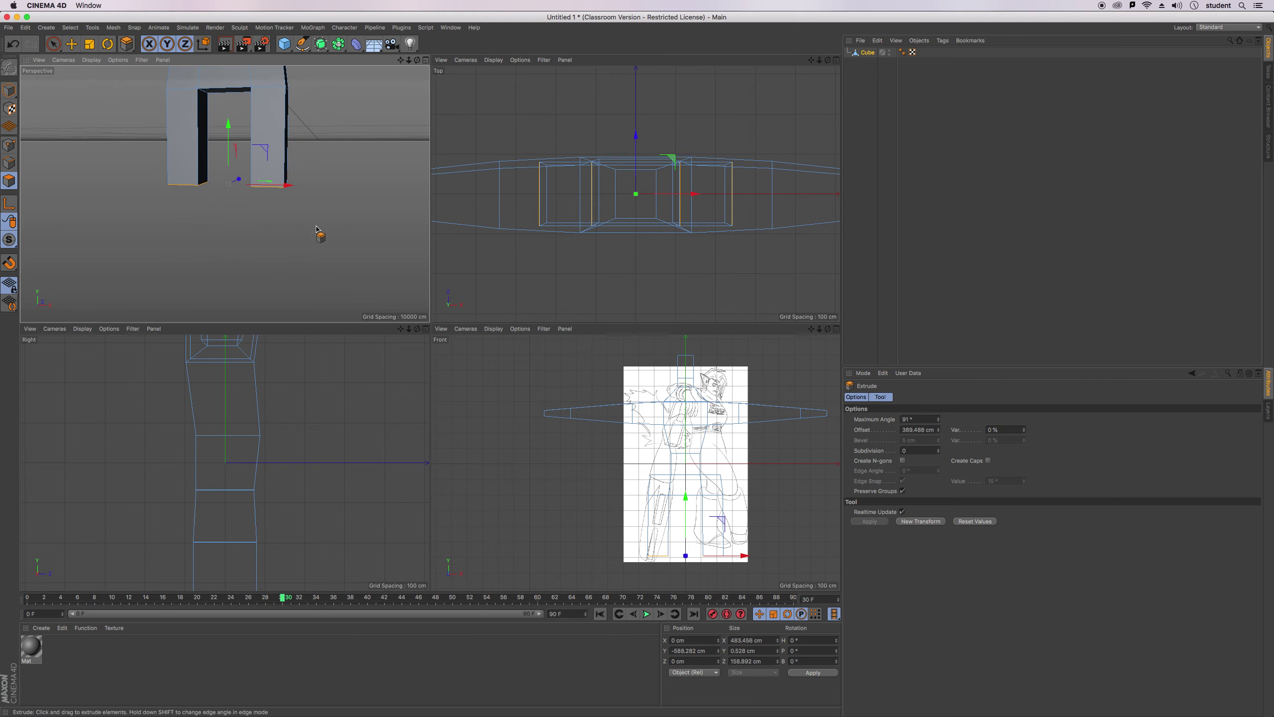
pyautogui.moveTo(266, 242); pyautogui.dragTo(381, 249)
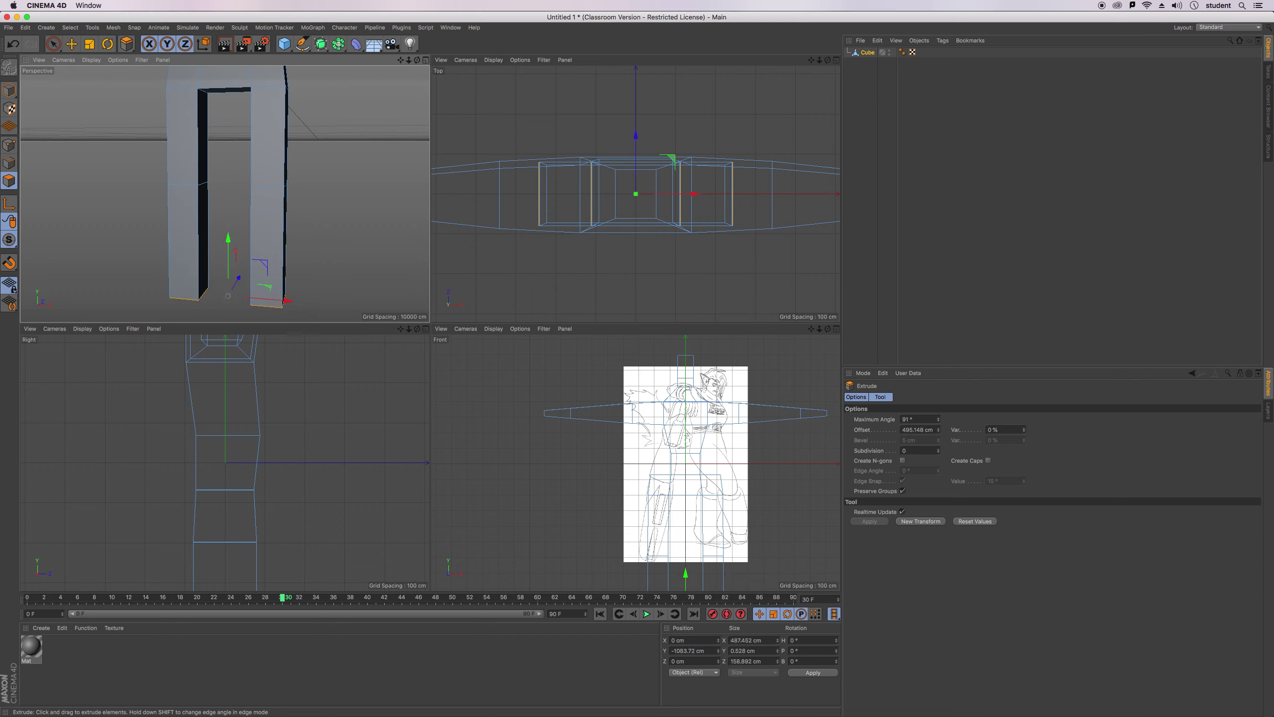
pyautogui.moveTo(382, 249); pyautogui.dragTo(396, 249)
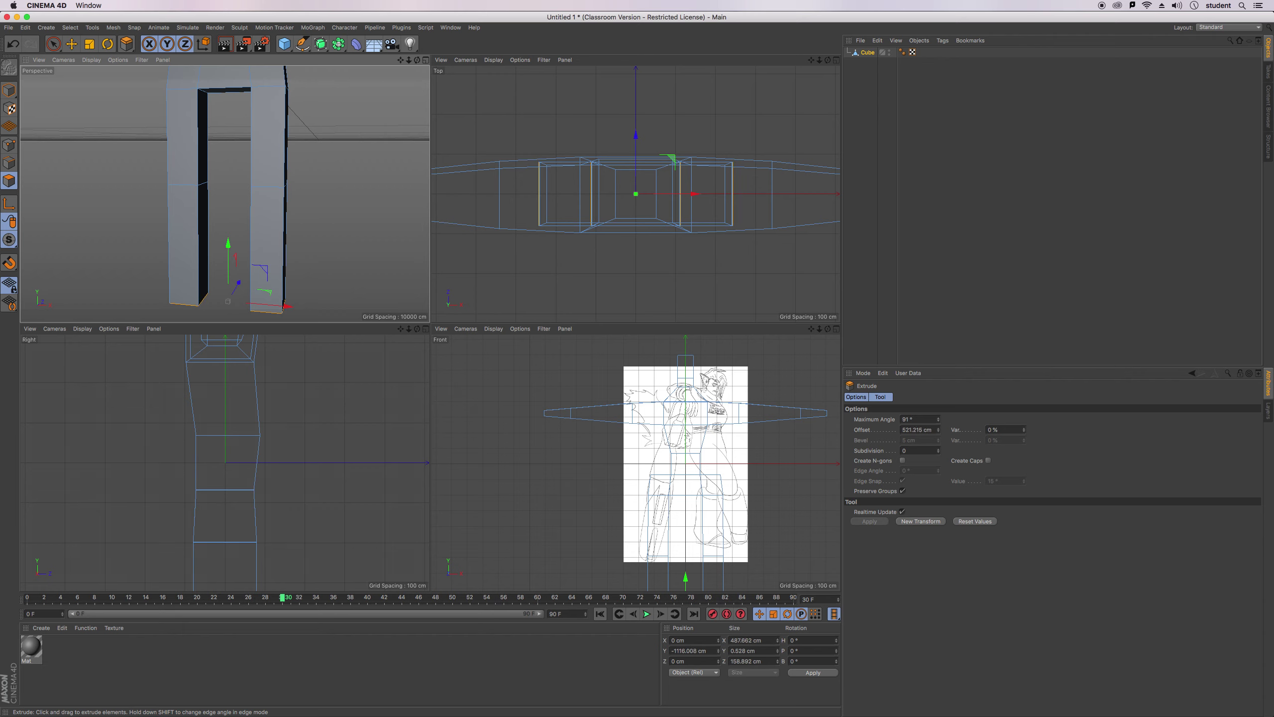
pyautogui.moveTo(266, 244); pyautogui.dragTo(281, 249)
# Taper the lower legs by scaling both end faces together to about 349 cm along X and 90 cm along Z.
pyautogui.press('t')
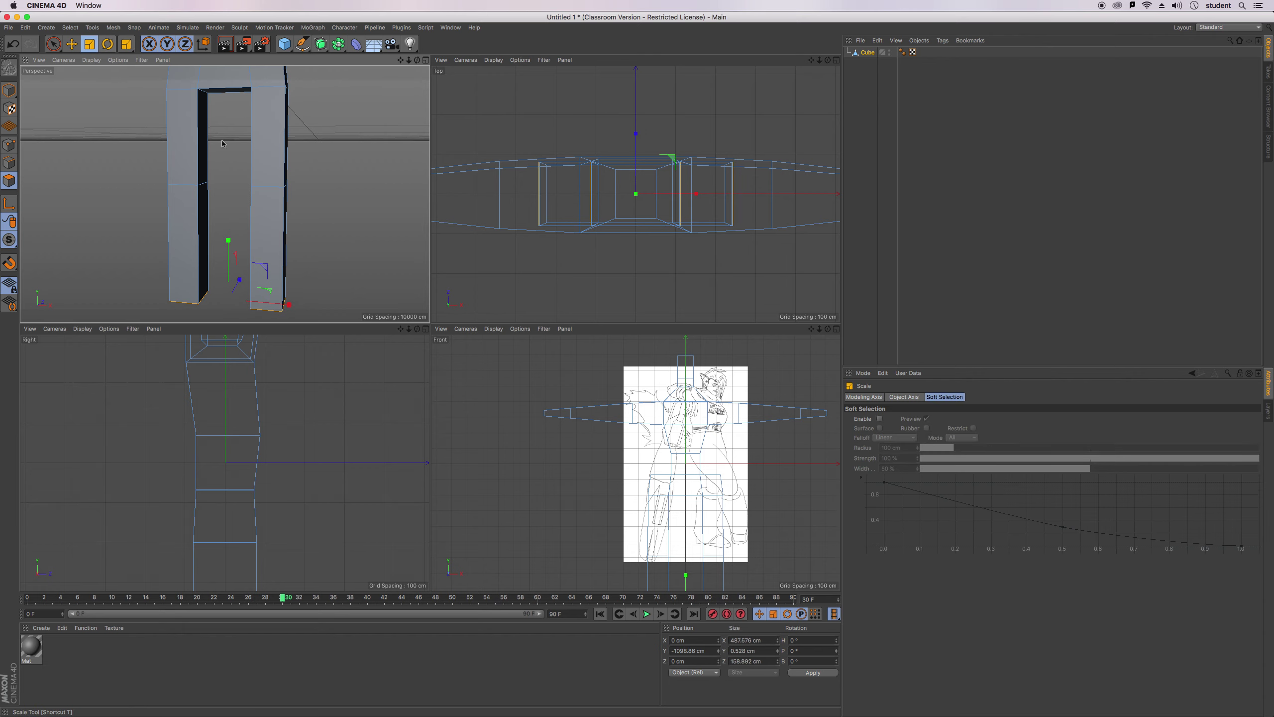
pyautogui.moveTo(358, 242); pyautogui.dragTo(209, 299)
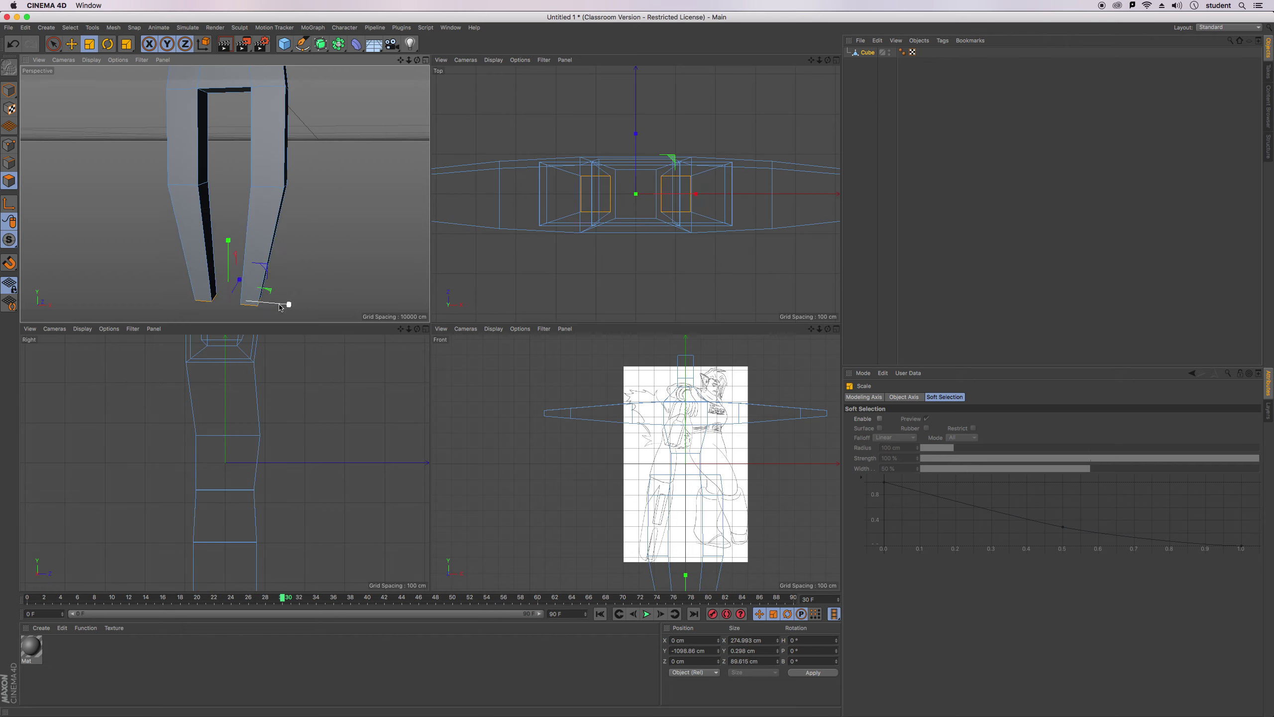
pyautogui.moveTo(288, 307); pyautogui.dragTo(303, 309)
pyautogui.moveTo(417, 61); pyautogui.dragTo(430, 325)
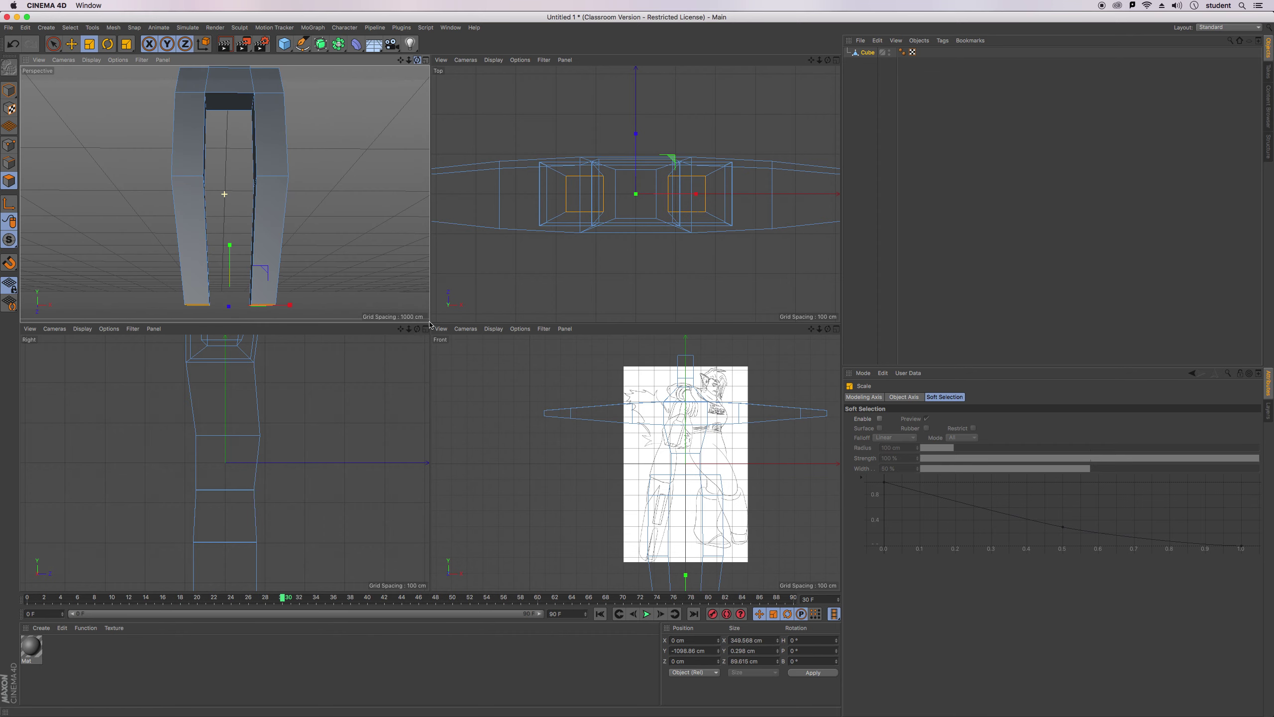
# Extrude the leg ends about 91 cm for the ankles and scale the end faces to about 371 cm by 95 cm.
pyautogui.moveTo(126, 44); pyautogui.dragTo(162, 71)
pyautogui.moveTo(403, 59); pyautogui.dragTo(402, 0)
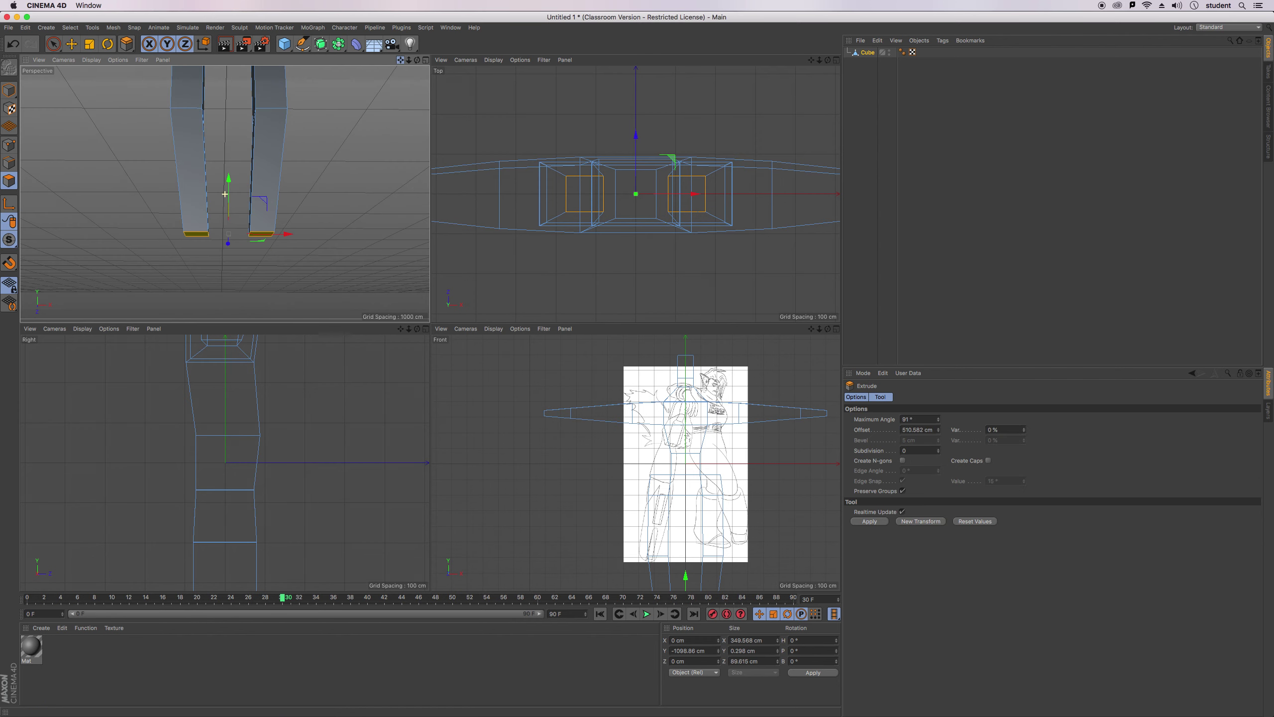
pyautogui.moveTo(352, 159); pyautogui.dragTo(390, 159)
pyautogui.moveTo(312, 226); pyautogui.dragTo(316, 226)
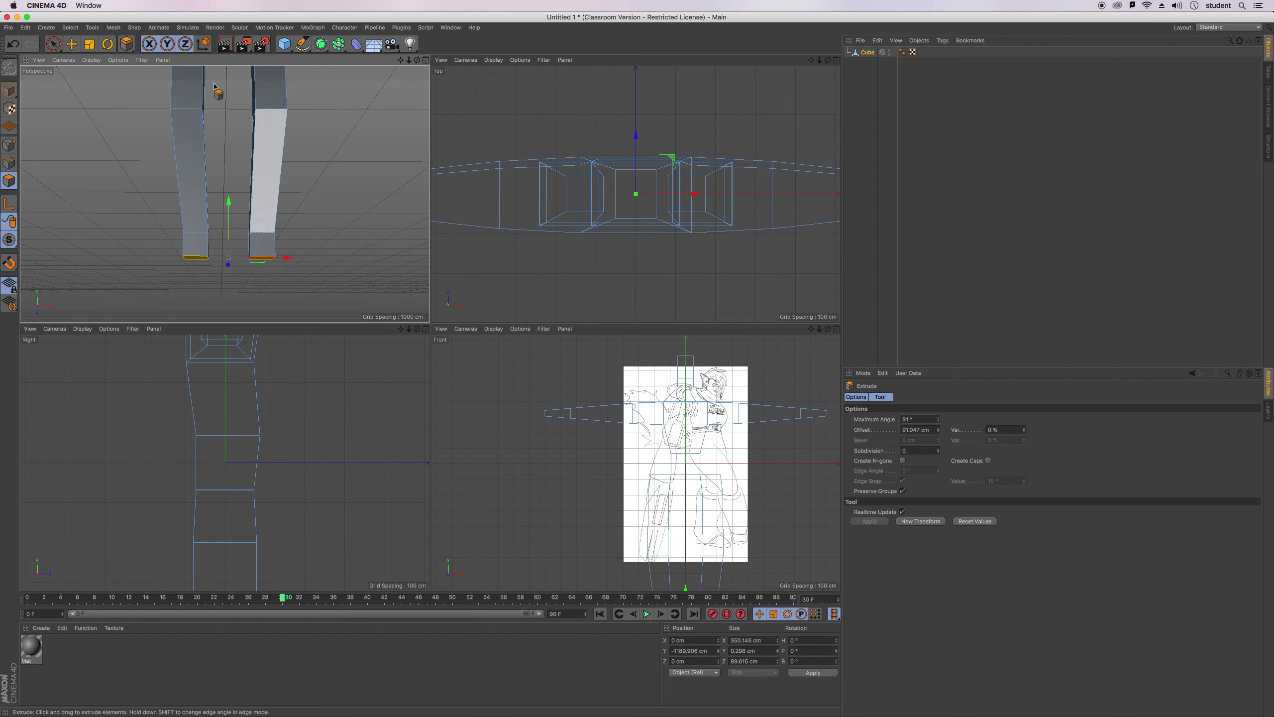
pyautogui.click(89, 44)
pyautogui.moveTo(327, 204); pyautogui.dragTo(364, 205)
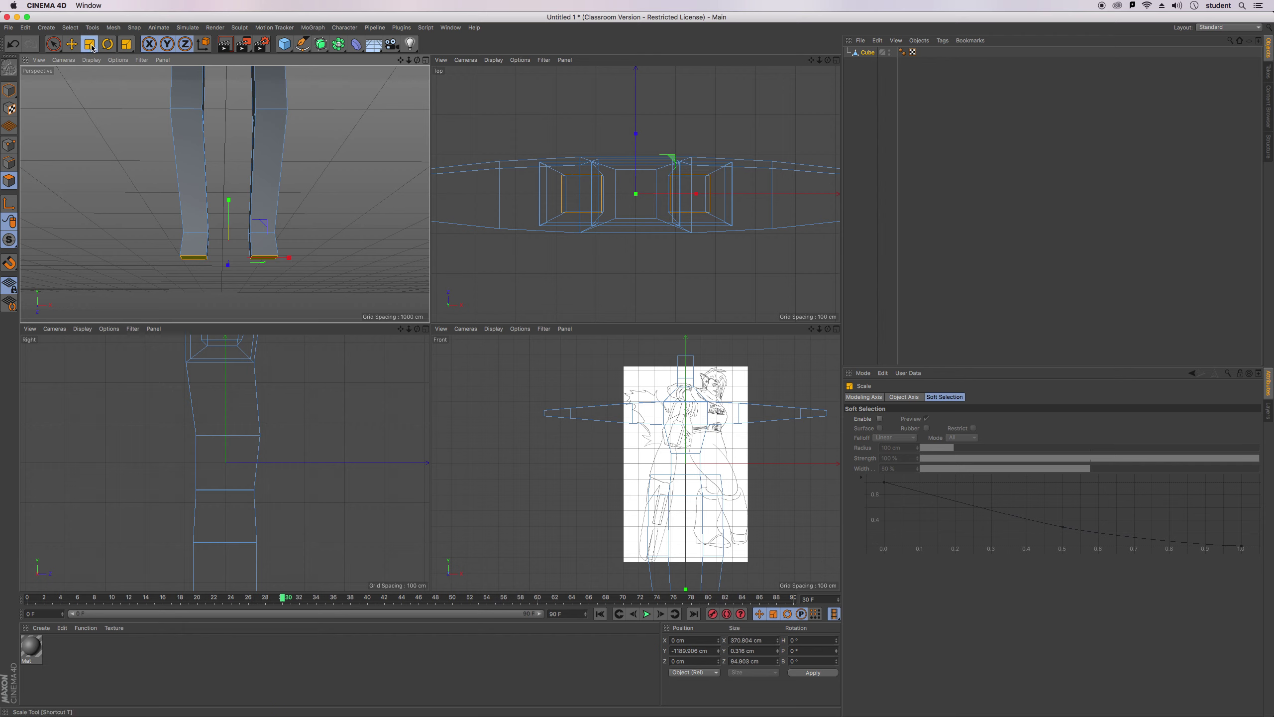
# Extrude the front faces of both ankle sections forward to form the feet.
pyautogui.click(194, 245)
pyautogui.keyDown('shift'); pyautogui.click(271, 252); pyautogui.keyUp('shift')
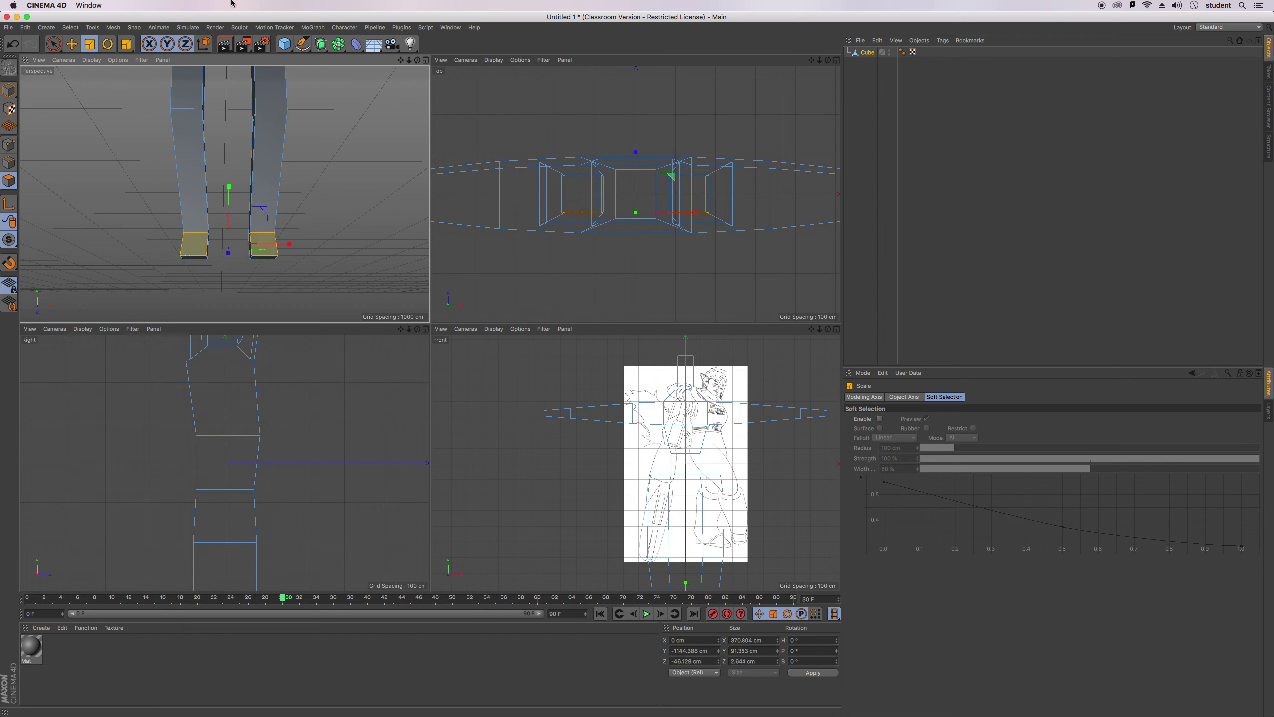
pyautogui.moveTo(420, 61); pyautogui.dragTo(156, 75)
pyautogui.moveTo(285, 186); pyautogui.dragTo(350, 183)
# Scale the crotch face between the legs uniformly down to about 109 cm along X and 79 cm along Z.
pyautogui.moveTo(419, 60); pyautogui.dragTo(413, 15)
pyautogui.click(71, 44)
pyautogui.click(269, 148)
pyautogui.click(89, 44)
pyautogui.moveTo(266, 118); pyautogui.dragTo(206, 116)
# Narrow the crotch face to about 31 cm along X and 72 cm along Z.
pyautogui.moveTo(417, 60); pyautogui.dragTo(321, 96)
pyautogui.keyDown('alt'); pyautogui.moveTo(225, 193); pyautogui.dragTo(234, 193); pyautogui.keyUp('alt')
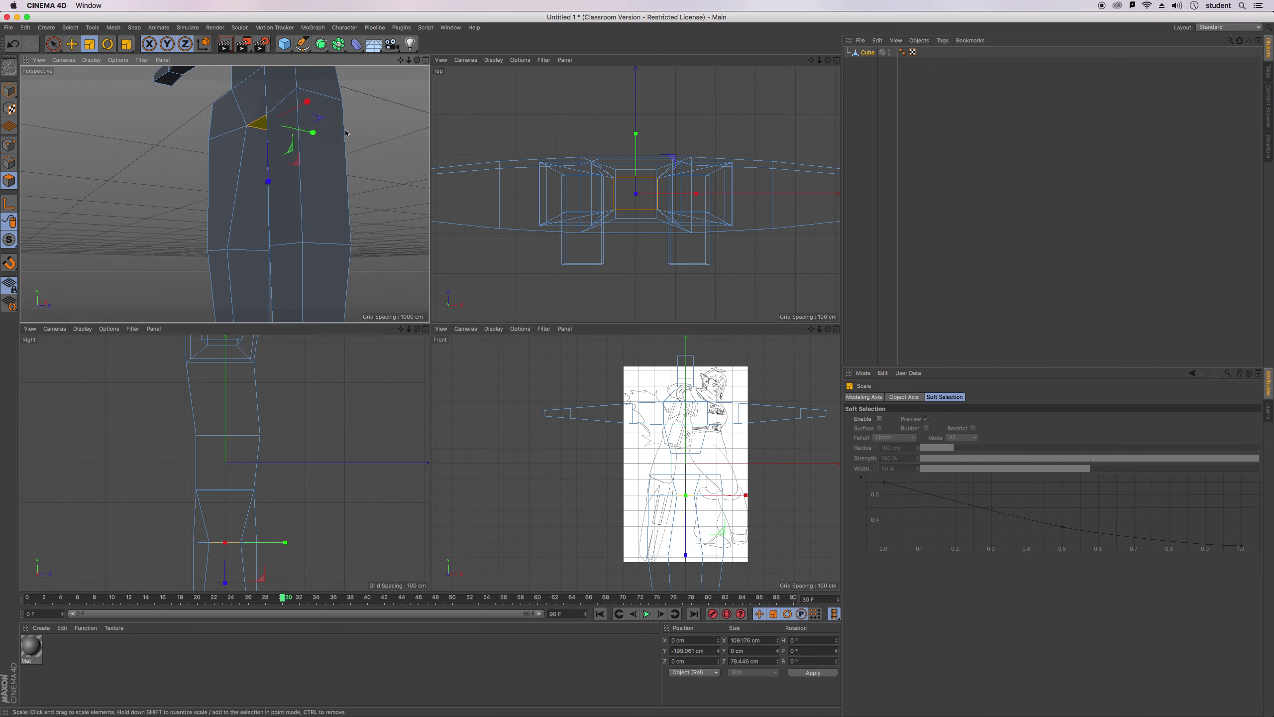
pyautogui.moveTo(312, 136); pyautogui.dragTo(308, 134)
pyautogui.moveTo(419, 62); pyautogui.dragTo(387, 61)
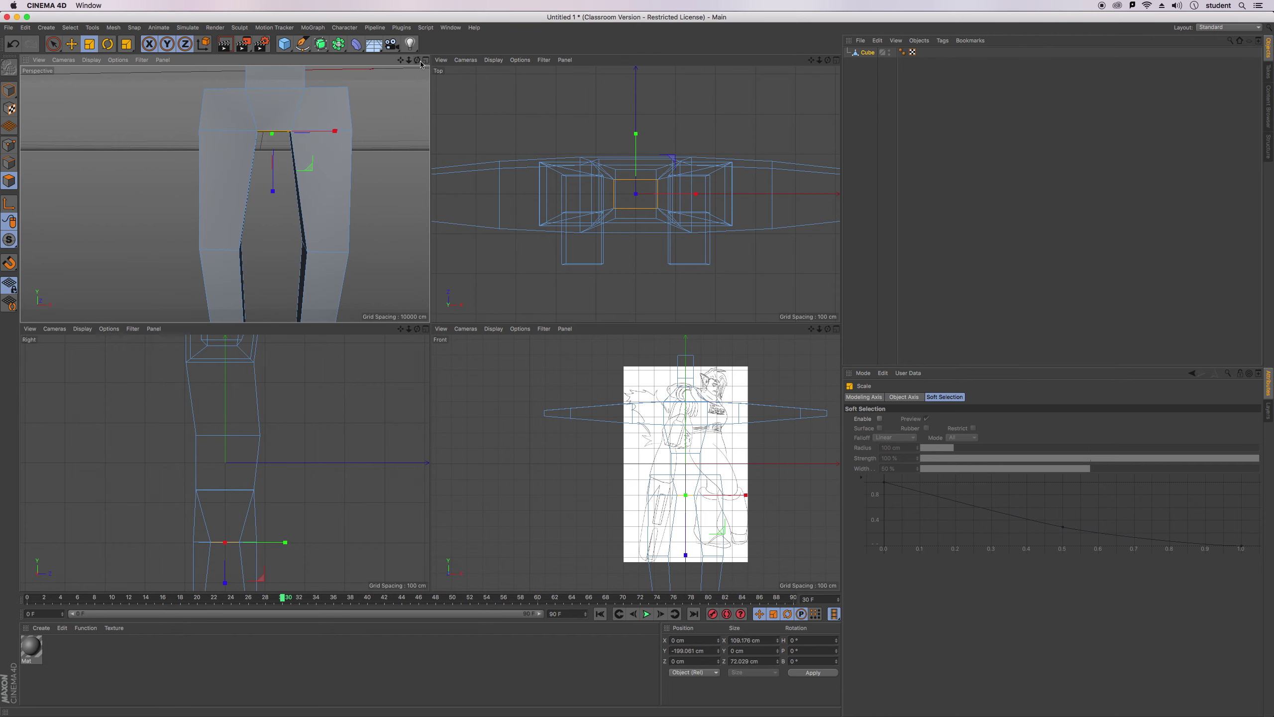
pyautogui.moveTo(335, 131); pyautogui.dragTo(291, 138)
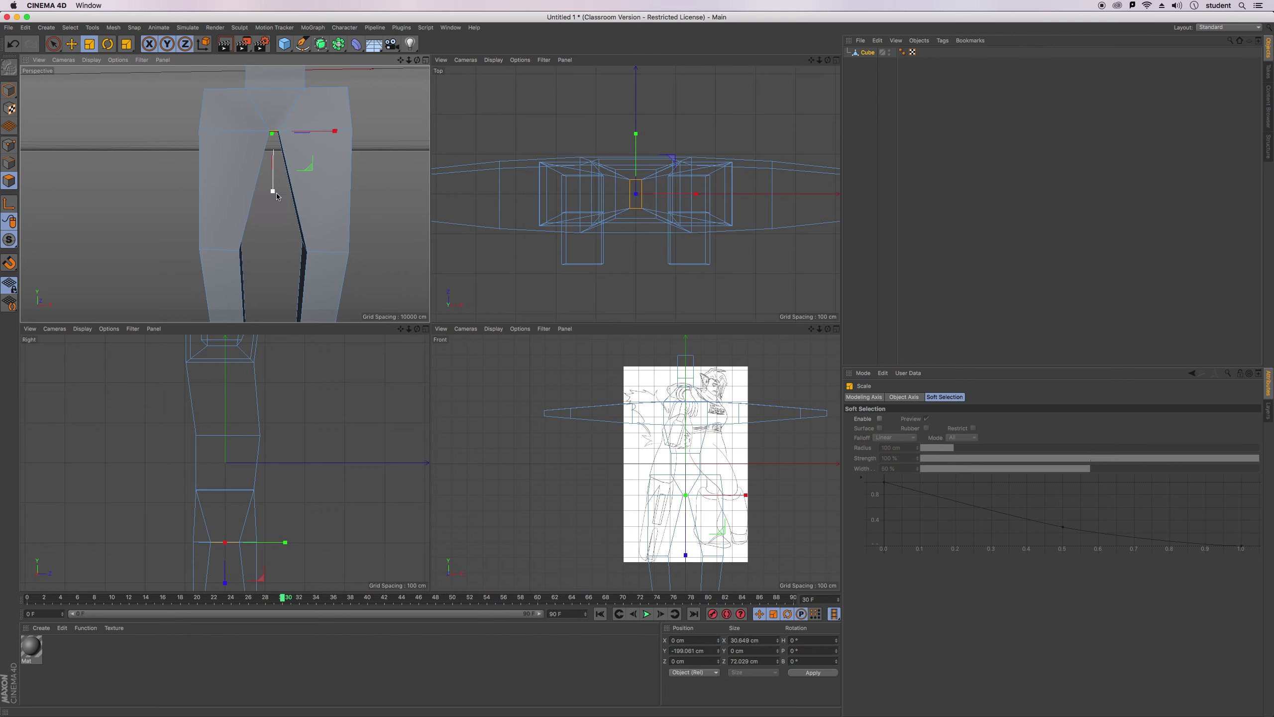
# Deselect the faces, add a Subdivision Surface and make the Cube its child to smooth the body.
pyautogui.moveTo(401, 63); pyautogui.dragTo(372, 208)
pyautogui.moveTo(409, 60)
pyautogui.mouseDown()
pyautogui.moveTo(382, 75)
pyautogui.moveTo(398, 36)
pyautogui.moveTo(397, 57)
pyautogui.mouseUp()
pyautogui.click(406, 71)
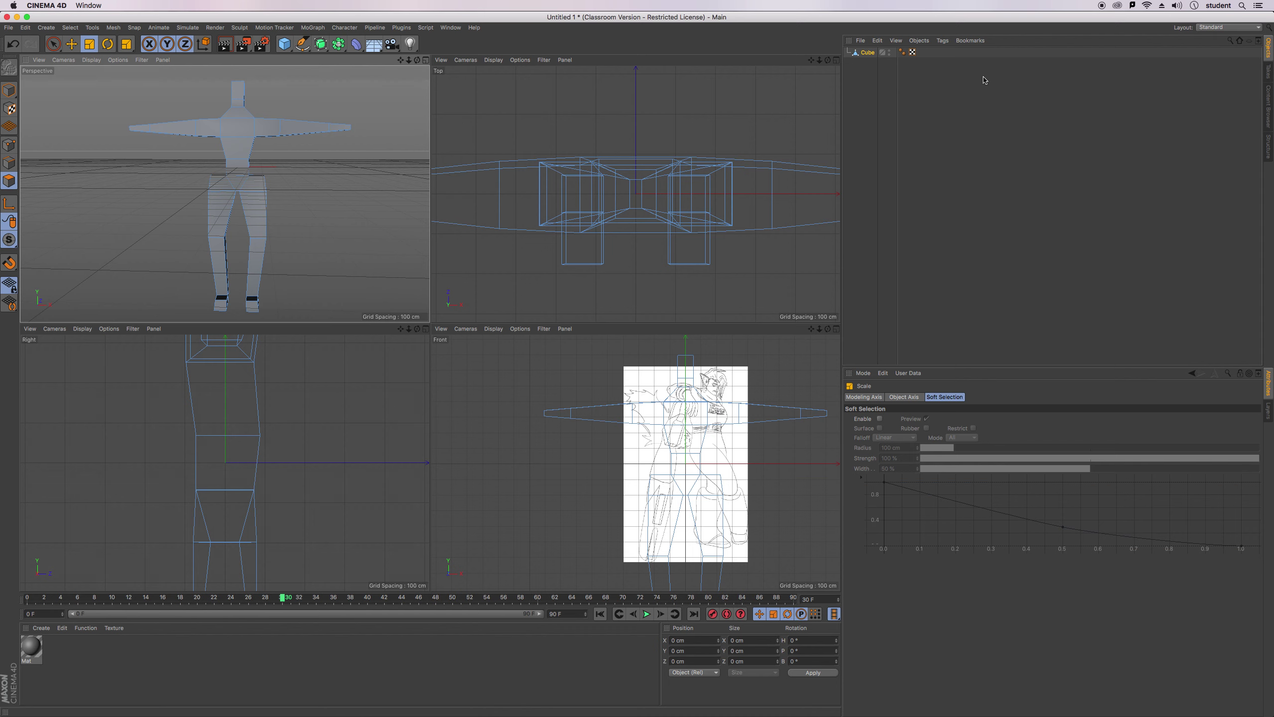
pyautogui.click(321, 44)
pyautogui.moveTo(868, 62); pyautogui.dragTo(885, 52)
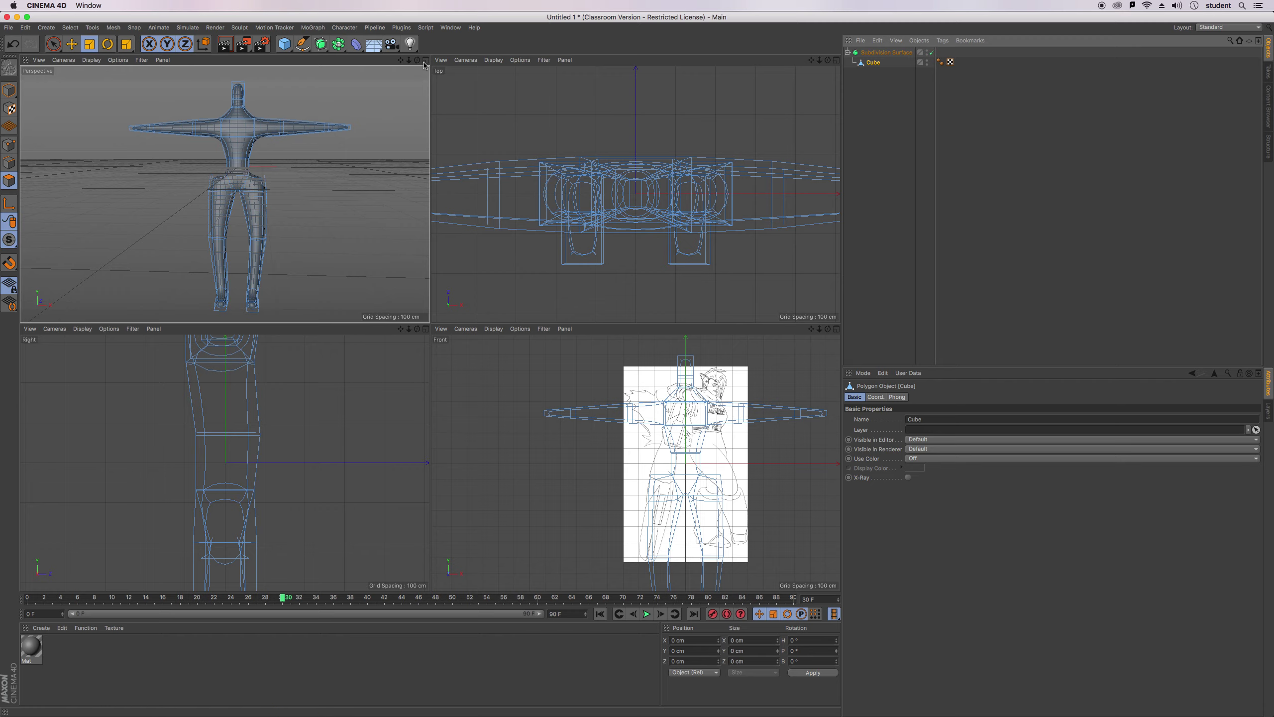
pyautogui.moveTo(417, 59); pyautogui.dragTo(555, 63)
pyautogui.moveTo(454, 67); pyautogui.dragTo(497, 69)
pyautogui.moveTo(417, 60); pyautogui.dragTo(511, 62)
pyautogui.keyDown('alt'); pyautogui.moveTo(225, 193); pyautogui.dragTo(225, 186); pyautogui.keyUp('alt')
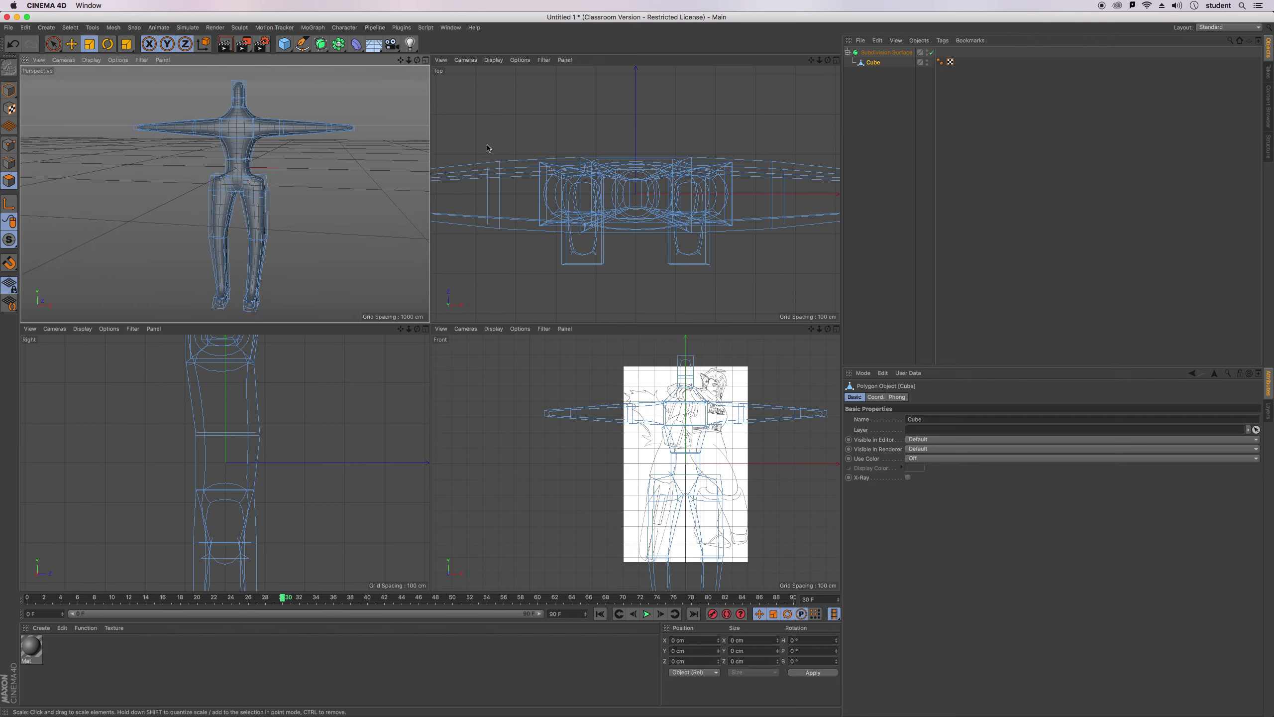
pyautogui.moveTo(417, 60); pyautogui.dragTo(396, 75)
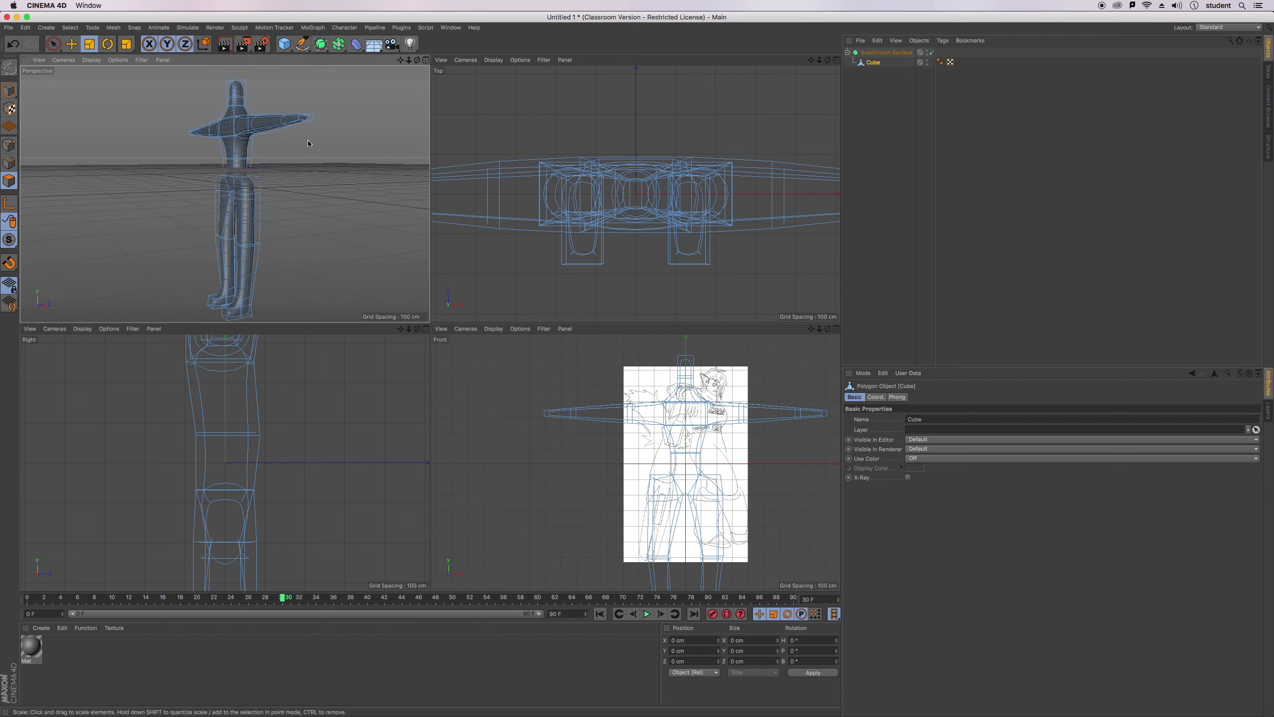
# Select all the head's faces and scale them up uniformly to about 174 cm wide, 248 cm high and 210 cm deep.
pyautogui.moveTo(400, 60)
pyautogui.mouseDown()
pyautogui.moveTo(411, 69)
pyautogui.moveTo(401, 90)
pyautogui.moveTo(385, 79)
pyautogui.moveTo(399, 67)
pyautogui.moveTo(494, 73)
pyautogui.moveTo(469, 106)
pyautogui.moveTo(402, 63)
pyautogui.moveTo(426, 107)
pyautogui.moveTo(437, 61)
pyautogui.moveTo(459, 59)
pyautogui.moveTo(394, 93)
pyautogui.mouseUp()
pyautogui.moveTo(249, 125); pyautogui.dragTo(240, 121)
pyautogui.keyDown('shift'); pyautogui.click(239, 122); pyautogui.keyUp('shift')
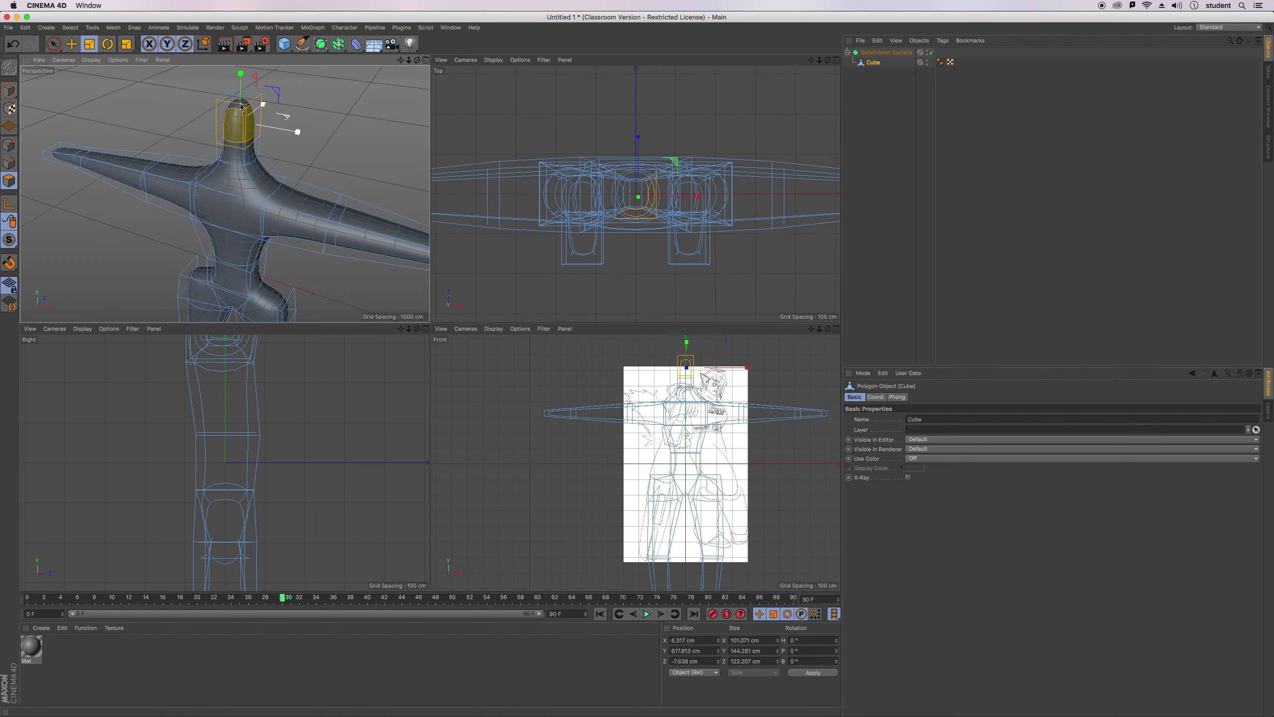
pyautogui.keyDown('shift'); pyautogui.click(240, 104); pyautogui.keyUp('shift')
pyautogui.moveTo(418, 60); pyautogui.dragTo(280, 126)
pyautogui.keyDown('shift'); pyautogui.click(225, 124); pyautogui.keyUp('shift')
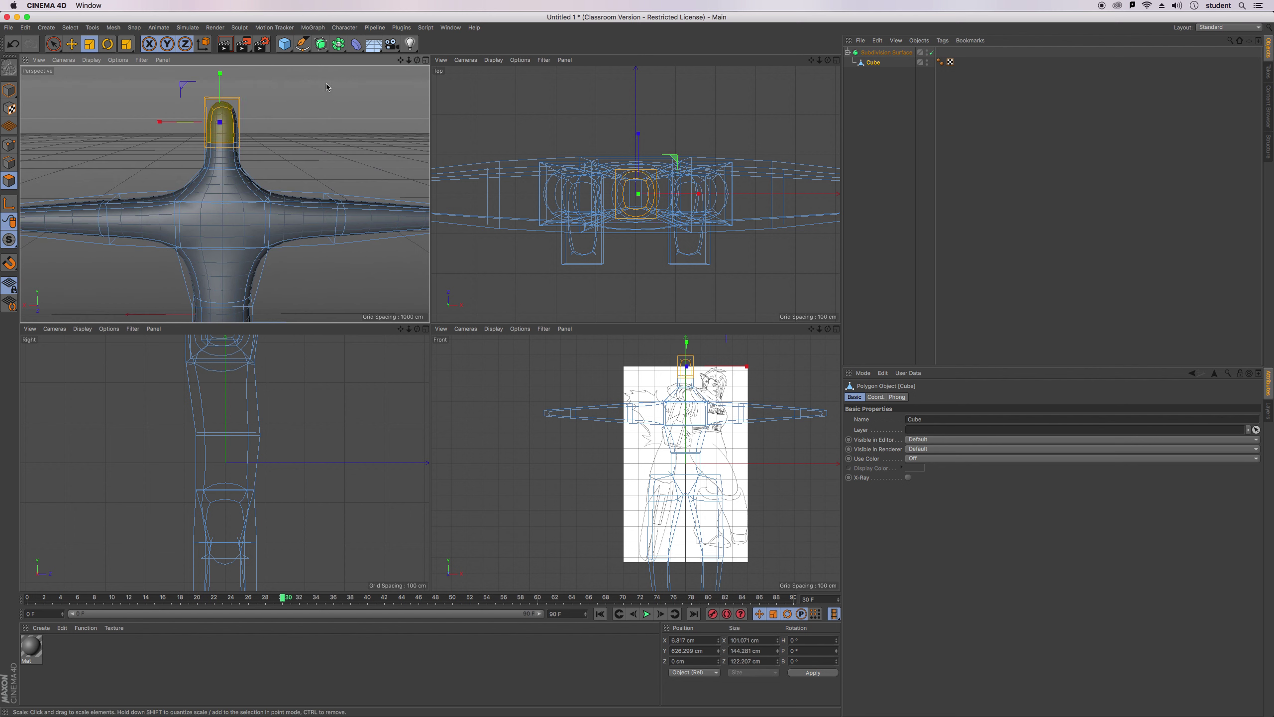
pyautogui.moveTo(417, 60); pyautogui.dragTo(533, 81)
pyautogui.keyDown('shift'); pyautogui.click(255, 133); pyautogui.keyUp('shift')
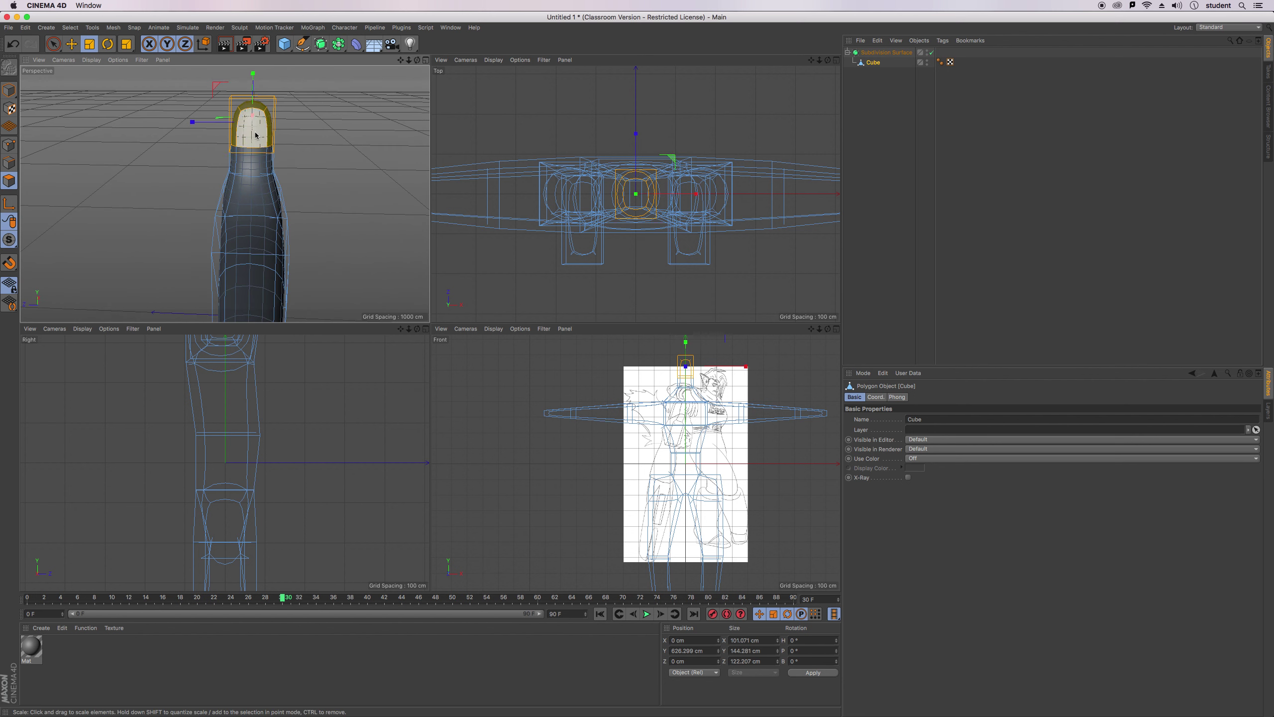
pyautogui.click(129, 50)
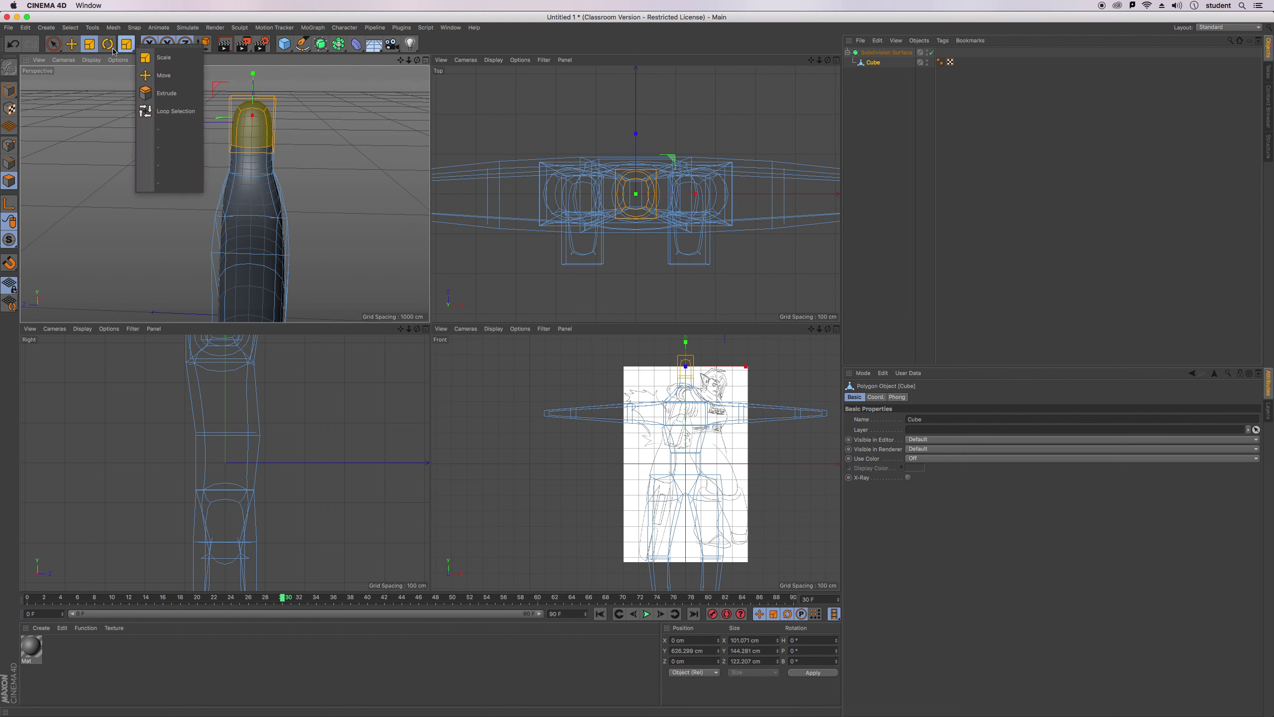
pyautogui.click(93, 49)
pyautogui.moveTo(144, 134); pyautogui.dragTo(148, 121)
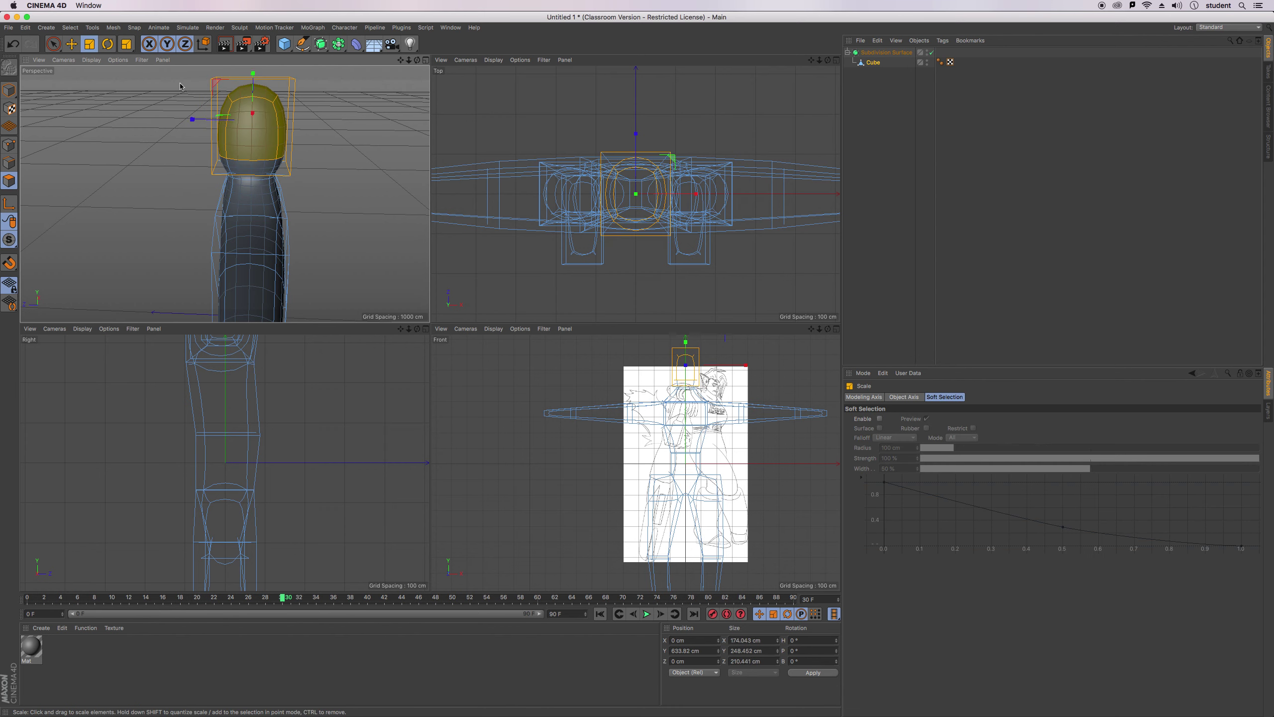
# Widen the head to about 249 cm along X and raise it to about Y 702 cm.
pyautogui.moveTo(417, 59); pyautogui.dragTo(285, 68)
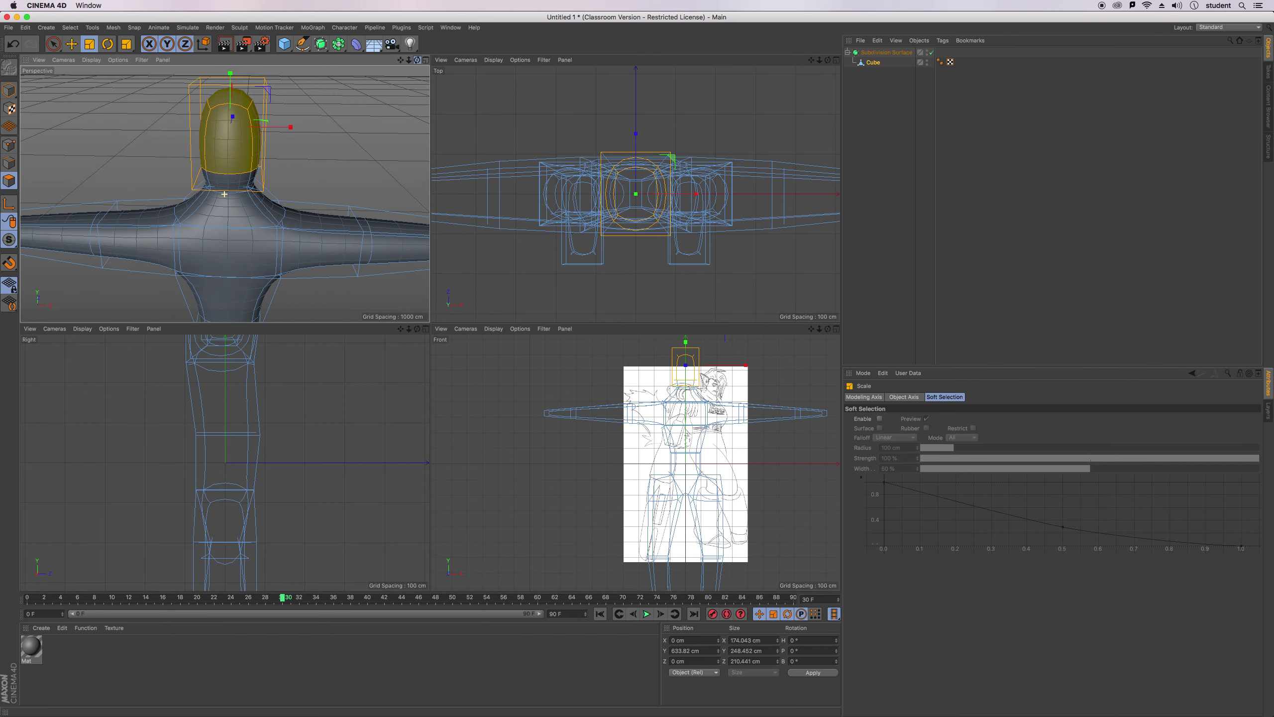
pyautogui.moveTo(291, 127)
pyautogui.mouseDown()
pyautogui.moveTo(347, 125)
pyautogui.moveTo(296, 123)
pyautogui.mouseUp()
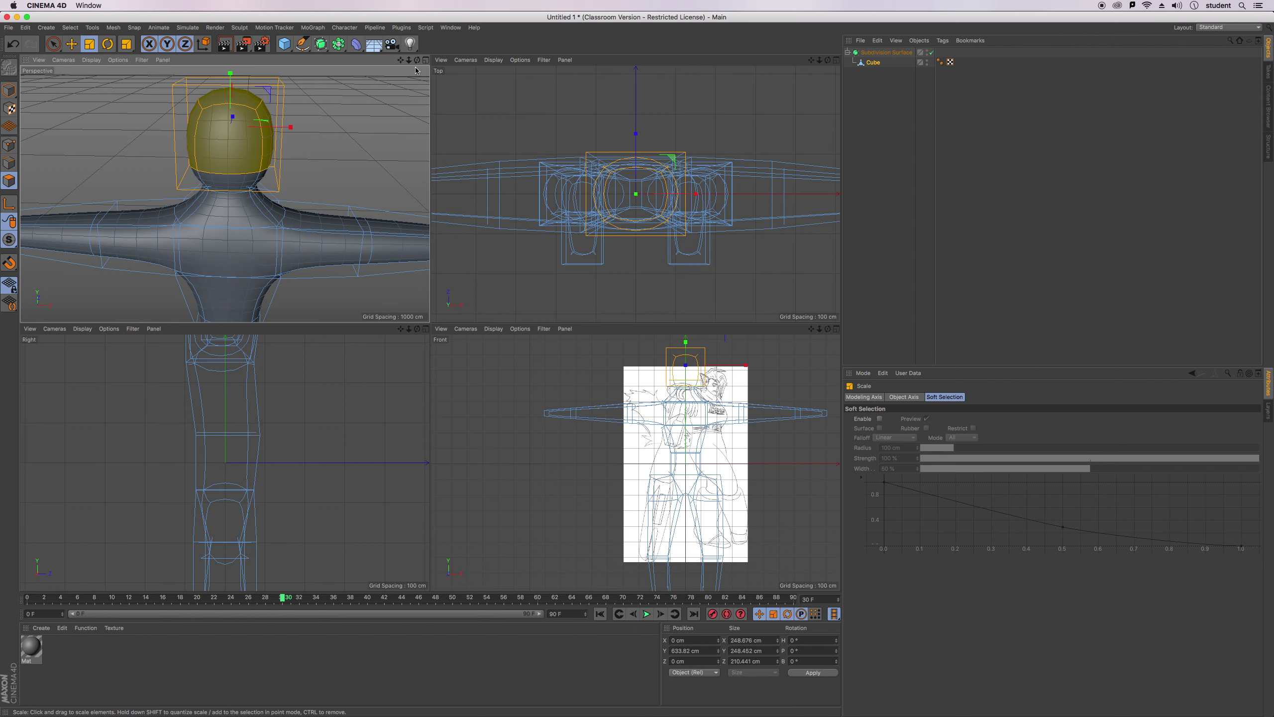
pyautogui.click(71, 45)
pyautogui.moveTo(231, 100); pyautogui.dragTo(231, 77)
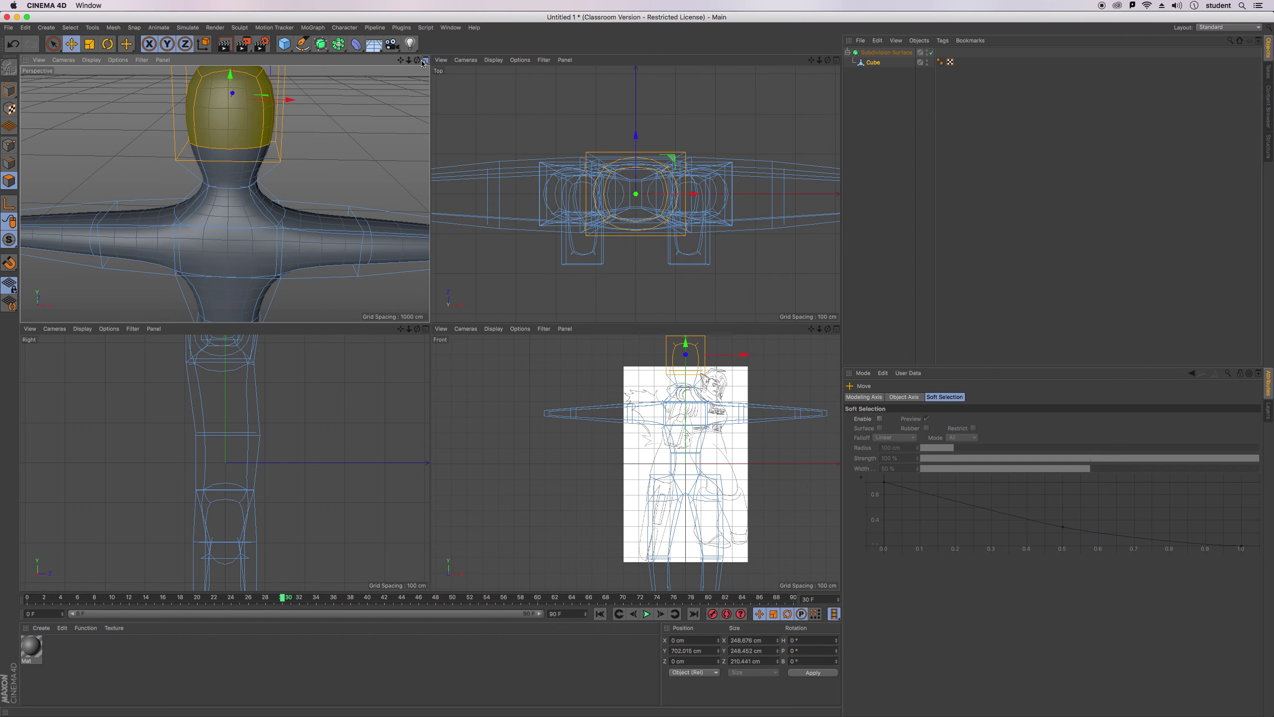
# Deepen the head to about 286 cm along Z and widen it to about 278 cm along X.
pyautogui.moveTo(418, 61); pyautogui.dragTo(389, 63)
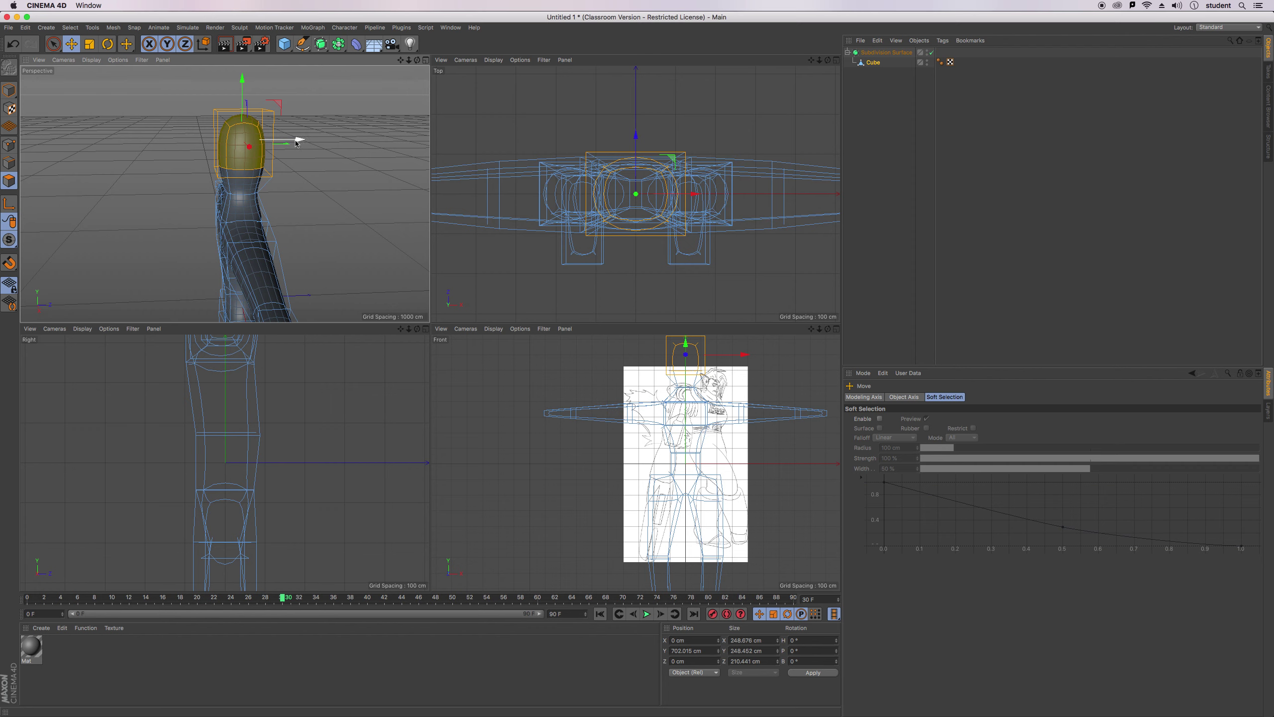
pyautogui.press('t')
pyautogui.moveTo(299, 138); pyautogui.dragTo(389, 112)
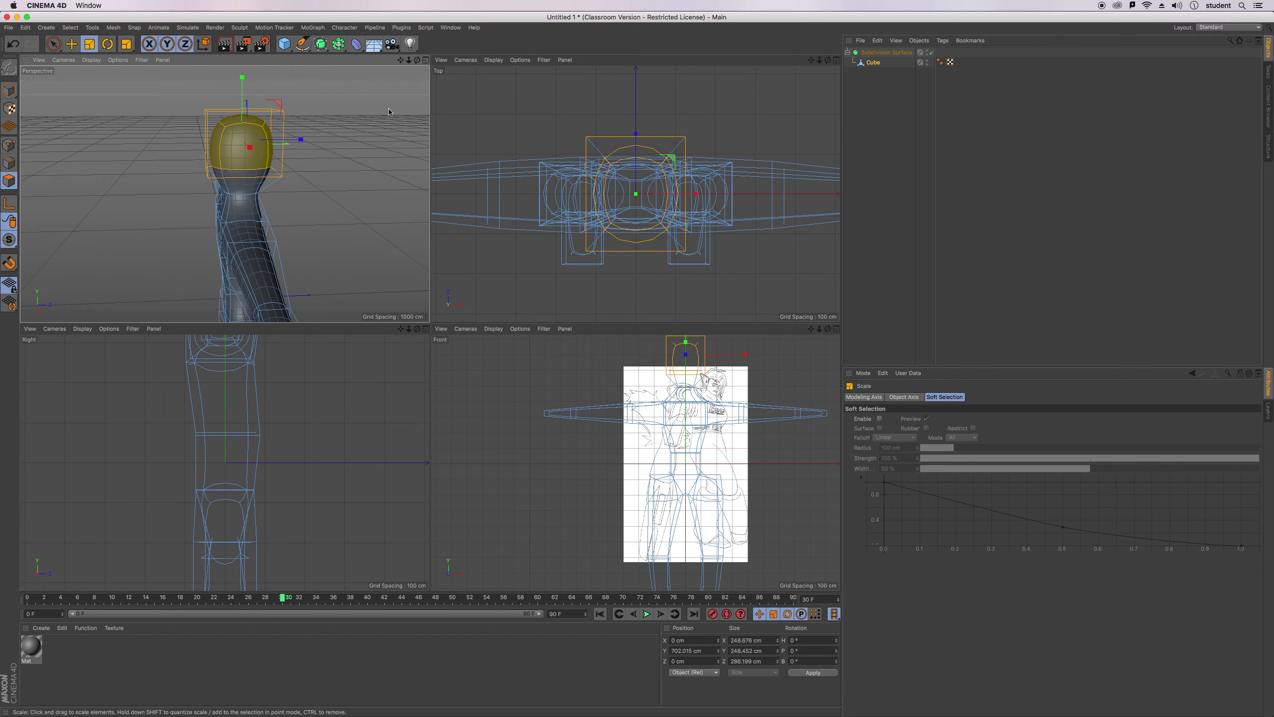
pyautogui.moveTo(417, 60); pyautogui.dragTo(497, 91)
pyautogui.moveTo(285, 142); pyautogui.dragTo(294, 143)
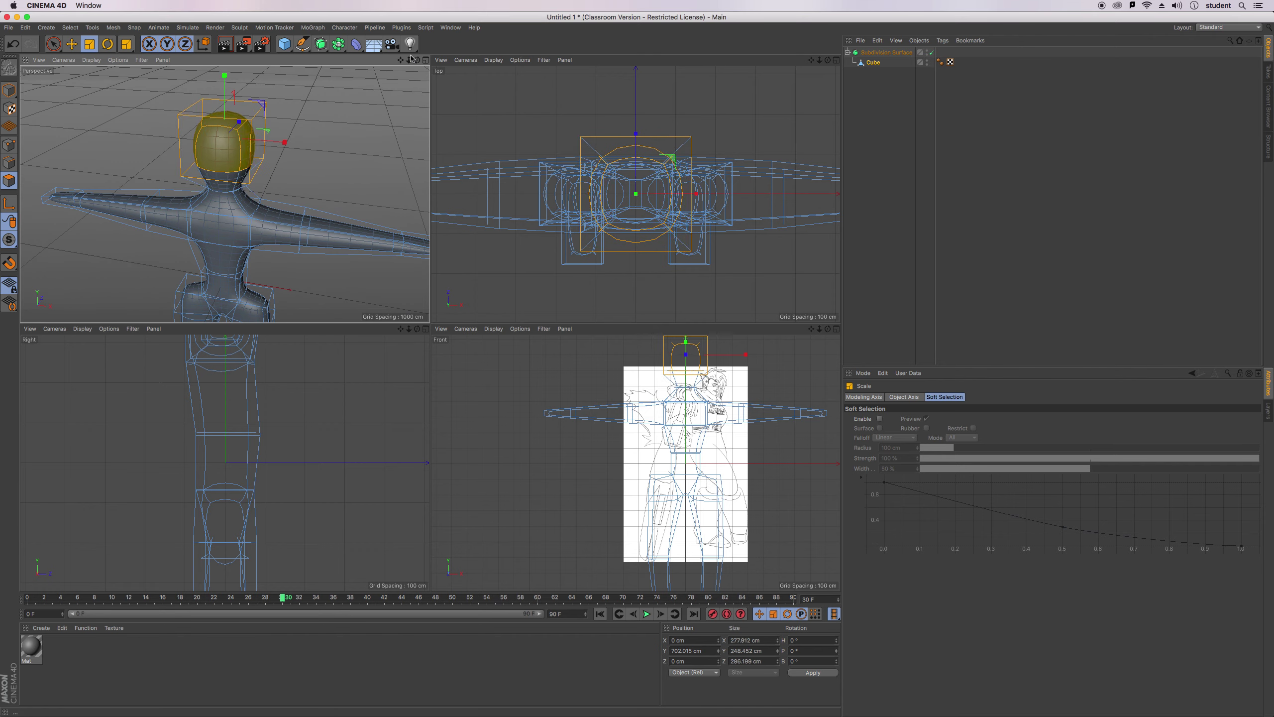
# Set the Subdivision Surface's renderer subdivision to 2.
pyautogui.moveTo(418, 59); pyautogui.dragTo(392, 40)
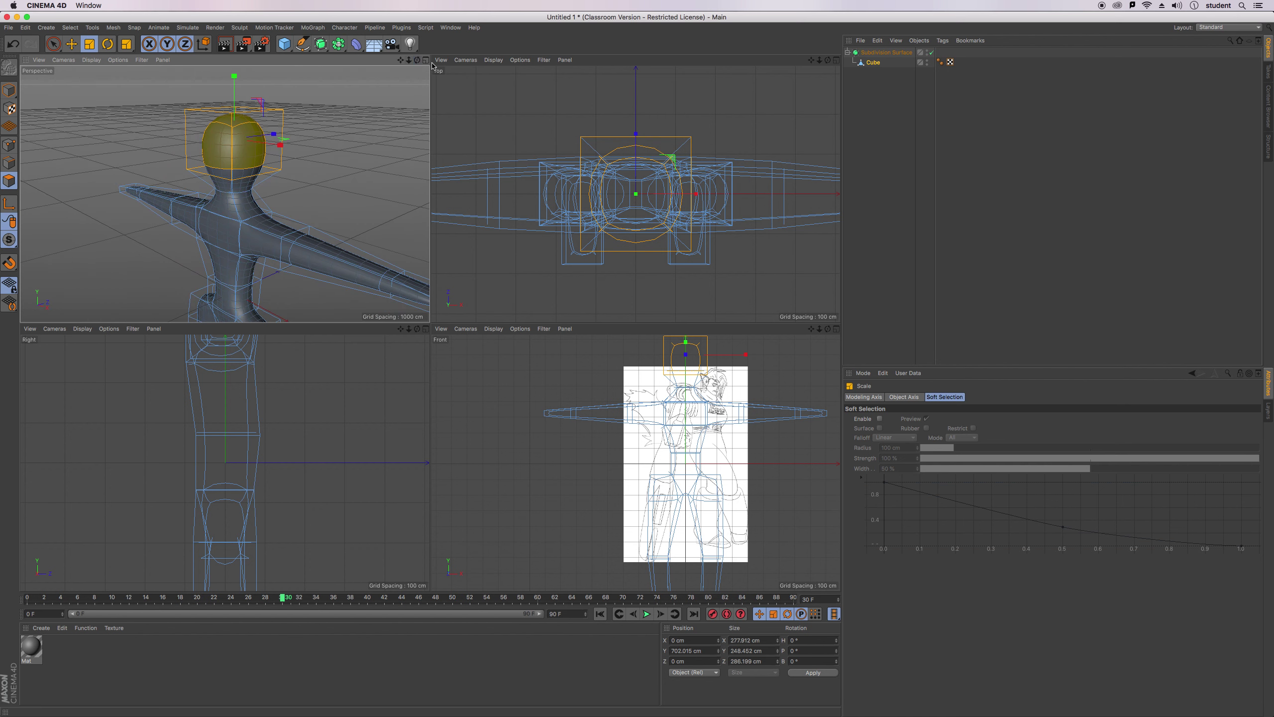
pyautogui.click(886, 52)
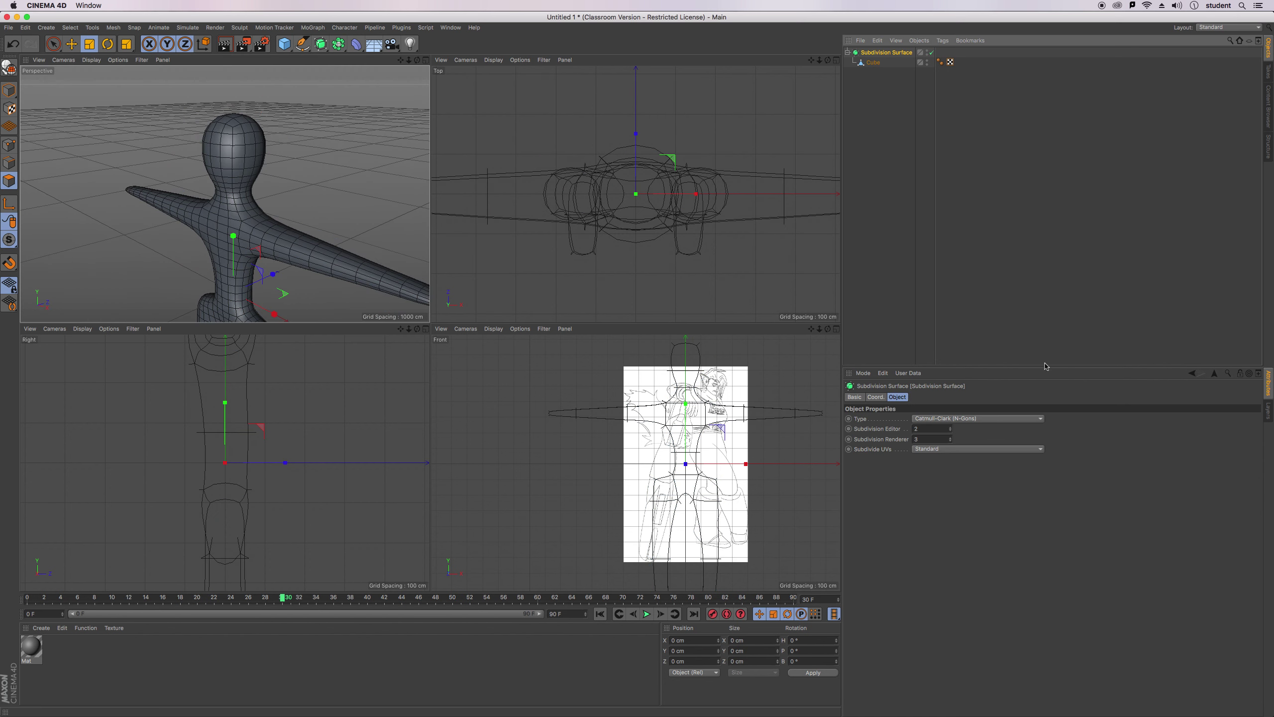
pyautogui.click(951, 442)
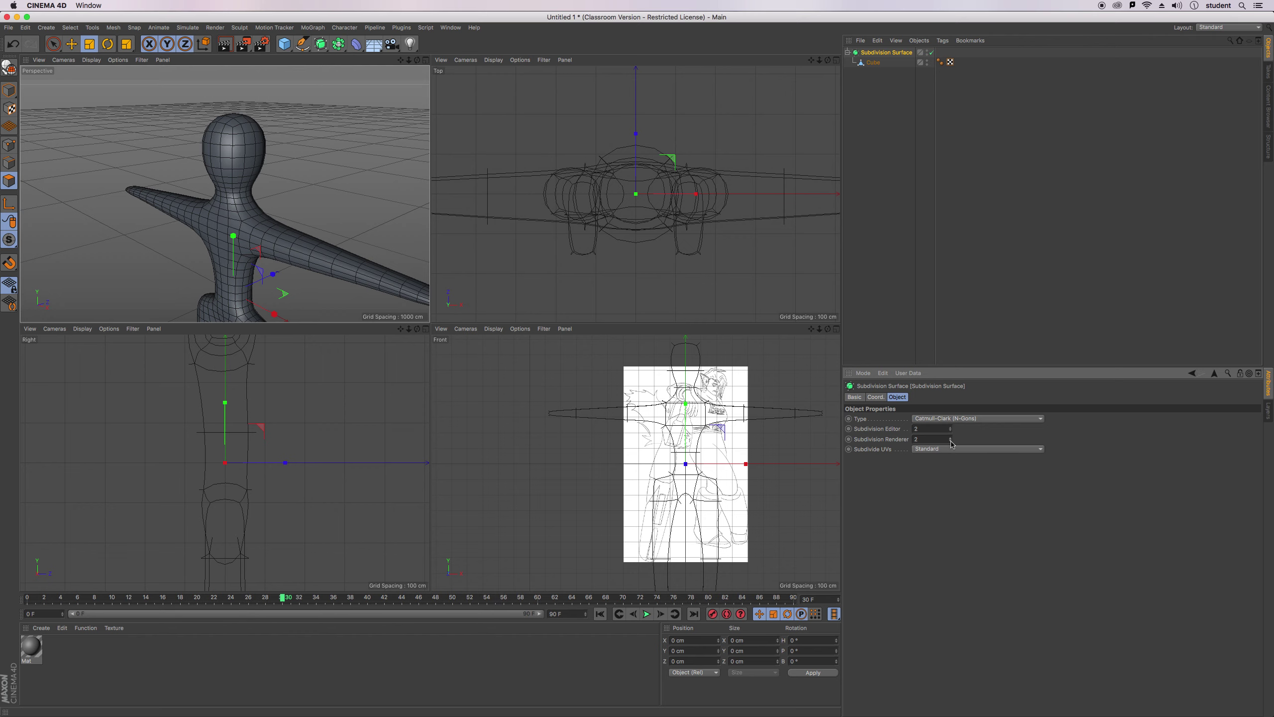
# Set both the editor and renderer subdivision of the Subdivision Surface to 1.
pyautogui.click(950, 431)
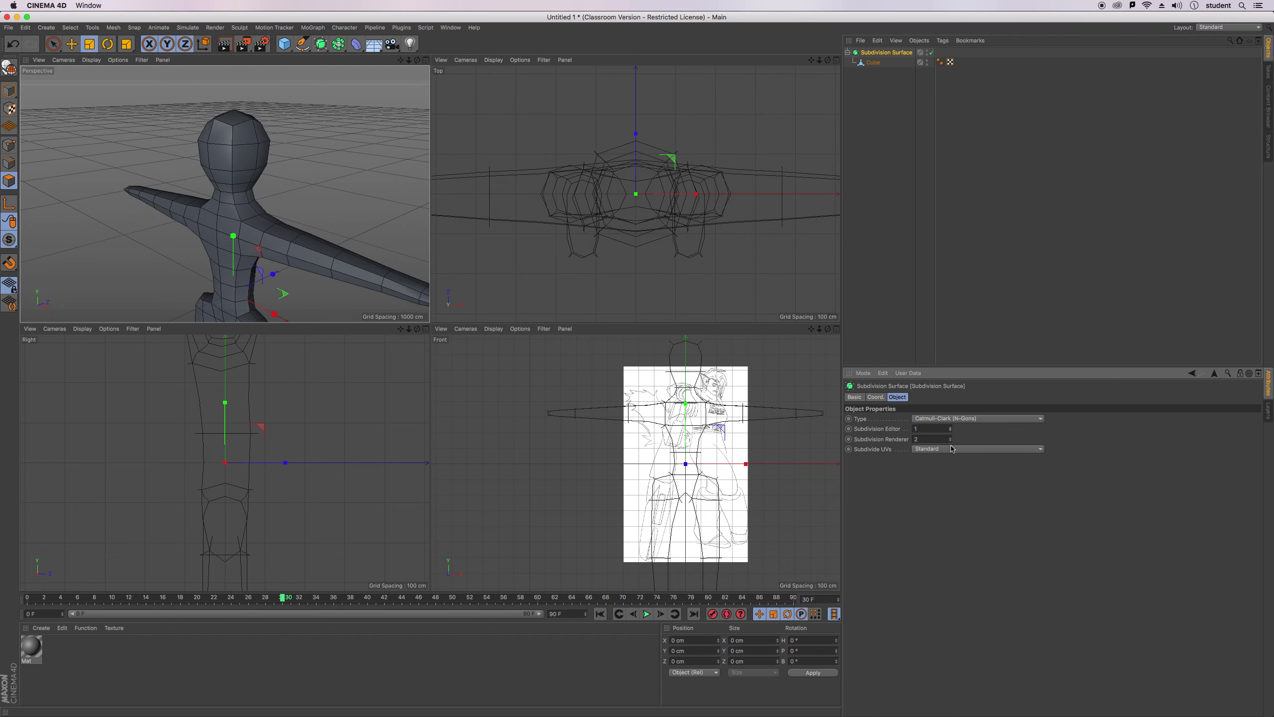
pyautogui.moveTo(418, 60)
pyautogui.mouseDown()
pyautogui.moveTo(526, 40)
pyautogui.moveTo(447, 67)
pyautogui.moveTo(306, 48)
pyautogui.moveTo(400, 63)
pyautogui.moveTo(401, 30)
pyautogui.moveTo(396, 66)
pyautogui.moveTo(417, 66)
pyautogui.moveTo(387, 66)
pyautogui.moveTo(409, 60)
pyautogui.moveTo(407, 101)
pyautogui.moveTo(376, 116)
pyautogui.moveTo(413, 111)
pyautogui.moveTo(424, 60)
pyautogui.moveTo(426, 75)
pyautogui.moveTo(423, 58)
pyautogui.moveTo(384, 59)
pyautogui.moveTo(401, 61)
pyautogui.mouseUp()
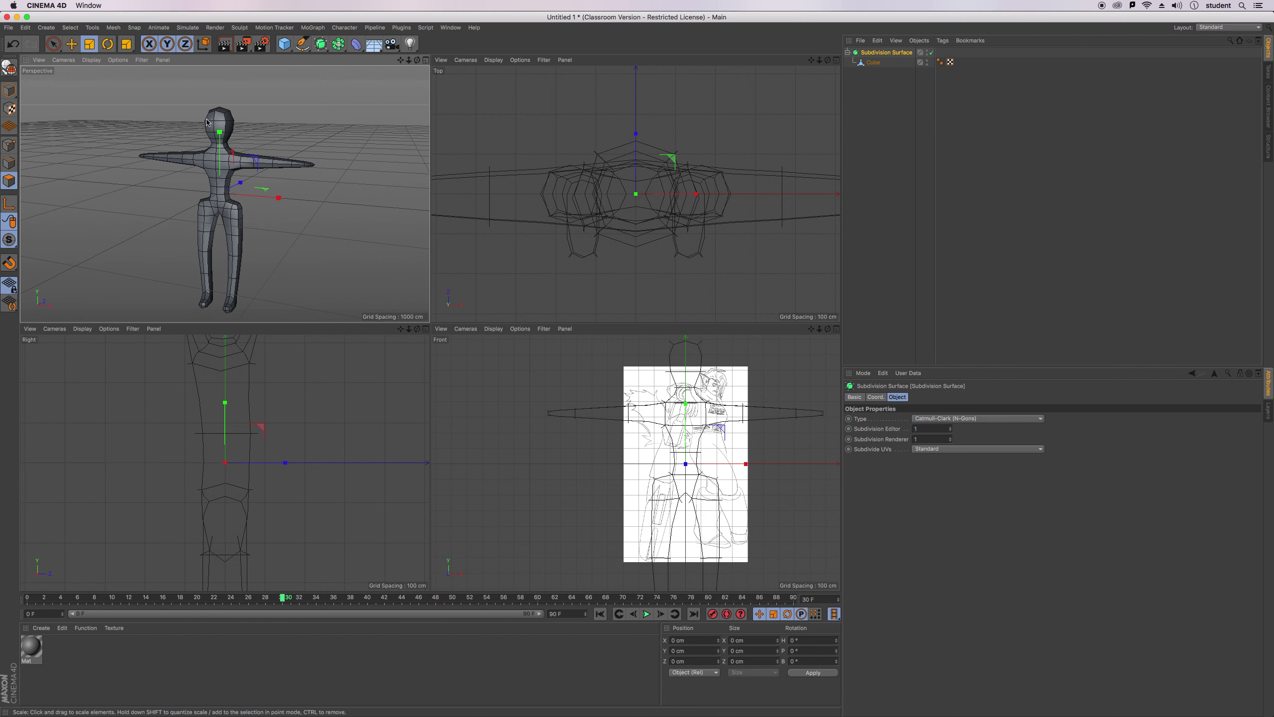
pyautogui.moveTo(409, 63); pyautogui.dragTo(399, 132)
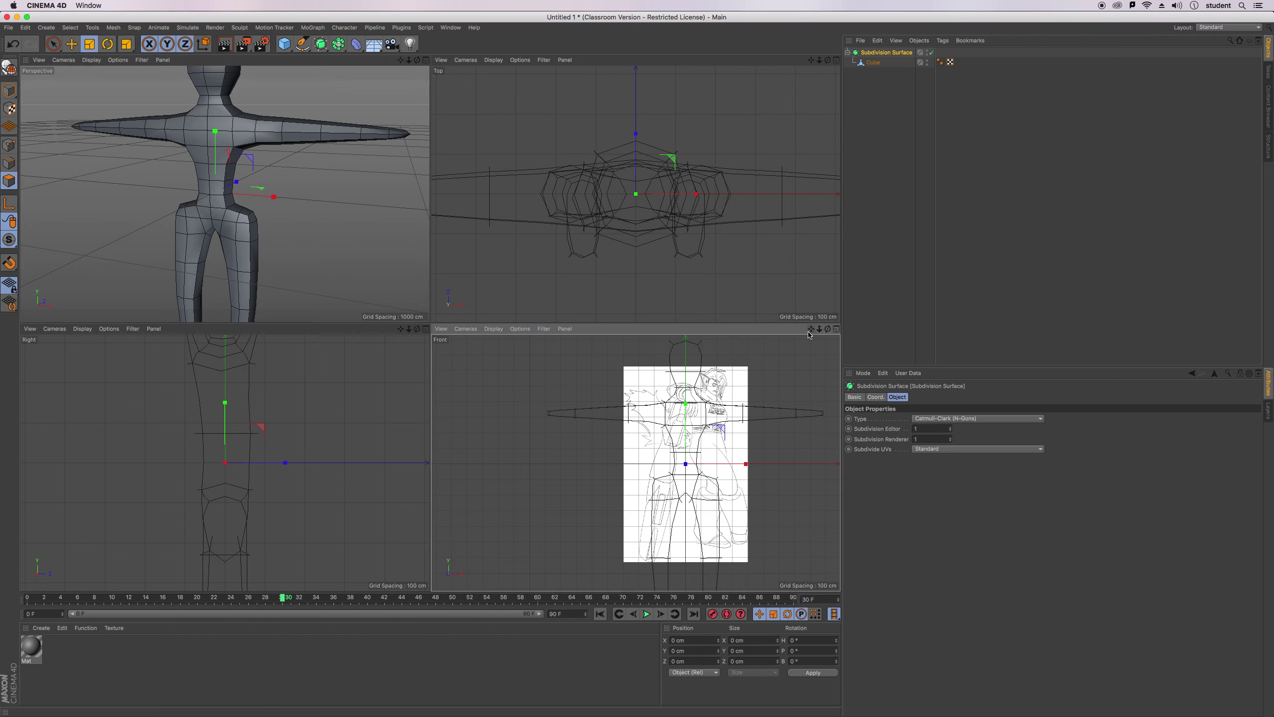
# Scale the whole body uniformly to about 1178 cm wide and 1305 cm high, and move it to about X 54 cm, Y 144 cm.
pyautogui.click(9, 90)
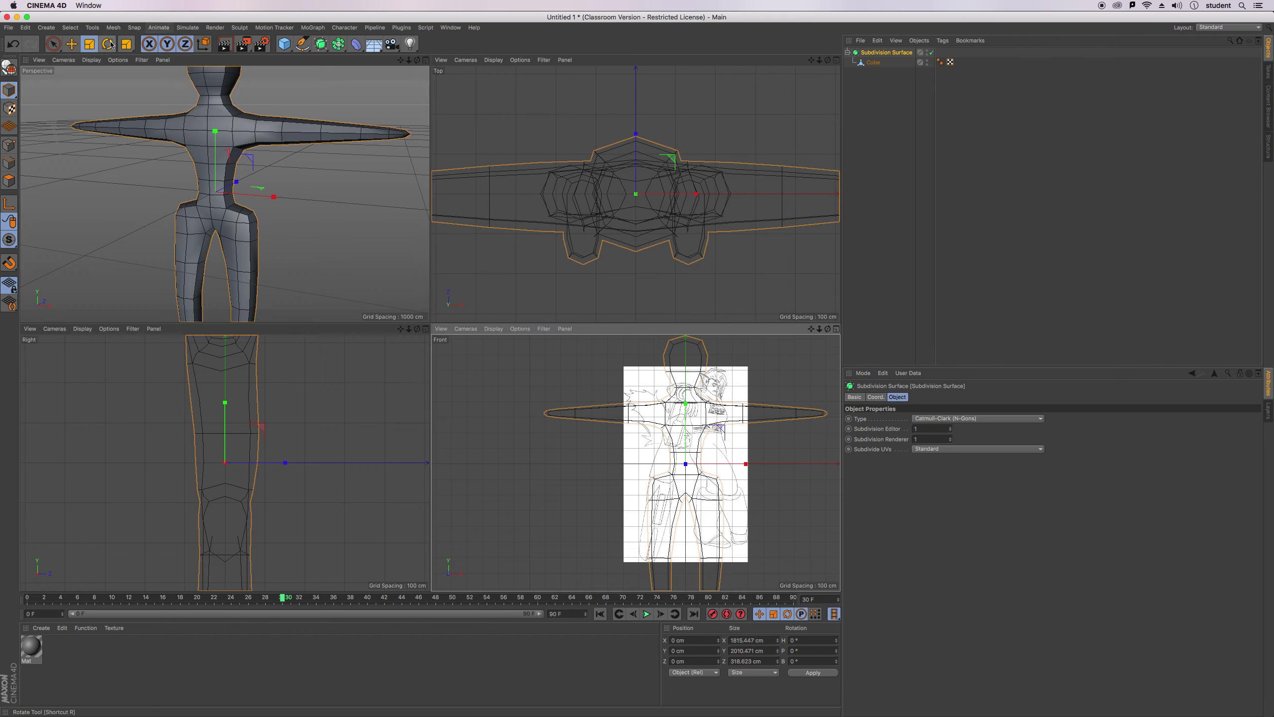
pyautogui.moveTo(792, 377); pyautogui.dragTo(714, 472)
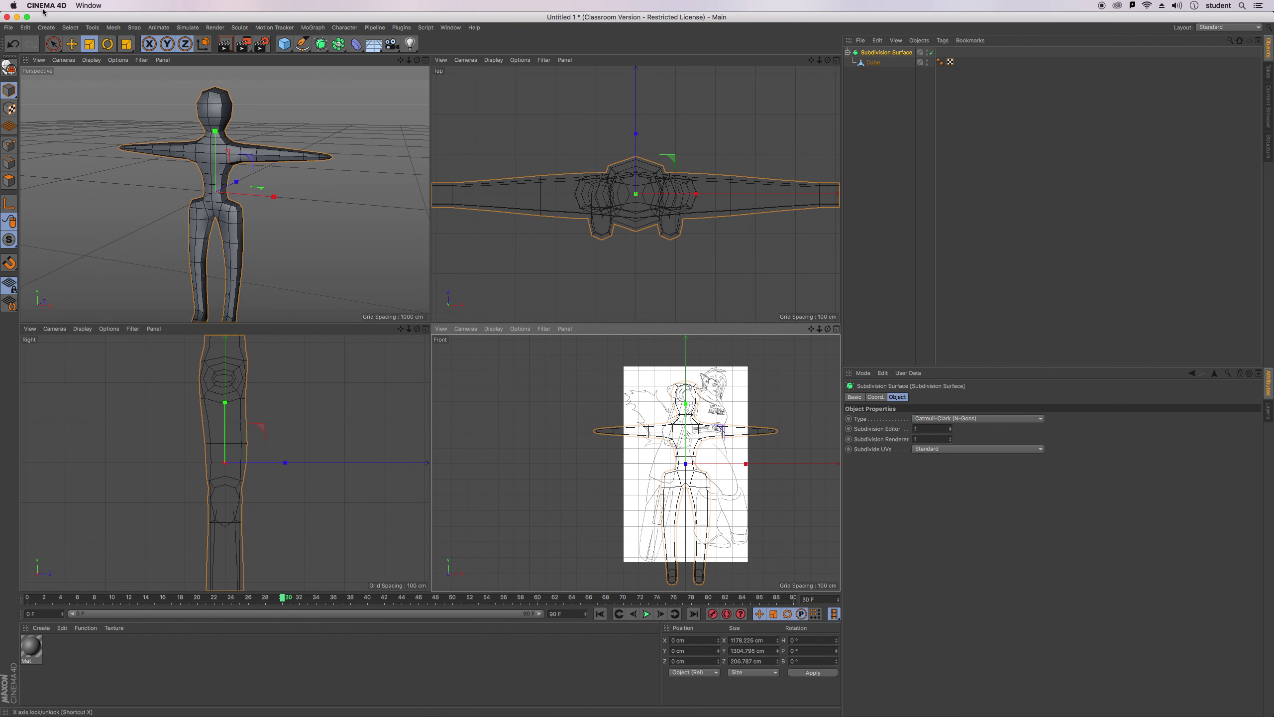
pyautogui.click(71, 43)
pyautogui.moveTo(690, 411); pyautogui.dragTo(755, 441)
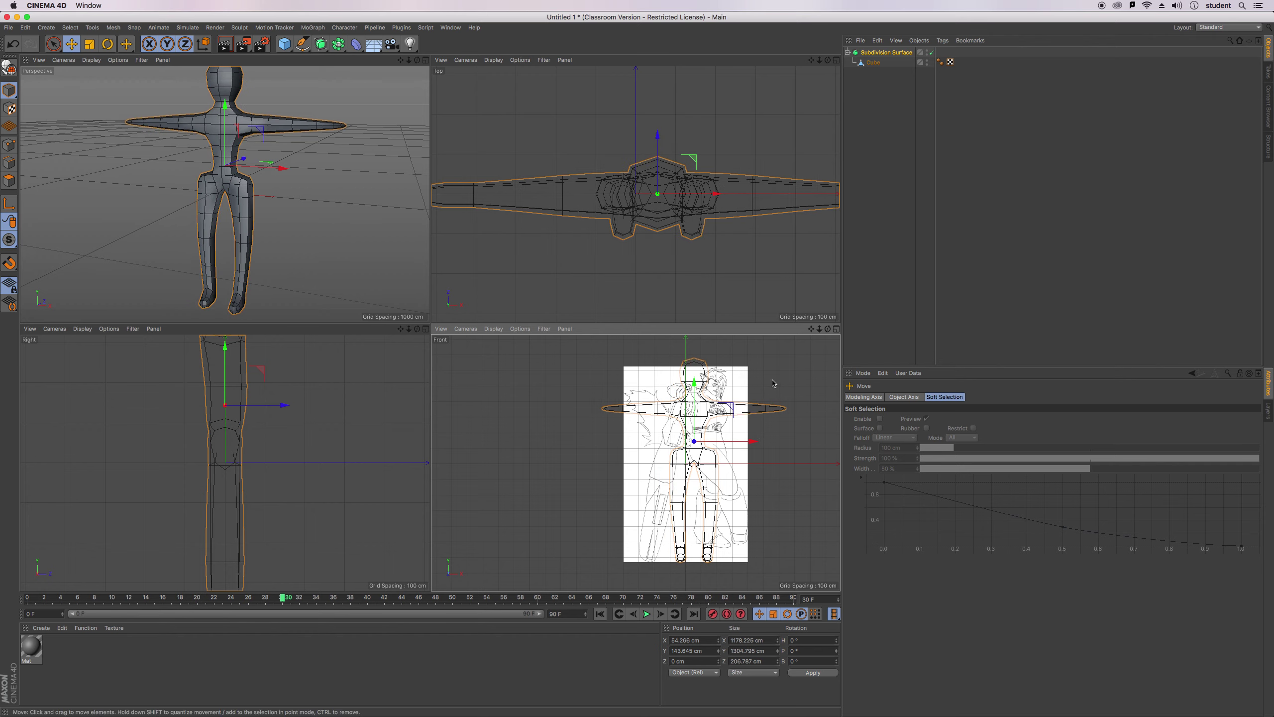
# Scale the body uniformly to about 1060 cm wide, 1174 cm high and 186 cm deep against the front reference.
pyautogui.click(91, 44)
pyautogui.moveTo(785, 369); pyautogui.dragTo(752, 393)
pyautogui.scroll(3, 681, 450)
pyautogui.scroll(2, 681, 450)
pyautogui.moveTo(811, 330); pyautogui.dragTo(778, 319)
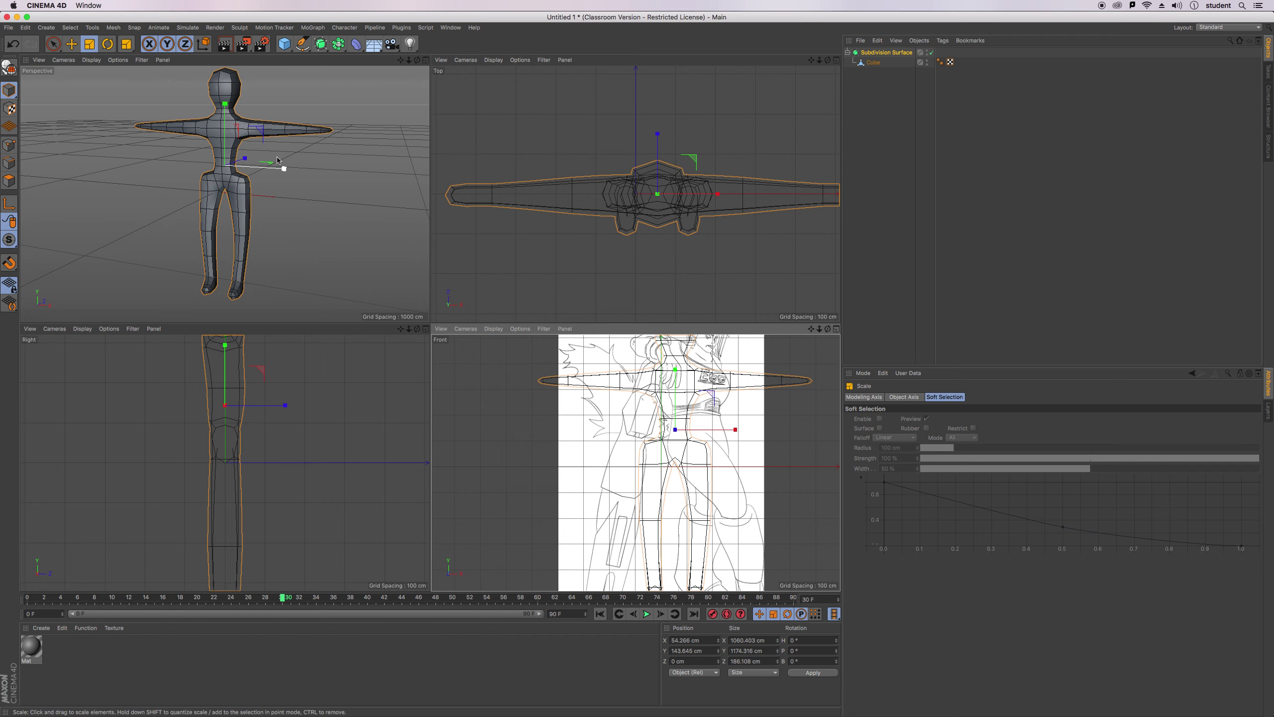
pyautogui.moveTo(417, 60)
pyautogui.mouseDown()
pyautogui.moveTo(452, 62)
pyautogui.moveTo(416, 60)
pyautogui.mouseUp()
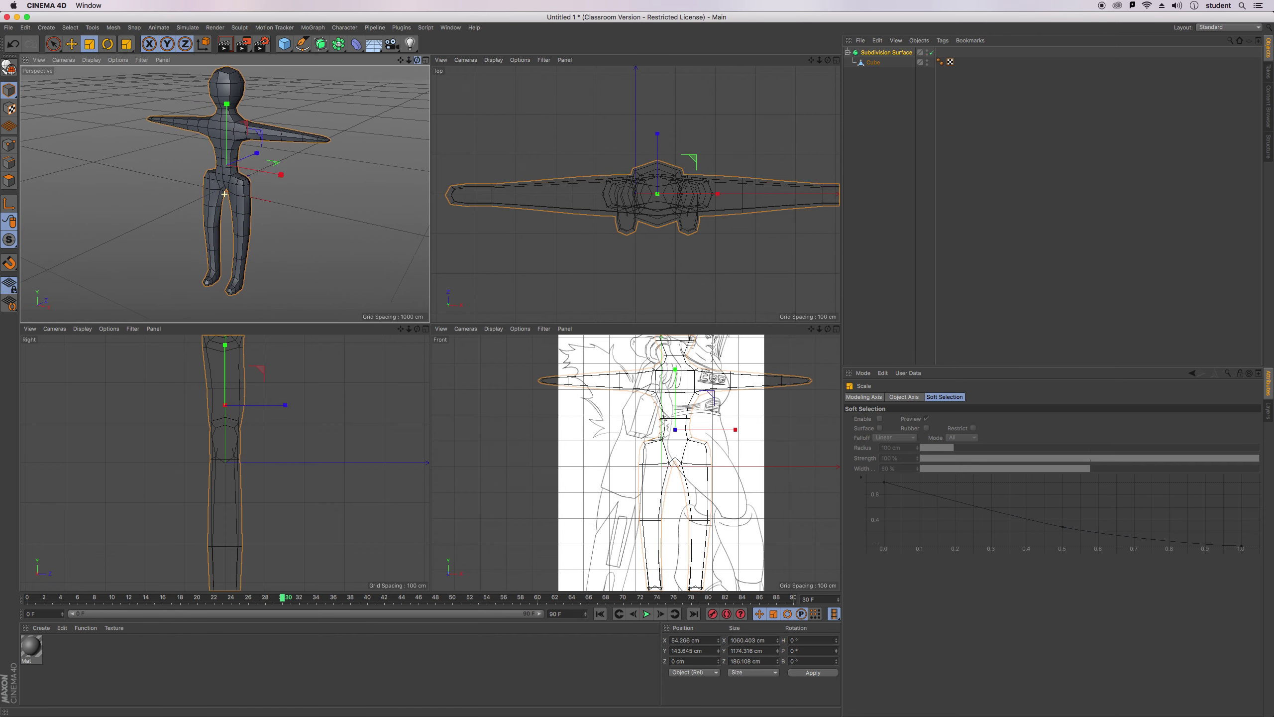
# Convert the Subdivision Surface with its cube into a single editable polygon object.
pyautogui.click(25, 26)
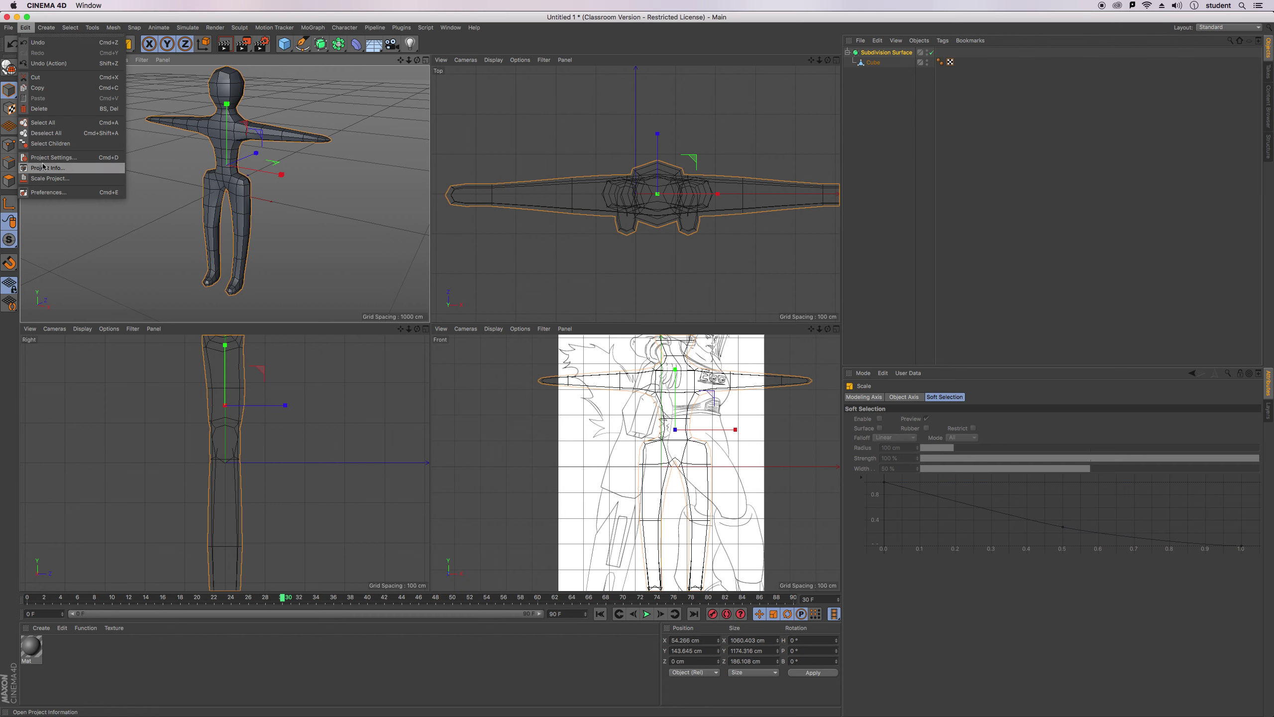
pyautogui.click(1066, 141)
pyautogui.click(886, 52)
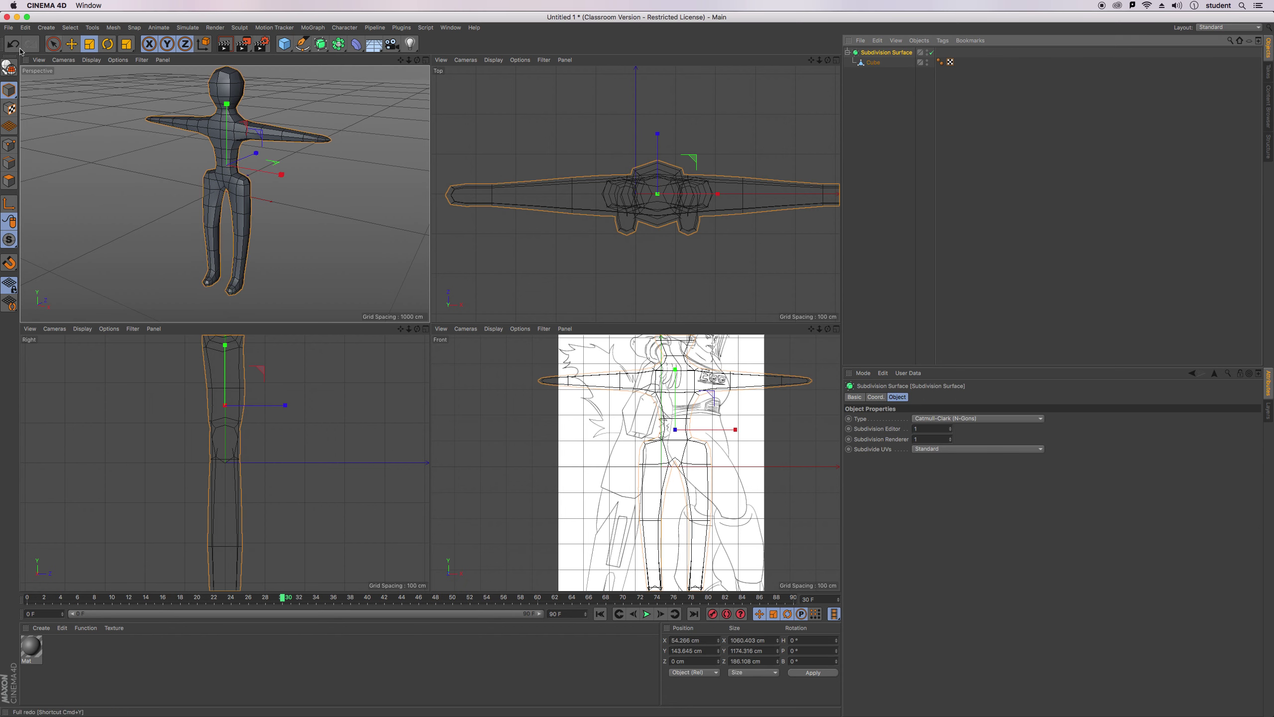
pyautogui.click(9, 73)
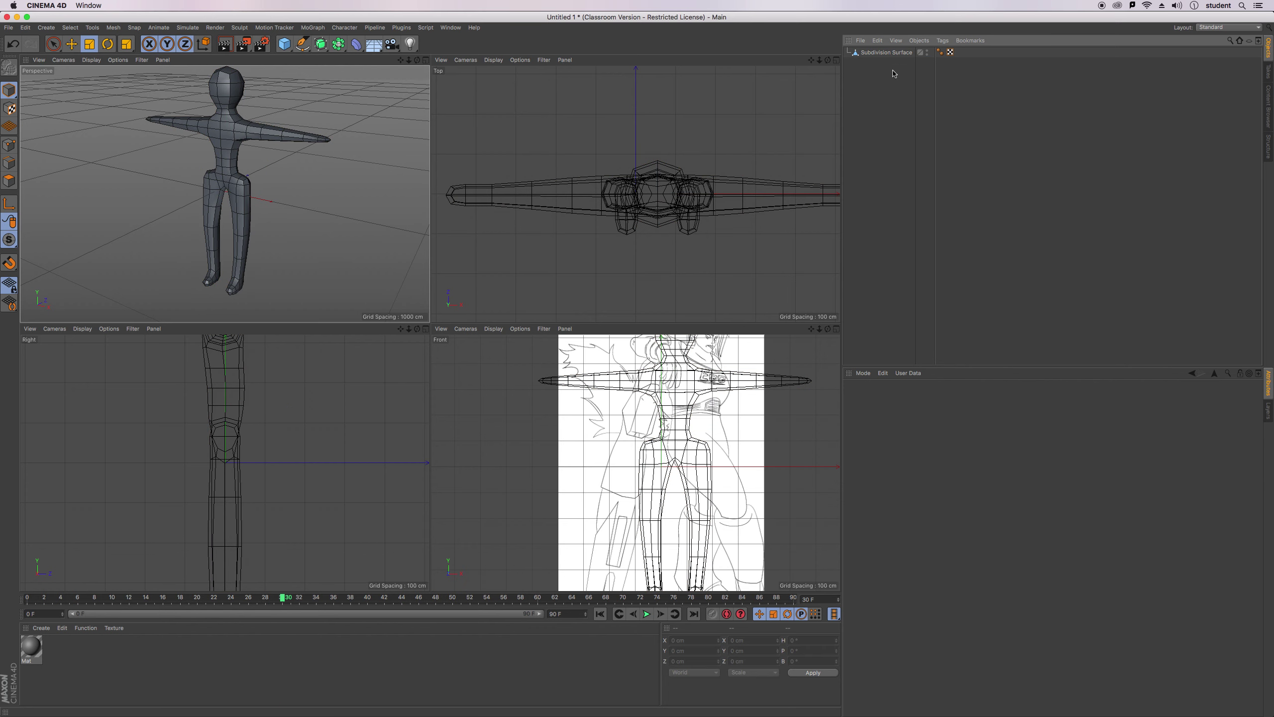
# Export the character as an FBX file named PROTAG001 to the Joes HD drive, using FBX version 7.5 (2013) with normals.
pyautogui.click(25, 27)
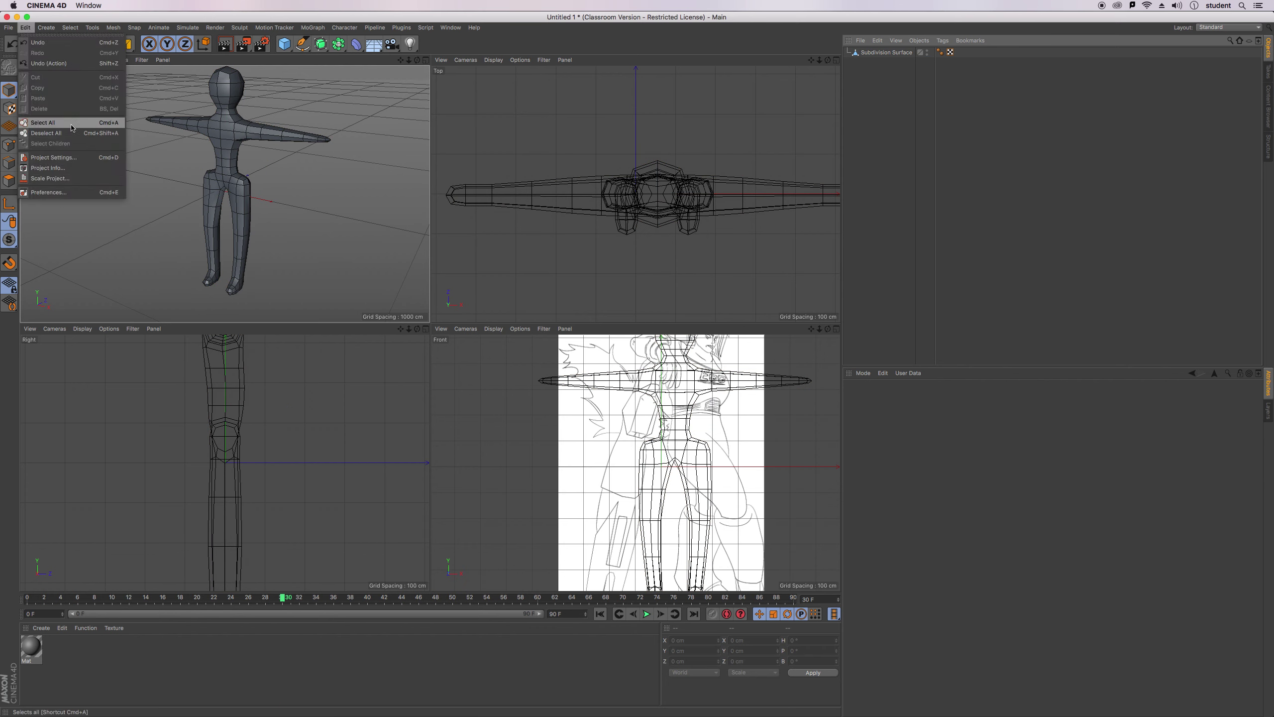
pyautogui.moveTo(8, 27)
pyautogui.moveTo(55, 216)
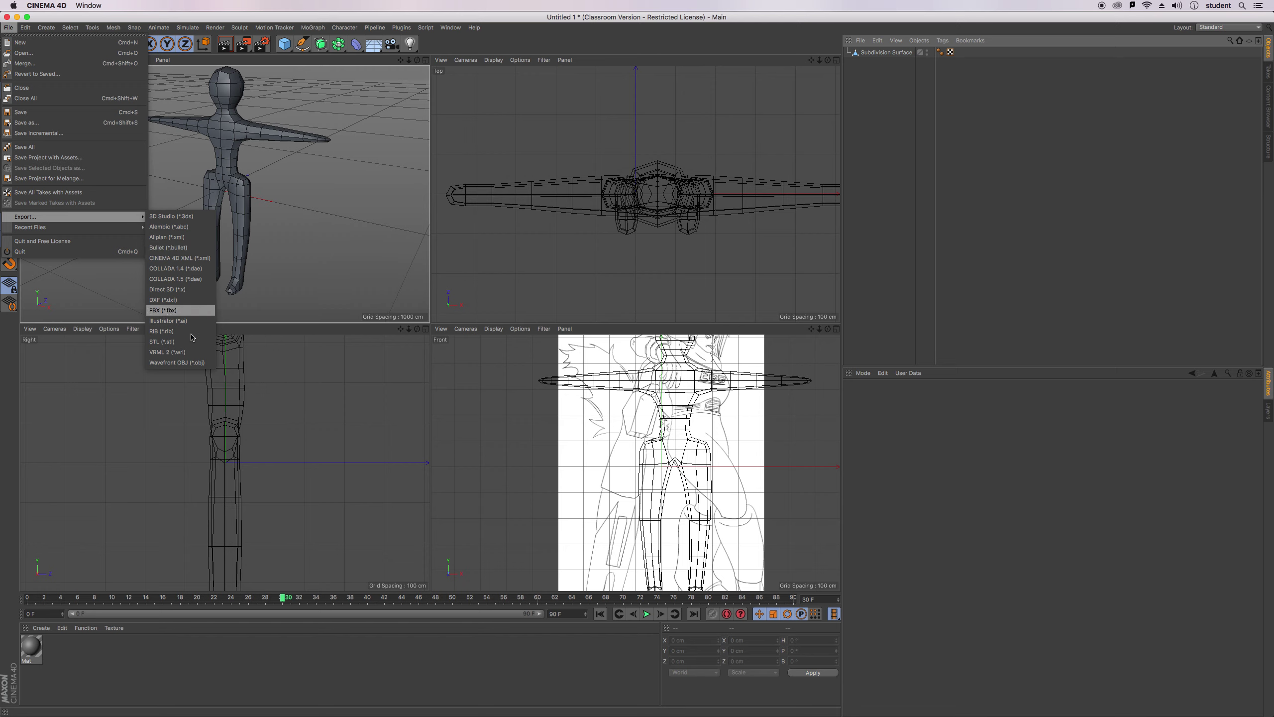
pyautogui.click(186, 311)
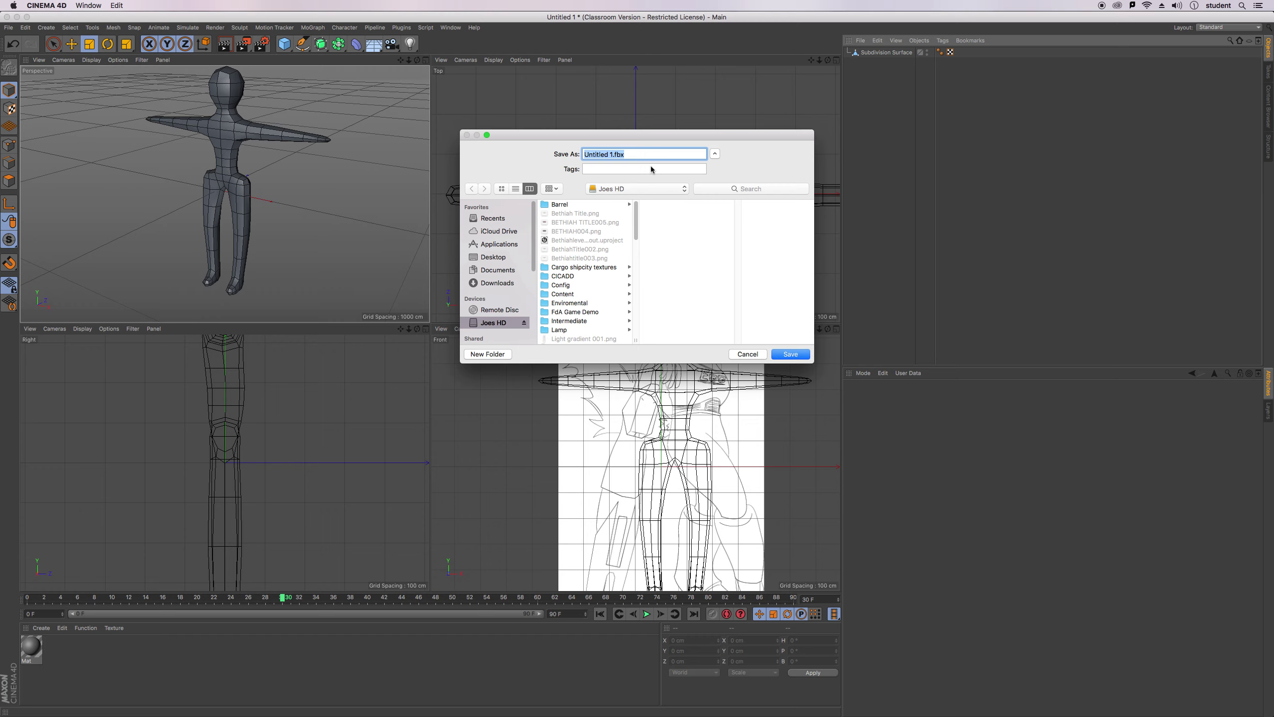
pyautogui.click(612, 154)
pyautogui.press('BackSpace')
pyautogui.press('BackSpace')
pyautogui.press('BackSpace')
pyautogui.press('BackSpace')
pyautogui.press('BackSpace')
pyautogui.press('BackSpace')
pyautogui.press('BackSpace')
pyautogui.write('PROTAG')
pyautogui.write('001')
pyautogui.click(789, 354)
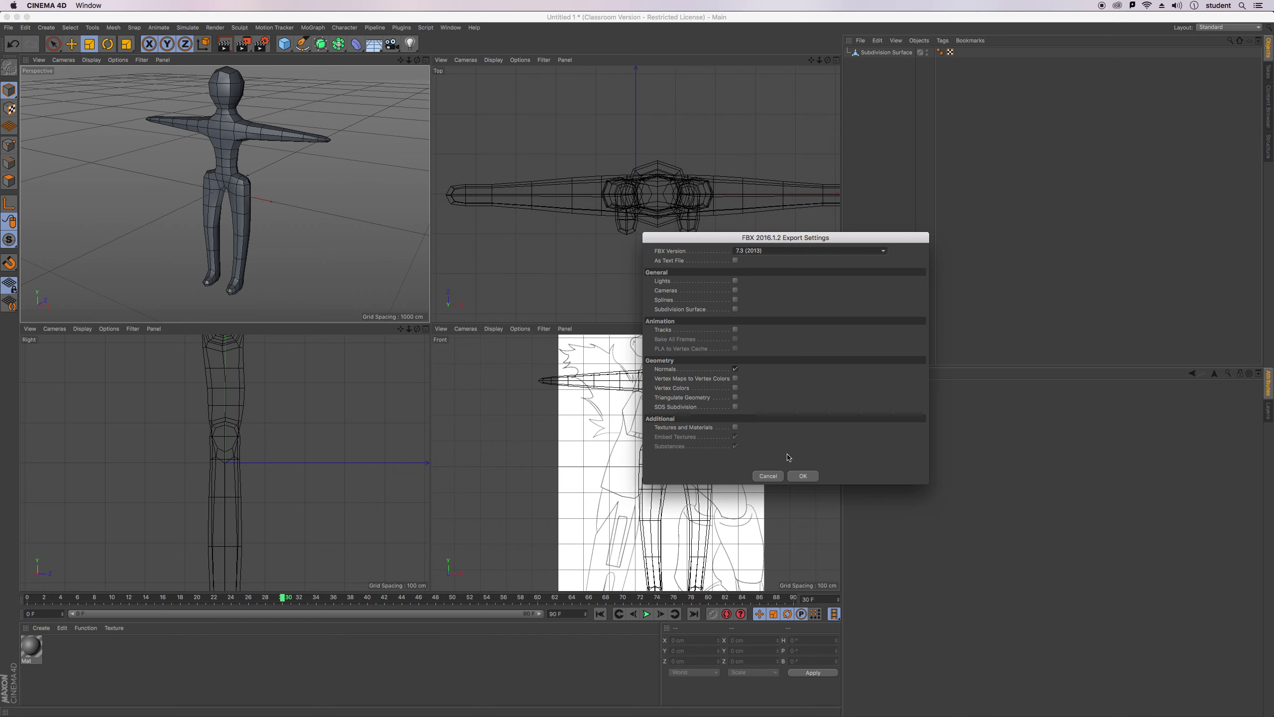
pyautogui.click(804, 476)
pyautogui.click(801, 706)
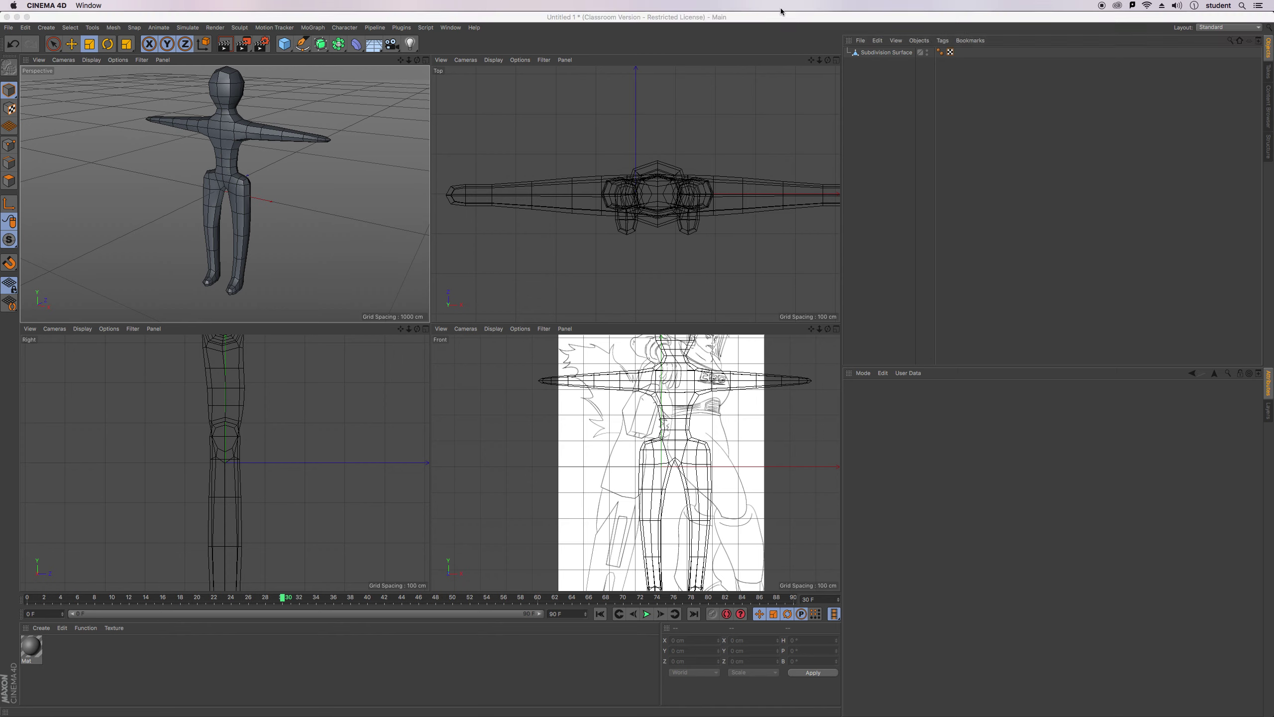
# Export the character as a Wavefront OBJ file named protag001 to the Joes HD drive, at scale 1 in centimeters.
pyautogui.click(8, 26)
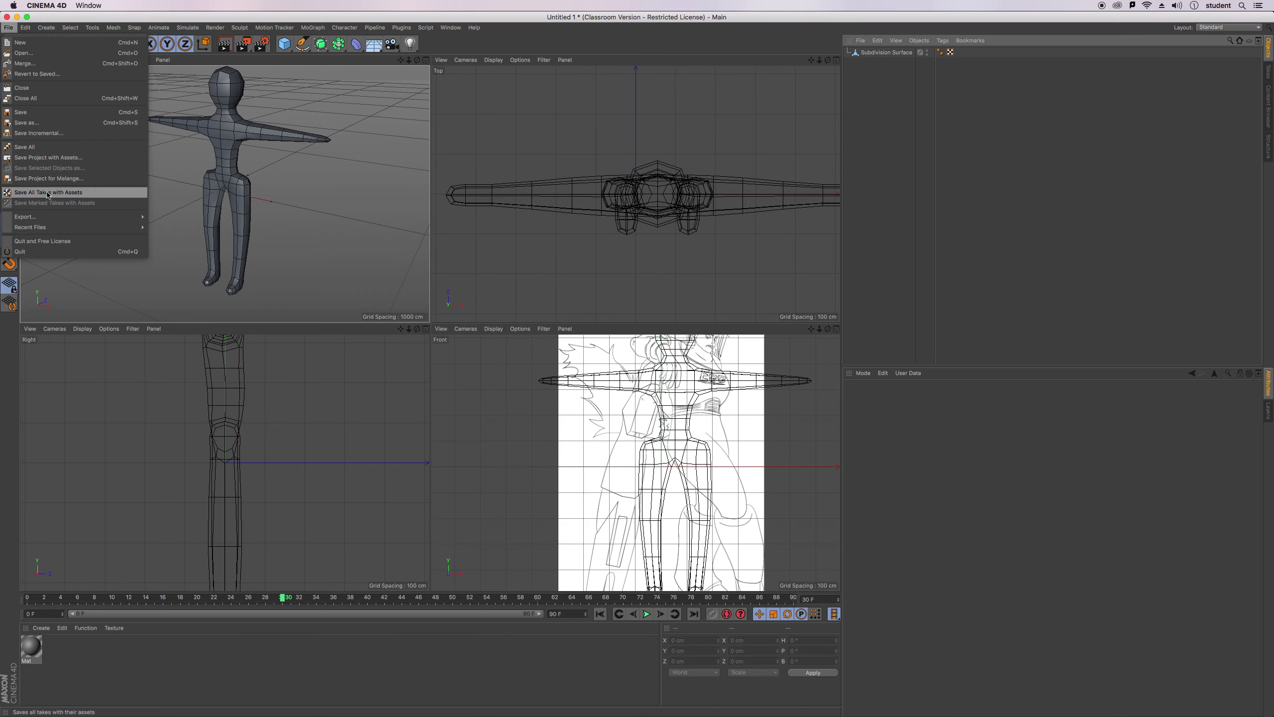
pyautogui.moveTo(70, 216)
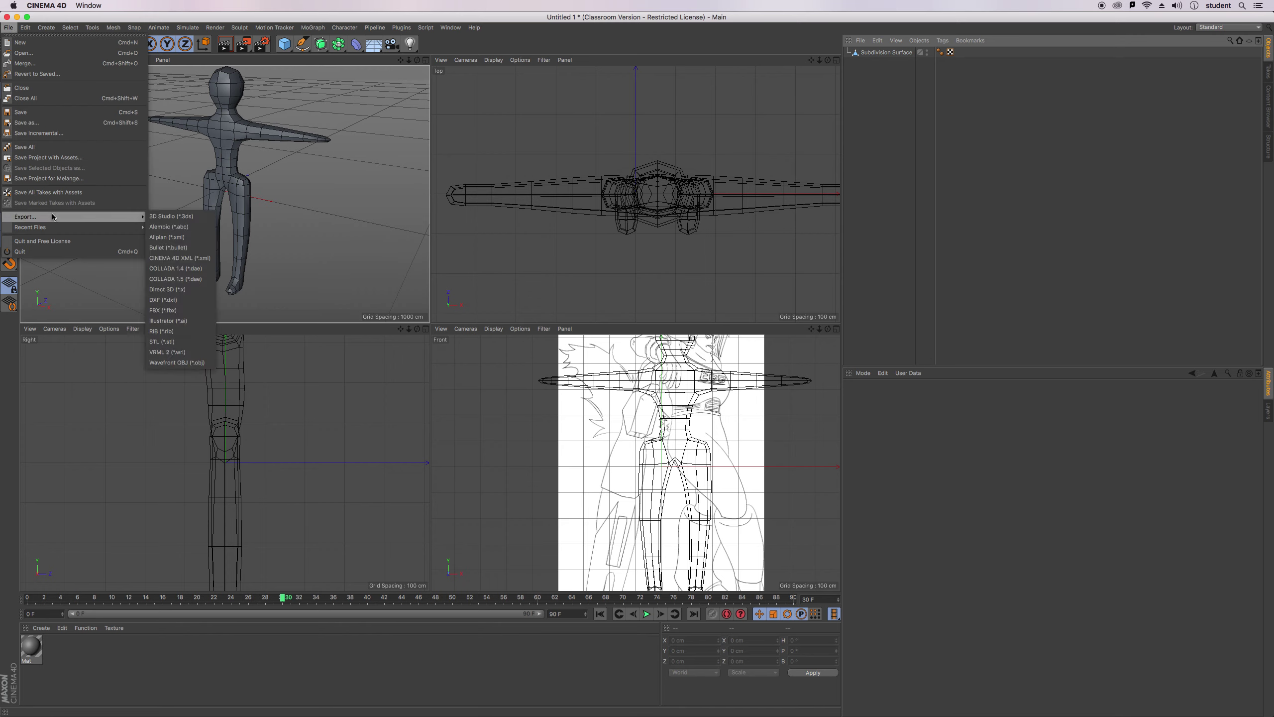
pyautogui.click(183, 363)
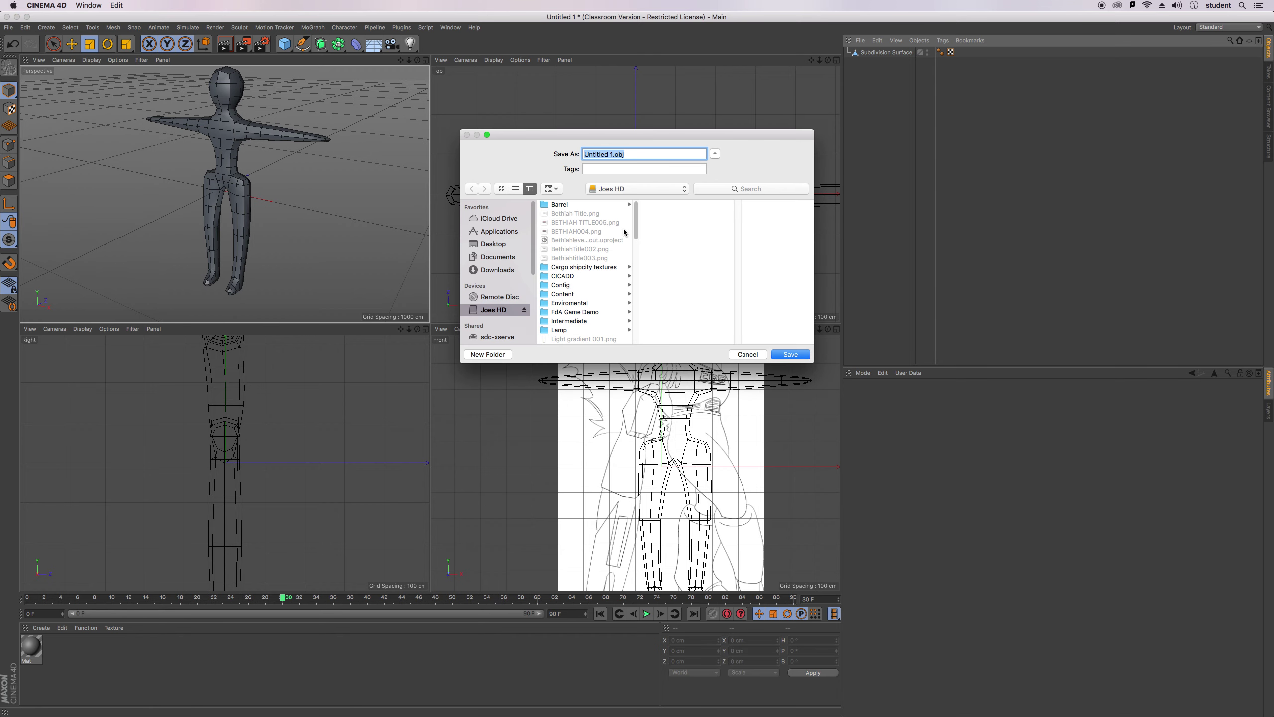
pyautogui.write('protag001')
pyautogui.click(791, 354)
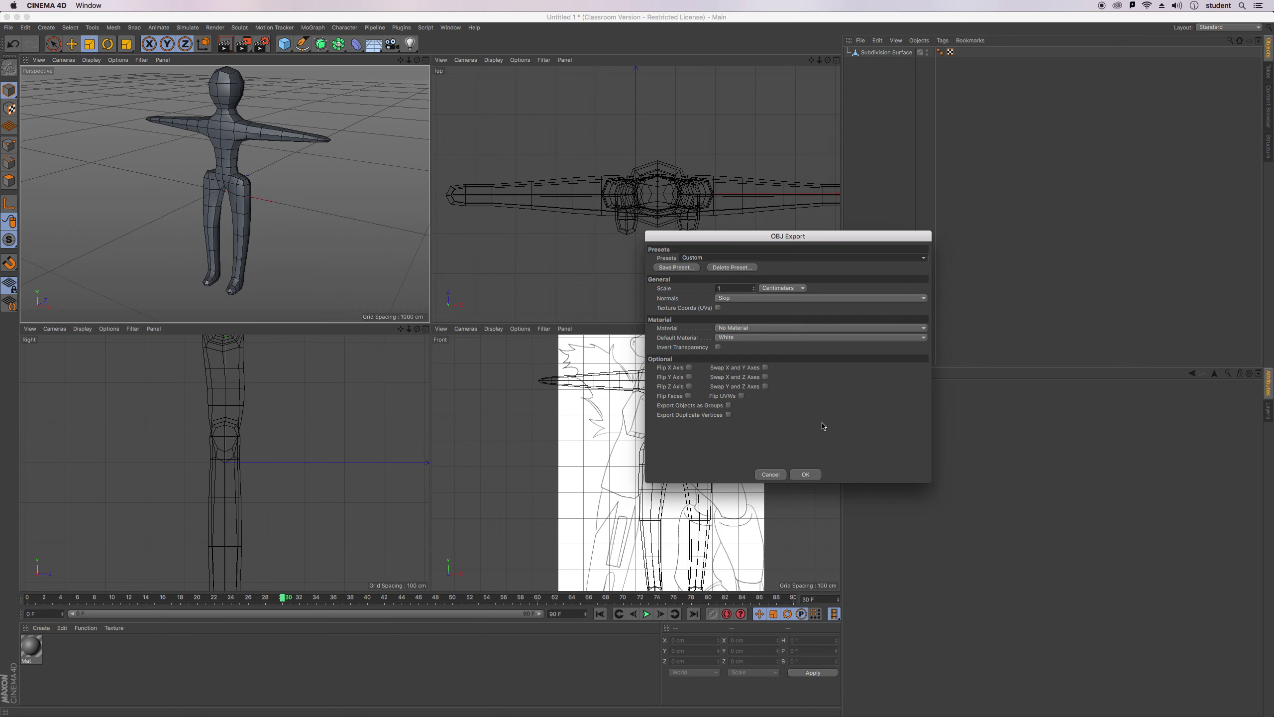
pyautogui.click(805, 475)
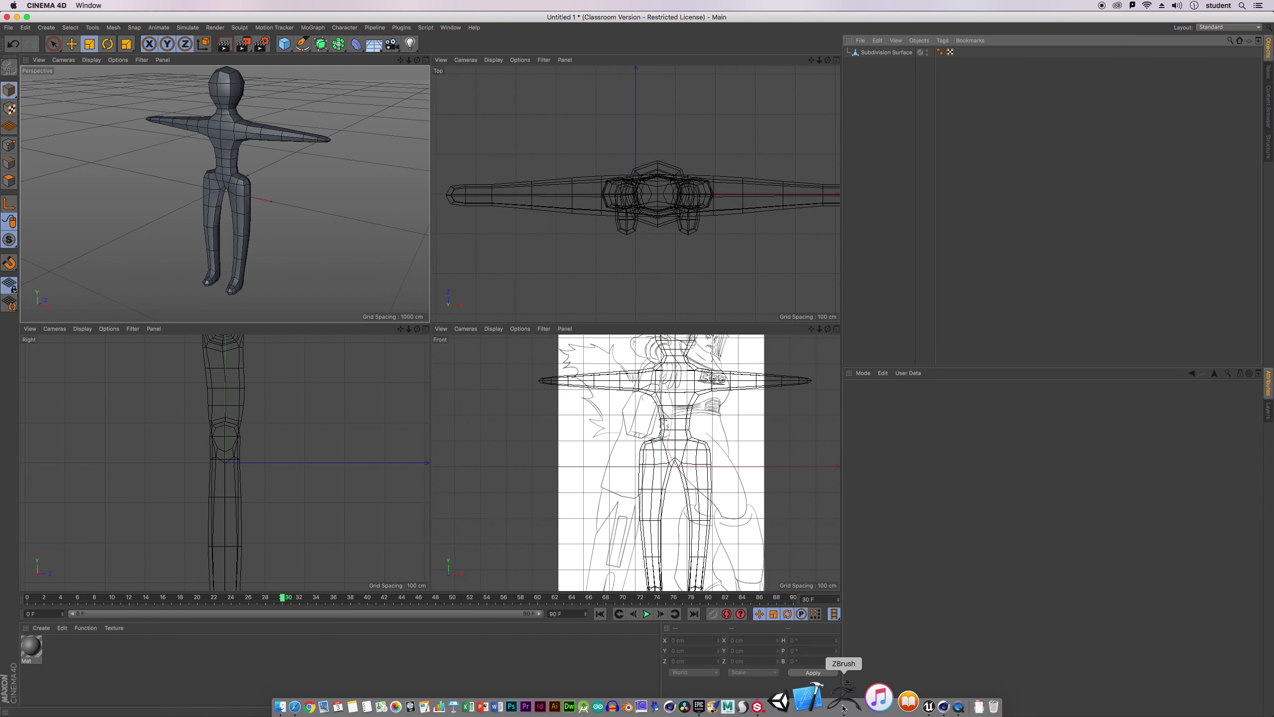
# Switch to ZBrush, start opening a document and browse the Desktop for the file.
pyautogui.click(843, 703)
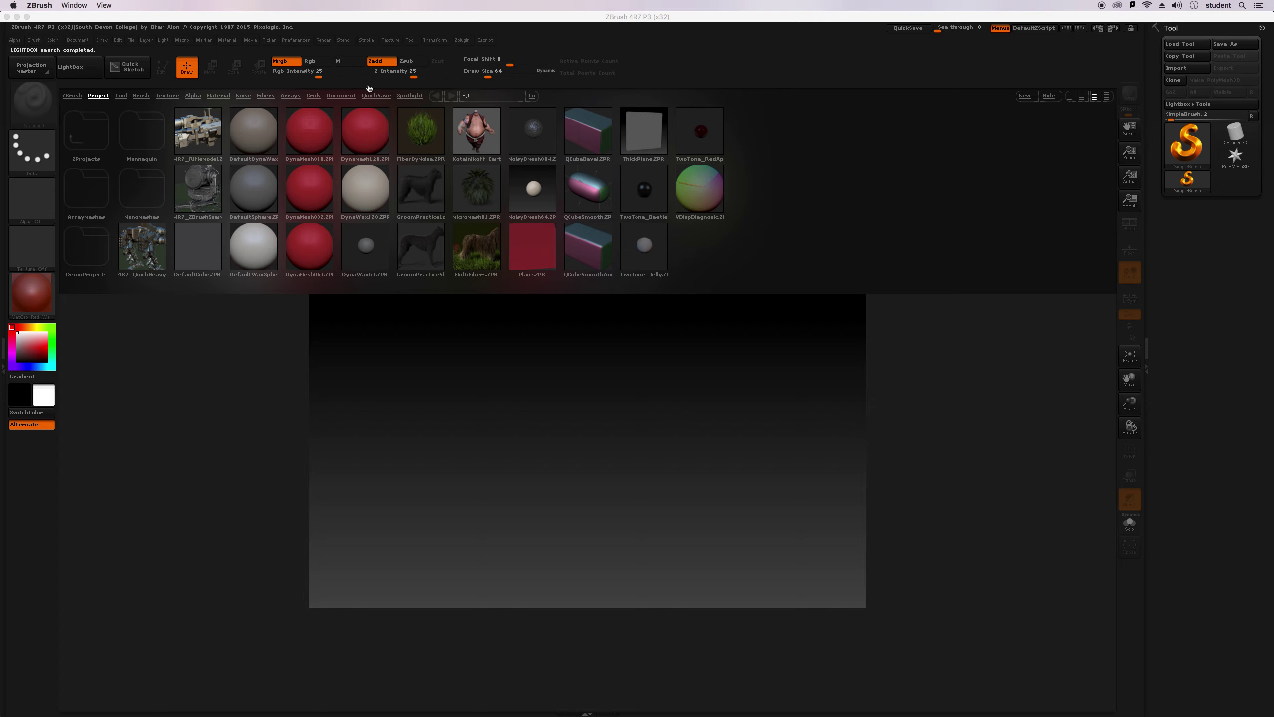
pyautogui.click(460, 41)
pyautogui.click(79, 41)
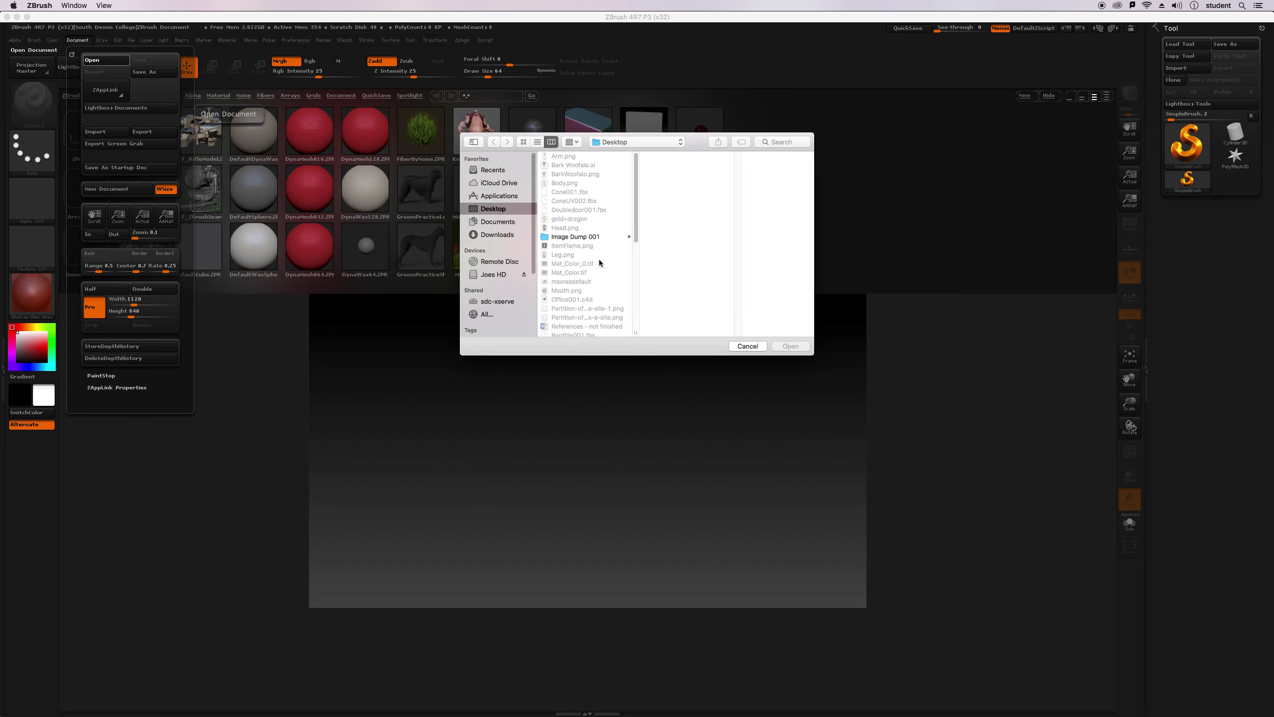
pyautogui.scroll(-8, 573, 263)
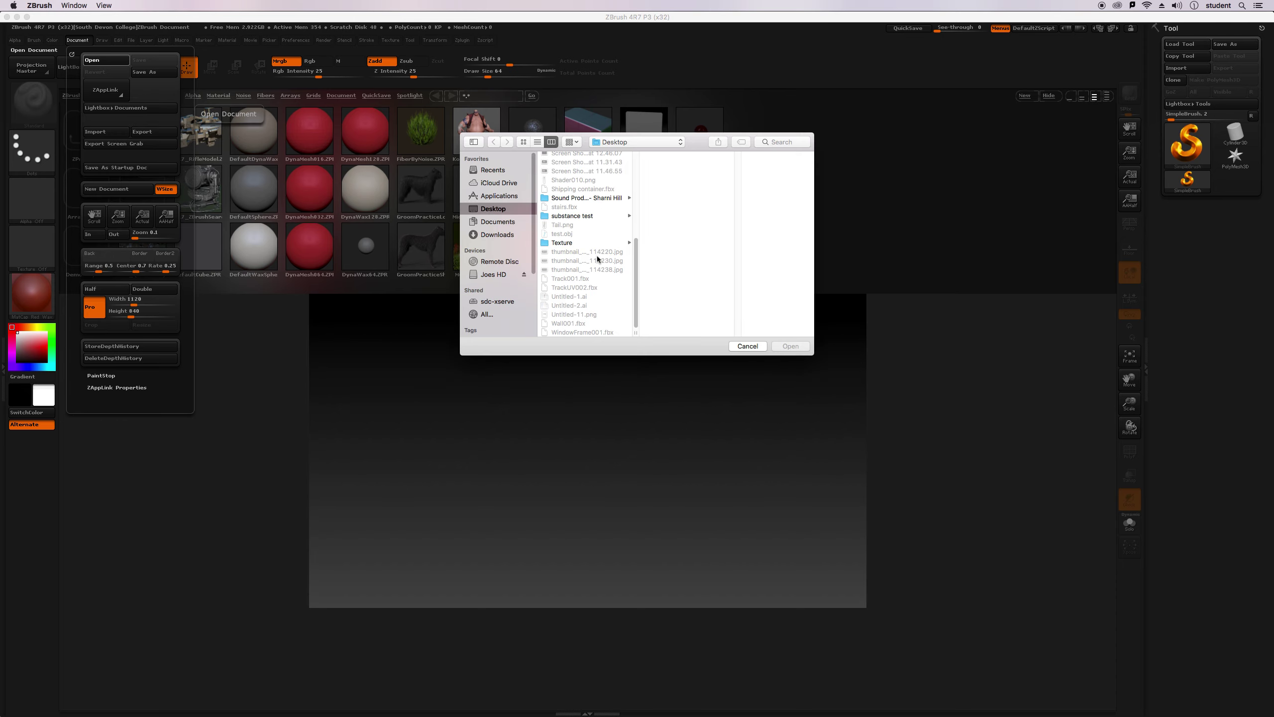
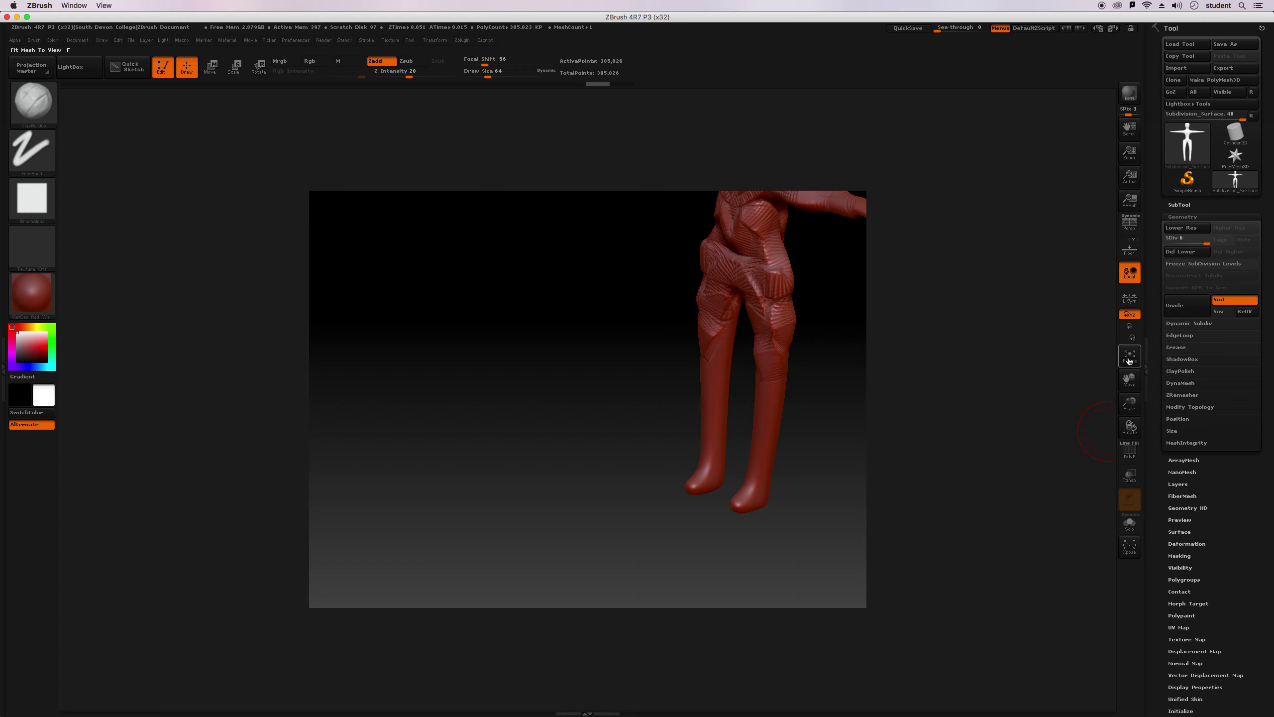
# Undo the last brush strokes on the forearms and set the brush's draw size to 17.
pyautogui.moveTo(1130, 380)
pyautogui.mouseDown()
pyautogui.moveTo(1055, 427)
pyautogui.moveTo(1042, 460)
pyautogui.mouseUp()
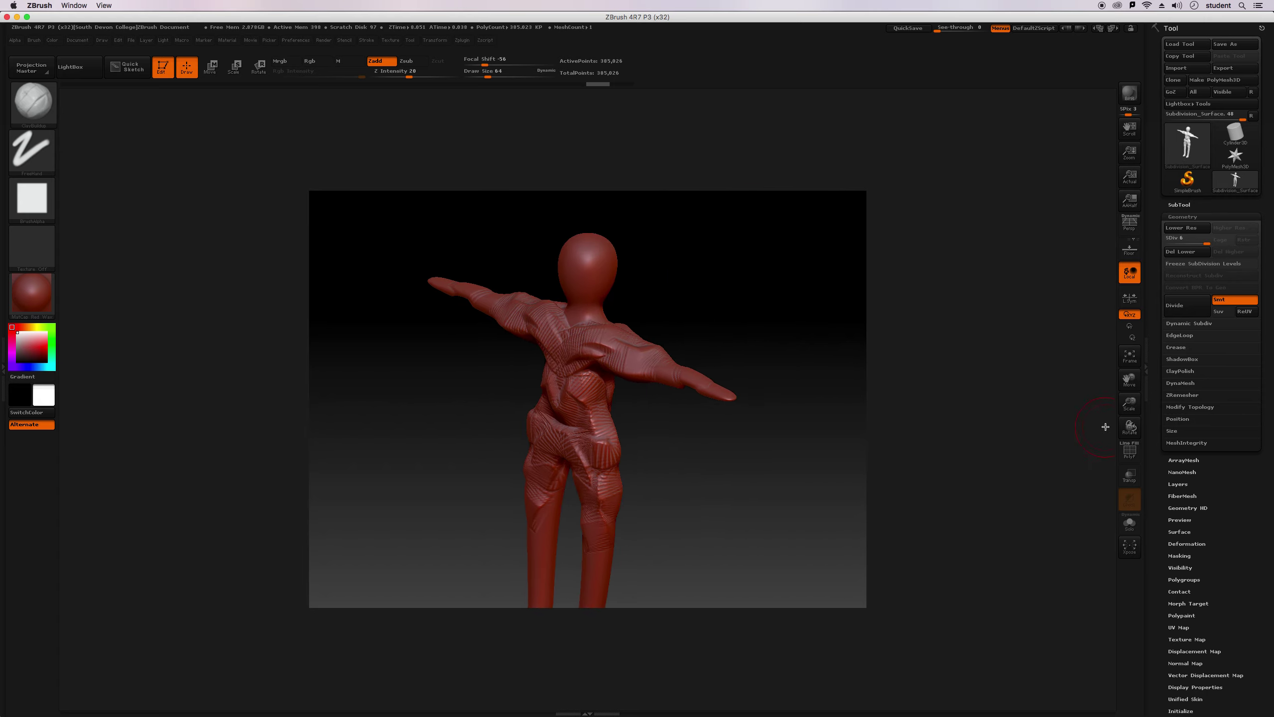
pyautogui.press('super+z')
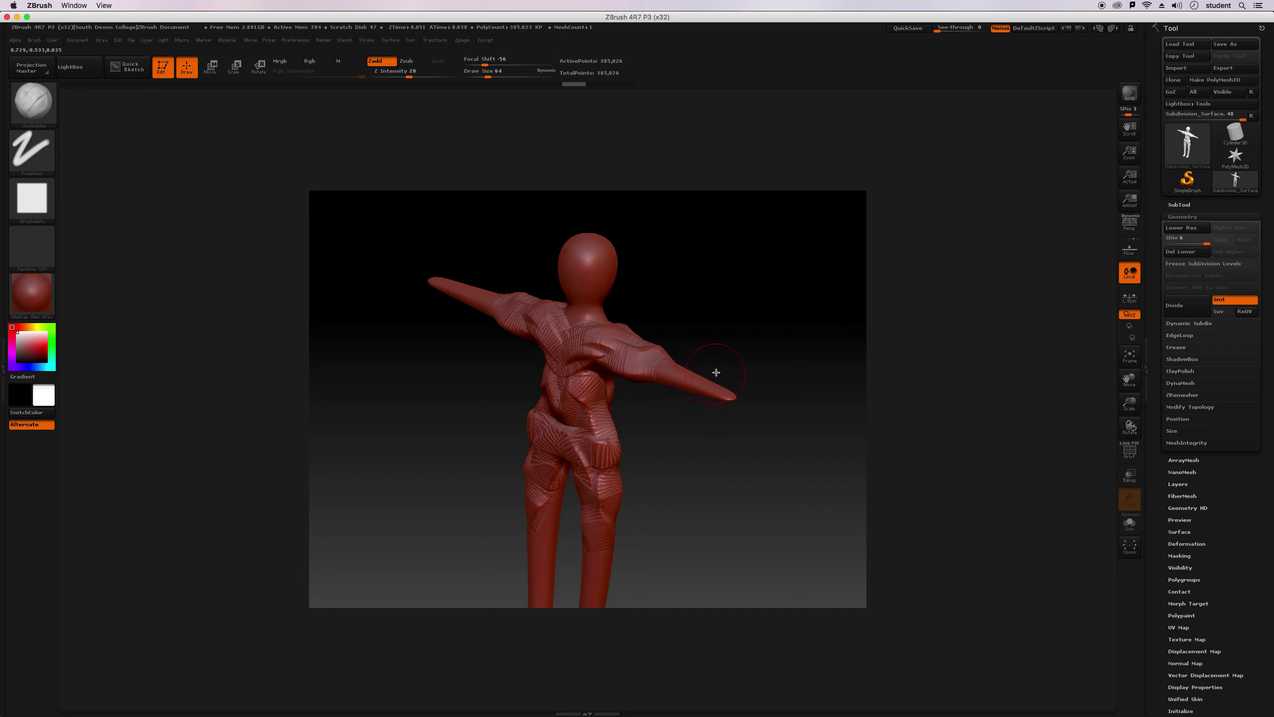
pyautogui.moveTo(488, 76); pyautogui.dragTo(476, 76)
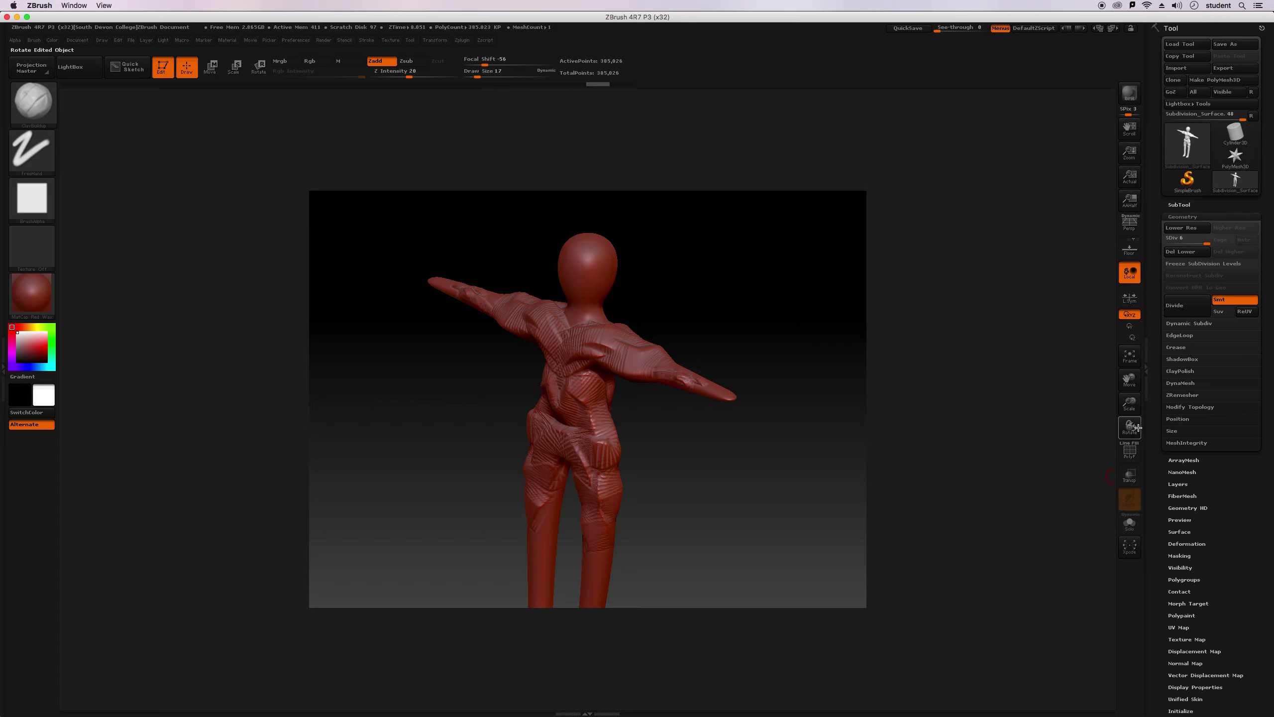
# Sculpt raised muscle detail along the forearm from elbow to wrist with short brush strokes.
pyautogui.moveTo(1130, 403); pyautogui.dragTo(1129, 475)
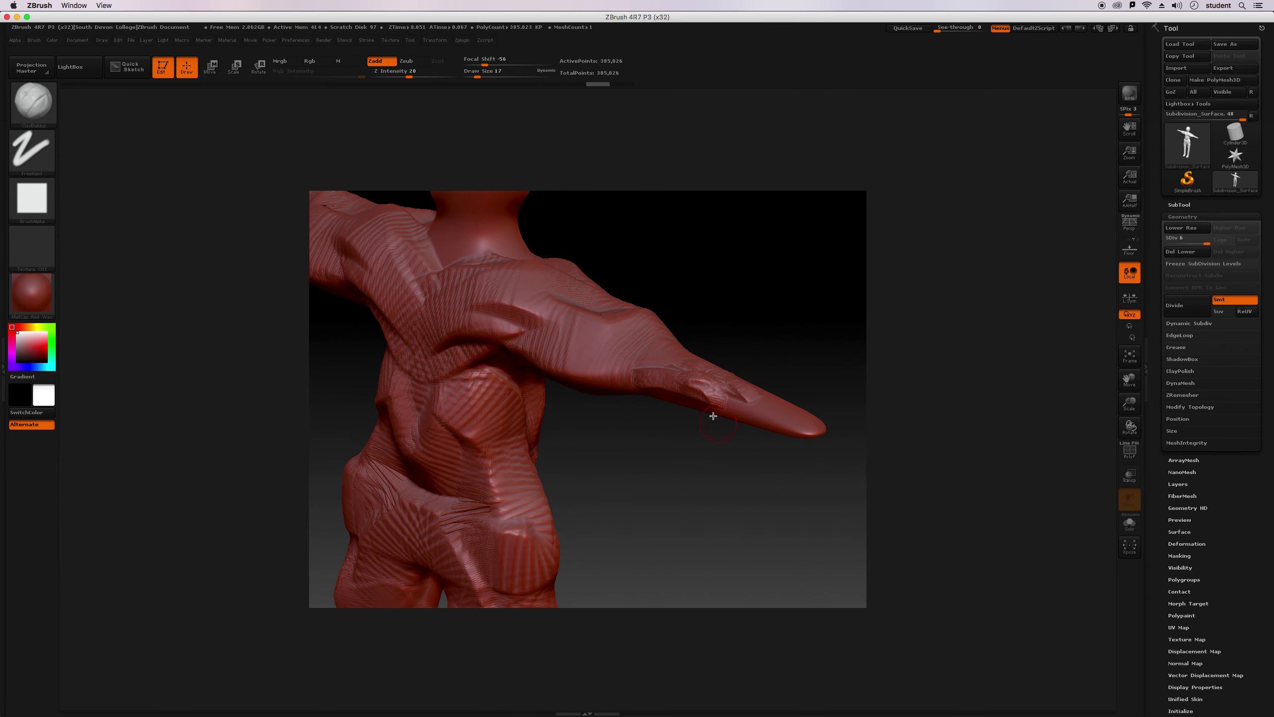
pyautogui.moveTo(698, 375)
pyautogui.mouseDown()
pyautogui.moveTo(742, 386)
pyautogui.moveTo(706, 400)
pyautogui.moveTo(735, 415)
pyautogui.mouseUp()
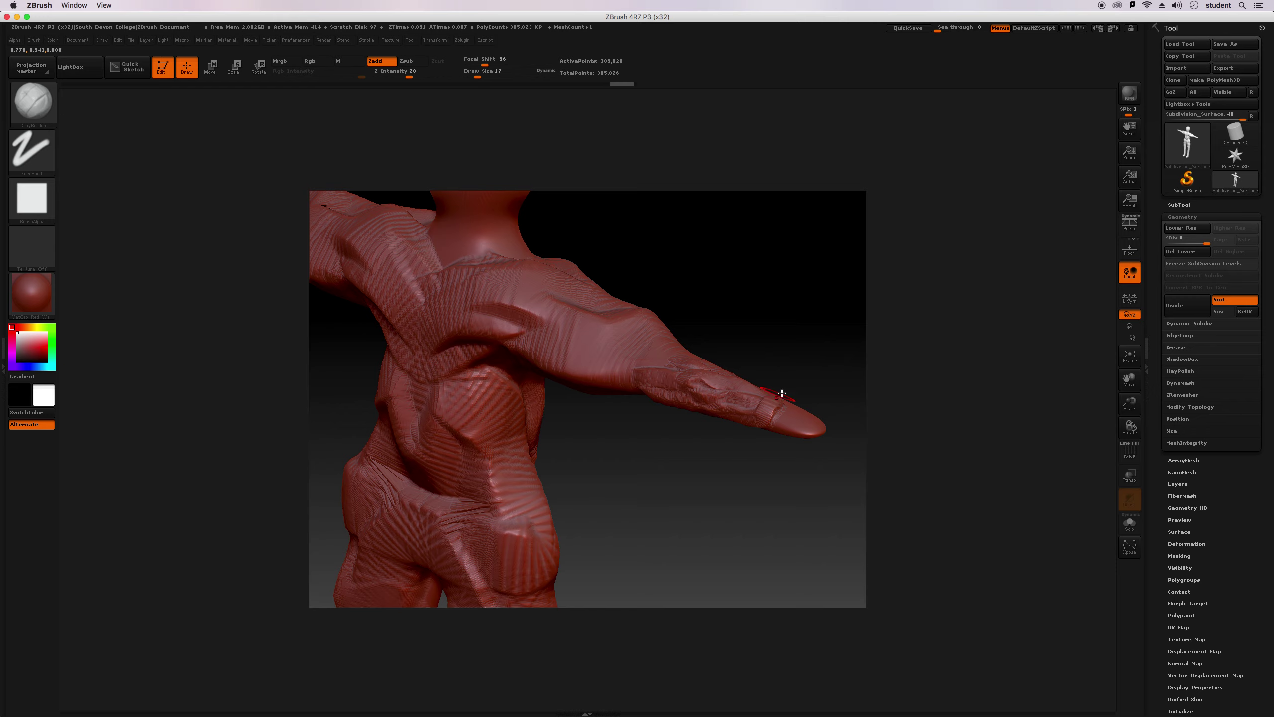
pyautogui.moveTo(806, 362); pyautogui.dragTo(717, 358)
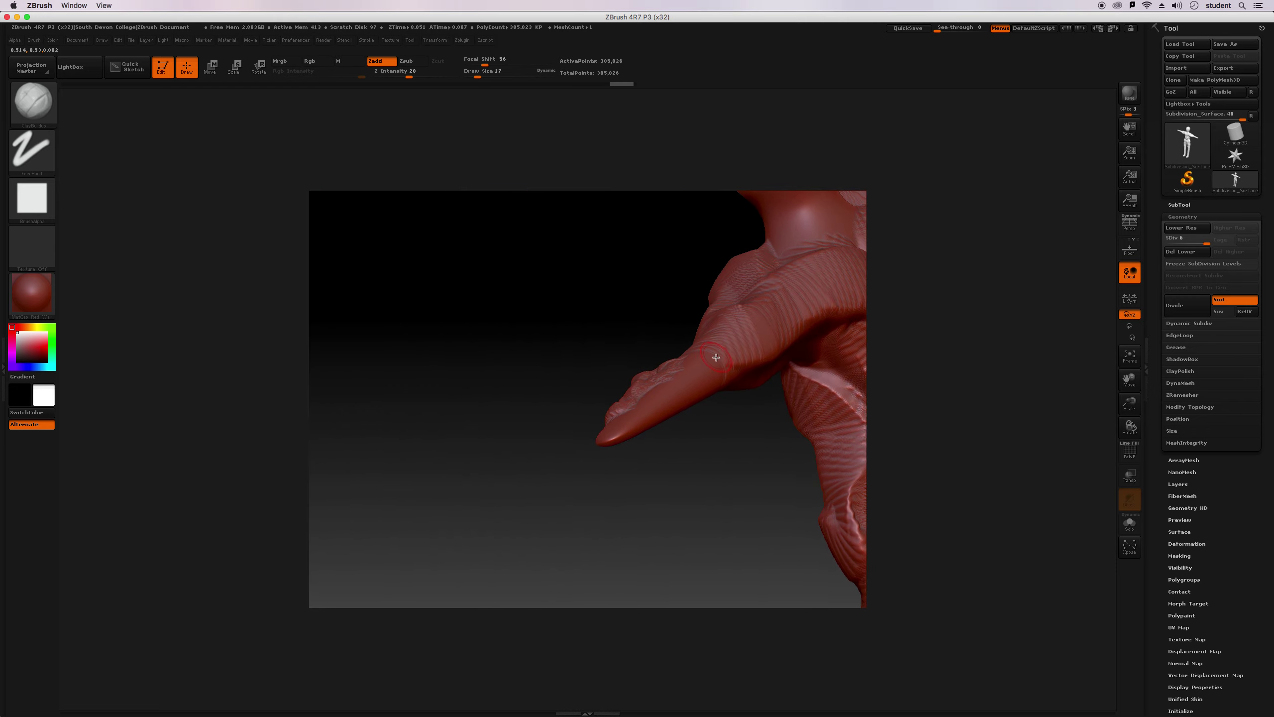
pyautogui.moveTo(672, 366); pyautogui.dragTo(725, 372)
pyautogui.moveTo(700, 481)
pyautogui.mouseDown()
pyautogui.moveTo(735, 415)
pyautogui.moveTo(709, 404)
pyautogui.moveTo(675, 290)
pyautogui.moveTo(706, 385)
pyautogui.moveTo(699, 306)
pyautogui.moveTo(734, 280)
pyautogui.moveTo(638, 378)
pyautogui.moveTo(590, 383)
pyautogui.mouseUp()
pyautogui.moveTo(601, 467); pyautogui.dragTo(649, 501)
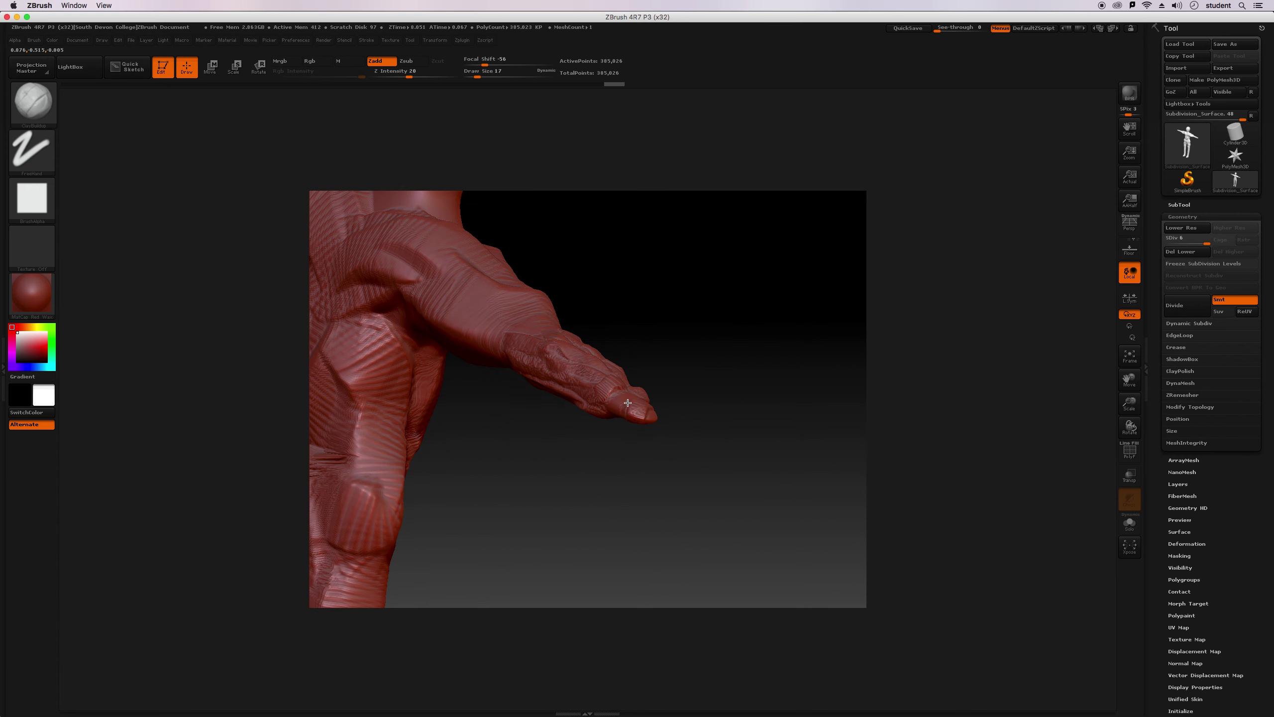
# Sculpt the underside of the forearm and build up a rounded hand at the arm's end.
pyautogui.moveTo(680, 421); pyautogui.dragTo(677, 328)
pyautogui.moveTo(696, 427); pyautogui.dragTo(681, 514)
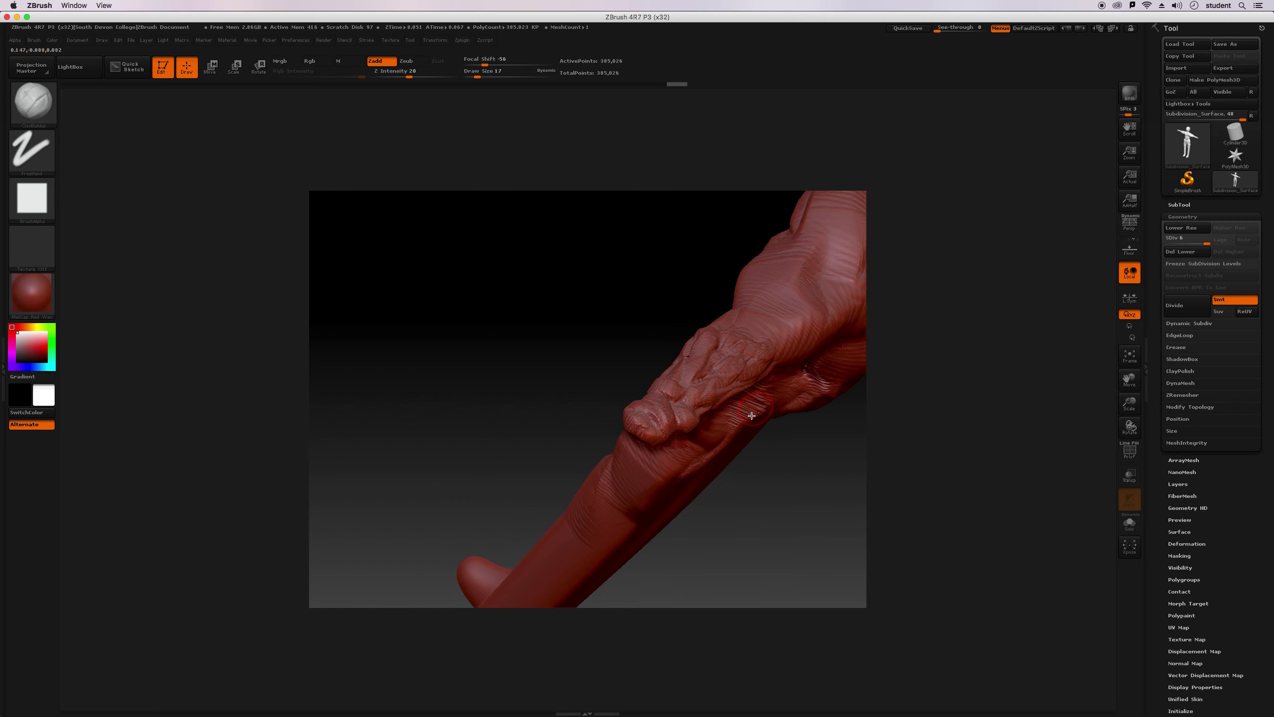
pyautogui.moveTo(580, 433); pyautogui.dragTo(623, 397)
pyautogui.moveTo(1130, 380); pyautogui.dragTo(882, 430)
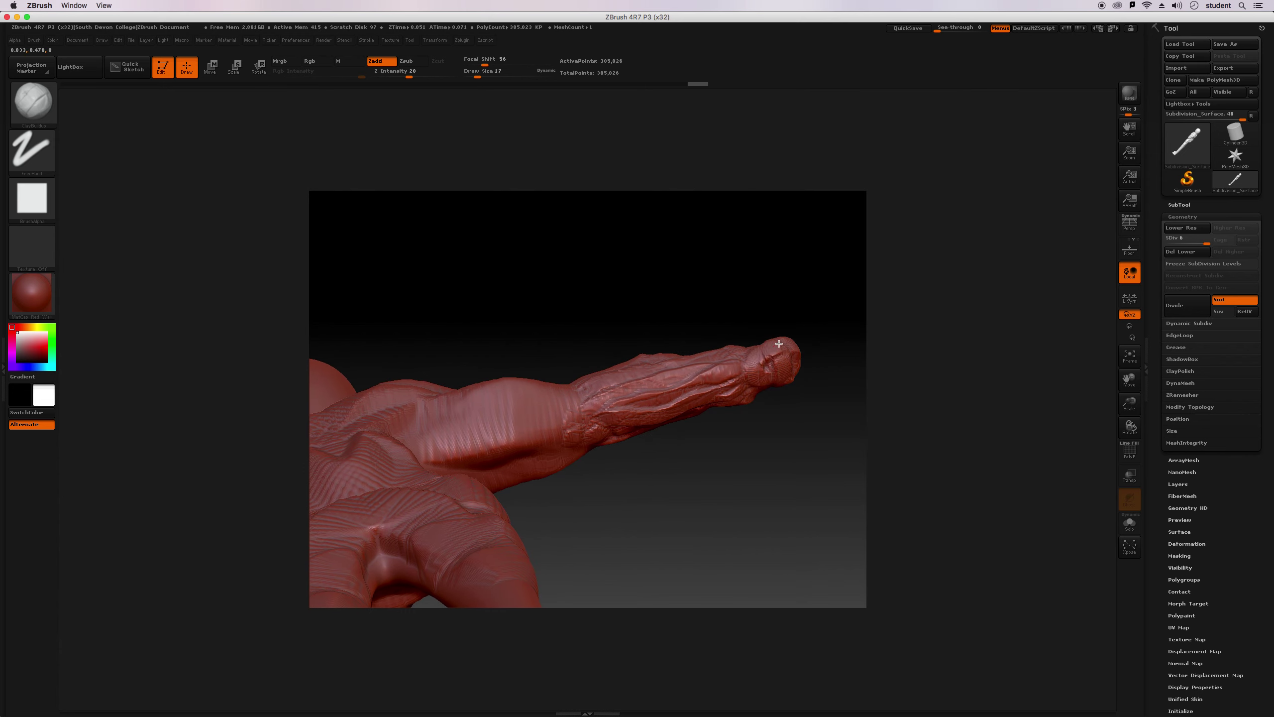
pyautogui.moveTo(802, 383); pyautogui.dragTo(773, 461)
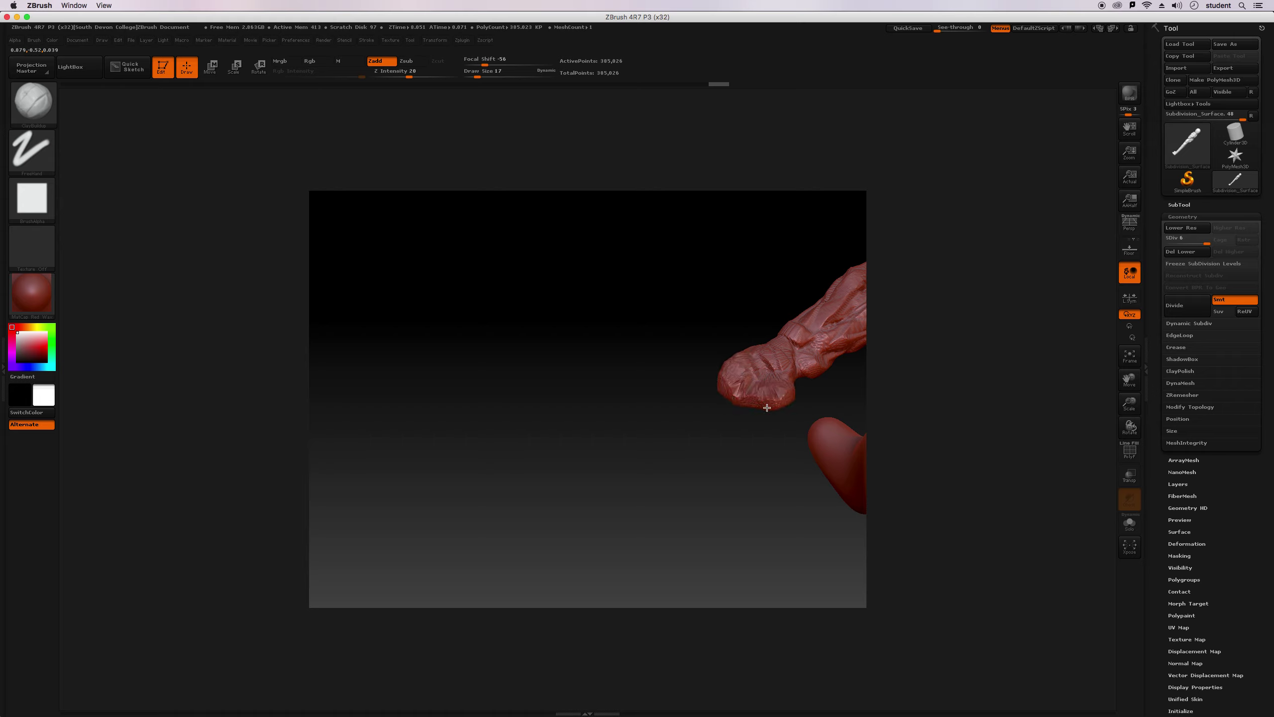
# Examine the sculpted hand and forearm, and inspect the whole figure from the back and front.
pyautogui.moveTo(745, 471); pyautogui.dragTo(730, 394)
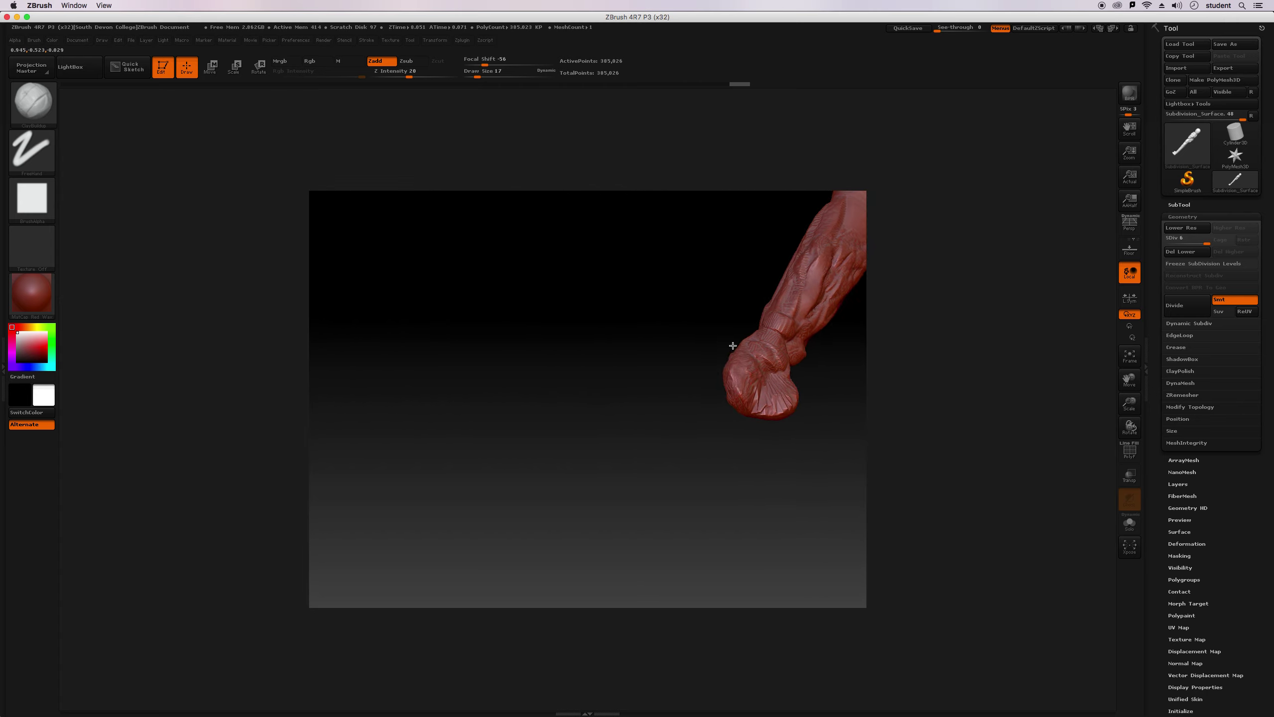
pyautogui.moveTo(743, 342); pyautogui.dragTo(1163, 453)
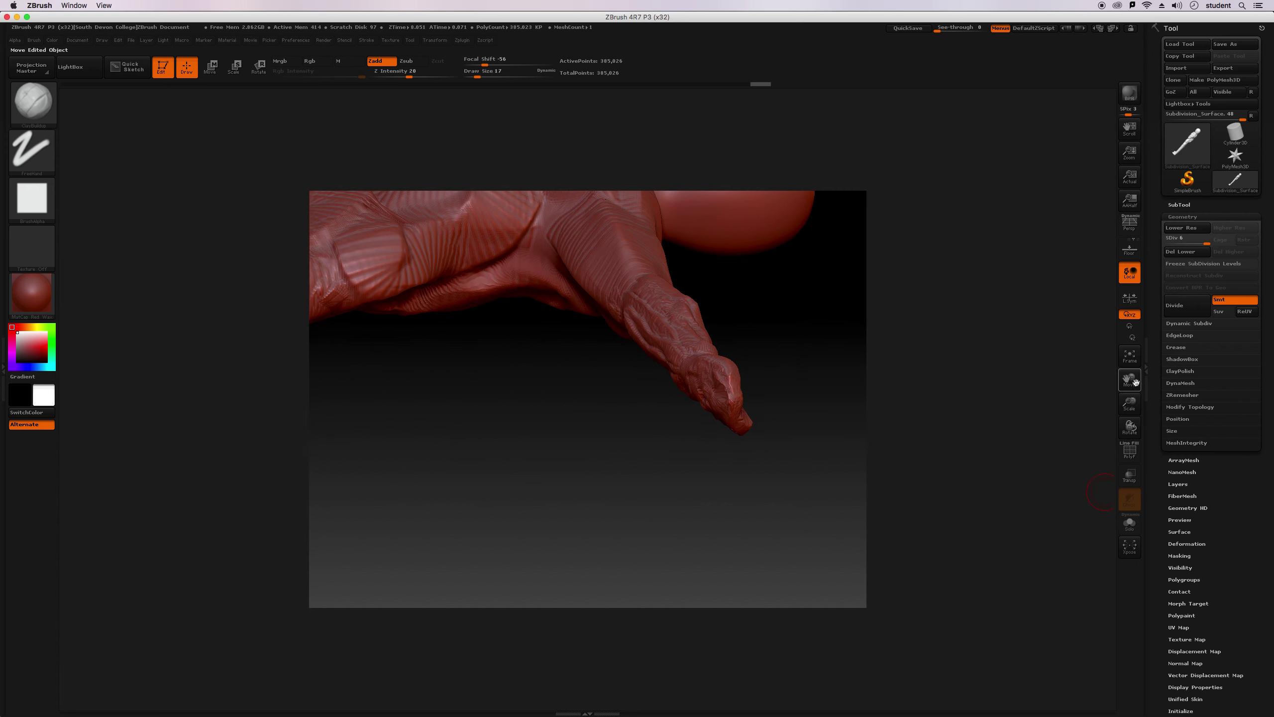
pyautogui.click(1129, 356)
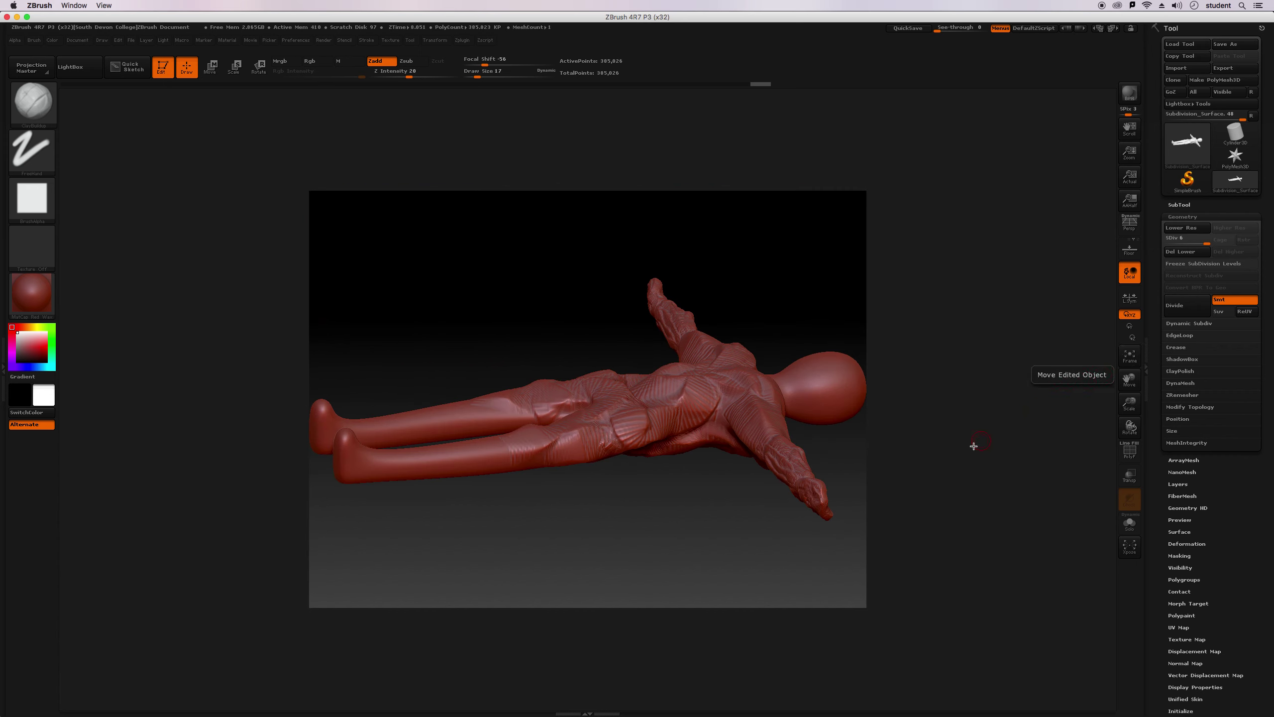
pyautogui.moveTo(836, 506); pyautogui.dragTo(878, 417)
pyautogui.moveTo(1130, 427); pyautogui.dragTo(928, 569)
pyautogui.moveTo(768, 379); pyautogui.dragTo(743, 355)
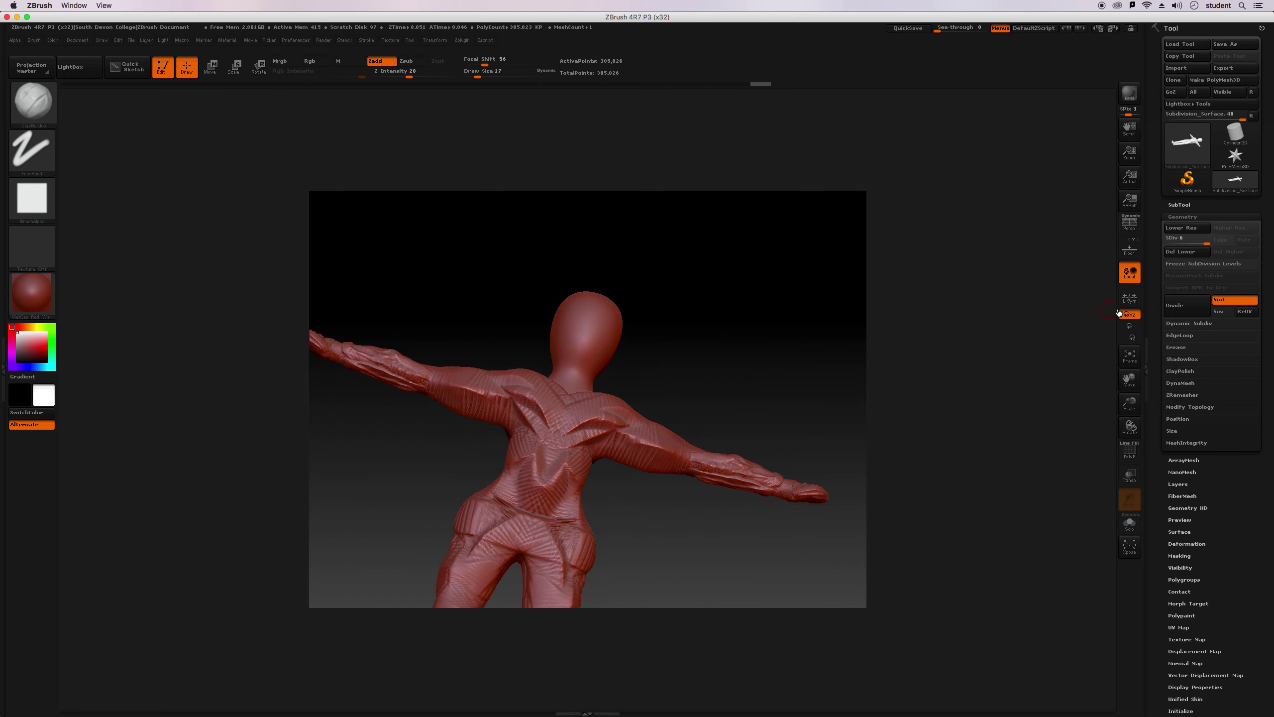
pyautogui.click(1130, 356)
pyautogui.moveTo(749, 415); pyautogui.dragTo(454, 159)
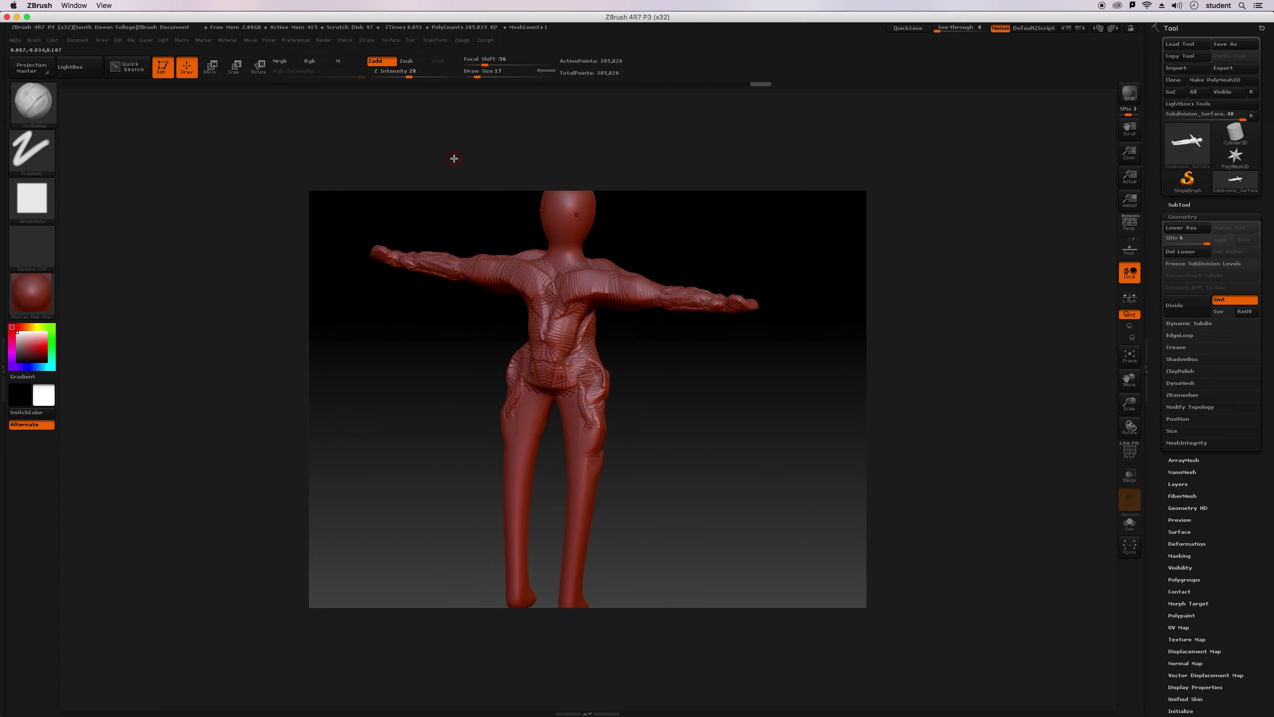
# Set the brush's draw size to 27 and sculpt raised muscle detail over the front and inner thighs down to the knees.
pyautogui.moveTo(477, 76); pyautogui.dragTo(475, 76)
pyautogui.moveTo(577, 430); pyautogui.dragTo(574, 437)
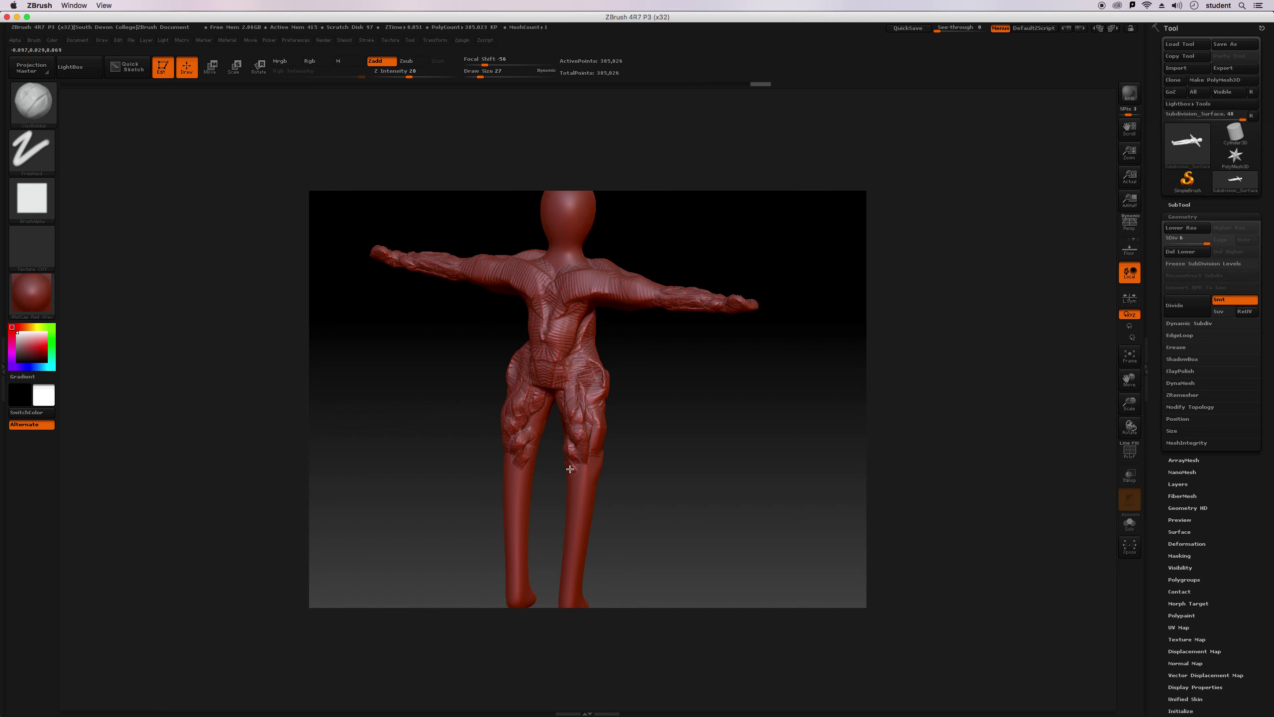
pyautogui.moveTo(686, 477); pyautogui.dragTo(670, 451)
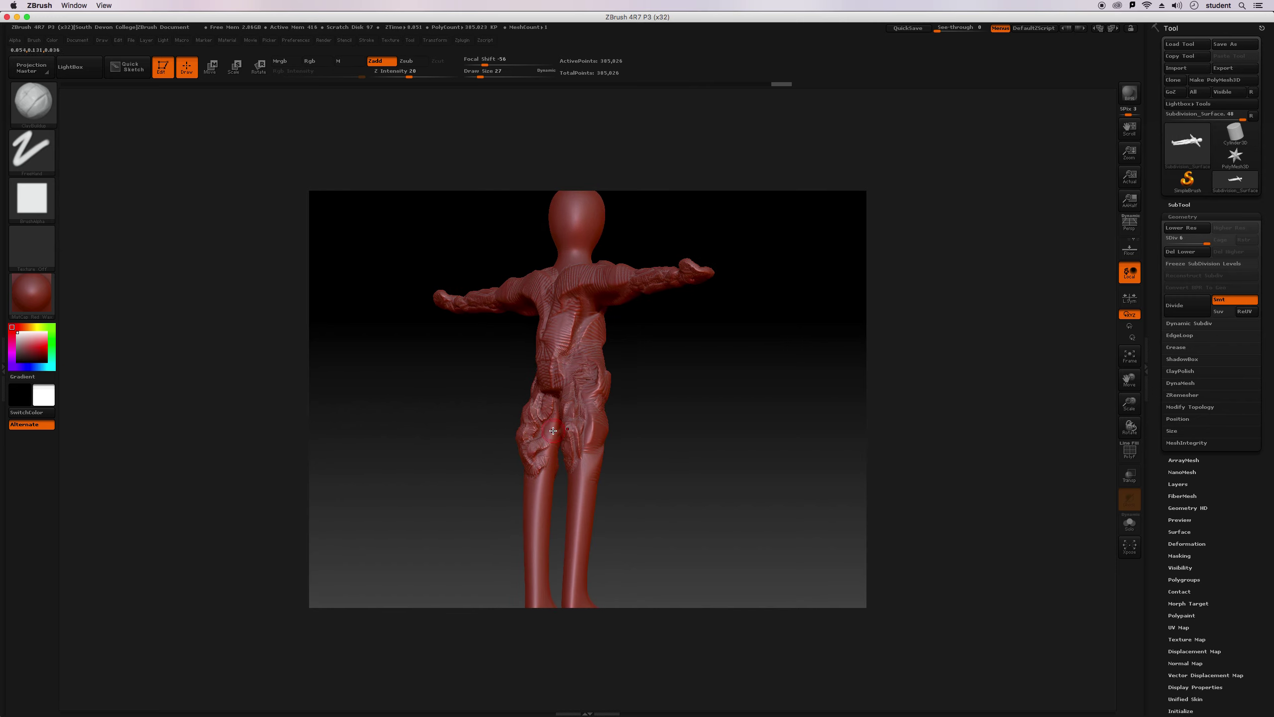
pyautogui.moveTo(675, 499)
pyautogui.mouseDown()
pyautogui.moveTo(569, 466)
pyautogui.moveTo(562, 497)
pyautogui.moveTo(575, 488)
pyautogui.mouseUp()
pyautogui.moveTo(592, 533)
pyautogui.mouseDown()
pyautogui.moveTo(592, 516)
pyautogui.moveTo(647, 521)
pyautogui.moveTo(637, 493)
pyautogui.moveTo(549, 454)
pyautogui.mouseUp()
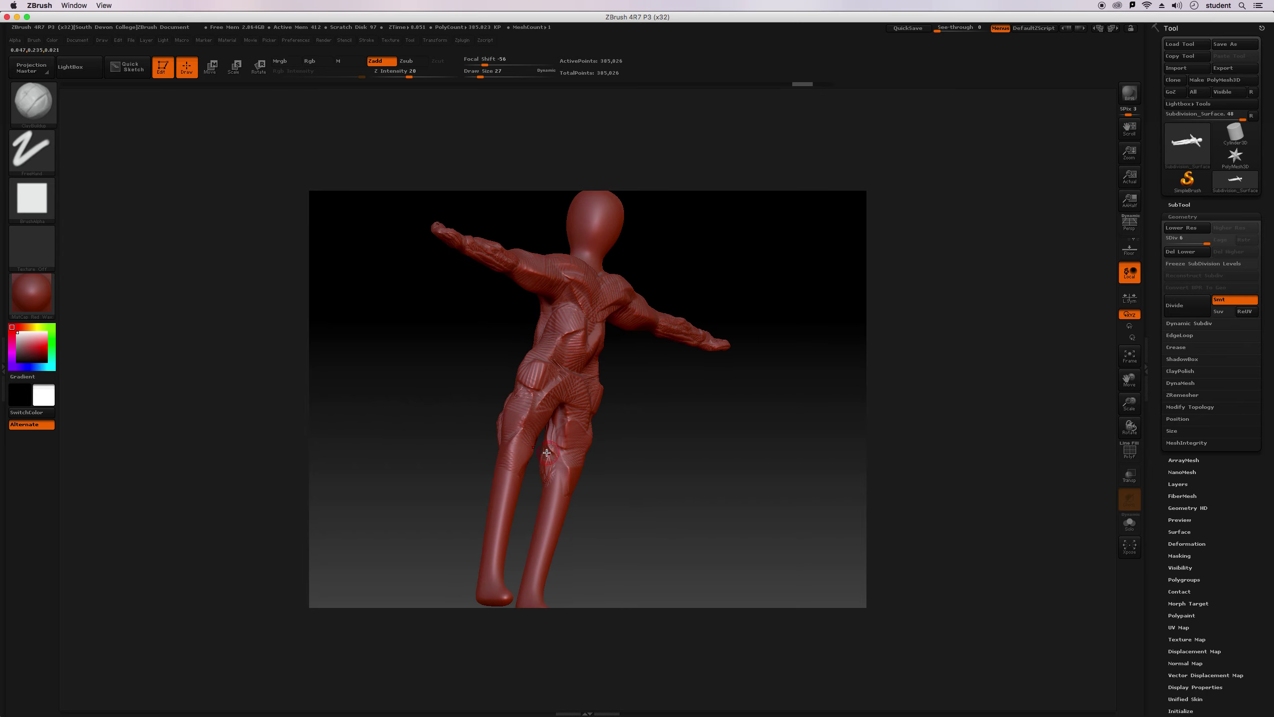
# Sculpt long calf and shin muscle ridges on the lower legs from the knees to the ankles.
pyautogui.moveTo(498, 495); pyautogui.dragTo(497, 520)
pyautogui.moveTo(506, 473)
pyautogui.mouseDown()
pyautogui.moveTo(491, 530)
pyautogui.moveTo(509, 504)
pyautogui.moveTo(722, 540)
pyautogui.moveTo(708, 544)
pyautogui.mouseUp()
pyautogui.moveTo(494, 473)
pyautogui.mouseDown()
pyautogui.moveTo(496, 547)
pyautogui.moveTo(481, 486)
pyautogui.moveTo(486, 562)
pyautogui.moveTo(502, 541)
pyautogui.mouseUp()
pyautogui.moveTo(575, 500); pyautogui.dragTo(545, 516)
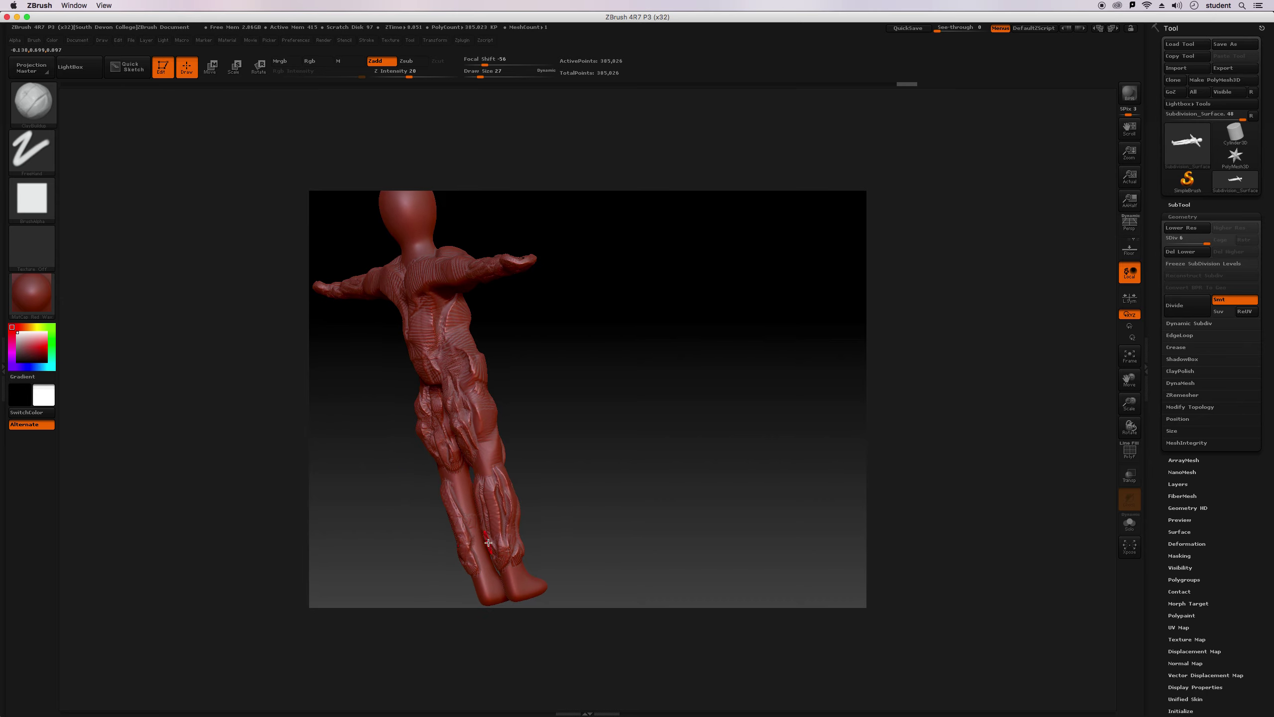
# Enlarge the brush's draw size and temporarily switch to the masking and smoothing brush modes.
pyautogui.moveTo(711, 374); pyautogui.dragTo(564, 128)
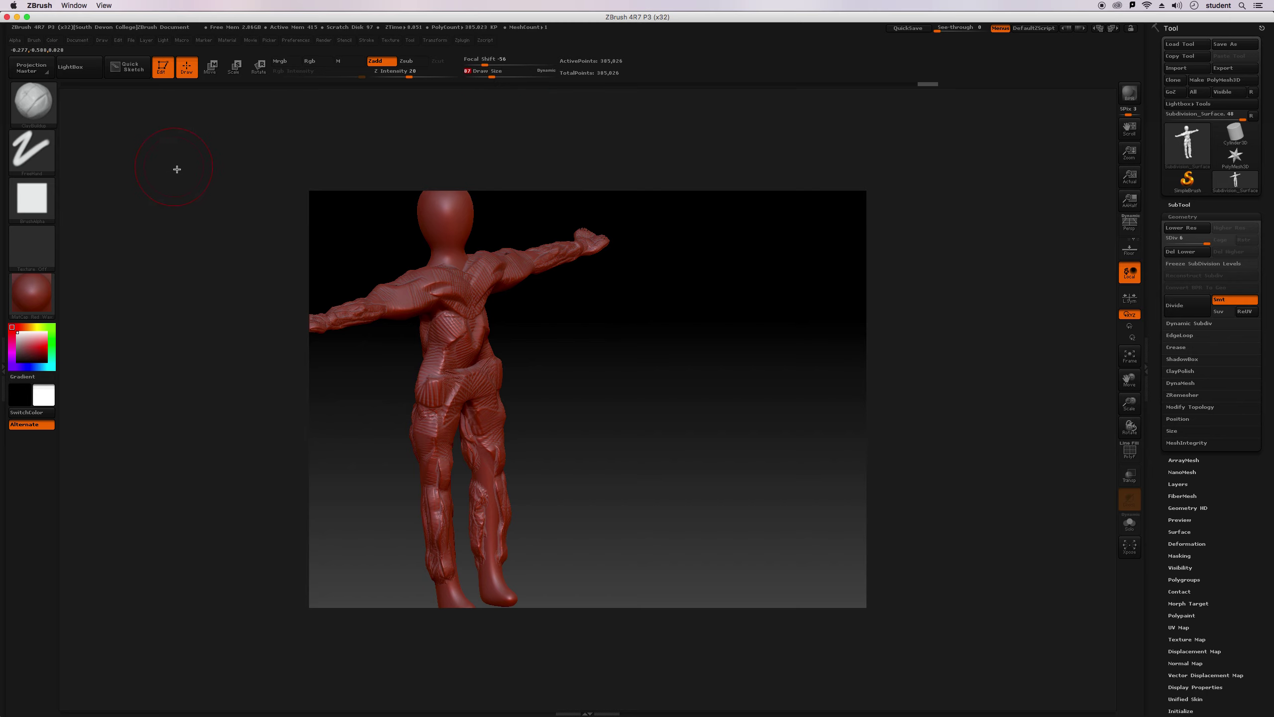
pyautogui.press('ctrl')
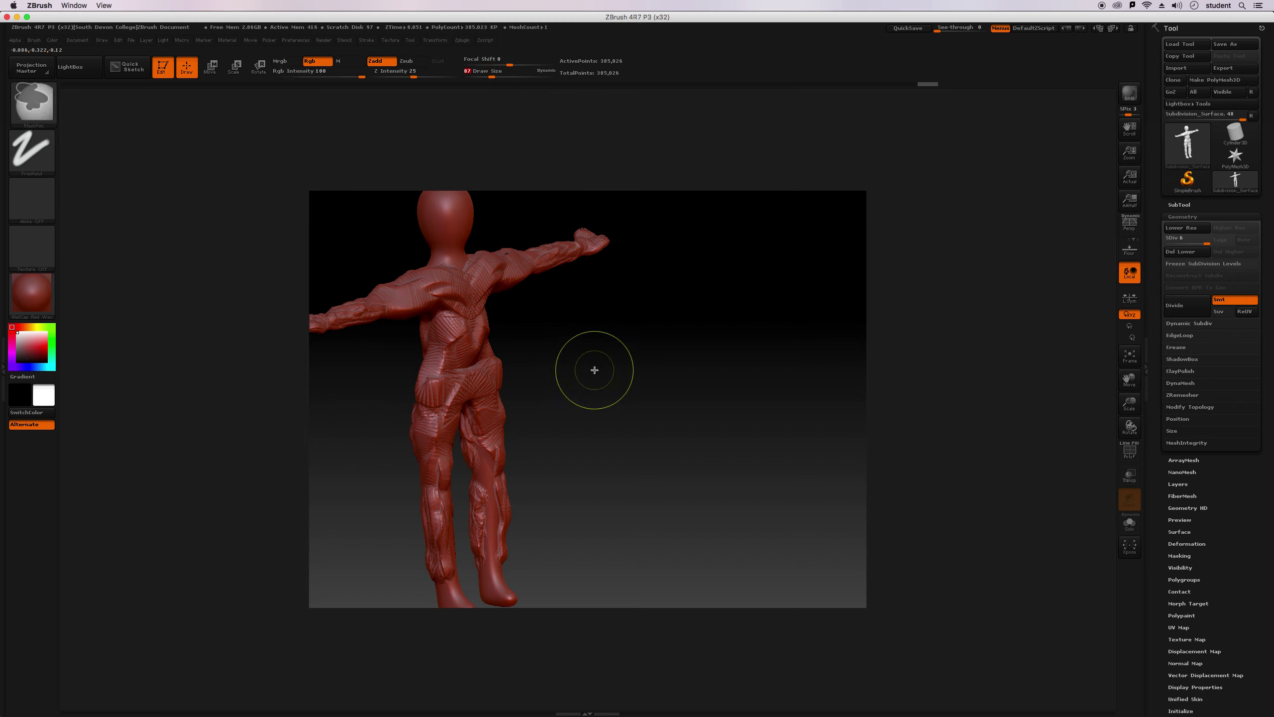
pyautogui.press('ctrl')
pyautogui.press('ctrl')
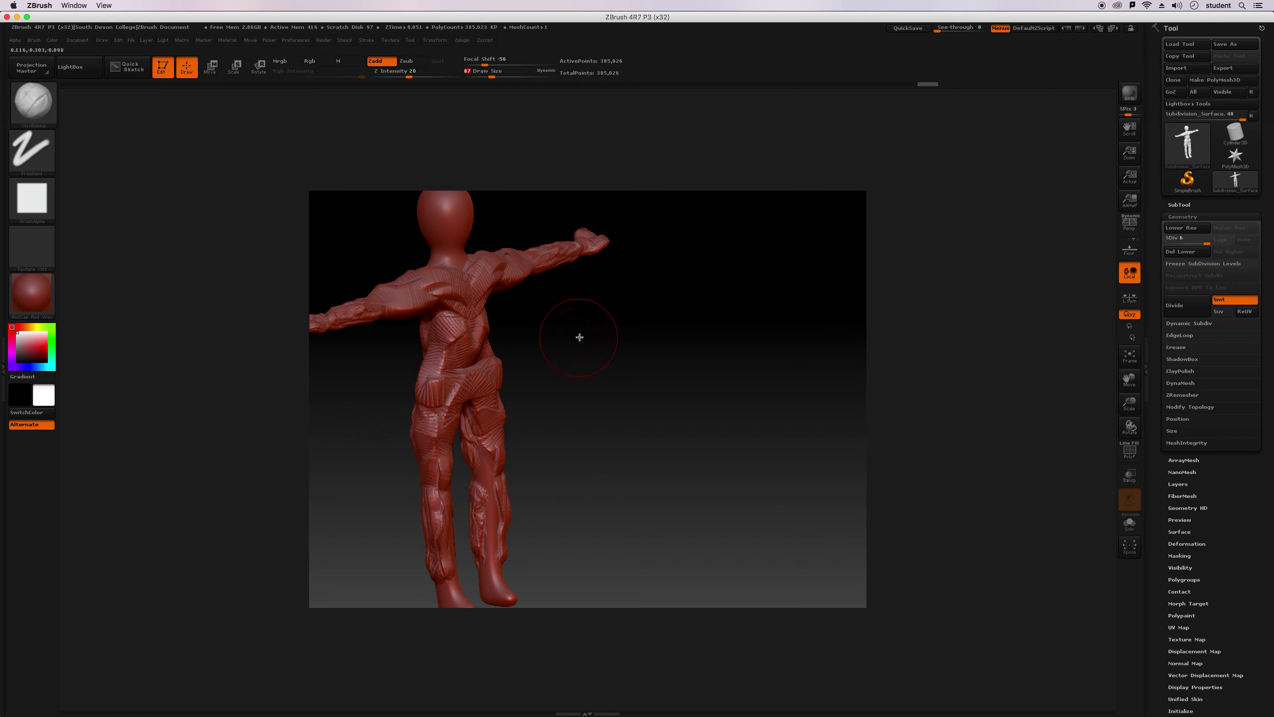
pyautogui.press('ctrl')
pyautogui.press('shift')
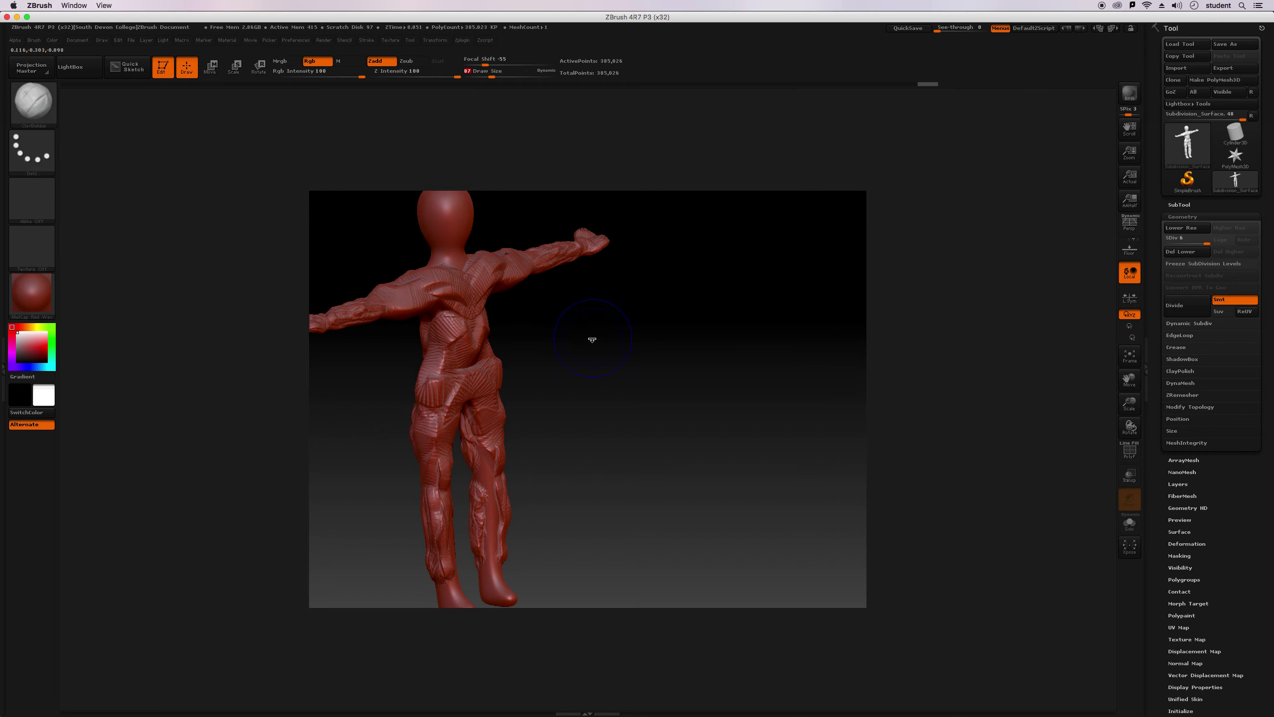
# Smooth the striped brush marks across the back, buttocks and backs of the legs.
pyautogui.click(1127, 360)
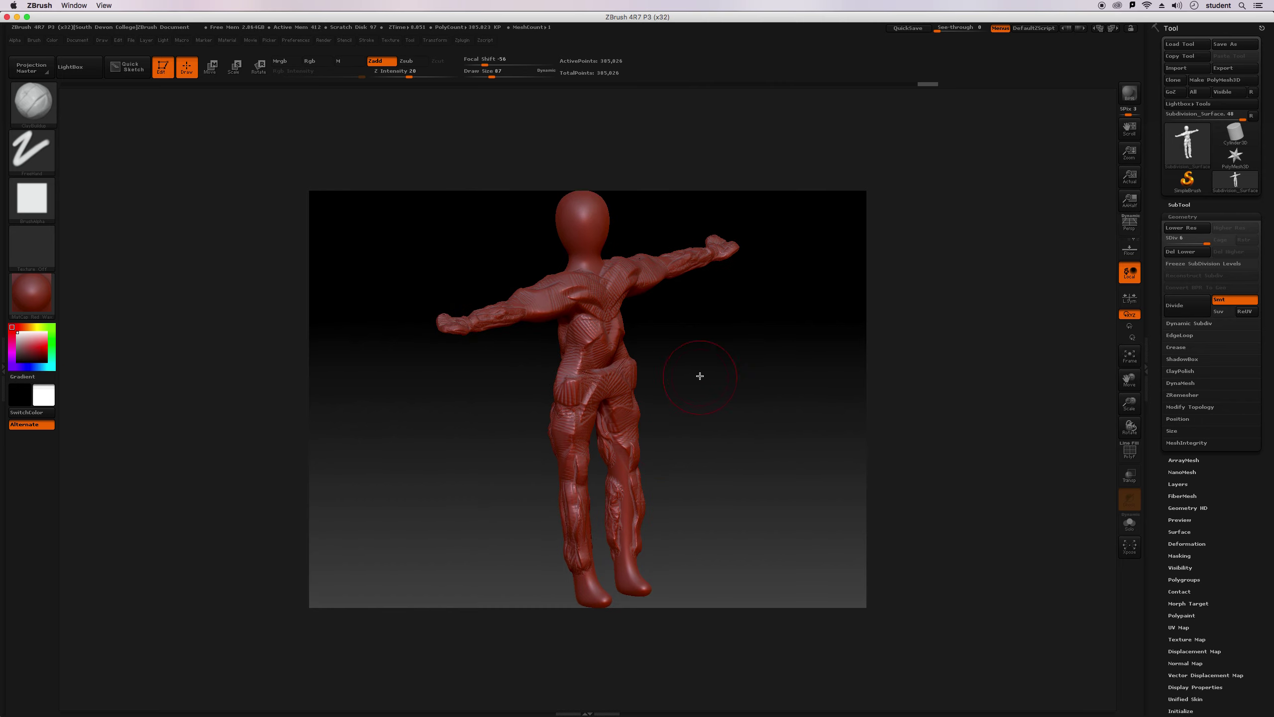
pyautogui.moveTo(1134, 383); pyautogui.dragTo(1128, 377)
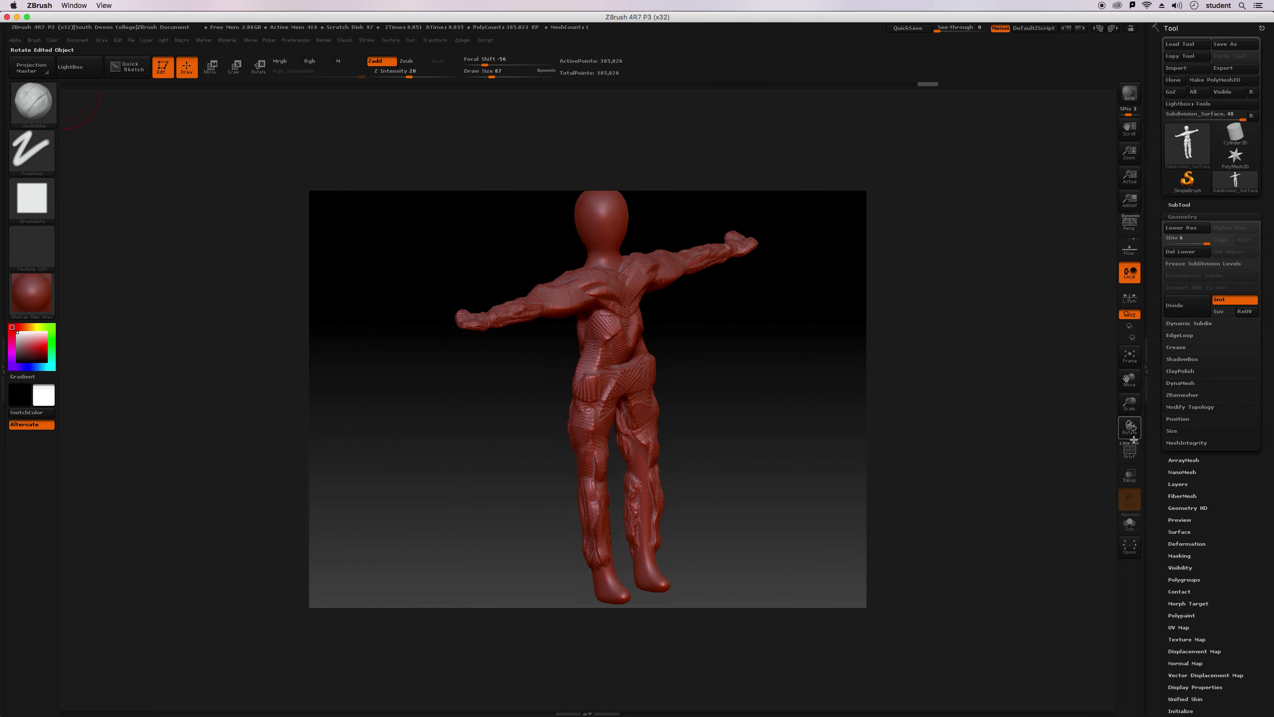
pyautogui.moveTo(1130, 427); pyautogui.dragTo(1154, 397)
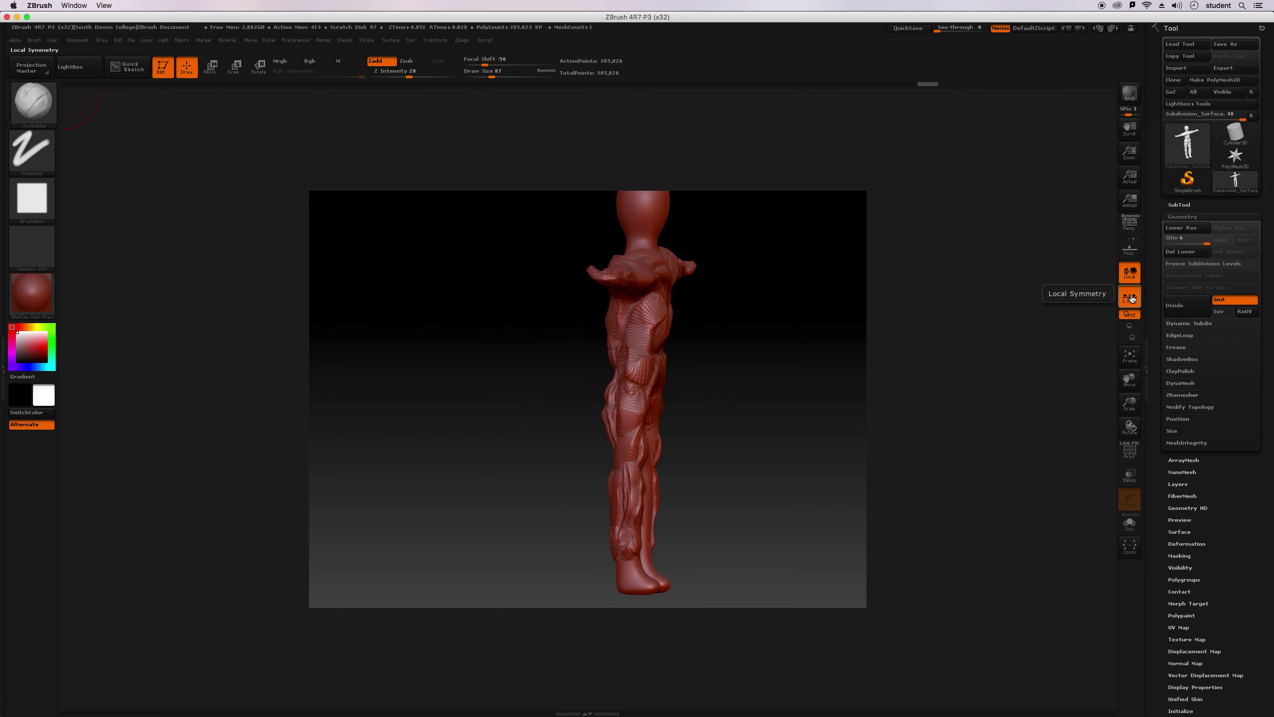
pyautogui.click(1131, 362)
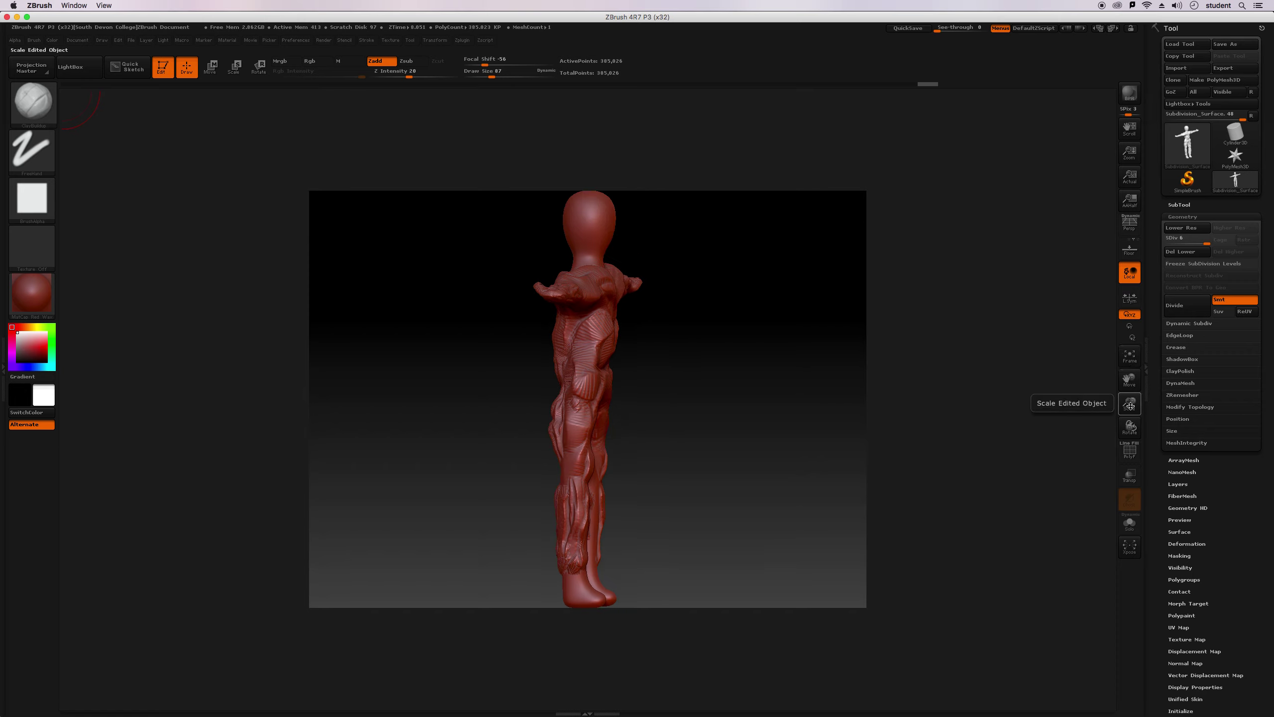
pyautogui.moveTo(1130, 427); pyautogui.dragTo(732, 353)
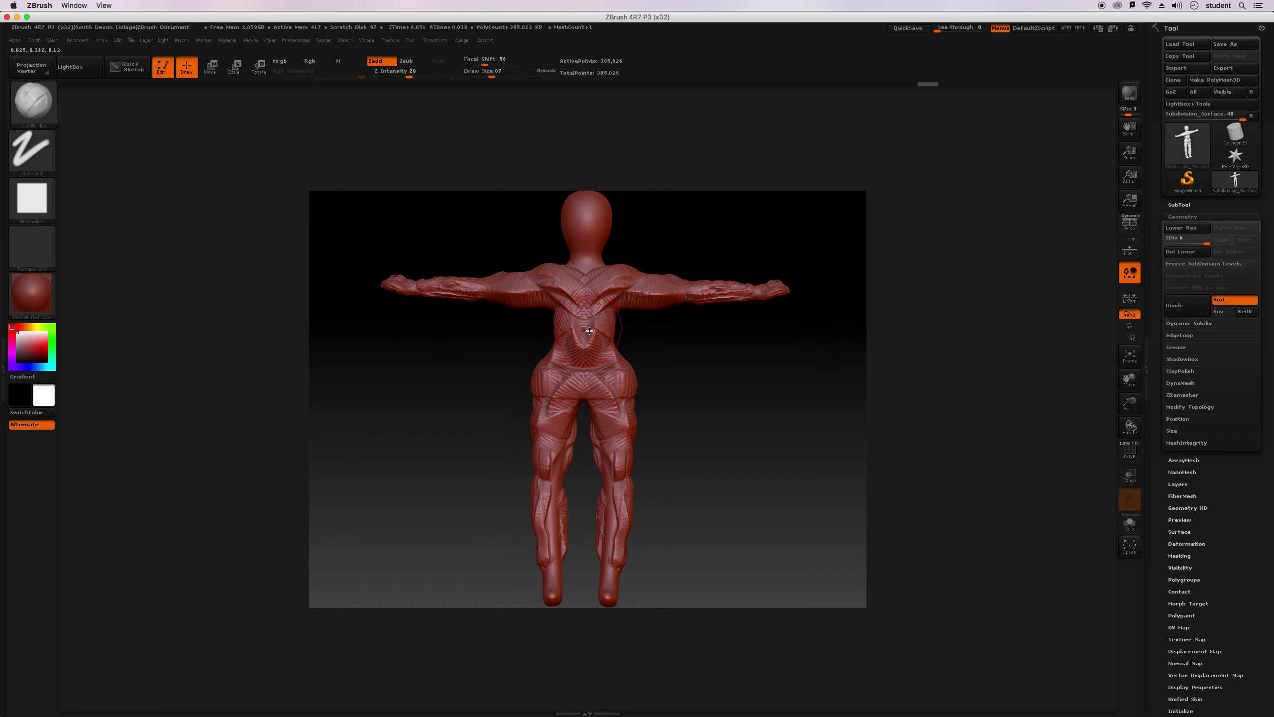
pyautogui.moveTo(586, 297)
pyautogui.keyDown('shift'); pyautogui.mouseDown()
pyautogui.moveTo(576, 315)
pyautogui.moveTo(586, 324)
pyautogui.mouseUp(); pyautogui.keyUp('shift')
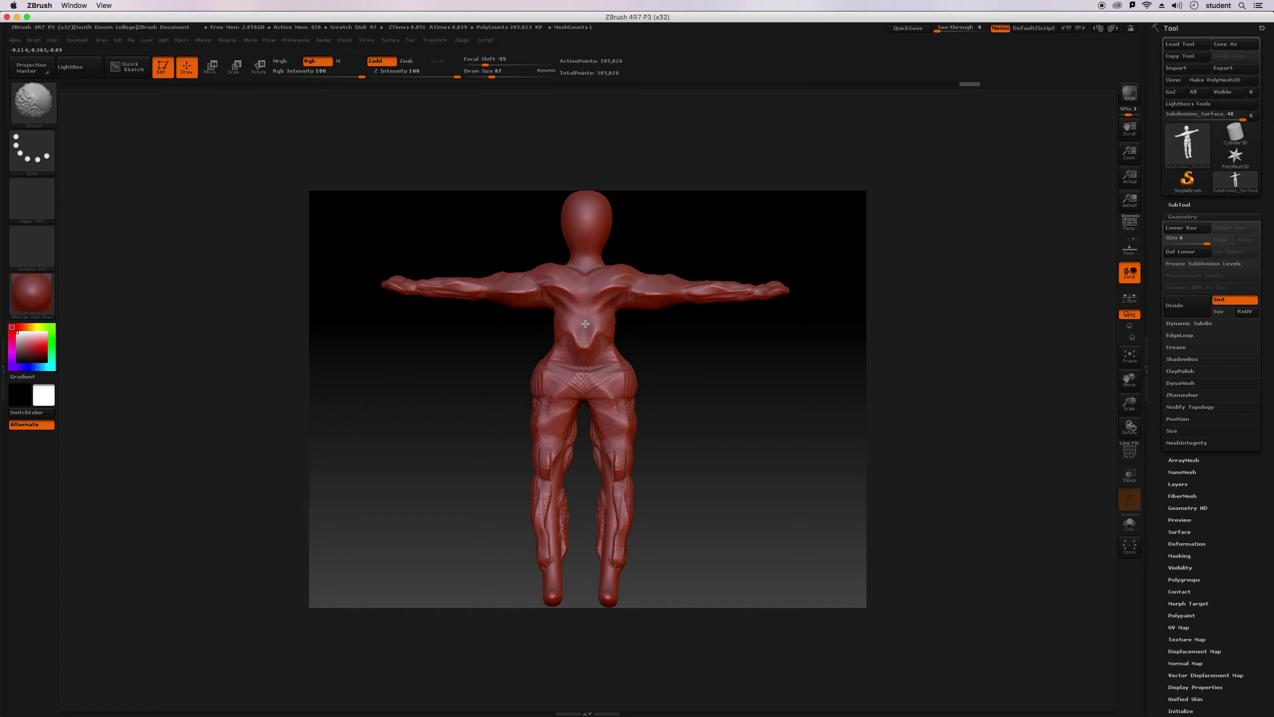
pyautogui.keyDown('shift'); pyautogui.moveTo(543, 365); pyautogui.dragTo(553, 477); pyautogui.keyUp('shift')
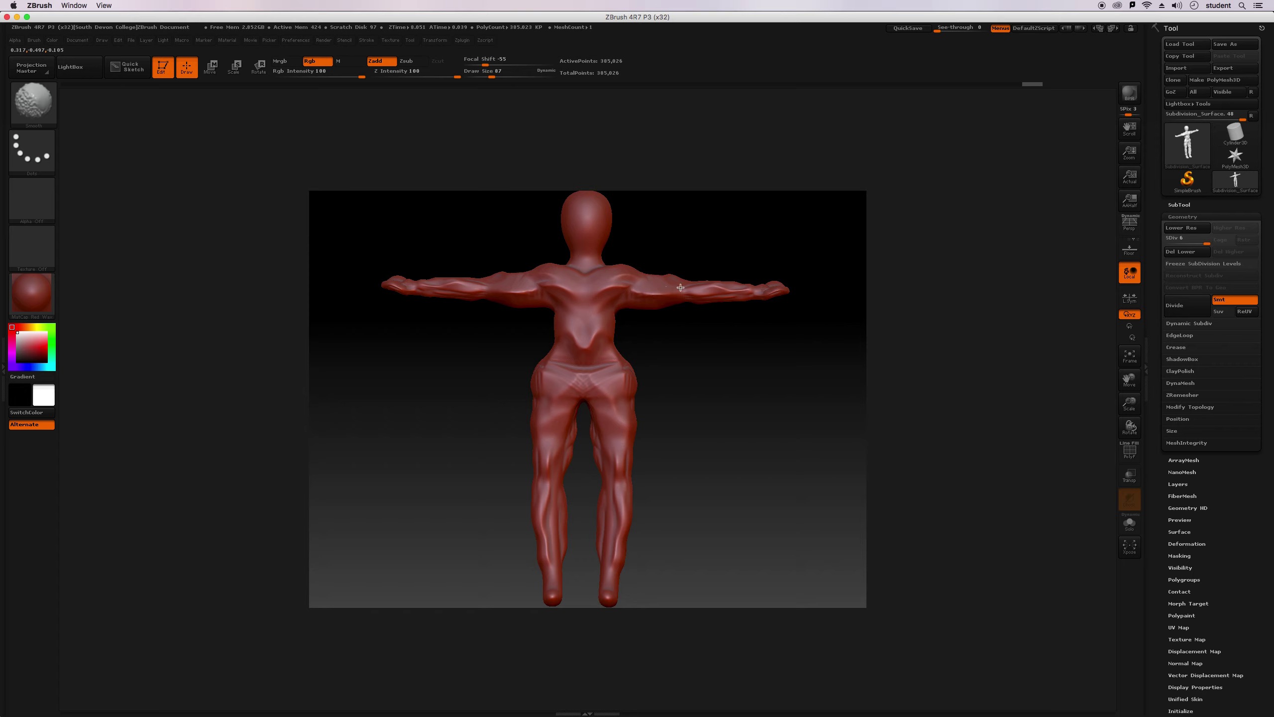
# Smooth the sculpted strokes on the chest, abdomen and front of the thighs.
pyautogui.press('shift')
pyautogui.moveTo(773, 406); pyautogui.dragTo(681, 406)
pyautogui.press('shift')
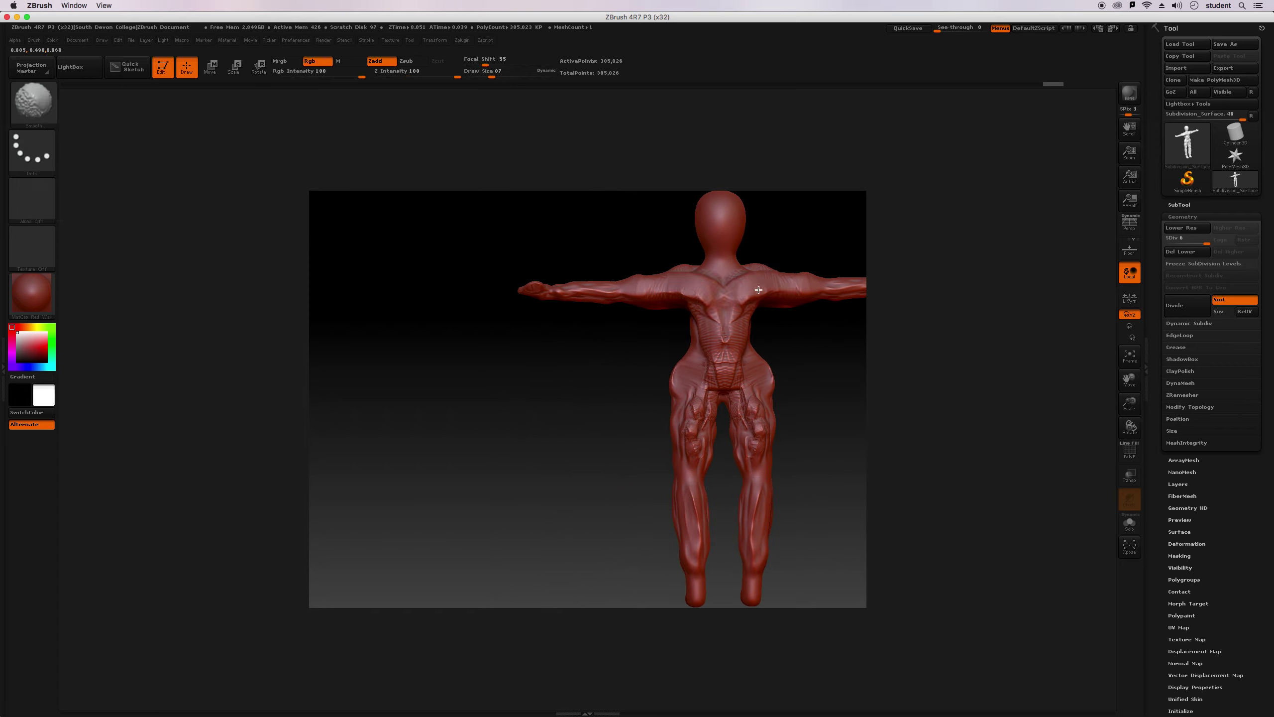
pyautogui.keyDown('shift'); pyautogui.moveTo(724, 282); pyautogui.dragTo(725, 387); pyautogui.keyUp('shift')
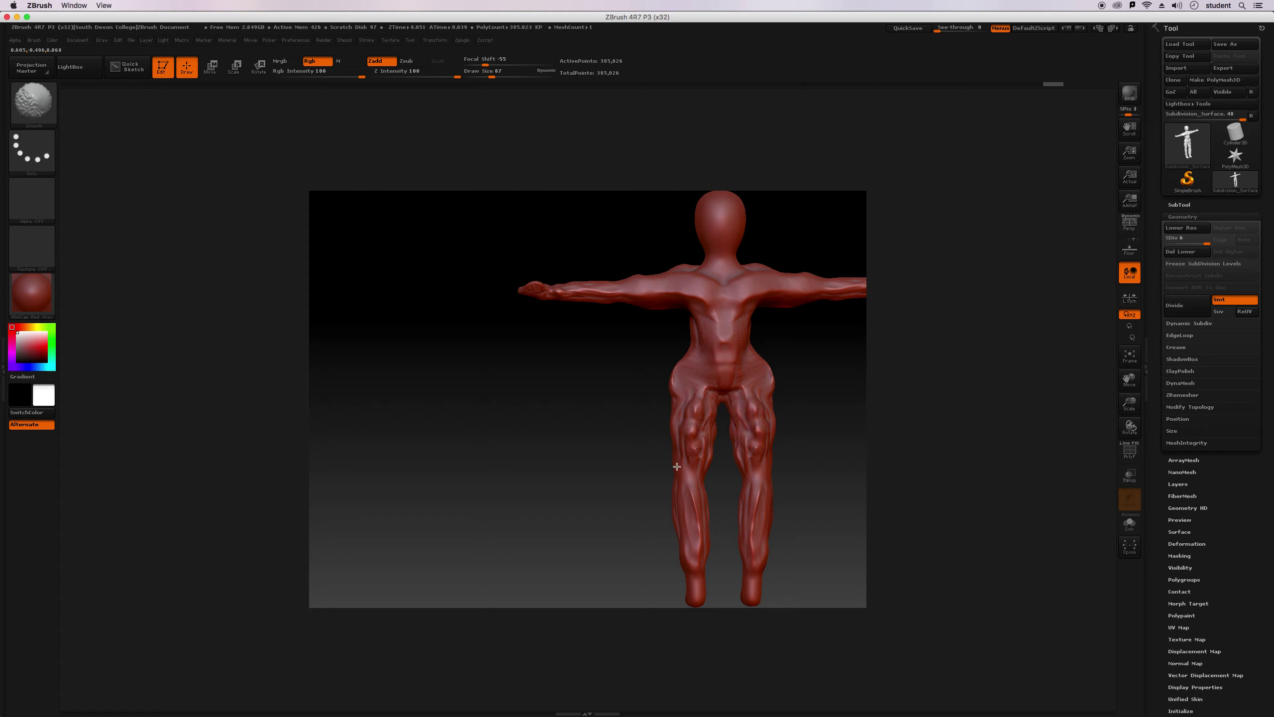
pyautogui.keyDown('shift'); pyautogui.moveTo(761, 458); pyautogui.dragTo(765, 412); pyautogui.keyUp('shift')
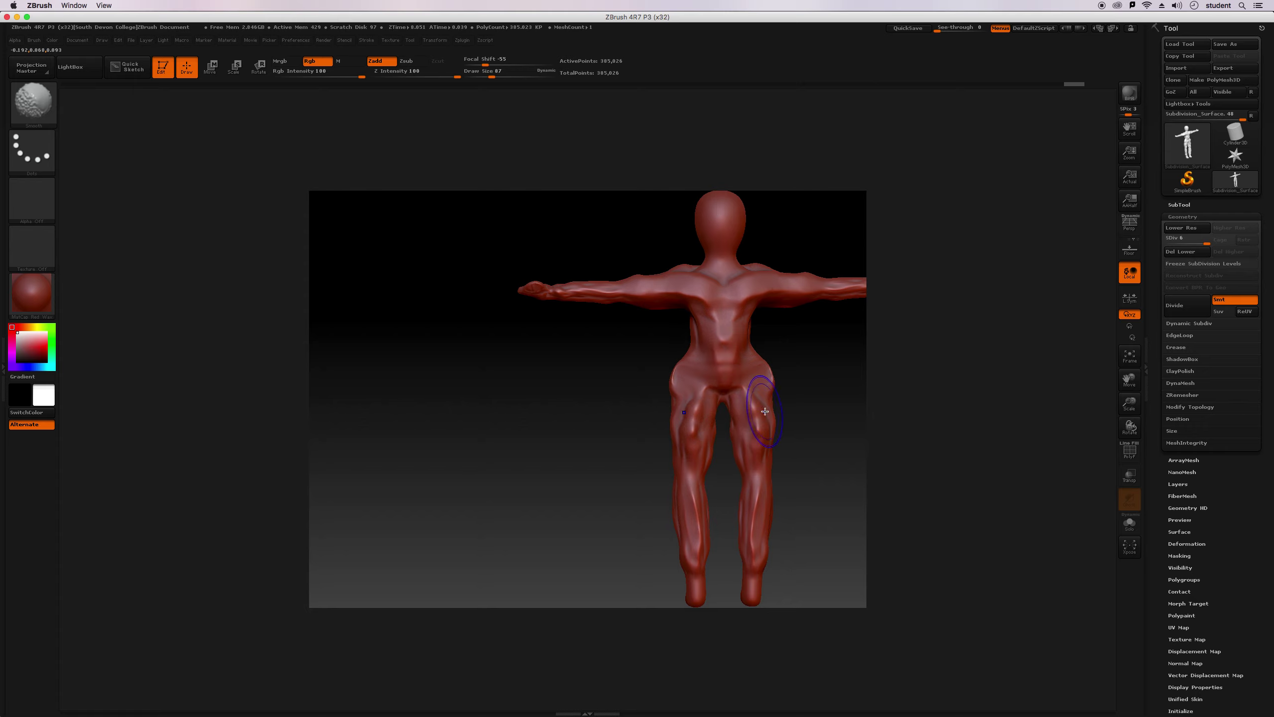
# Smooth the remaining rough strokes along the sides of the torso and the hips.
pyautogui.moveTo(808, 453)
pyautogui.mouseDown()
pyautogui.moveTo(839, 455)
pyautogui.moveTo(819, 431)
pyautogui.moveTo(836, 447)
pyautogui.moveTo(813, 444)
pyautogui.mouseUp()
pyautogui.press('shift')
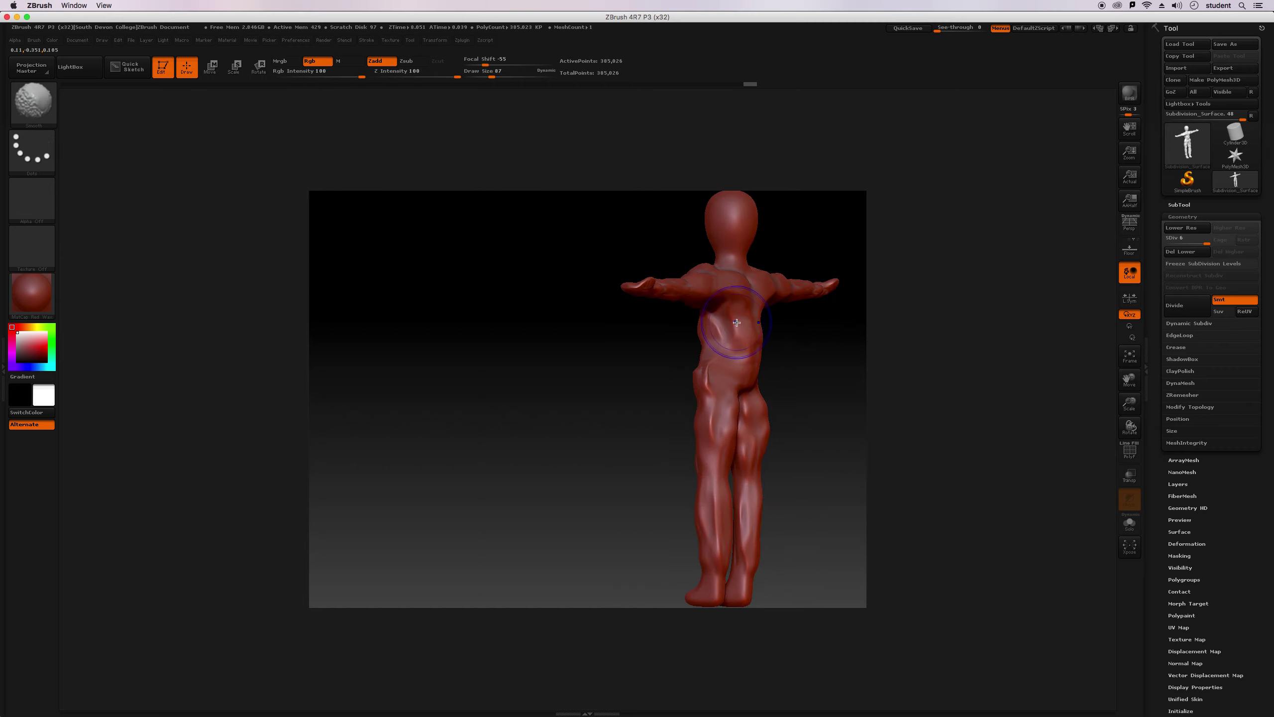
pyautogui.keyDown('shift'); pyautogui.moveTo(709, 382); pyautogui.dragTo(702, 374); pyautogui.keyUp('shift')
pyautogui.moveTo(693, 302)
pyautogui.keyDown('shift'); pyautogui.mouseDown()
pyautogui.moveTo(652, 292)
pyautogui.moveTo(660, 348)
pyautogui.moveTo(717, 372)
pyautogui.moveTo(671, 395)
pyautogui.moveTo(704, 380)
pyautogui.mouseUp(); pyautogui.keyUp('shift')
pyautogui.moveTo(782, 354); pyautogui.dragTo(758, 358)
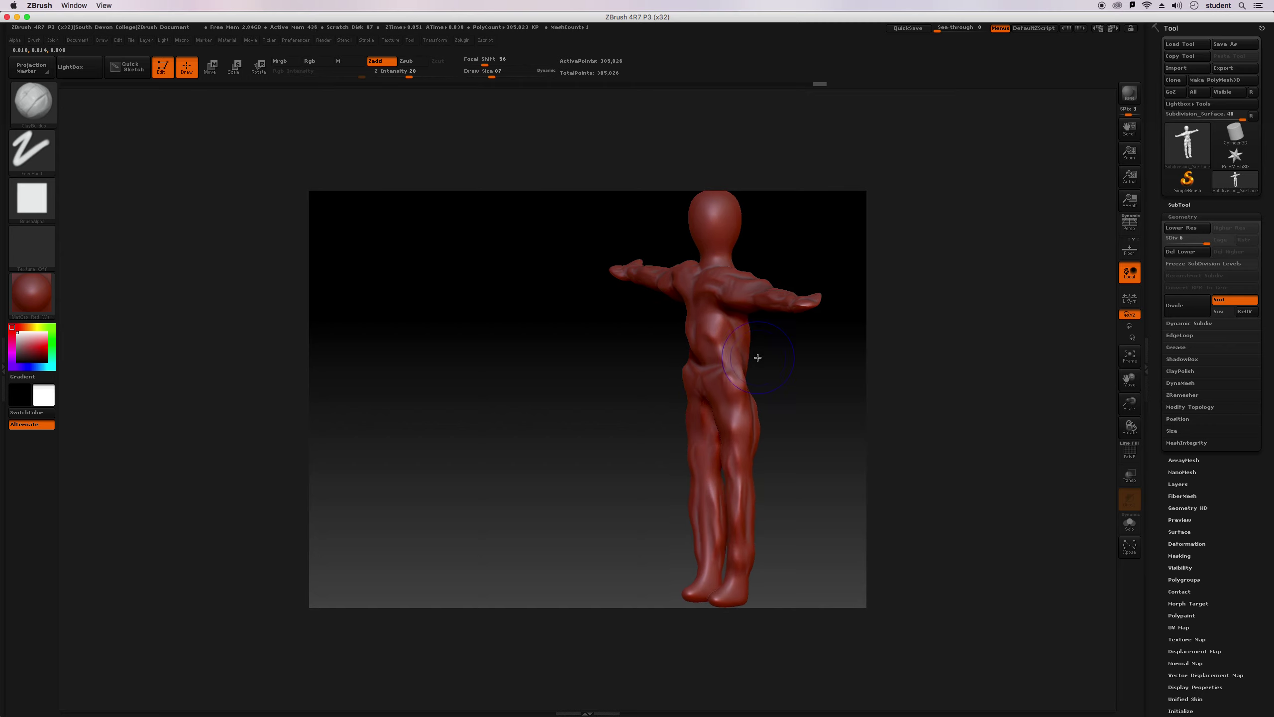
pyautogui.press('shift')
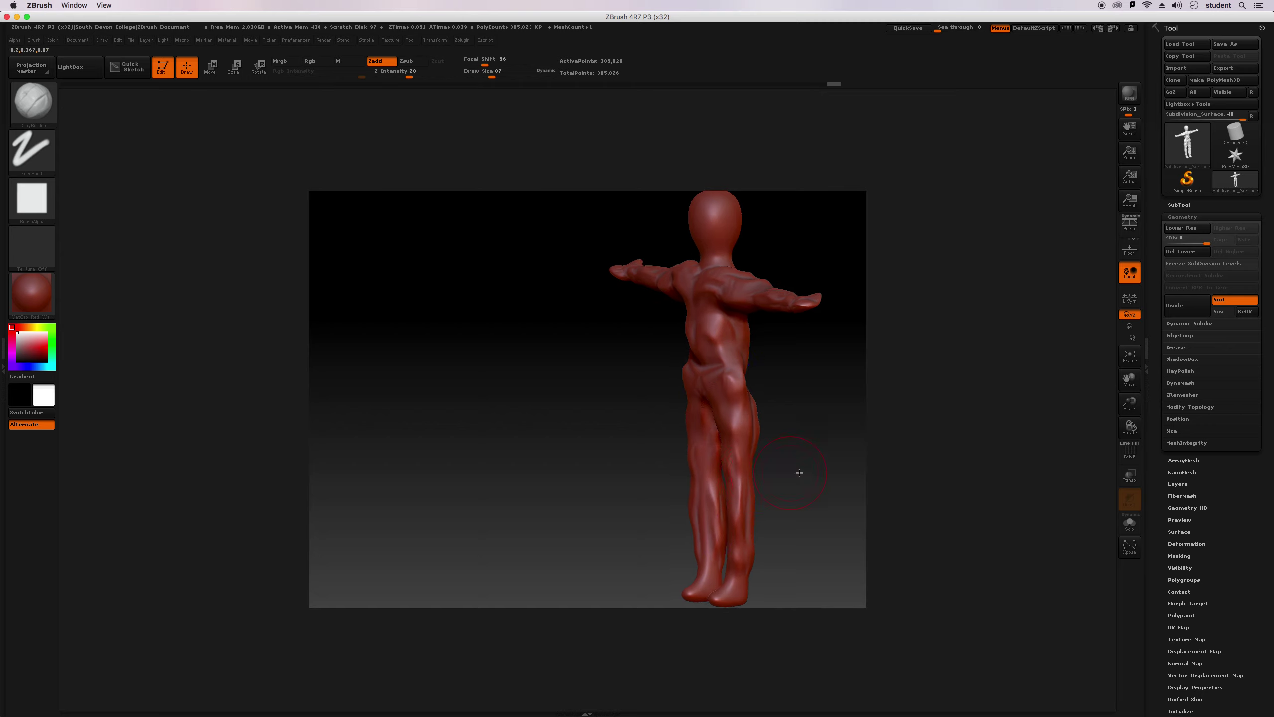
pyautogui.keyDown('shift'); pyautogui.moveTo(805, 455); pyautogui.dragTo(830, 446); pyautogui.keyUp('shift')
# Switch to Cinema 4D and examine the original low-poly figure in the perspective view.
pyautogui.moveTo(536, 715)
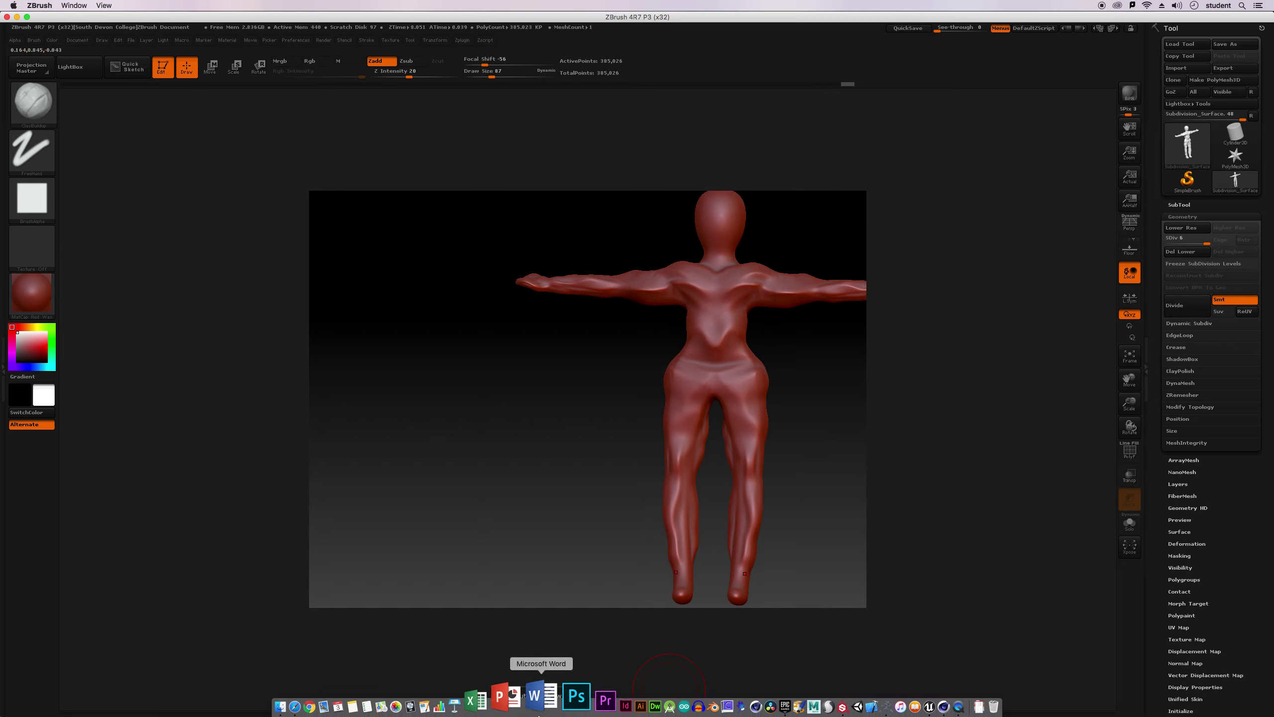
pyautogui.click(905, 700)
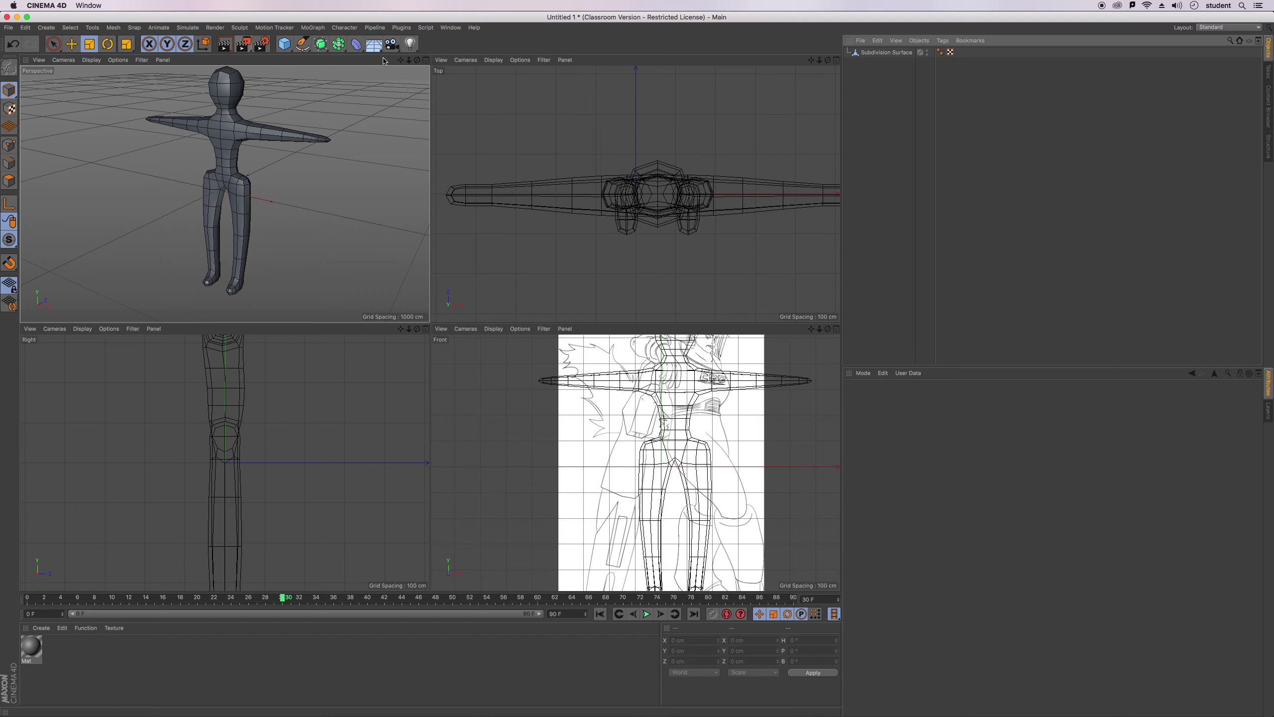
pyautogui.moveTo(401, 63)
pyautogui.mouseDown()
pyautogui.moveTo(445, 49)
pyautogui.moveTo(399, 65)
pyautogui.mouseUp()
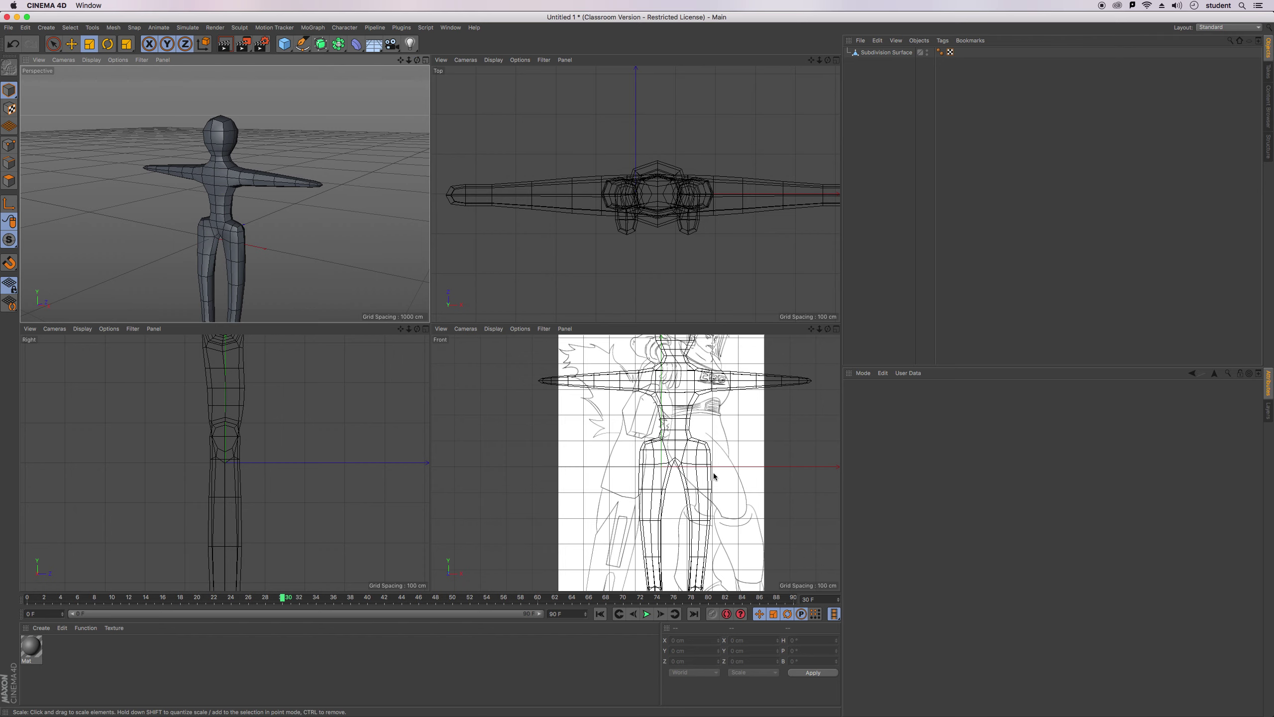
pyautogui.moveTo(400, 61)
pyautogui.mouseDown()
pyautogui.moveTo(328, 13)
pyautogui.moveTo(374, 61)
pyautogui.moveTo(435, 62)
pyautogui.moveTo(418, 61)
pyautogui.mouseUp()
# Switch back to ZBrush, build up the shoulders and upper arms from behind, and smooth the added strokes.
pyautogui.moveTo(498, 716)
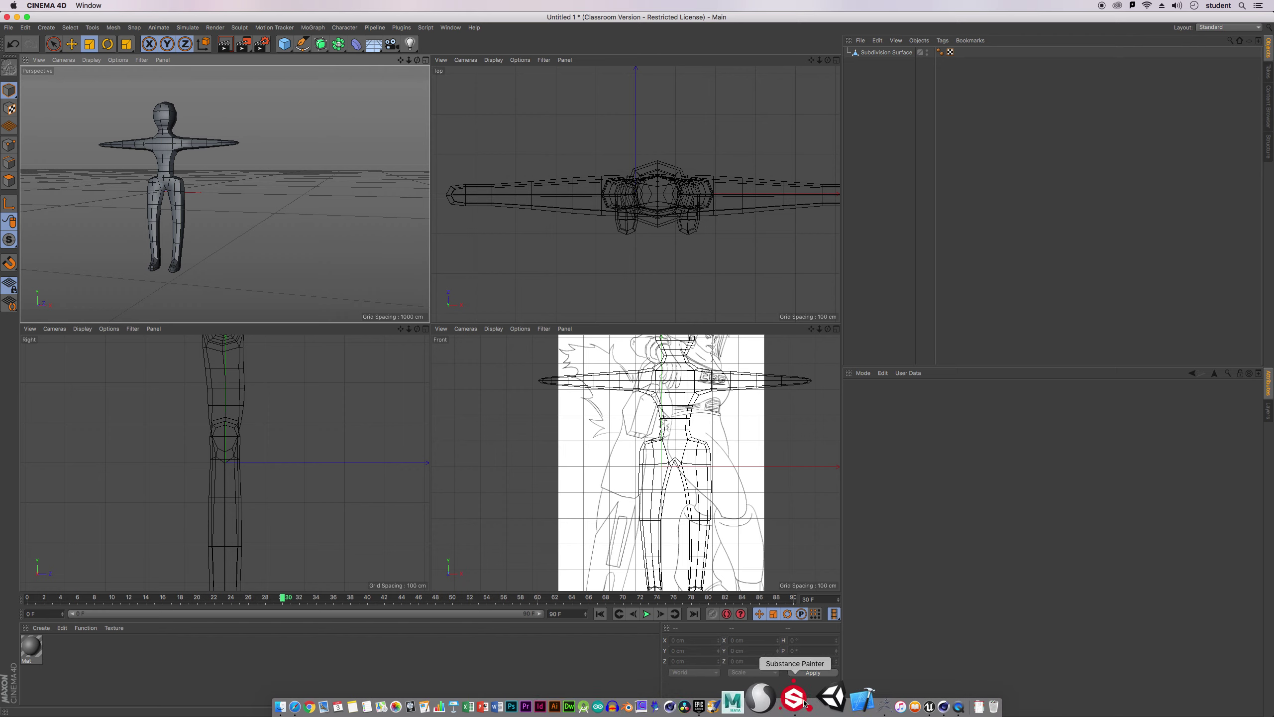
pyautogui.click(839, 708)
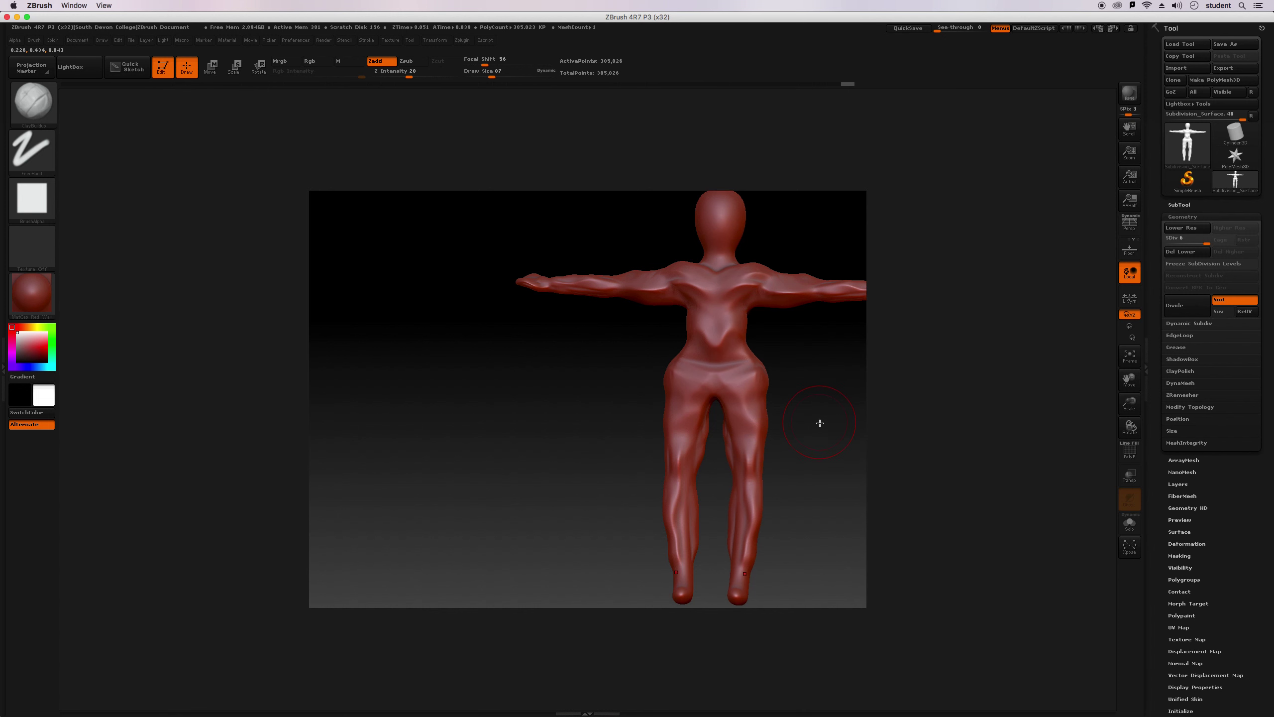
pyautogui.moveTo(815, 365)
pyautogui.keyDown('alt'); pyautogui.mouseDown()
pyautogui.moveTo(683, 367)
pyautogui.moveTo(702, 367)
pyautogui.moveTo(682, 384)
pyautogui.moveTo(707, 354)
pyautogui.mouseUp(); pyautogui.keyUp('alt')
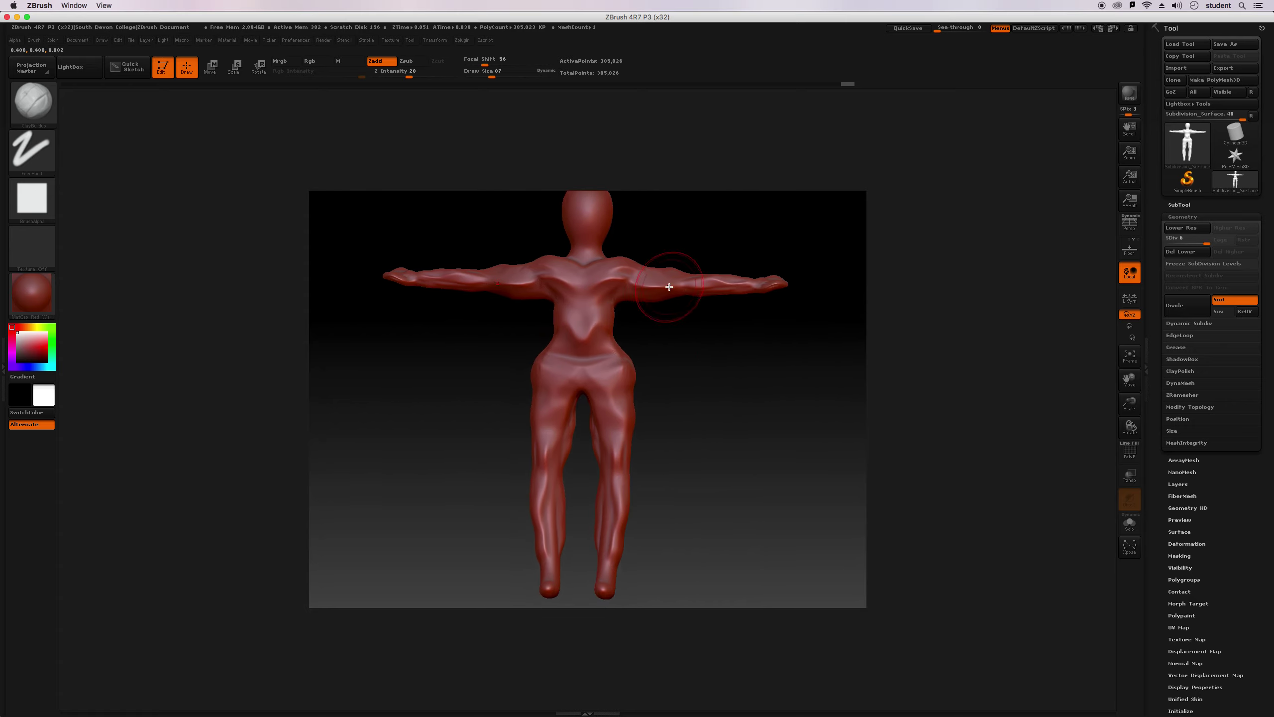
pyautogui.moveTo(668, 286); pyautogui.dragTo(612, 272)
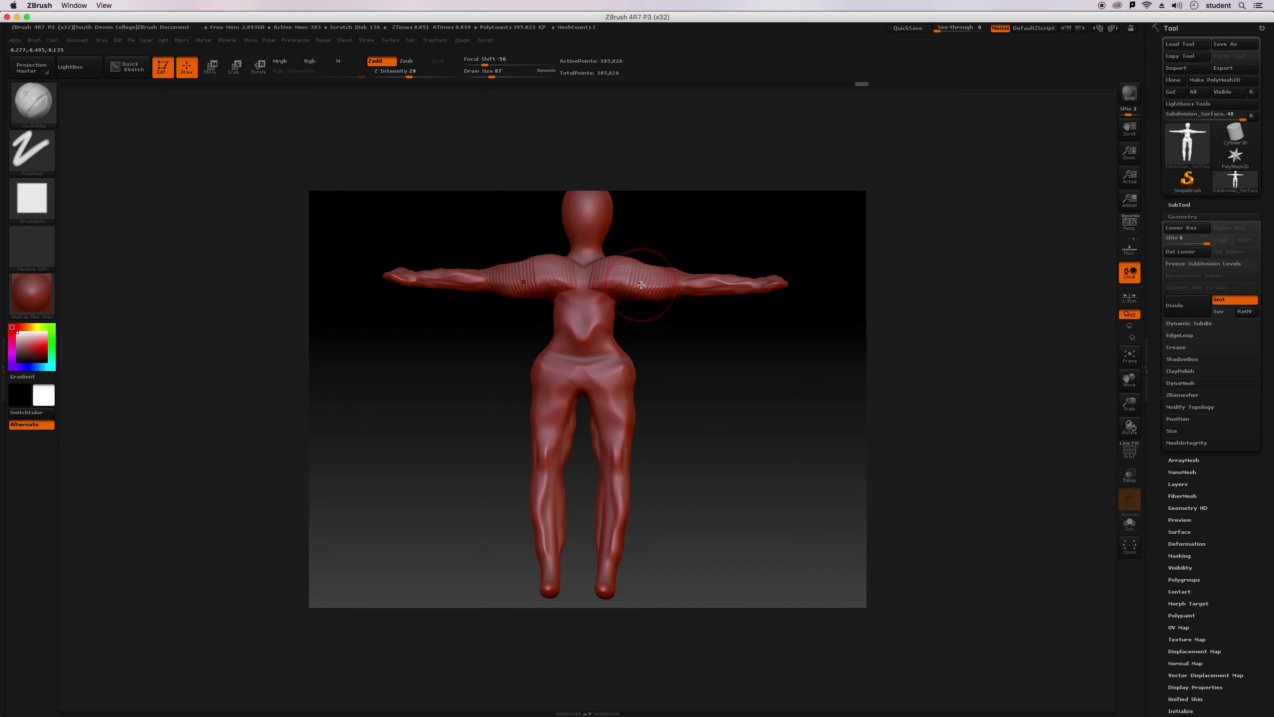
pyautogui.press('shift')
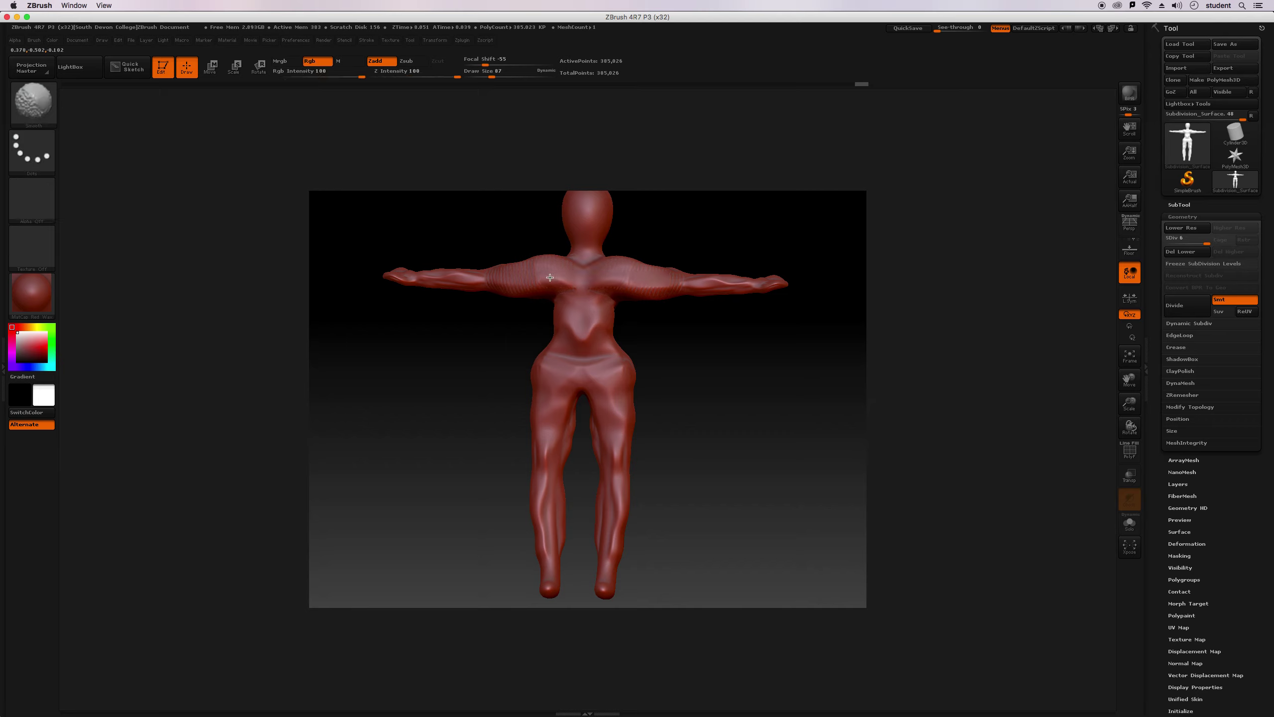
pyautogui.moveTo(731, 367)
pyautogui.mouseDown()
pyautogui.moveTo(675, 378)
pyautogui.moveTo(688, 397)
pyautogui.moveTo(737, 388)
pyautogui.moveTo(720, 399)
pyautogui.moveTo(723, 366)
pyautogui.mouseUp()
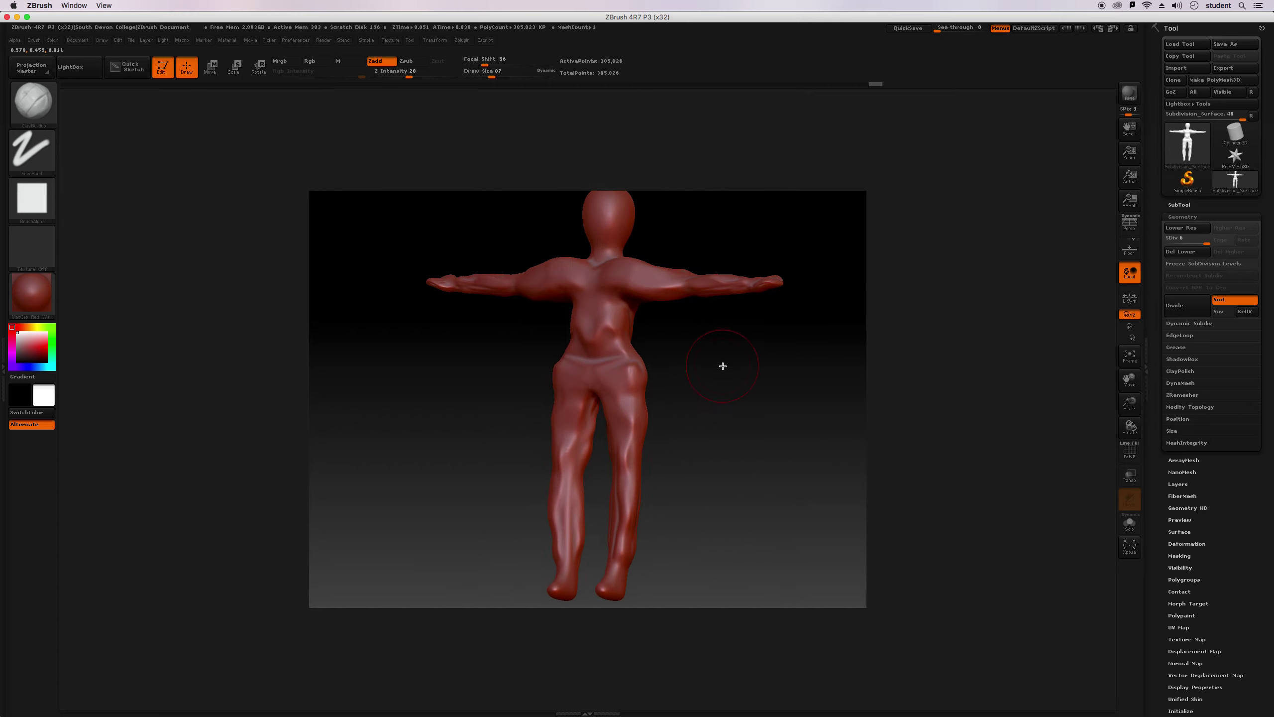
# Close ZBrush without saving the project, return to Cinema 4D and enlarge the perspective view to fill the viewport area.
pyautogui.click(6, 17)
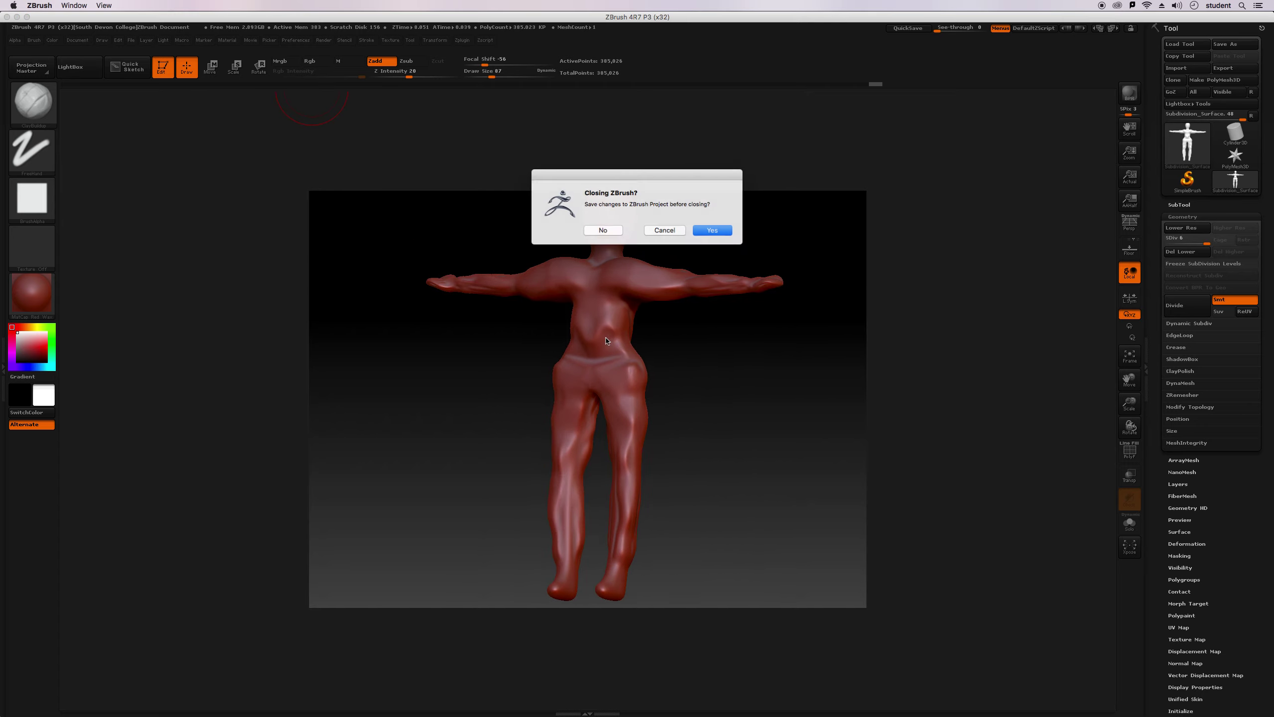
pyautogui.click(617, 231)
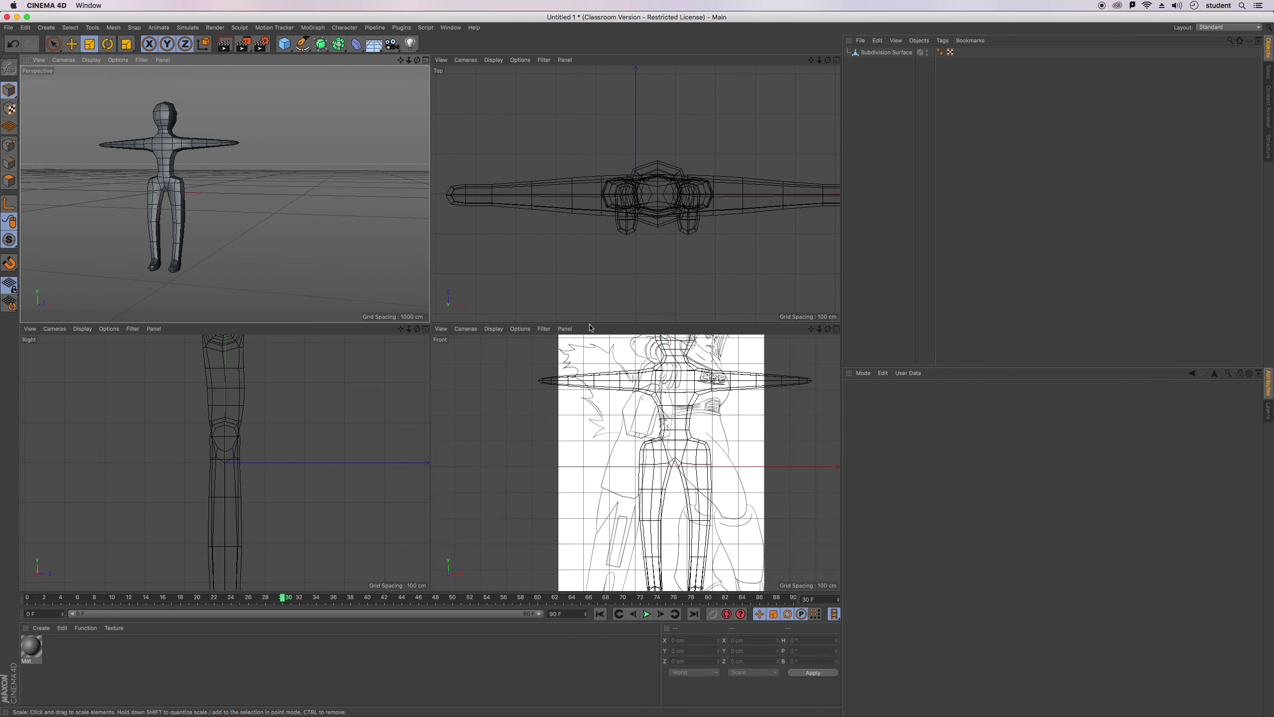
pyautogui.scroll(-3, 711, 430)
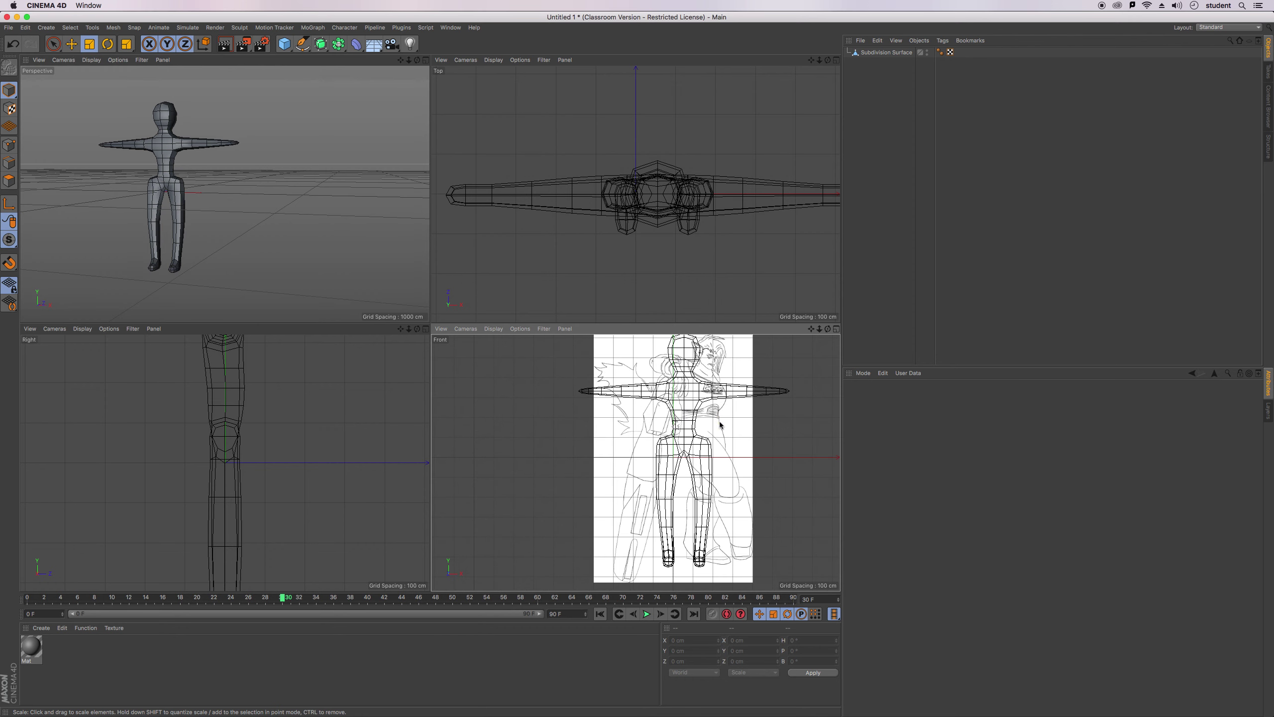
pyautogui.click(427, 61)
pyautogui.moveTo(811, 60); pyautogui.dragTo(839, 76)
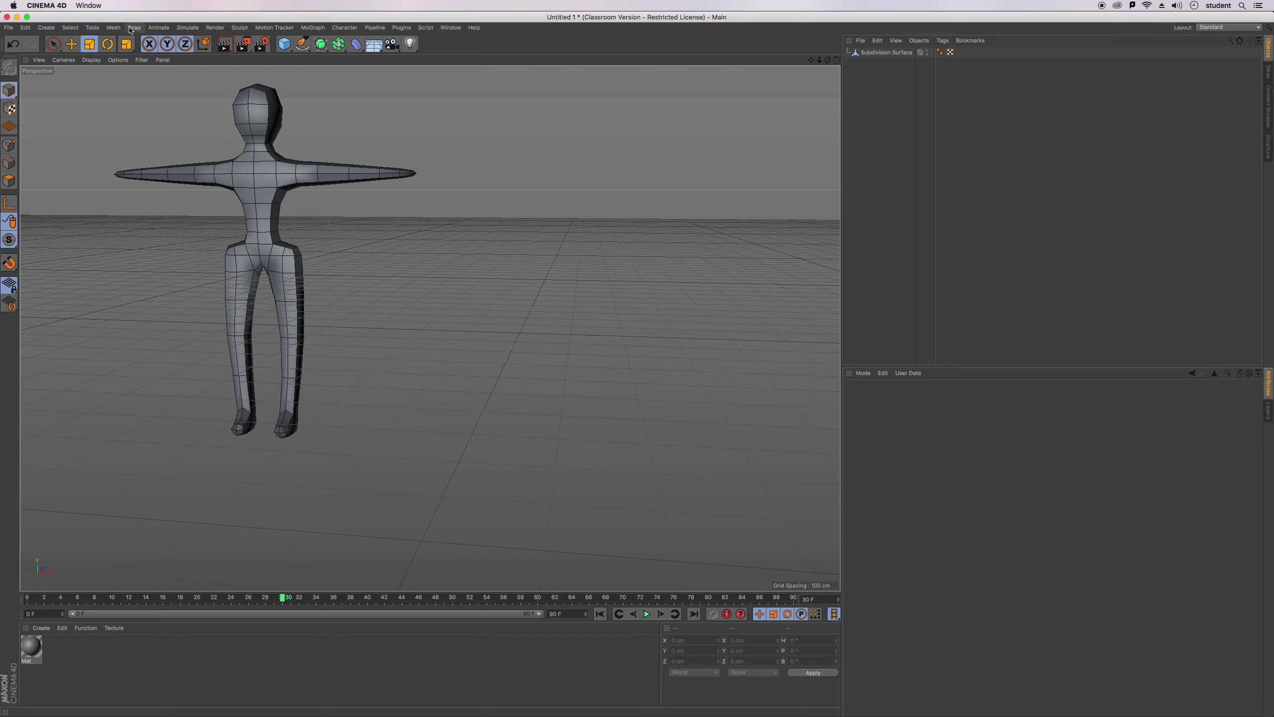
# Add a cylinder and move it beside the figure's feet, to about X 433 cm and Y -441 cm.
pyautogui.click(285, 45)
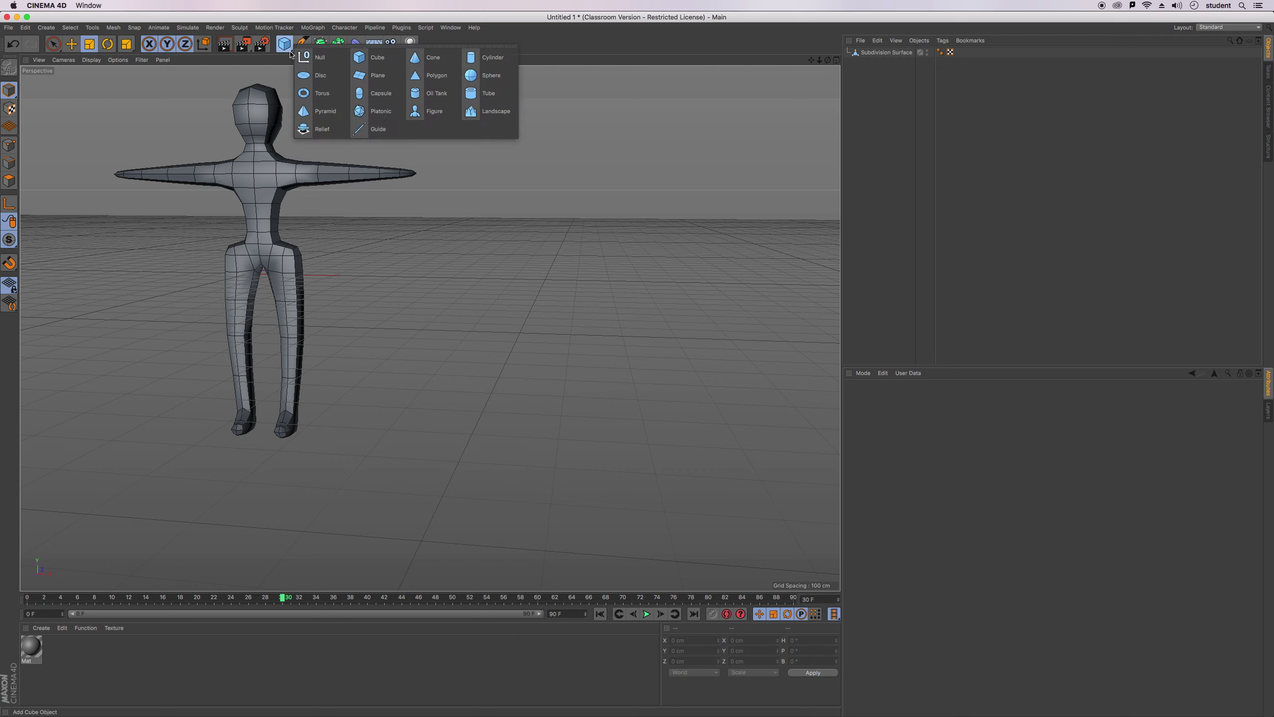
pyautogui.click(484, 62)
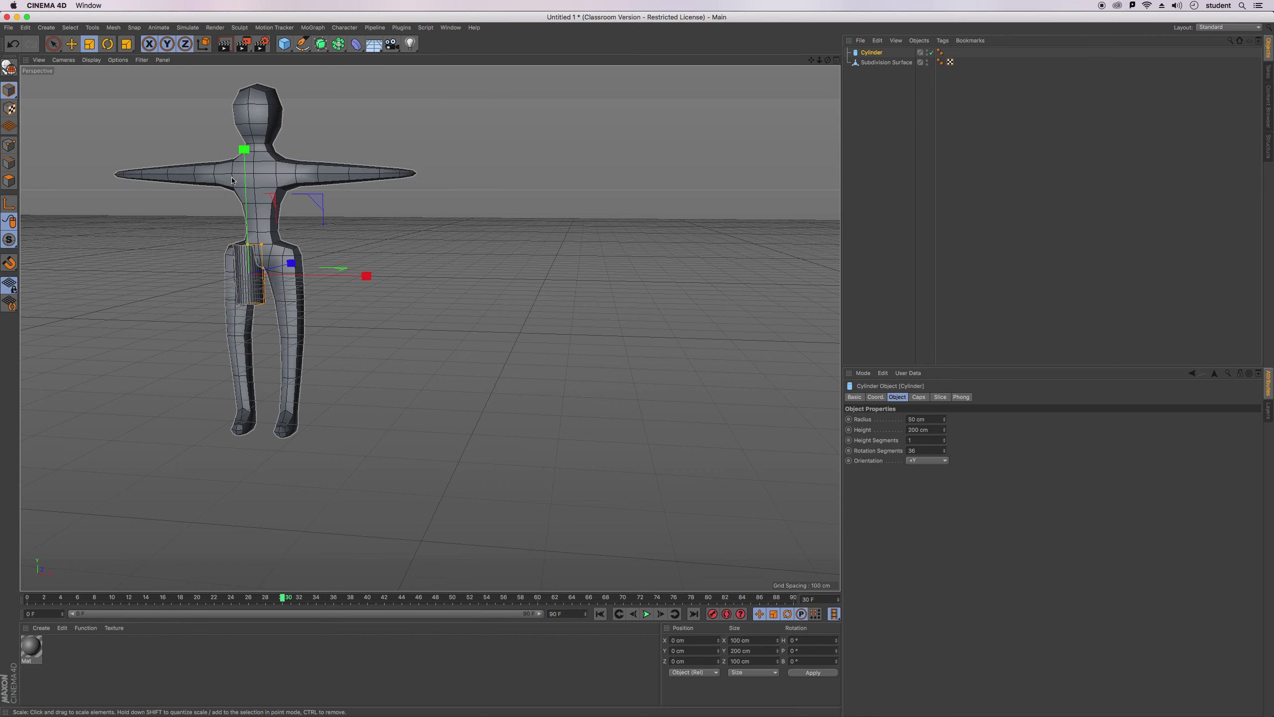
pyautogui.click(72, 43)
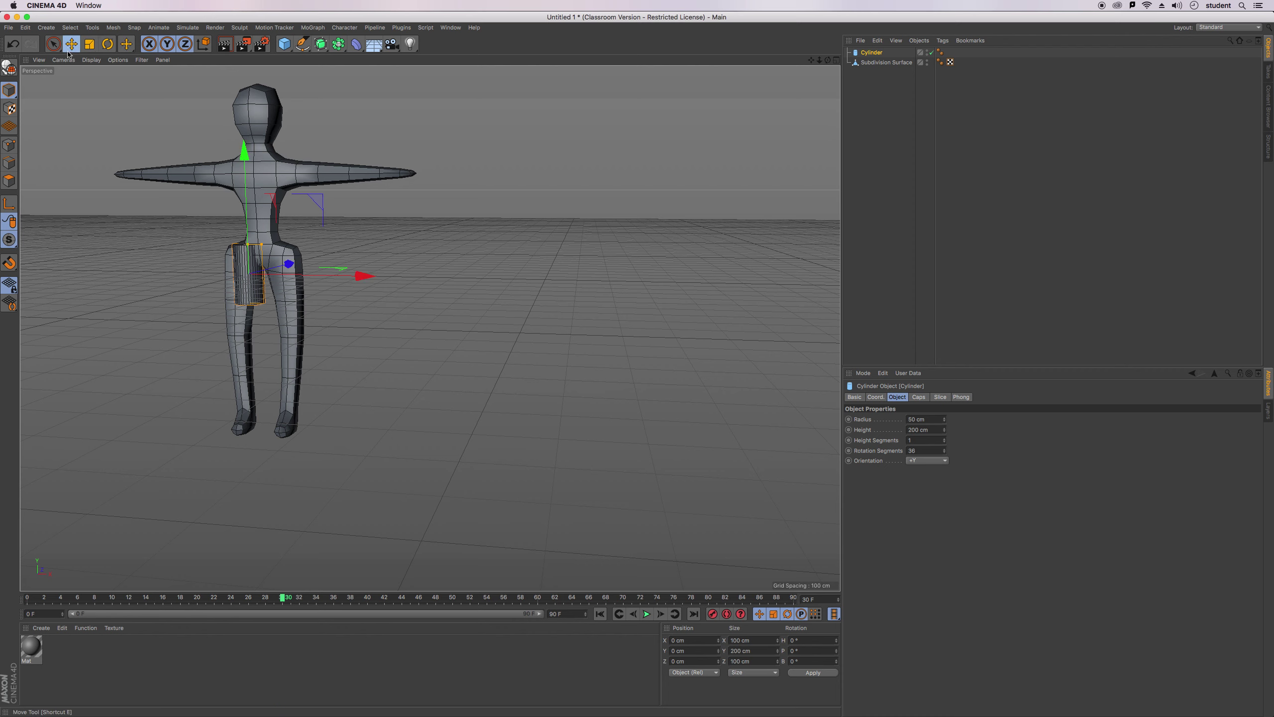
pyautogui.moveTo(244, 157); pyautogui.dragTo(249, 291)
pyautogui.moveTo(367, 417); pyautogui.dragTo(490, 428)
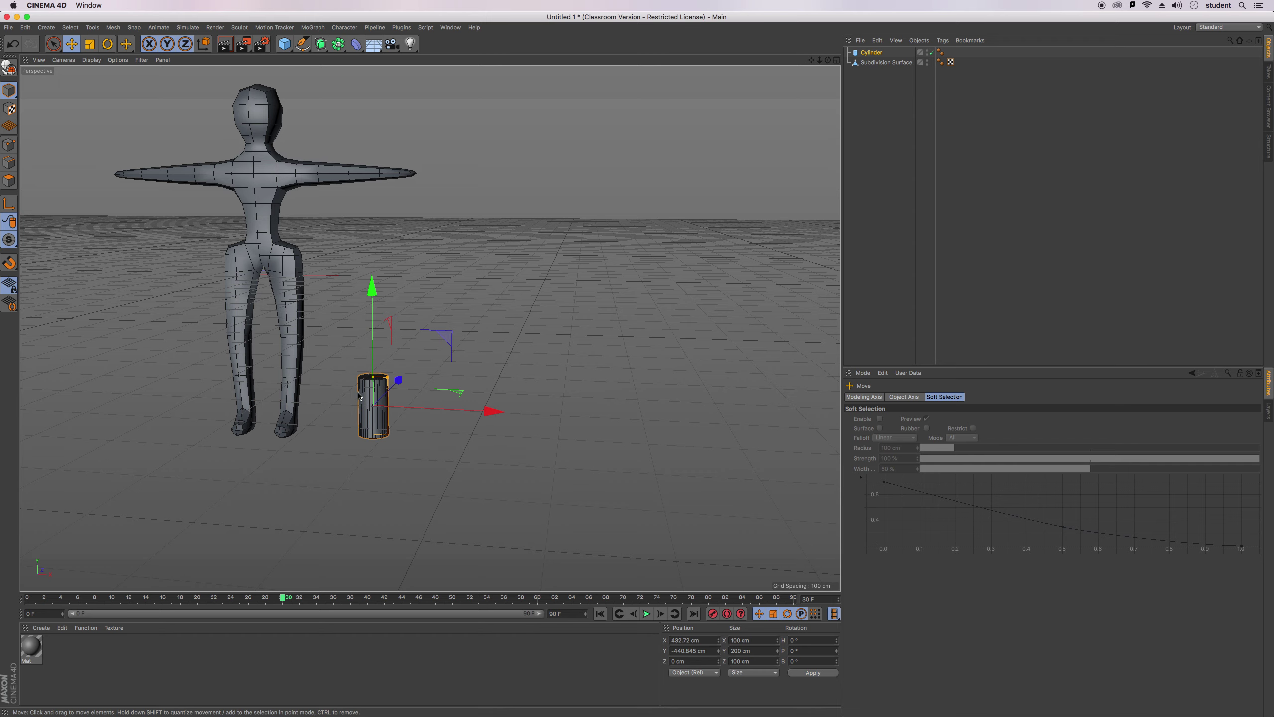
# Flatten the cylinder to about 34 cm high and widen it to about 133 cm across.
pyautogui.moveTo(374, 377); pyautogui.dragTo(374, 411)
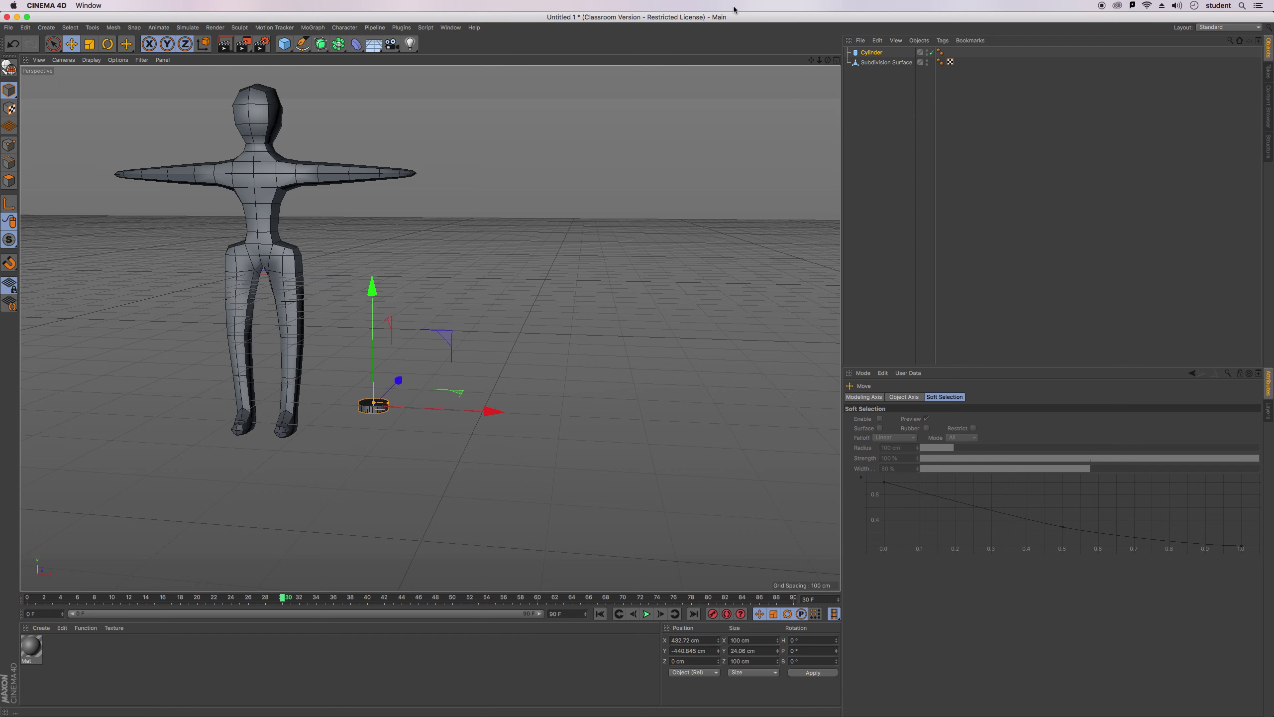
pyautogui.moveTo(828, 60); pyautogui.dragTo(466, 354)
pyautogui.scroll(10, 380, 414)
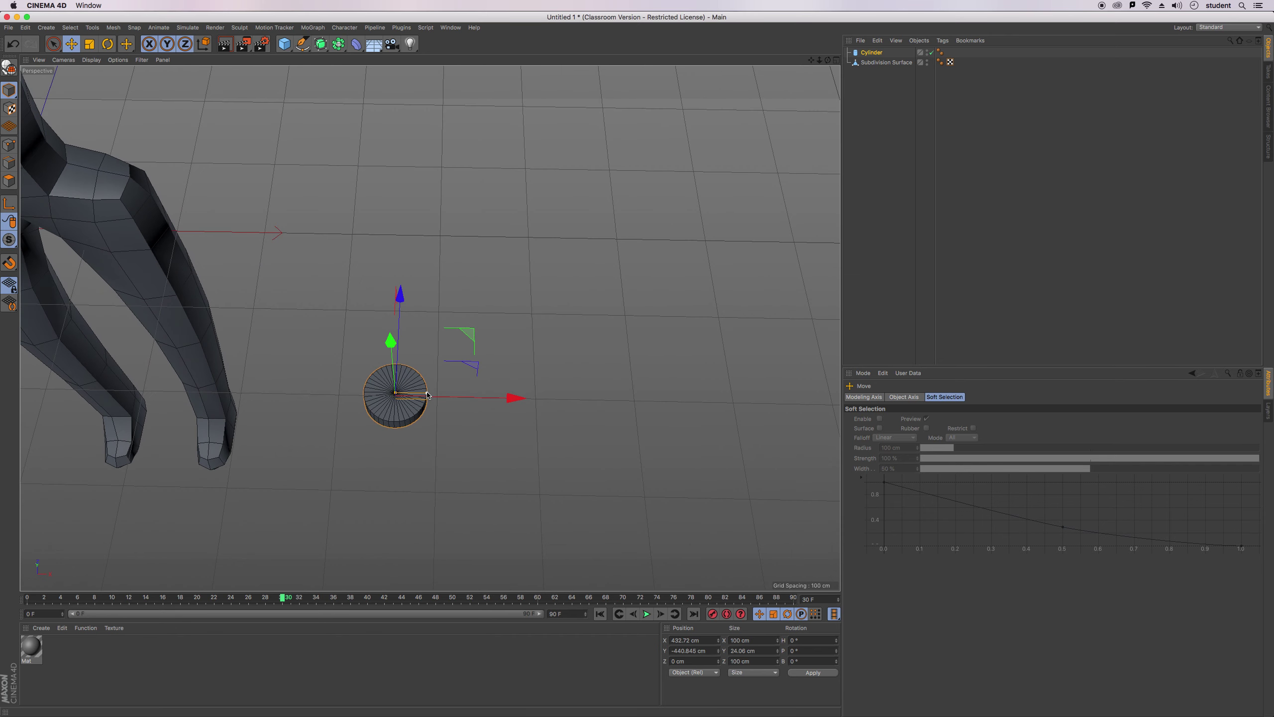
pyautogui.moveTo(427, 395); pyautogui.dragTo(437, 396)
# Make the cylinder editable and scale it to about 266 cm long in Z and 18 cm high.
pyautogui.moveTo(828, 60); pyautogui.dragTo(430, 328)
pyautogui.click(9, 68)
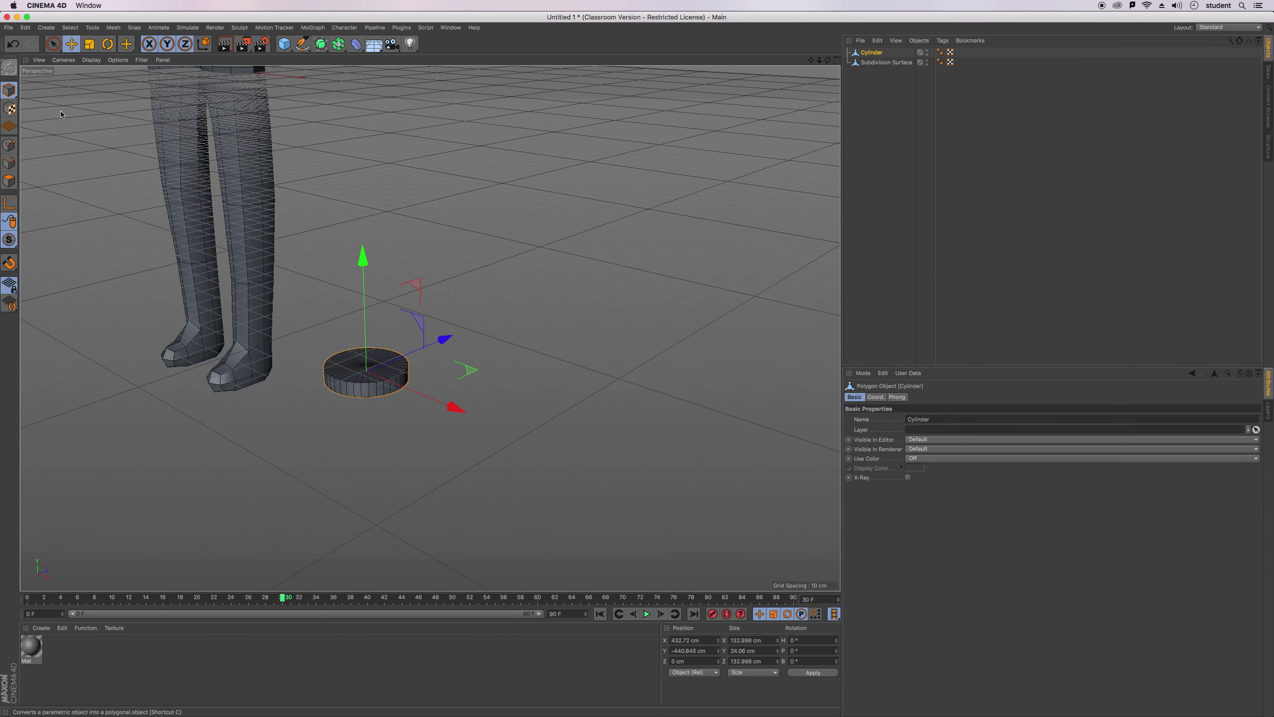
pyautogui.click(90, 44)
pyautogui.moveTo(446, 337); pyautogui.dragTo(509, 316)
pyautogui.moveTo(828, 60); pyautogui.dragTo(426, 329)
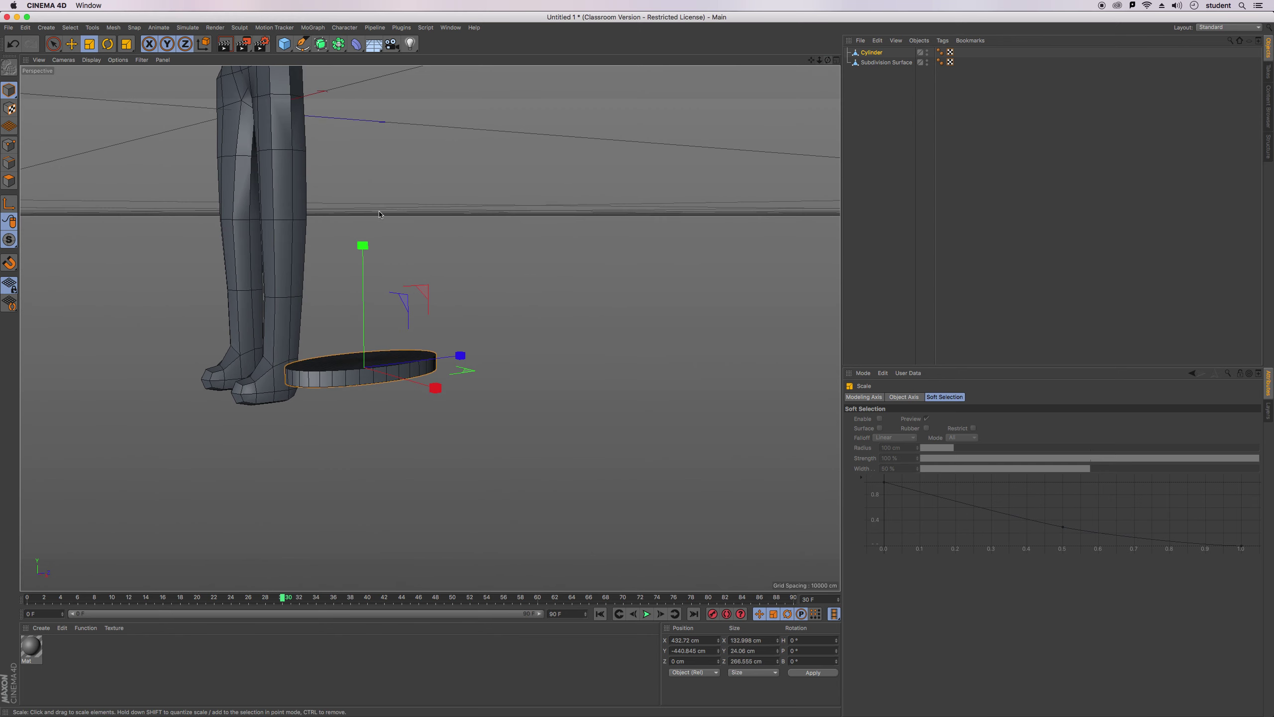
pyautogui.moveTo(363, 245); pyautogui.dragTo(369, 282)
pyautogui.moveTo(828, 60); pyautogui.dragTo(431, 329)
# Select all the top cap polygons of the flattened cylinder with Loop Selection in polygon mode.
pyautogui.click(44, 28)
pyautogui.moveTo(122, 29)
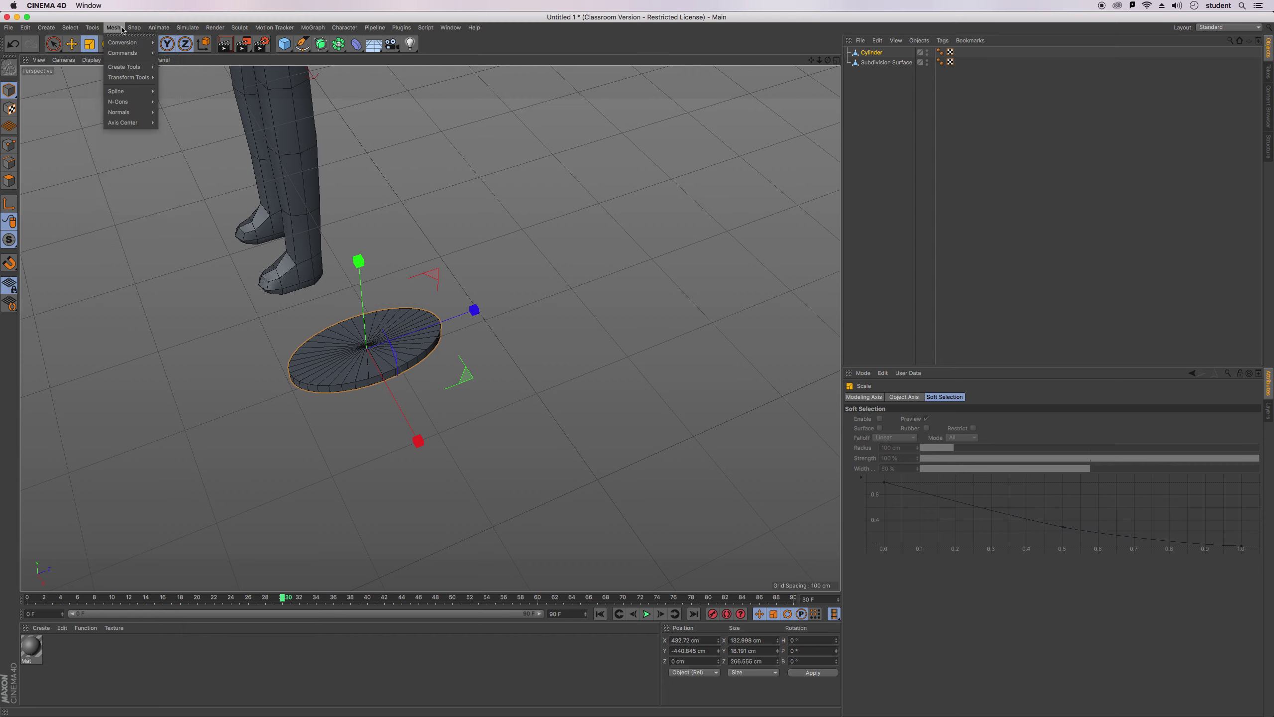
pyautogui.click(7, 181)
pyautogui.click(71, 27)
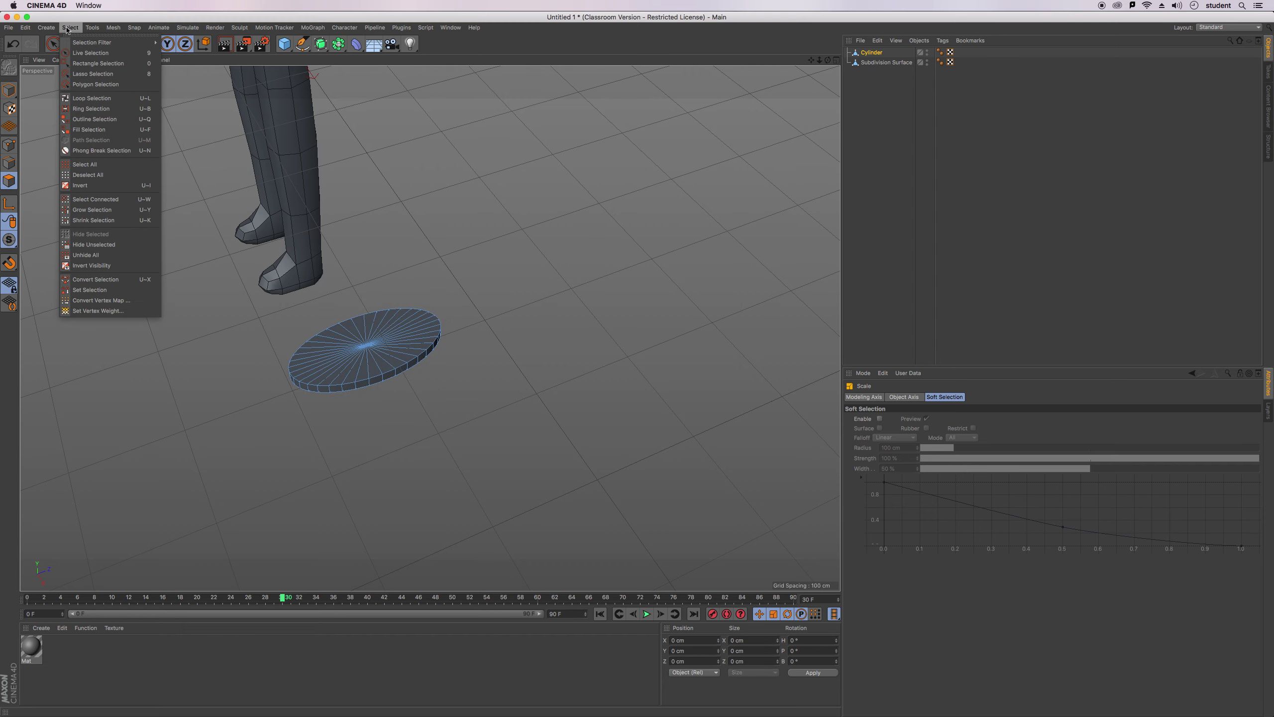
pyautogui.click(95, 112)
pyautogui.click(354, 374)
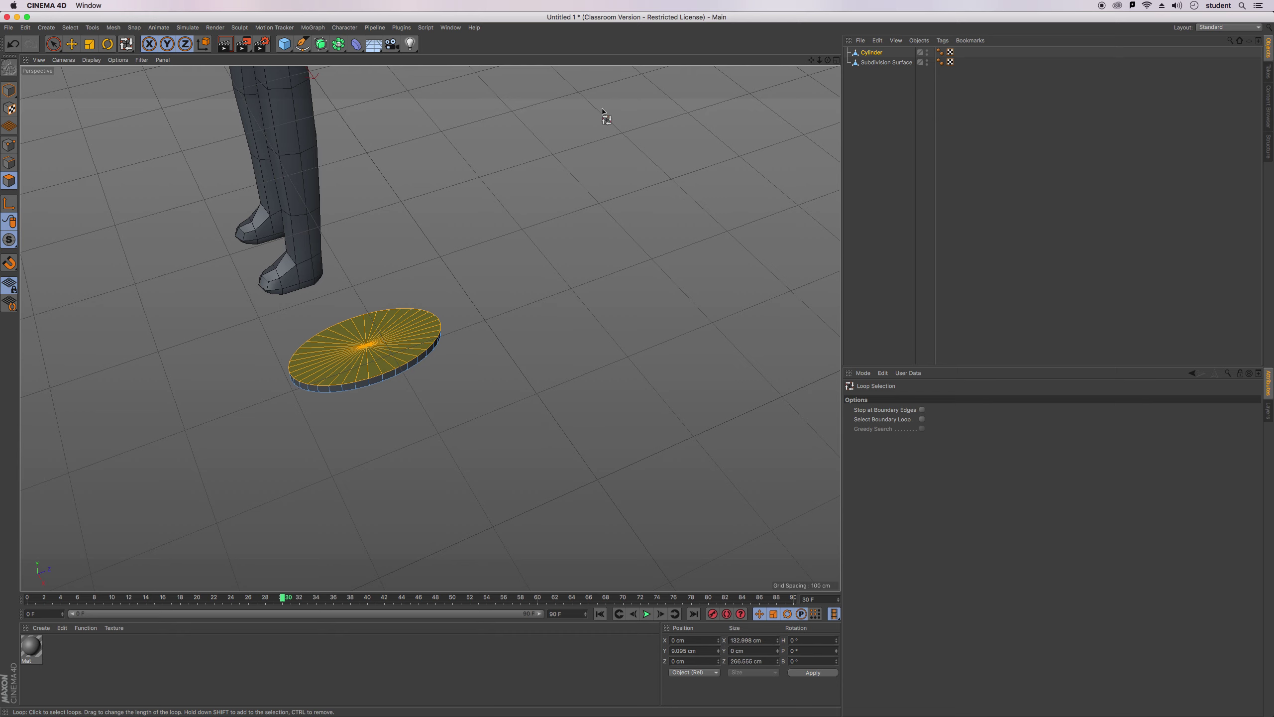
# Inset the top cap polygons by about 6.2 cm with Extrude Inner and raise them to about Y 36 cm.
pyautogui.click(114, 28)
pyautogui.moveTo(128, 69)
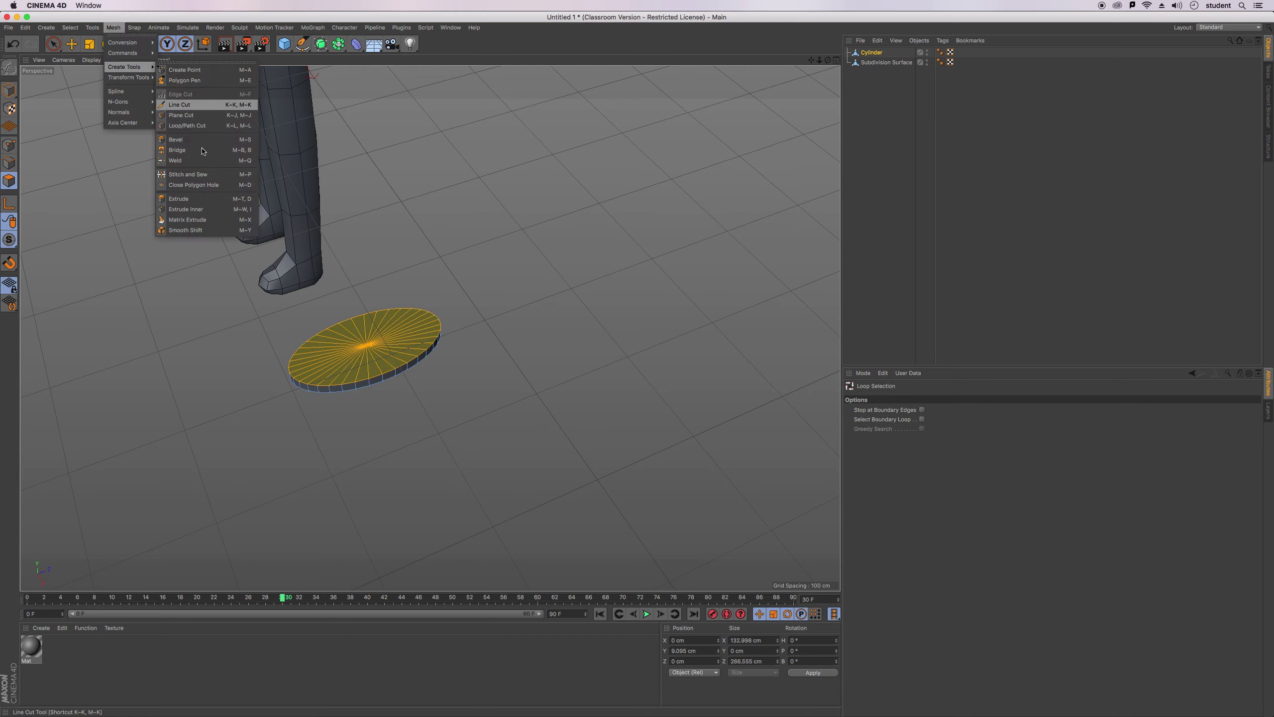
pyautogui.click(186, 210)
pyautogui.moveTo(374, 351); pyautogui.dragTo(363, 351)
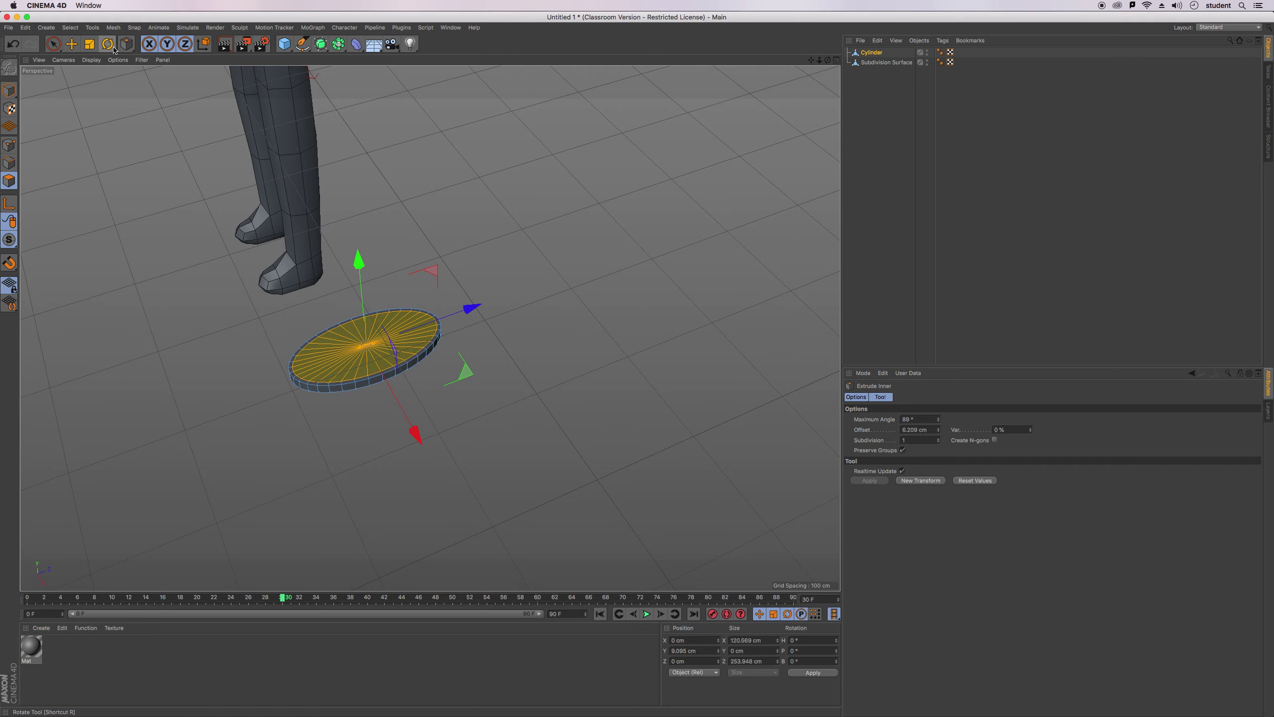
pyautogui.moveTo(828, 61)
pyautogui.mouseDown()
pyautogui.moveTo(823, 31)
pyautogui.moveTo(829, 61)
pyautogui.mouseUp()
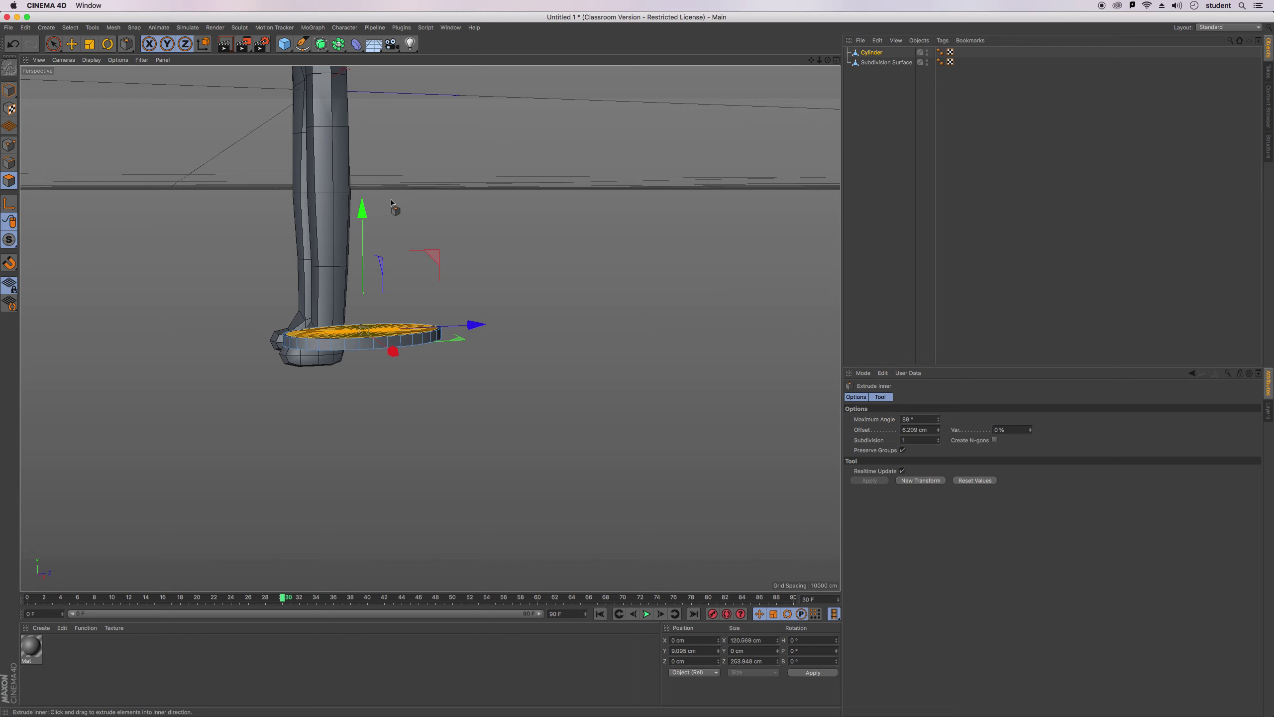
pyautogui.moveTo(374, 214); pyautogui.dragTo(384, 196)
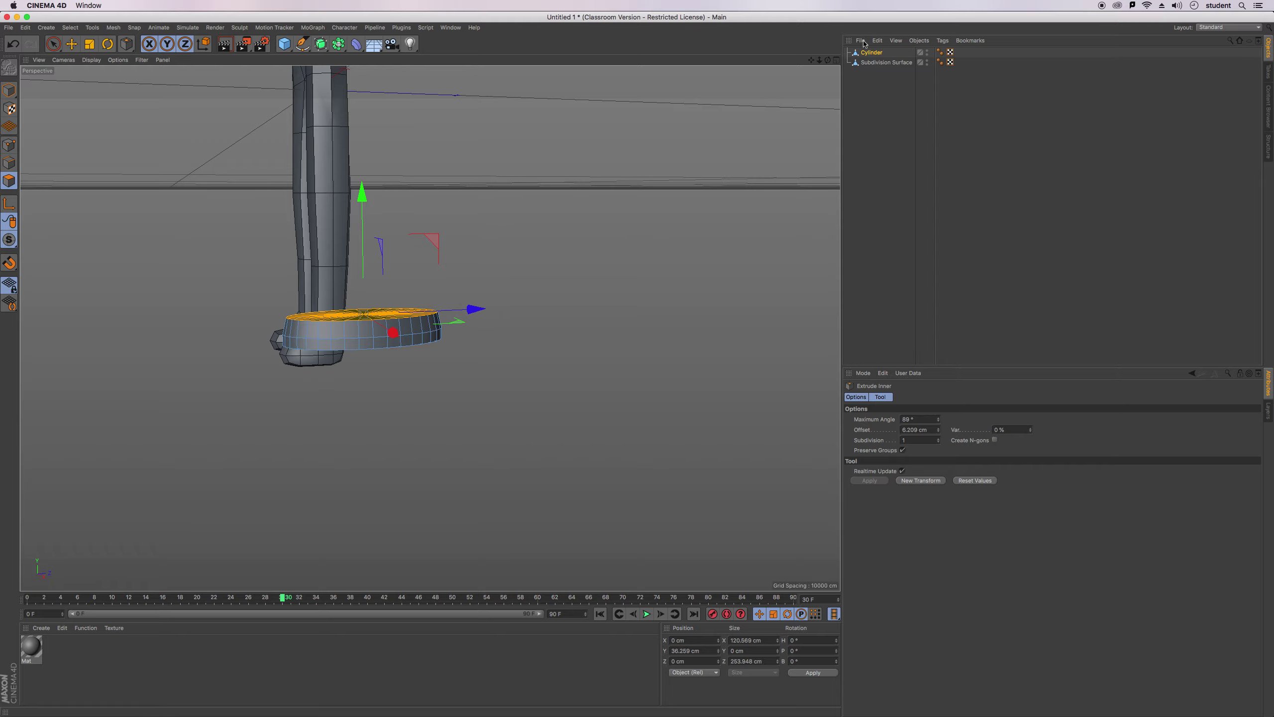
# Inset the raised top polygons by about 7.3 cm and move them to about Y 56 cm and Z 6.5 cm.
pyautogui.moveTo(827, 61); pyautogui.dragTo(519, 276)
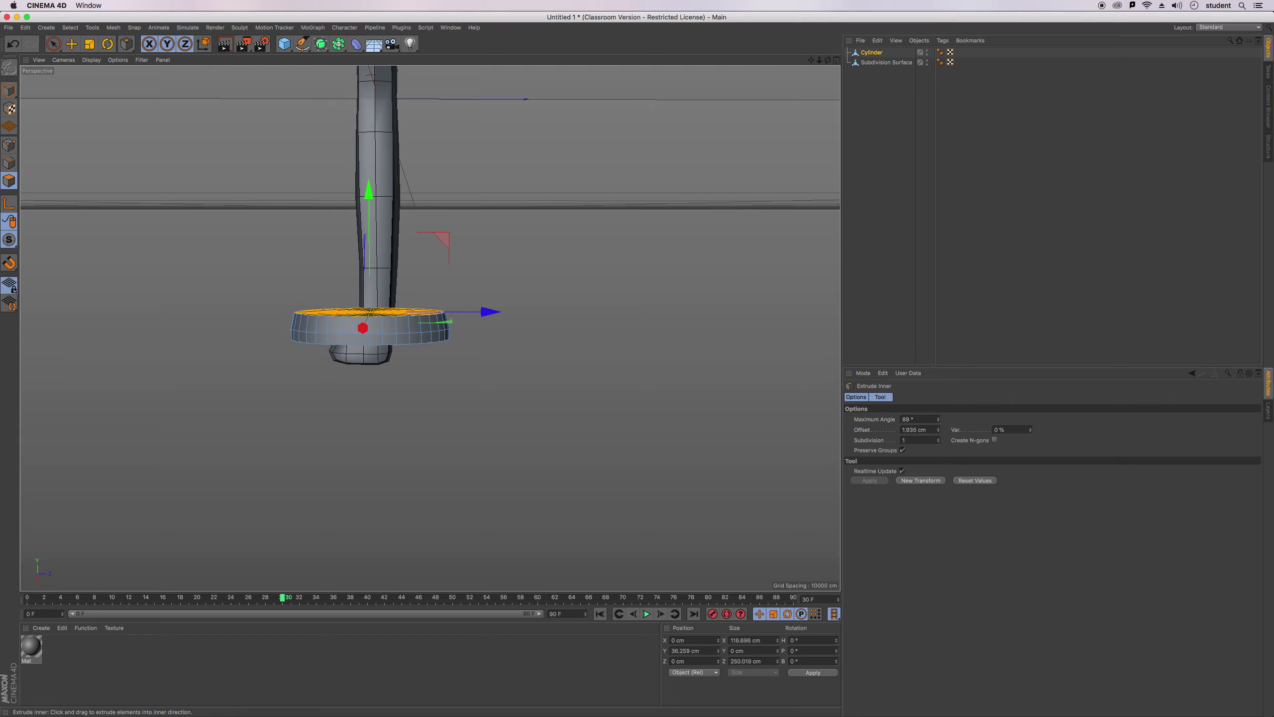
pyautogui.moveTo(365, 198); pyautogui.dragTo(365, 186)
pyautogui.moveTo(502, 295); pyautogui.dragTo(496, 299)
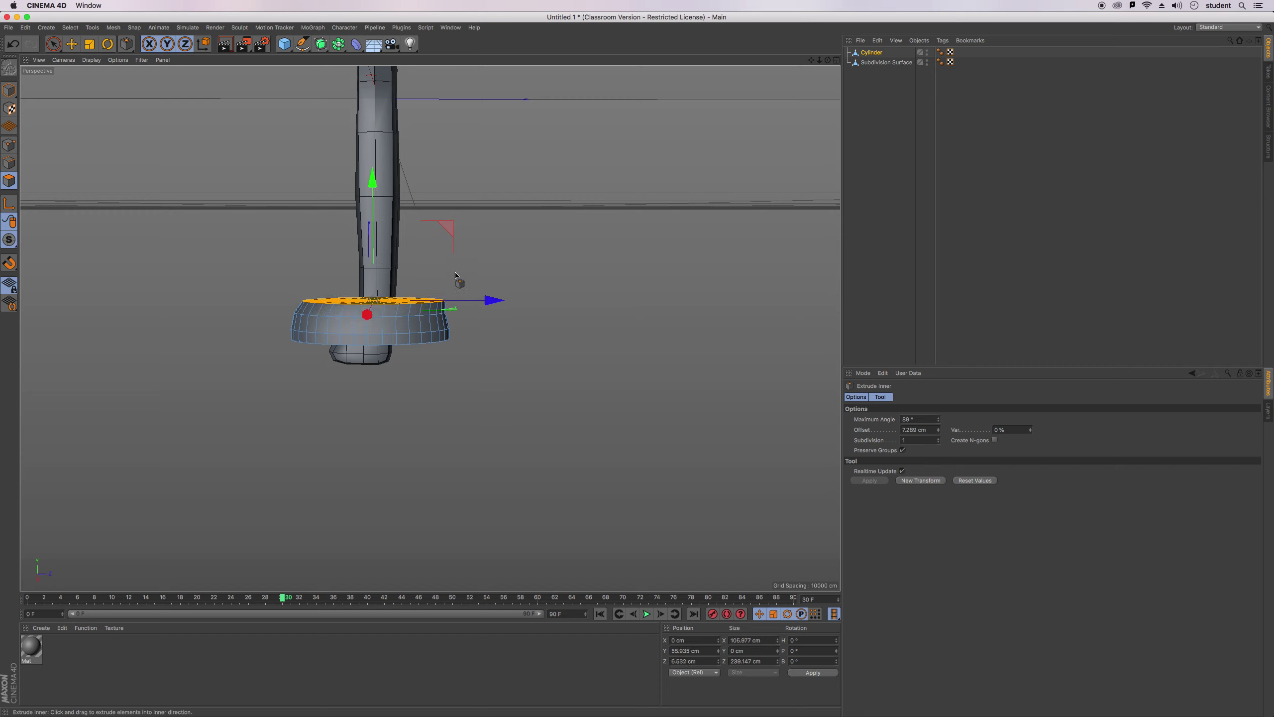
# Scale the top polygons to about 207 cm along Z and shift them toward the heel to about Z 20 cm.
pyautogui.click(85, 45)
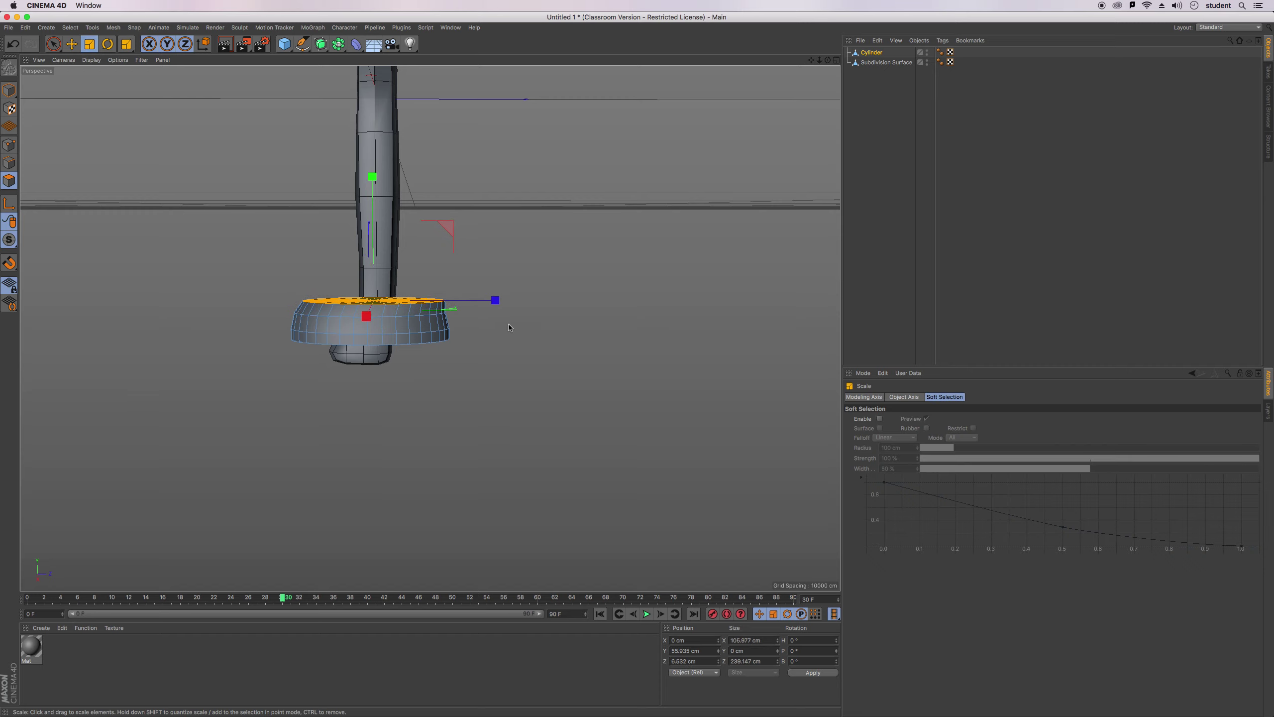
pyautogui.moveTo(496, 300)
pyautogui.mouseDown()
pyautogui.moveTo(465, 306)
pyautogui.moveTo(481, 307)
pyautogui.mouseUp()
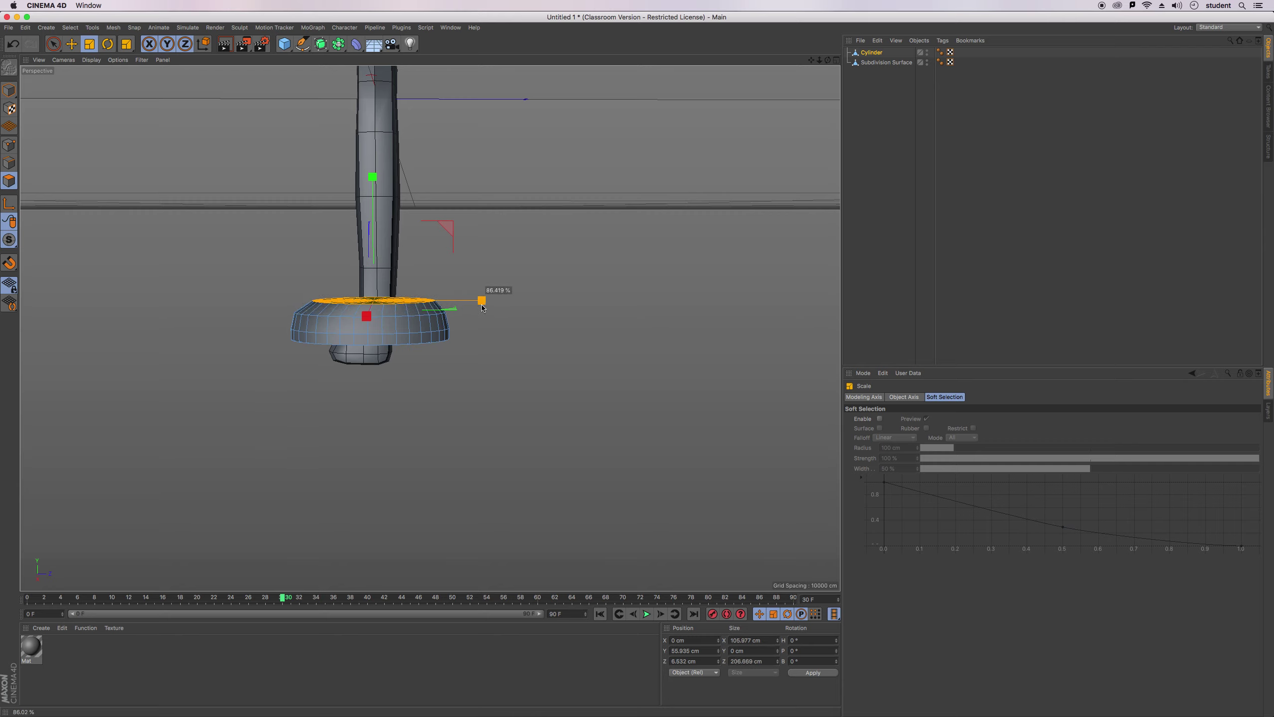
pyautogui.click(71, 44)
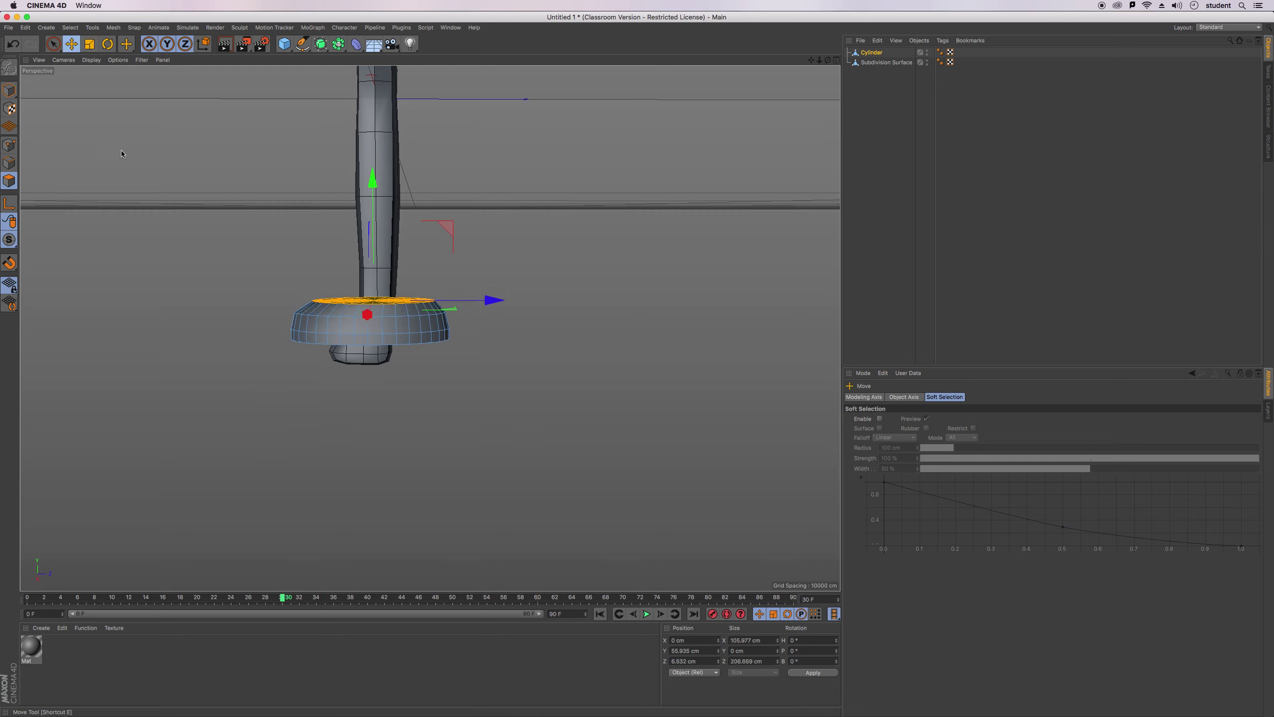
pyautogui.moveTo(493, 305); pyautogui.dragTo(499, 307)
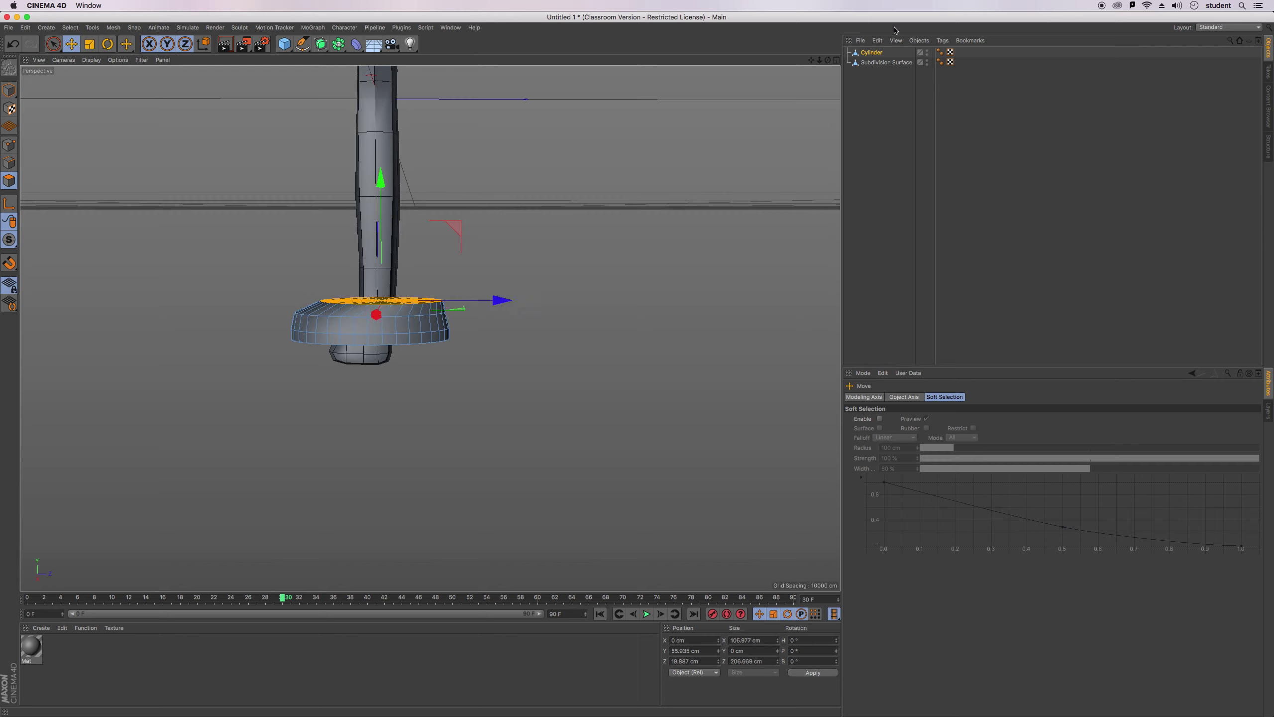
# Inset the top polygons once more with Extrude Inner and shrink the inner faces to about 82 cm along Z.
pyautogui.click(129, 49)
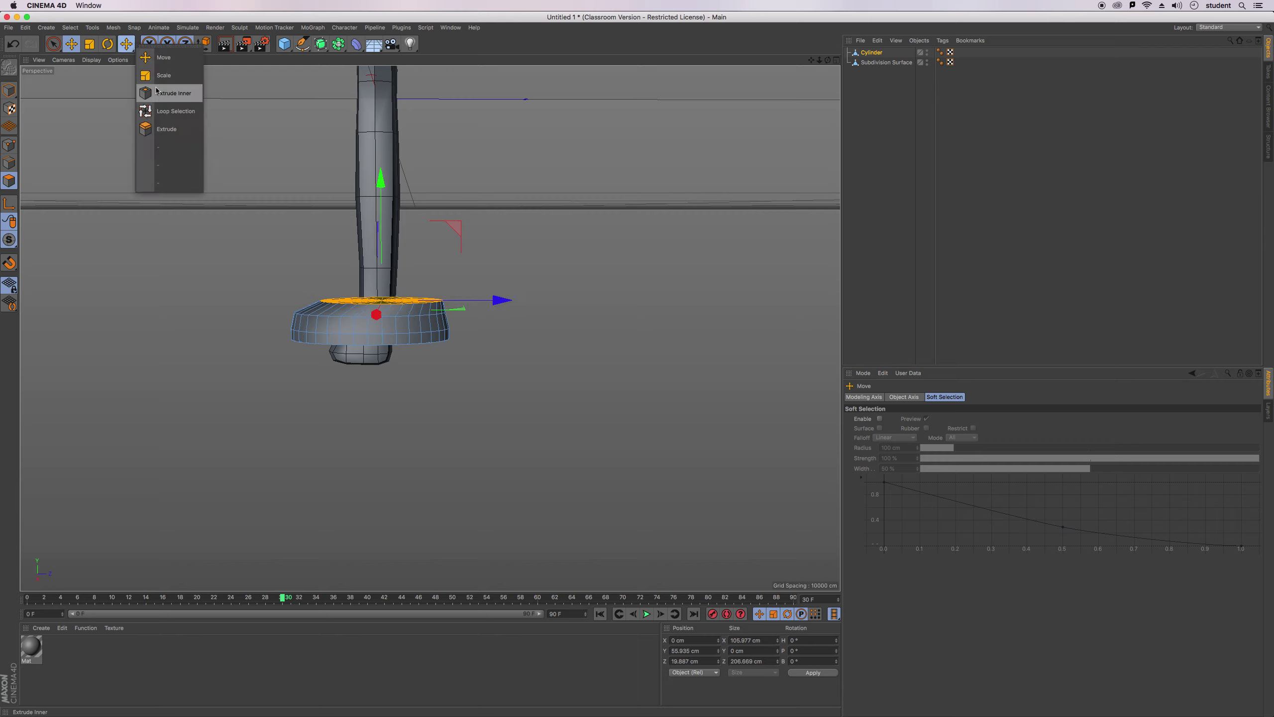
pyautogui.click(160, 95)
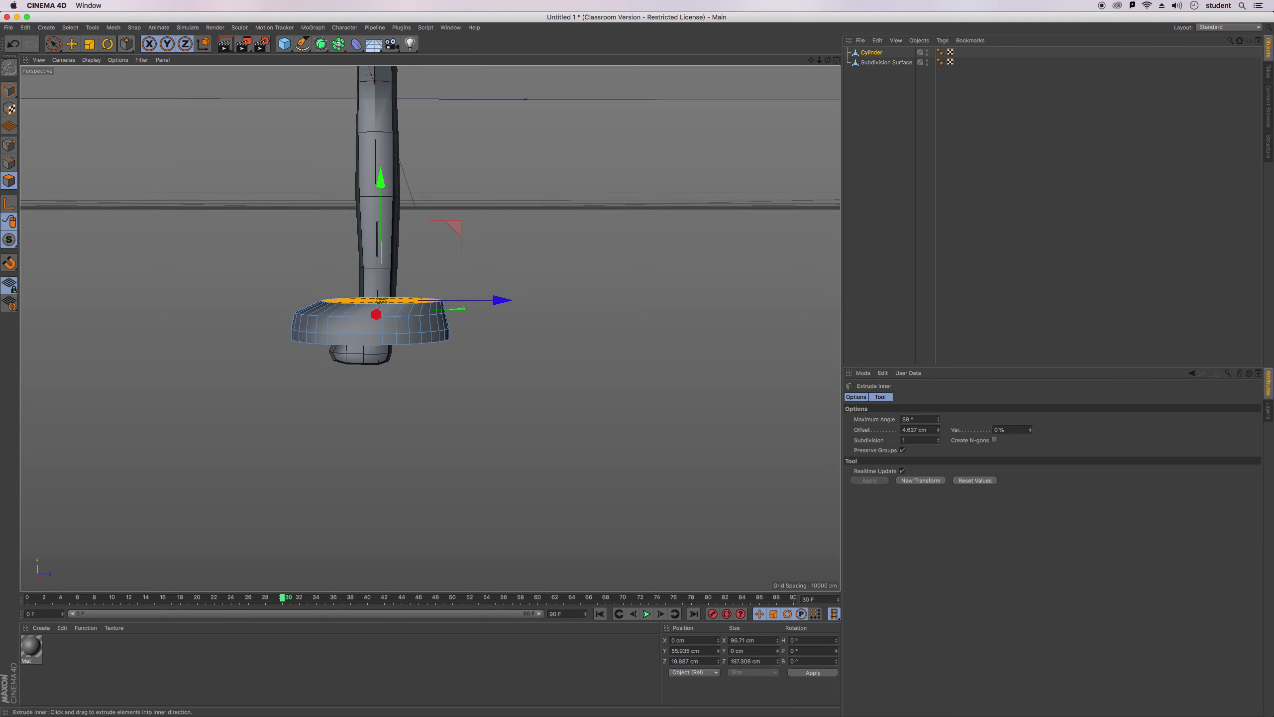
pyautogui.moveTo(828, 60); pyautogui.dragTo(828, 100)
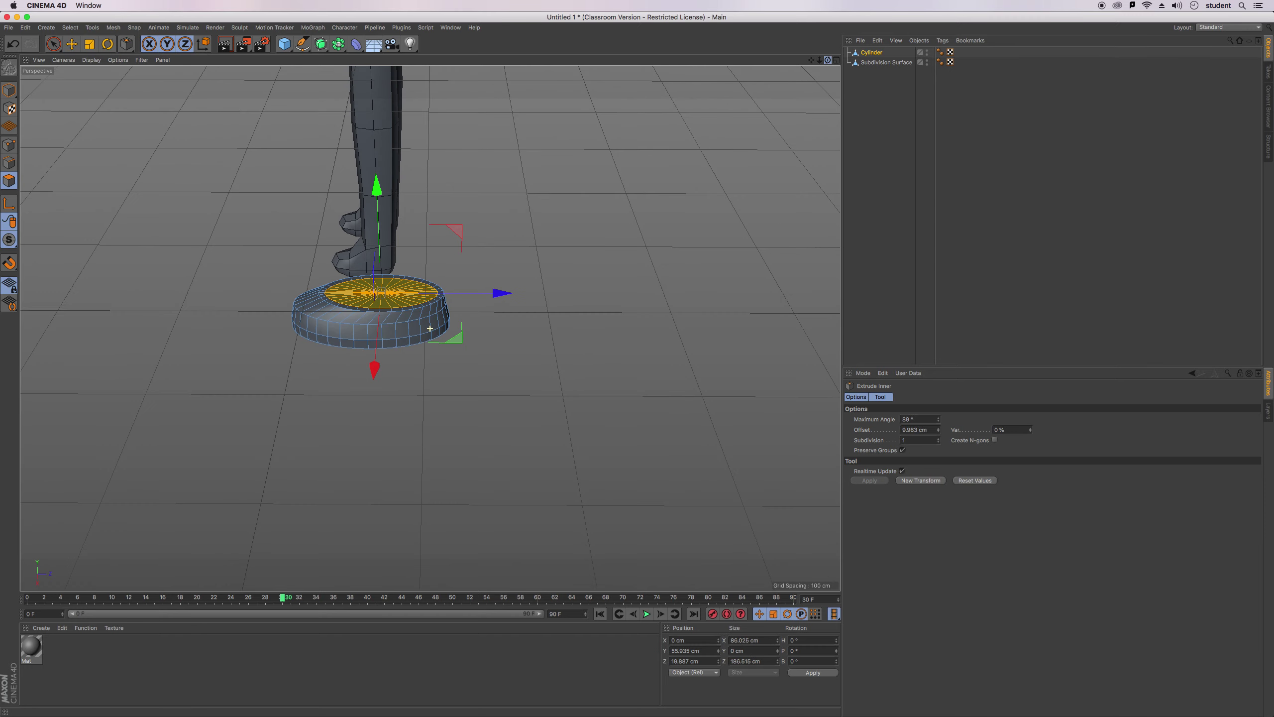
pyautogui.click(89, 44)
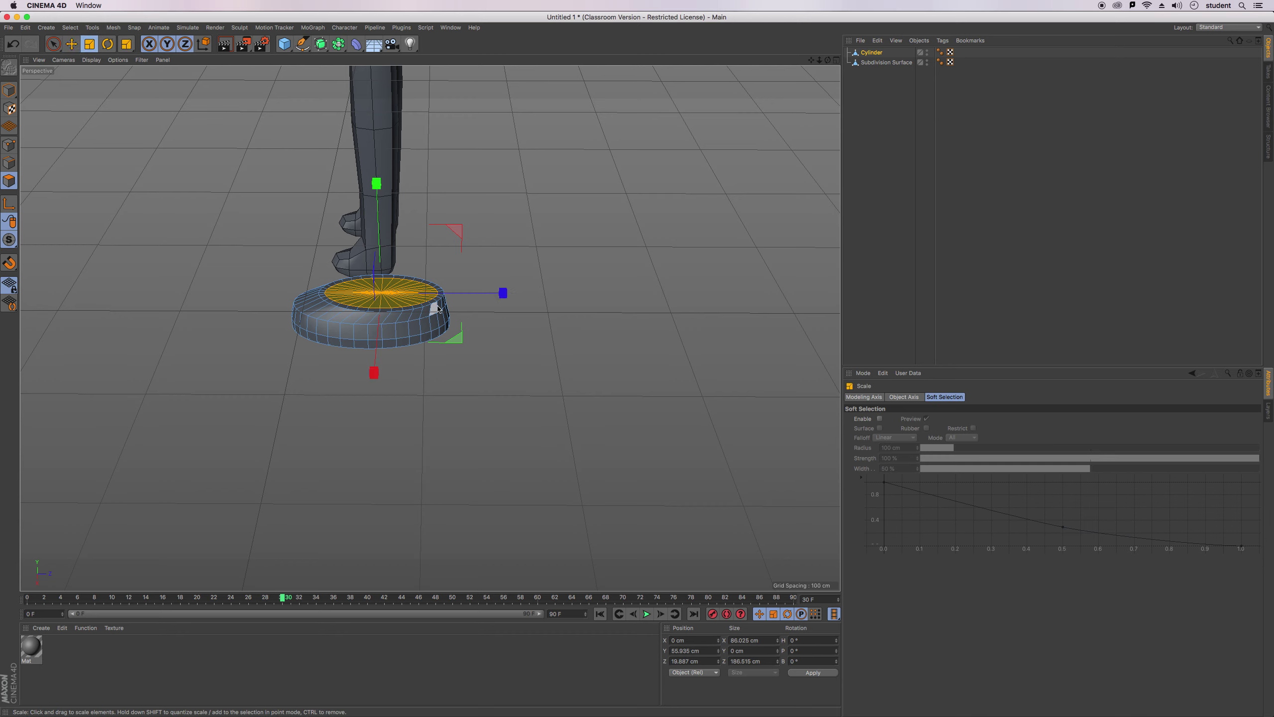
pyautogui.moveTo(502, 292); pyautogui.dragTo(443, 296)
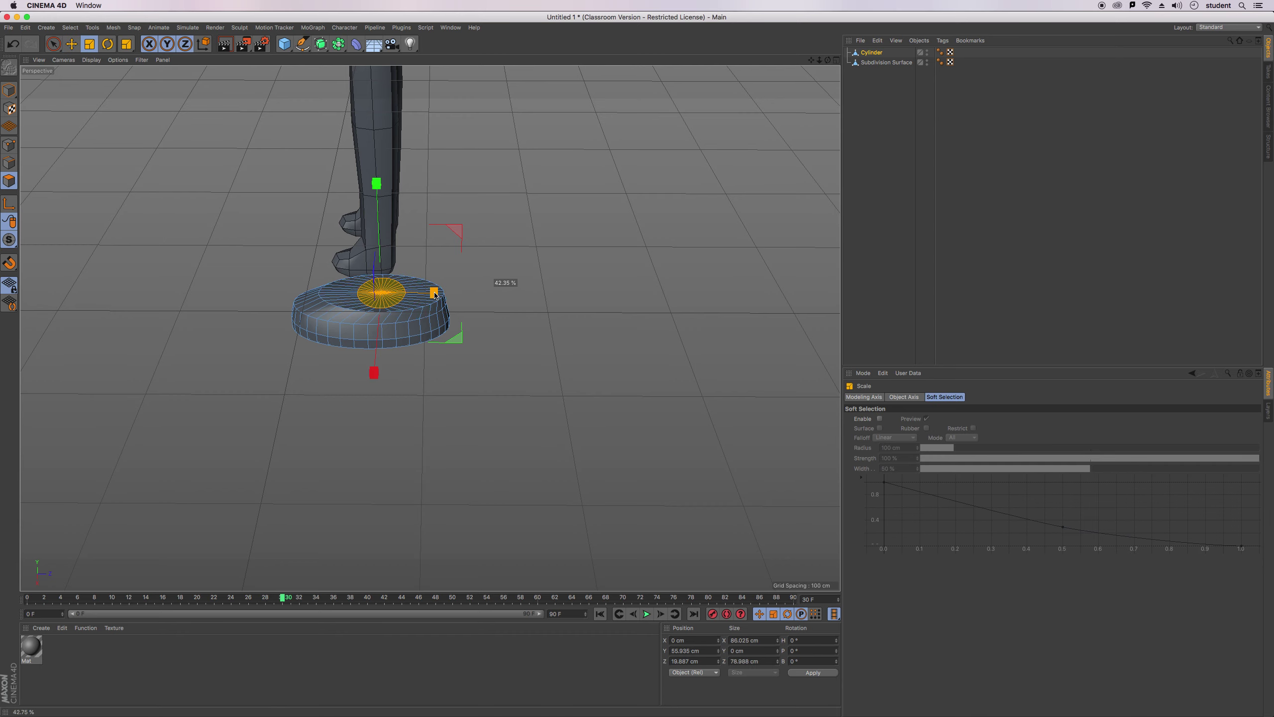
# Raise the small inner top polygons to about Y 72 cm and move them back to about Z 79 cm.
pyautogui.press('e')
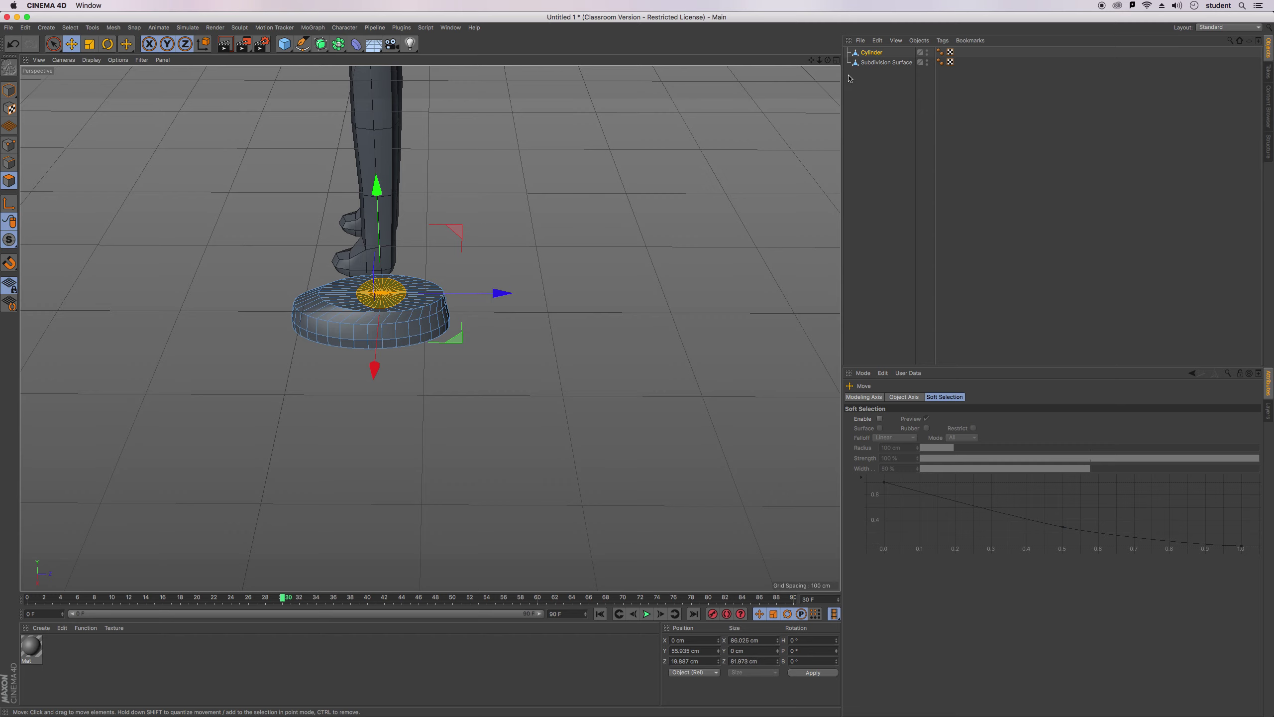
pyautogui.moveTo(828, 60); pyautogui.dragTo(429, 329)
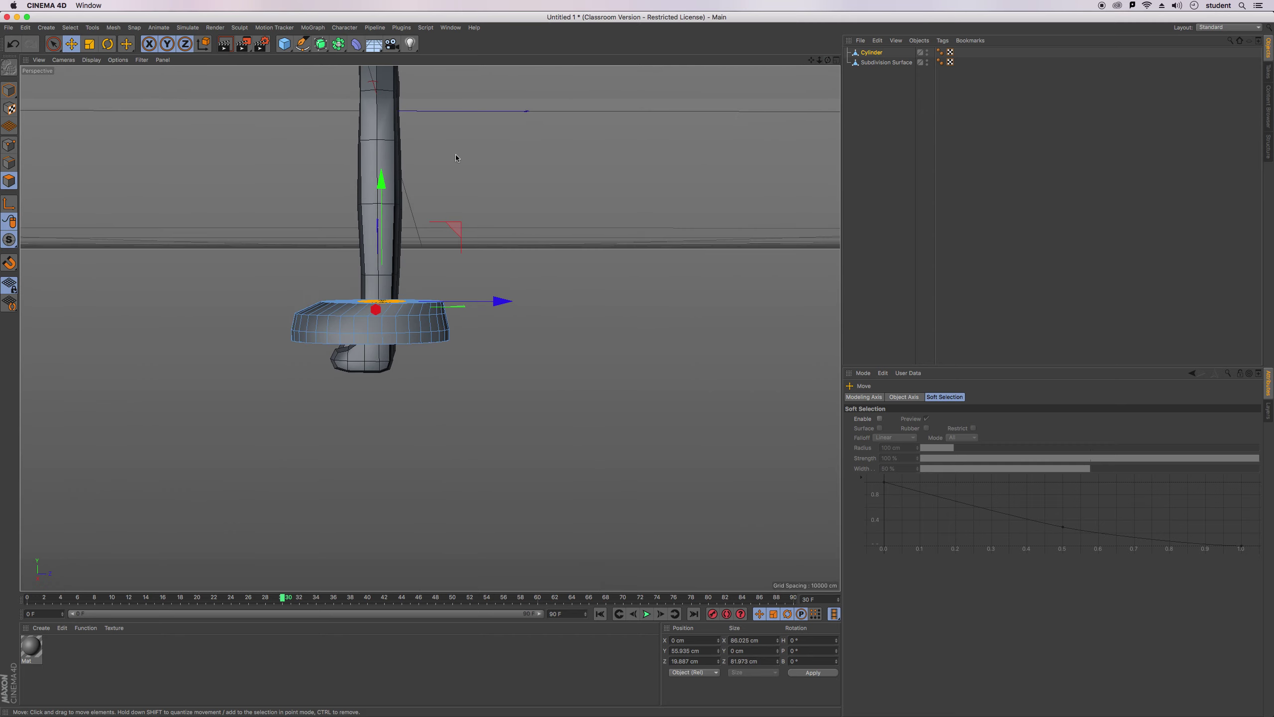
pyautogui.moveTo(382, 185); pyautogui.dragTo(383, 174)
pyautogui.moveTo(501, 292); pyautogui.dragTo(533, 299)
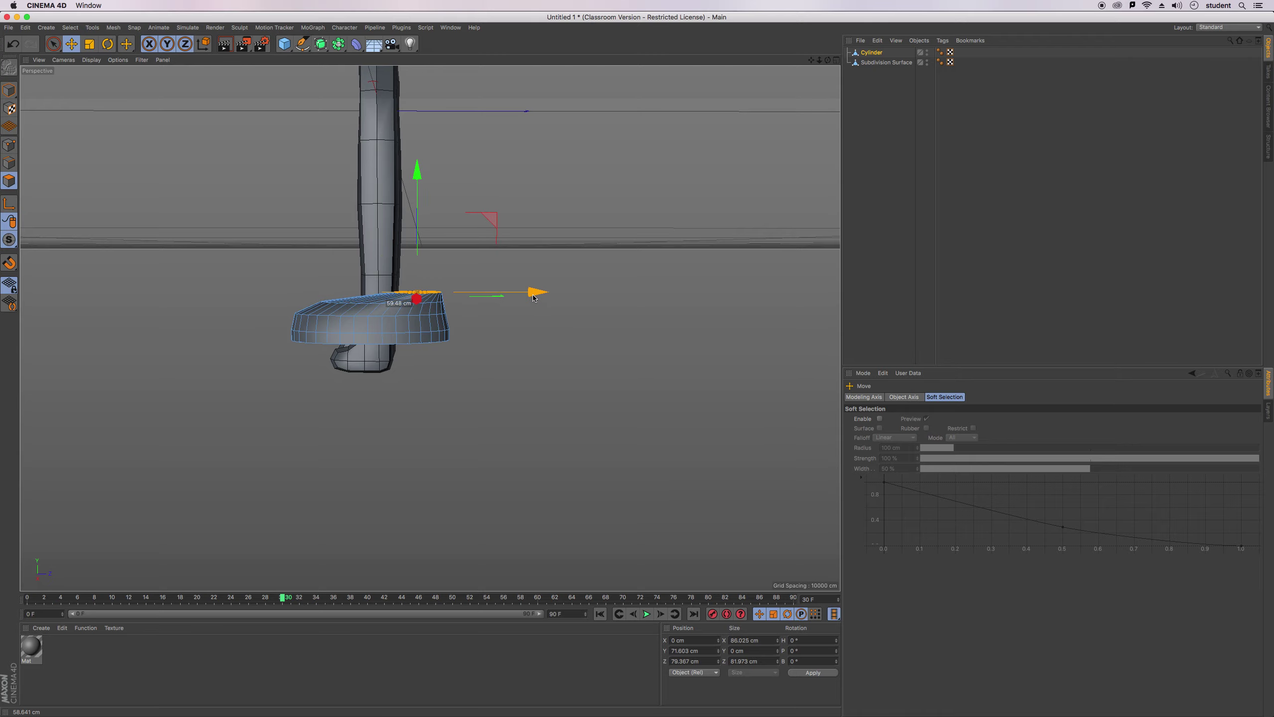
# Return to model mode and scale the whole shoe shape to about 99 cm high.
pyautogui.moveTo(827, 59); pyautogui.dragTo(936, 75)
pyautogui.keyDown('alt'); pyautogui.moveTo(430, 329); pyautogui.dragTo(431, 329); pyautogui.keyUp('alt')
pyautogui.moveTo(828, 60); pyautogui.dragTo(881, 74)
pyautogui.click(9, 91)
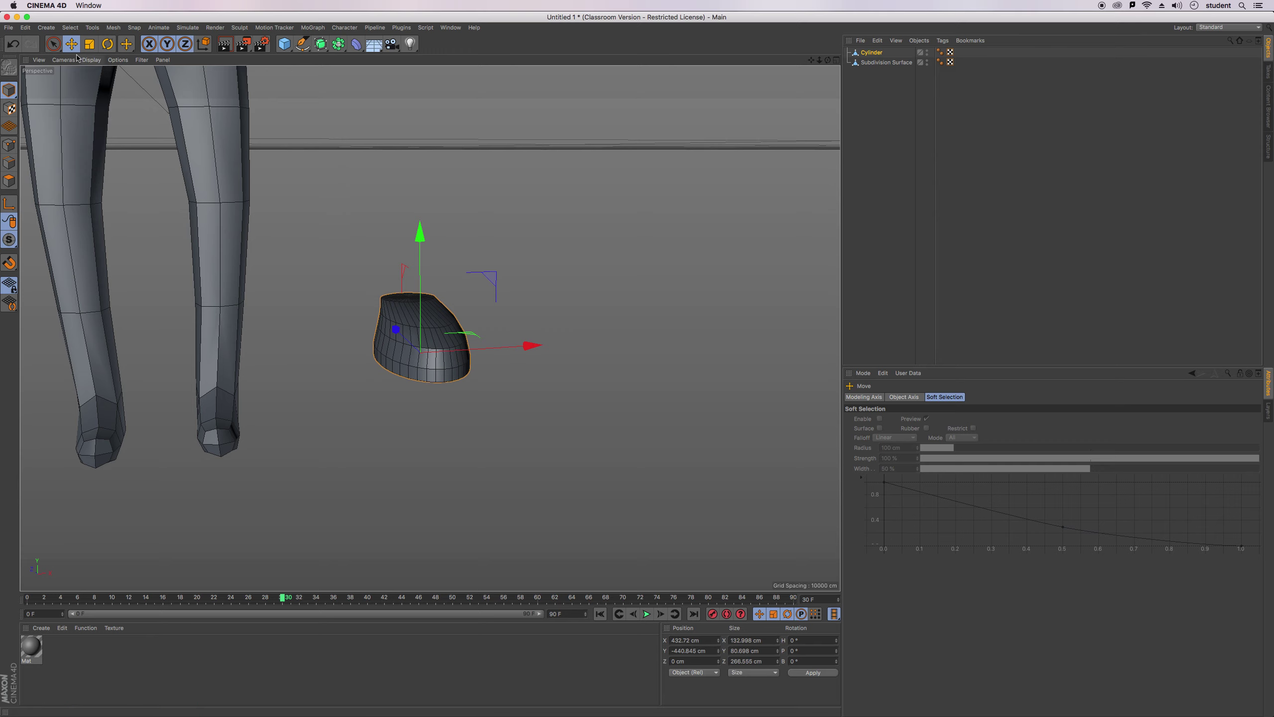
pyautogui.click(89, 44)
pyautogui.moveTo(426, 234); pyautogui.dragTo(434, 200)
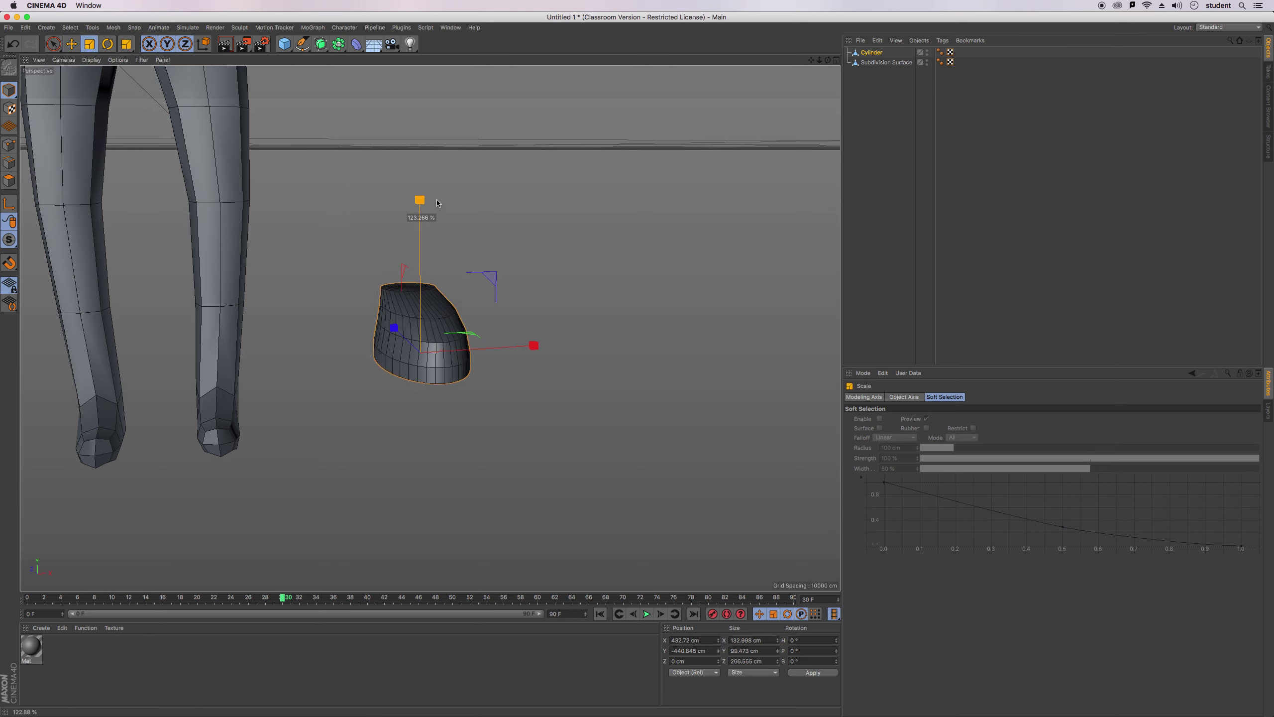
# Extrude the small top polygons at the shoe's heel upward by about 8 cm and again by about 208 cm.
pyautogui.moveTo(829, 61); pyautogui.dragTo(708, 121)
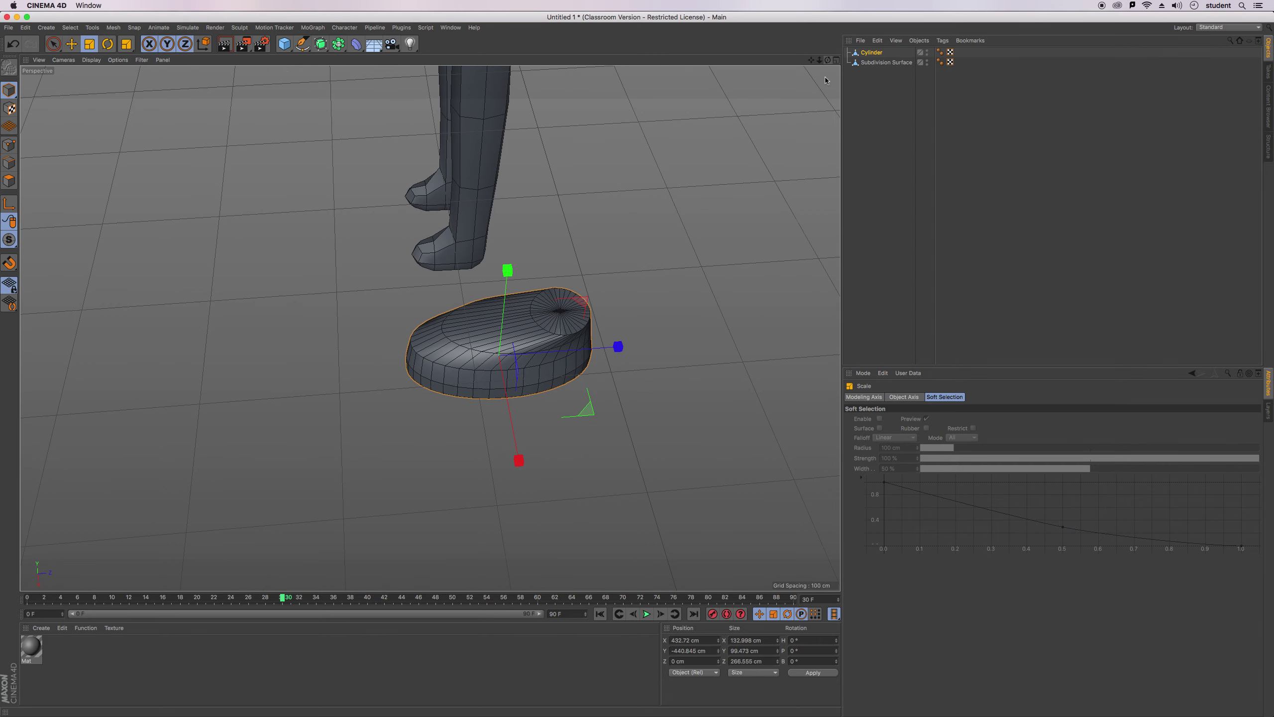
pyautogui.click(4, 179)
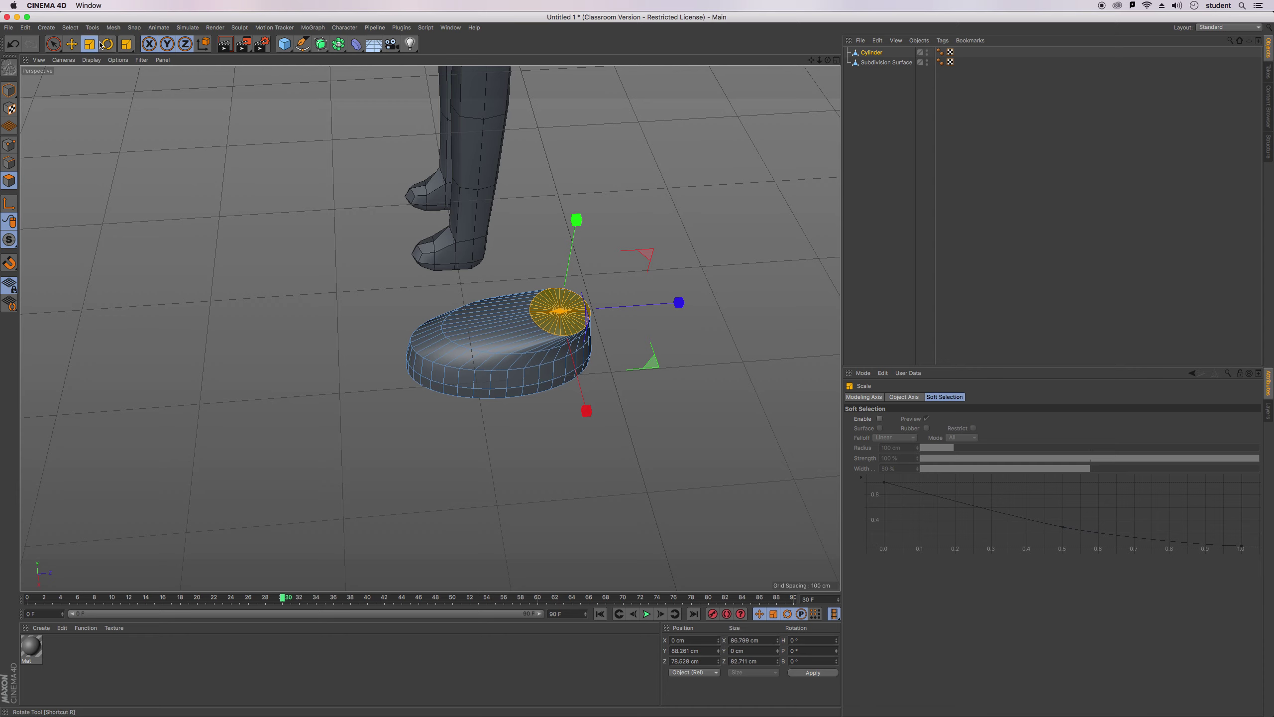
pyautogui.click(114, 27)
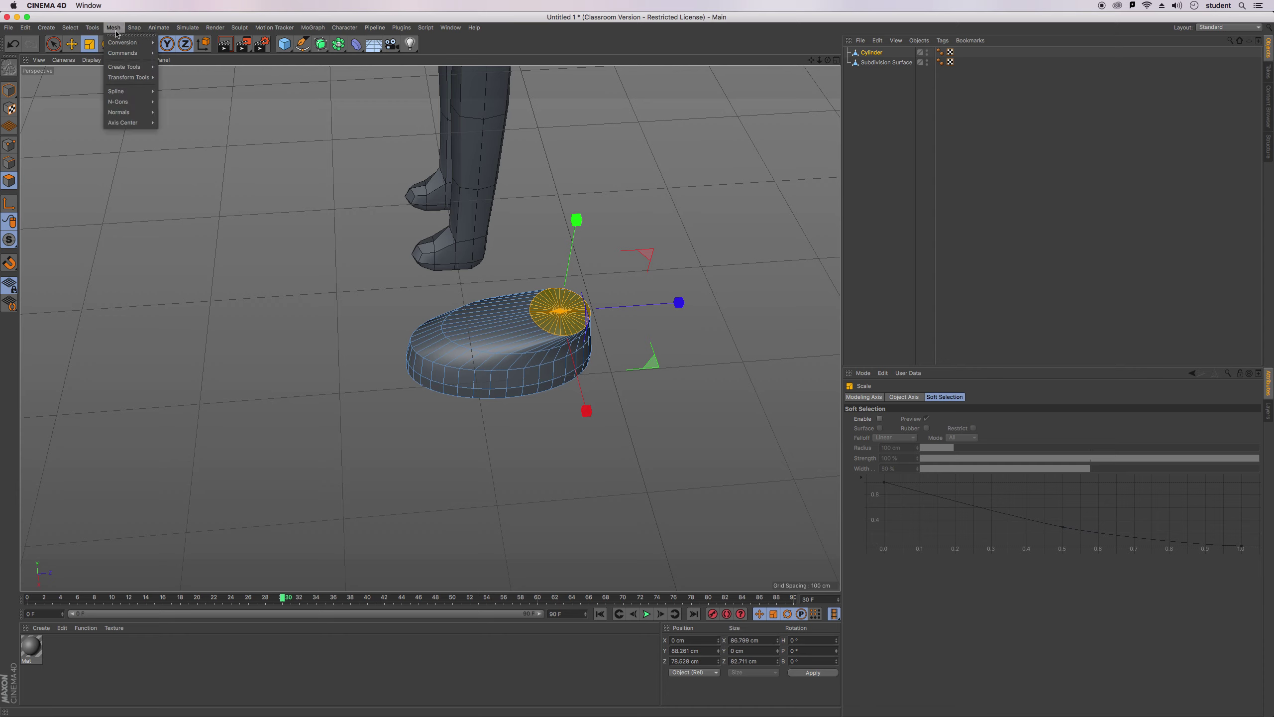
pyautogui.click(616, 181)
pyautogui.press('super+z')
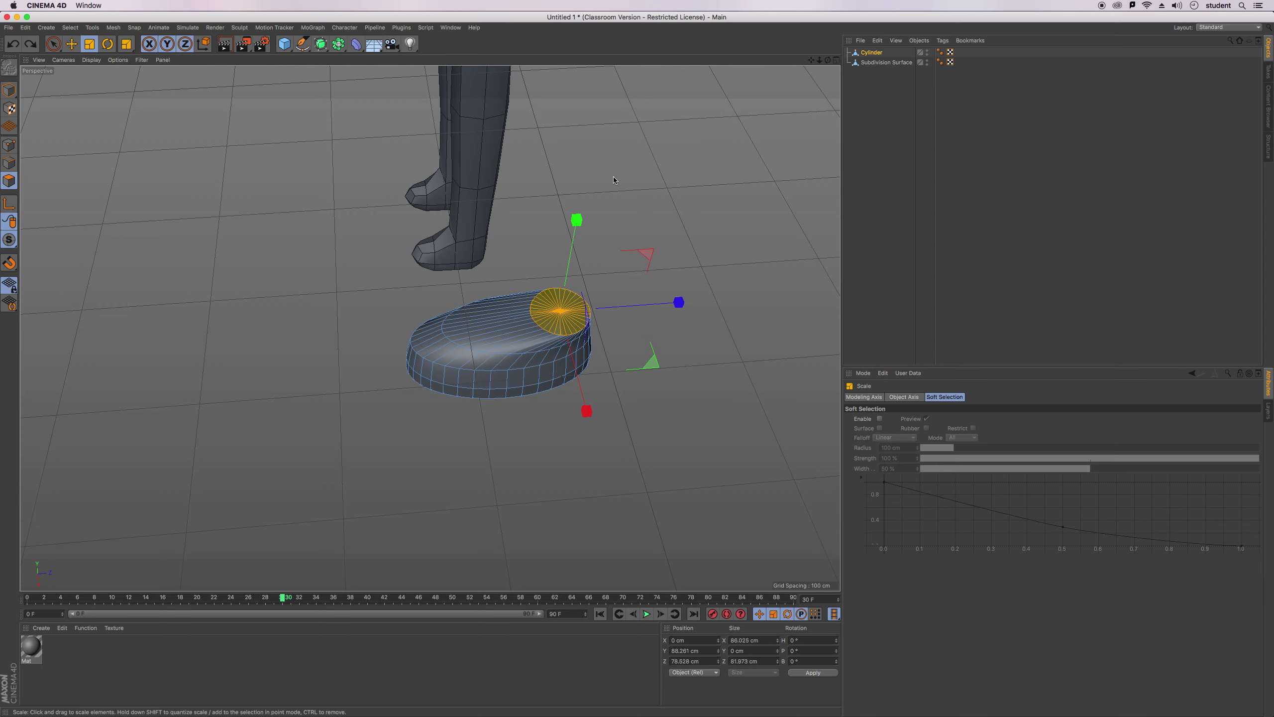
pyautogui.click(113, 28)
pyautogui.moveTo(127, 67)
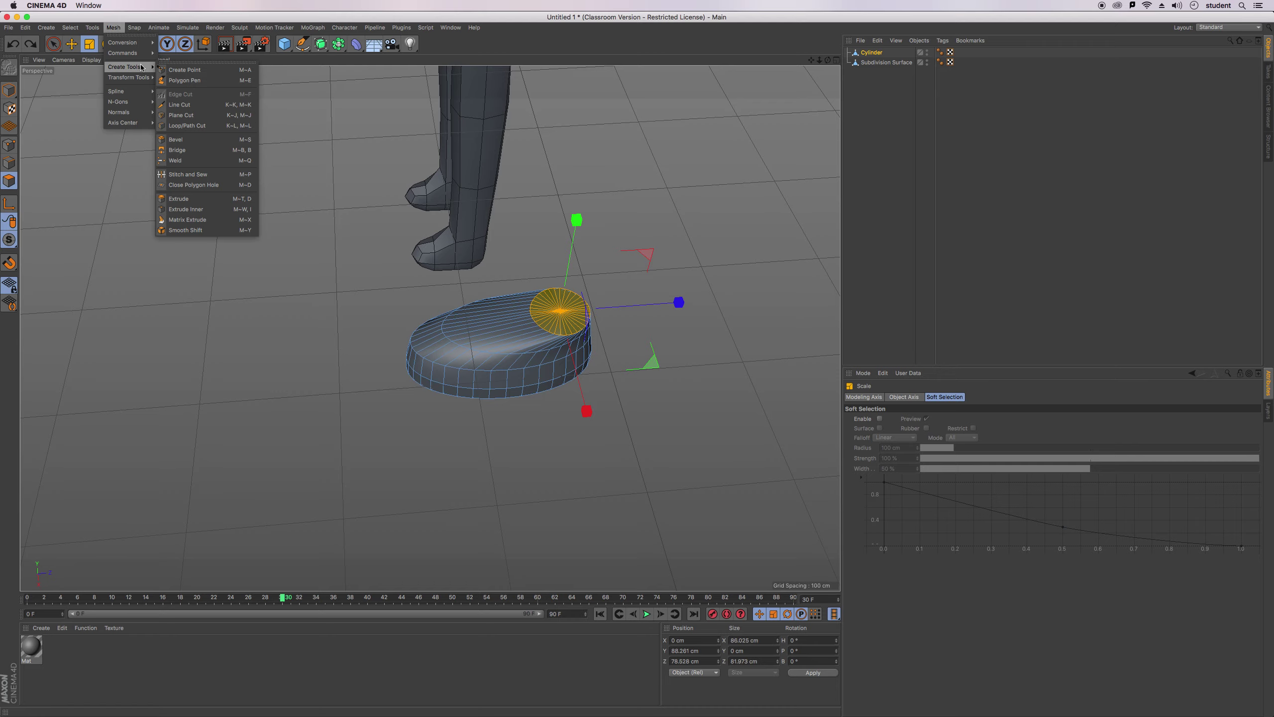
pyautogui.click(181, 199)
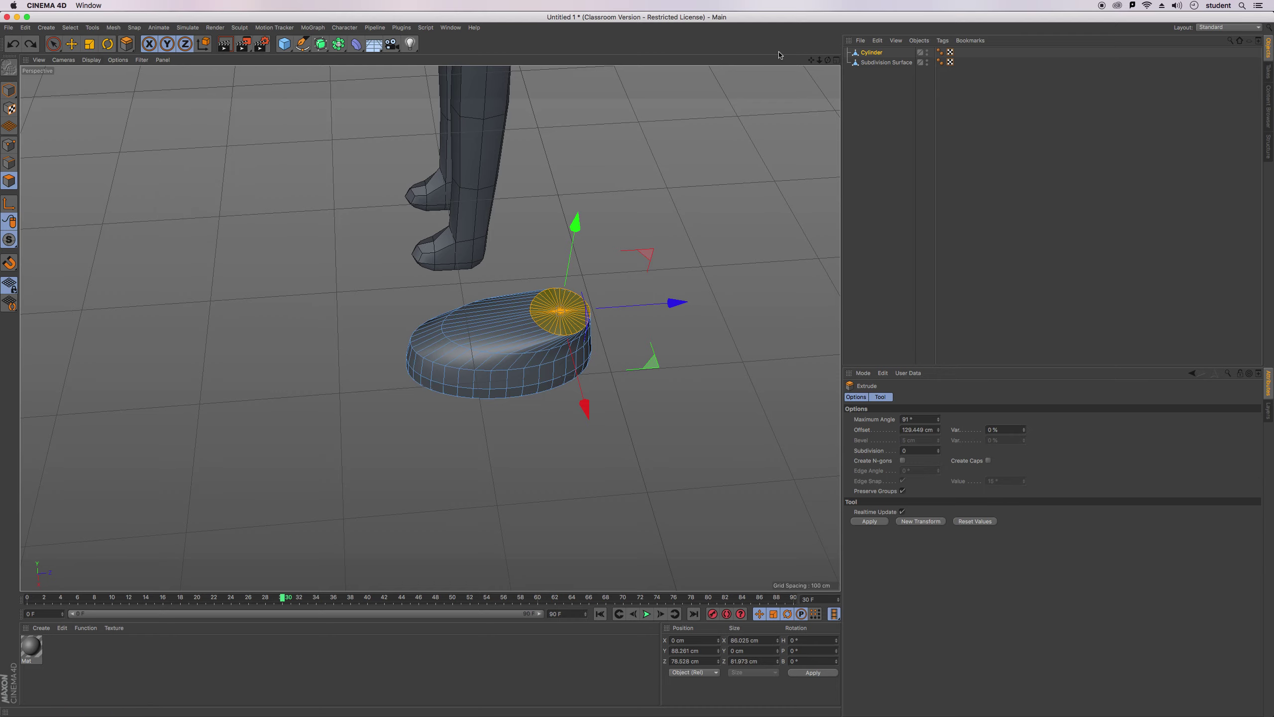
pyautogui.moveTo(829, 61); pyautogui.dragTo(823, 76)
pyautogui.moveTo(658, 149); pyautogui.dragTo(665, 149)
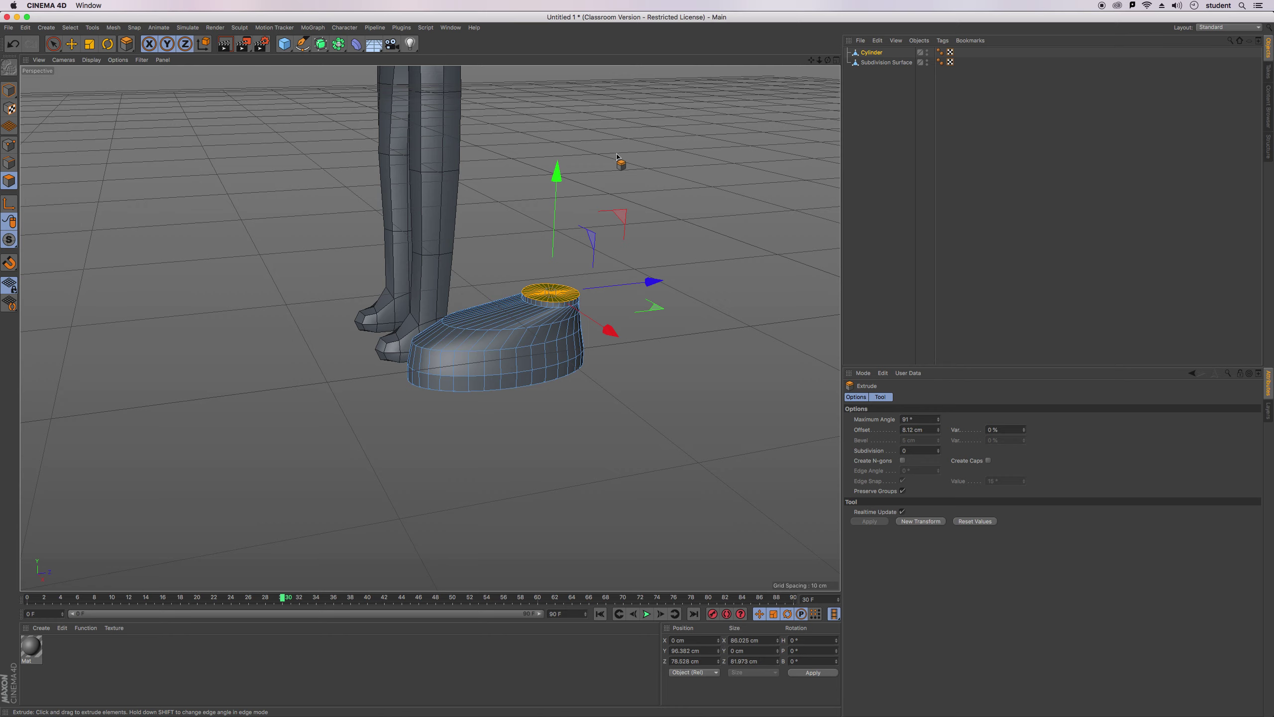
pyautogui.moveTo(582, 245); pyautogui.dragTo(654, 246)
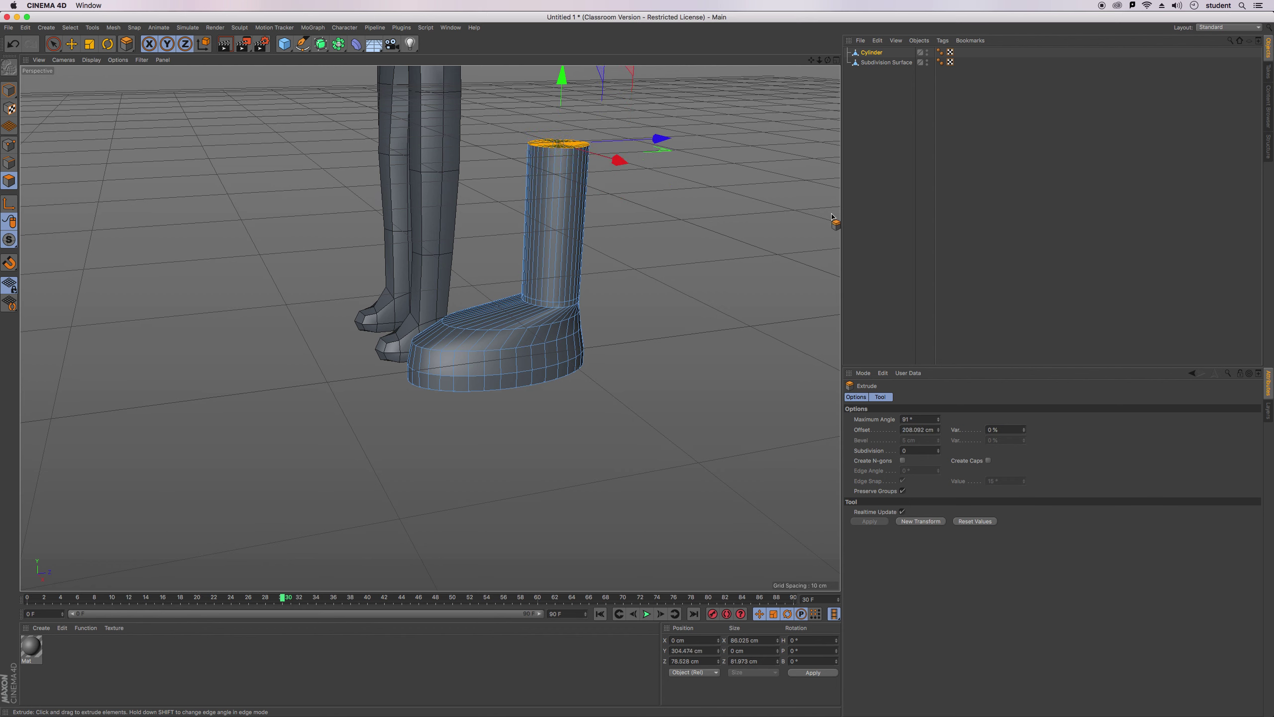
# Loop-select the side polygons of the tall boot shaft and extrude them outward by about 19 cm.
pyautogui.click(70, 27)
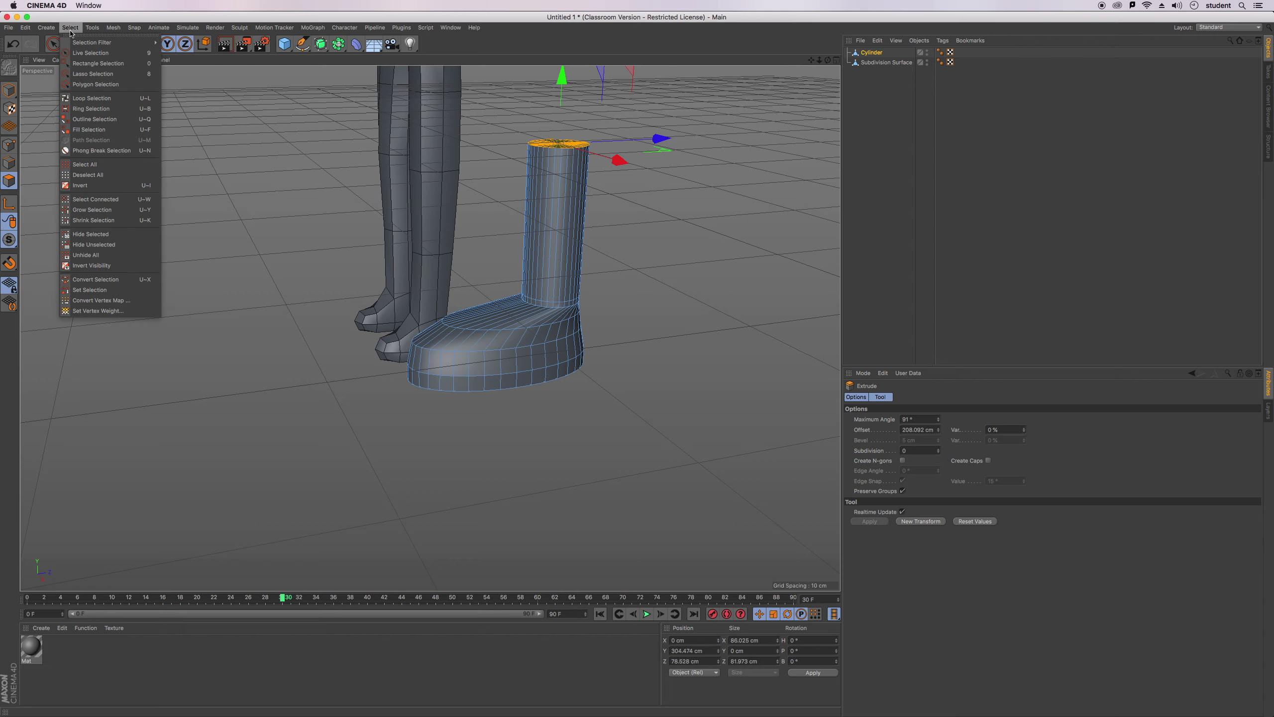
pyautogui.click(101, 99)
pyautogui.click(564, 231)
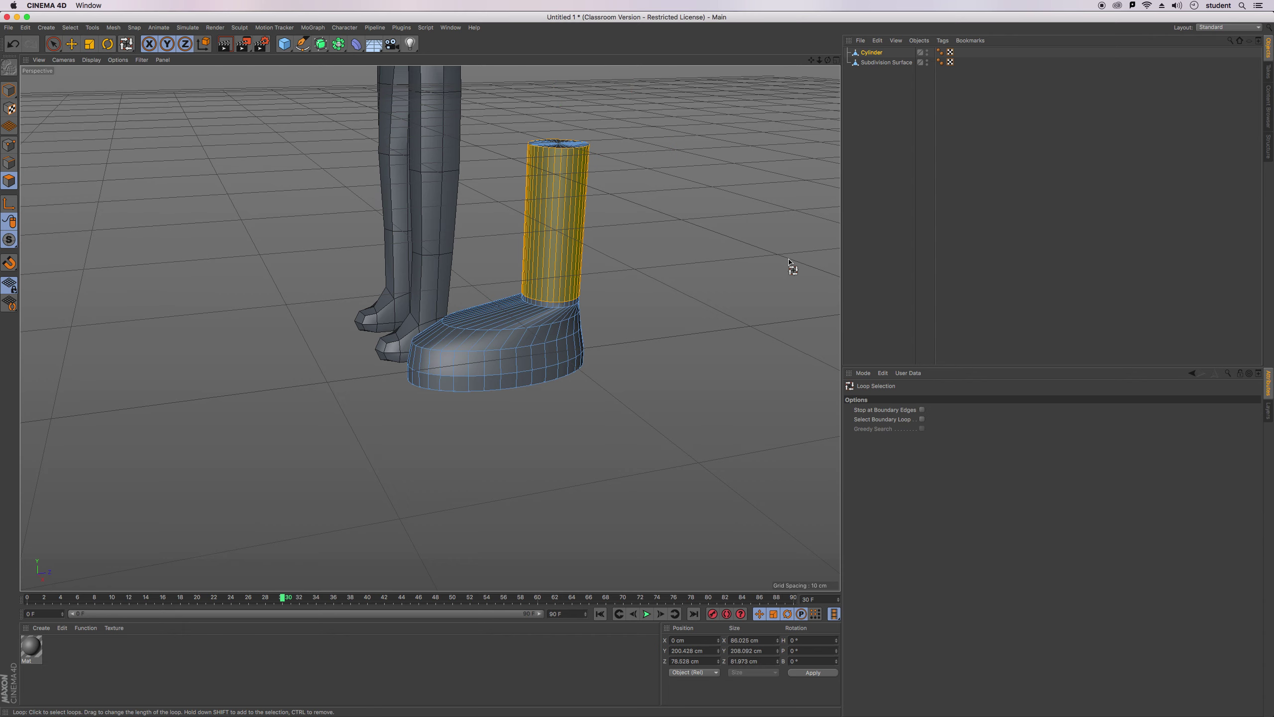
pyautogui.click(113, 28)
pyautogui.moveTo(131, 68)
pyautogui.click(269, 111)
pyautogui.hotkey('ctrl', 'z')
pyautogui.moveTo(126, 44); pyautogui.dragTo(162, 83)
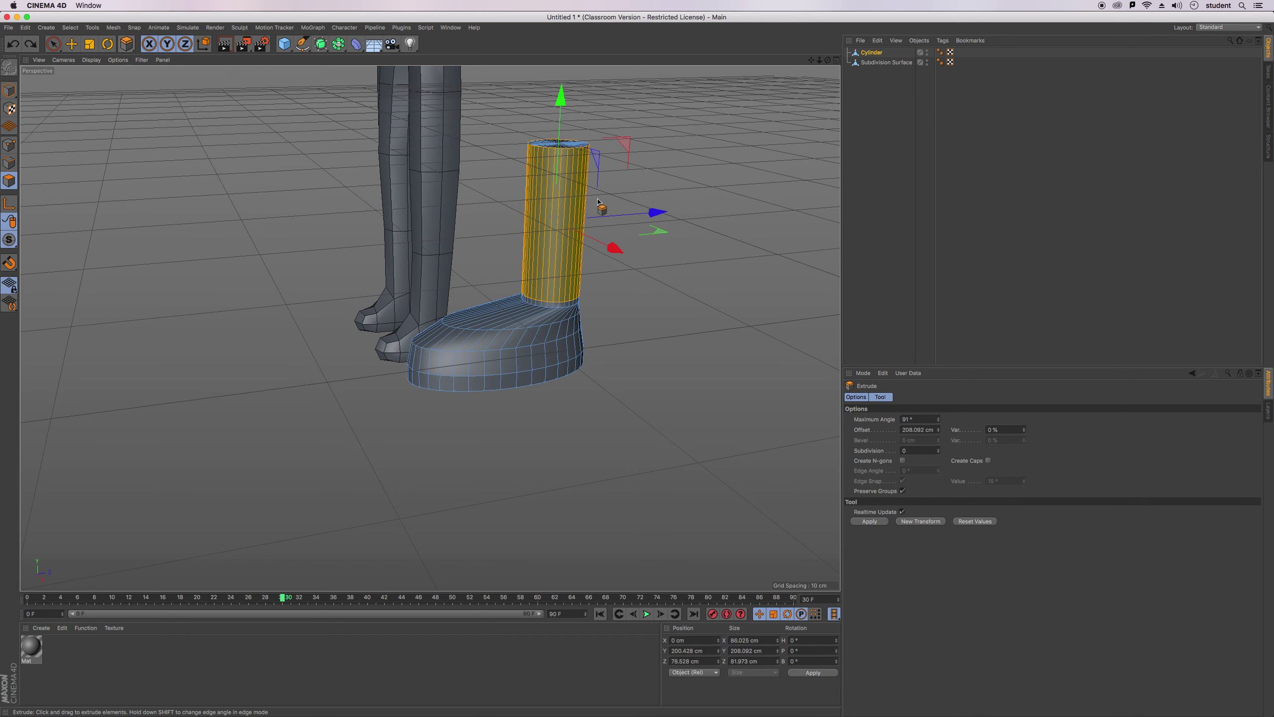
pyautogui.moveTo(656, 157); pyautogui.dragTo(683, 157)
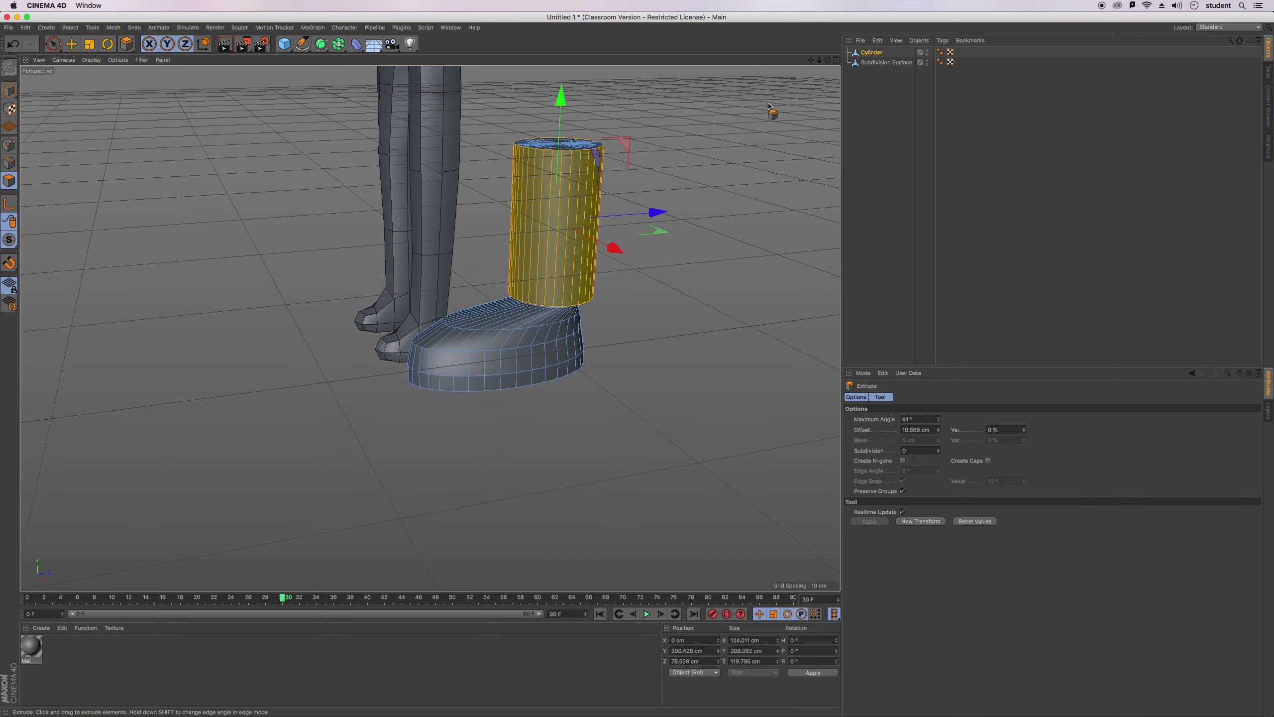
# Loop-select the outer ring of polygons on top of the shaft and extrude it upward by about 12 cm.
pyautogui.moveTo(828, 62)
pyautogui.mouseDown()
pyautogui.moveTo(830, 31)
pyautogui.moveTo(815, 50)
pyautogui.moveTo(846, 66)
pyautogui.moveTo(853, 96)
pyautogui.moveTo(839, 61)
pyautogui.moveTo(823, 78)
pyautogui.moveTo(705, 103)
pyautogui.moveTo(826, 70)
pyautogui.mouseUp()
pyautogui.keyDown('alt'); pyautogui.moveTo(430, 328); pyautogui.dragTo(430, 328); pyautogui.keyUp('alt')
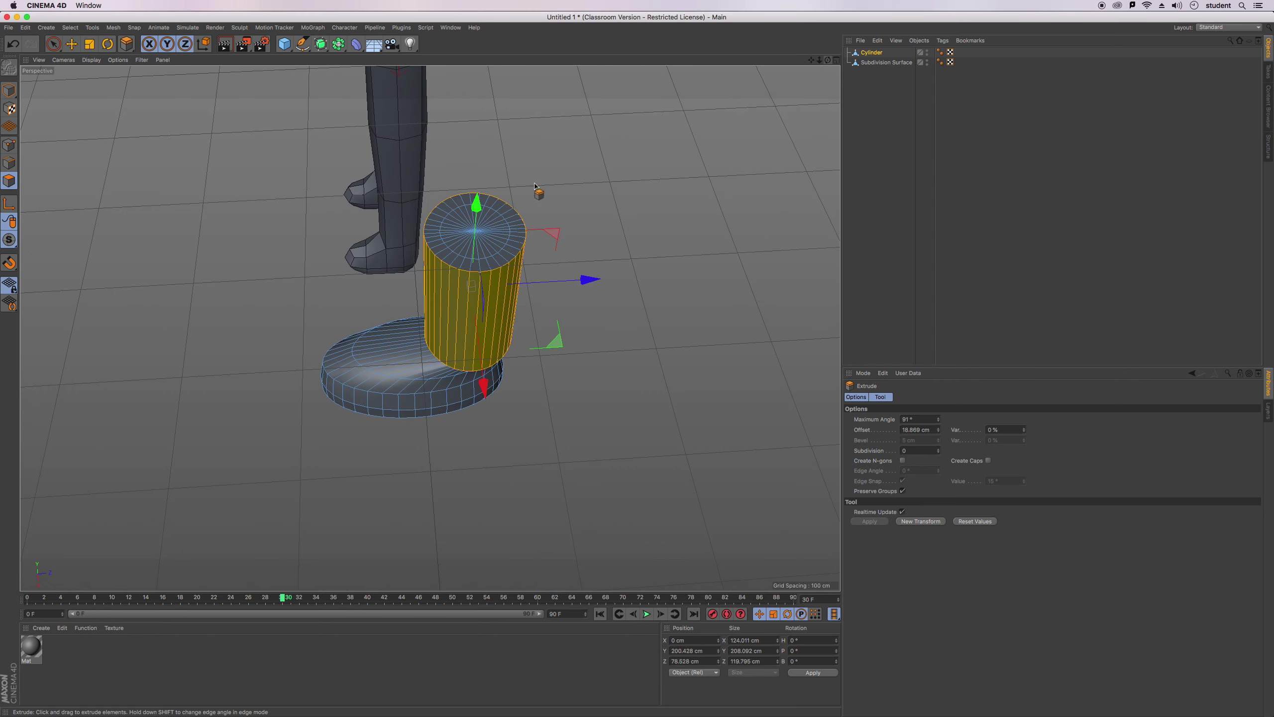
pyautogui.click(70, 28)
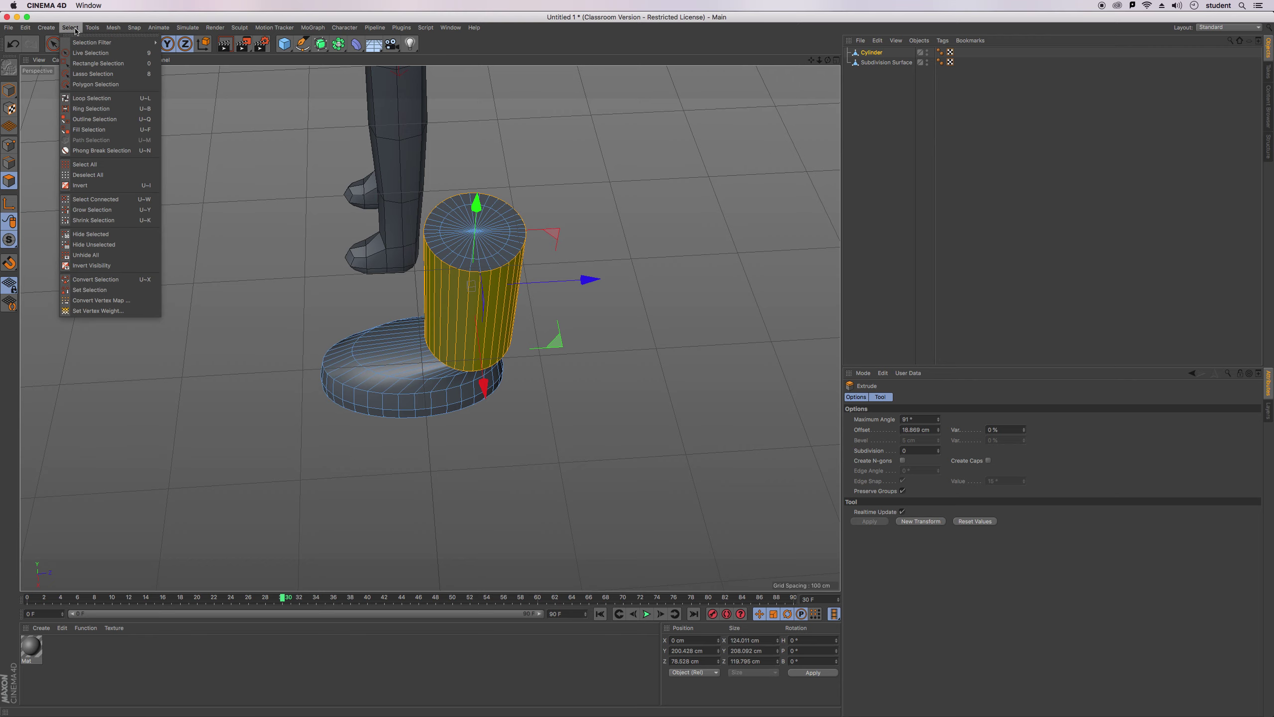
pyautogui.click(88, 98)
pyautogui.click(440, 239)
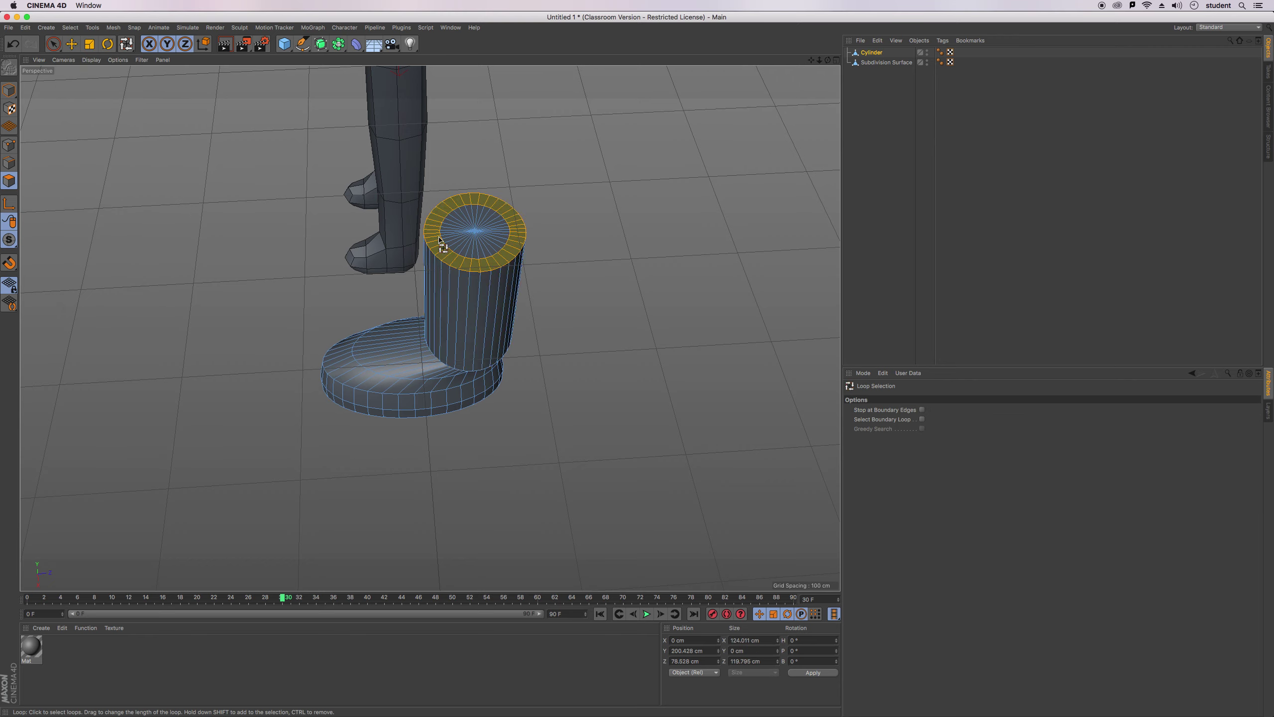
pyautogui.click(128, 47)
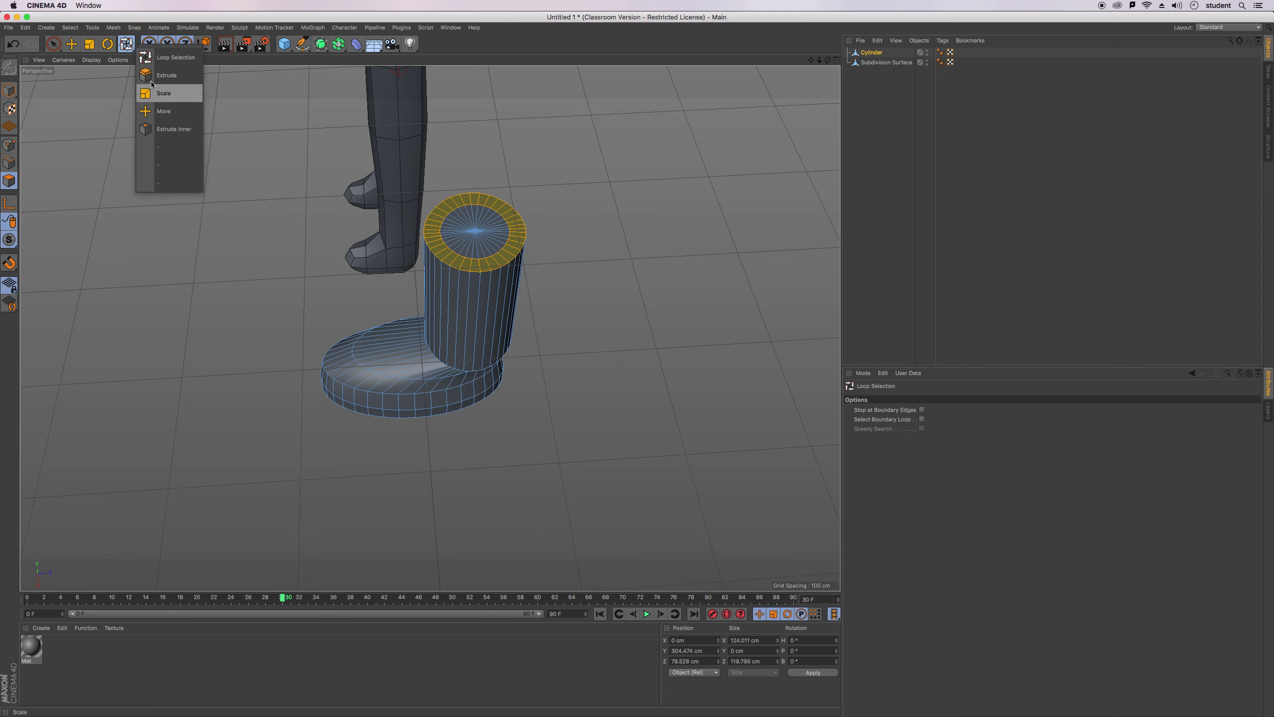
pyautogui.click(166, 75)
pyautogui.moveTo(565, 156); pyautogui.dragTo(571, 155)
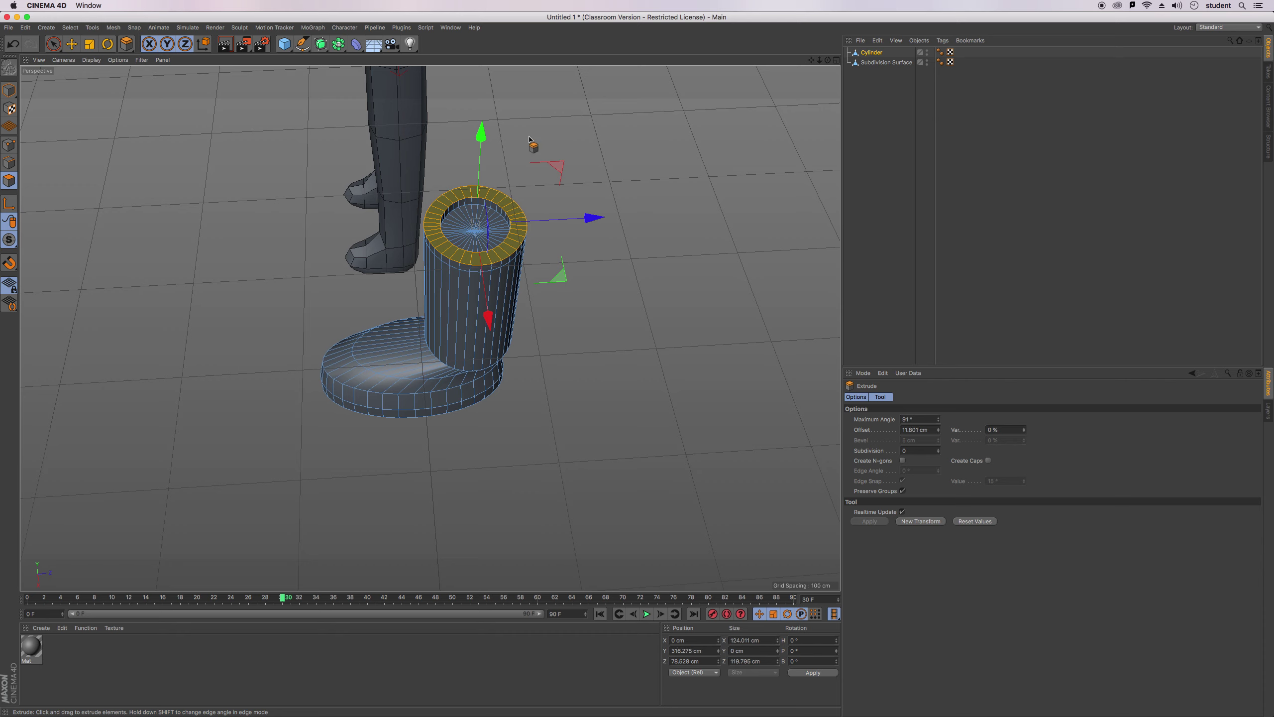
# Scale the shaft's rim polygons outward to about 138 cm along Z.
pyautogui.click(89, 44)
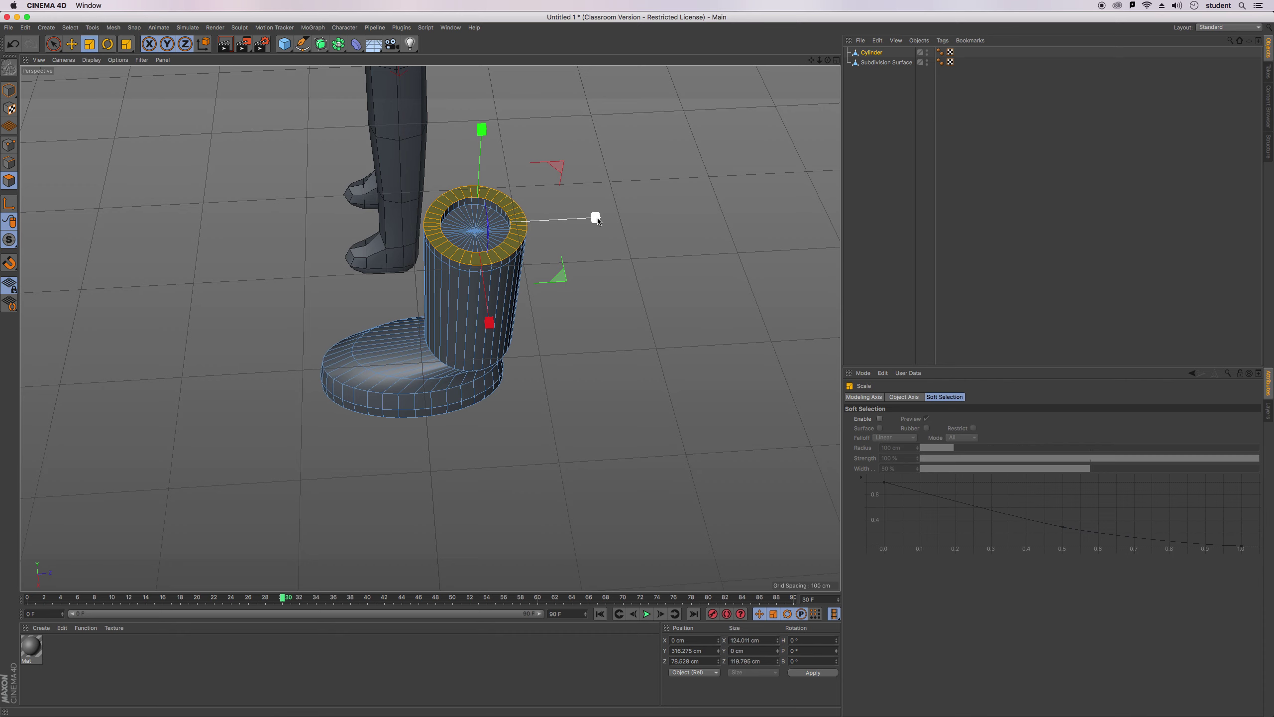
pyautogui.moveTo(600, 219); pyautogui.dragTo(617, 219)
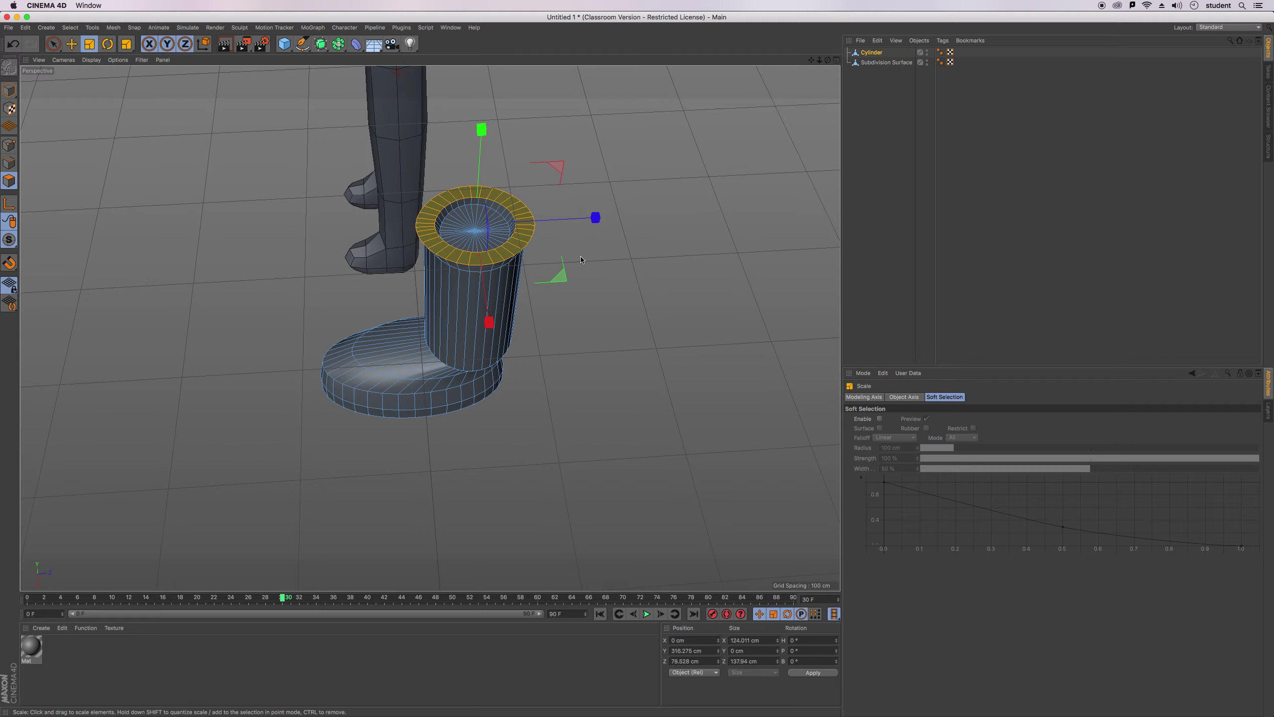
pyautogui.moveTo(828, 60); pyautogui.dragTo(828, 25)
pyautogui.keyDown('alt'); pyautogui.moveTo(575, 174); pyautogui.dragTo(662, 214); pyautogui.keyUp('alt')
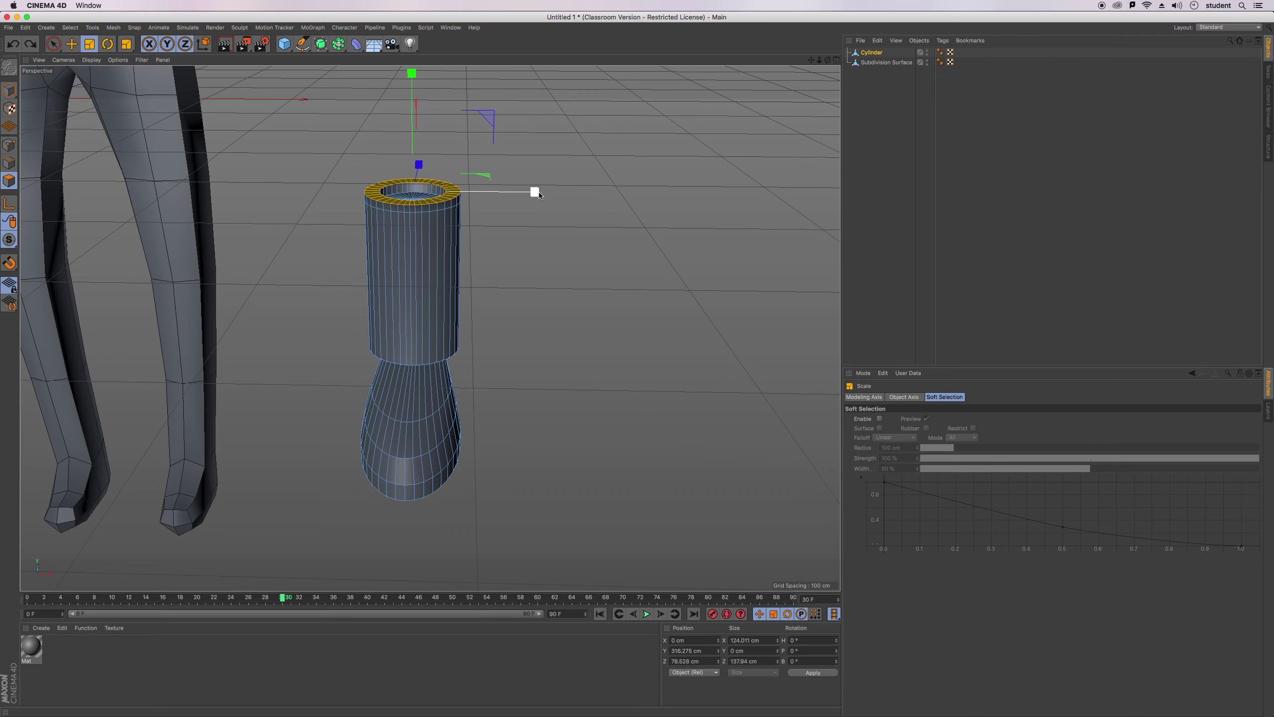
pyautogui.keyDown('alt'); pyautogui.moveTo(430, 328); pyautogui.dragTo(430, 328); pyautogui.keyUp('alt')
# Add a Subdivision Surface and make the boot's Cylinder object its child.
pyautogui.click(321, 44)
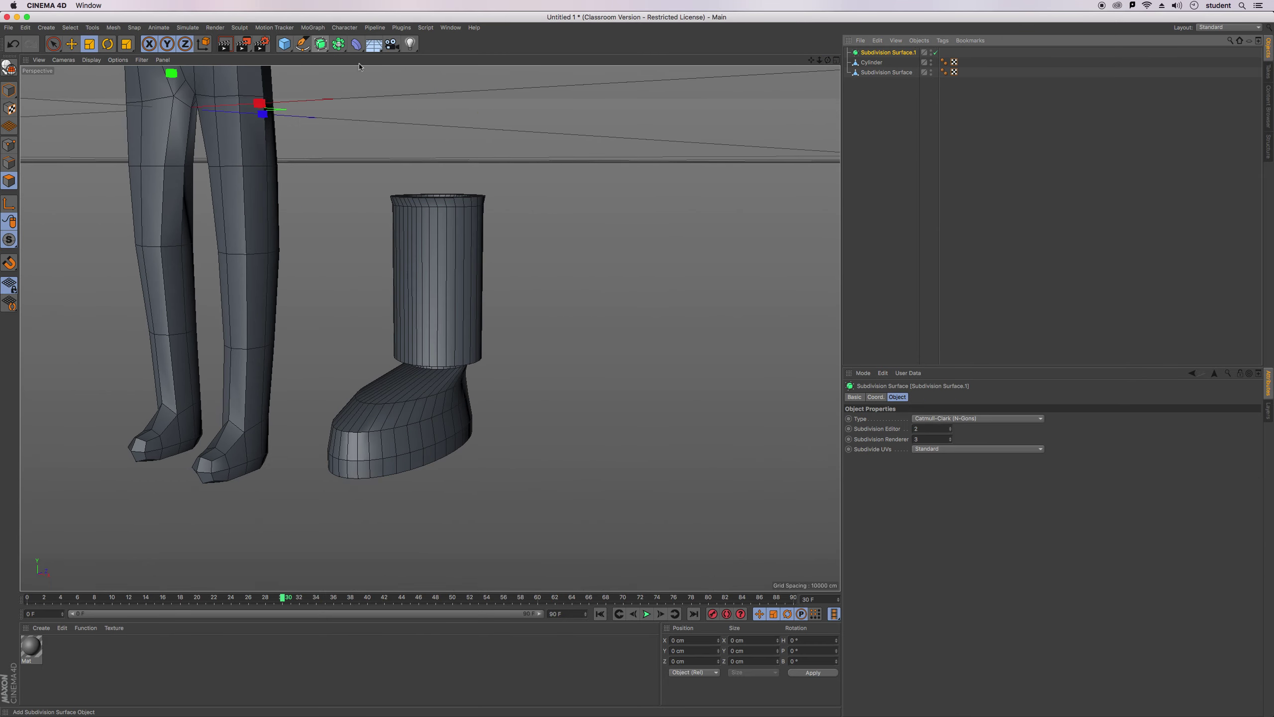
pyautogui.moveTo(877, 56); pyautogui.dragTo(883, 53)
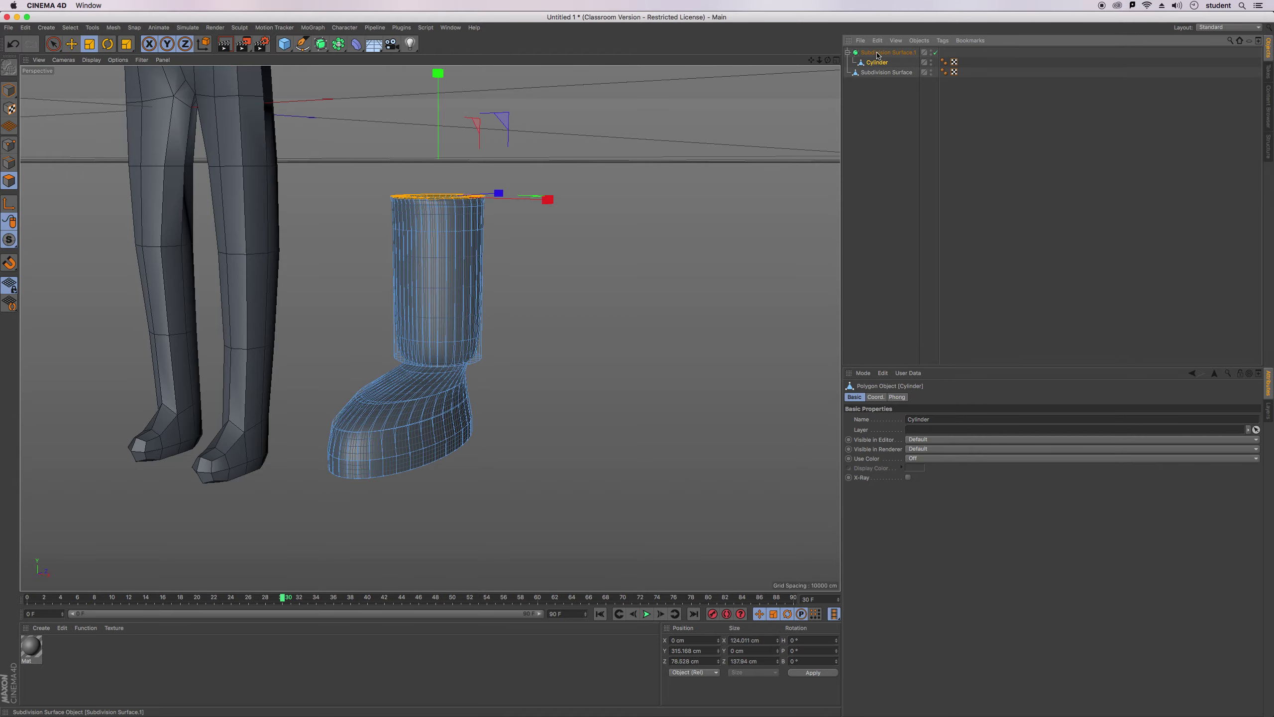
pyautogui.keyDown('alt'); pyautogui.moveTo(430, 328); pyautogui.dragTo(430, 329); pyautogui.keyUp('alt')
# Set the boot's Subdivision Surface to 1 subdivision in both the editor and the renderer.
pyautogui.click(901, 53)
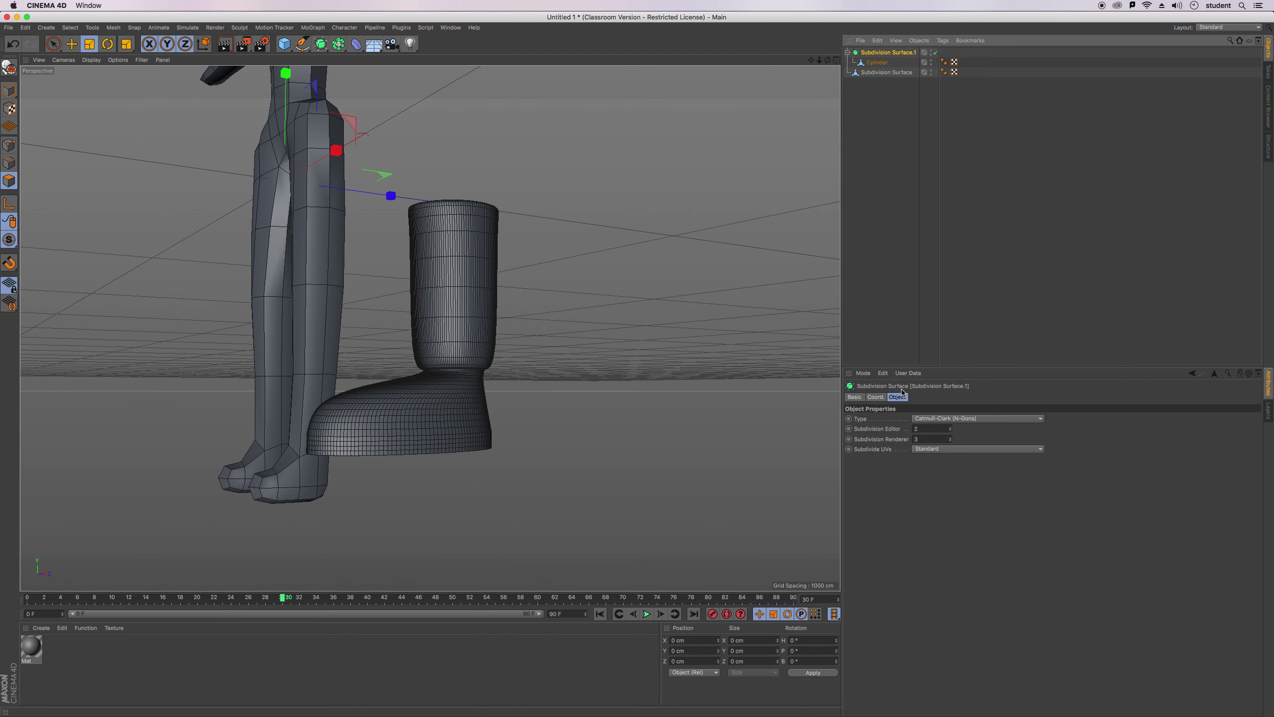
pyautogui.click(950, 431)
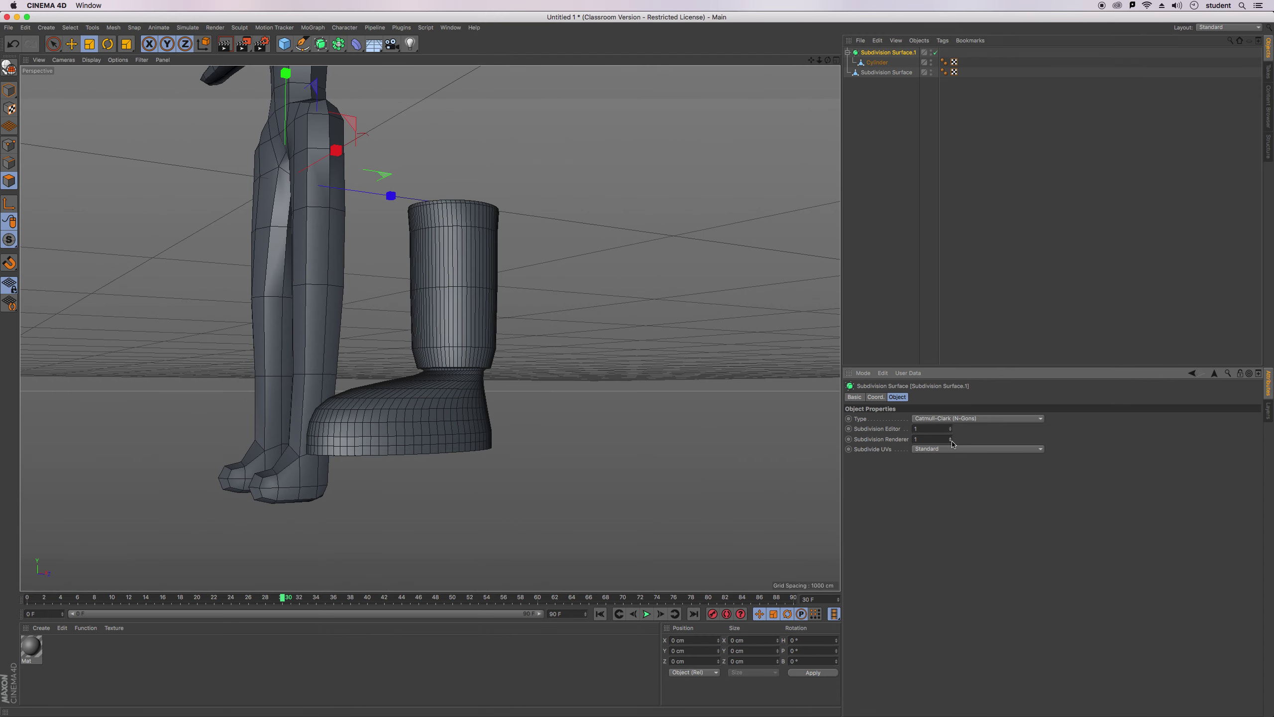
pyautogui.moveTo(828, 61); pyautogui.dragTo(727, 47)
pyautogui.keyDown('alt'); pyautogui.moveTo(430, 328); pyautogui.dragTo(430, 328); pyautogui.keyUp('alt')
pyautogui.scroll(3, 465, 359)
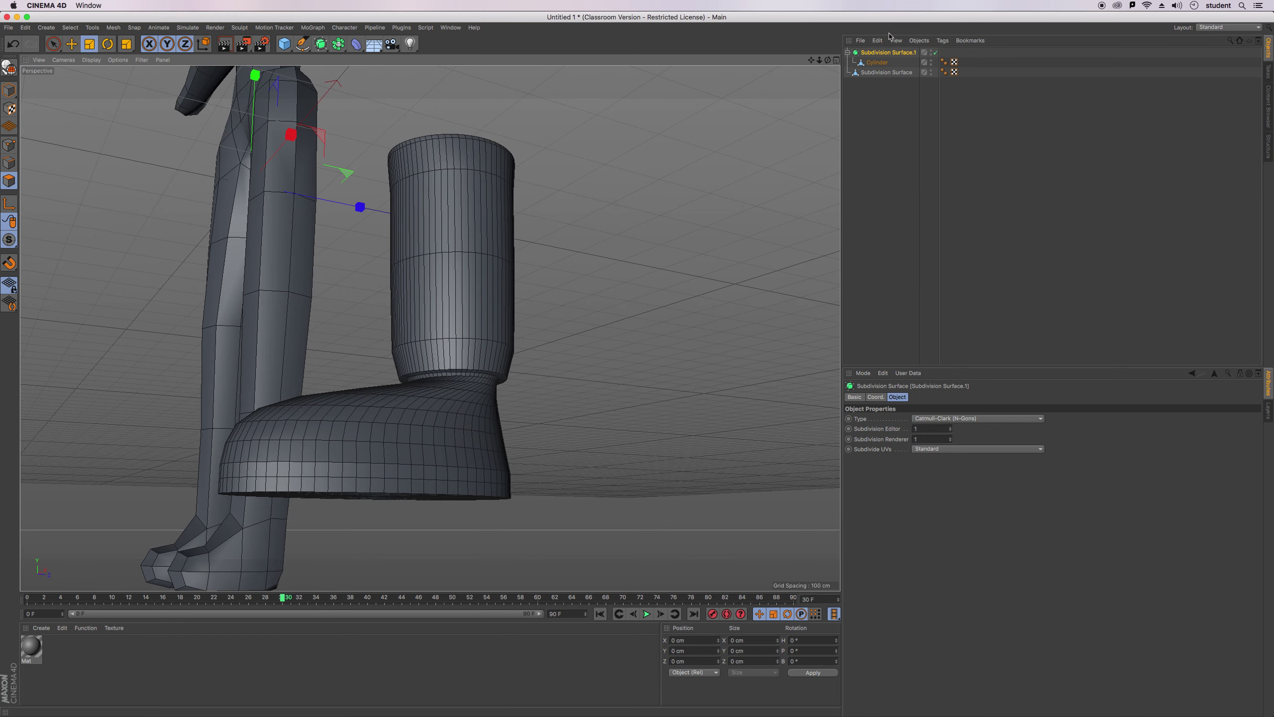
# Take the Cylinder object back out of the Subdivision Surface.
pyautogui.click(466, 358)
pyautogui.scroll(4, 412, 356)
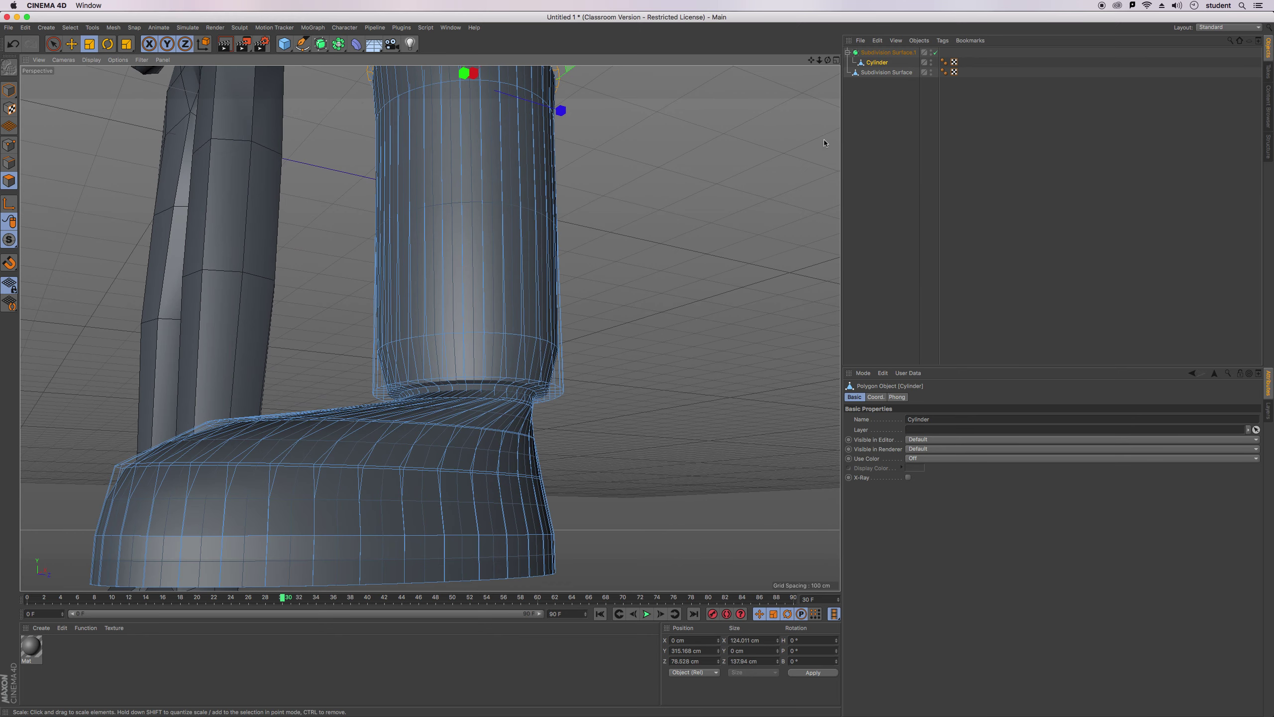
pyautogui.moveTo(876, 150); pyautogui.dragTo(876, 151)
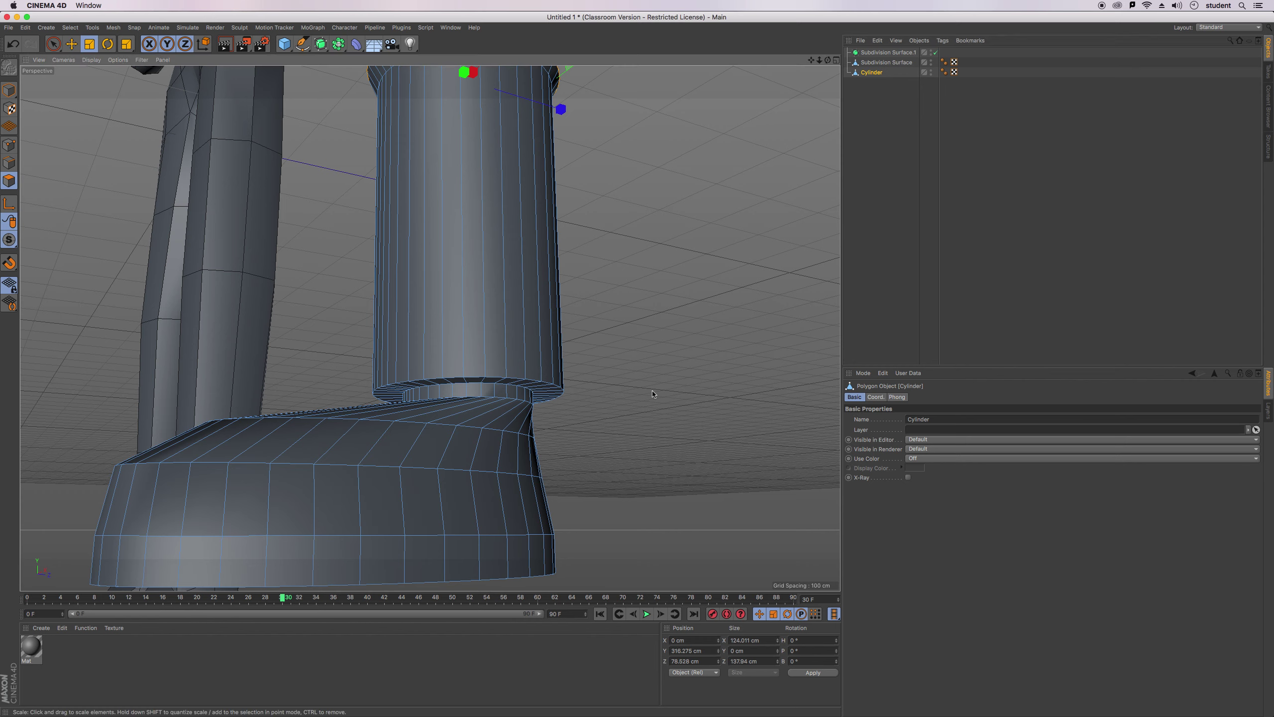
# Add a loop cut around the boot shaft near its lower edge, at about 91% offset.
pyautogui.press('k')
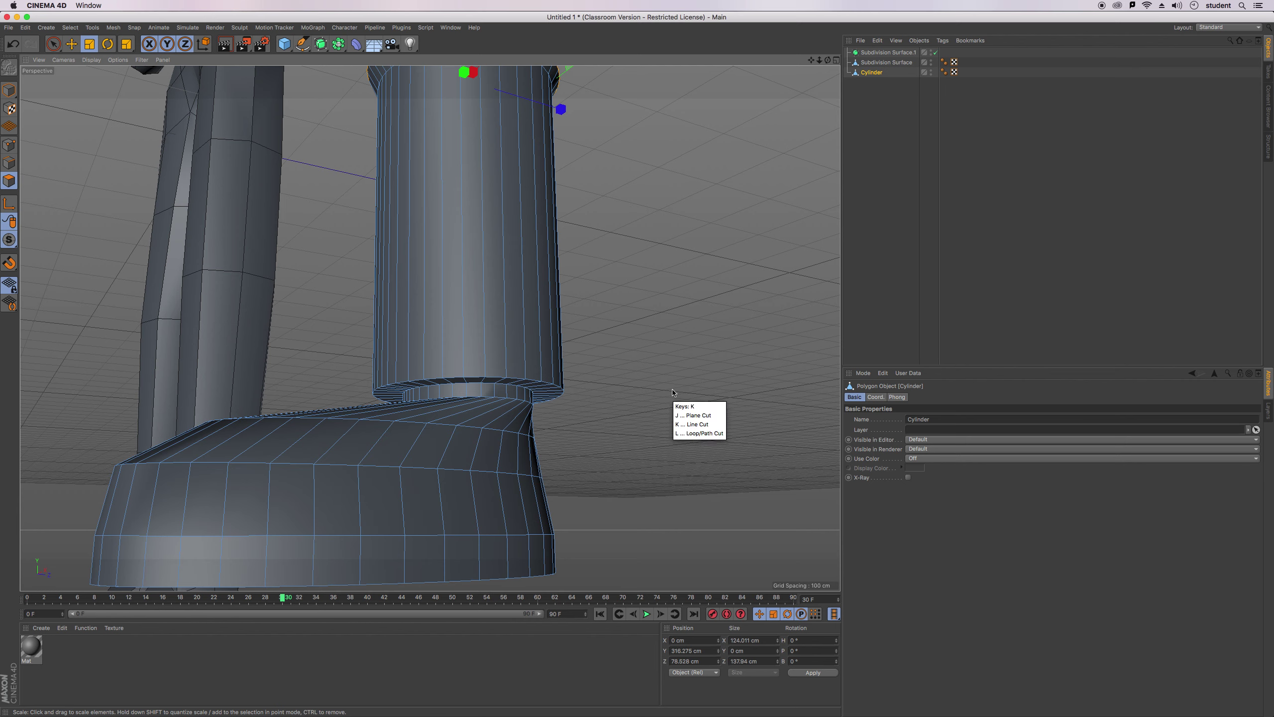
pyautogui.press('l')
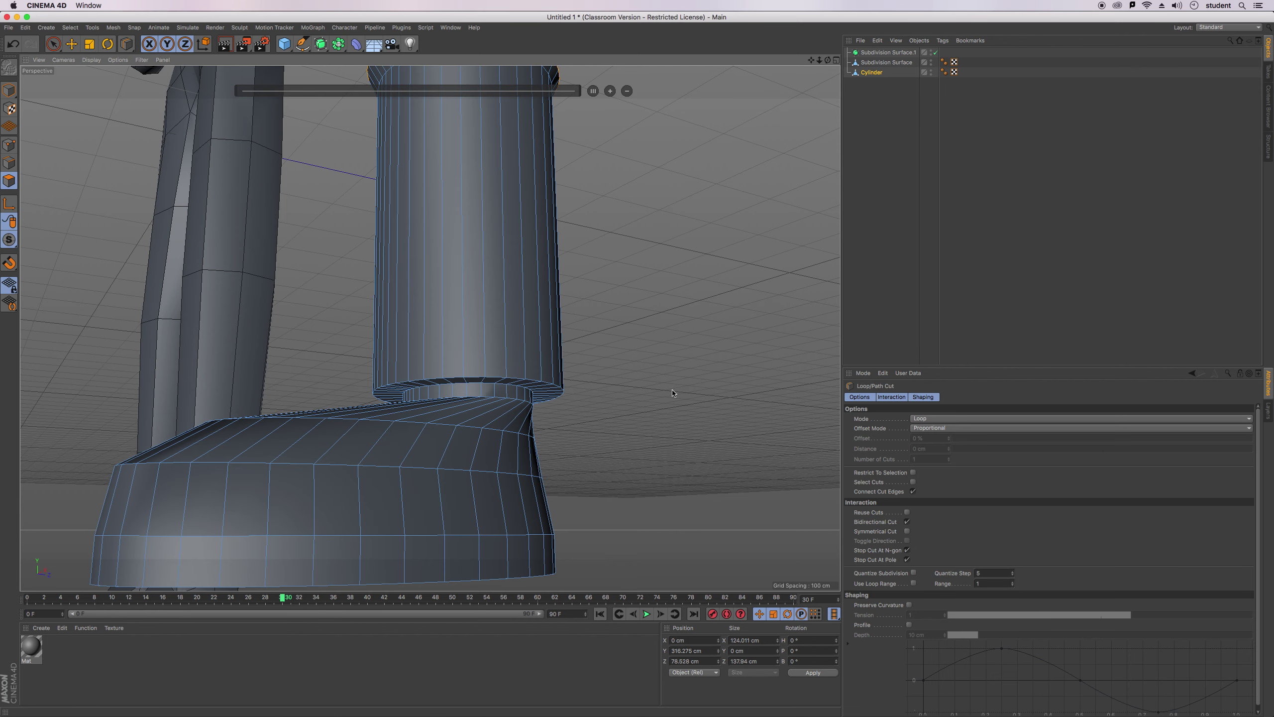
pyautogui.click(462, 348)
pyautogui.moveTo(828, 60); pyautogui.dragTo(430, 328)
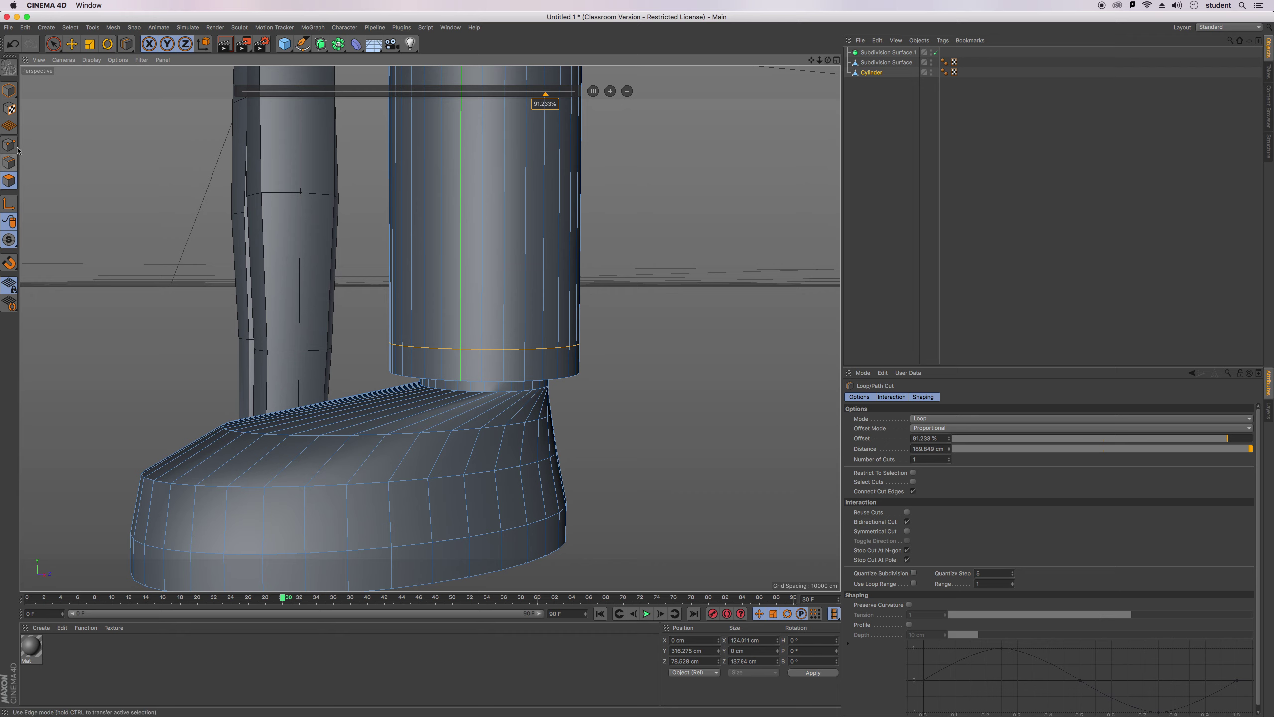
# Loop-select the new edge ring near the bottom of the boot shaft and scale it outward to about 145 cm in X and Z.
pyautogui.click(71, 44)
pyautogui.click(464, 362)
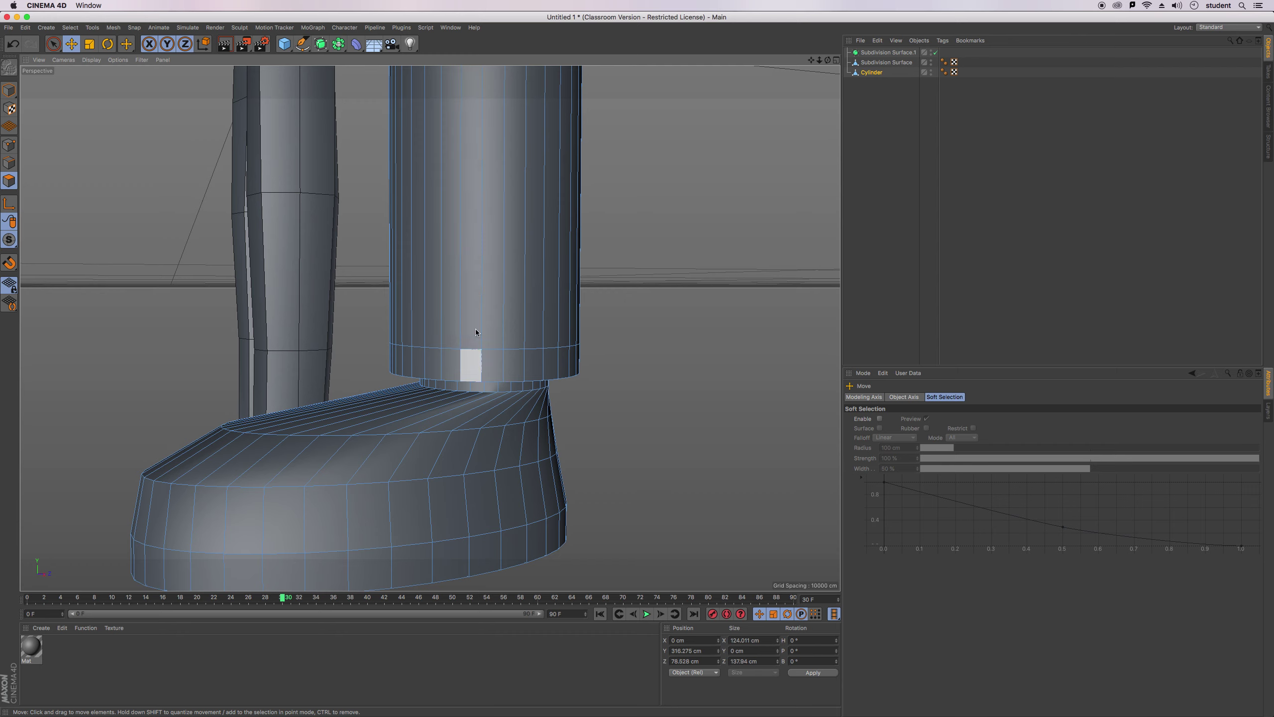
pyautogui.click(70, 27)
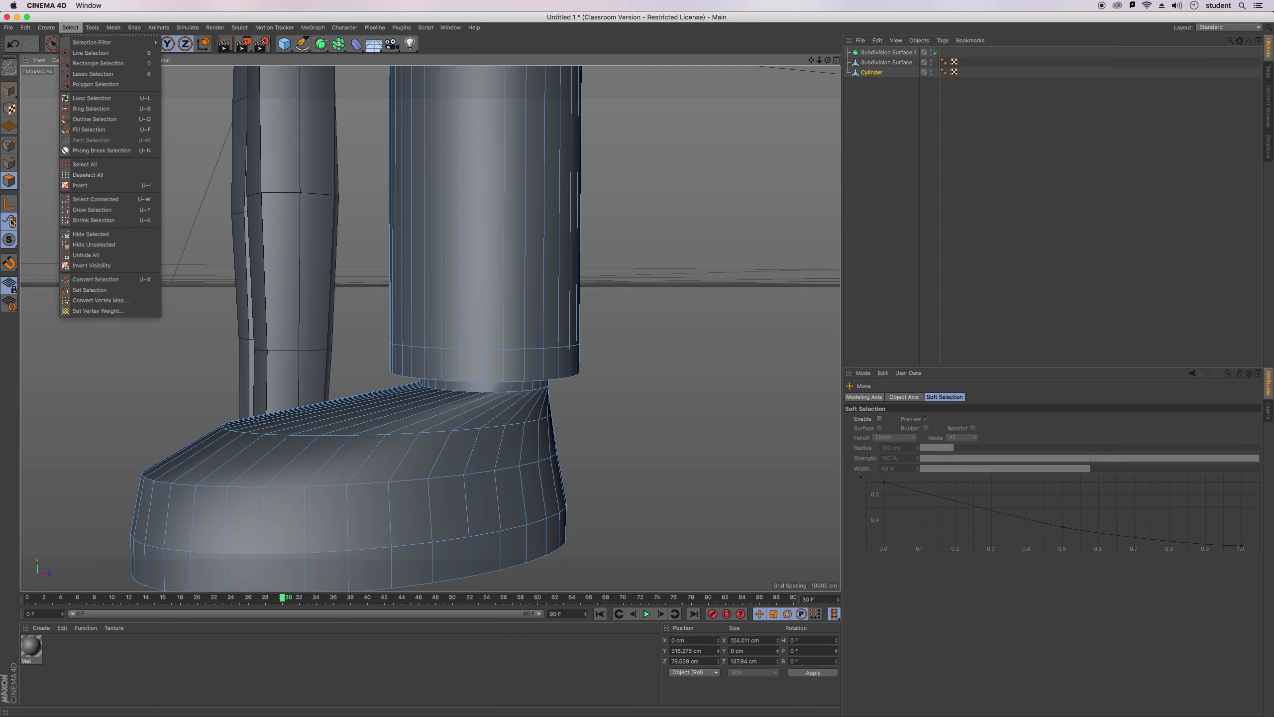
pyautogui.click(9, 163)
pyautogui.click(9, 163)
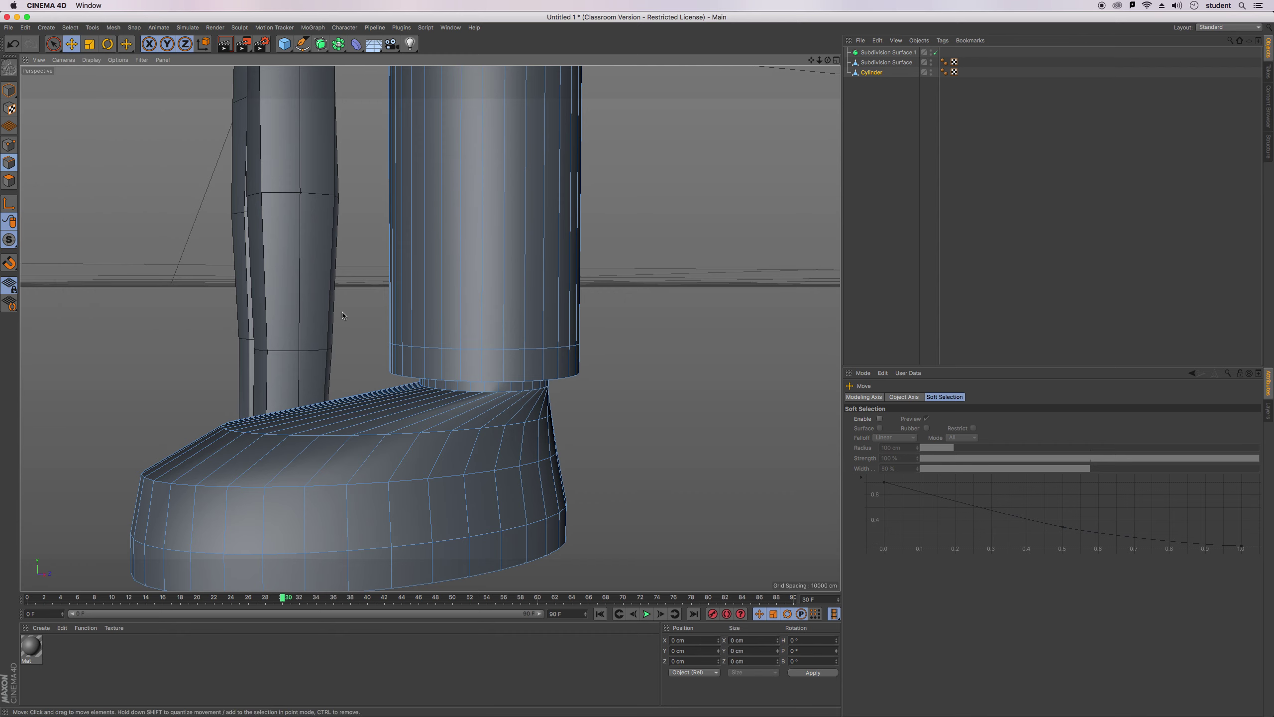
pyautogui.click(70, 27)
pyautogui.click(82, 97)
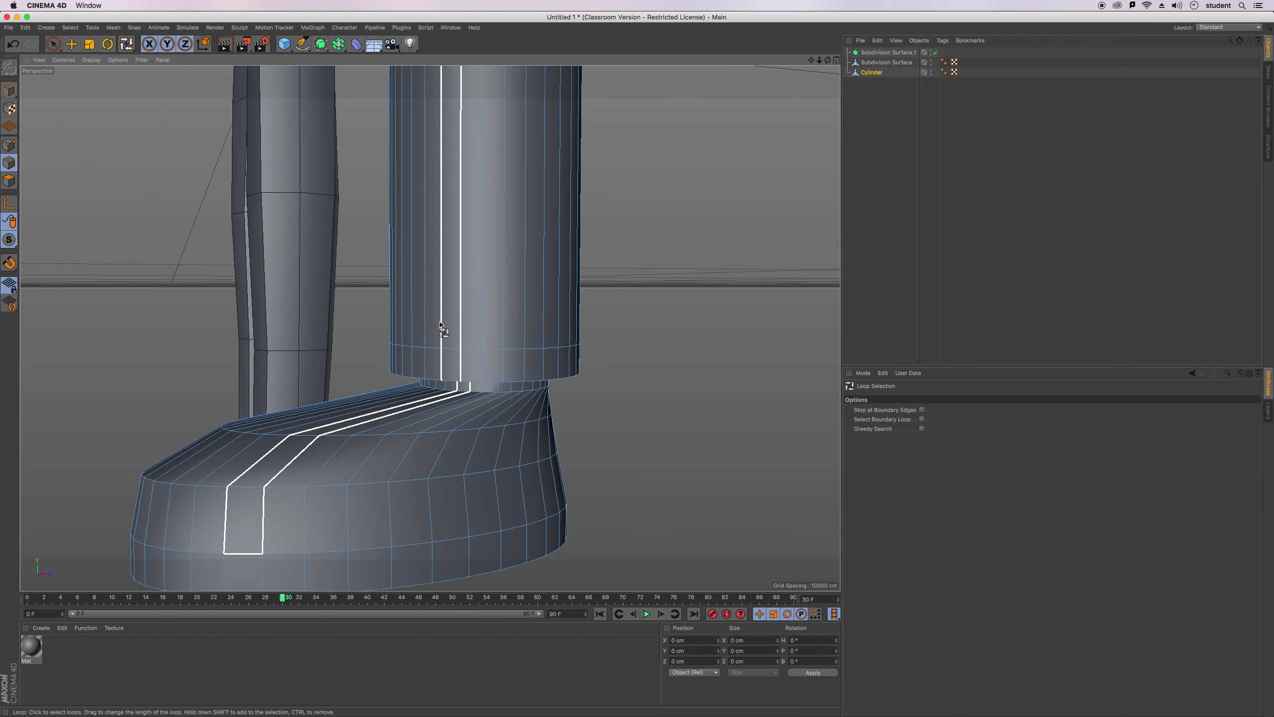
pyautogui.click(458, 350)
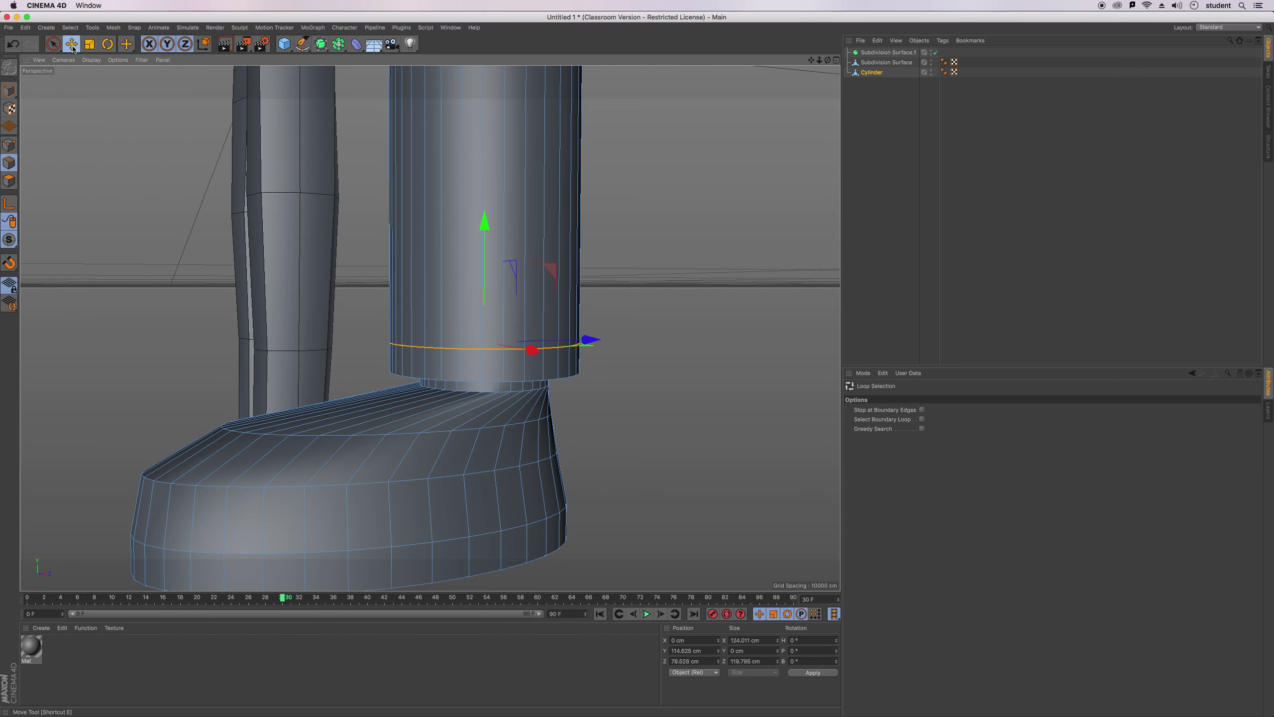
pyautogui.click(73, 46)
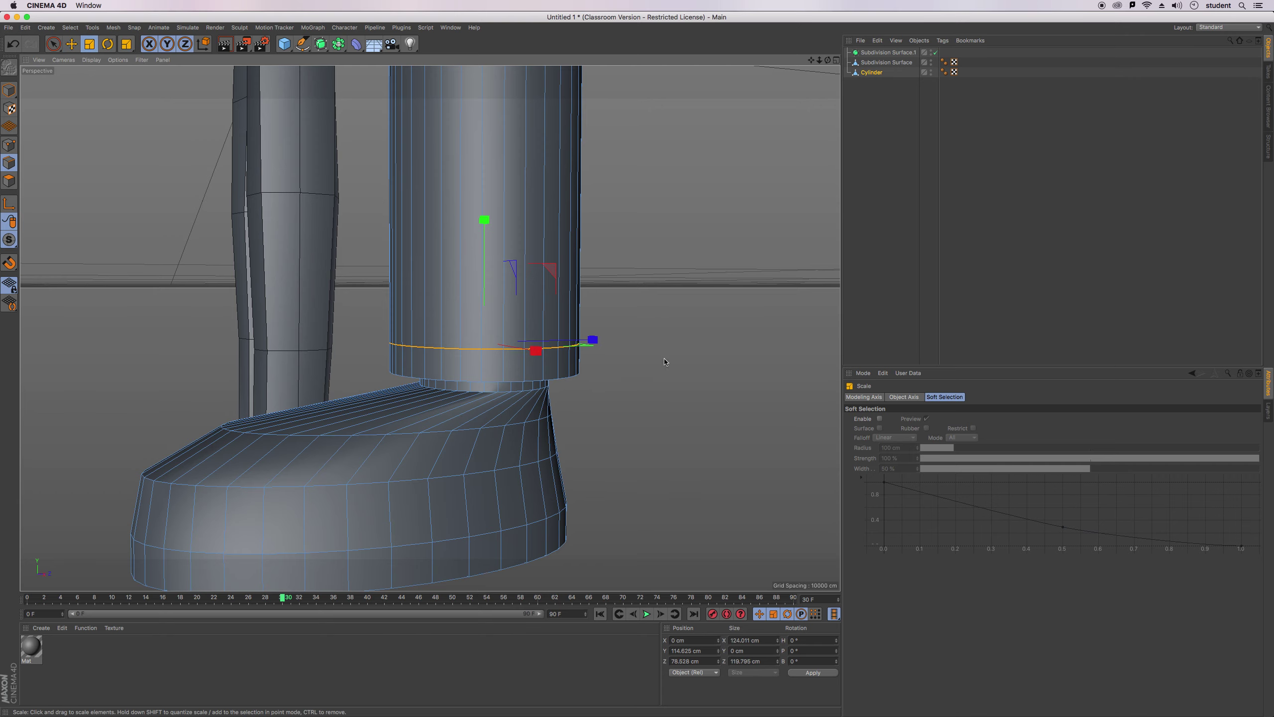
pyautogui.moveTo(829, 61); pyautogui.dragTo(937, 87)
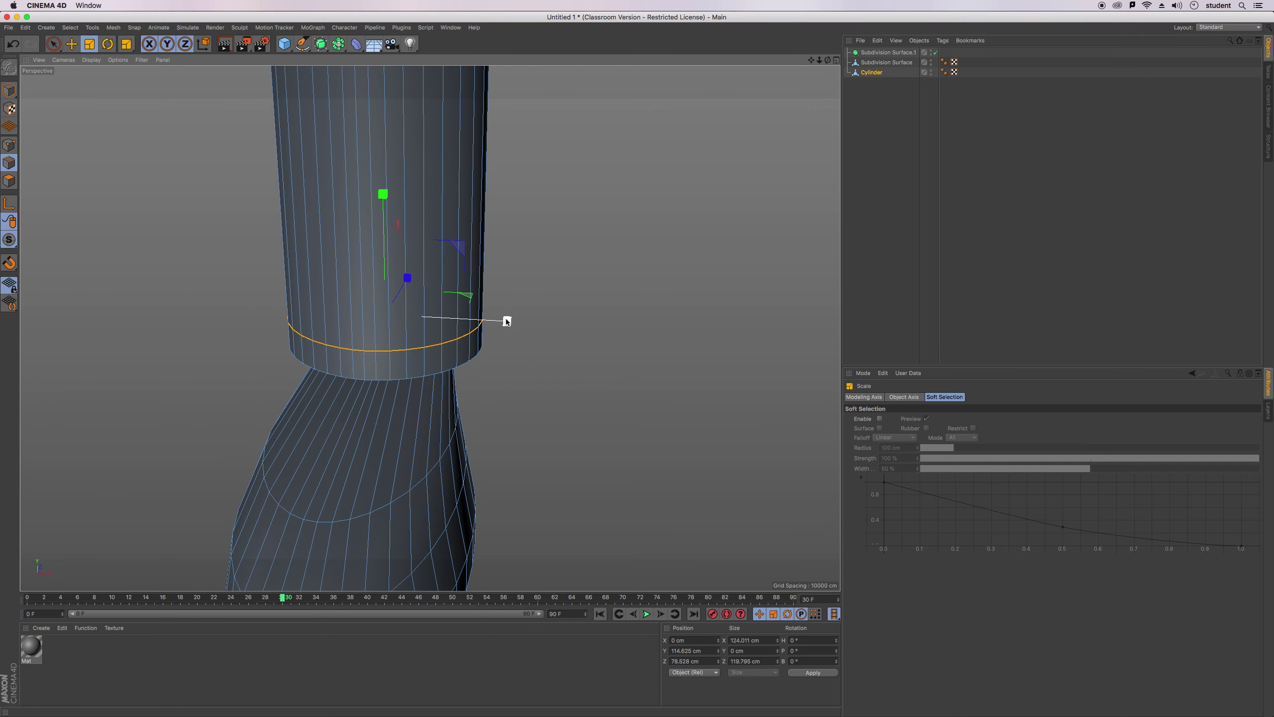
pyautogui.moveTo(507, 322); pyautogui.dragTo(527, 322)
pyautogui.moveTo(829, 61); pyautogui.dragTo(700, 63)
pyautogui.moveTo(646, 350); pyautogui.dragTo(671, 351)
# Move the widened edge loop up to about Y 127 cm and toward the toe to about Z 71 cm.
pyautogui.click(71, 44)
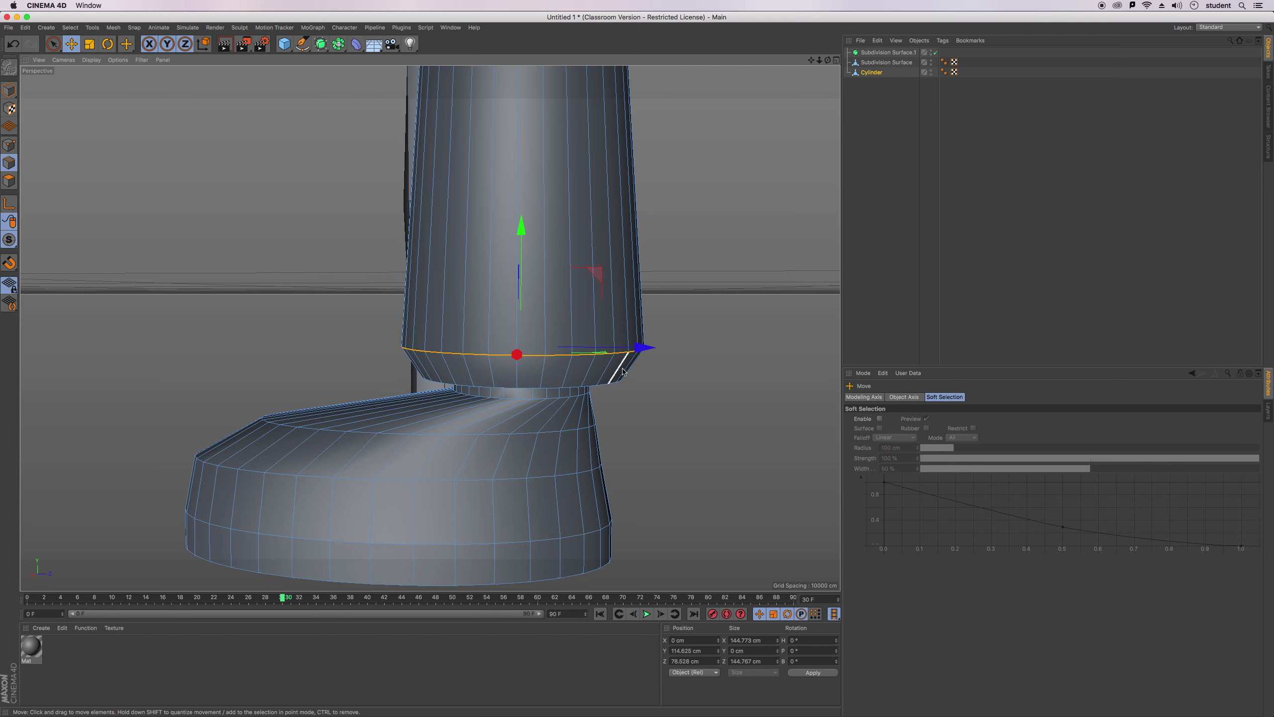
pyautogui.moveTo(646, 348); pyautogui.dragTo(635, 347)
pyautogui.moveTo(512, 241); pyautogui.dragTo(512, 219)
pyautogui.moveTo(635, 327); pyautogui.dragTo(634, 331)
# Loop-select the inner edge ring where the shaft meets the ankle and raise it to about Y 102 cm.
pyautogui.moveTo(828, 60); pyautogui.dragTo(826, 31)
pyautogui.keyDown('alt'); pyautogui.moveTo(430, 329); pyautogui.dragTo(642, 330); pyautogui.keyUp('alt')
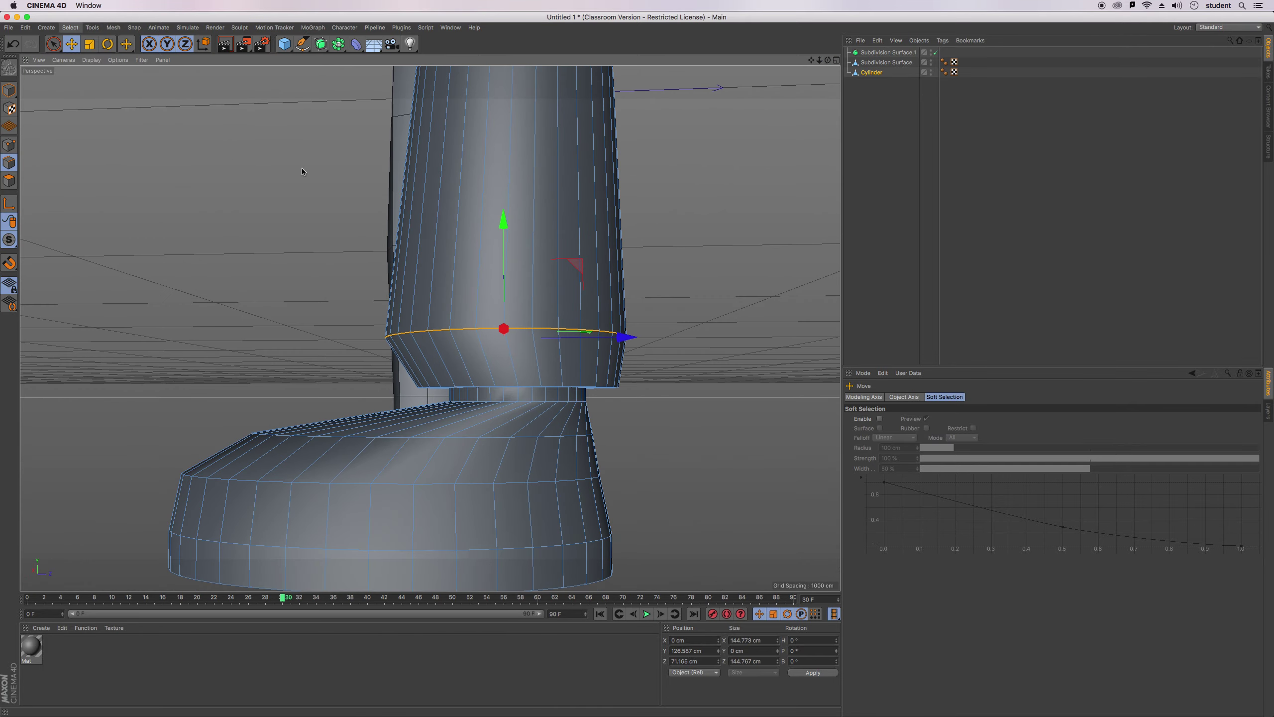
pyautogui.moveTo(828, 60); pyautogui.dragTo(883, 38)
pyautogui.keyDown('alt'); pyautogui.moveTo(430, 329); pyautogui.dragTo(430, 329); pyautogui.keyUp('alt')
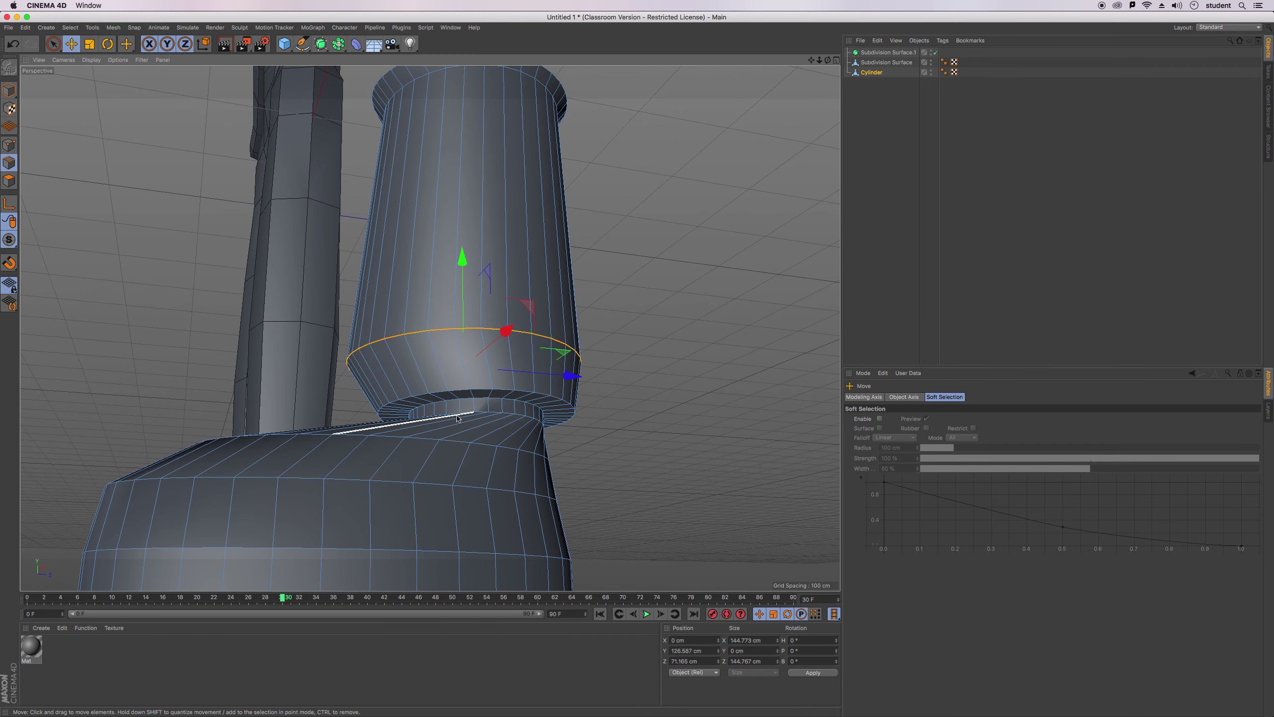
pyautogui.click(70, 27)
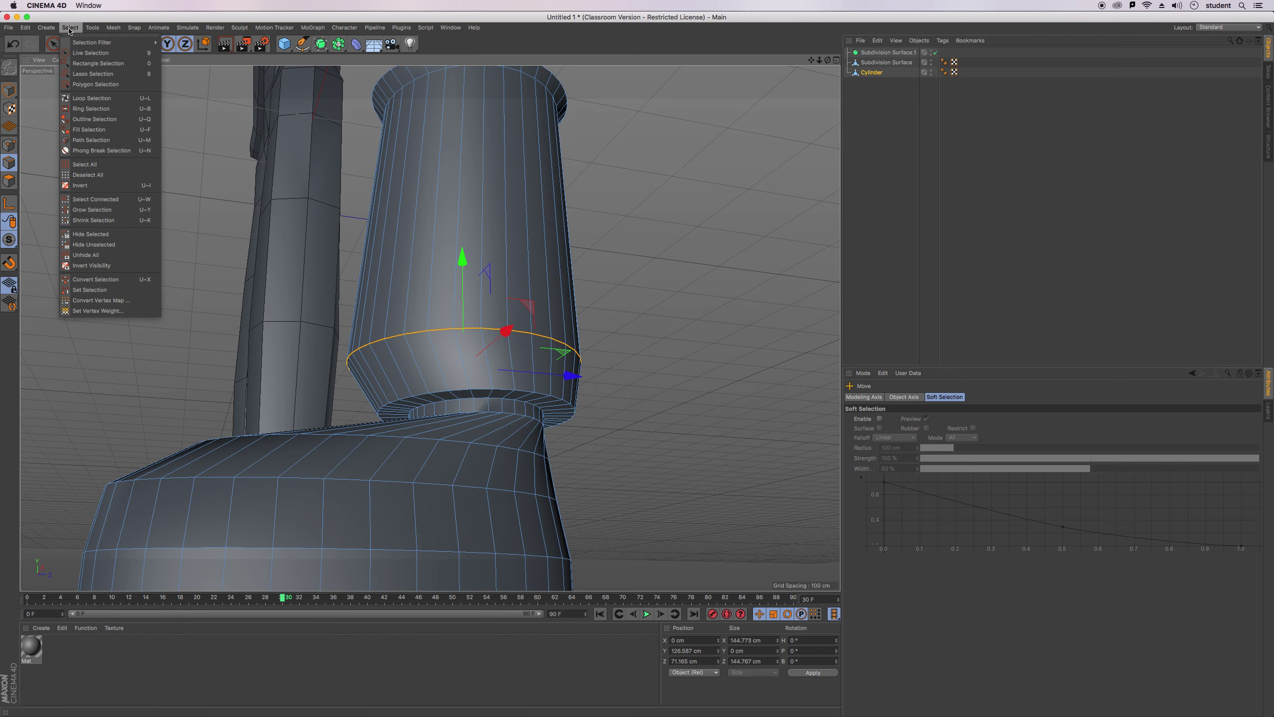
pyautogui.click(84, 99)
pyautogui.click(467, 401)
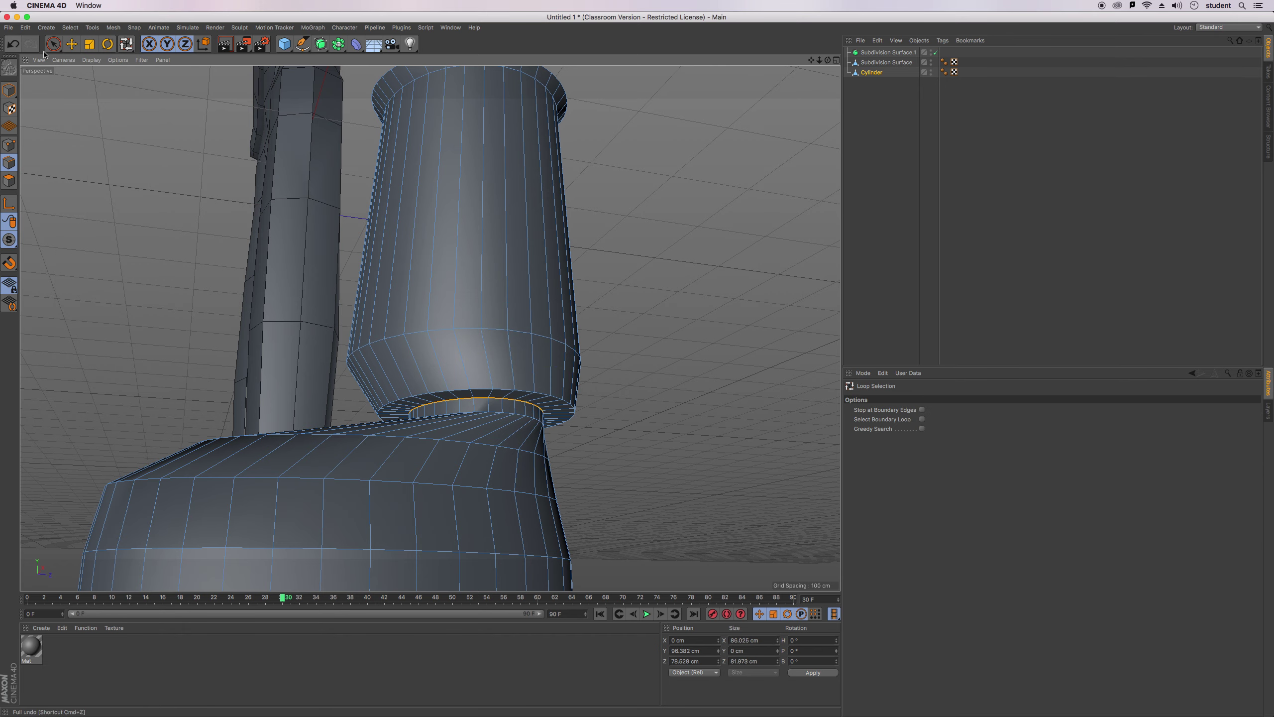
pyautogui.click(70, 50)
pyautogui.moveTo(472, 308); pyautogui.dragTo(477, 306)
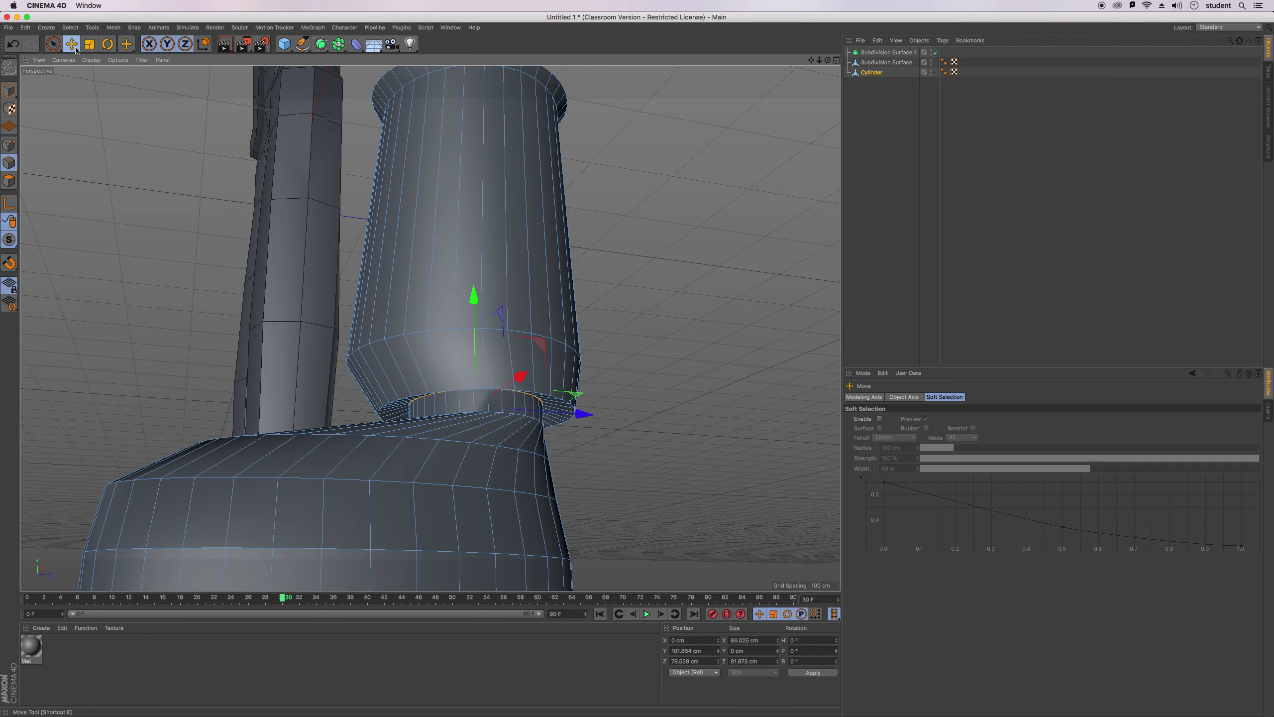
# Loop-select the shaft's bottom outer rim, narrow it slightly along X and shift it toward the heel by about 3 cm.
pyautogui.click(99, 27)
pyautogui.click(88, 106)
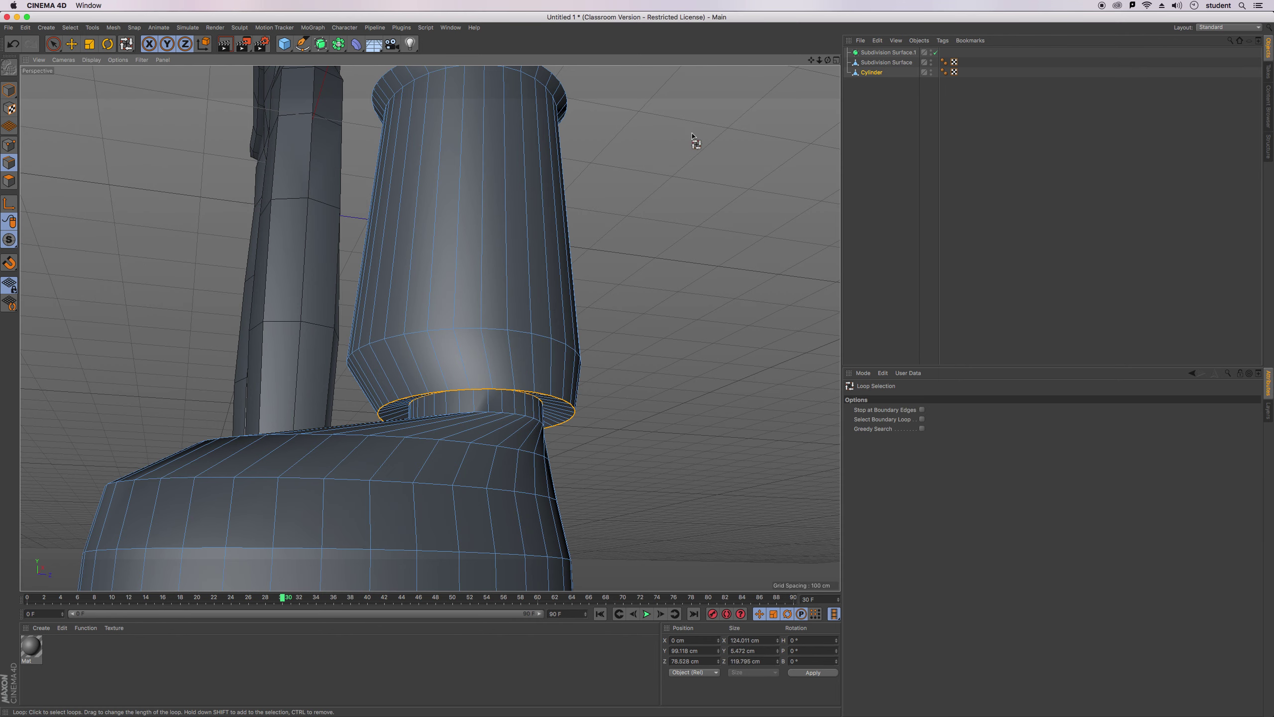
pyautogui.click(73, 48)
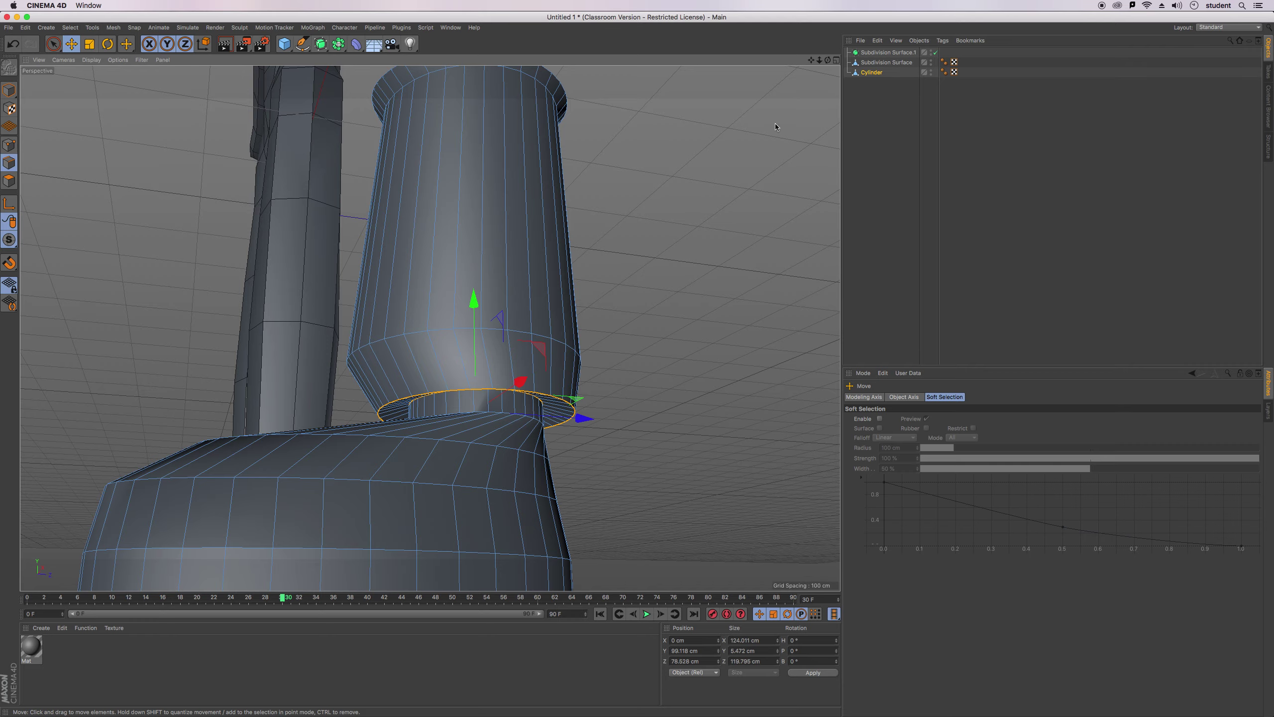
pyautogui.moveTo(828, 60); pyautogui.dragTo(918, 90)
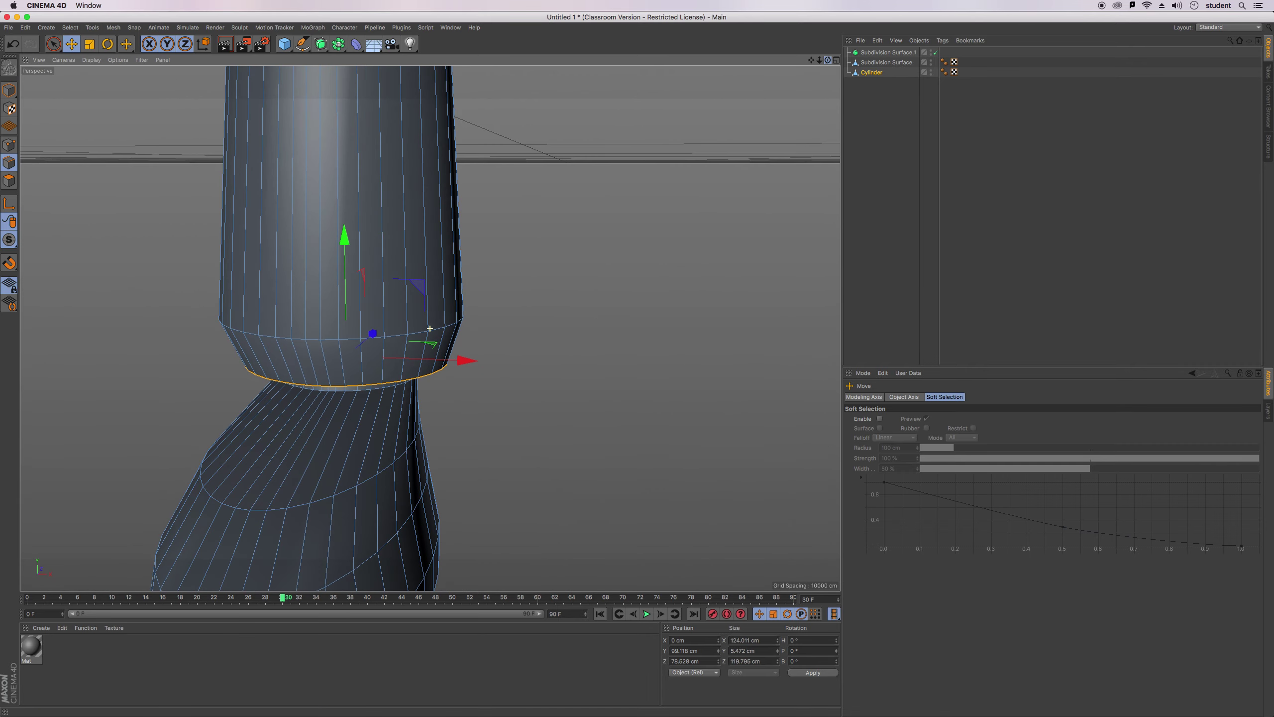
pyautogui.keyDown('alt'); pyautogui.moveTo(430, 328); pyautogui.dragTo(657, 70); pyautogui.keyUp('alt')
pyautogui.click(93, 46)
pyautogui.moveTo(465, 377); pyautogui.dragTo(457, 380)
pyautogui.moveTo(827, 60); pyautogui.dragTo(1180, 38)
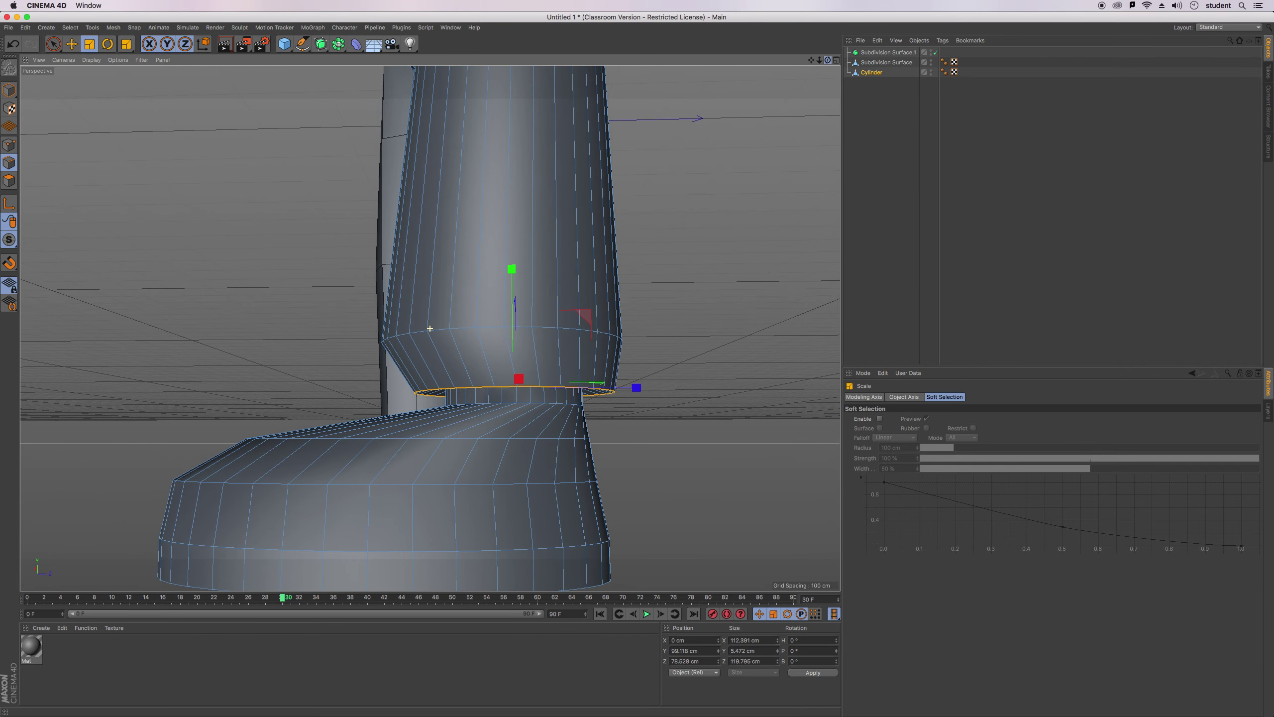
pyautogui.click(72, 44)
pyautogui.moveTo(633, 388); pyautogui.dragTo(637, 389)
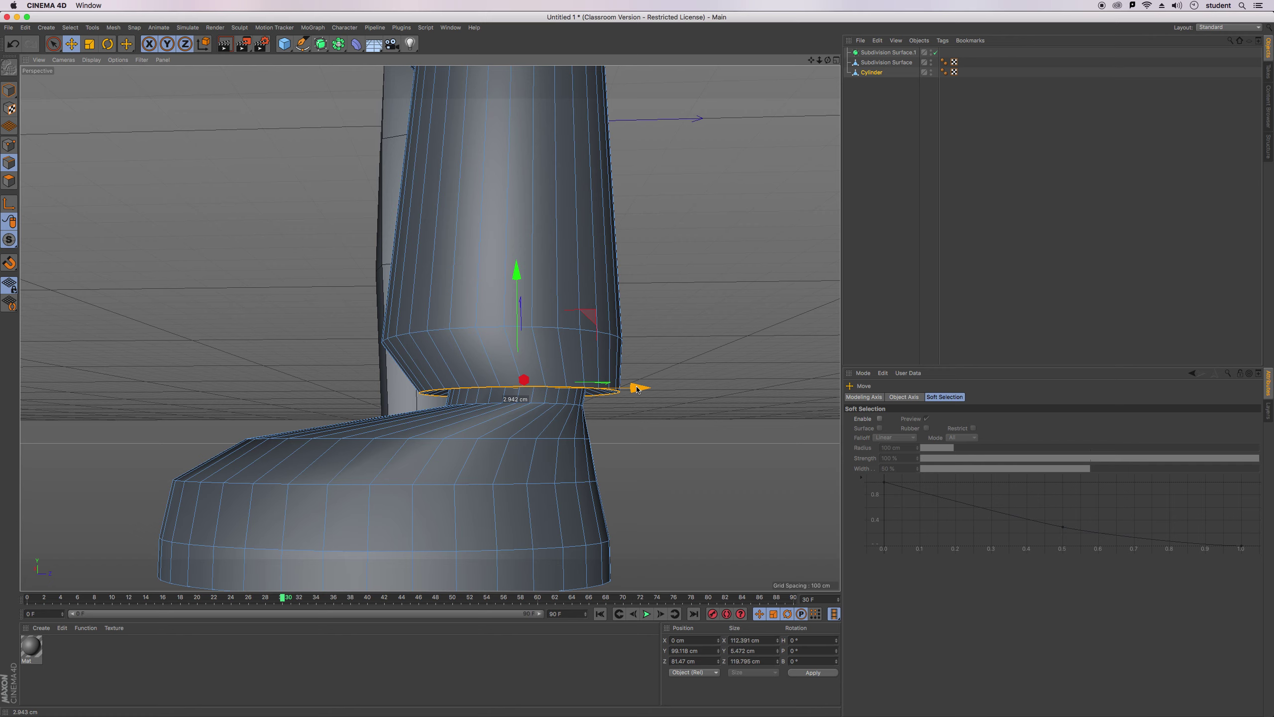
pyautogui.click(899, 118)
# Select the front-centre vertical edge of the Cylinder's shaft with Live Selection and pull it forward.
pyautogui.moveTo(812, 60); pyautogui.dragTo(775, 58)
pyautogui.keyDown('alt'); pyautogui.moveTo(430, 328); pyautogui.dragTo(430, 328); pyautogui.keyUp('alt')
pyautogui.scroll(5, 382, 288)
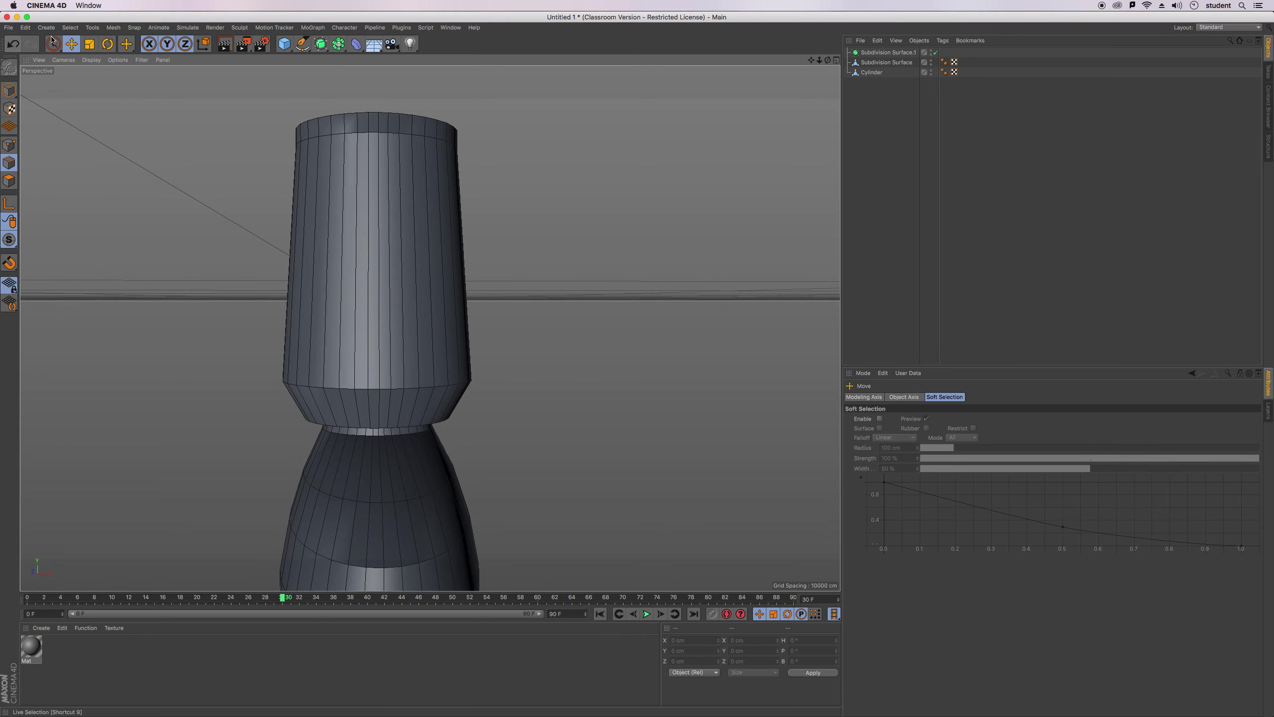
pyautogui.click(54, 46)
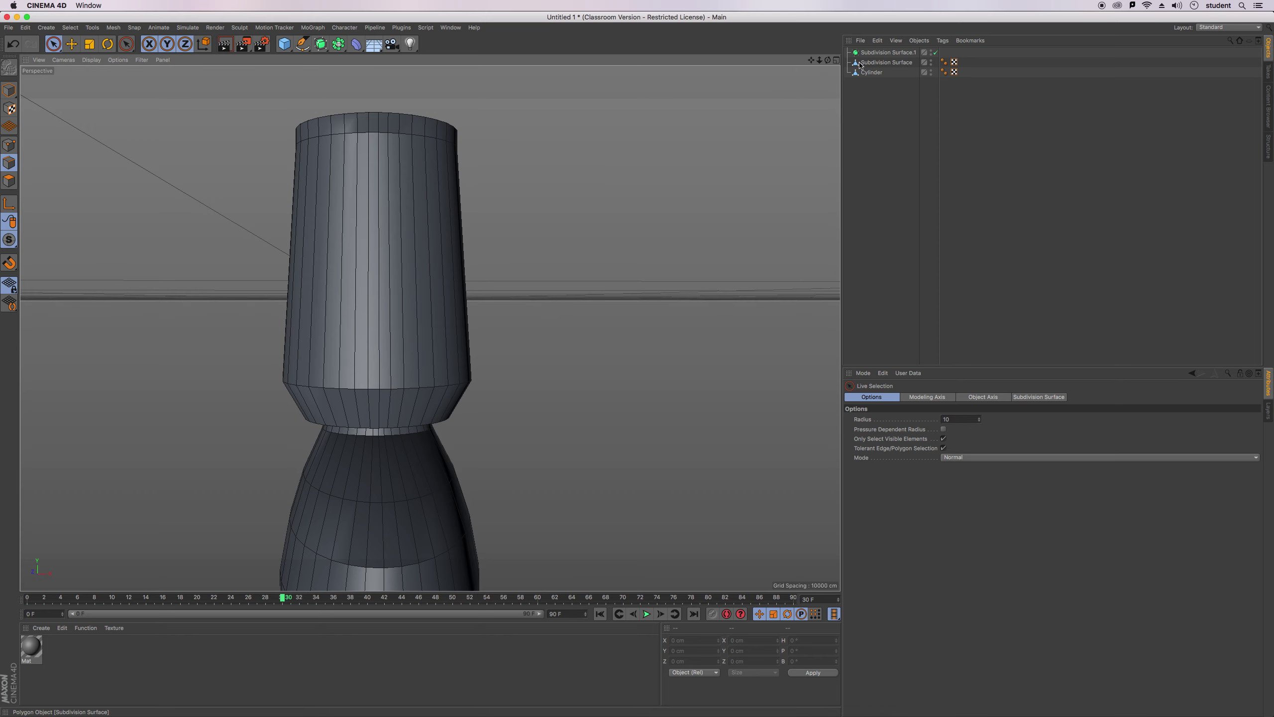
pyautogui.click(876, 73)
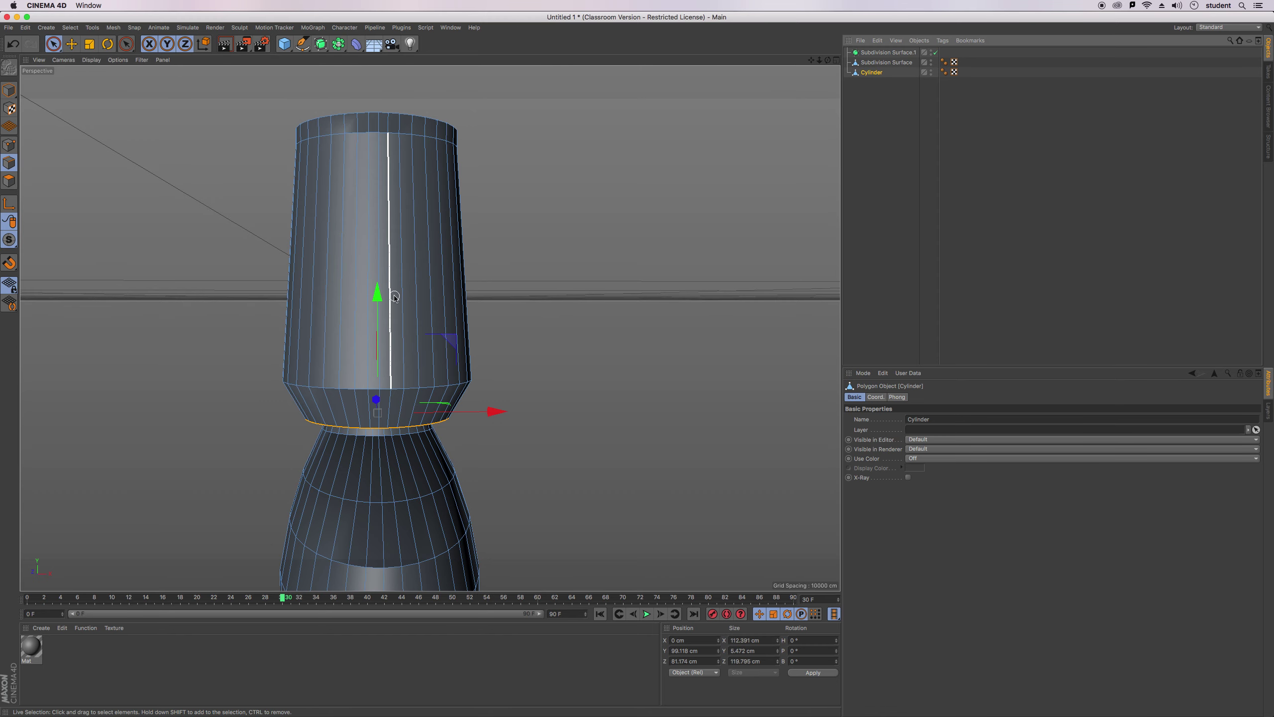
pyautogui.scroll(4, 426, 285)
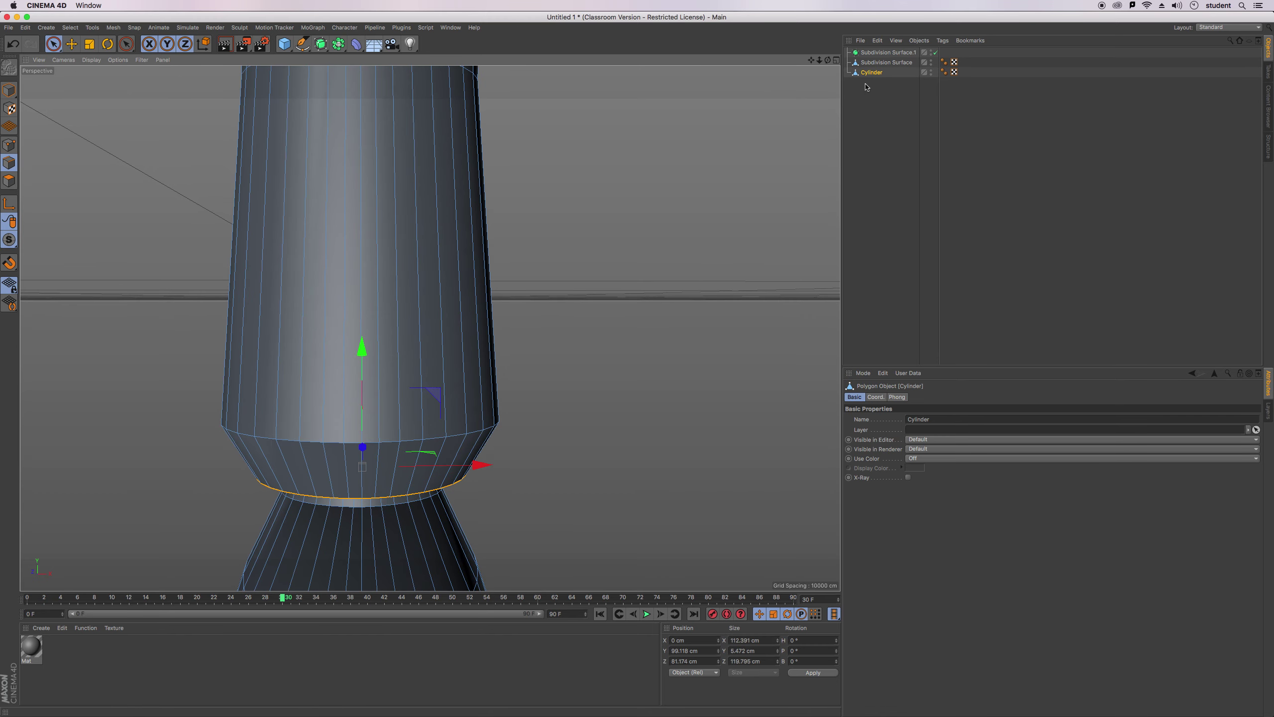
pyautogui.click(871, 64)
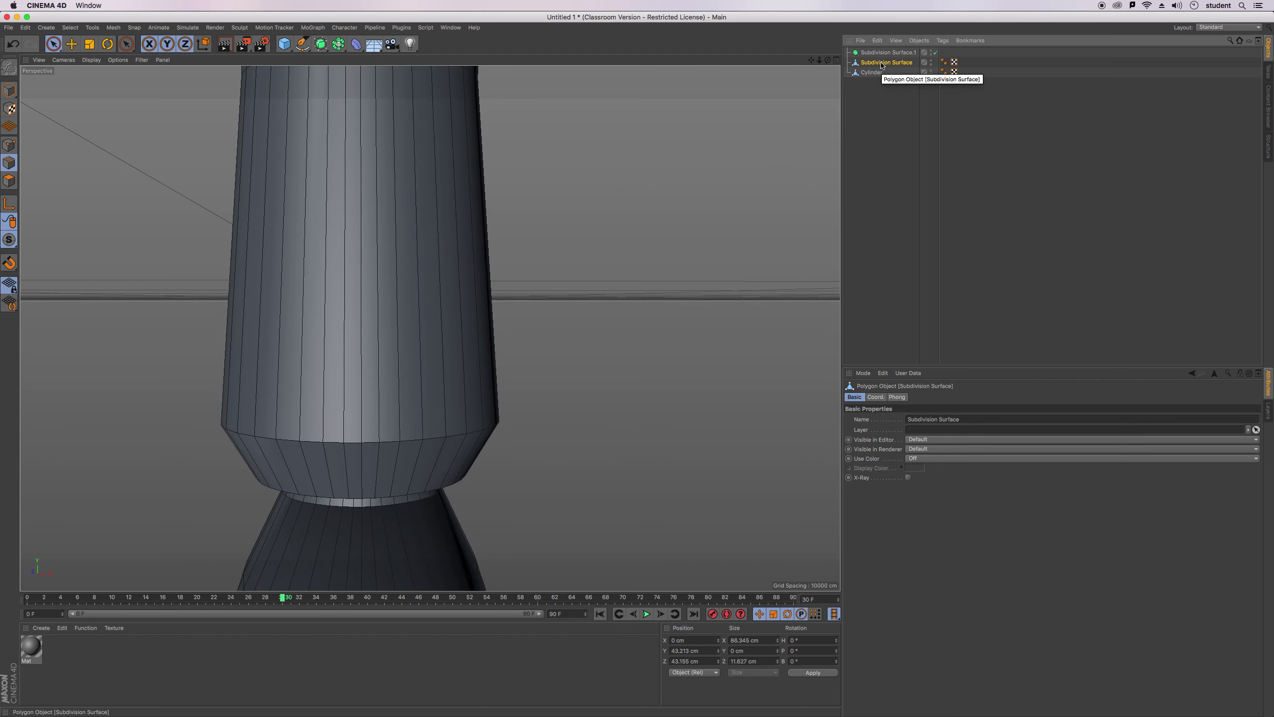
pyautogui.click(872, 72)
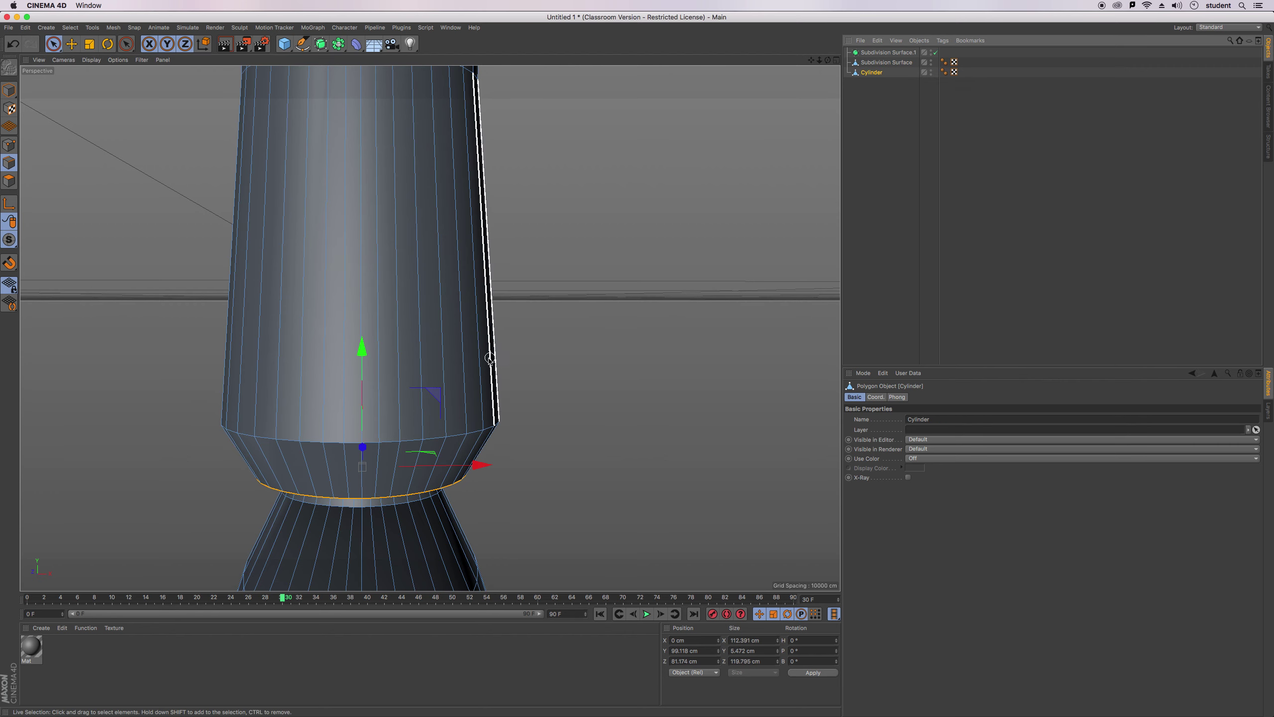
pyautogui.click(358, 251)
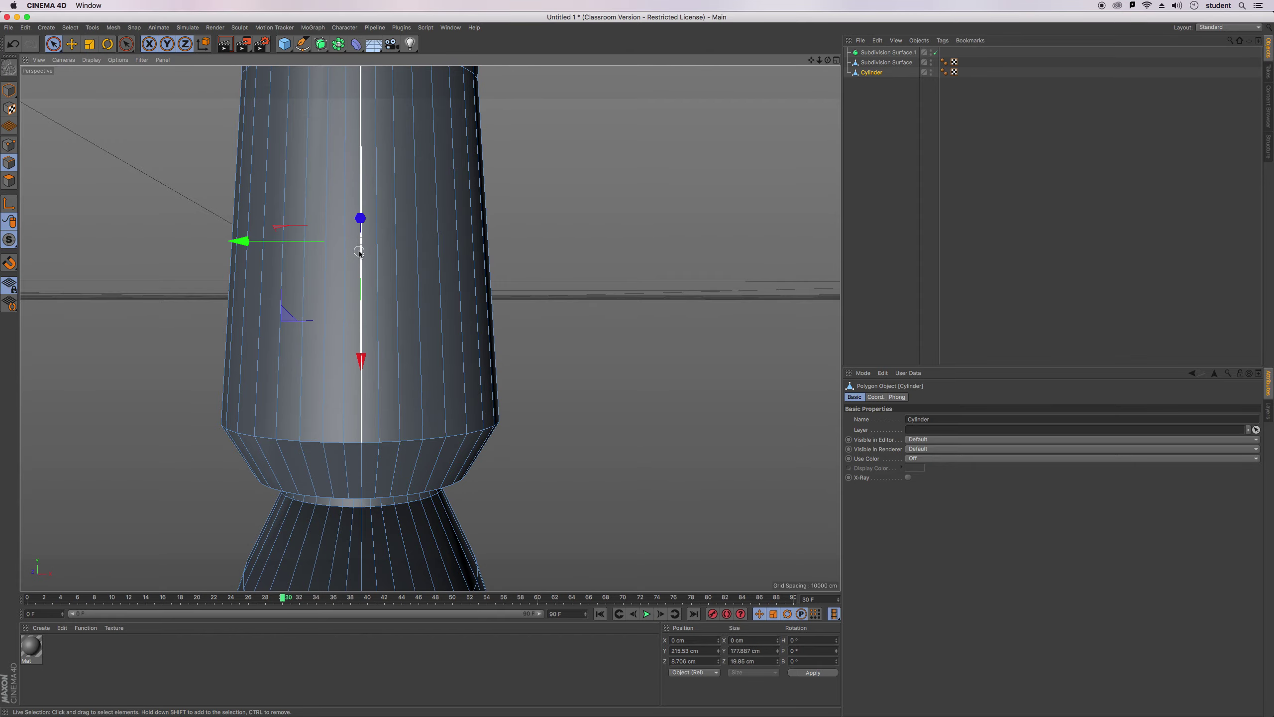
pyautogui.moveTo(831, 64); pyautogui.dragTo(754, 99)
pyautogui.moveTo(280, 236); pyautogui.dragTo(269, 240)
pyautogui.moveTo(261, 240); pyautogui.dragTo(454, 241)
# Extend the selection to the five vertical edges across the front of the shaft and pull them forward.
pyautogui.moveTo(828, 60); pyautogui.dragTo(431, 328)
pyautogui.keyDown('shift'); pyautogui.moveTo(343, 171); pyautogui.dragTo(396, 174); pyautogui.keyUp('shift')
pyautogui.moveTo(829, 61); pyautogui.dragTo(581, 211)
pyautogui.moveTo(501, 256); pyautogui.dragTo(485, 261)
# Narrow the selection to the central front edges of the shaft and move them about 7 cm farther forward.
pyautogui.moveTo(829, 61); pyautogui.dragTo(430, 327)
pyautogui.click(347, 350)
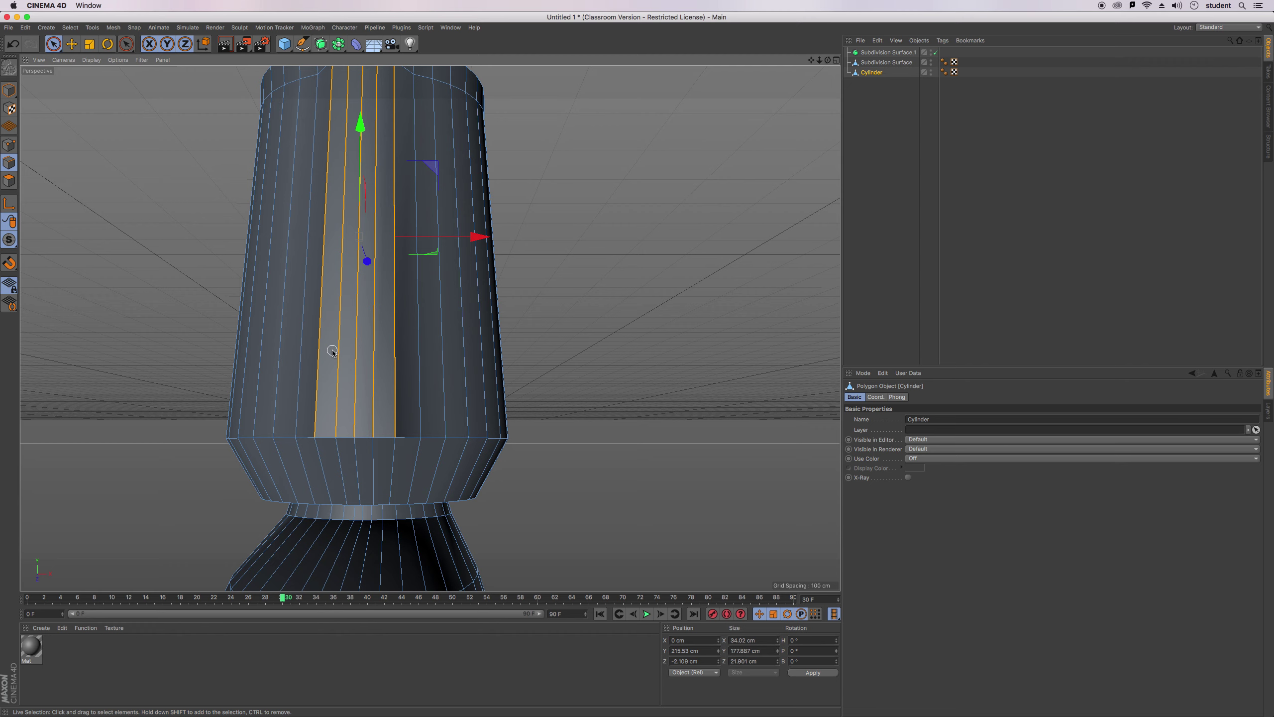
pyautogui.moveTo(828, 65); pyautogui.dragTo(449, 272)
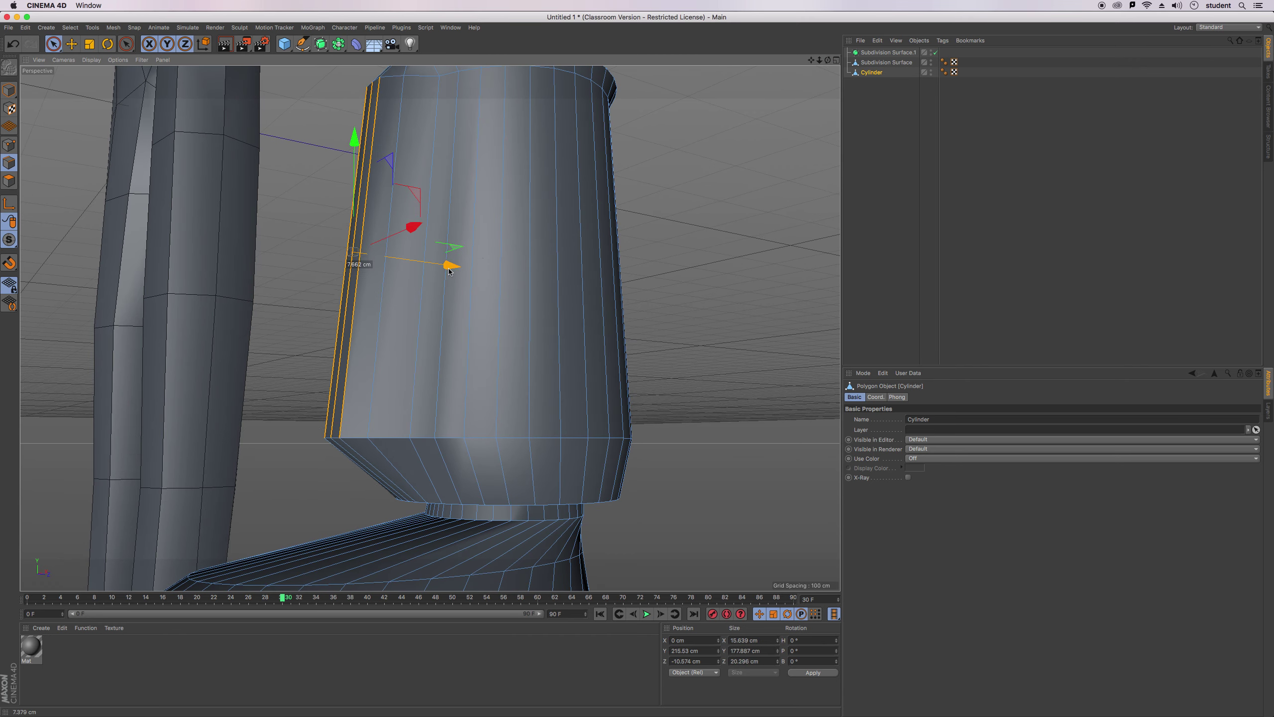
# Move the whole boot over the character's leg in the Front view, at about X 140 cm and Y -543 cm.
pyautogui.moveTo(831, 63); pyautogui.dragTo(431, 328)
pyautogui.moveTo(819, 63); pyautogui.dragTo(828, 61)
pyautogui.click(9, 90)
pyautogui.click(72, 44)
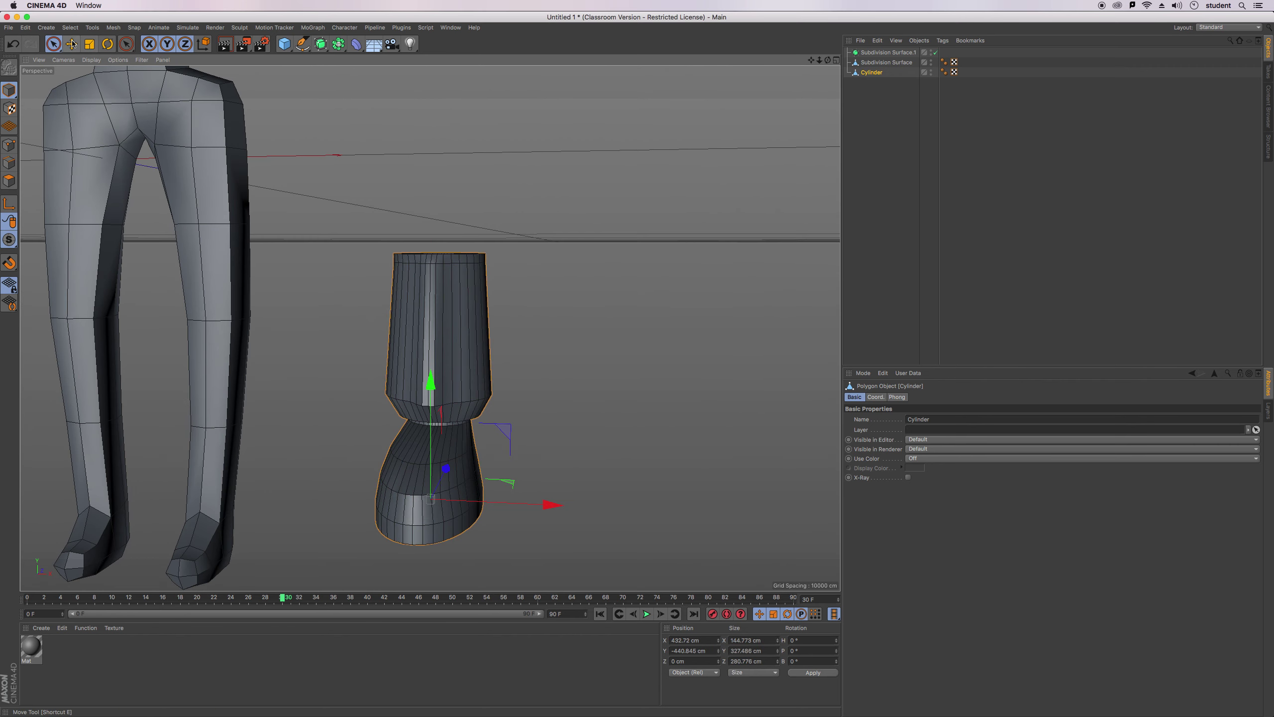
pyautogui.click(836, 60)
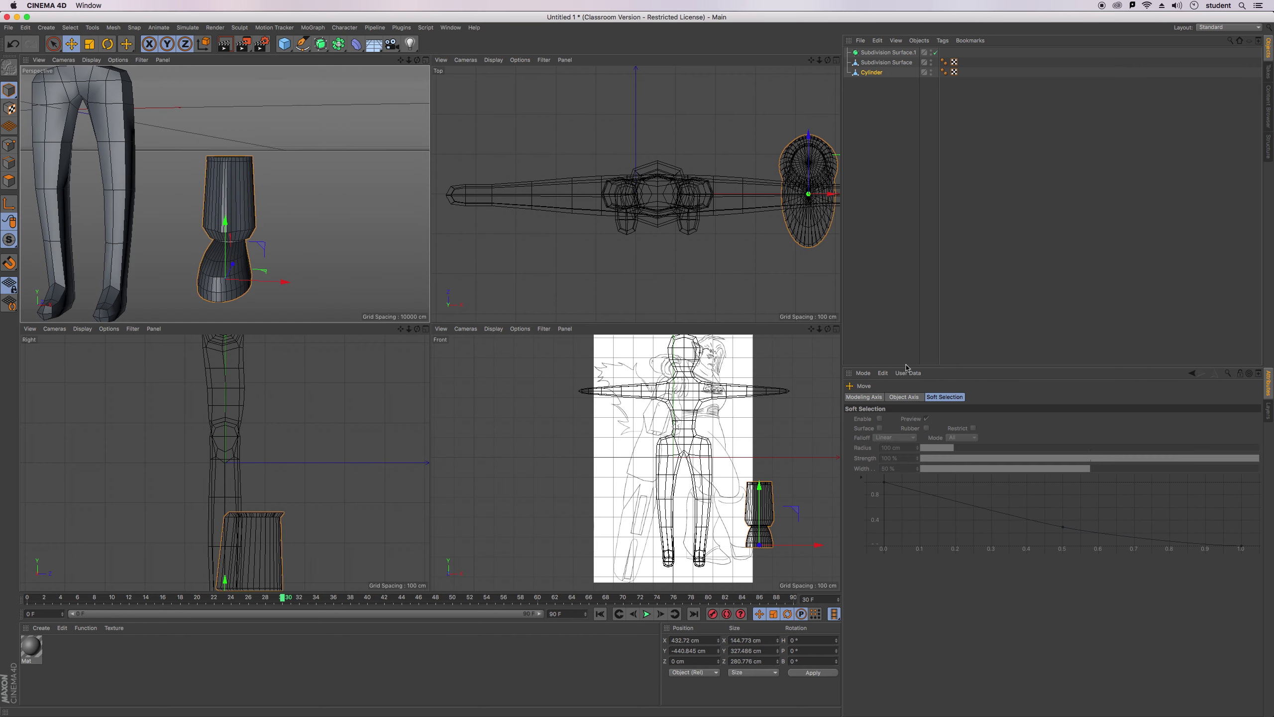
pyautogui.moveTo(760, 490); pyautogui.dragTo(764, 514)
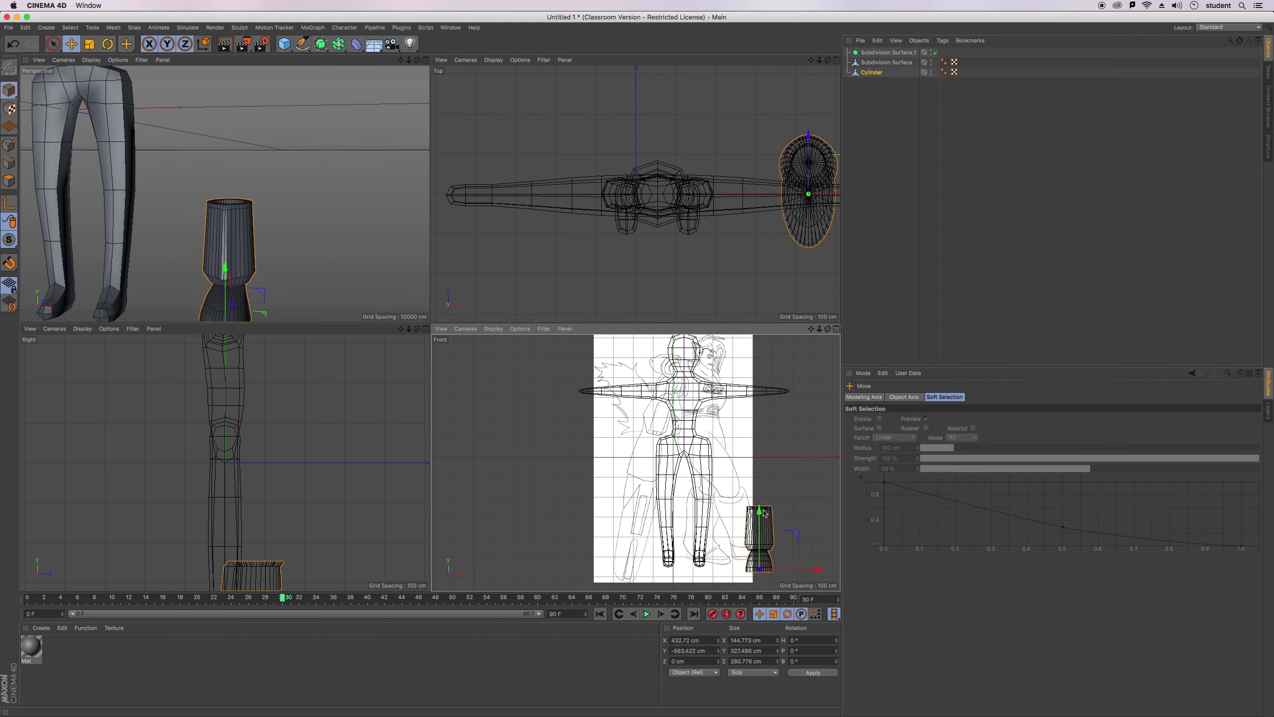
pyautogui.moveTo(765, 530); pyautogui.dragTo(701, 508)
pyautogui.click(282, 161)
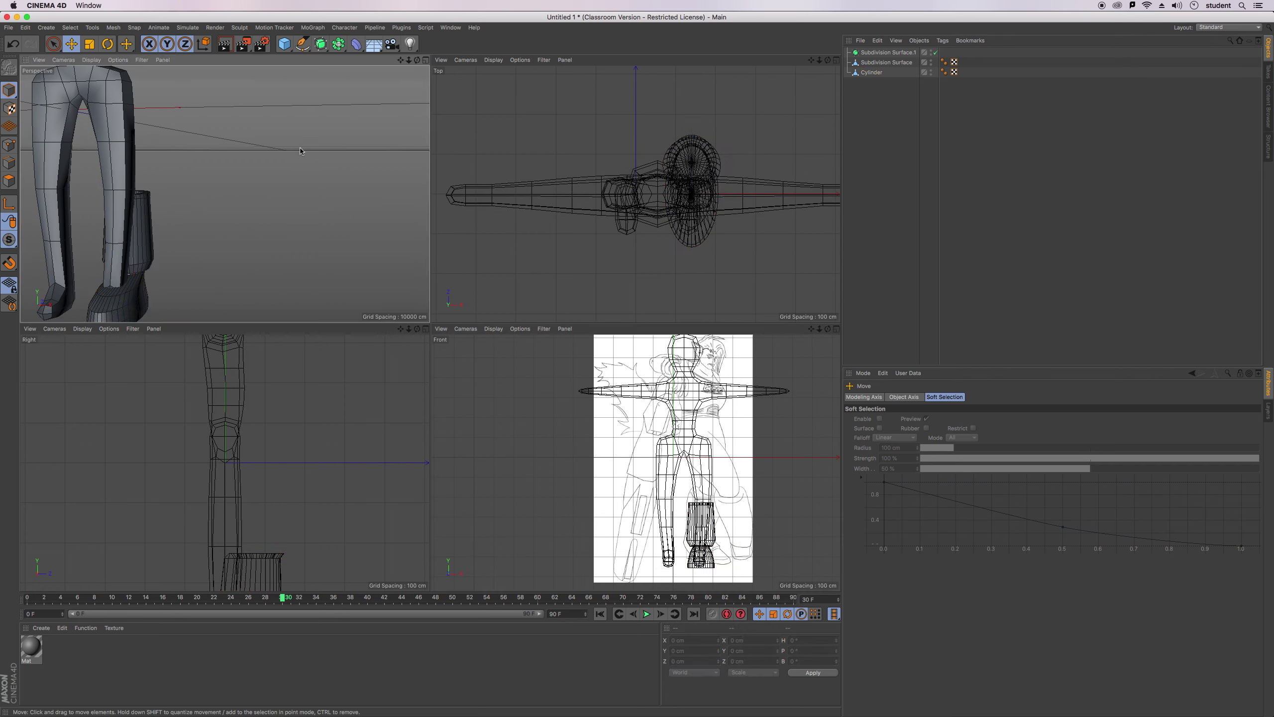
# Shift the boot forward along Z to about -78 cm so that its shaft surrounds the lower leg.
pyautogui.moveTo(401, 60); pyautogui.dragTo(498, 14)
pyautogui.moveTo(418, 60); pyautogui.dragTo(388, 65)
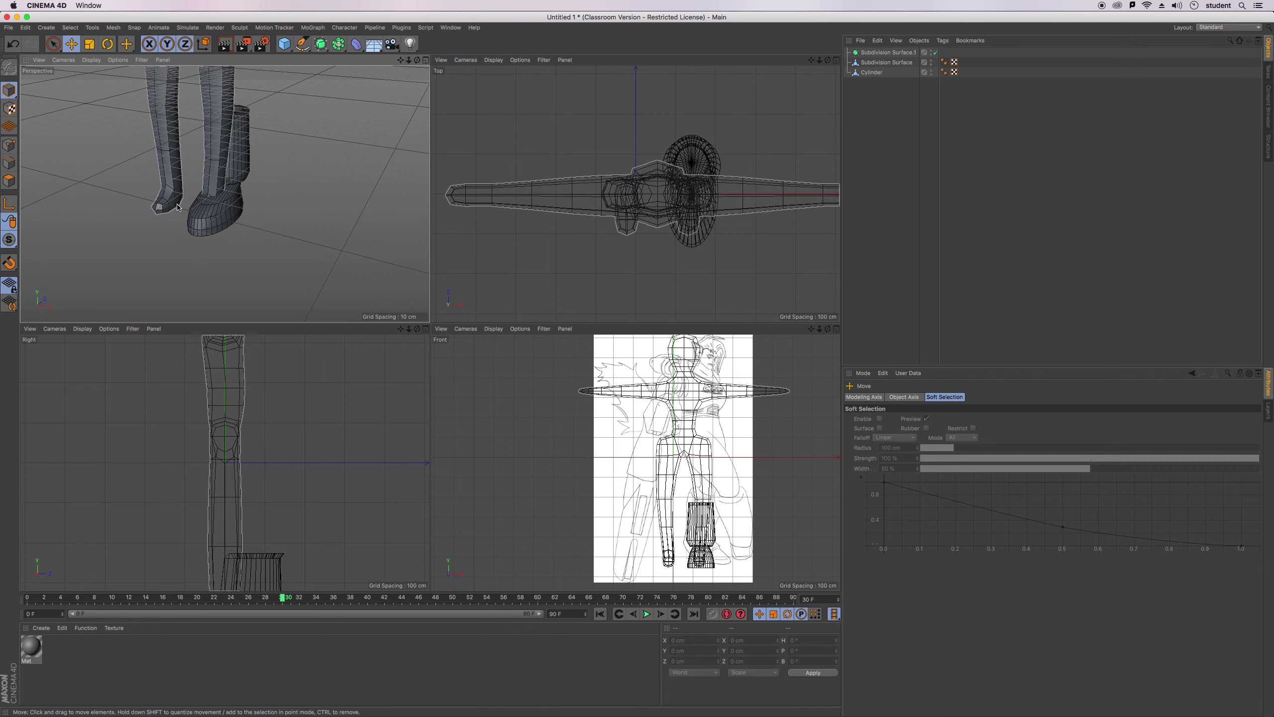
pyautogui.click(871, 72)
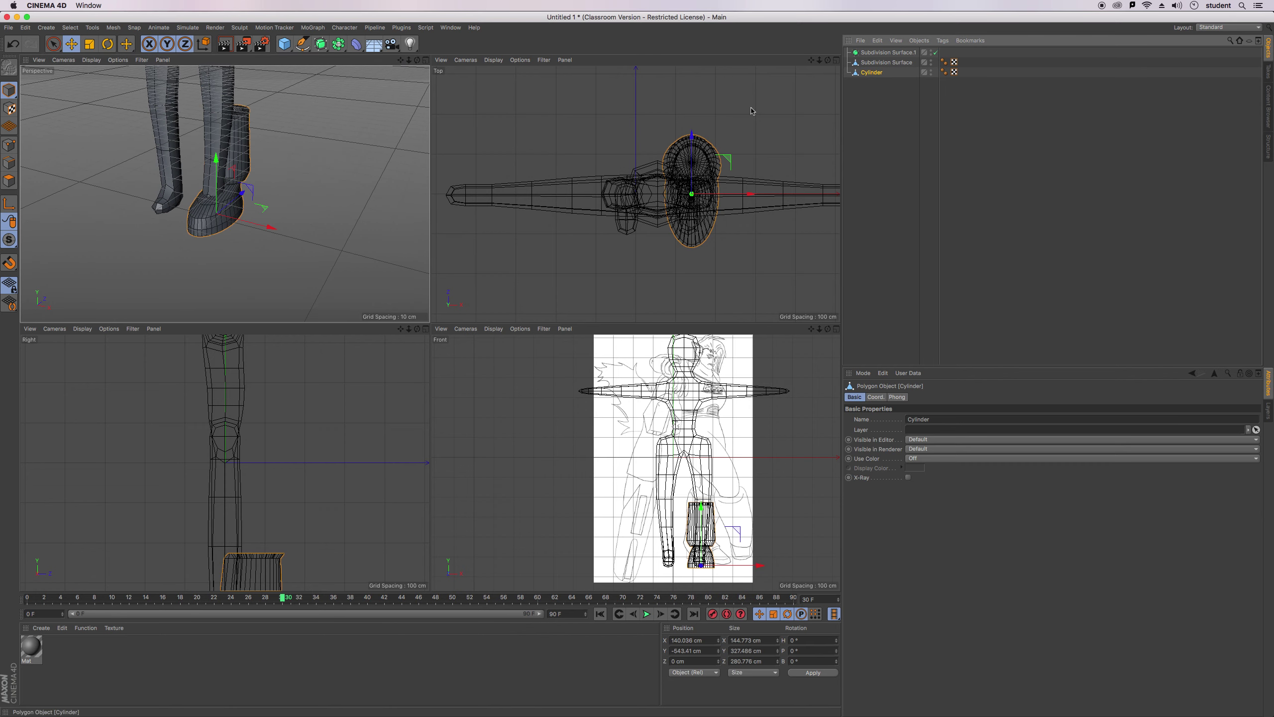
pyautogui.moveTo(245, 191); pyautogui.dragTo(243, 202)
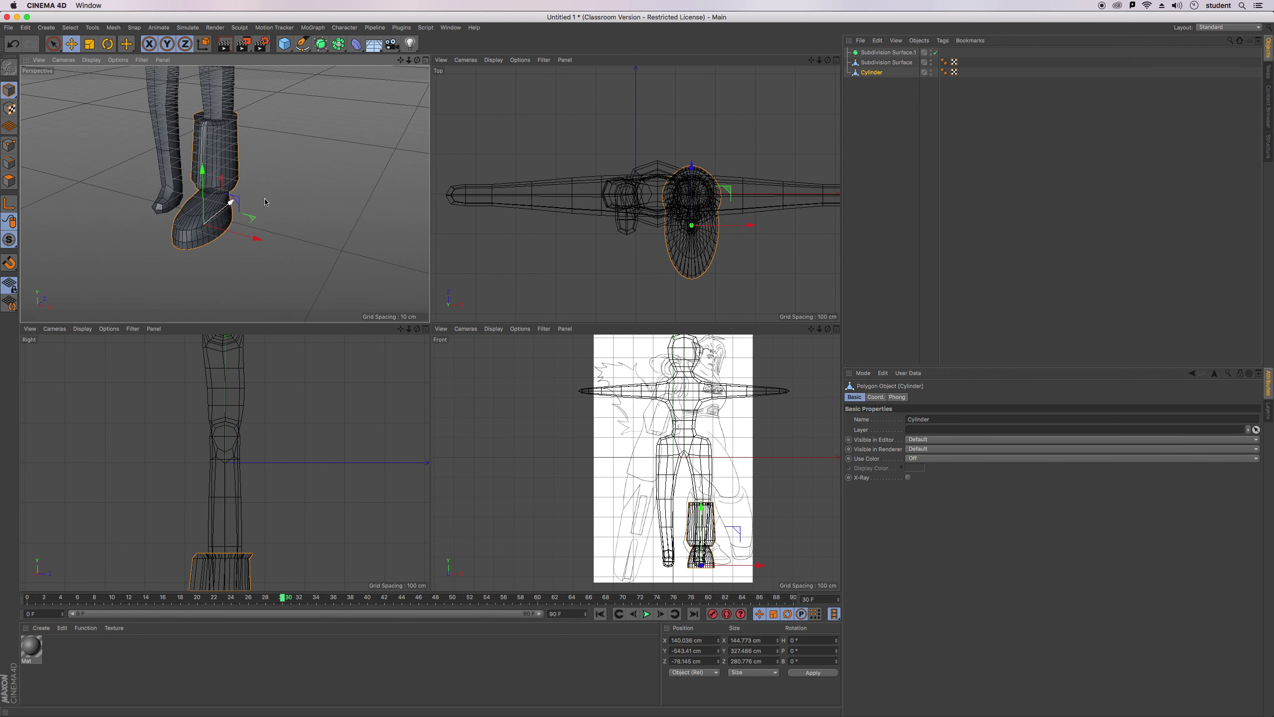
# Nudge the boot outward along X to about 150 cm to centre it on the leg.
pyautogui.moveTo(417, 61)
pyautogui.mouseDown()
pyautogui.moveTo(377, 44)
pyautogui.moveTo(331, 74)
pyautogui.moveTo(389, 61)
pyautogui.moveTo(421, 84)
pyautogui.moveTo(435, 57)
pyautogui.mouseUp()
pyautogui.moveTo(225, 194); pyautogui.dragTo(224, 194)
pyautogui.moveTo(263, 233); pyautogui.dragTo(272, 231)
pyautogui.moveTo(417, 60); pyautogui.dragTo(225, 194)
pyautogui.moveTo(401, 61); pyautogui.dragTo(225, 194)
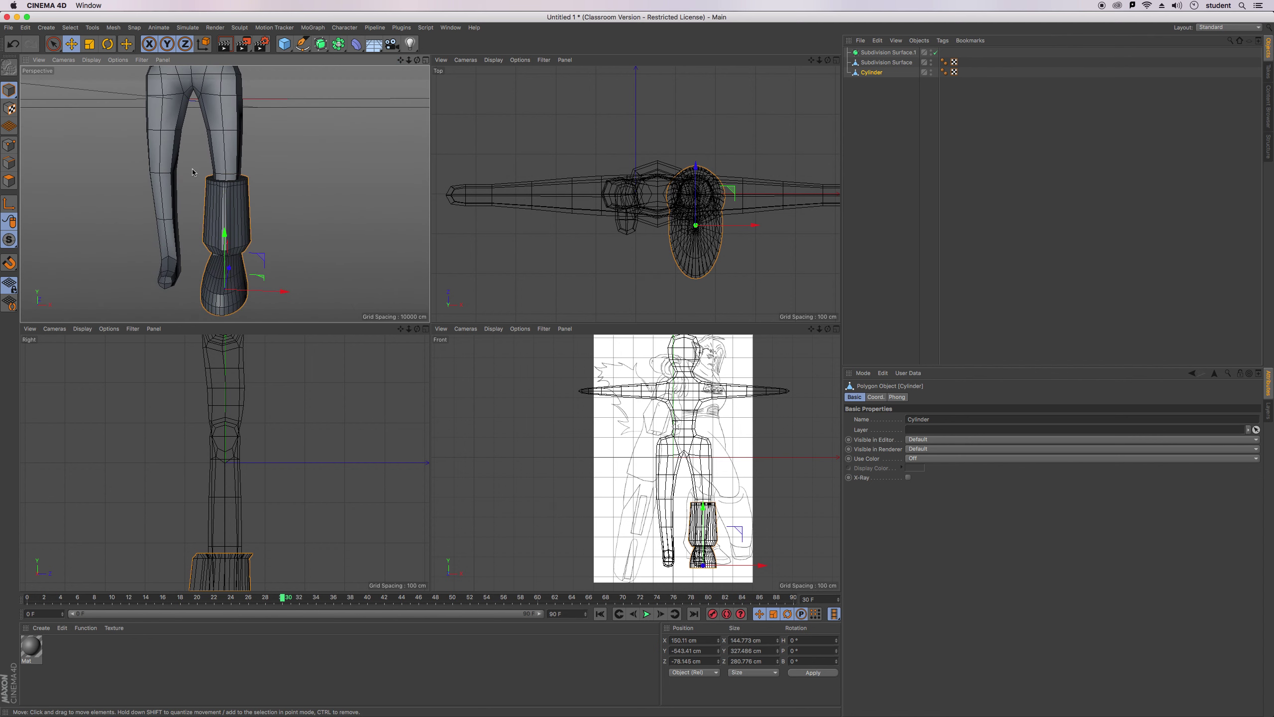
# Scale the boot vertically to a height of about 341 cm.
pyautogui.click(94, 47)
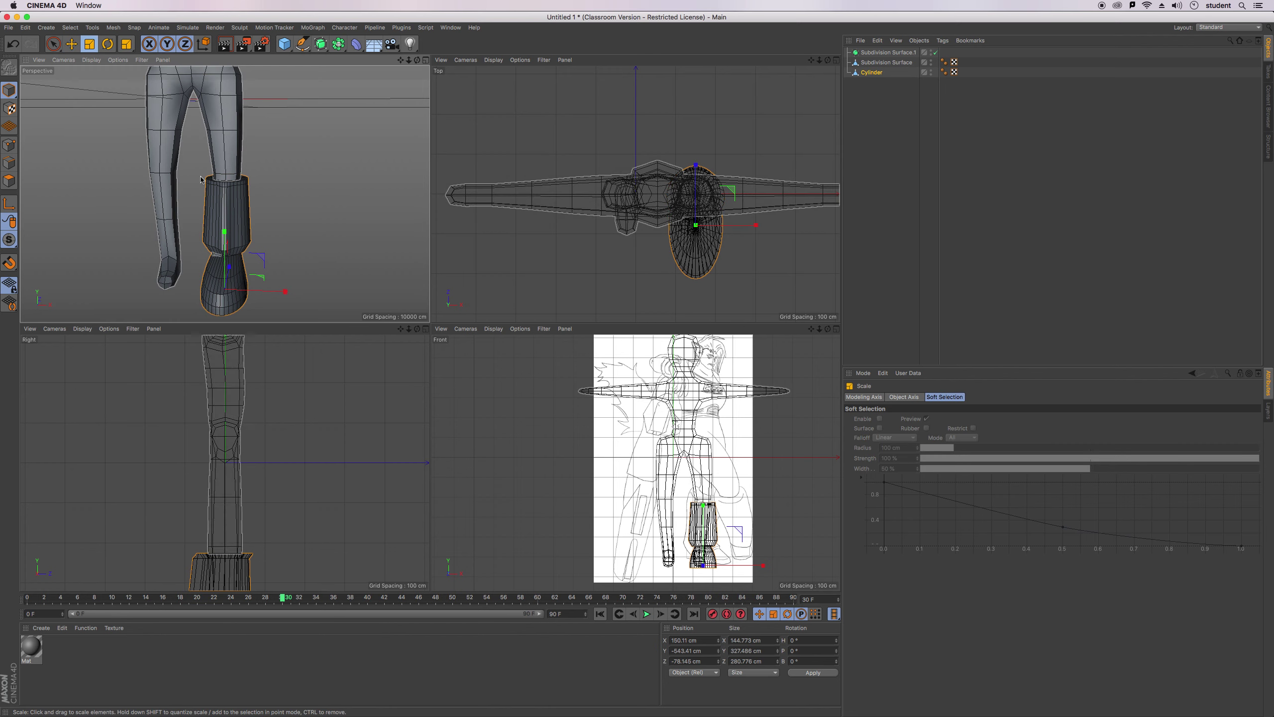
pyautogui.moveTo(227, 232); pyautogui.dragTo(228, 227)
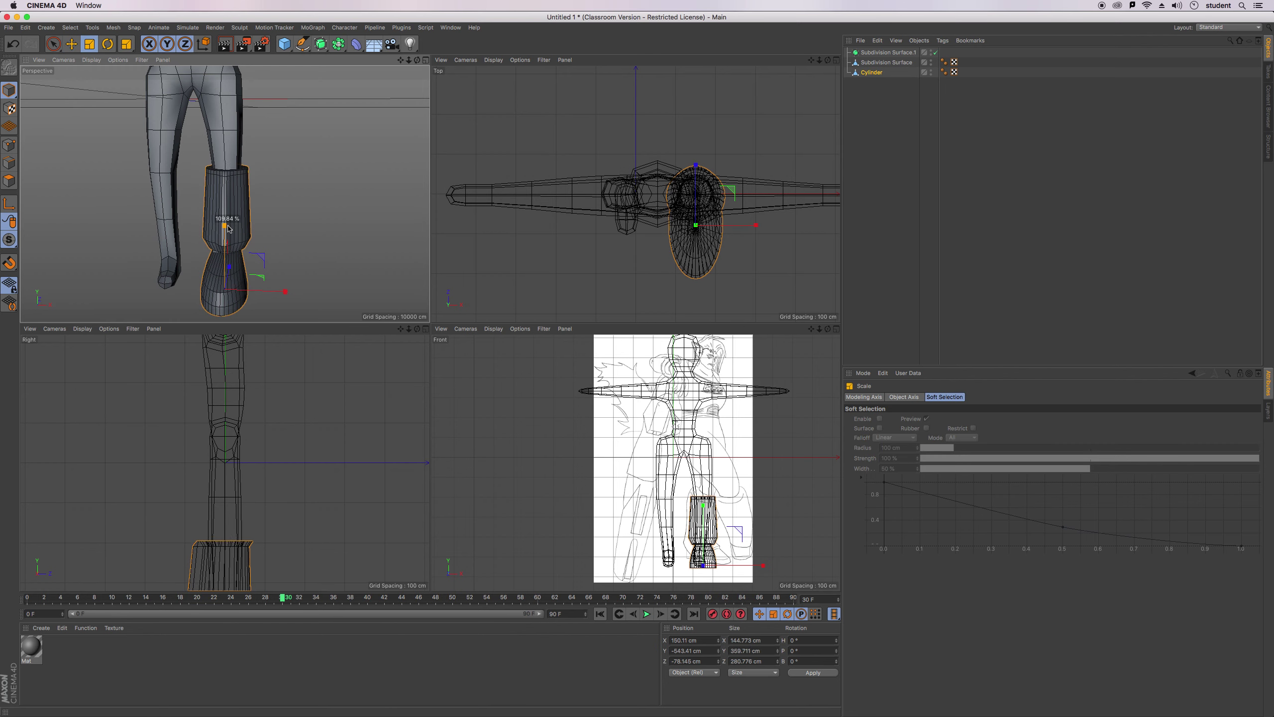
pyautogui.moveTo(228, 229); pyautogui.dragTo(229, 231)
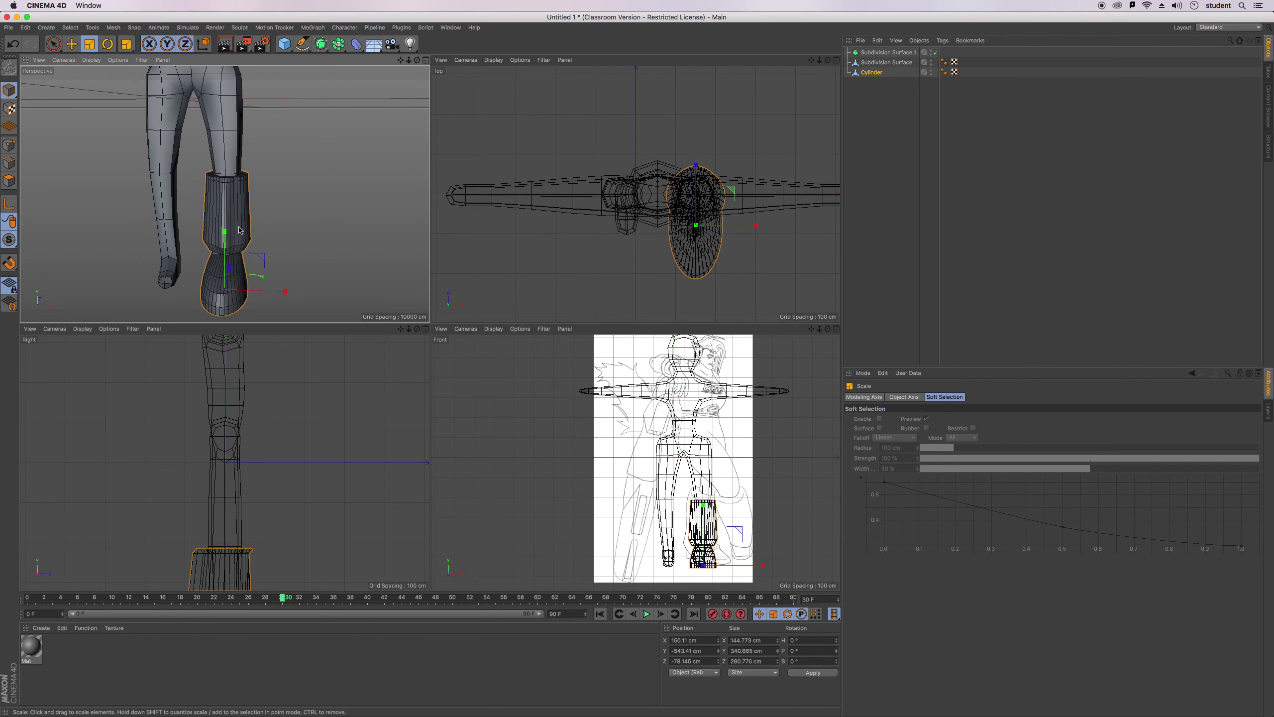
pyautogui.click(365, 174)
# Select the run of edges along the outer side of the boot shaft's lower rim, just above the ankle.
pyautogui.moveTo(417, 61); pyautogui.dragTo(411, 151)
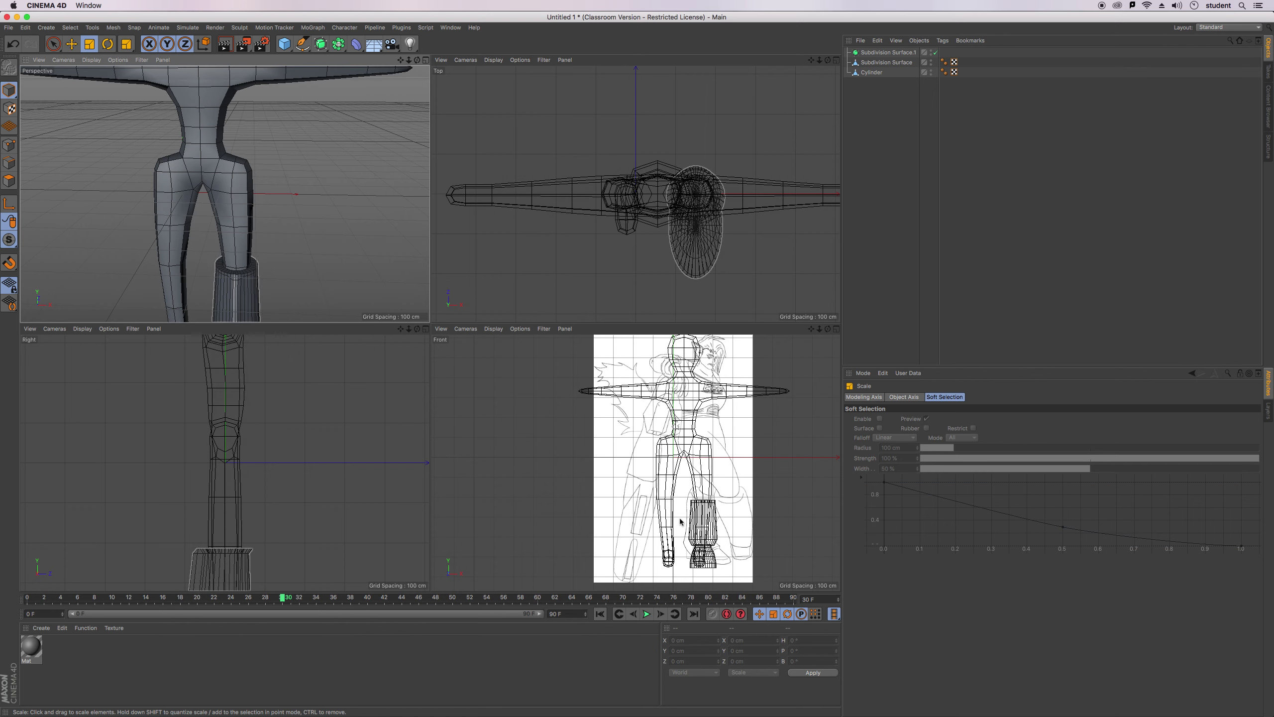
pyautogui.moveTo(400, 60); pyautogui.dragTo(371, 1)
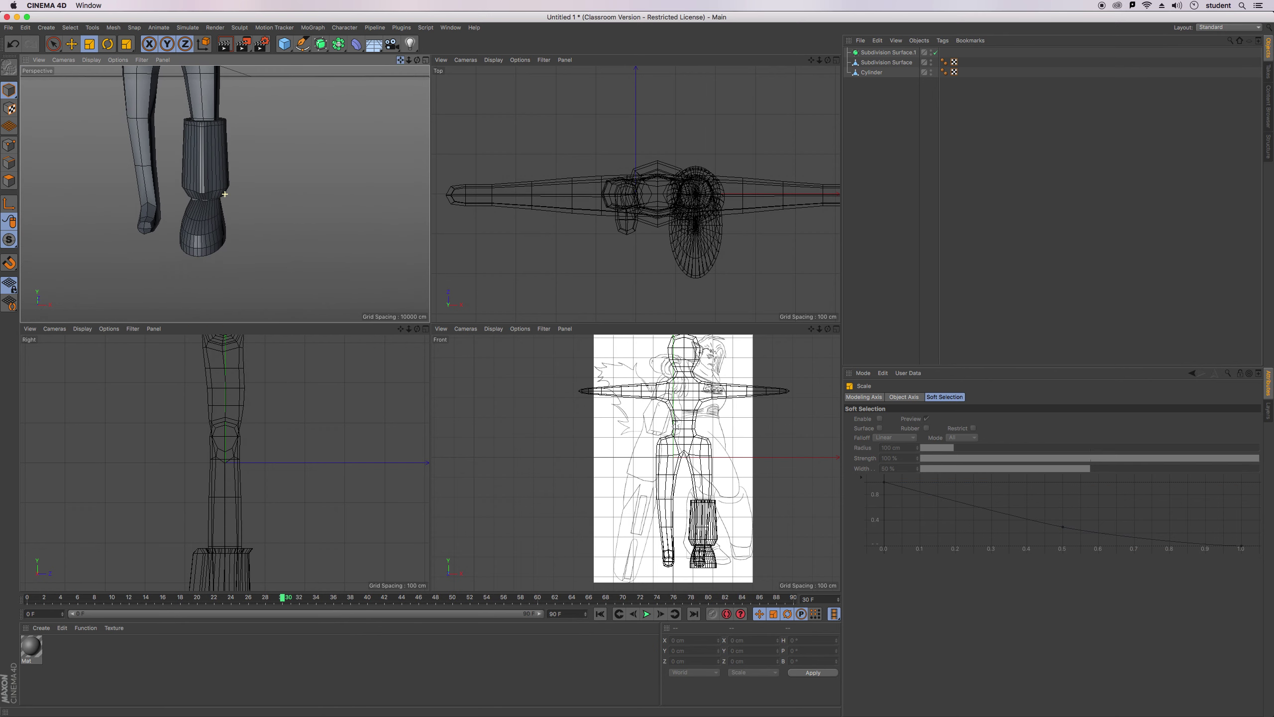
pyautogui.moveTo(418, 60); pyautogui.dragTo(256, 31)
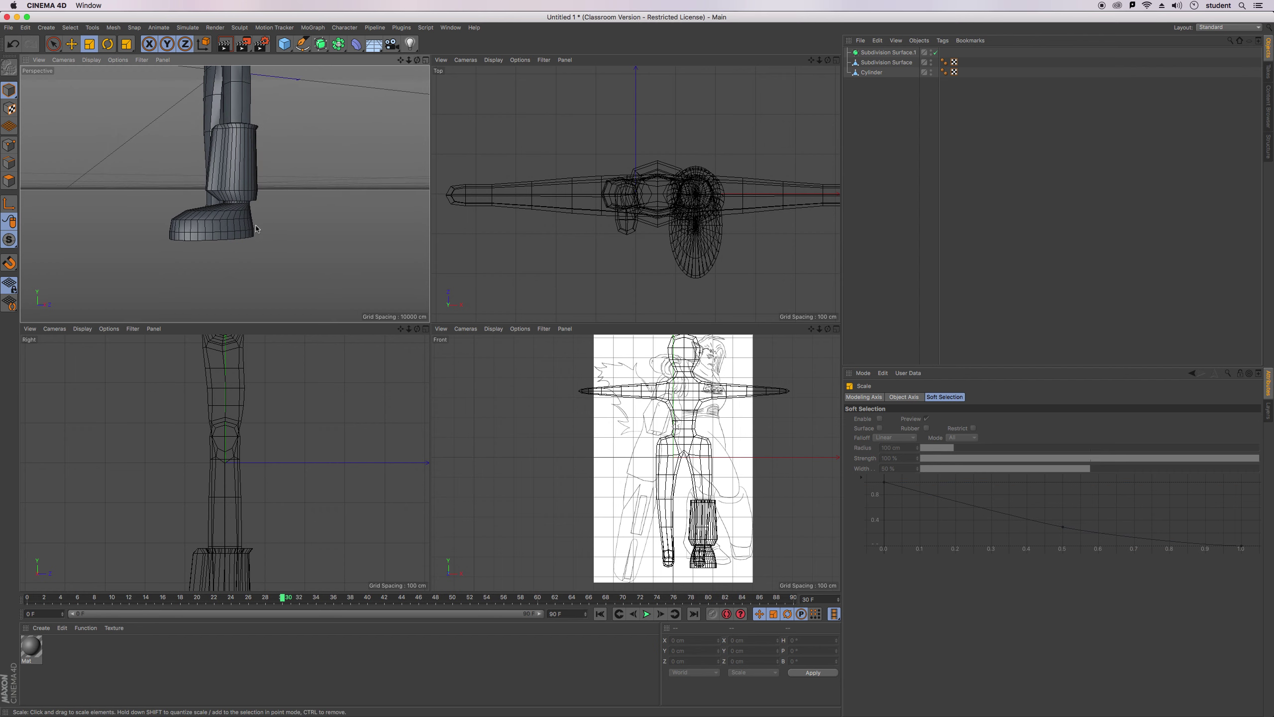
pyautogui.scroll(10, 253, 202)
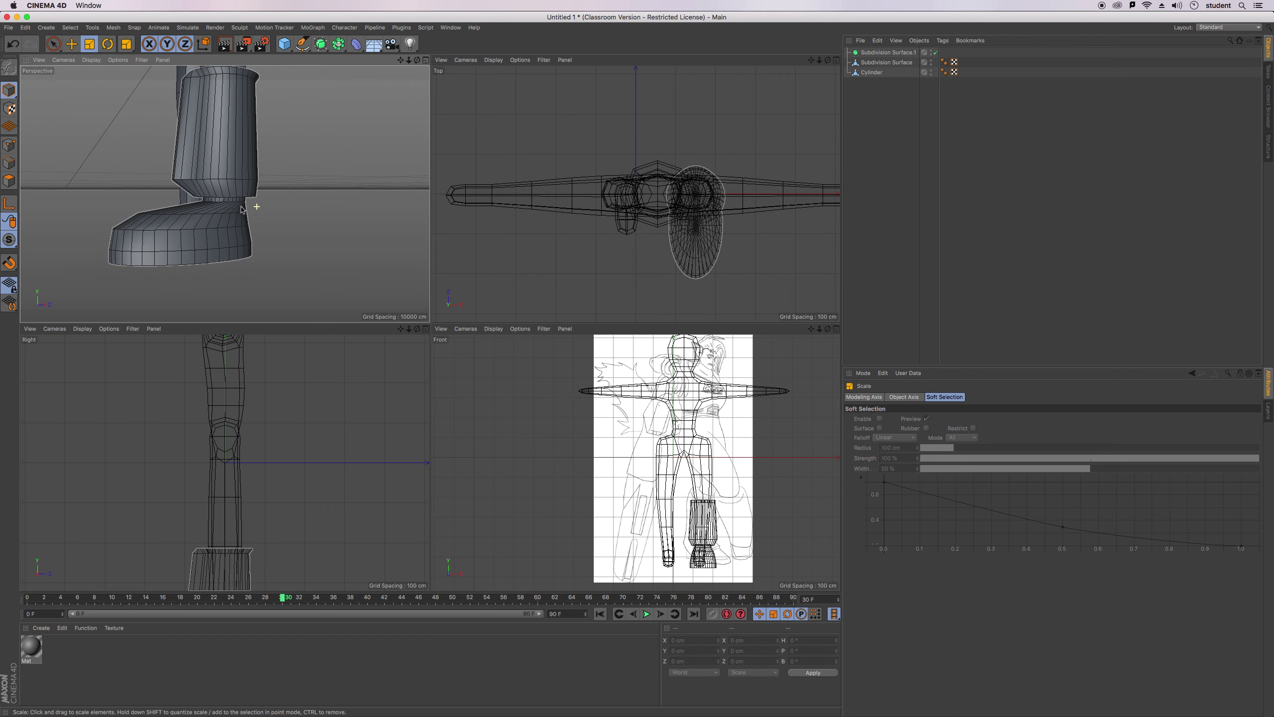
pyautogui.click(426, 60)
pyautogui.click(878, 73)
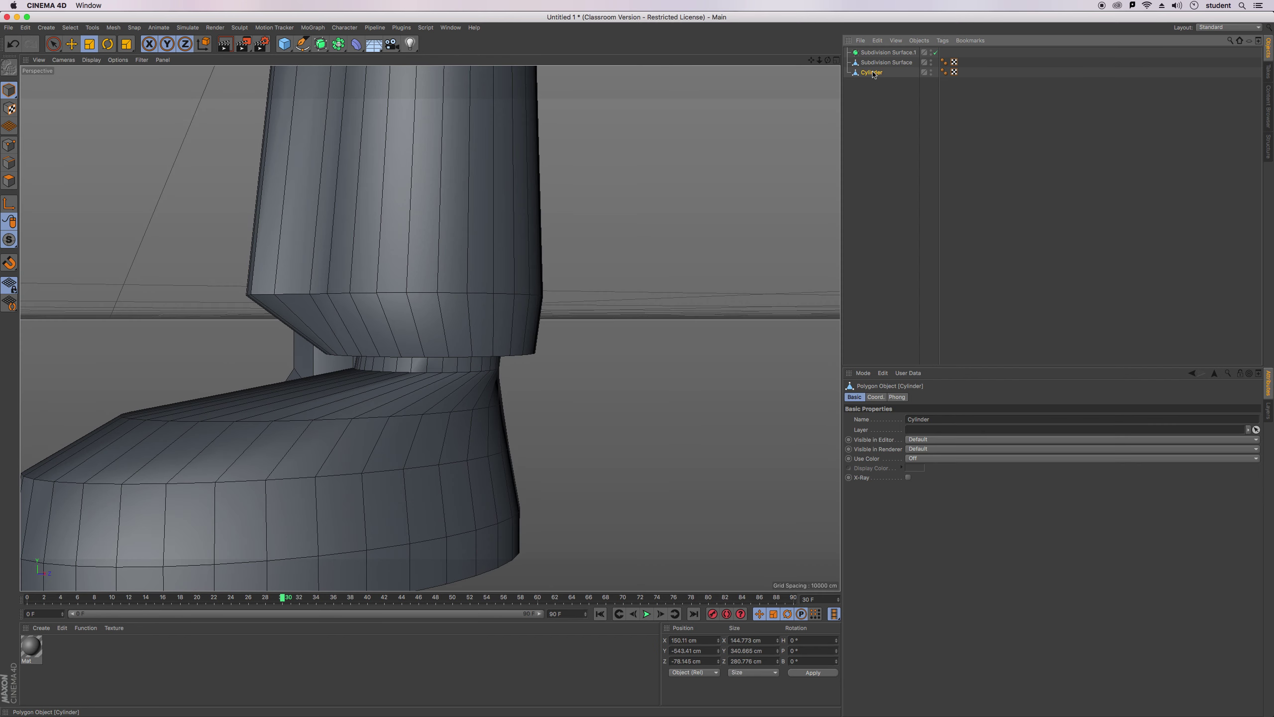
pyautogui.click(8, 166)
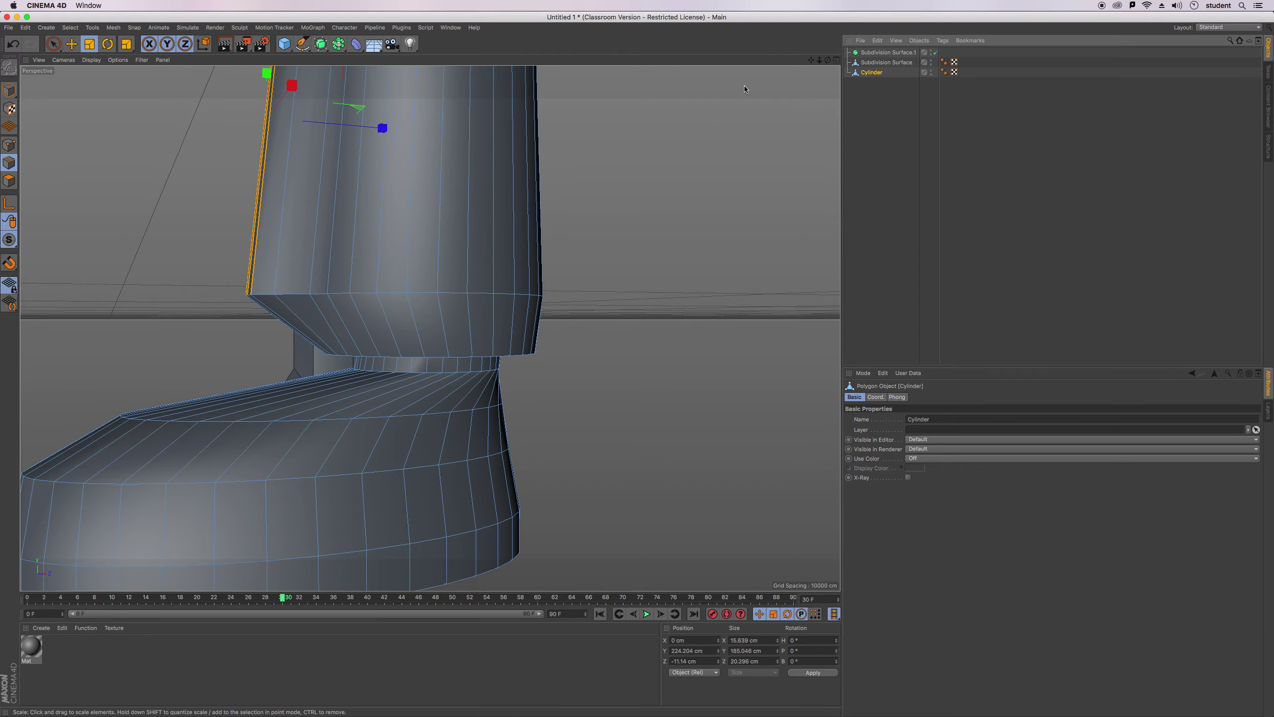
pyautogui.moveTo(828, 60); pyautogui.dragTo(819, 18)
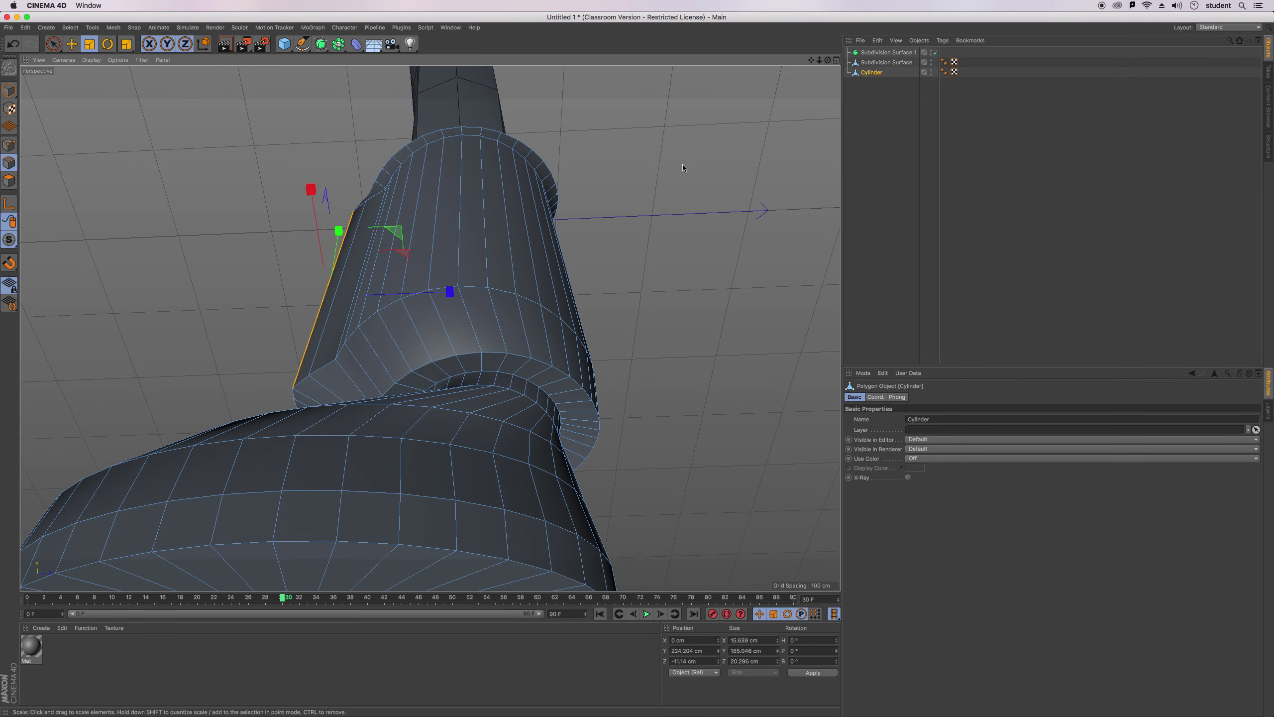
pyautogui.click(428, 368)
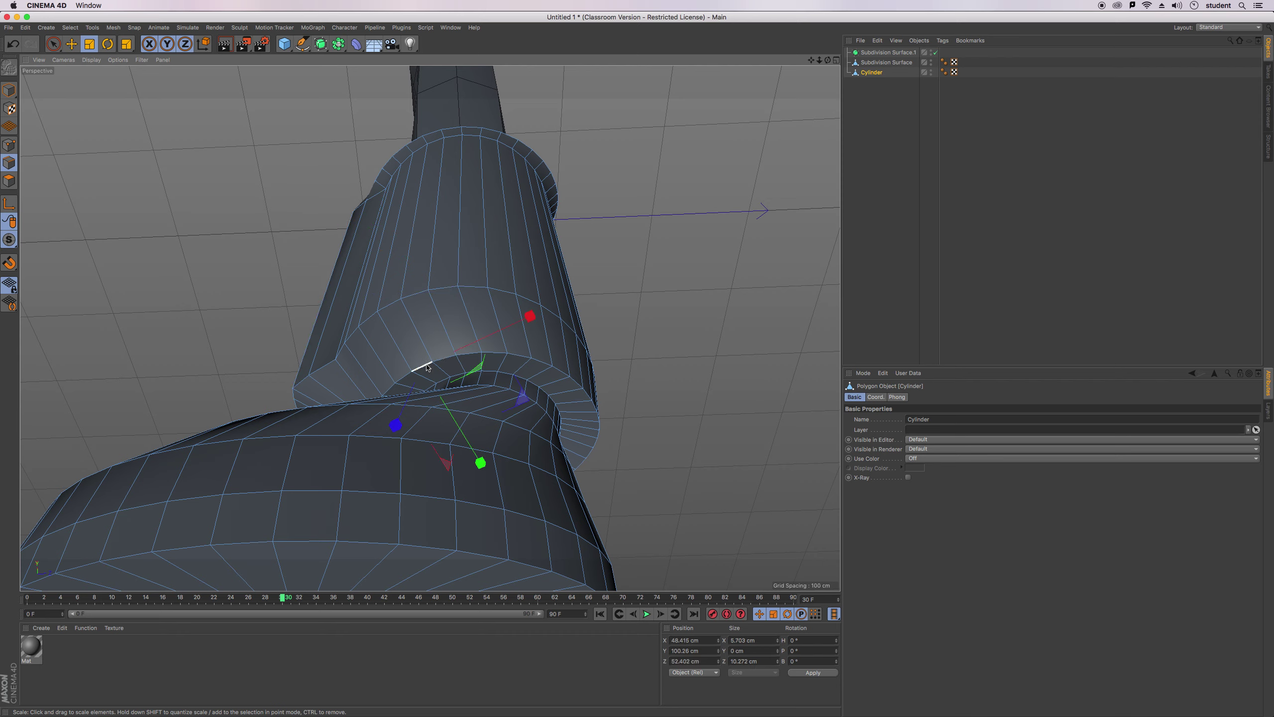
pyautogui.keyDown('shift'); pyautogui.click(449, 363); pyautogui.keyUp('shift')
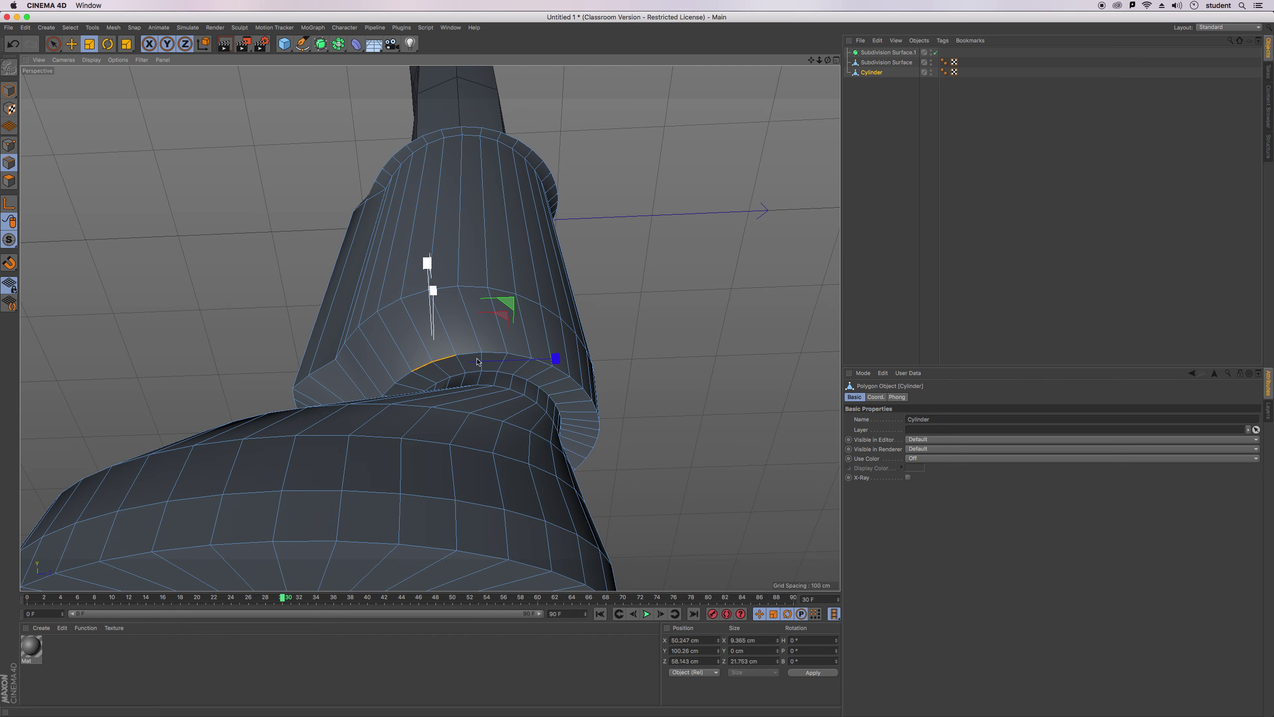
pyautogui.keyDown('shift'); pyautogui.click(495, 355); pyautogui.keyUp('shift')
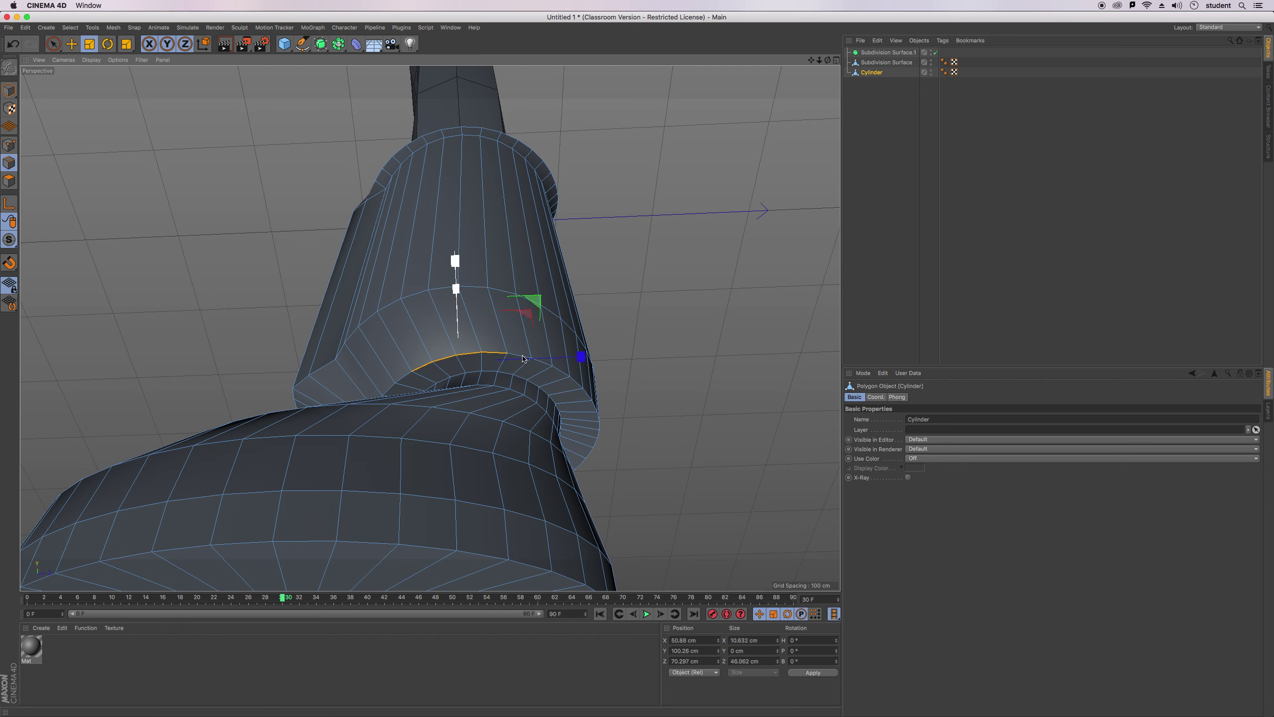
pyautogui.keyDown('shift'); pyautogui.click(527, 361); pyautogui.keyUp('shift')
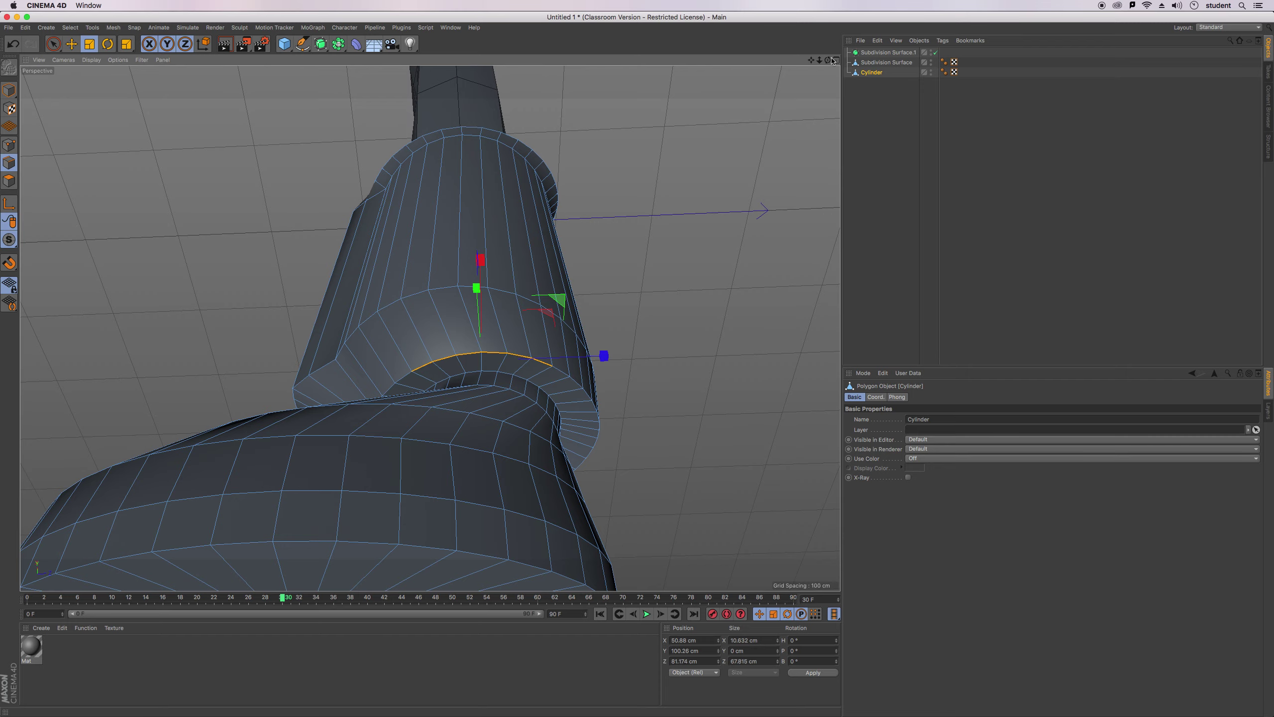
# Move the selected rim edges about 12 cm down and 20 cm outward along X to start an ankle flap.
pyautogui.moveTo(828, 60); pyautogui.dragTo(70, 6)
pyautogui.click(71, 44)
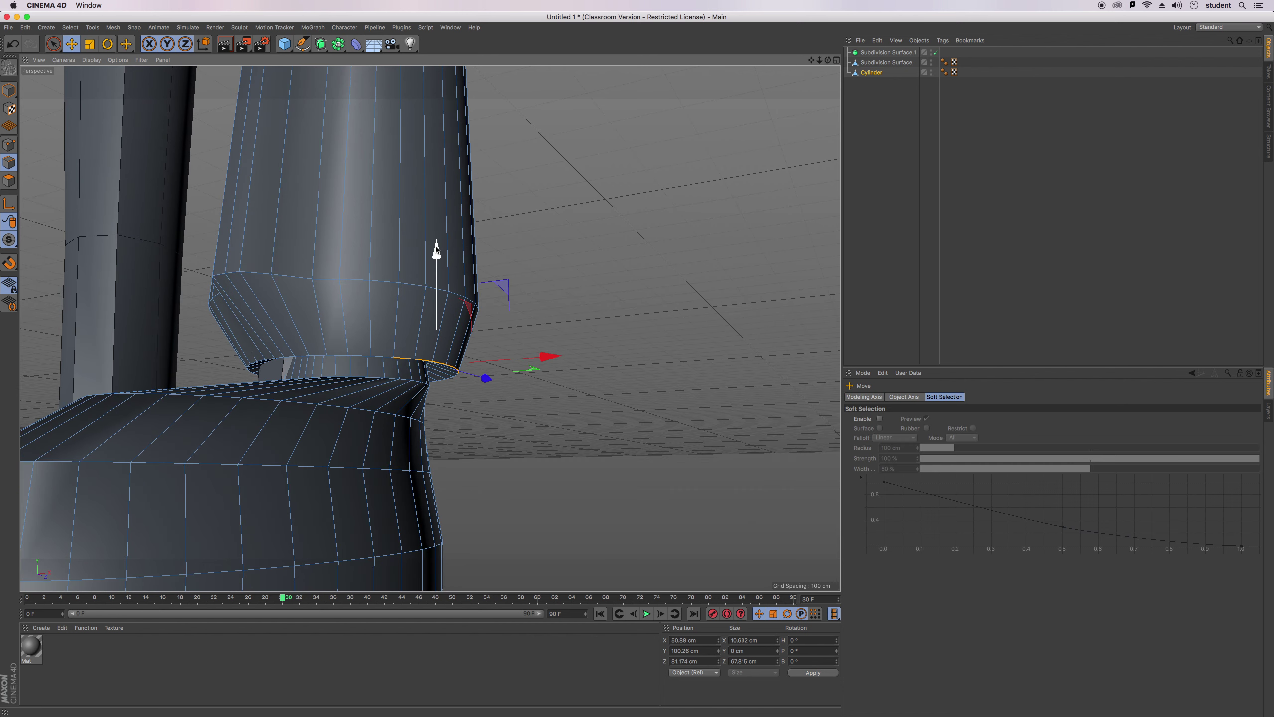
pyautogui.moveTo(439, 253)
pyautogui.mouseDown()
pyautogui.moveTo(440, 290)
pyautogui.moveTo(439, 276)
pyautogui.mouseUp()
pyautogui.moveTo(549, 379); pyautogui.dragTo(583, 377)
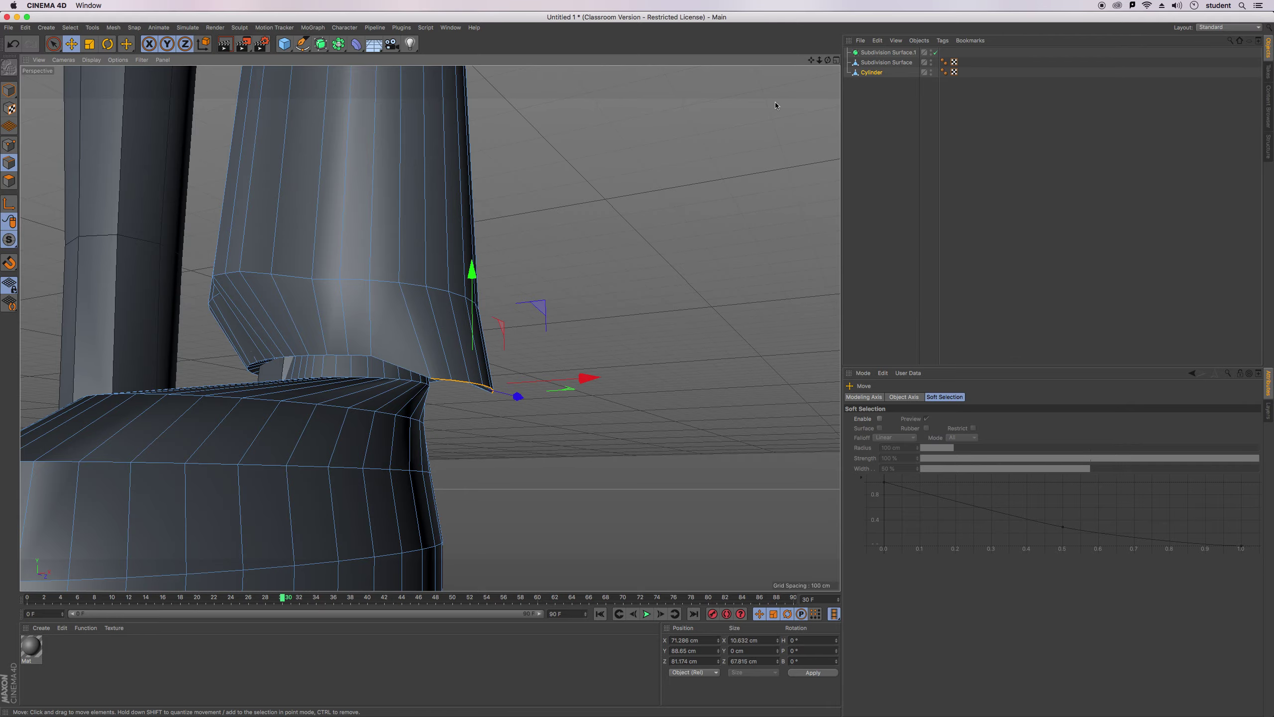
# Narrow the selection to the middle edges of the ankle flap's lower rim and lower them to about Y 77 cm.
pyautogui.moveTo(827, 61); pyautogui.dragTo(720, 63)
pyautogui.moveTo(431, 328)
pyautogui.keyDown('alt'); pyautogui.mouseDown()
pyautogui.moveTo(451, 326)
pyautogui.moveTo(430, 328)
pyautogui.mouseUp(); pyautogui.keyUp('alt')
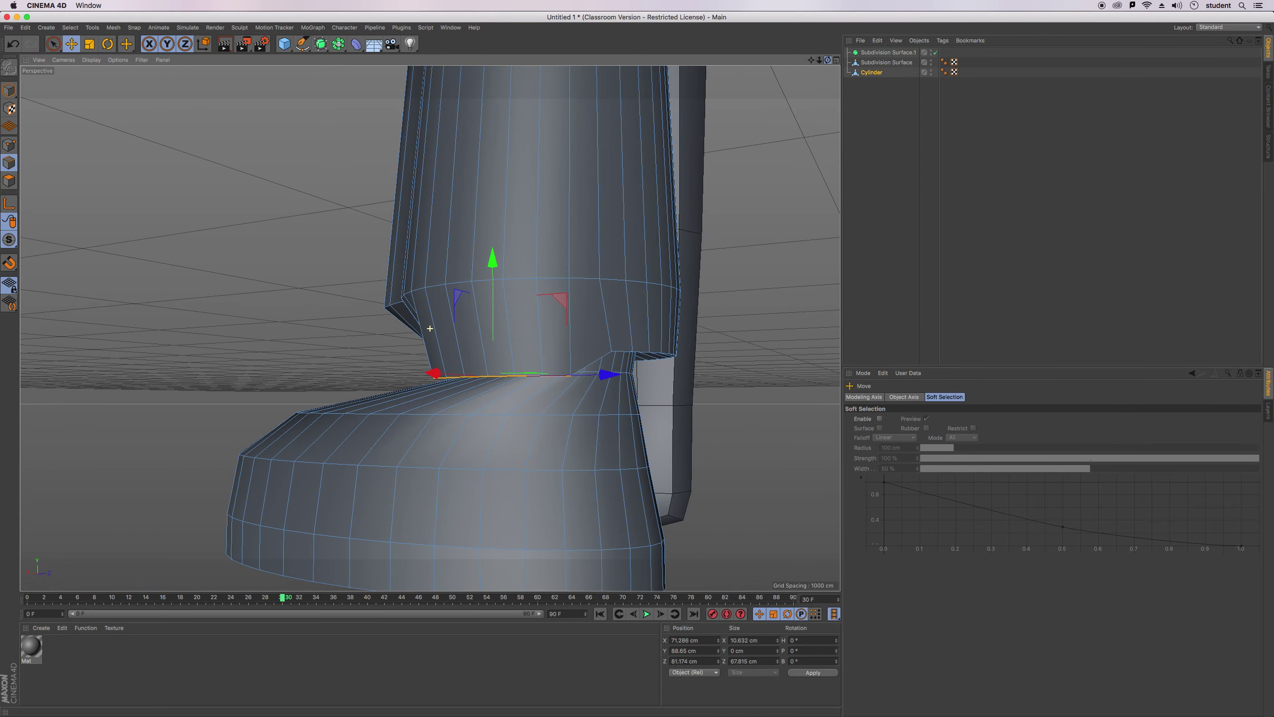
pyautogui.moveTo(829, 61); pyautogui.dragTo(886, 61)
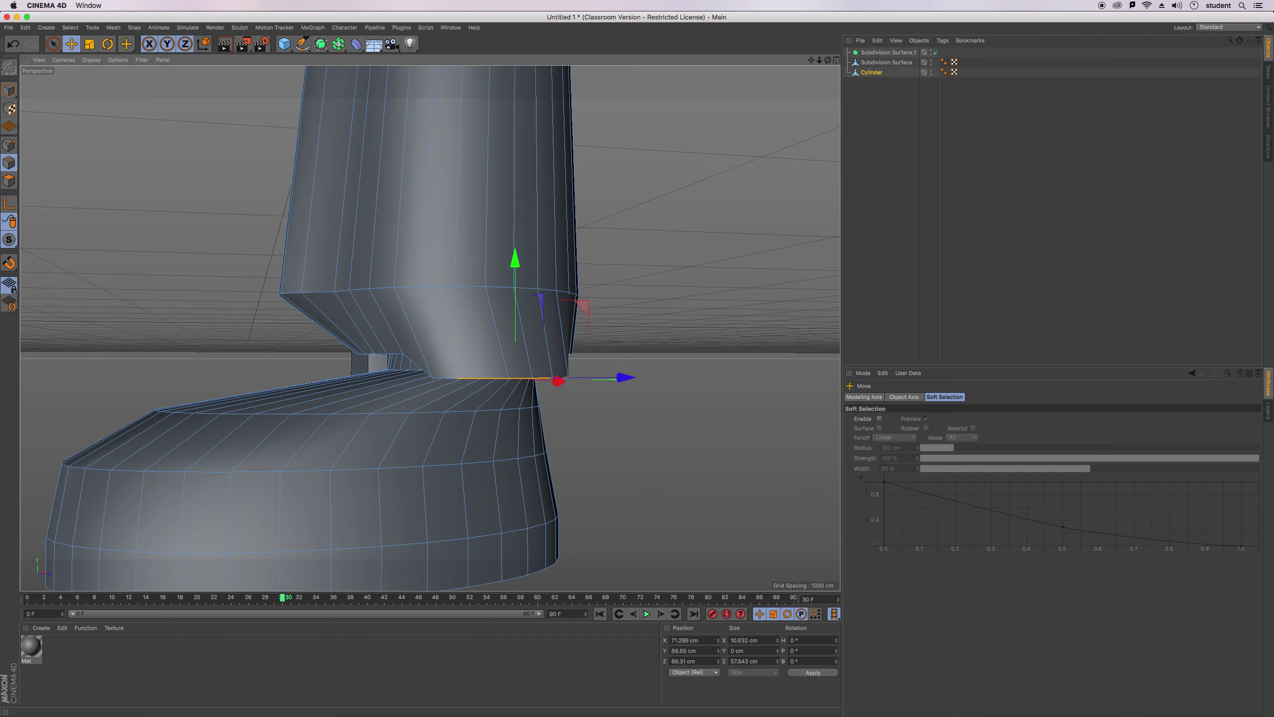
pyautogui.keyDown('alt'); pyautogui.moveTo(562, 376); pyautogui.dragTo(461, 351); pyautogui.keyUp('alt')
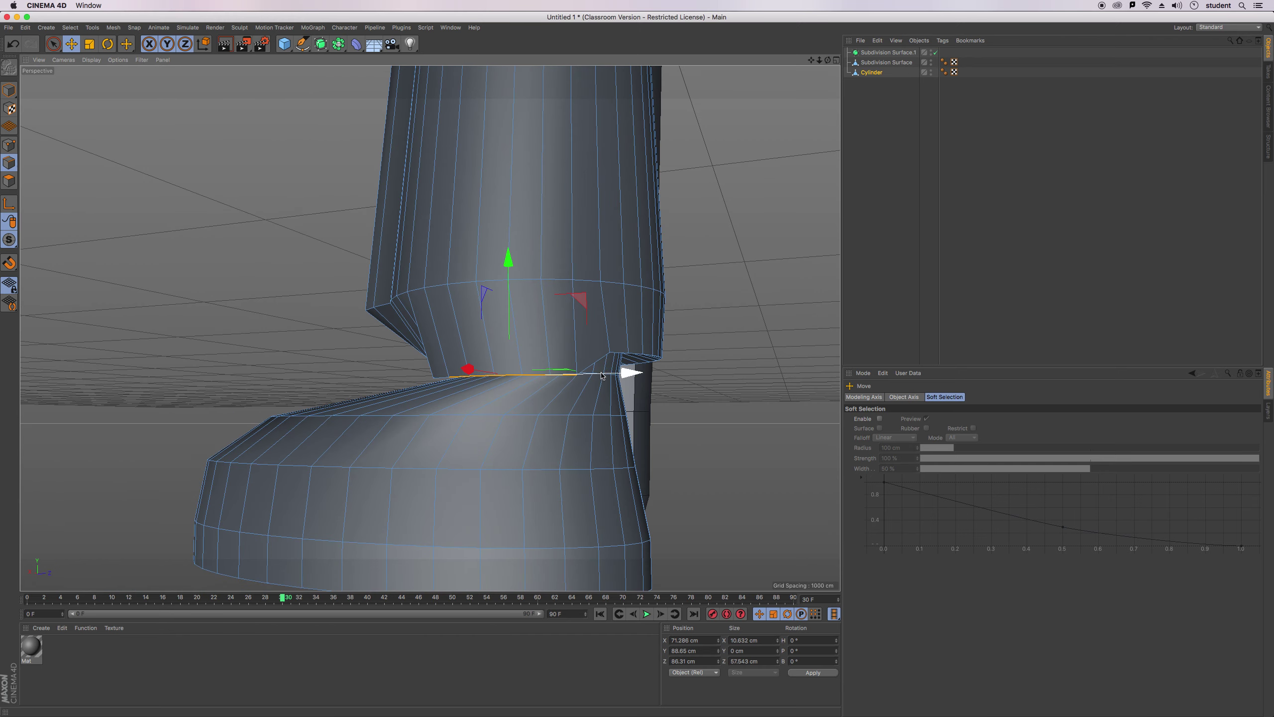
pyautogui.scroll(5, 572, 377)
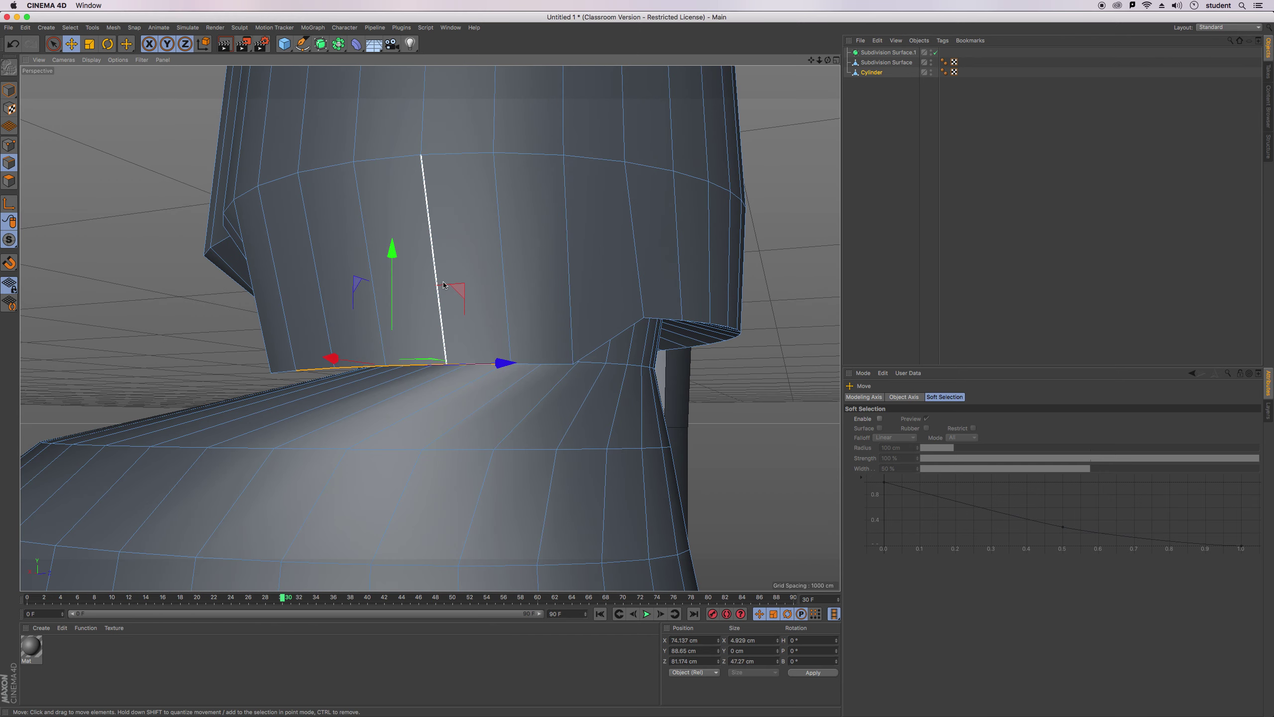
pyautogui.moveTo(387, 316); pyautogui.dragTo(382, 372)
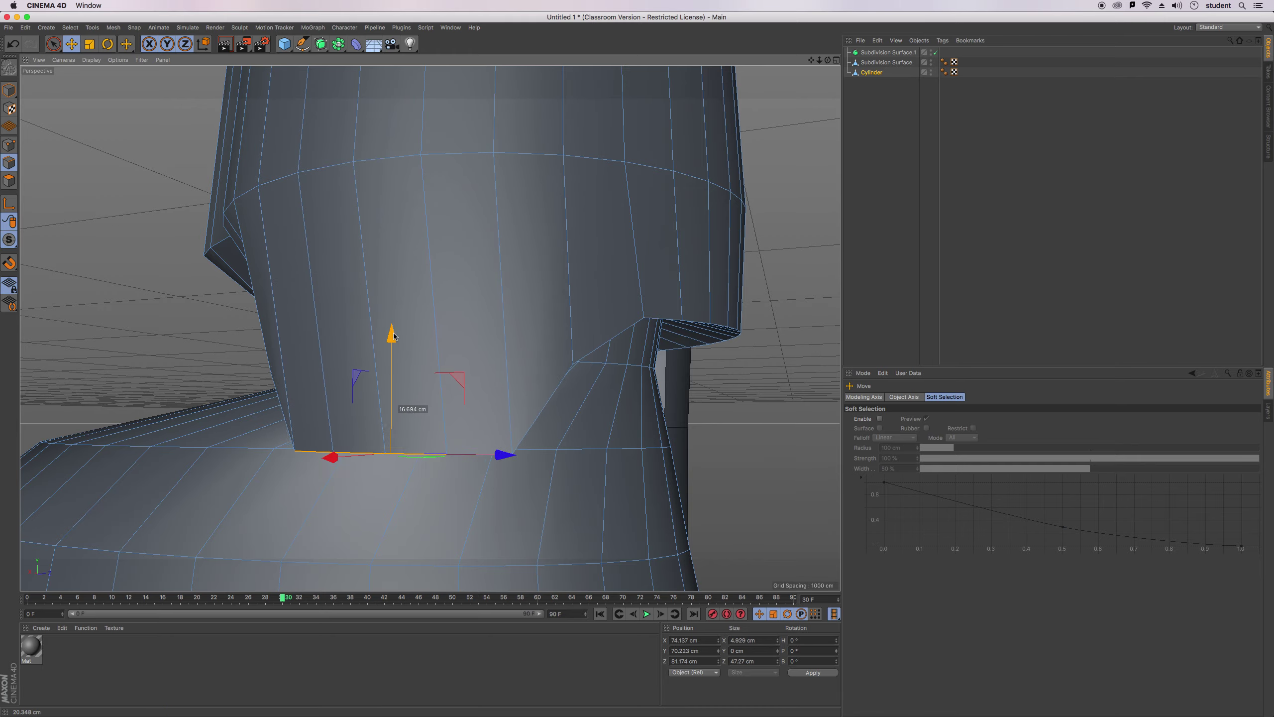
pyautogui.keyDown('alt'); pyautogui.moveTo(430, 328); pyautogui.dragTo(430, 328); pyautogui.keyUp('alt')
pyautogui.moveTo(820, 60); pyautogui.dragTo(826, 31)
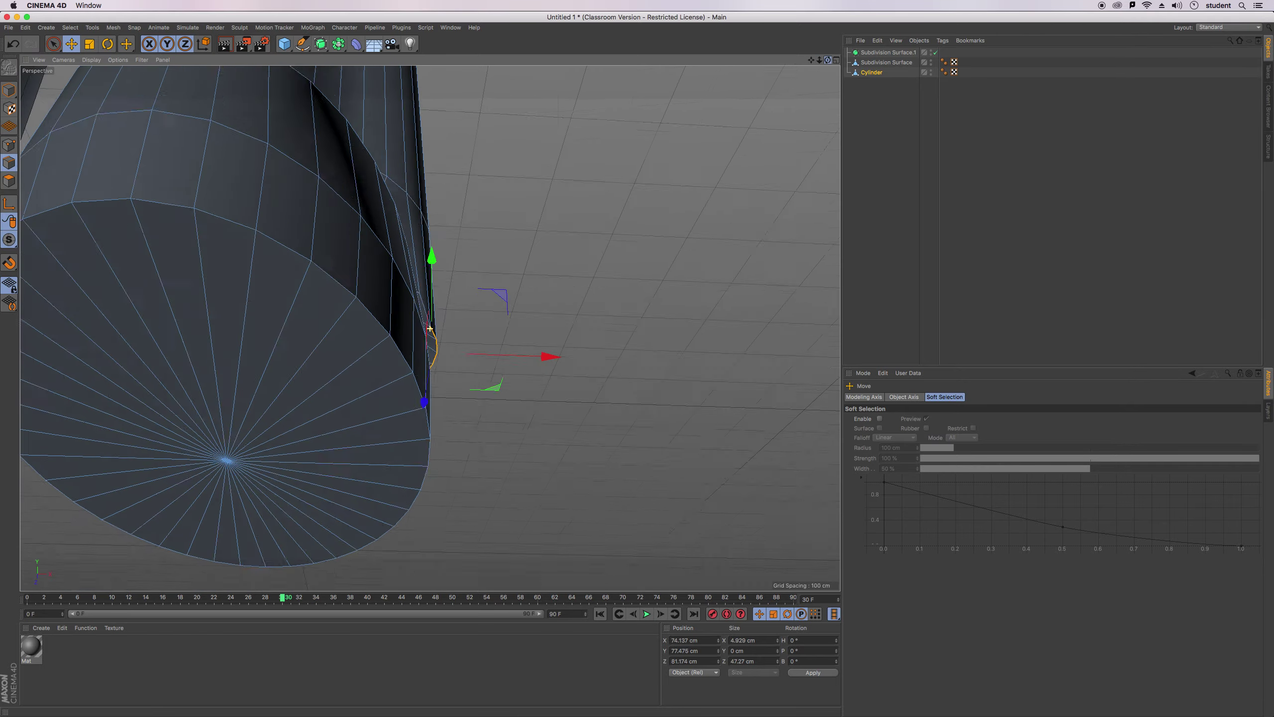
pyautogui.keyDown('alt'); pyautogui.moveTo(431, 328); pyautogui.dragTo(430, 328); pyautogui.keyUp('alt')
# Reduce the selection to the central edges of the flap and pull them down to about Y 36 cm to form a point.
pyautogui.moveTo(827, 63); pyautogui.dragTo(732, 50)
pyautogui.keyDown('alt'); pyautogui.moveTo(430, 328); pyautogui.dragTo(621, 273); pyautogui.keyUp('alt')
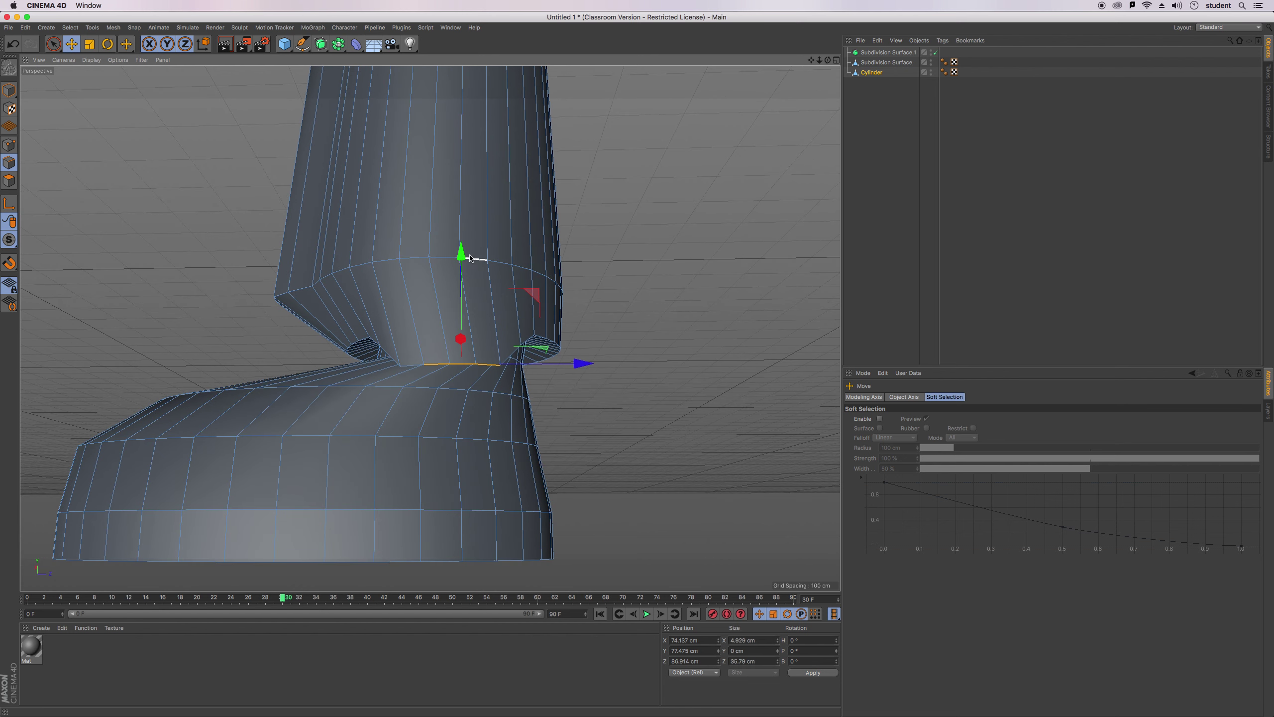
pyautogui.moveTo(462, 255); pyautogui.dragTo(461, 266)
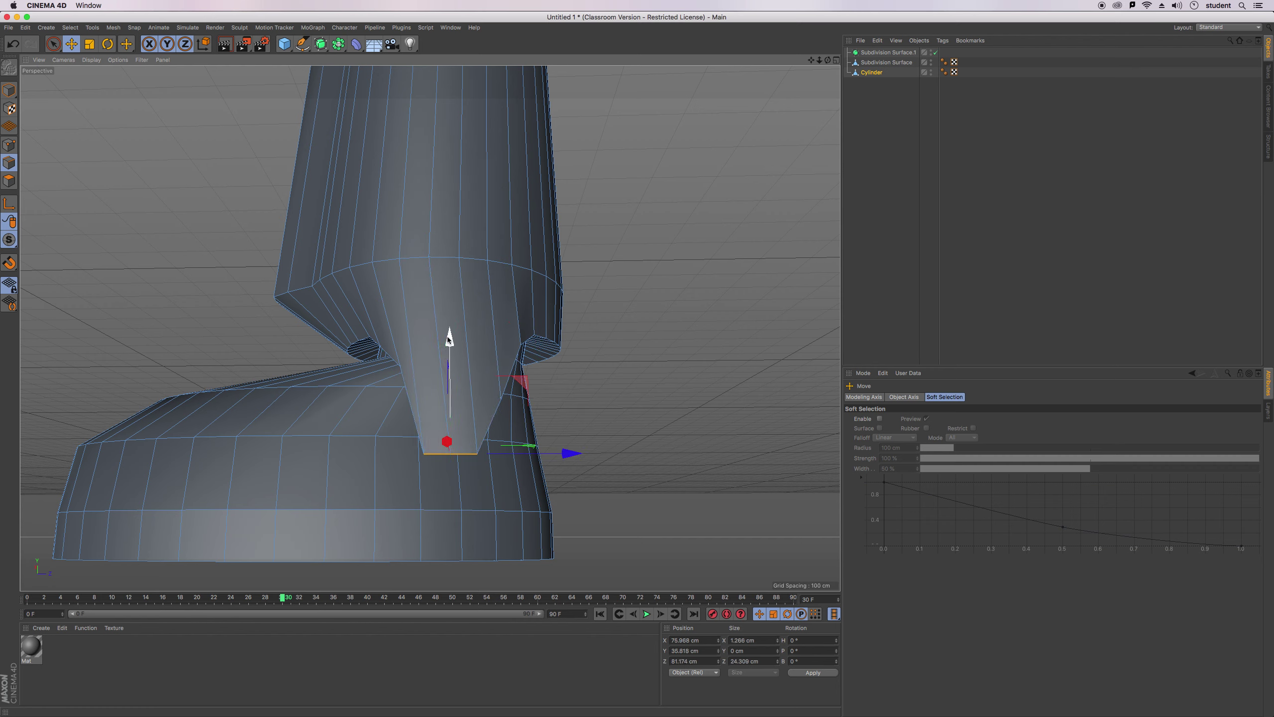
pyautogui.moveTo(537, 459); pyautogui.dragTo(545, 465)
pyautogui.moveTo(830, 62); pyautogui.dragTo(430, 329)
pyautogui.press('super+z')
# Select the sloping edge on the heel side of the ankle flap and shift it backward to about Z 113 cm.
pyautogui.keyDown('alt'); pyautogui.moveTo(430, 328); pyautogui.dragTo(431, 328); pyautogui.keyUp('alt')
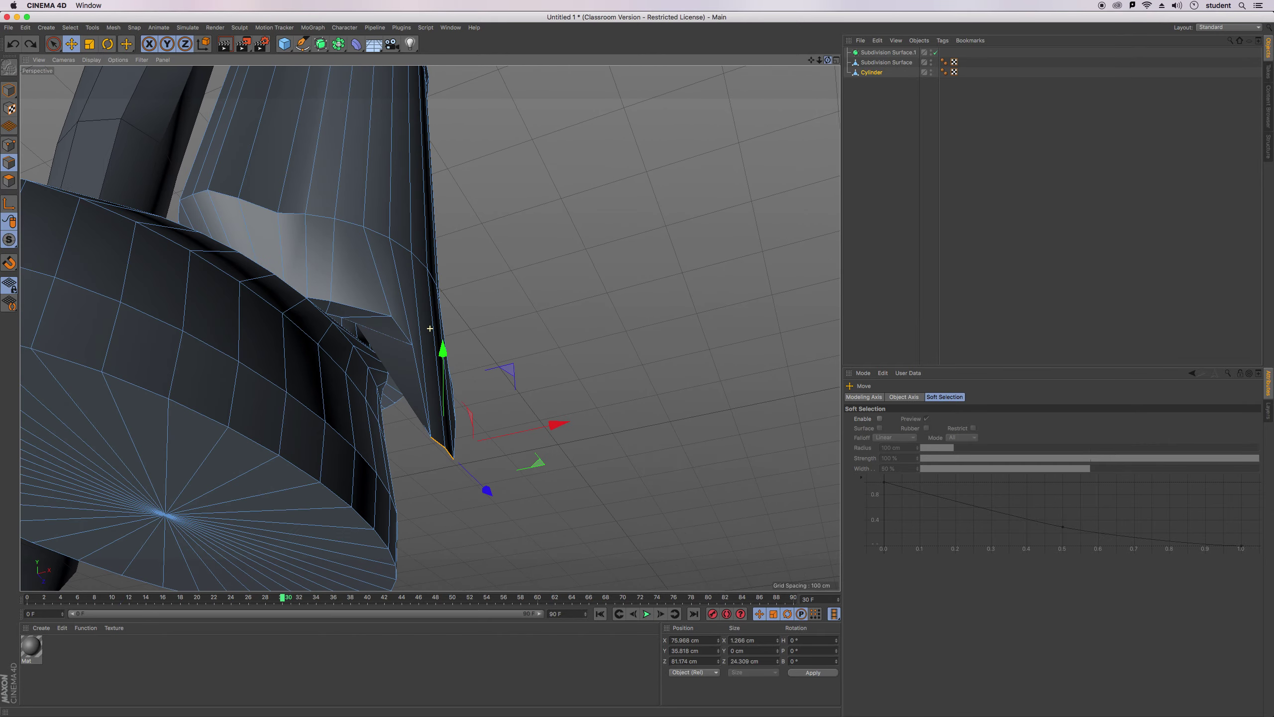
pyautogui.moveTo(430, 328); pyautogui.dragTo(430, 328)
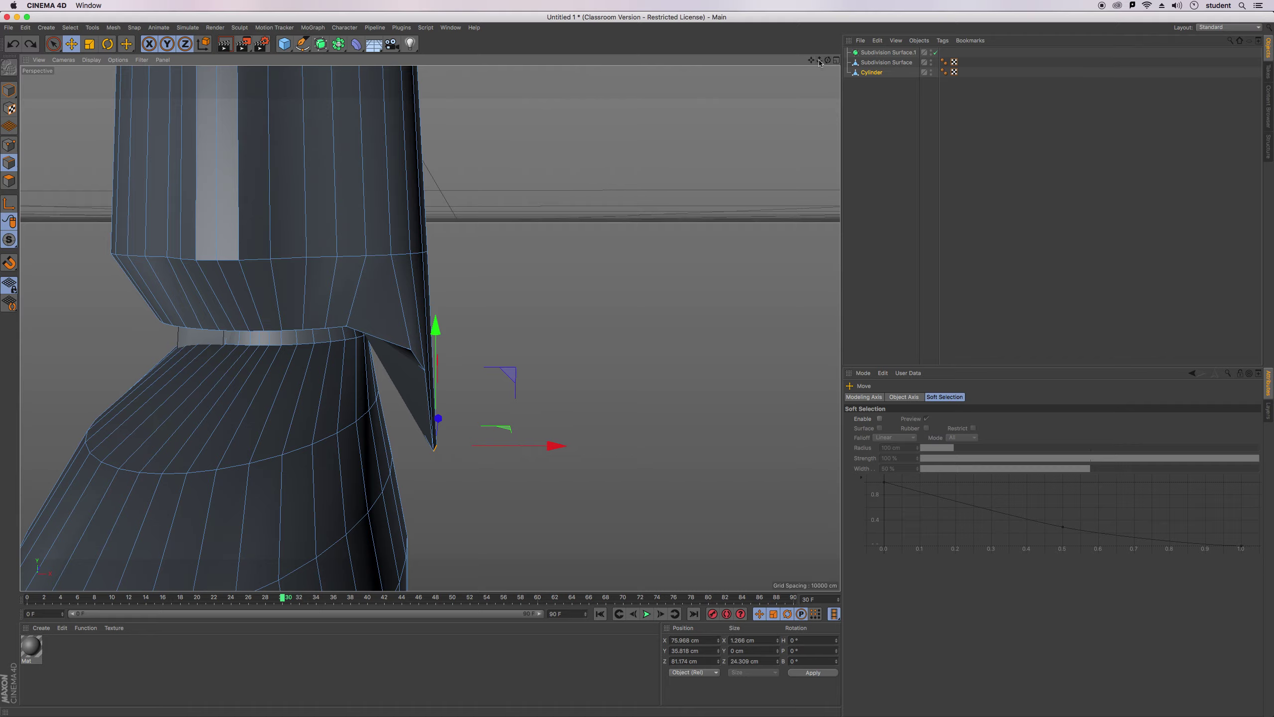
pyautogui.moveTo(811, 60)
pyautogui.mouseDown()
pyautogui.moveTo(431, 328)
pyautogui.moveTo(821, 62)
pyautogui.moveTo(798, 44)
pyautogui.mouseUp()
pyautogui.click(442, 422)
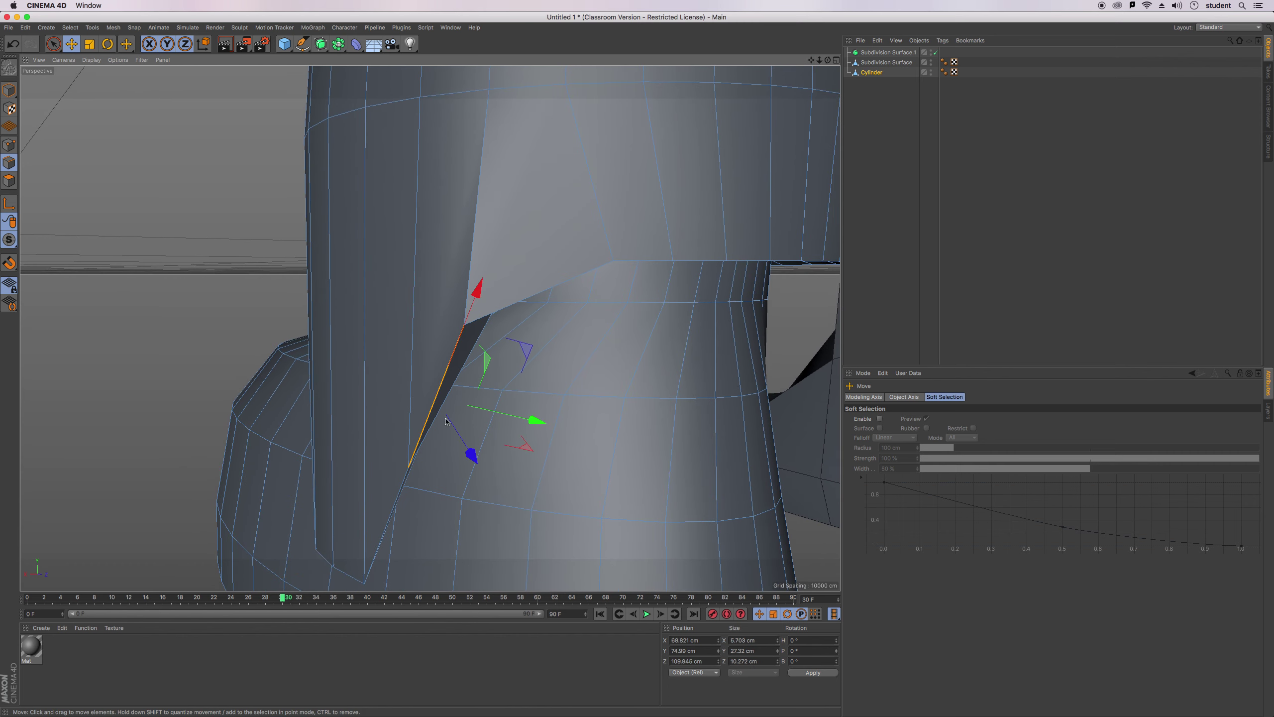
pyautogui.keyDown('alt'); pyautogui.moveTo(442, 421); pyautogui.dragTo(472, 543); pyautogui.keyUp('alt')
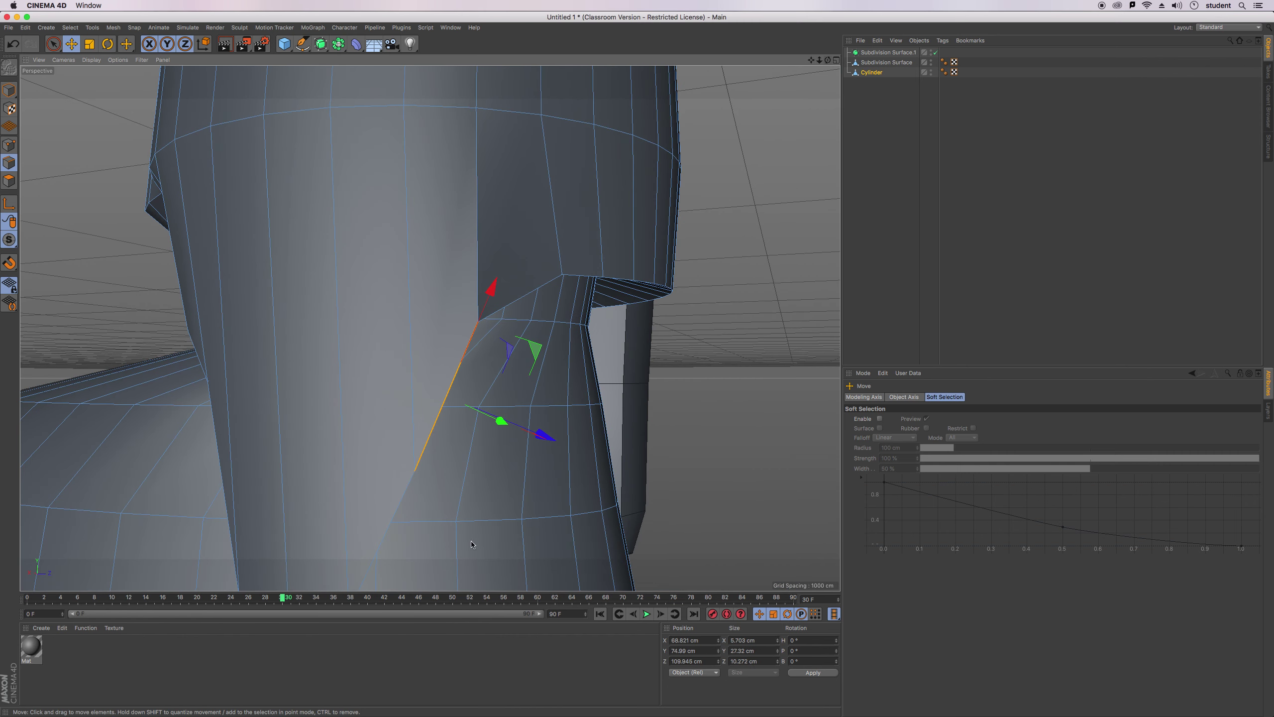
pyautogui.keyDown('alt'); pyautogui.moveTo(540, 431); pyautogui.dragTo(627, 357); pyautogui.keyUp('alt')
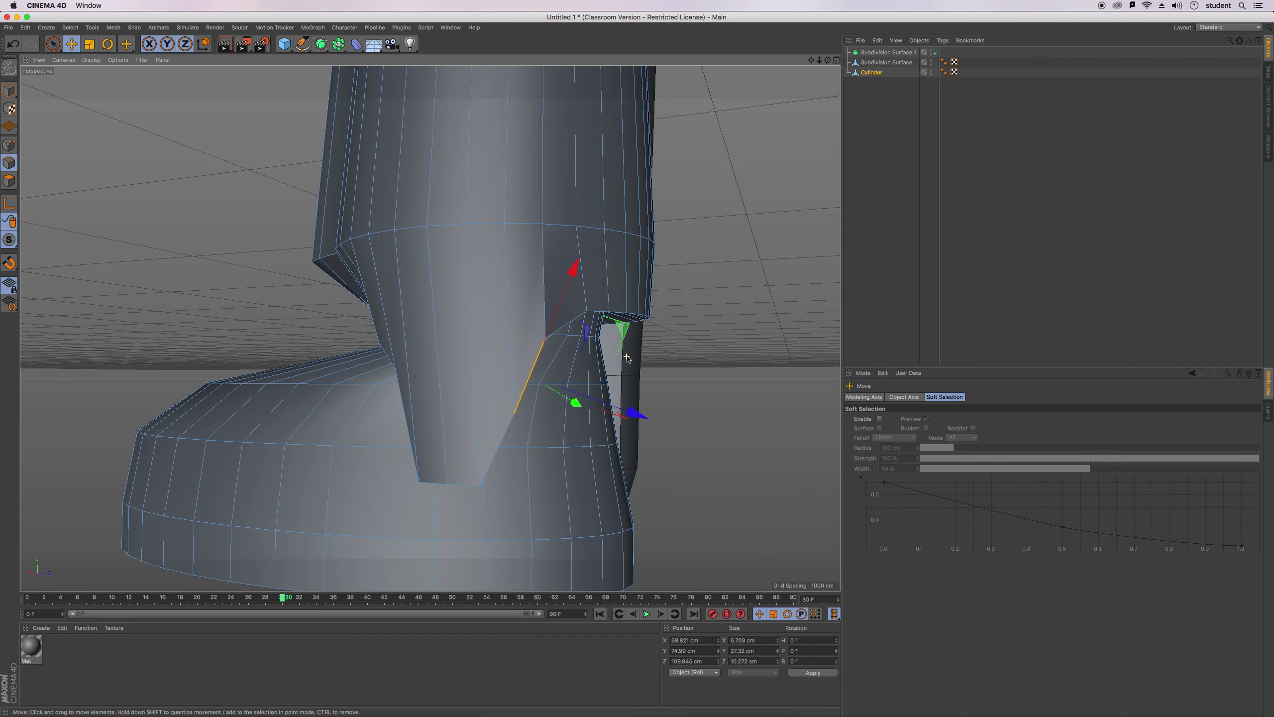
pyautogui.moveTo(830, 61); pyautogui.dragTo(868, 103)
pyautogui.moveTo(634, 416); pyautogui.dragTo(654, 414)
pyautogui.moveTo(828, 62); pyautogui.dragTo(588, 332)
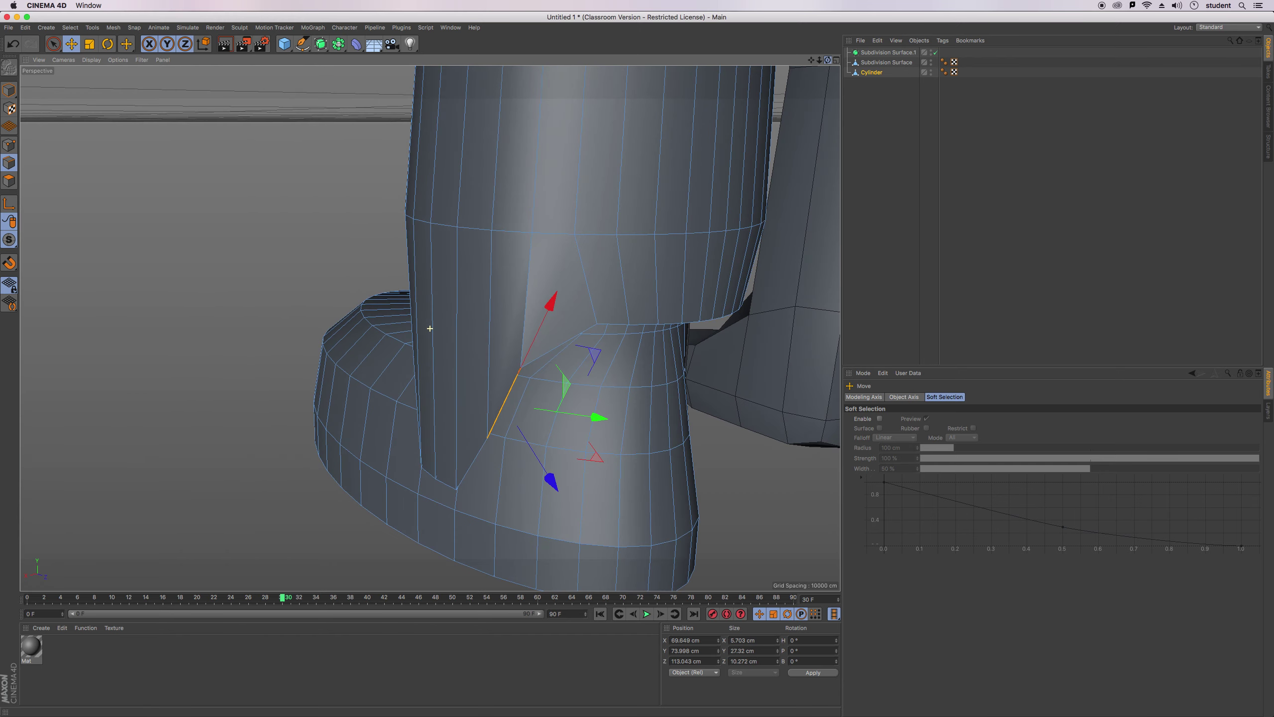
# Nudge the next two lower rim edges between the ankle flap and the heel to even out the rim's outline.
pyautogui.click(582, 340)
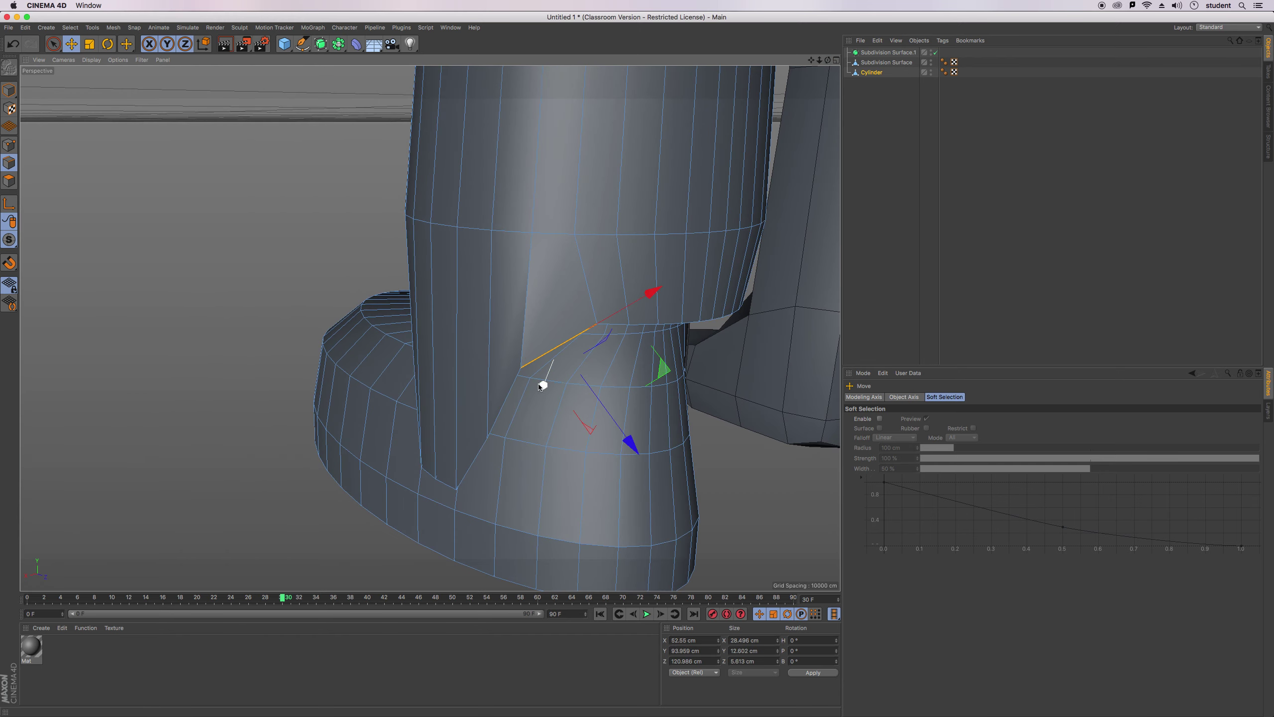
pyautogui.click(640, 343)
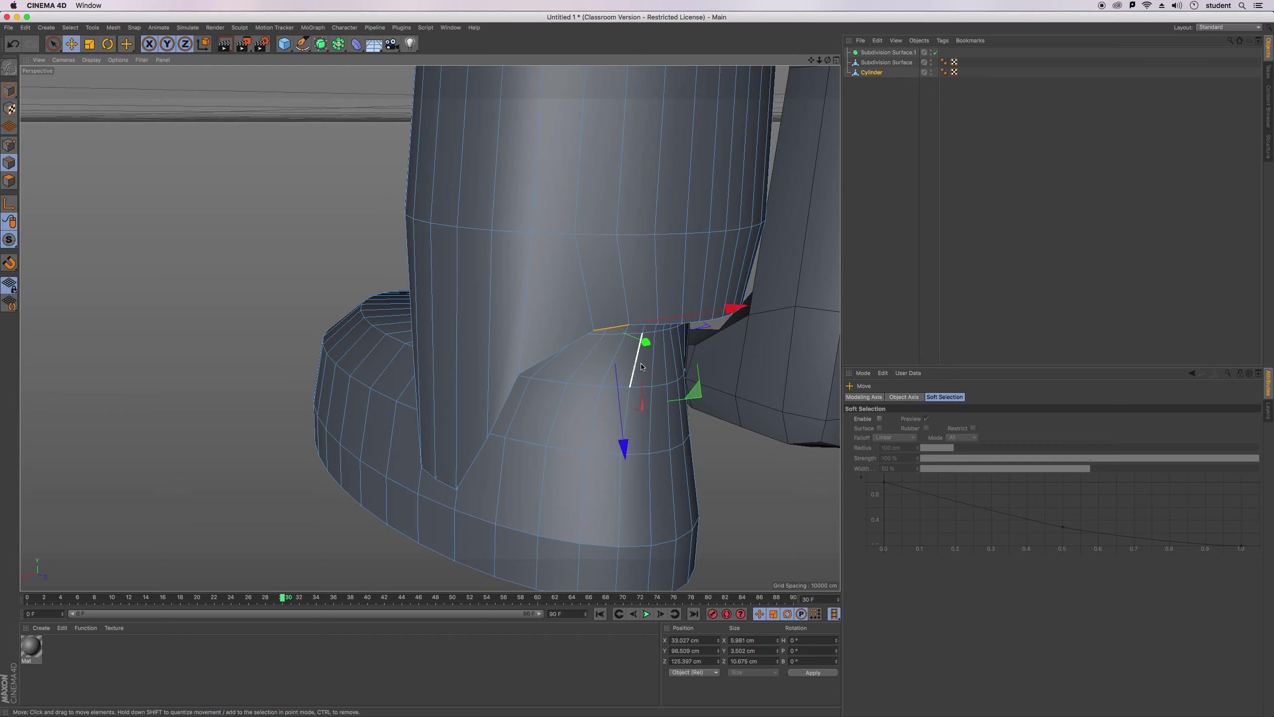
pyautogui.moveTo(644, 346); pyautogui.dragTo(651, 350)
pyautogui.click(740, 492)
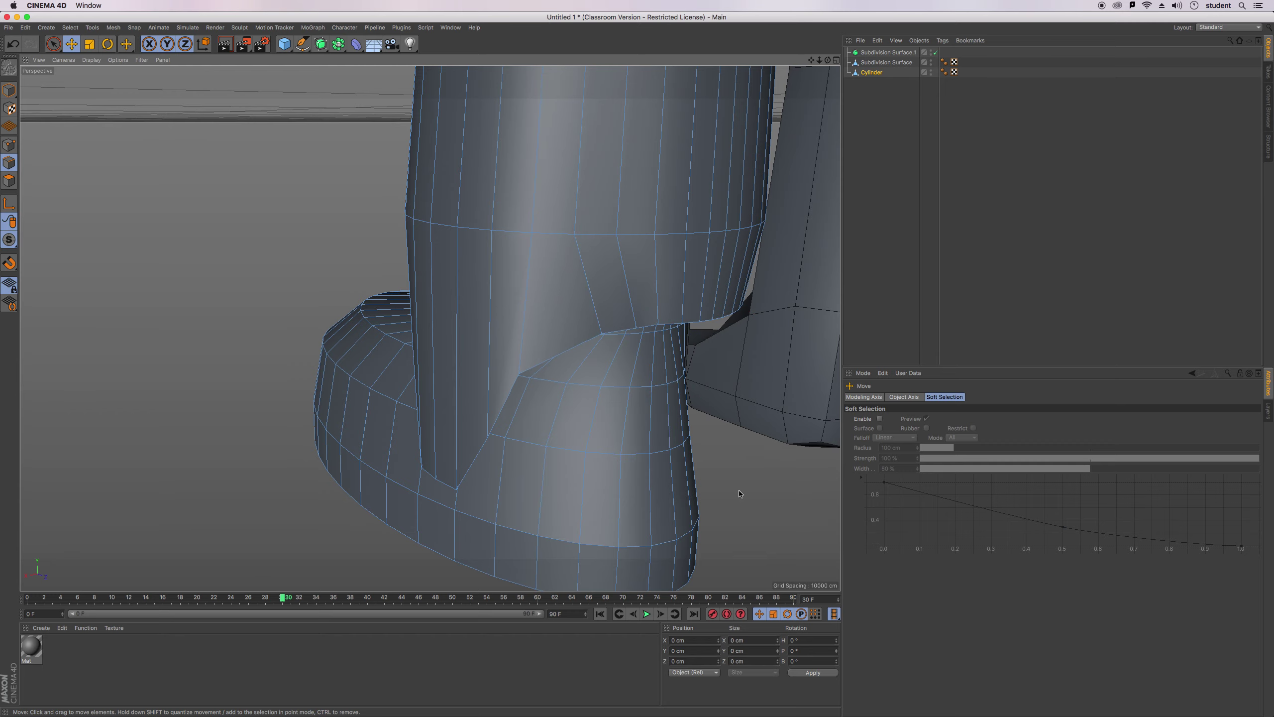
# Place the boot cylinder inside Subdivision Surface.1 to smooth it, and clear the object selection.
pyautogui.moveTo(829, 62); pyautogui.dragTo(876, 54)
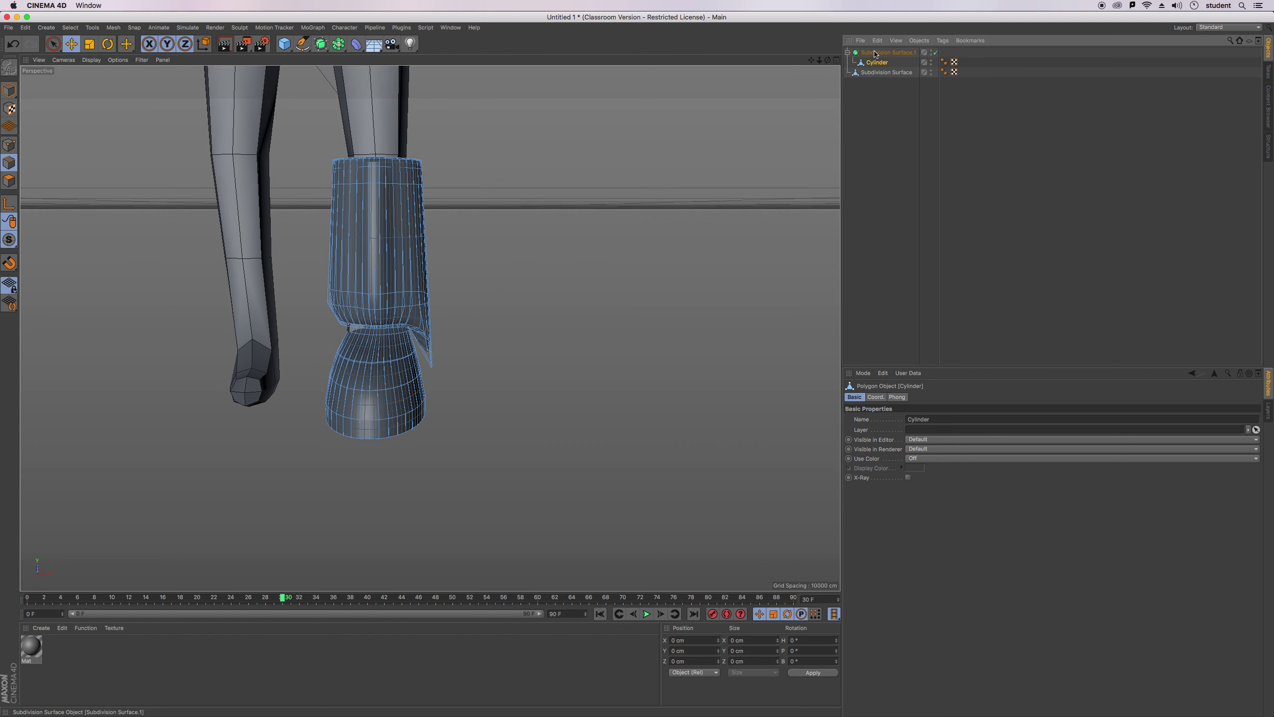
pyautogui.click(883, 53)
pyautogui.click(883, 105)
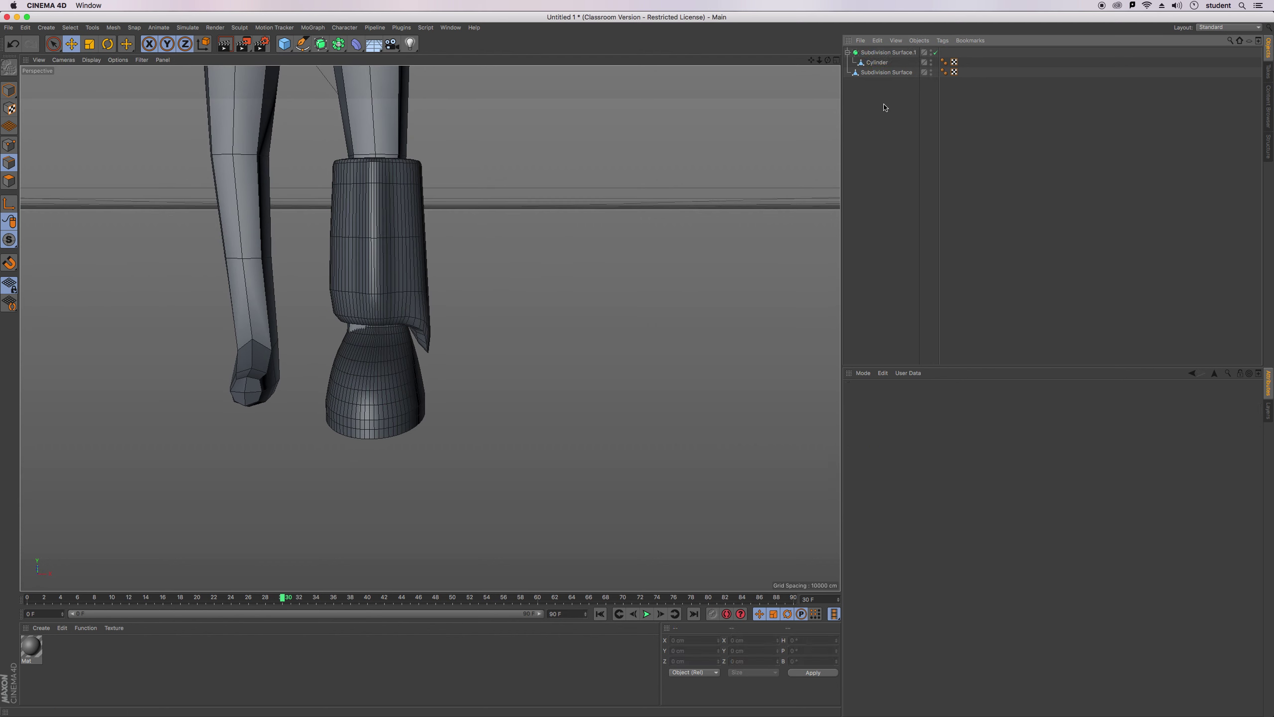
# Take the boot cylinder out of Subdivision Surface.1 so its unsmoothed mesh can be edited.
pyautogui.moveTo(823, 68); pyautogui.dragTo(803, 36)
pyautogui.keyDown('alt'); pyautogui.moveTo(430, 328); pyautogui.dragTo(430, 328); pyautogui.keyUp('alt')
pyautogui.moveTo(827, 60); pyautogui.dragTo(823, 140)
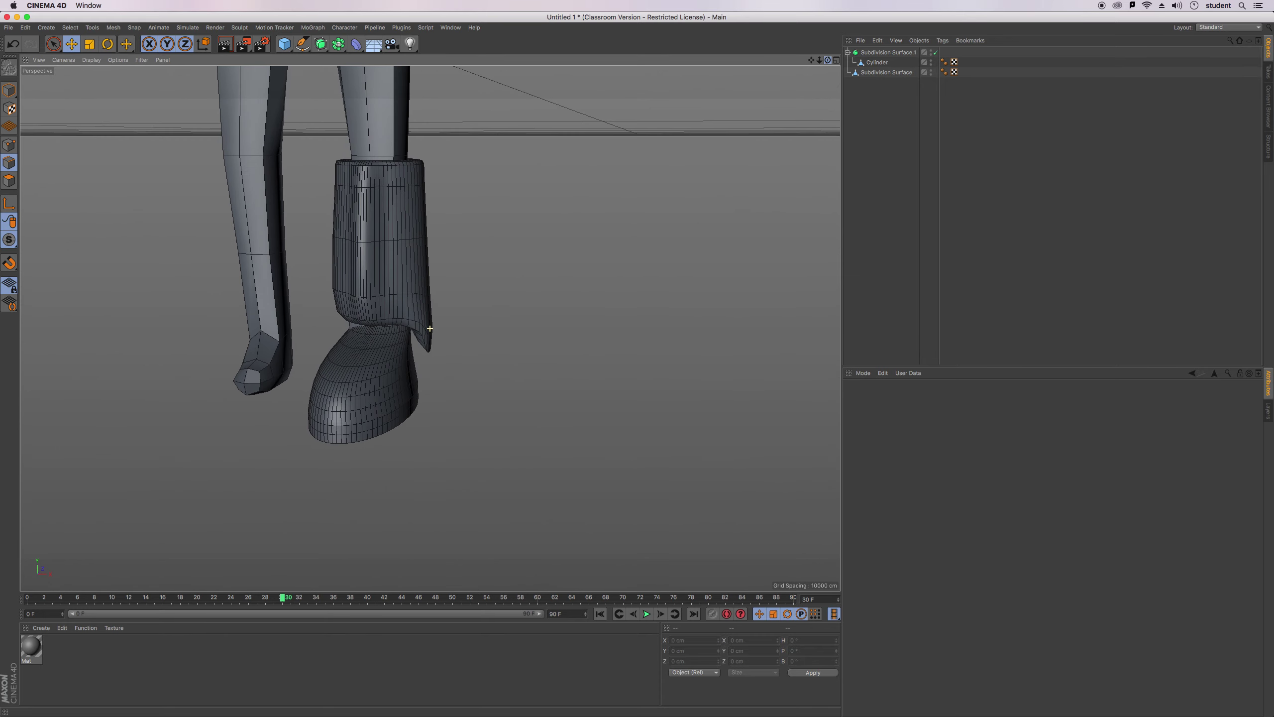
pyautogui.moveTo(876, 63); pyautogui.dragTo(870, 163)
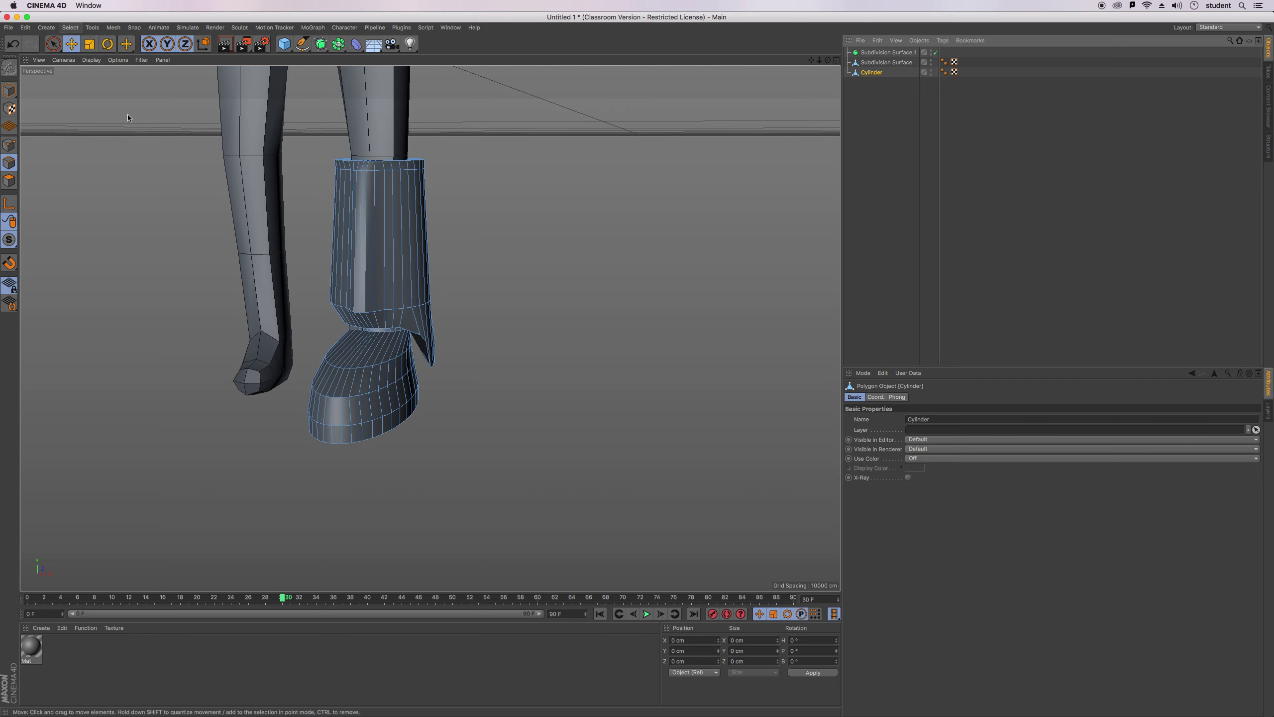
# Try scaling up the edge loop just above the boot's sole using Loop Selection, and undo the scaling.
pyautogui.scroll(5, 367, 430)
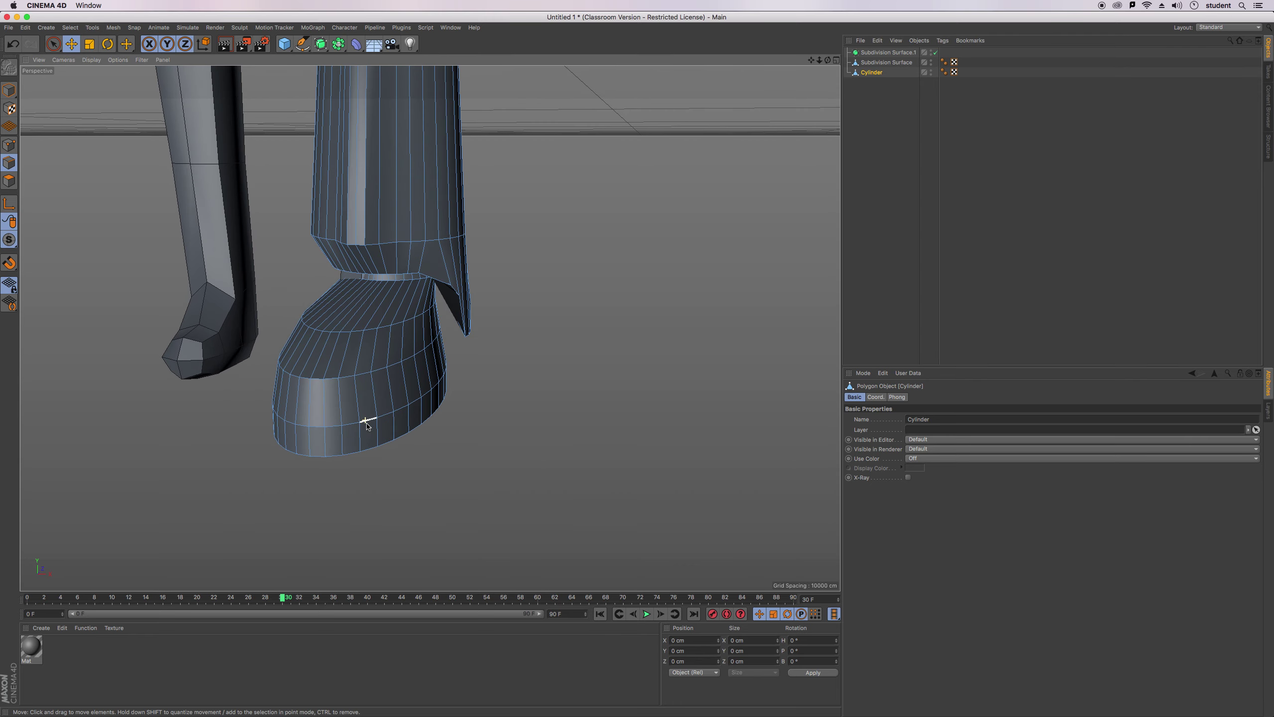
pyautogui.click(80, 28)
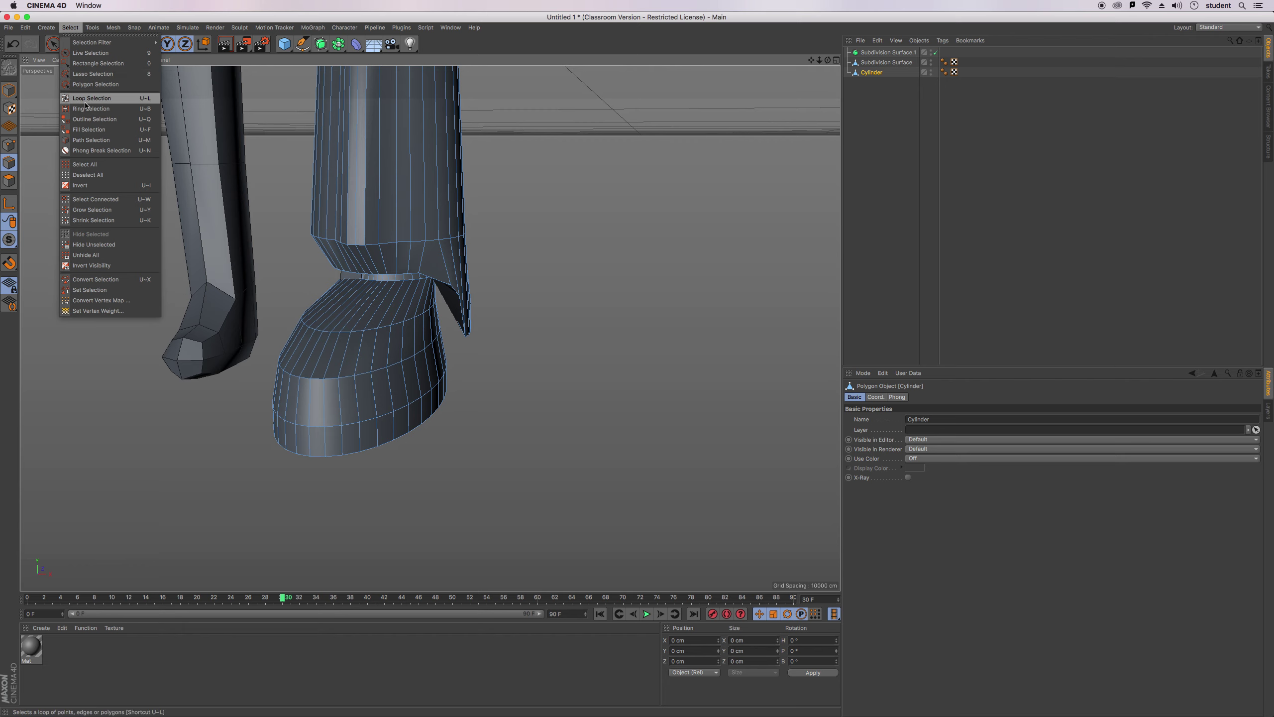
pyautogui.click(95, 93)
pyautogui.click(353, 426)
pyautogui.press('t')
pyautogui.moveTo(561, 466); pyautogui.dragTo(589, 468)
pyautogui.press('super+z')
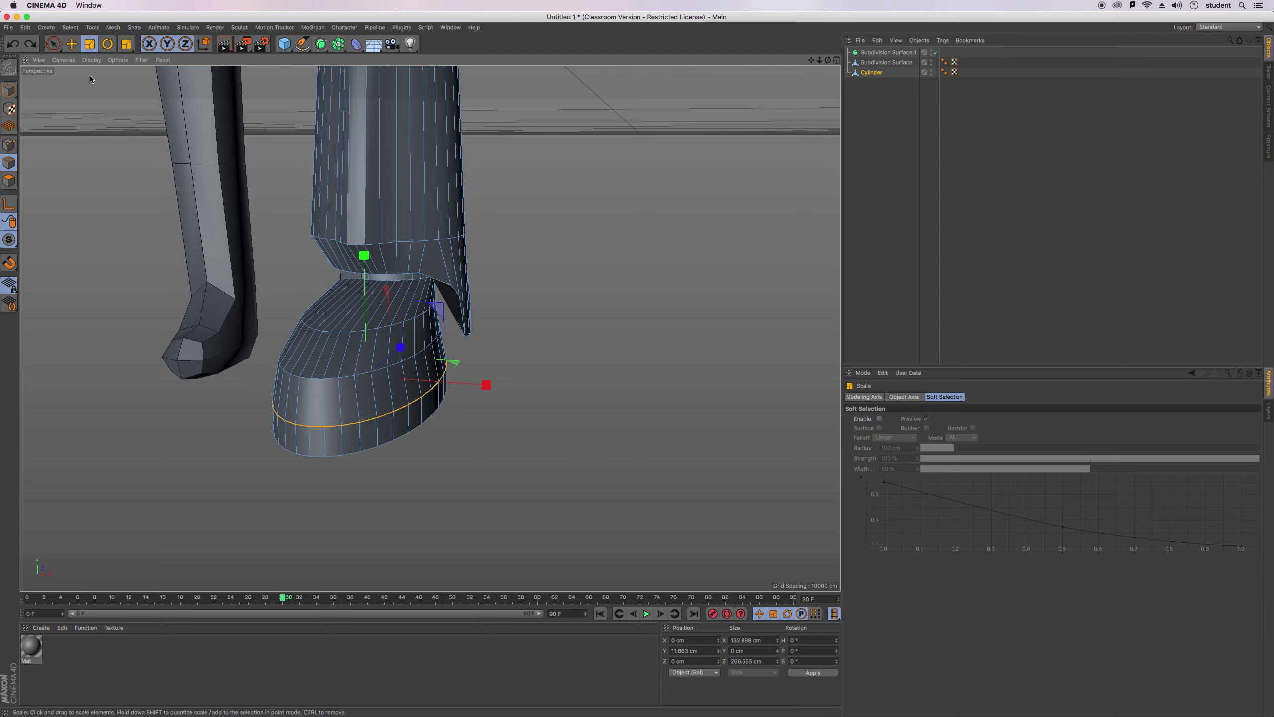
# Switch the boot cylinder from edge editing to polygon editing.
pyautogui.press('Return')
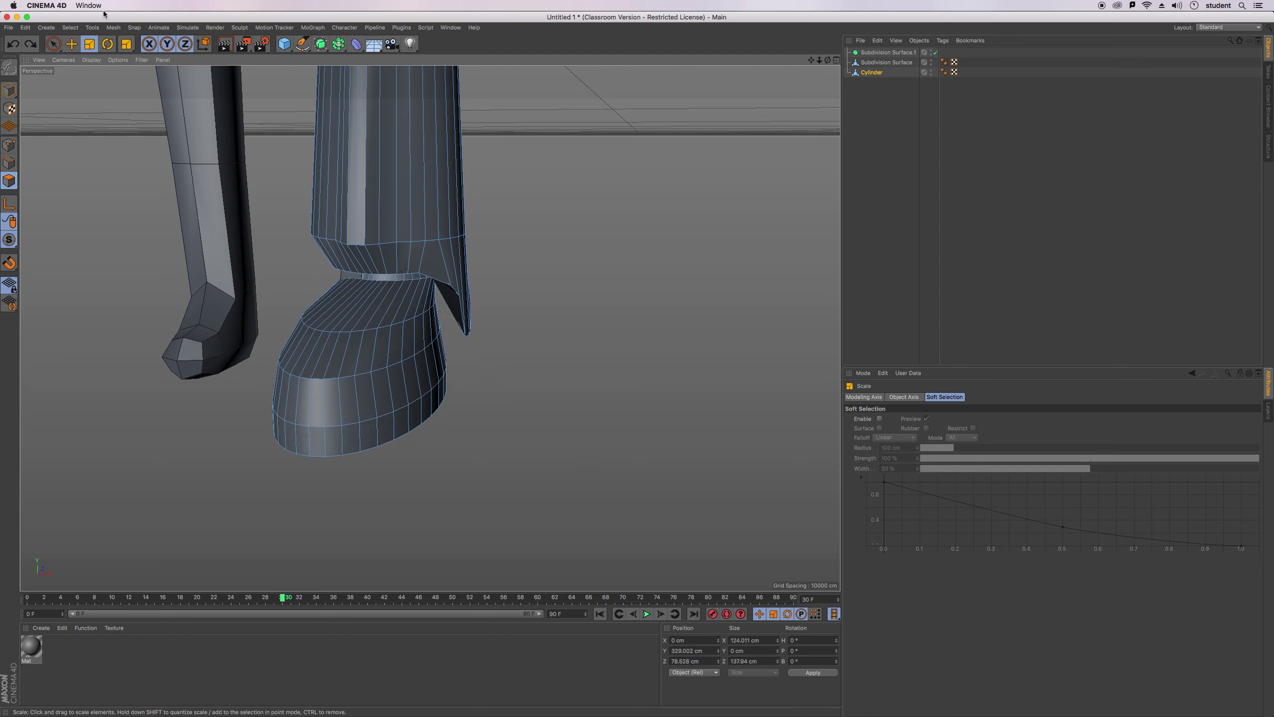
# Try to extrude the boot's bottom polygon loop outward by about 4.61 cm.
pyautogui.click(91, 27)
pyautogui.moveTo(70, 27)
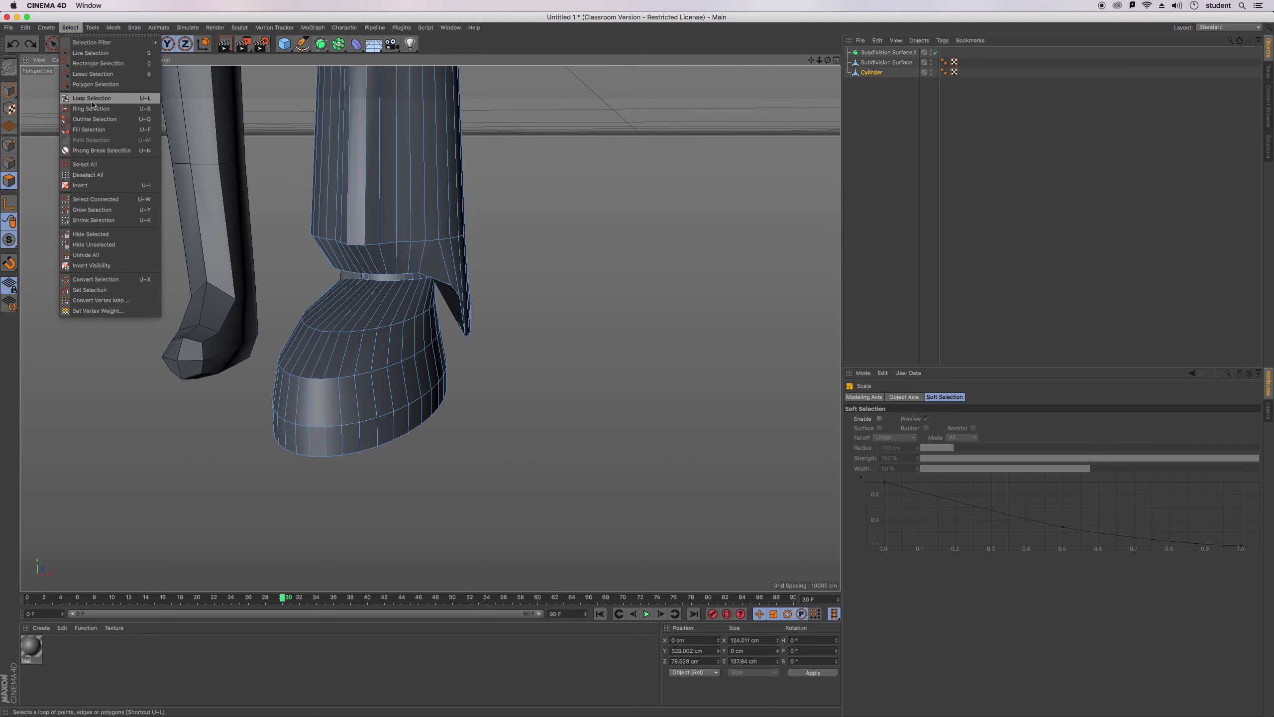
pyautogui.click(92, 100)
pyautogui.click(385, 438)
pyautogui.moveTo(128, 46); pyautogui.dragTo(169, 155)
pyautogui.moveTo(628, 393); pyautogui.dragTo(642, 393)
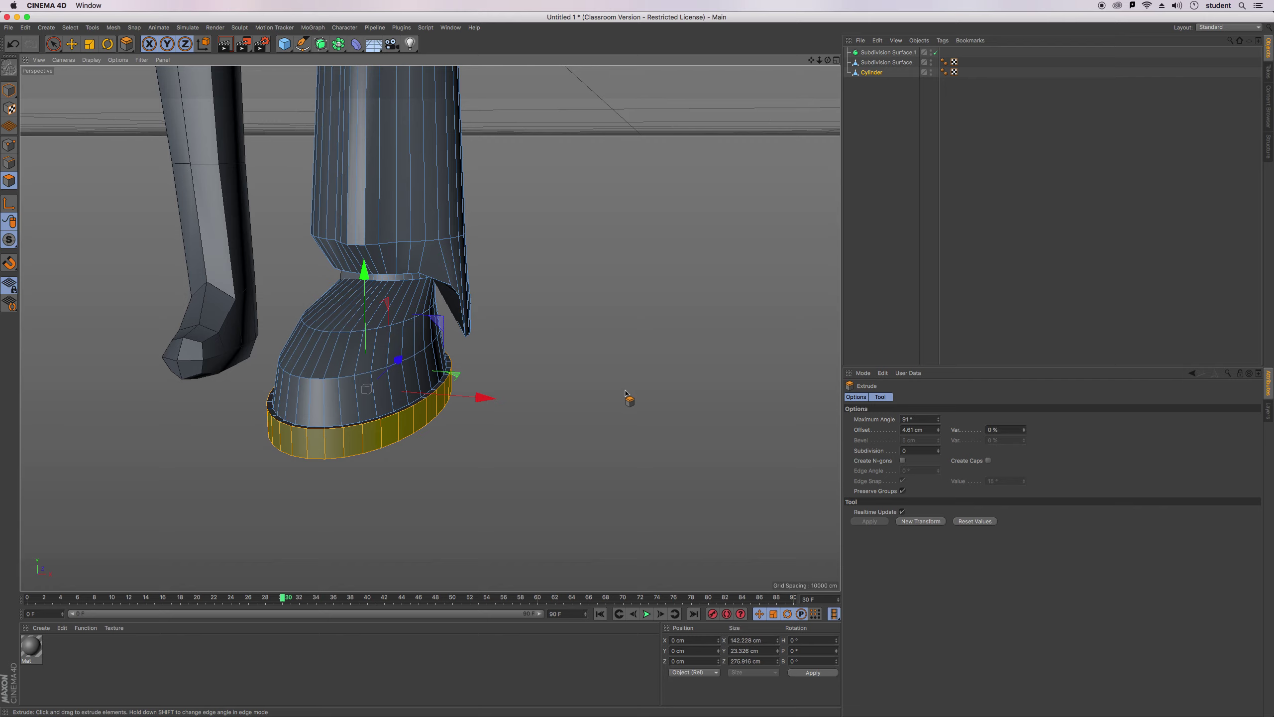
pyautogui.moveTo(828, 60); pyautogui.dragTo(942, 137)
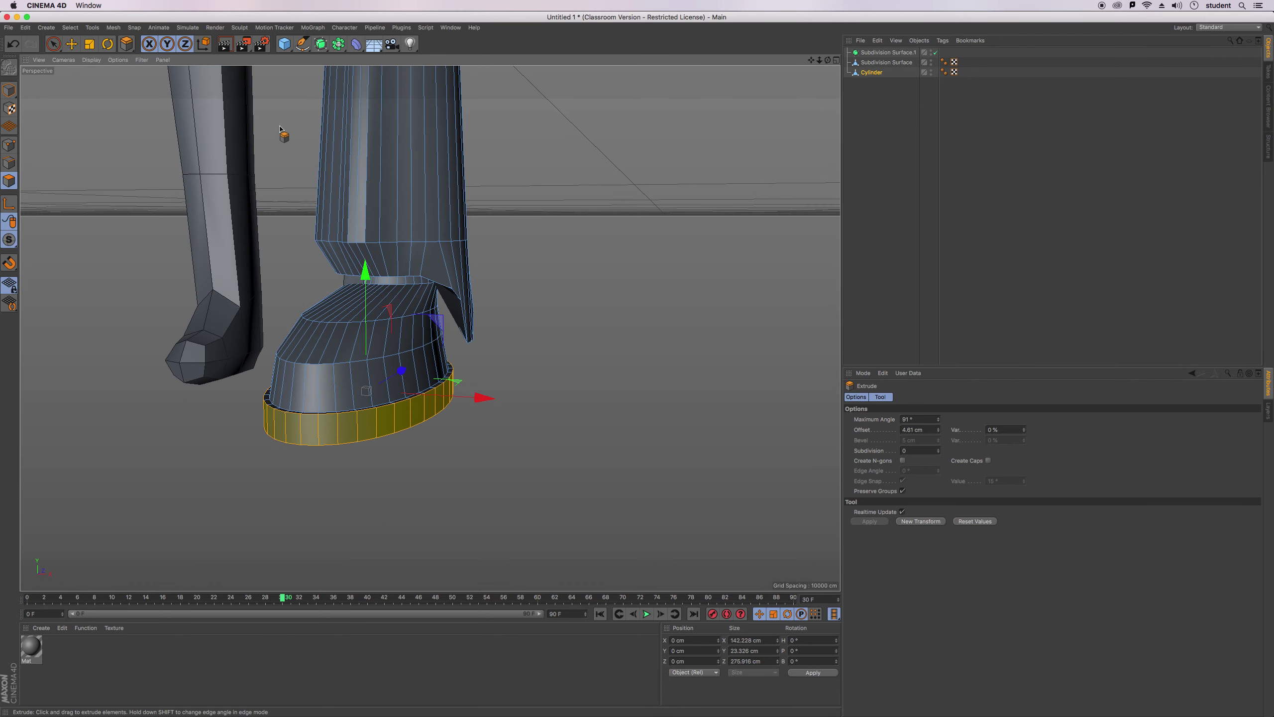
pyautogui.press('super+z')
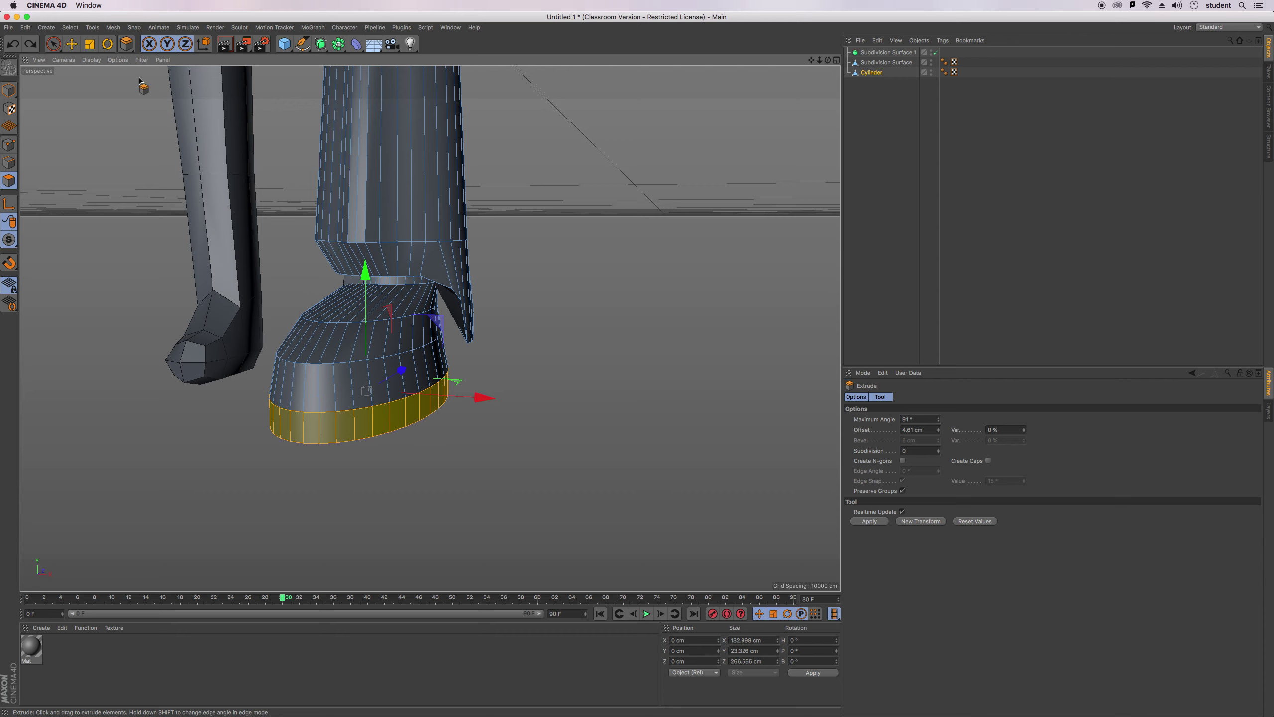
pyautogui.click(71, 45)
pyautogui.click(747, 265)
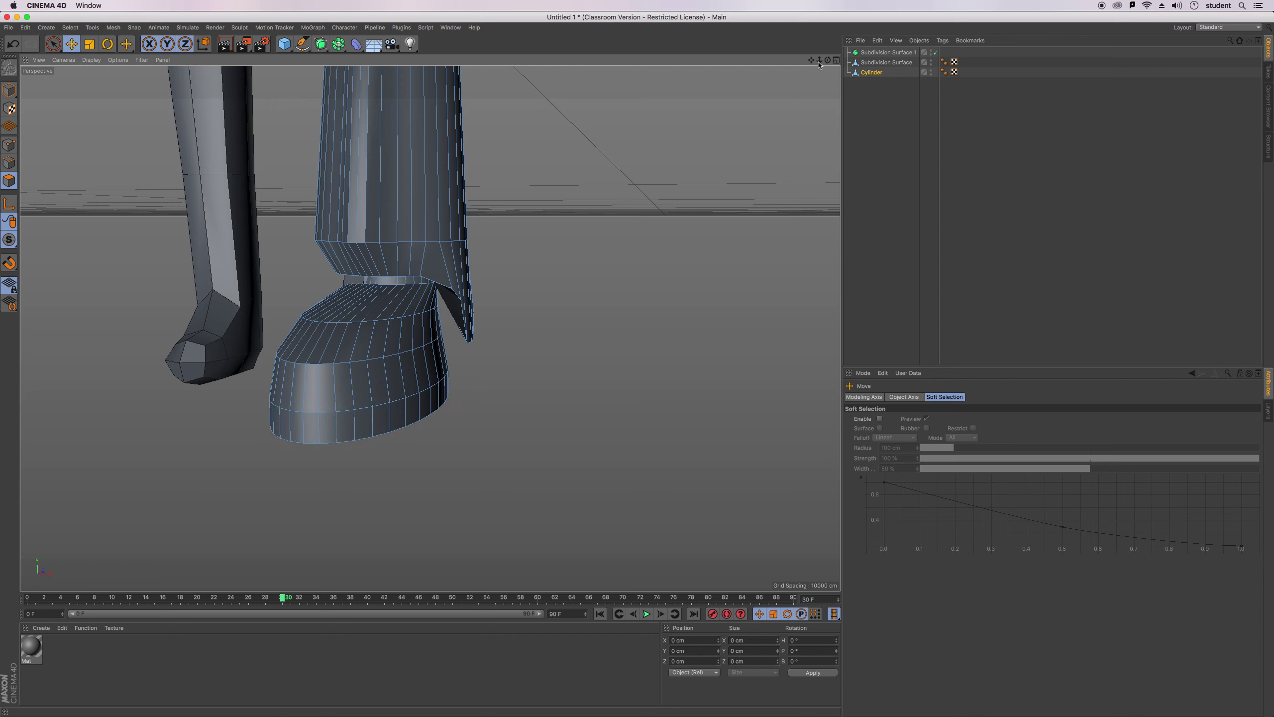
# Add a cylinder primitive to the scene and scale it down slightly.
pyautogui.moveTo(813, 62)
pyautogui.mouseDown()
pyautogui.moveTo(821, 278)
pyautogui.moveTo(879, 38)
pyautogui.moveTo(828, 66)
pyautogui.mouseUp()
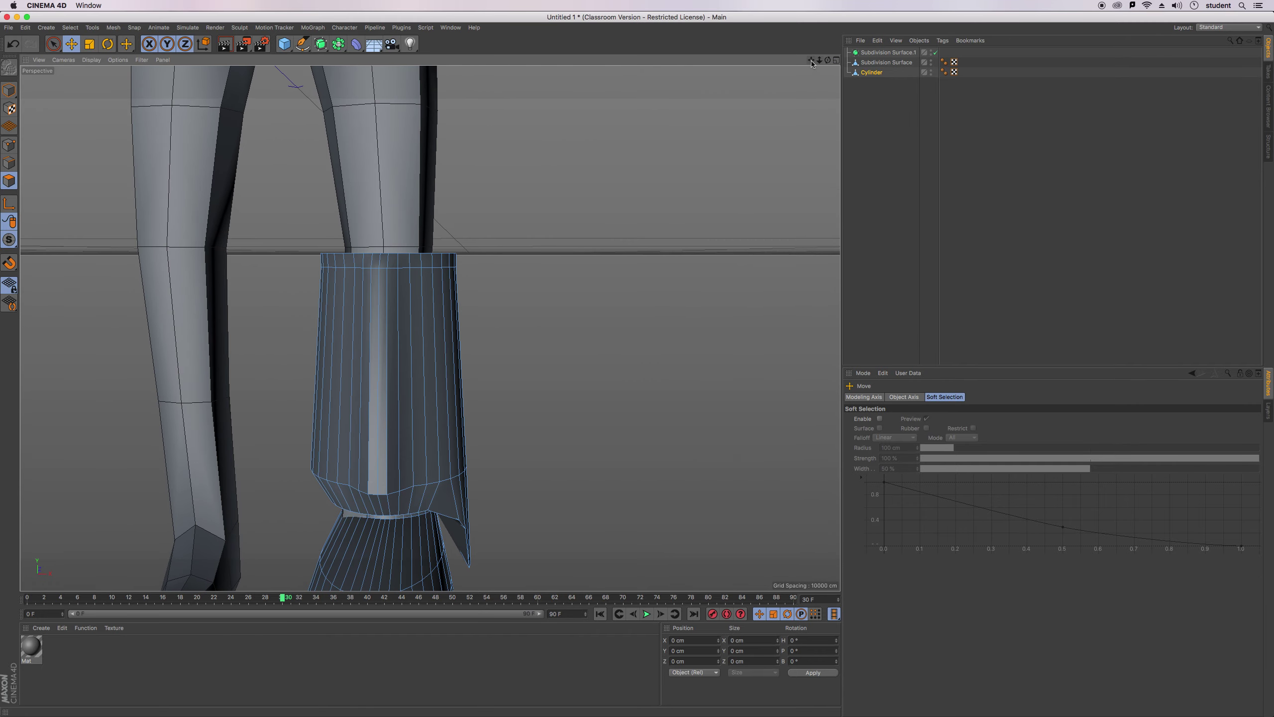
pyautogui.click(836, 60)
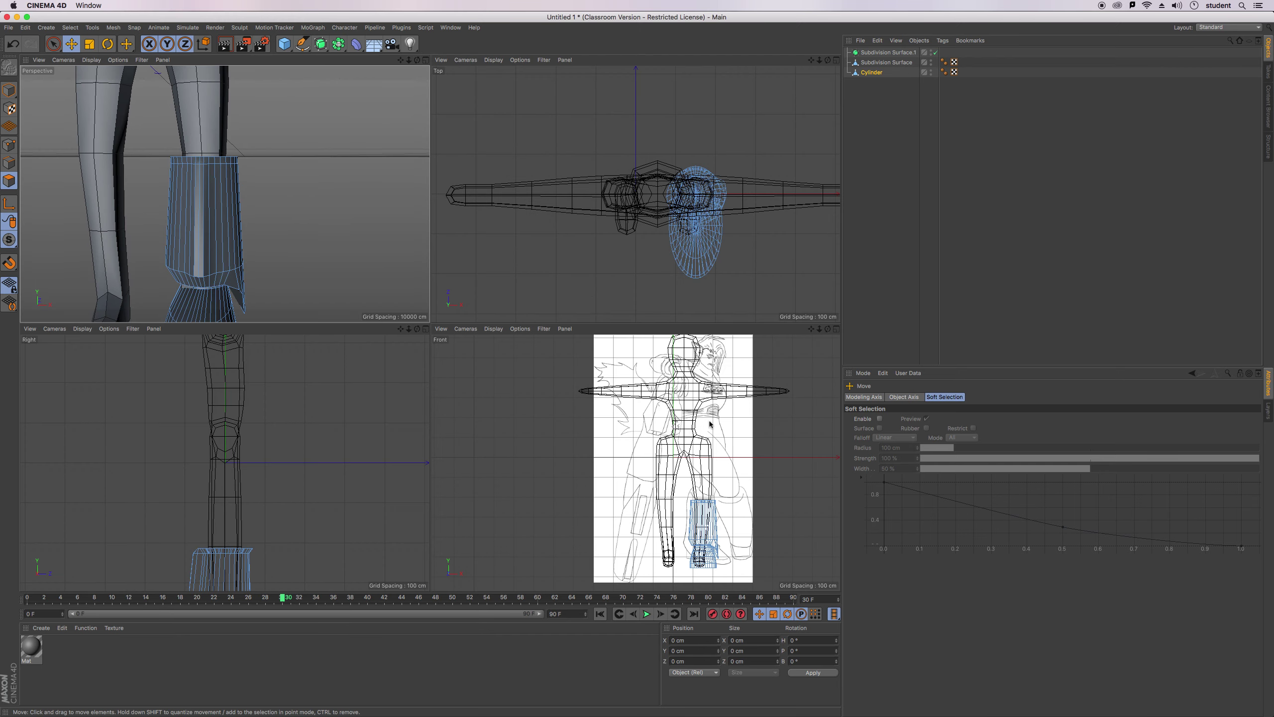
pyautogui.moveTo(401, 60)
pyautogui.mouseDown()
pyautogui.moveTo(472, 203)
pyautogui.moveTo(410, 66)
pyautogui.mouseUp()
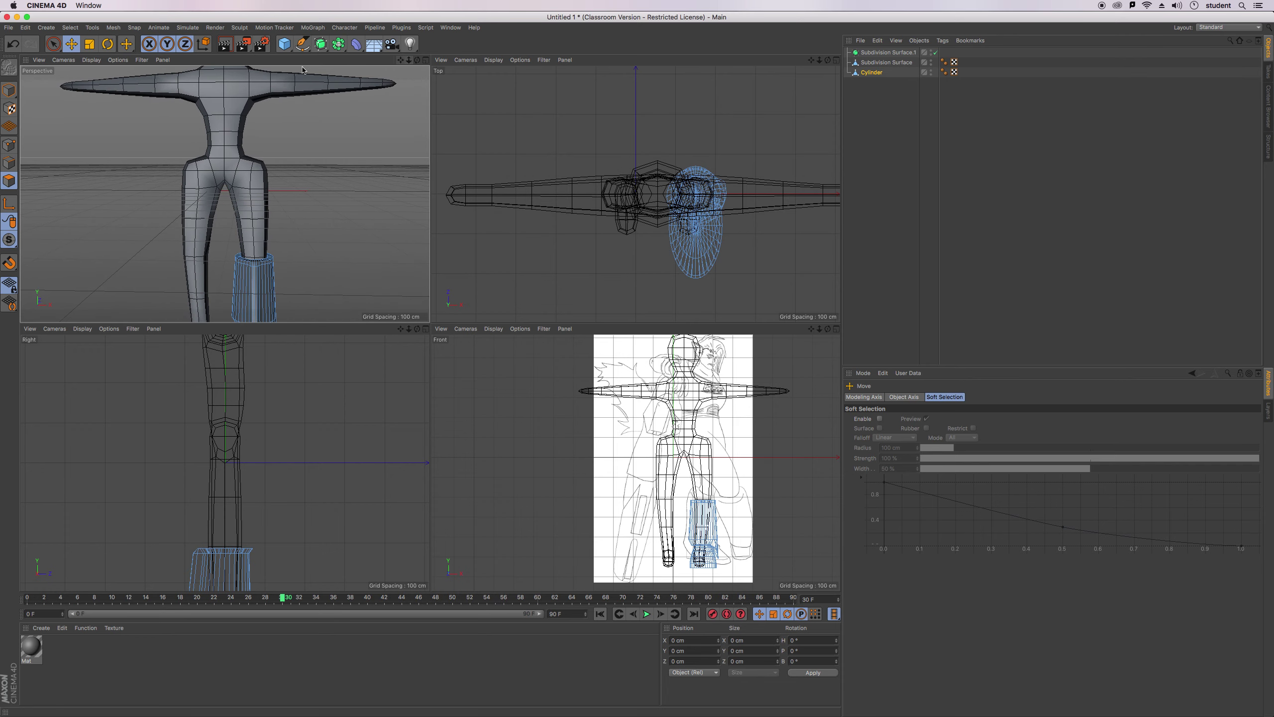
pyautogui.moveTo(284, 44); pyautogui.dragTo(485, 59)
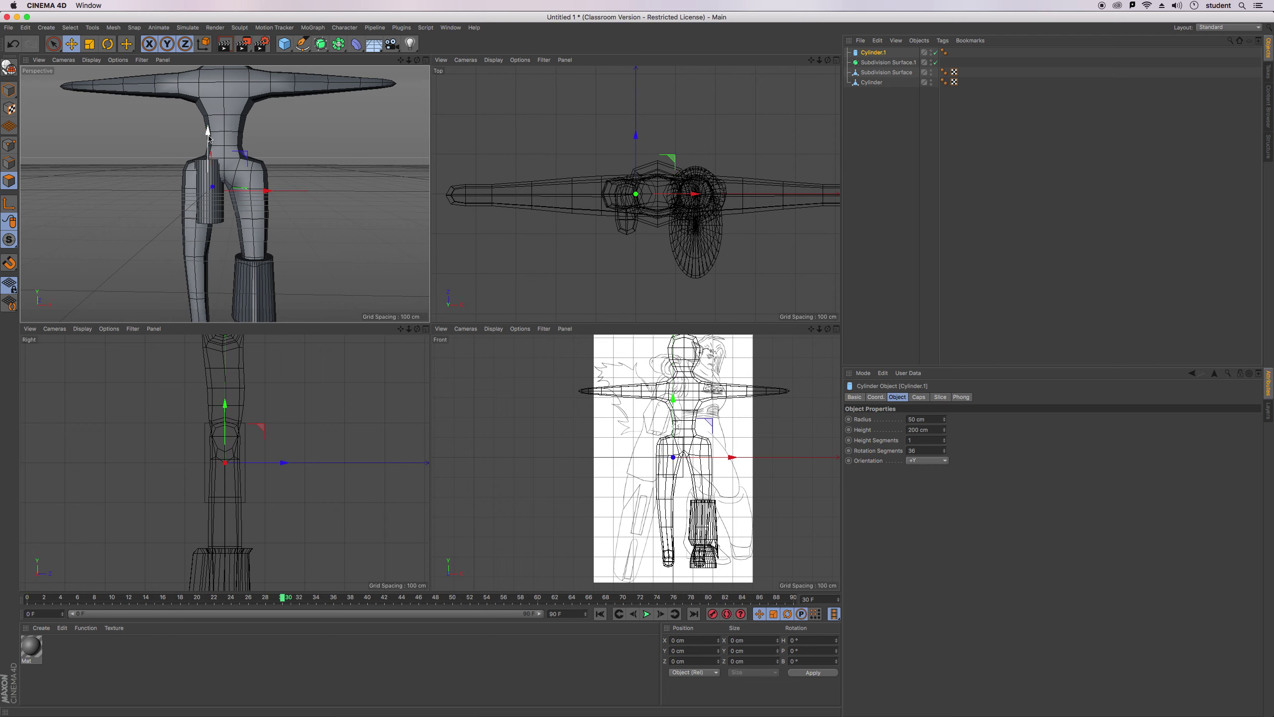
pyautogui.press('t')
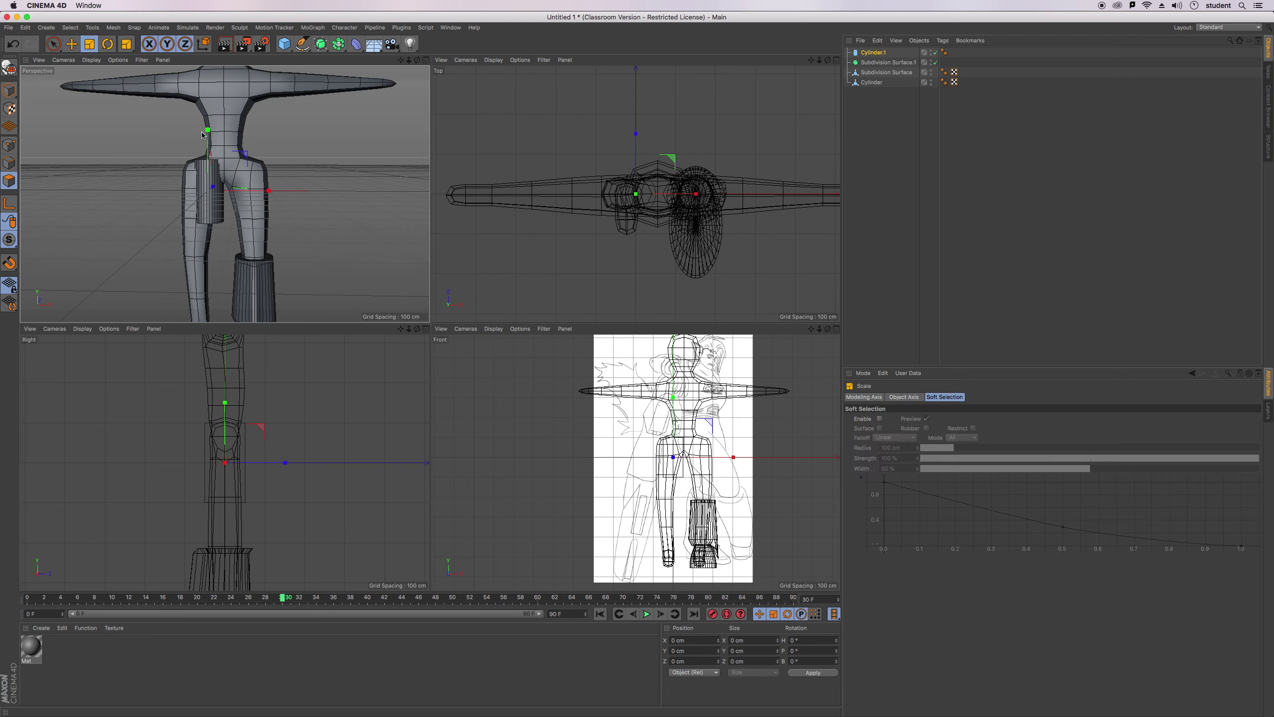
pyautogui.moveTo(208, 131); pyautogui.dragTo(224, 194)
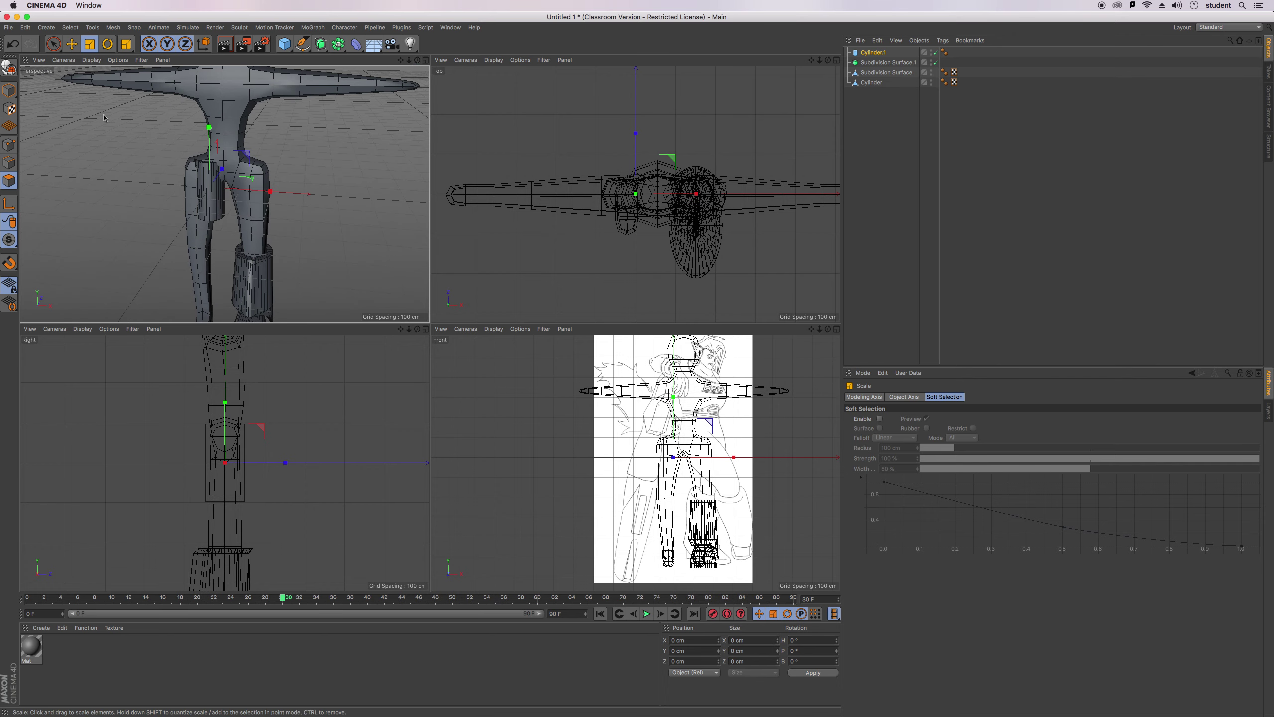
# Flatten and widen the new cylinder into a disc about 208 cm across and 29 cm high at the figure's waist.
pyautogui.click(72, 44)
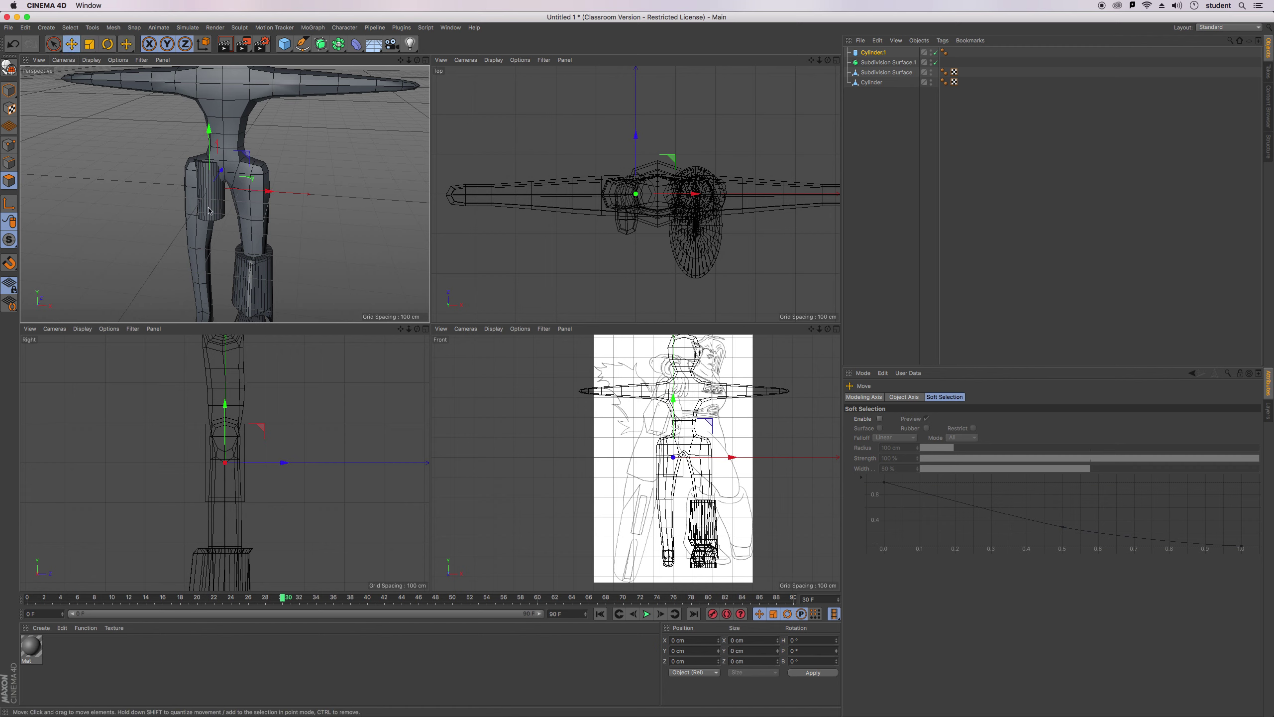
pyautogui.moveTo(262, 198); pyautogui.dragTo(276, 198)
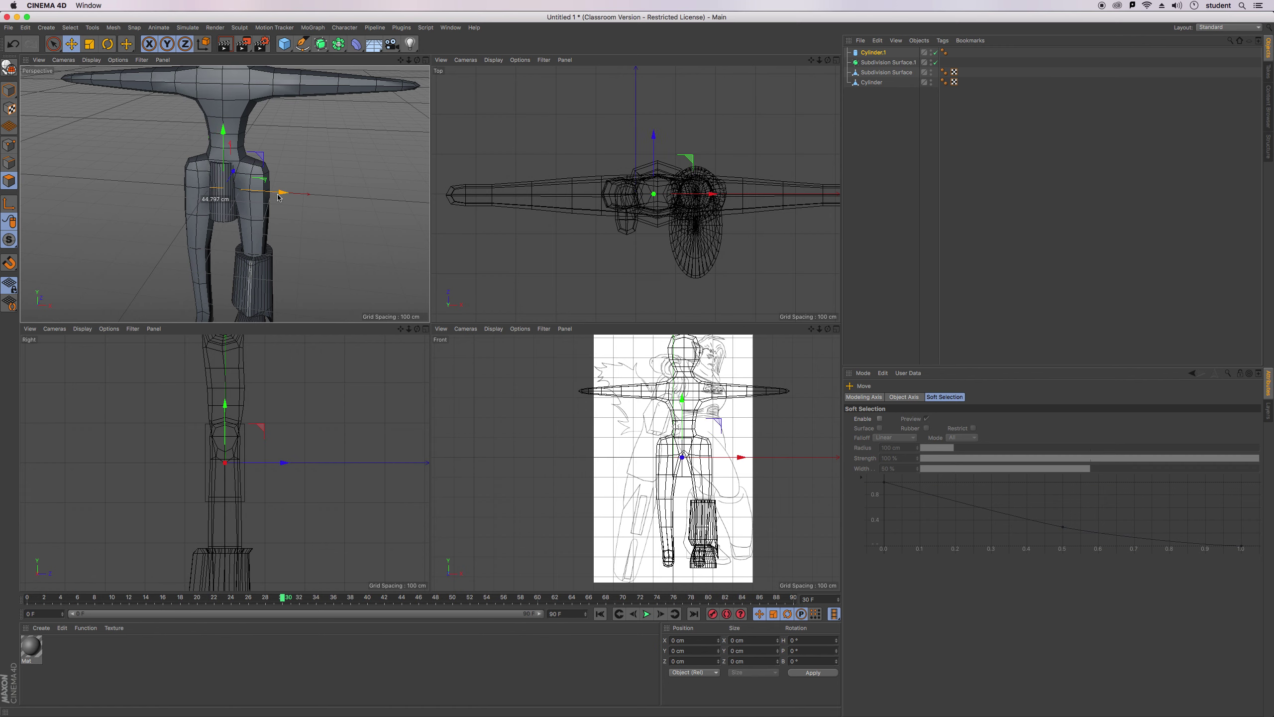
pyautogui.moveTo(224, 146); pyautogui.dragTo(224, 191)
pyautogui.click(9, 91)
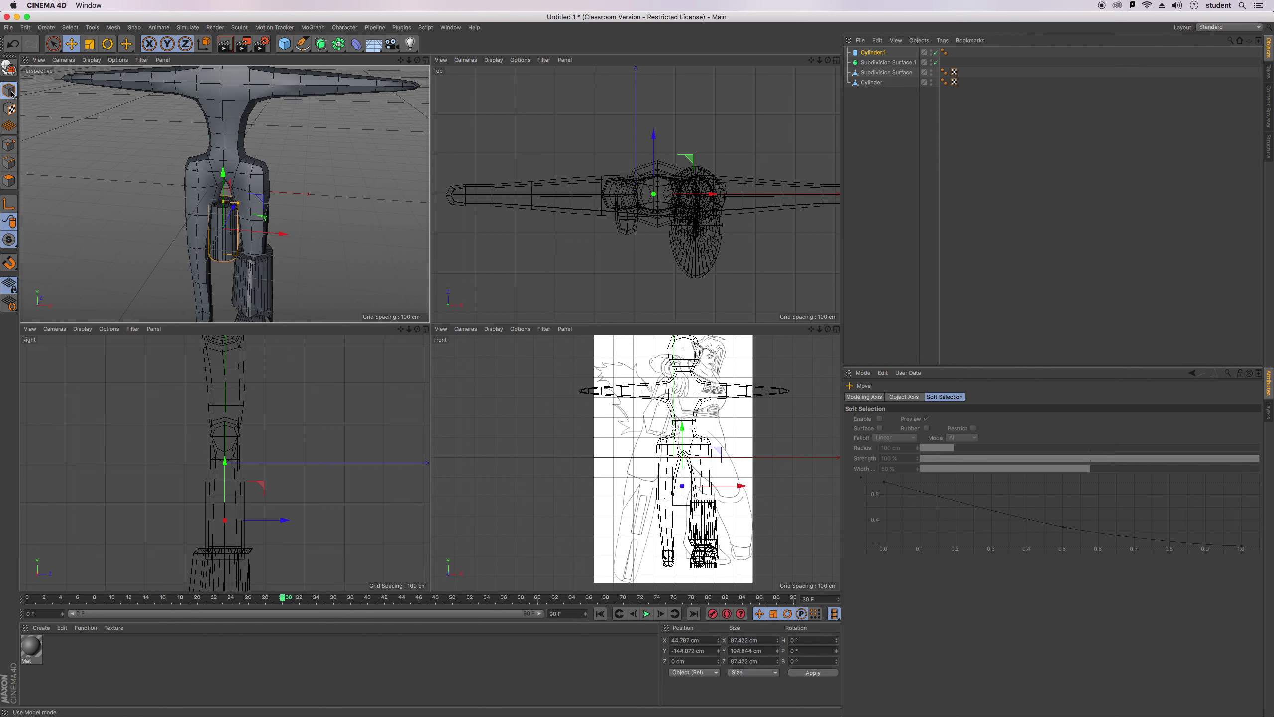
pyautogui.moveTo(225, 221); pyautogui.dragTo(258, 159)
# Set the waist disc's X and Y positions to 0 cm.
pyautogui.click(89, 44)
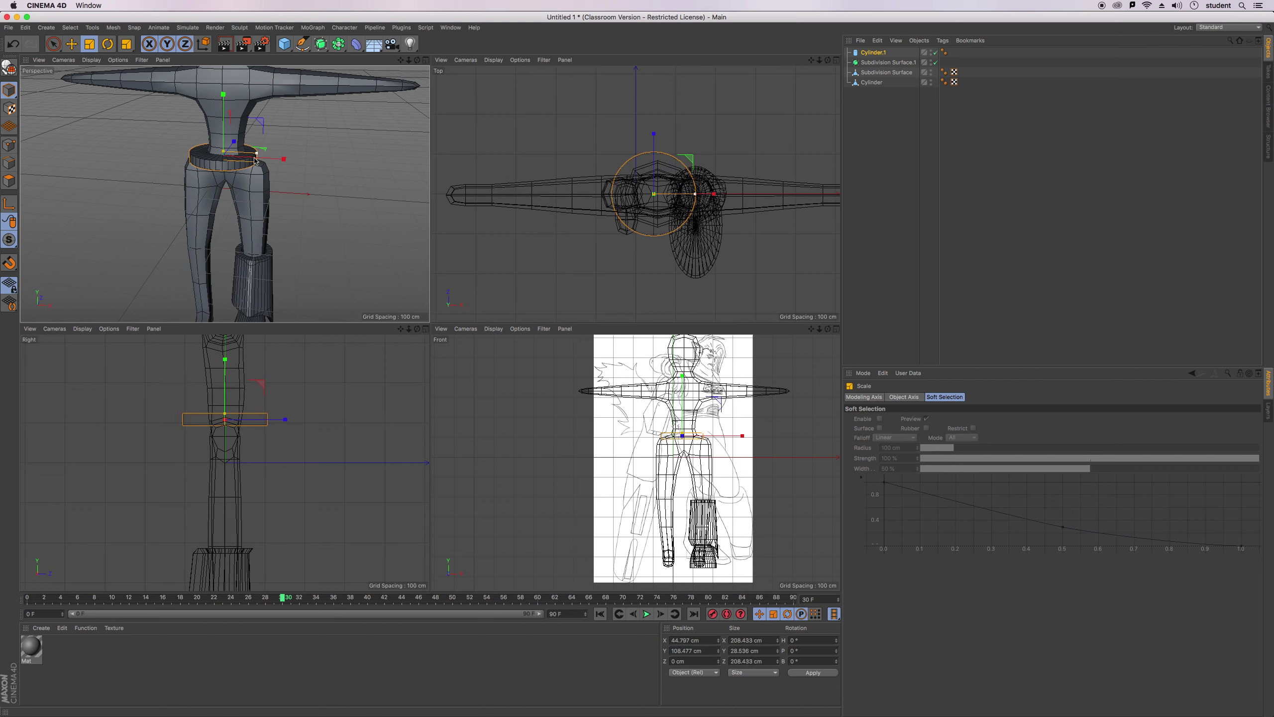
pyautogui.moveTo(417, 60); pyautogui.dragTo(427, 40)
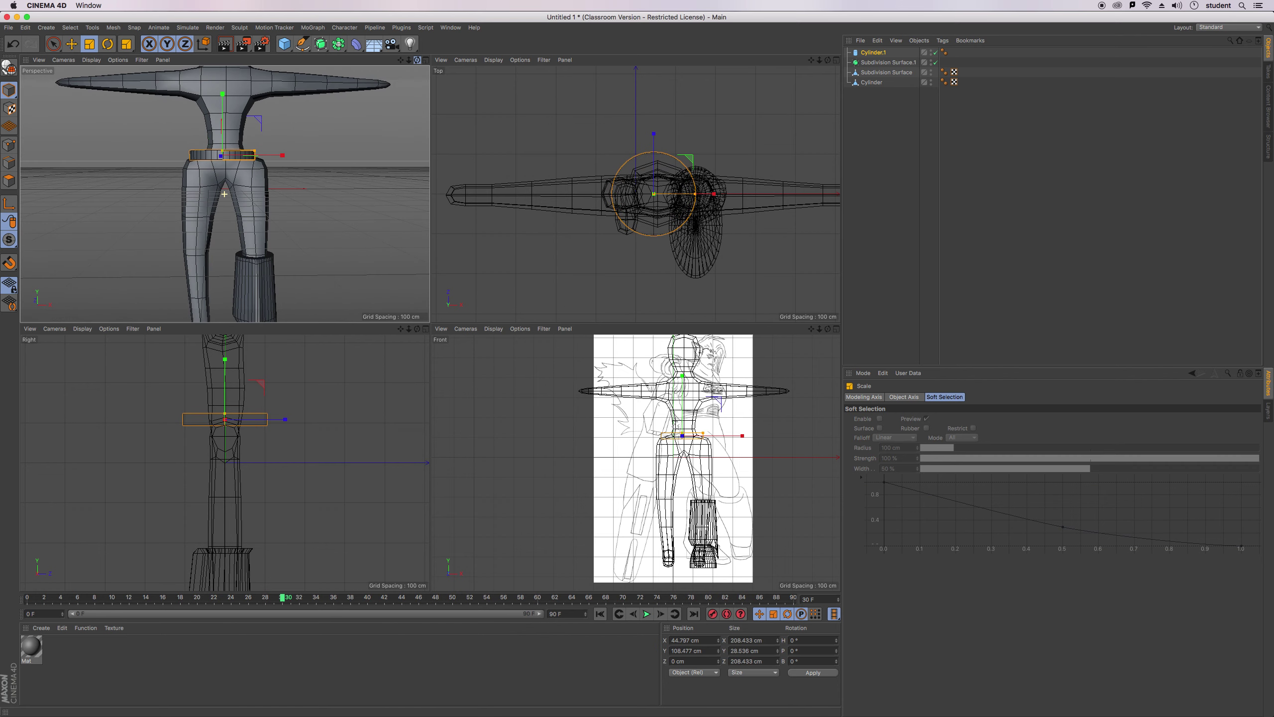
pyautogui.keyDown('alt'); pyautogui.moveTo(225, 194); pyautogui.dragTo(225, 194); pyautogui.keyUp('alt')
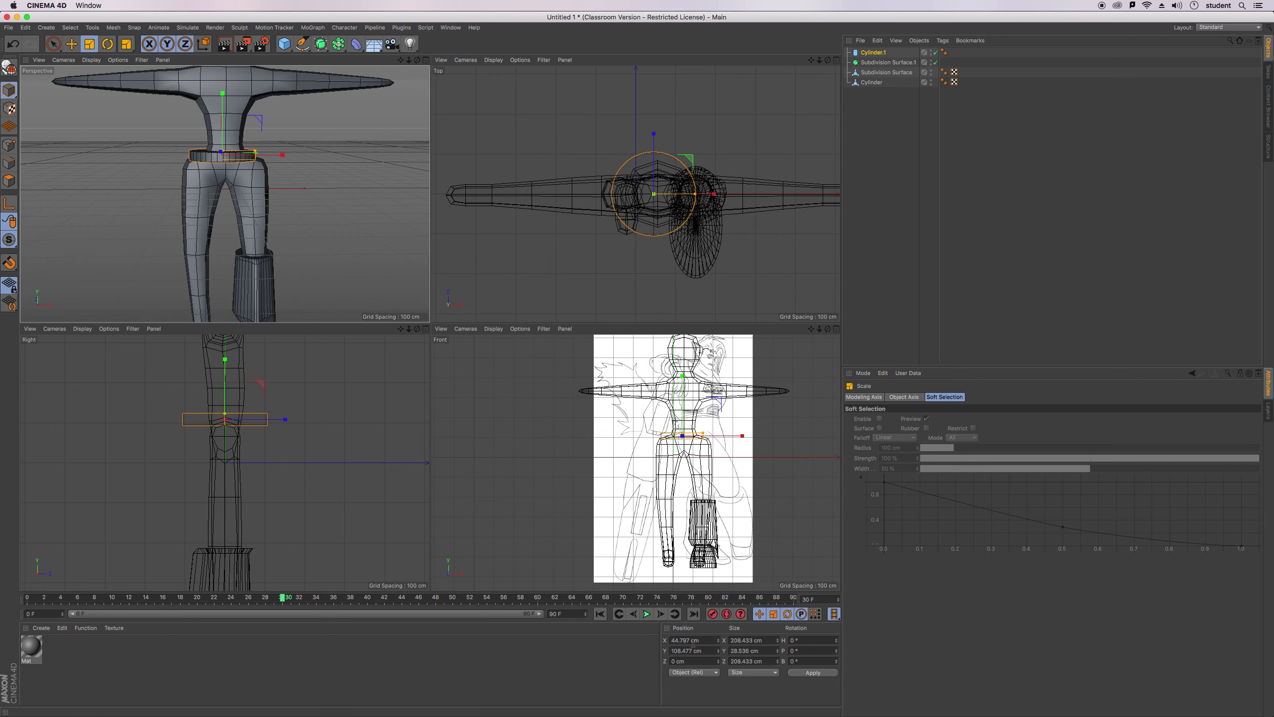
pyautogui.press('BackSpace')
pyautogui.press('BackSpace')
pyautogui.press('BackSpace')
pyautogui.press('BackSpace')
pyautogui.write('0')
pyautogui.press('Return')
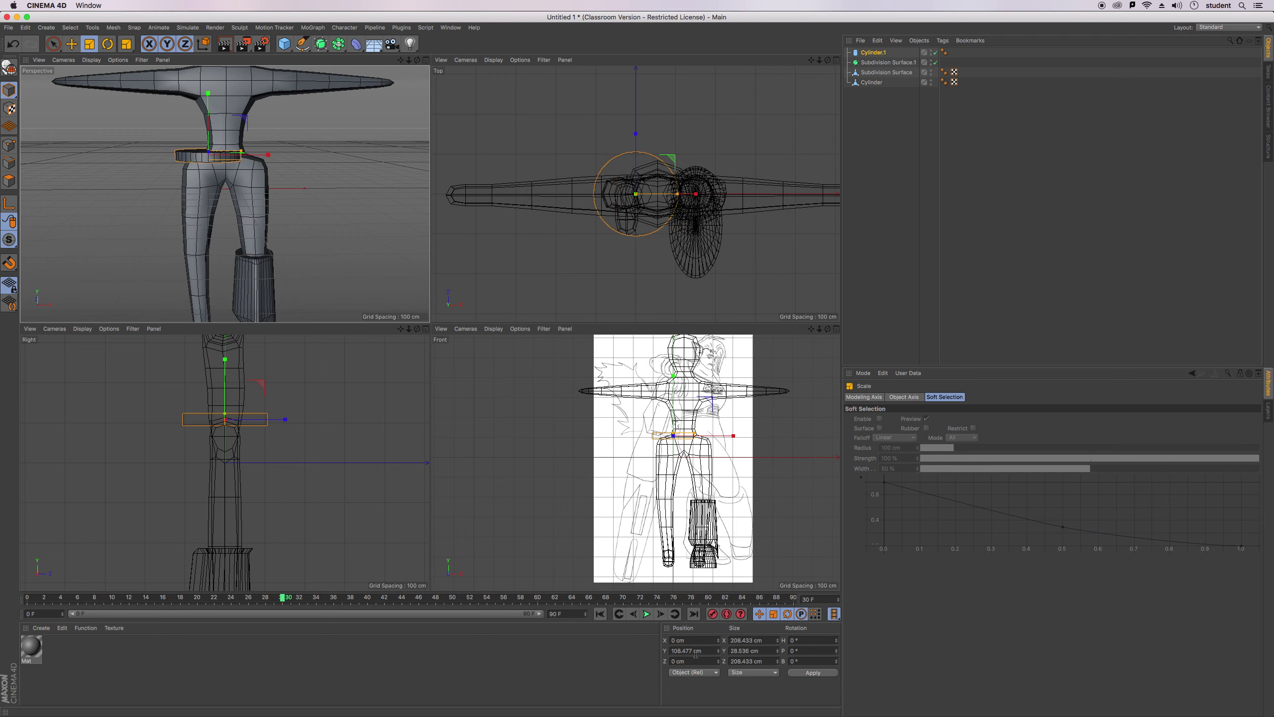
pyautogui.write('0')
pyautogui.press('Return')
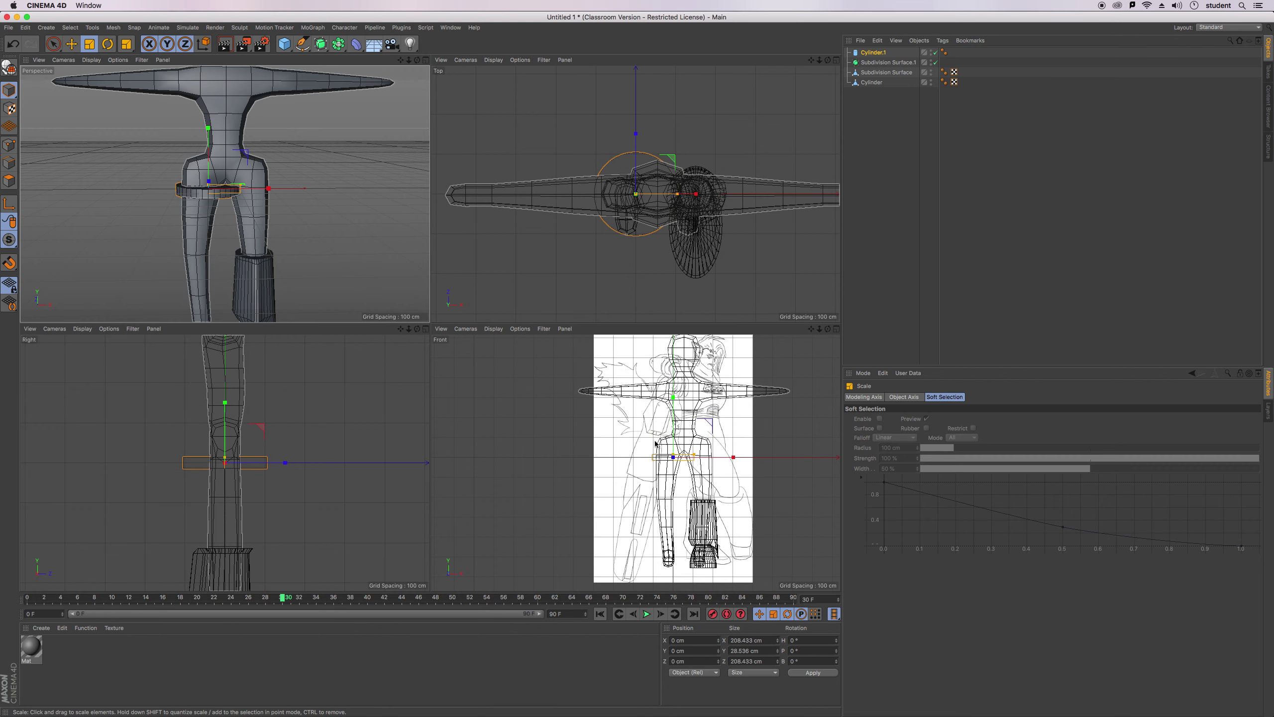
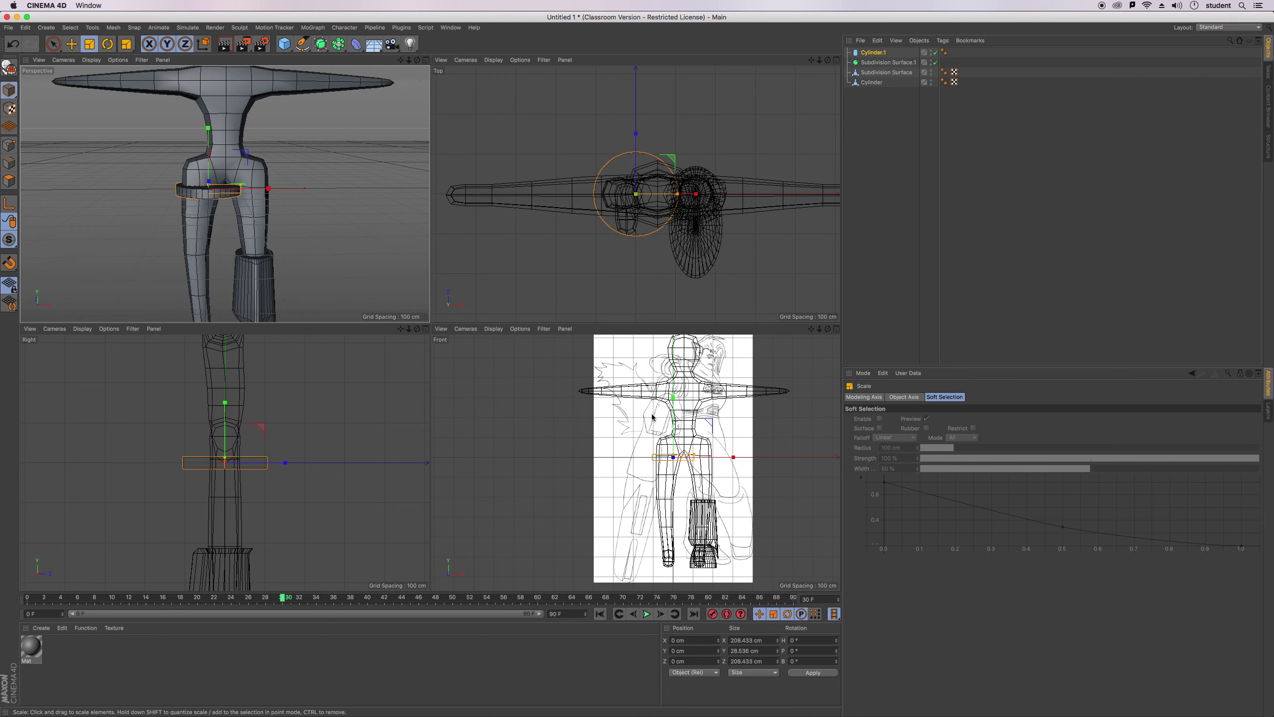
# Centre the body mesh at X 0 cm and lower it to about Y 51 cm so its waist meets the disc.
pyautogui.moveTo(409, 60); pyautogui.dragTo(357, 59)
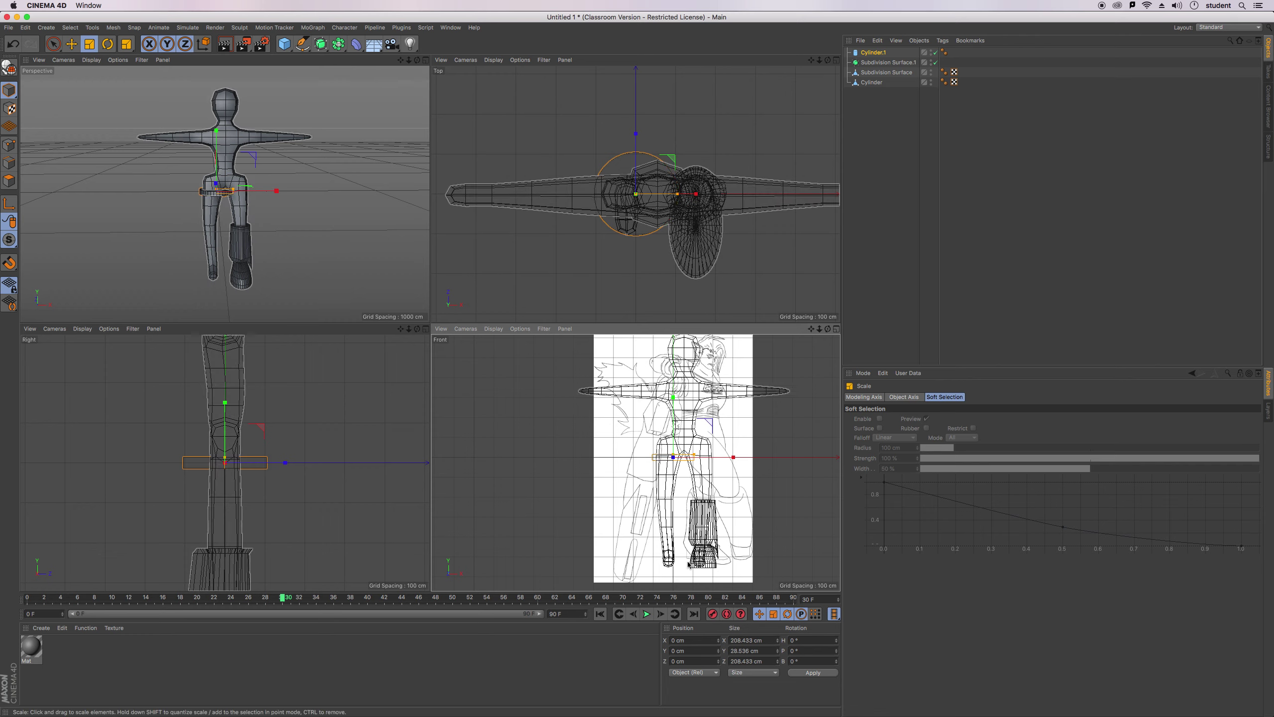
pyautogui.moveTo(409, 60)
pyautogui.mouseDown()
pyautogui.moveTo(506, 60)
pyautogui.moveTo(408, 60)
pyautogui.moveTo(419, 64)
pyautogui.mouseUp()
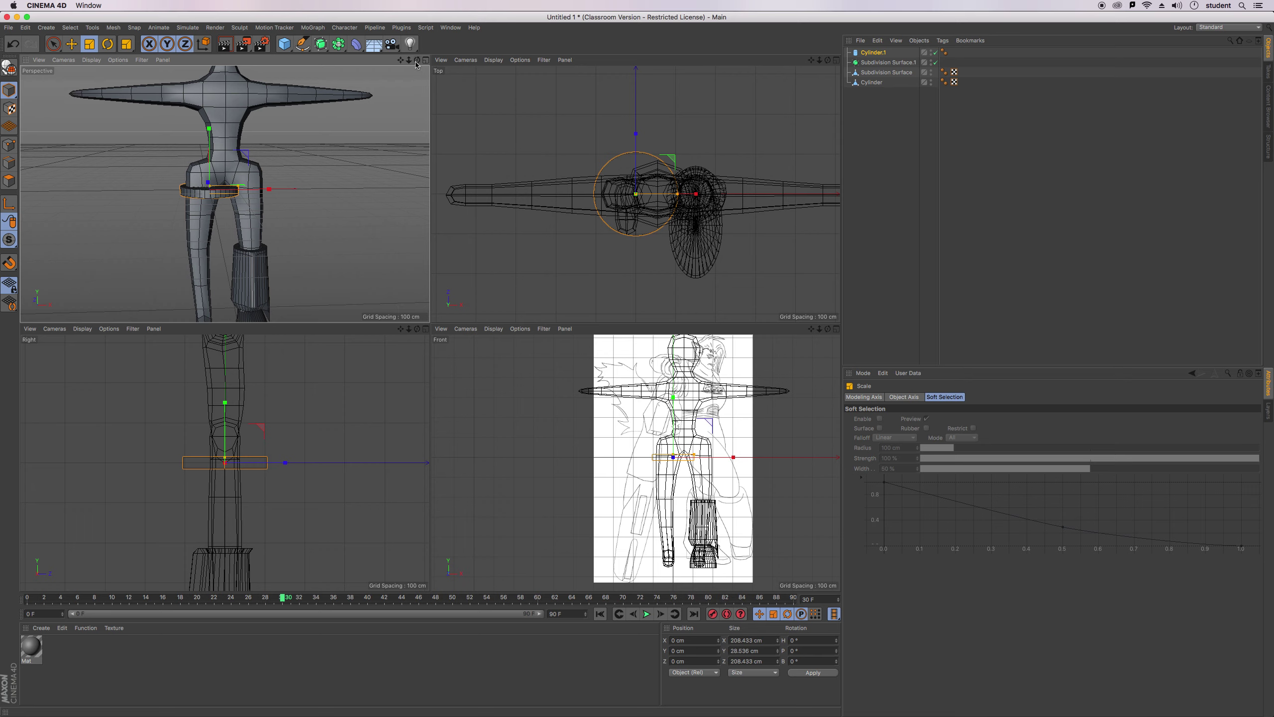
pyautogui.moveTo(409, 64); pyautogui.dragTo(418, 66)
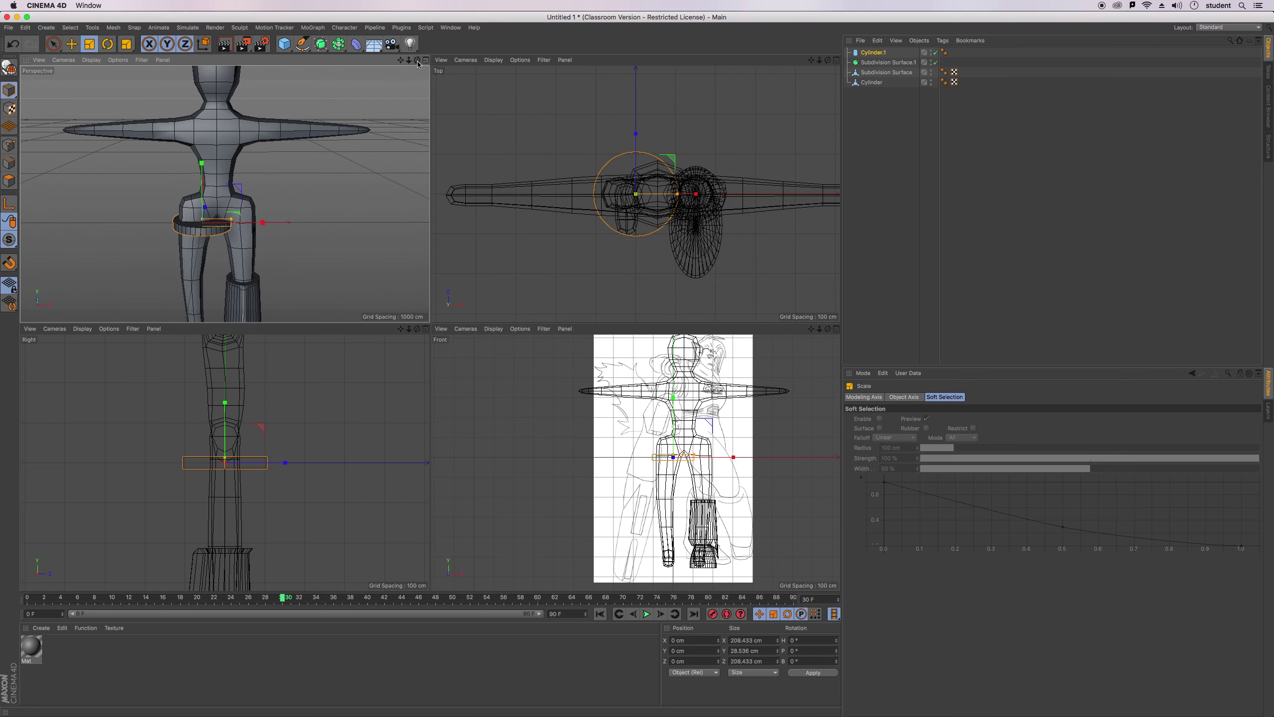
pyautogui.scroll(10, 251, 216)
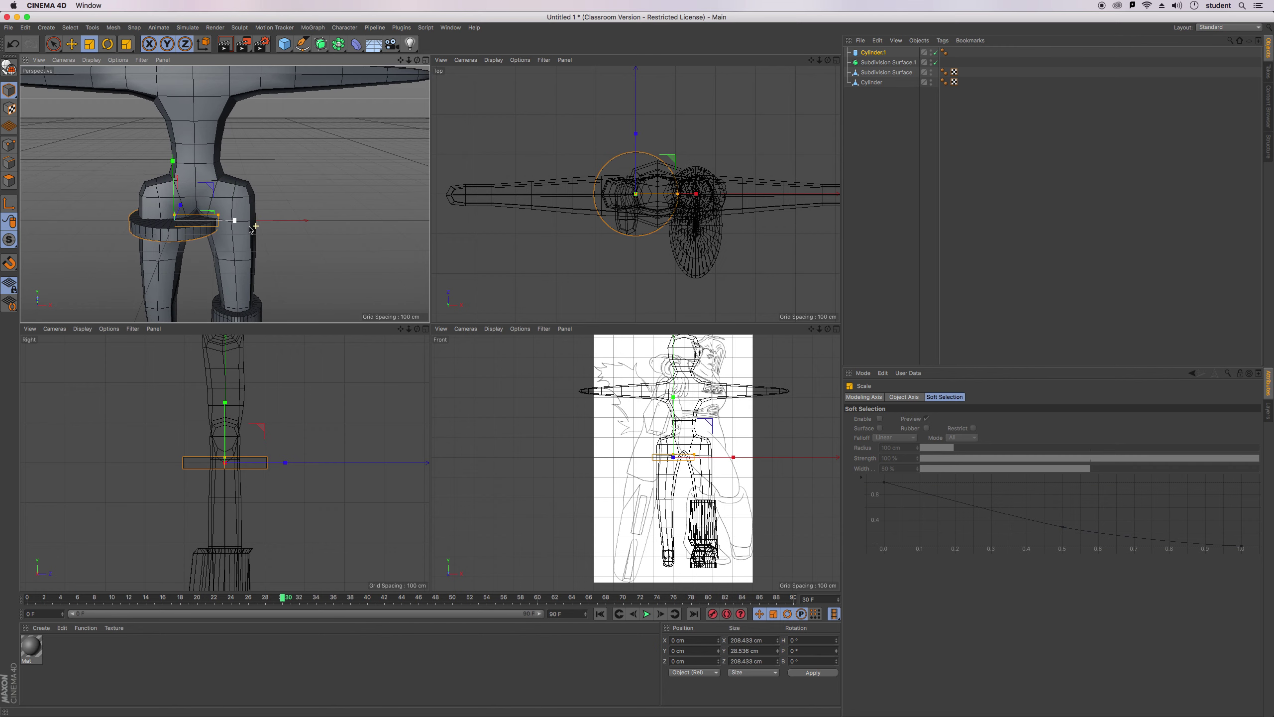
pyautogui.moveTo(400, 60); pyautogui.dragTo(417, 61)
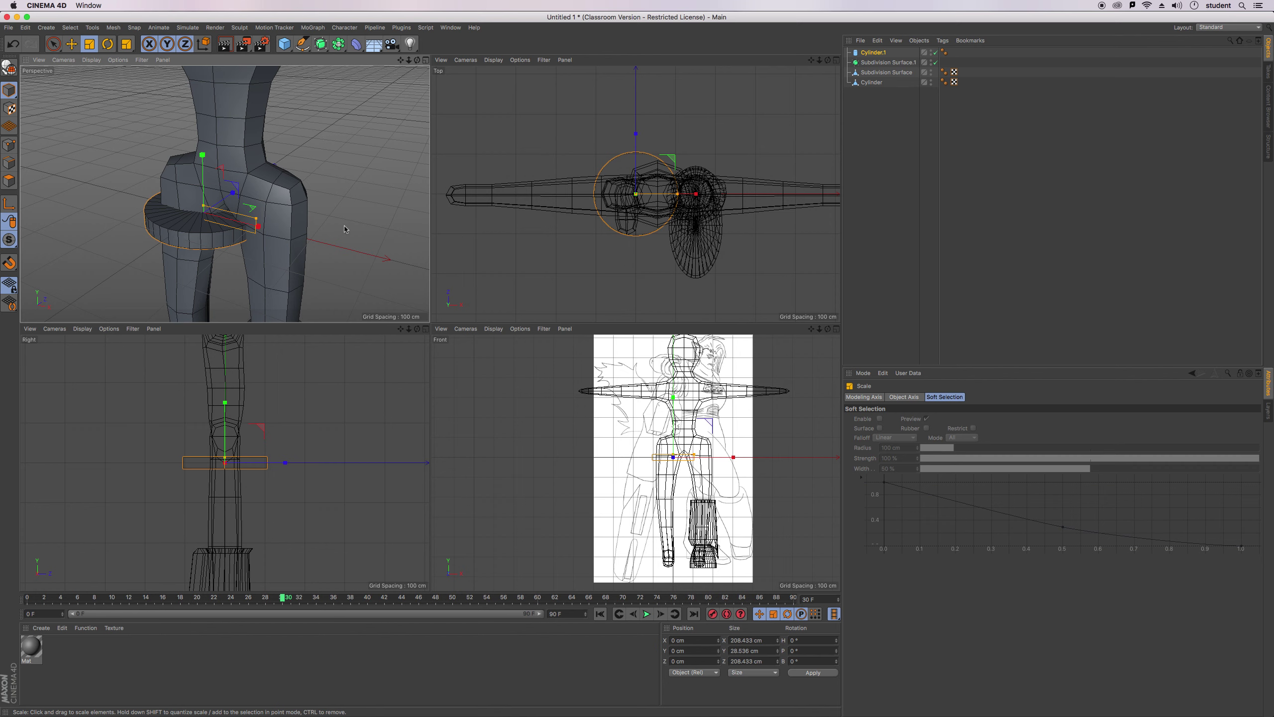
pyautogui.click(859, 72)
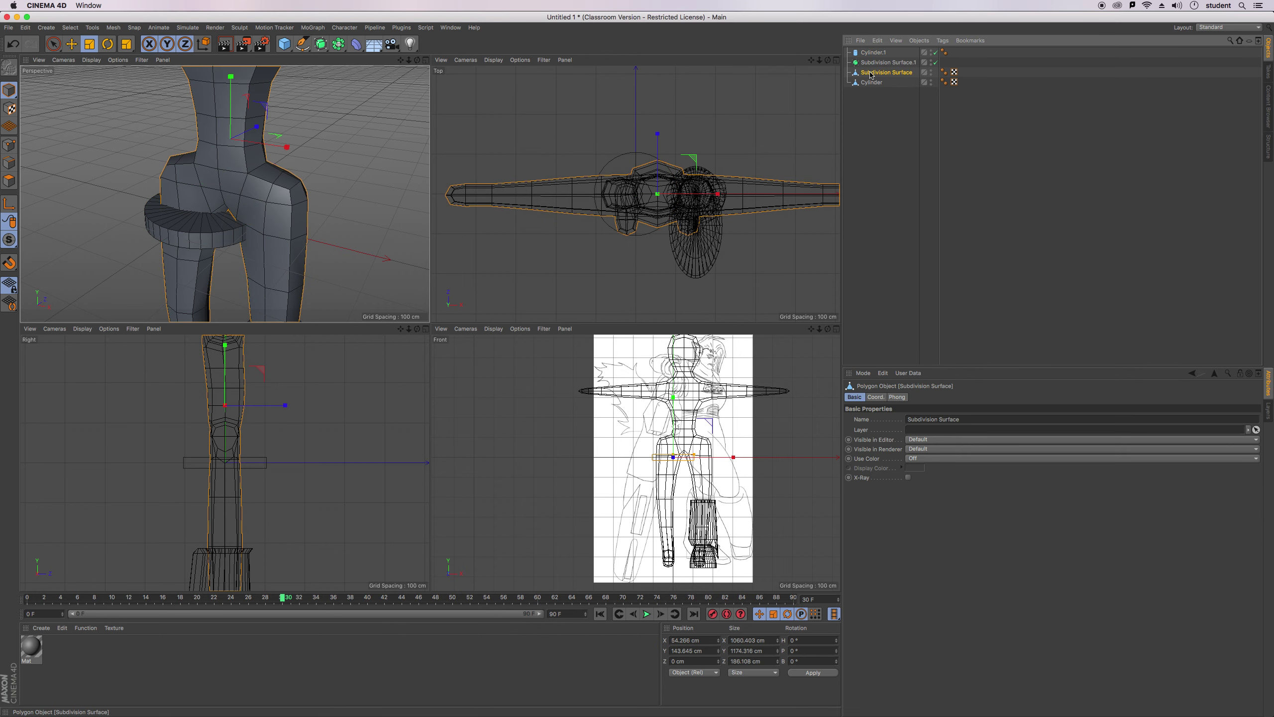
pyautogui.click(71, 44)
pyautogui.moveTo(751, 433); pyautogui.dragTo(737, 432)
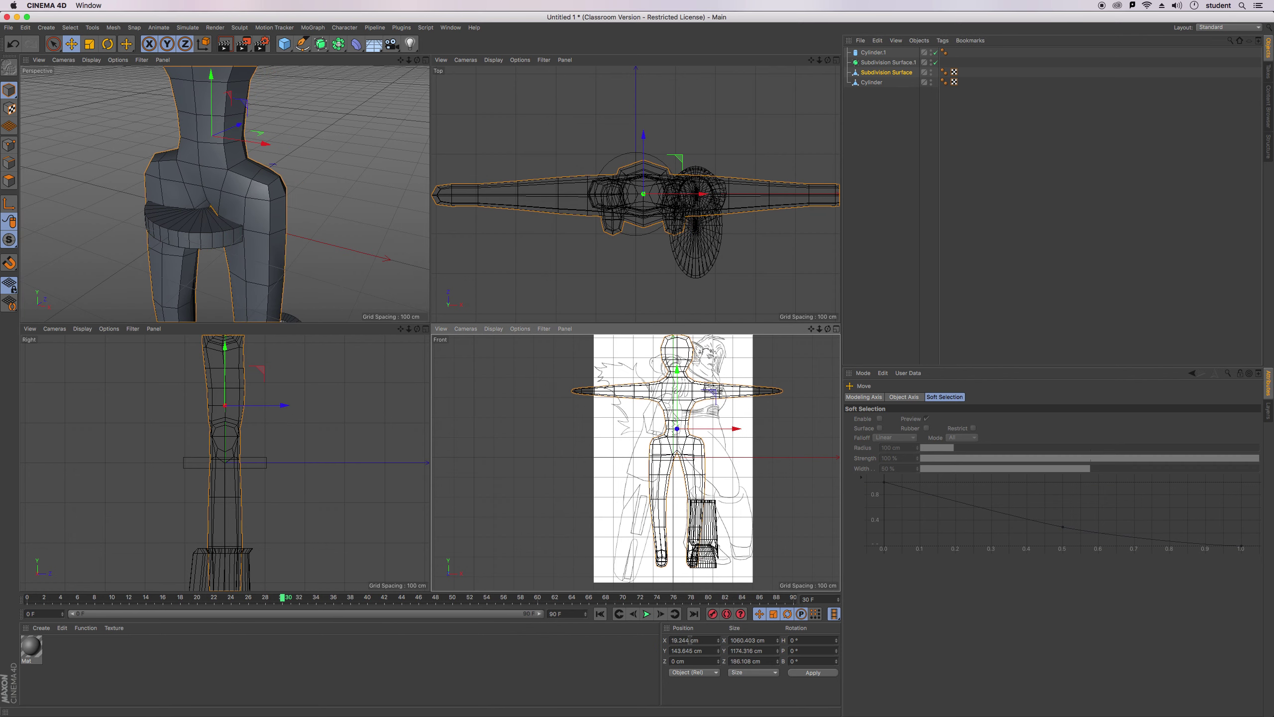
pyautogui.write('0')
pyautogui.press('Return')
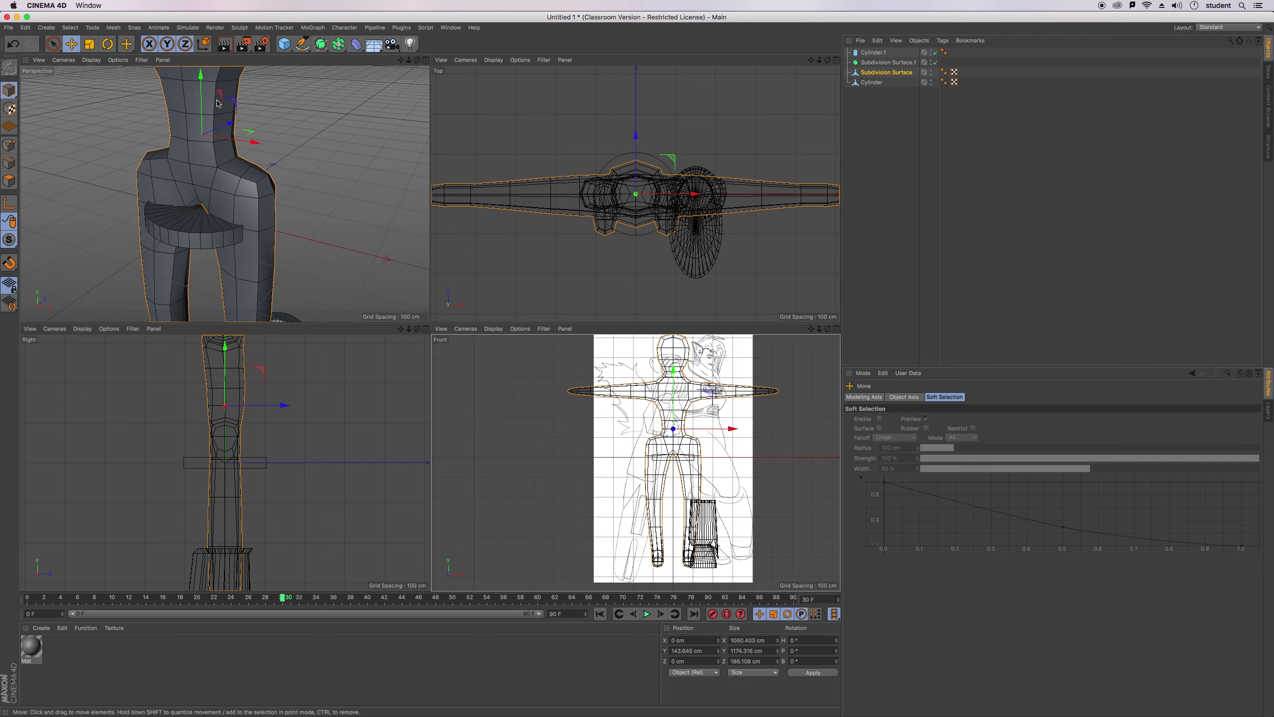
pyautogui.moveTo(201, 80); pyautogui.dragTo(209, 131)
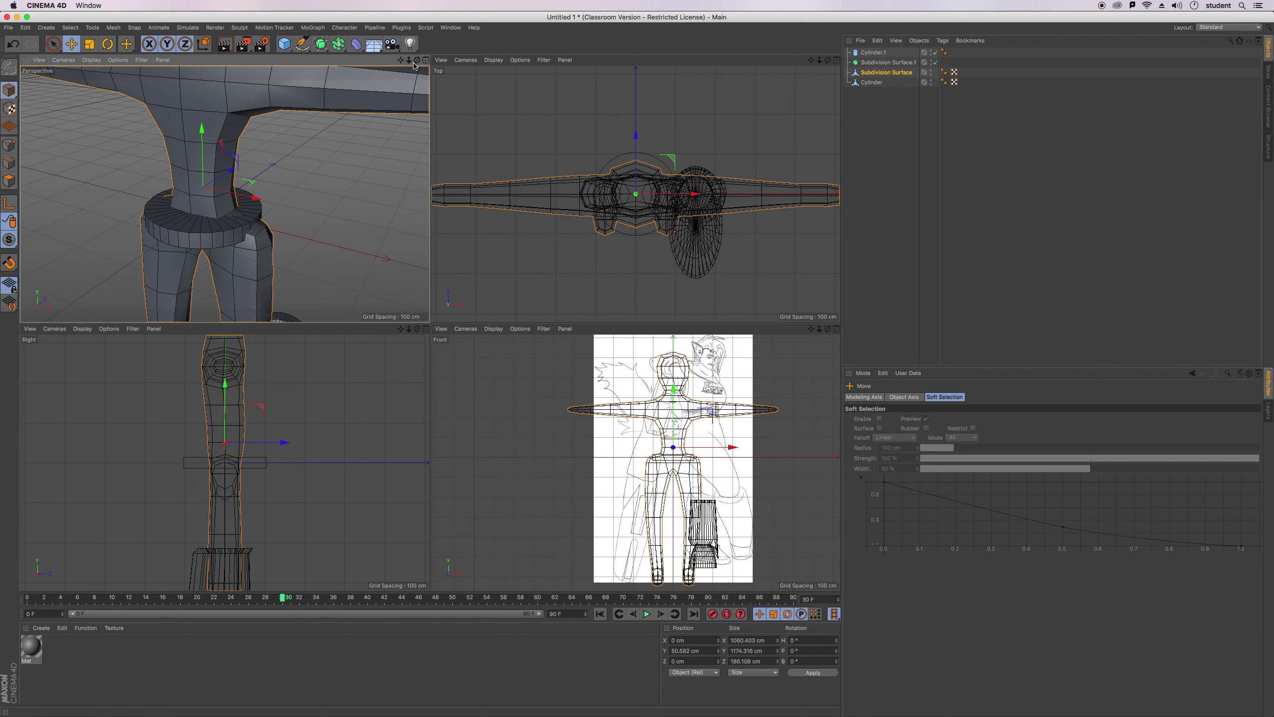
# Move the boot sideways and down to fit it over the figure's lower leg and foot.
pyautogui.moveTo(402, 61); pyautogui.dragTo(398, 7)
pyautogui.click(257, 213)
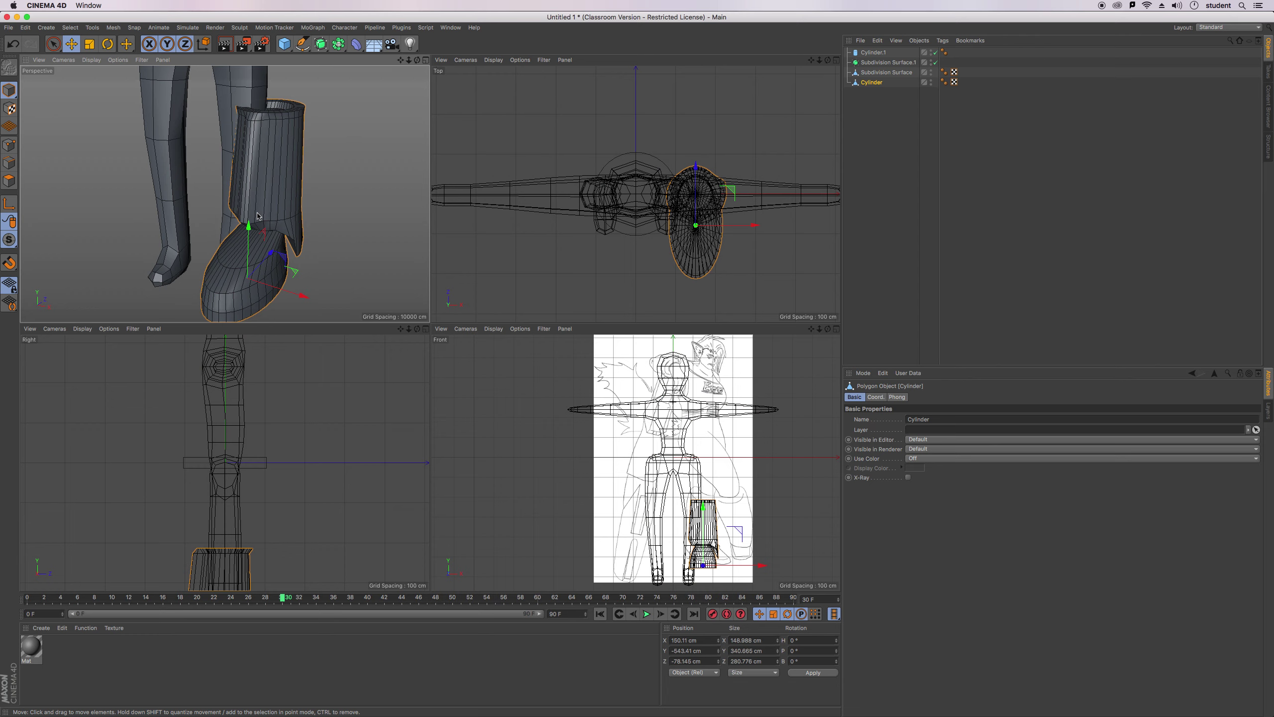
pyautogui.moveTo(303, 297); pyautogui.dragTo(281, 296)
pyautogui.moveTo(417, 61); pyautogui.dragTo(474, 27)
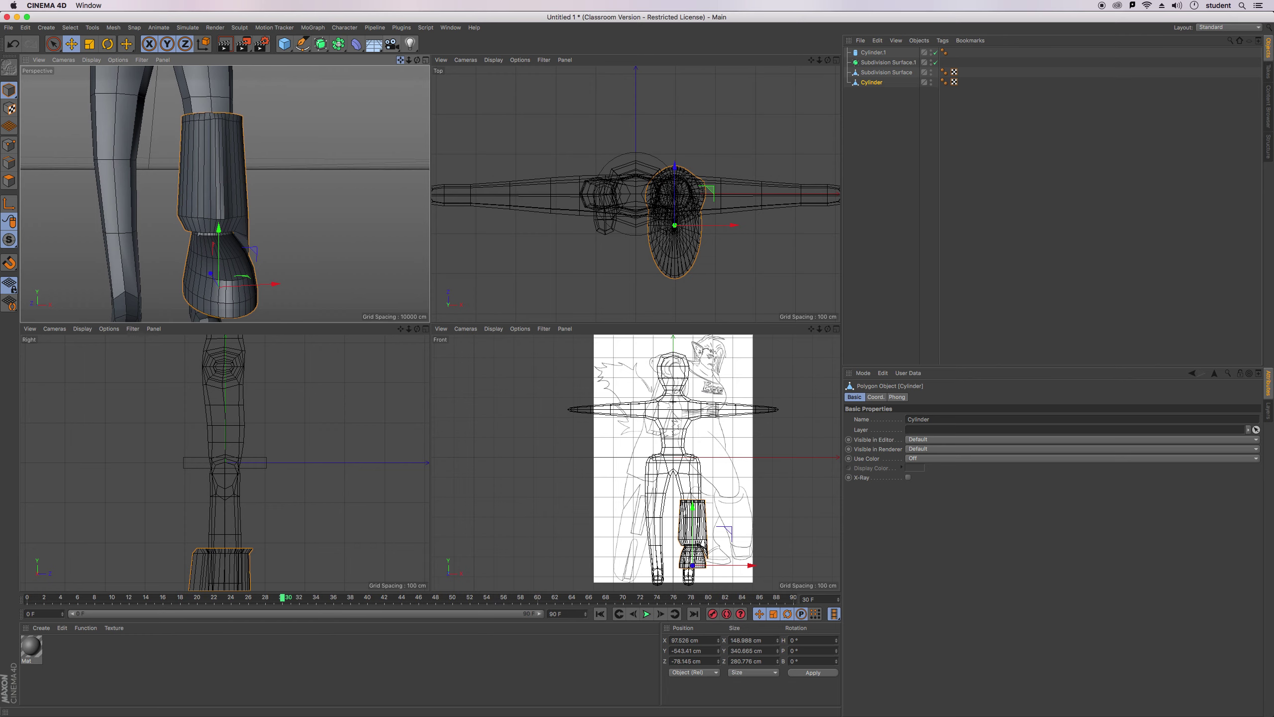
pyautogui.moveTo(401, 60); pyautogui.dragTo(405, 7)
pyautogui.moveTo(228, 124); pyautogui.dragTo(227, 166)
# Reduce the waist disc's height to about 10.8 cm.
pyautogui.moveTo(401, 59); pyautogui.dragTo(401, 171)
pyautogui.moveTo(418, 60)
pyautogui.mouseDown()
pyautogui.moveTo(404, 108)
pyautogui.moveTo(401, 62)
pyautogui.moveTo(416, 281)
pyautogui.moveTo(427, 216)
pyautogui.mouseUp()
pyautogui.moveTo(417, 60); pyautogui.dragTo(427, 33)
pyautogui.click(263, 196)
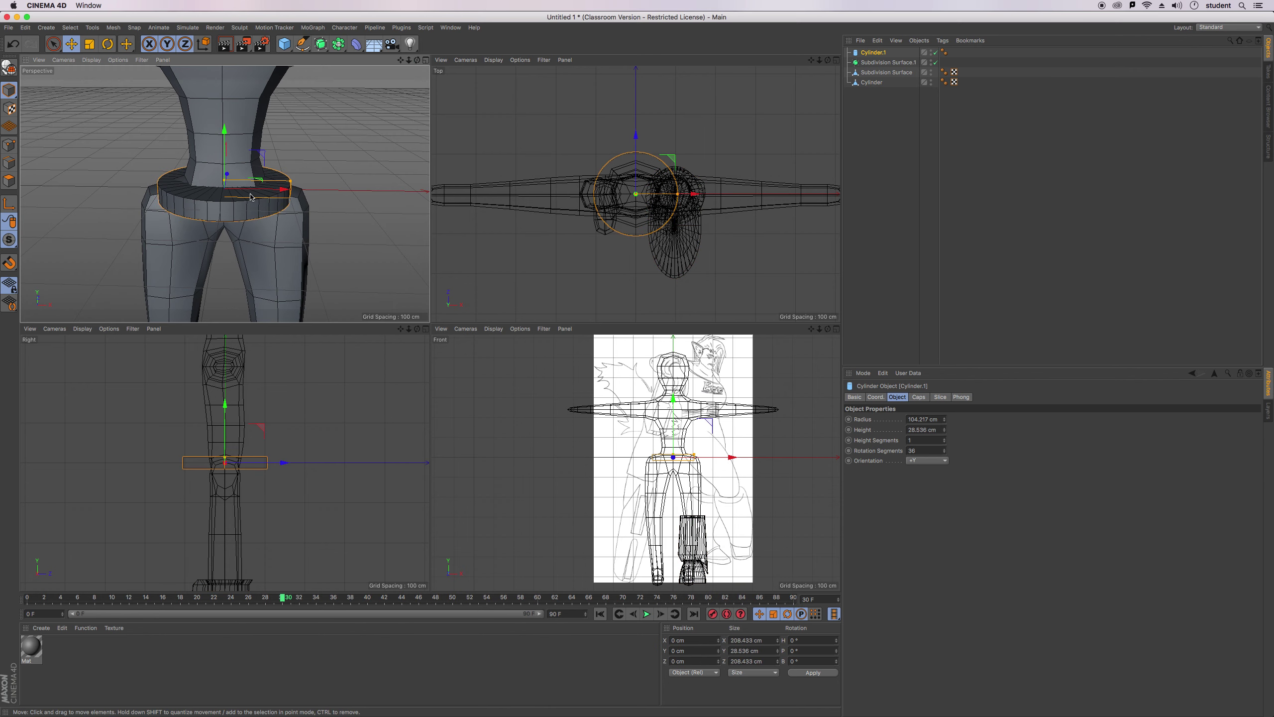
pyautogui.moveTo(225, 184); pyautogui.dragTo(226, 189)
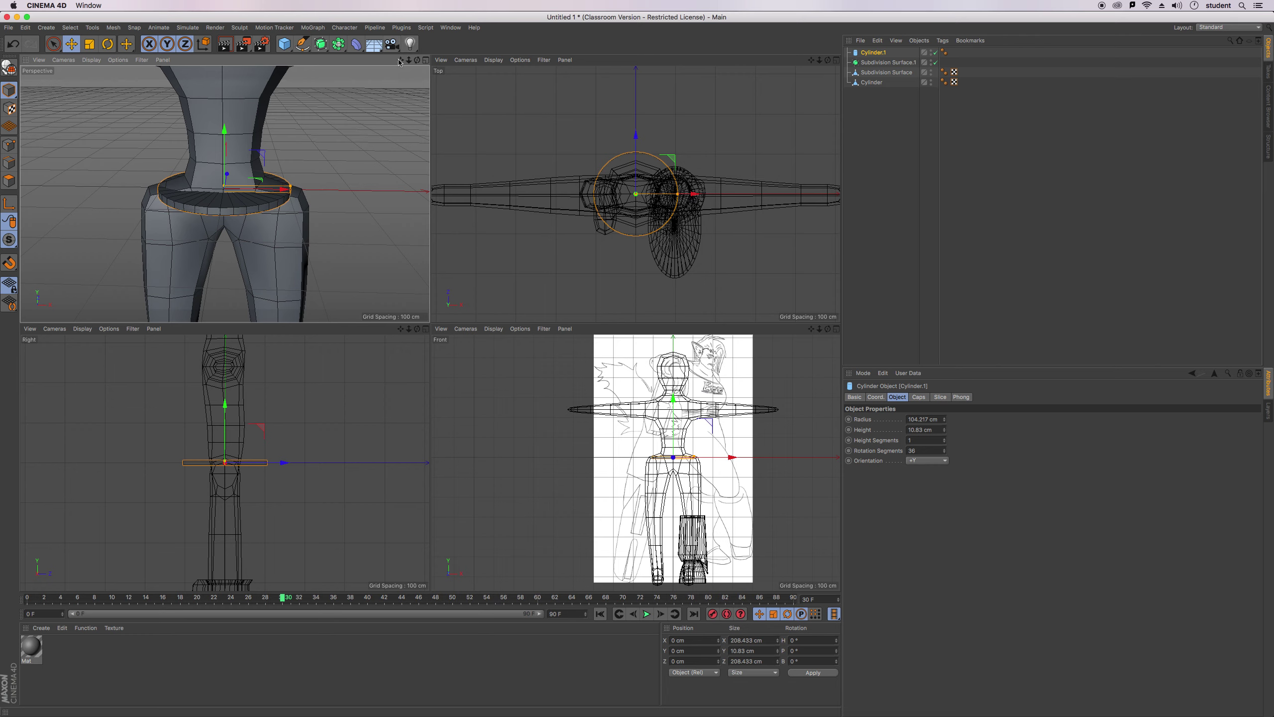
pyautogui.moveTo(400, 61); pyautogui.dragTo(397, 65)
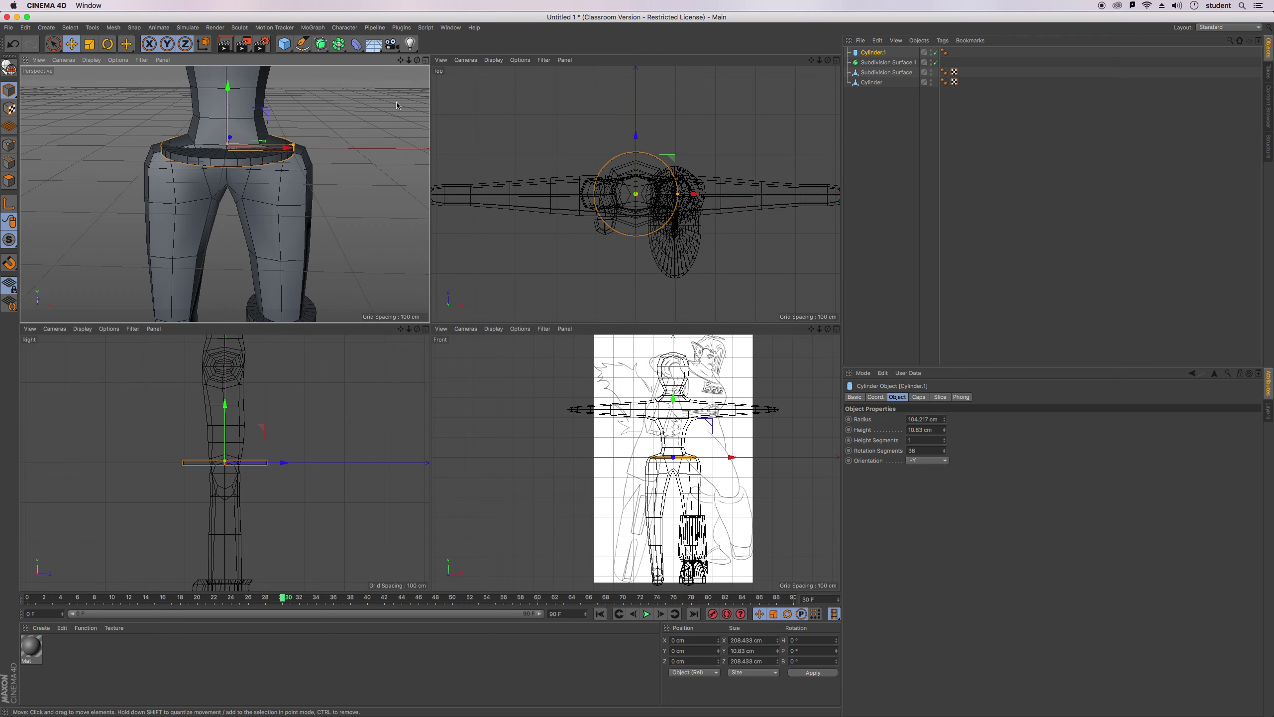
pyautogui.moveTo(400, 60); pyautogui.dragTo(413, 56)
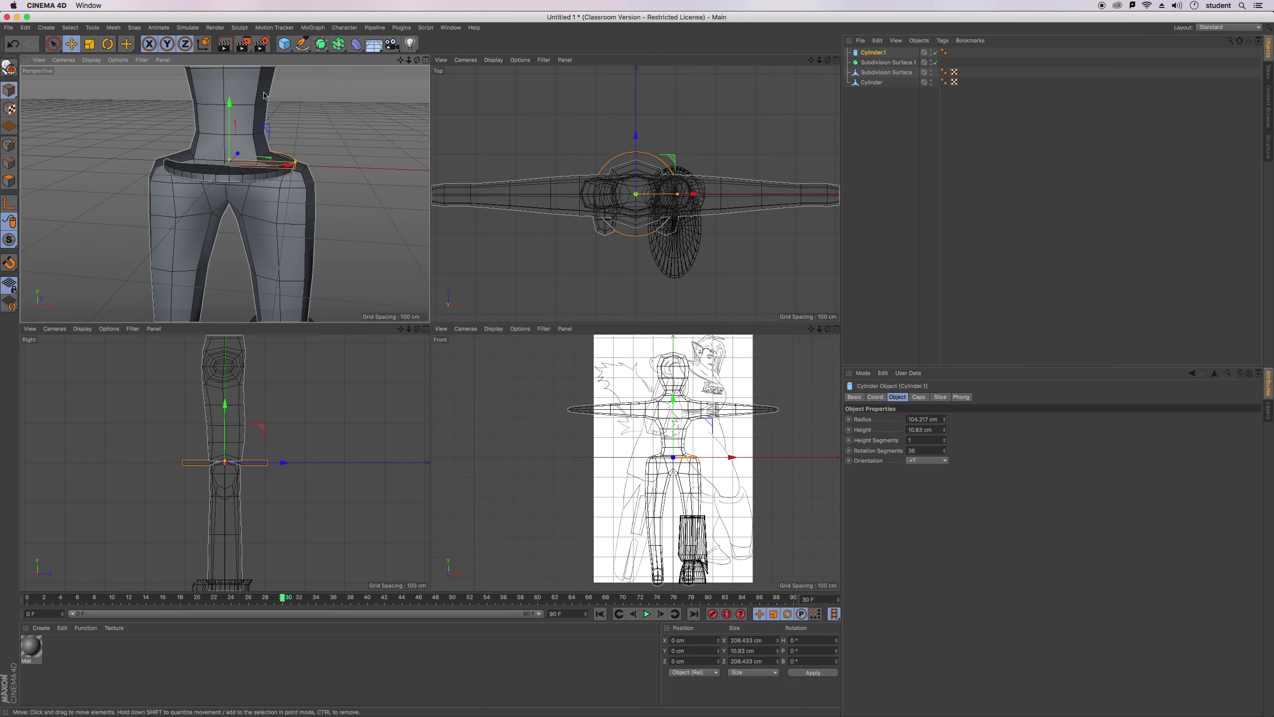
# Make the waist disc editable and scale it into an oval about 243.5 cm wide and 171.2 cm deep.
pyautogui.click(8, 70)
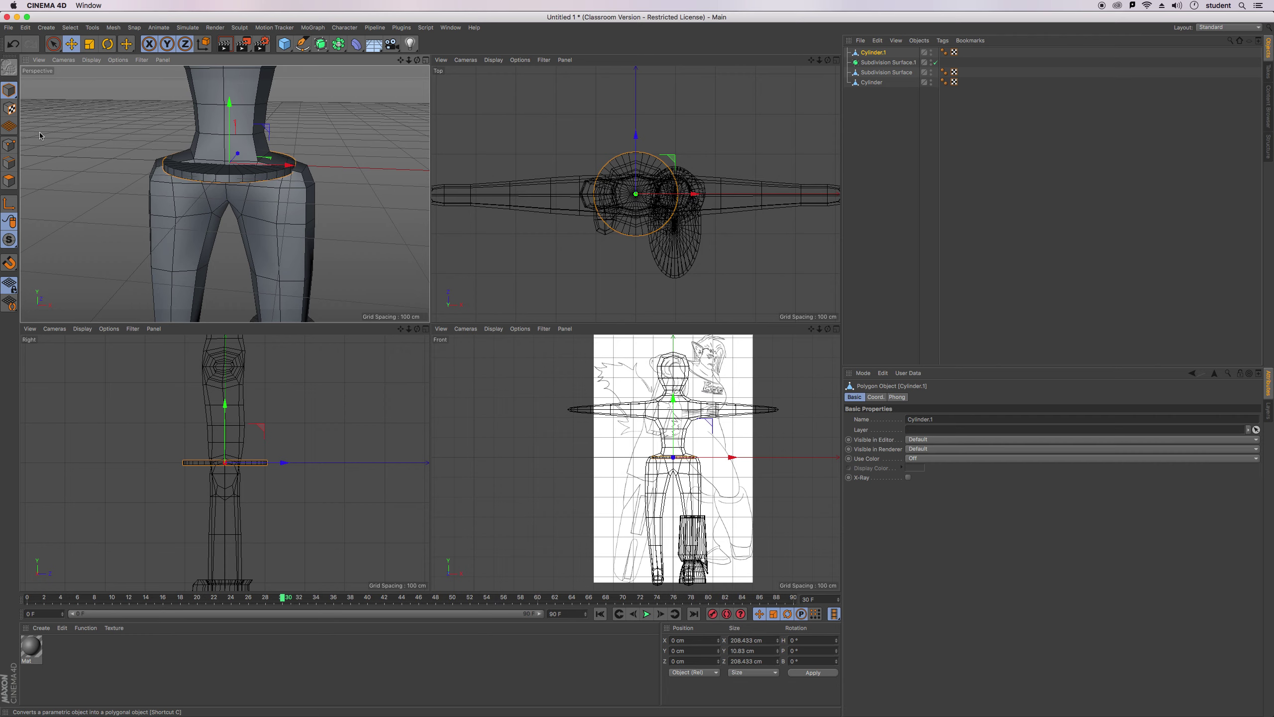
pyautogui.click(89, 44)
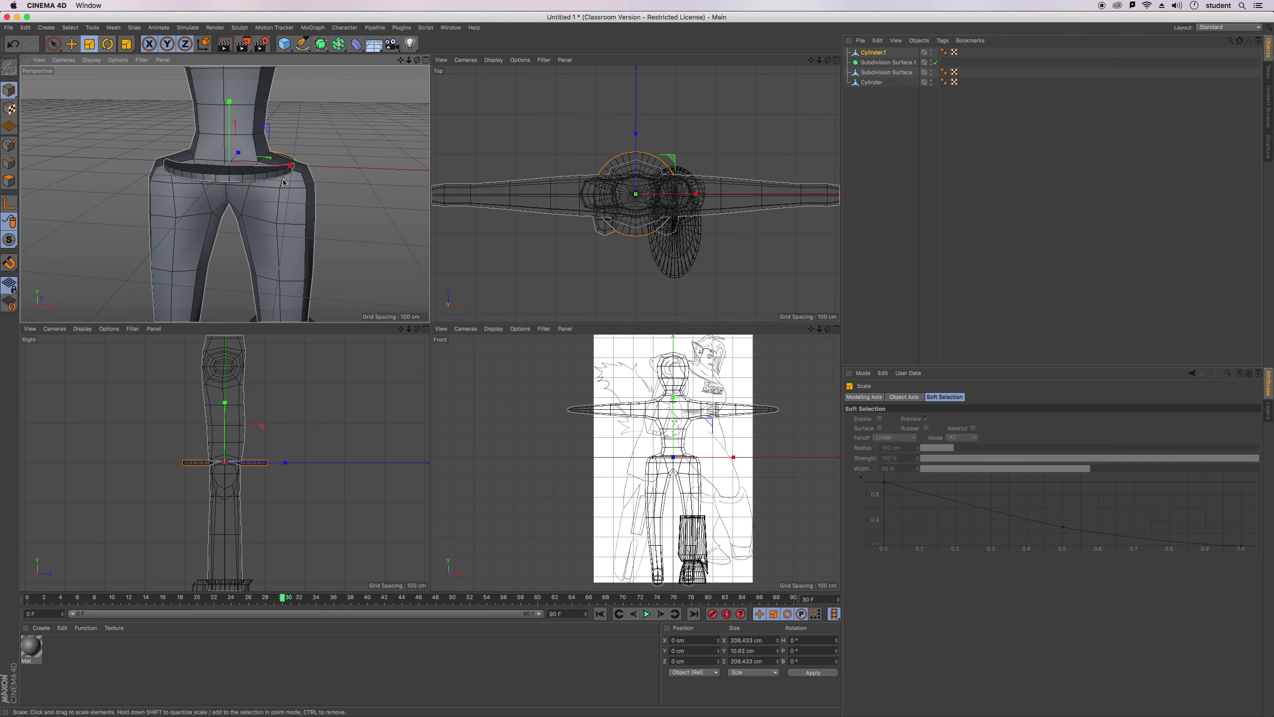
pyautogui.moveTo(290, 165); pyautogui.dragTo(308, 172)
pyautogui.keyDown('alt'); pyautogui.moveTo(224, 194); pyautogui.dragTo(260, 199); pyautogui.keyUp('alt')
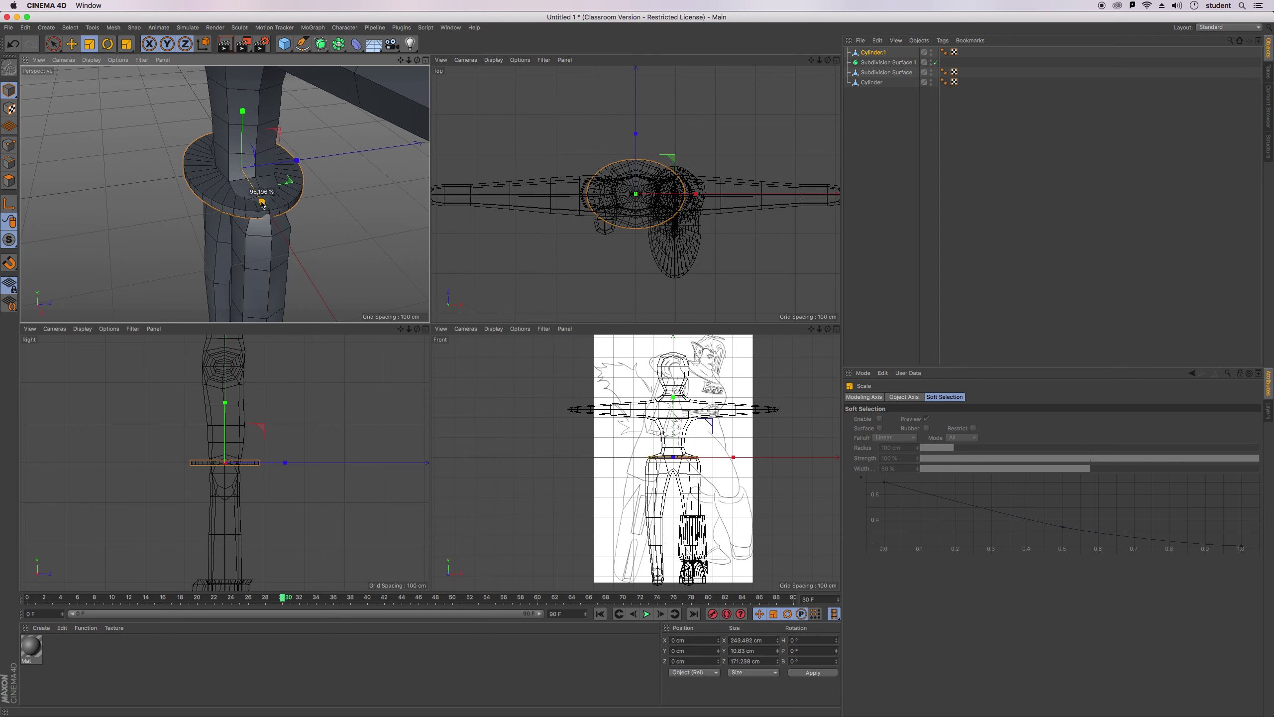
# Loop-select all the polygons on the waist disc's top face.
pyautogui.moveTo(416, 61)
pyautogui.mouseDown()
pyautogui.moveTo(486, 25)
pyautogui.moveTo(467, 21)
pyautogui.moveTo(466, 42)
pyautogui.moveTo(410, 60)
pyautogui.moveTo(415, 103)
pyautogui.moveTo(425, 61)
pyautogui.mouseUp()
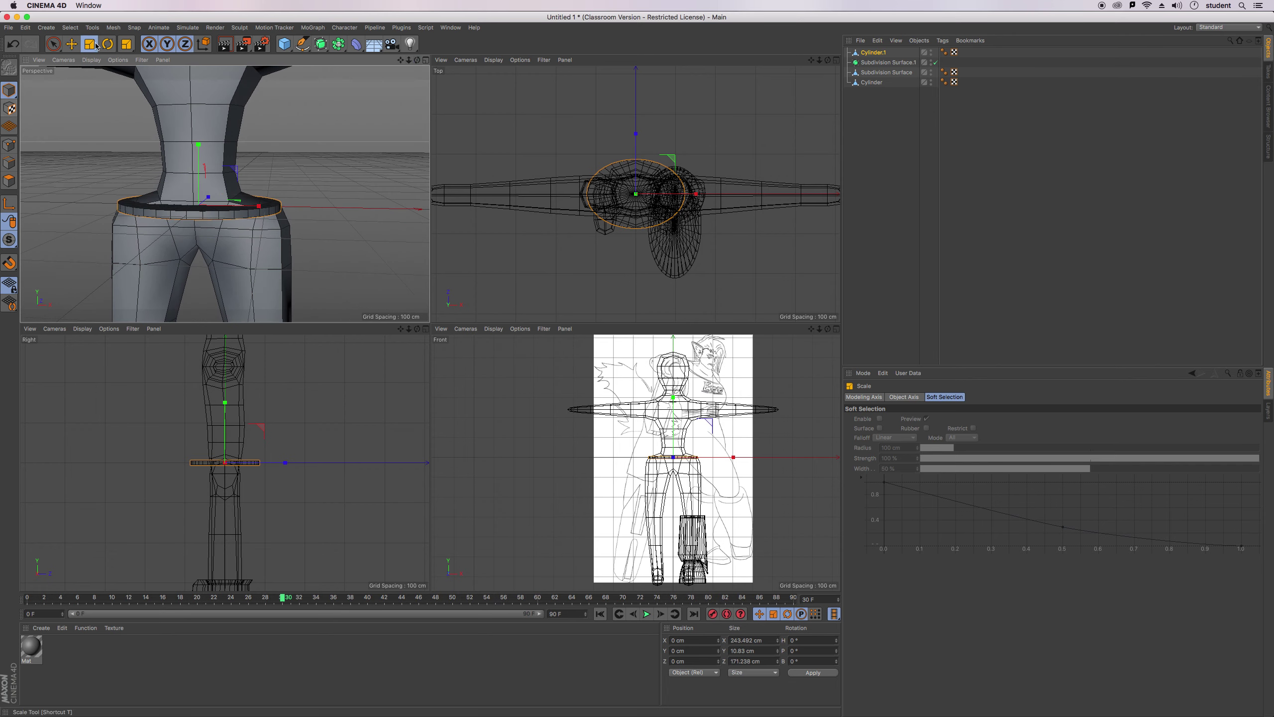
pyautogui.click(71, 28)
pyautogui.click(72, 28)
pyautogui.click(75, 28)
pyautogui.moveTo(114, 27)
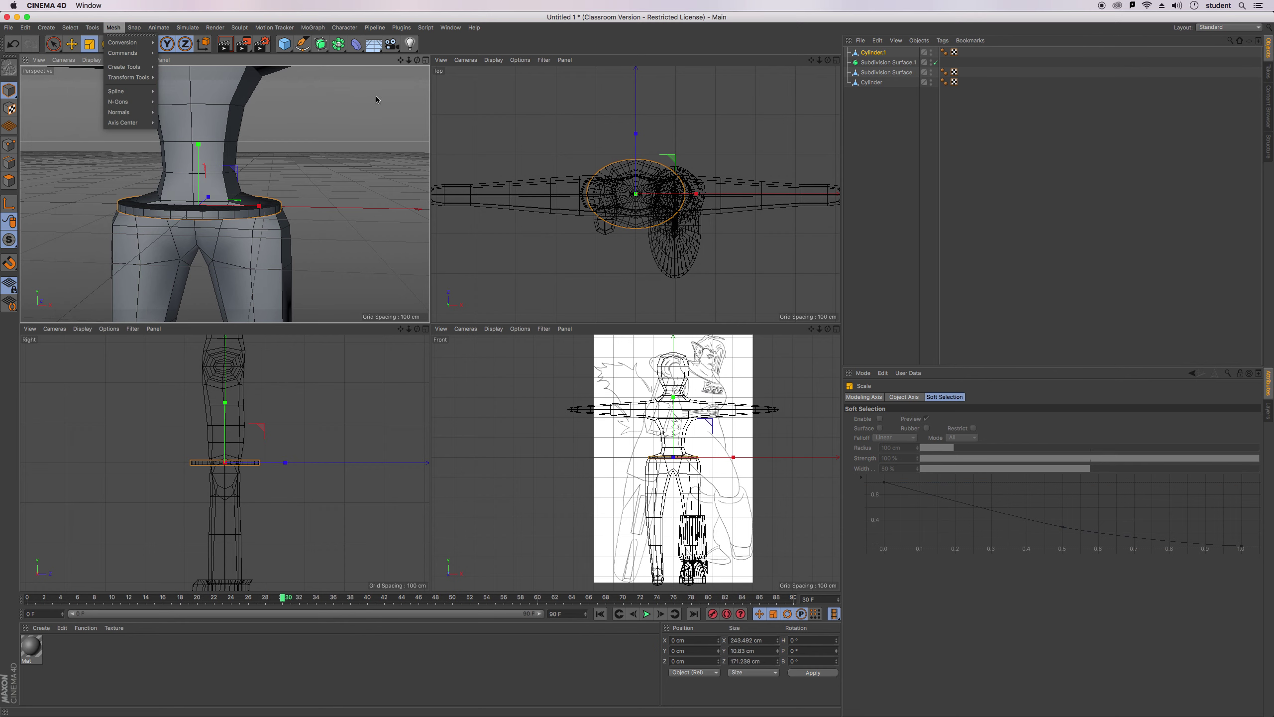
pyautogui.click(498, 47)
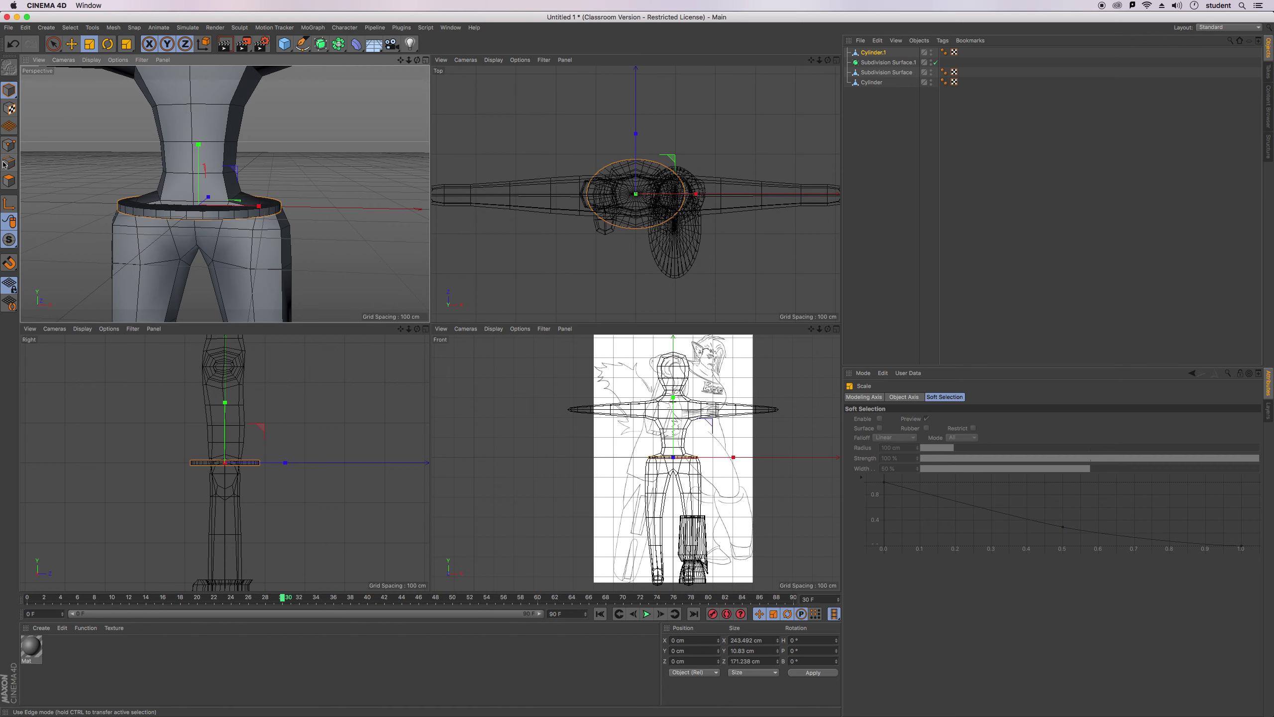
pyautogui.click(9, 180)
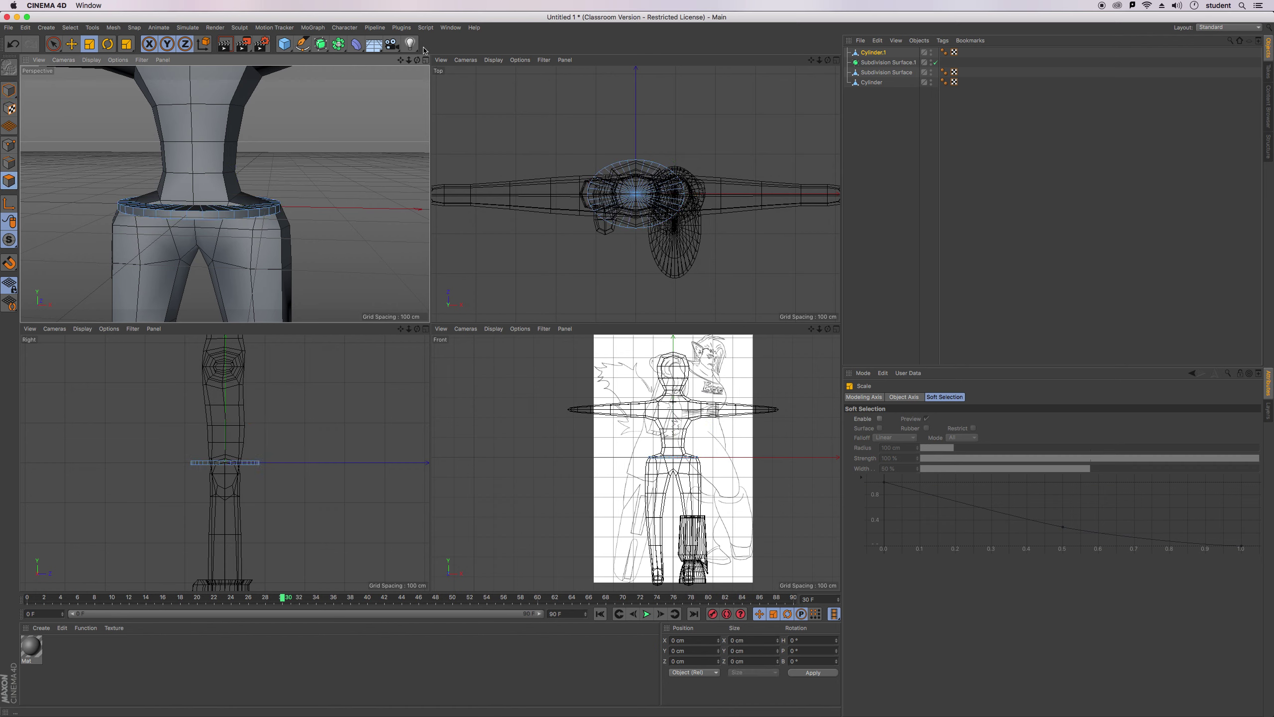
pyautogui.click(70, 27)
pyautogui.click(92, 98)
pyautogui.click(183, 206)
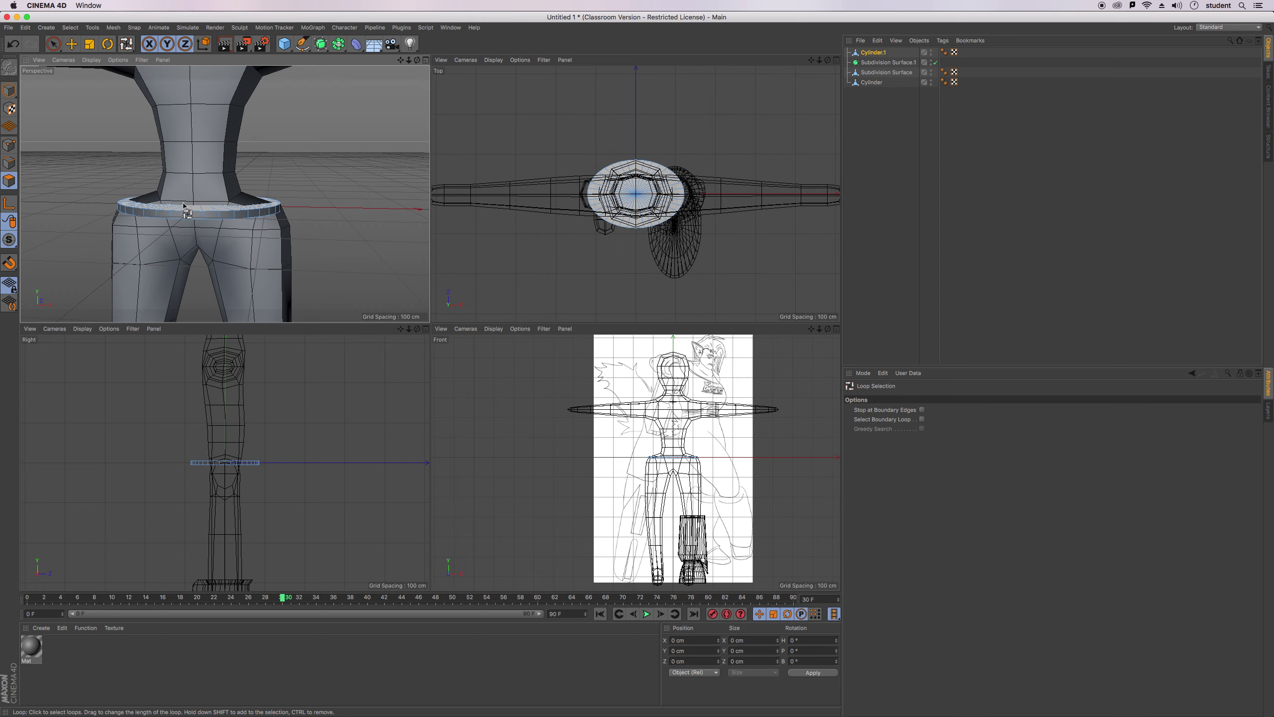
pyautogui.click(183, 206)
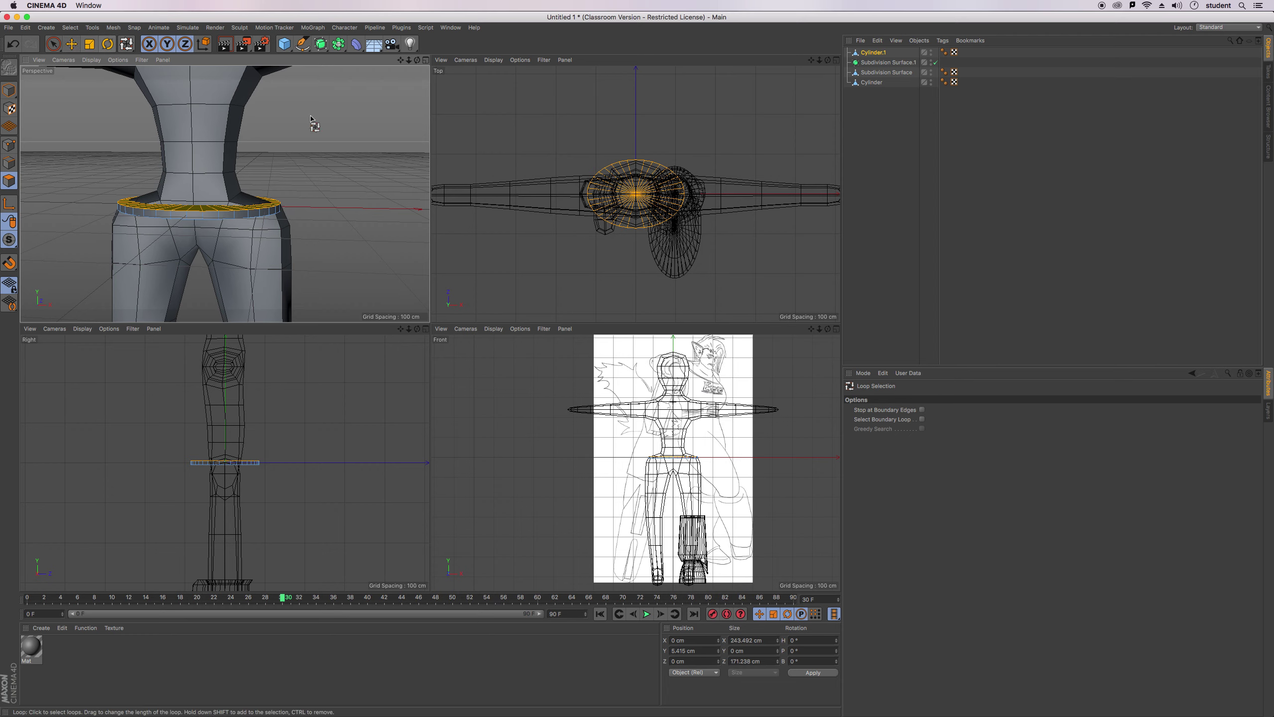
# Inset the disc's selected top faces by about 3.7 cm with Extrude Inner.
pyautogui.click(126, 43)
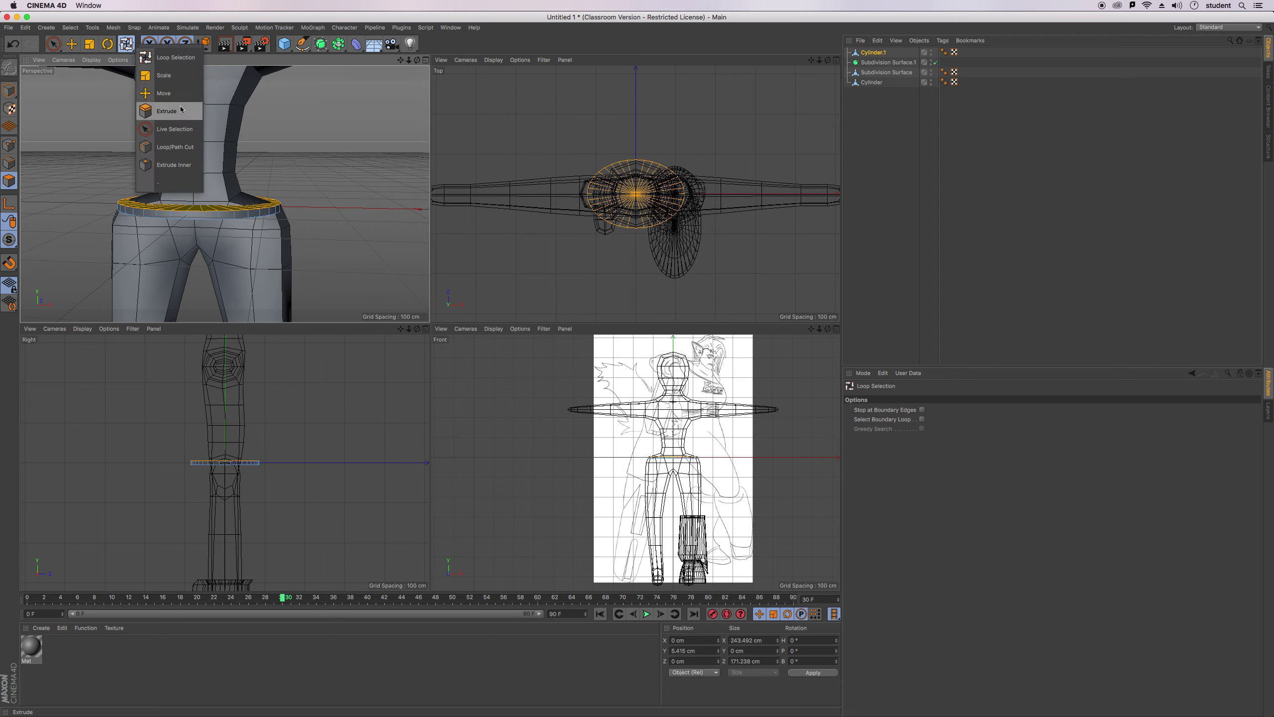
pyautogui.click(181, 110)
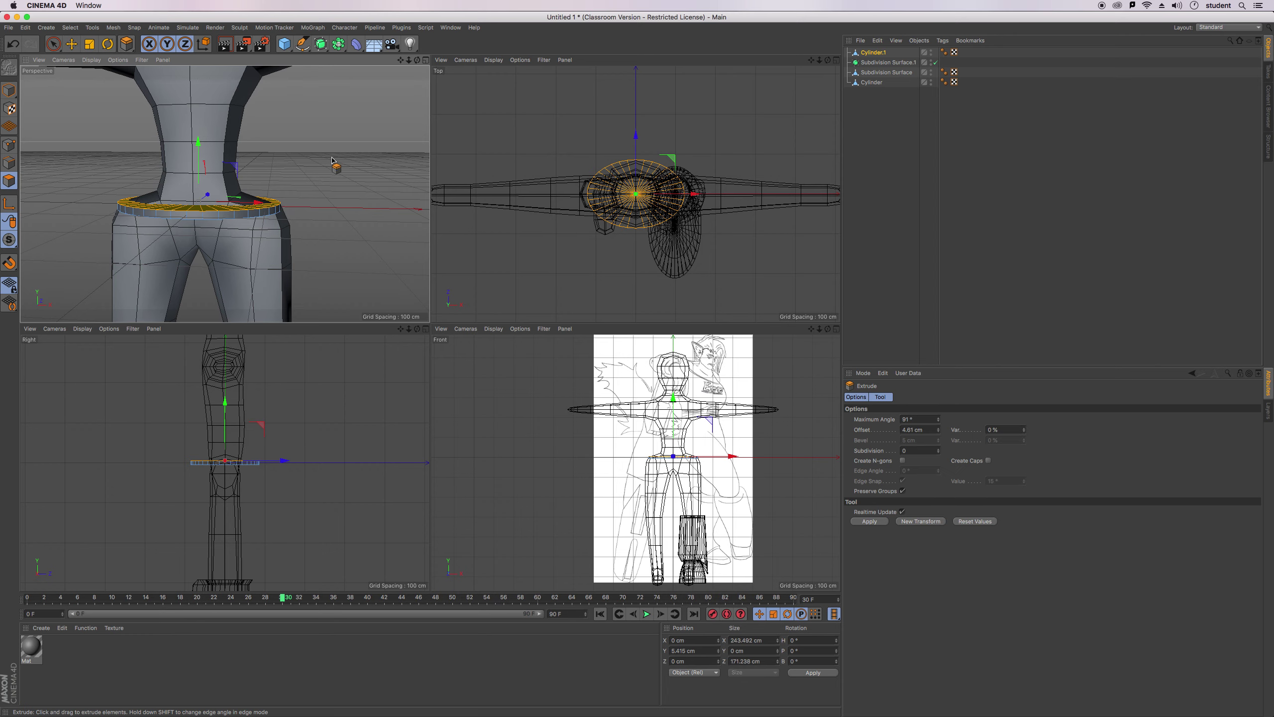
pyautogui.click(126, 44)
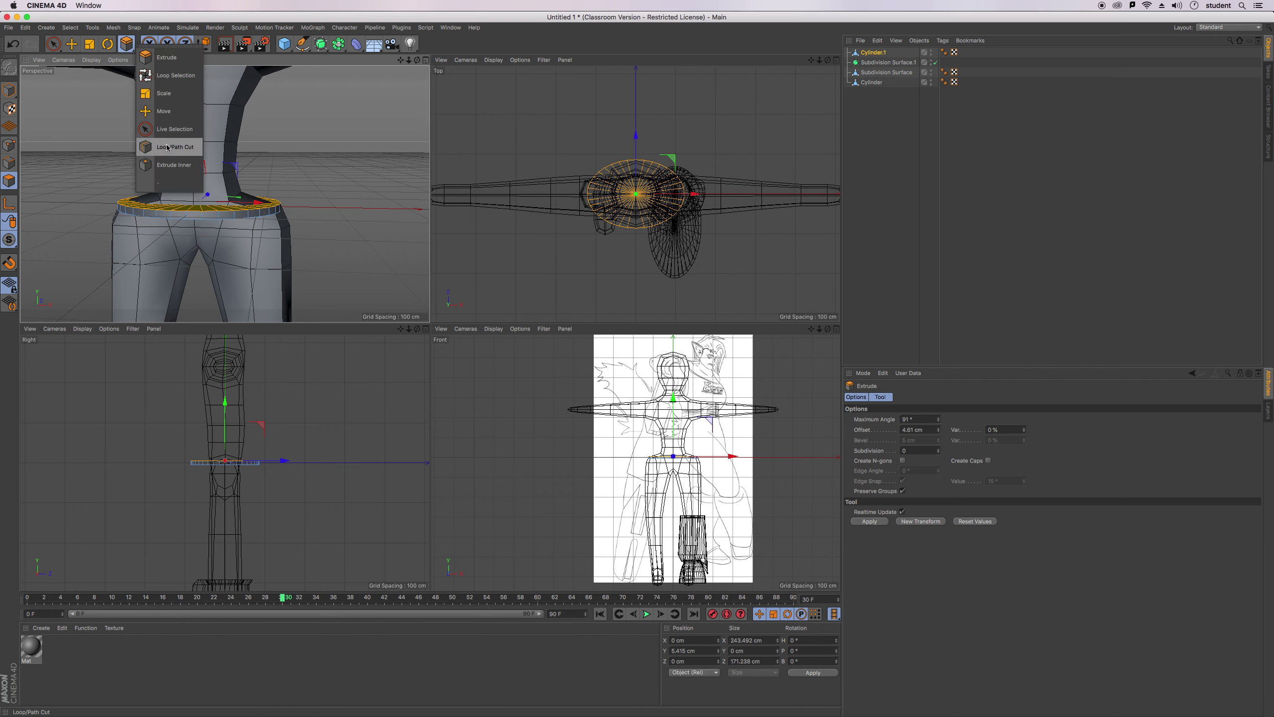
pyautogui.click(173, 165)
pyautogui.moveTo(396, 156); pyautogui.dragTo(394, 155)
# Extrude the inset top faces upward by about 15.8 cm.
pyautogui.click(126, 44)
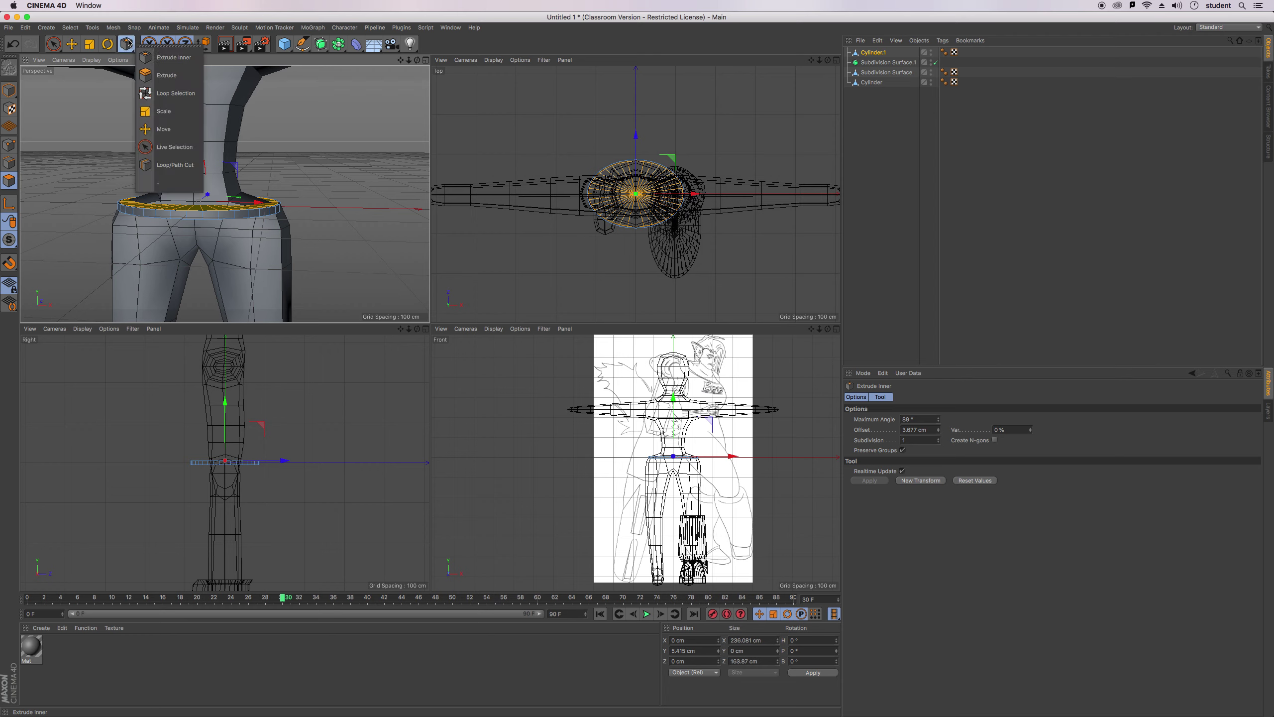
pyautogui.click(164, 76)
pyautogui.moveTo(332, 194)
pyautogui.mouseDown()
pyautogui.moveTo(379, 193)
pyautogui.moveTo(351, 194)
pyautogui.mouseUp()
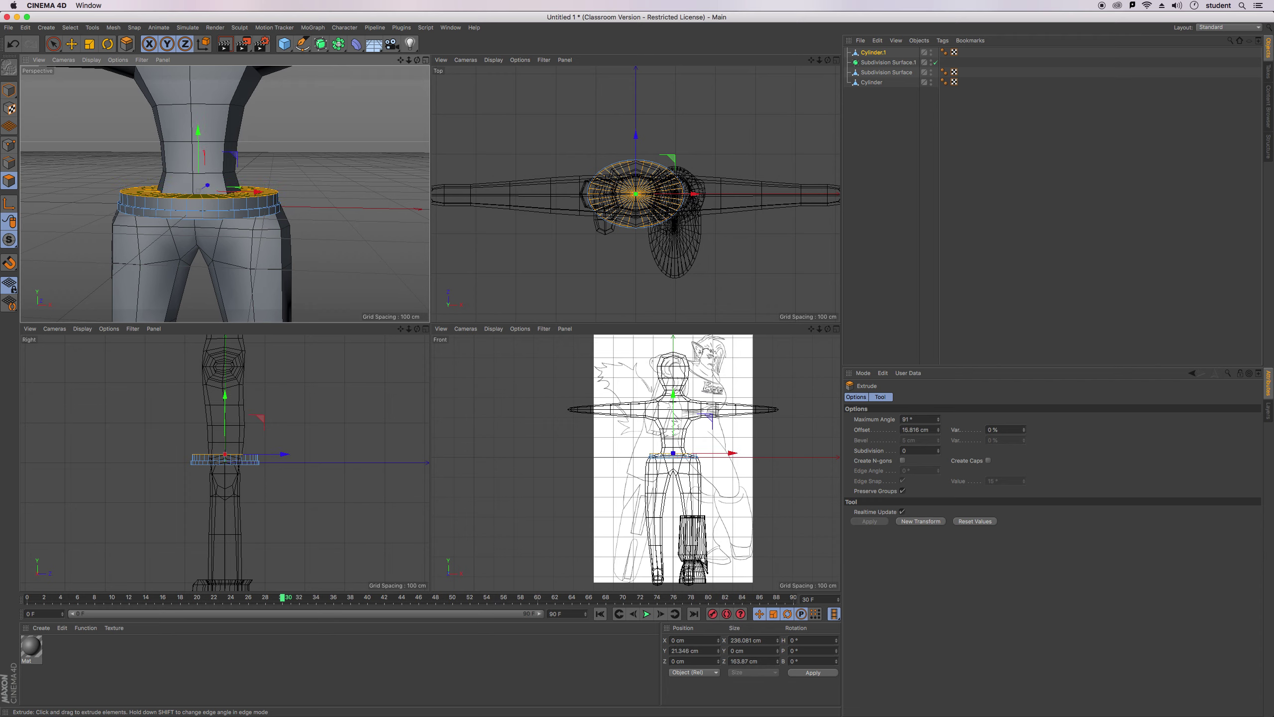
# Raise the selected top faces of the waist piece along Y to about 144 cm, up the torso.
pyautogui.moveTo(418, 60)
pyautogui.mouseDown()
pyautogui.moveTo(401, 89)
pyautogui.moveTo(326, 120)
pyautogui.moveTo(225, 194)
pyautogui.moveTo(420, 63)
pyautogui.mouseUp()
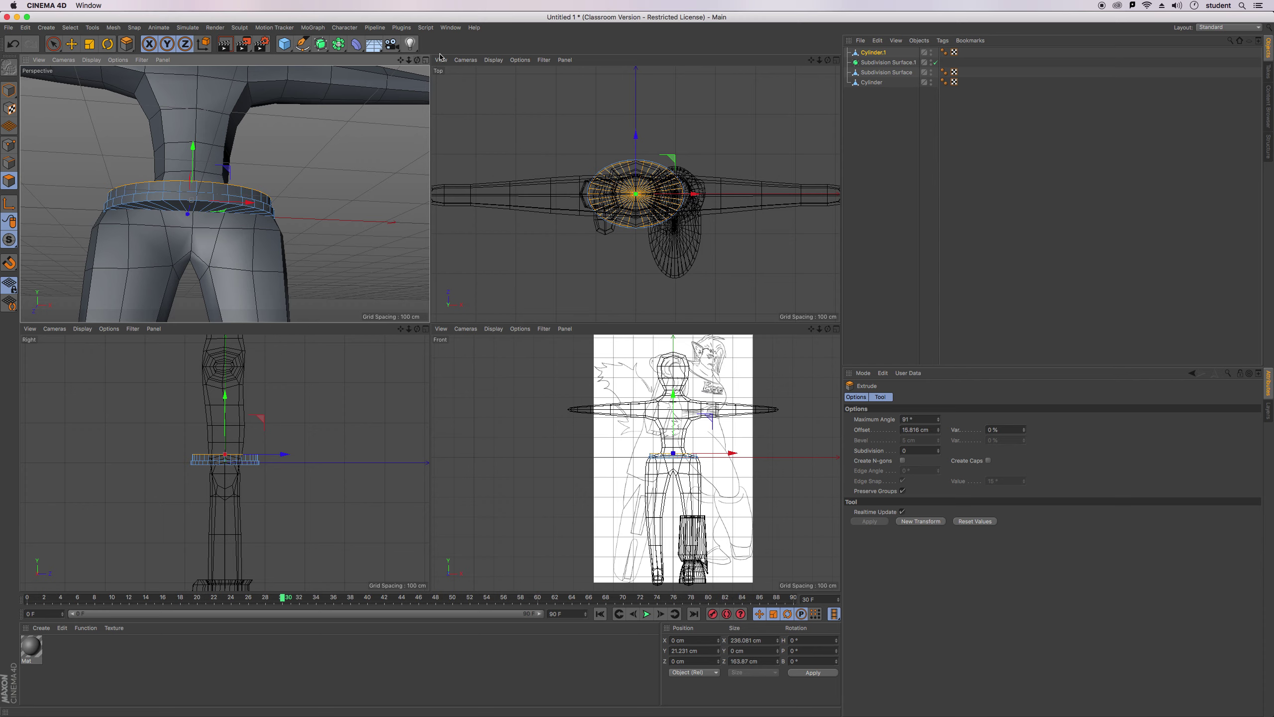
pyautogui.moveTo(418, 61)
pyautogui.mouseDown()
pyautogui.moveTo(455, 138)
pyautogui.moveTo(427, 80)
pyautogui.mouseUp()
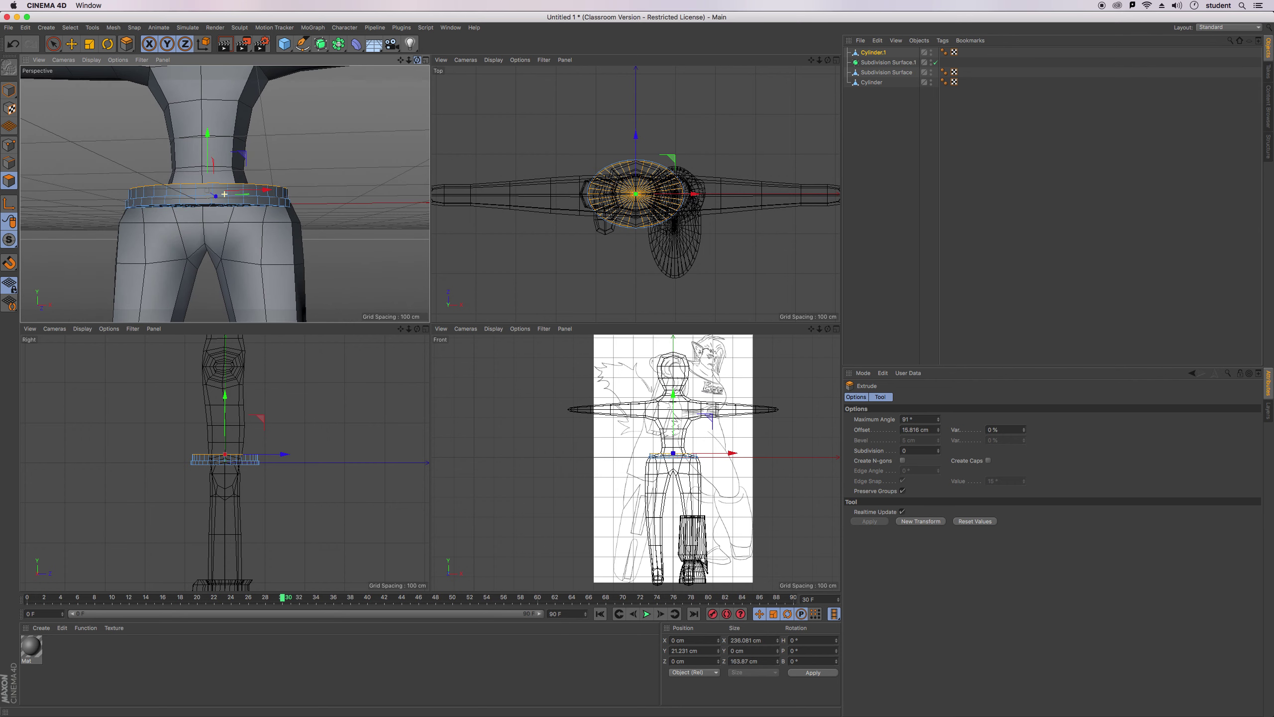
pyautogui.moveTo(225, 194); pyautogui.dragTo(225, 194)
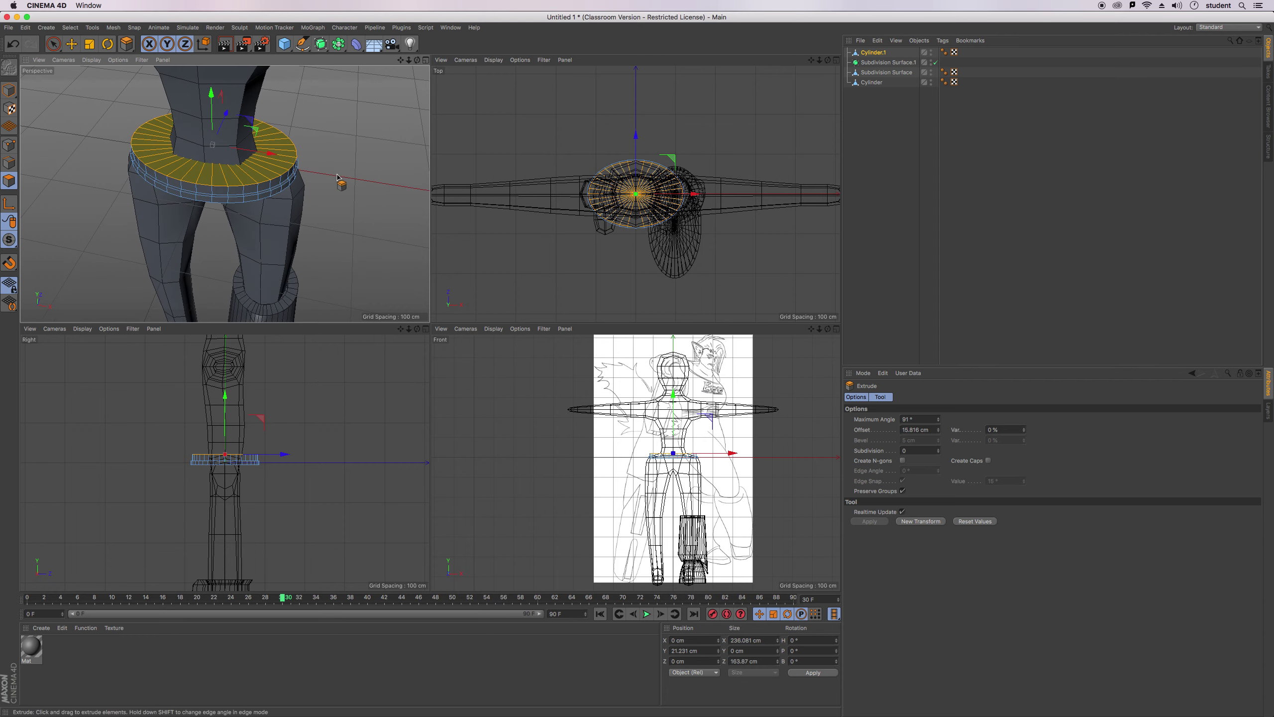
pyautogui.moveTo(418, 60); pyautogui.dragTo(379, 90)
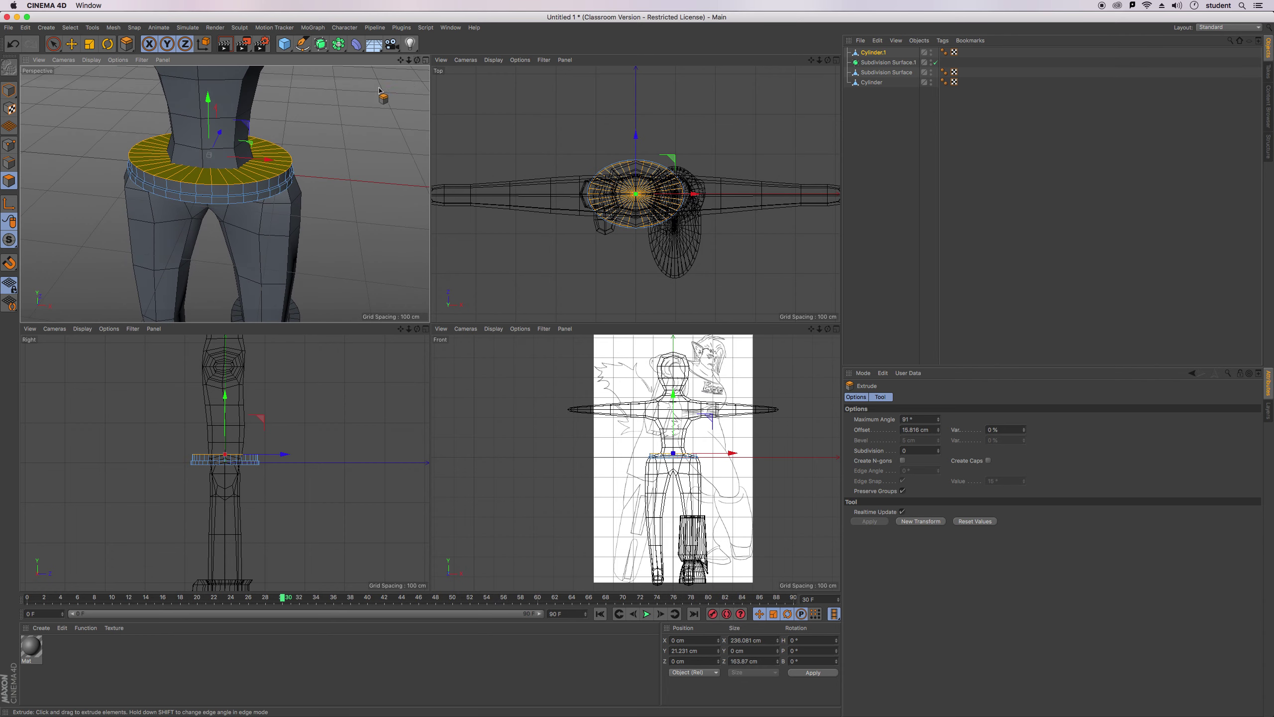
pyautogui.moveTo(266, 160); pyautogui.dragTo(212, 92)
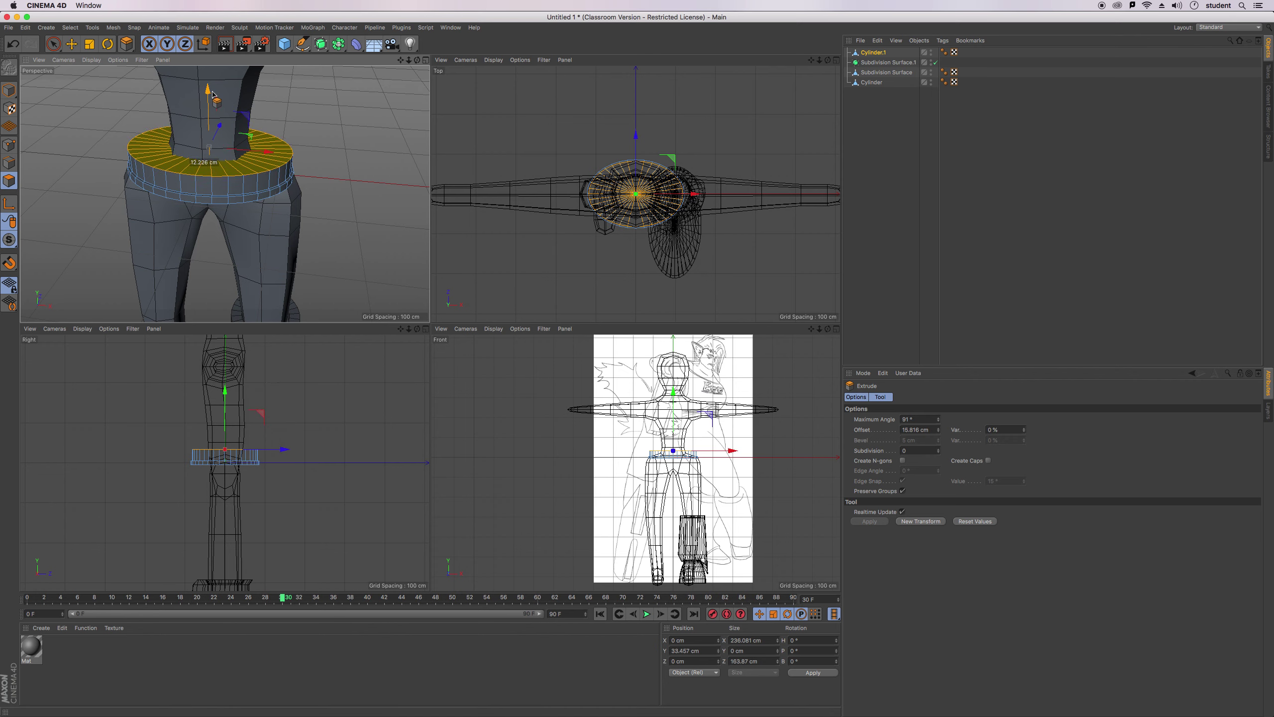
pyautogui.moveTo(212, 94); pyautogui.dragTo(384, 123)
pyautogui.moveTo(417, 60); pyautogui.dragTo(466, 60)
pyautogui.moveTo(225, 194); pyautogui.dragTo(225, 193)
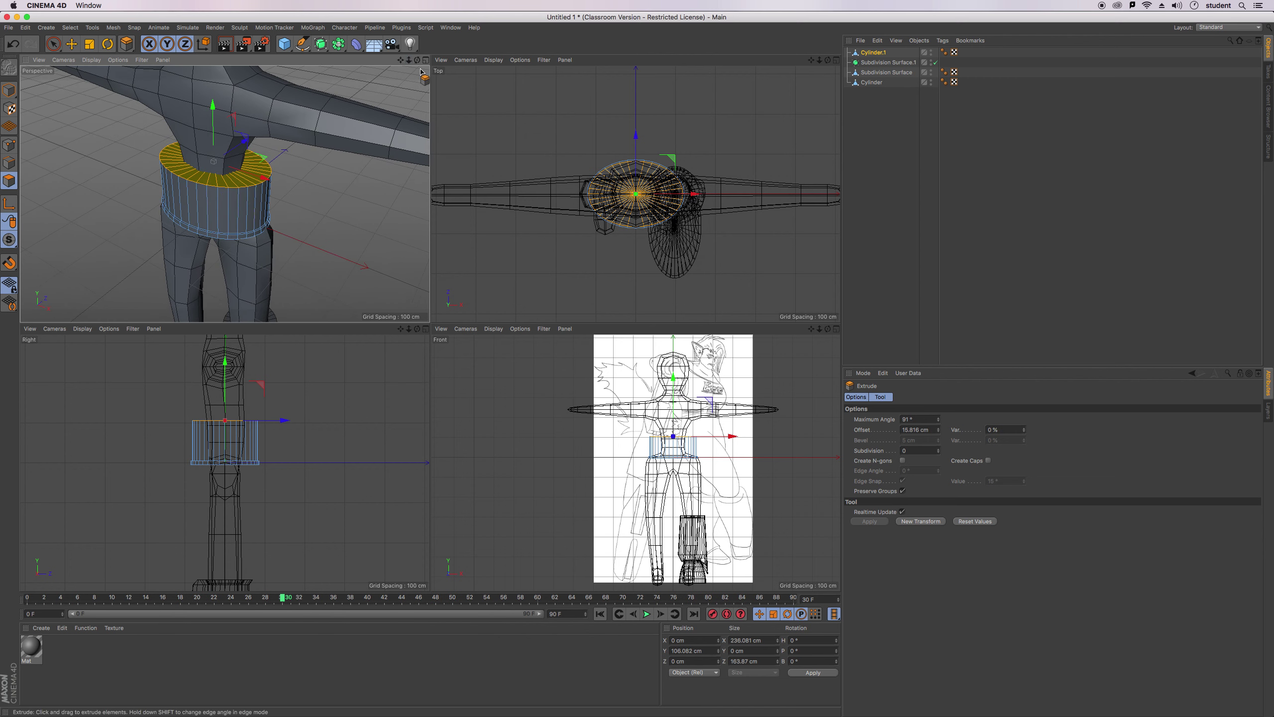
pyautogui.moveTo(418, 59); pyautogui.dragTo(225, 193)
pyautogui.moveTo(232, 115); pyautogui.dragTo(231, 93)
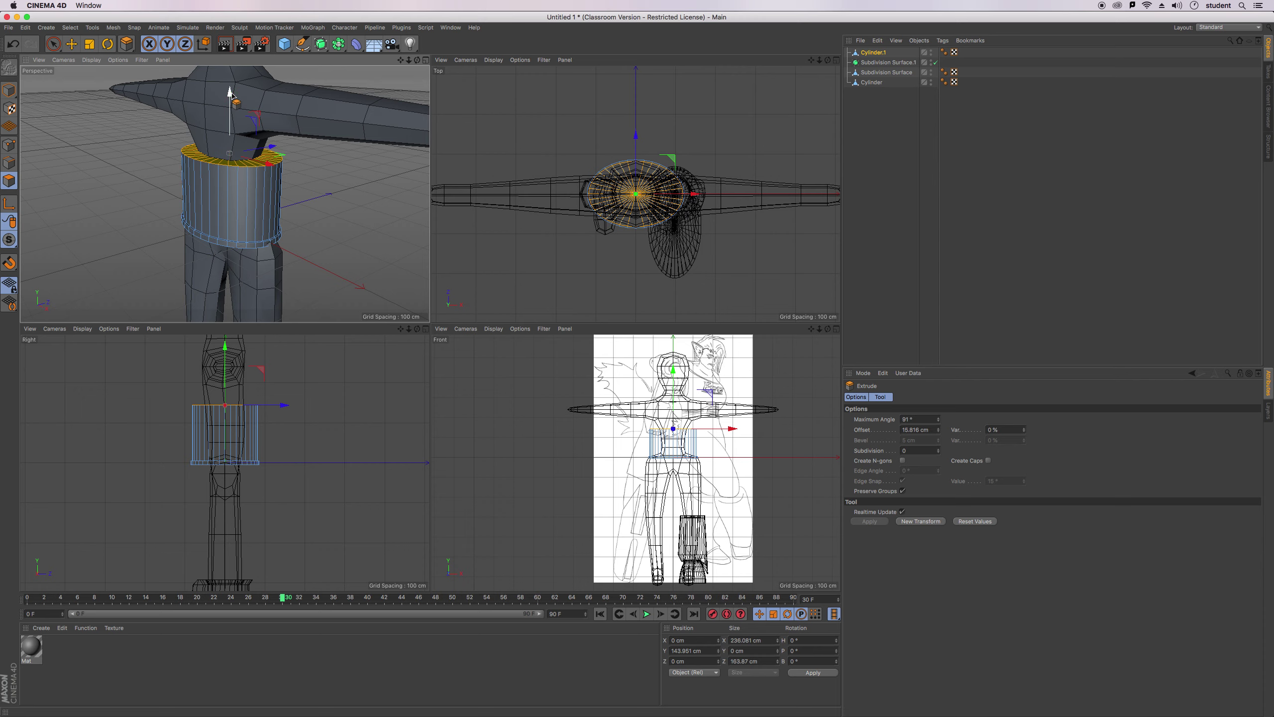
# Try extruding the waist piece's top faces up to arm level, and undo the extrusion.
pyautogui.moveTo(417, 60); pyautogui.dragTo(224, 193)
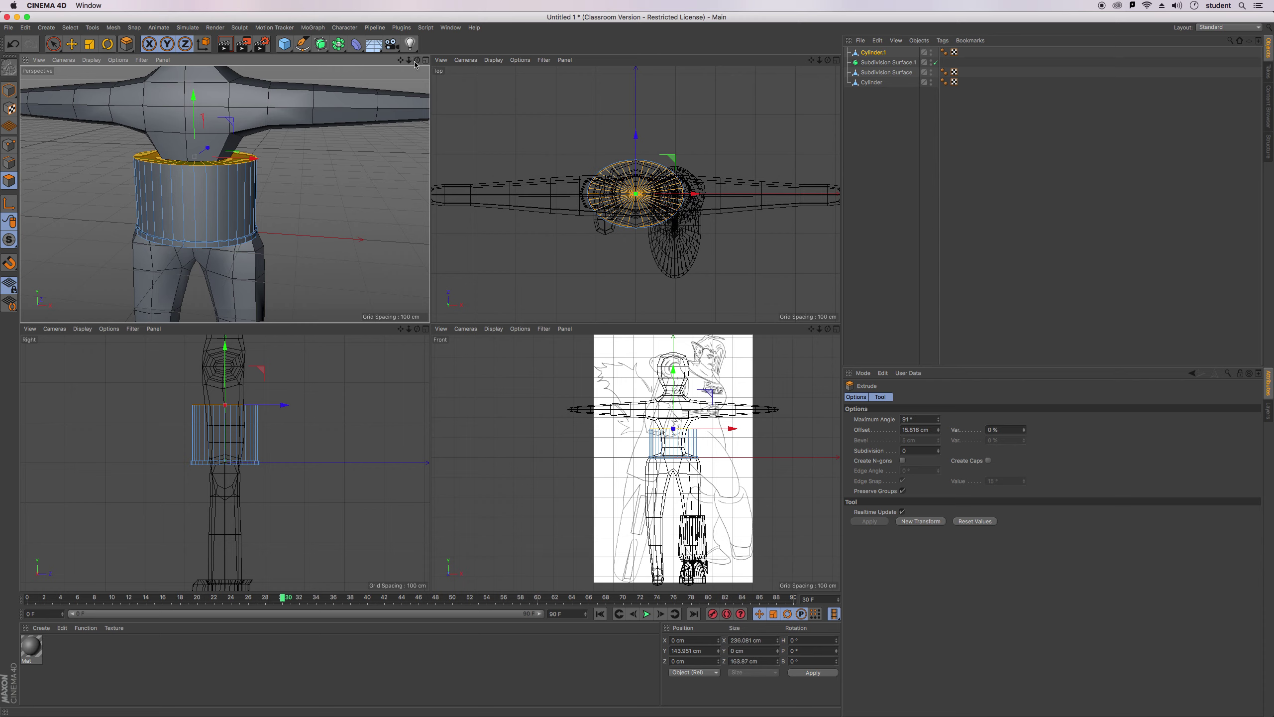
pyautogui.moveTo(400, 59); pyautogui.dragTo(224, 194)
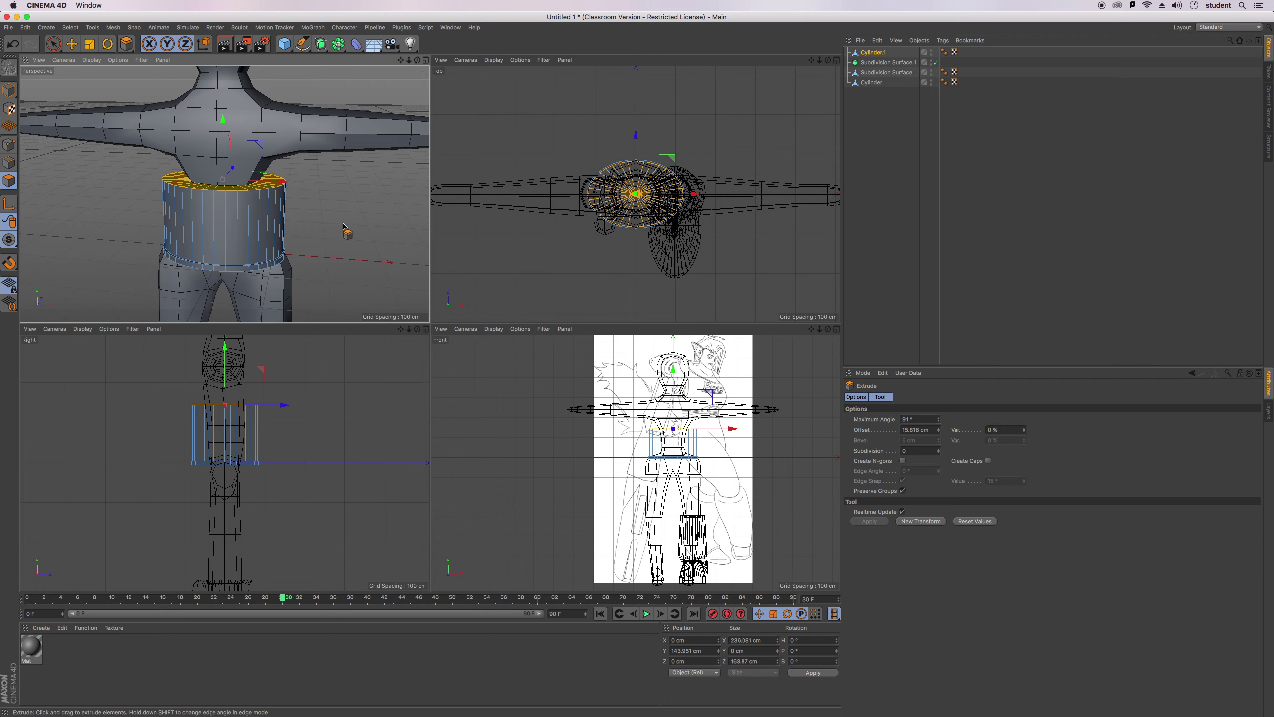
pyautogui.moveTo(344, 221); pyautogui.dragTo(347, 209)
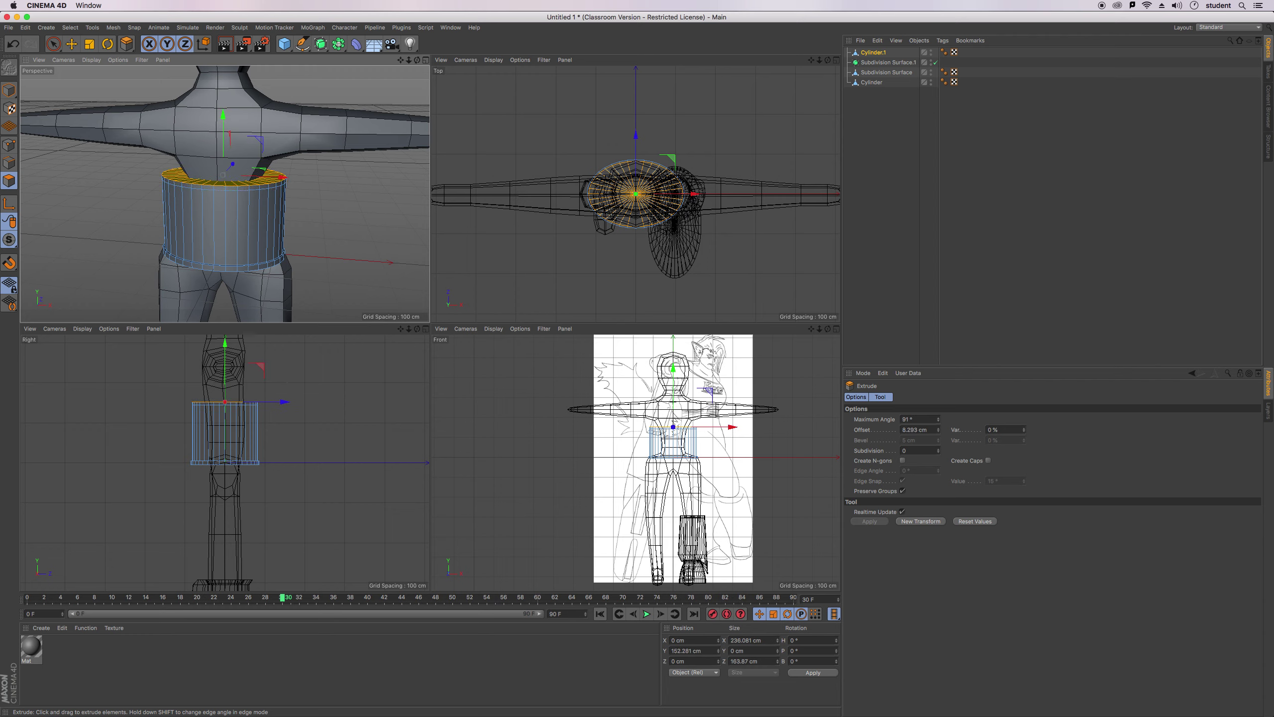
pyautogui.moveTo(346, 208); pyautogui.dragTo(348, 159)
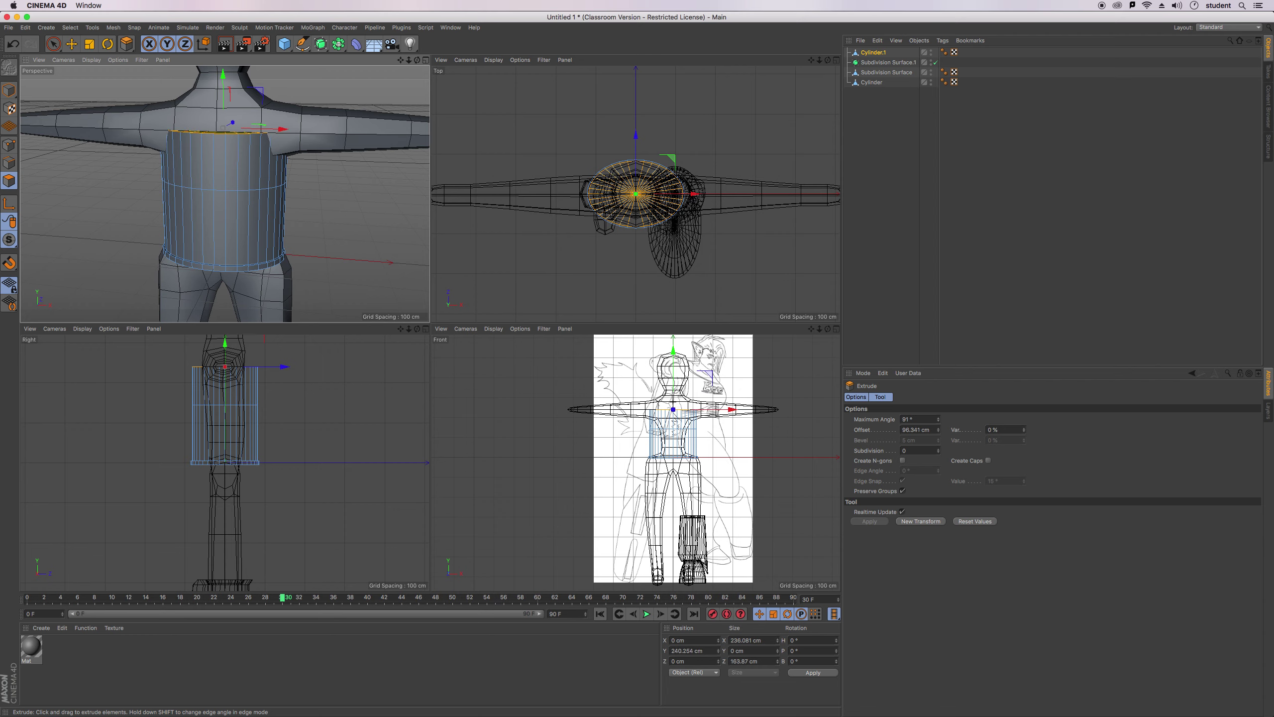
pyautogui.press('super+z')
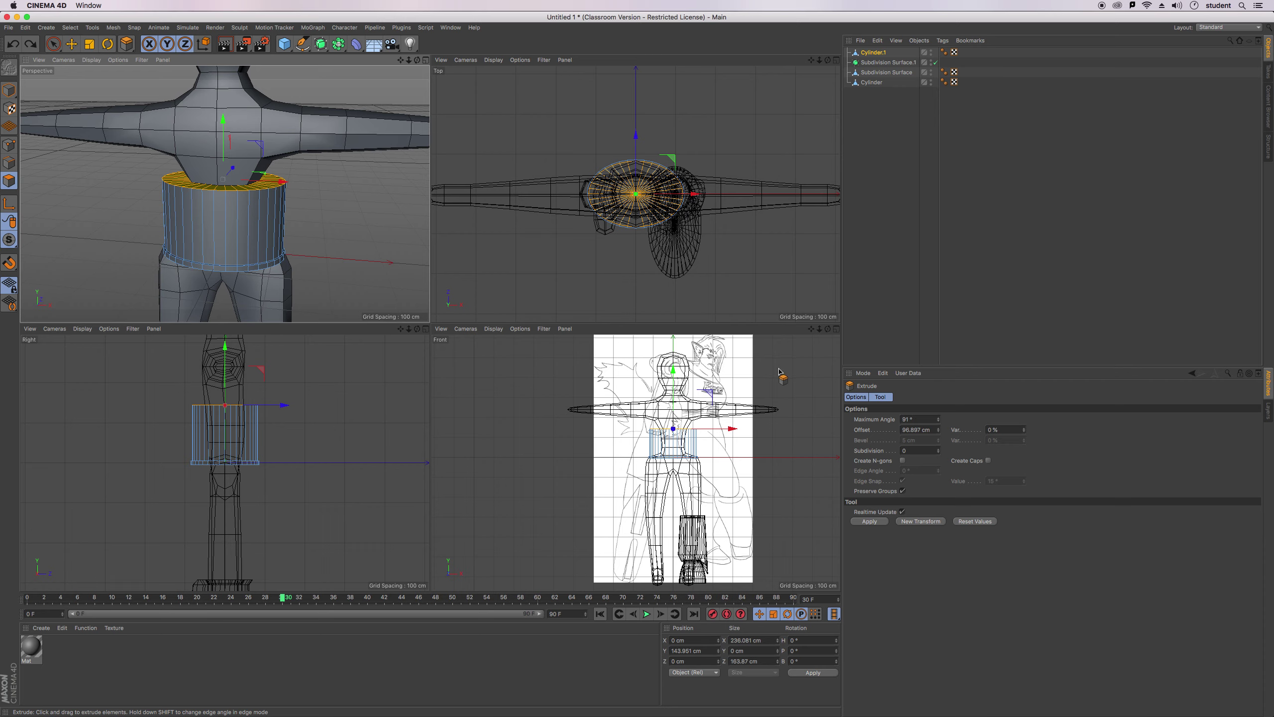
# Extrude the top faces of the waist piece upward by about 144.5 cm to the base of the neck.
pyautogui.moveTo(828, 328)
pyautogui.mouseDown()
pyautogui.moveTo(858, 347)
pyautogui.moveTo(828, 330)
pyautogui.mouseUp()
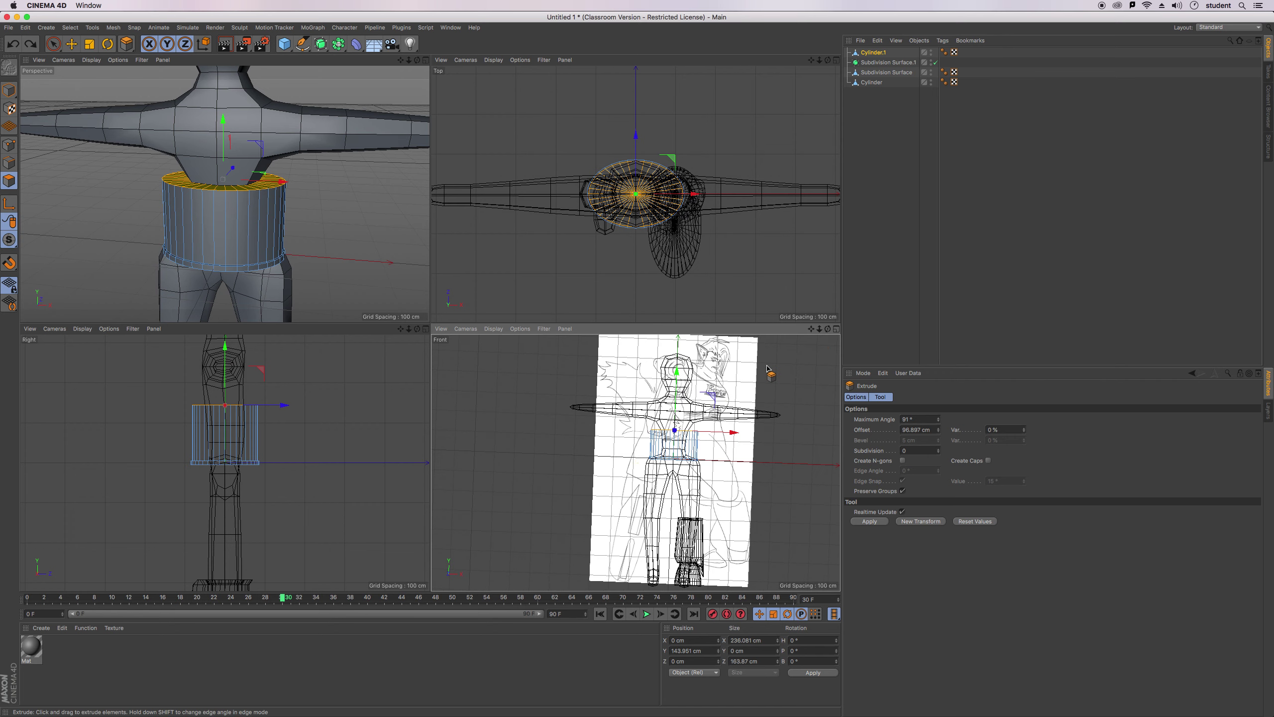
pyautogui.scroll(8, 687, 368)
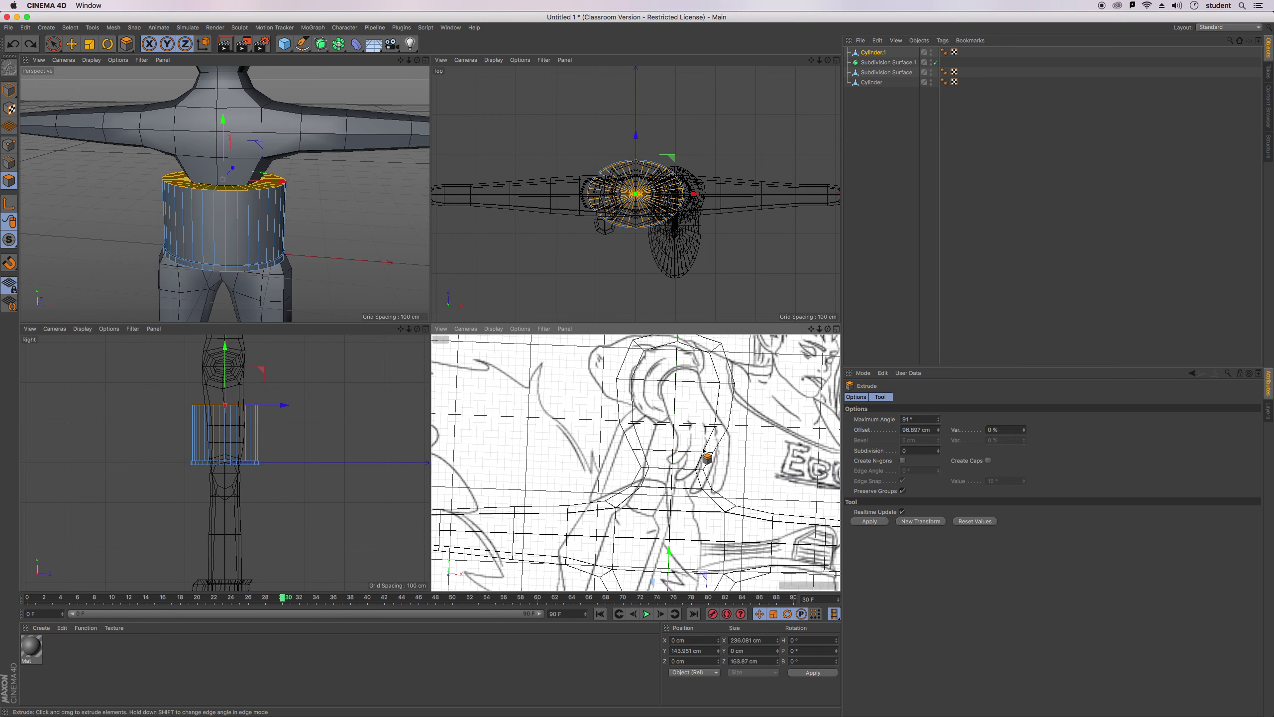
pyautogui.scroll(-8, 771, 407)
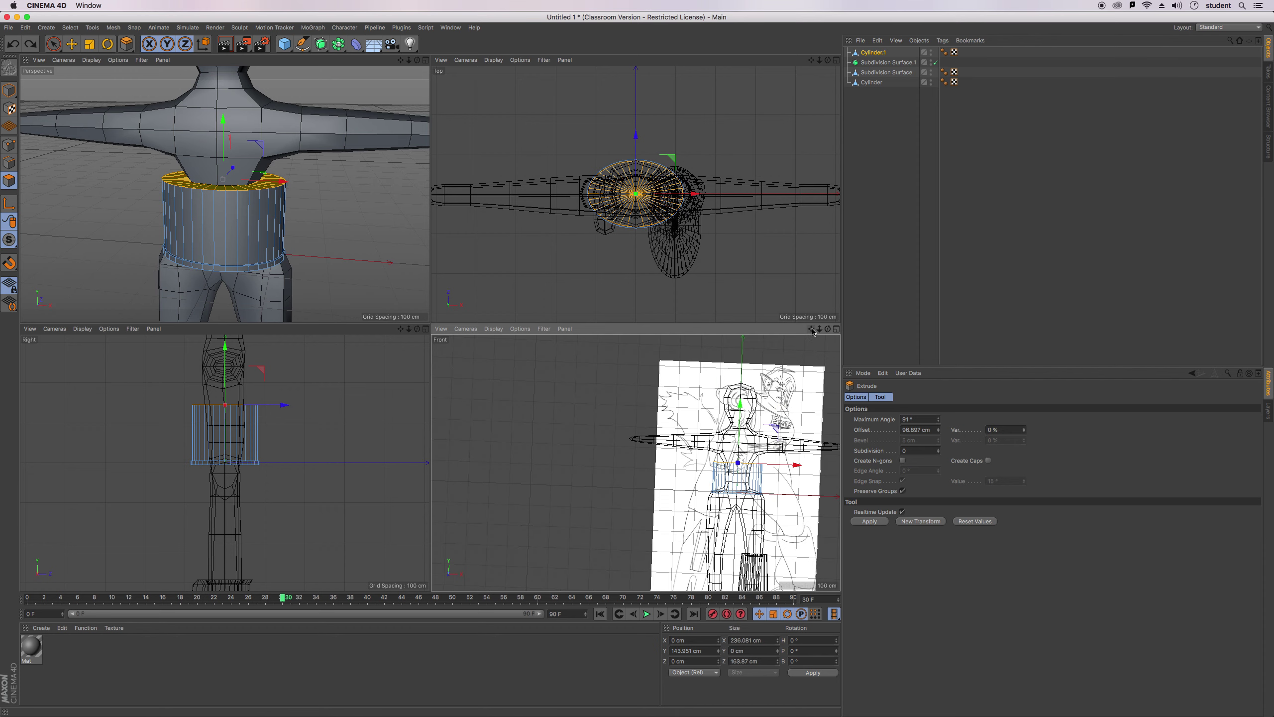
pyautogui.moveTo(420, 62); pyautogui.dragTo(430, 95)
pyautogui.keyDown('alt'); pyautogui.moveTo(225, 194); pyautogui.dragTo(225, 195); pyautogui.keyUp('alt')
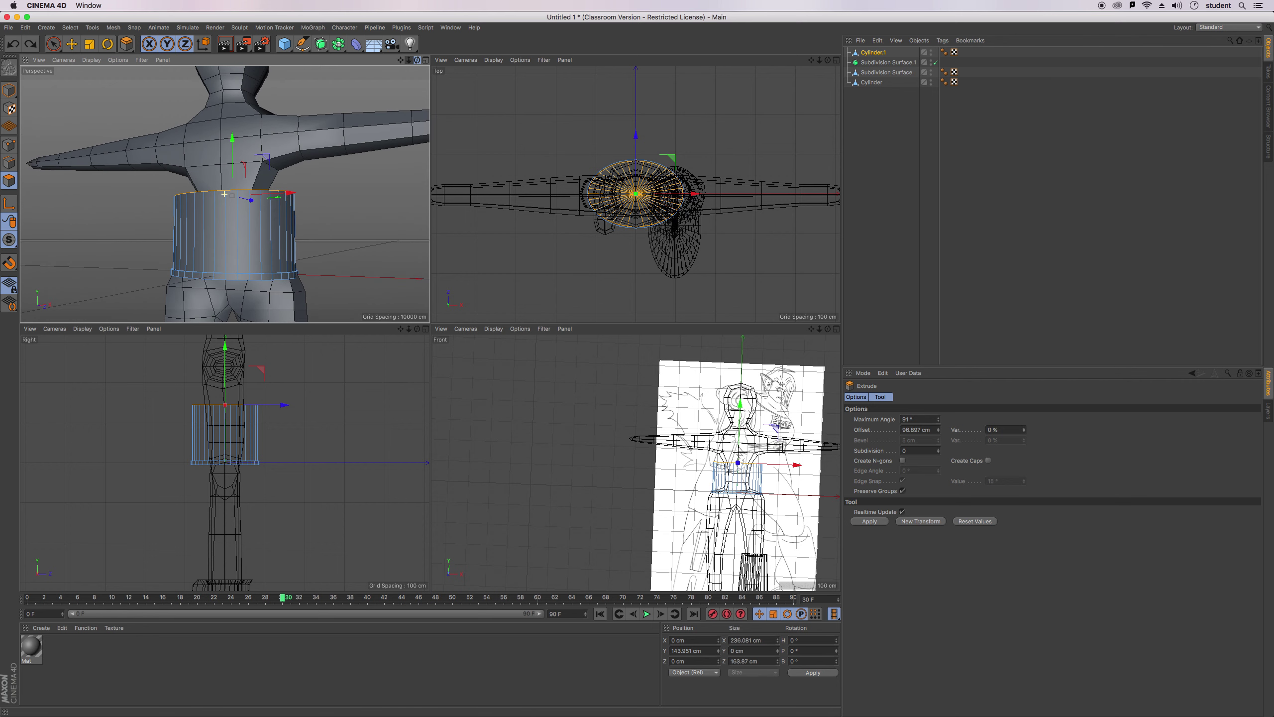
pyautogui.moveTo(302, 101); pyautogui.dragTo(375, 100)
pyautogui.moveTo(400, 59); pyautogui.dragTo(401, 103)
pyautogui.moveTo(417, 60)
pyautogui.mouseDown()
pyautogui.moveTo(402, 70)
pyautogui.moveTo(417, 75)
pyautogui.moveTo(420, 51)
pyautogui.mouseUp()
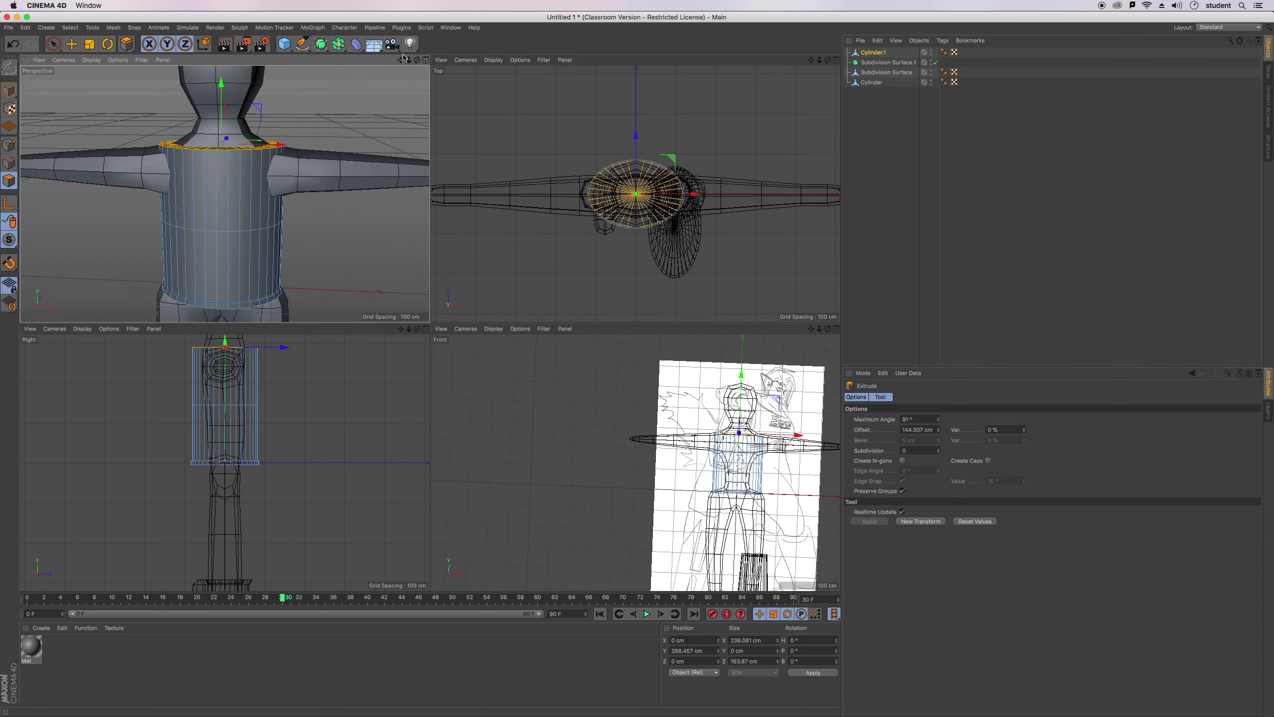
# Widen the extruded top faces along X toward the shoulders and lower them to about Y 220 cm.
pyautogui.click(89, 44)
pyautogui.moveTo(283, 146)
pyautogui.mouseDown()
pyautogui.moveTo(314, 148)
pyautogui.moveTo(299, 147)
pyautogui.mouseUp()
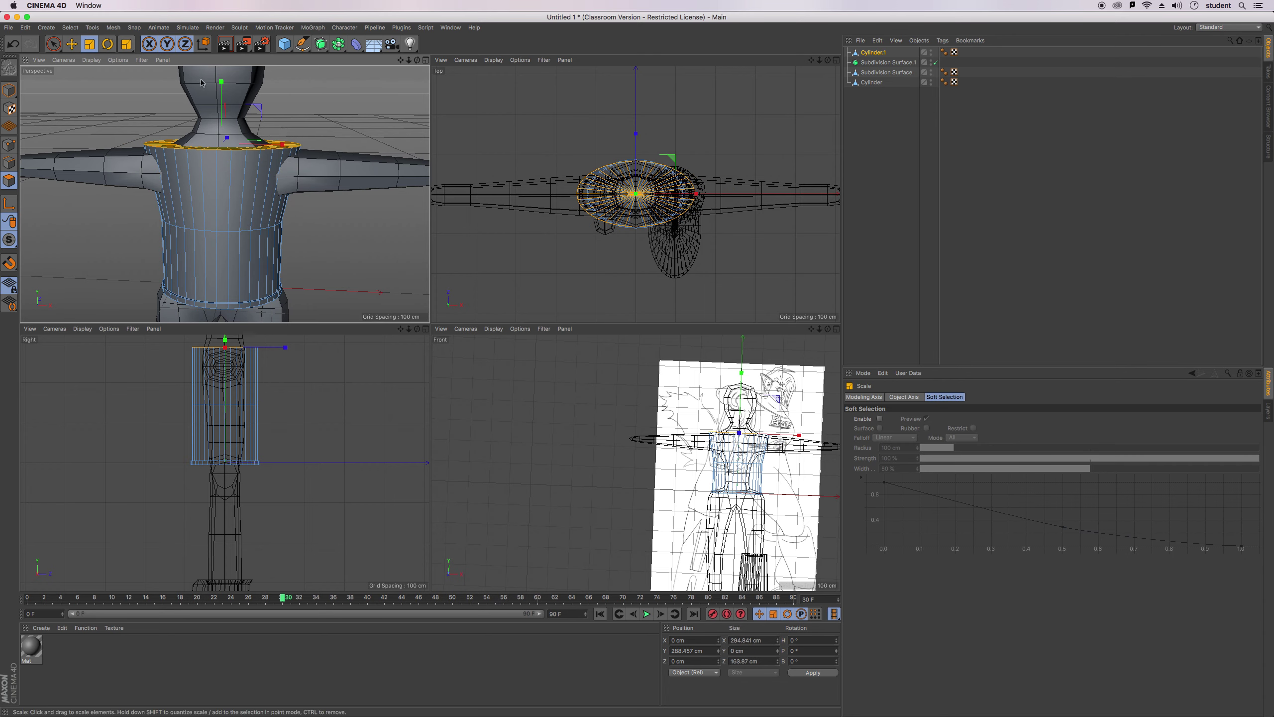
pyautogui.click(71, 43)
pyautogui.moveTo(220, 91); pyautogui.dragTo(221, 124)
# Scale the top faces deeper along Z and shift them to about Z -6.3 cm.
pyautogui.moveTo(417, 60); pyautogui.dragTo(301, 75)
pyautogui.click(89, 43)
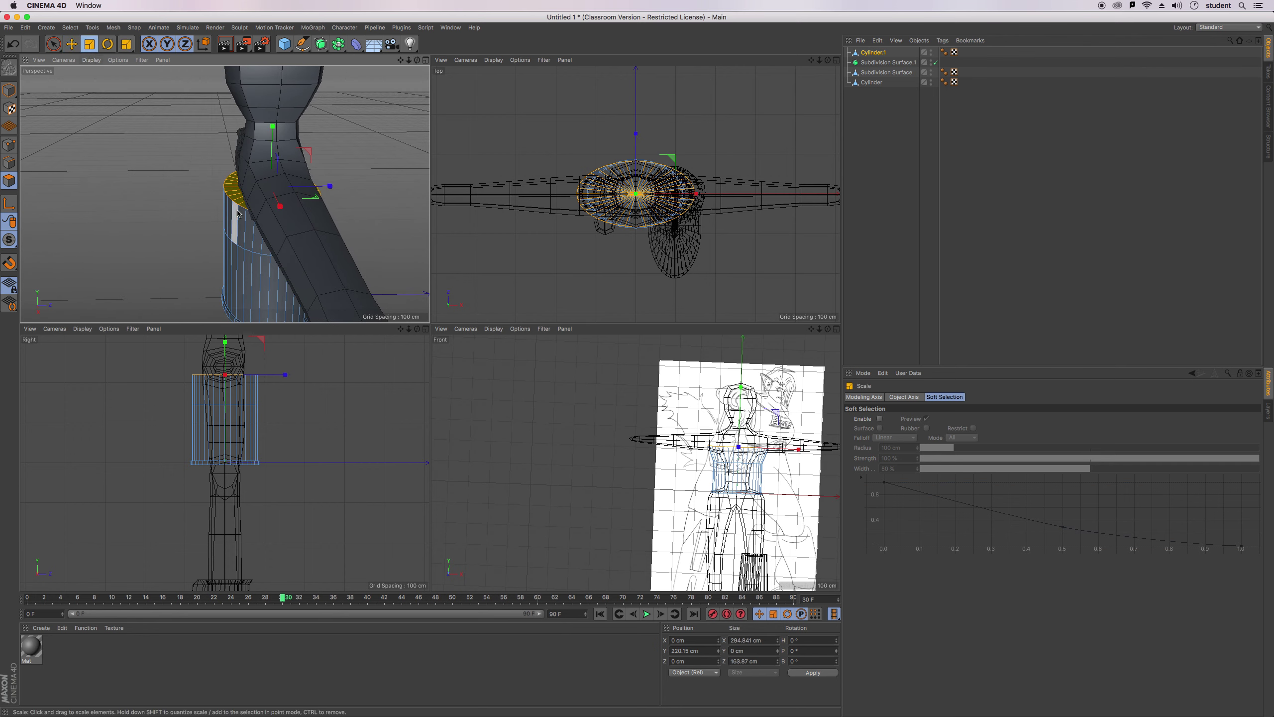
pyautogui.moveTo(331, 186)
pyautogui.mouseDown()
pyautogui.moveTo(345, 191)
pyautogui.moveTo(328, 191)
pyautogui.mouseUp()
pyautogui.press('e')
# Extrude the widened top faces upward by about 76.9 cm to cover the shoulders.
pyautogui.moveTo(126, 48); pyautogui.dragTo(164, 94)
pyautogui.moveTo(216, 176); pyautogui.dragTo(269, 144)
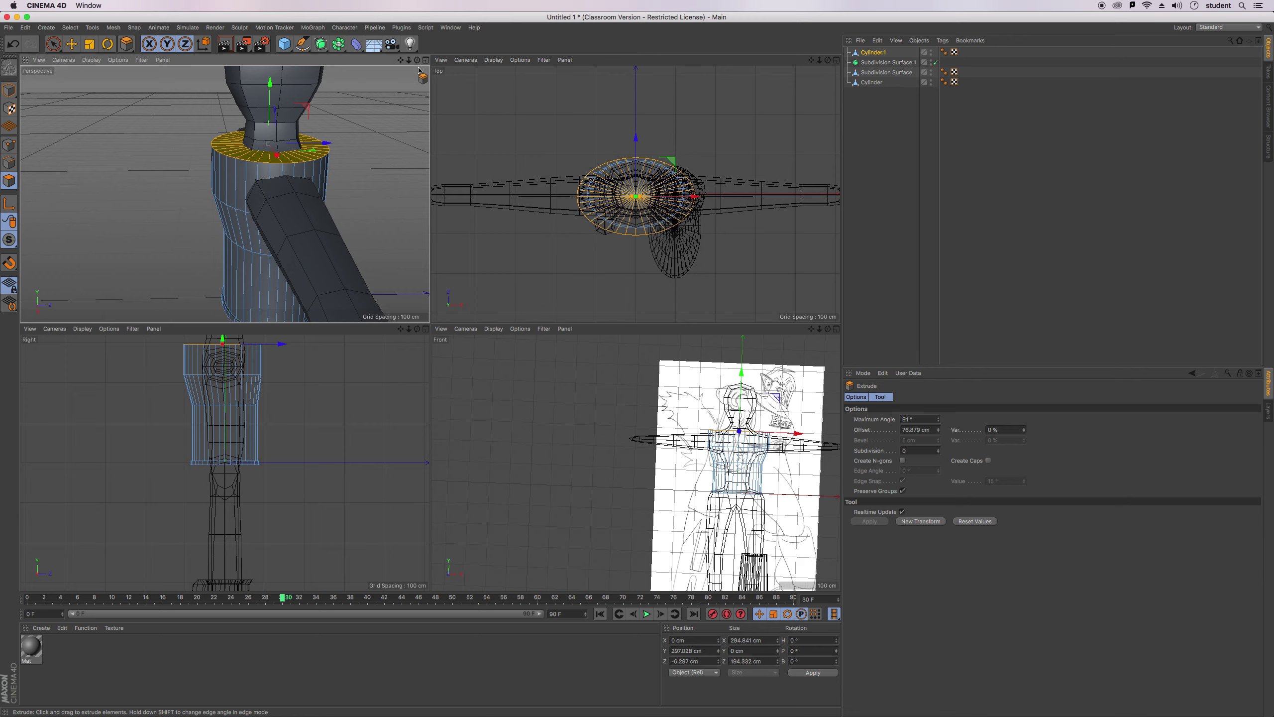
pyautogui.moveTo(417, 60)
pyautogui.mouseDown()
pyautogui.moveTo(419, 48)
pyautogui.moveTo(405, 69)
pyautogui.moveTo(411, 59)
pyautogui.mouseUp()
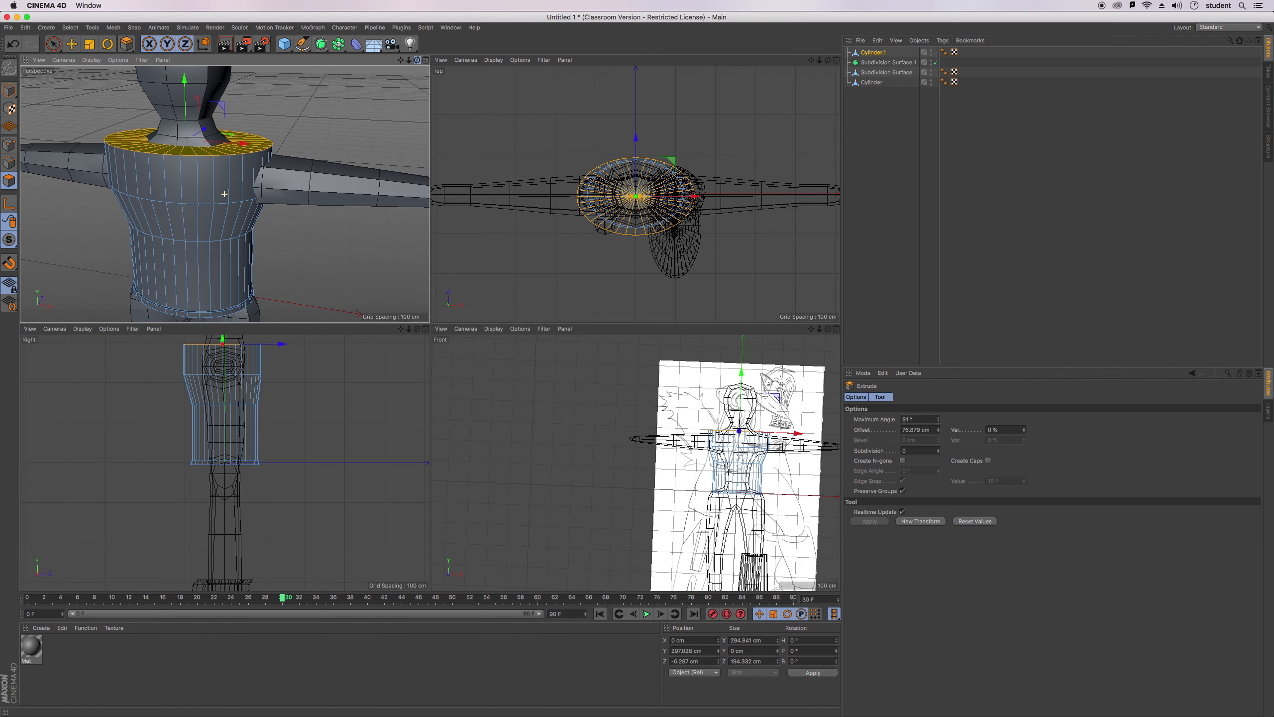
# Scale the top faces of the upper-body garment down slightly to about 280 cm wide.
pyautogui.click(89, 44)
pyautogui.moveTo(337, 112); pyautogui.dragTo(326, 118)
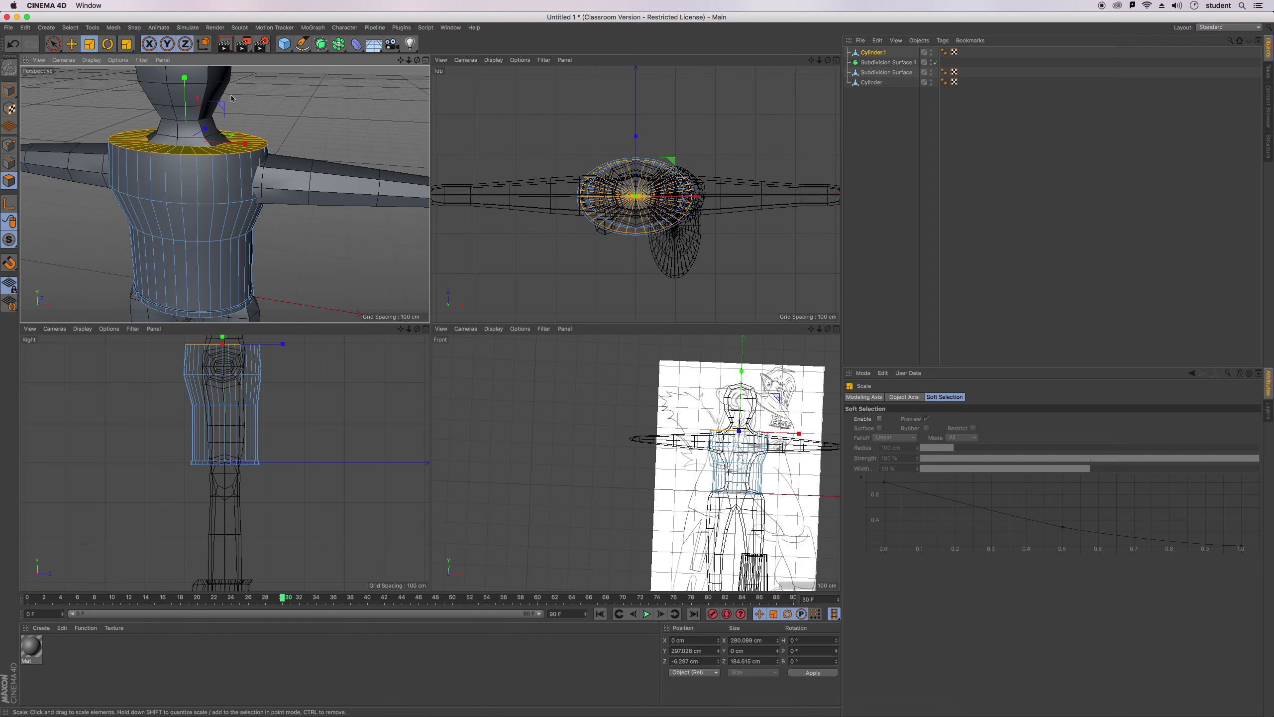
pyautogui.moveTo(400, 61); pyautogui.dragTo(224, 194)
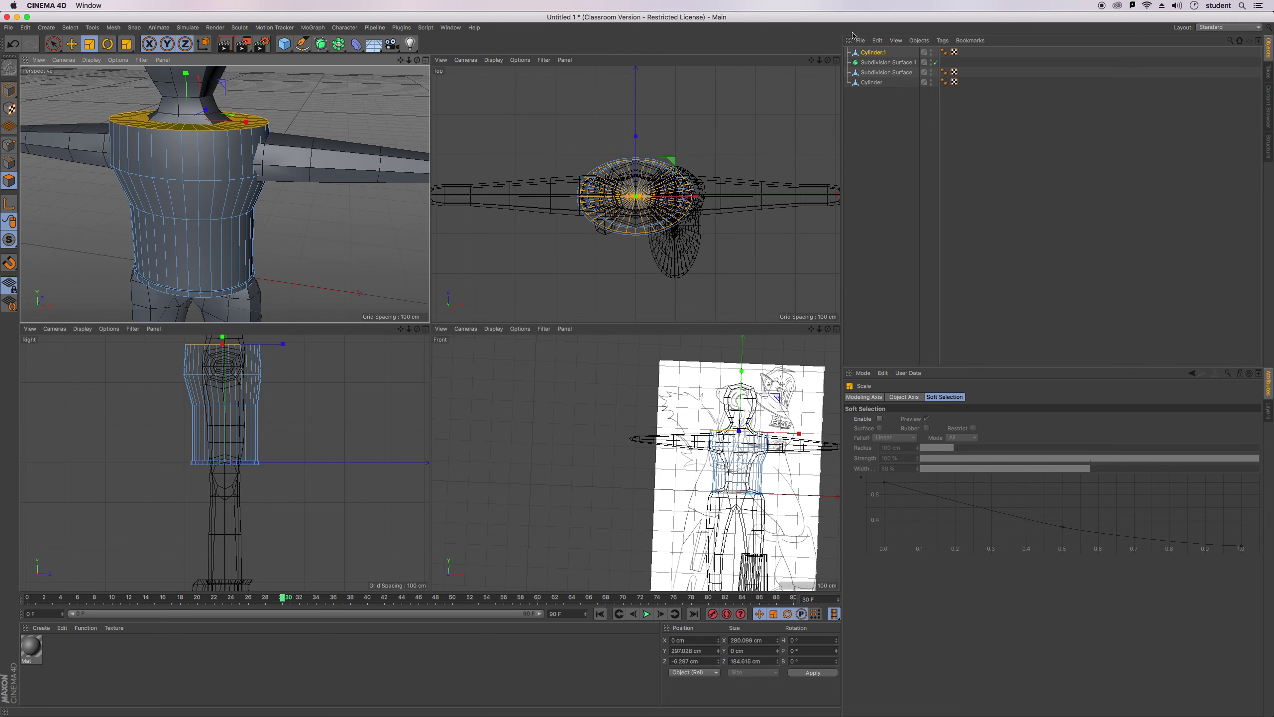
# Nest the garment cylinder in Subdivision Surface.1 to smooth it and convert the result to an editable polygon object.
pyautogui.moveTo(875, 67); pyautogui.dragTo(875, 67)
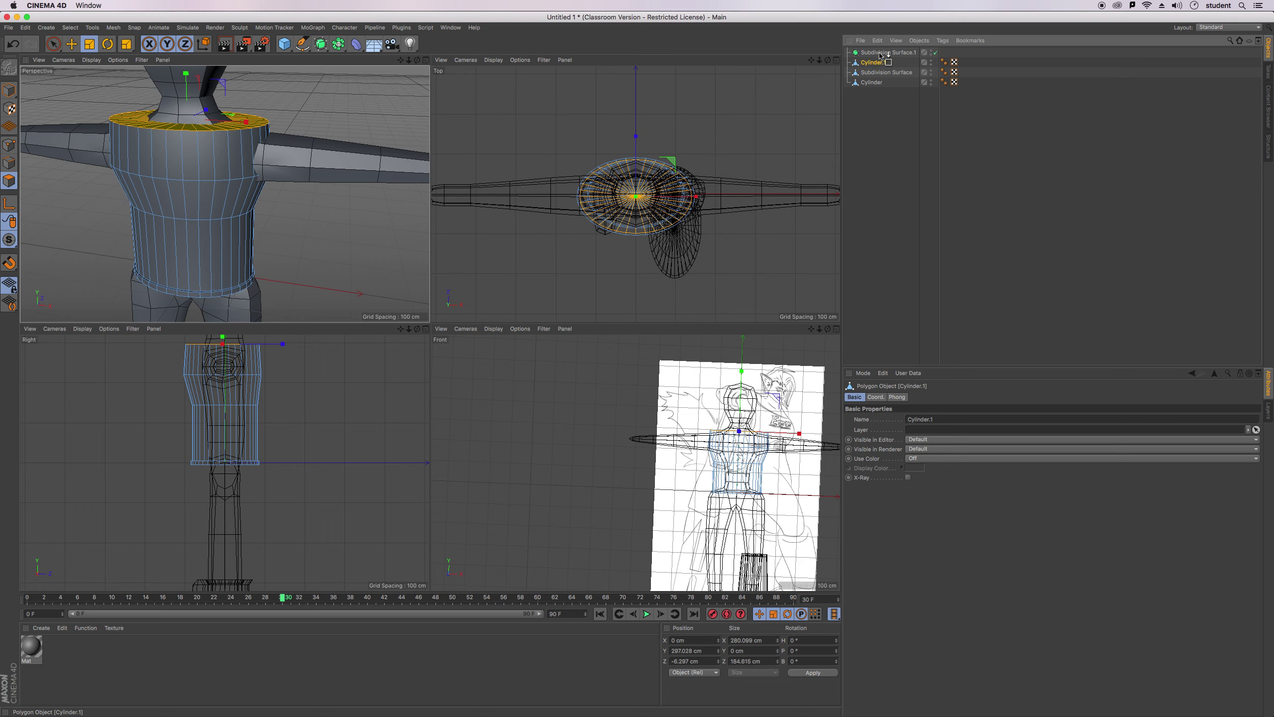
pyautogui.moveTo(882, 56); pyautogui.dragTo(883, 53)
pyautogui.moveTo(417, 60); pyautogui.dragTo(225, 193)
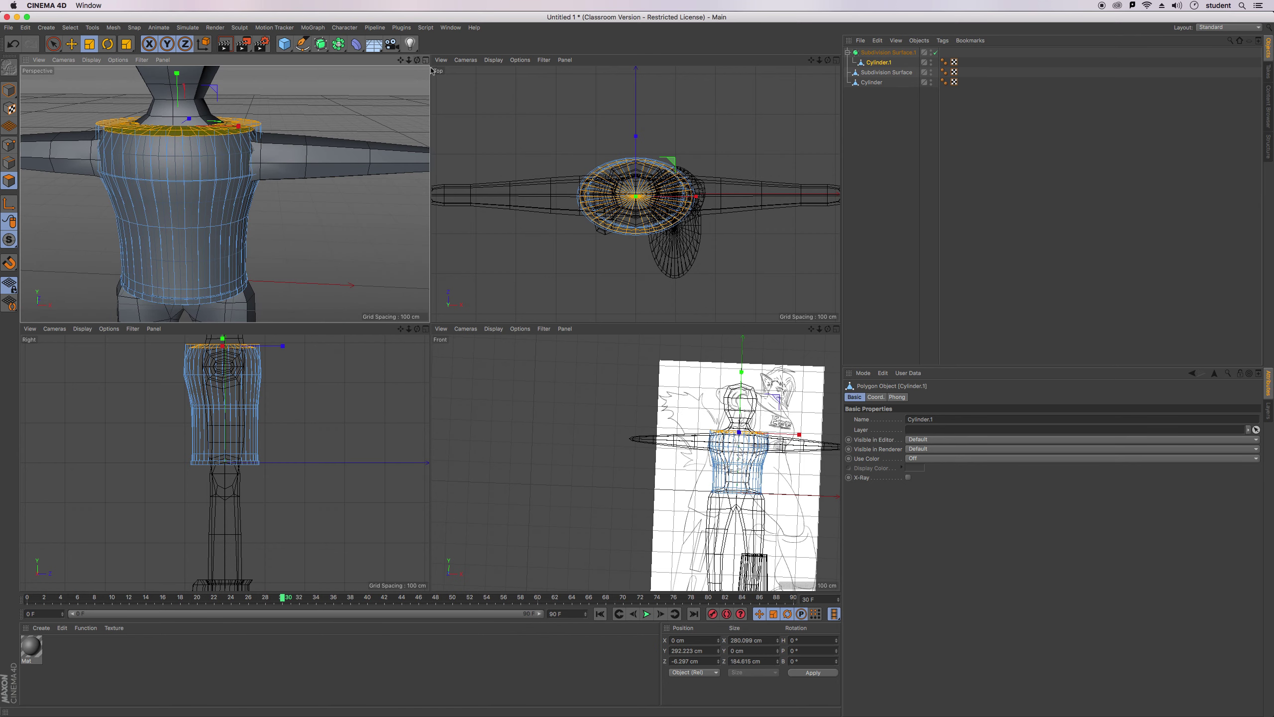
pyautogui.click(888, 52)
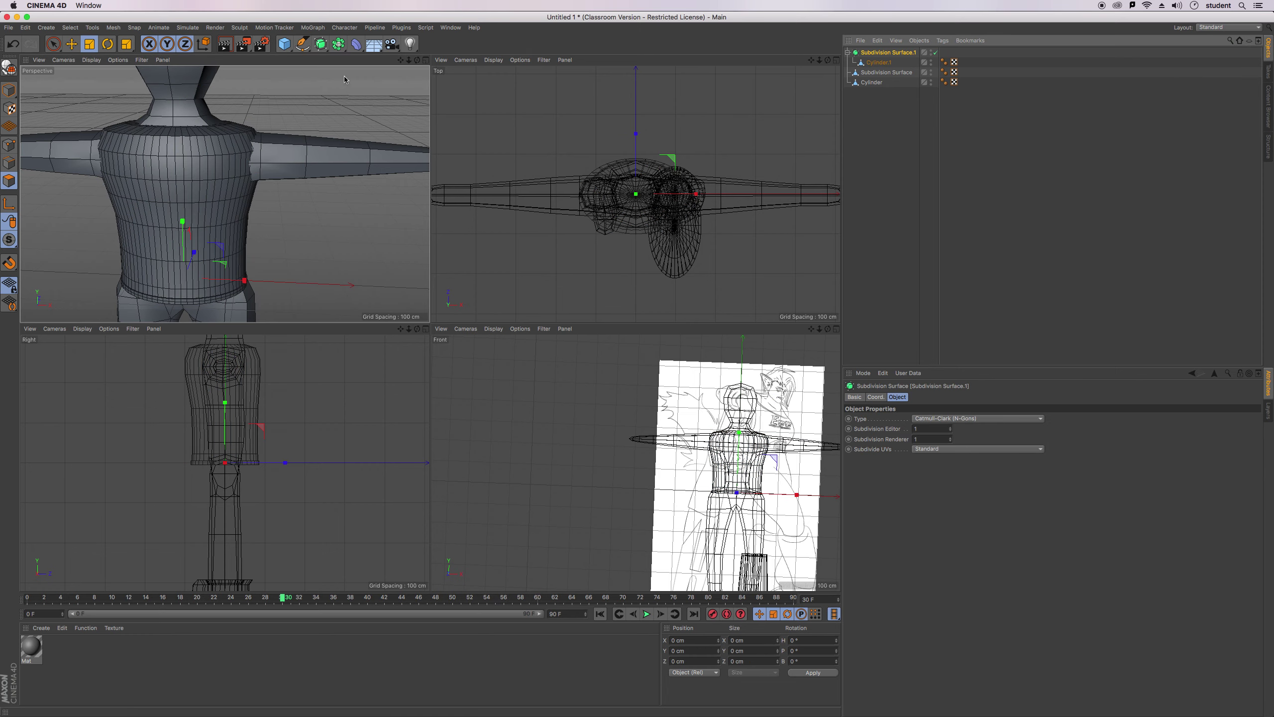
pyautogui.click(9, 66)
pyautogui.keyDown('alt'); pyautogui.moveTo(224, 193); pyautogui.dragTo(225, 194); pyautogui.keyUp('alt')
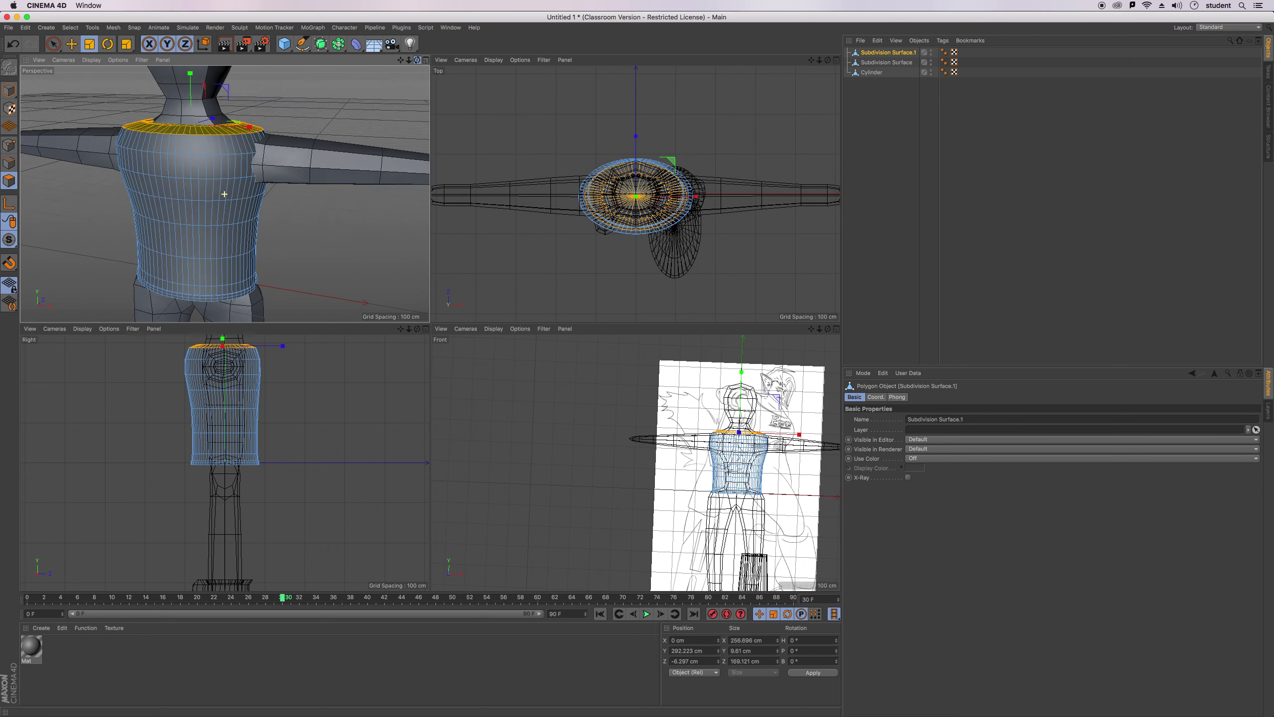
# Scale the whole garment to about 334 cm along X and 178 cm along Z to cover the torso.
pyautogui.click(9, 91)
pyautogui.moveTo(253, 289); pyautogui.dragTo(264, 293)
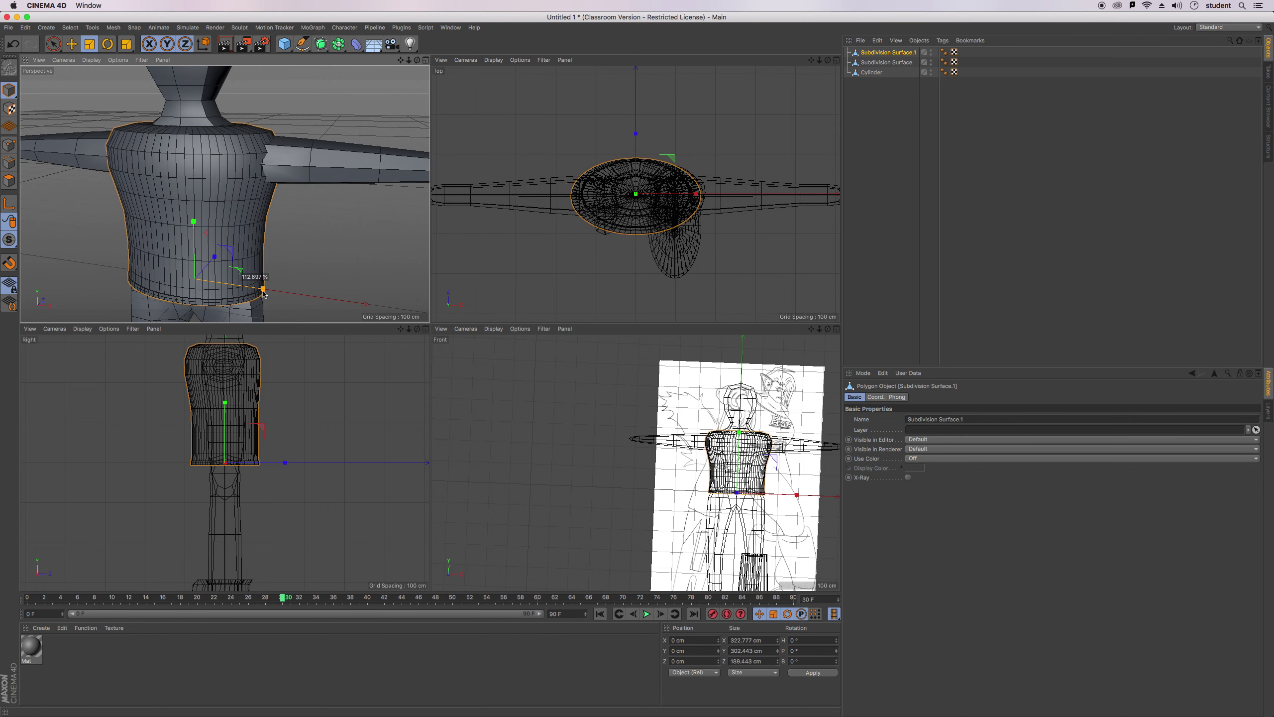
pyautogui.moveTo(215, 257); pyautogui.dragTo(255, 289)
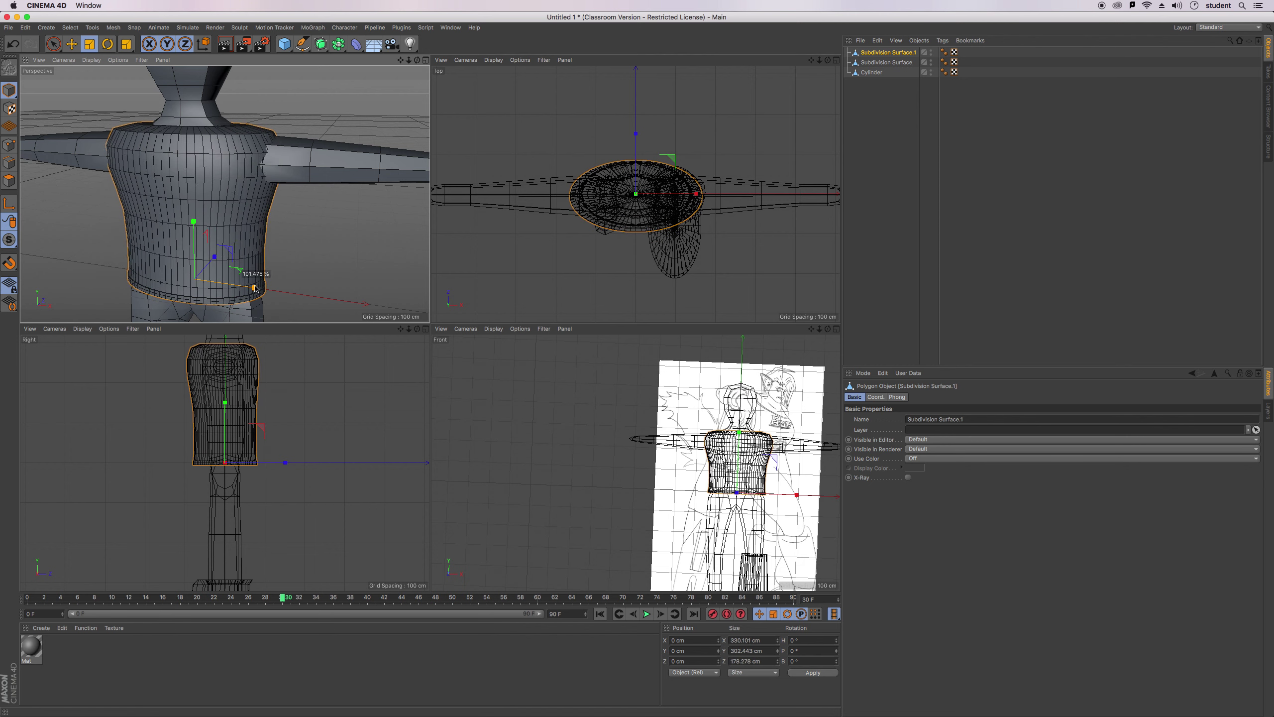
pyautogui.moveTo(417, 60); pyautogui.dragTo(225, 194)
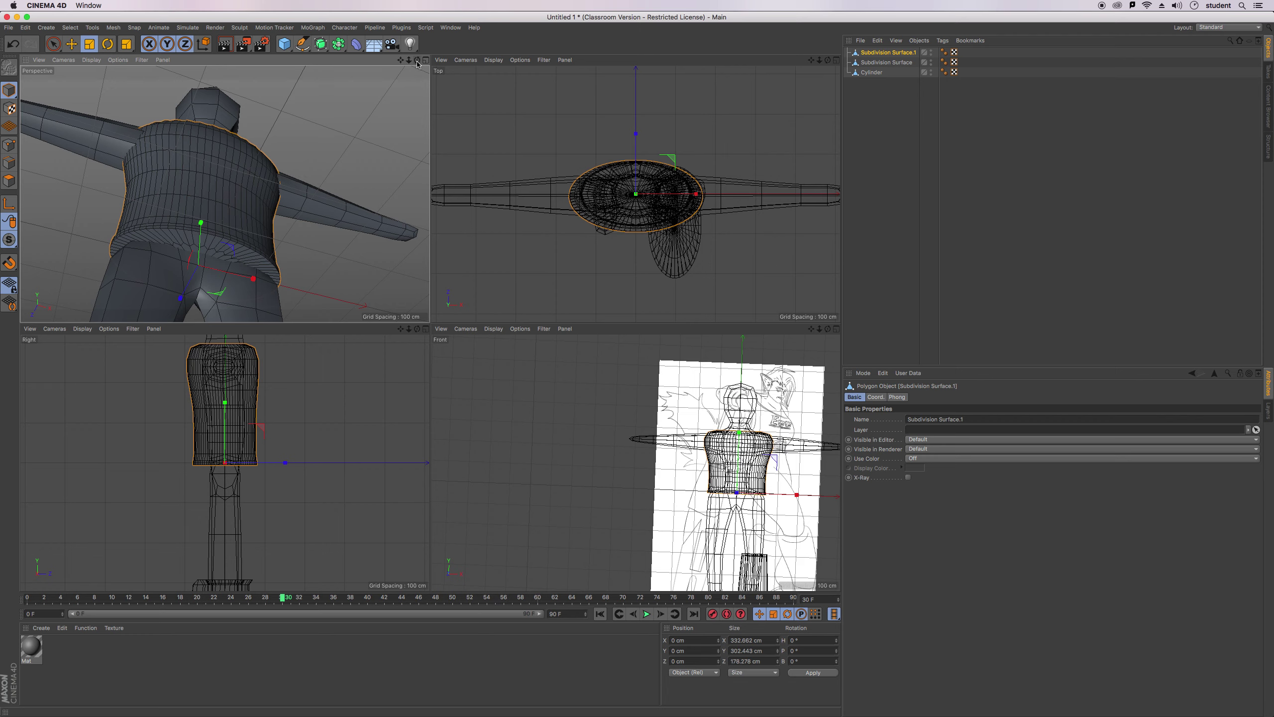
# Add a torus and set its bank rotation to 90°.
pyautogui.moveTo(418, 60); pyautogui.dragTo(276, 67)
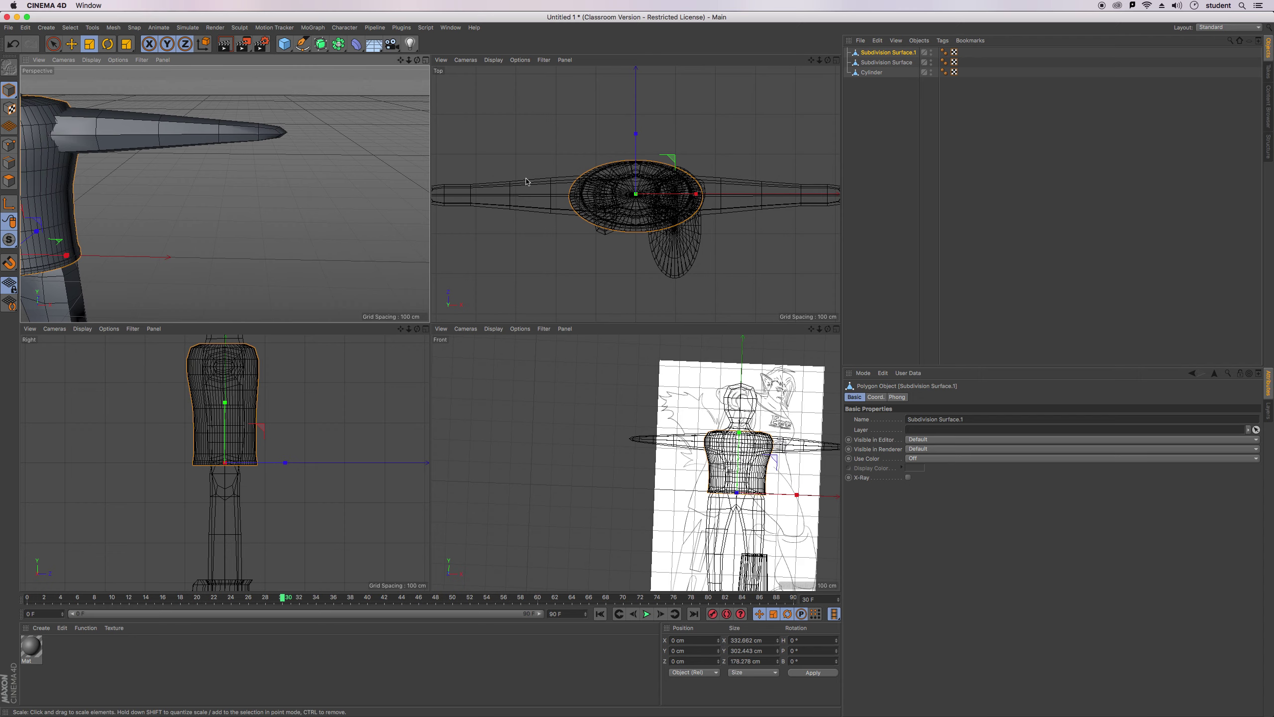
pyautogui.scroll(8, 752, 402)
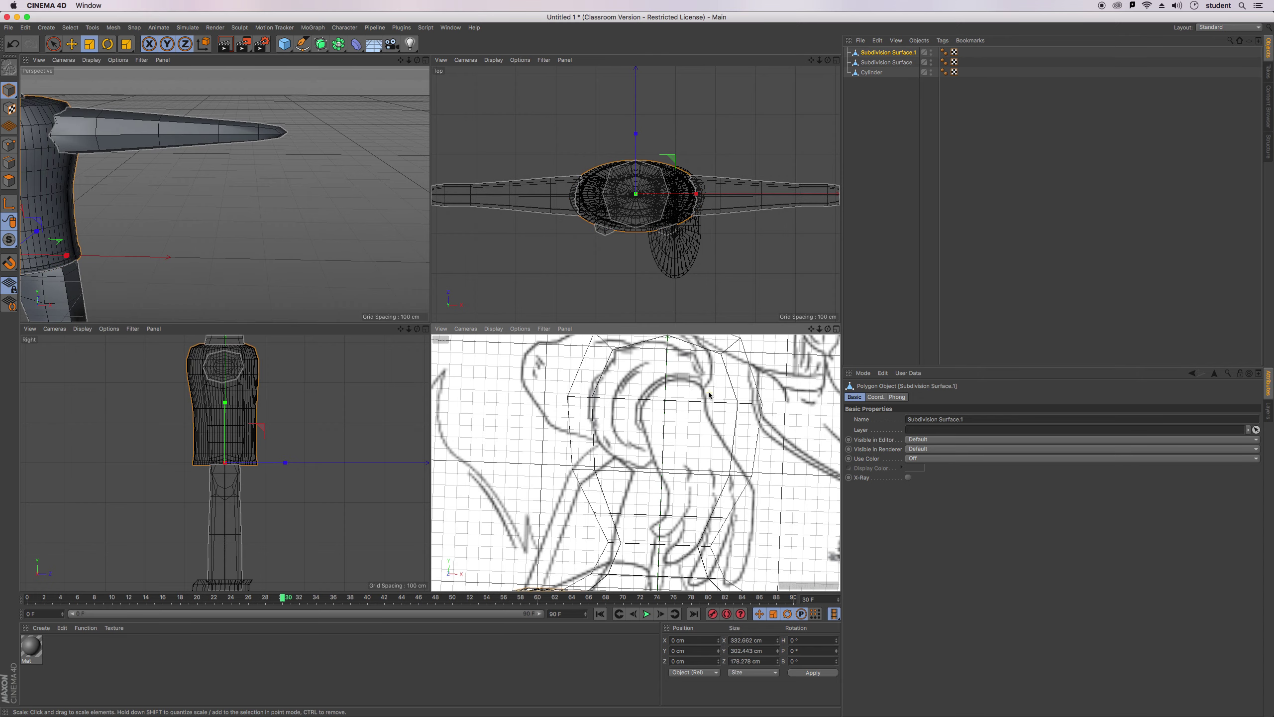
pyautogui.scroll(-6, 202, 196)
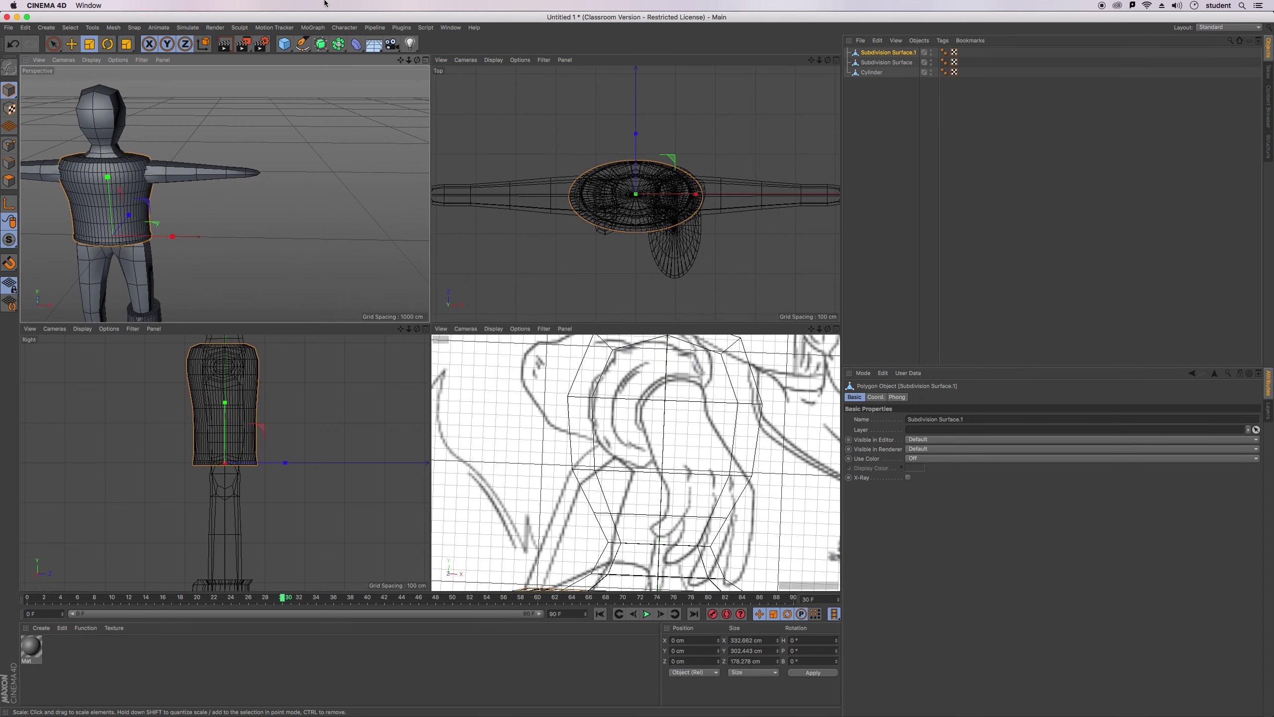
pyautogui.click(287, 53)
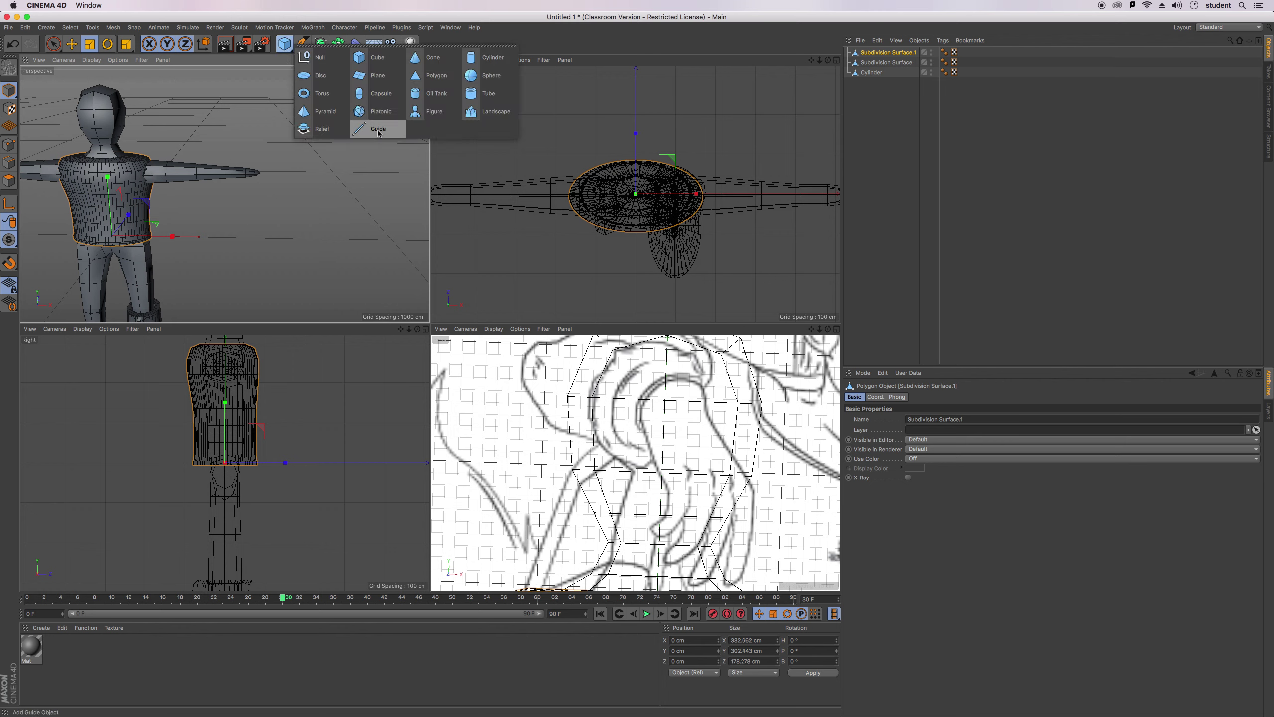
pyautogui.click(315, 94)
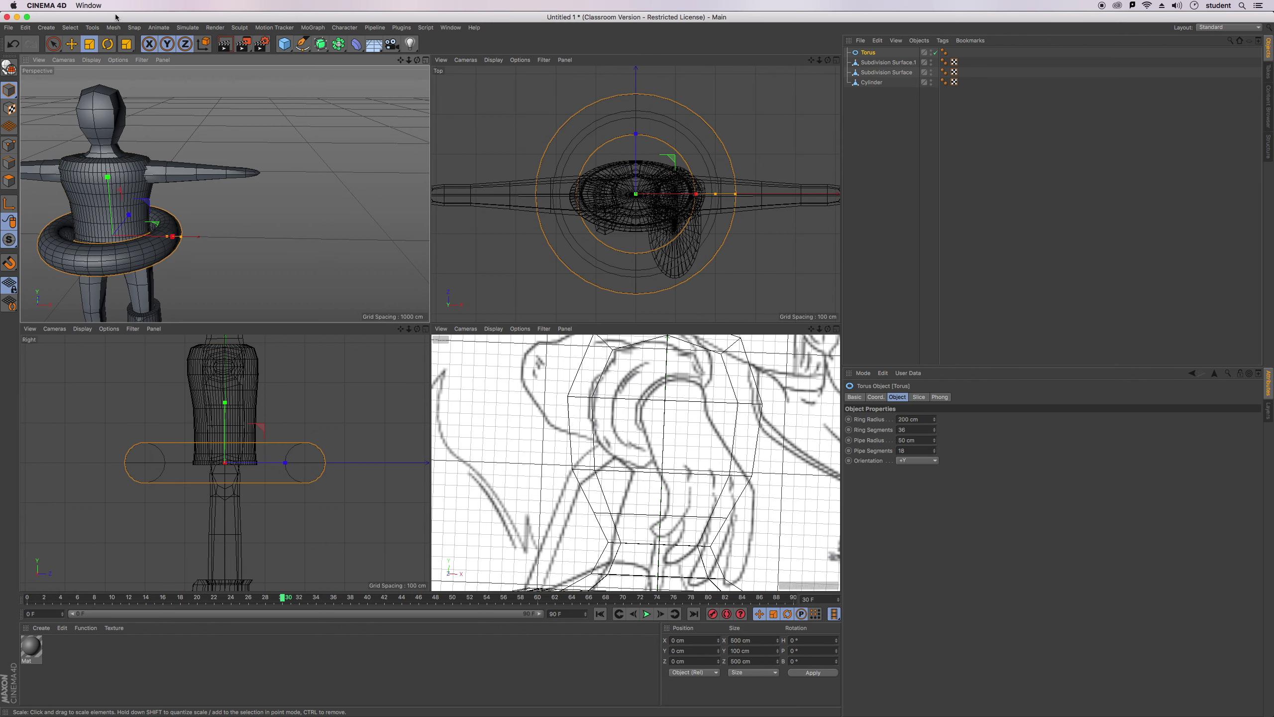
pyautogui.click(108, 43)
pyautogui.moveTo(150, 221); pyautogui.dragTo(221, 364)
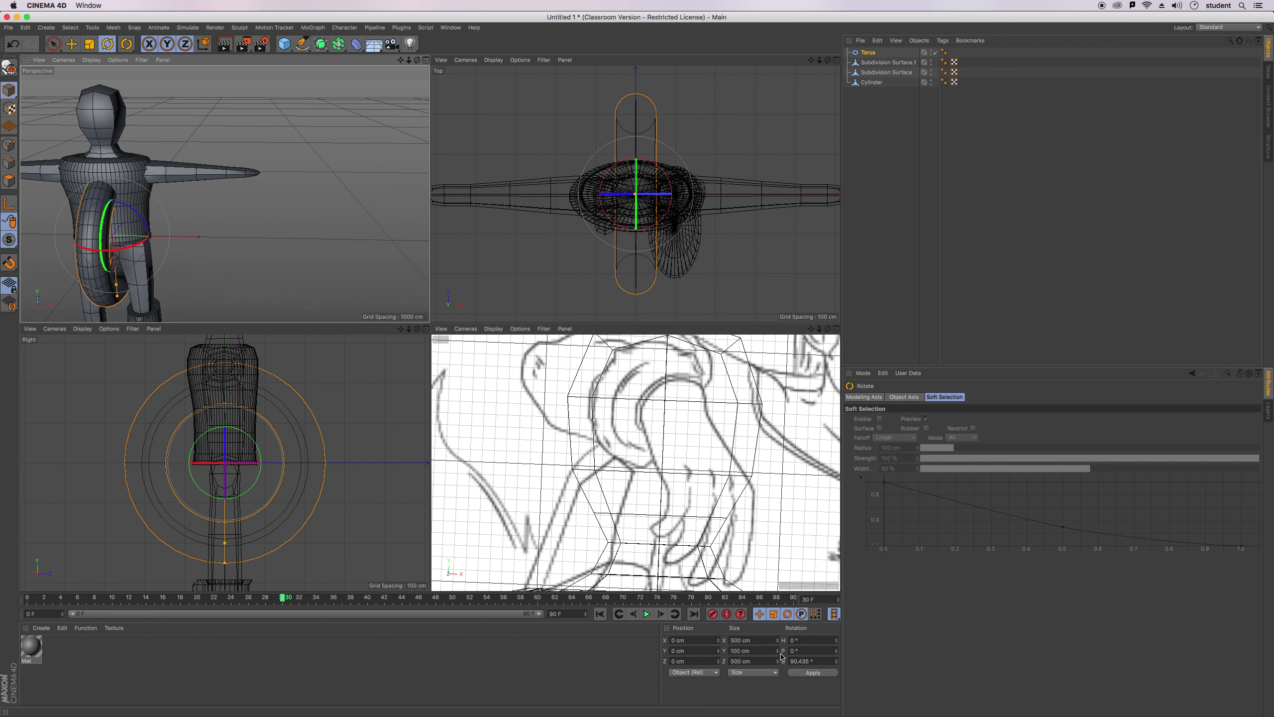
pyautogui.click(809, 661)
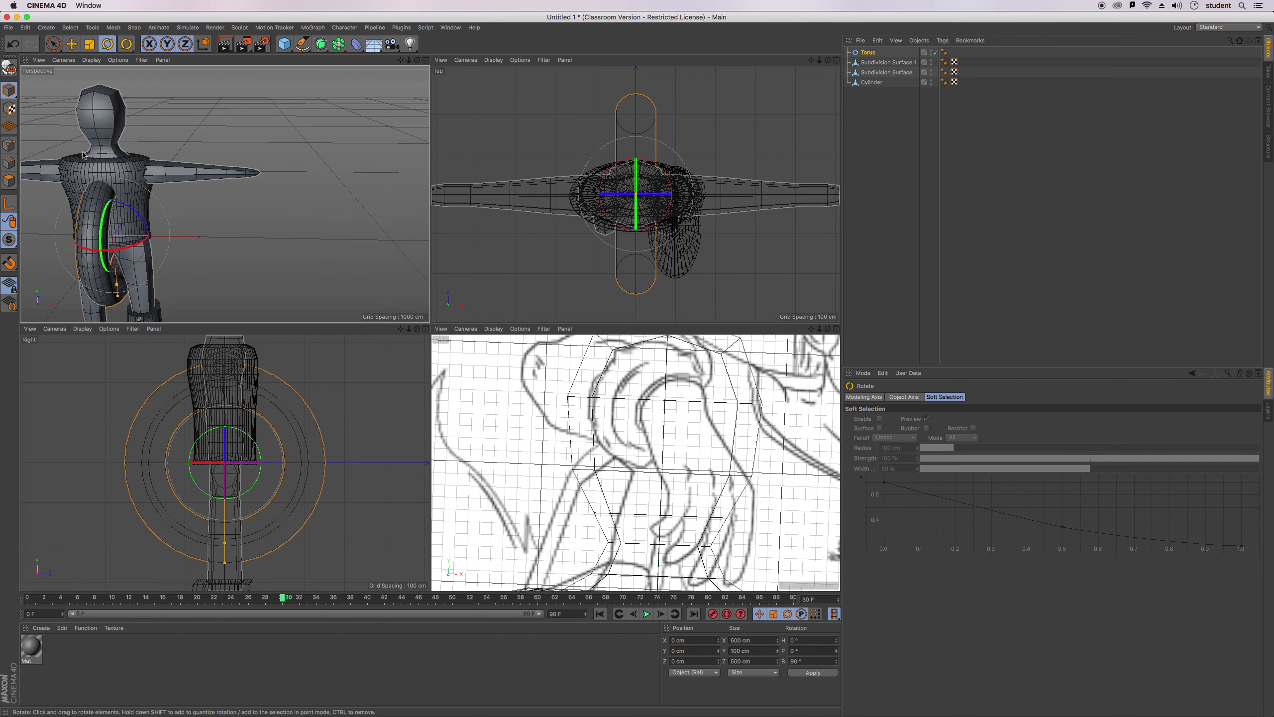
# Move the torus out along X to about 514 cm and scale it down to about 106 cm across.
pyautogui.press('e')
pyautogui.moveTo(160, 234); pyautogui.dragTo(315, 237)
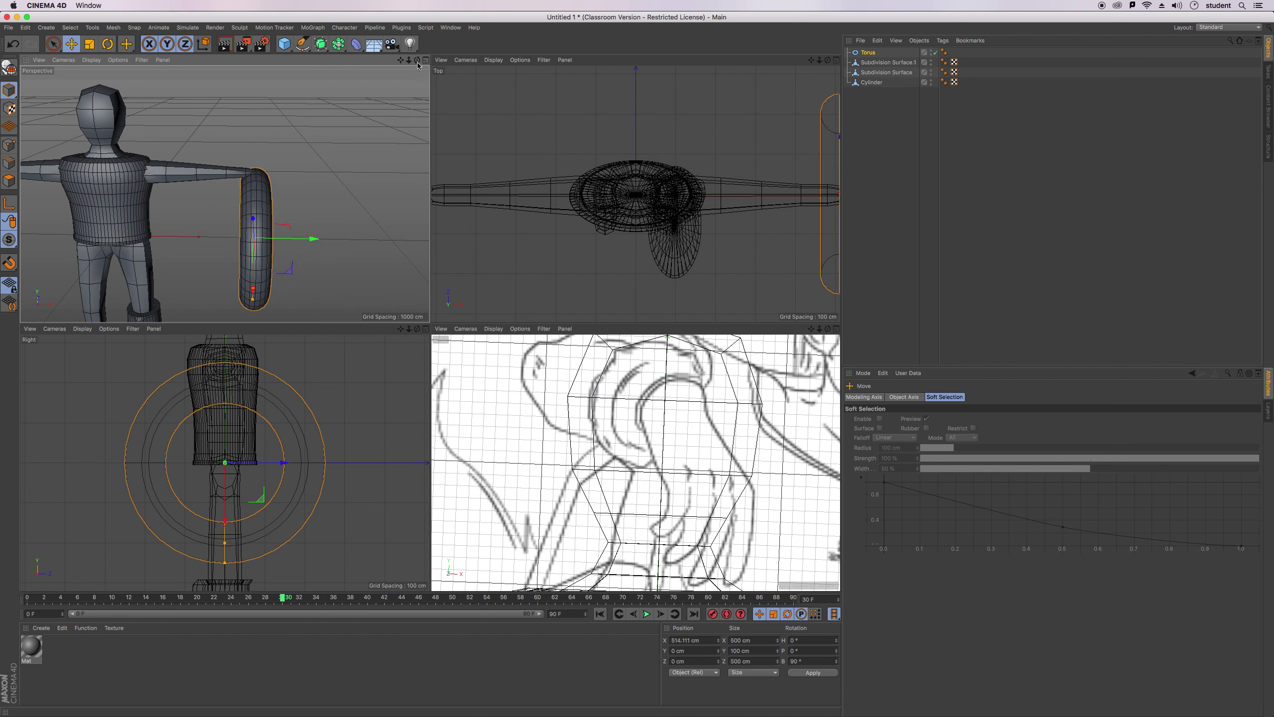
pyautogui.moveTo(417, 60); pyautogui.dragTo(349, 61)
pyautogui.moveTo(188, 130); pyautogui.dragTo(279, 288)
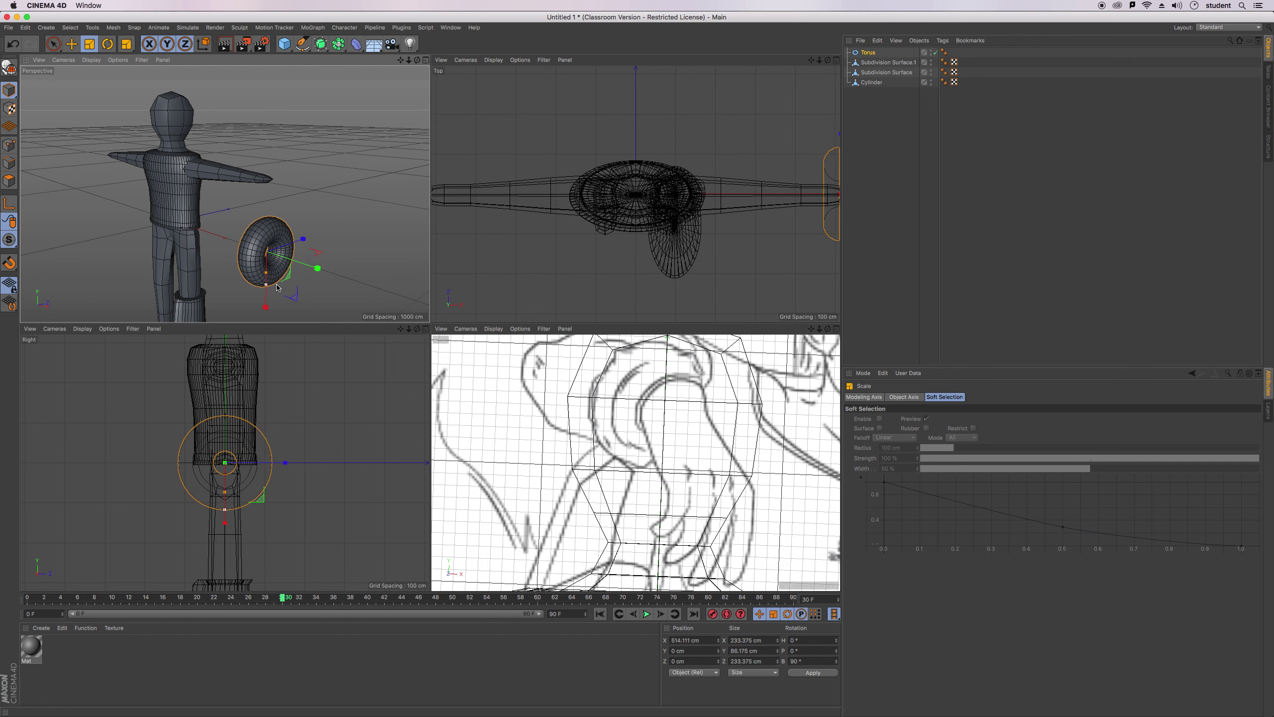
pyautogui.scroll(5, 262, 297)
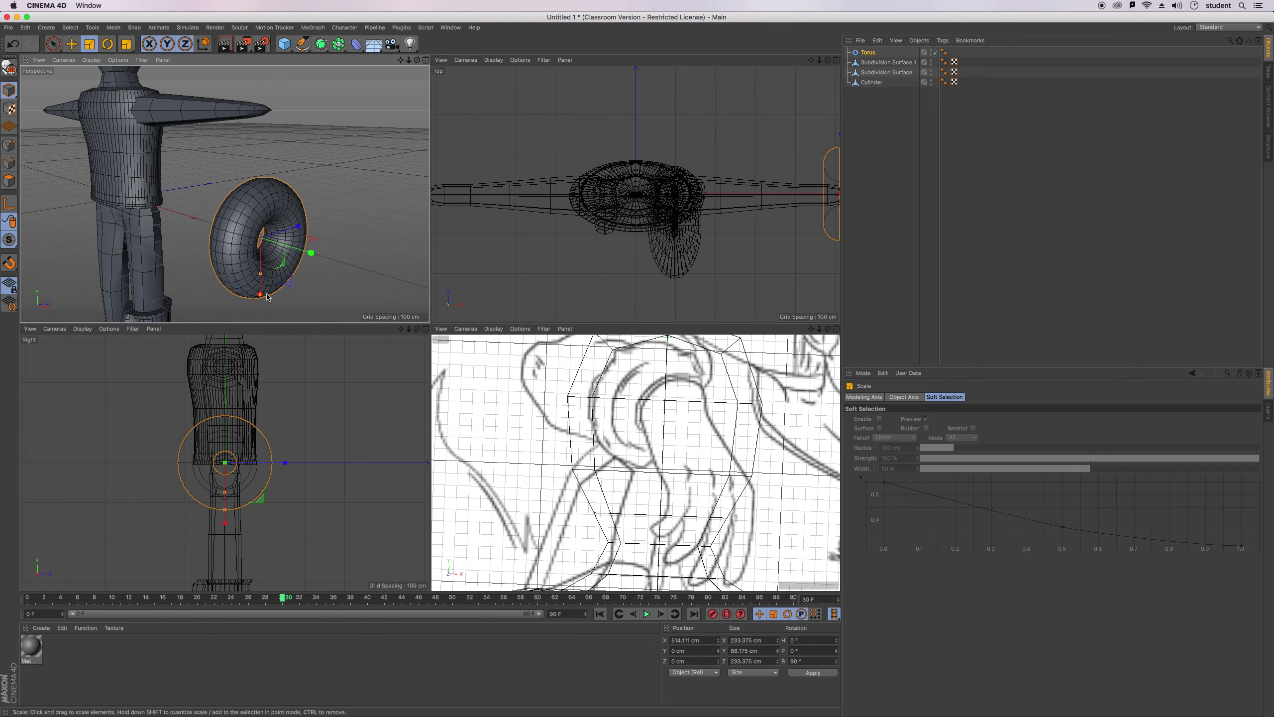
pyautogui.keyDown('alt'); pyautogui.moveTo(406, 79); pyautogui.dragTo(384, 164); pyautogui.keyUp('alt')
pyautogui.moveTo(278, 299); pyautogui.dragTo(279, 300)
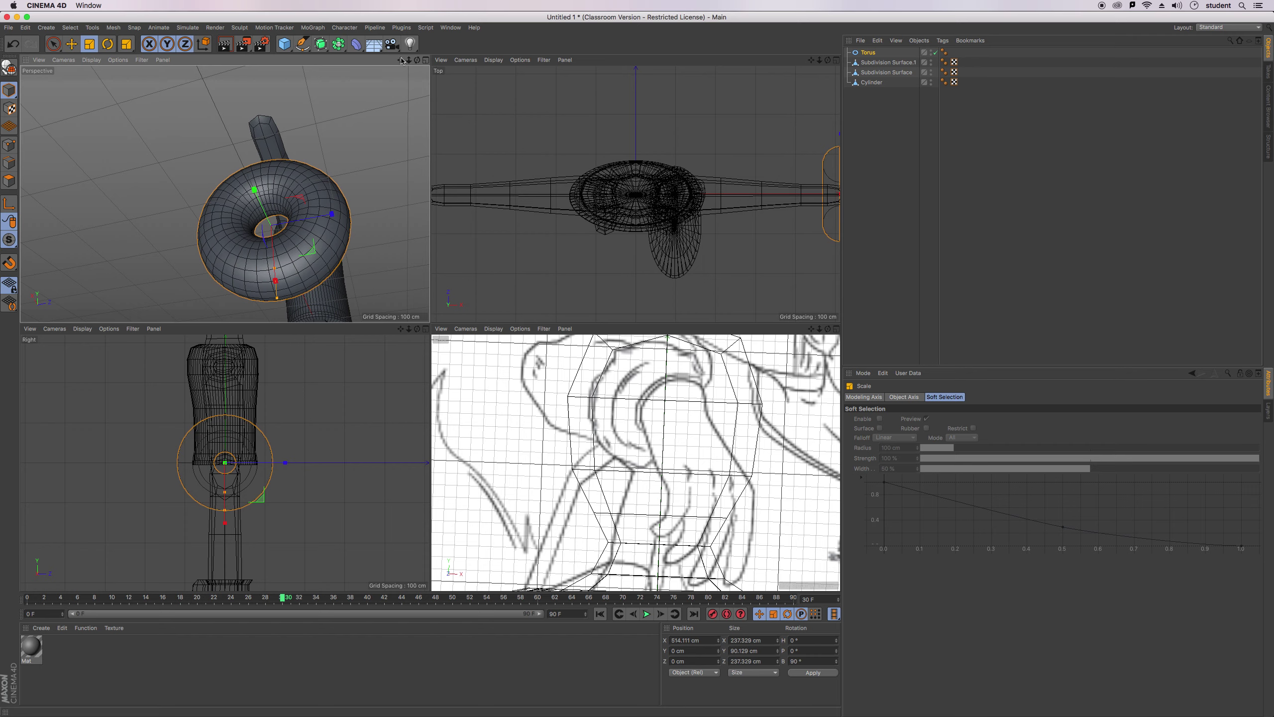
pyautogui.moveTo(420, 63); pyautogui.dragTo(420, 65)
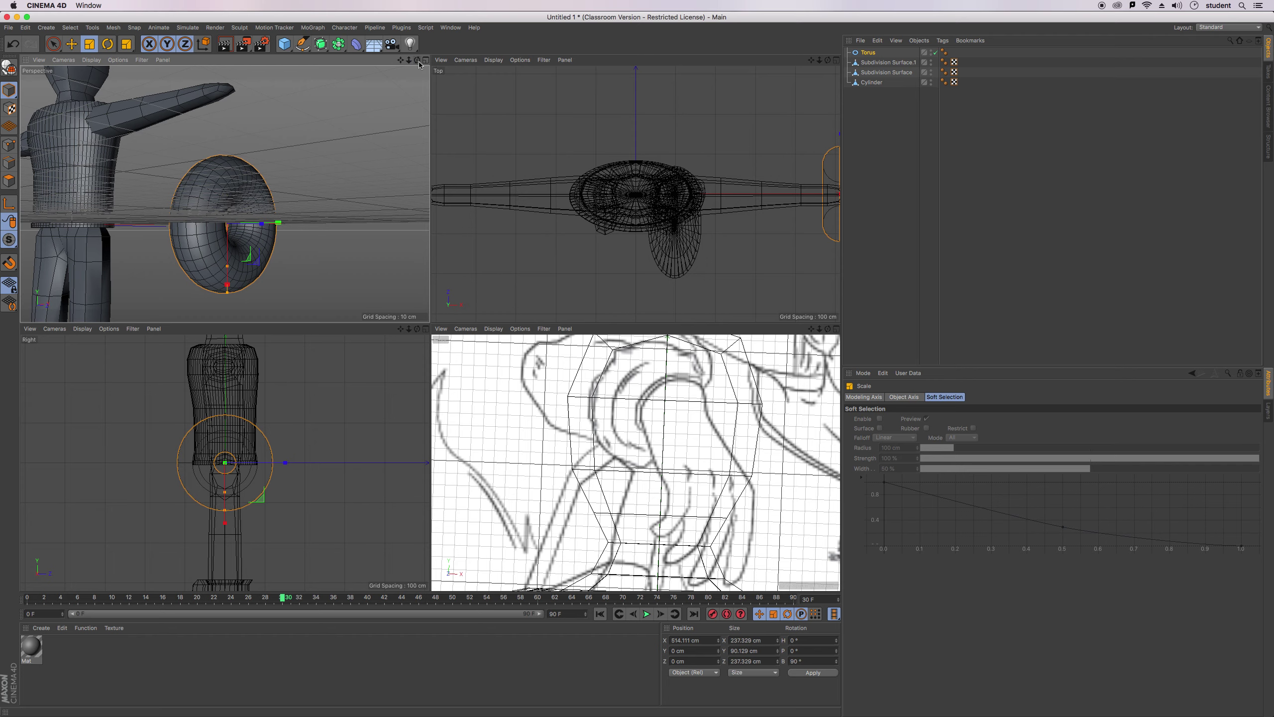
pyautogui.moveTo(251, 251); pyautogui.dragTo(242, 144)
# Move the torus around the character's forearm at about X 409 cm and Y 241 cm.
pyautogui.click(72, 44)
pyautogui.moveTo(400, 59); pyautogui.dragTo(463, 147)
pyautogui.moveTo(418, 60); pyautogui.dragTo(506, 112)
pyautogui.moveTo(354, 209); pyautogui.dragTo(303, 202)
pyautogui.moveTo(417, 60); pyautogui.dragTo(374, 32)
pyautogui.keyDown('alt'); pyautogui.moveTo(225, 194); pyautogui.dragTo(236, 198); pyautogui.keyUp('alt')
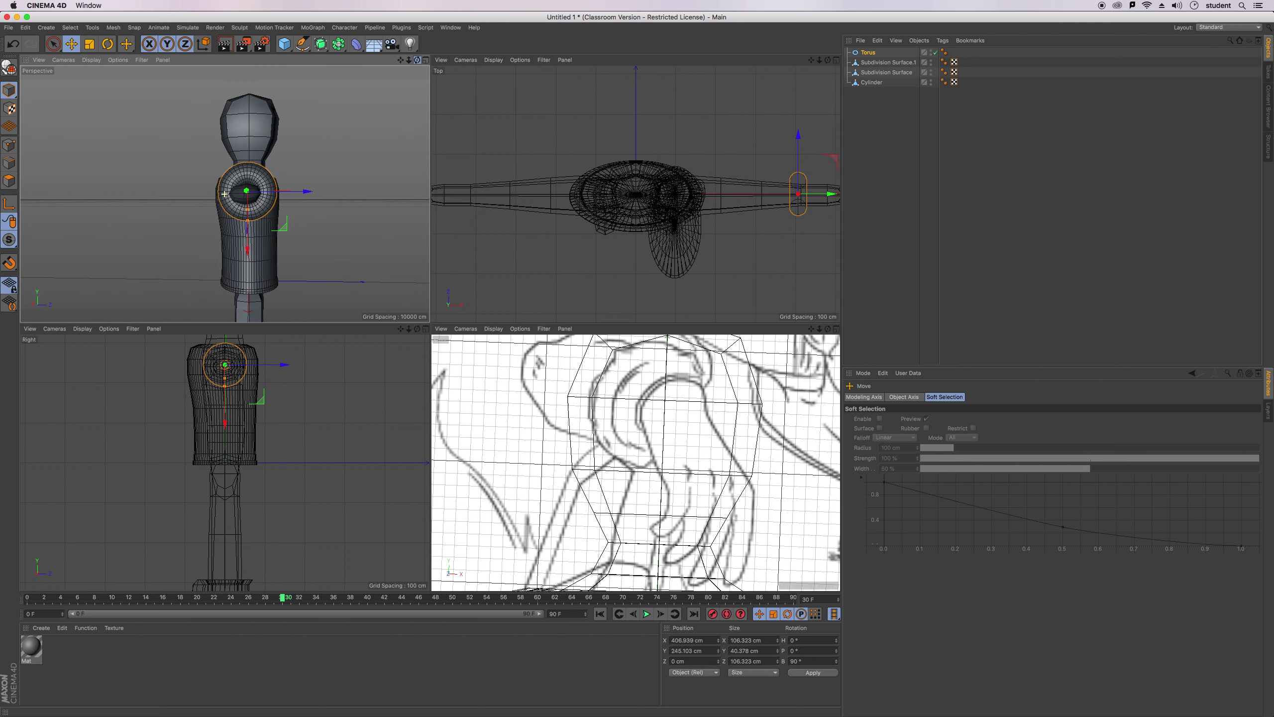
pyautogui.moveTo(248, 245); pyautogui.dragTo(249, 254)
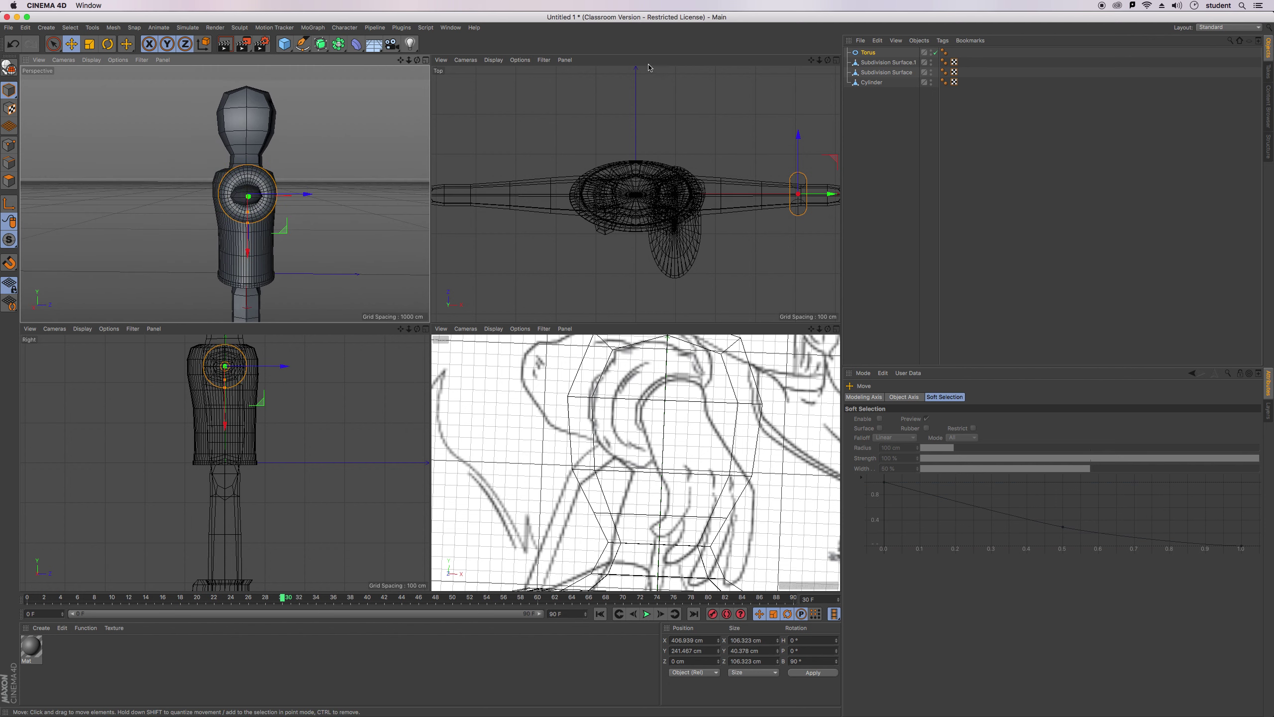
# Convert the torus on the forearm to an editable polygon object.
pyautogui.moveTo(417, 60); pyautogui.dragTo(444, 38)
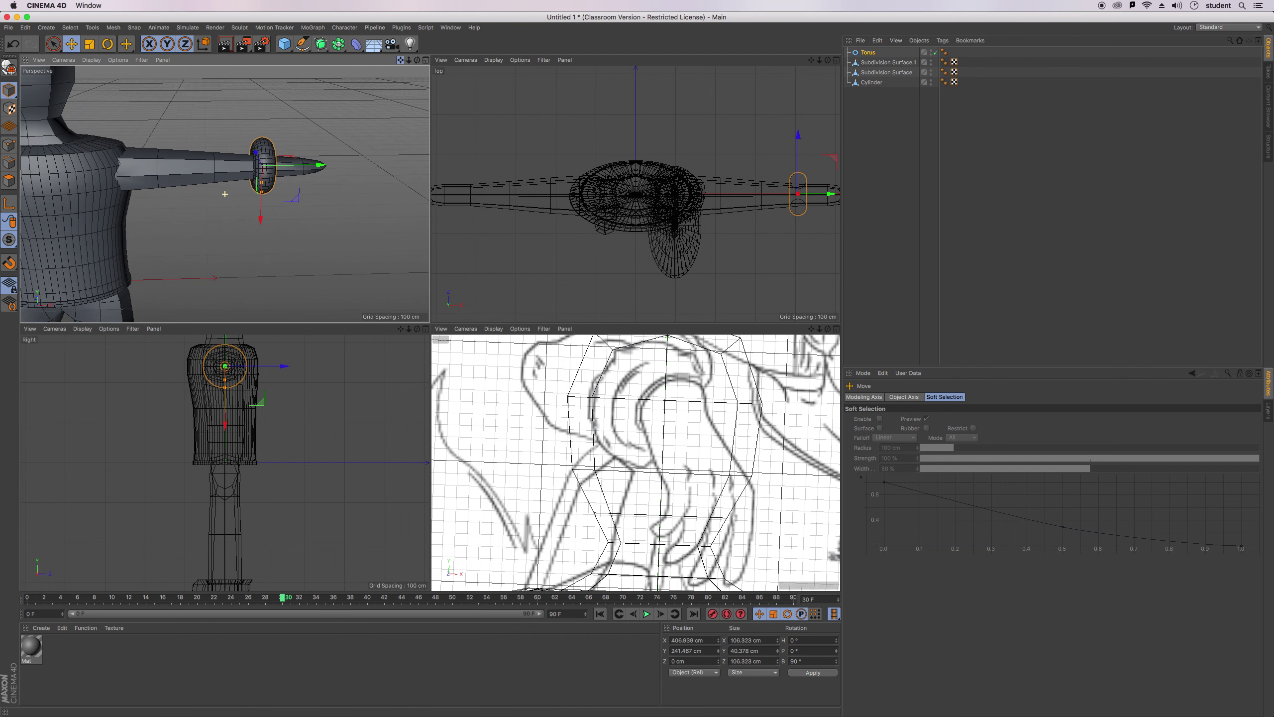
pyautogui.scroll(12, 265, 157)
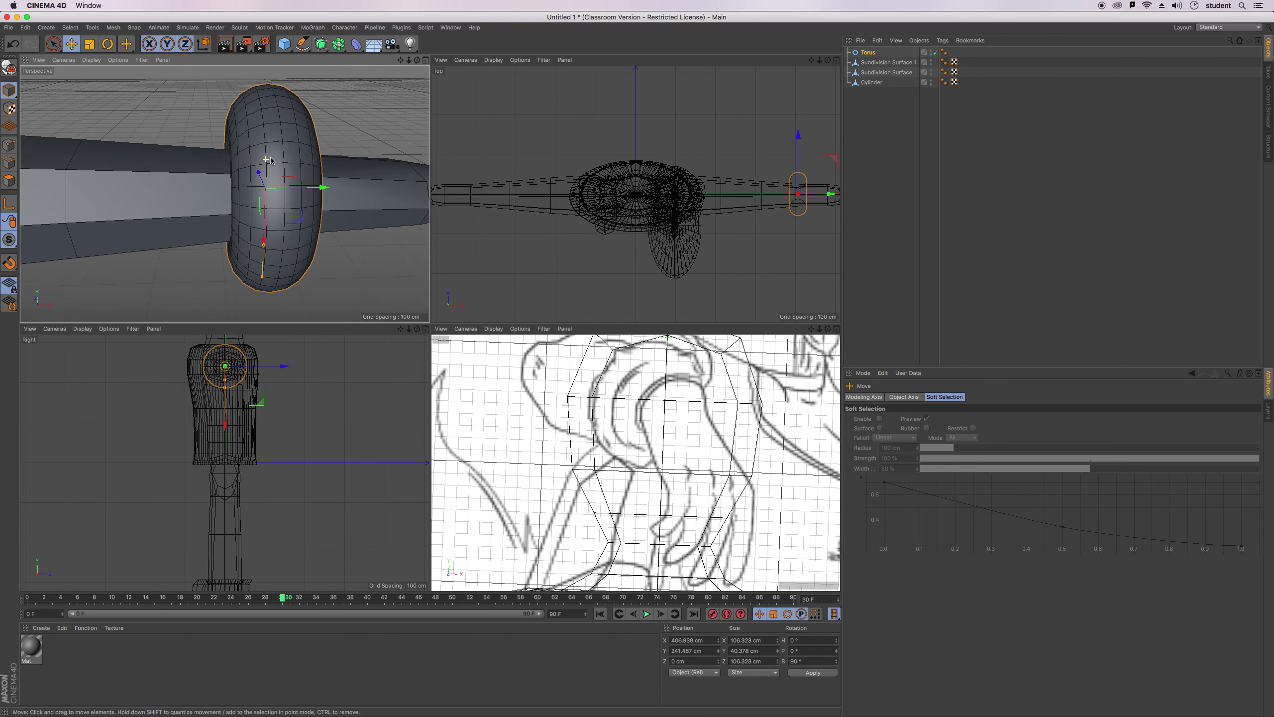
pyautogui.moveTo(418, 60)
pyautogui.mouseDown()
pyautogui.moveTo(467, 80)
pyautogui.moveTo(421, 69)
pyautogui.mouseUp()
pyautogui.click(879, 54)
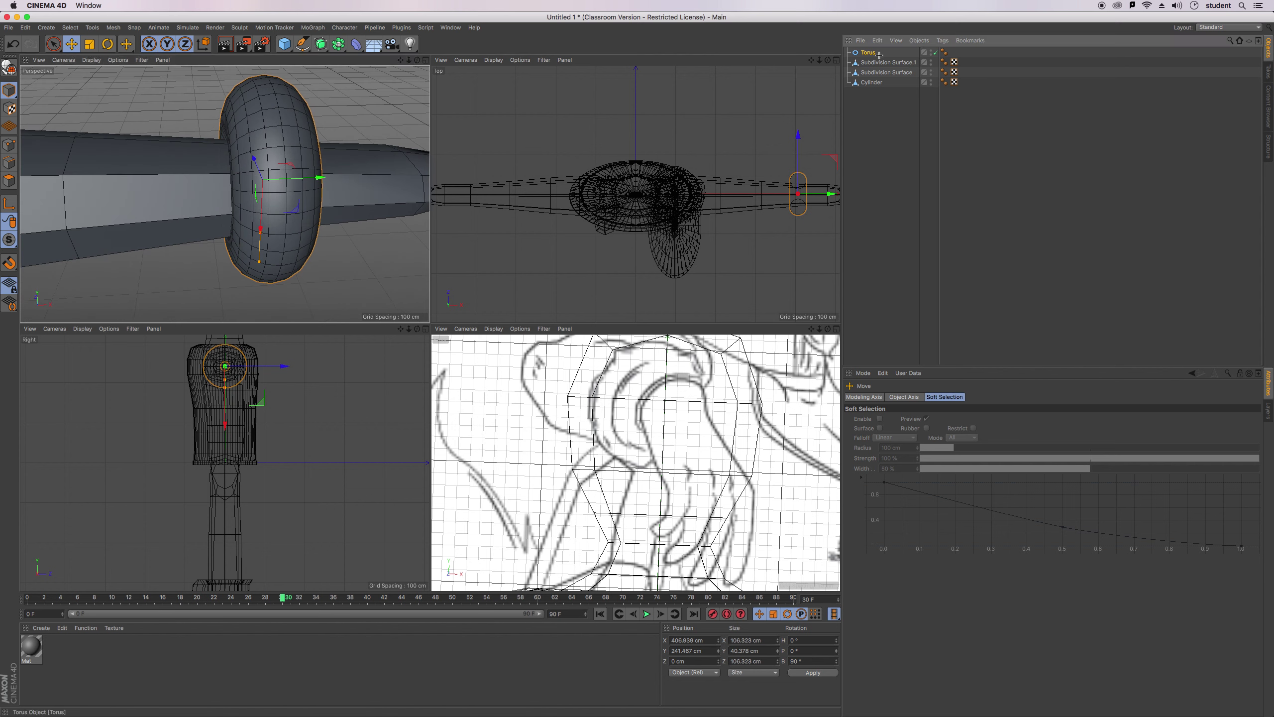
pyautogui.click(857, 53)
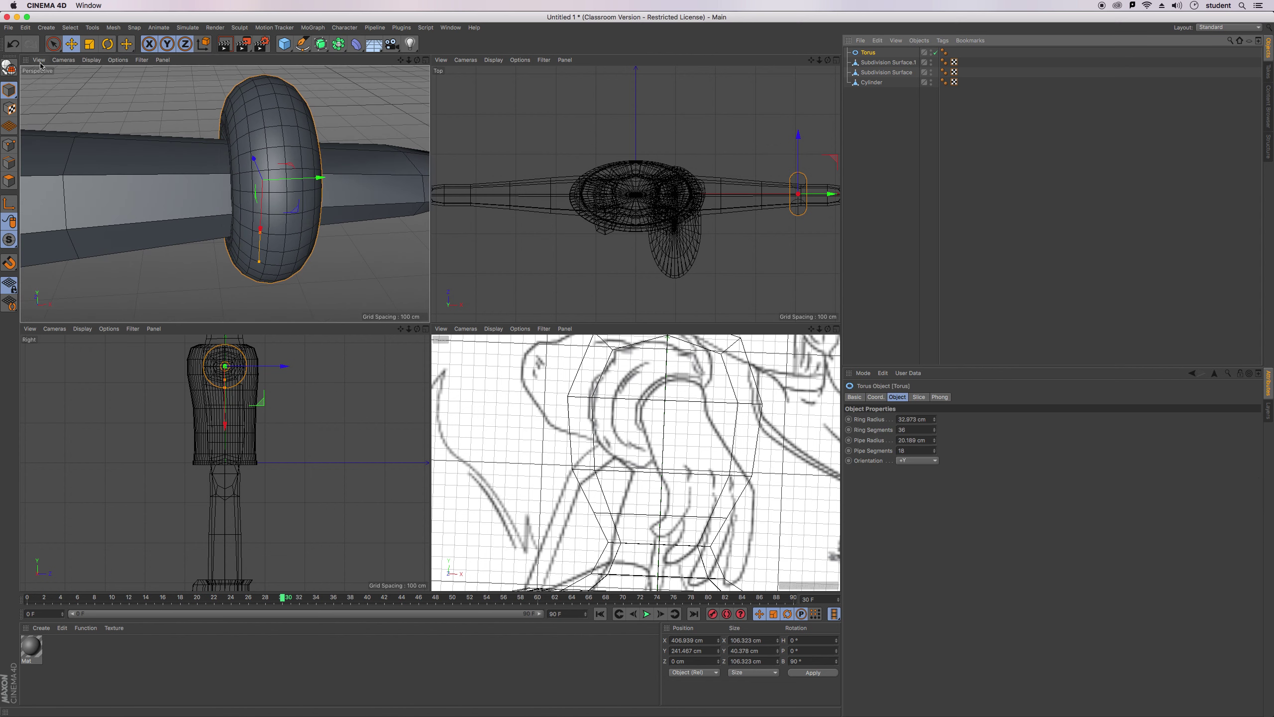
pyautogui.click(9, 68)
pyautogui.click(350, 132)
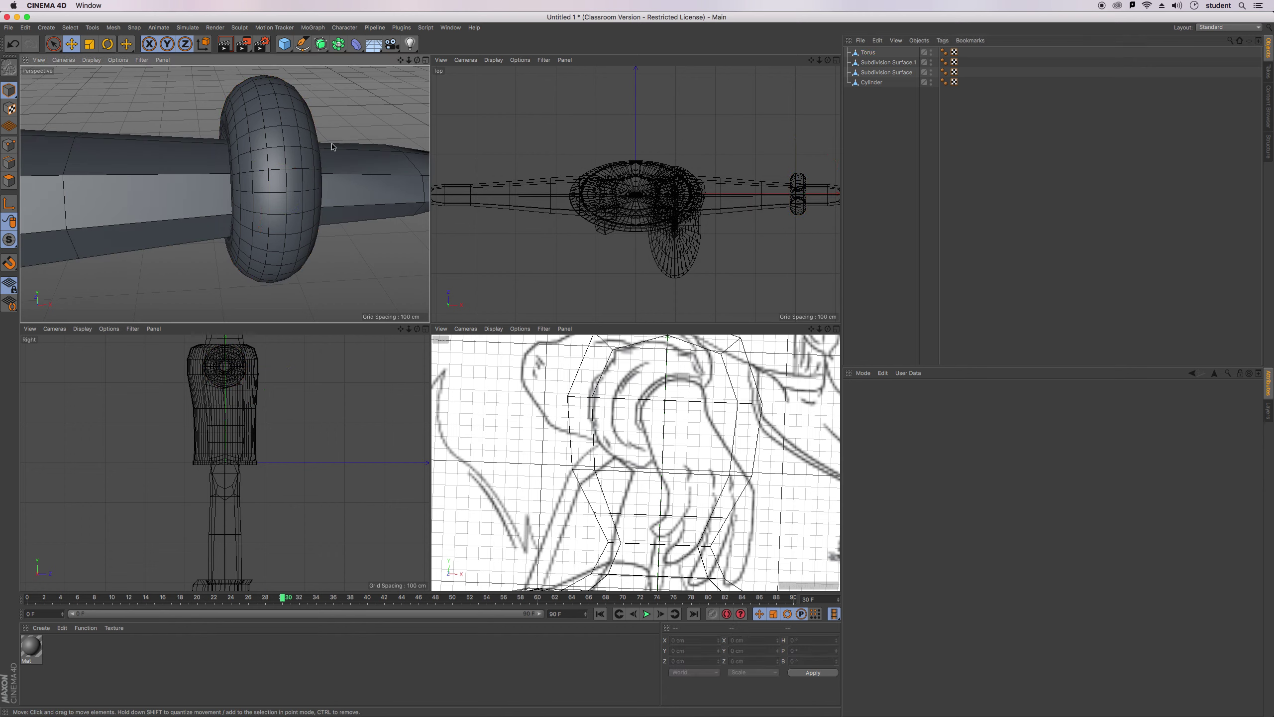
# Loop-select four adjacent polygon loops on the side of the torus facing the body.
pyautogui.moveTo(417, 60); pyautogui.dragTo(485, 43)
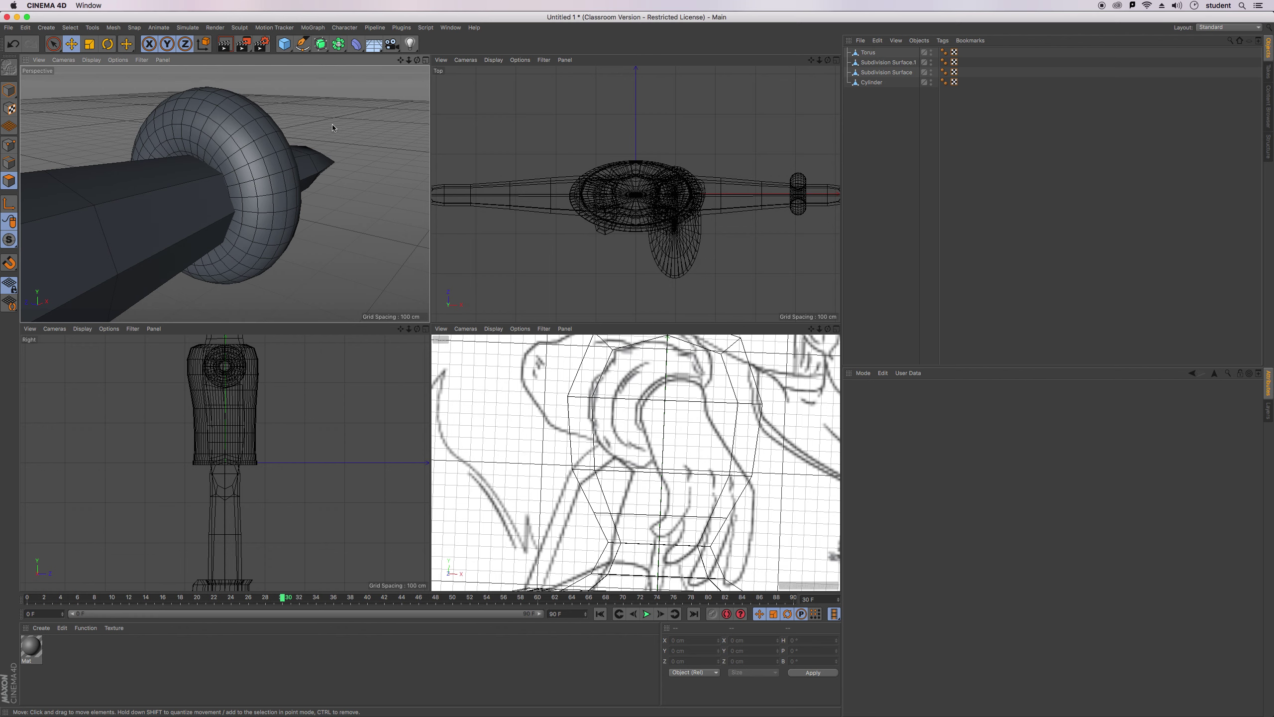
pyautogui.click(70, 27)
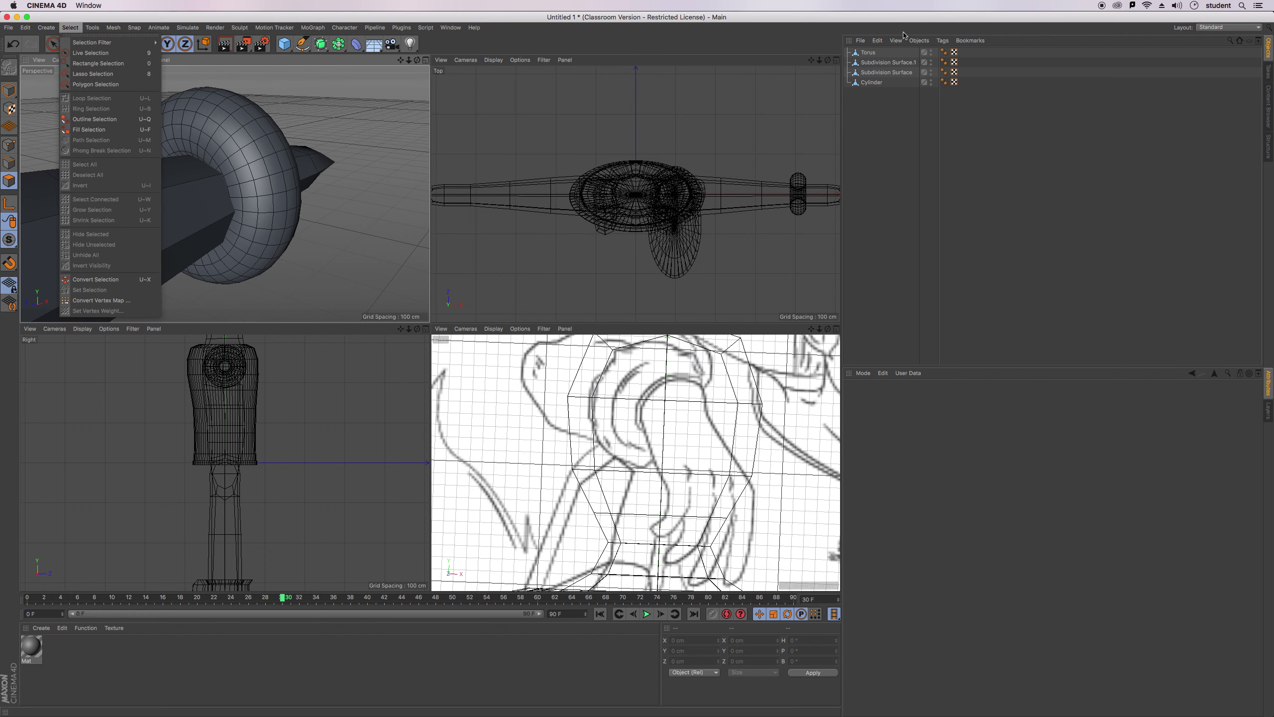
pyautogui.click(874, 53)
pyautogui.click(91, 27)
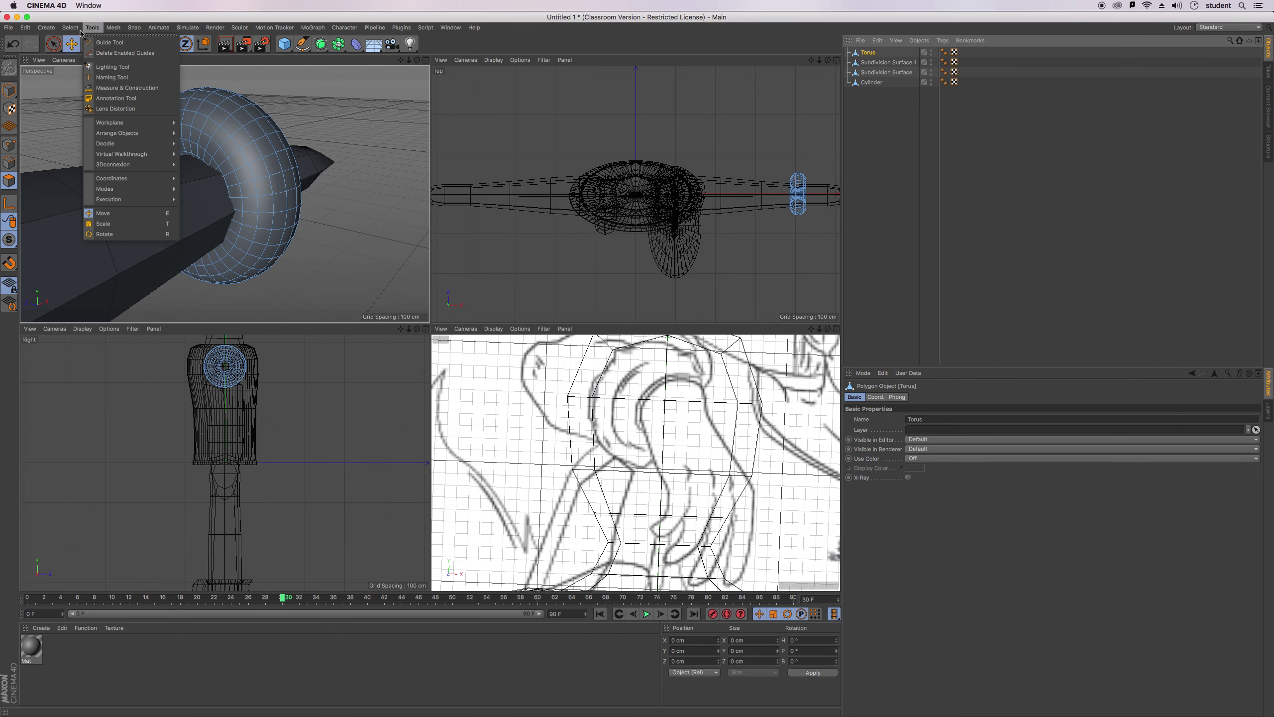
pyautogui.moveTo(70, 27)
pyautogui.click(80, 108)
pyautogui.click(74, 28)
pyautogui.click(80, 98)
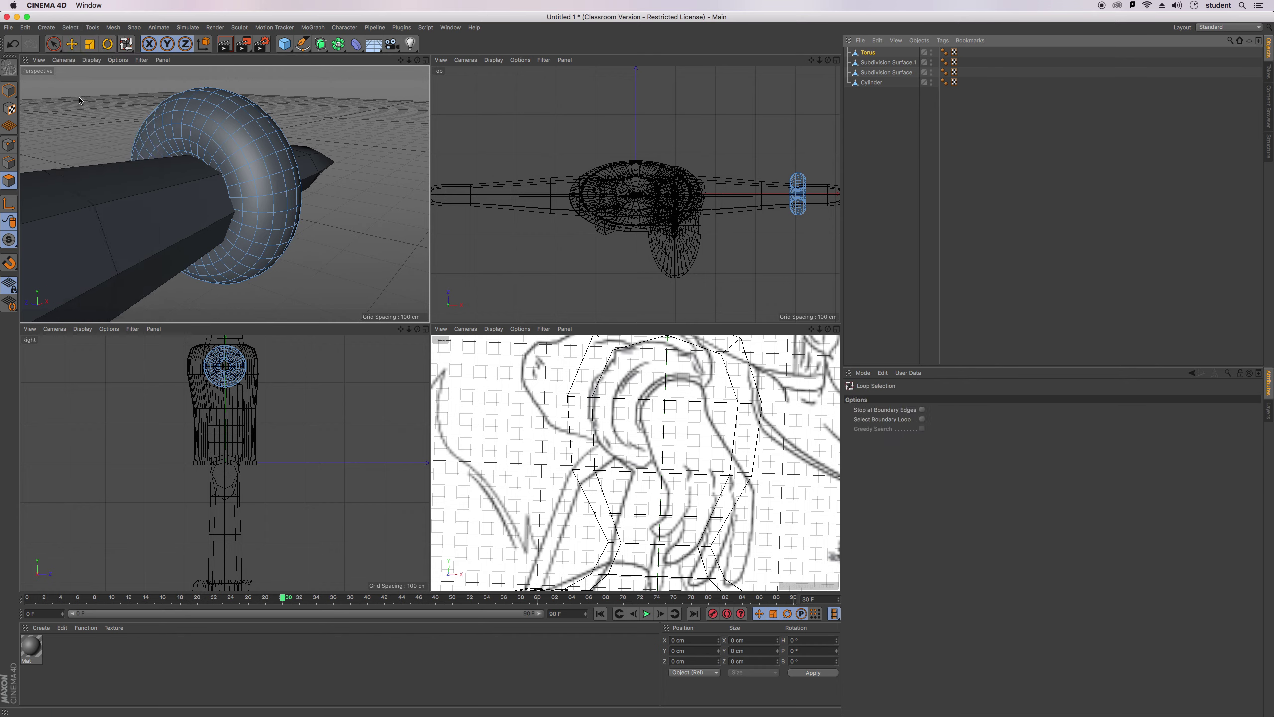
pyautogui.click(216, 169)
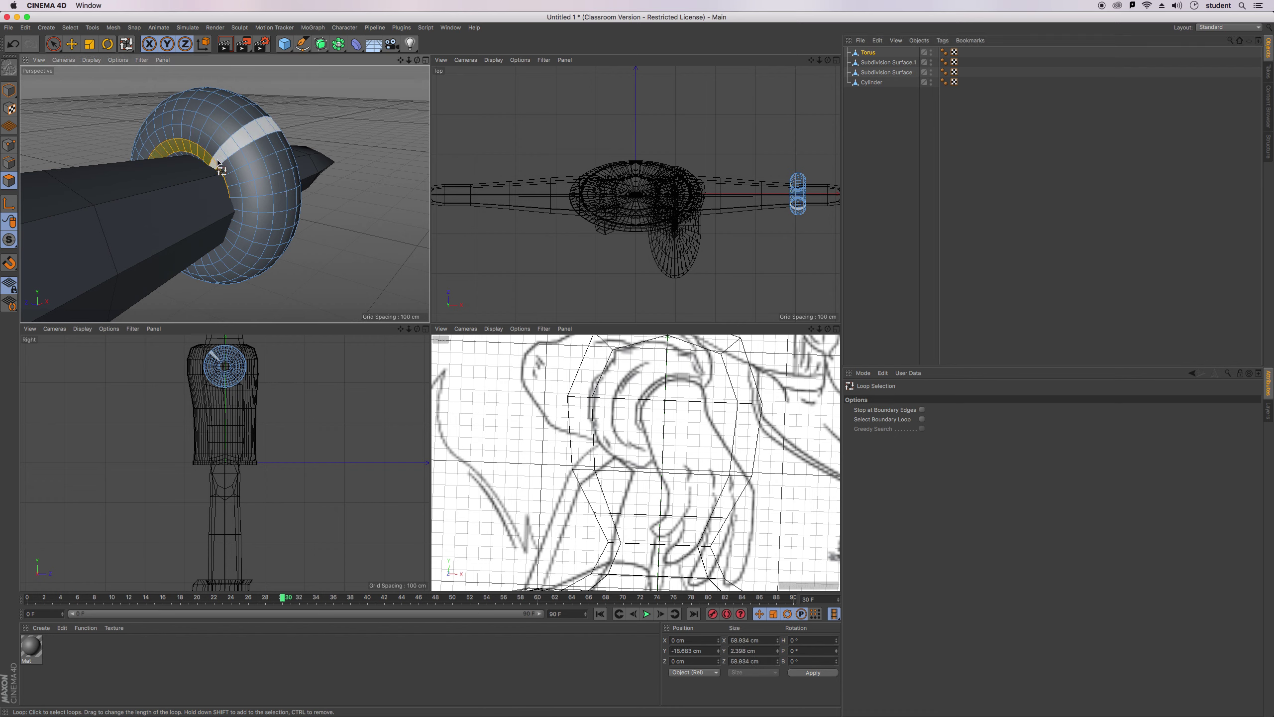
pyautogui.keyDown('shift'); pyautogui.click(218, 156); pyautogui.keyUp('shift')
pyautogui.keyDown('shift'); pyautogui.click(226, 144); pyautogui.keyUp('shift')
pyautogui.keyDown('shift'); pyautogui.click(235, 132); pyautogui.keyUp('shift')
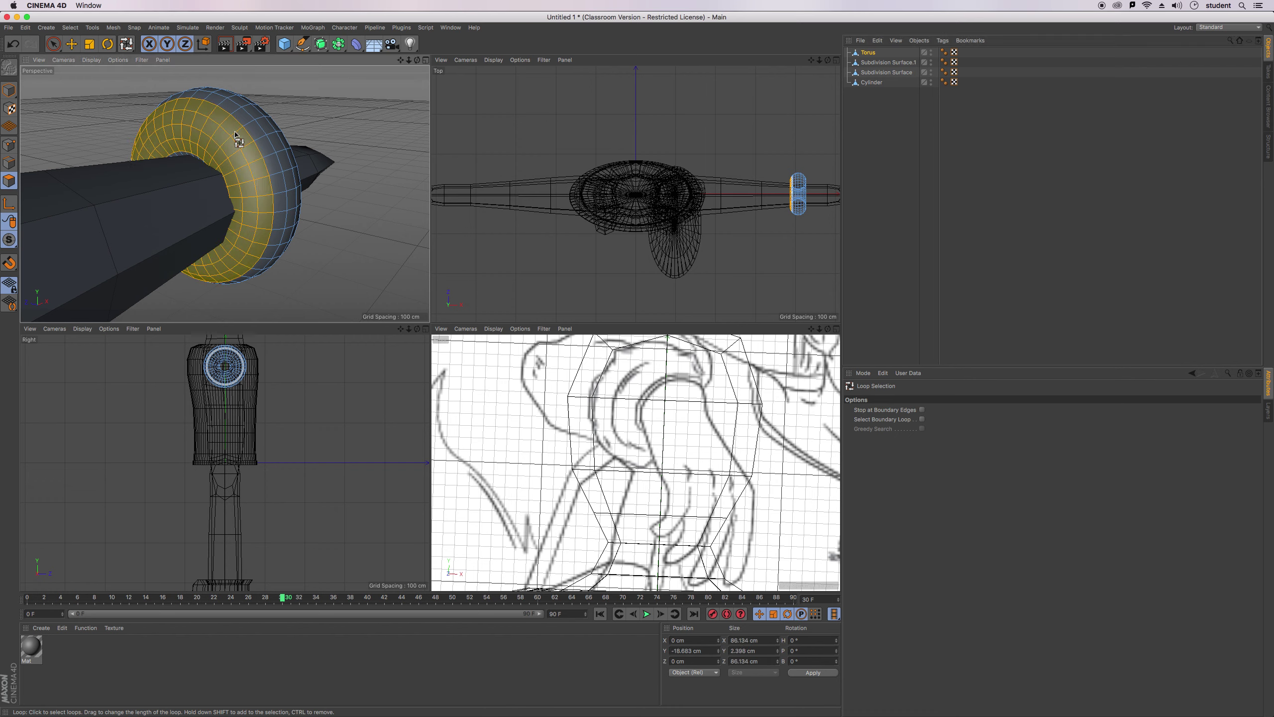
# Extrude the selected polygon loops of the torus outward by about 37 cm on the side facing the body.
pyautogui.click(111, 29)
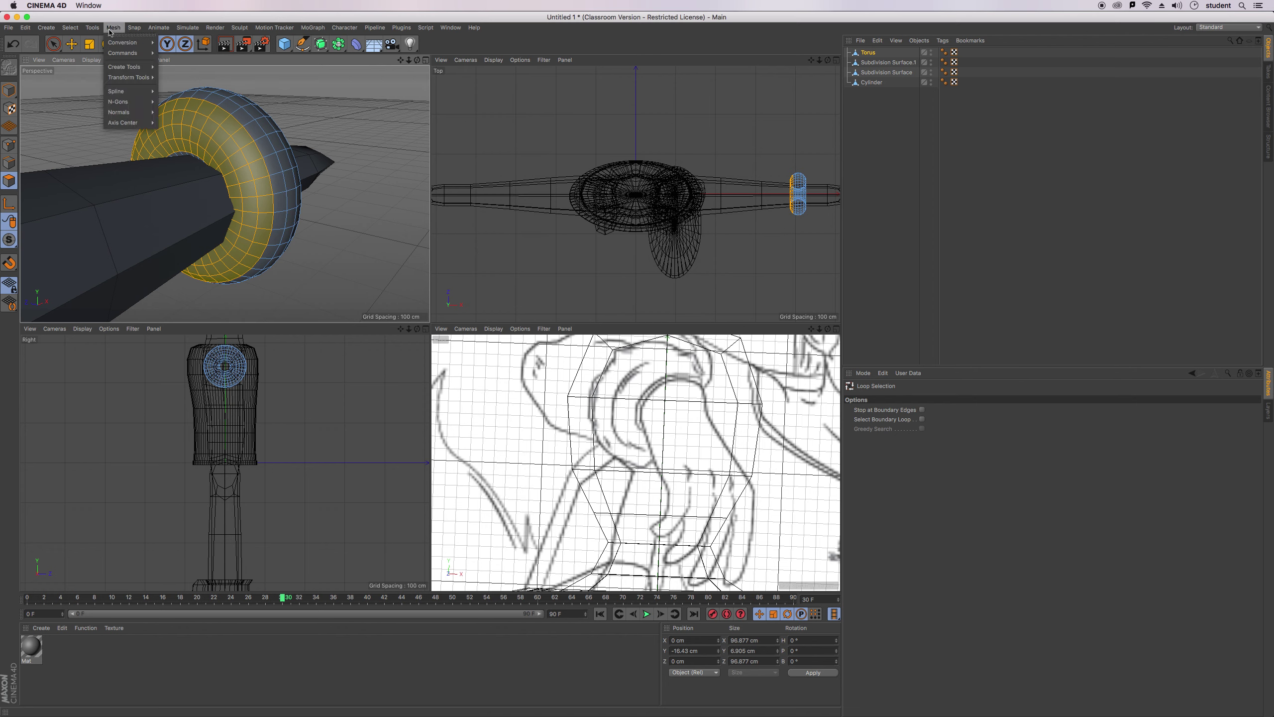
pyautogui.moveTo(157, 68)
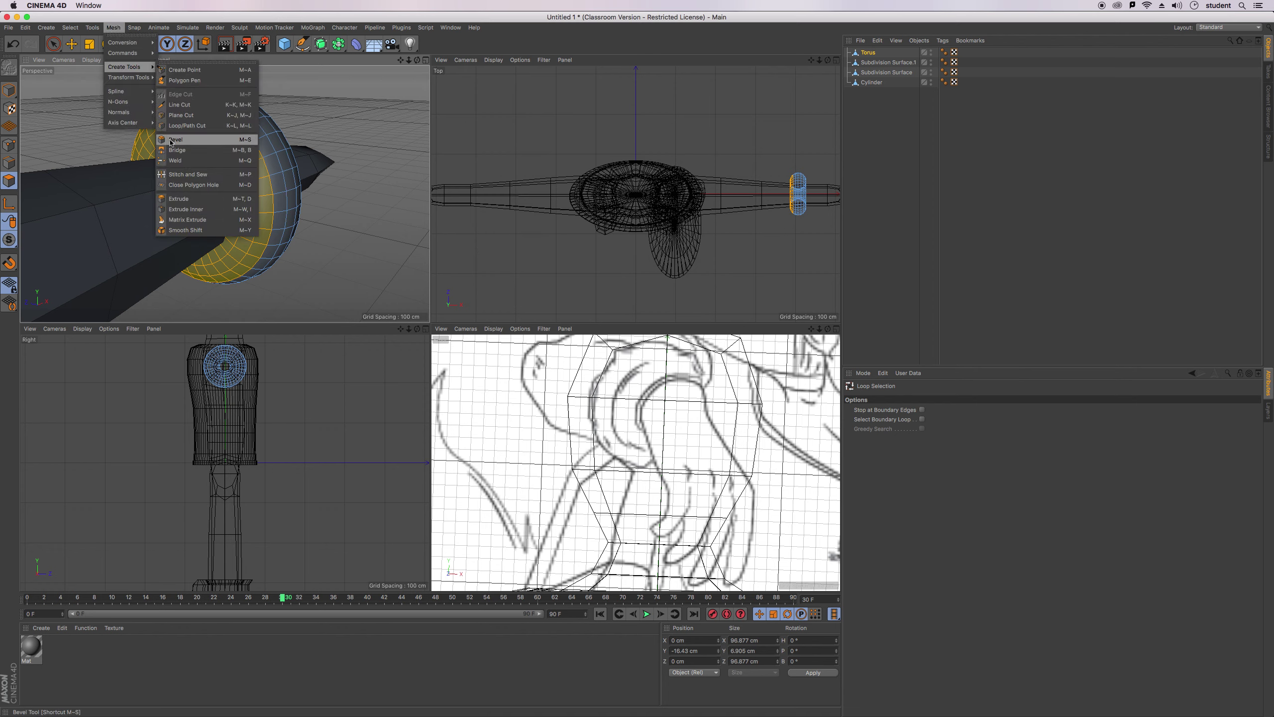
pyautogui.click(179, 199)
pyautogui.moveTo(418, 60); pyautogui.dragTo(360, 126)
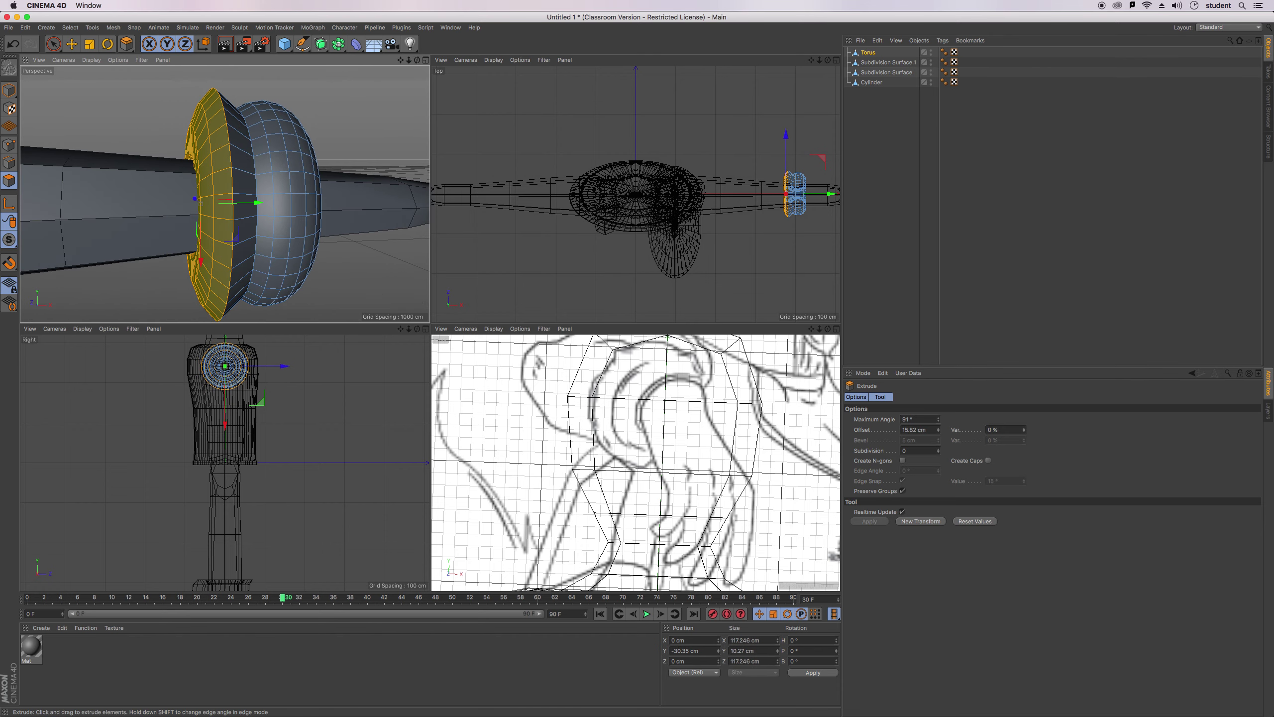
pyautogui.moveTo(236, 201); pyautogui.dragTo(195, 88)
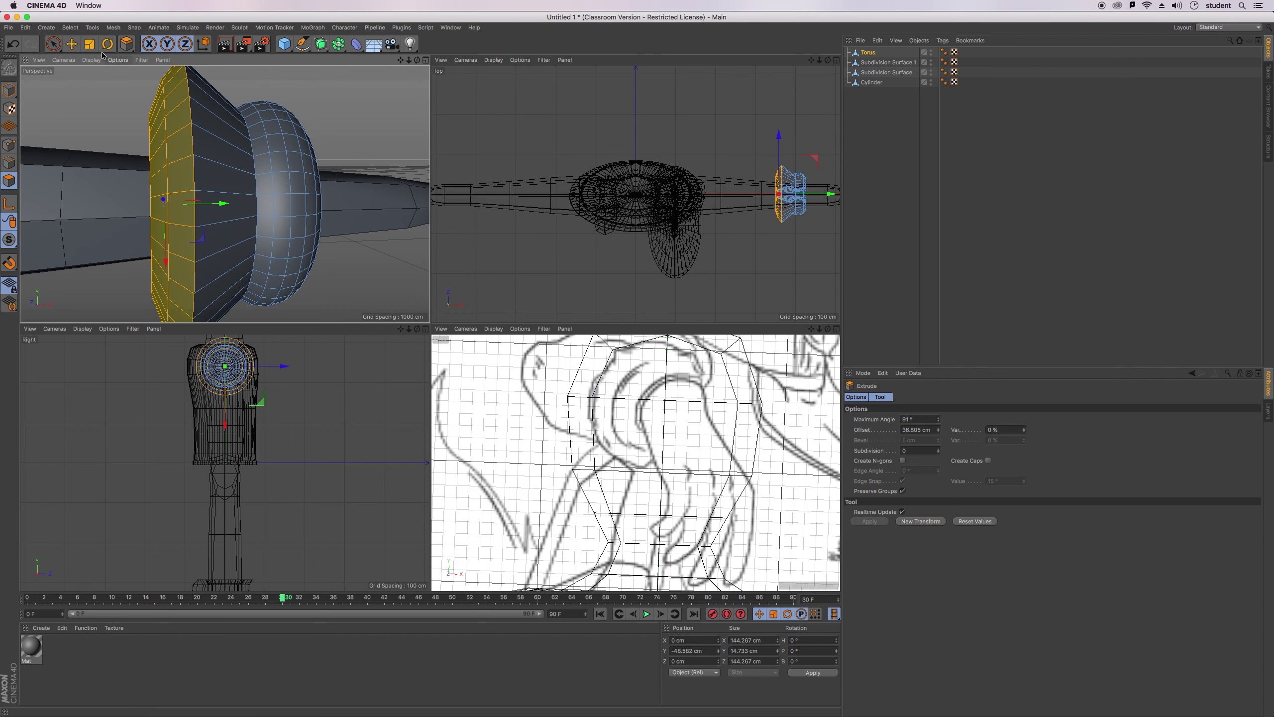
# Scale down the extruded end loops and move them toward the body to form a straight sleeve tube behind the torus rim.
pyautogui.click(90, 44)
pyautogui.moveTo(386, 105); pyautogui.dragTo(254, 148)
pyautogui.click(71, 44)
pyautogui.moveTo(224, 208); pyautogui.dragTo(141, 206)
pyautogui.moveTo(418, 60); pyautogui.dragTo(477, 67)
pyautogui.moveTo(224, 194)
pyautogui.keyDown('alt'); pyautogui.mouseDown()
pyautogui.moveTo(271, 195)
pyautogui.moveTo(224, 194)
pyautogui.mouseUp(); pyautogui.keyUp('alt')
pyautogui.moveTo(400, 61); pyautogui.dragTo(486, 42)
# Move the whole cuff along X off the arm to about 656 cm.
pyautogui.click(14, 92)
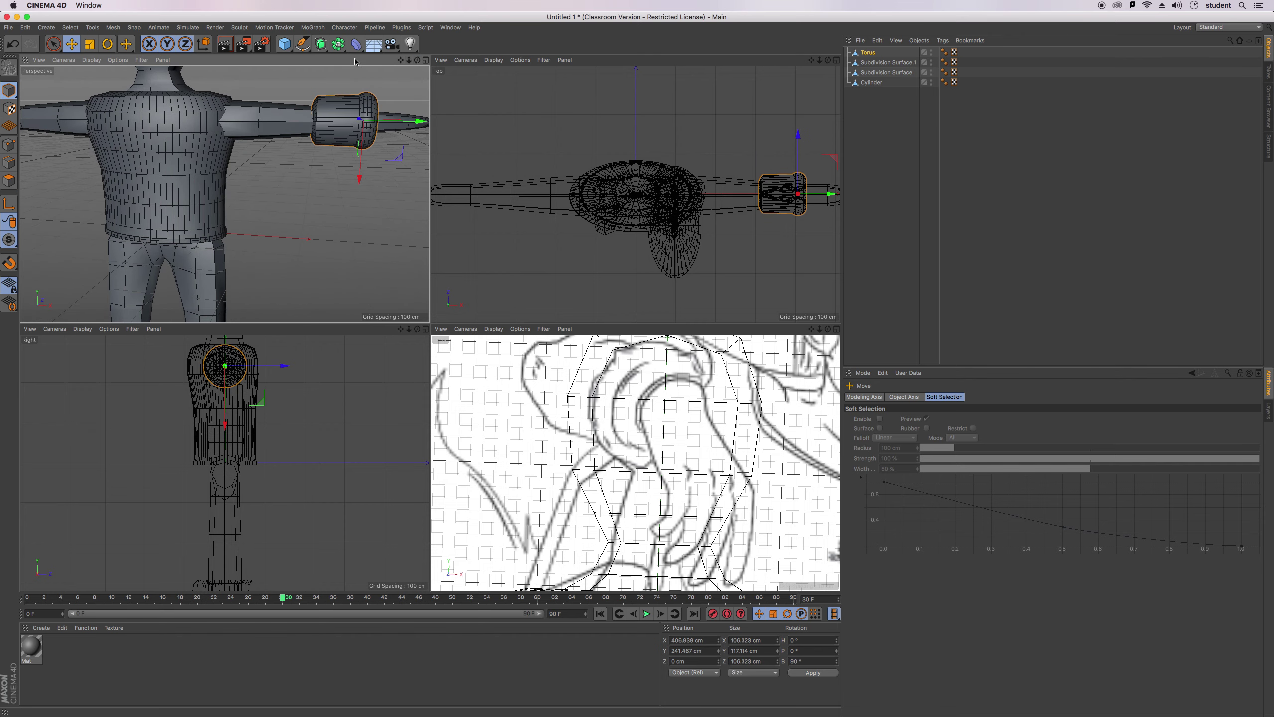
pyautogui.moveTo(401, 65); pyautogui.dragTo(275, 152)
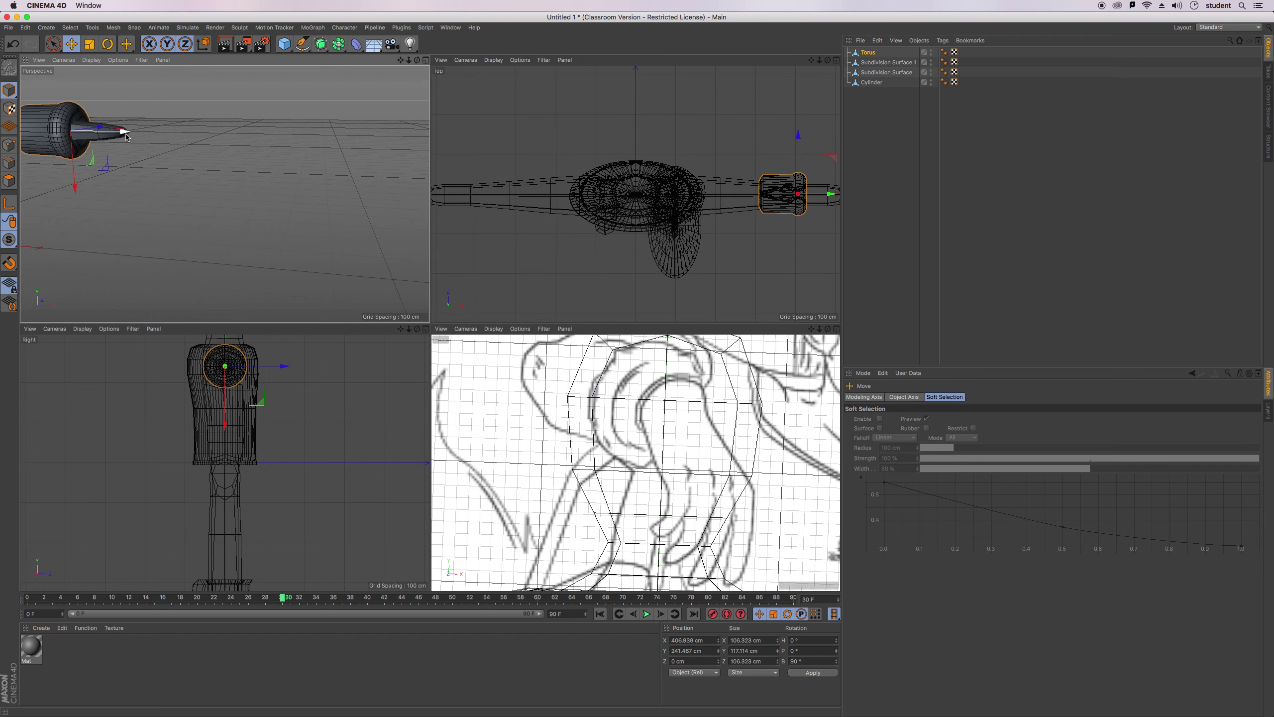
pyautogui.moveTo(126, 137); pyautogui.dragTo(275, 147)
pyautogui.moveTo(405, 66); pyautogui.dragTo(417, 61)
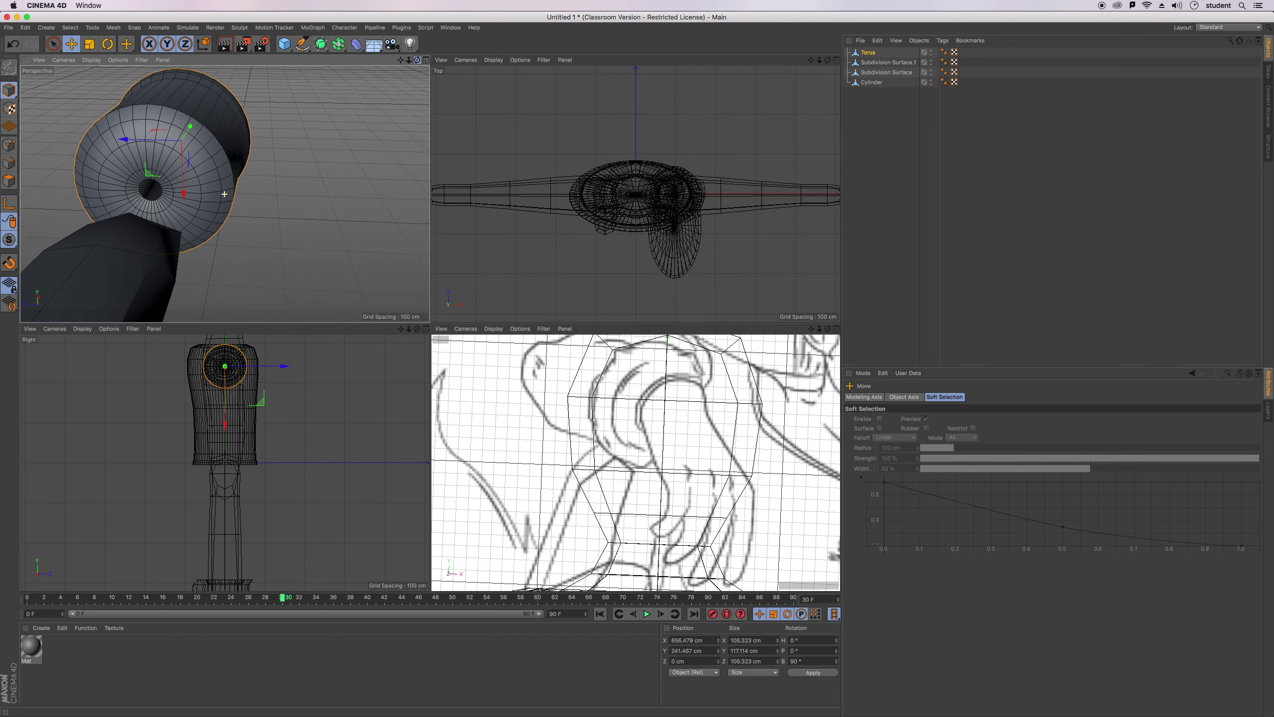
pyautogui.keyDown('alt'); pyautogui.moveTo(224, 193); pyautogui.dragTo(224, 193); pyautogui.keyUp('alt')
pyautogui.moveTo(418, 61); pyautogui.dragTo(417, 61)
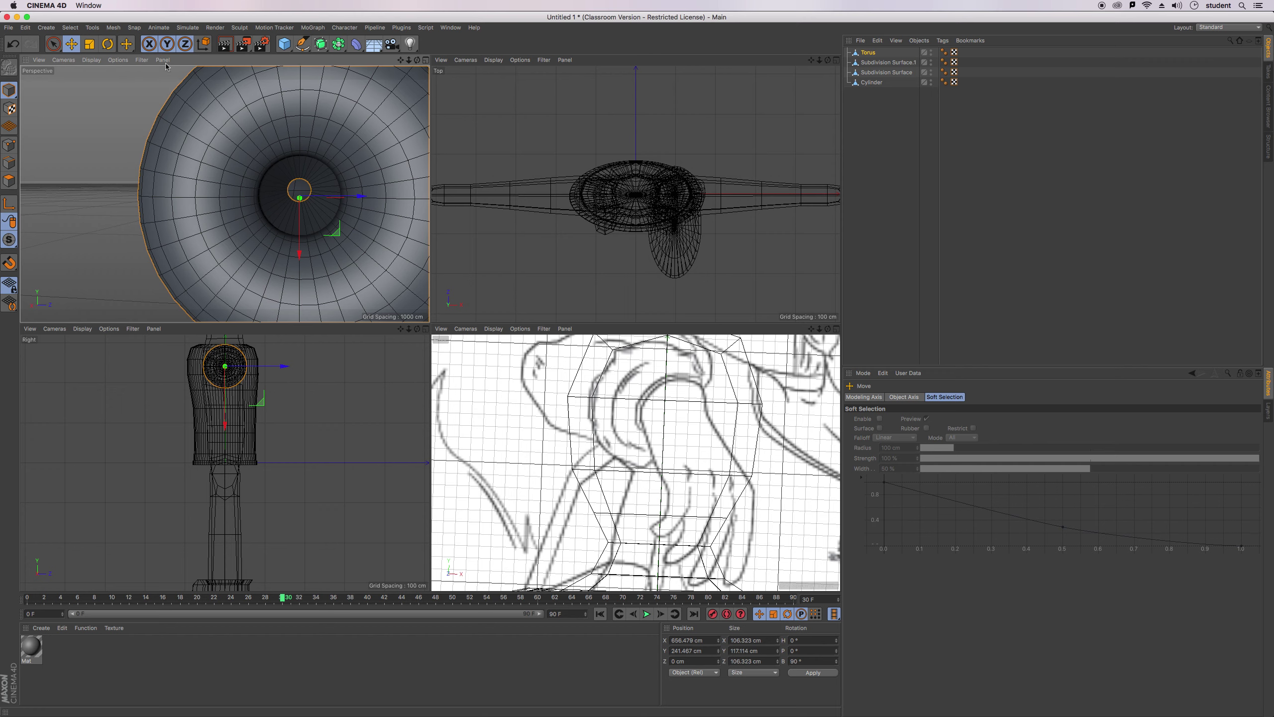
# Delete the points on the upper part of the inner ring inside the cuff opening with Live Selection.
pyautogui.click(10, 145)
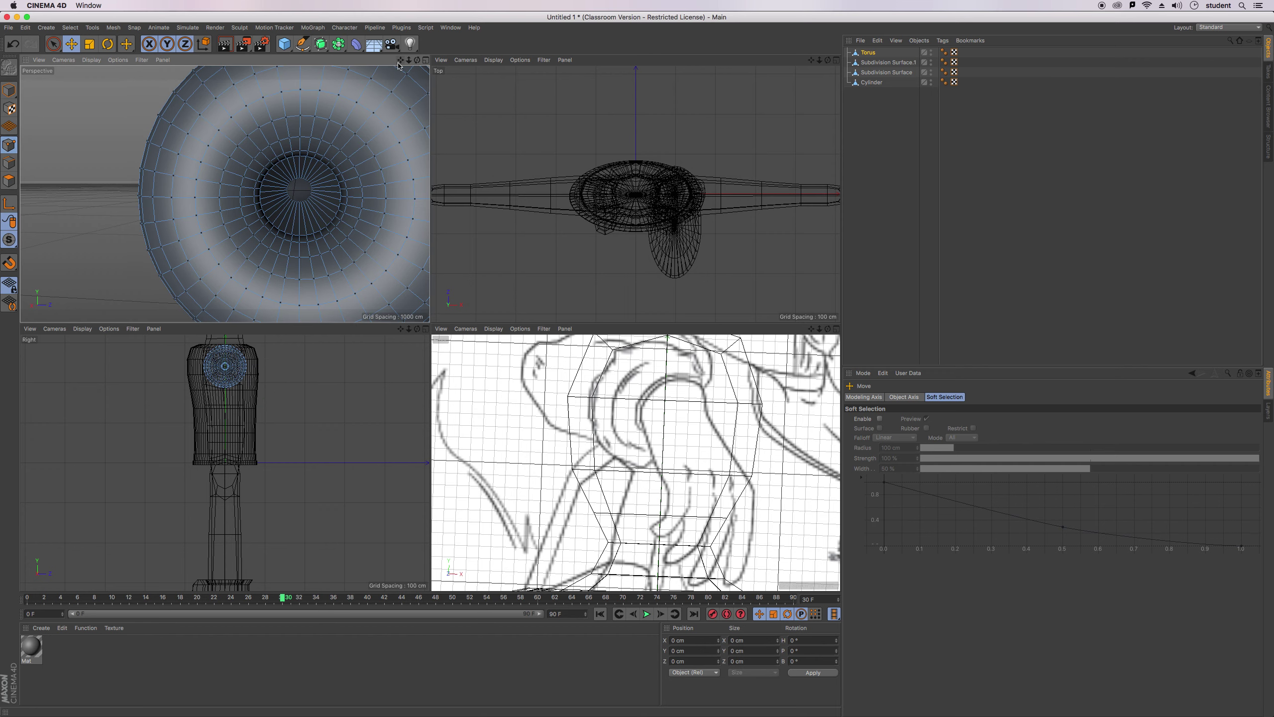
pyautogui.moveTo(400, 60); pyautogui.dragTo(338, 41)
pyautogui.moveTo(418, 61); pyautogui.dragTo(295, 67)
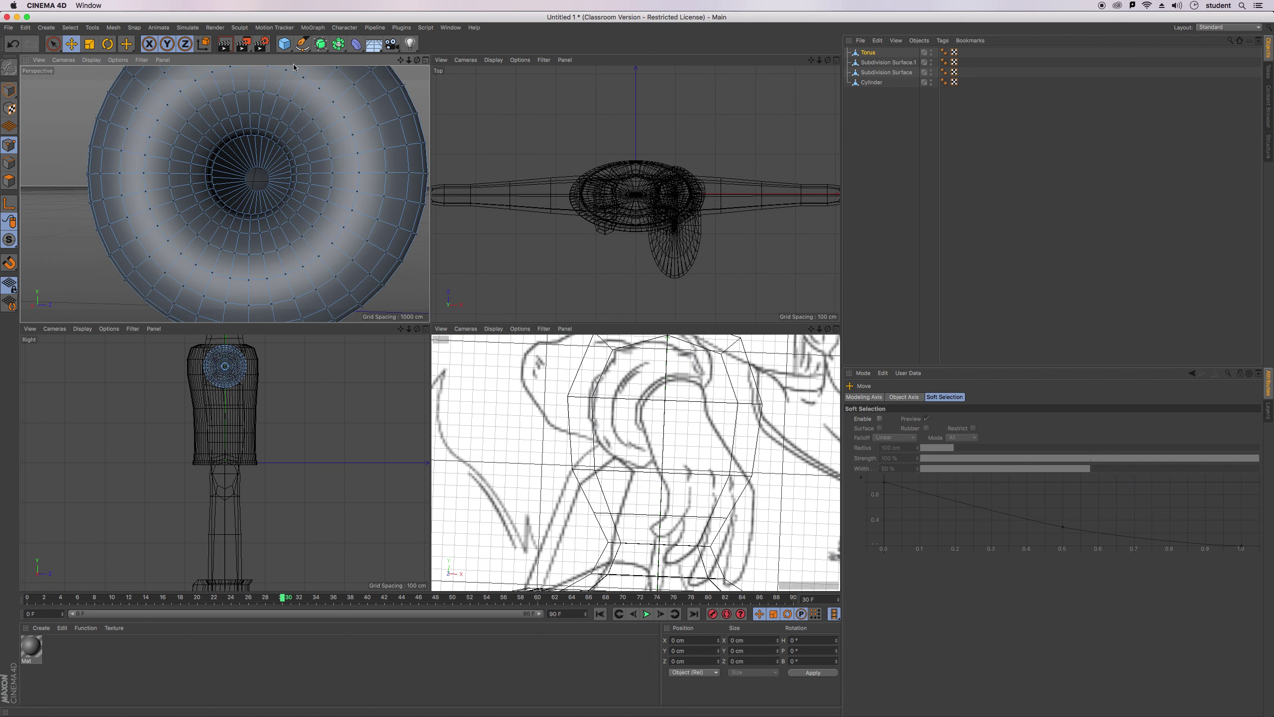
pyautogui.click(54, 44)
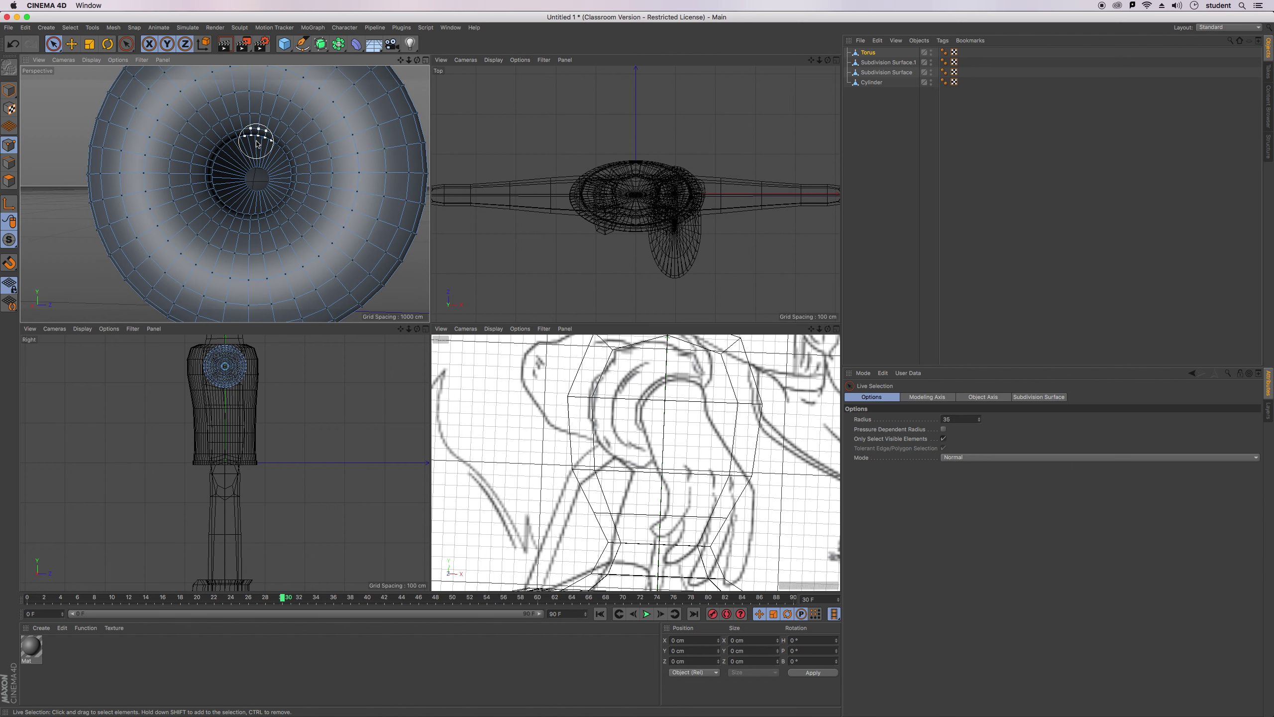
pyautogui.moveTo(219, 159)
pyautogui.mouseDown()
pyautogui.moveTo(219, 190)
pyautogui.moveTo(256, 217)
pyautogui.moveTo(287, 201)
pyautogui.moveTo(294, 160)
pyautogui.moveTo(269, 149)
pyautogui.mouseUp()
pyautogui.press('Delete')
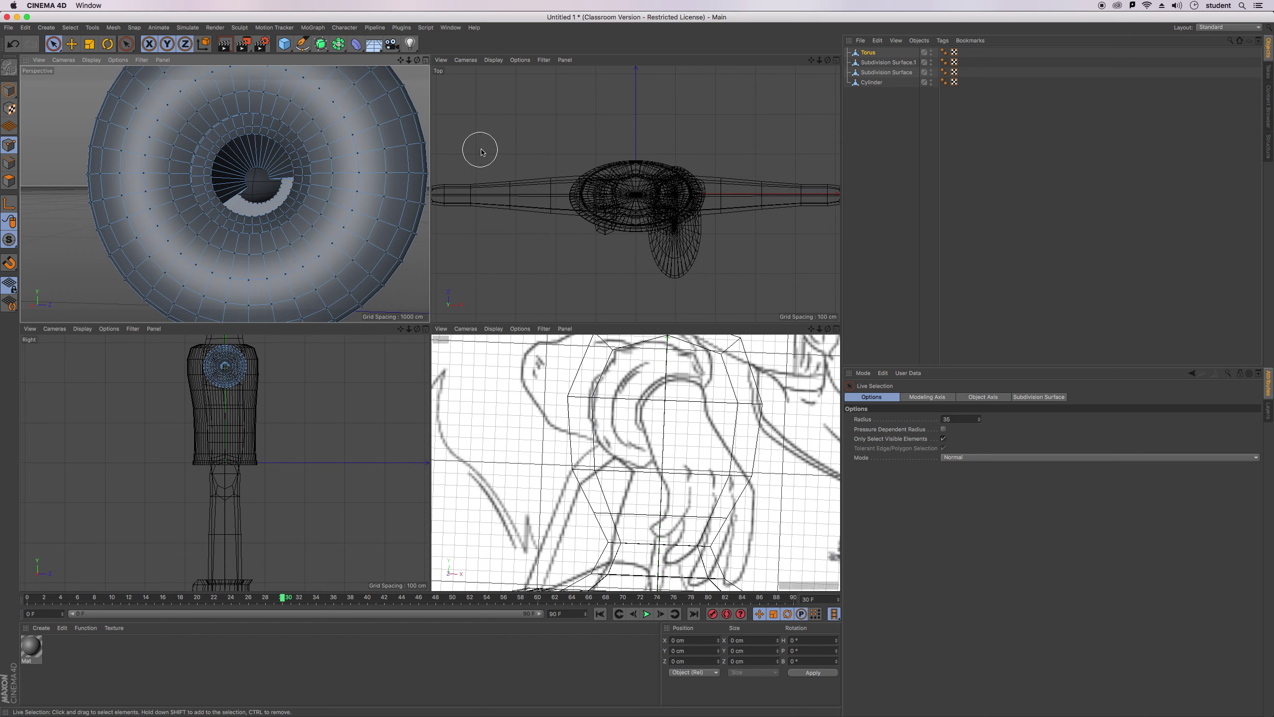
# Delete the remaining points blocking the lower part of the cuff opening.
pyautogui.moveTo(417, 60); pyautogui.dragTo(285, 57)
pyautogui.scroll(8, 224, 194)
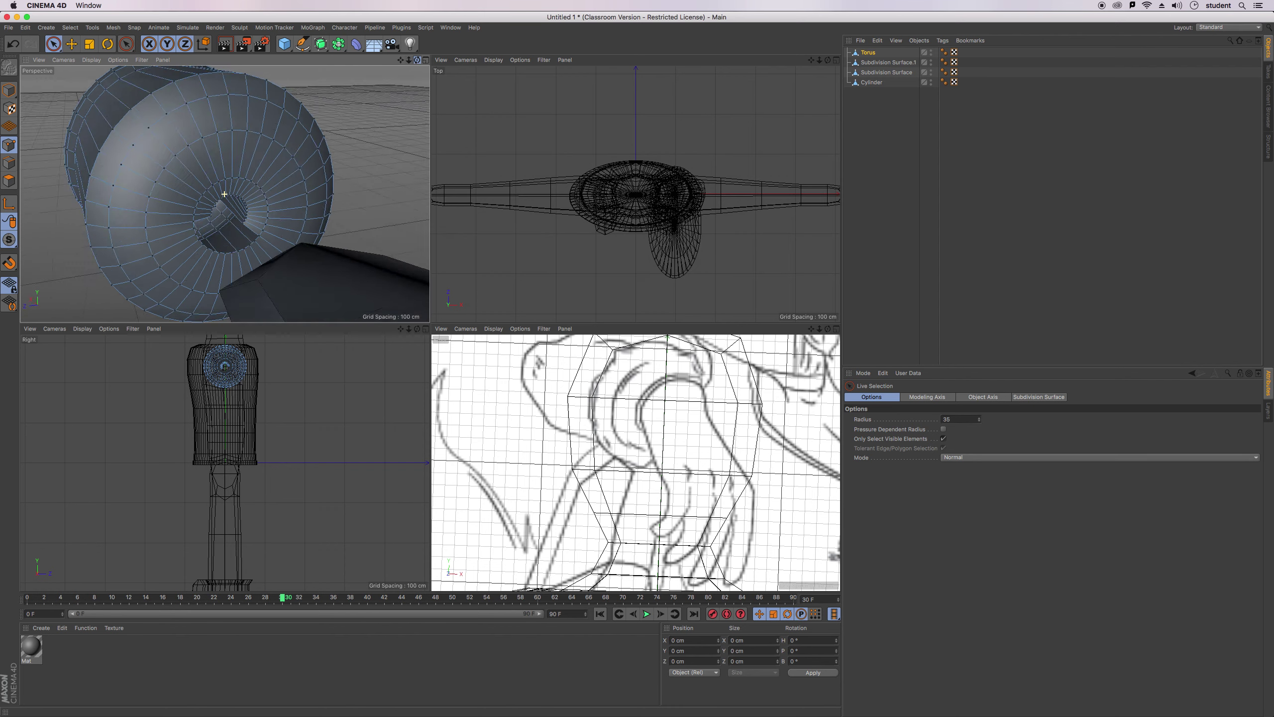
pyautogui.moveTo(417, 60); pyautogui.dragTo(421, 59)
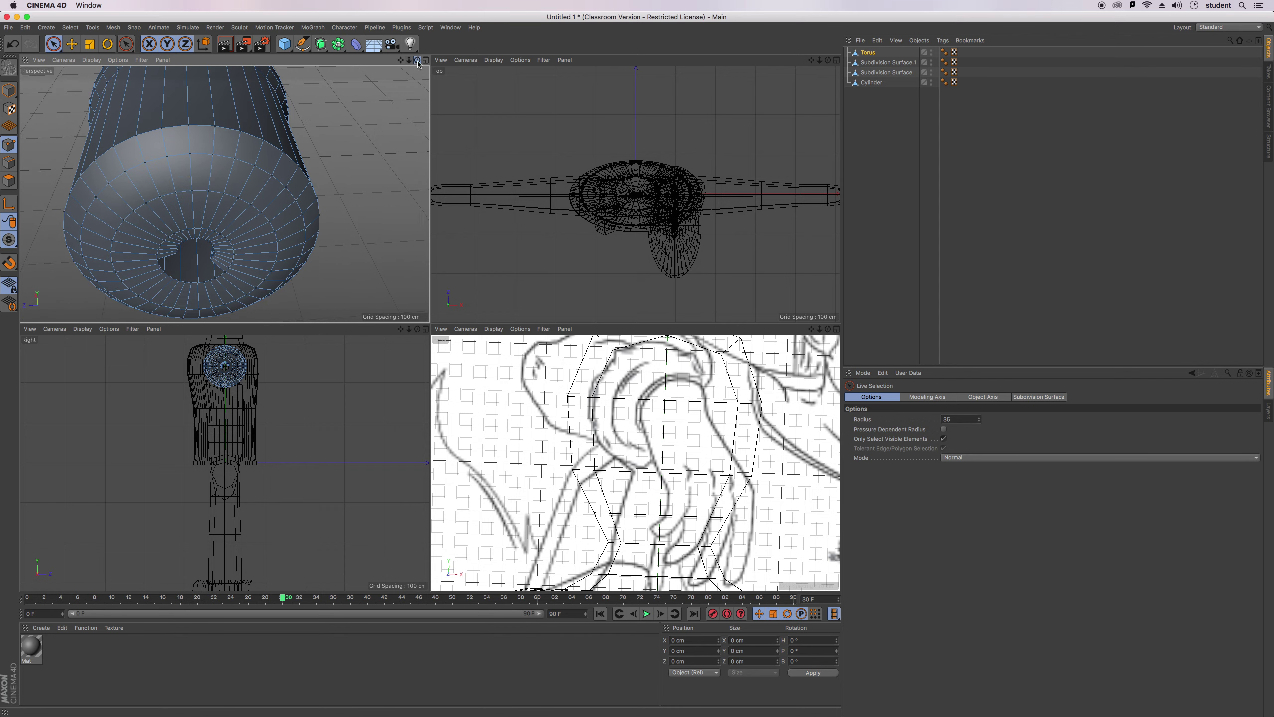
pyautogui.moveTo(200, 257); pyautogui.dragTo(193, 260)
pyautogui.press('Delete')
pyautogui.moveTo(418, 59)
pyautogui.mouseDown()
pyautogui.moveTo(414, 25)
pyautogui.moveTo(401, 60)
pyautogui.moveTo(367, 61)
pyautogui.moveTo(469, 61)
pyautogui.moveTo(464, 77)
pyautogui.moveTo(408, 73)
pyautogui.mouseUp()
pyautogui.scroll(10, 180, 203)
pyautogui.scroll(2, 275, 162)
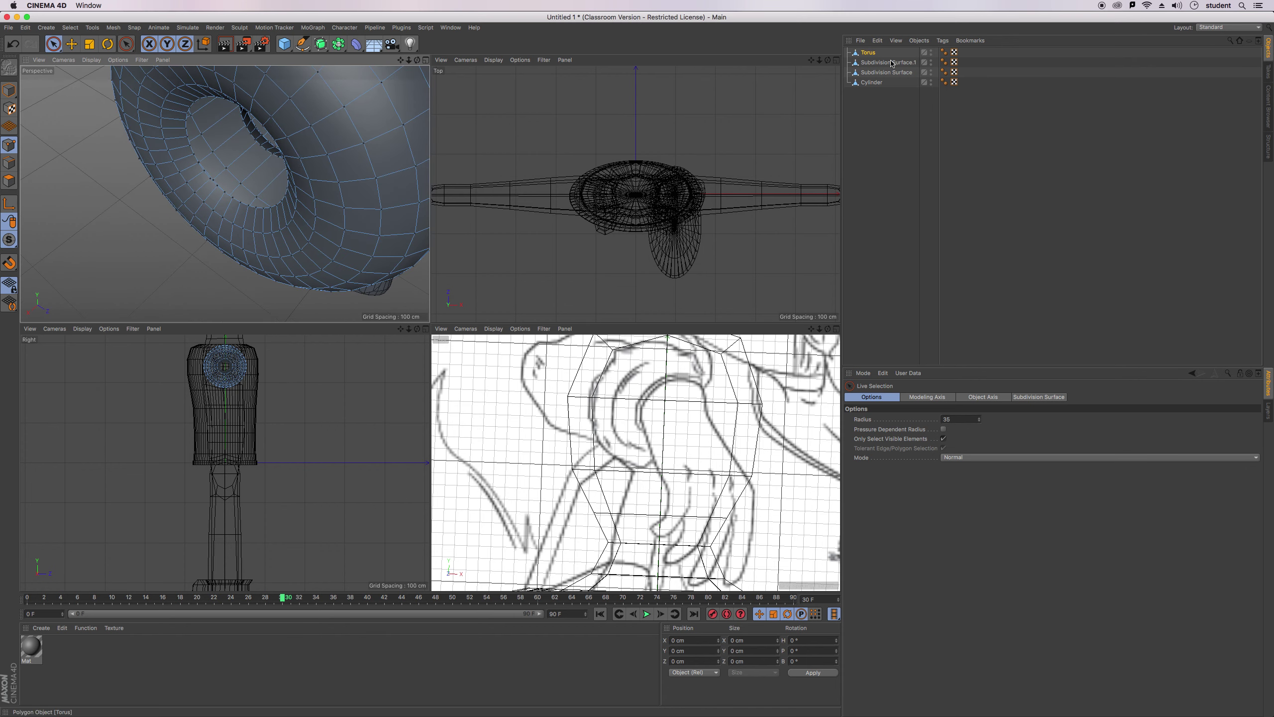
# Hide Subdivision Surface.1, Subdivision Surface and Cylinder in the editor and select the Torus object.
pyautogui.click(932, 64)
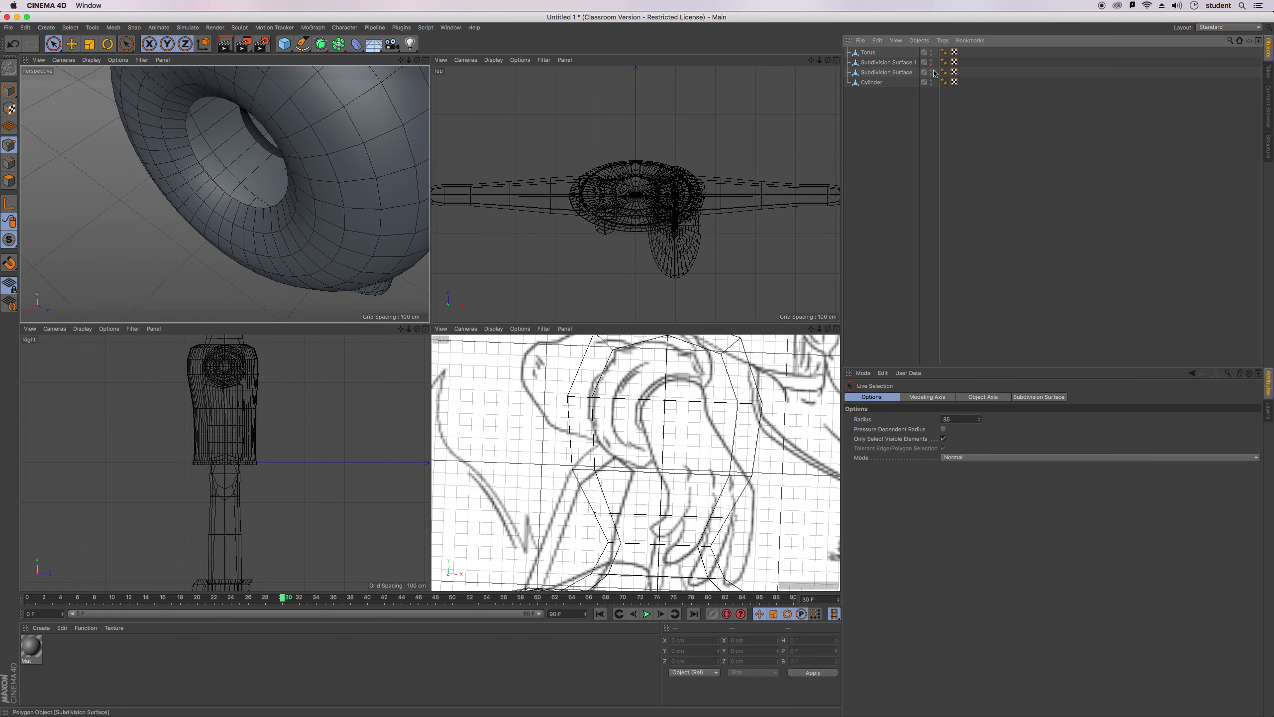
pyautogui.click(932, 62)
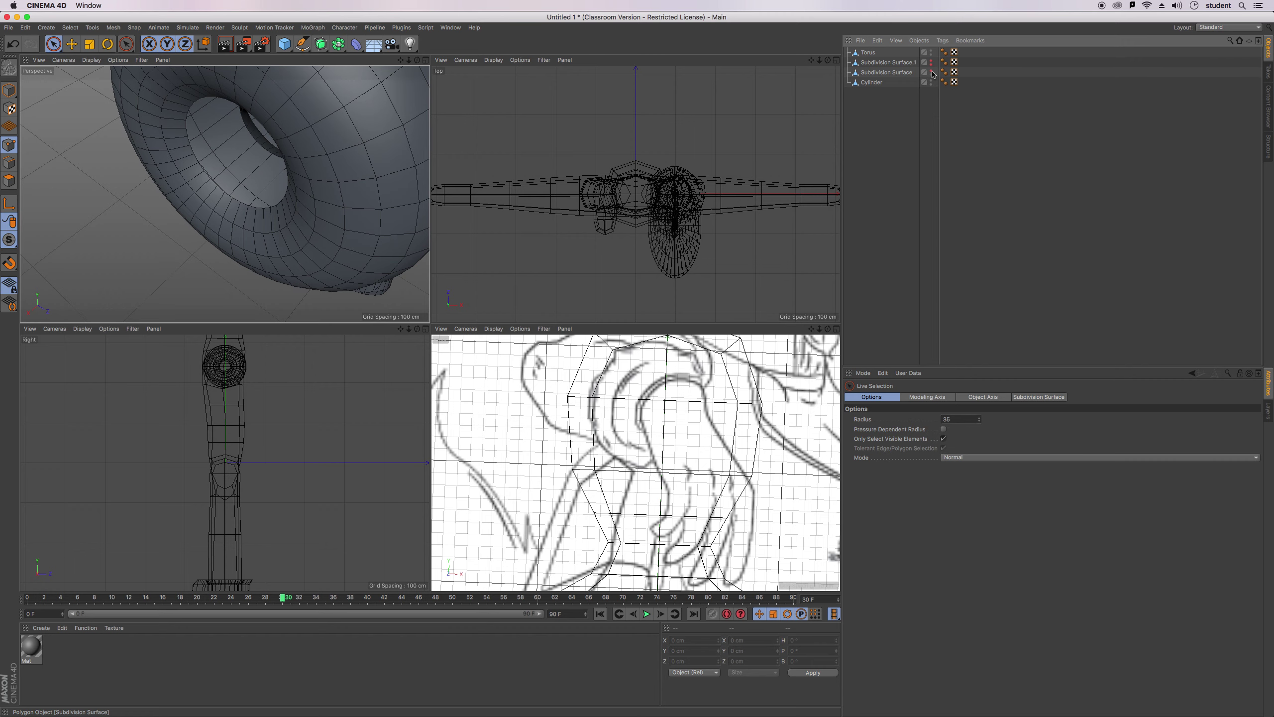
pyautogui.click(932, 72)
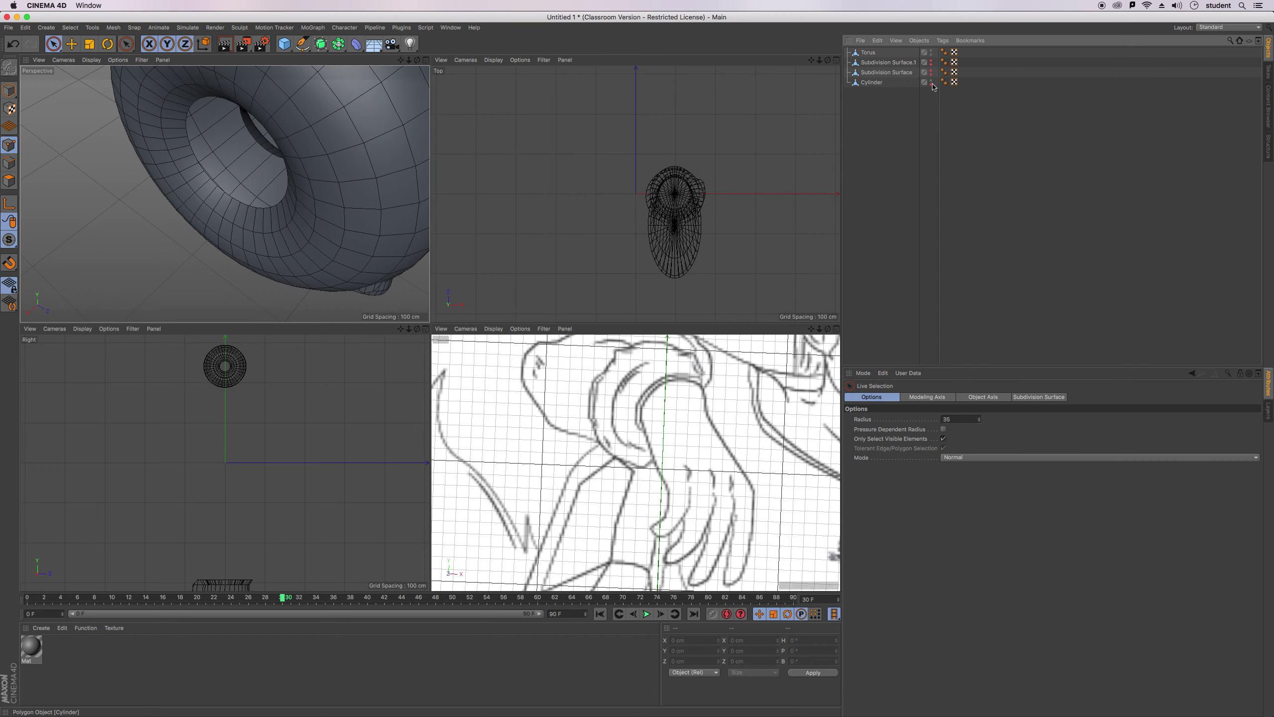
pyautogui.click(932, 82)
pyautogui.click(869, 52)
# Delete the leftover inner points around the central opening of the cuff in the Right view.
pyautogui.scroll(8, 236, 363)
pyautogui.scroll(4, 241, 359)
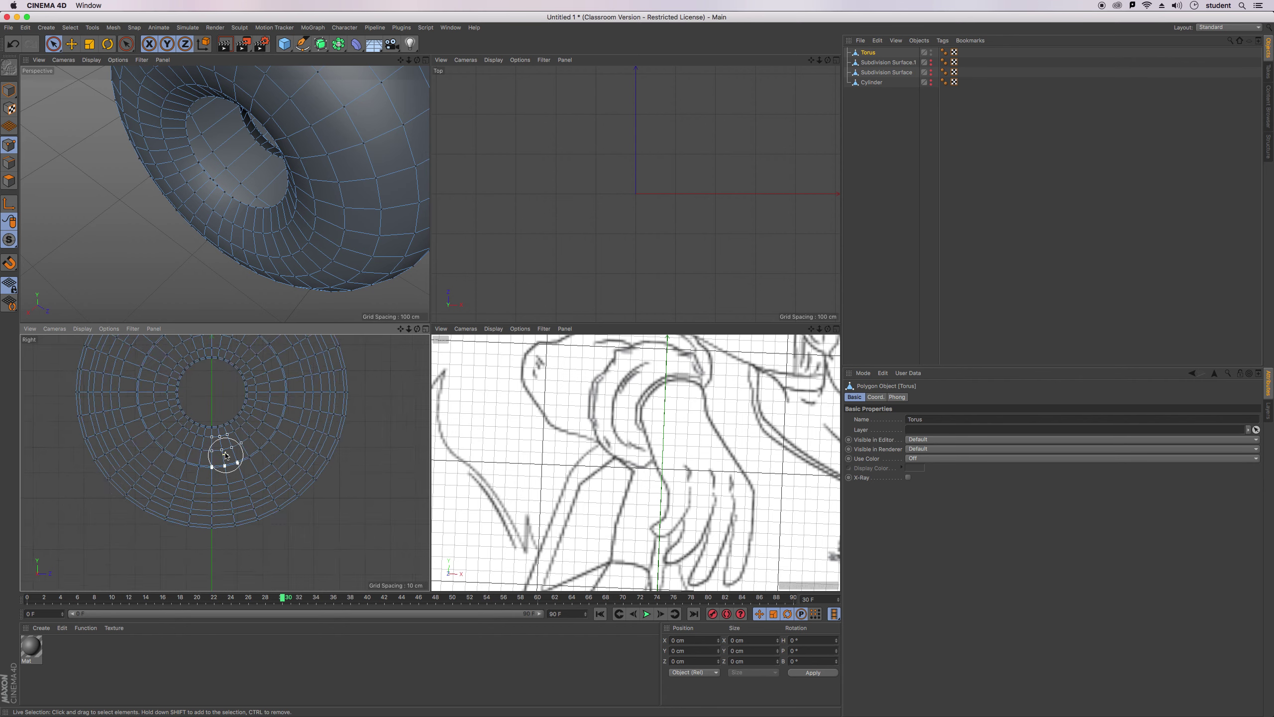
pyautogui.scroll(4, 208, 366)
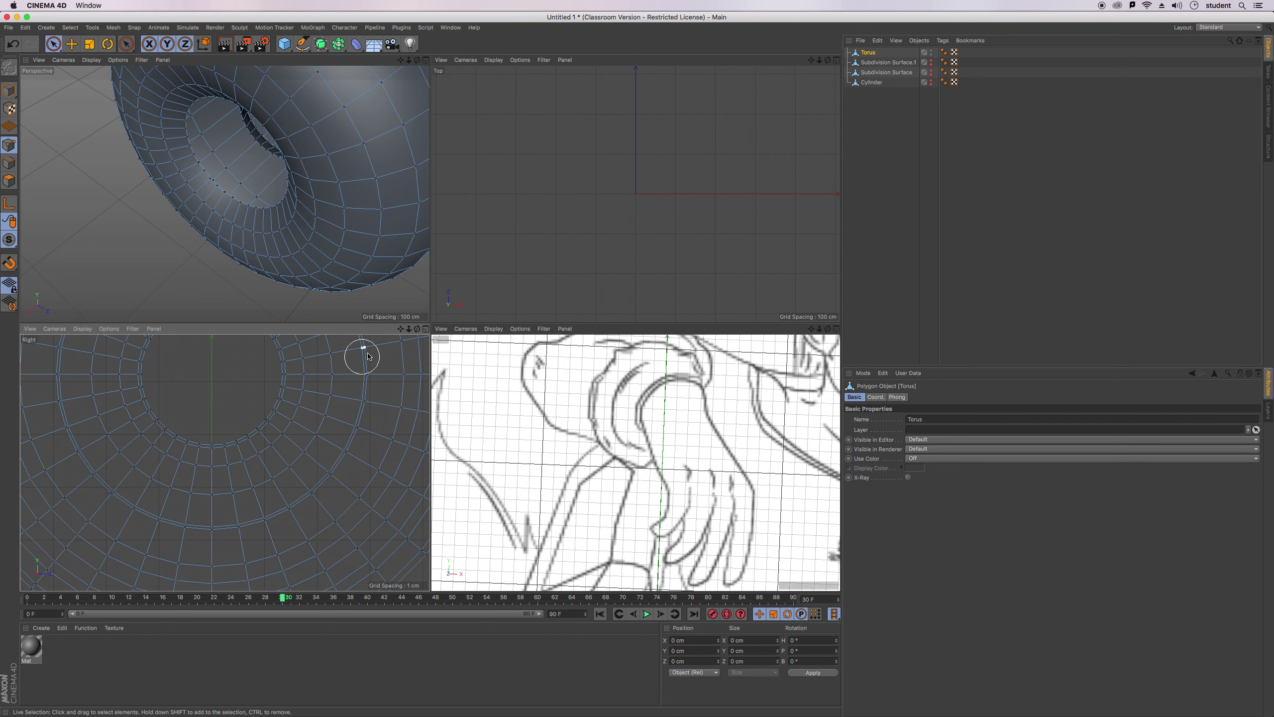
pyautogui.moveTo(400, 329)
pyautogui.mouseDown()
pyautogui.moveTo(222, 464)
pyautogui.moveTo(237, 458)
pyautogui.mouseUp()
pyautogui.moveTo(193, 378)
pyautogui.mouseDown()
pyautogui.moveTo(137, 441)
pyautogui.moveTo(149, 477)
pyautogui.moveTo(183, 497)
pyautogui.moveTo(226, 494)
pyautogui.moveTo(254, 454)
pyautogui.moveTo(258, 419)
pyautogui.moveTo(212, 381)
pyautogui.mouseUp()
pyautogui.press('Delete')
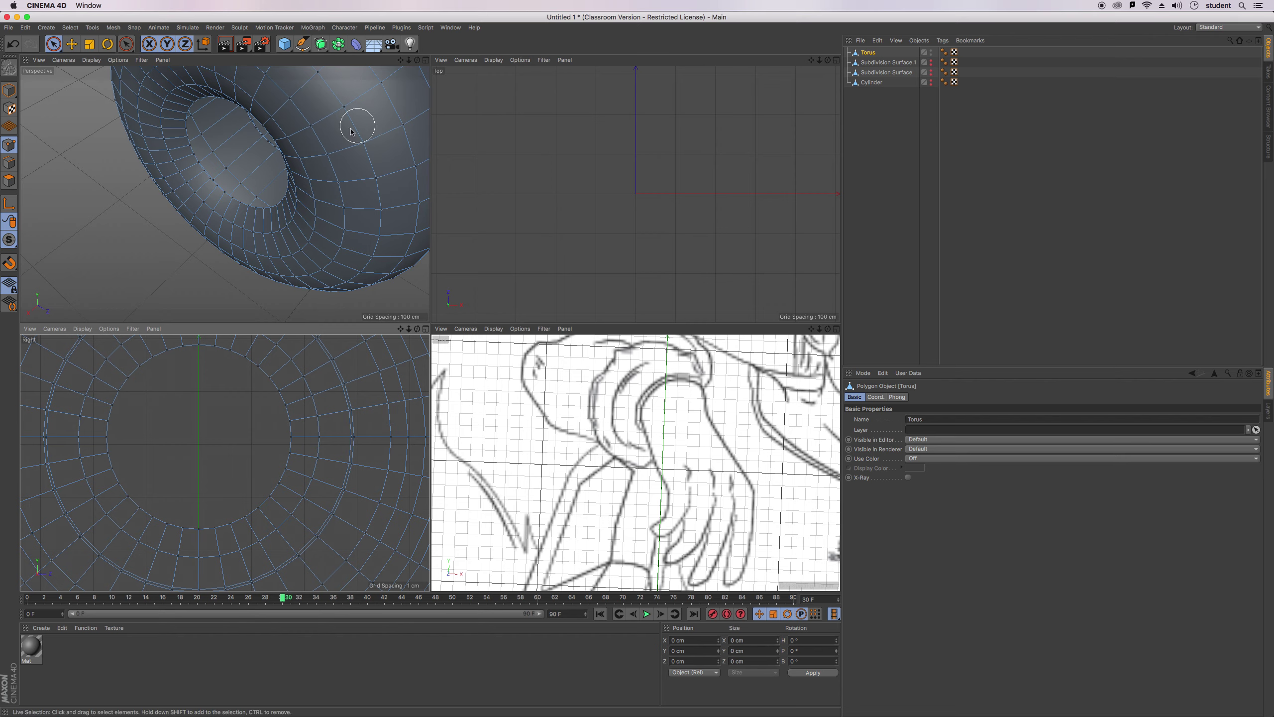
# Delete the points along the lower middle part of the dark leftover strip inside the cuff.
pyautogui.moveTo(418, 60); pyautogui.dragTo(402, 131)
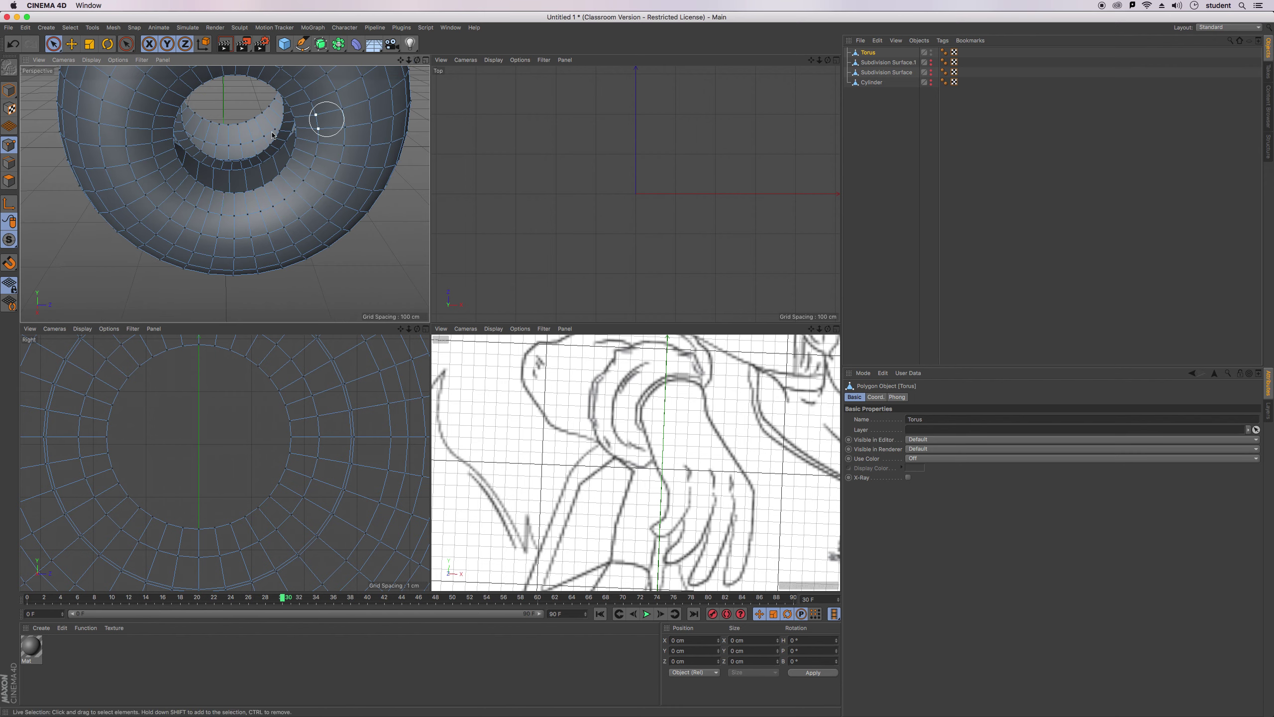
pyautogui.scroll(5, 235, 153)
pyautogui.moveTo(417, 60)
pyautogui.mouseDown()
pyautogui.moveTo(449, 65)
pyautogui.moveTo(418, 67)
pyautogui.mouseUp()
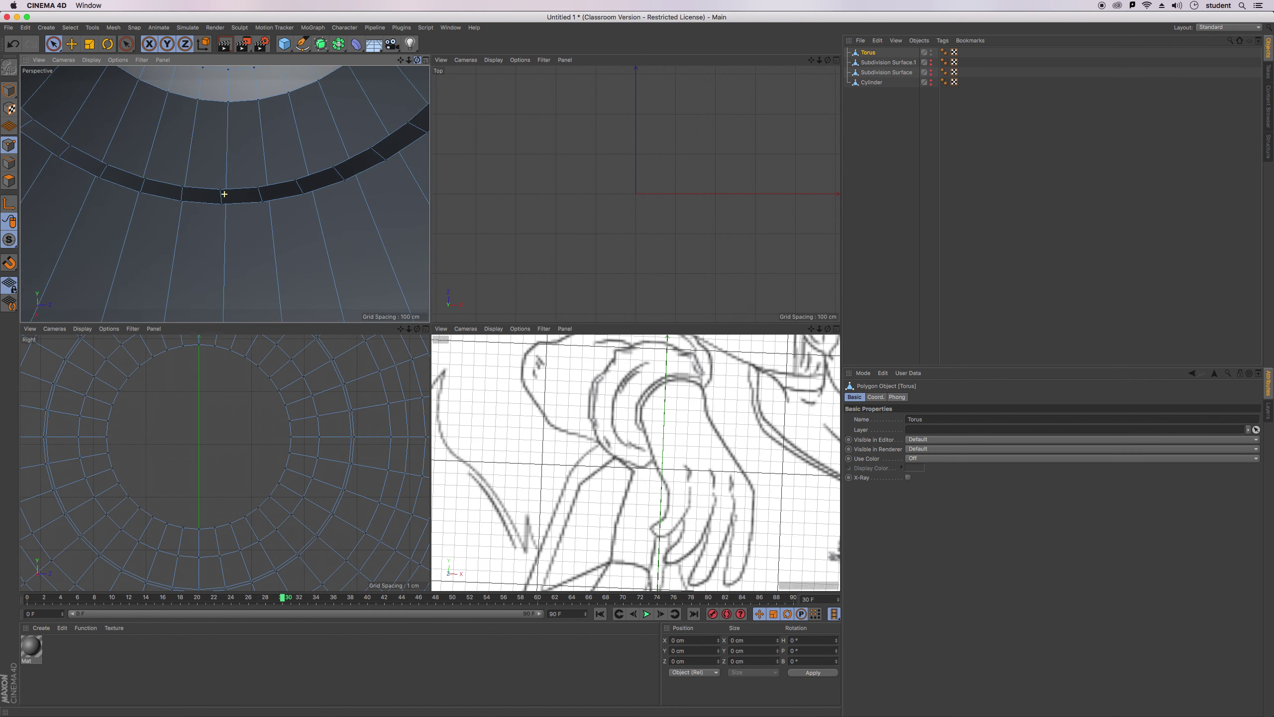
pyautogui.moveTo(344, 177)
pyautogui.mouseDown()
pyautogui.moveTo(273, 195)
pyautogui.moveTo(124, 190)
pyautogui.mouseUp()
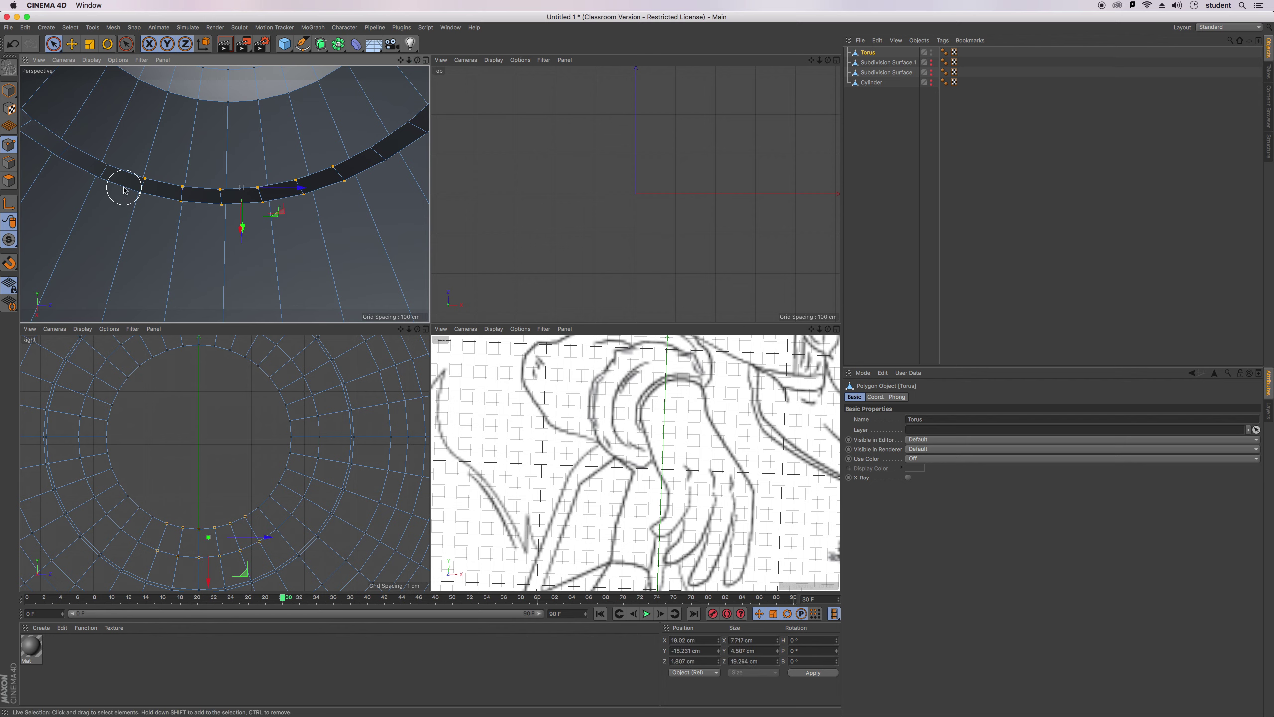
pyautogui.press('Delete')
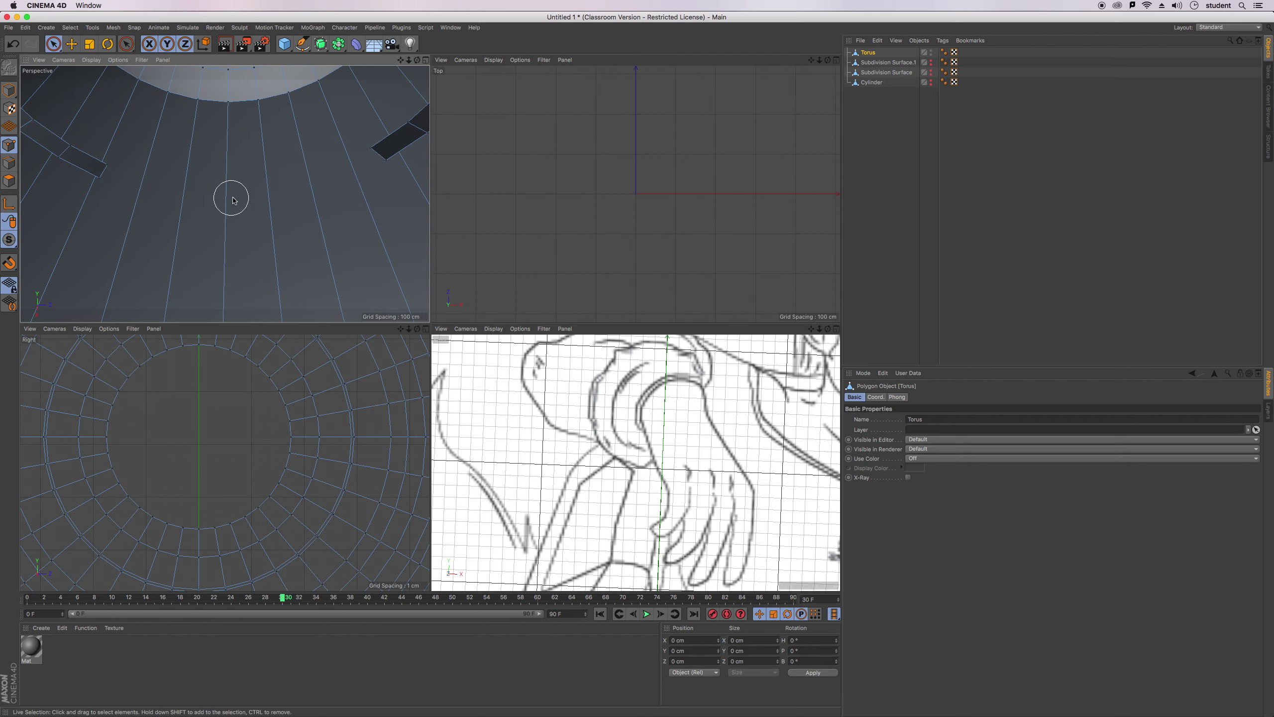
# Delete the points of the two strip remnants on either side of the gap inside the cuff.
pyautogui.scroll(3, 236, 199)
pyautogui.scroll(-5, 246, 198)
pyautogui.click(331, 179)
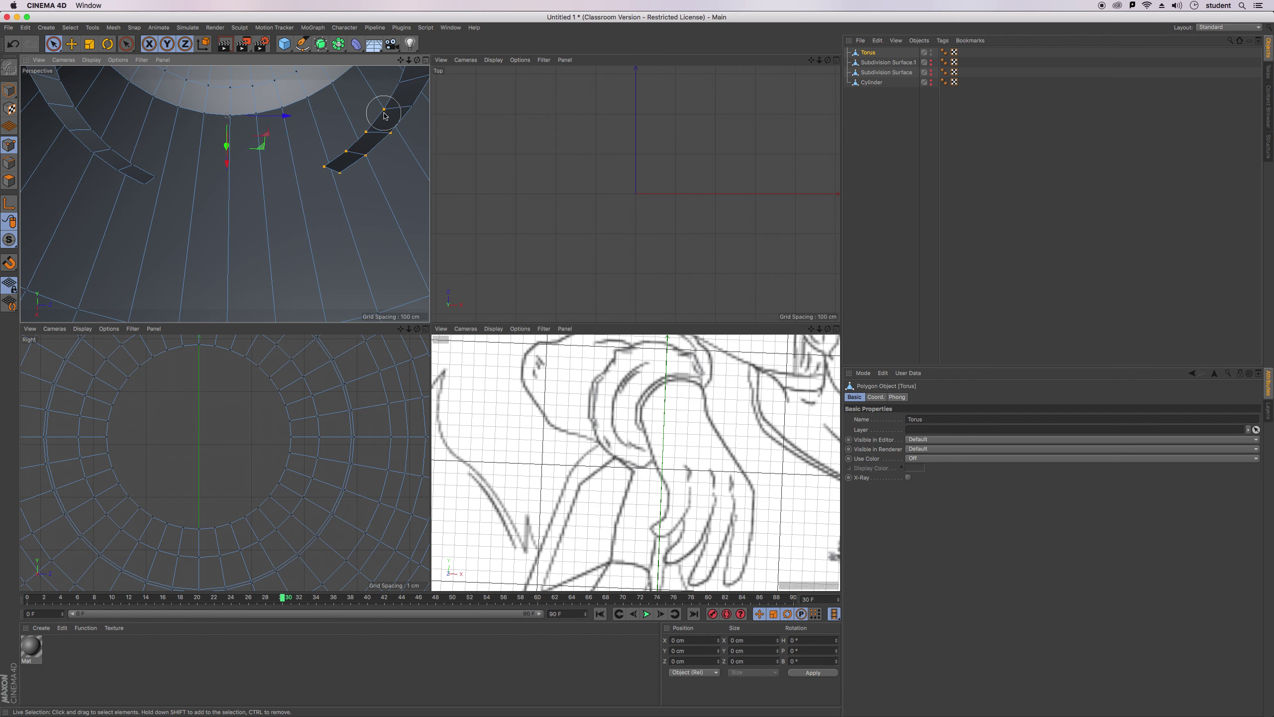
pyautogui.press('Delete')
pyautogui.moveTo(121, 171); pyautogui.dragTo(66, 120)
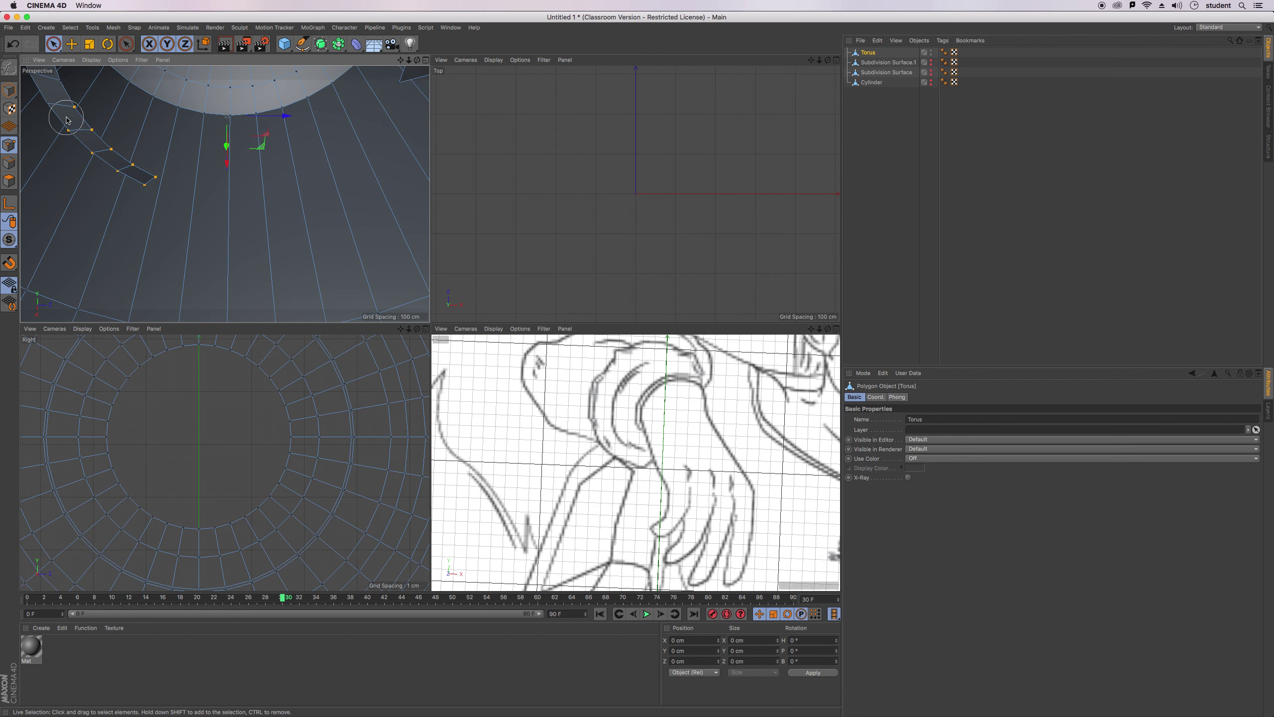
pyautogui.press('Delete')
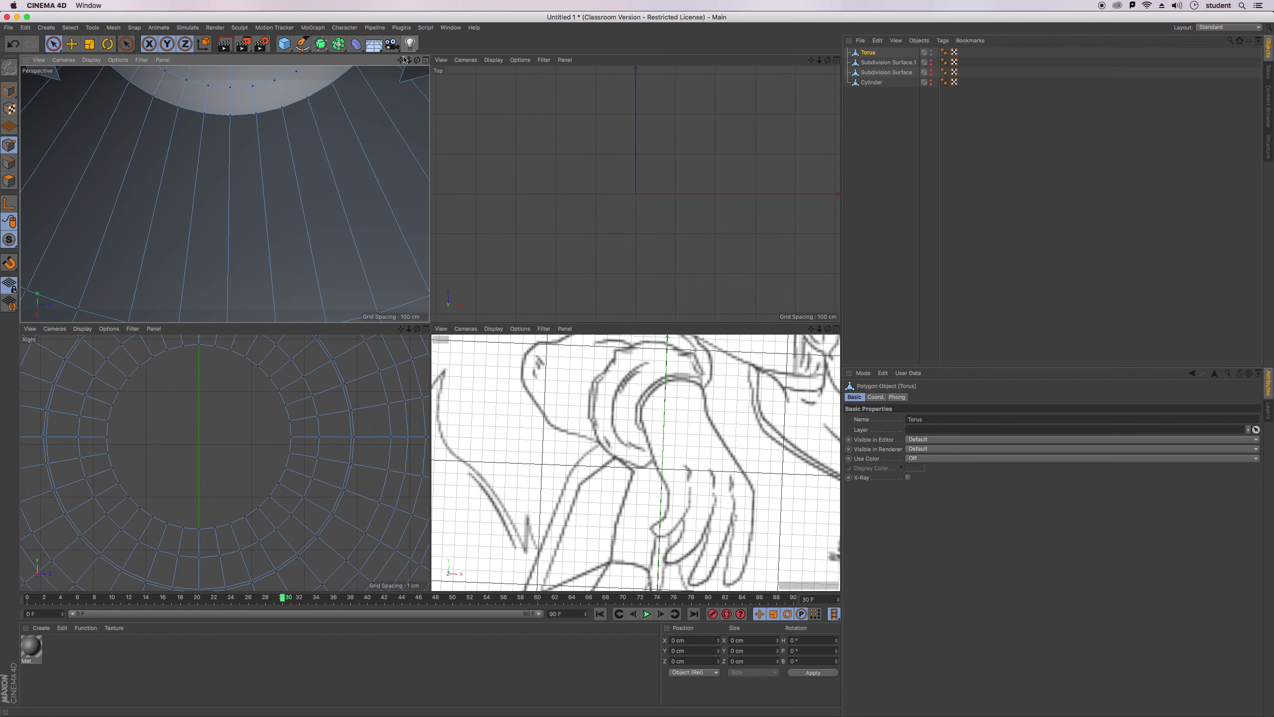
# Delete the points of the remaining curved polygon strip hanging inside the cuff.
pyautogui.moveTo(401, 60); pyautogui.dragTo(447, 127)
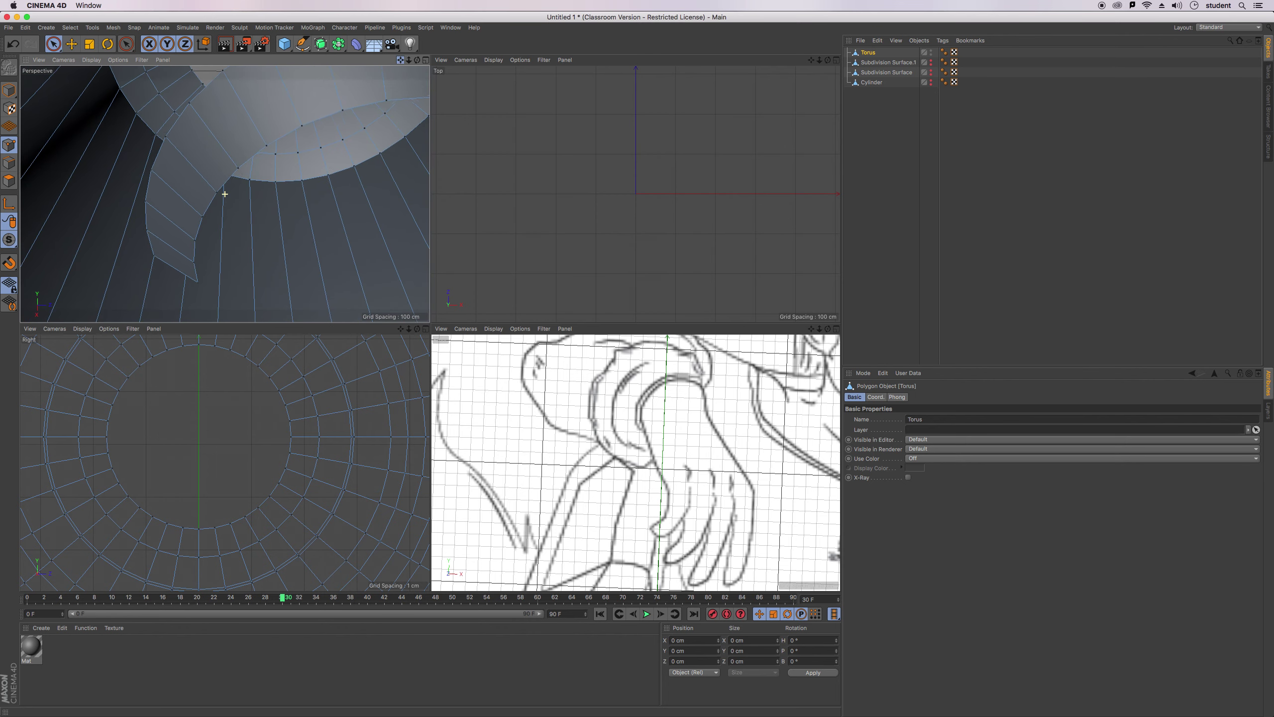
pyautogui.moveTo(419, 60); pyautogui.dragTo(468, 61)
pyautogui.moveTo(334, 279)
pyautogui.mouseDown()
pyautogui.moveTo(305, 265)
pyautogui.moveTo(341, 250)
pyautogui.moveTo(325, 221)
pyautogui.moveTo(357, 160)
pyautogui.moveTo(396, 218)
pyautogui.moveTo(422, 185)
pyautogui.mouseUp()
pyautogui.press('Delete')
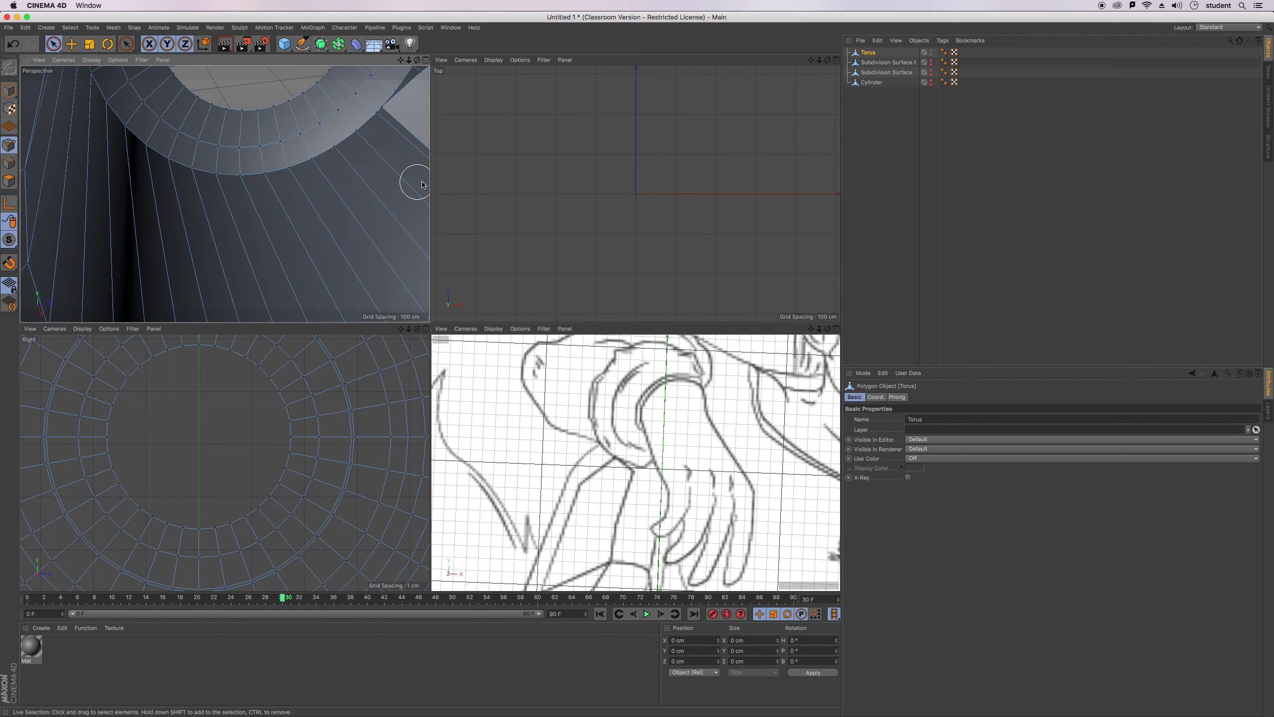
# Delete the last stray points inside the cuff and switch to polygon editing for the finished hollow tube.
pyautogui.moveTo(400, 60); pyautogui.dragTo(374, 62)
pyautogui.moveTo(417, 60); pyautogui.dragTo(318, 253)
pyautogui.moveTo(341, 124)
pyautogui.keyDown('shift'); pyautogui.mouseDown()
pyautogui.moveTo(301, 93)
pyautogui.moveTo(219, 120)
pyautogui.moveTo(163, 221)
pyautogui.moveTo(193, 244)
pyautogui.moveTo(356, 144)
pyautogui.mouseUp(); pyautogui.keyUp('shift')
pyautogui.press('Delete')
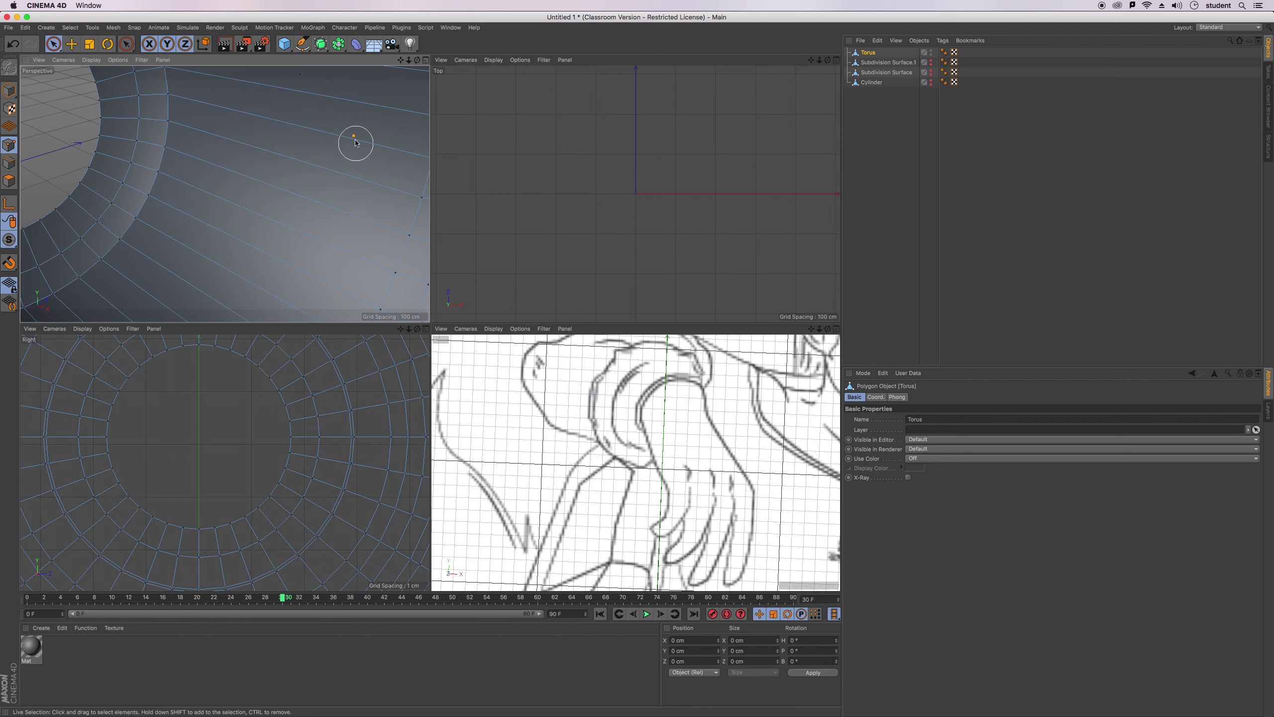
pyautogui.moveTo(409, 61); pyautogui.dragTo(374, 64)
pyautogui.click(10, 181)
pyautogui.click(225, 193)
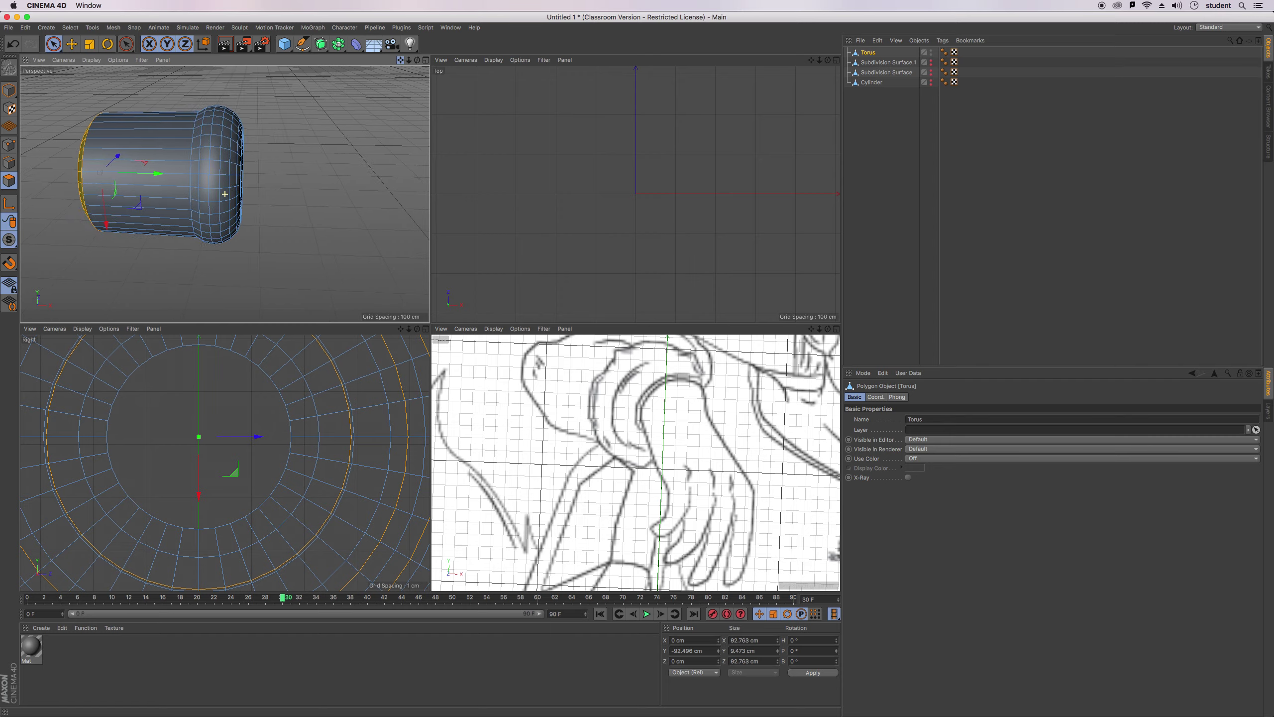
pyautogui.moveTo(400, 60); pyautogui.dragTo(533, 69)
pyautogui.keyDown('alt'); pyautogui.moveTo(225, 194); pyautogui.dragTo(225, 194); pyautogui.keyUp('alt')
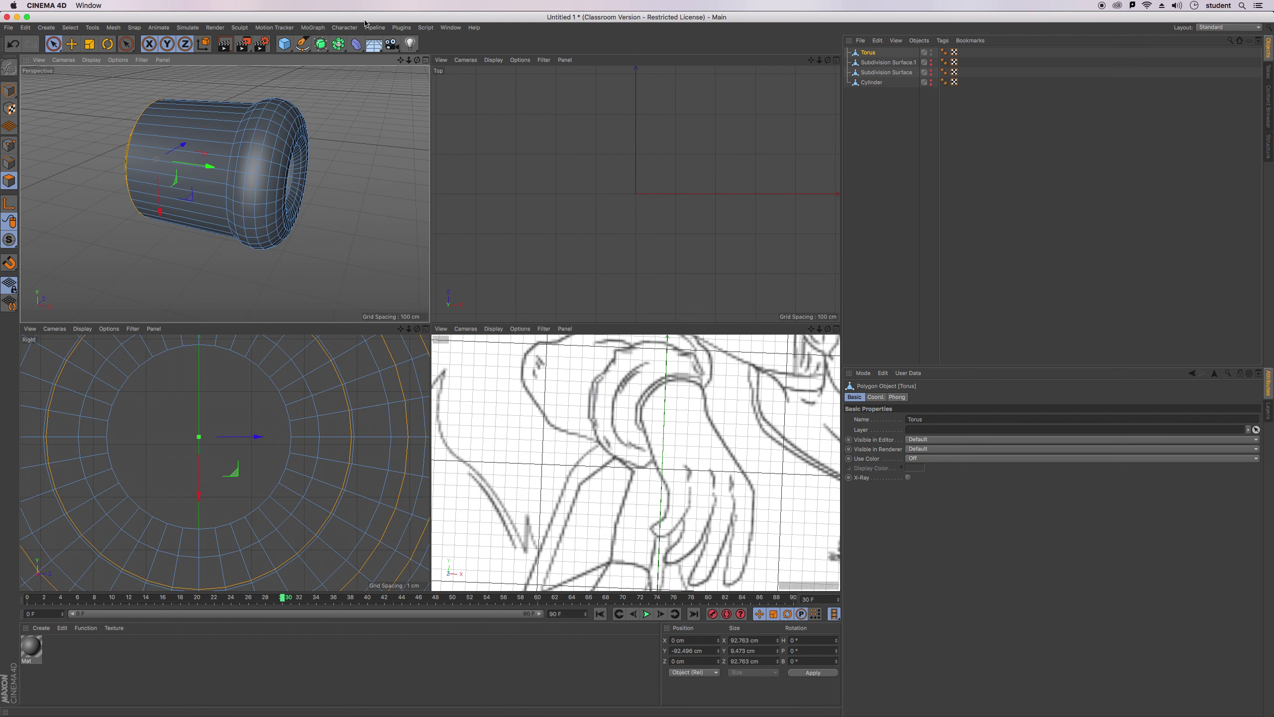
# Search the object list for "sube" and clear the search term.
pyautogui.click(321, 29)
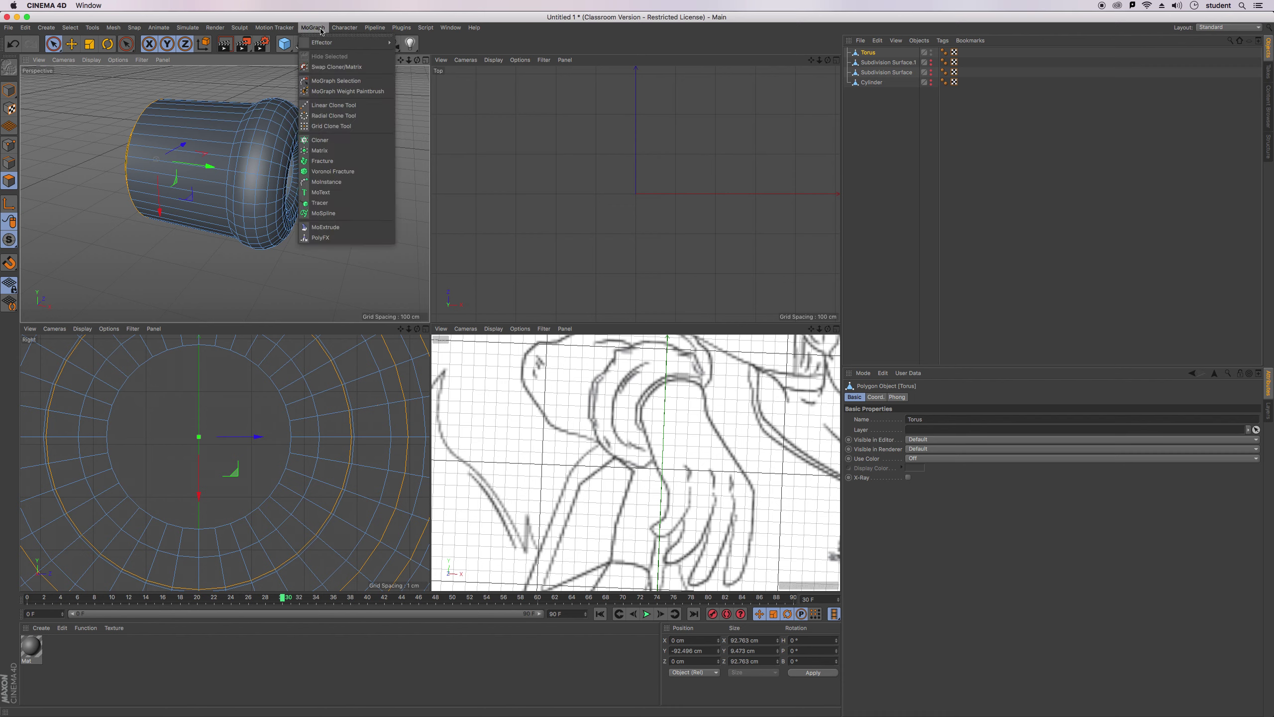
pyautogui.moveTo(335, 28)
pyautogui.click(1229, 42)
pyautogui.write('s')
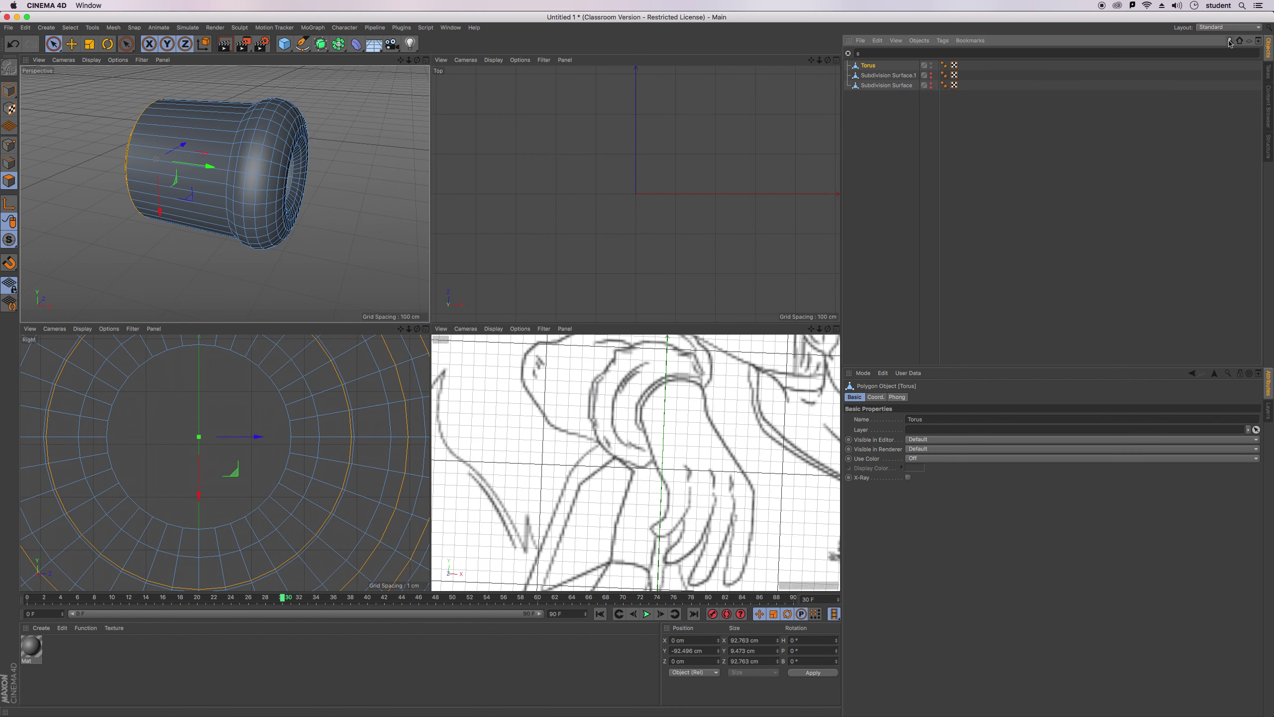
pyautogui.write('ube')
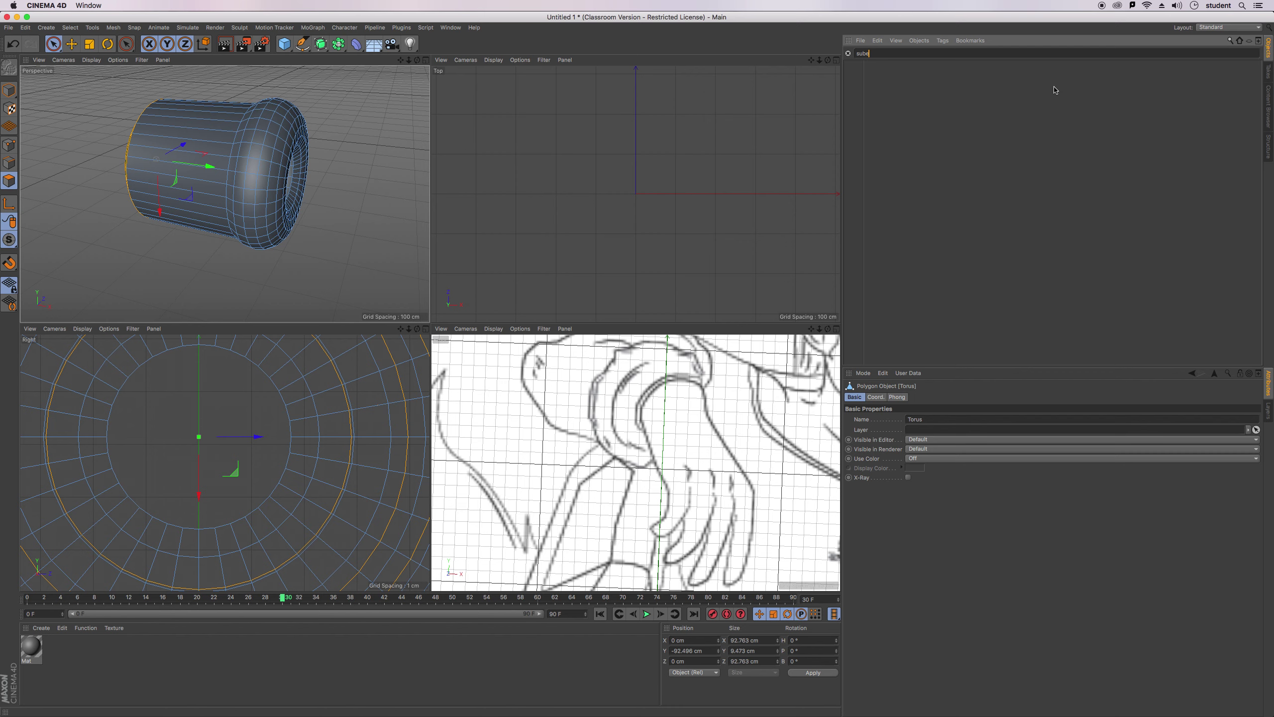
pyautogui.press('BackSpace')
pyautogui.press('BackSpace')
pyautogui.press('BackSpace')
pyautogui.press('BackSpace')
pyautogui.write('p')
pyautogui.press('BackSpace')
pyautogui.press('BackSpace')
# Search the object list for "reduction" and empty the search field.
pyautogui.write('reduction')
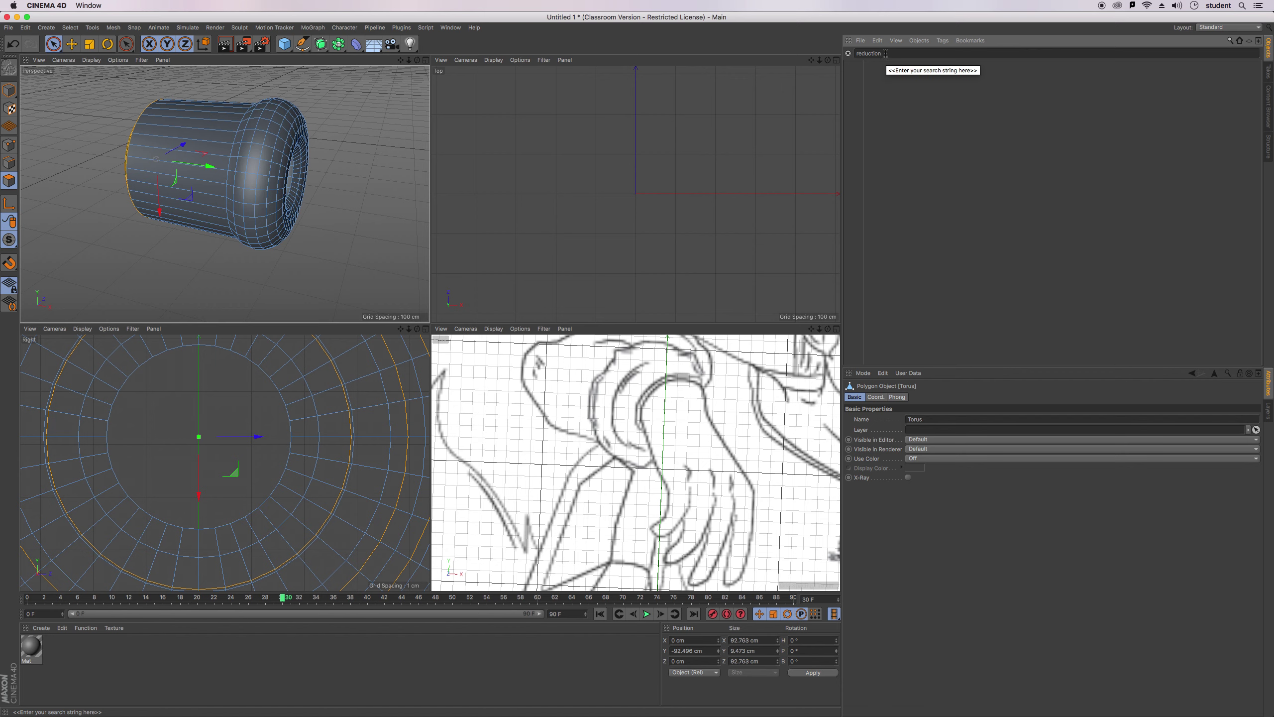
pyautogui.press('BackSpace')
pyautogui.press('BackSpace')
pyautogui.press('BackSpace')
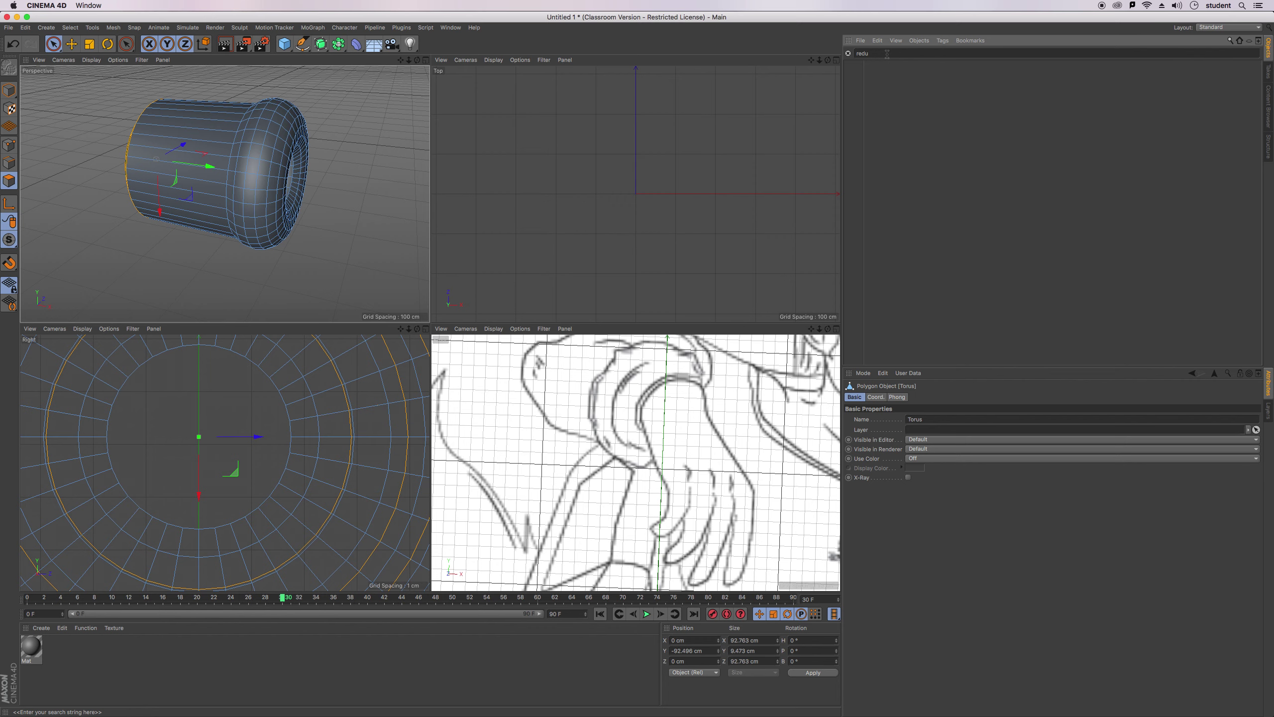
pyautogui.press('BackSpace')
pyautogui.press('BackSpace')
pyautogui.press('BackSpace')
pyautogui.write('colygo')
pyautogui.press('BackSpace')
pyautogui.press('BackSpace')
pyautogui.press('BackSpace')
pyautogui.press('BackSpace')
pyautogui.press('BackSpace')
pyautogui.press('BackSpace')
pyautogui.press('BackSpace')
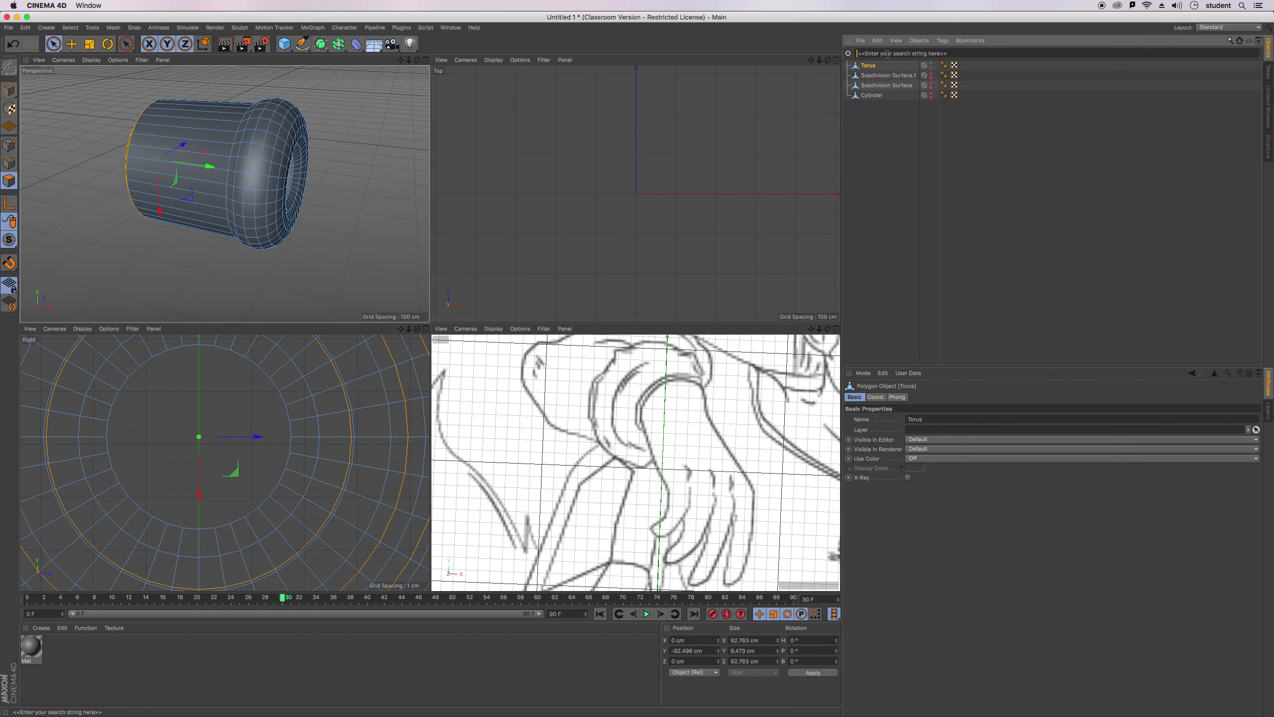
pyautogui.click(889, 201)
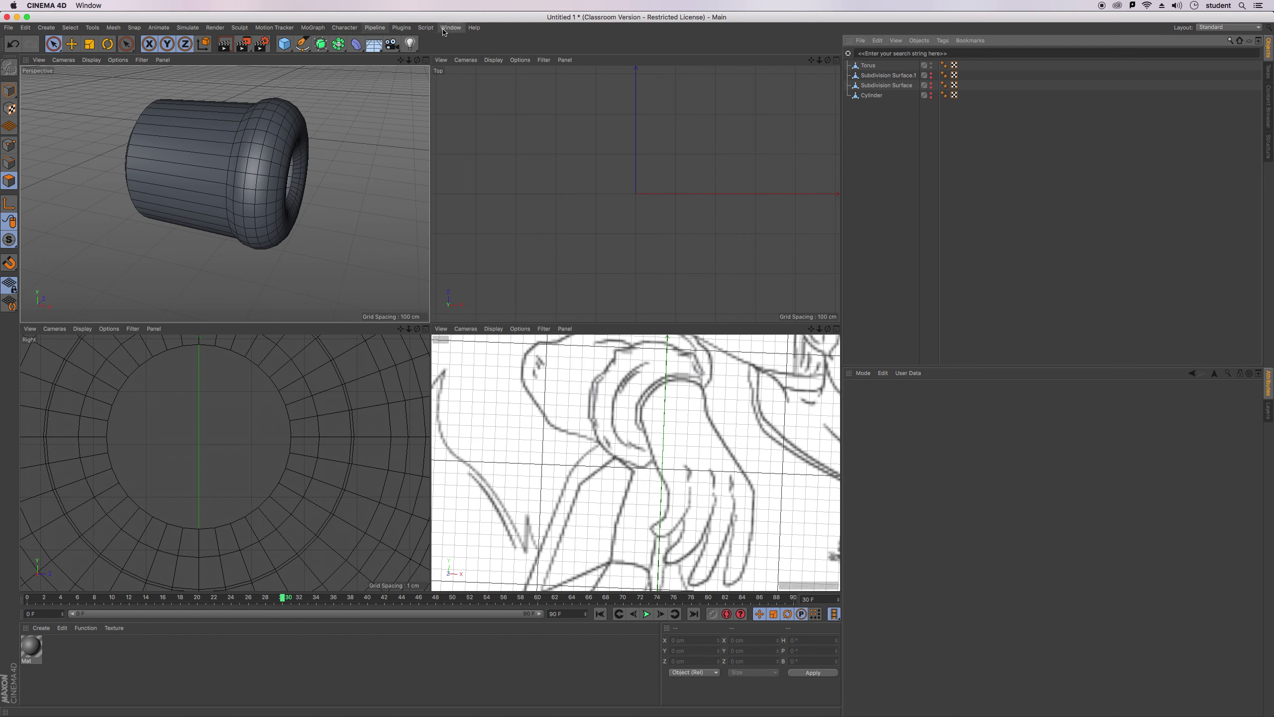
pyautogui.click(427, 29)
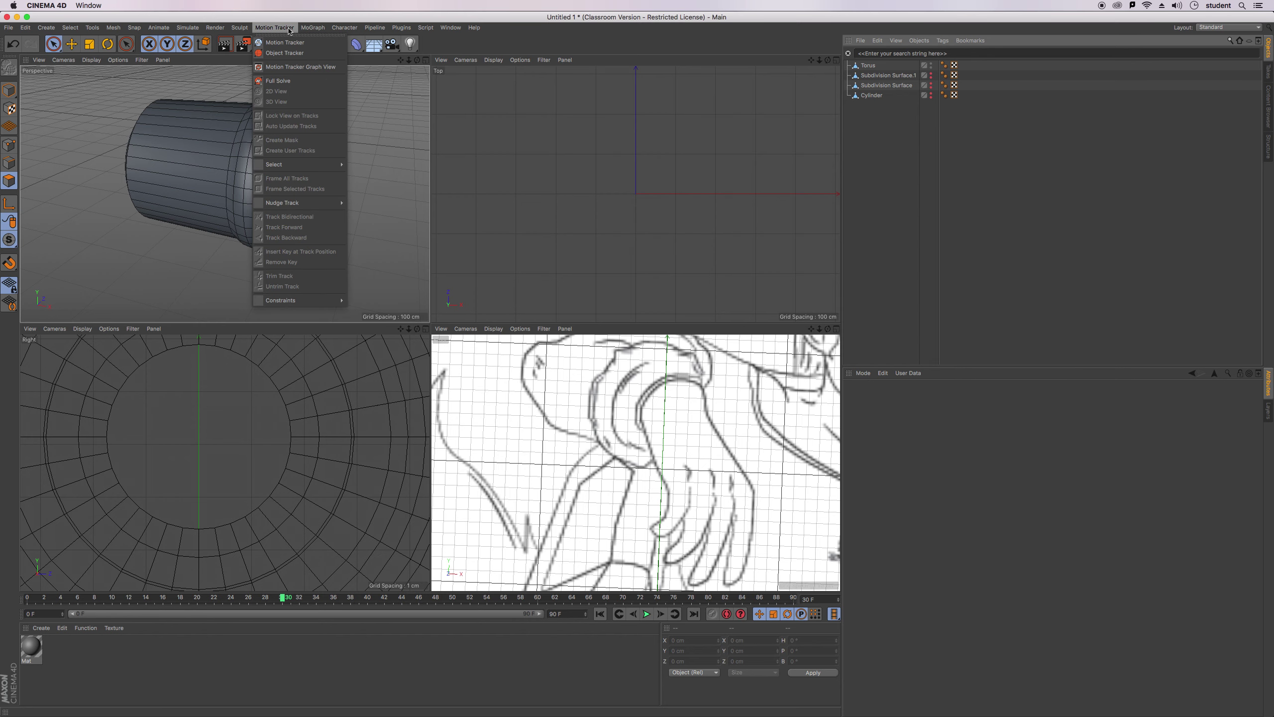
pyautogui.moveTo(252, 31)
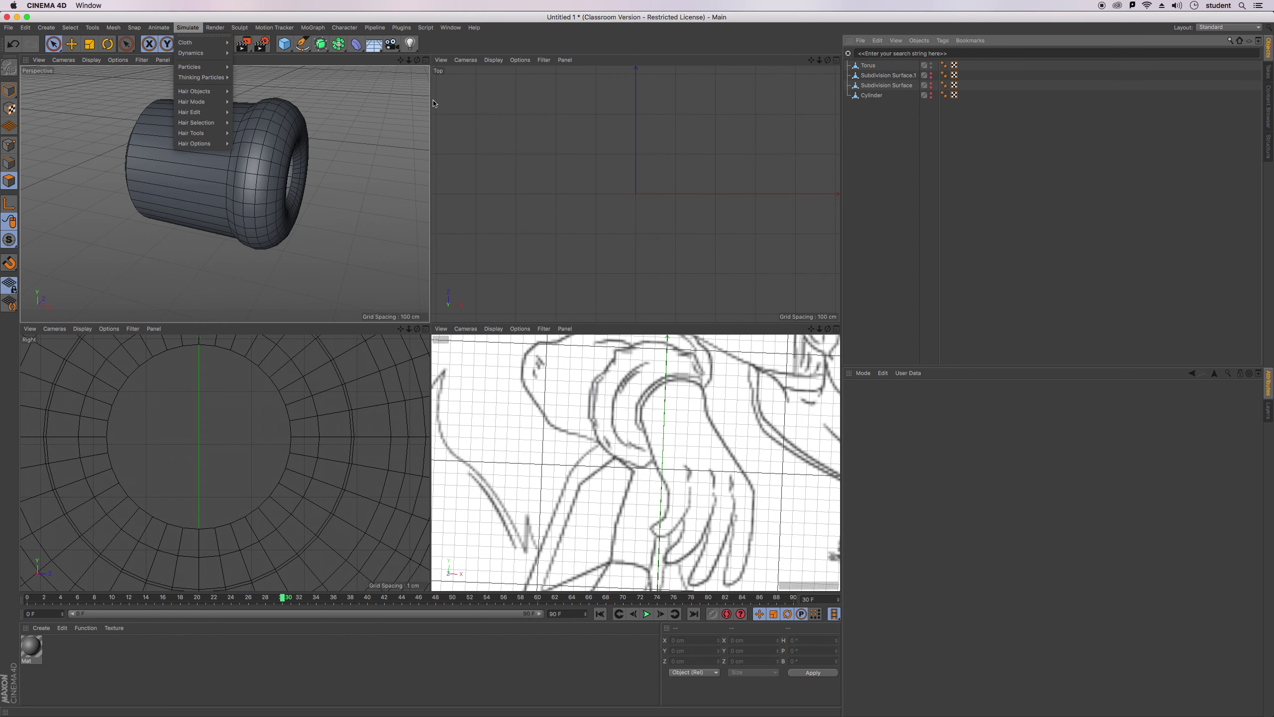
pyautogui.click(970, 177)
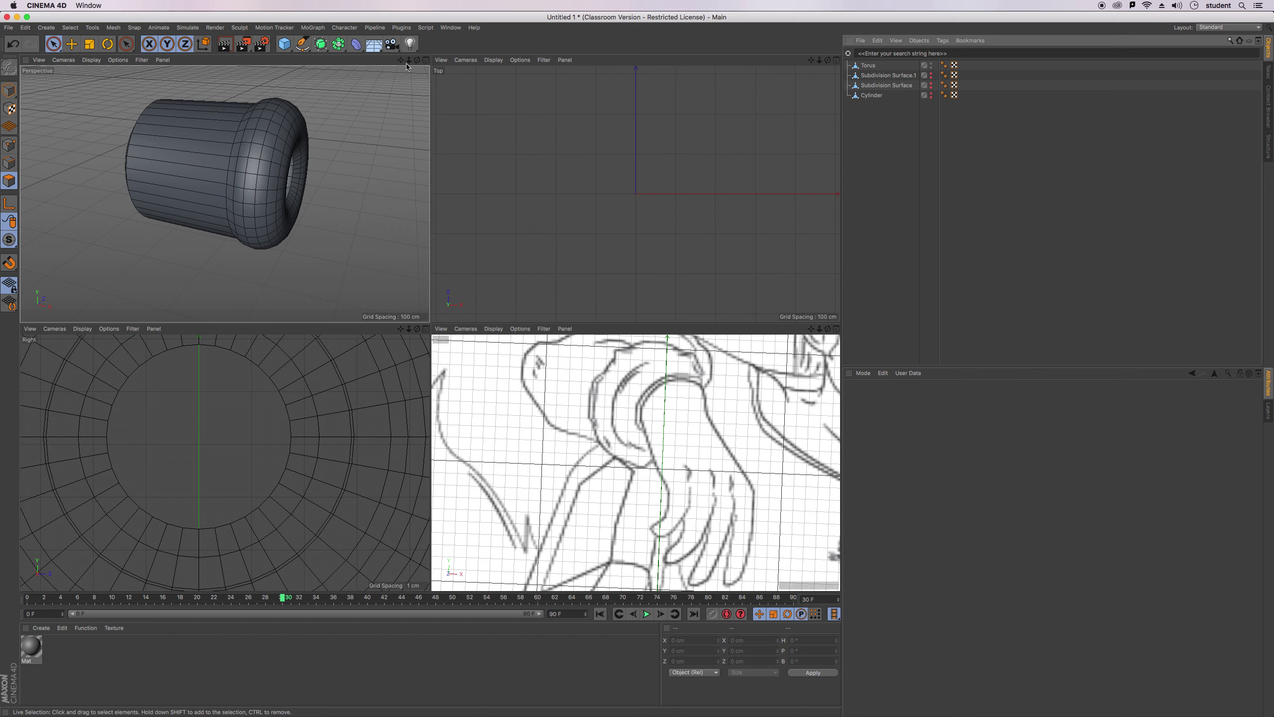
pyautogui.moveTo(401, 60)
pyautogui.mouseDown()
pyautogui.moveTo(411, 72)
pyautogui.moveTo(369, 66)
pyautogui.moveTo(374, 82)
pyautogui.moveTo(351, 20)
pyautogui.moveTo(377, 53)
pyautogui.moveTo(405, 52)
pyautogui.mouseUp()
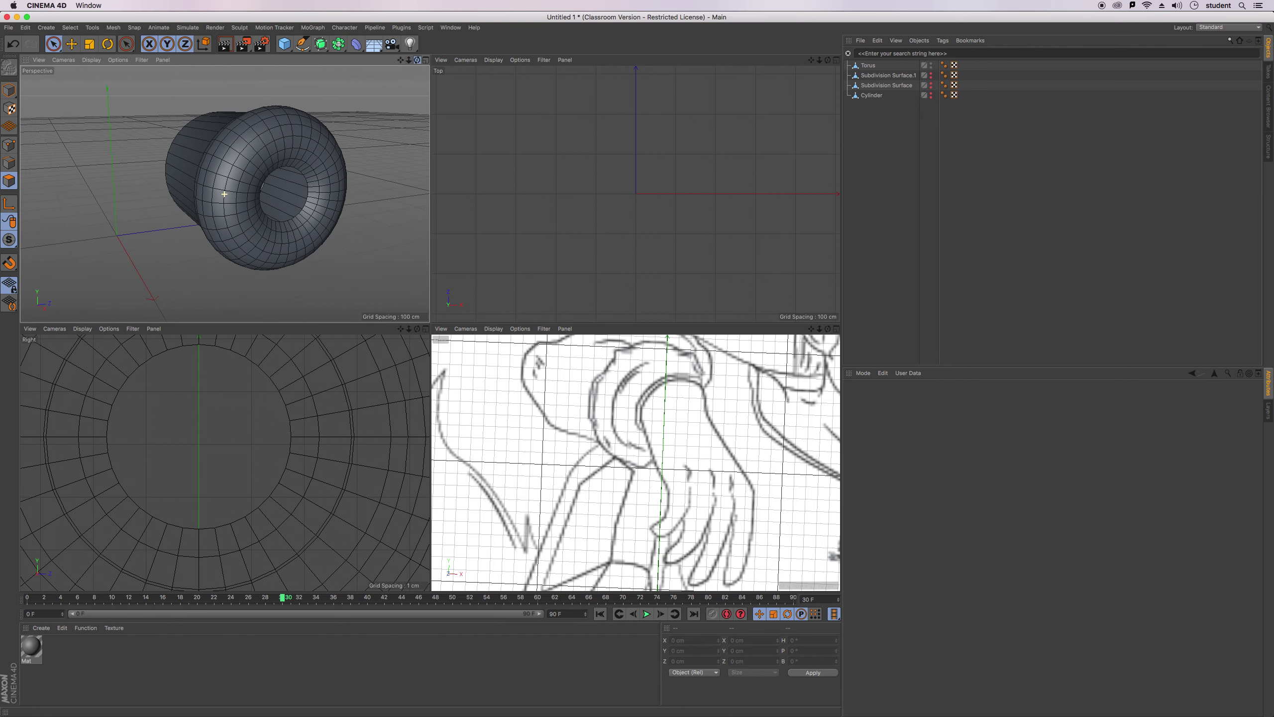
pyautogui.moveTo(405, 52)
pyautogui.mouseDown()
pyautogui.moveTo(372, 53)
pyautogui.moveTo(418, 48)
pyautogui.moveTo(417, 33)
pyautogui.moveTo(401, 35)
pyautogui.moveTo(403, 47)
pyautogui.mouseUp()
pyautogui.moveTo(225, 193); pyautogui.dragTo(226, 194)
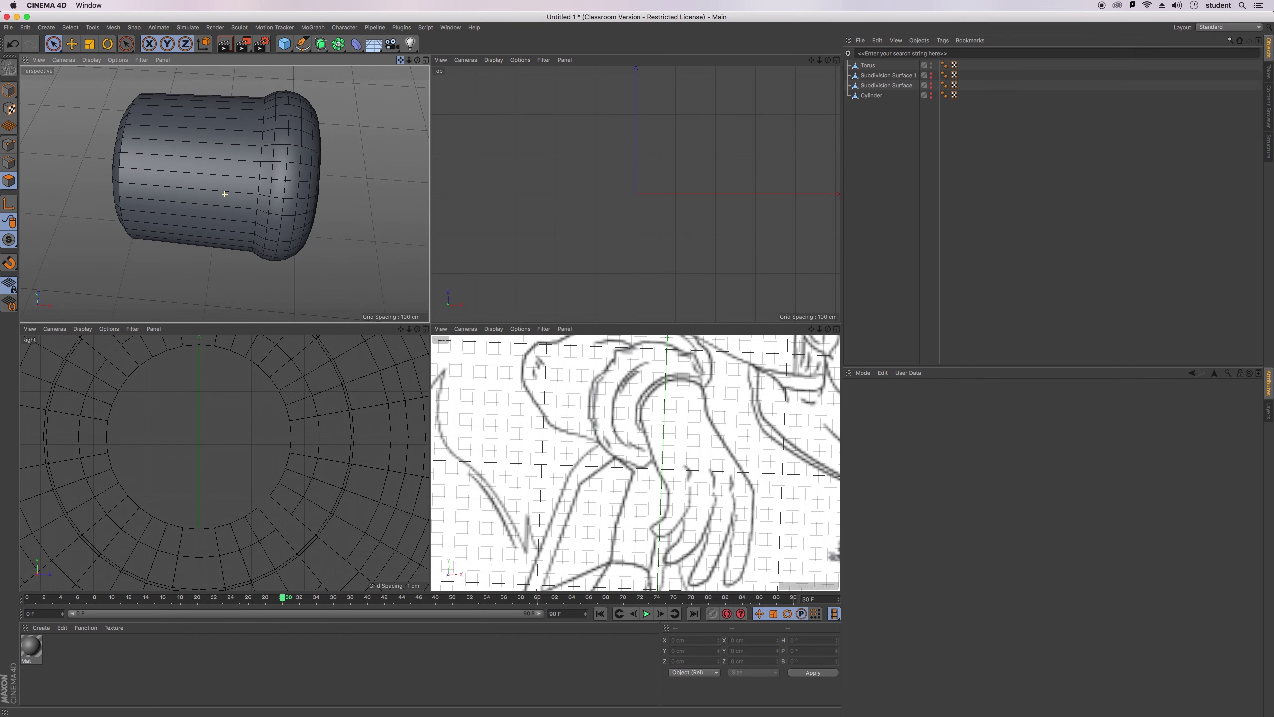
# Select the Torus, clear the polygon selection on its end ring and switch to edge editing.
pyautogui.click(871, 67)
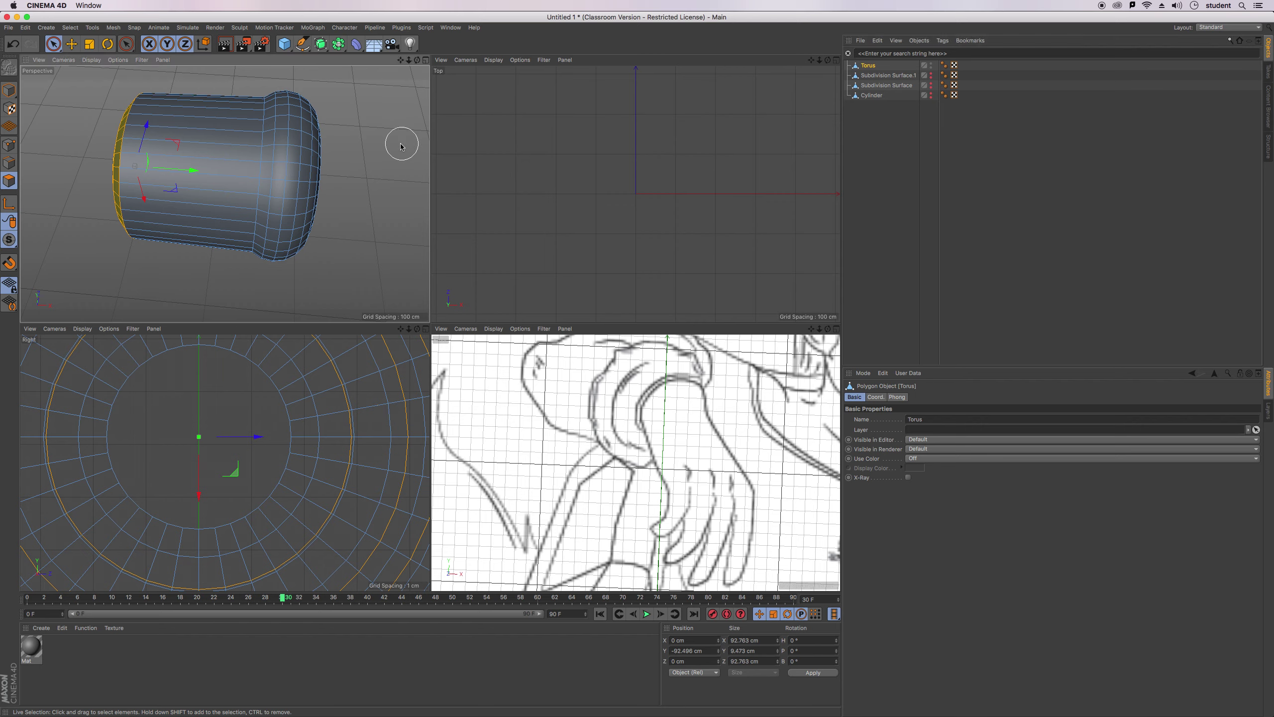
pyautogui.moveTo(400, 60); pyautogui.dragTo(489, 35)
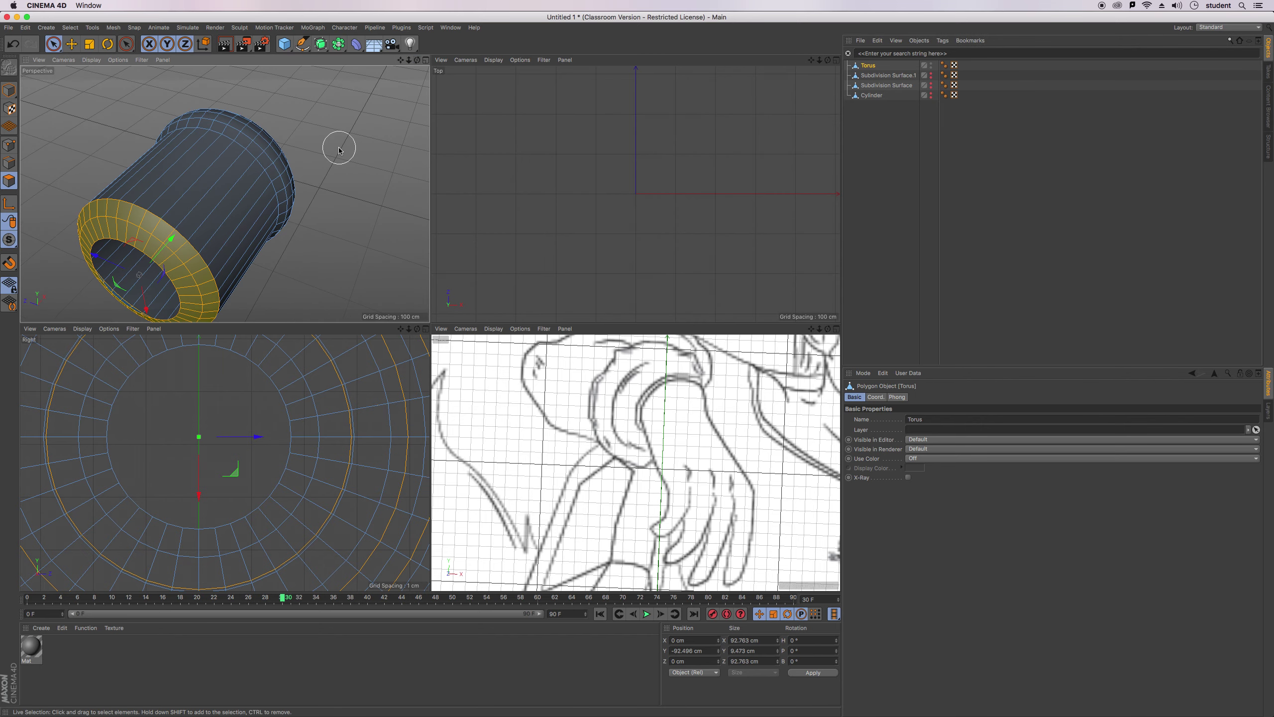
pyautogui.click(342, 146)
pyautogui.moveTo(418, 61); pyautogui.dragTo(369, 88)
pyautogui.click(10, 160)
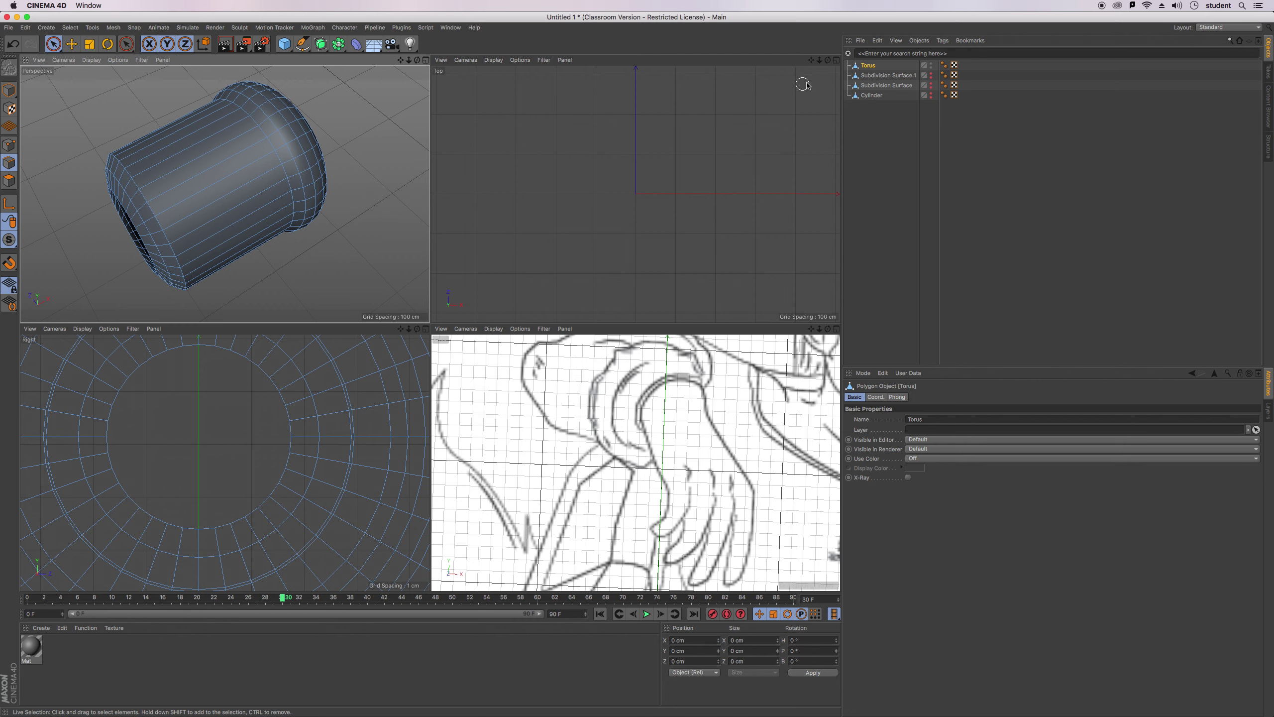
# Select the five neighbouring lengthwise edges along the middle of the cuff's straight section in the Top view.
pyautogui.moveTo(820, 60); pyautogui.dragTo(808, 62)
pyautogui.moveTo(703, 193); pyautogui.dragTo(756, 319)
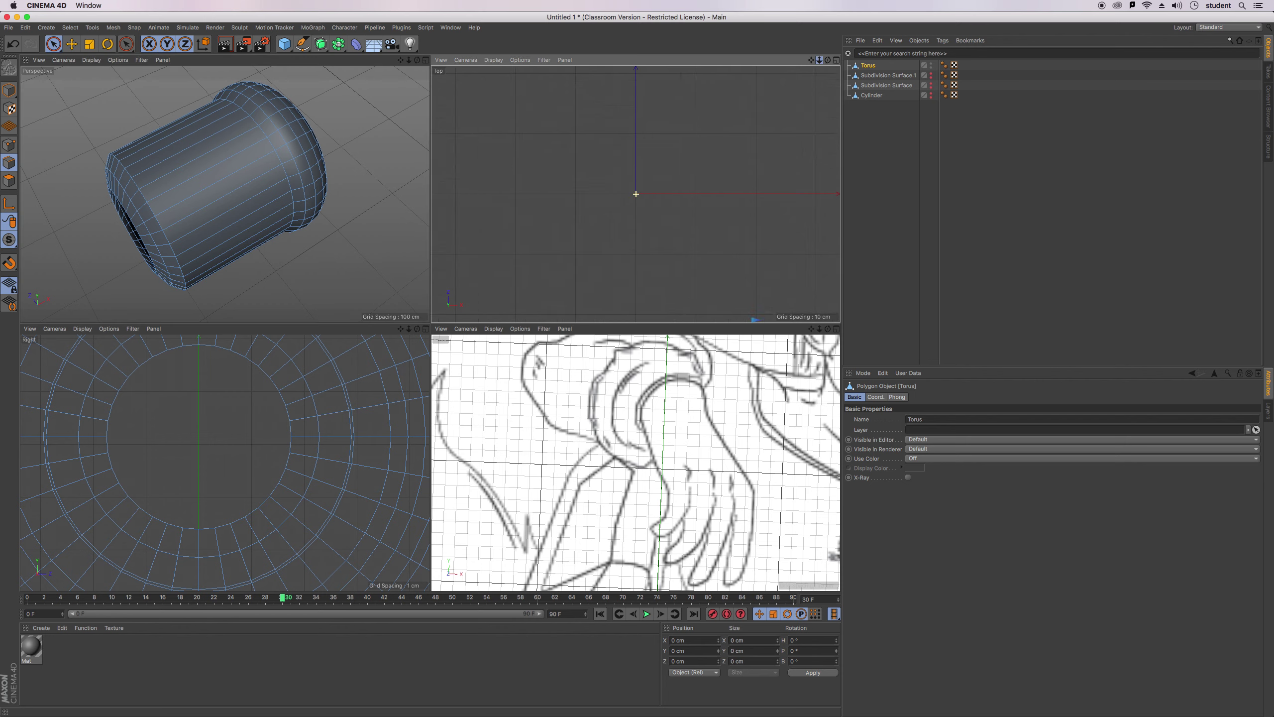
pyautogui.moveTo(811, 60); pyautogui.dragTo(549, 51)
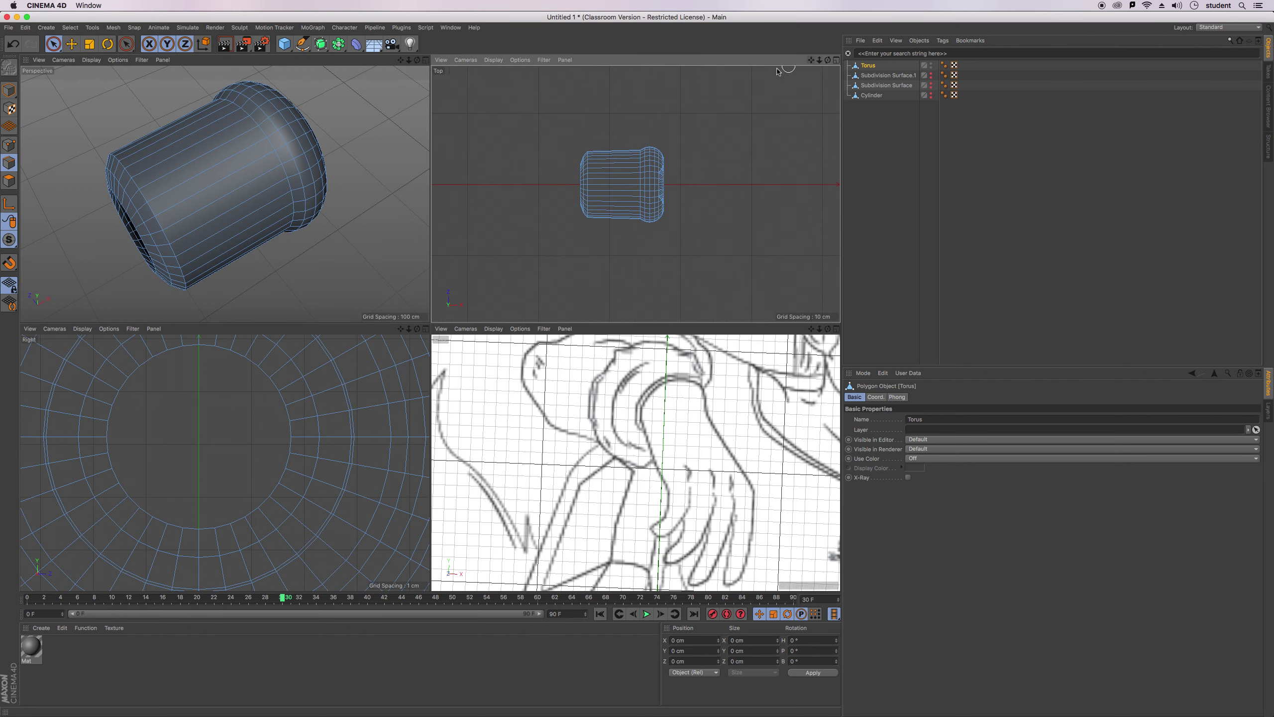
pyautogui.scroll(7, 591, 193)
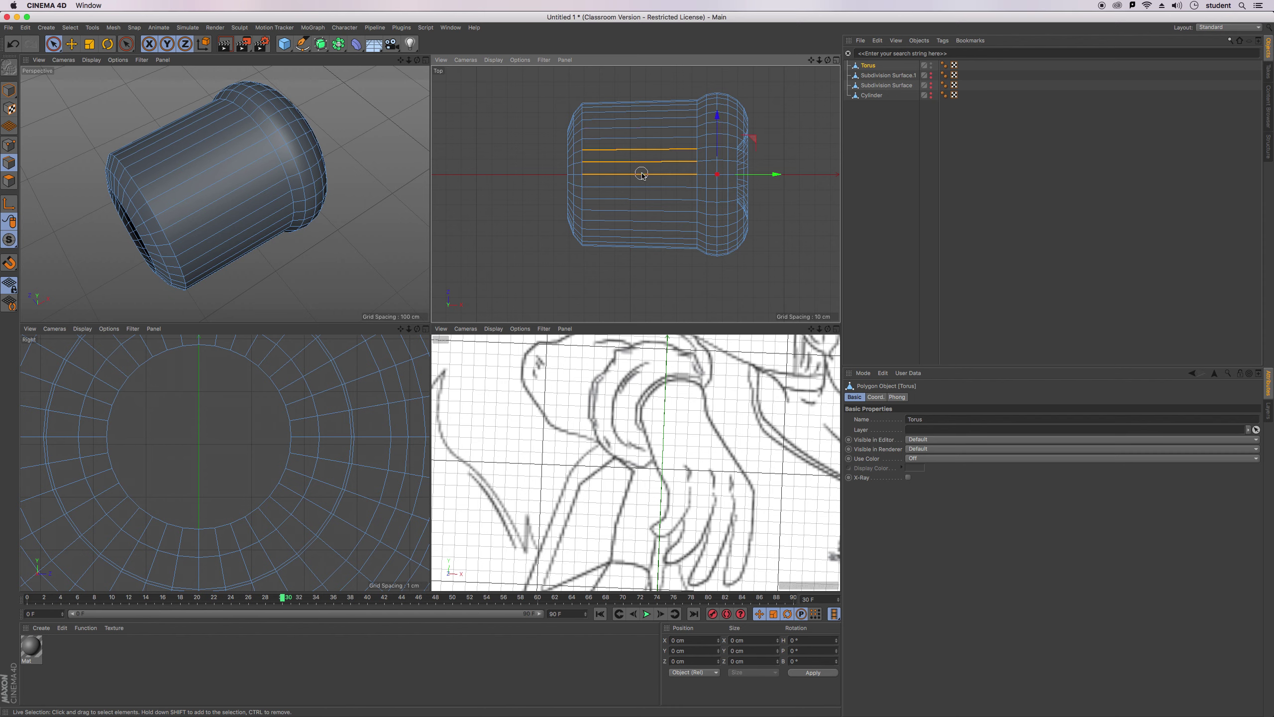
pyautogui.moveTo(635, 197); pyautogui.dragTo(636, 196)
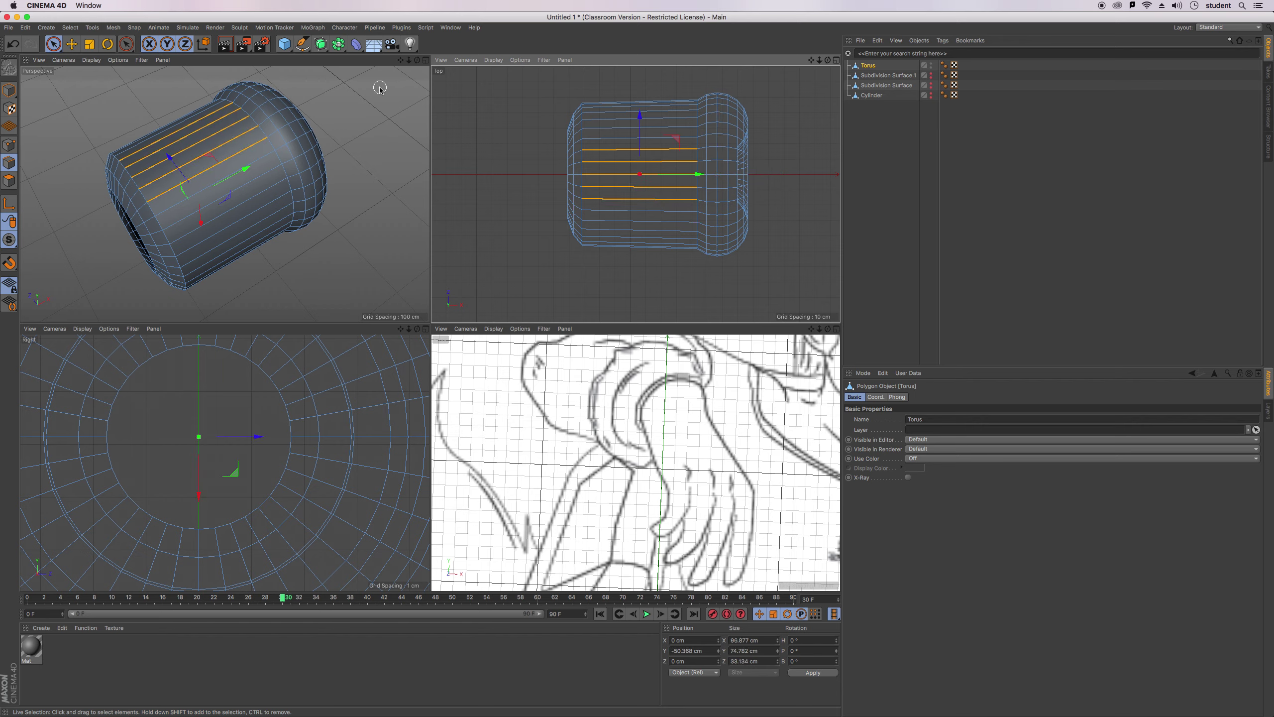
# Raise the selected lengthwise edges about 6 cm along X and shift them slightly along the cuff to Y -52.127 cm.
pyautogui.moveTo(418, 60); pyautogui.dragTo(485, 82)
pyautogui.moveTo(206, 288); pyautogui.dragTo(207, 284)
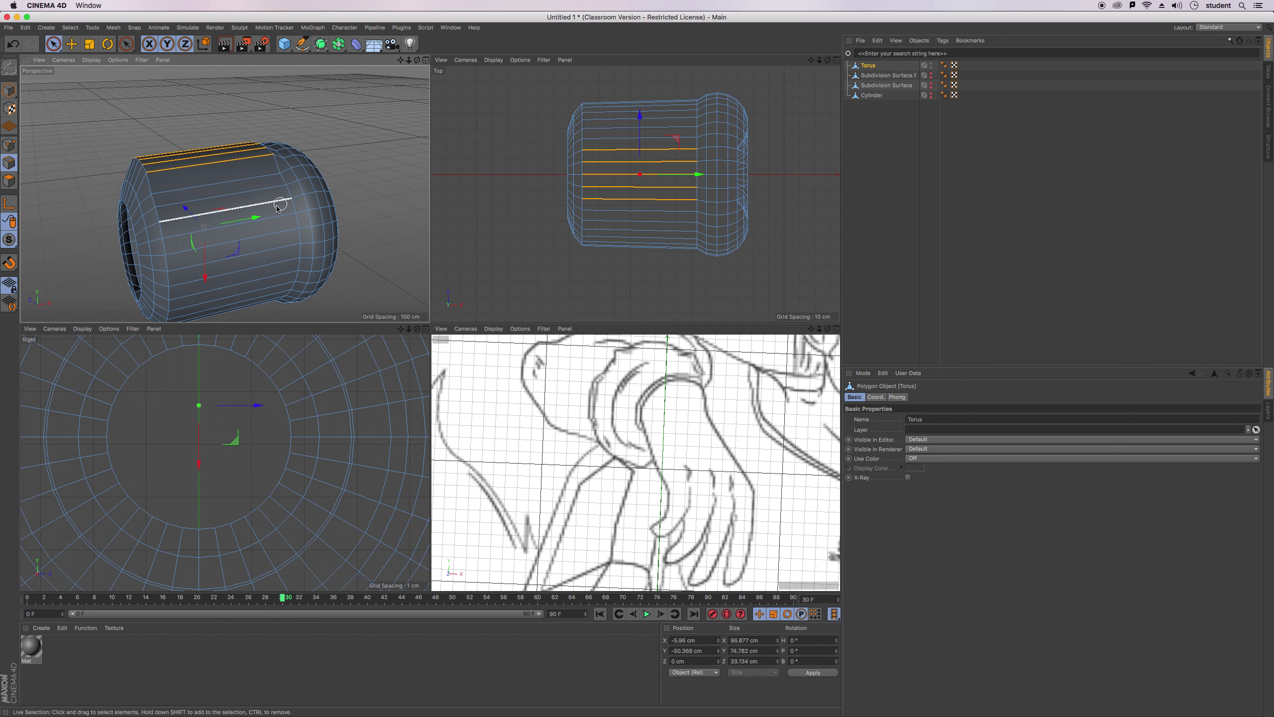
pyautogui.moveTo(258, 218); pyautogui.dragTo(257, 220)
pyautogui.moveTo(417, 60); pyautogui.dragTo(401, 31)
pyautogui.moveTo(224, 193)
pyautogui.keyDown('alt'); pyautogui.mouseDown()
pyautogui.moveTo(219, 203)
pyautogui.moveTo(227, 195)
pyautogui.mouseUp(); pyautogui.keyUp('alt')
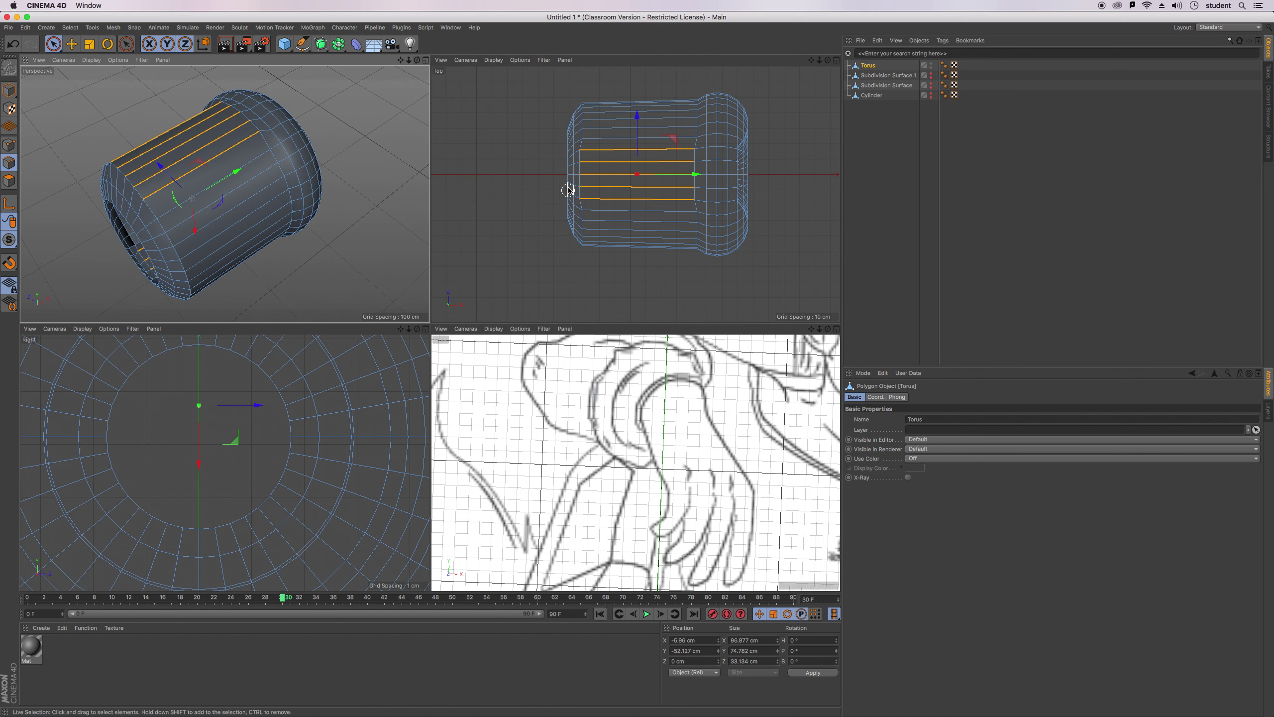
# Remove the two outer edges from the selection and move the remaining three edges about 2.9 cm back down along X.
pyautogui.keyDown('ctrl'); pyautogui.click(608, 149); pyautogui.keyUp('ctrl')
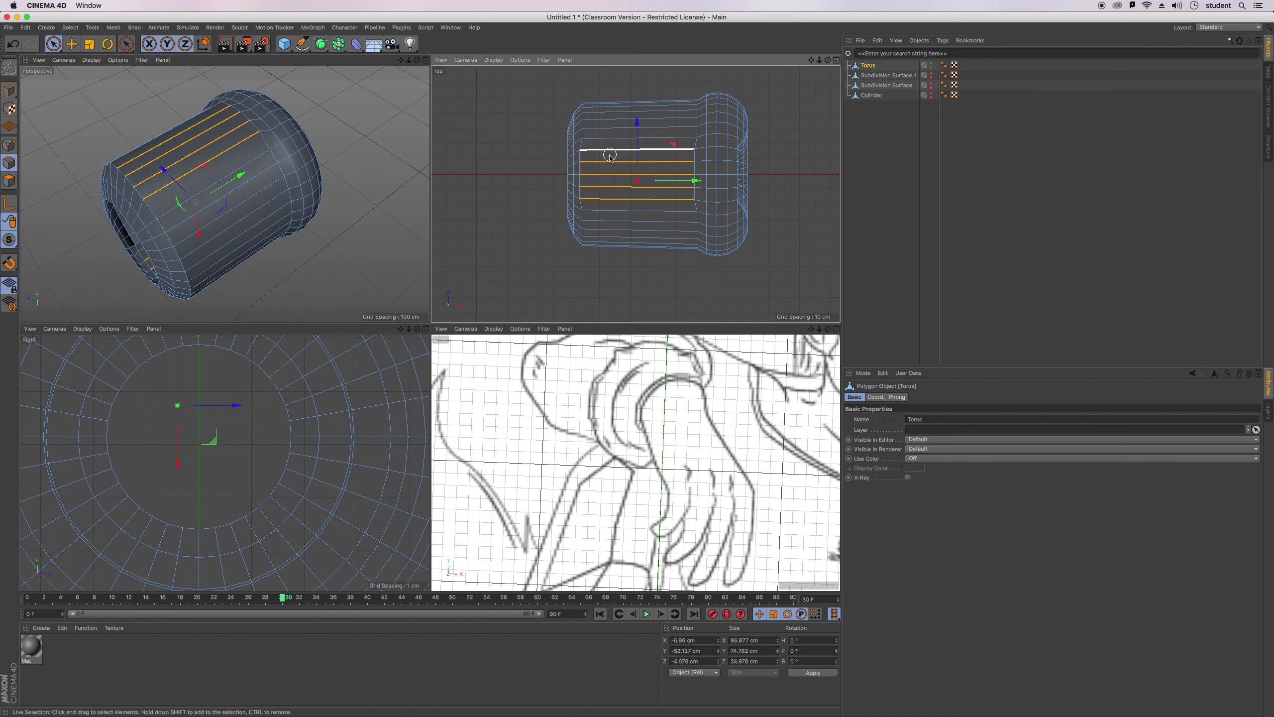
pyautogui.keyDown('ctrl'); pyautogui.click(602, 200); pyautogui.keyUp('ctrl')
pyautogui.click(373, 122)
pyautogui.click(375, 122)
pyautogui.hotkey('ctrl', 'z')
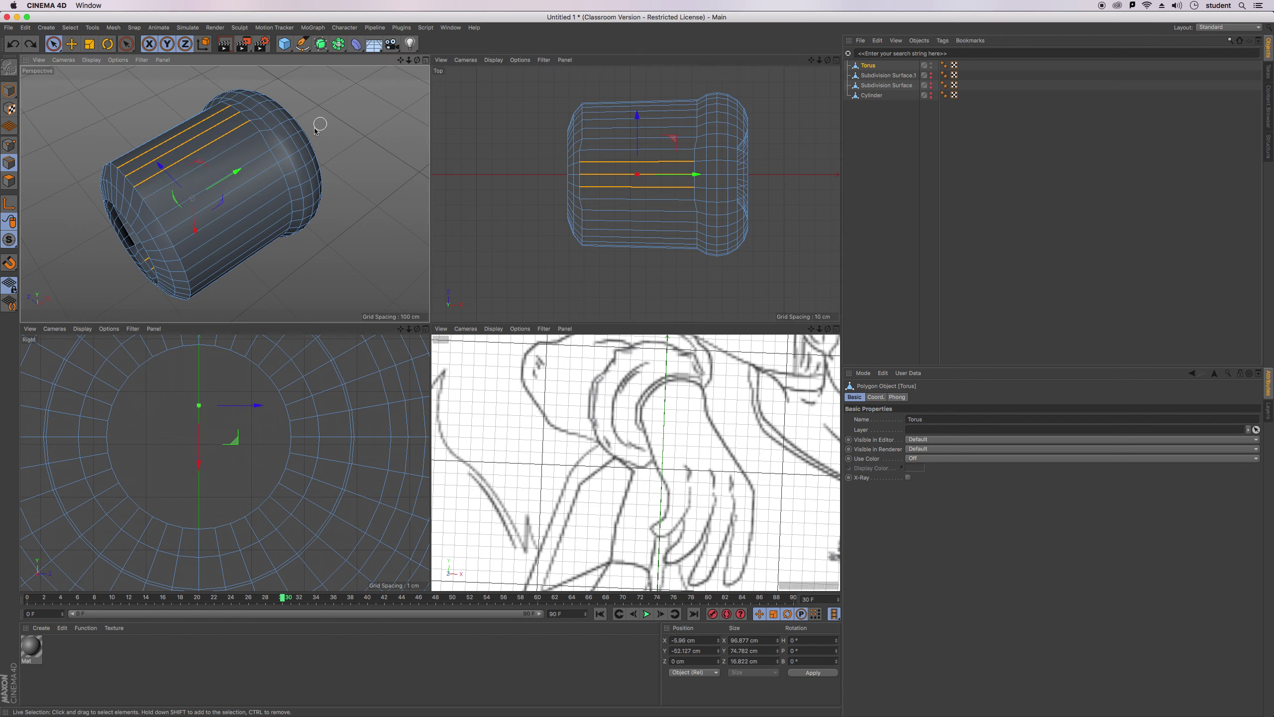
pyautogui.moveTo(196, 231); pyautogui.dragTo(199, 234)
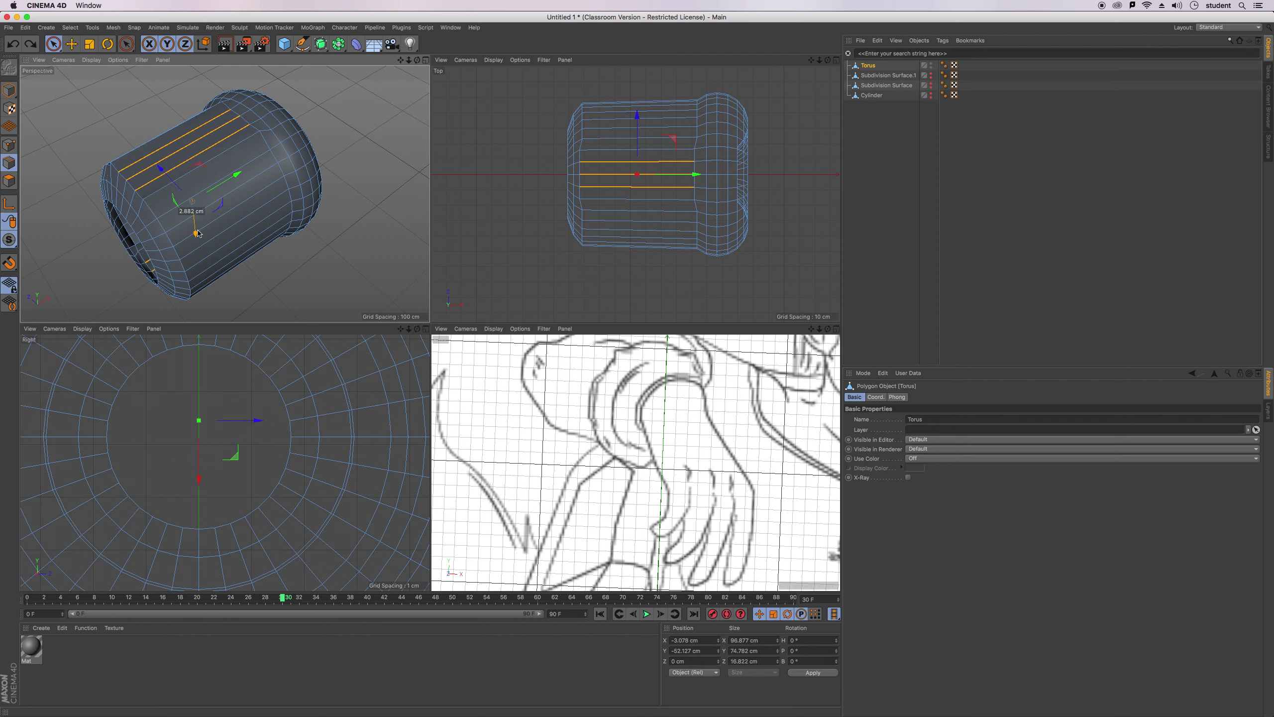
# Select only the central lengthwise edge of the cuff and lower it along X to about 0 cm.
pyautogui.click(612, 176)
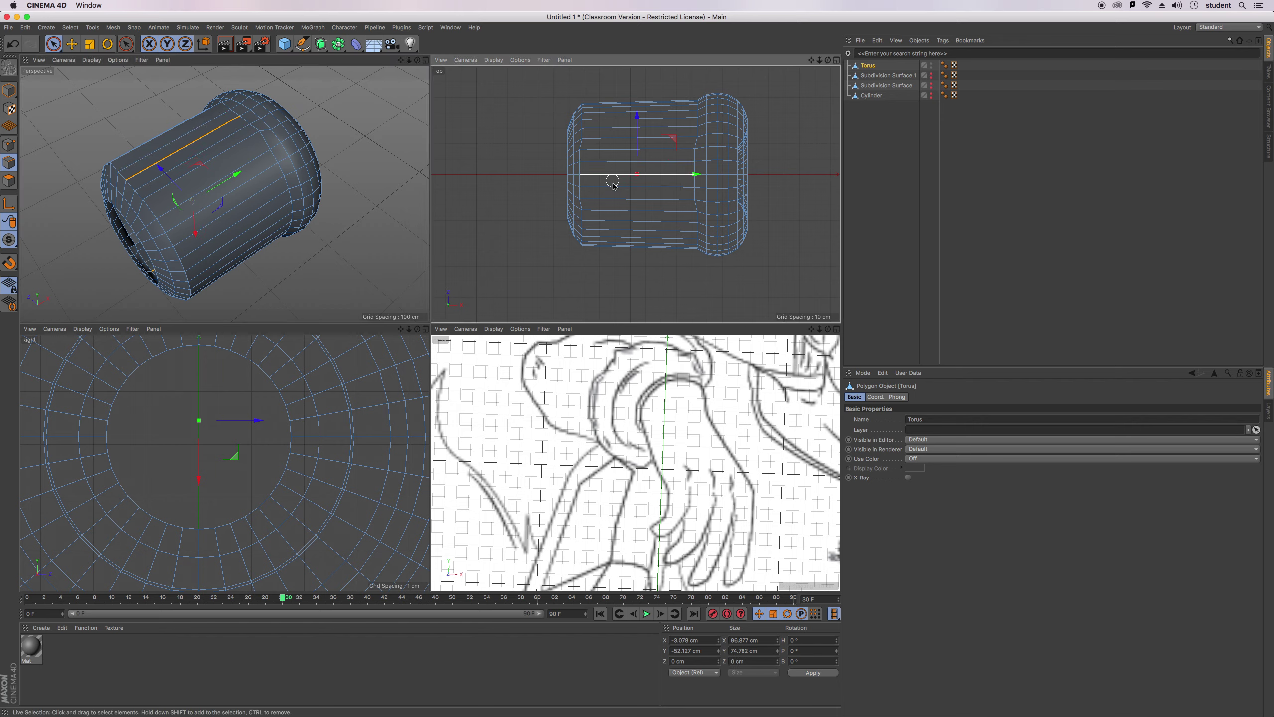
pyautogui.moveTo(417, 60); pyautogui.dragTo(469, 31)
pyautogui.moveTo(225, 194); pyautogui.dragTo(196, 276)
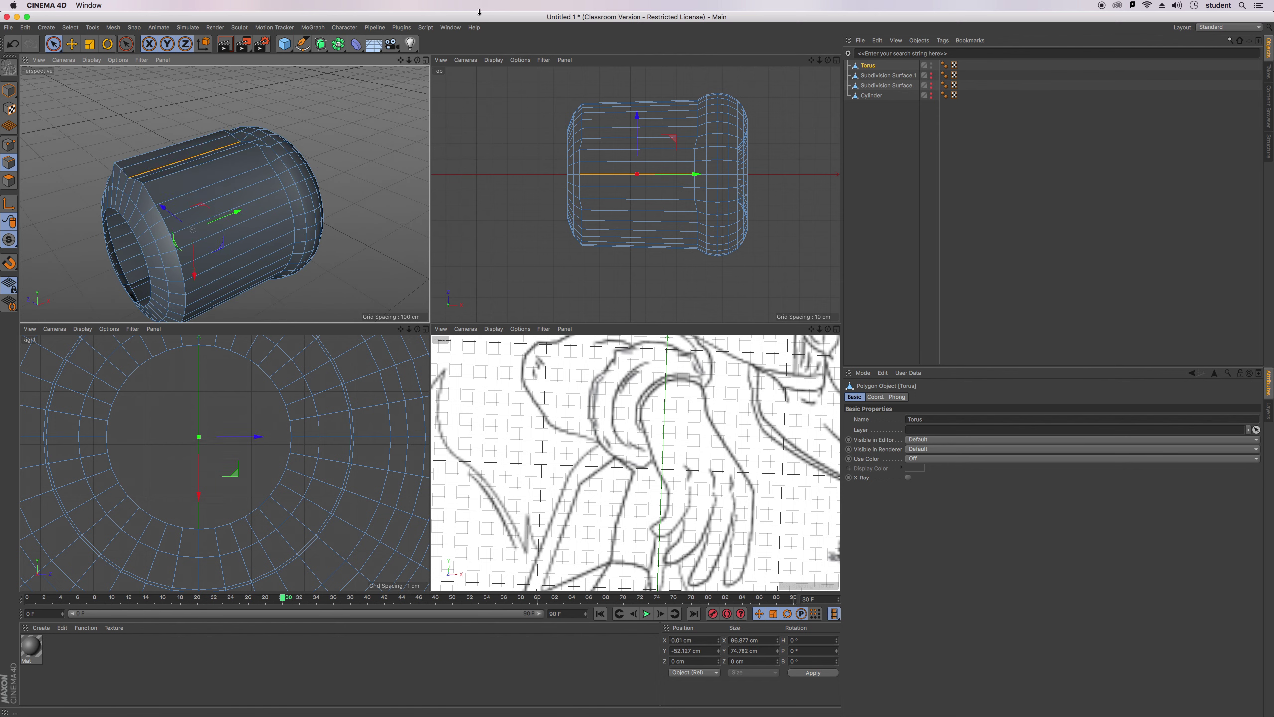
pyautogui.moveTo(417, 61); pyautogui.dragTo(225, 194)
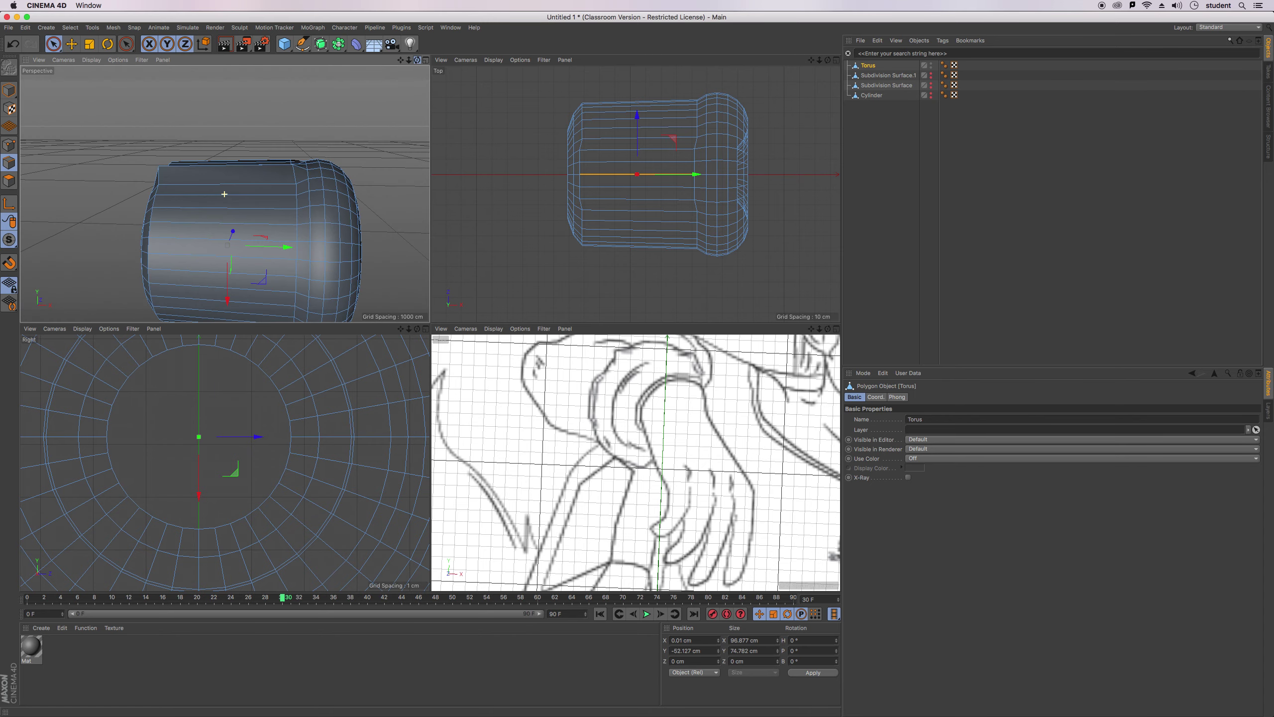
pyautogui.moveTo(400, 60); pyautogui.dragTo(352, 54)
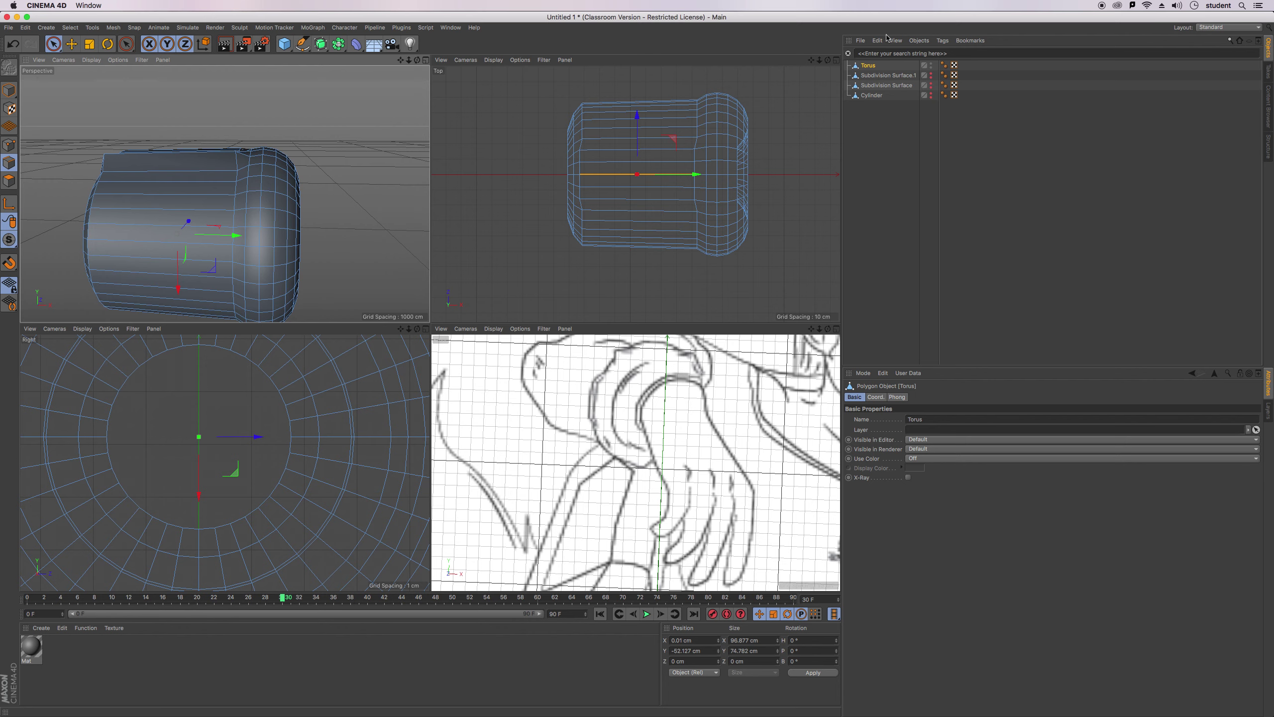
# Unhide both subdivision surfaces and the cylinder, and move the whole cuff along X to about 425 cm.
pyautogui.click(932, 74)
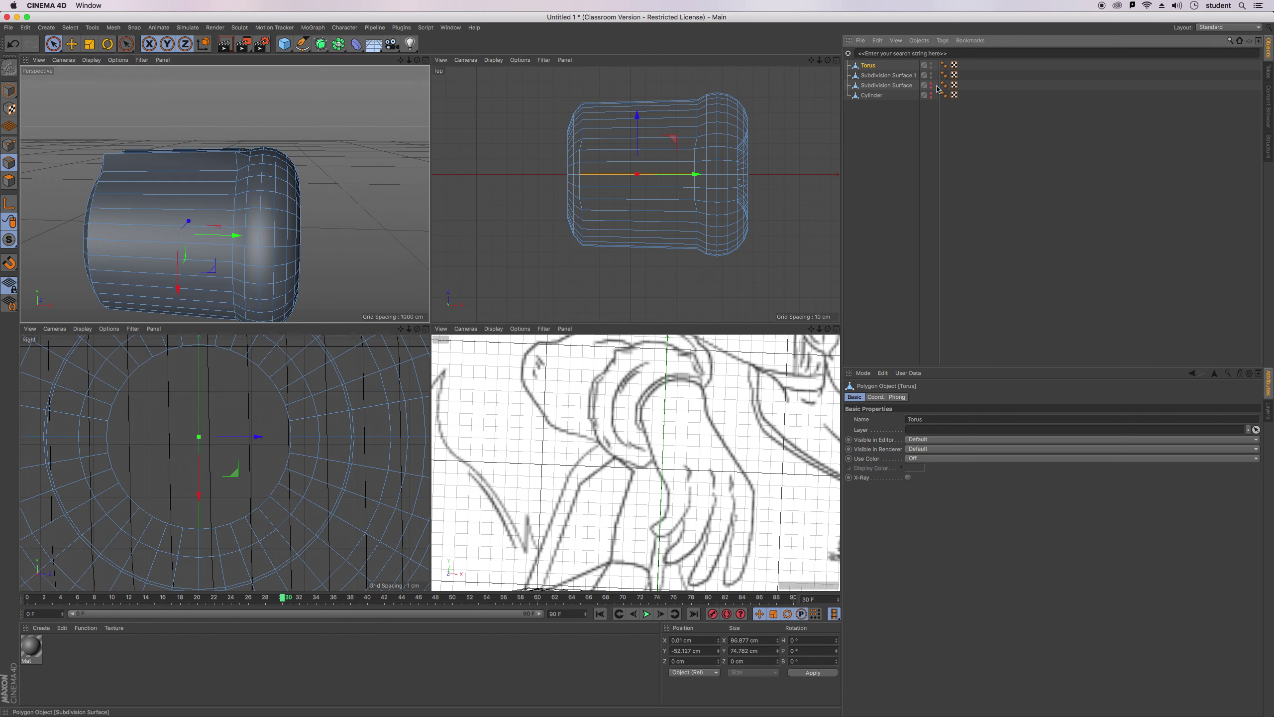
pyautogui.click(932, 84)
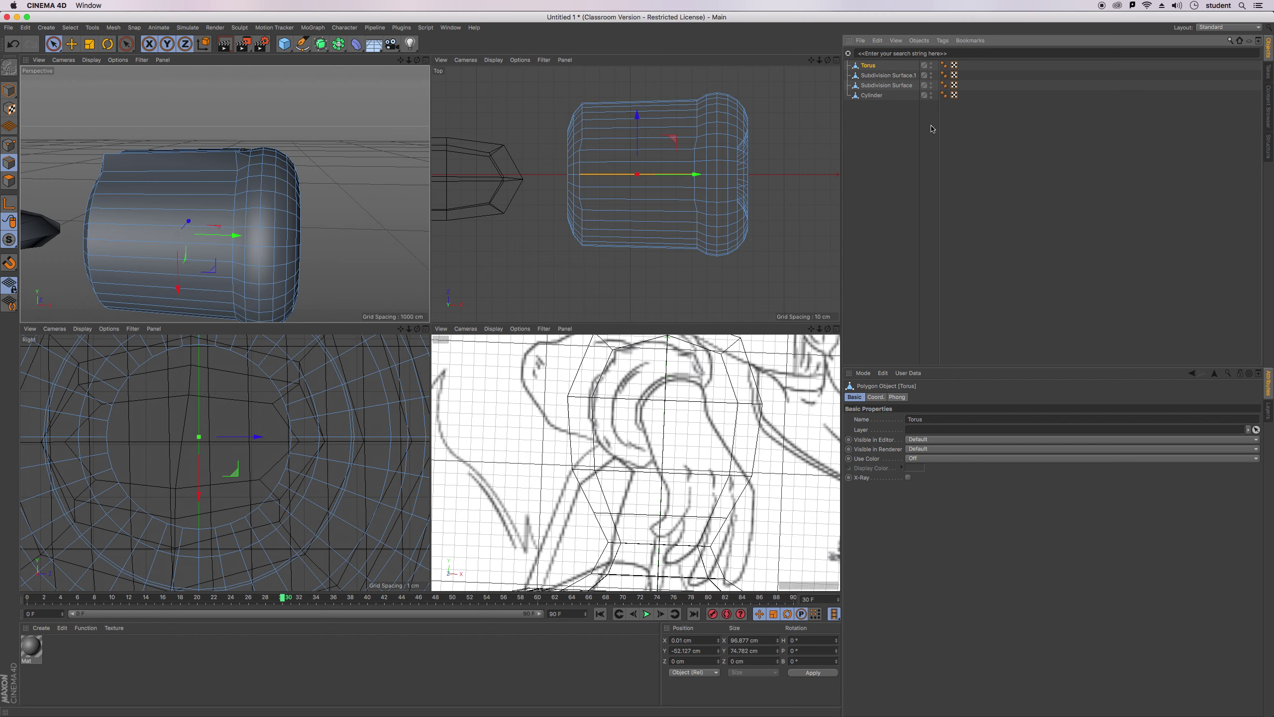
pyautogui.click(9, 90)
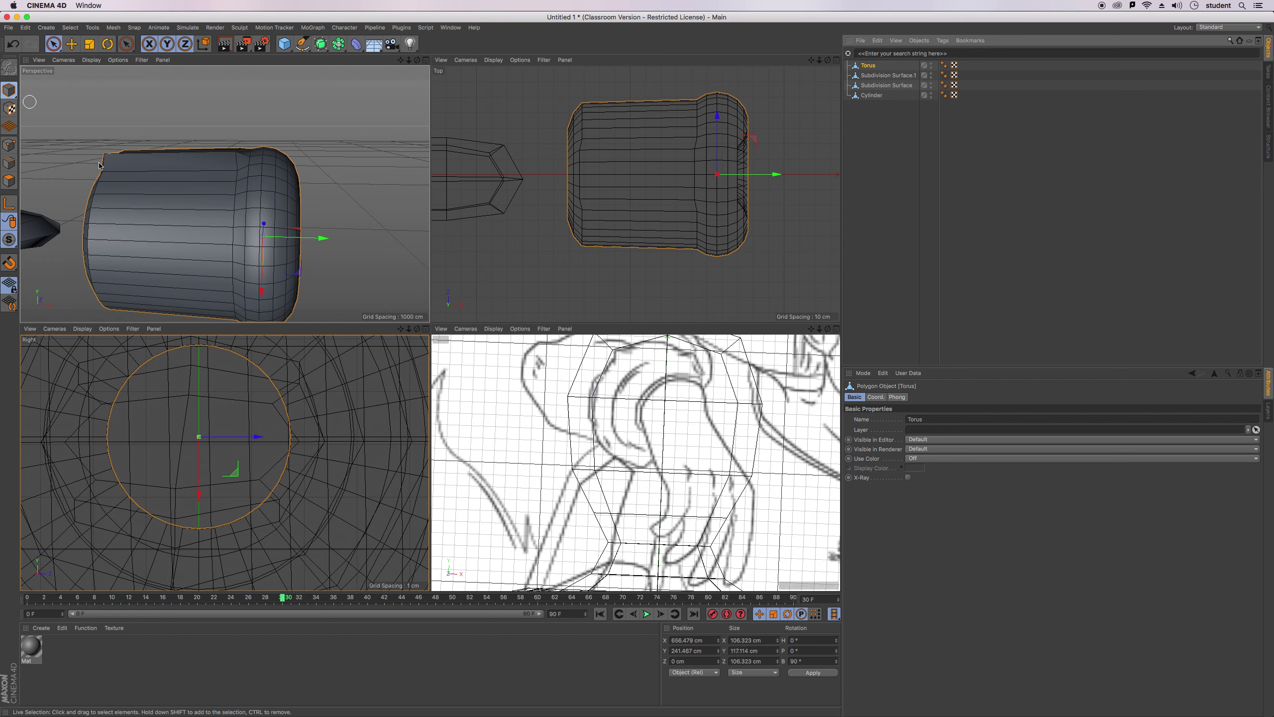
pyautogui.moveTo(324, 238); pyautogui.dragTo(56, 241)
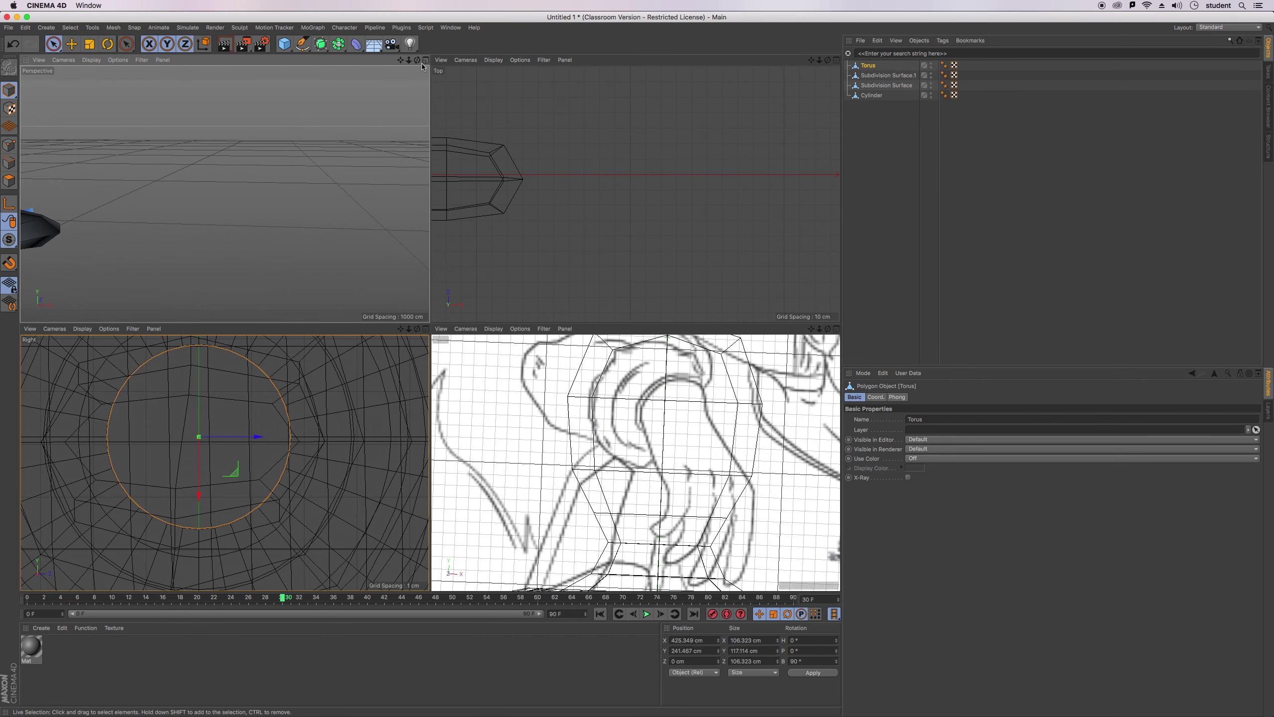
# Slide the cuff along the character's forearm to fit near the wrist at about X 403 cm.
pyautogui.press('o')
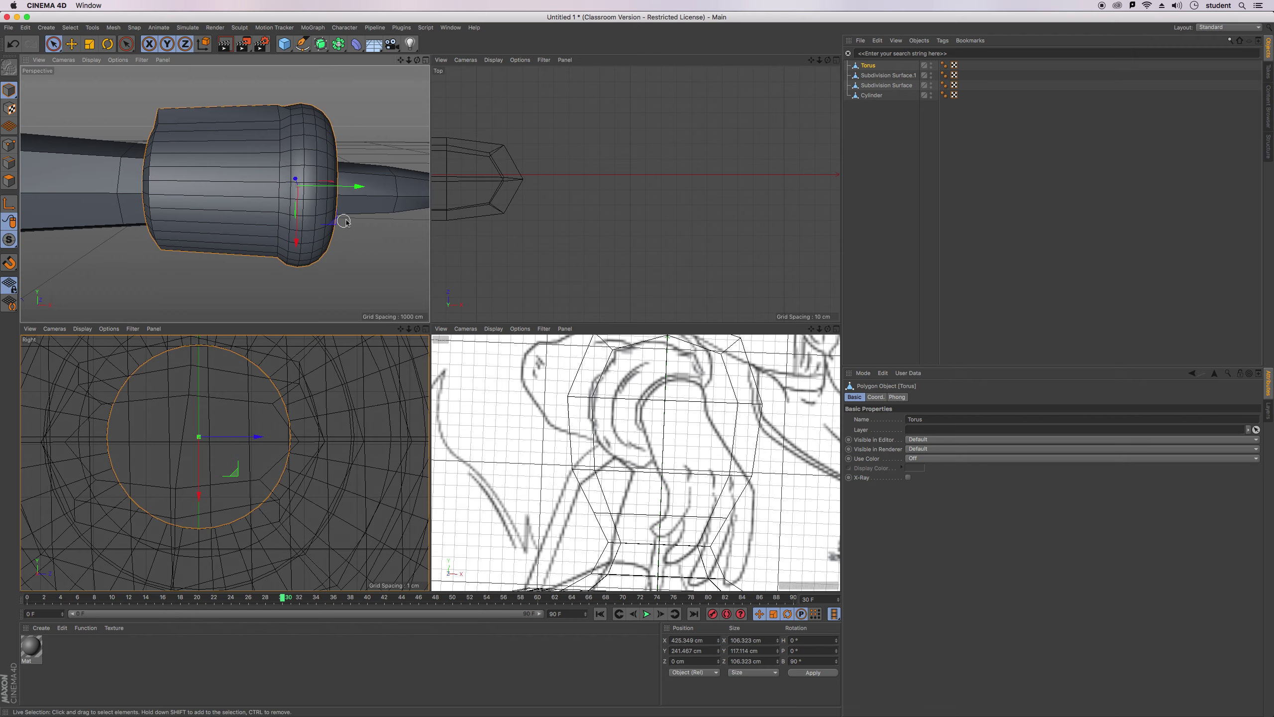
pyautogui.moveTo(360, 189); pyautogui.dragTo(332, 196)
pyautogui.moveTo(417, 62); pyautogui.dragTo(409, 63)
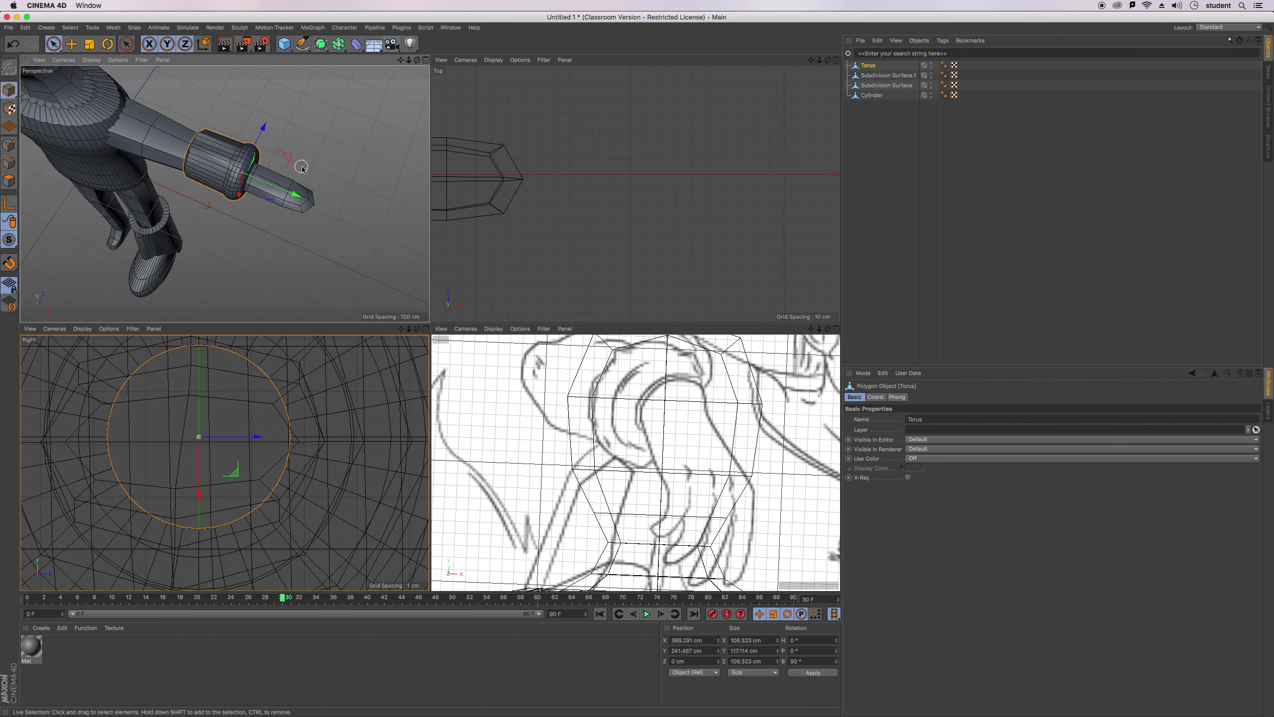
pyautogui.moveTo(295, 195); pyautogui.dragTo(302, 198)
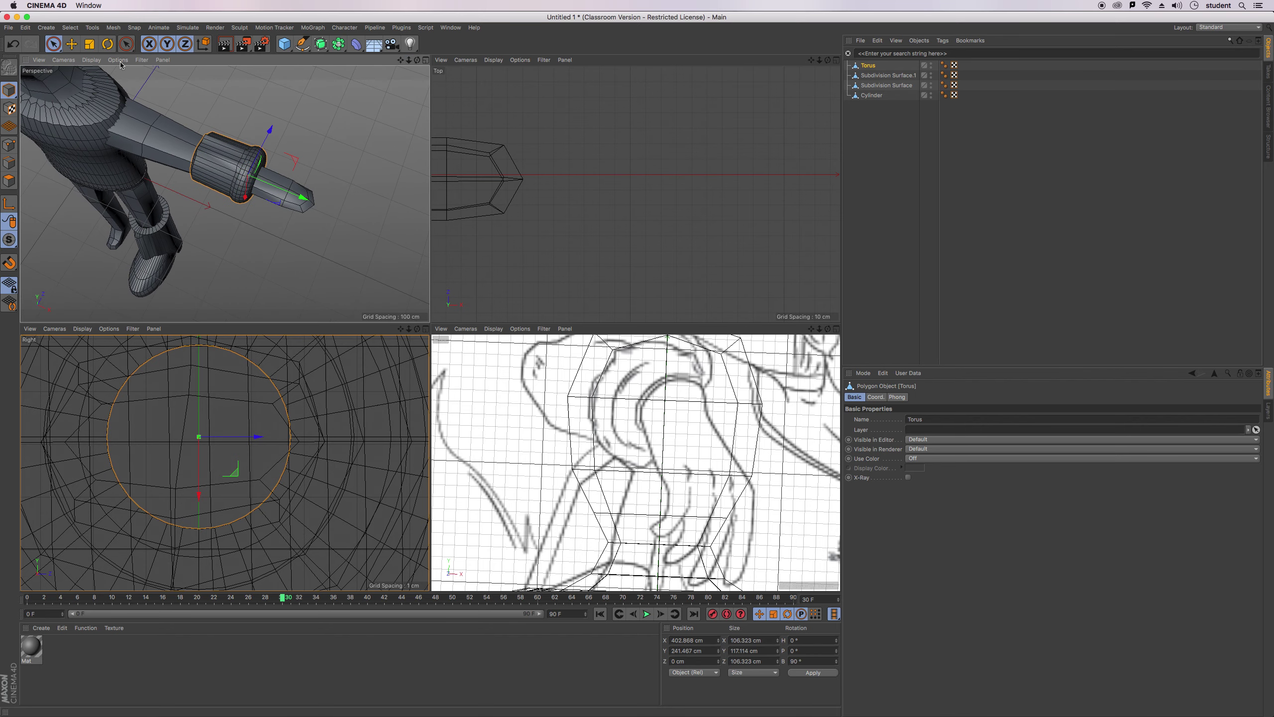
# Scale the cuff down to about 91 by 93 cm across and stretch it along the forearm to about 166 cm long.
pyautogui.press('t')
pyautogui.moveTo(336, 131); pyautogui.dragTo(314, 132)
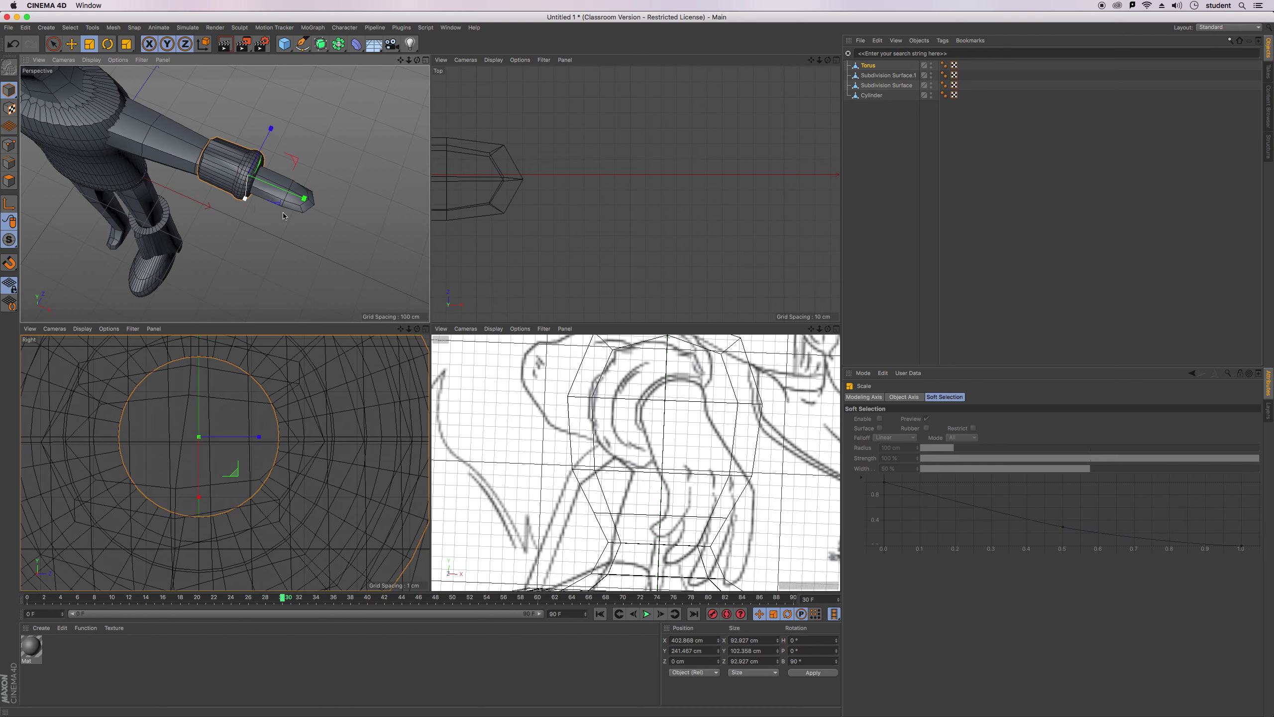
pyautogui.moveTo(315, 206); pyautogui.dragTo(346, 222)
pyautogui.moveTo(417, 60); pyautogui.dragTo(346, 22)
pyautogui.moveTo(258, 255); pyautogui.dragTo(300, 224)
pyautogui.moveTo(418, 60); pyautogui.dragTo(456, 50)
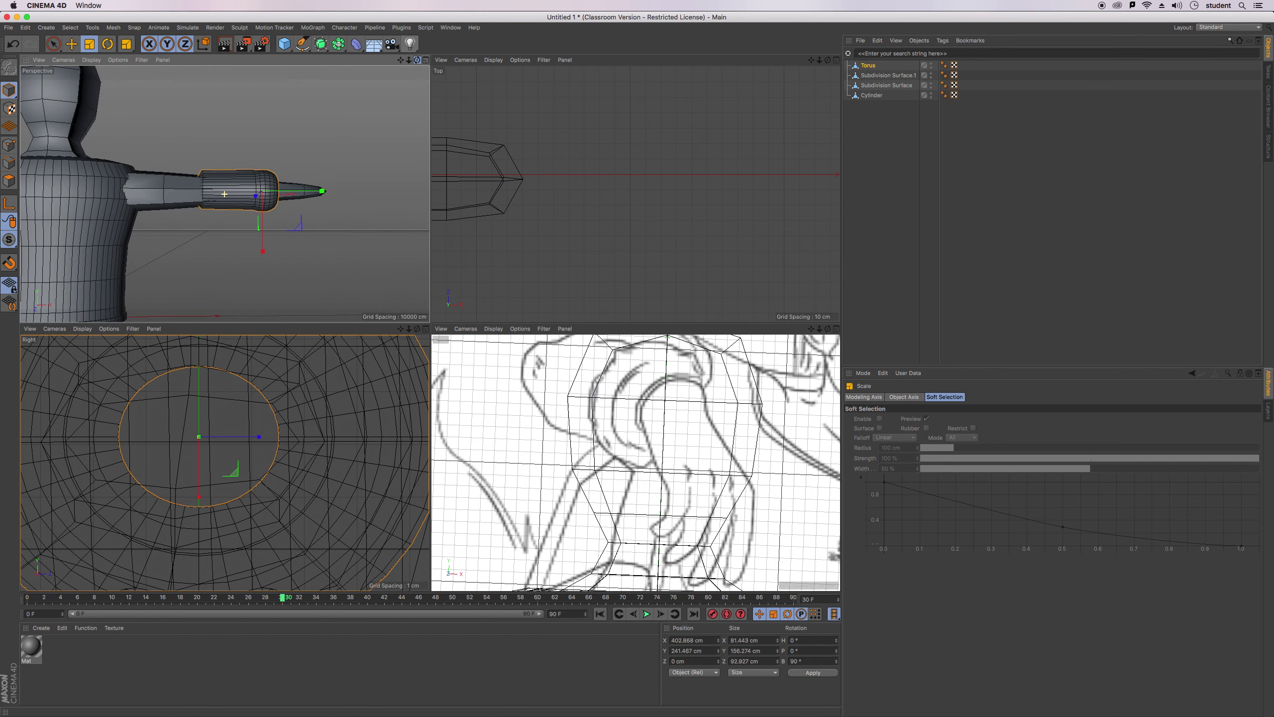
pyautogui.moveTo(225, 194); pyautogui.dragTo(232, 131)
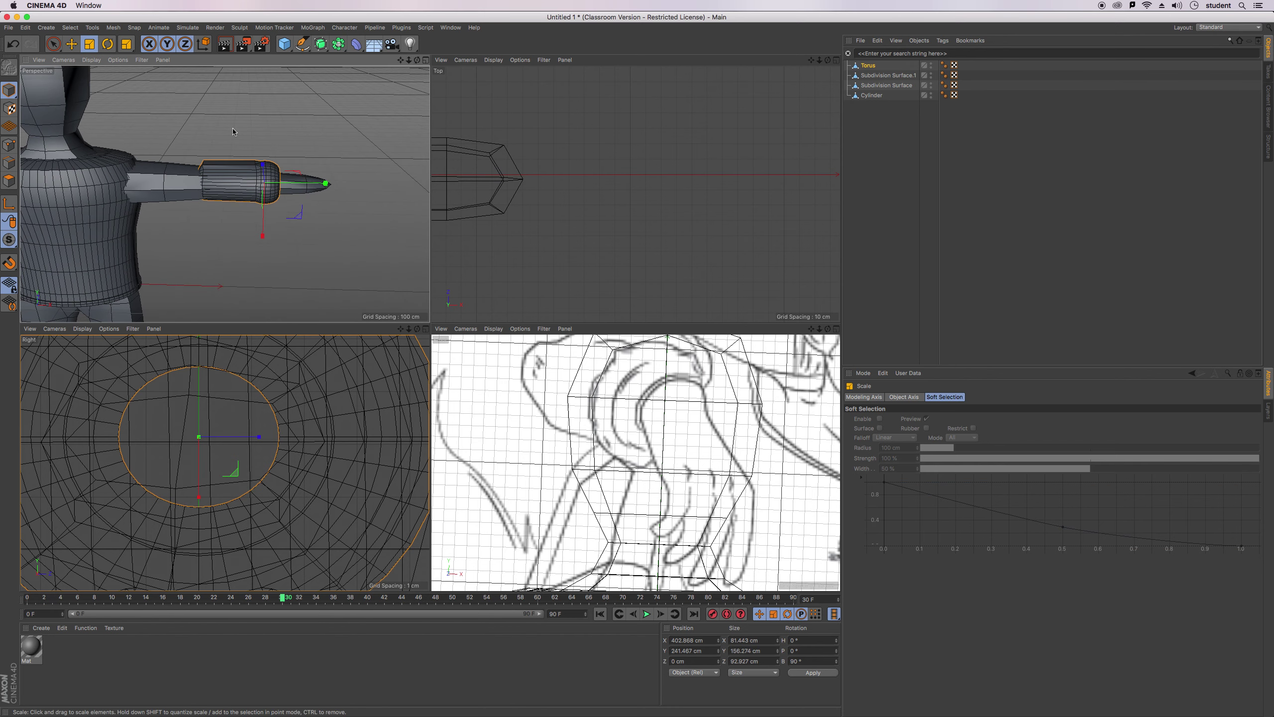
pyautogui.scroll(5, 289, 202)
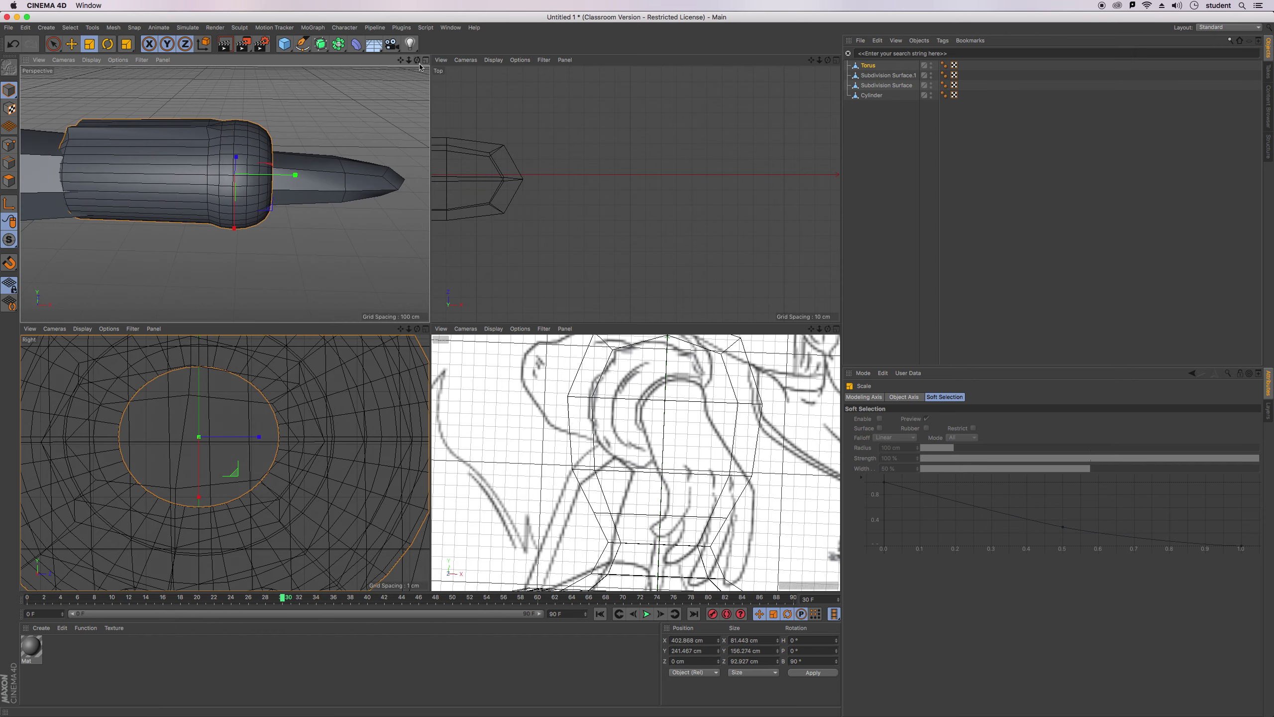
pyautogui.scroll(-8, 274, 395)
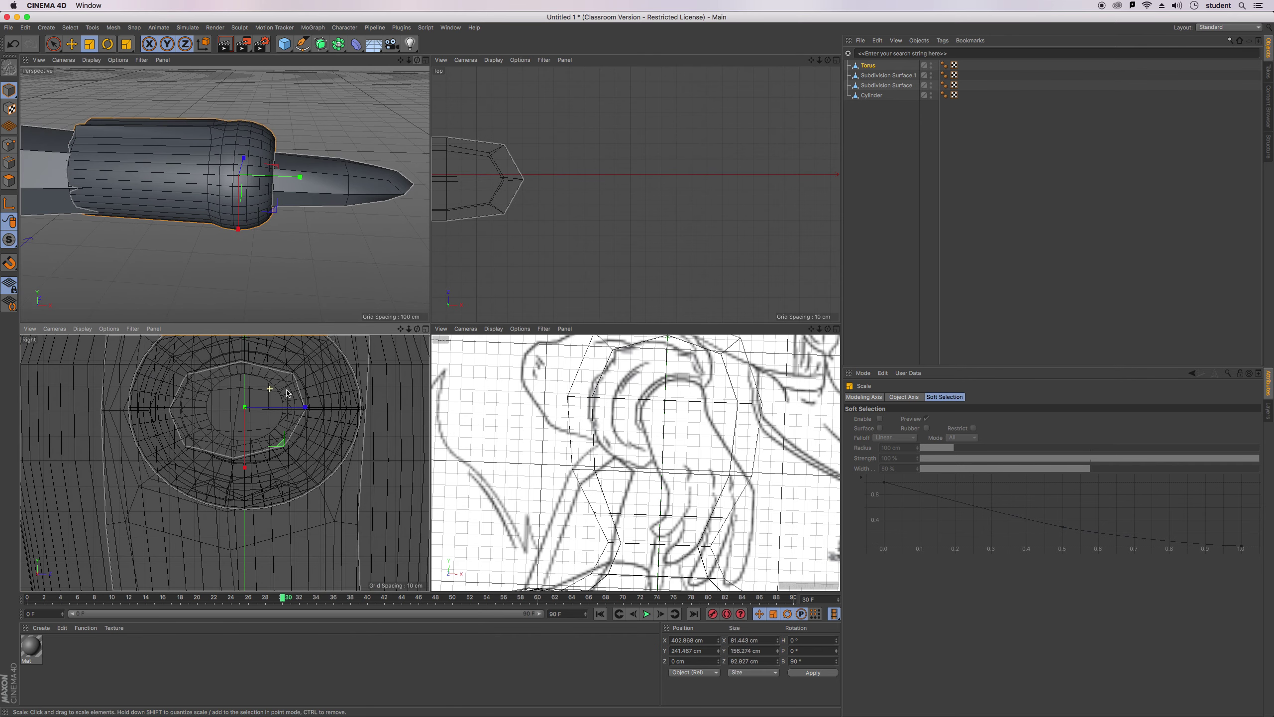
pyautogui.scroll(-4, 287, 393)
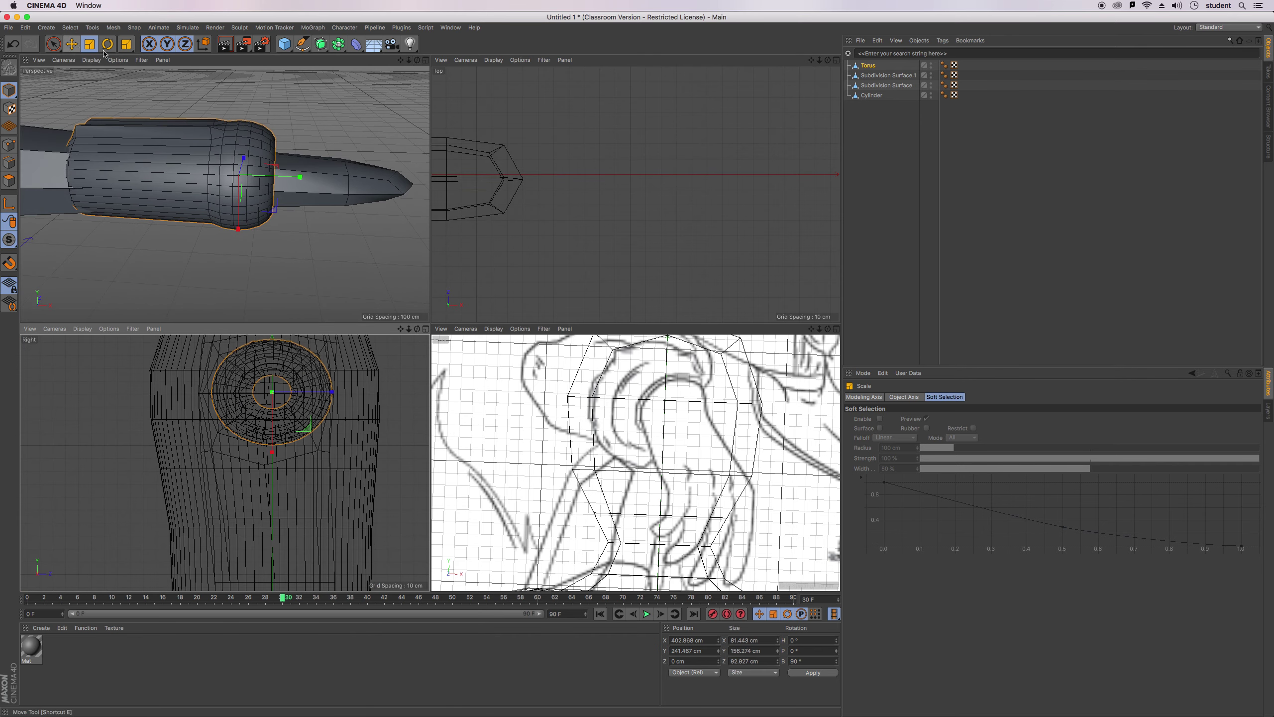
# Switch the cuff to polygon editing and hide the Subdivision Surface object so the arm no longer blocks the cuff opening.
pyautogui.click(9, 163)
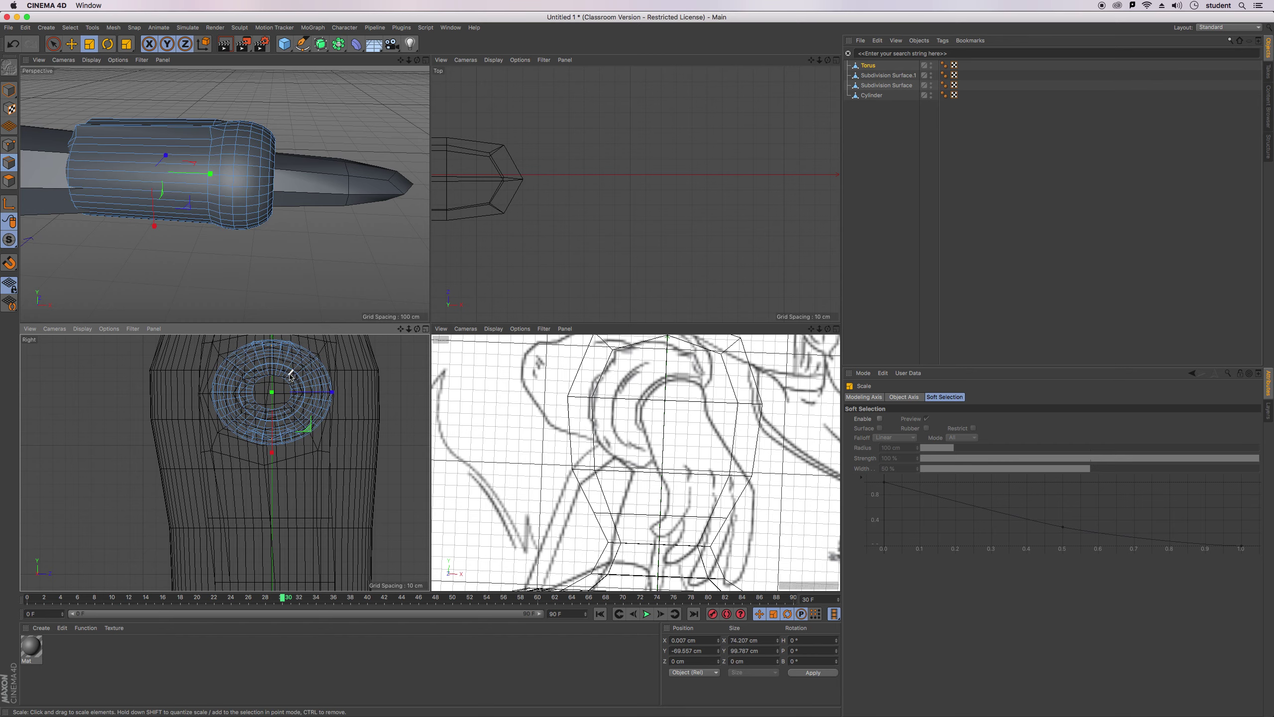
pyautogui.moveTo(415, 63); pyautogui.dragTo(258, 64)
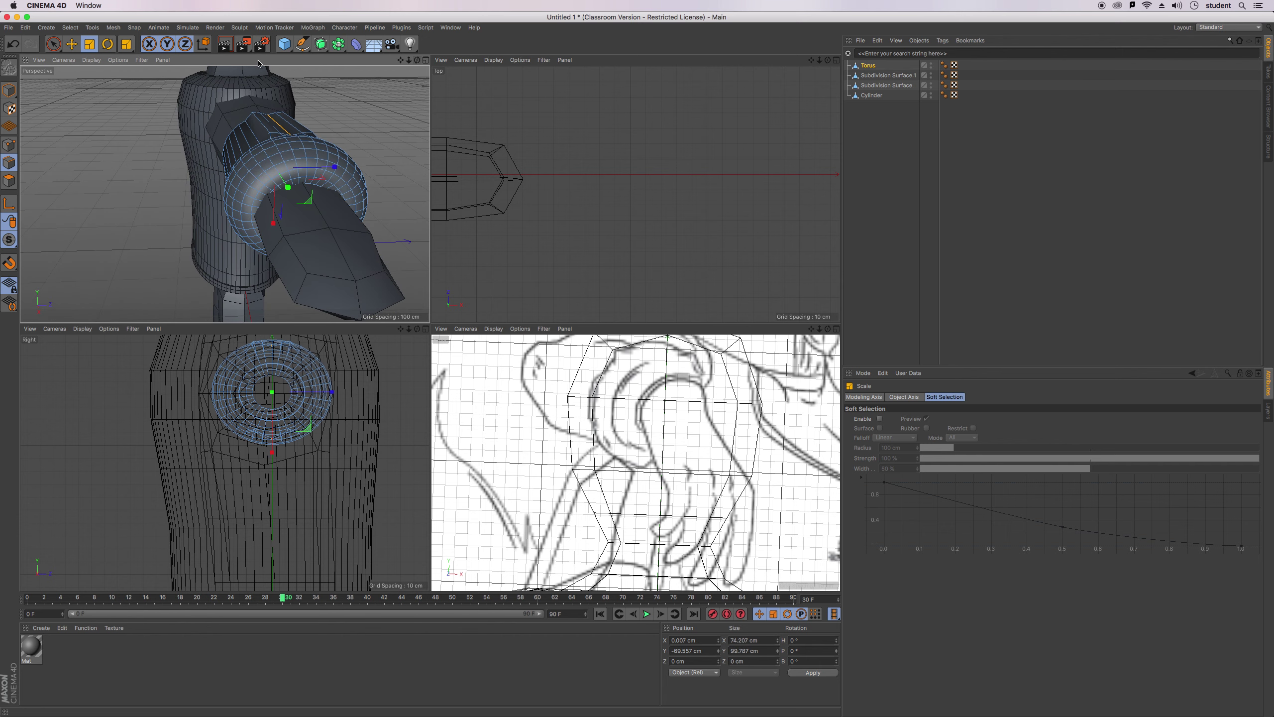
pyautogui.click(9, 180)
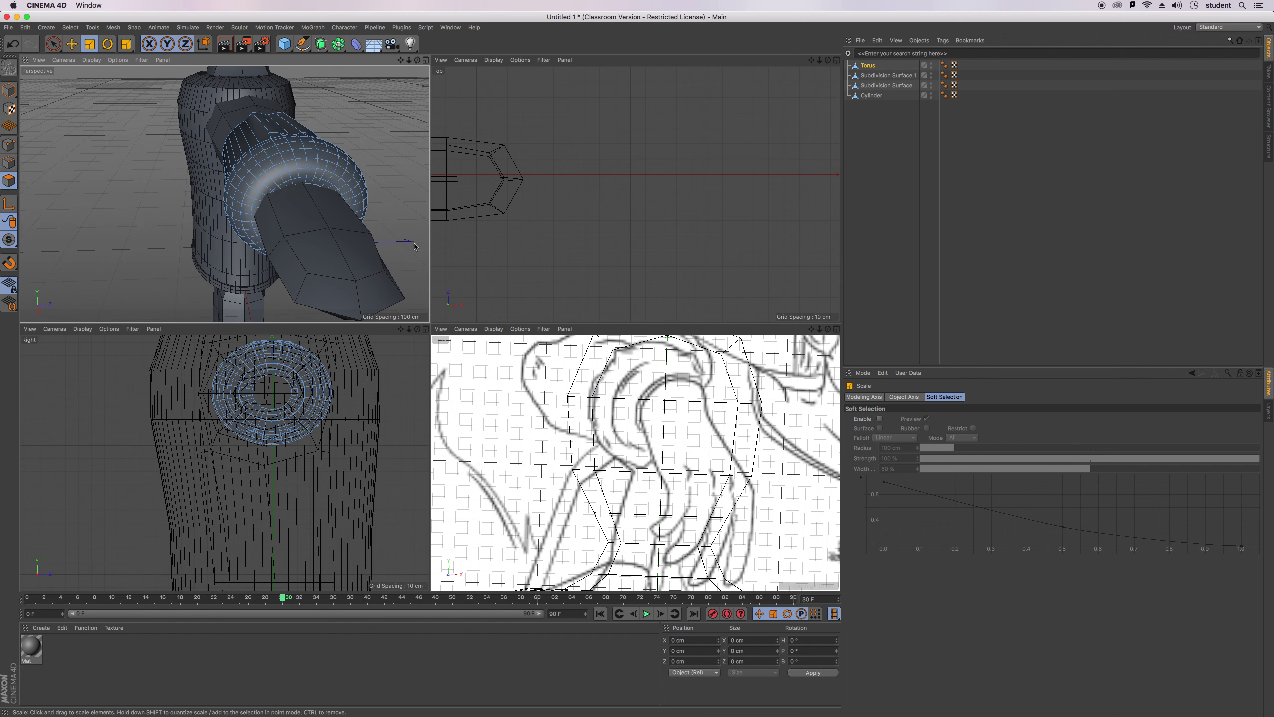
pyautogui.click(932, 76)
pyautogui.click(932, 76)
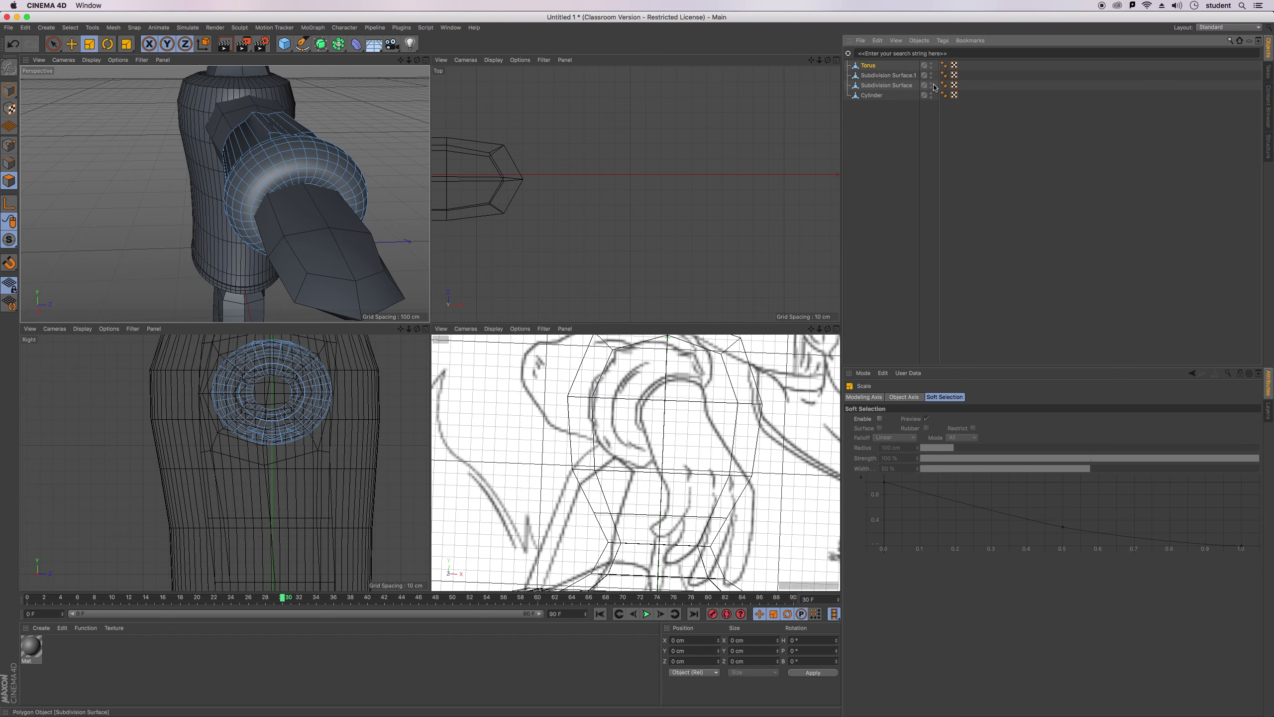
pyautogui.click(932, 85)
pyautogui.moveTo(418, 59); pyautogui.dragTo(403, 101)
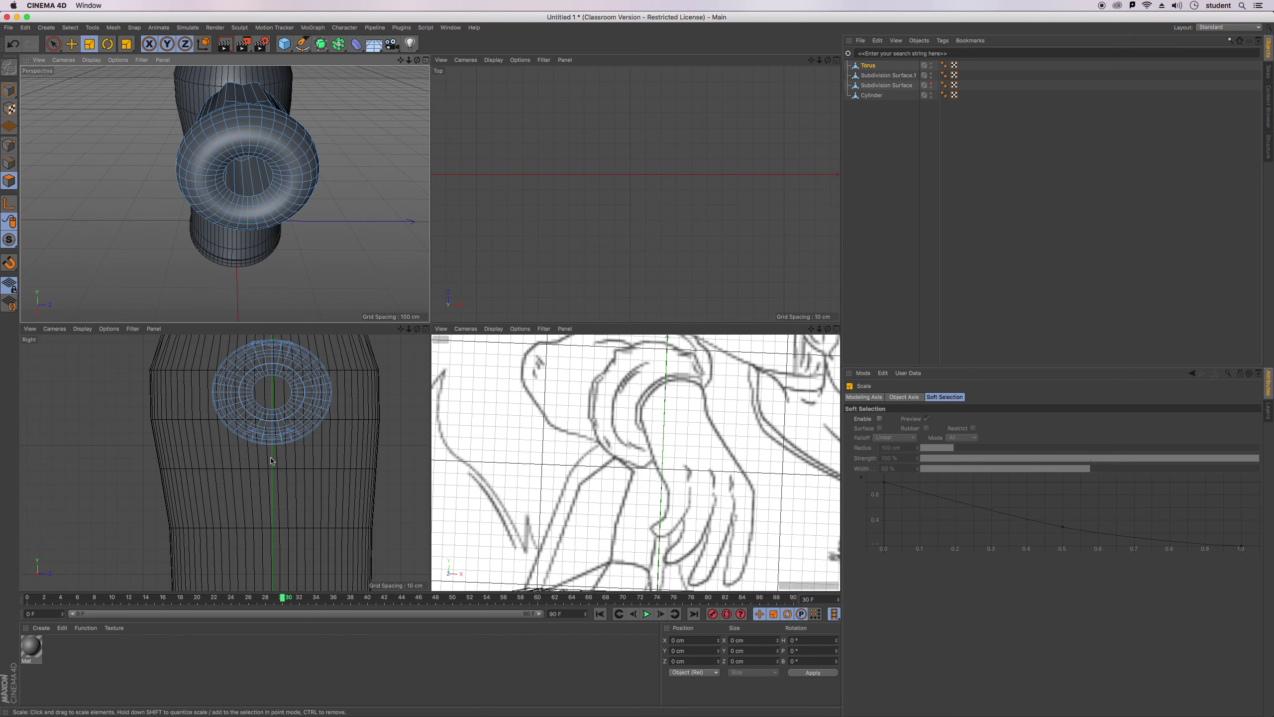
# Loop-select the polygon ring around the cuff's front rim and lengthwise polygon strips along its sides and underside.
pyautogui.scroll(3, 306, 372)
pyautogui.moveTo(400, 329); pyautogui.dragTo(405, 365)
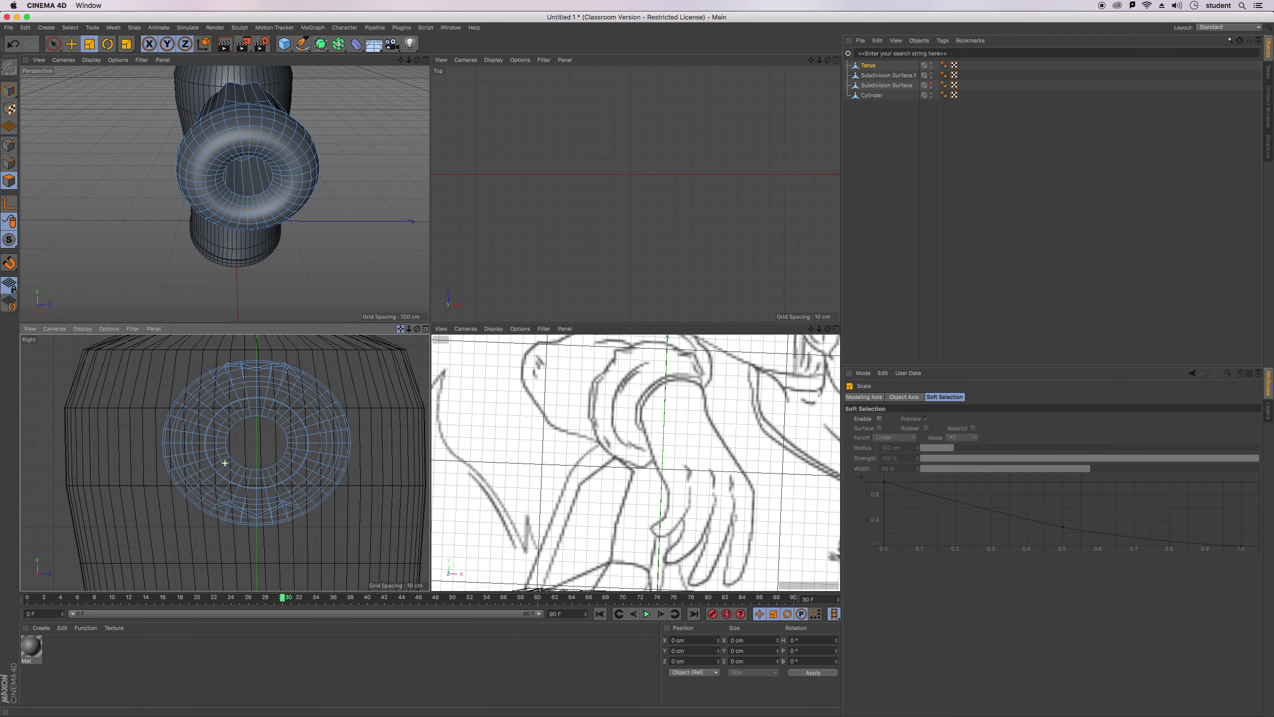
pyautogui.scroll(-3, 258, 160)
pyautogui.scroll(3, 258, 161)
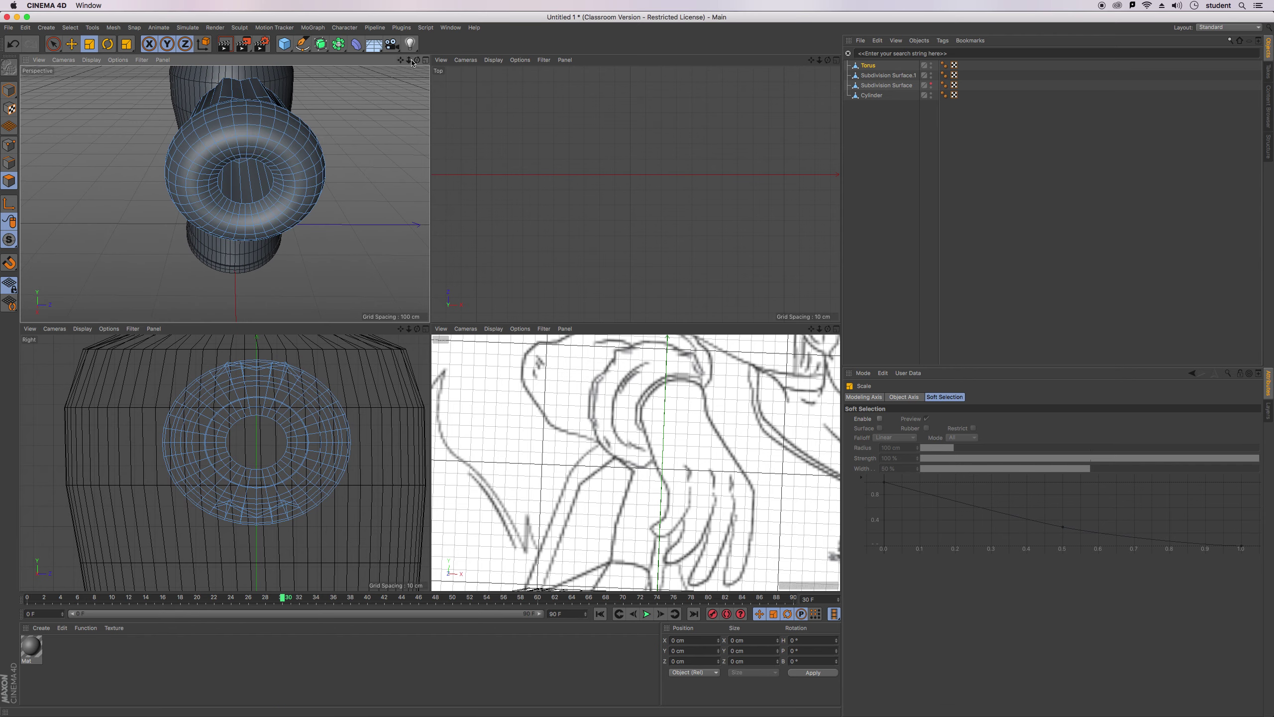
pyautogui.moveTo(418, 60); pyautogui.dragTo(419, 61)
pyautogui.moveTo(225, 194); pyautogui.dragTo(166, 197)
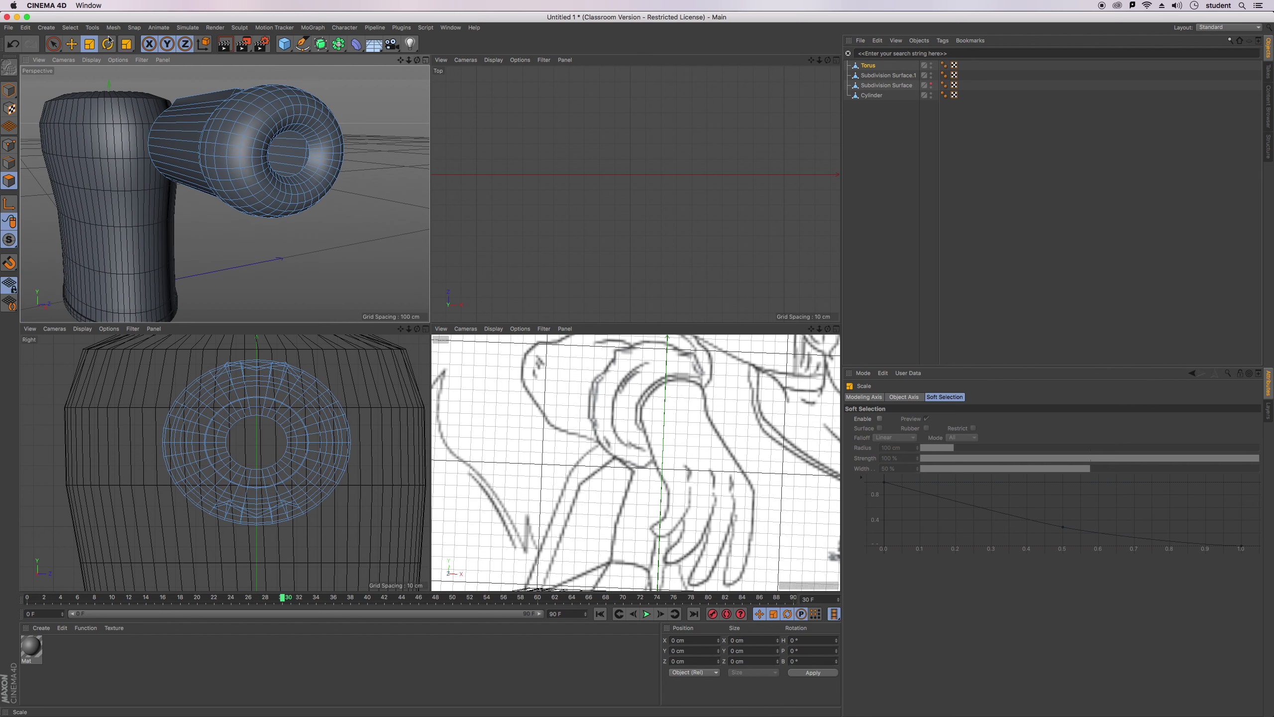
pyautogui.click(70, 27)
pyautogui.click(91, 98)
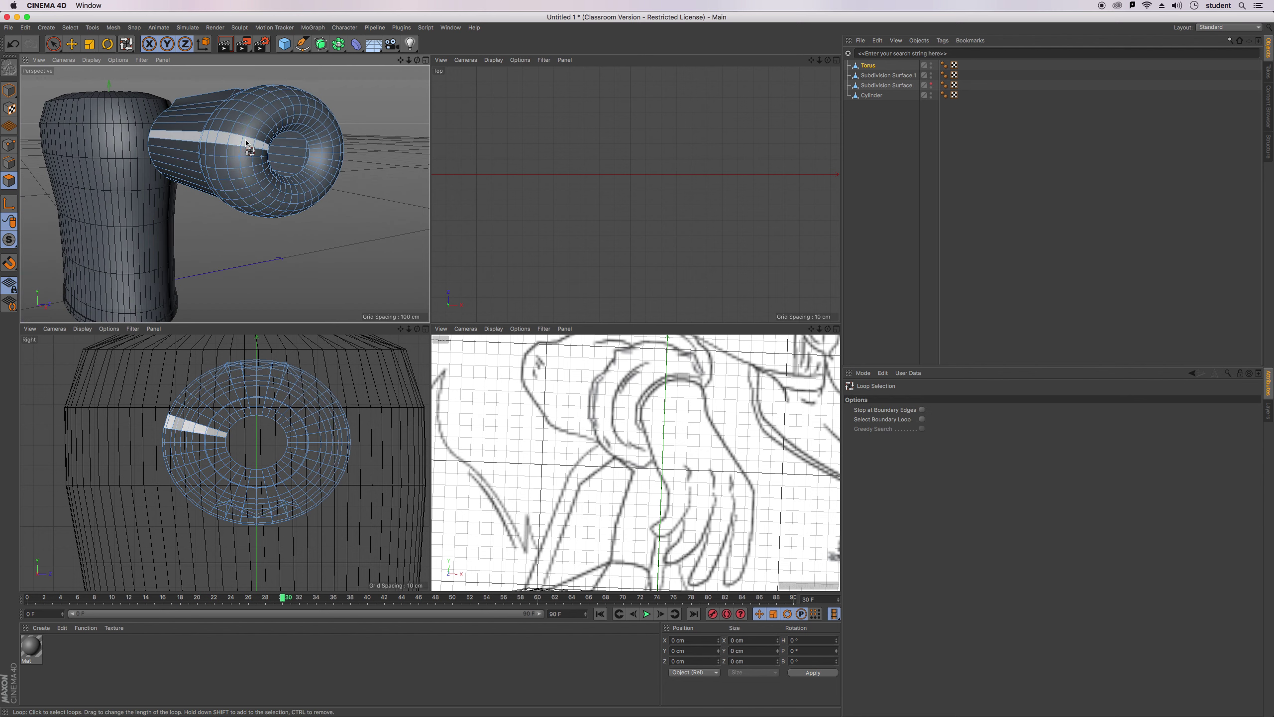
pyautogui.click(247, 146)
pyautogui.moveTo(417, 59); pyautogui.dragTo(225, 193)
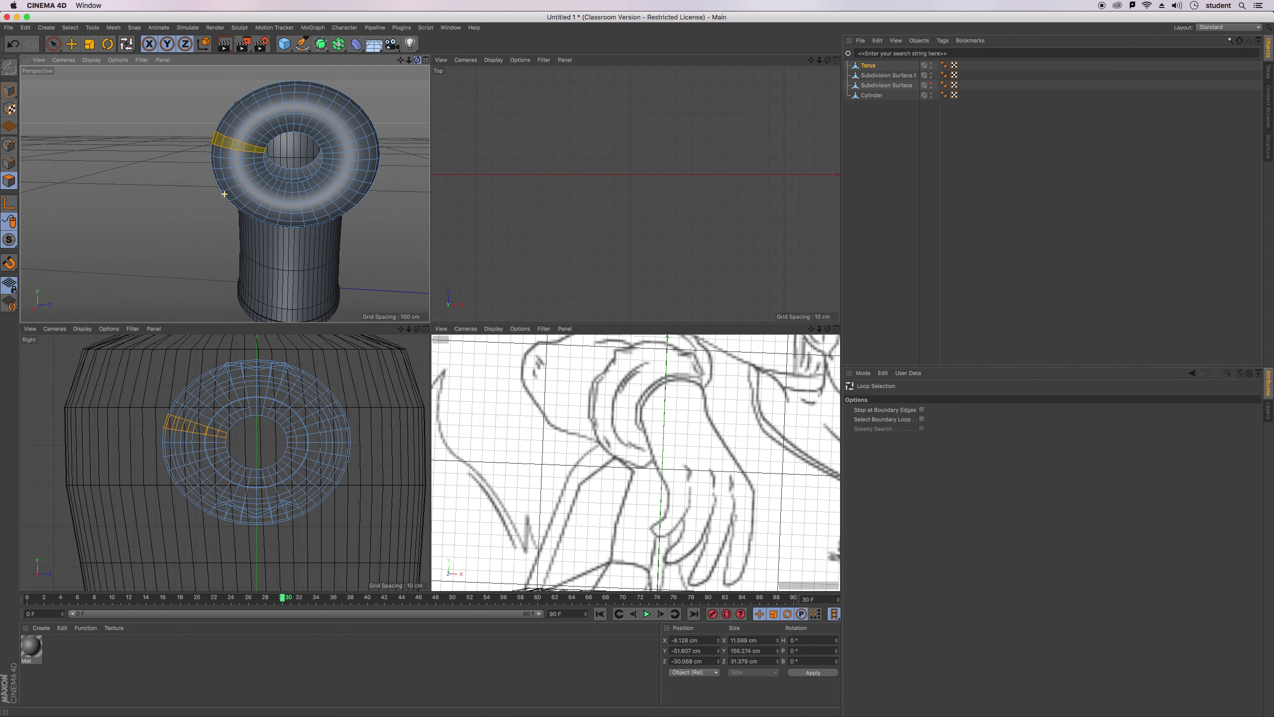
pyautogui.keyDown('shift'); pyautogui.click(345, 145); pyautogui.keyUp('shift')
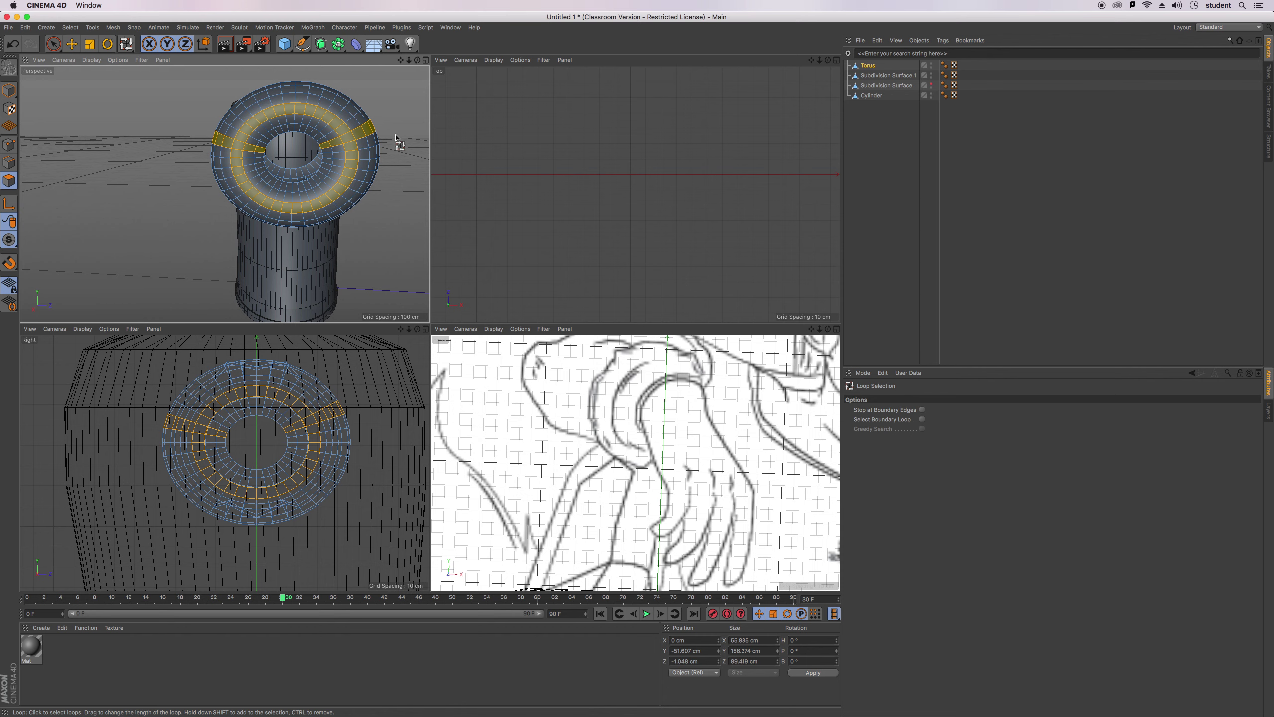
pyautogui.keyDown('shift'); pyautogui.click(281, 205); pyautogui.keyUp('shift')
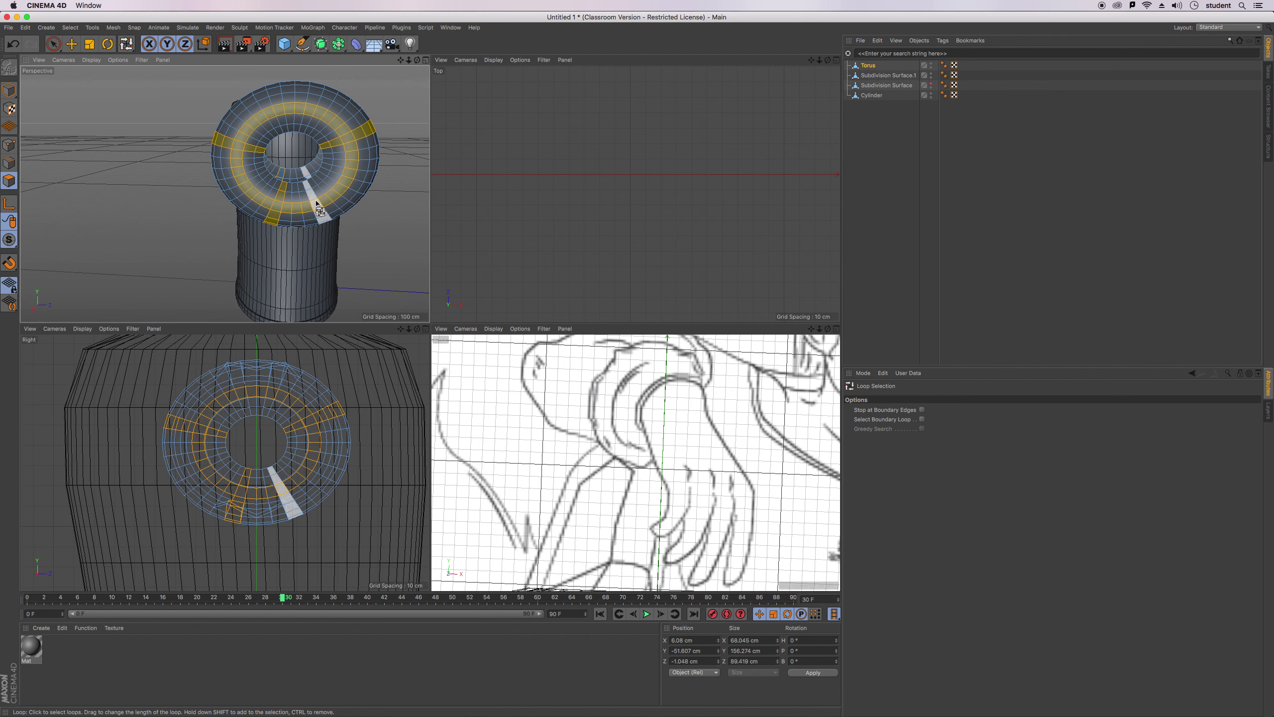
# Add two lengthwise polygon loops across the top of the cuff to the selection and check the strips all around.
pyautogui.moveTo(402, 59); pyautogui.dragTo(406, 29)
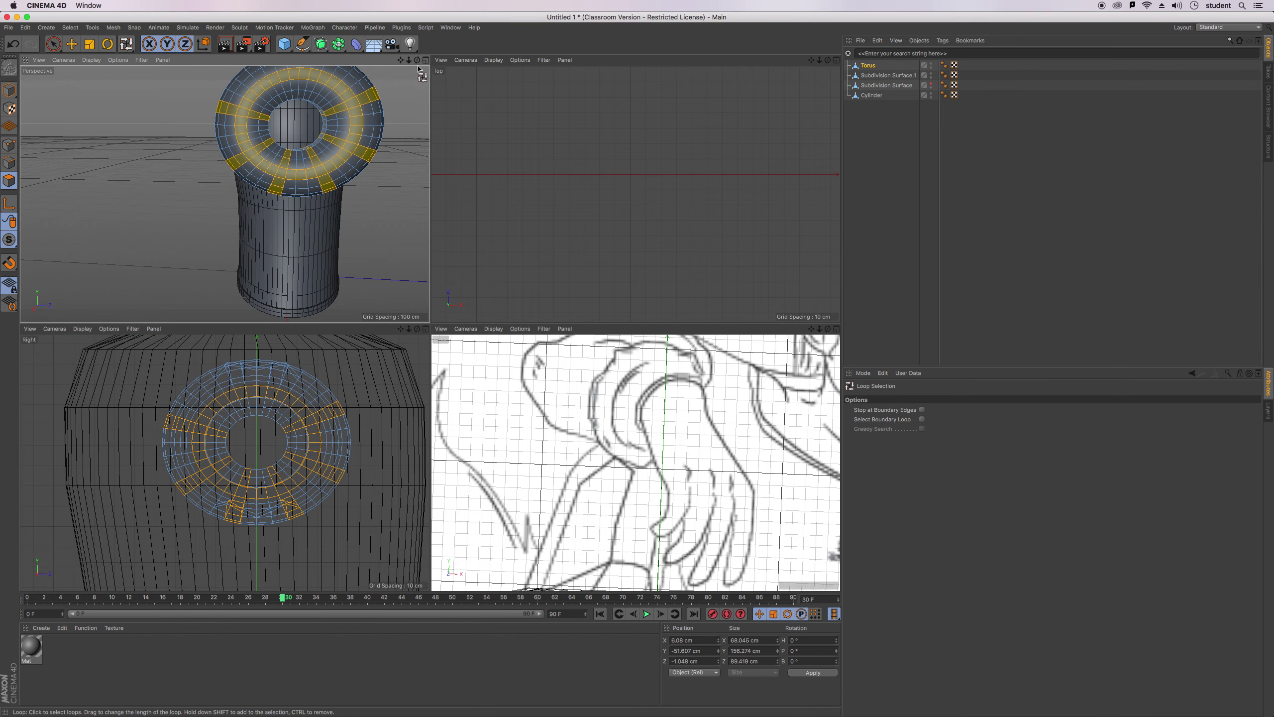
pyautogui.moveTo(400, 59); pyautogui.dragTo(225, 194)
pyautogui.keyDown('shift'); pyautogui.click(268, 125); pyautogui.keyUp('shift')
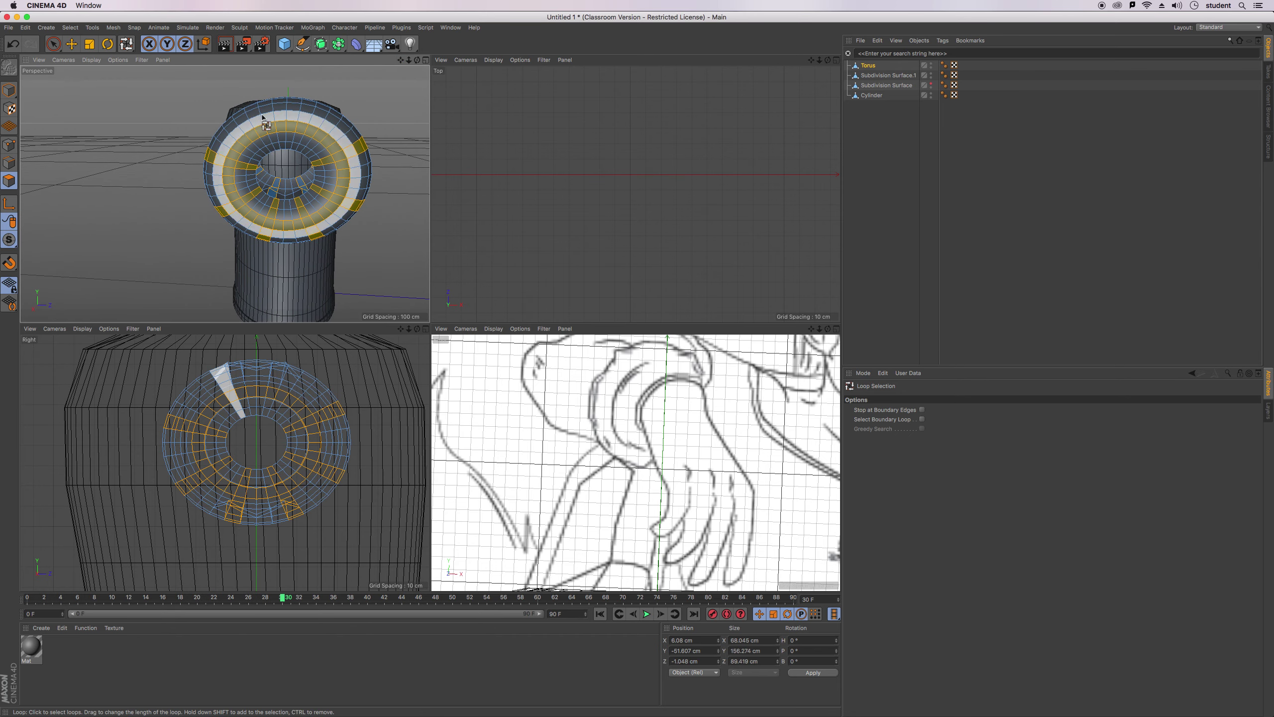
pyautogui.keyDown('shift'); pyautogui.click(315, 119); pyautogui.keyUp('shift')
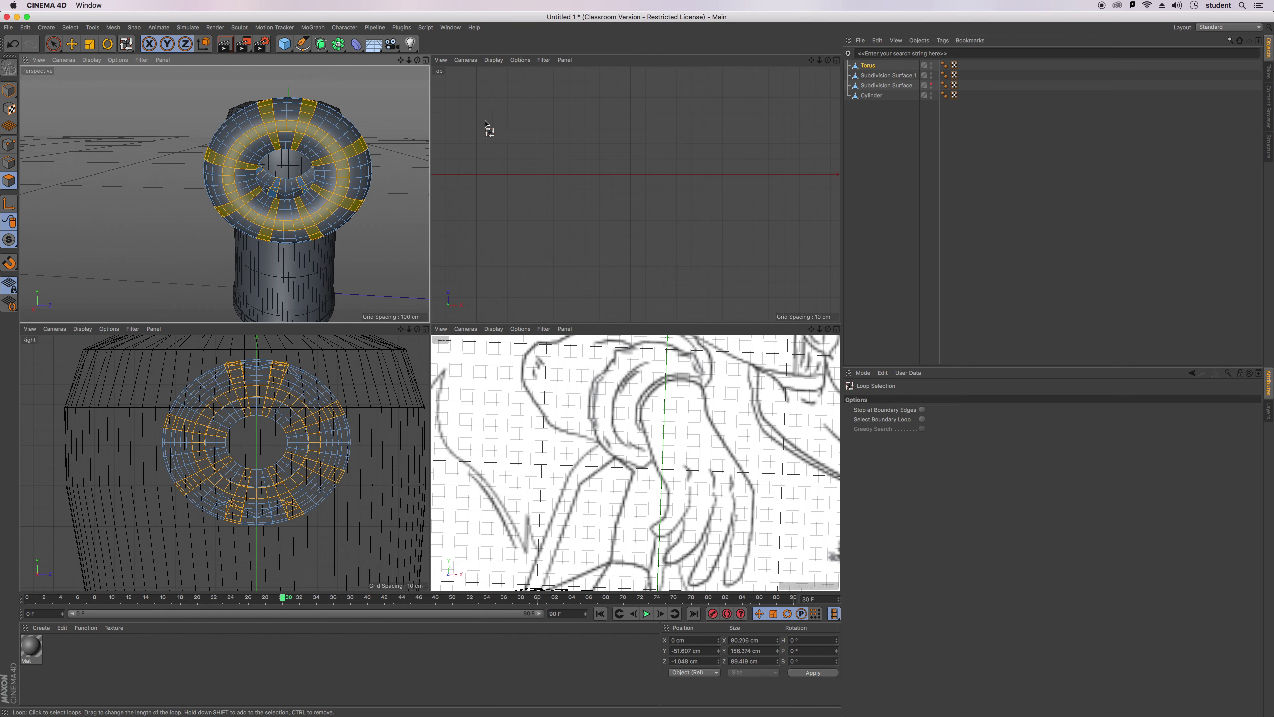
pyautogui.moveTo(417, 60); pyautogui.dragTo(417, 57)
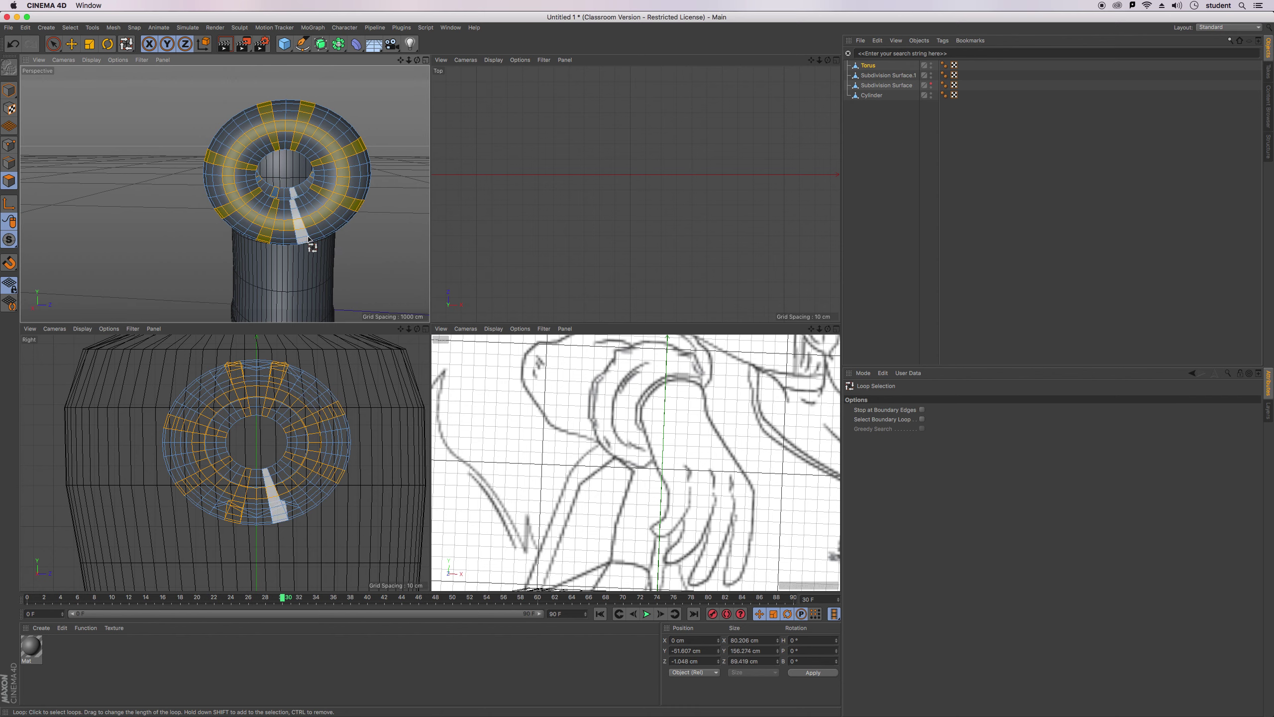
pyautogui.moveTo(420, 60); pyautogui.dragTo(418, 54)
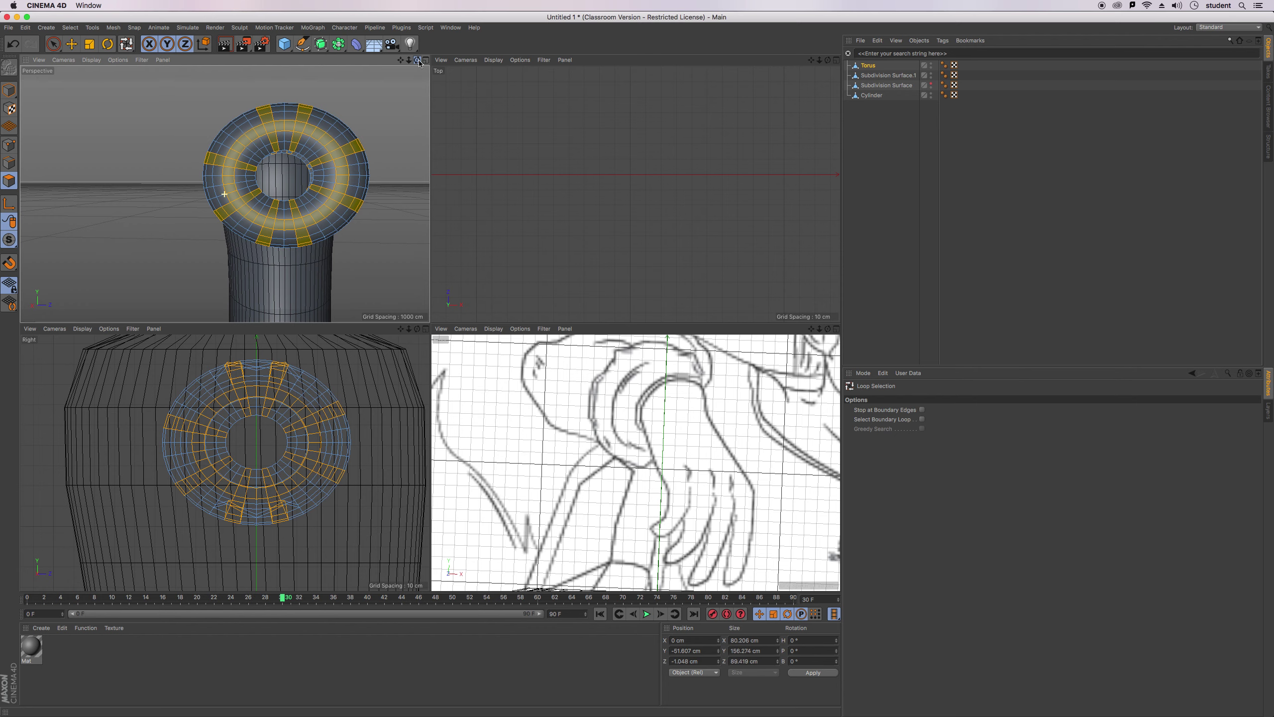
# Inner-extrude the selected rim ring and lengthwise strips with an offset of about 1.485 cm.
pyautogui.click(126, 44)
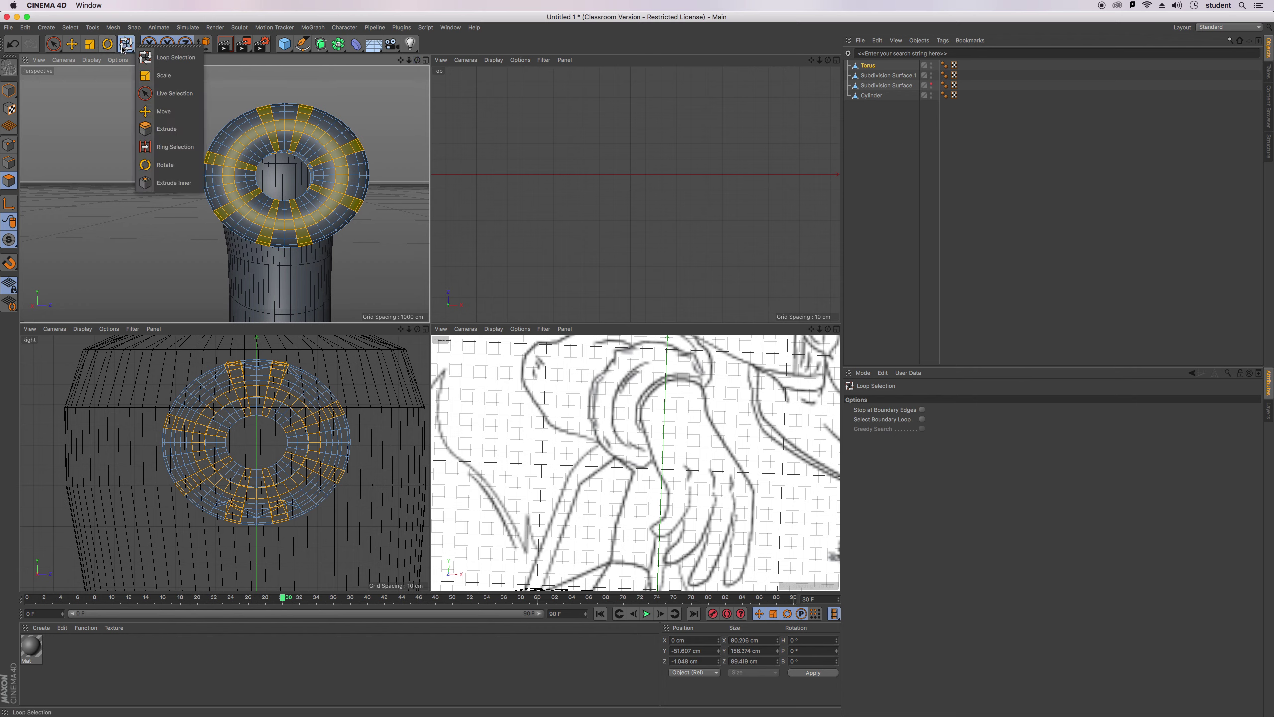
pyautogui.click(171, 184)
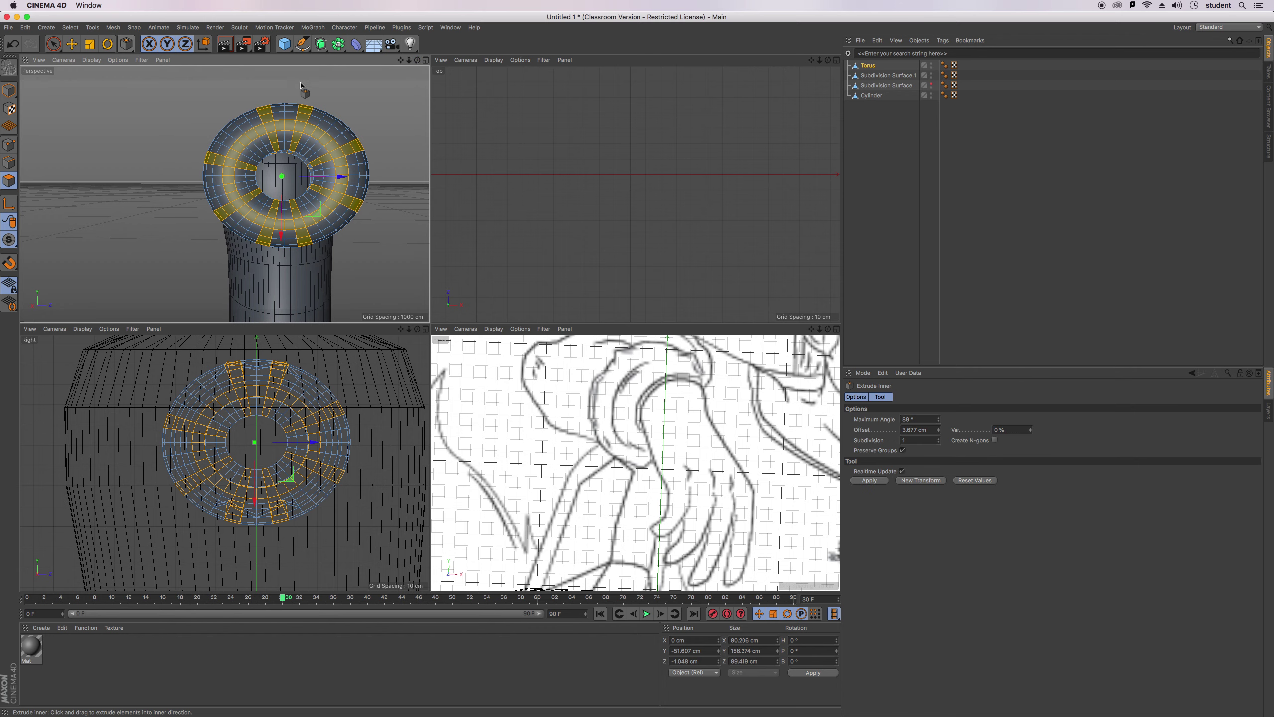
pyautogui.moveTo(301, 201); pyautogui.dragTo(286, 200)
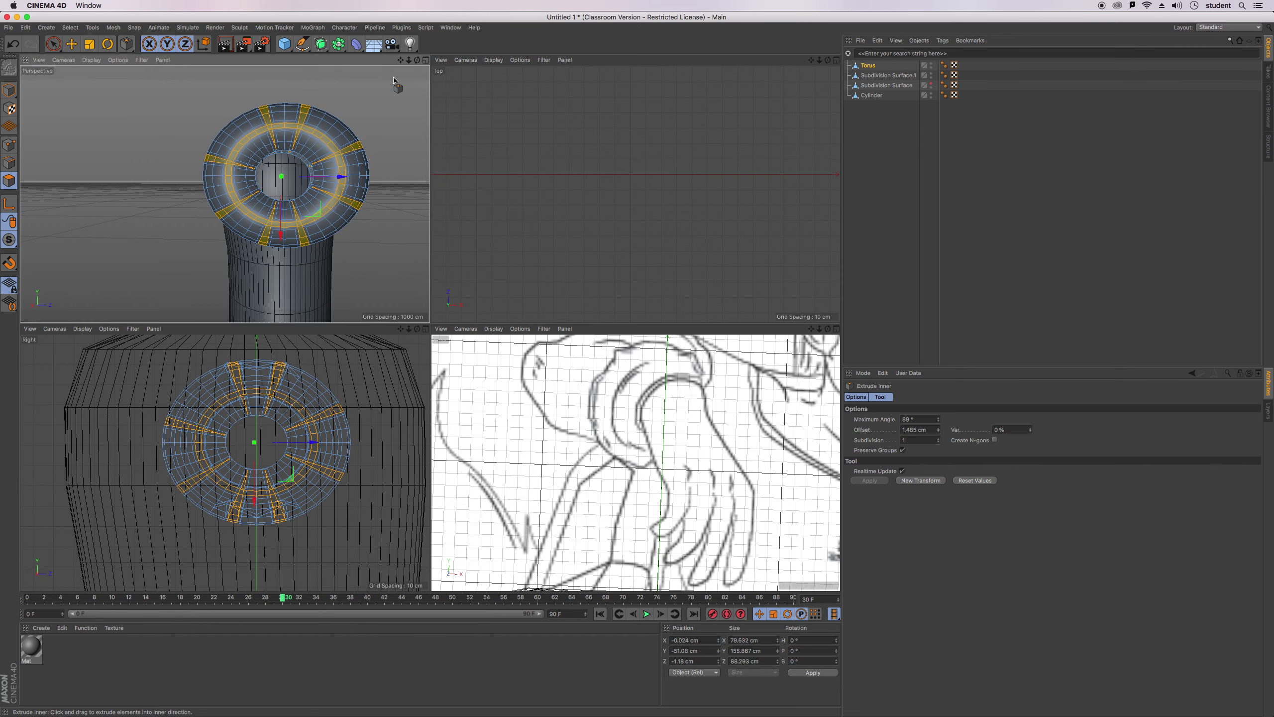
pyautogui.click(126, 48)
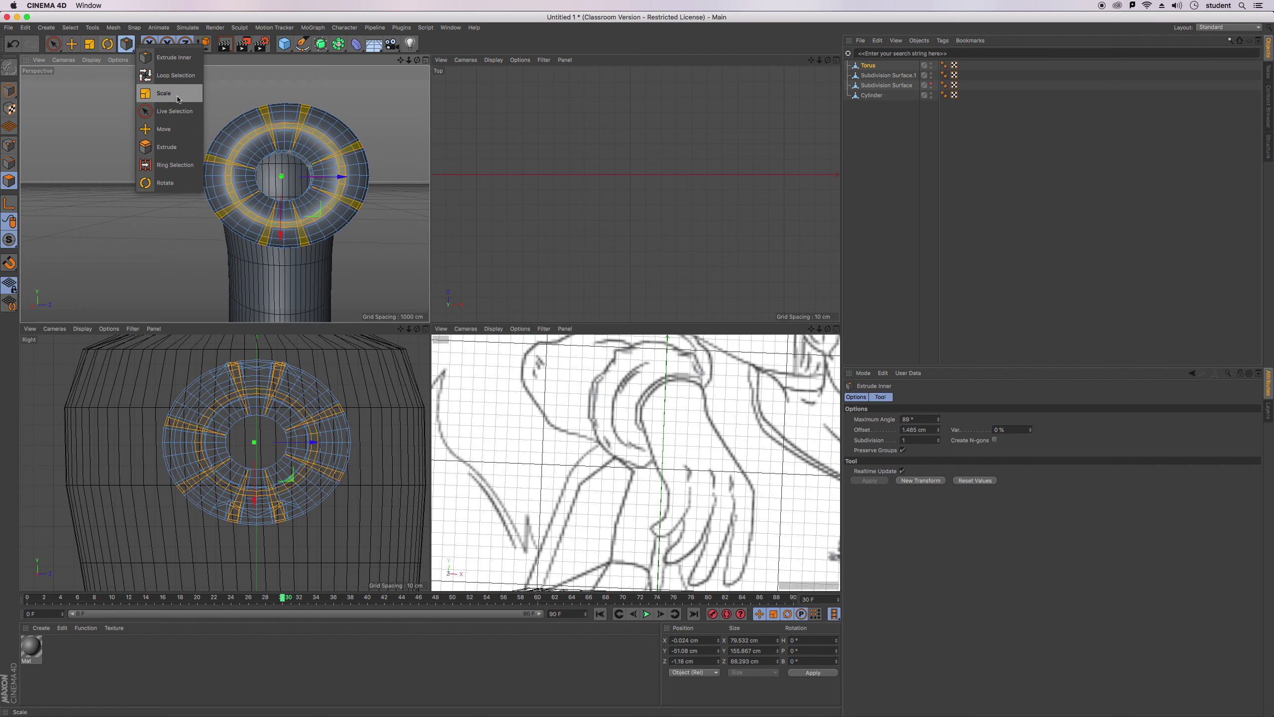
pyautogui.click(328, 90)
pyautogui.press('super+z')
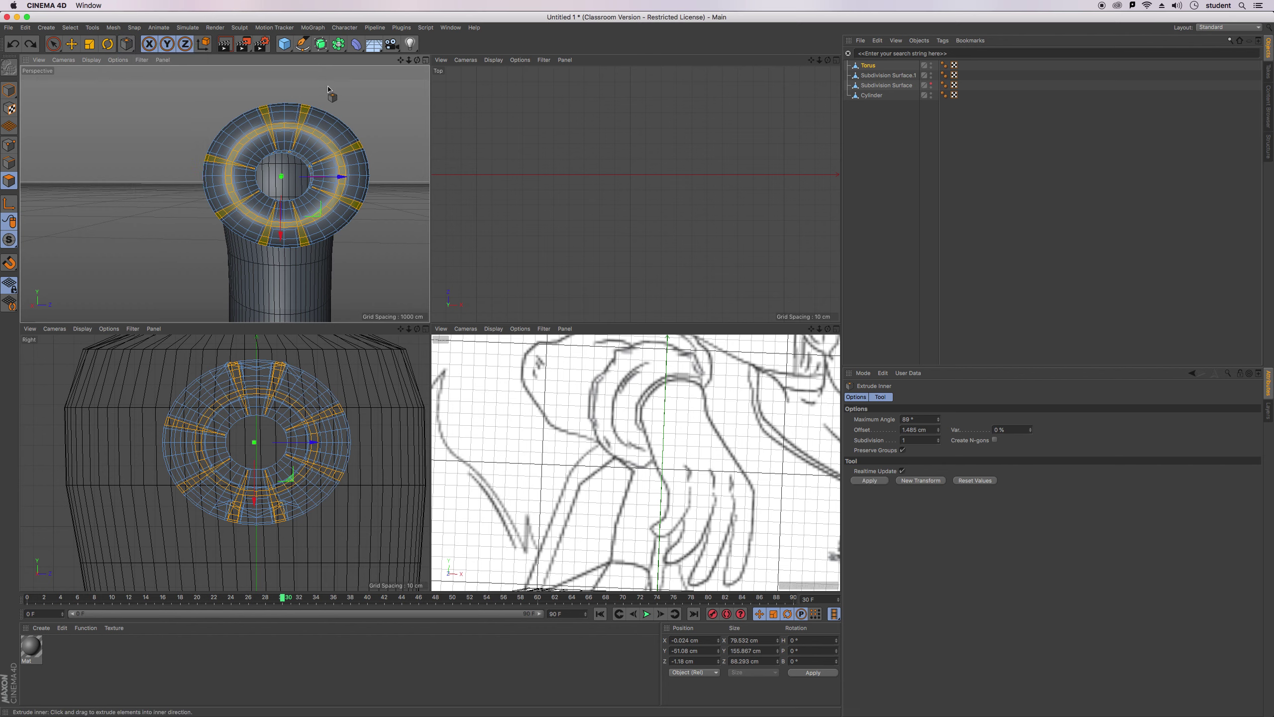
# Try scaling the inset ring and strips outward into raised ribs about 84 by 94 cm across, and inspect them deselected.
pyautogui.click(93, 52)
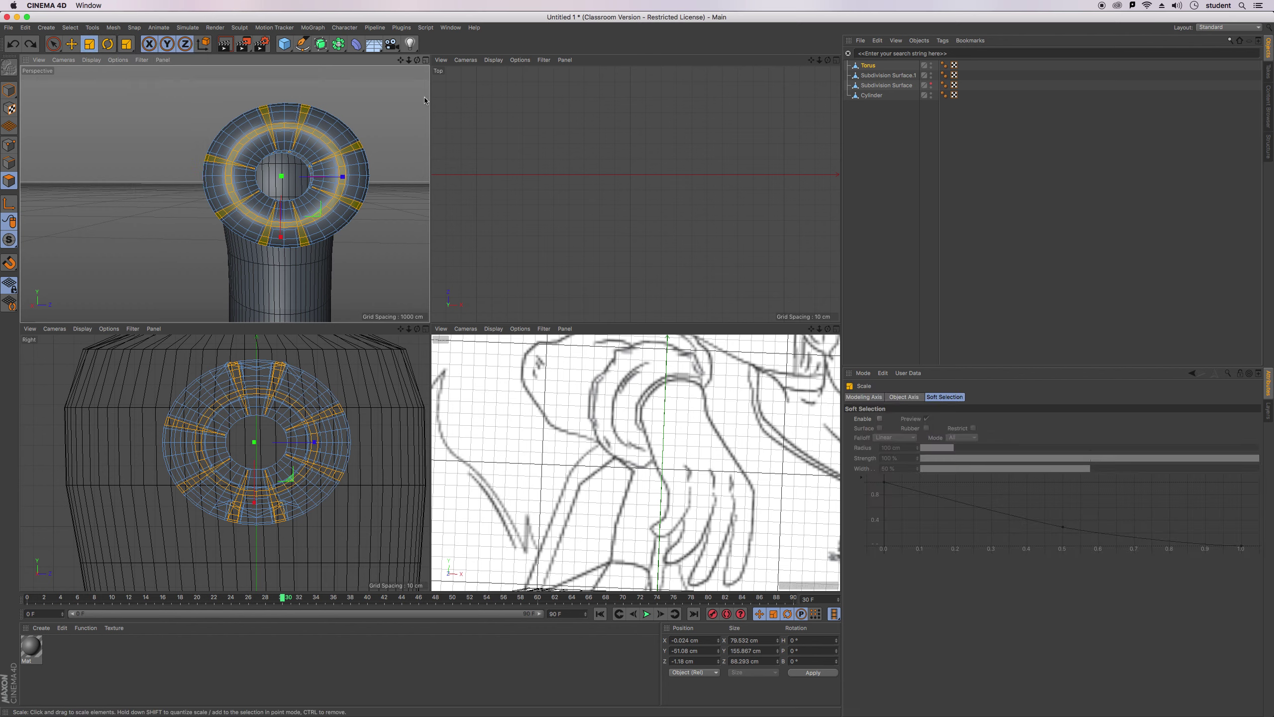
pyautogui.moveTo(417, 60); pyautogui.dragTo(484, 66)
pyautogui.moveTo(333, 104); pyautogui.dragTo(365, 111)
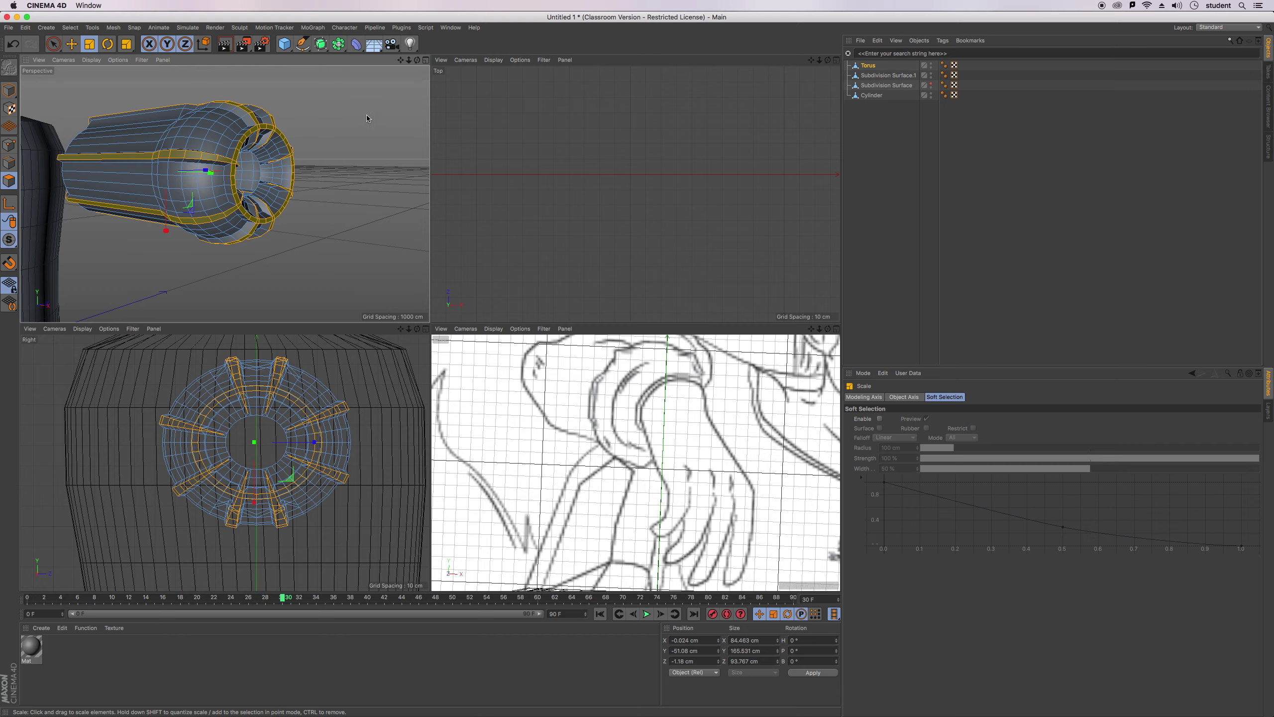
pyautogui.click(367, 115)
pyautogui.moveTo(417, 61); pyautogui.dragTo(346, 62)
pyautogui.moveTo(225, 193)
pyautogui.keyDown('alt'); pyautogui.mouseDown()
pyautogui.moveTo(251, 191)
pyautogui.moveTo(225, 194)
pyautogui.mouseUp(); pyautogui.keyUp('alt')
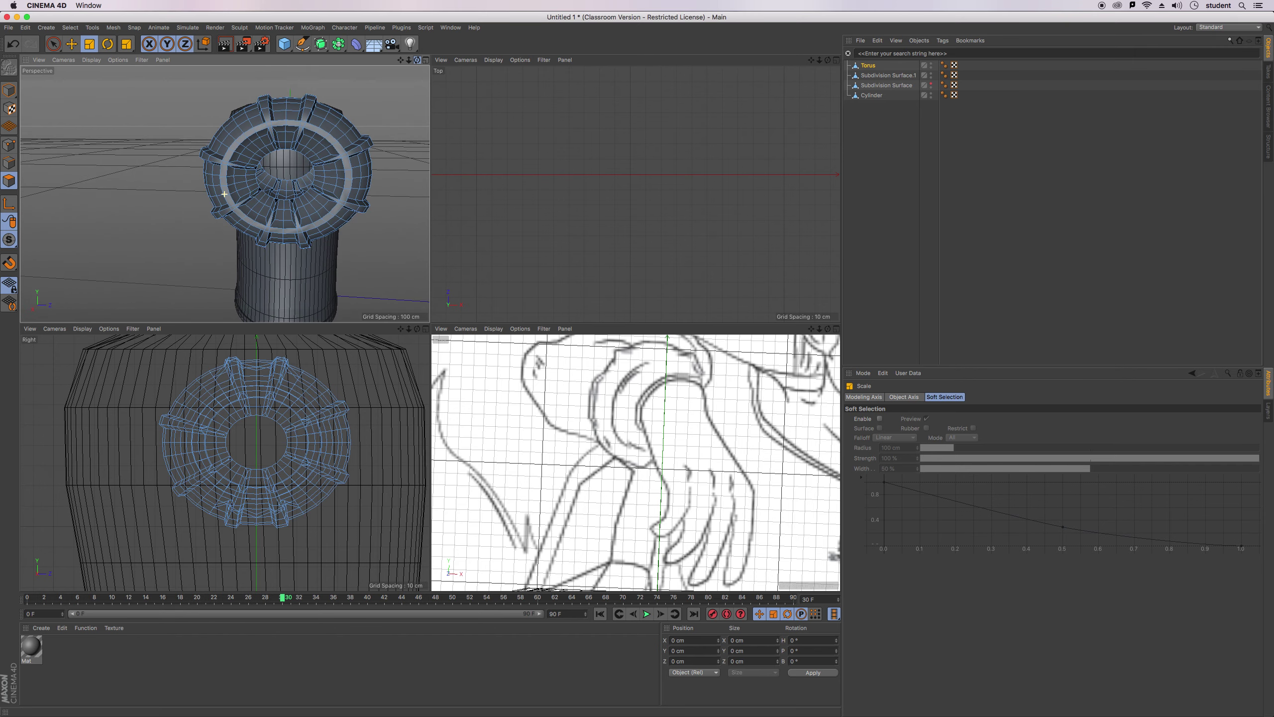
pyautogui.scroll(5, 225, 194)
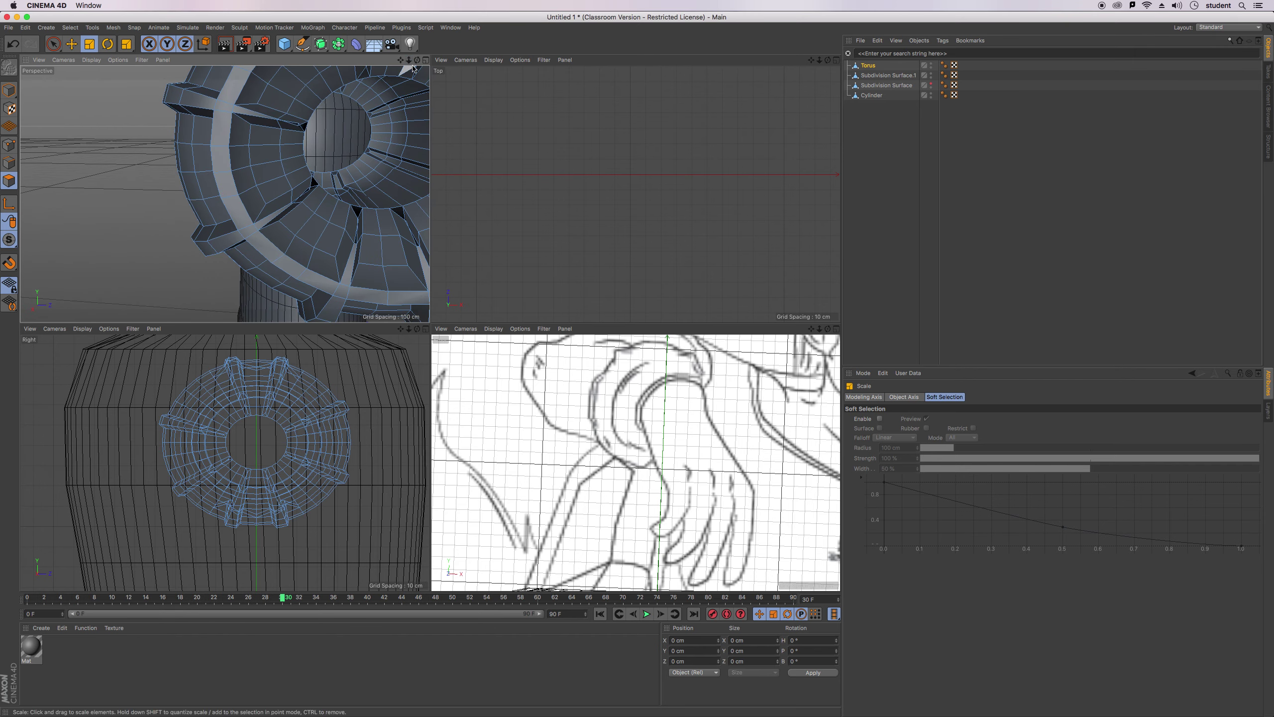
# Undo the deselection, the outward scaling of the ribs and the inner extrusion.
pyautogui.press('super+z')
pyautogui.press('super+z')
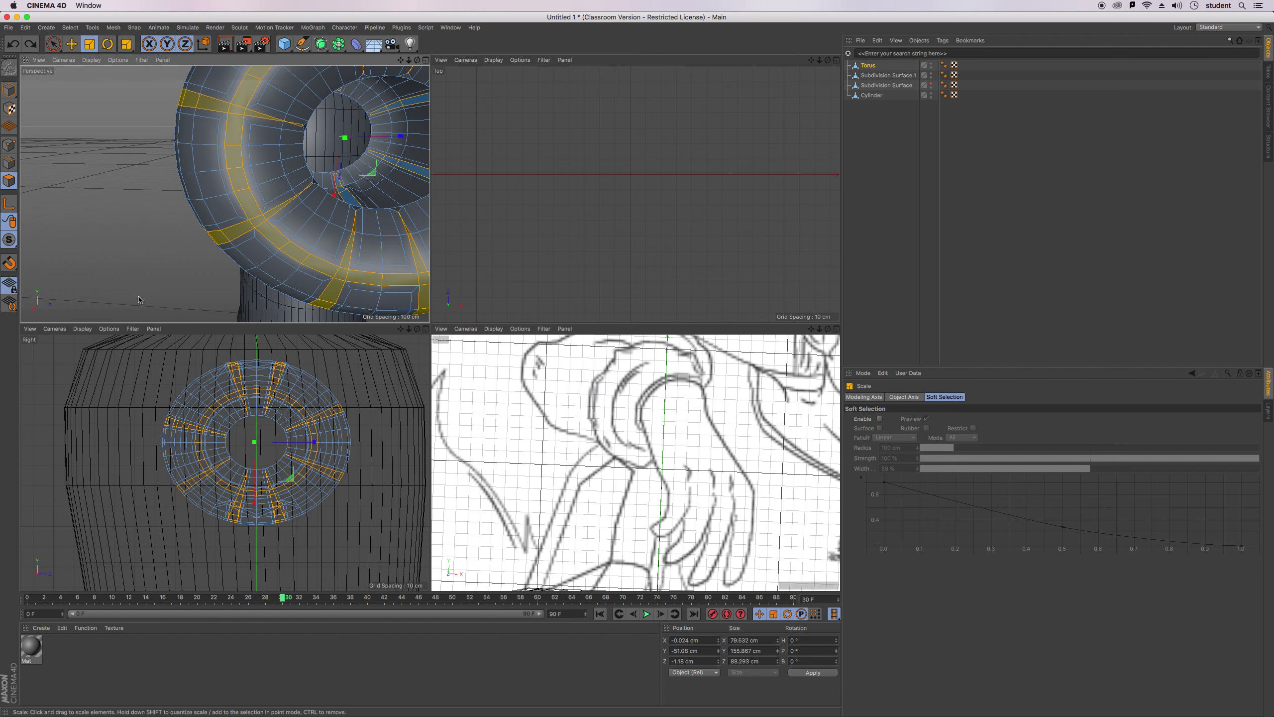
pyautogui.moveTo(418, 60); pyautogui.dragTo(332, 61)
pyautogui.press('super+z')
# Inner-extrude the selected rim ring and lengthwise strips again with a smaller offset of about 0.47 cm.
pyautogui.moveTo(128, 45); pyautogui.dragTo(162, 76)
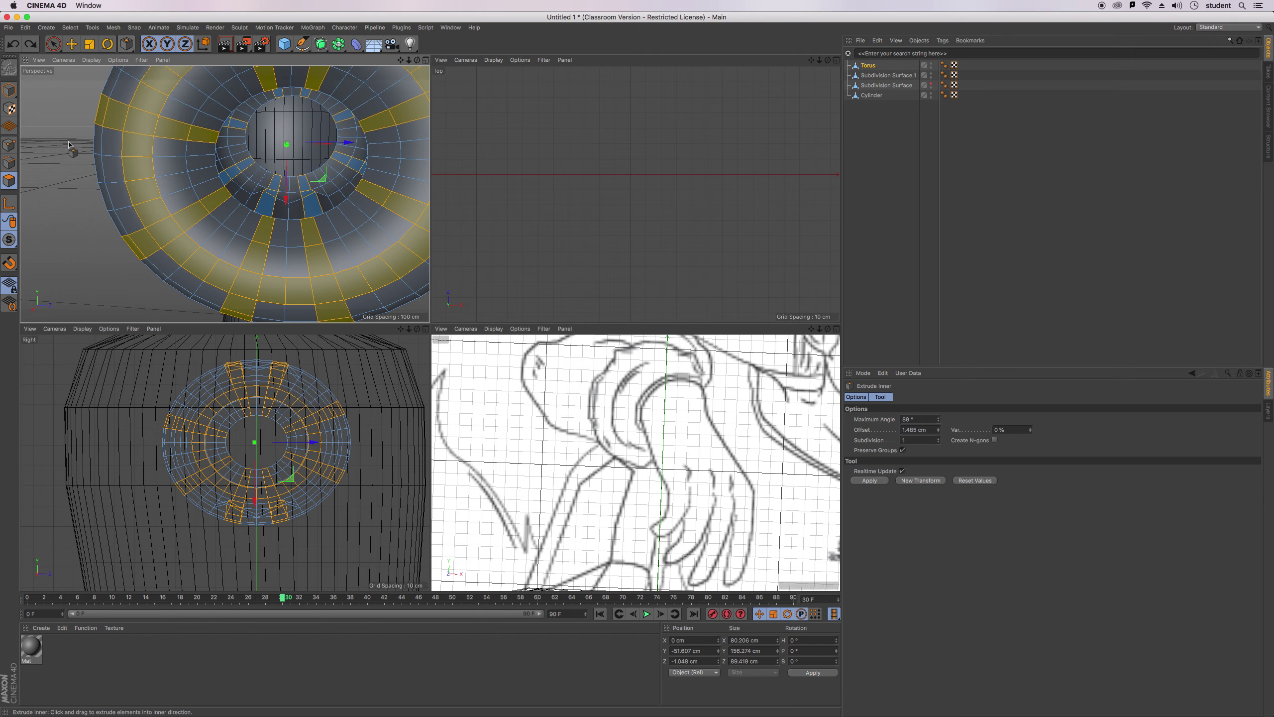
pyautogui.click(68, 144)
pyautogui.moveTo(66, 144); pyautogui.dragTo(74, 144)
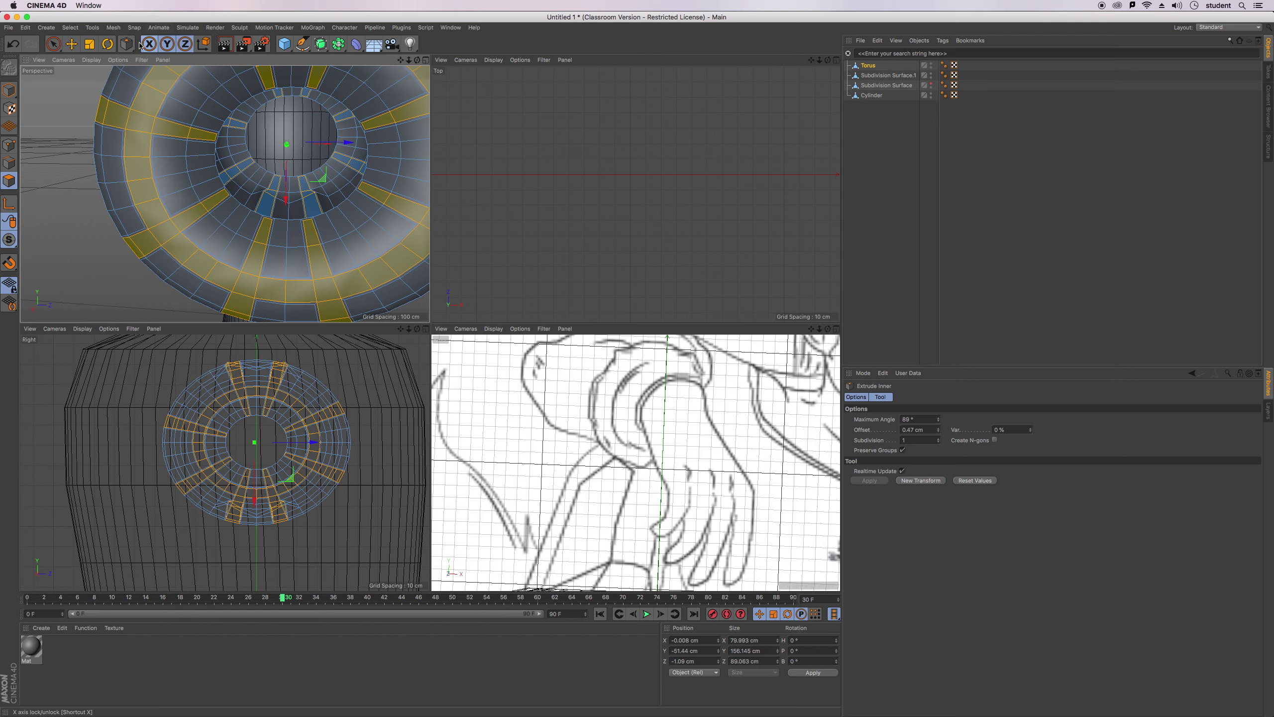
# Scale the cuff's inset rim ring and strips outward into low raised ribs about 92 cm across in Z, and deselect everything.
pyautogui.click(90, 45)
pyautogui.moveTo(60, 140); pyautogui.dragTo(70, 139)
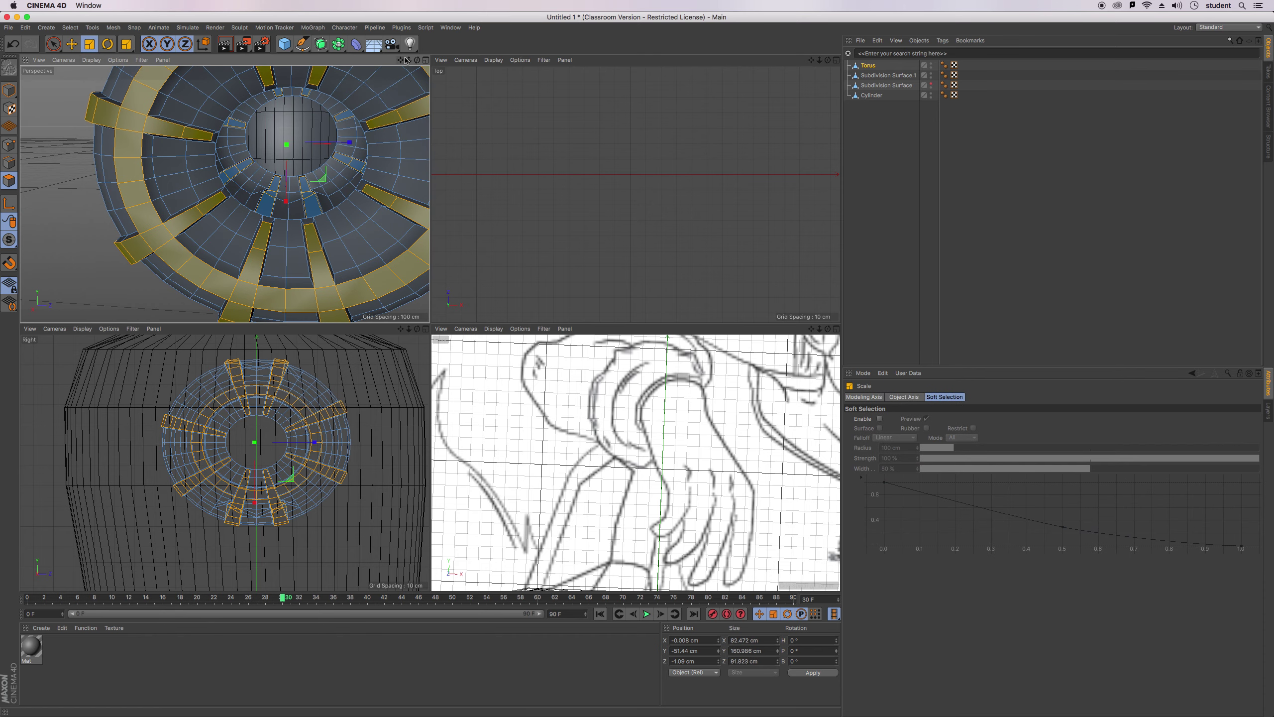
pyautogui.moveTo(416, 61); pyautogui.dragTo(550, 50)
pyautogui.click(369, 141)
pyautogui.moveTo(417, 60)
pyautogui.mouseDown()
pyautogui.moveTo(447, 62)
pyautogui.moveTo(390, 67)
pyautogui.moveTo(427, 63)
pyautogui.mouseUp()
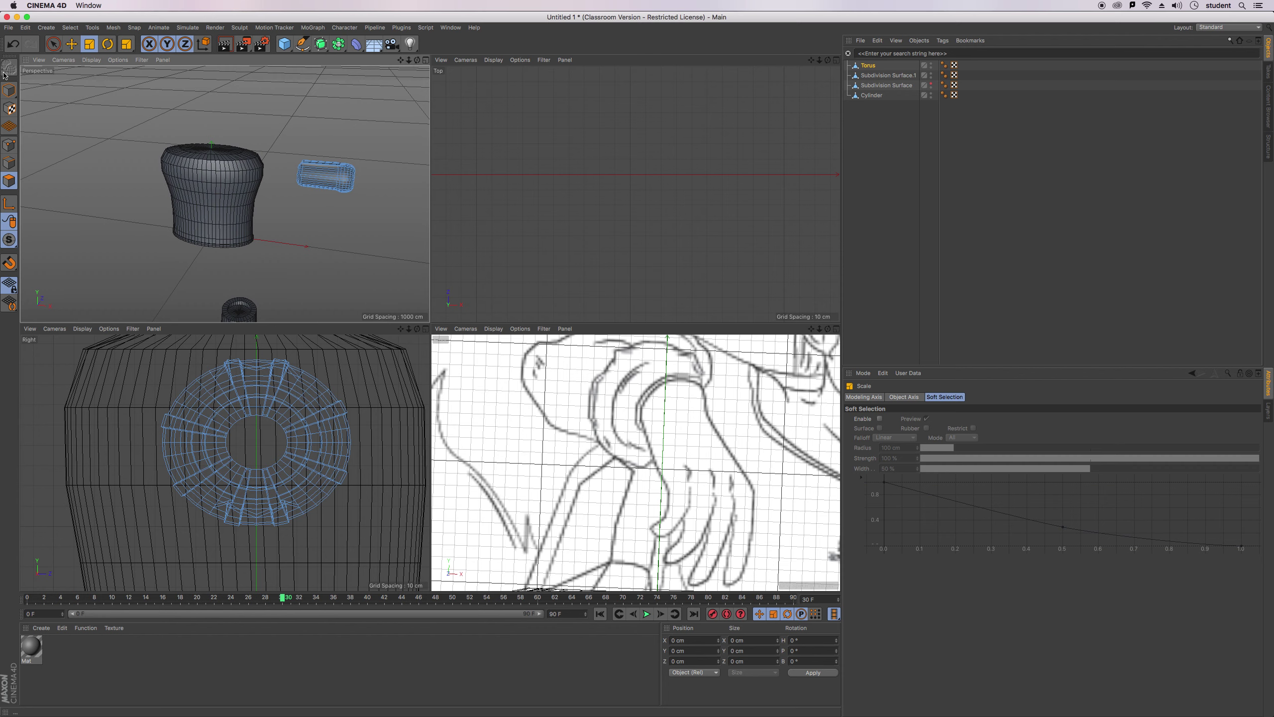
pyautogui.click(323, 98)
pyautogui.moveTo(416, 61)
pyautogui.mouseDown()
pyautogui.moveTo(429, 47)
pyautogui.moveTo(417, 54)
pyautogui.moveTo(417, 40)
pyautogui.moveTo(419, 73)
pyautogui.mouseUp()
pyautogui.moveTo(224, 194); pyautogui.dragTo(224, 194)
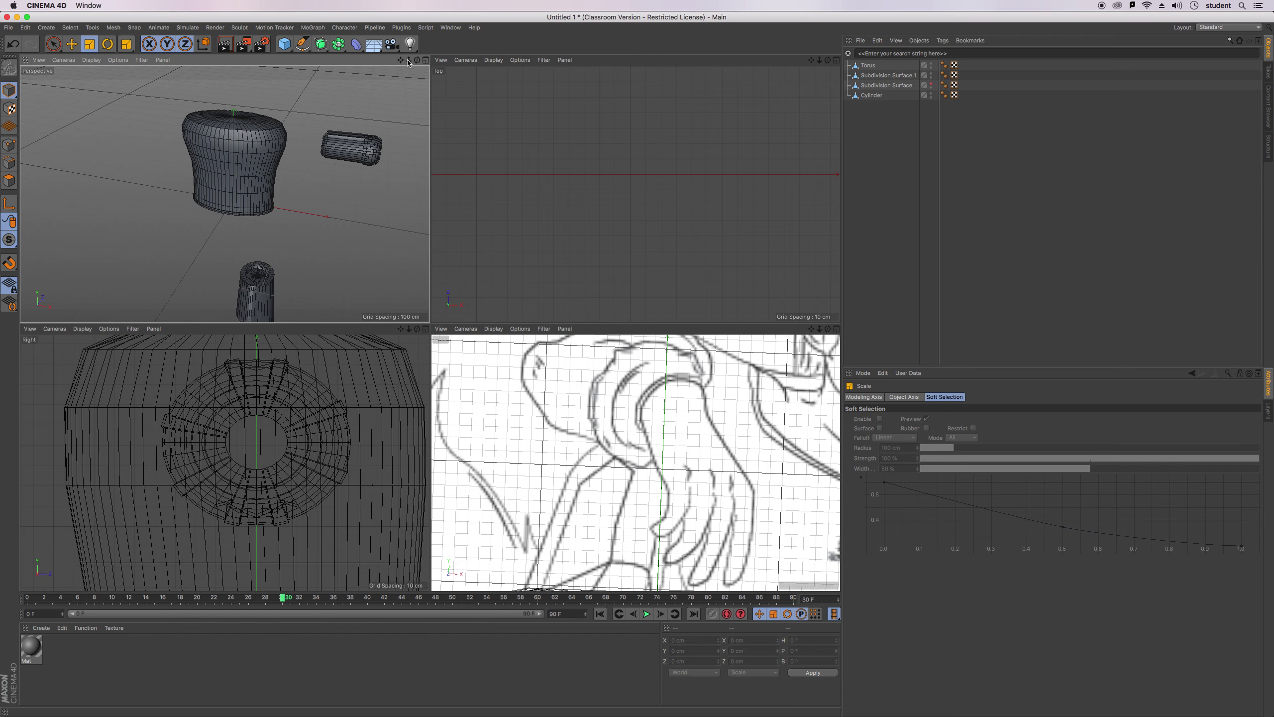
pyautogui.moveTo(400, 60); pyautogui.dragTo(225, 193)
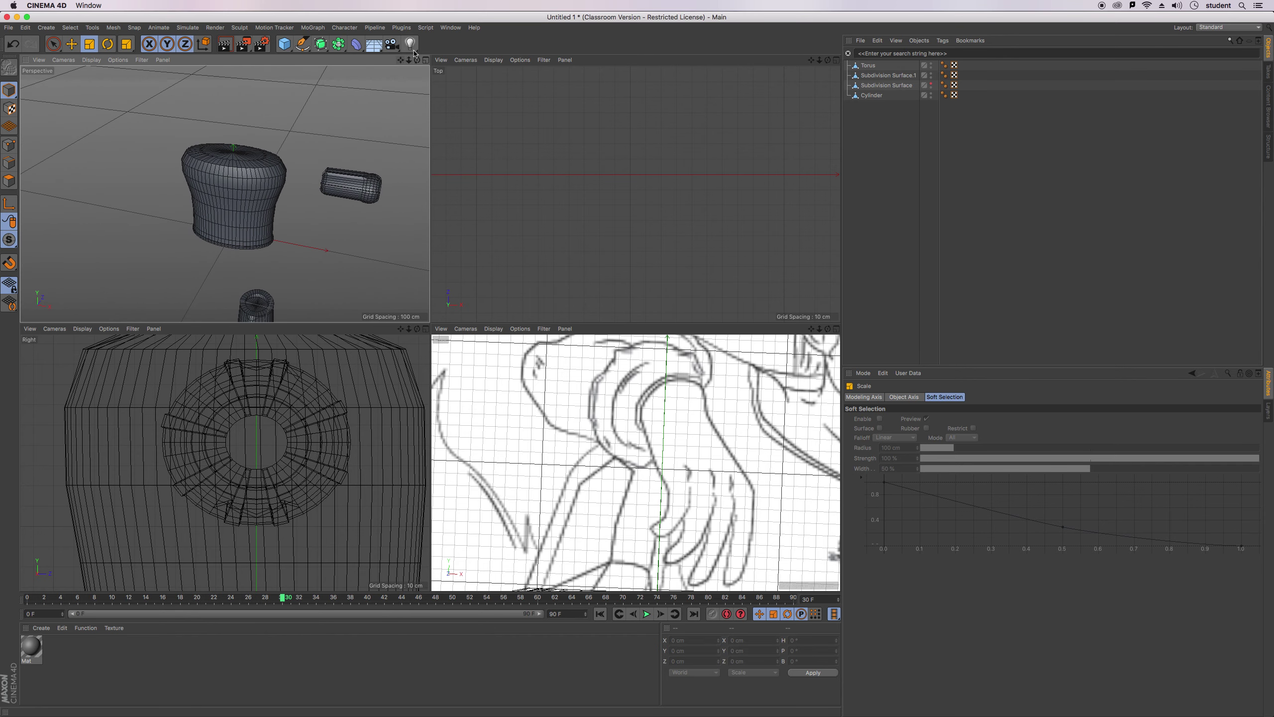
# Loop-select the inner ring of points on the upper-body garment's top cap and delete it to open the neck end.
pyautogui.scroll(-10, 279, 420)
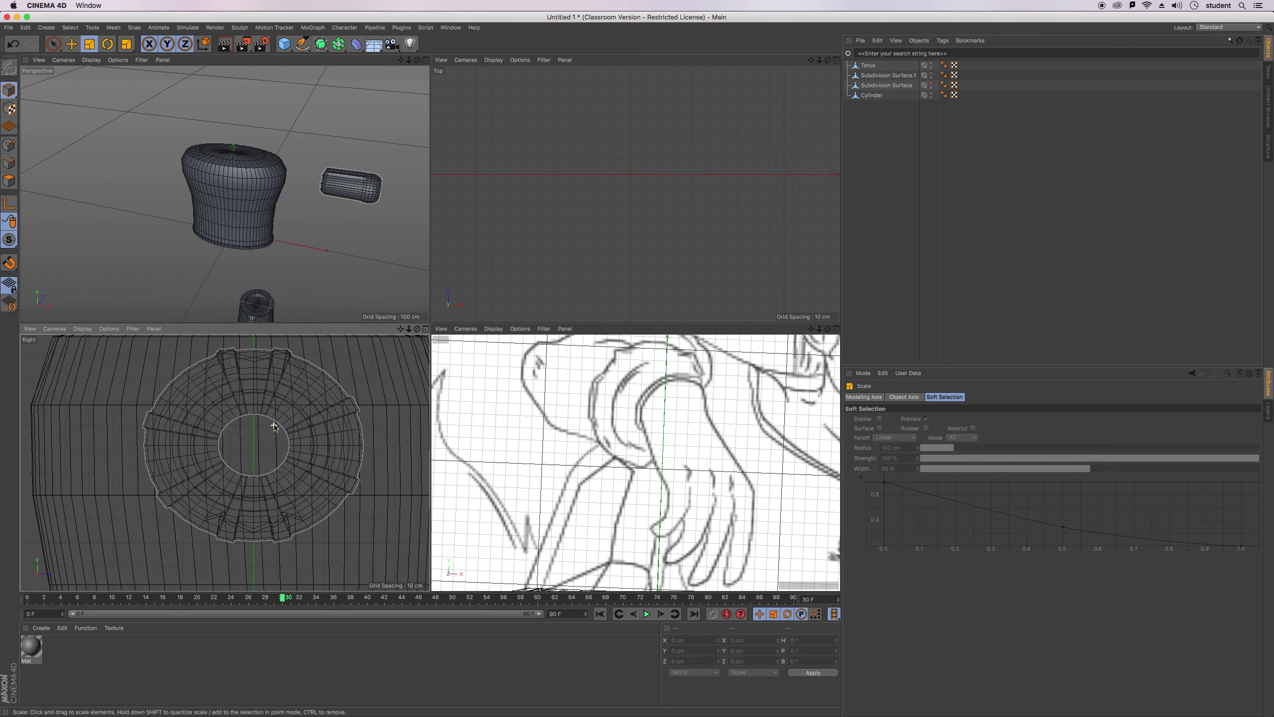
pyautogui.scroll(6, 659, 240)
pyautogui.scroll(-5, 659, 240)
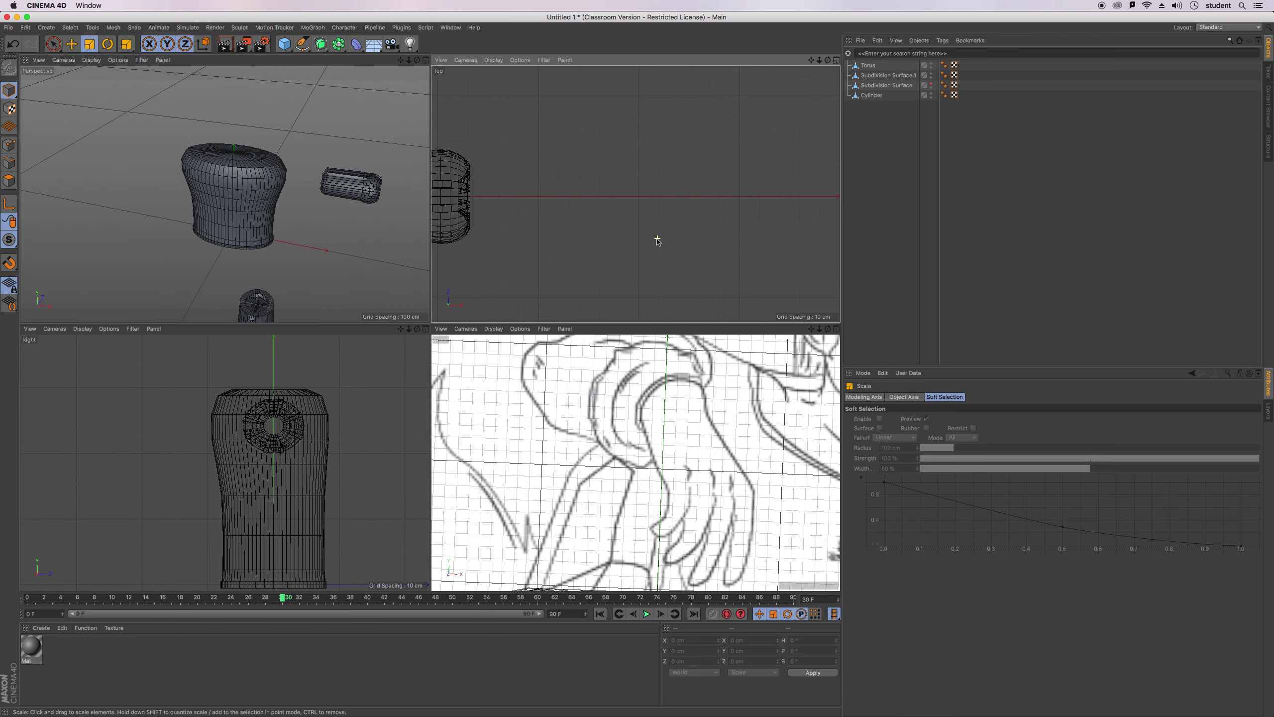
pyautogui.scroll(2, 488, 227)
pyautogui.scroll(5, 488, 227)
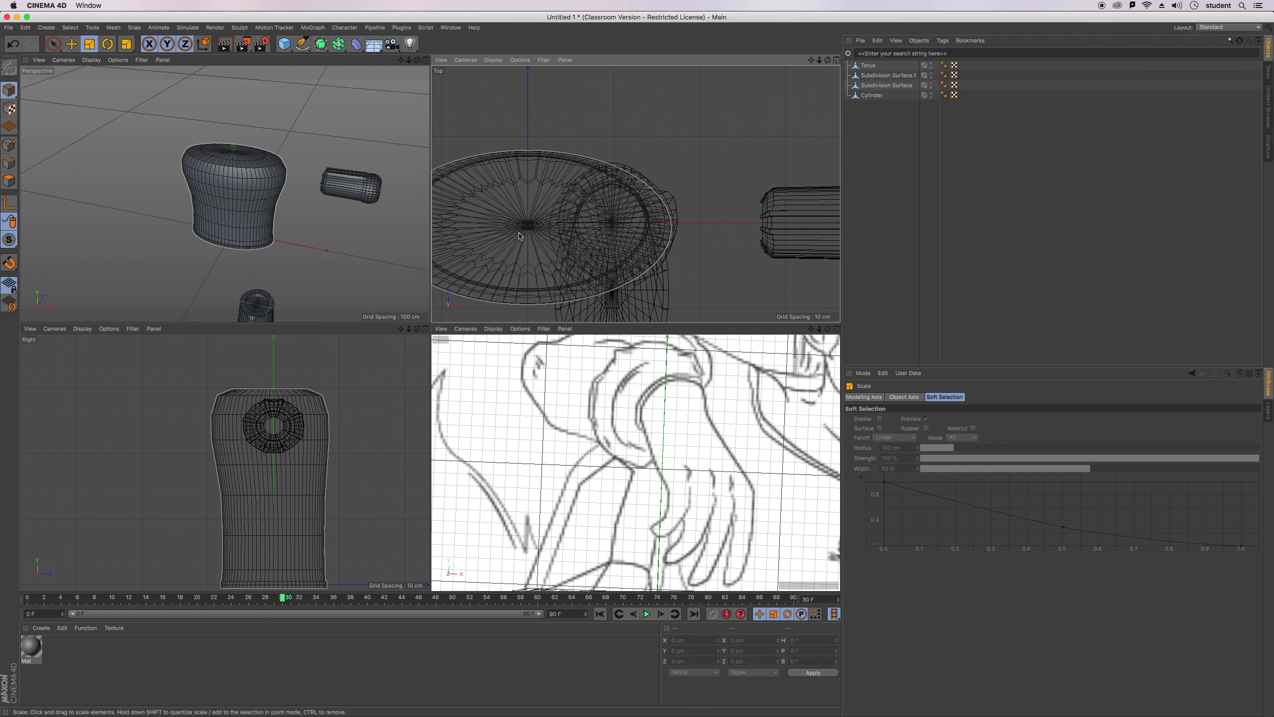
pyautogui.moveTo(811, 60); pyautogui.dragTo(885, 38)
pyautogui.keyDown('alt'); pyautogui.moveTo(635, 194); pyautogui.dragTo(633, 194, button='middle'); pyautogui.keyUp('alt')
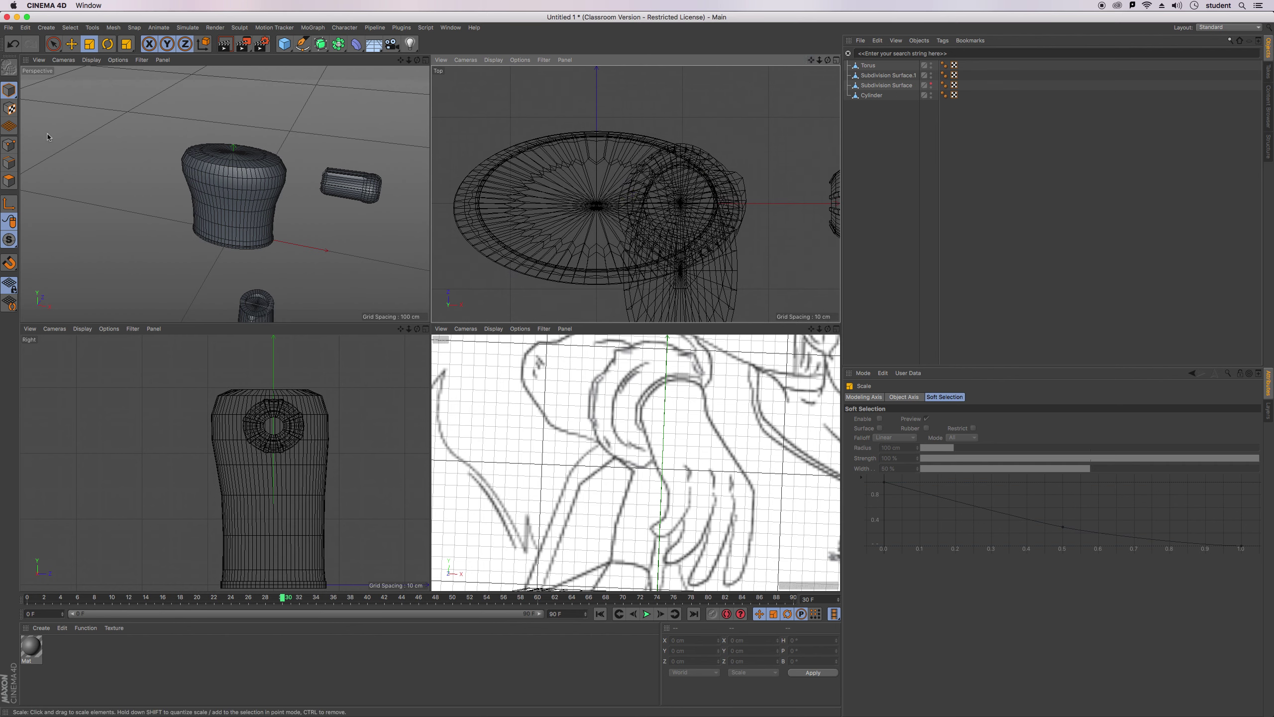
pyautogui.click(4, 149)
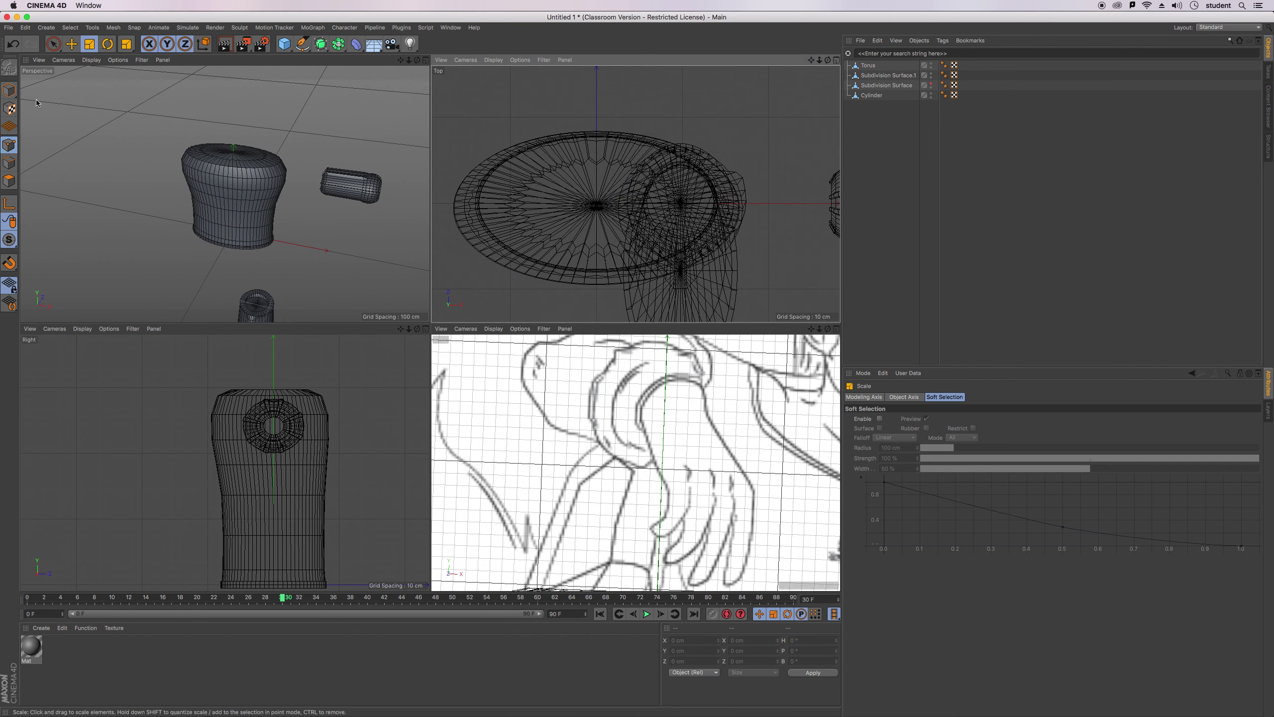
pyautogui.click(882, 77)
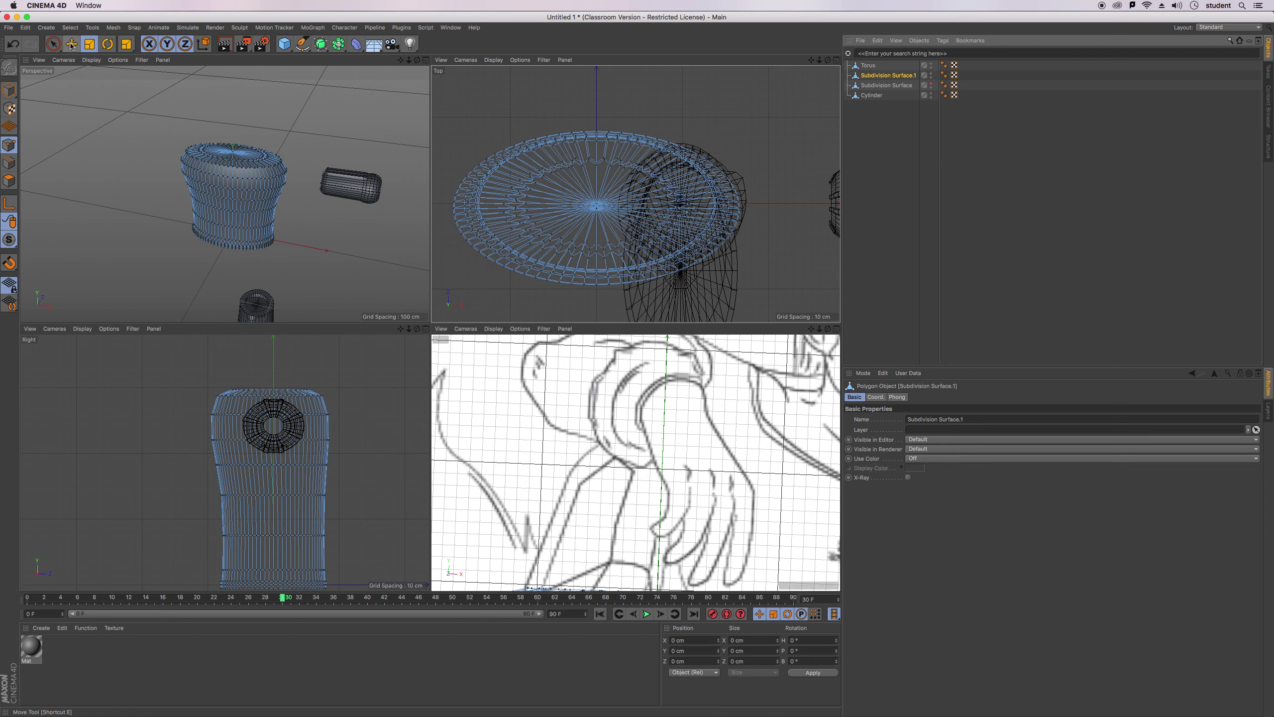
pyautogui.click(70, 27)
pyautogui.click(85, 99)
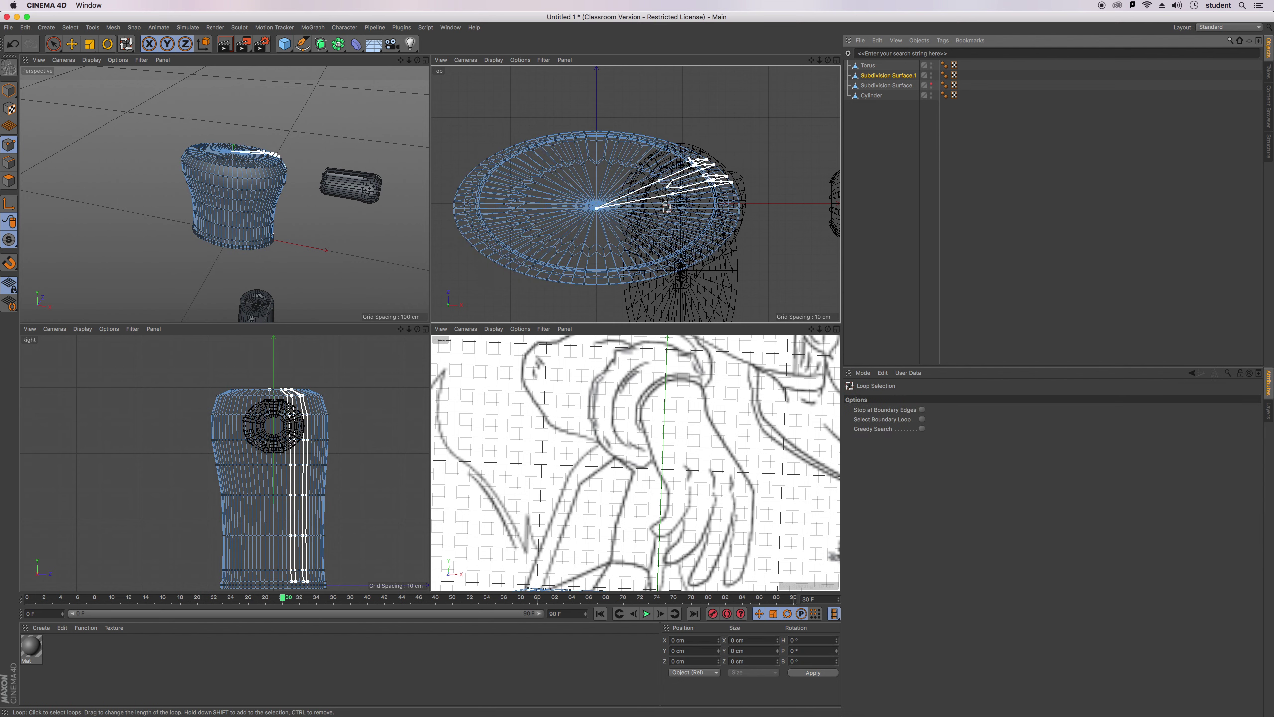
pyautogui.scroll(2, 593, 160)
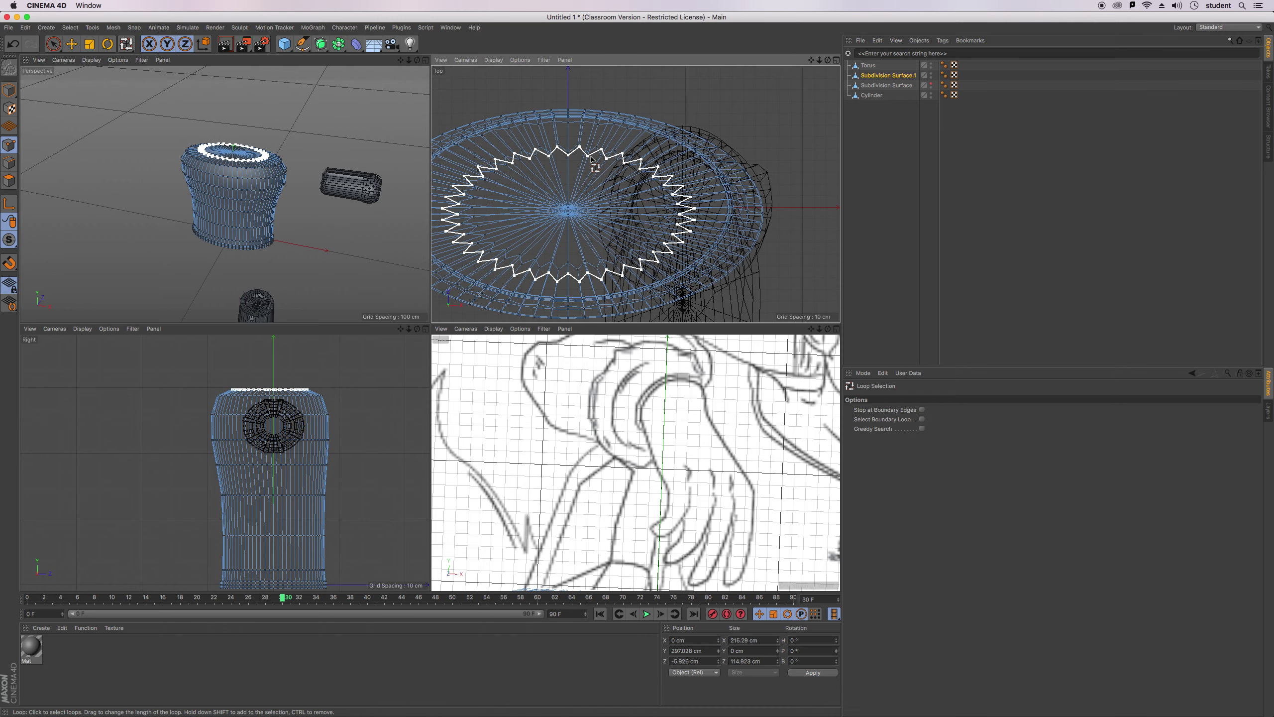
pyautogui.click(575, 152)
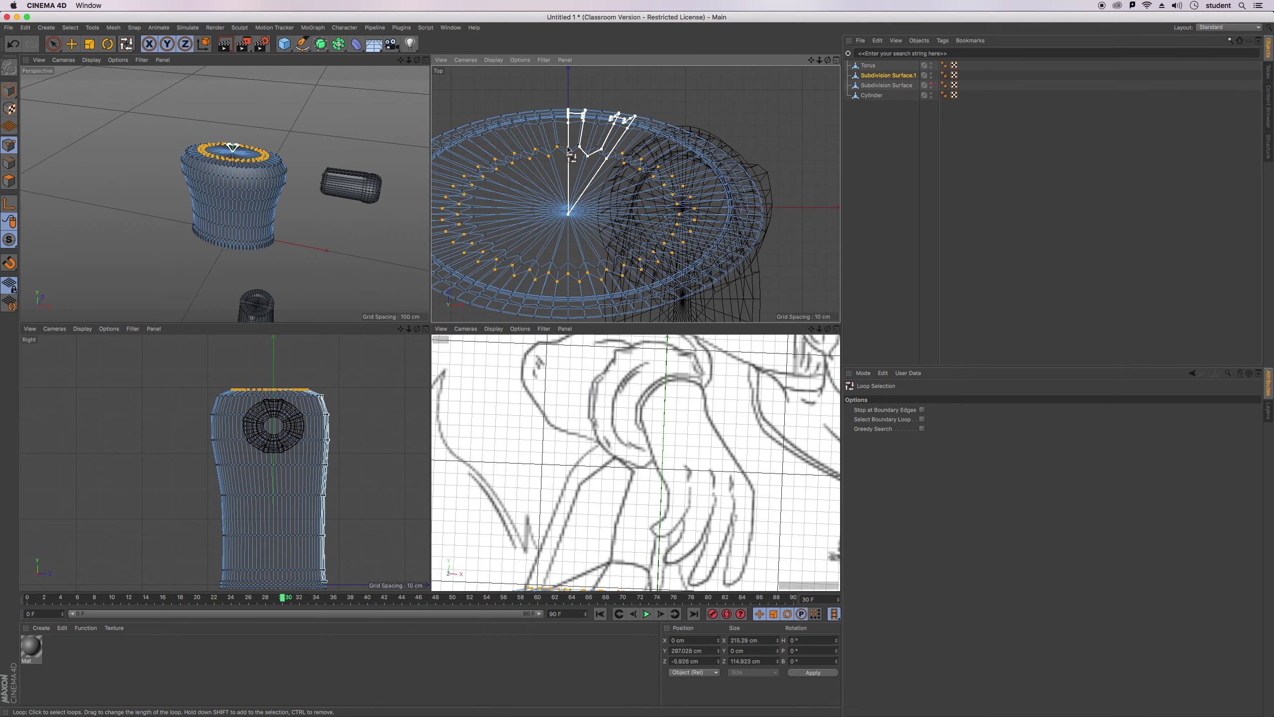
pyautogui.scroll(5, 557, 153)
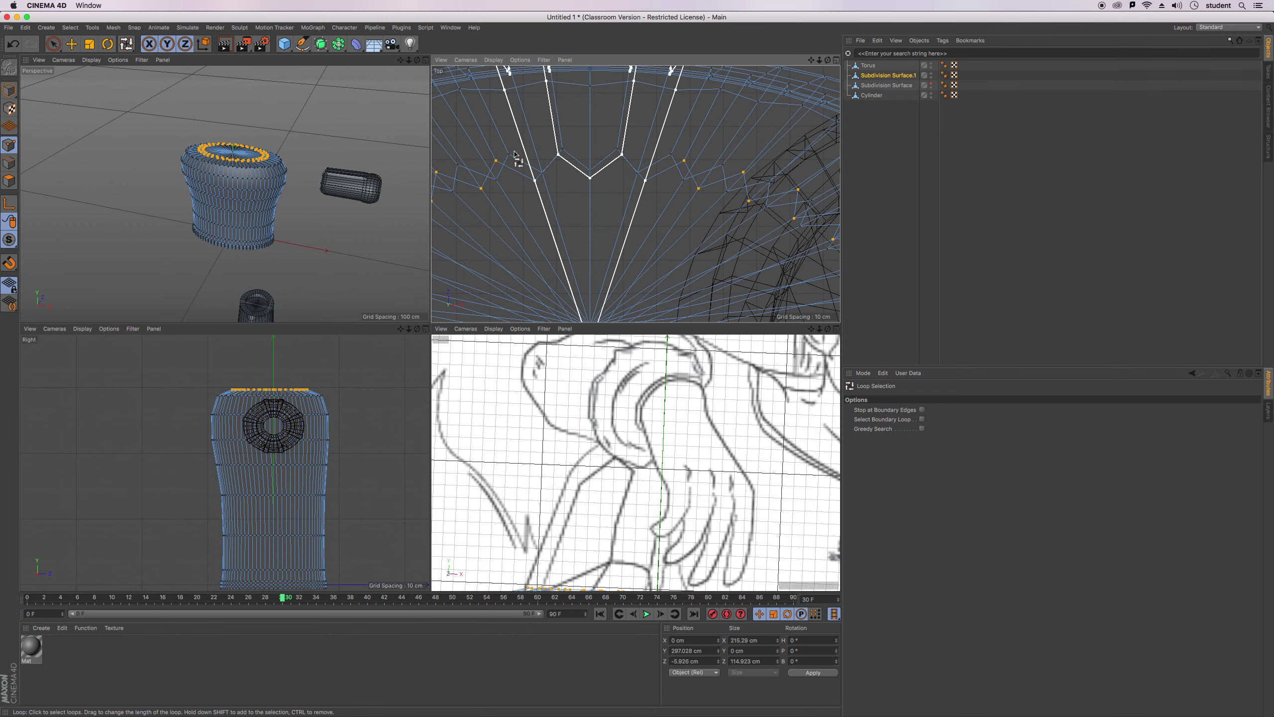
pyautogui.scroll(-6, 577, 171)
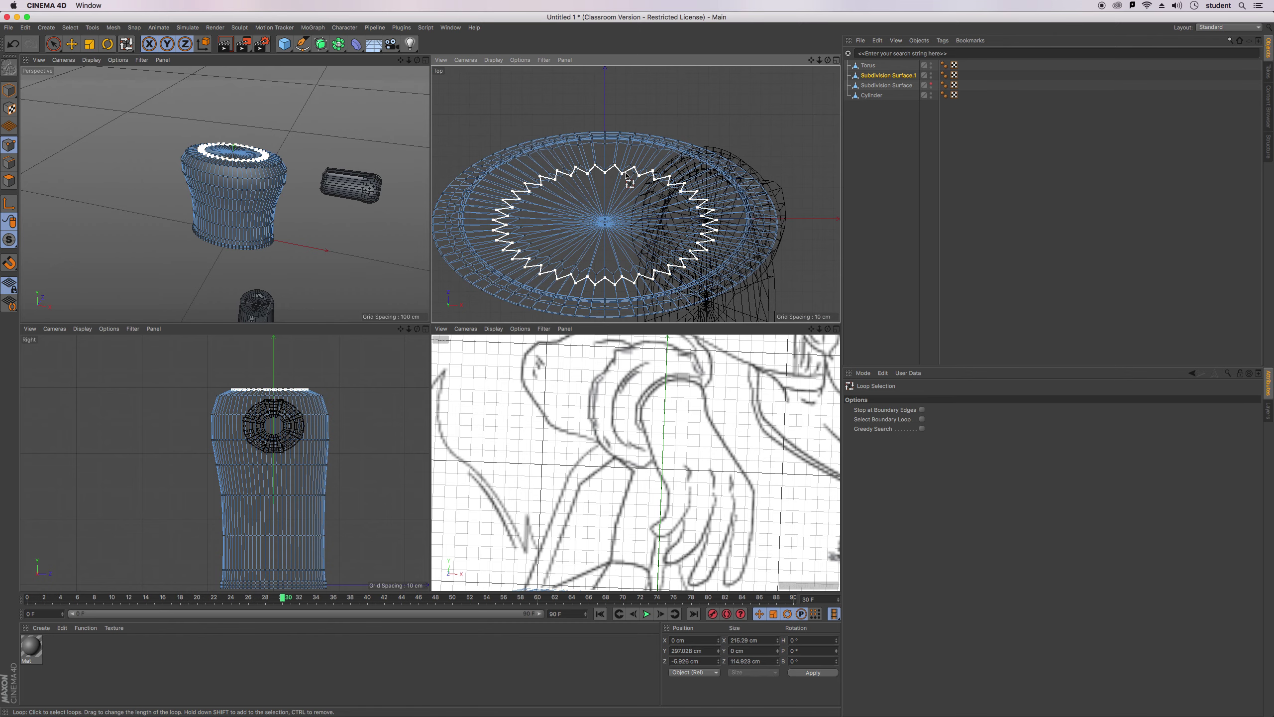
pyautogui.click(604, 89)
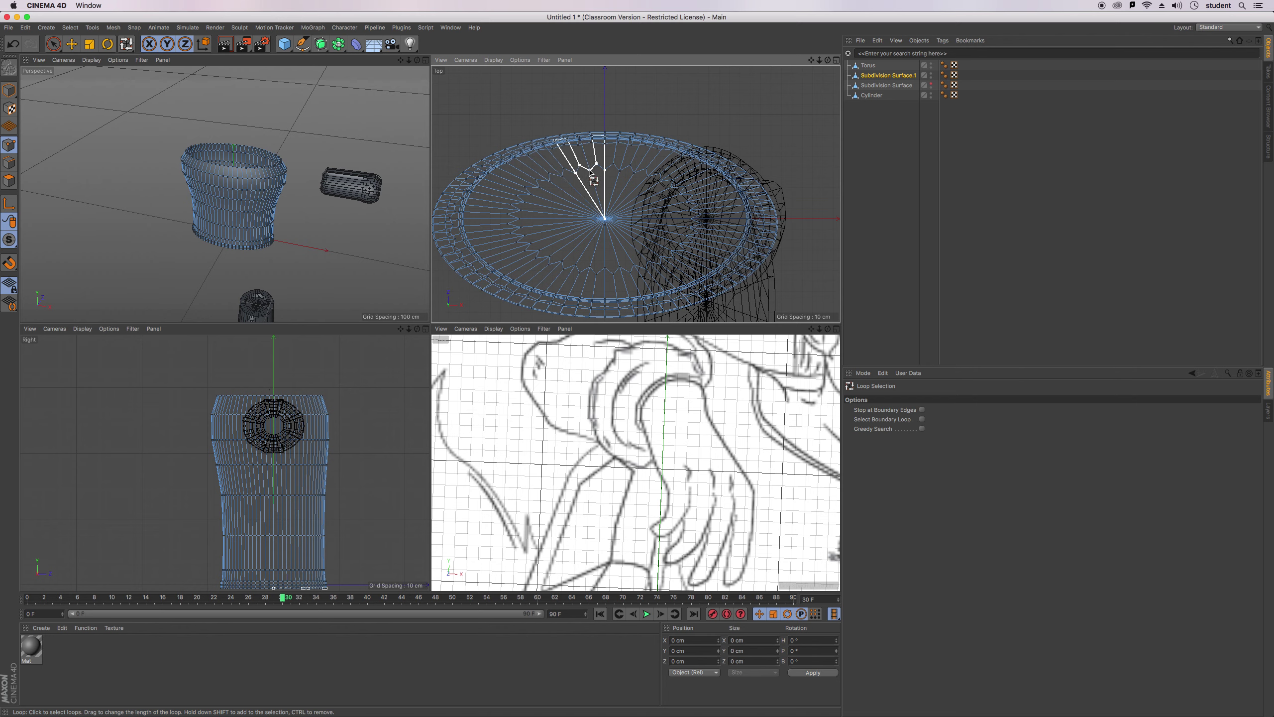
# Delete the inner point loop of the garment's bottom cap and the leftover centre points of both caps.
pyautogui.press('Delete')
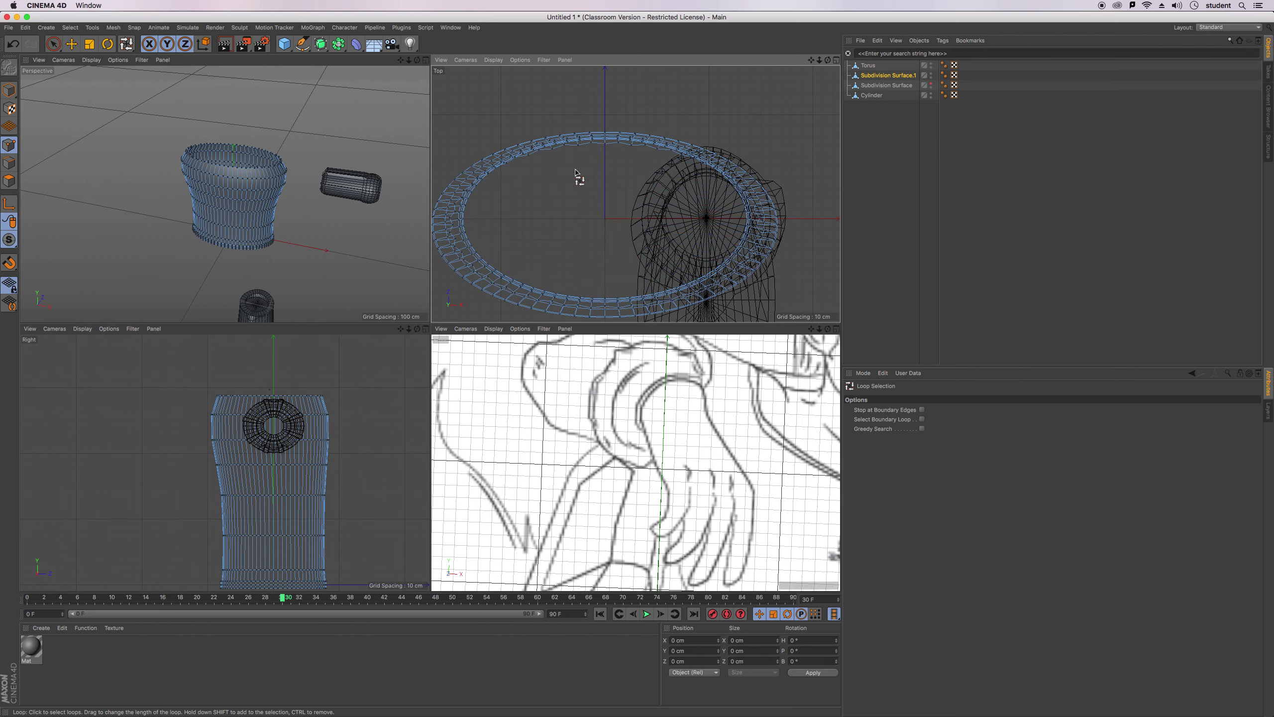
pyautogui.click(54, 44)
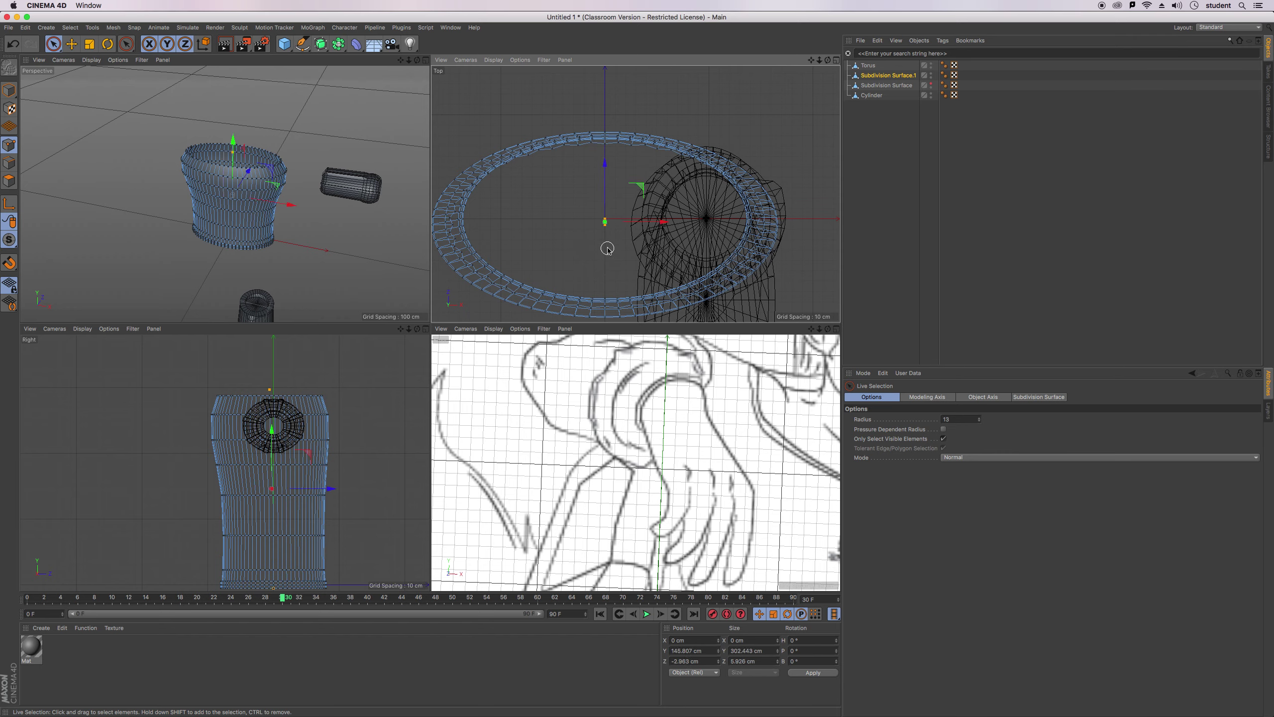
pyautogui.moveTo(828, 61)
pyautogui.mouseDown()
pyautogui.moveTo(876, 60)
pyautogui.moveTo(820, 61)
pyautogui.moveTo(831, 61)
pyautogui.mouseUp()
# Delete the centre point of the boot's top cap to open the boot shaft.
pyautogui.moveTo(417, 59); pyautogui.dragTo(434, 113)
pyautogui.moveTo(224, 194); pyautogui.dragTo(225, 194)
pyautogui.moveTo(417, 60); pyautogui.dragTo(425, 32)
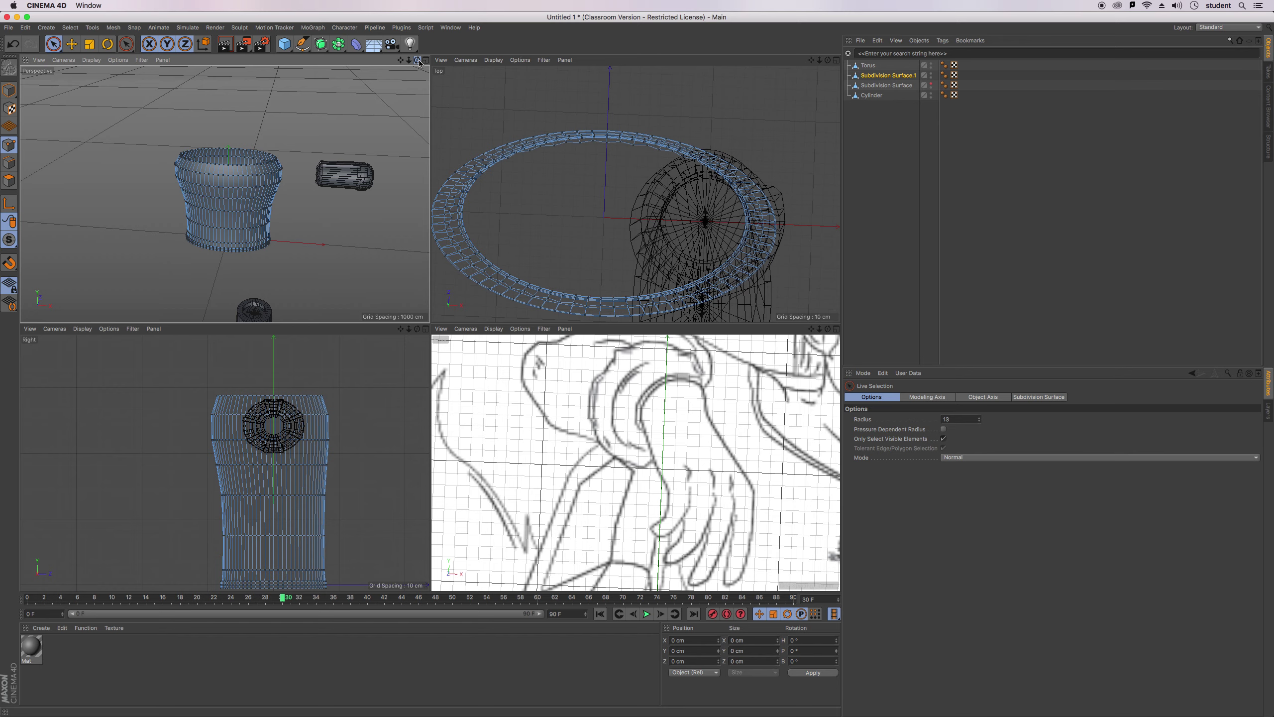
pyautogui.moveTo(823, 335)
pyautogui.mouseDown()
pyautogui.moveTo(769, 200)
pyautogui.moveTo(780, 243)
pyautogui.mouseUp()
pyautogui.moveTo(400, 59); pyautogui.dragTo(401, 4)
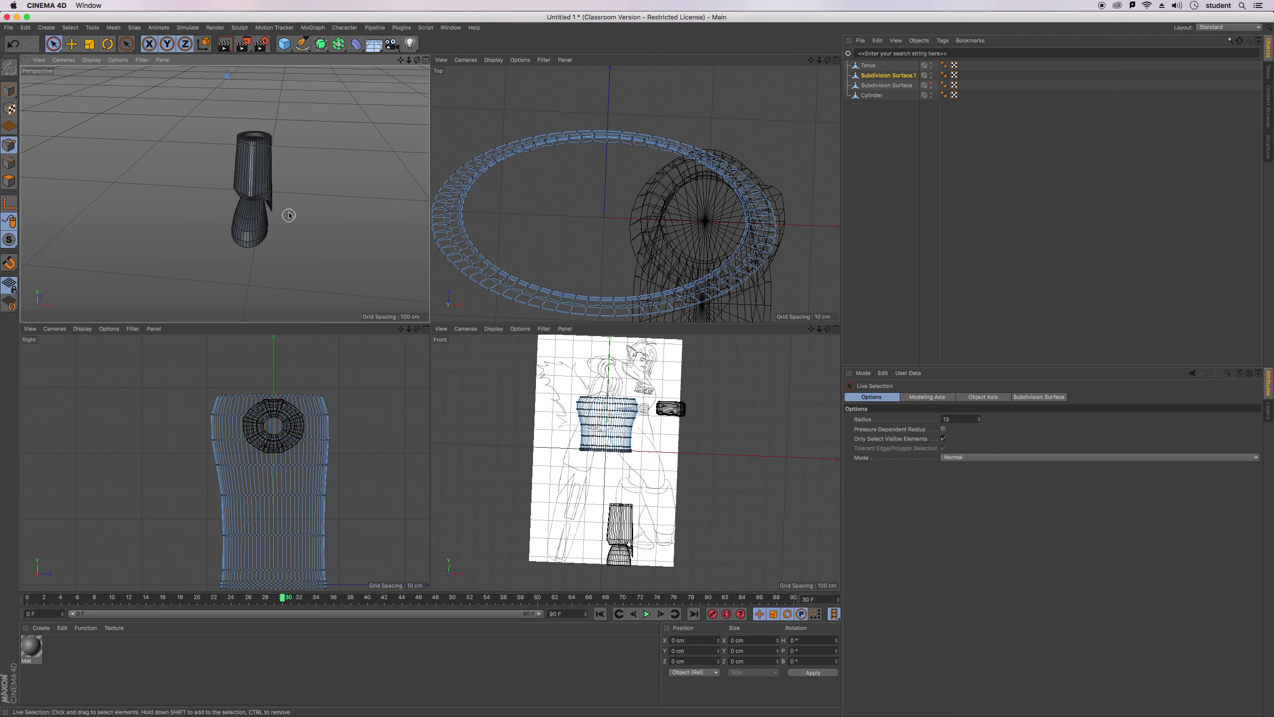
pyautogui.scroll(10, 261, 146)
pyautogui.moveTo(417, 59); pyautogui.dragTo(345, 97)
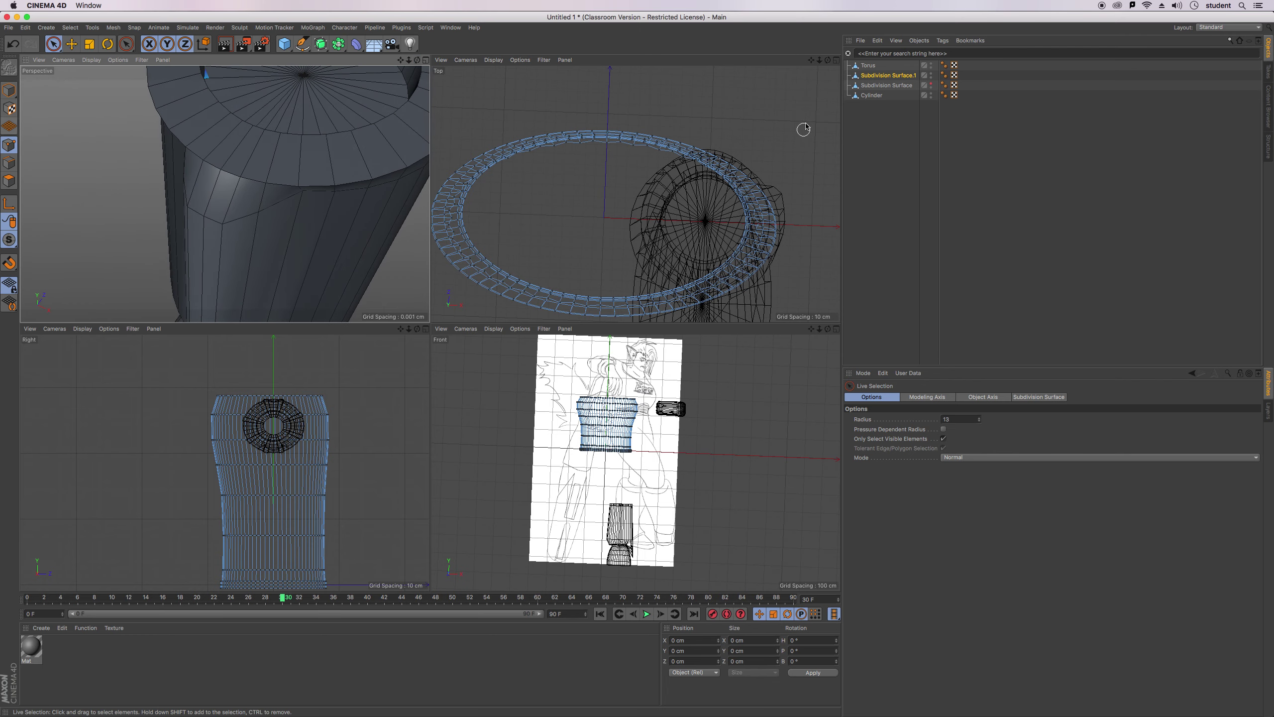
pyautogui.click(873, 96)
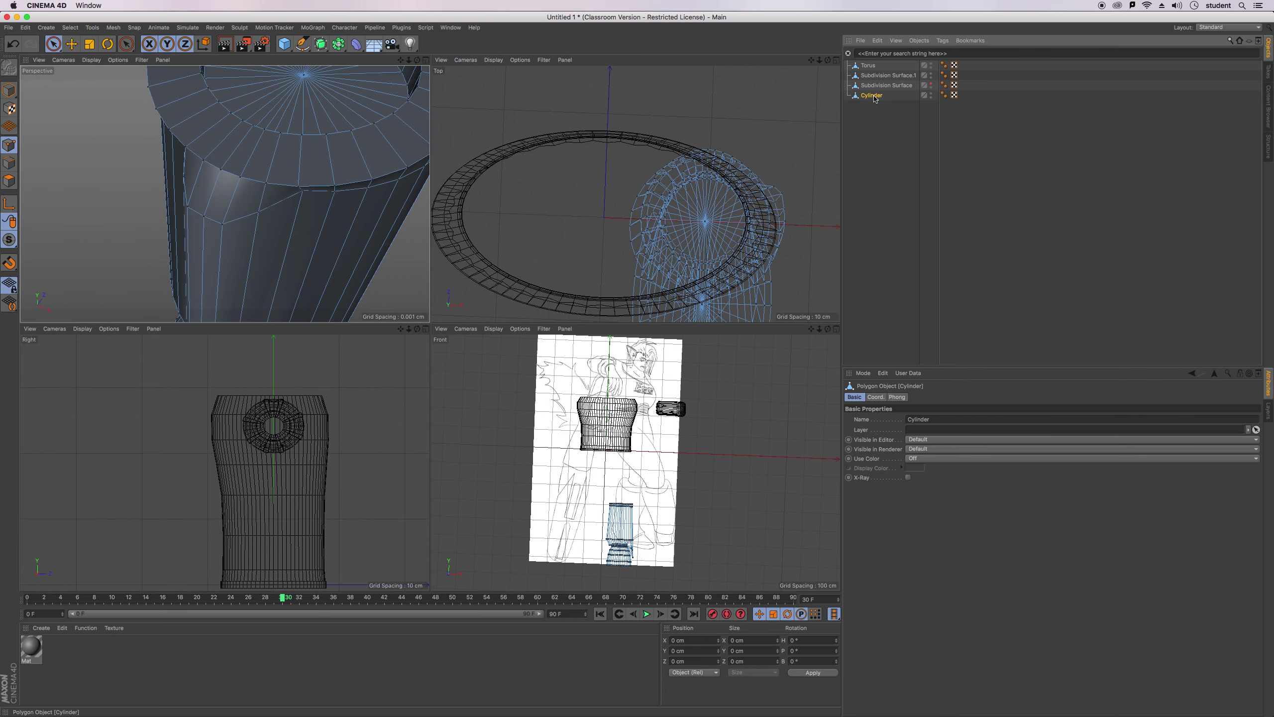
pyautogui.click(305, 77)
pyautogui.press('BackSpace')
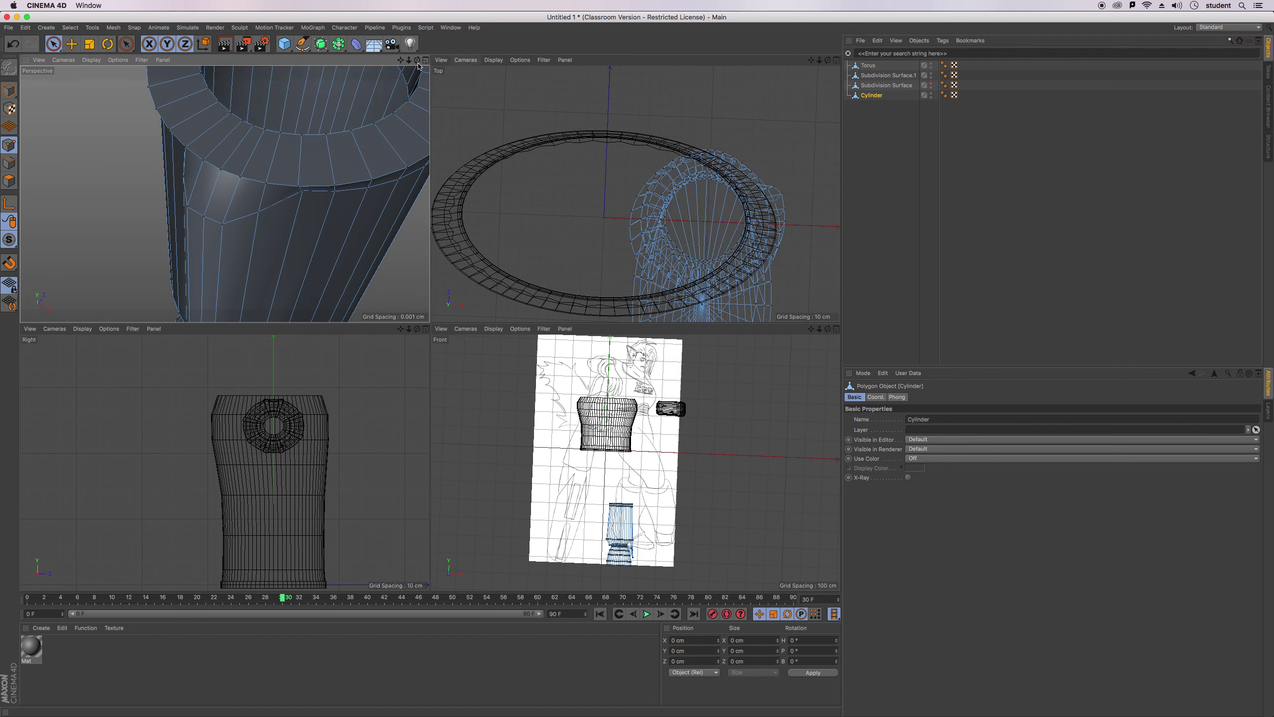
# Remove the inner ring of points just below the rim of the boot's opening using Loop Selection.
pyautogui.keyDown('alt'); pyautogui.moveTo(225, 194); pyautogui.dragTo(225, 193); pyautogui.keyUp('alt')
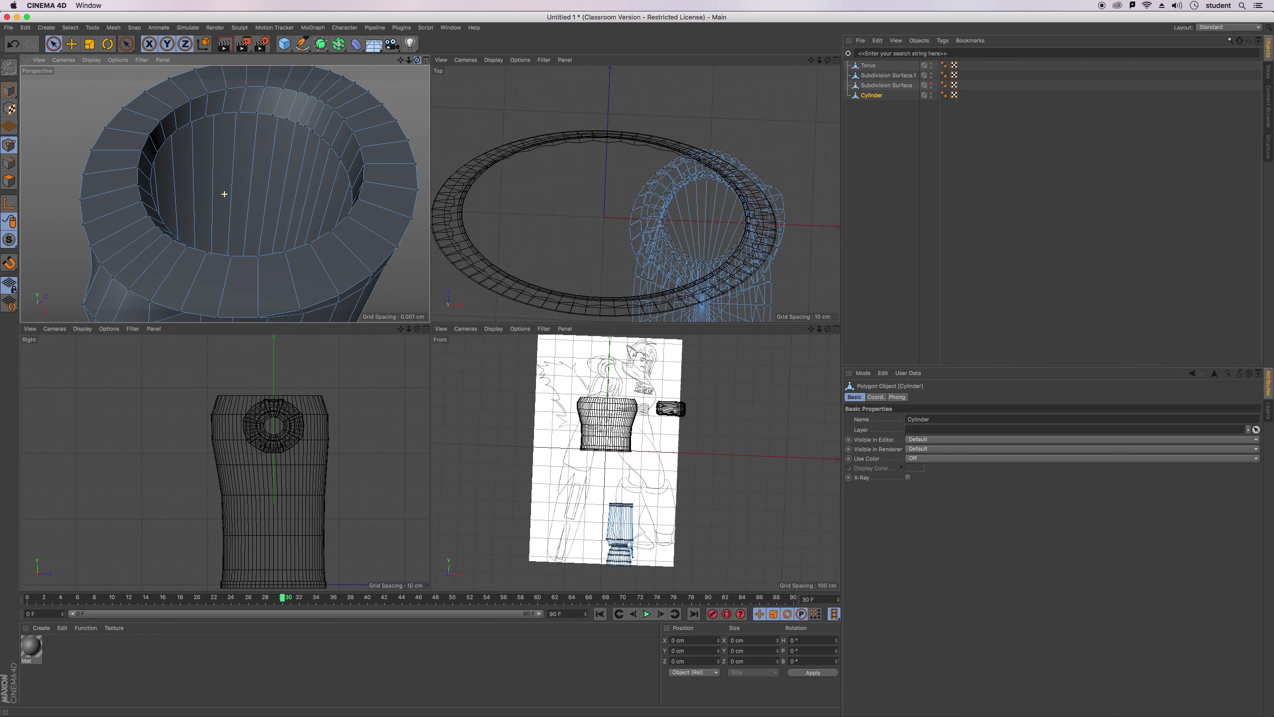
pyautogui.click(70, 27)
pyautogui.click(85, 98)
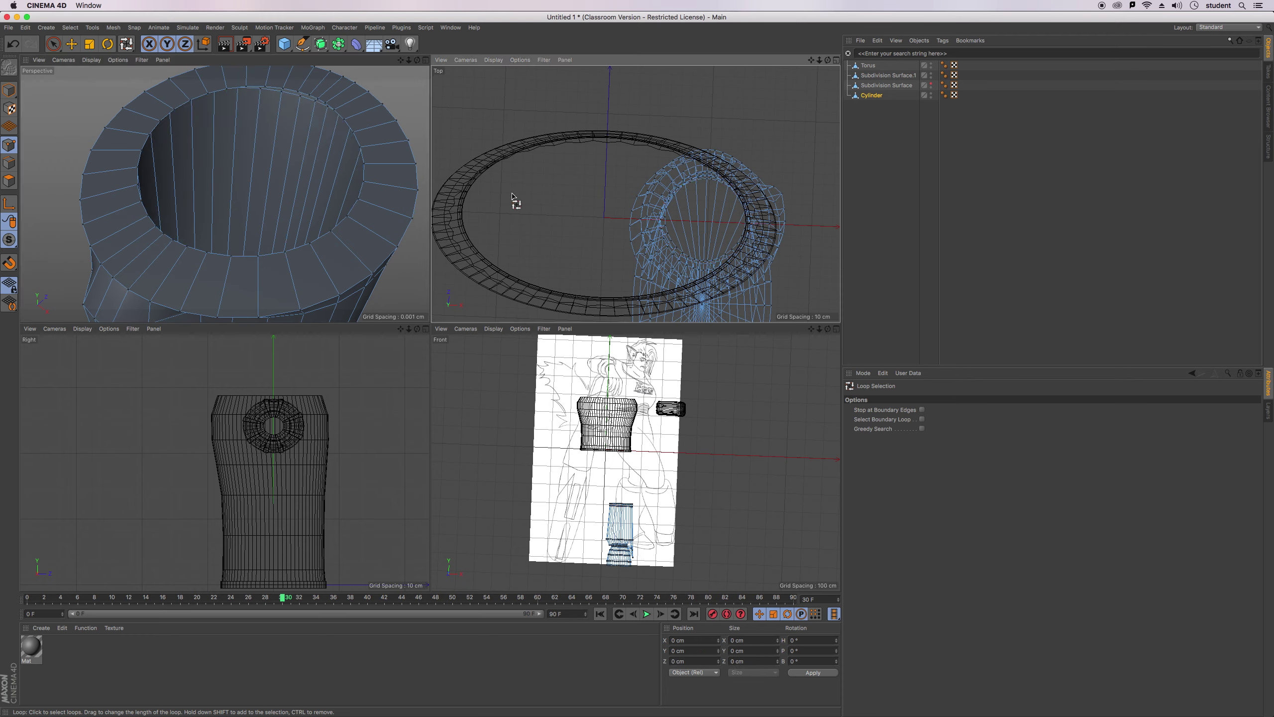
# Examine the opened boot, the upper-body garment and the cuff from several angles and distances.
pyautogui.keyDown('alt'); pyautogui.moveTo(224, 194); pyautogui.dragTo(226, 194); pyautogui.keyUp('alt')
pyautogui.scroll(-10, 225, 194)
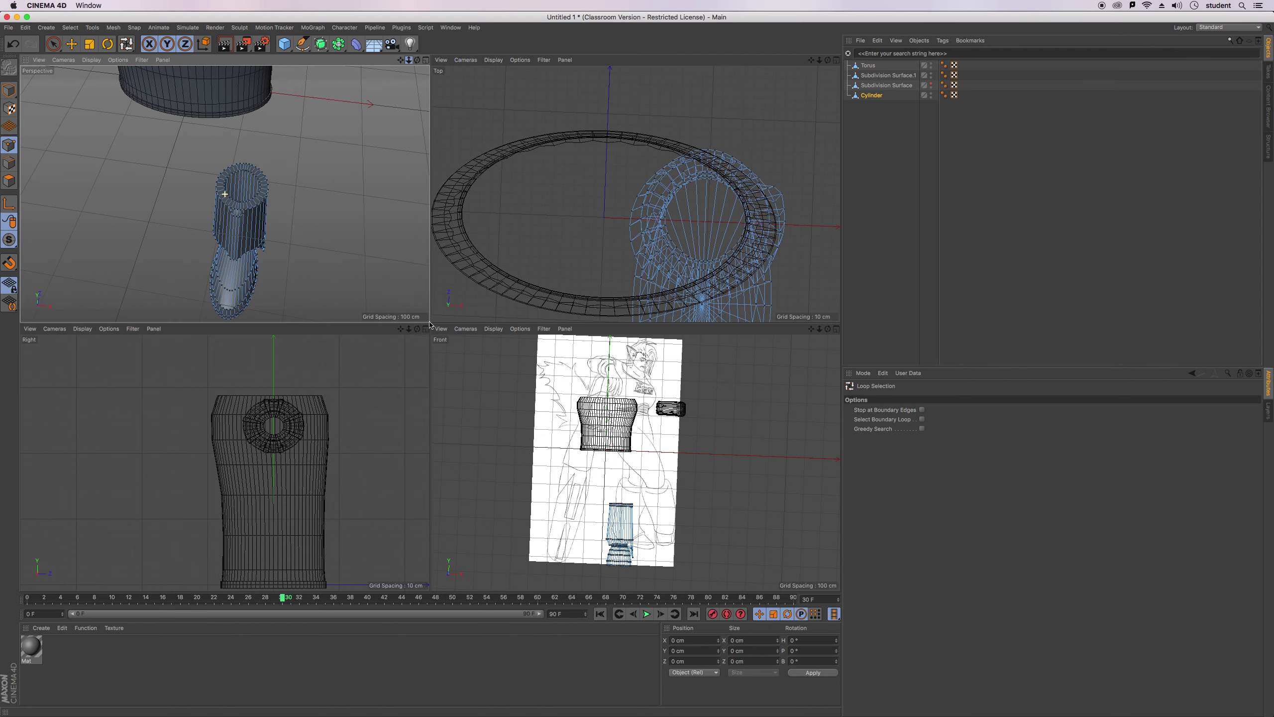
pyautogui.moveTo(417, 60); pyautogui.dragTo(336, 36)
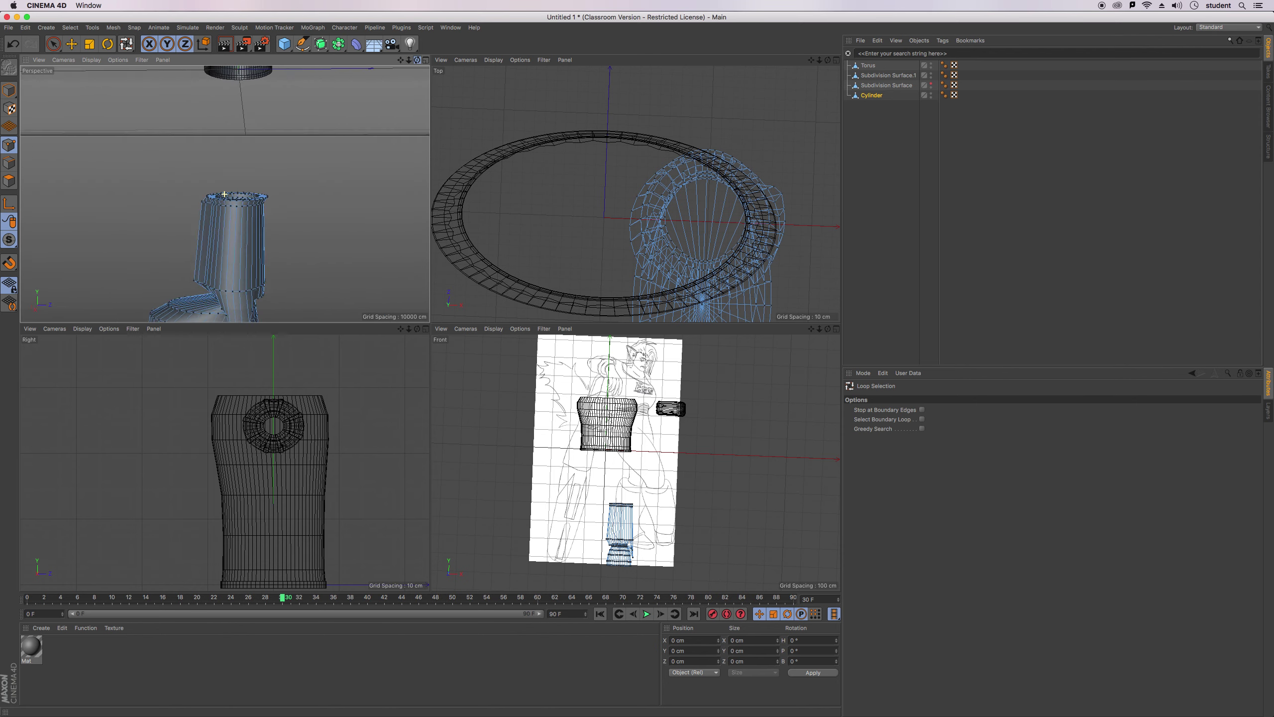
pyautogui.keyDown('alt'); pyautogui.moveTo(224, 194); pyautogui.dragTo(225, 194); pyautogui.keyUp('alt')
pyautogui.moveTo(417, 60); pyautogui.dragTo(376, 62)
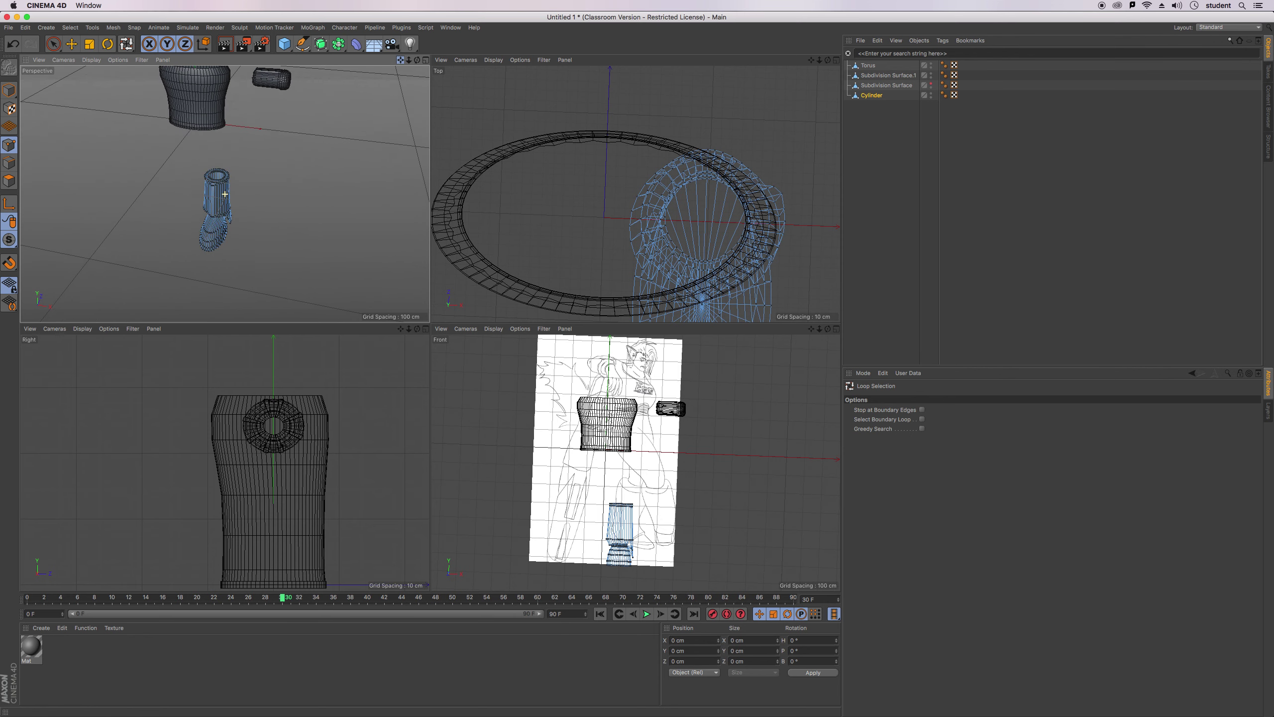
pyautogui.moveTo(417, 60); pyautogui.dragTo(354, 33)
pyautogui.moveTo(451, 95); pyautogui.dragTo(446, 138)
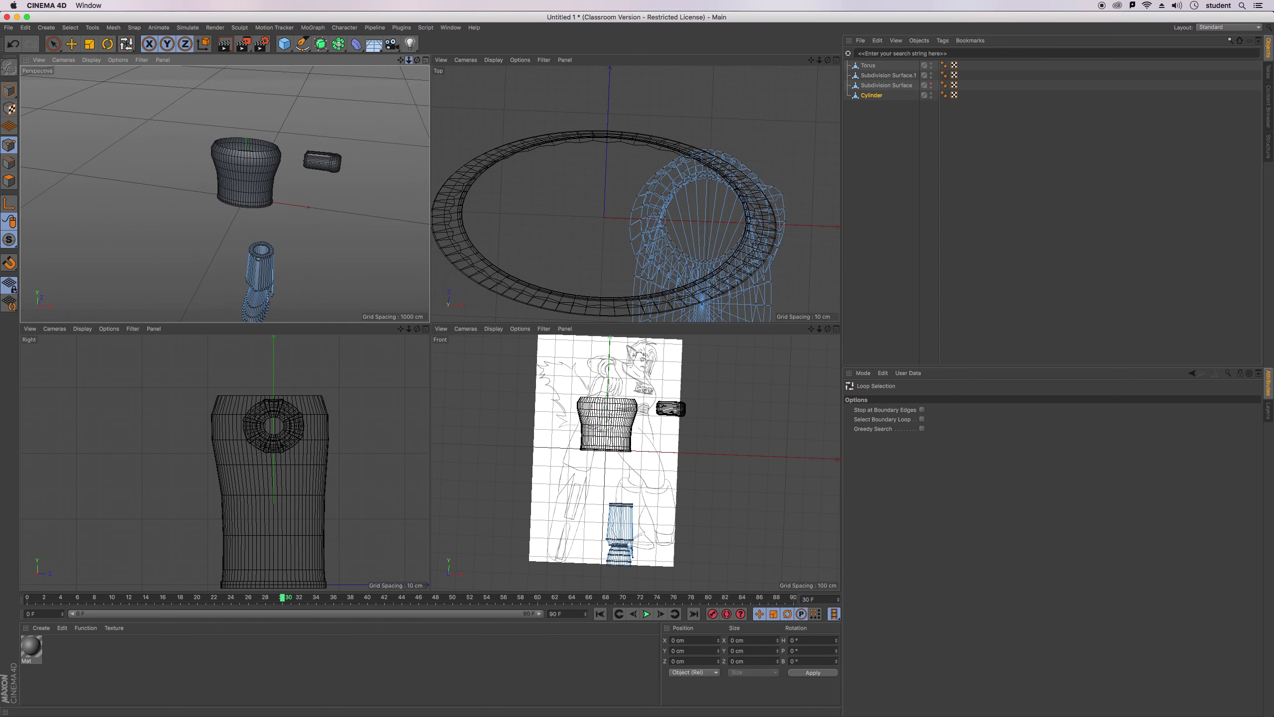
pyautogui.scroll(5, 225, 194)
pyautogui.scroll(-3, 225, 194)
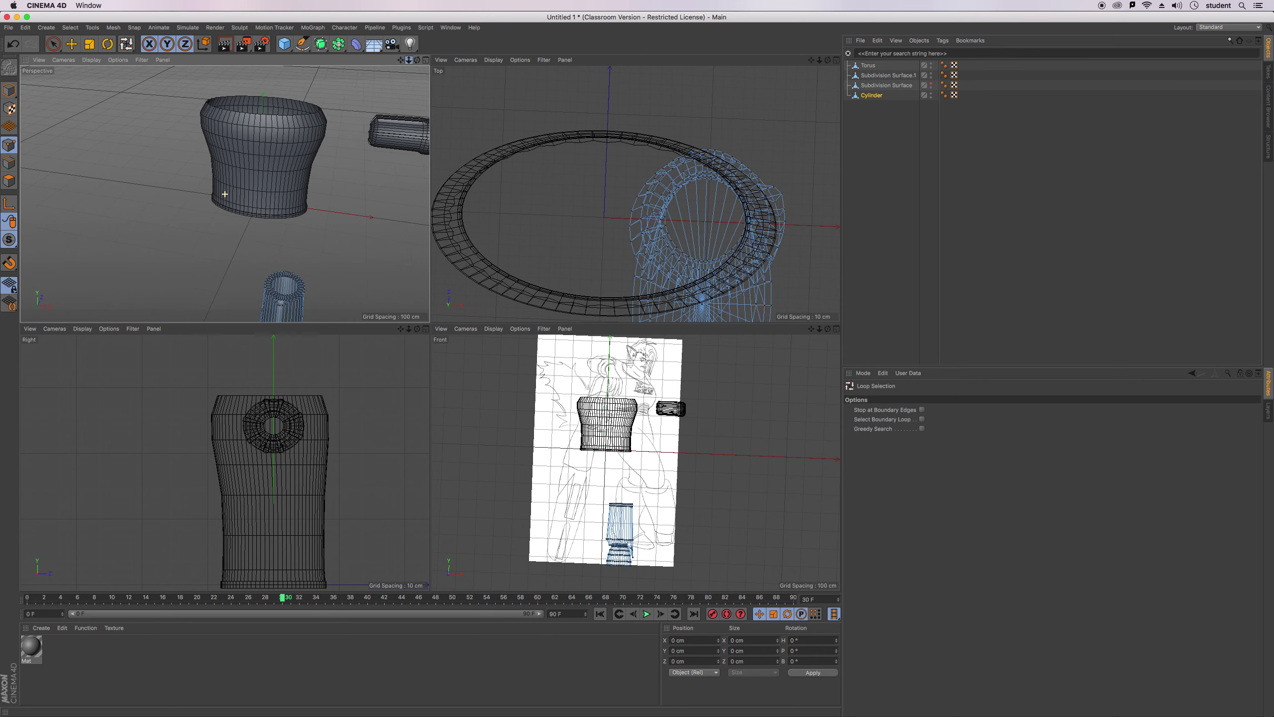
pyautogui.moveTo(412, 61); pyautogui.dragTo(411, 64)
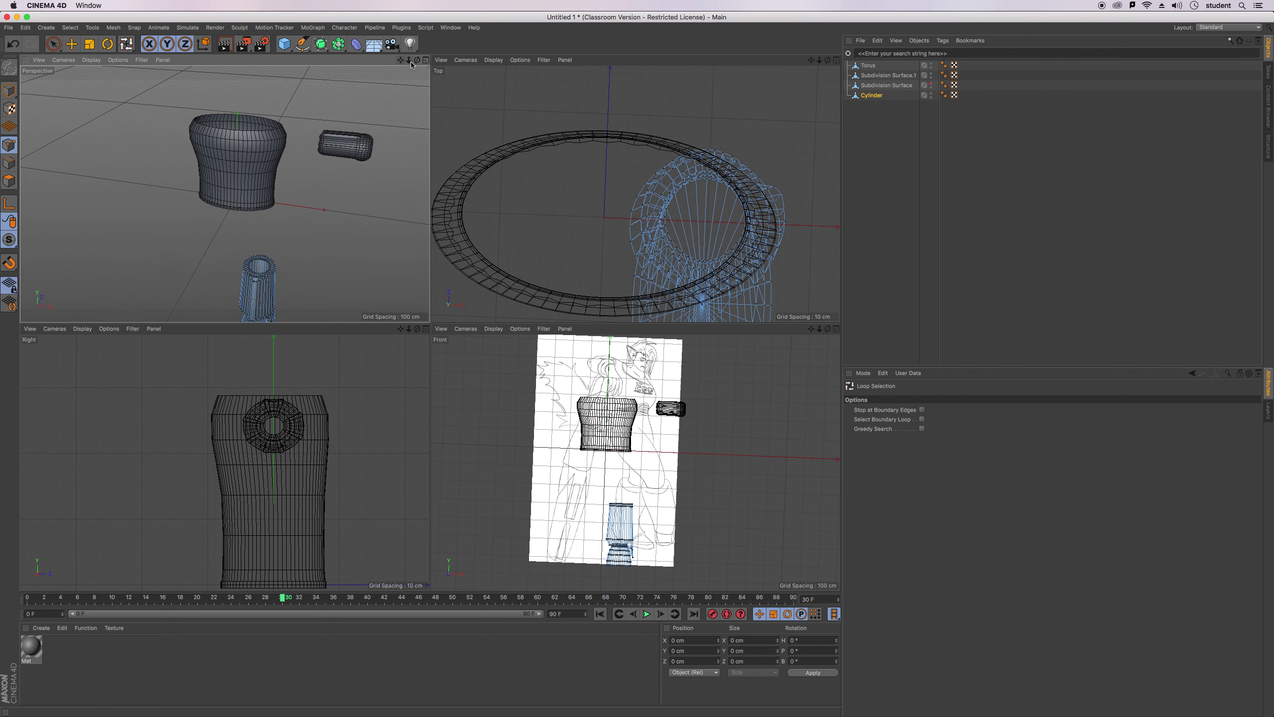
pyautogui.keyDown('alt'); pyautogui.moveTo(303, 307); pyautogui.dragTo(308, 286); pyautogui.keyUp('alt')
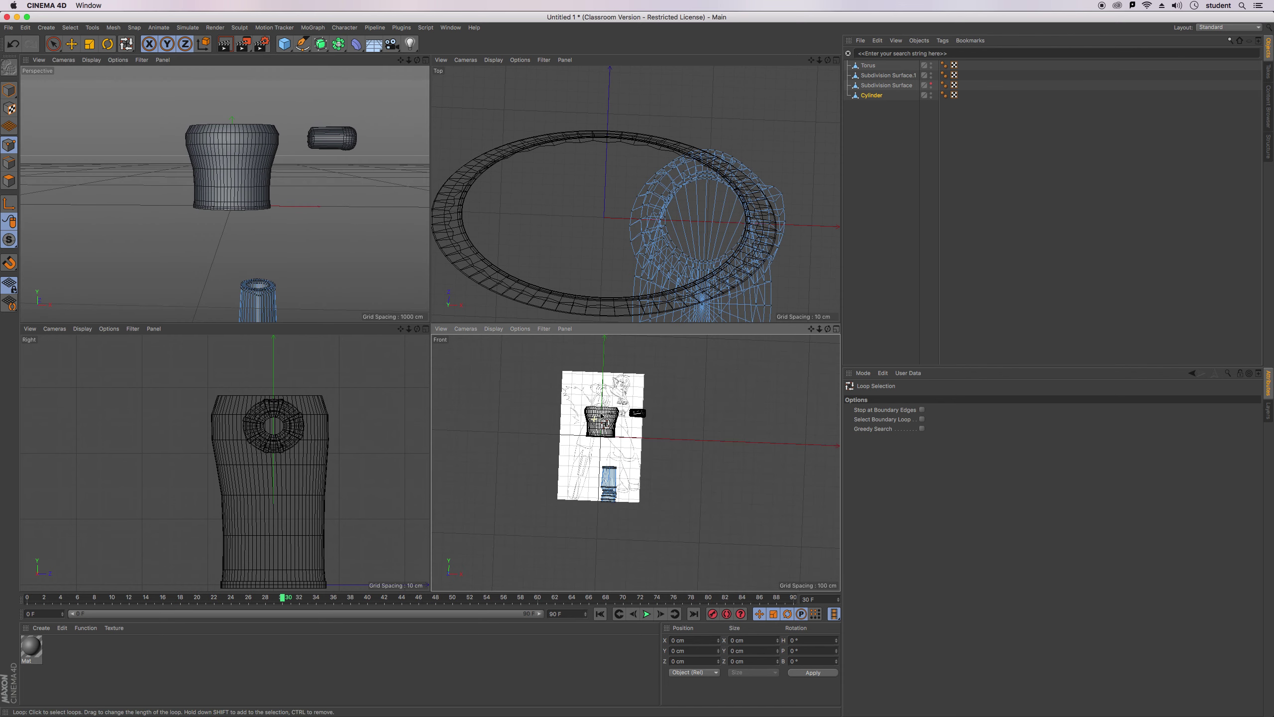
# Delete the visible front points on the left half of the upper-body garment using Live Selection with a radius of 28.
pyautogui.scroll(5, 635, 426)
pyautogui.click(881, 76)
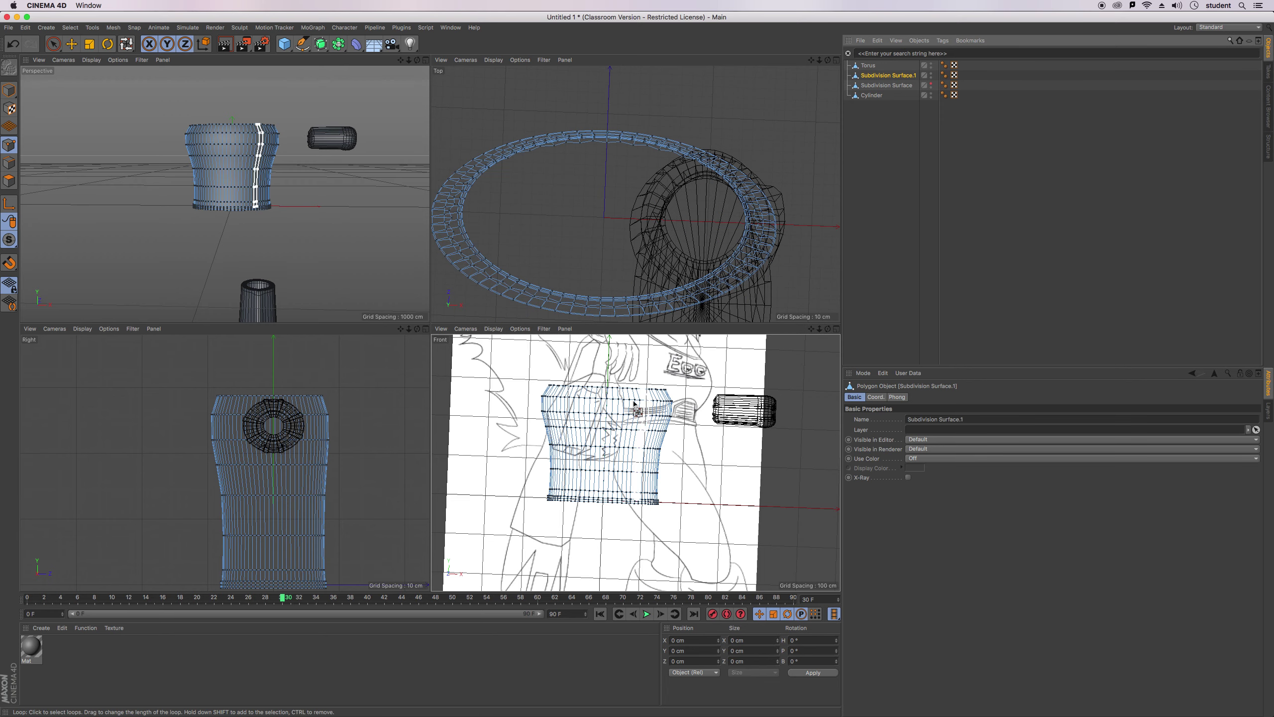
pyautogui.click(12, 179)
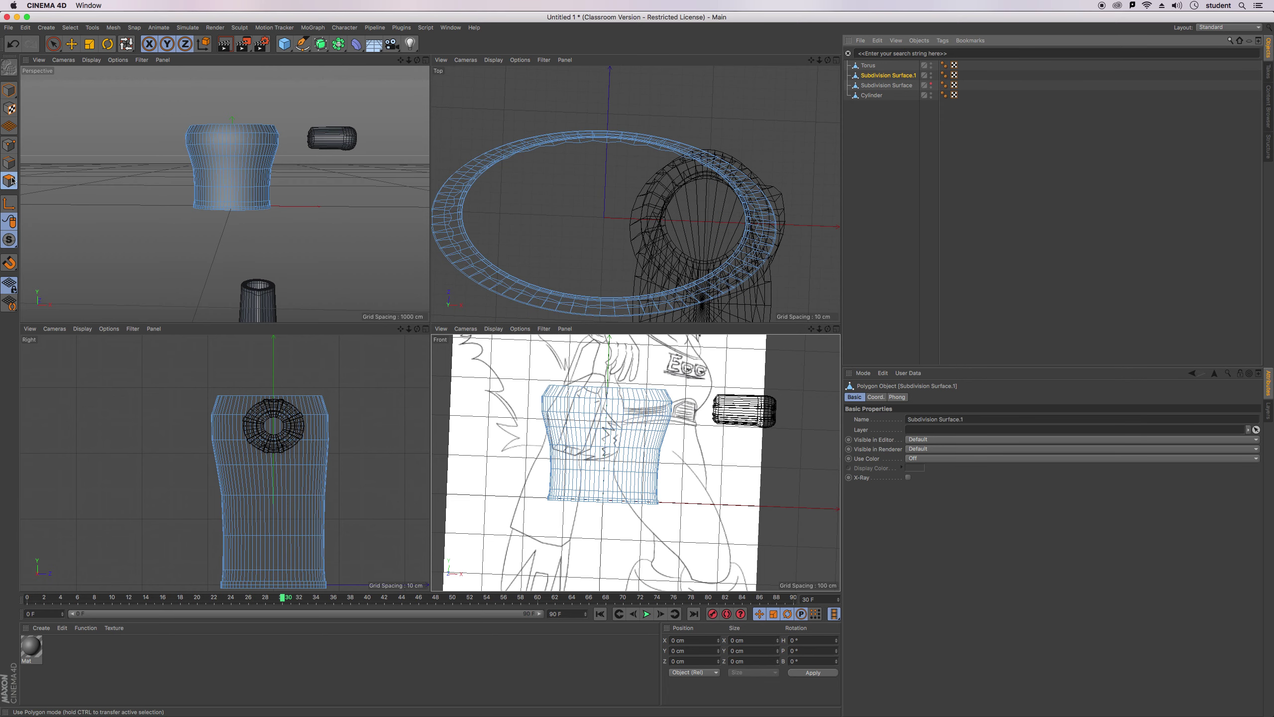
pyautogui.click(9, 145)
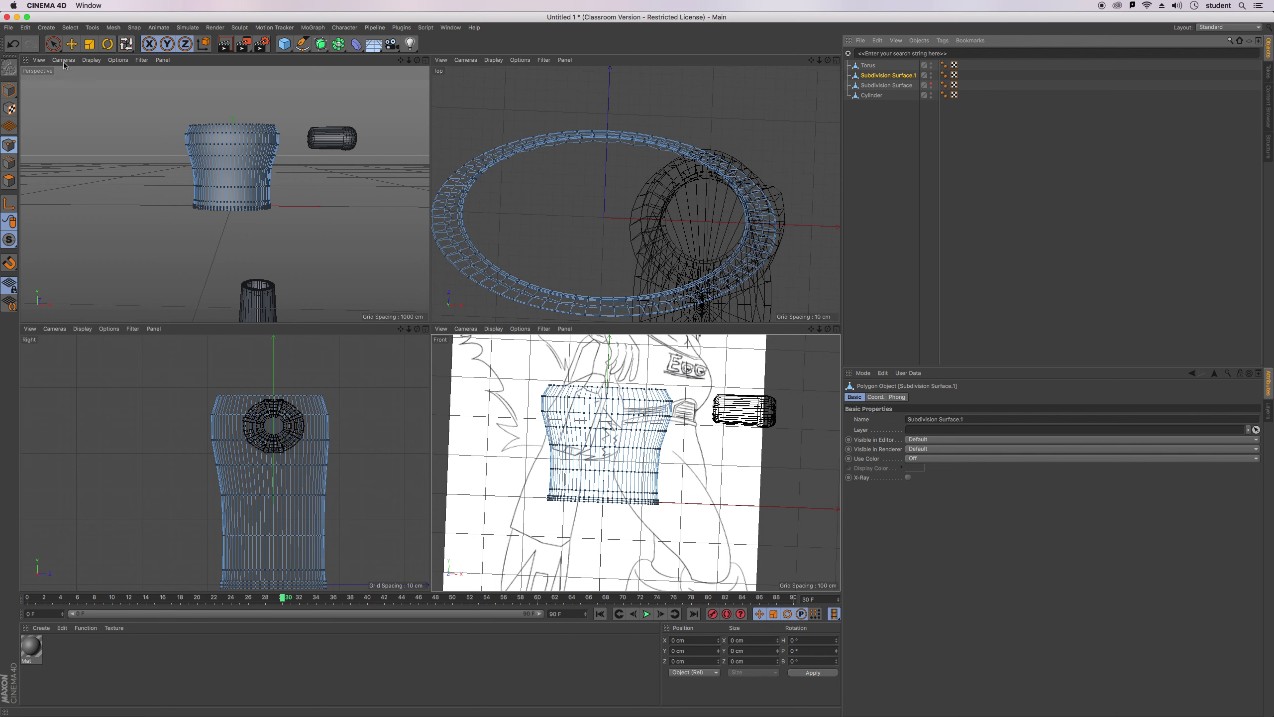
pyautogui.click(89, 44)
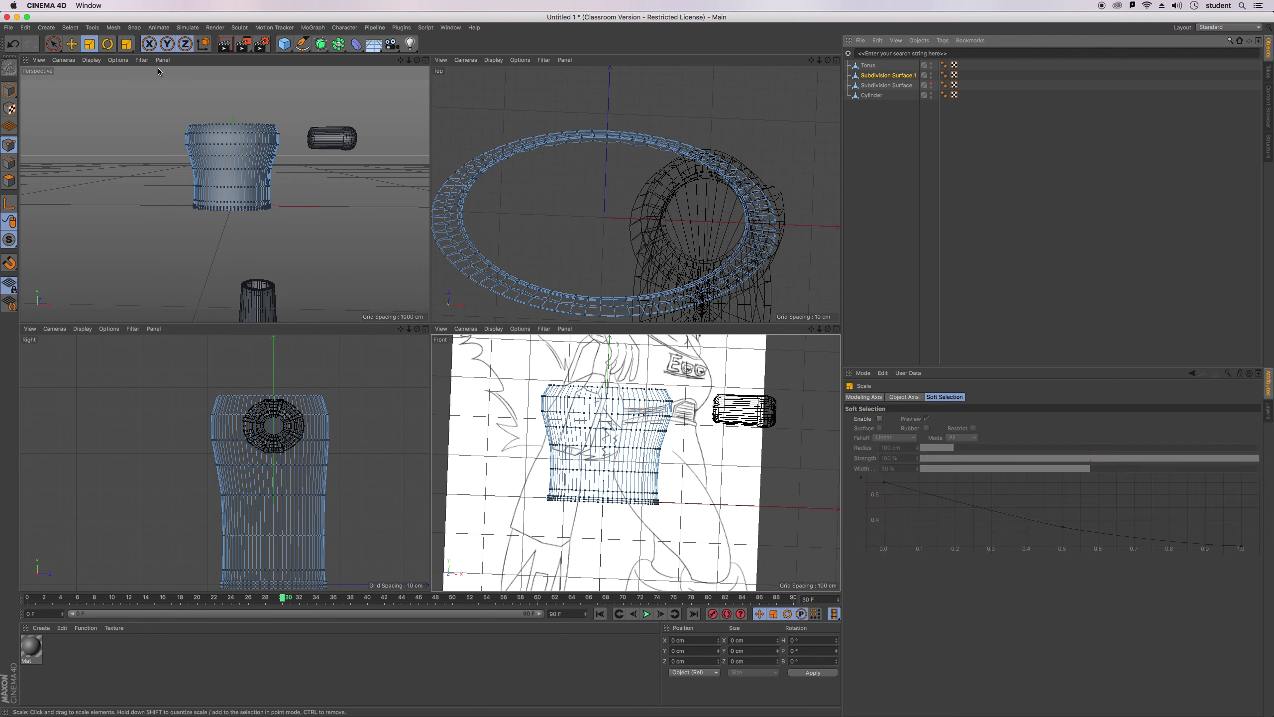
pyautogui.click(54, 44)
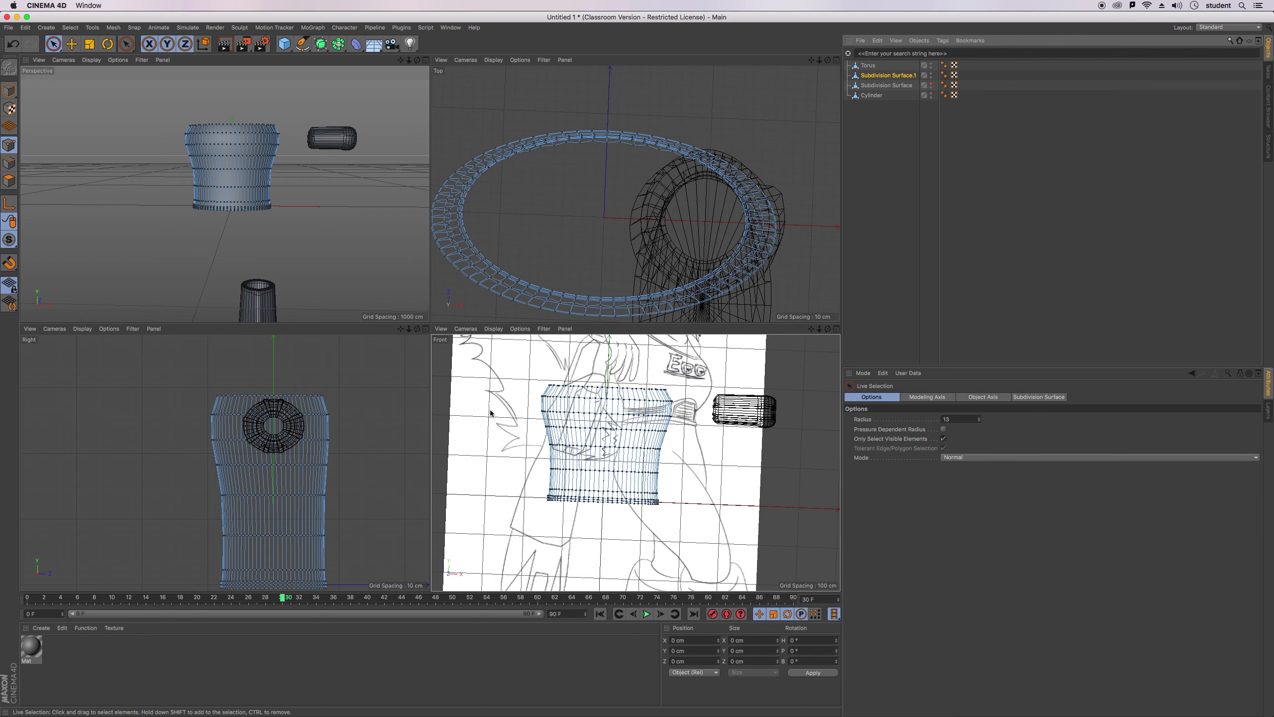
pyautogui.moveTo(490, 412); pyautogui.dragTo(485, 413, button='middle')
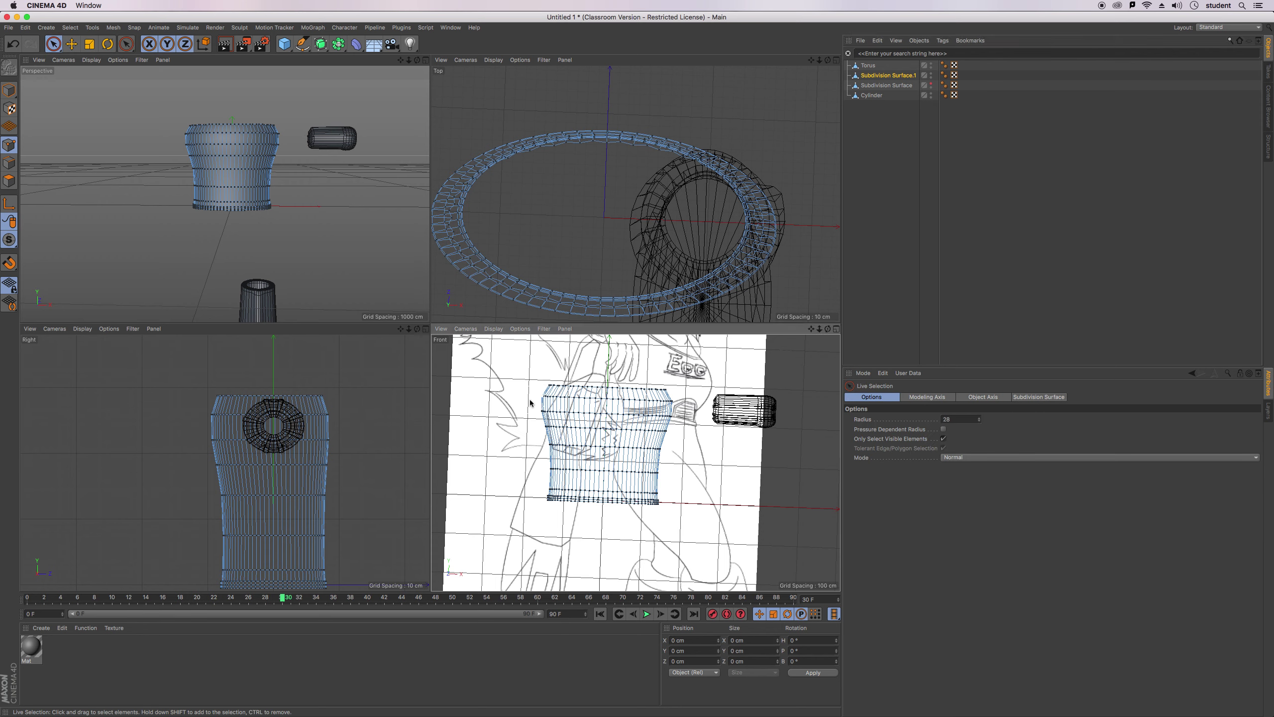
pyautogui.moveTo(539, 402)
pyautogui.mouseDown()
pyautogui.moveTo(556, 387)
pyautogui.moveTo(552, 482)
pyautogui.moveTo(588, 392)
pyautogui.moveTo(587, 494)
pyautogui.moveTo(554, 502)
pyautogui.mouseUp()
pyautogui.press('Delete')
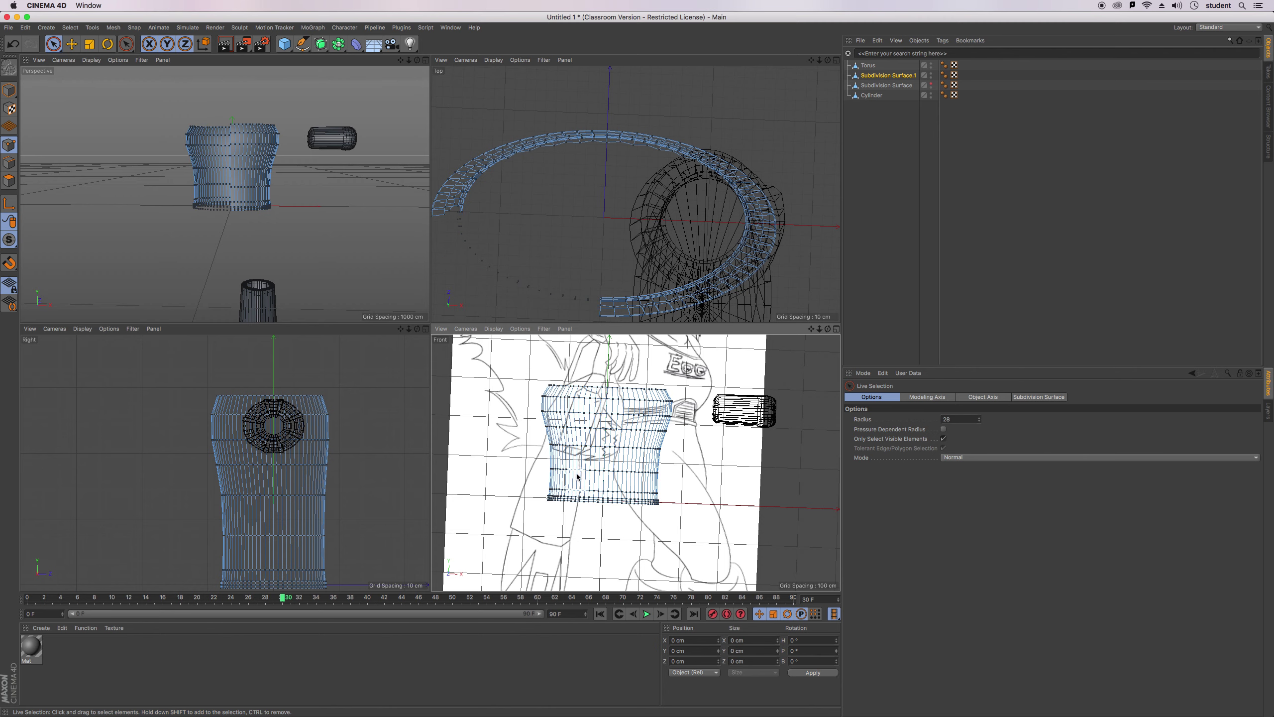
# Delete the remaining points of the garment's left half, including the stray ones near the hem.
pyautogui.moveTo(552, 374)
pyautogui.mouseDown()
pyautogui.moveTo(549, 497)
pyautogui.moveTo(570, 378)
pyautogui.moveTo(574, 510)
pyautogui.moveTo(588, 395)
pyautogui.moveTo(586, 490)
pyautogui.mouseUp()
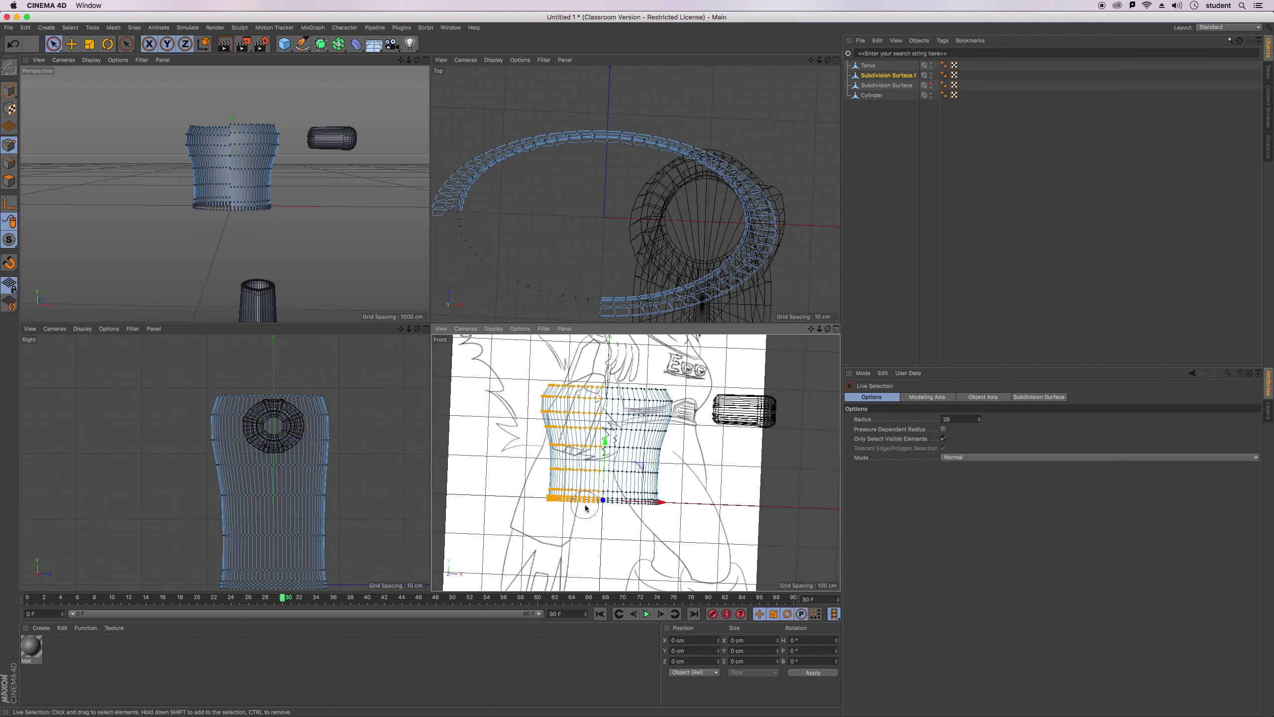
pyautogui.press('BackSpace')
pyautogui.moveTo(542, 394)
pyautogui.mouseDown()
pyautogui.moveTo(561, 515)
pyautogui.moveTo(589, 504)
pyautogui.moveTo(551, 502)
pyautogui.moveTo(584, 500)
pyautogui.mouseUp()
pyautogui.press('BackSpace')
pyautogui.press('BackSpace')
pyautogui.press('BackSpace')
pyautogui.click(586, 501)
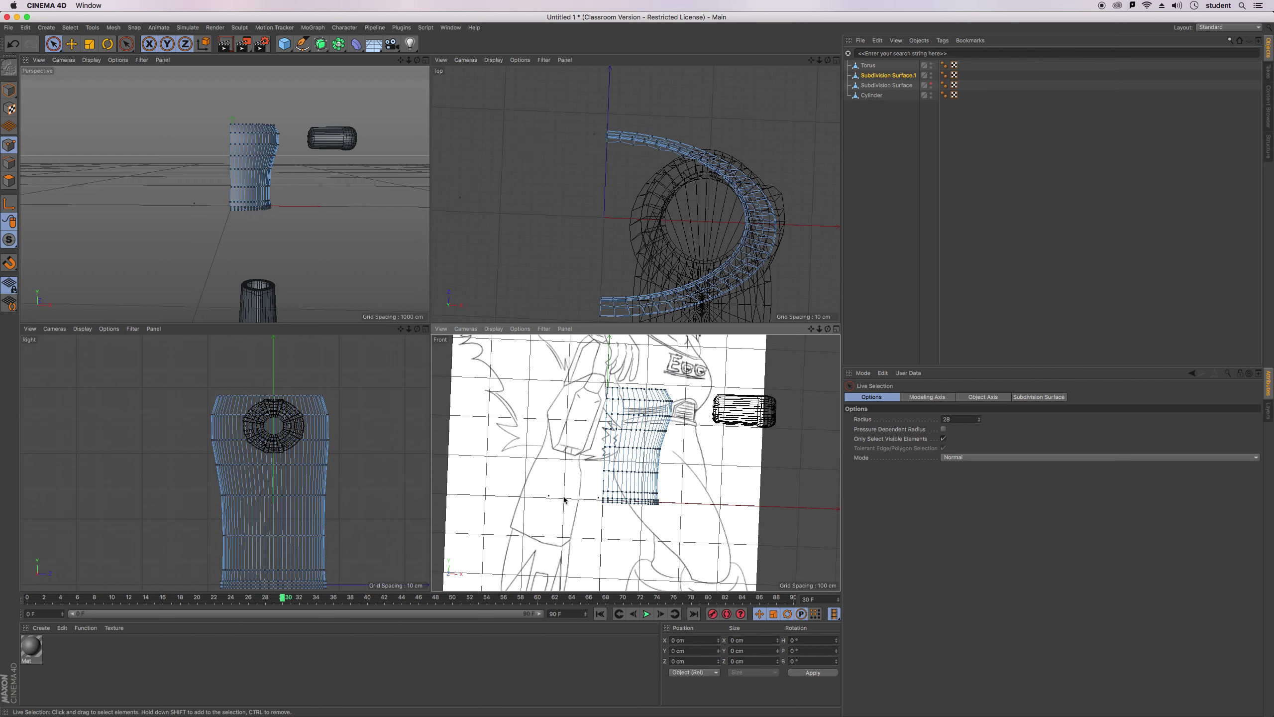
pyautogui.press('BackSpace')
# Duplicate the forearm cuff and move the copy into the garment's shoulder, at about X 236 cm and Y 229 cm.
pyautogui.moveTo(417, 60); pyautogui.dragTo(415, 101)
pyautogui.moveTo(225, 193); pyautogui.dragTo(362, 79)
pyautogui.moveTo(225, 194); pyautogui.dragTo(225, 194)
pyautogui.moveTo(403, 65); pyautogui.dragTo(225, 194)
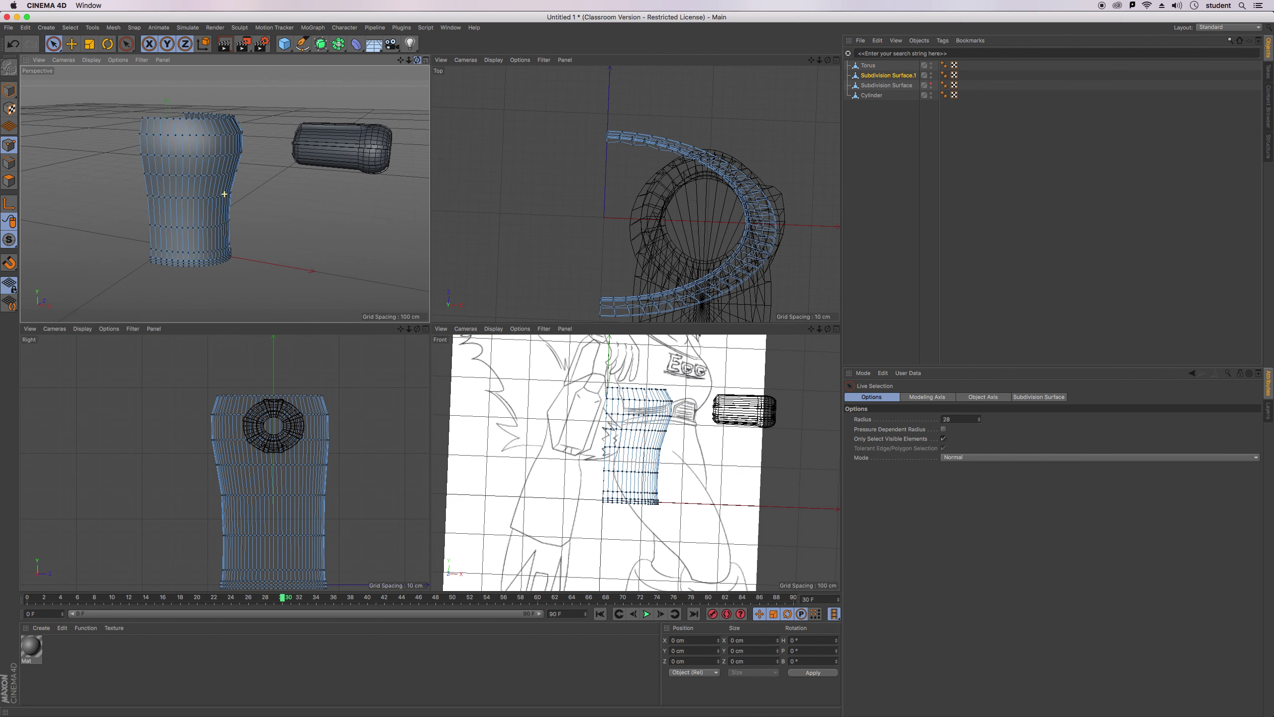
pyautogui.moveTo(402, 65); pyautogui.dragTo(225, 194)
pyautogui.moveTo(417, 60); pyautogui.dragTo(225, 193)
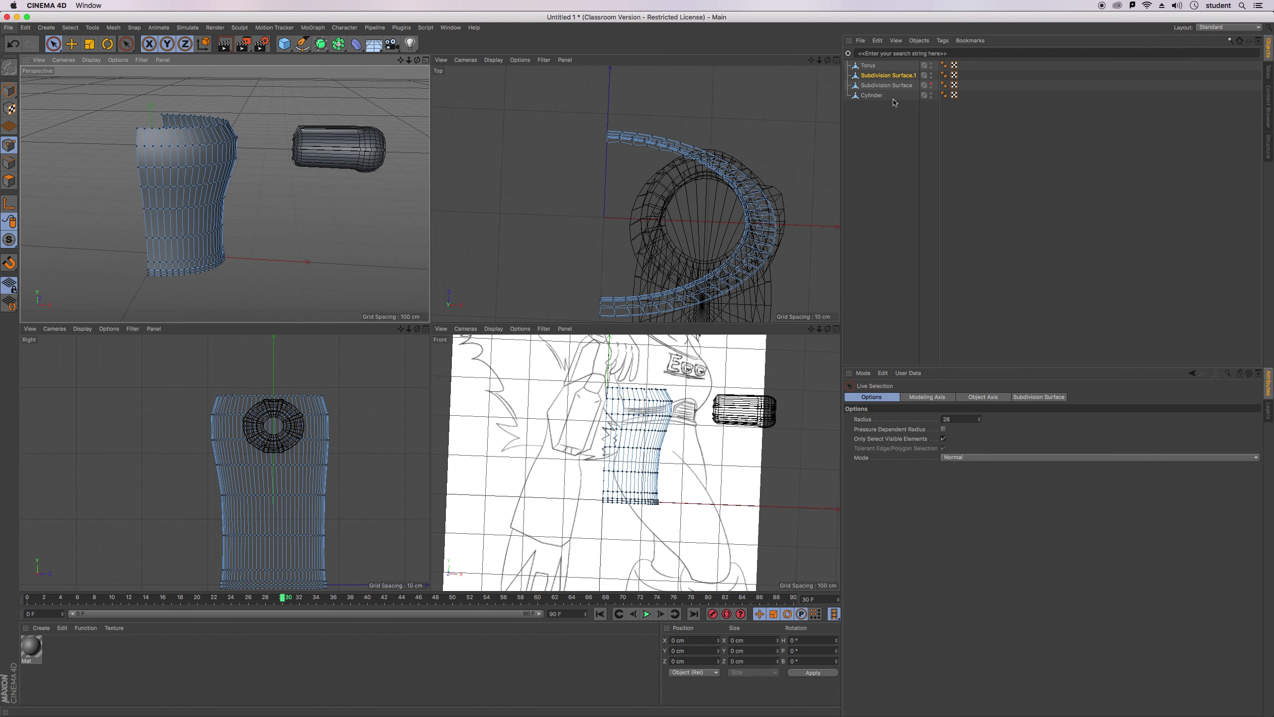
pyautogui.click(870, 65)
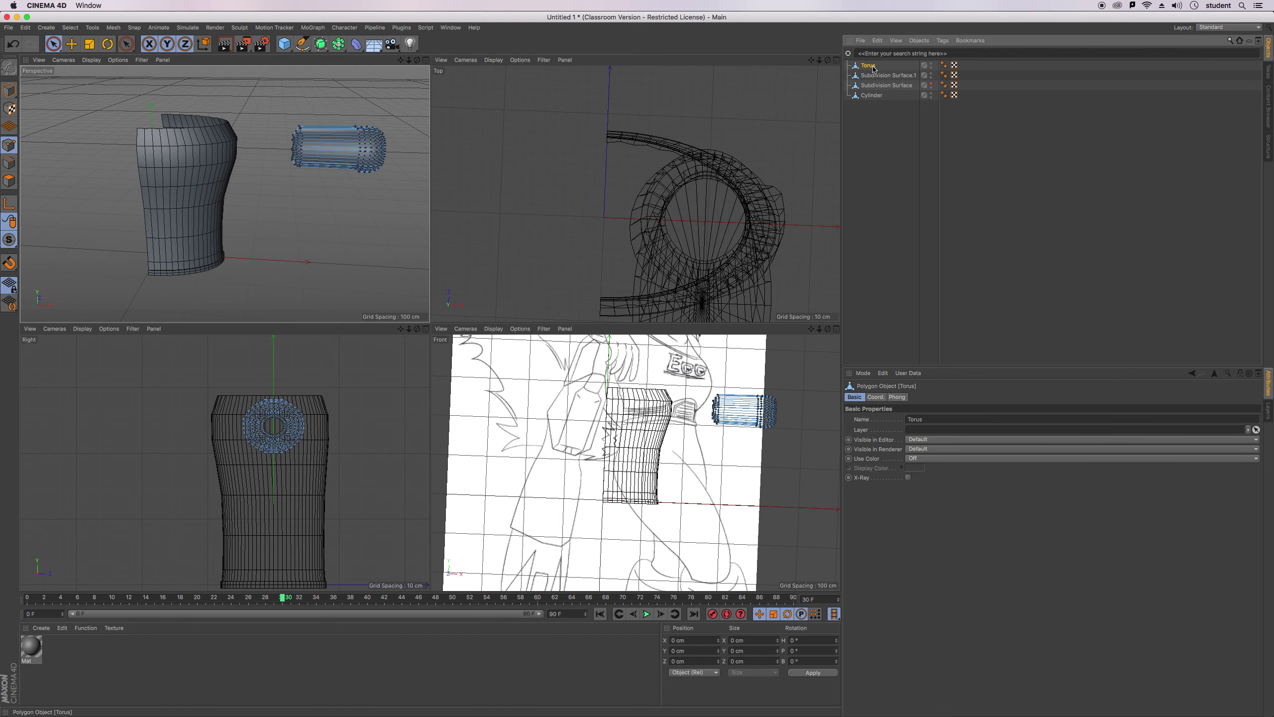
pyautogui.keyDown('ctrl'); pyautogui.moveTo(893, 152); pyautogui.dragTo(894, 153); pyautogui.keyUp('ctrl')
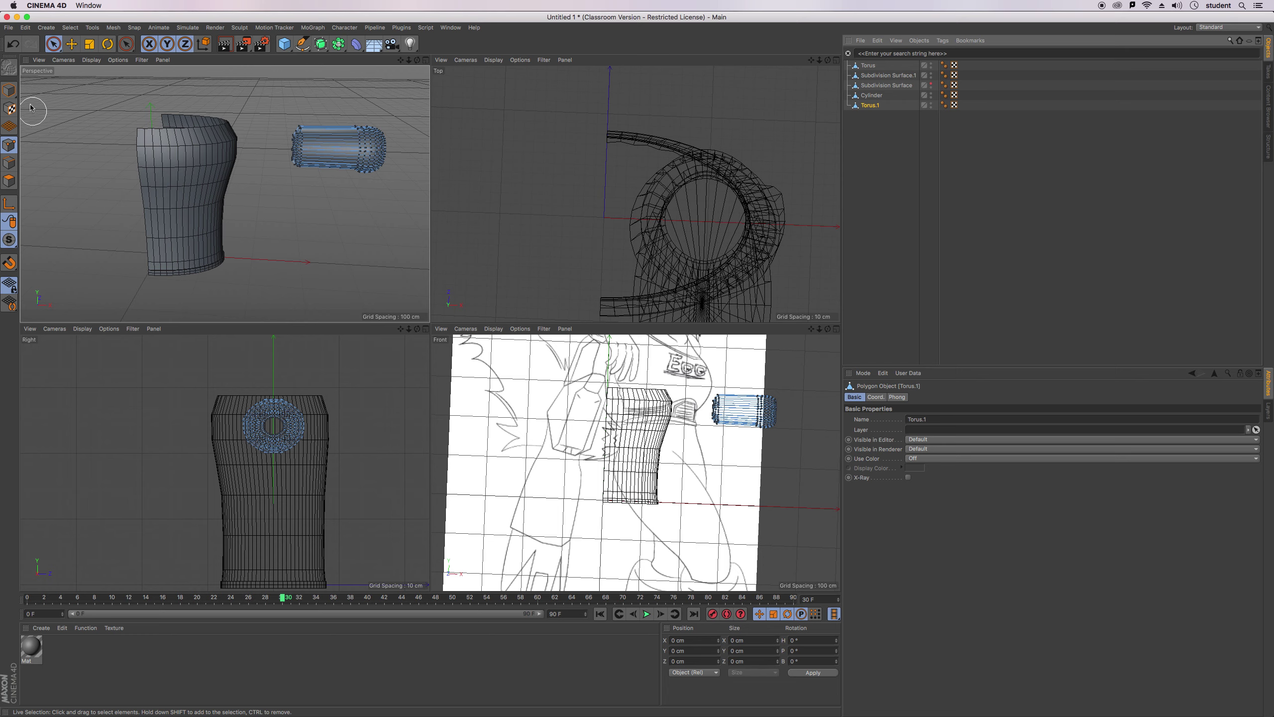
pyautogui.click(5, 93)
pyautogui.moveTo(421, 151); pyautogui.dragTo(331, 154)
pyautogui.moveTo(270, 201); pyautogui.dragTo(273, 208)
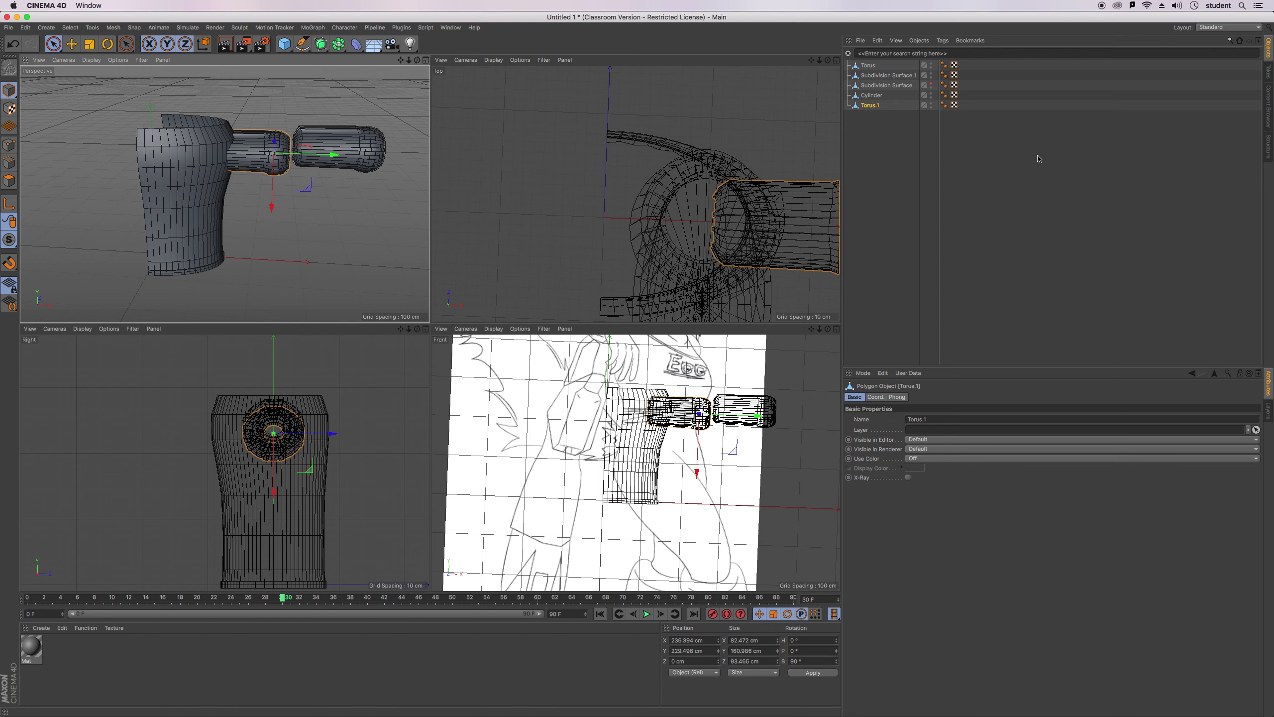
# Add a Boole object and place the garment half and the cuff copy inside it.
pyautogui.click(336, 47)
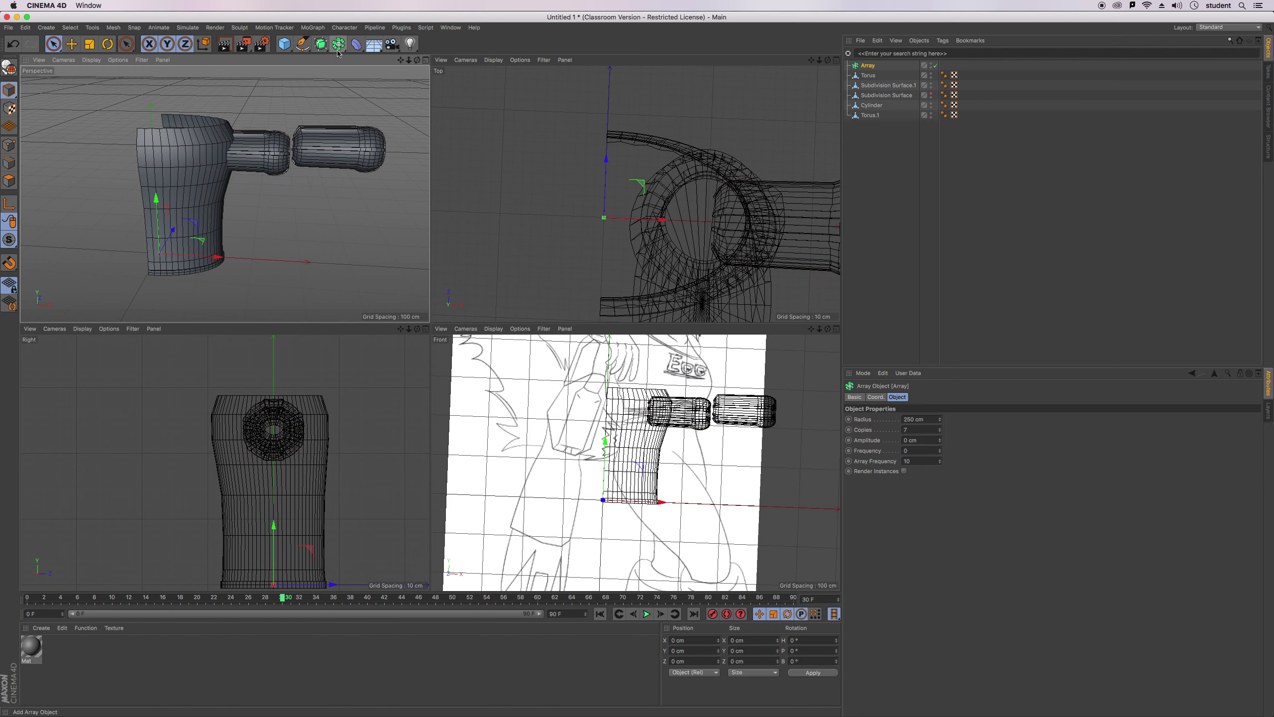
pyautogui.click(338, 45)
pyautogui.click(514, 60)
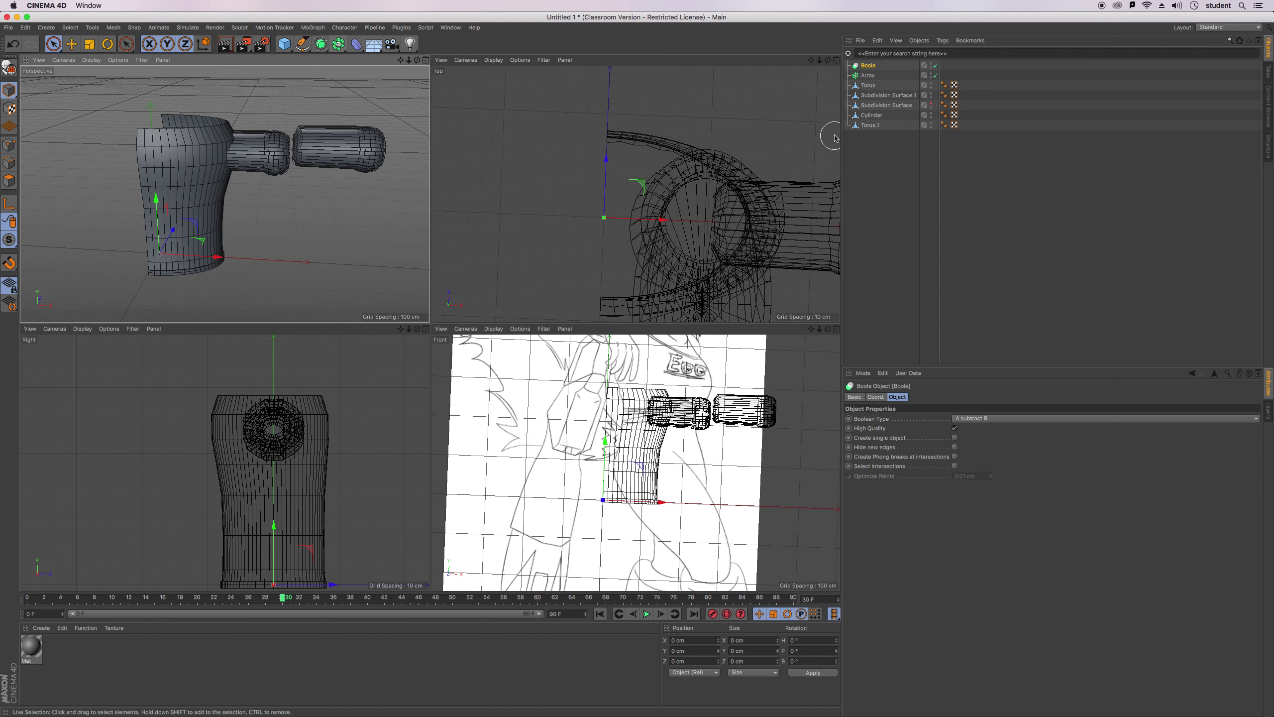
pyautogui.click(870, 86)
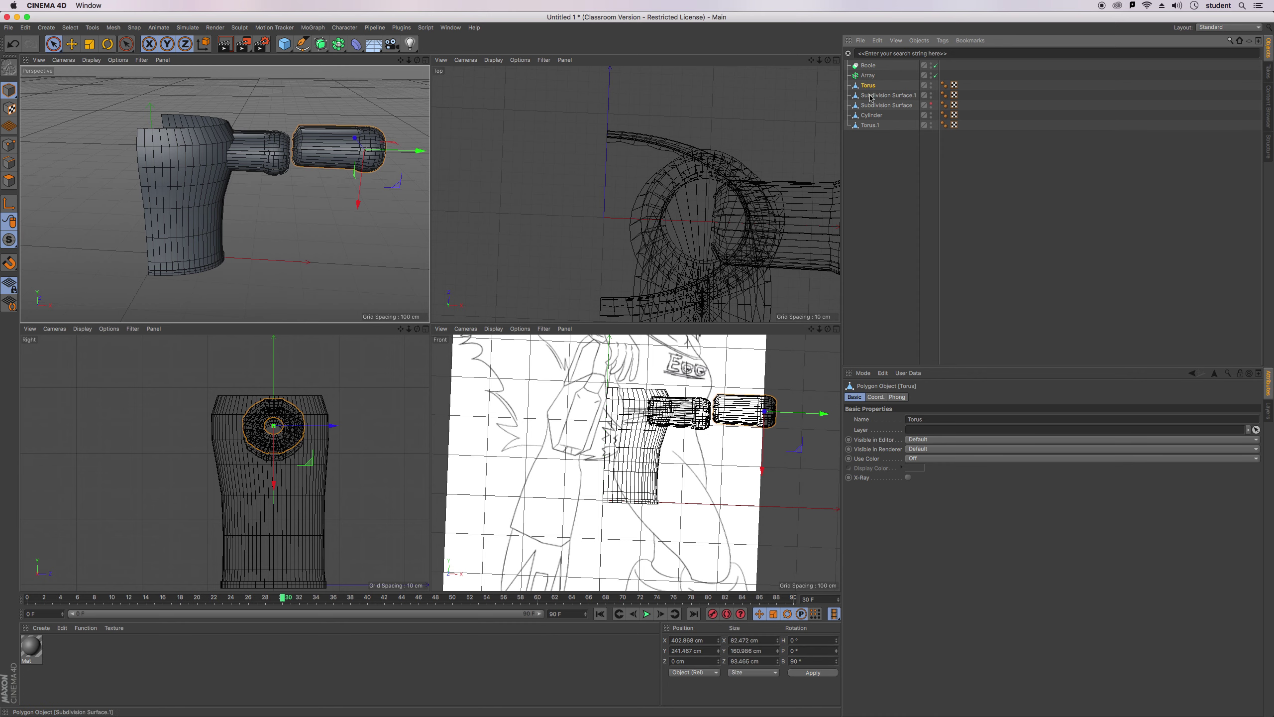
pyautogui.click(871, 96)
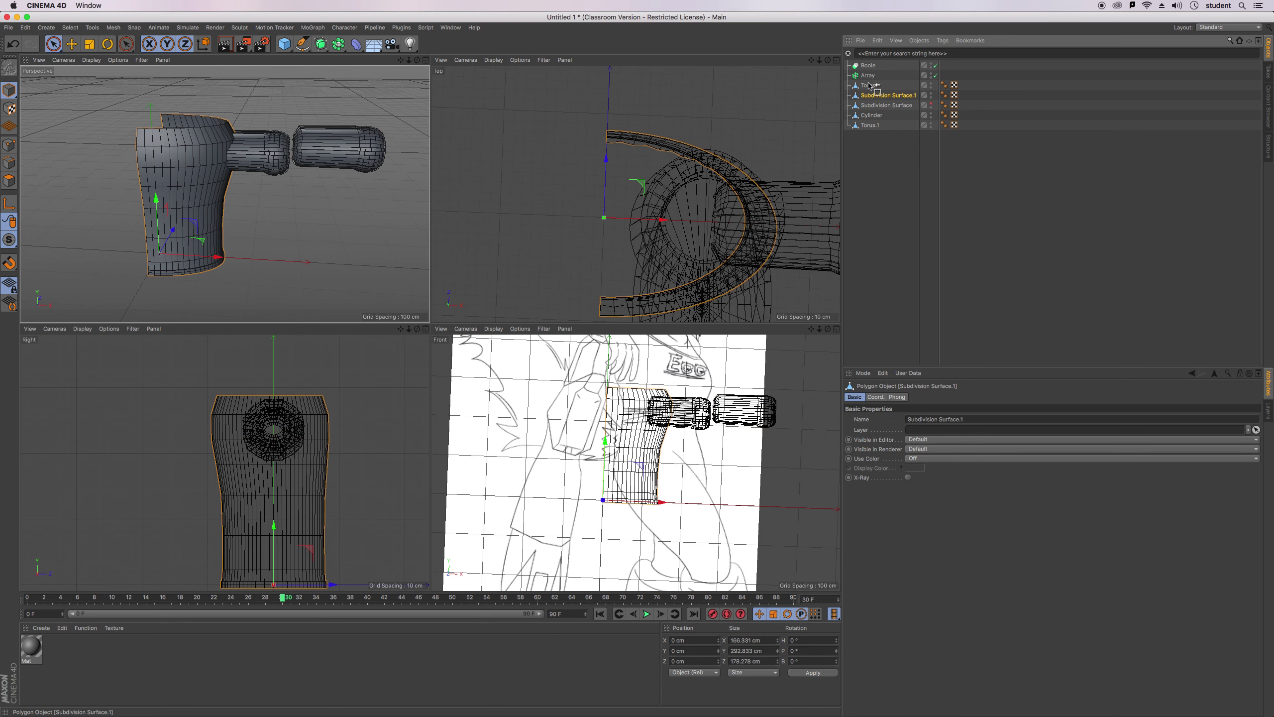
pyautogui.moveTo(869, 68); pyautogui.dragTo(870, 67)
pyautogui.click(871, 125)
pyautogui.moveTo(873, 67); pyautogui.dragTo(874, 68)
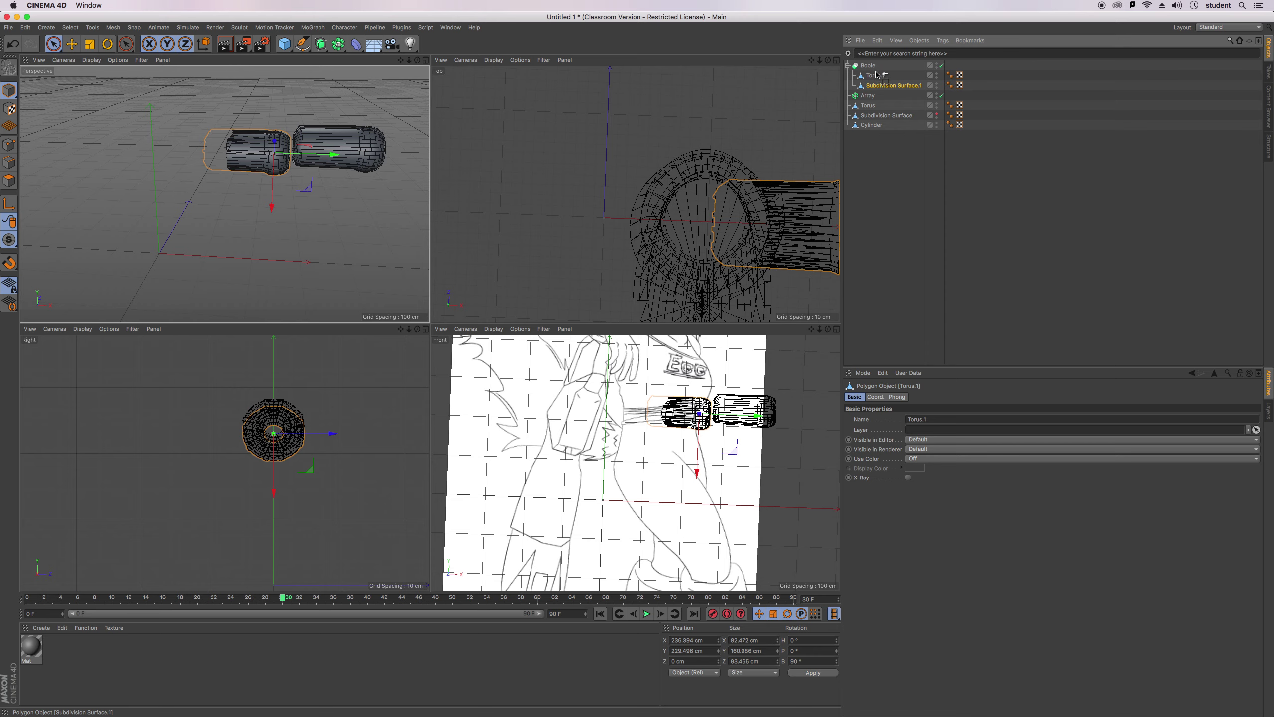
# Move the garment above the cuff copy in the Boole so the cuff is subtracted from the garment.
pyautogui.moveTo(877, 75); pyautogui.dragTo(878, 73)
pyautogui.moveTo(225, 194)
pyautogui.keyDown('alt'); pyautogui.mouseDown()
pyautogui.moveTo(253, 179)
pyautogui.moveTo(225, 194)
pyautogui.mouseUp(); pyautogui.keyUp('alt')
pyautogui.moveTo(418, 61); pyautogui.dragTo(389, 64)
pyautogui.press('super+z')
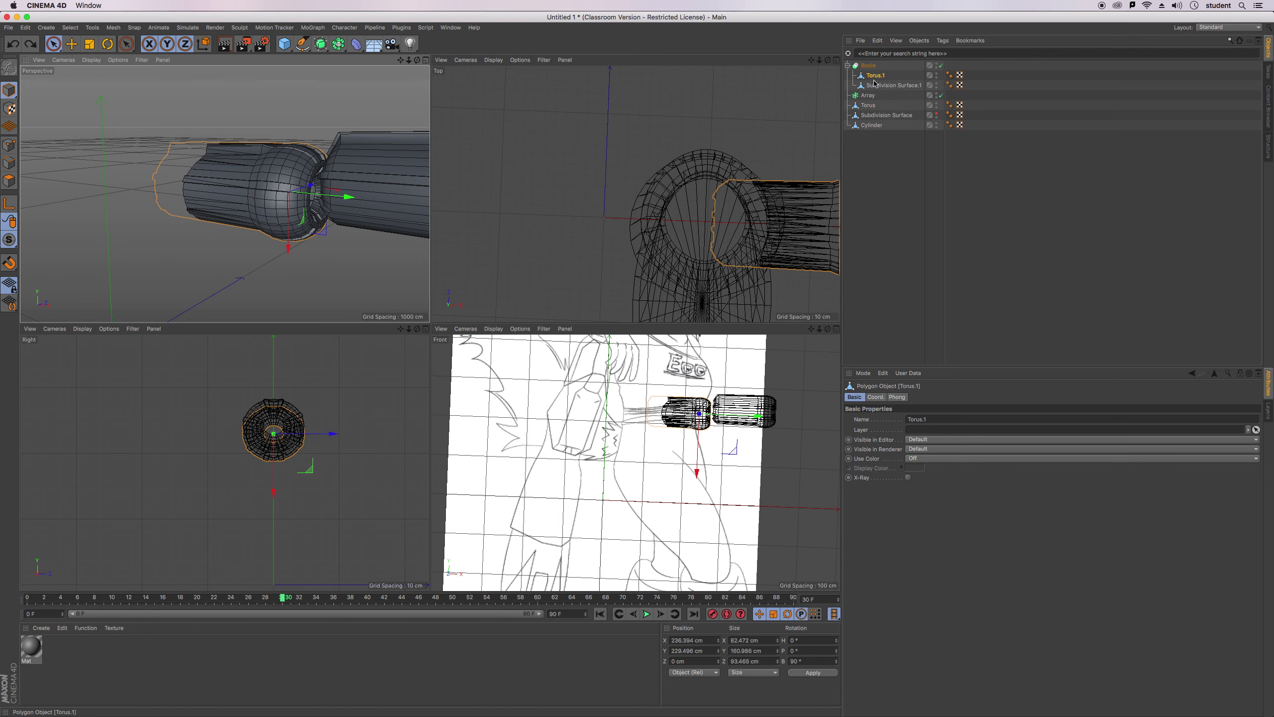
pyautogui.moveTo(879, 89); pyautogui.dragTo(879, 73)
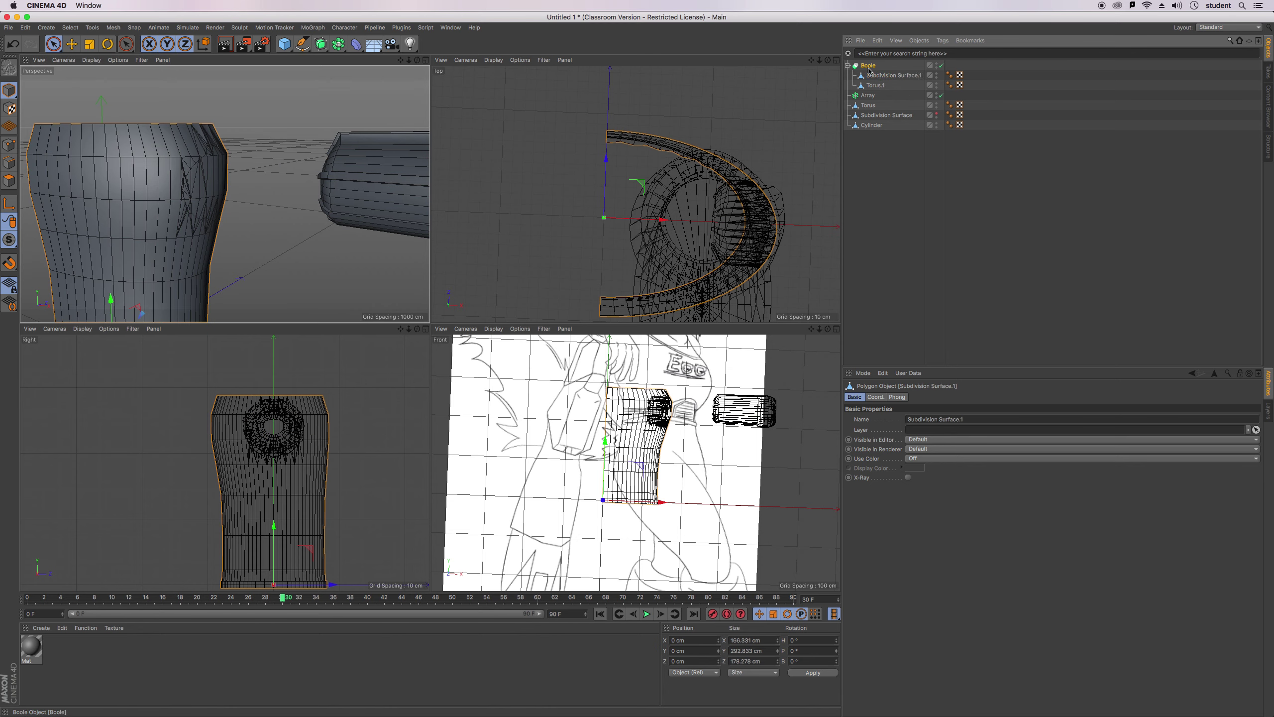
# Enable Create single object on the Boole and take the cuff copy out of it.
pyautogui.click(870, 69)
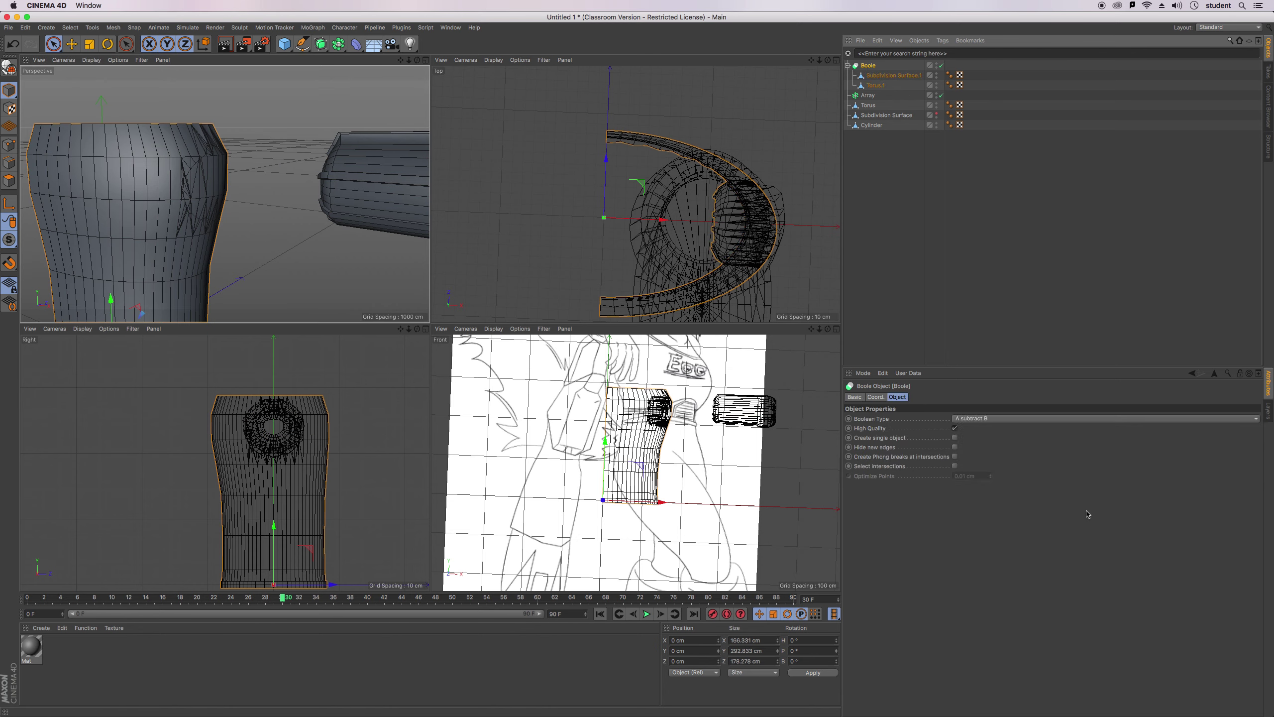
pyautogui.click(955, 438)
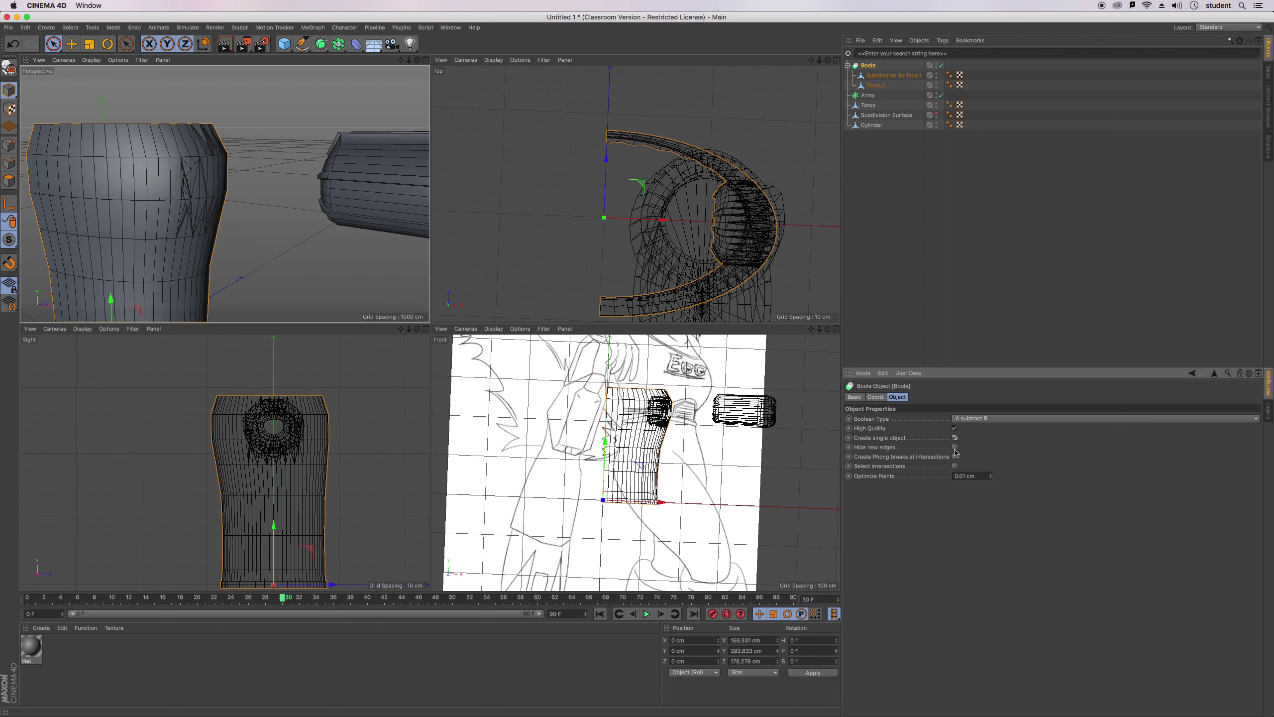
pyautogui.click(956, 449)
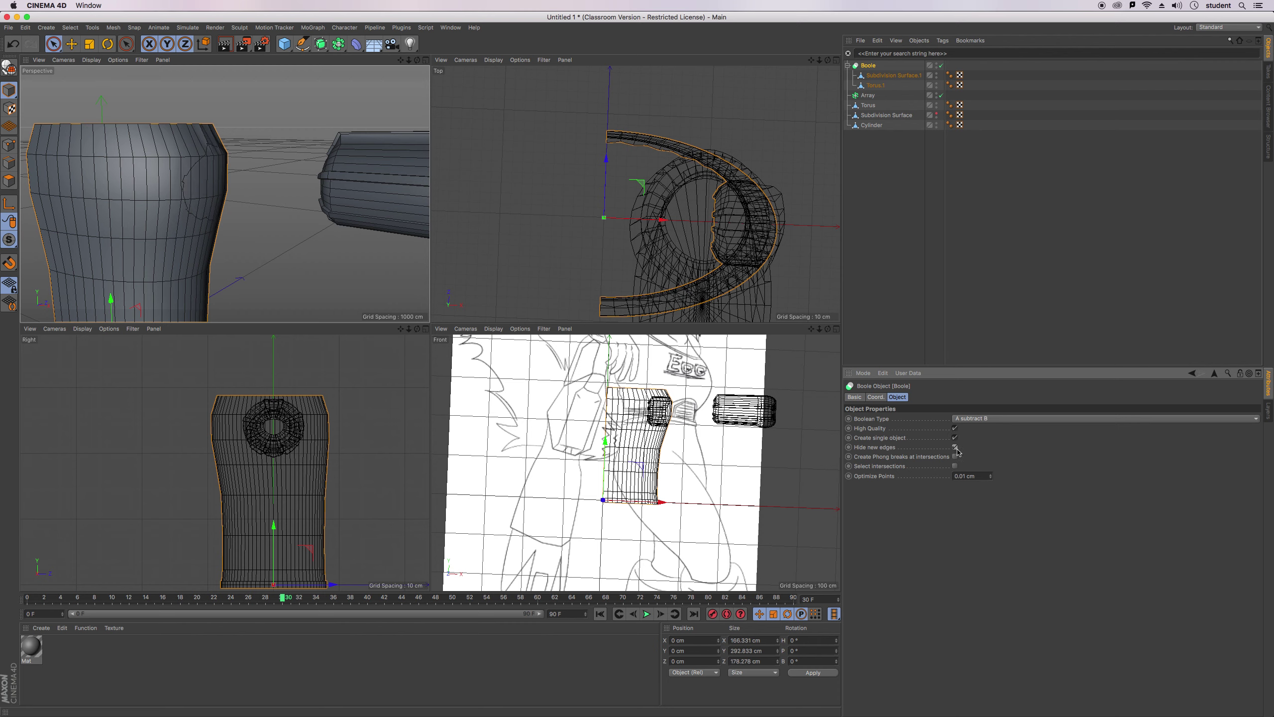
pyautogui.click(956, 449)
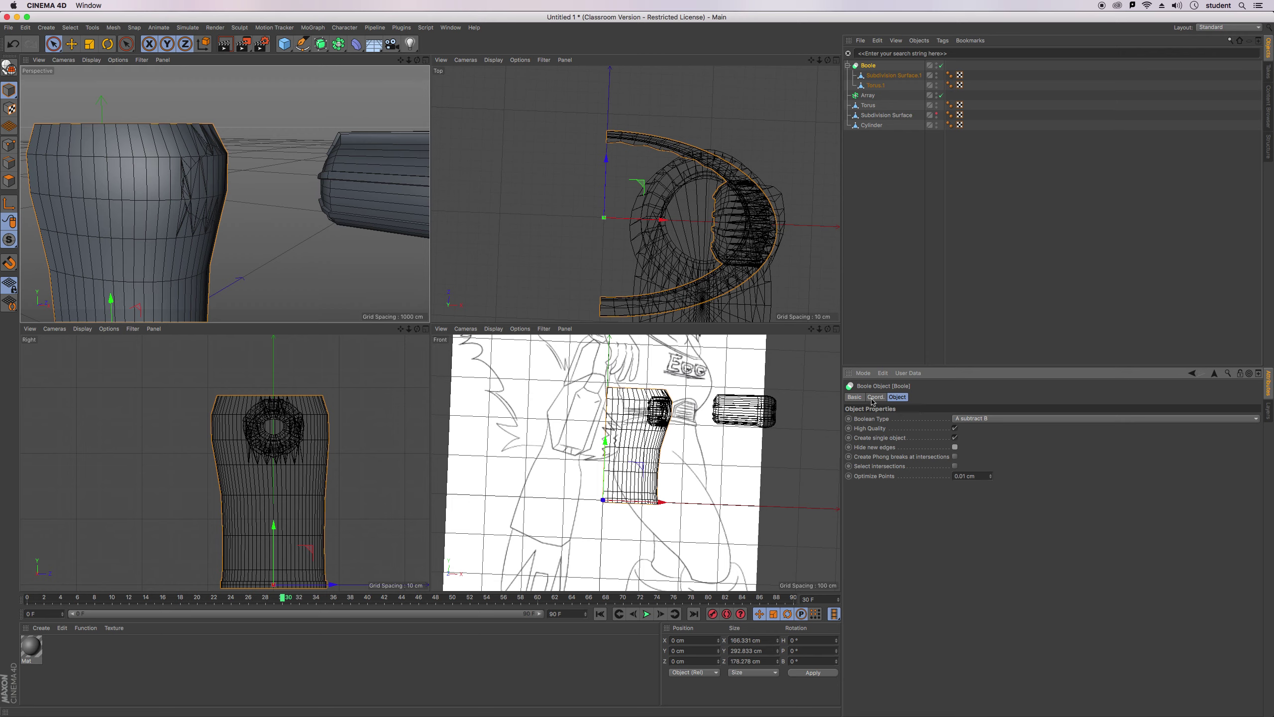
pyautogui.moveTo(401, 62); pyautogui.dragTo(494, 55)
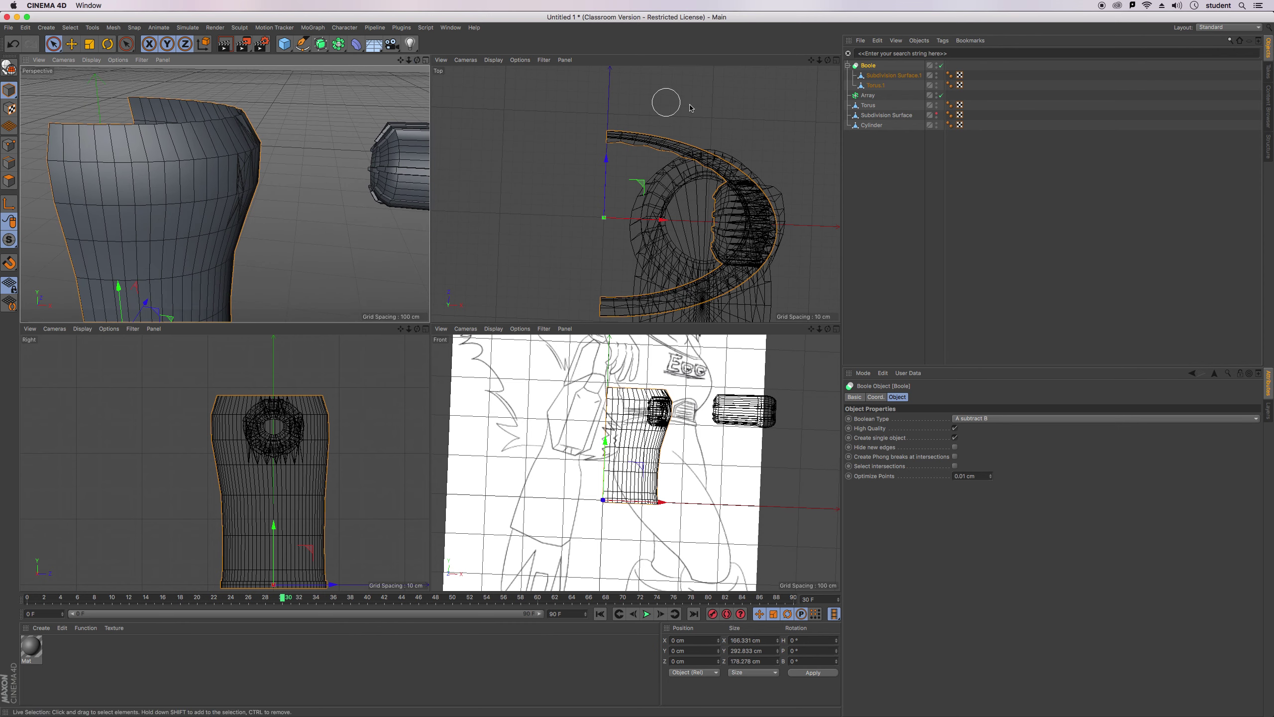
pyautogui.moveTo(883, 90); pyautogui.dragTo(889, 161)
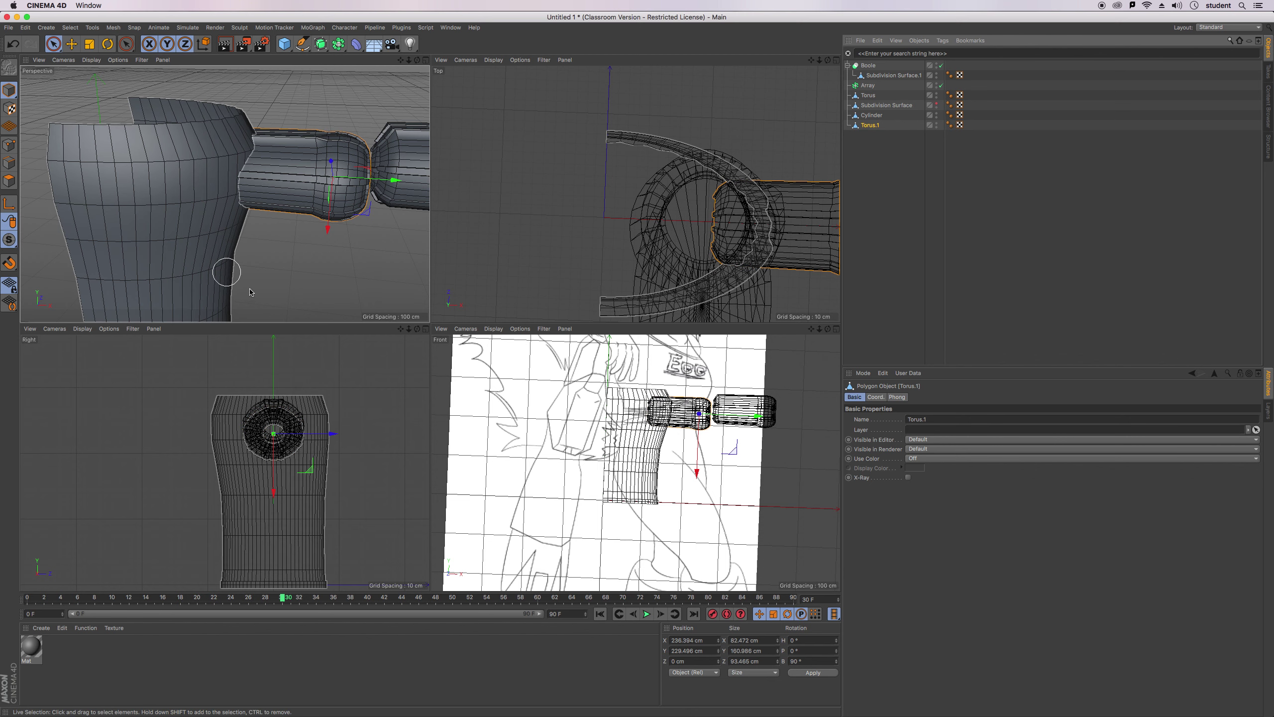
# Try to cap the opening at the cuff copy's inner end with Close Polygon Hole, and undo the cap.
pyautogui.press('Return')
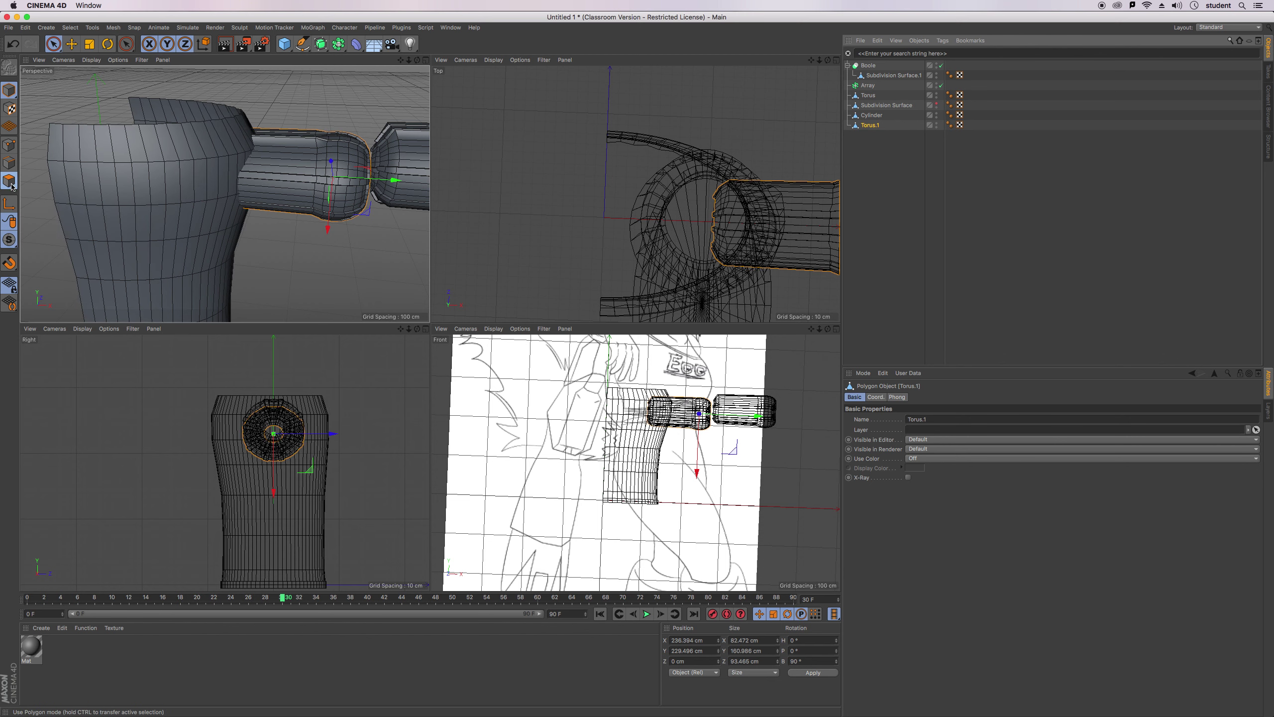
pyautogui.rightClick(313, 286)
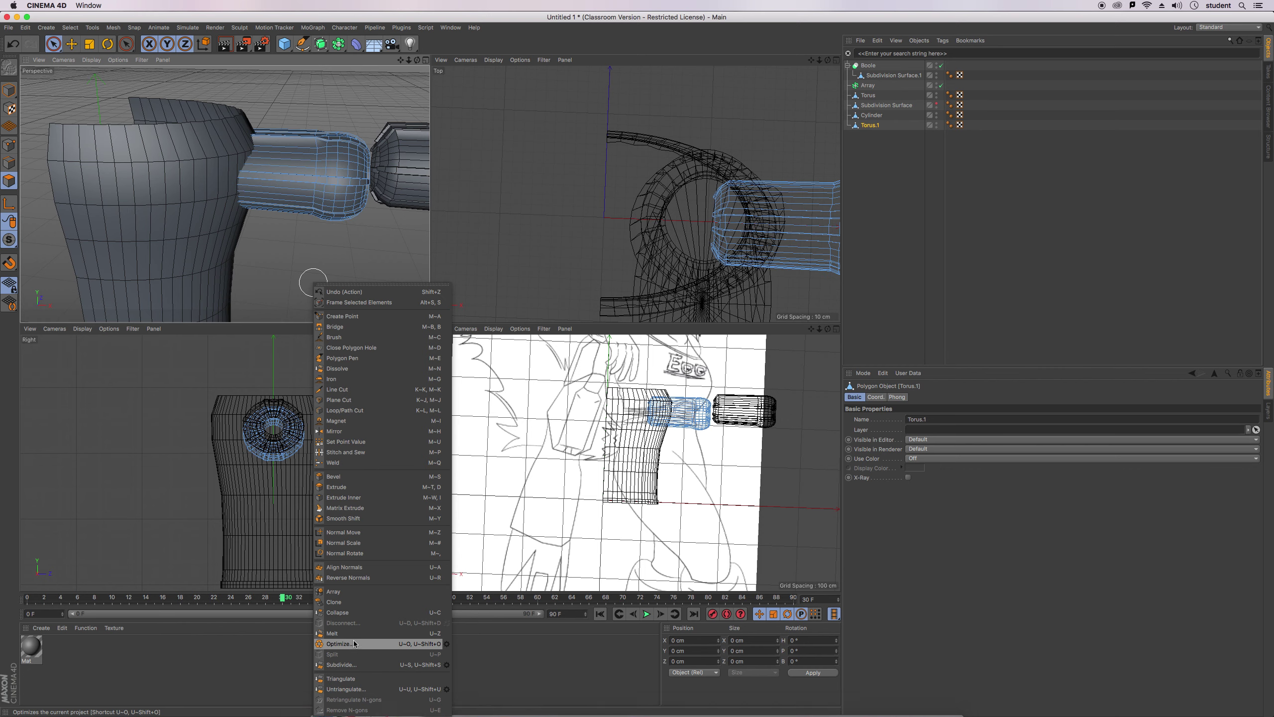
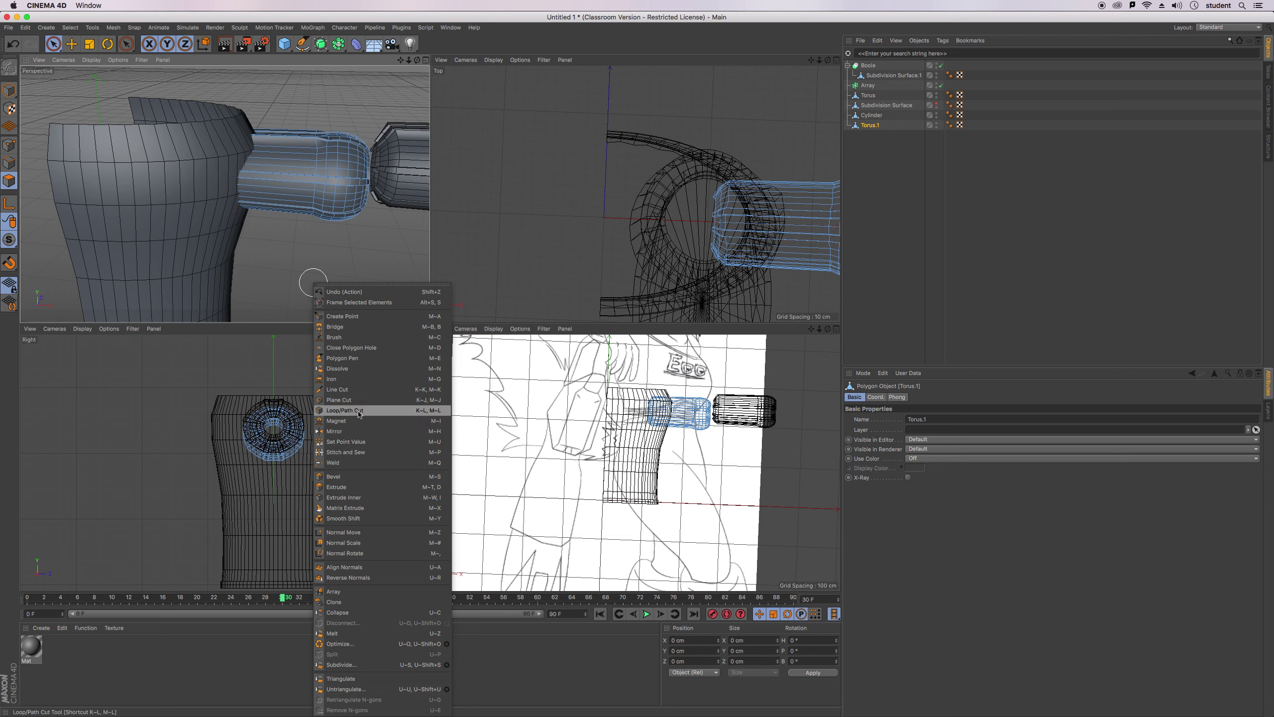
pyautogui.click(351, 348)
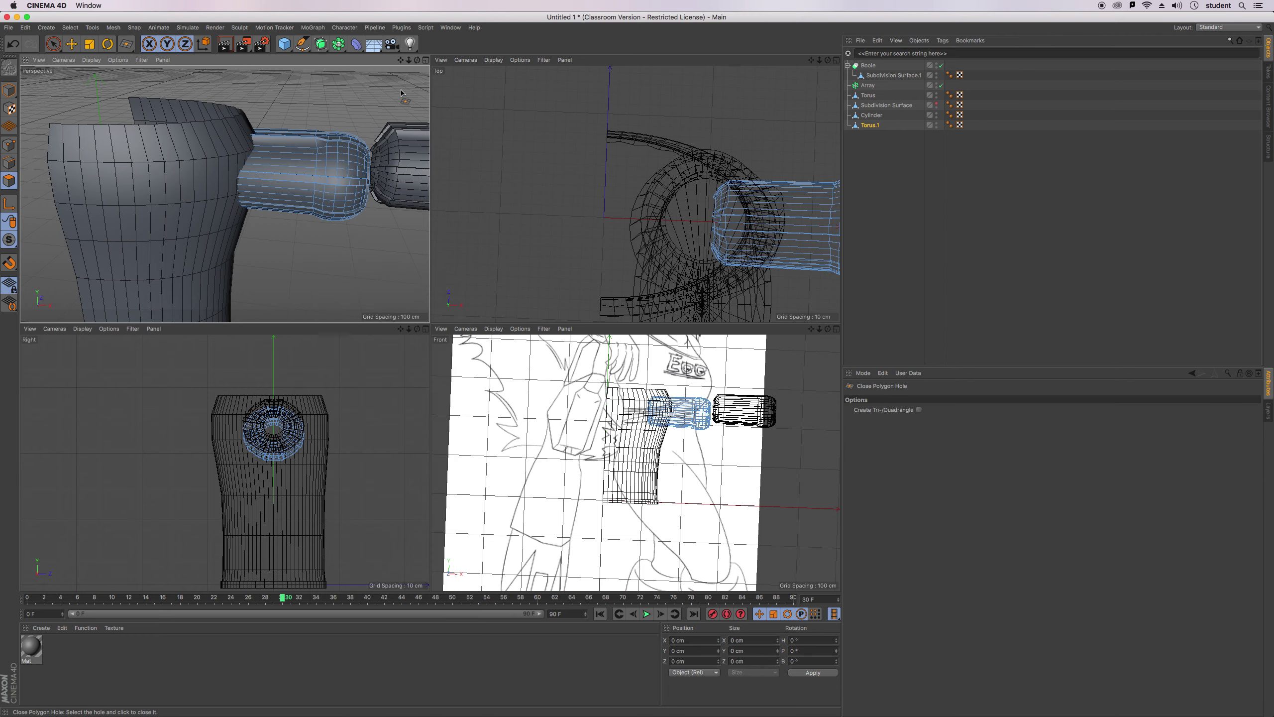
pyautogui.moveTo(417, 59); pyautogui.dragTo(370, 45)
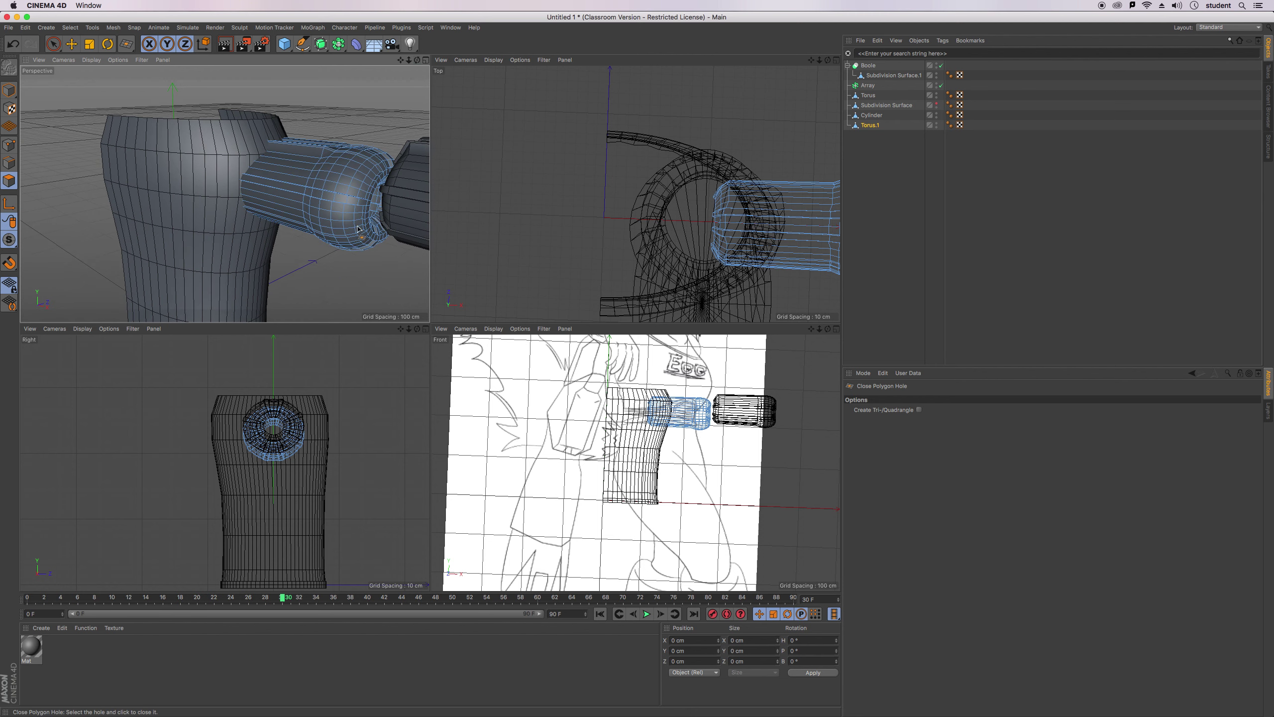
pyautogui.moveTo(417, 60); pyautogui.dragTo(195, 182)
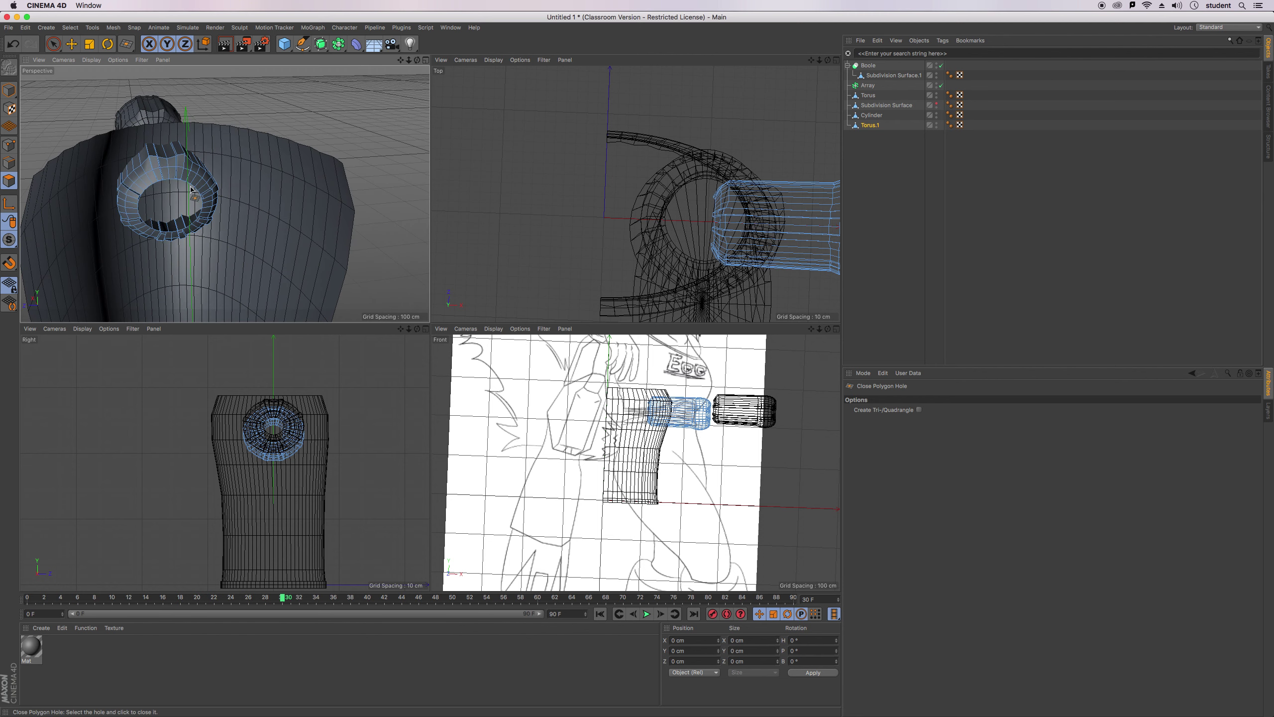
pyautogui.click(189, 186)
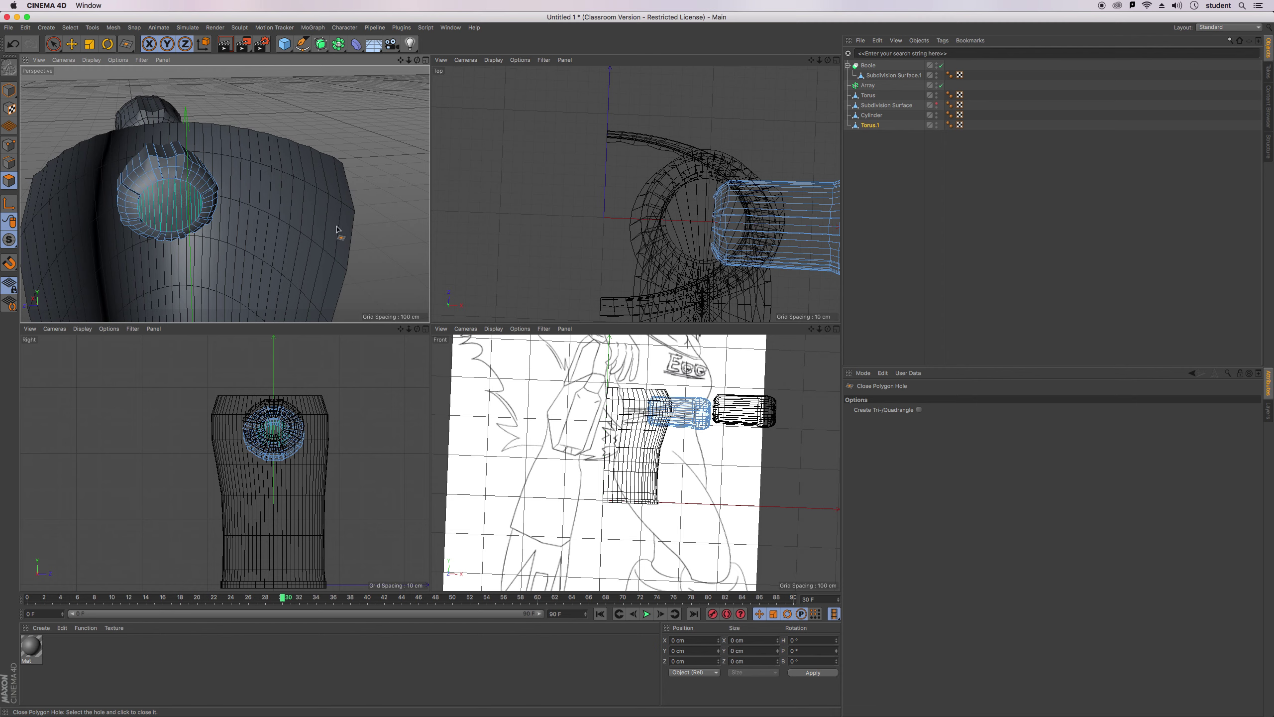
pyautogui.press('super+z')
pyautogui.scroll(6, 186, 200)
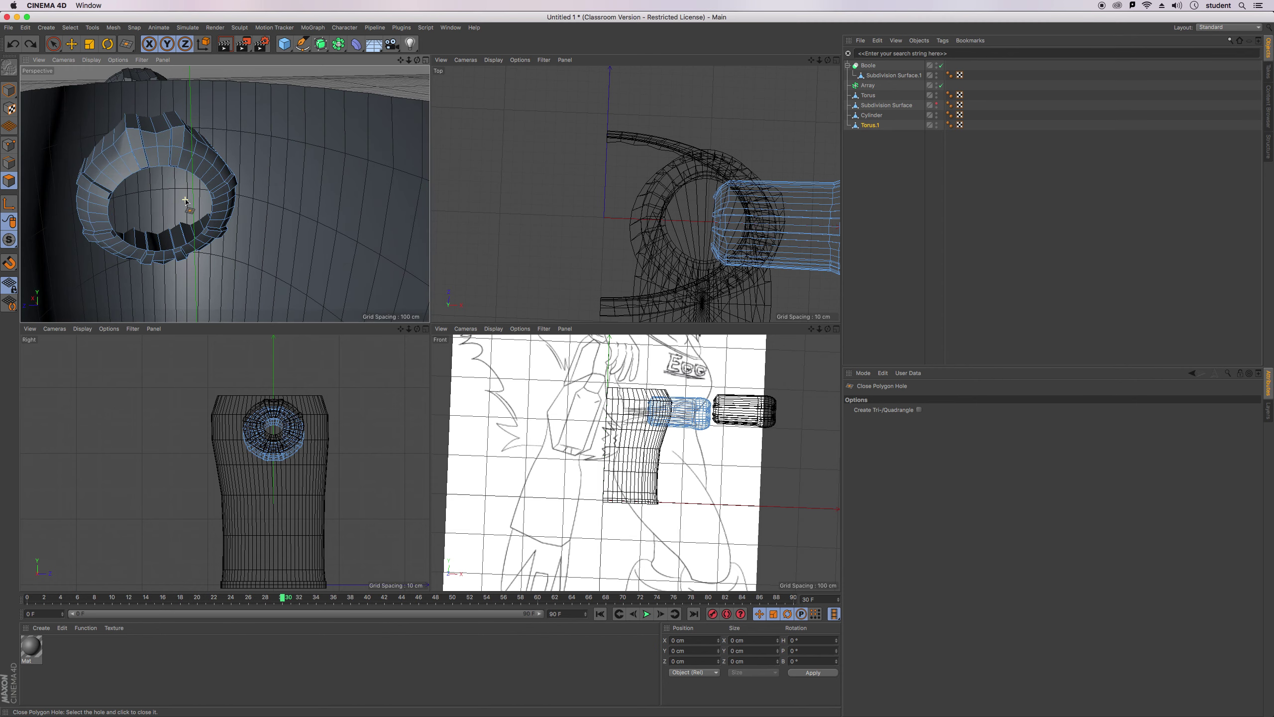
# Cap the openings at both ends of the cuff copy with Close Polygon Hole.
pyautogui.click(205, 159)
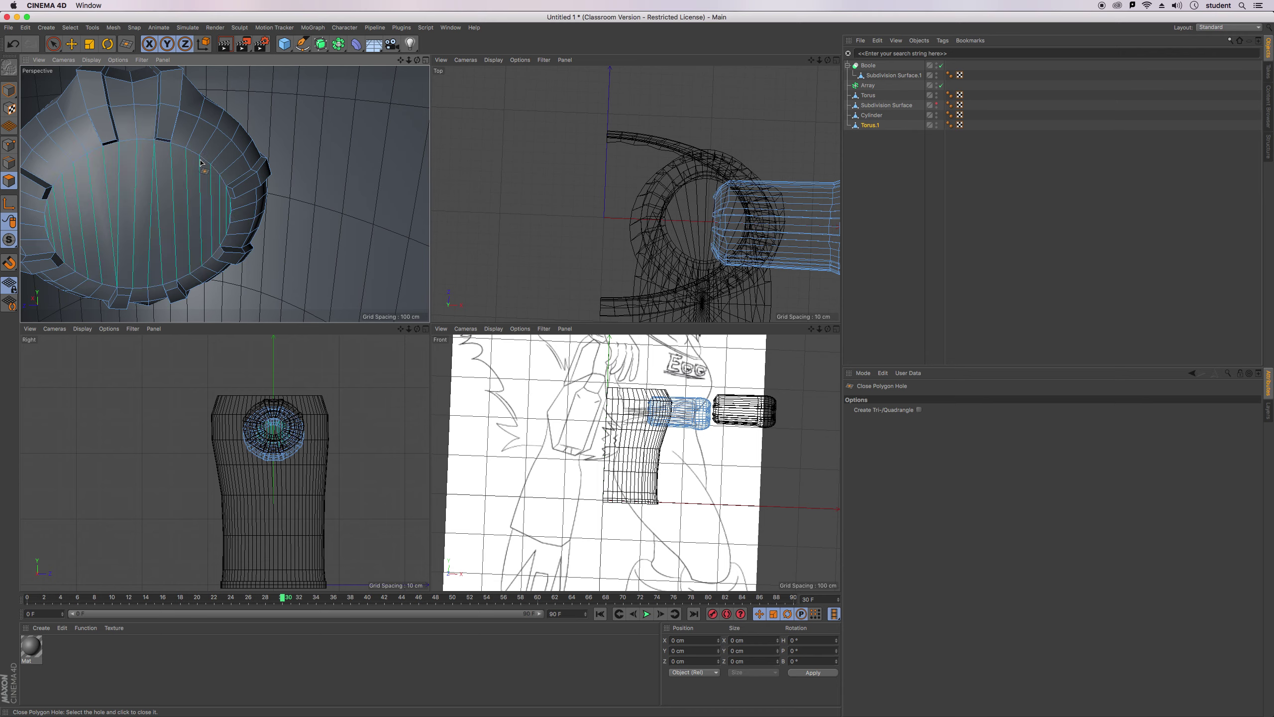
pyautogui.moveTo(419, 60); pyautogui.dragTo(336, 91)
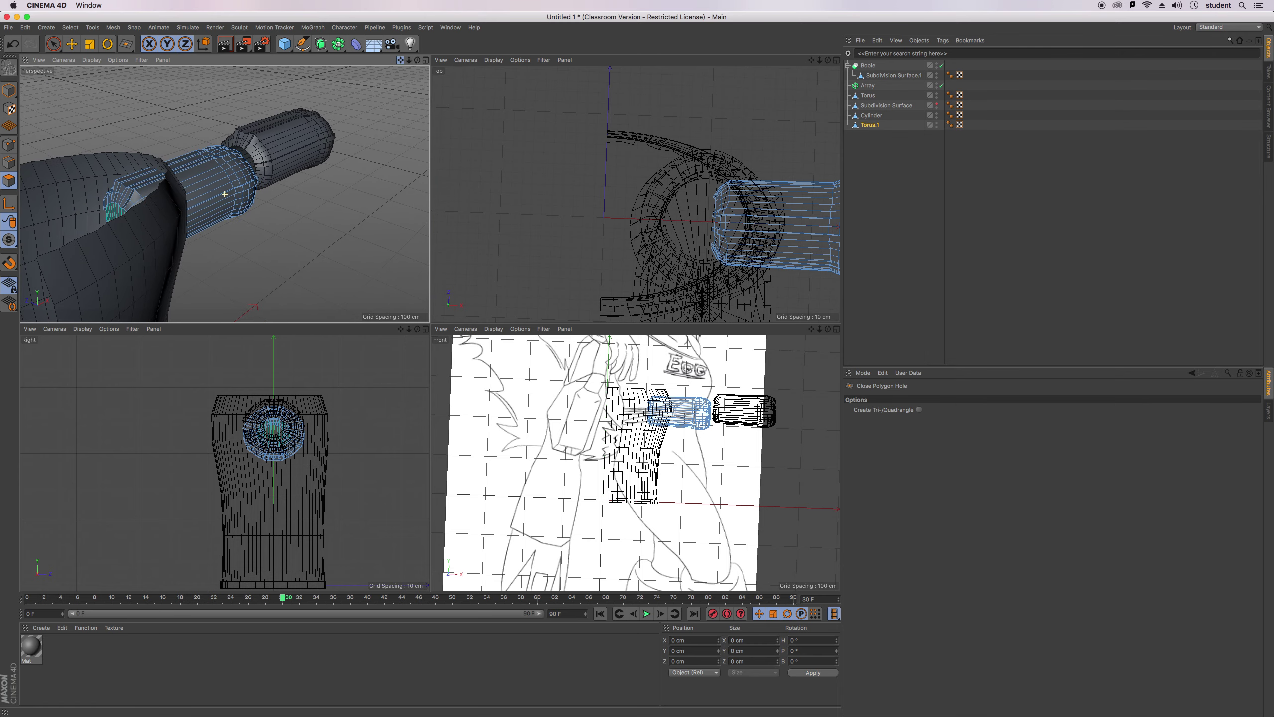
pyautogui.moveTo(419, 61); pyautogui.dragTo(341, 29)
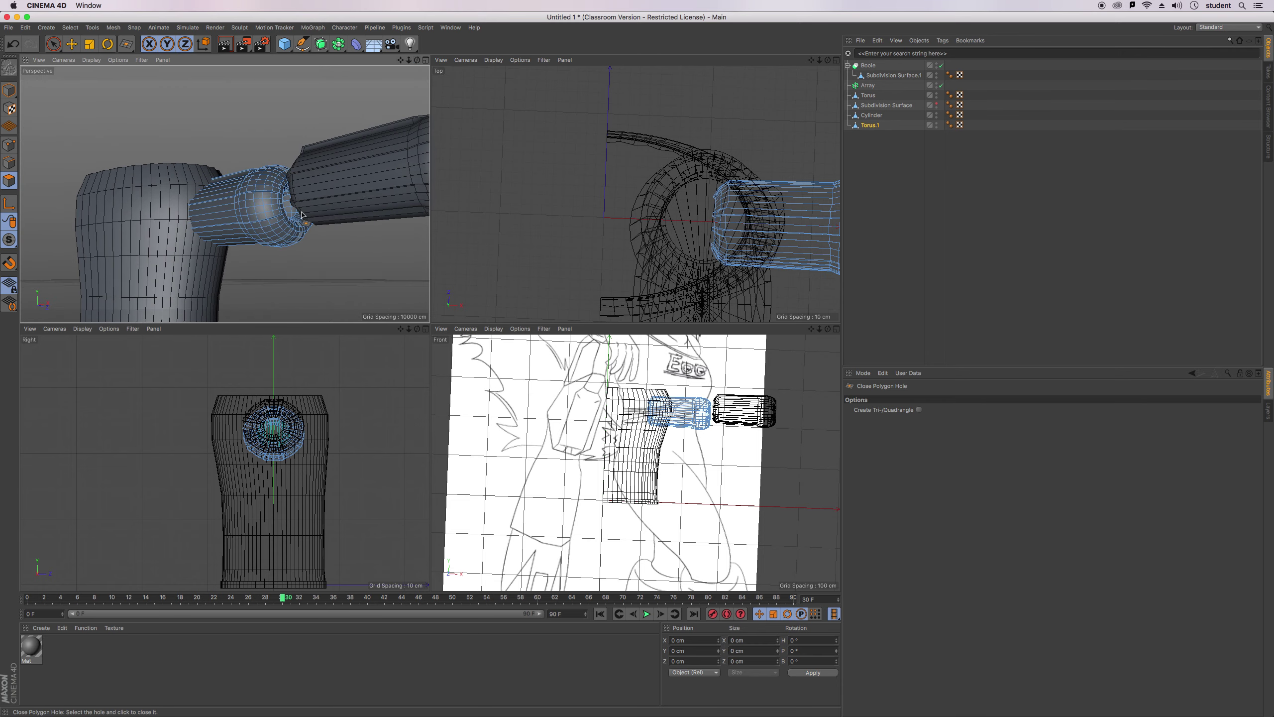
pyautogui.scroll(5, 270, 211)
pyautogui.scroll(5, 271, 212)
pyautogui.click(324, 143)
pyautogui.scroll(-8, 324, 142)
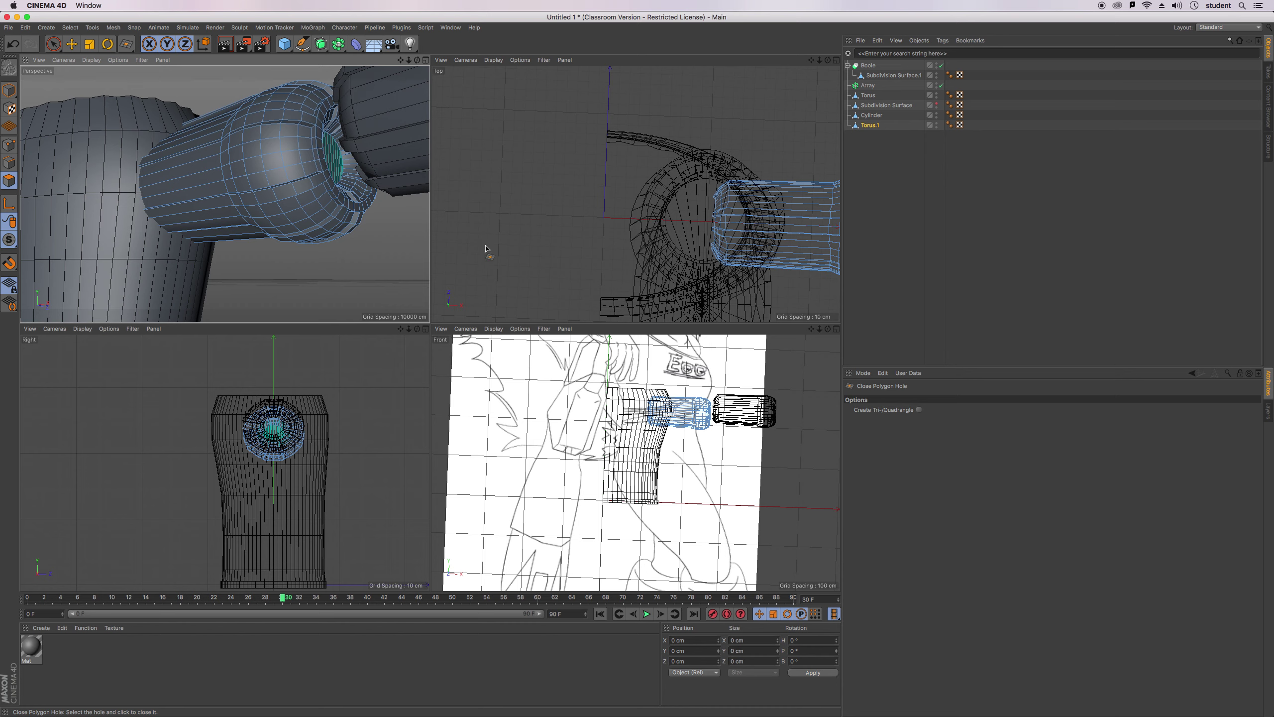
# Place the capped cuff copy below the garment half inside the Boole and convert the Boole into an editable polygon object.
pyautogui.moveTo(876, 126); pyautogui.dragTo(879, 84)
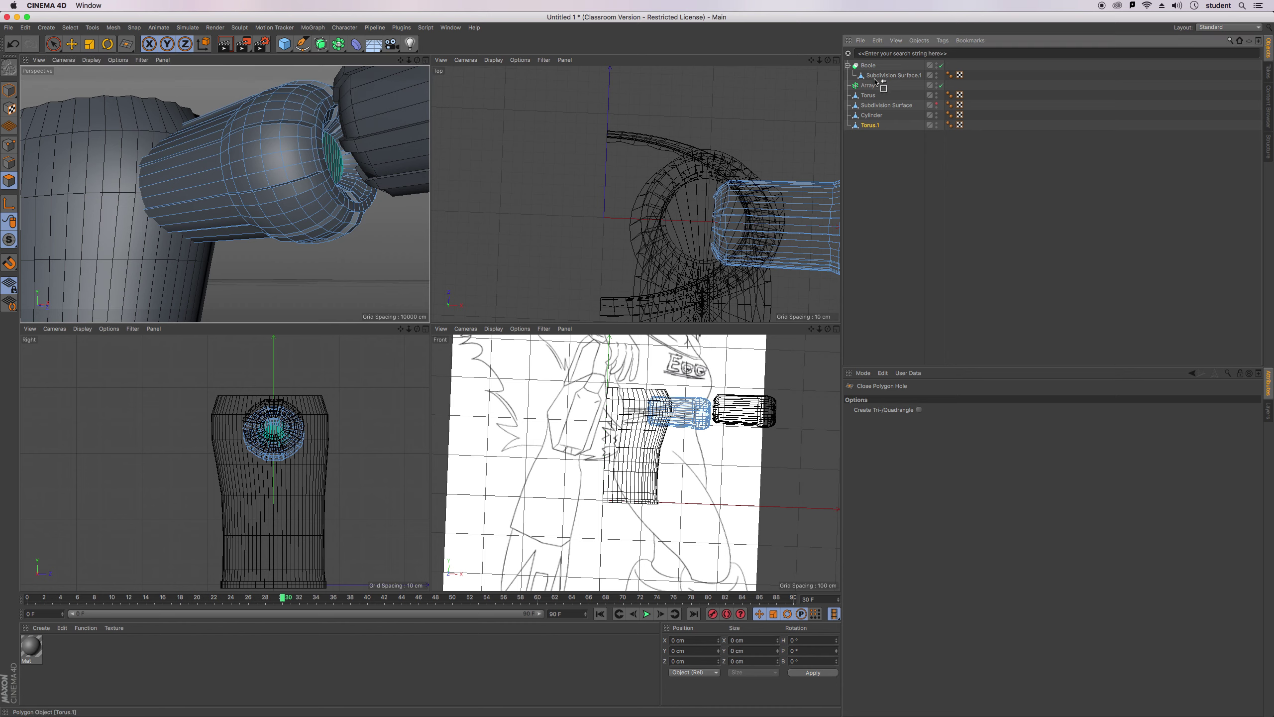
pyautogui.moveTo(875, 80); pyautogui.dragTo(876, 81)
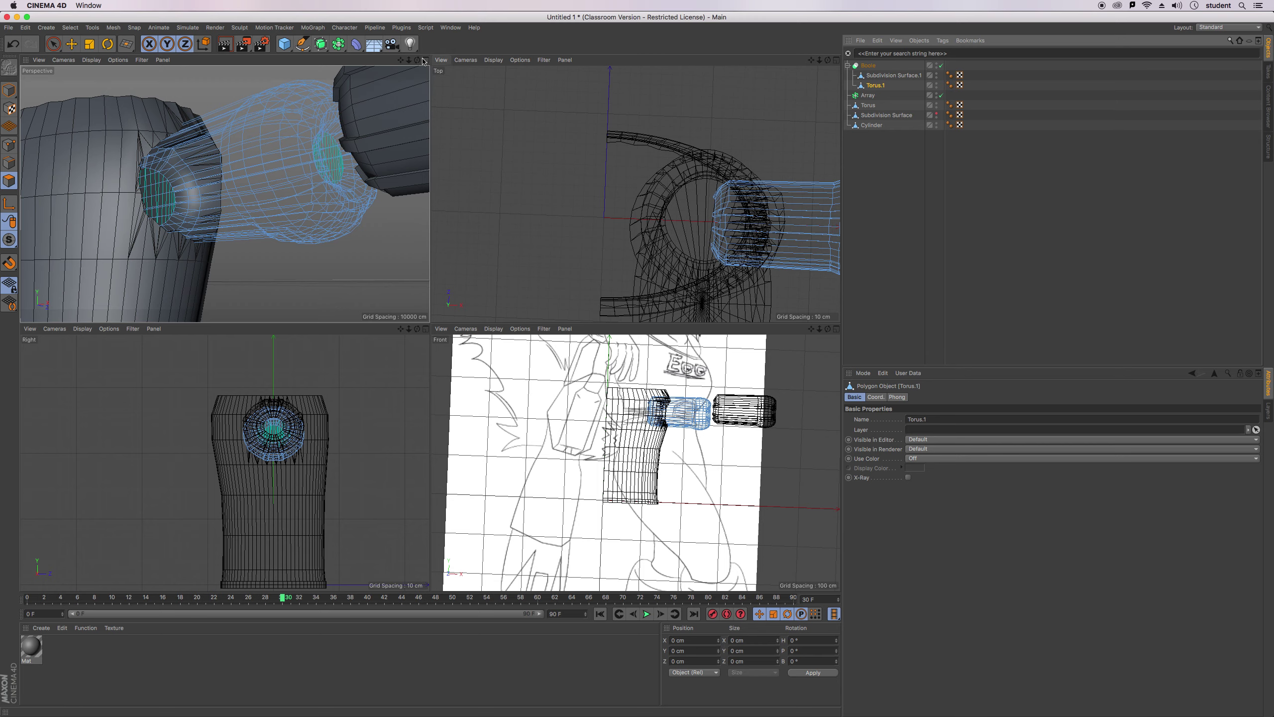
pyautogui.moveTo(417, 60); pyautogui.dragTo(225, 193)
pyautogui.moveTo(417, 60); pyautogui.dragTo(331, 42)
pyautogui.moveTo(224, 193); pyautogui.dragTo(224, 194)
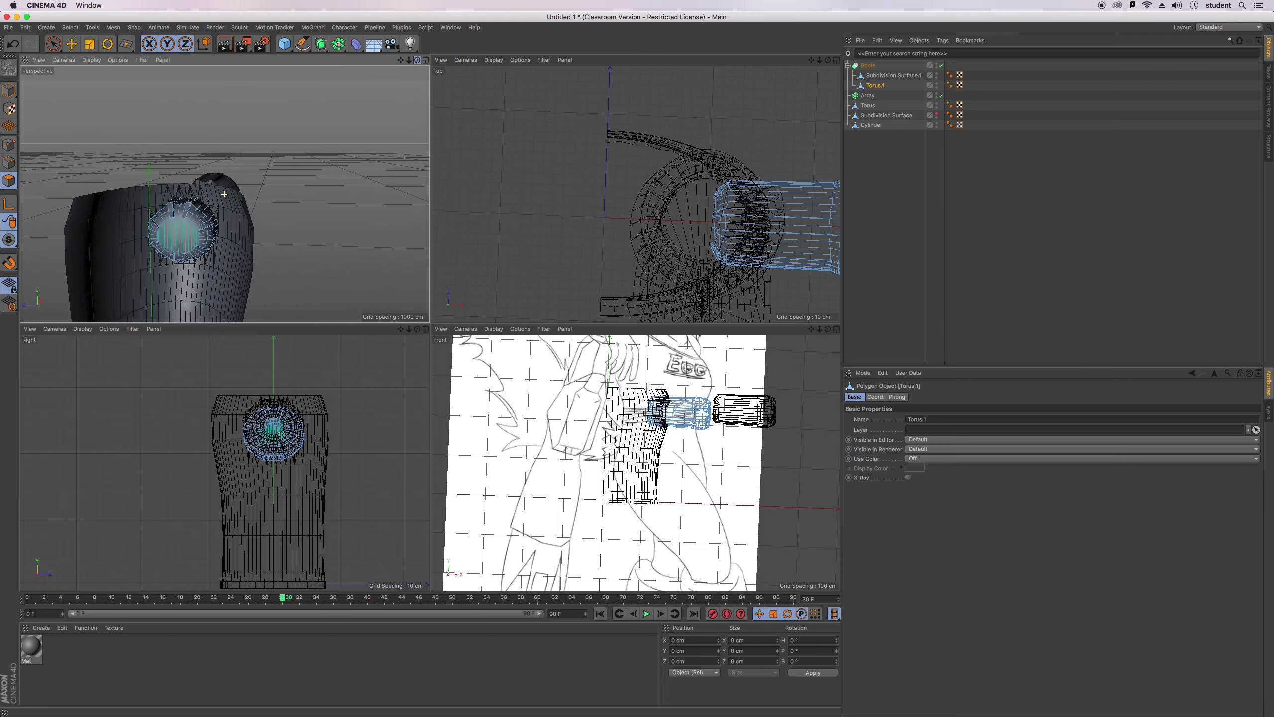
pyautogui.moveTo(225, 194)
pyautogui.mouseDown()
pyautogui.moveTo(417, 64)
pyautogui.moveTo(224, 194)
pyautogui.mouseUp()
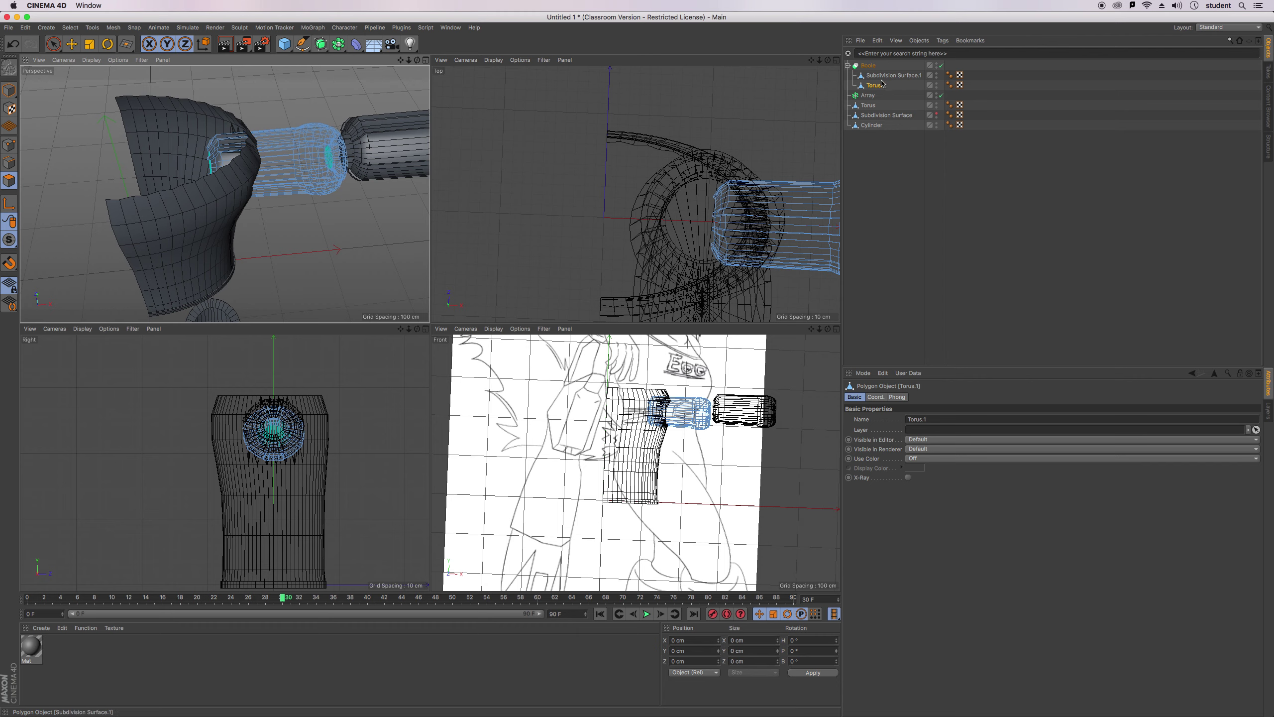
pyautogui.click(869, 66)
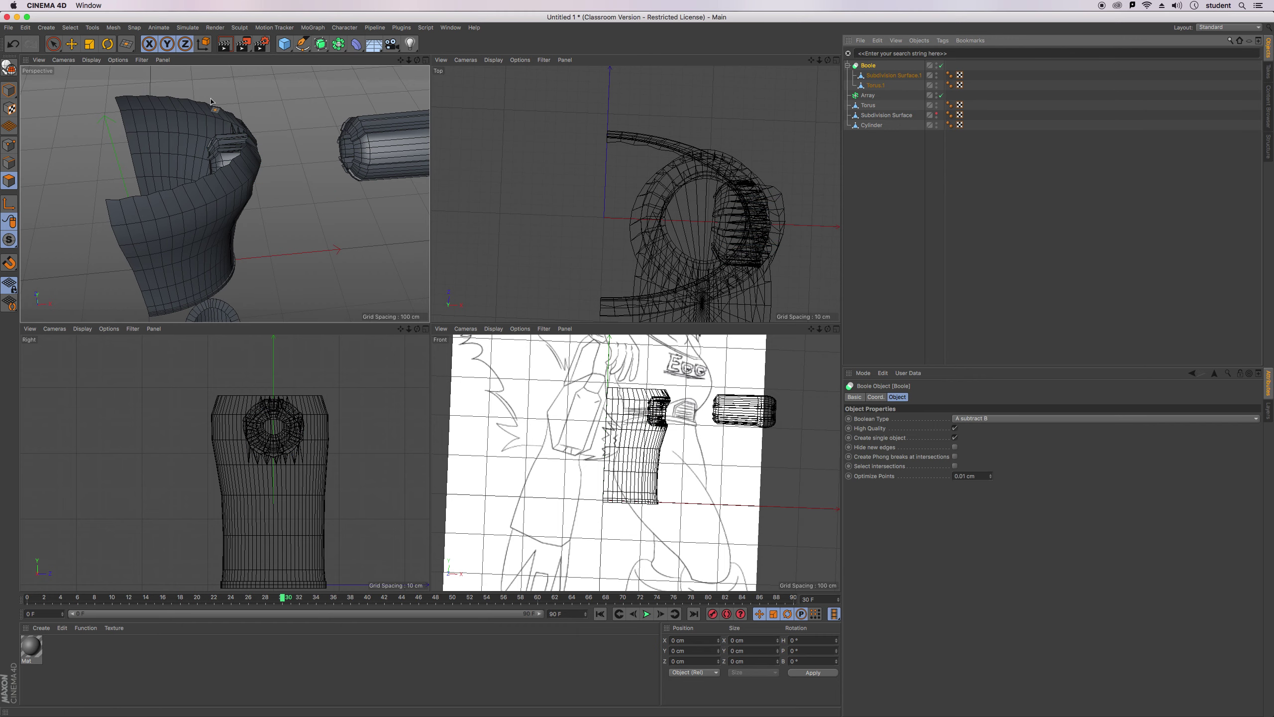
pyautogui.click(9, 67)
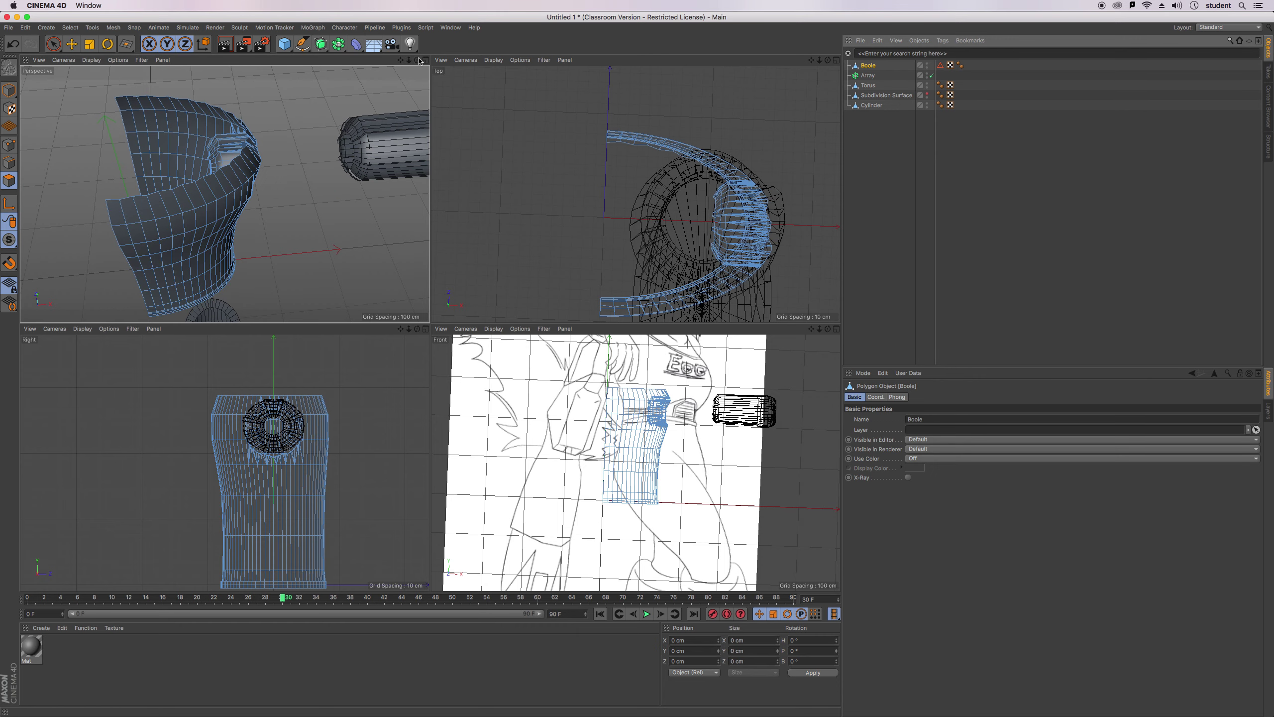
# Loop-select and delete the point rings of the leftover cuff surface inside the garment's armhole.
pyautogui.moveTo(418, 59)
pyautogui.mouseDown()
pyautogui.moveTo(225, 194)
pyautogui.moveTo(420, 62)
pyautogui.moveTo(225, 193)
pyautogui.moveTo(409, 66)
pyautogui.mouseUp()
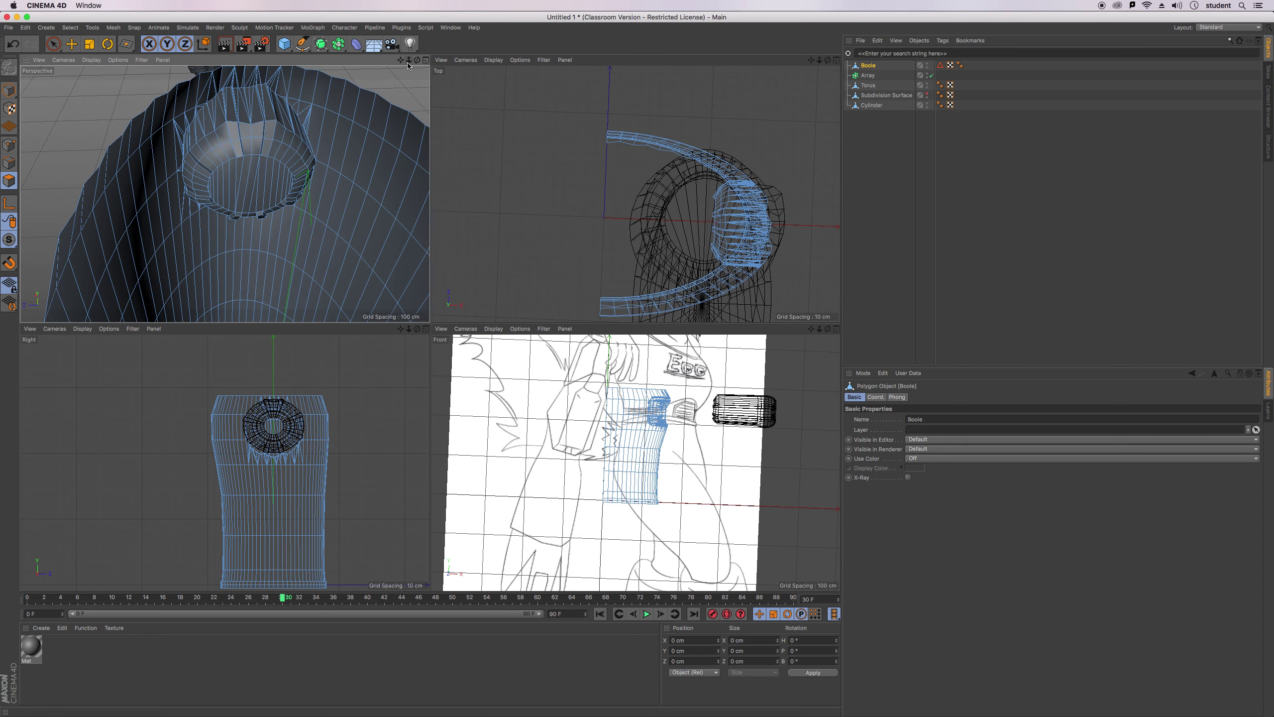
pyautogui.click(16, 146)
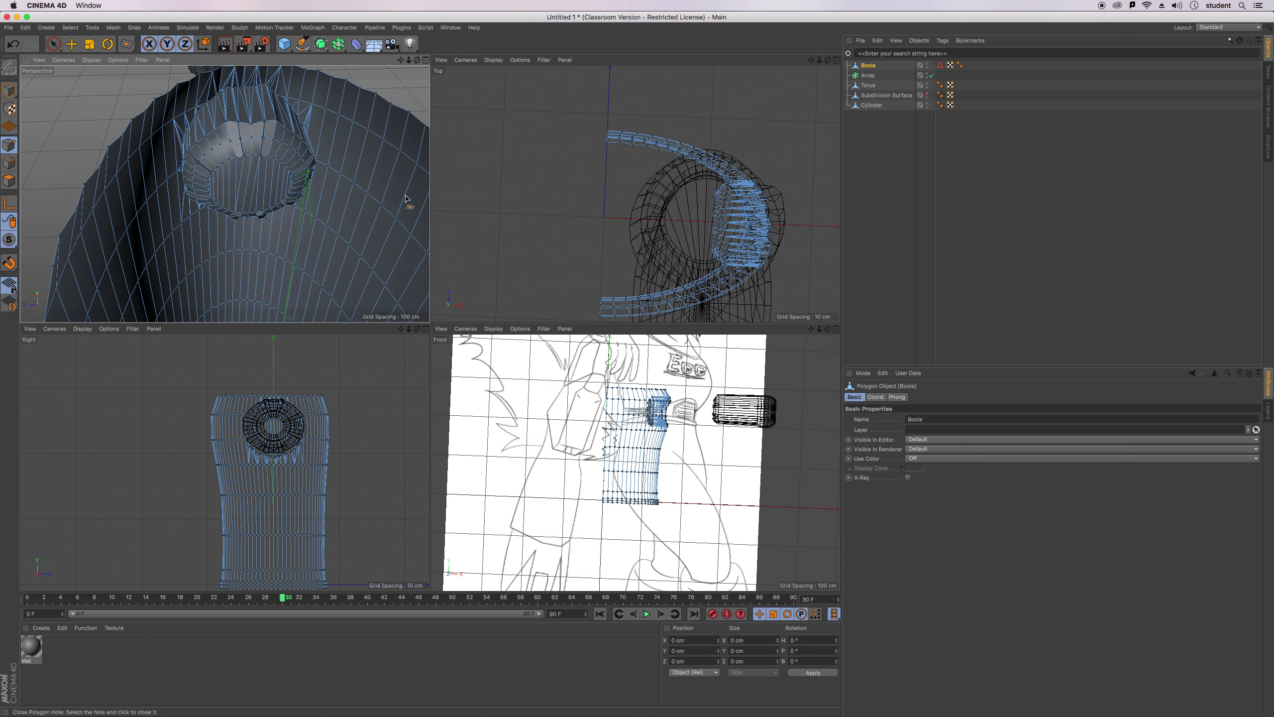
pyautogui.click(69, 27)
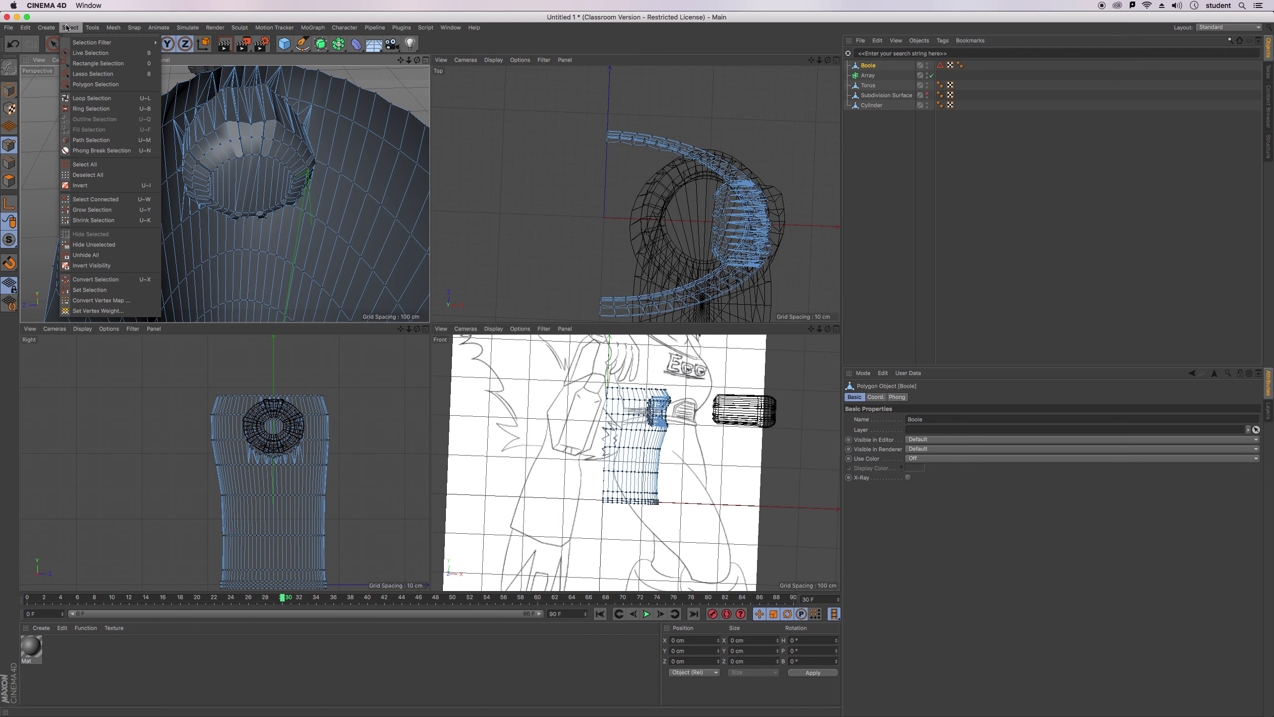
pyautogui.click(83, 111)
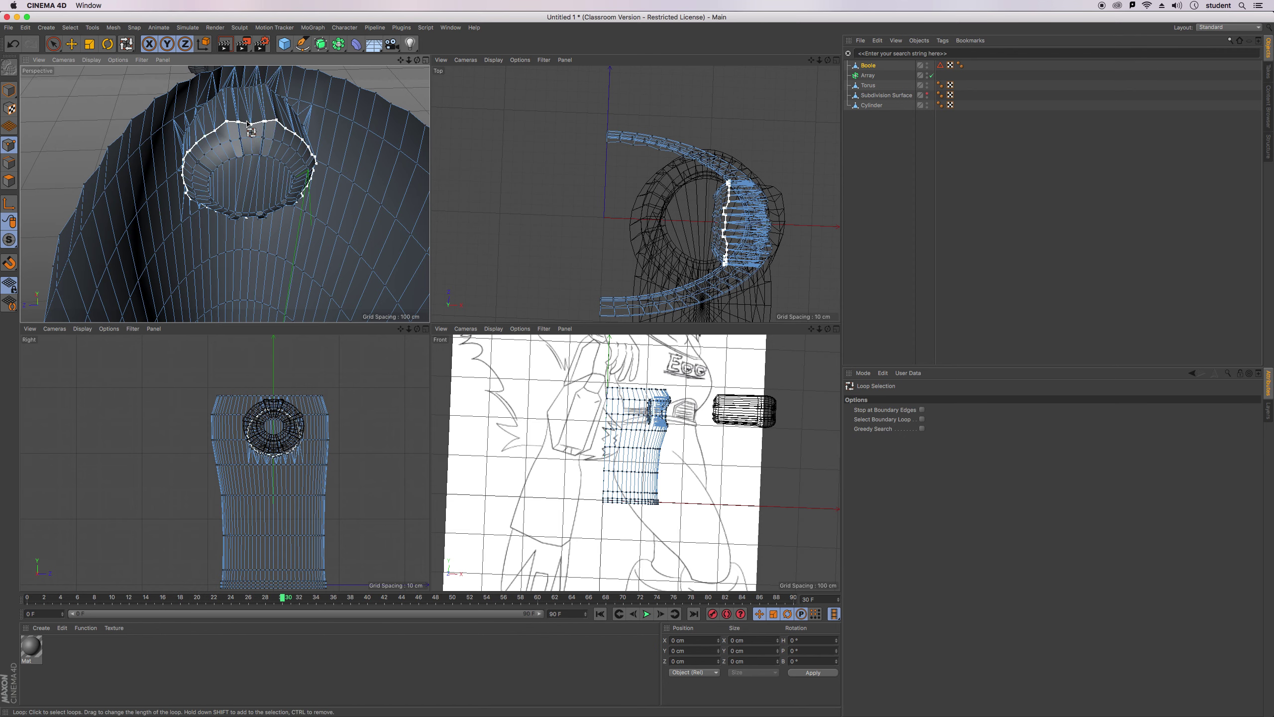
pyautogui.press('Delete')
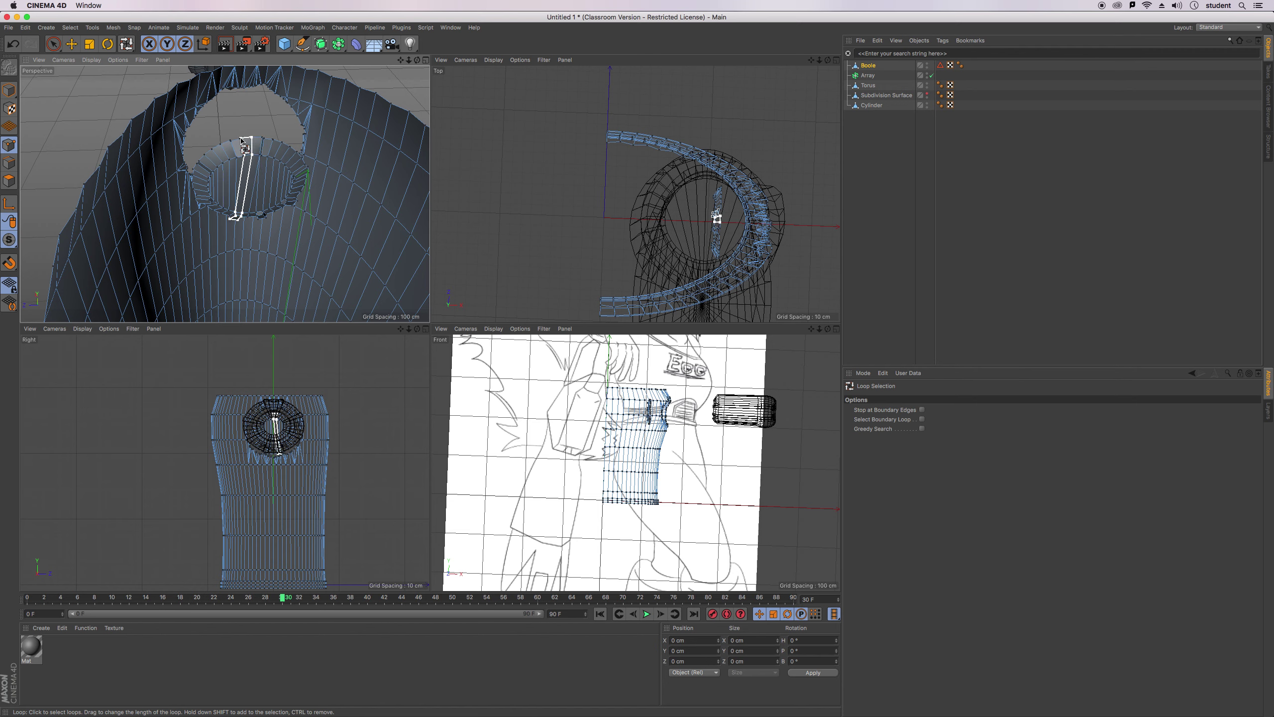
pyautogui.click(248, 154)
pyautogui.press('Delete')
pyautogui.click(250, 166)
pyautogui.press('Delete')
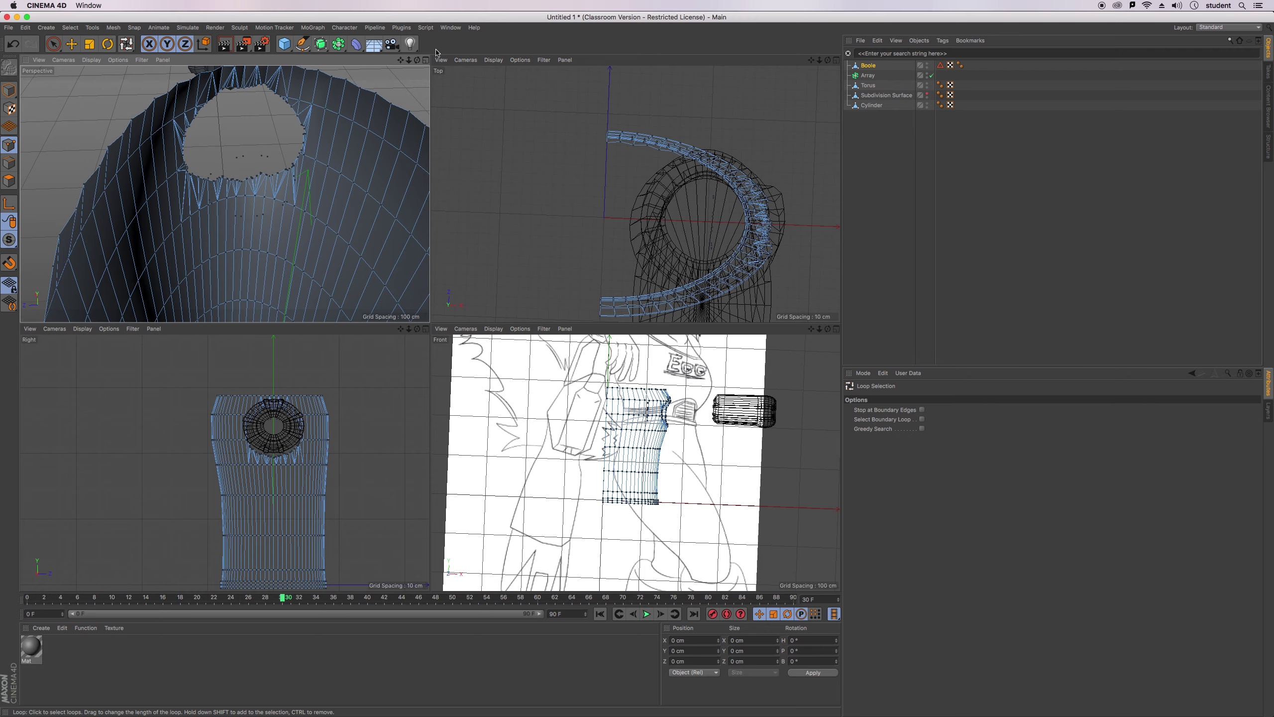
# Select the stray points left floating near the armhole with Live Selection and delete them.
pyautogui.moveTo(417, 60); pyautogui.dragTo(439, 128)
pyautogui.click(53, 45)
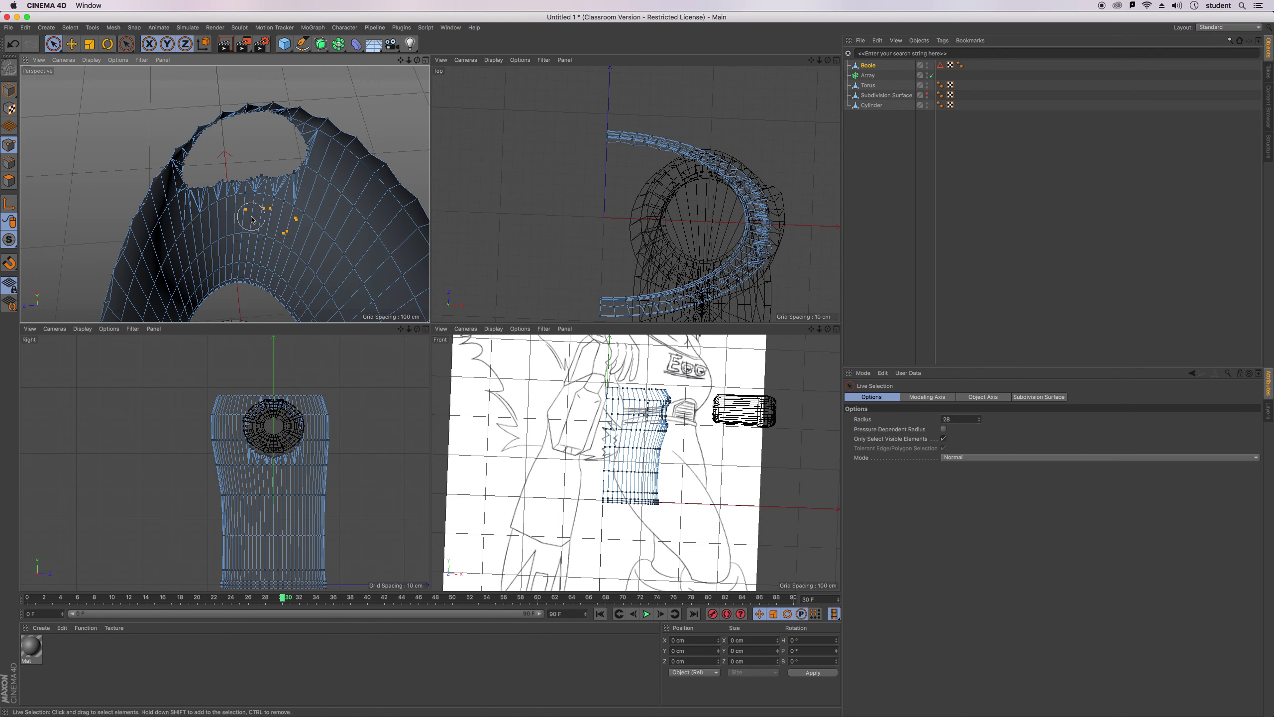
pyautogui.moveTo(214, 229); pyautogui.dragTo(215, 230)
pyautogui.click(464, 281)
pyautogui.moveTo(409, 60); pyautogui.dragTo(420, 145)
pyautogui.moveTo(281, 302); pyautogui.dragTo(239, 295)
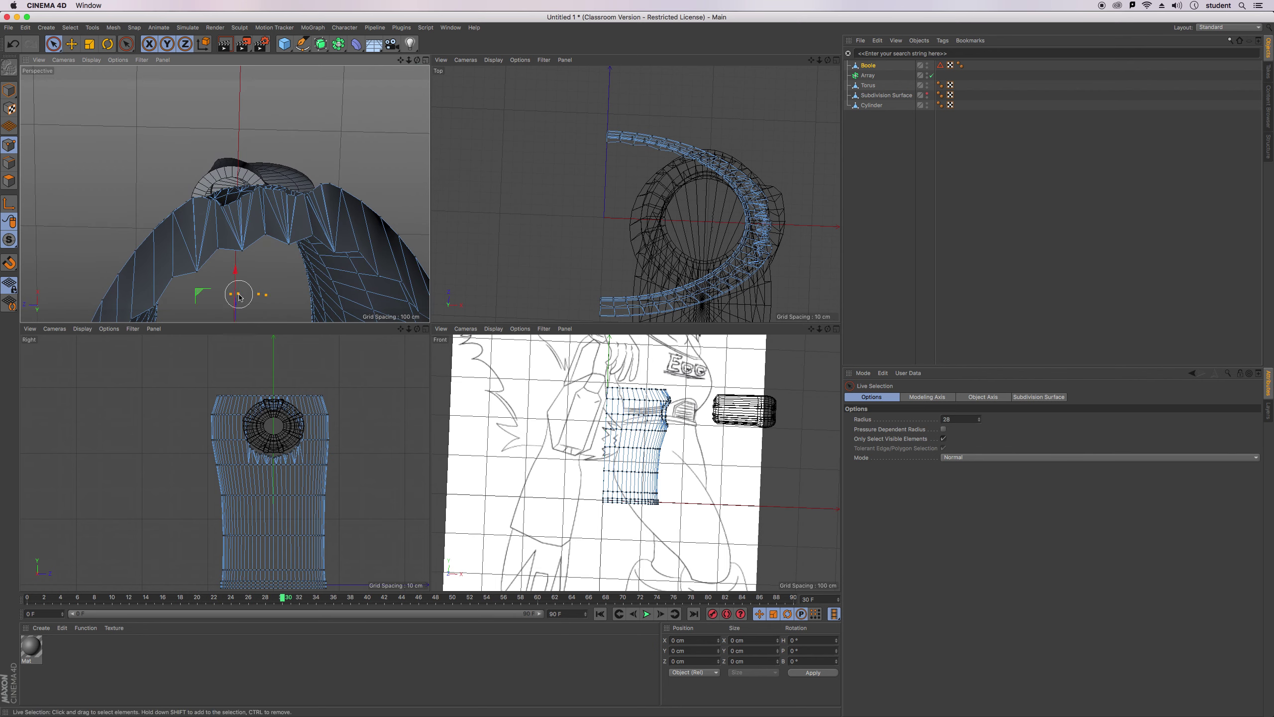
pyautogui.press('Delete')
# Move the whole original cuff outward along the arm, away from the garment, to an X position of about 519 cm.
pyautogui.moveTo(417, 60); pyautogui.dragTo(382, 60)
pyautogui.moveTo(435, 322); pyautogui.dragTo(434, 326)
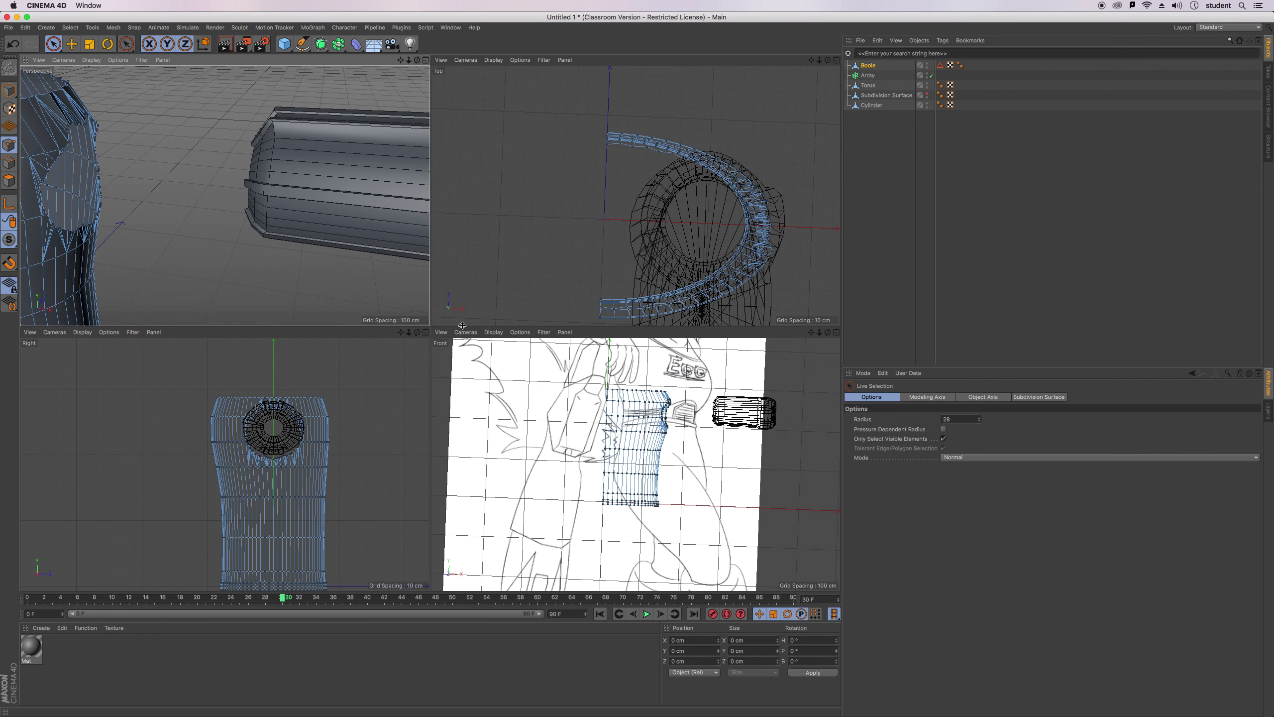
pyautogui.moveTo(417, 60); pyautogui.dragTo(506, 59)
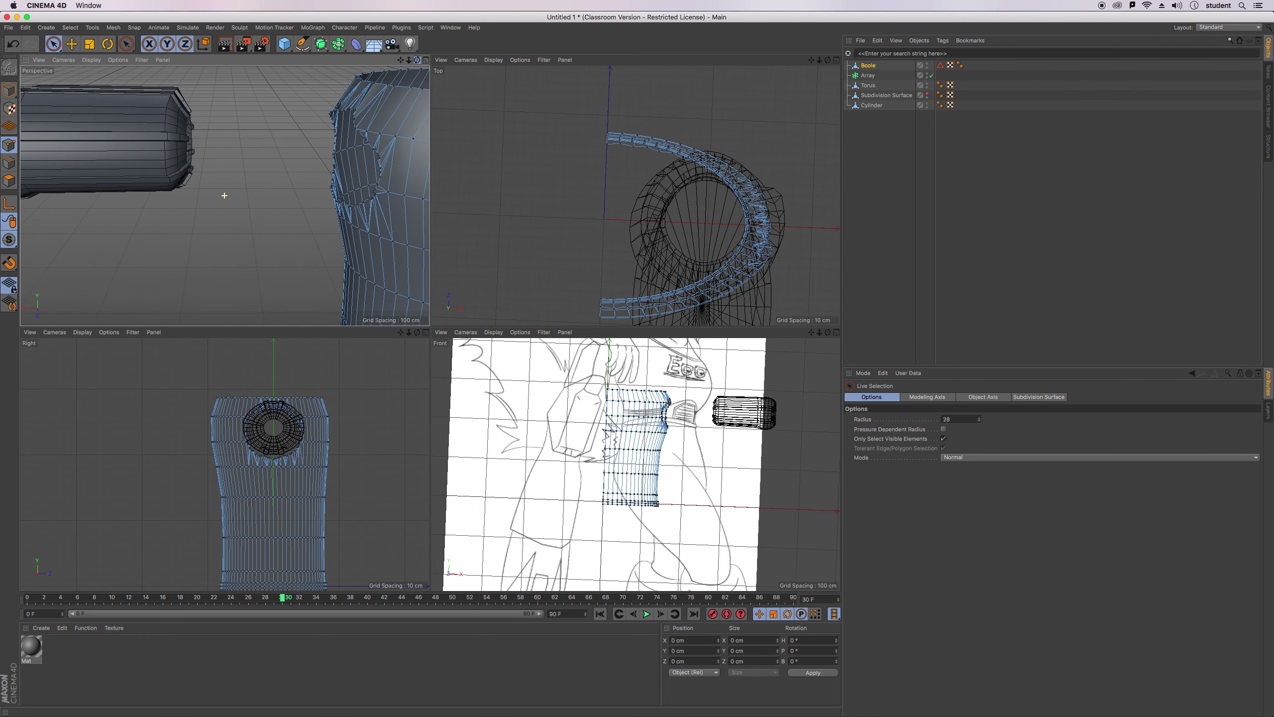
pyautogui.scroll(-5, 144, 173)
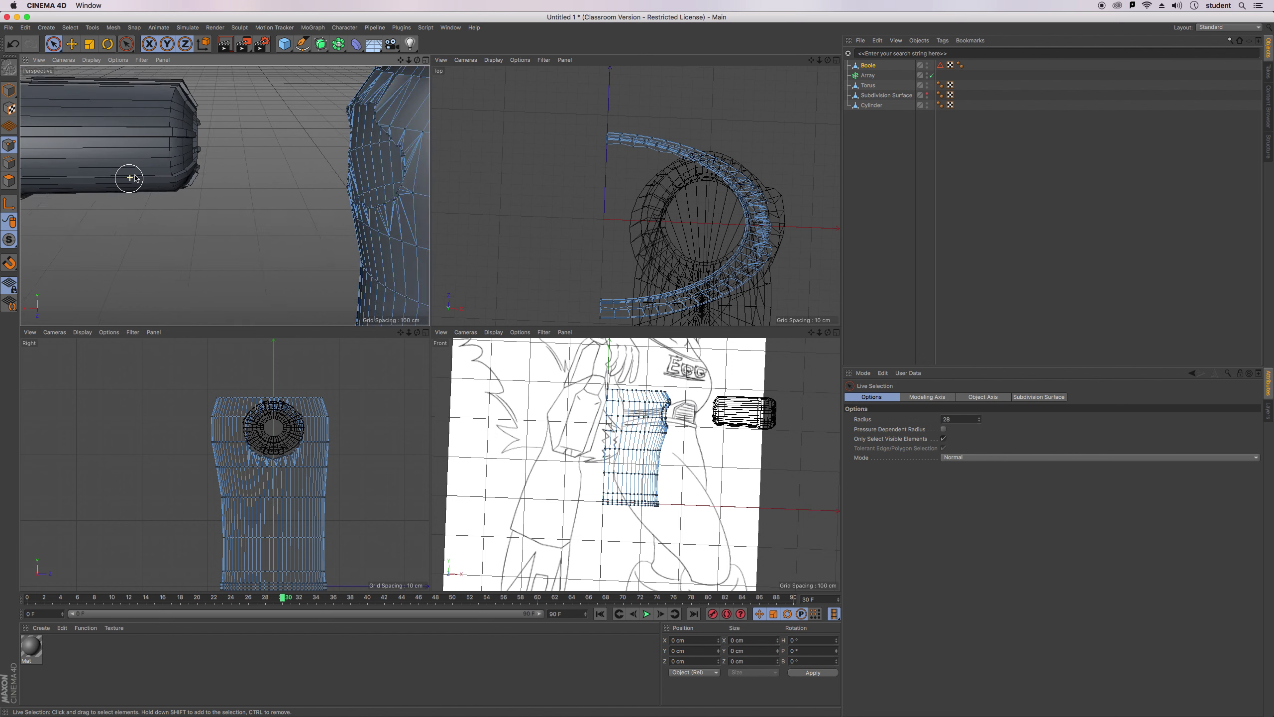
pyautogui.moveTo(400, 60); pyautogui.dragTo(424, 65)
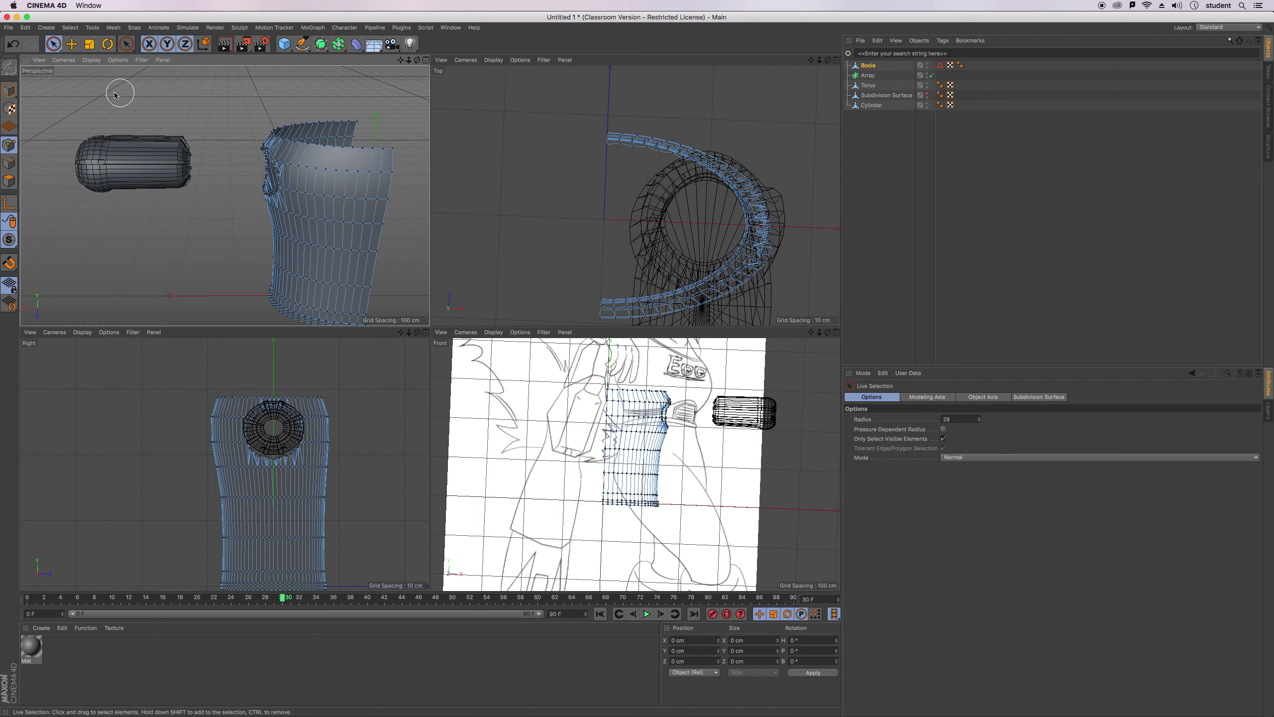
pyautogui.click(9, 91)
pyautogui.click(172, 75)
pyautogui.press('e')
pyautogui.click(877, 67)
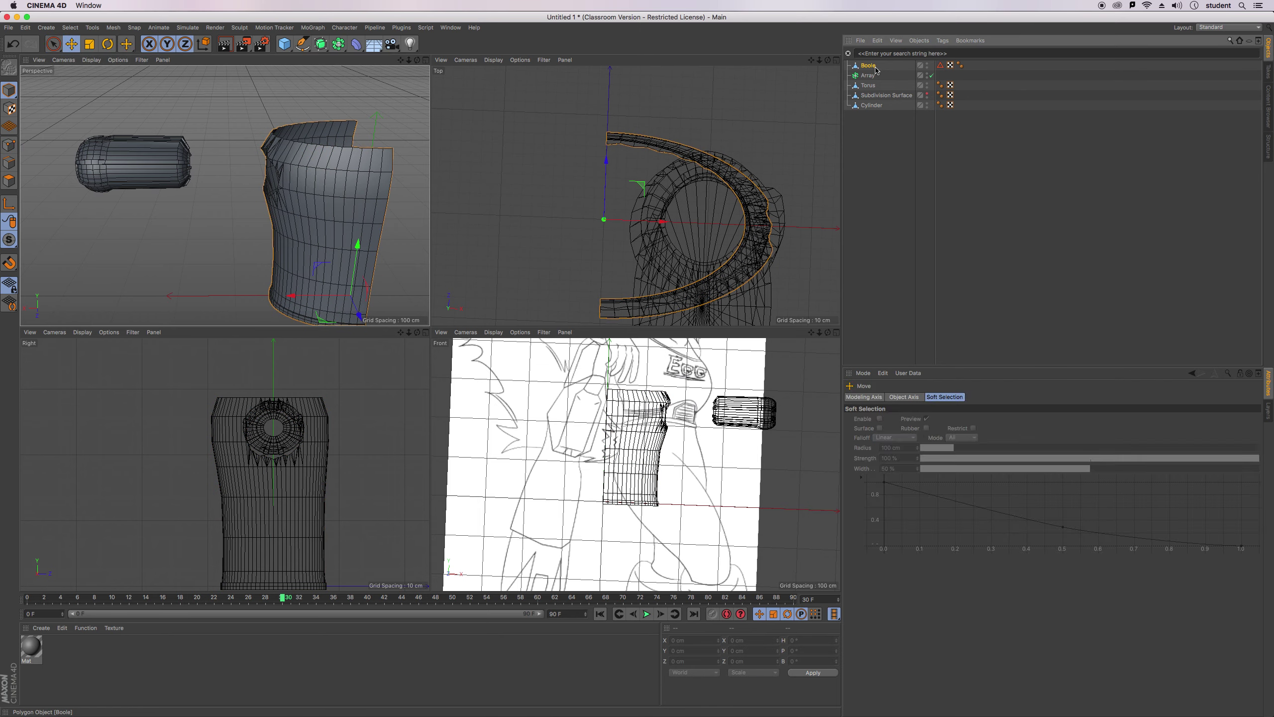
pyautogui.click(872, 86)
pyautogui.moveTo(109, 218); pyautogui.dragTo(107, 226)
pyautogui.moveTo(61, 177); pyautogui.dragTo(1, 178)
pyautogui.moveTo(401, 60); pyautogui.dragTo(403, 63)
pyautogui.moveTo(225, 195); pyautogui.dragTo(252, 201)
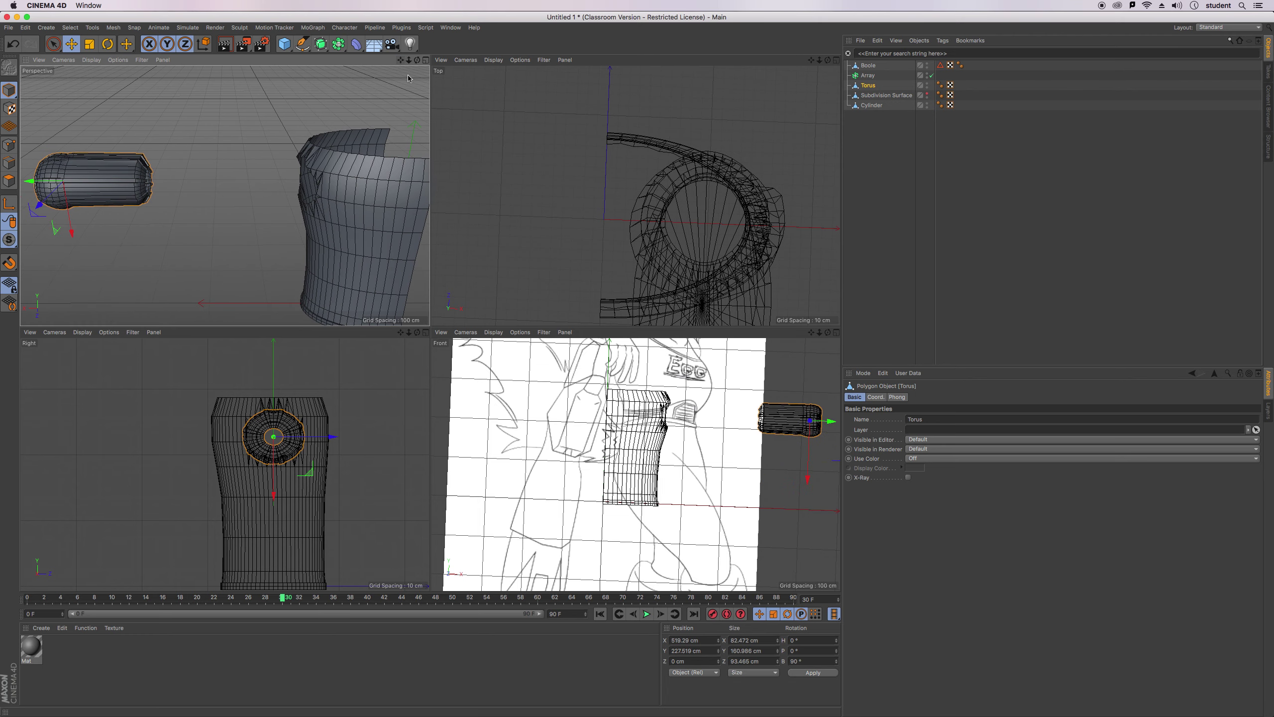
# Merge the cut garment half and the original cuff into one object with Connect Objects + Delete.
pyautogui.press('m')
pyautogui.press('b')
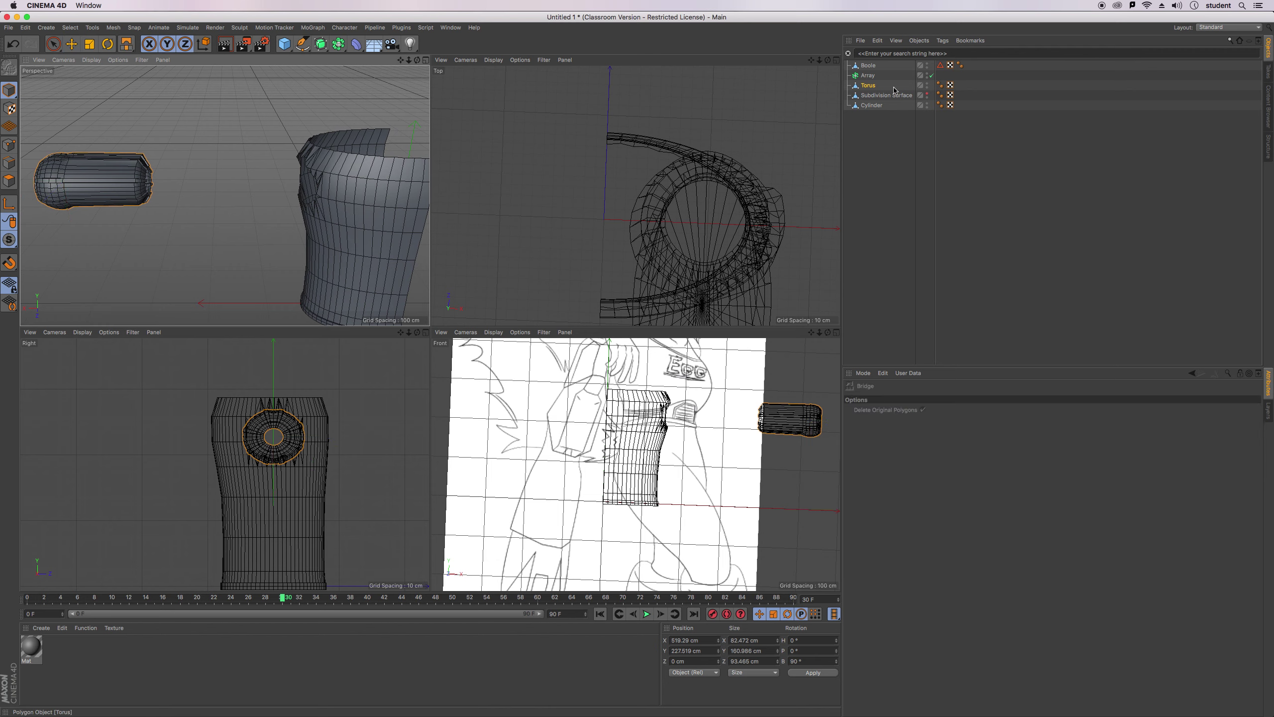
pyautogui.moveTo(873, 68); pyautogui.dragTo(869, 86)
pyautogui.click(869, 86)
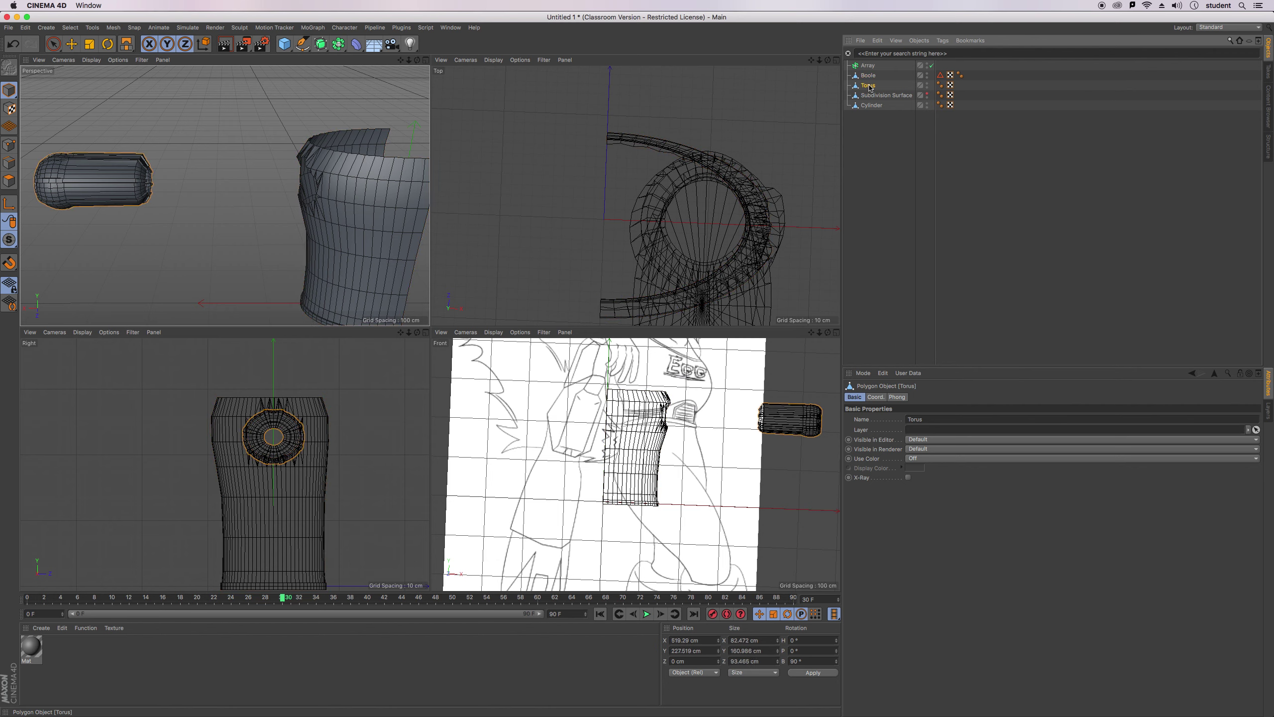
pyautogui.keyDown('ctrl'); pyautogui.click(870, 76); pyautogui.keyUp('ctrl')
pyautogui.rightClick(872, 82)
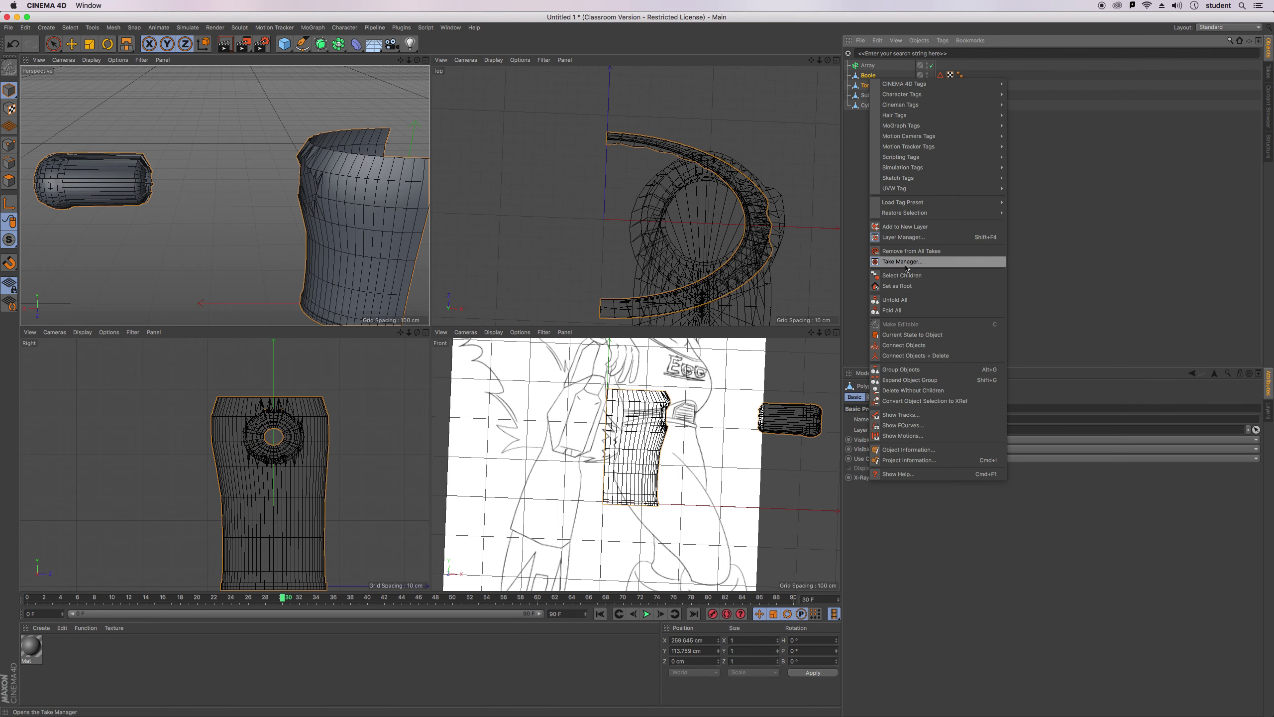
pyautogui.click(919, 358)
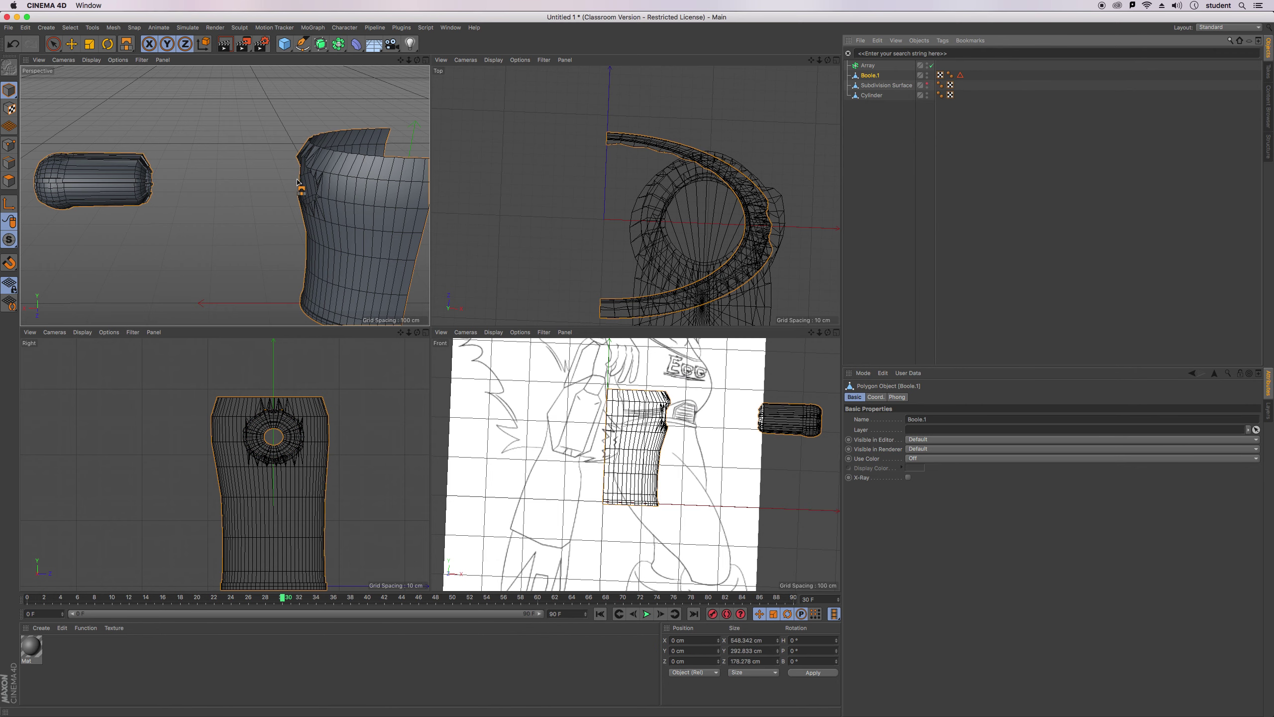
pyautogui.click(10, 144)
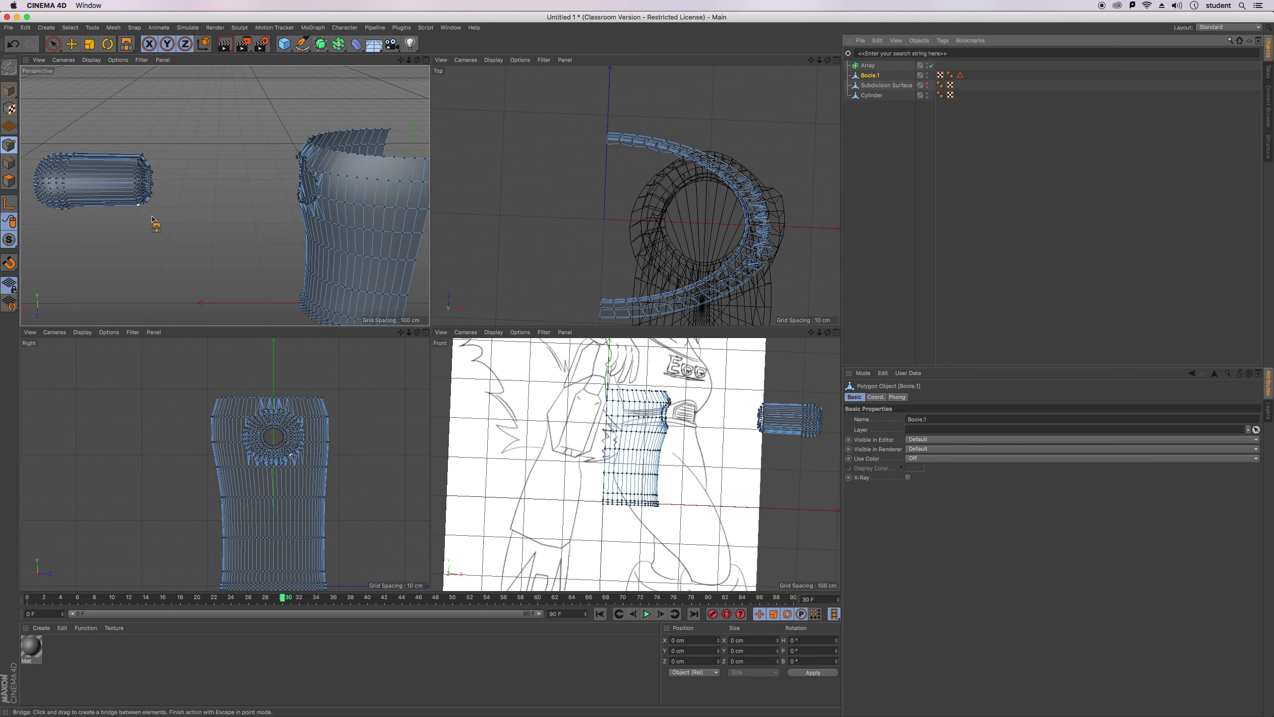
pyautogui.moveTo(417, 59); pyautogui.dragTo(422, 103)
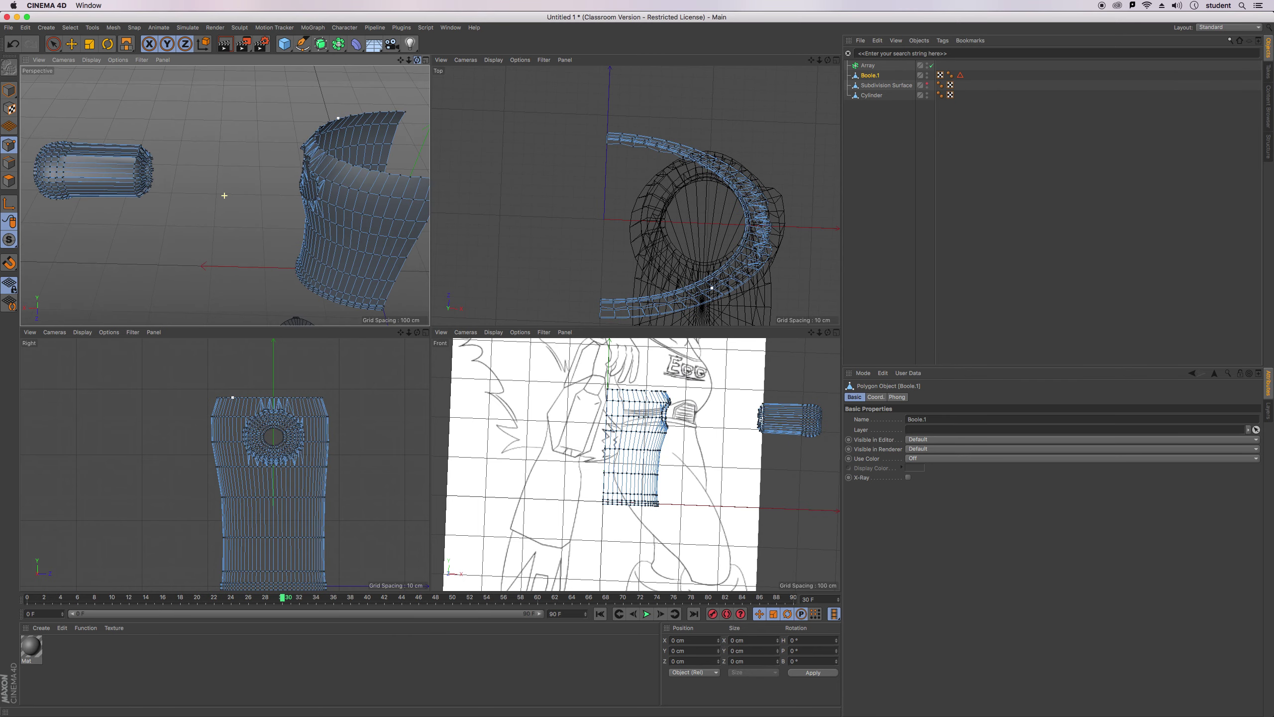
pyautogui.keyDown('alt'); pyautogui.moveTo(224, 195); pyautogui.dragTo(225, 196); pyautogui.keyUp('alt')
pyautogui.moveTo(418, 60)
pyautogui.mouseDown()
pyautogui.moveTo(459, 108)
pyautogui.moveTo(464, 87)
pyautogui.moveTo(441, 55)
pyautogui.moveTo(424, 45)
pyautogui.moveTo(401, 66)
pyautogui.moveTo(434, 67)
pyautogui.mouseUp()
pyautogui.keyDown('alt'); pyautogui.moveTo(225, 196); pyautogui.dragTo(225, 195); pyautogui.keyUp('alt')
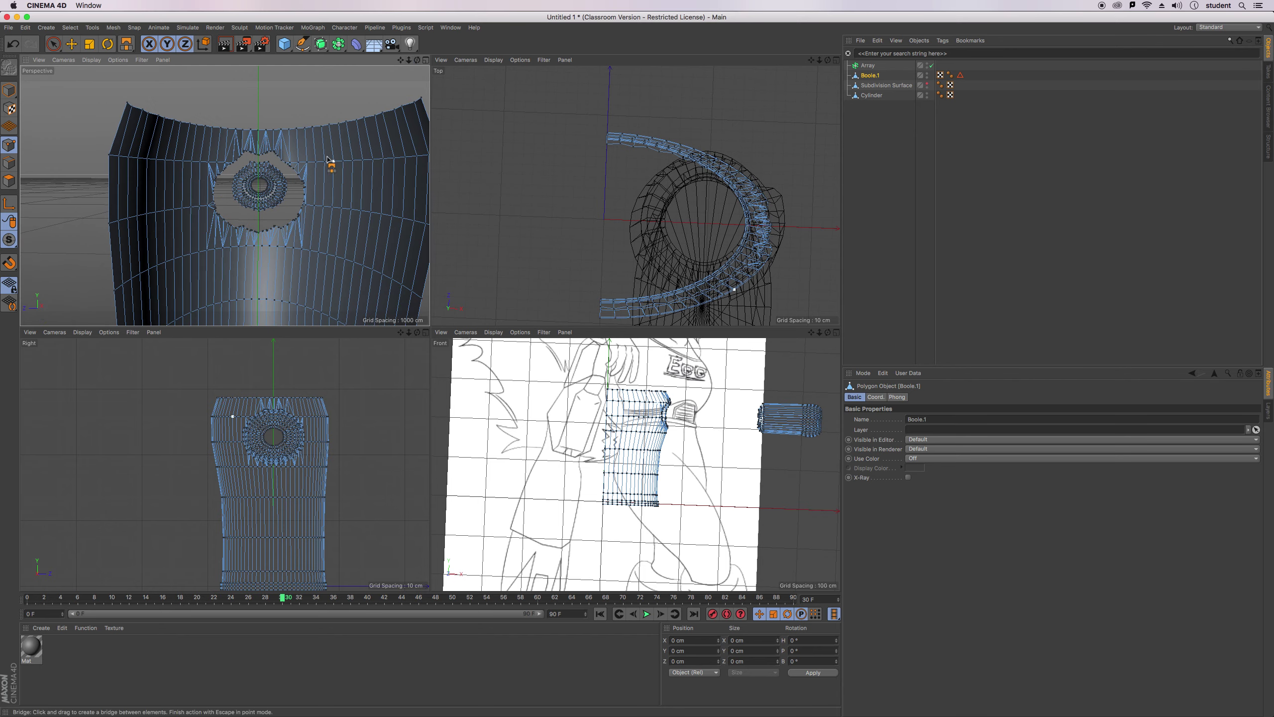
pyautogui.scroll(5, 297, 161)
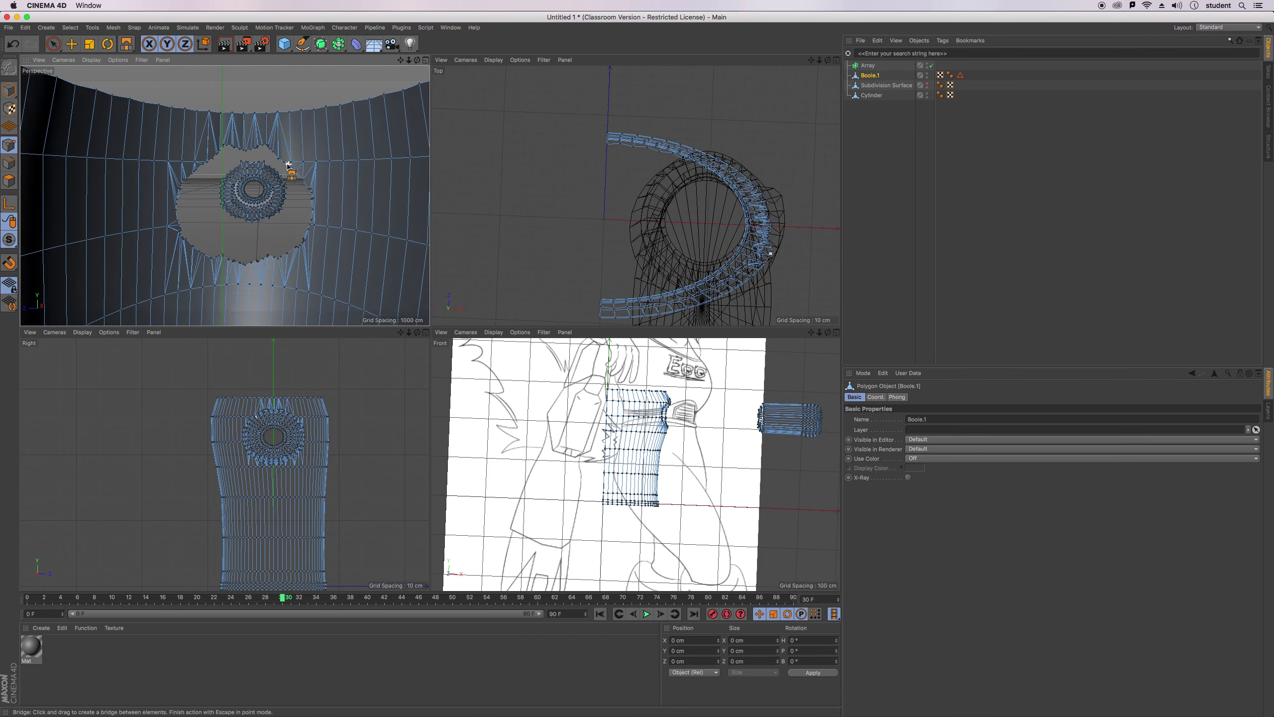
pyautogui.rightClick(207, 241)
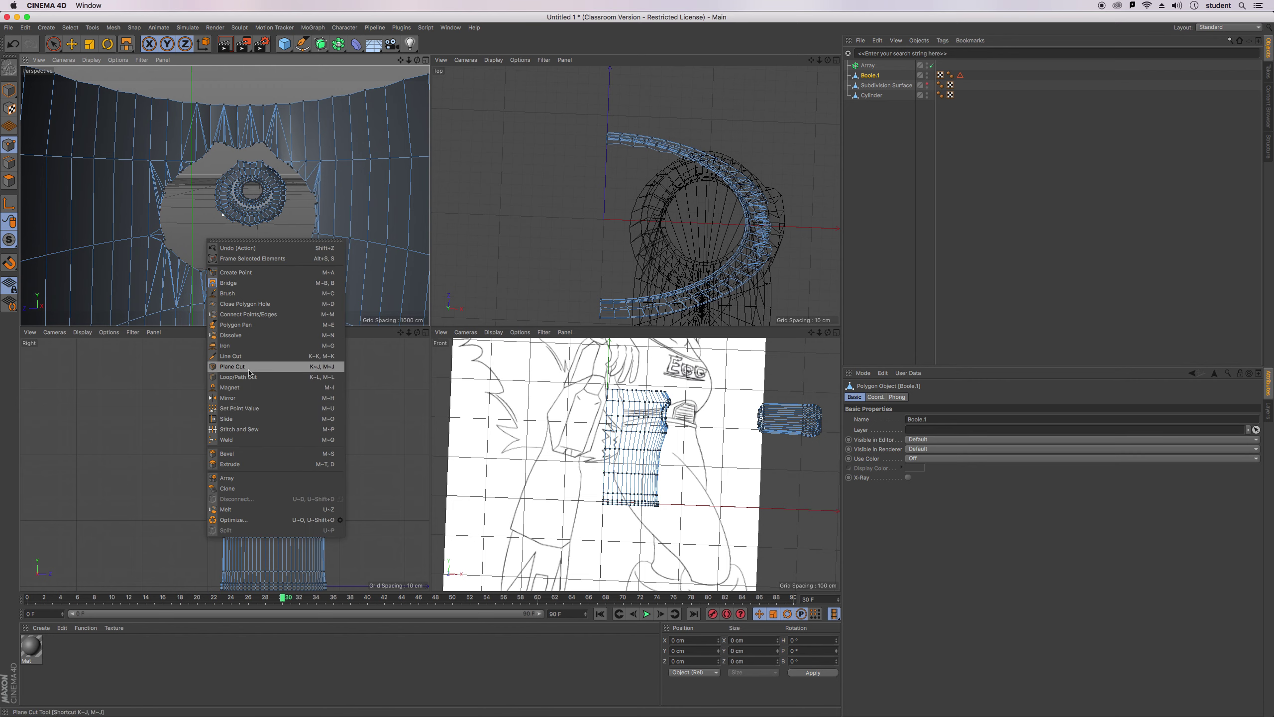
pyautogui.click(250, 305)
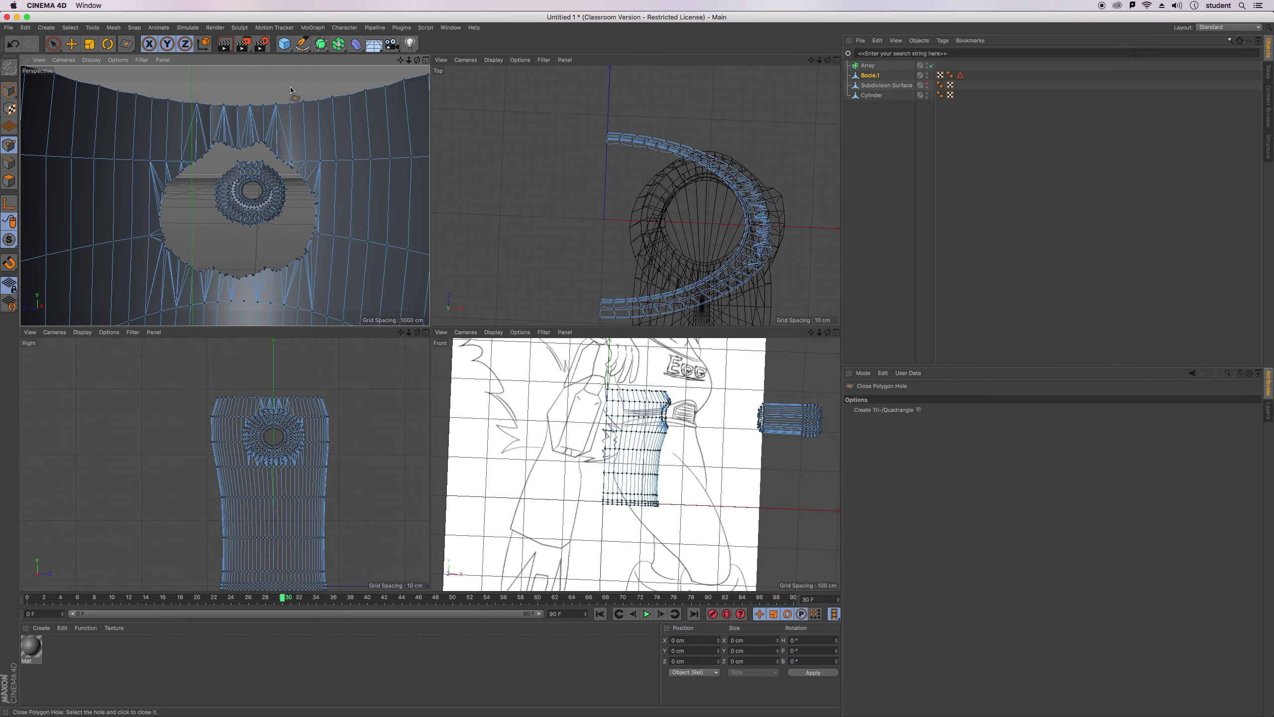
# Loop-select the edges around the cuff's garment-facing opening and start the Extrude tool on them.
pyautogui.moveTo(417, 60); pyautogui.dragTo(398, 74)
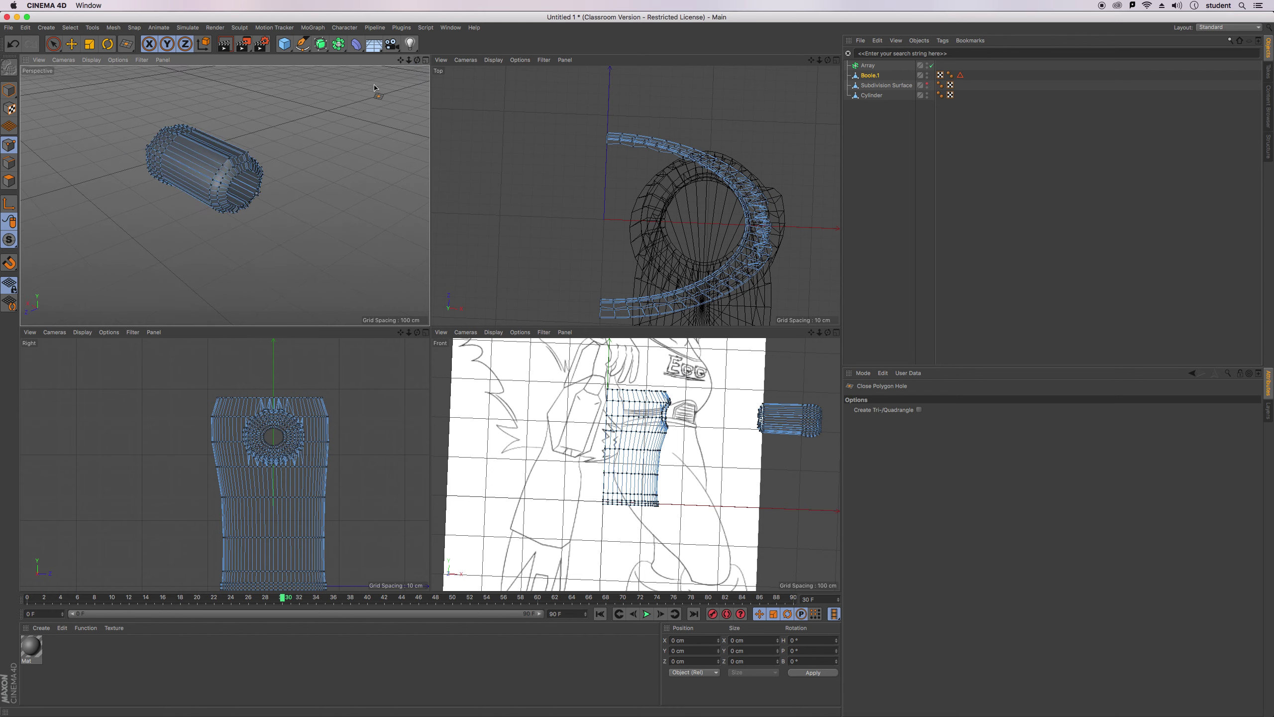
pyautogui.moveTo(417, 60); pyautogui.dragTo(445, 45)
pyautogui.keyDown('alt'); pyautogui.moveTo(225, 196); pyautogui.dragTo(224, 195); pyautogui.keyUp('alt')
pyautogui.click(70, 28)
pyautogui.click(88, 100)
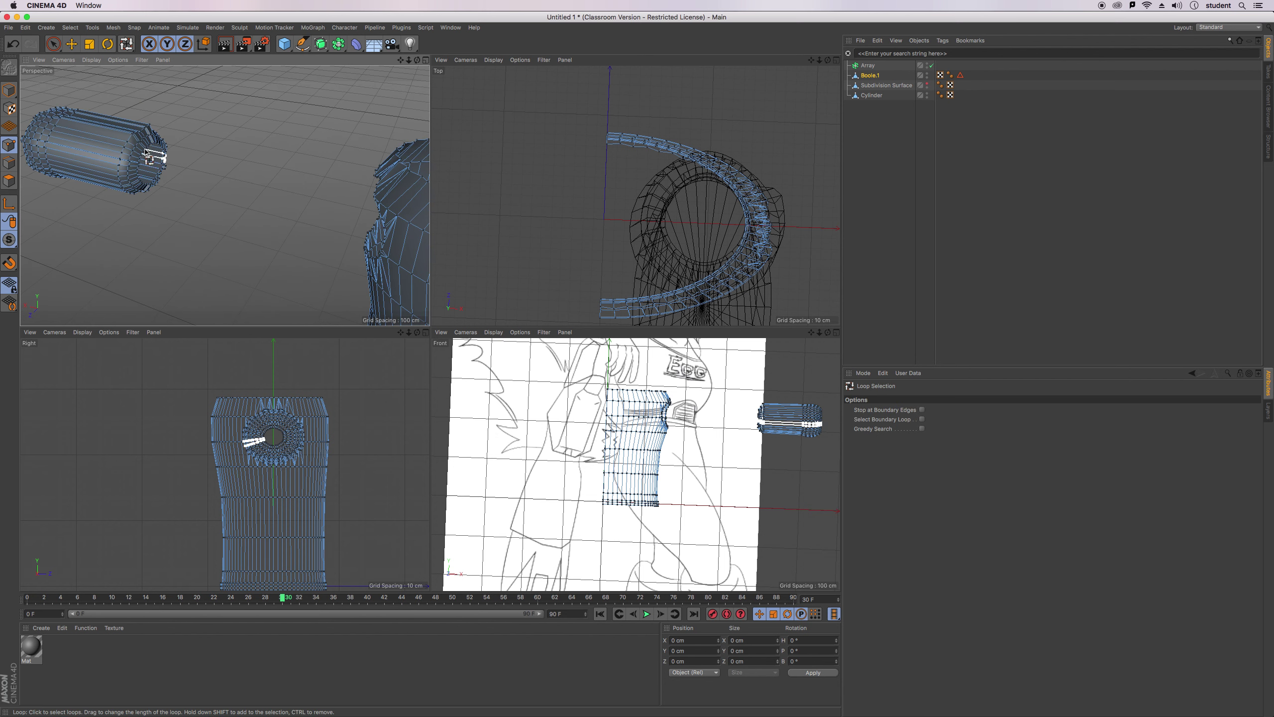
pyautogui.click(9, 163)
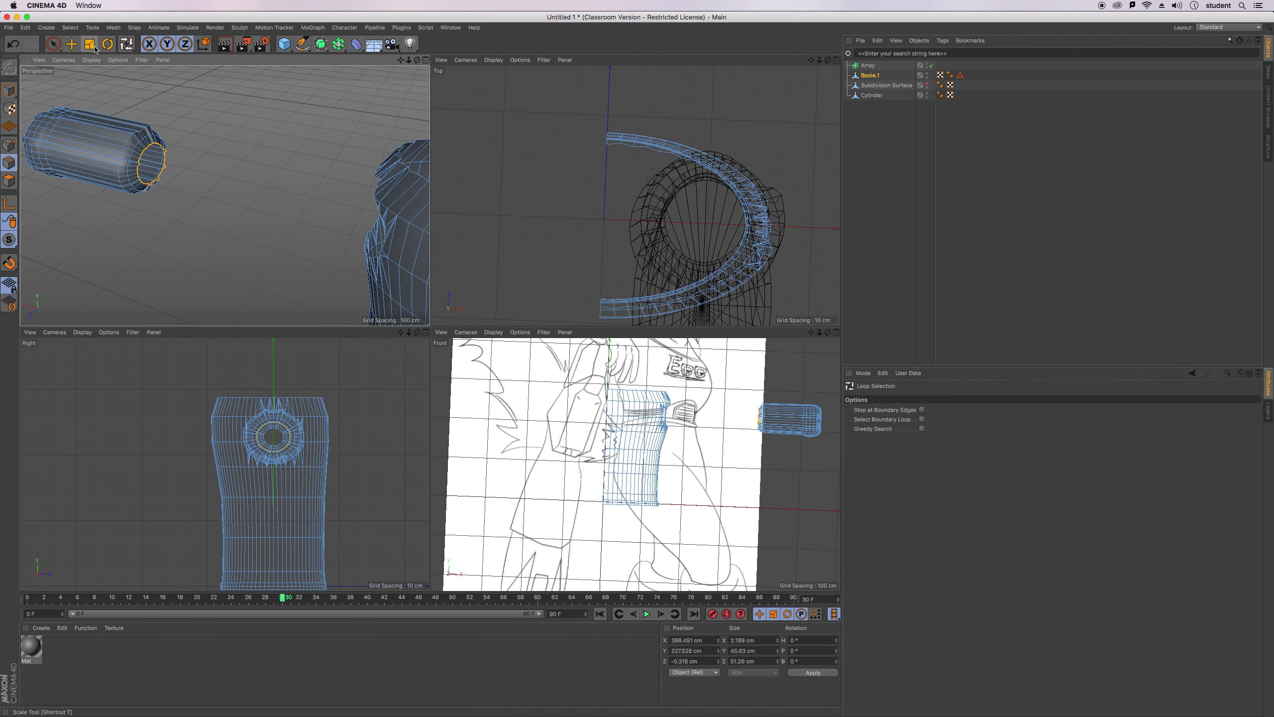
pyautogui.moveTo(122, 47); pyautogui.dragTo(173, 183)
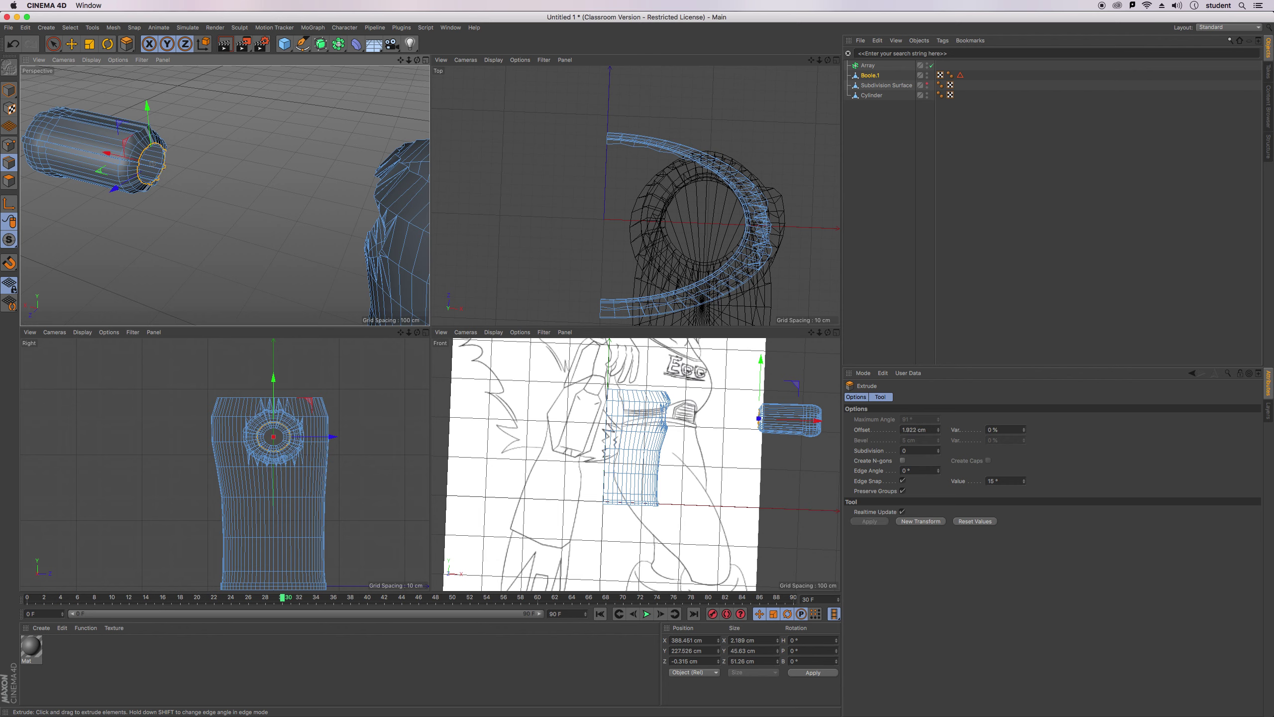
# Redo the small inward extrusion of the sleeve's open edge loop, then extend the loop across to the torso's armhole.
pyautogui.scroll(5, 146, 163)
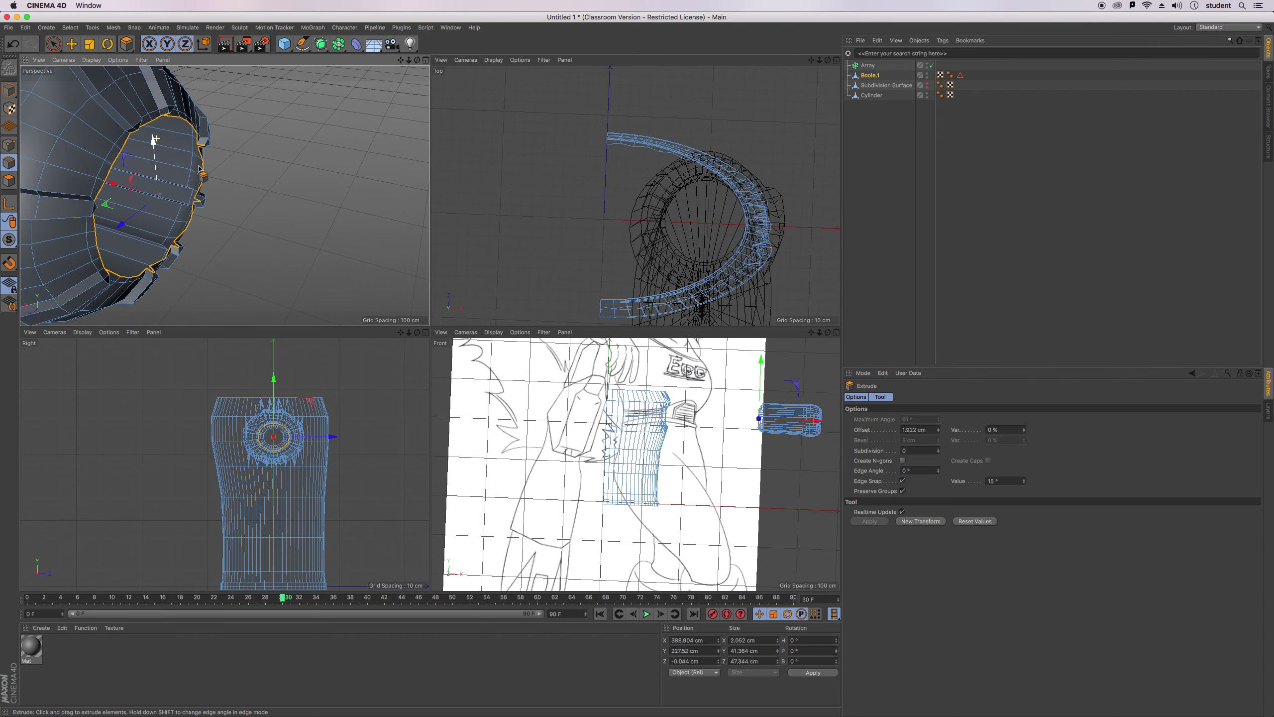
pyautogui.scroll(-2, 241, 176)
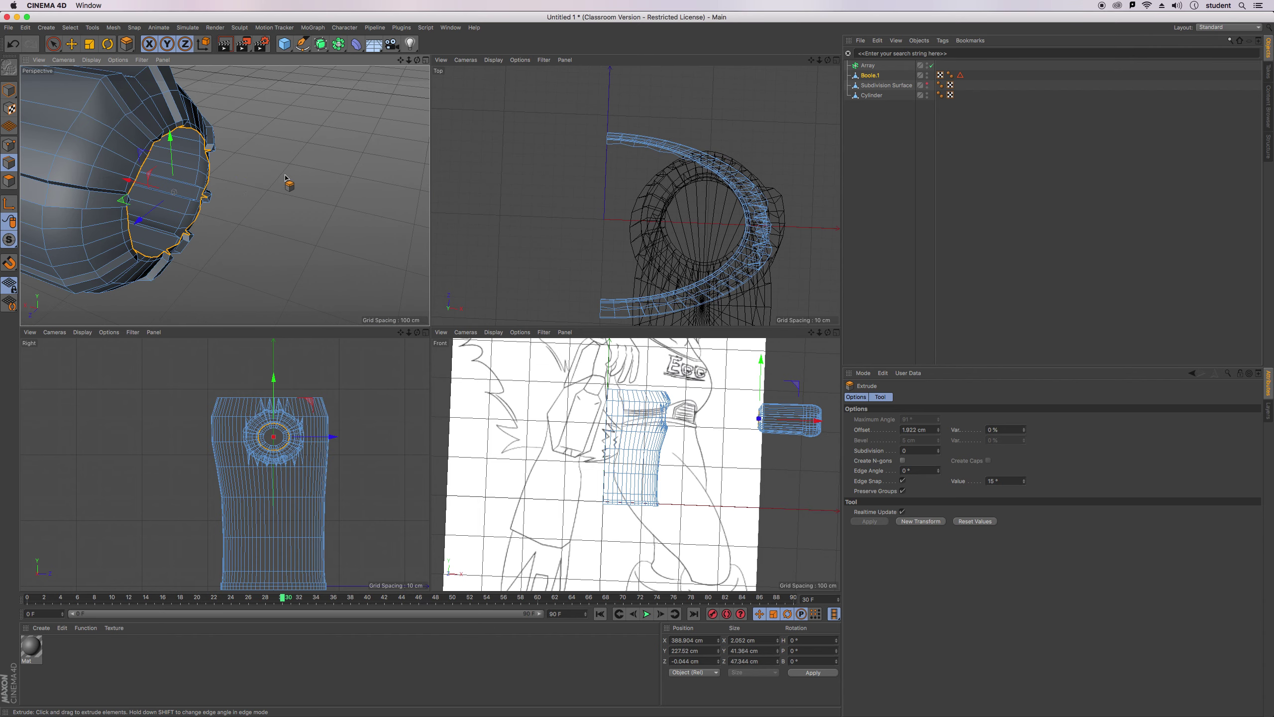
pyautogui.hotkey('ctrl', 'z')
pyautogui.moveTo(417, 61); pyautogui.dragTo(353, 155)
pyautogui.moveTo(156, 158); pyautogui.dragTo(161, 158)
pyautogui.moveTo(346, 156); pyautogui.dragTo(347, 156)
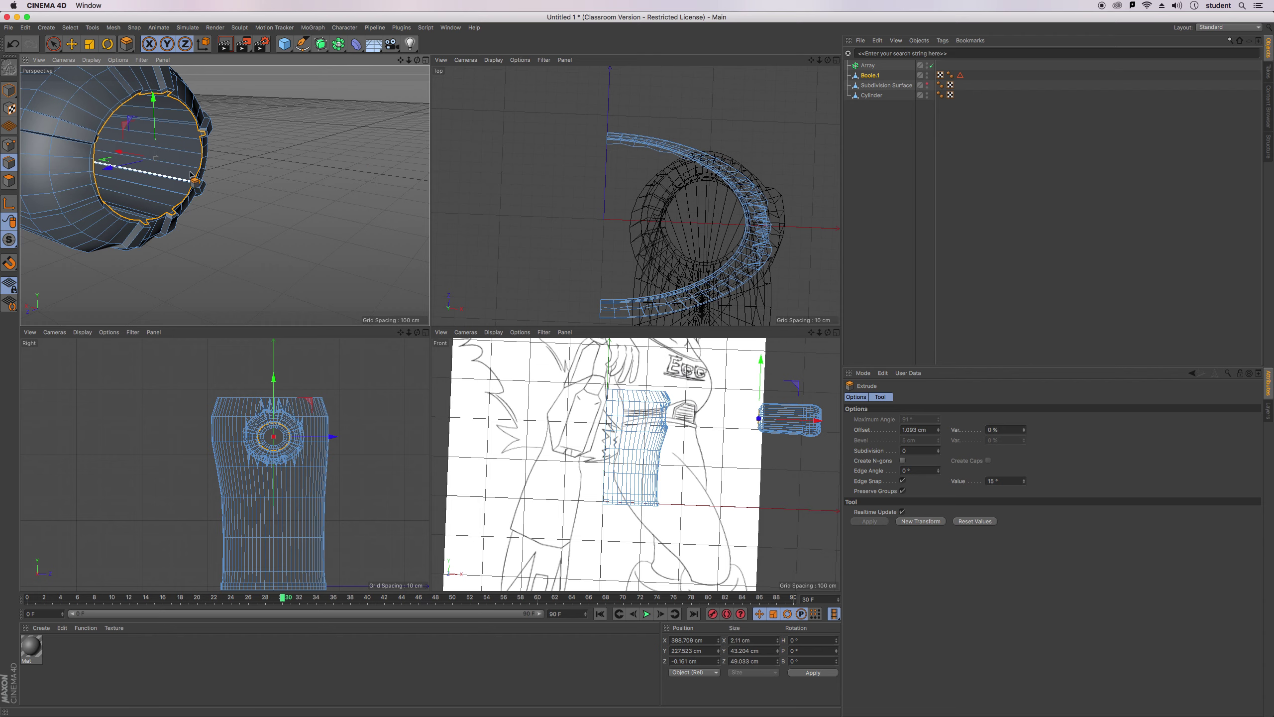
pyautogui.moveTo(409, 60); pyautogui.dragTo(464, 52)
pyautogui.moveTo(105, 195); pyautogui.dragTo(307, 195)
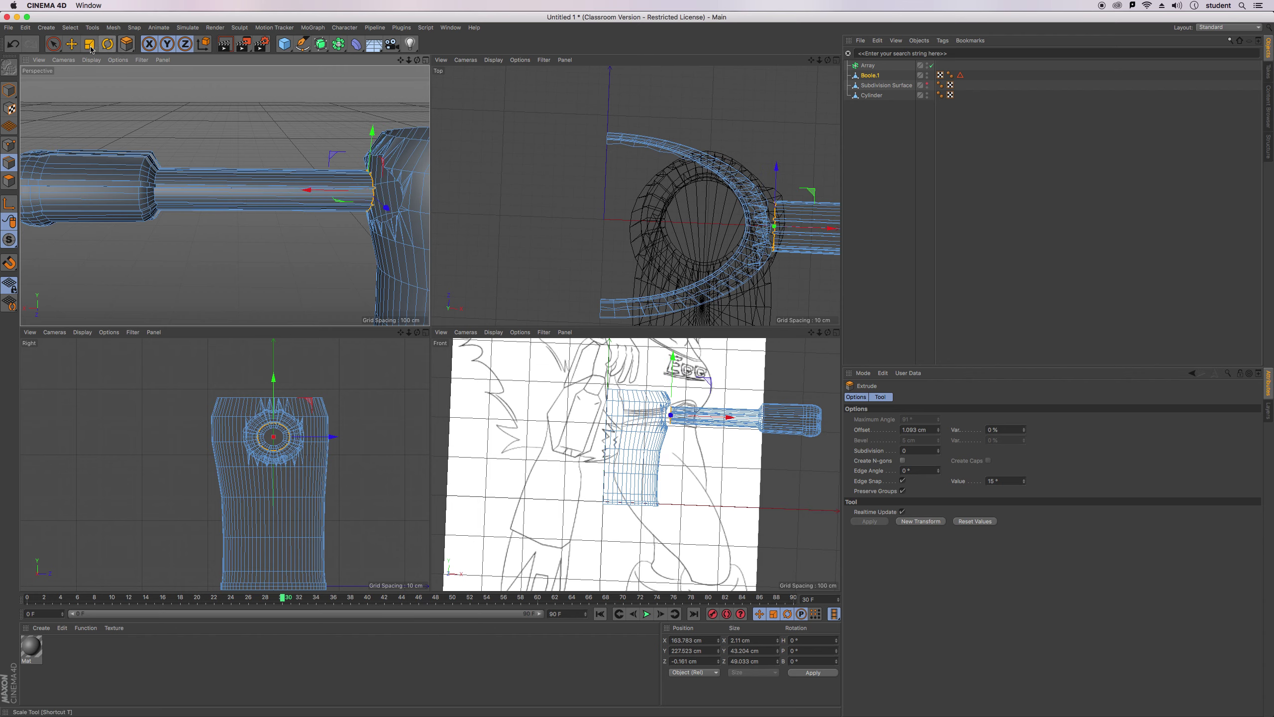
# Scale the extended edge loop up to about 66 cm high and 75 cm deep beside the torso's armhole.
pyautogui.press('t')
pyautogui.moveTo(233, 128); pyautogui.dragTo(223, 118)
pyautogui.moveTo(417, 59); pyautogui.dragTo(625, 25)
pyautogui.moveTo(417, 61); pyautogui.dragTo(266, 53)
pyautogui.moveTo(415, 63); pyautogui.dragTo(326, 130)
pyautogui.moveTo(225, 195); pyautogui.dragTo(398, 58)
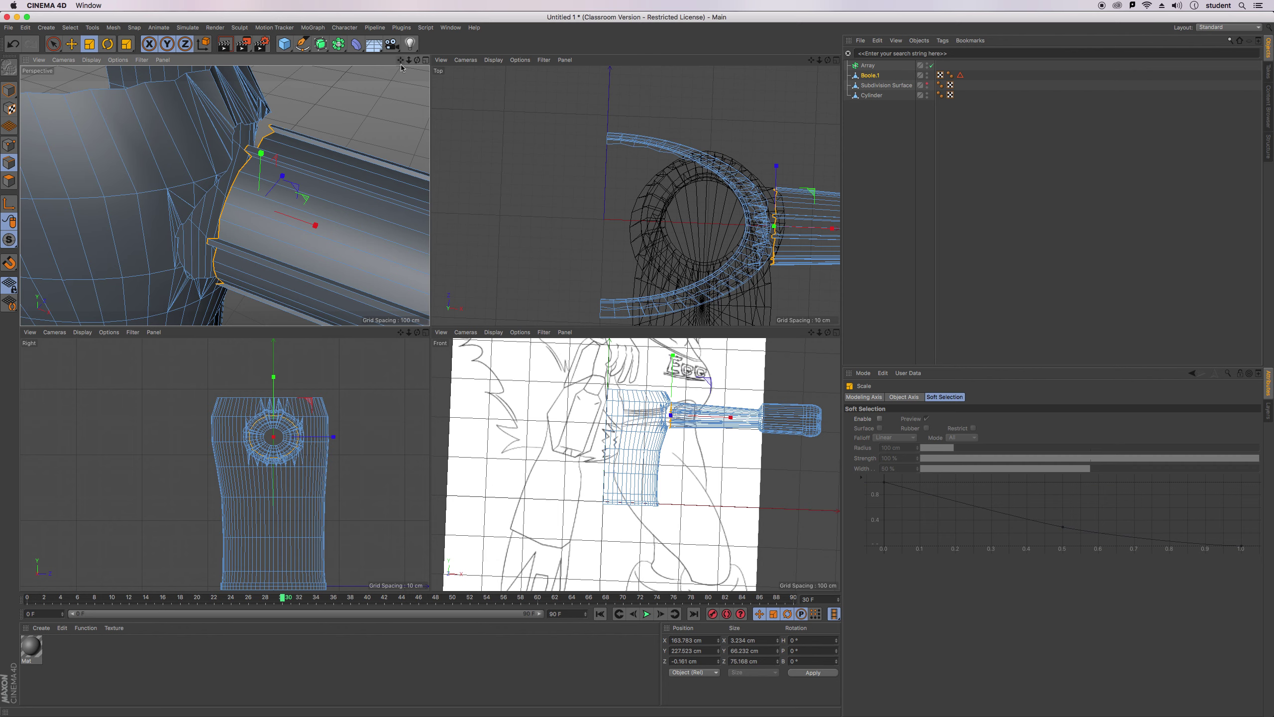
# Try to line up the sleeve end and the torso's armhole for joining with Stitch and Sew in point mode.
pyautogui.click(9, 144)
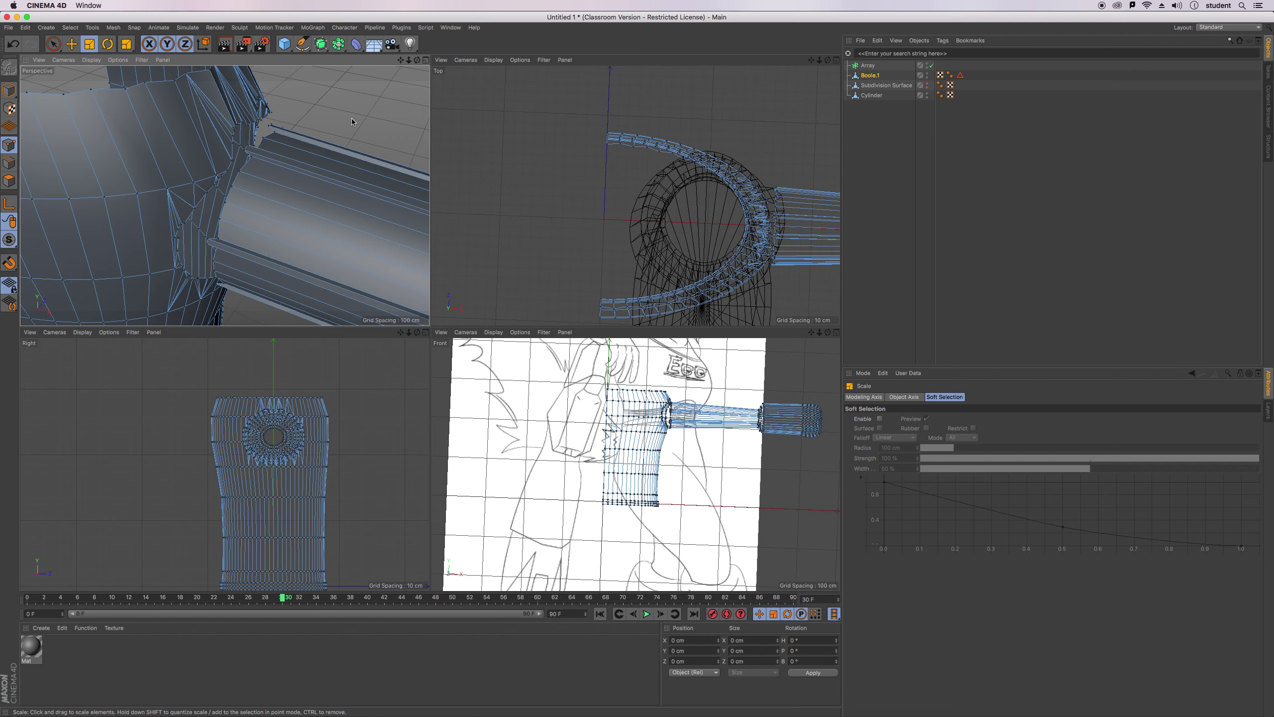
pyautogui.press('m')
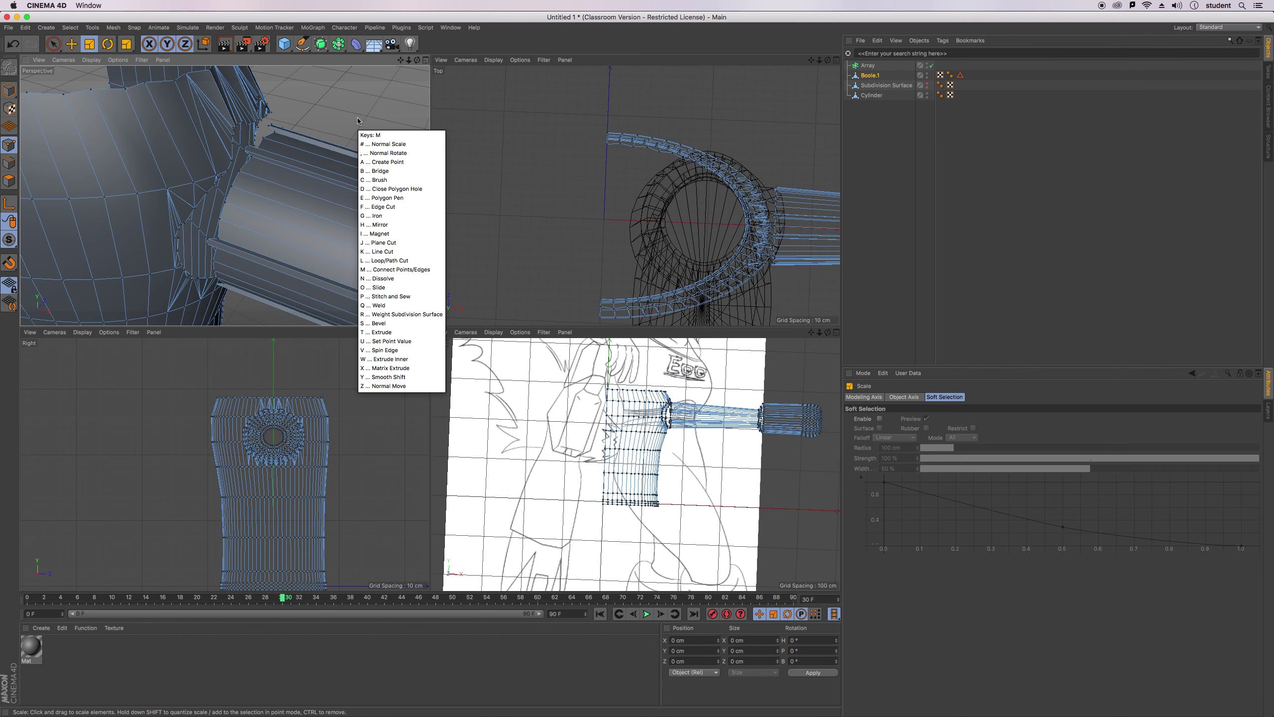
pyautogui.press('p')
pyautogui.moveTo(418, 60); pyautogui.dragTo(280, 103)
pyautogui.scroll(5, 102, 156)
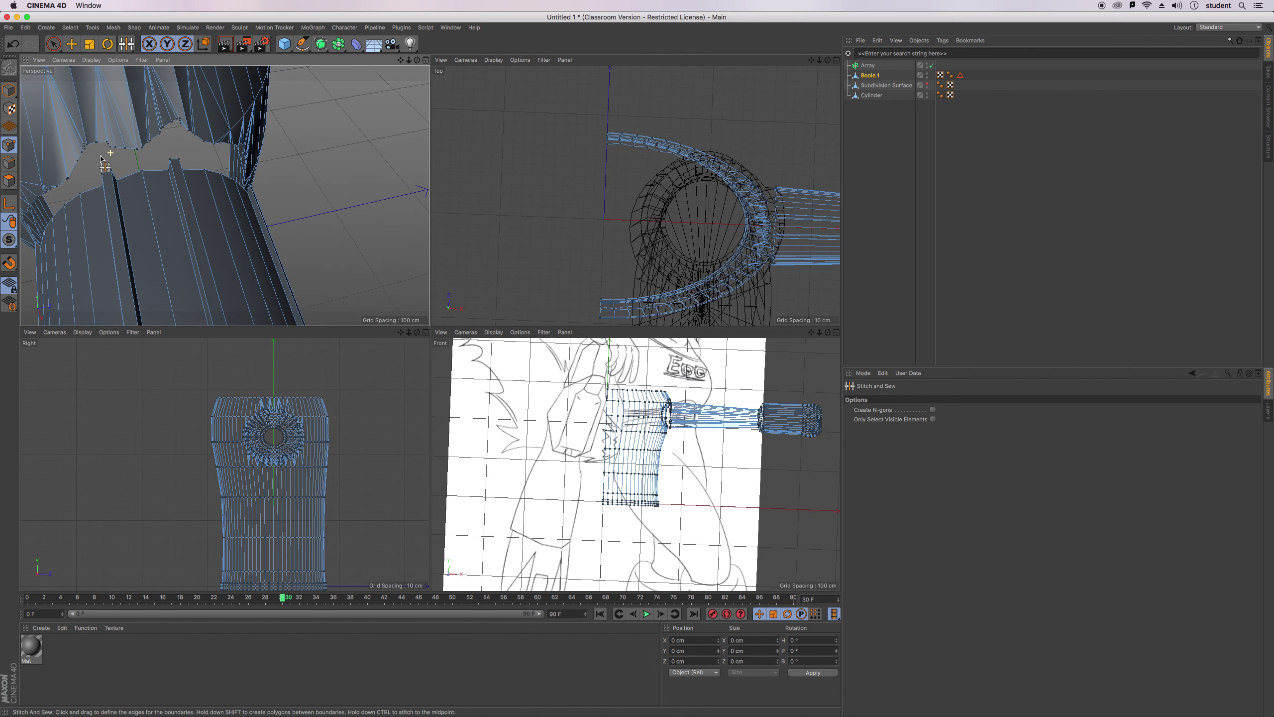
pyautogui.scroll(5, 114, 144)
pyautogui.moveTo(401, 60); pyautogui.dragTo(517, 59)
pyautogui.keyDown('alt'); pyautogui.moveTo(225, 196); pyautogui.dragTo(225, 195); pyautogui.keyUp('alt')
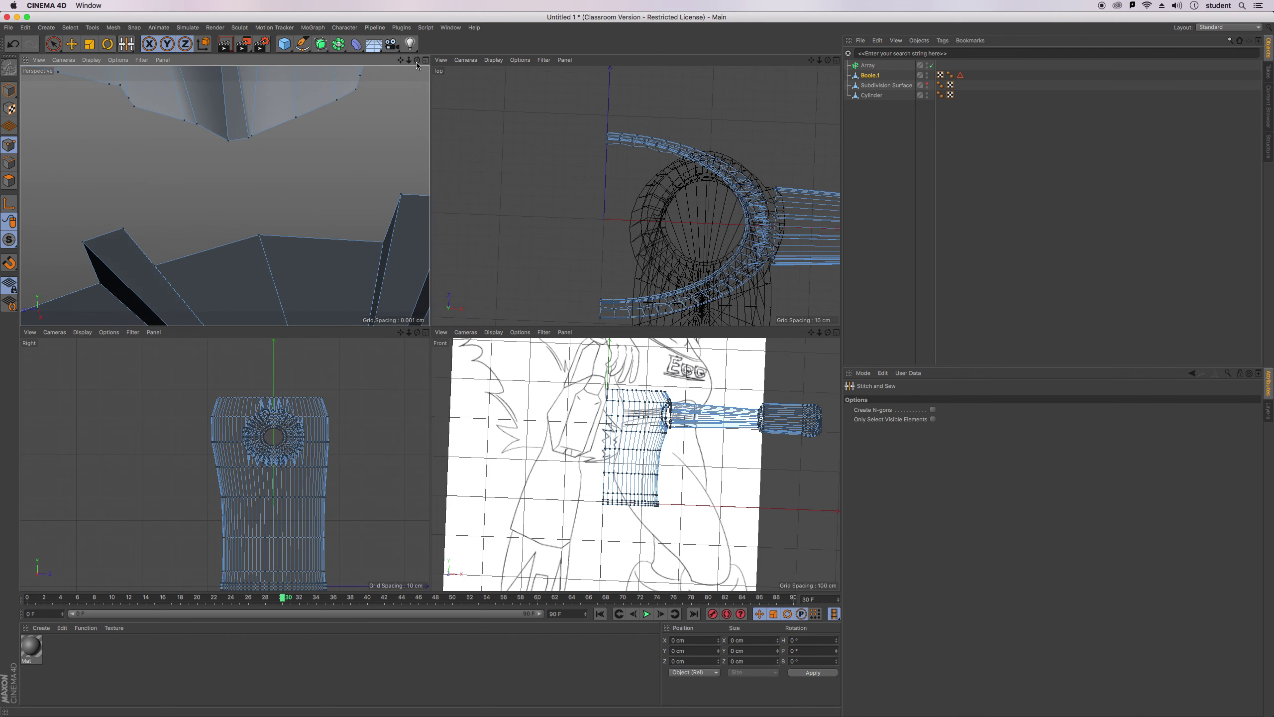
pyautogui.moveTo(409, 59); pyautogui.dragTo(409, 61)
pyautogui.keyDown('alt'); pyautogui.moveTo(225, 195); pyautogui.dragTo(225, 195); pyautogui.keyUp('alt')
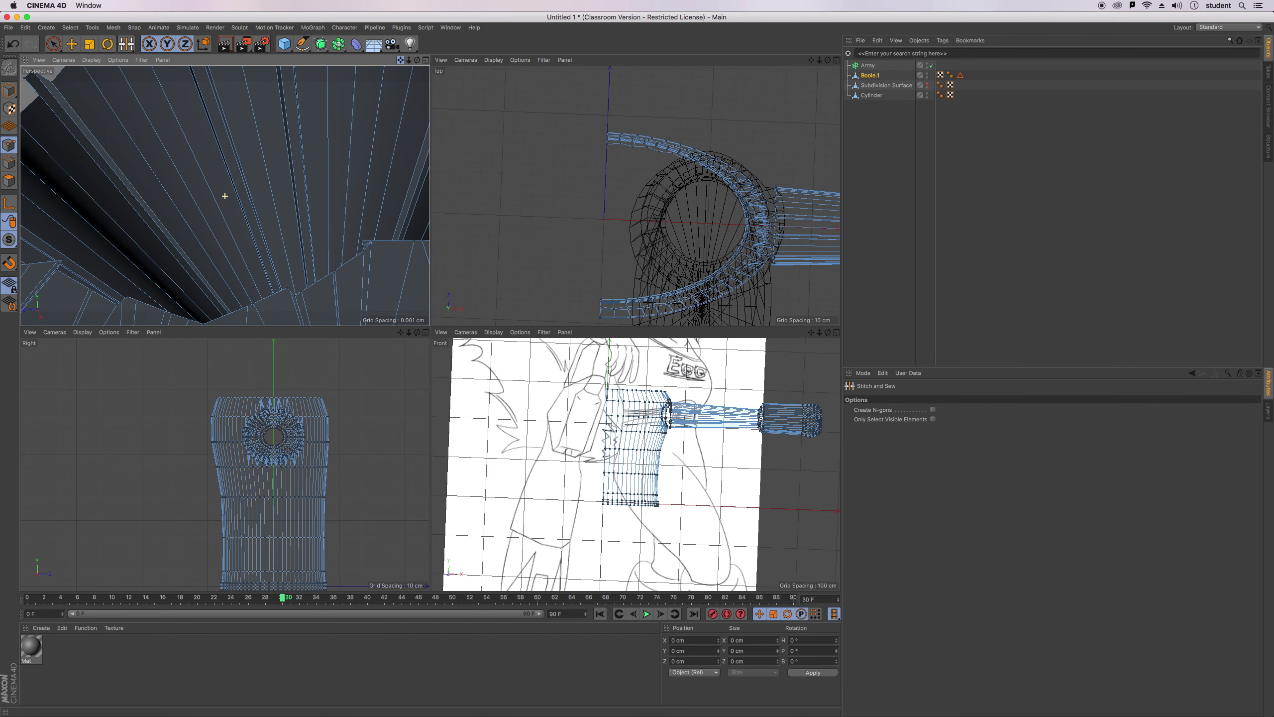
pyautogui.moveTo(408, 61); pyautogui.dragTo(417, 61)
pyautogui.scroll(-2, 277, 253)
pyautogui.scroll(5, 277, 253)
pyautogui.moveTo(400, 60); pyautogui.dragTo(400, 61)
pyautogui.scroll(3, 225, 196)
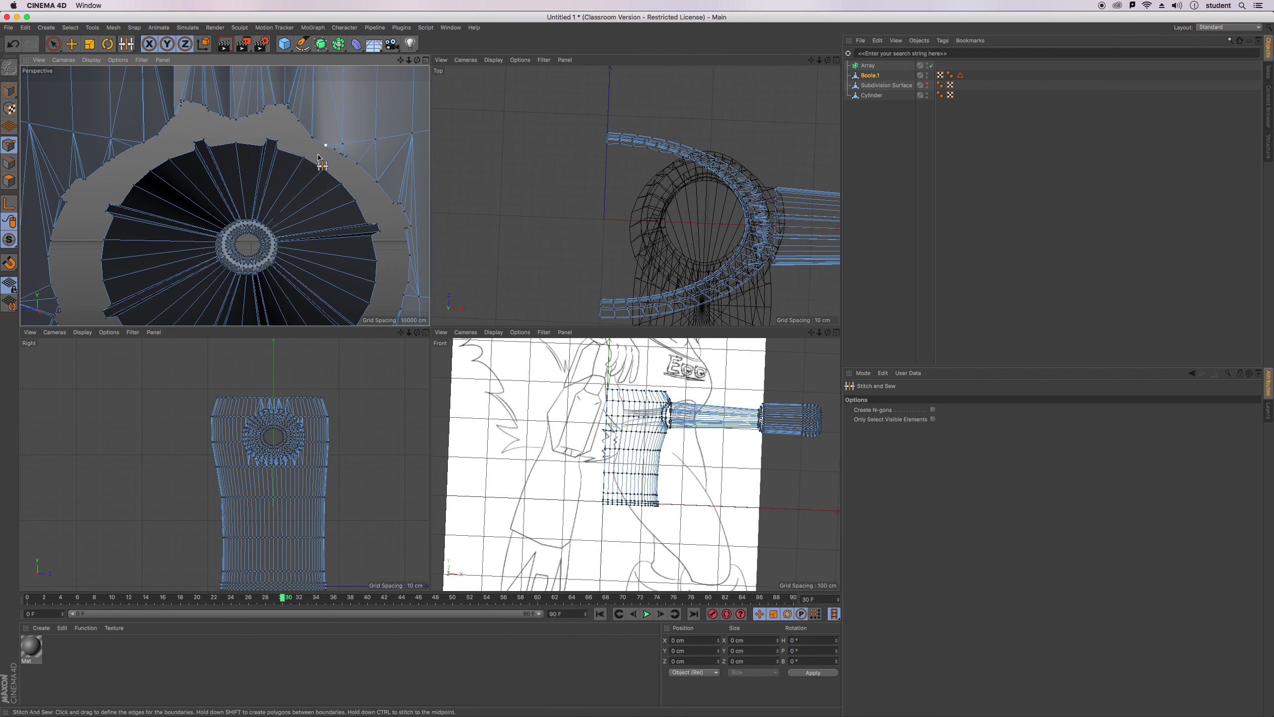
pyautogui.moveTo(400, 60); pyautogui.dragTo(225, 195)
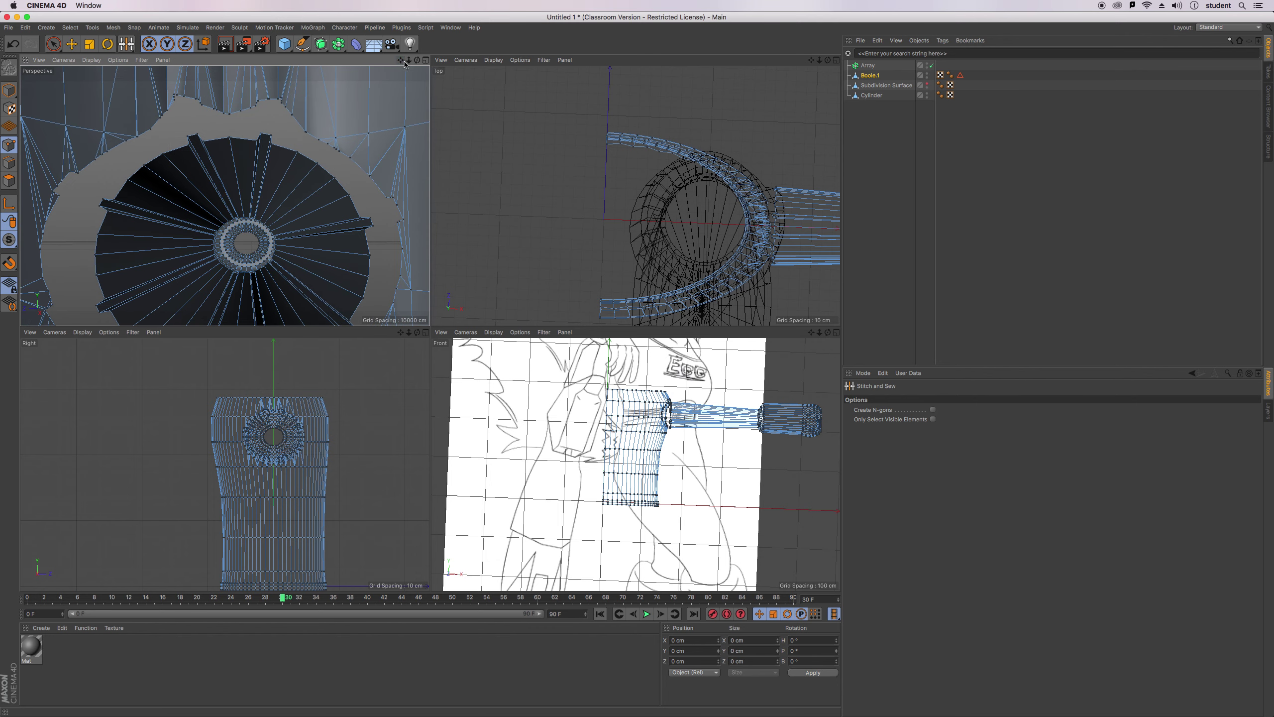
# Undo the sleeve extension, the merging of torso and sleeve into one object, and the sleeve's last repositioning.
pyautogui.hotkey('ctrl', 'z')
pyautogui.hotkey('ctrl', 'z')
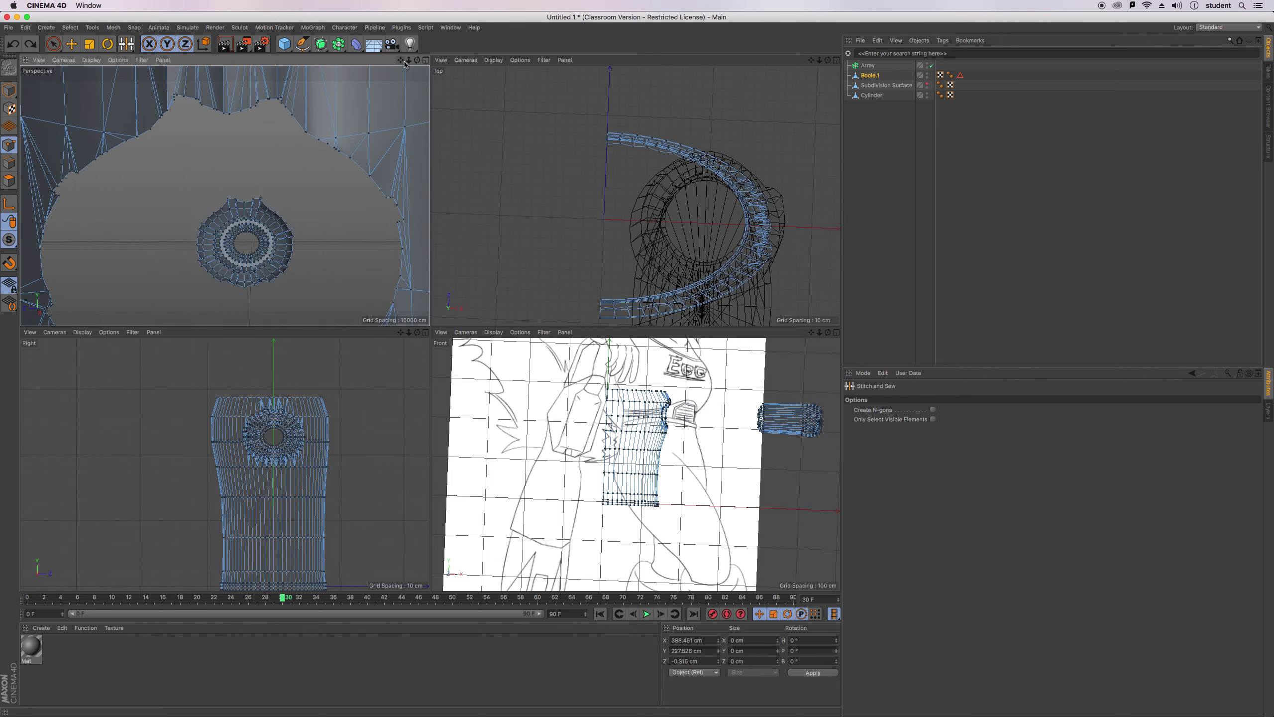
pyautogui.moveTo(420, 61); pyautogui.dragTo(222, 196)
pyautogui.press('super+z')
pyautogui.hotkey('ctrl', 'z')
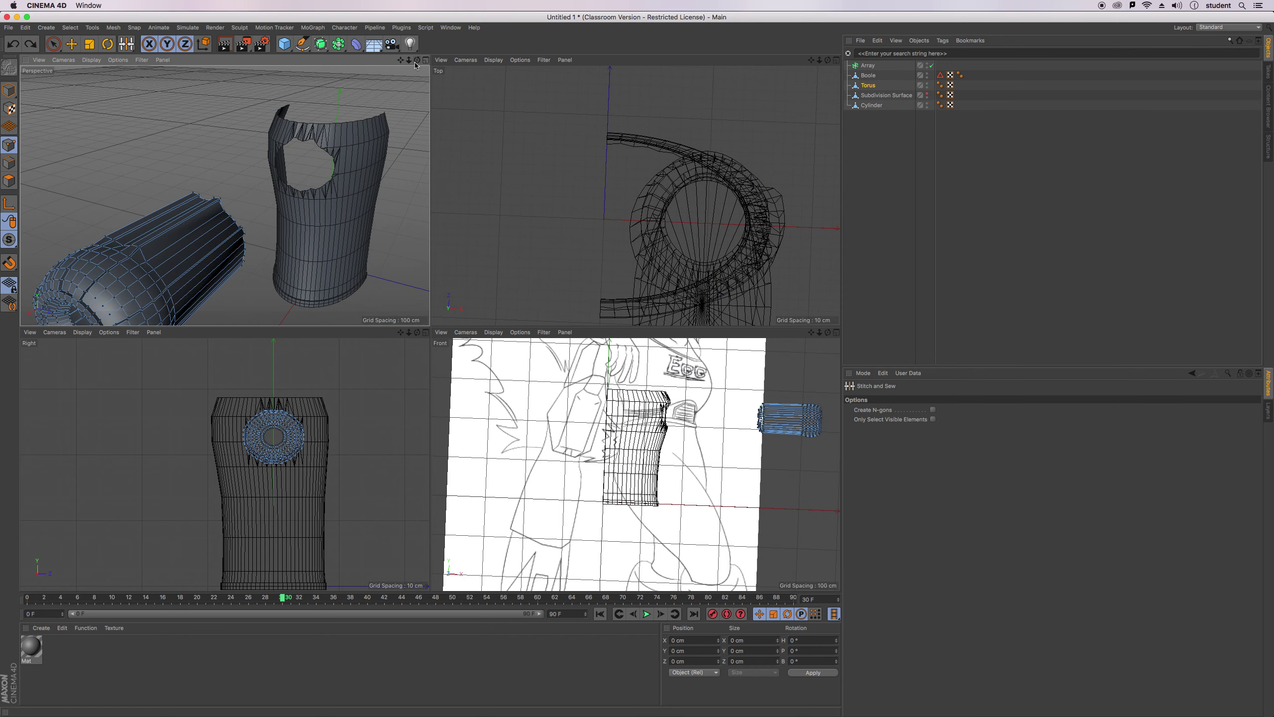
pyautogui.hotkey('ctrl', 'z')
pyautogui.hotkey('ctrl', 'z')
pyautogui.hotkey('ctrl', 'z')
pyautogui.hotkey('ctrl', 'z')
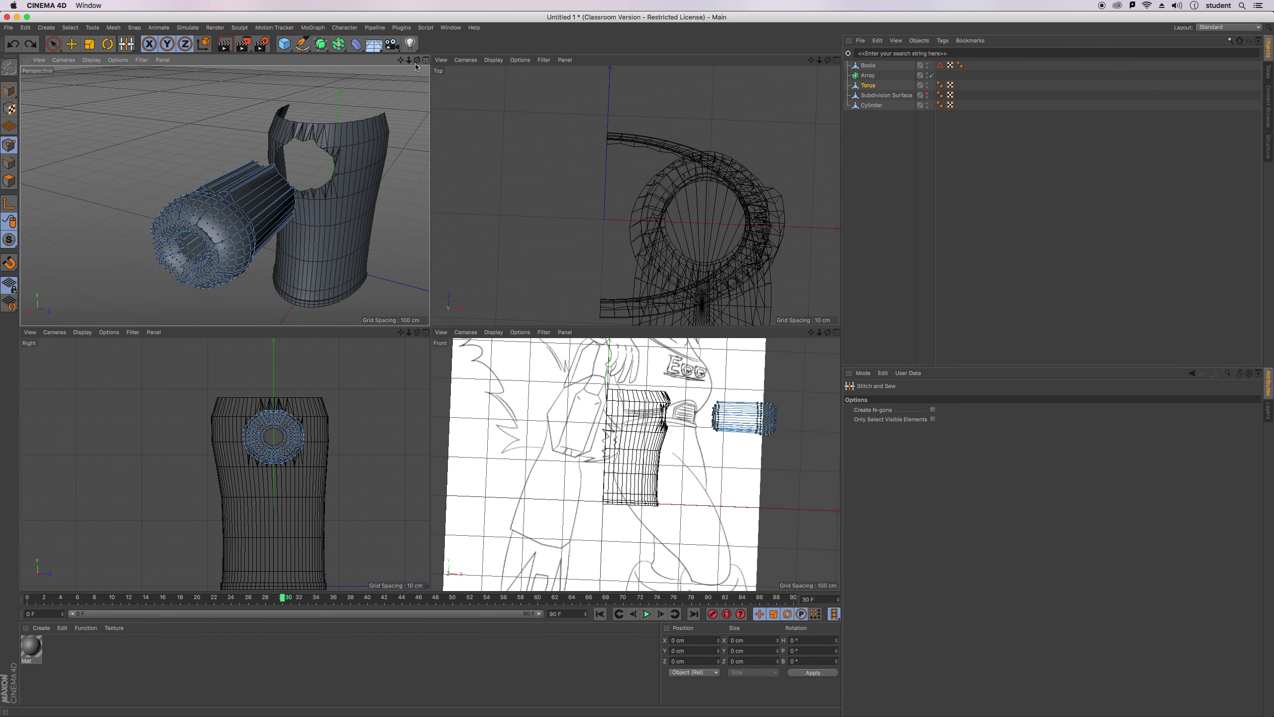
# Undo the deletion of the armhole's leftover geometry and the conversion of the Boole, back to the live Boole object.
pyautogui.press('super+z')
pyautogui.press('super+z')
pyautogui.press('super+z')
pyautogui.press('super+z')
pyautogui.press('super+z')
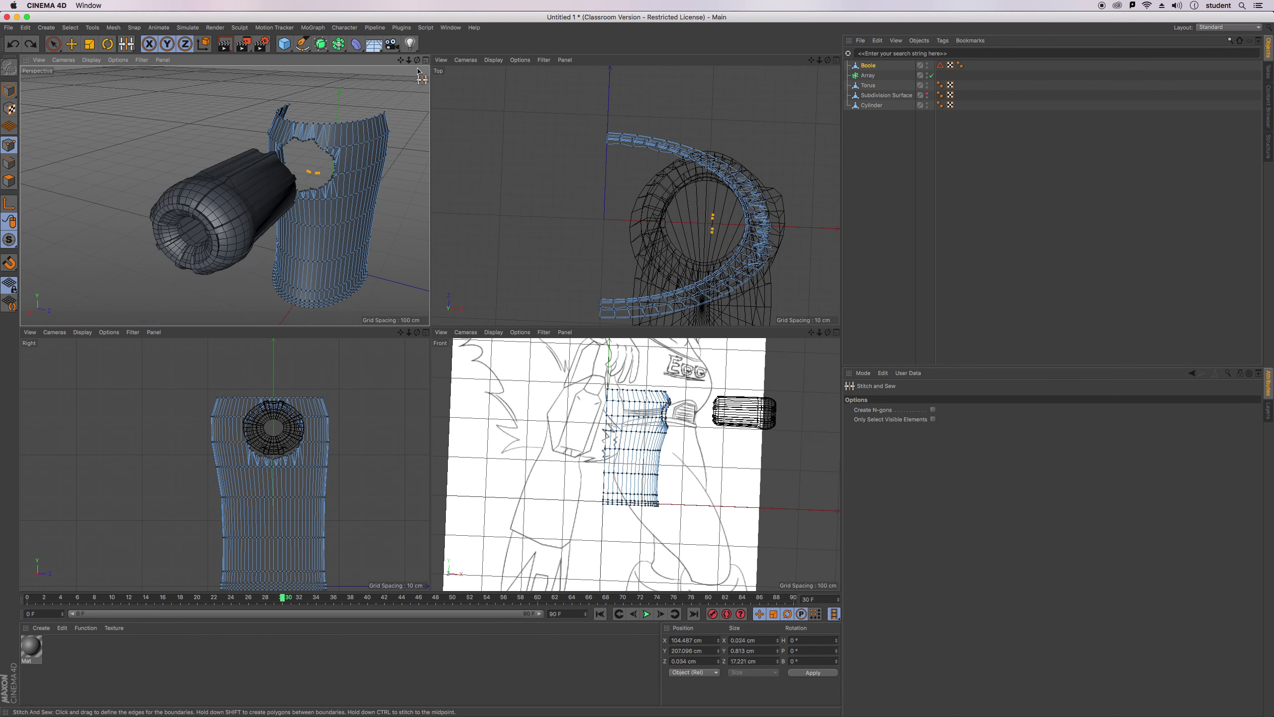
pyautogui.press('super+z')
pyautogui.press('super+z')
pyautogui.press('super+z')
pyautogui.press('super+z')
pyautogui.press('super+z')
pyautogui.press('super+z')
pyautogui.press('super+z')
pyautogui.press('super+z')
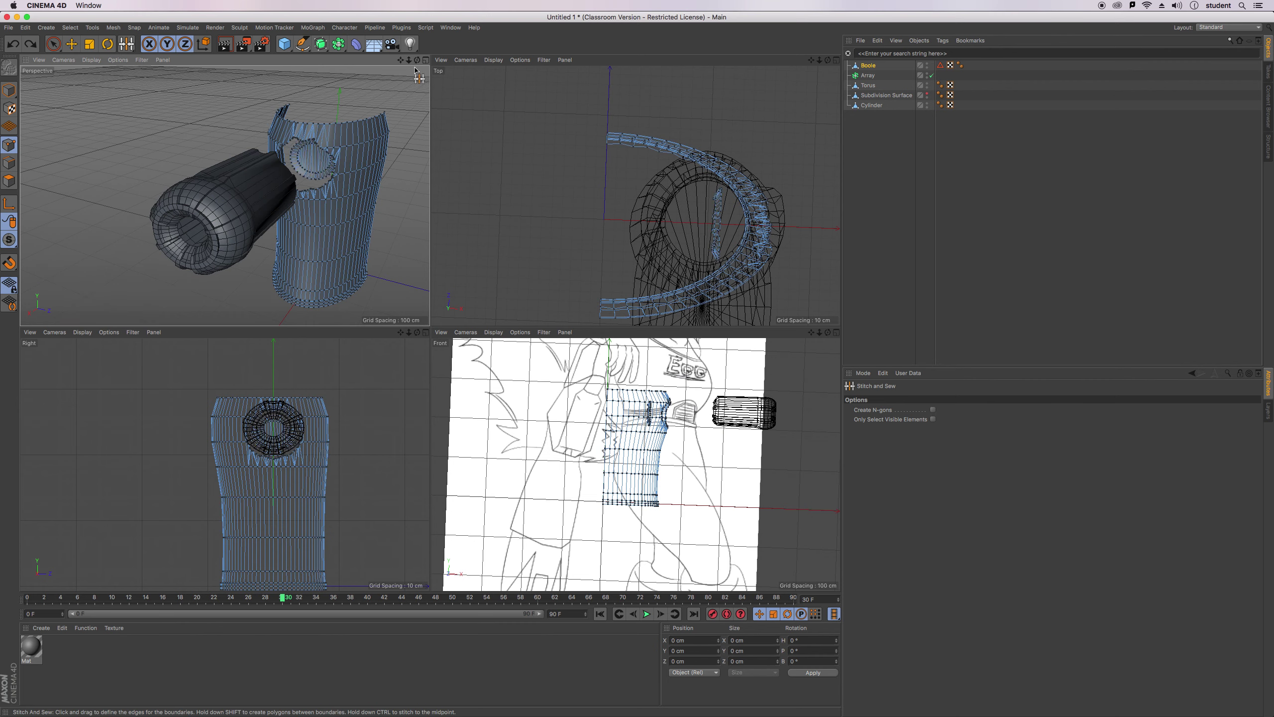
pyautogui.hotkey('ctrl', 'z')
pyautogui.hotkey('ctrl', 'z')
pyautogui.hotkey('ctrl', 'z')
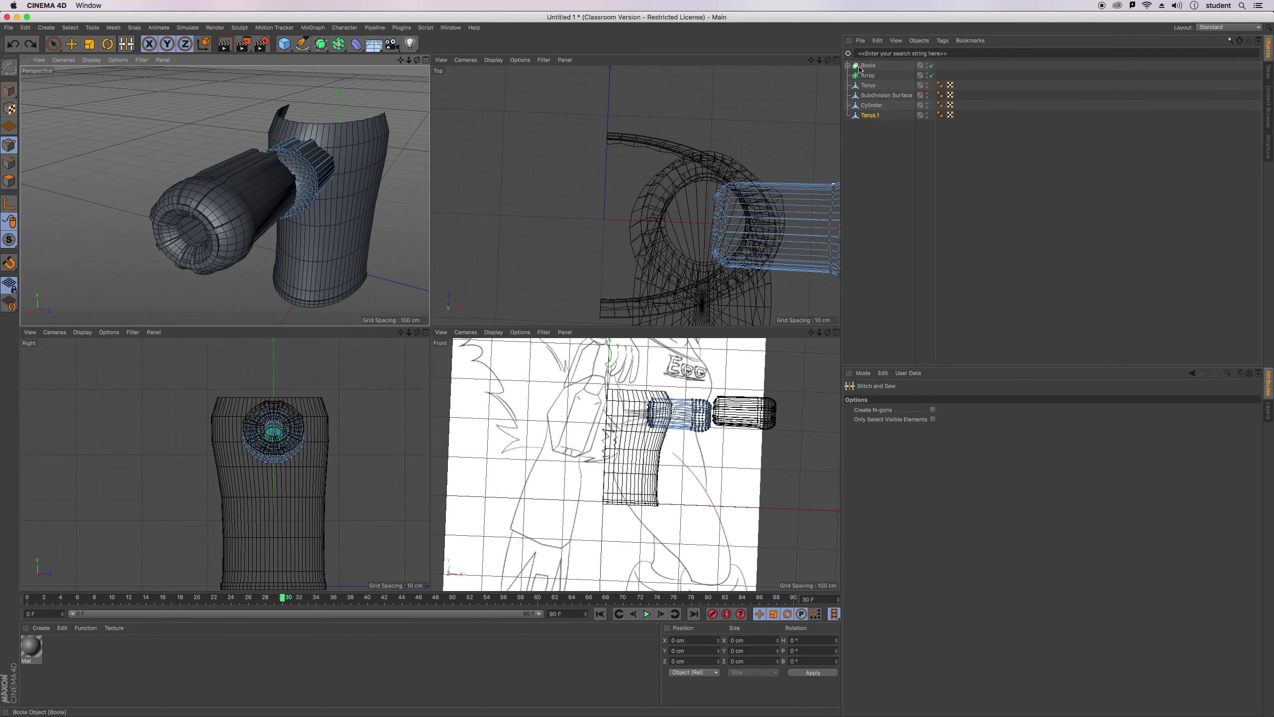
# Take Torus.1 and Subdivision Surface.1 back out of the Boole object as separate objects by undoing their grouping.
pyautogui.hotkey('ctrl', 'shift', 'z')
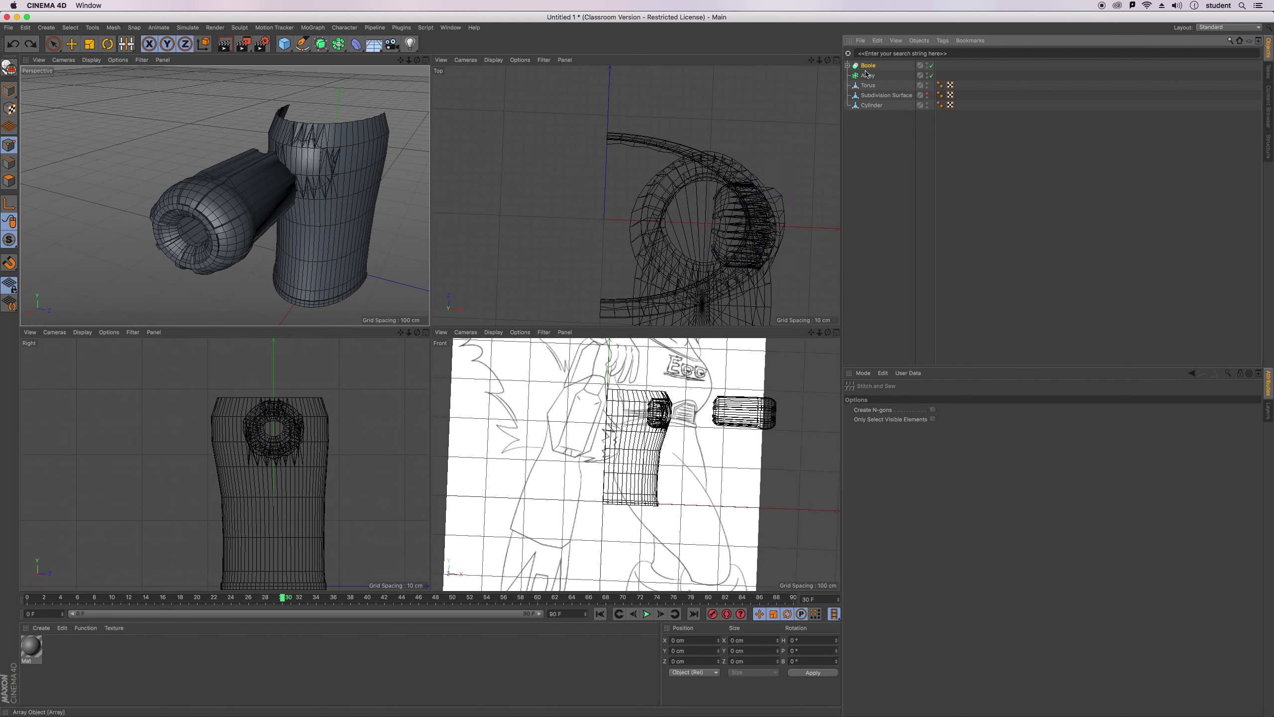
pyautogui.click(848, 67)
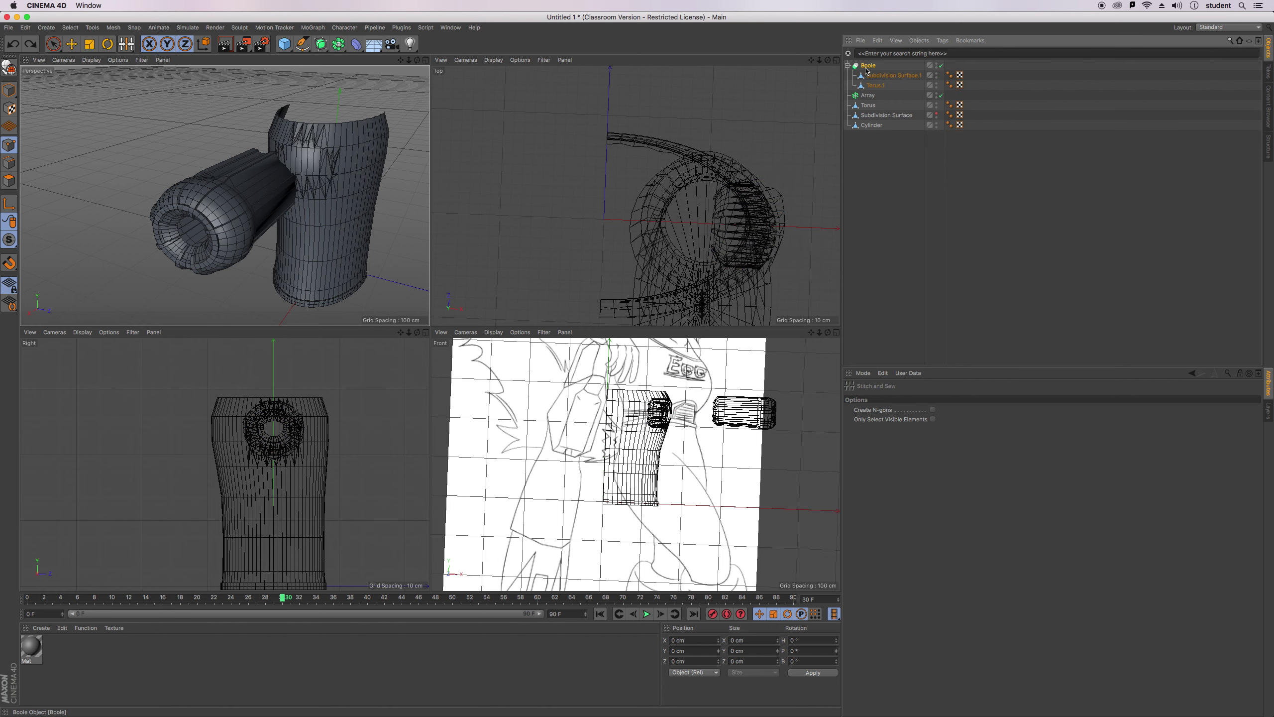
pyautogui.moveTo(875, 86); pyautogui.dragTo(888, 74)
pyautogui.hotkey('ctrl', 'z')
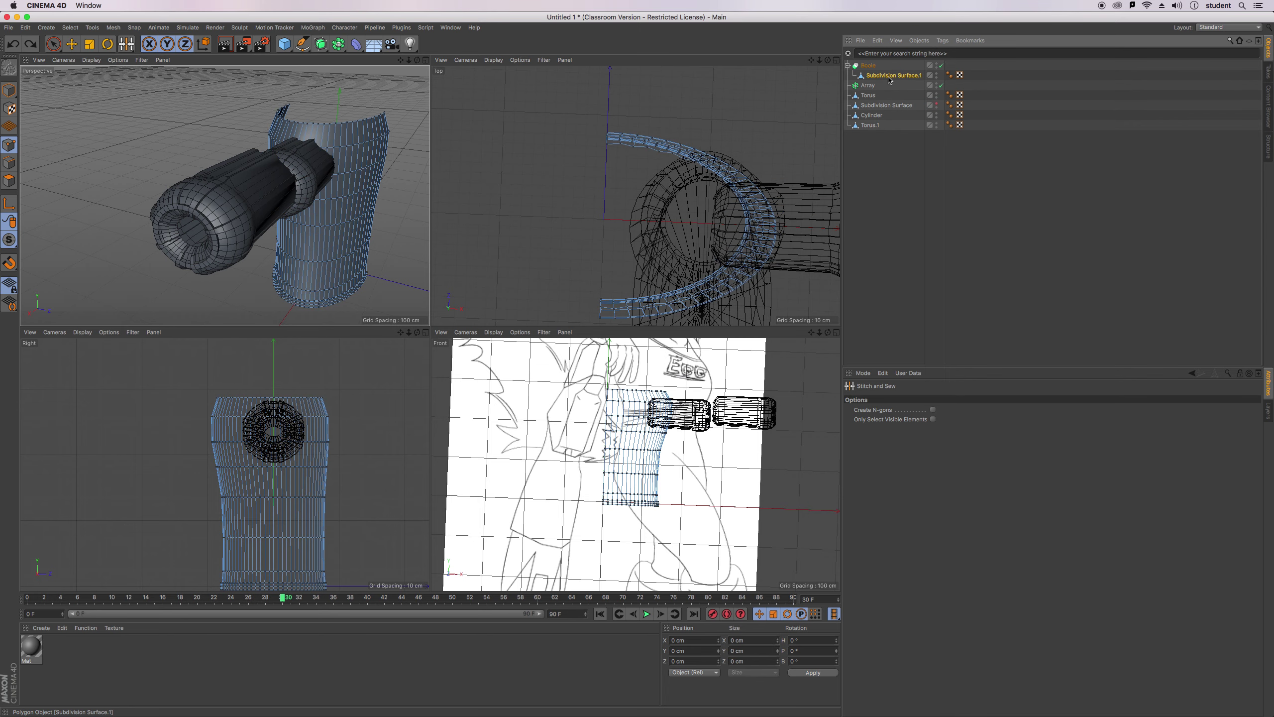
pyautogui.press('super+z')
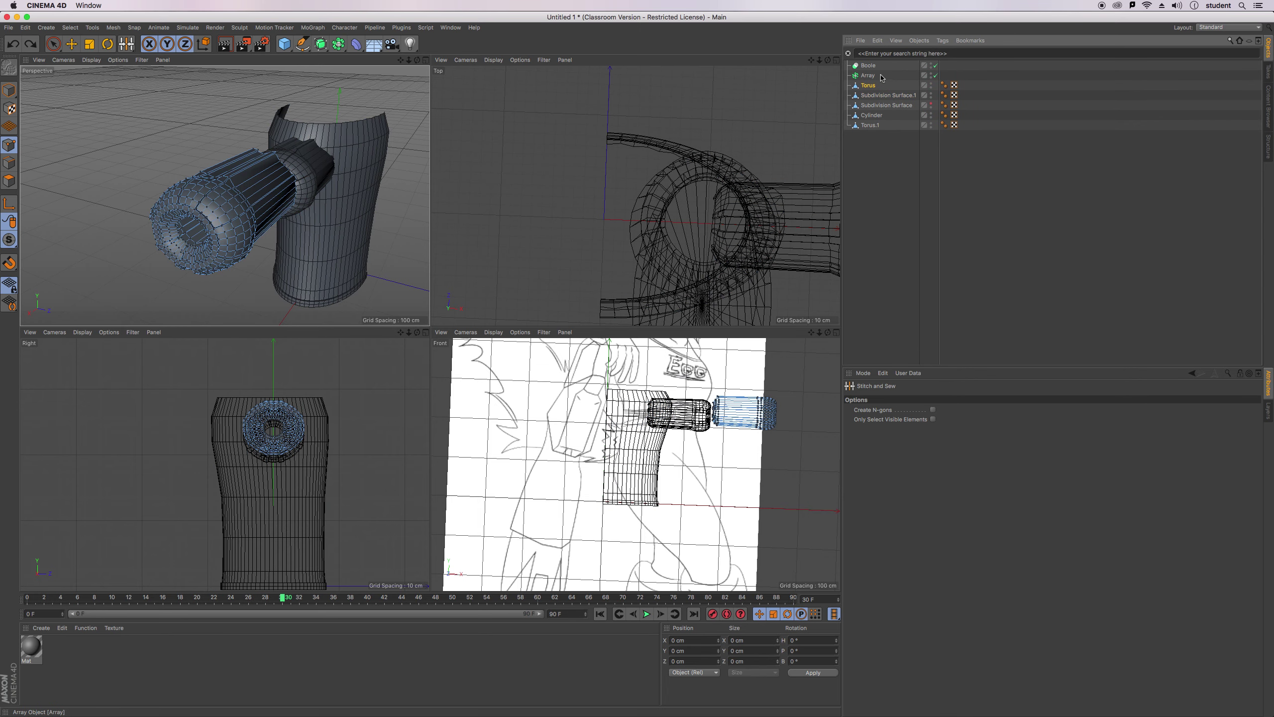
# Delete the Boole and Array objects and the Torus.1 cutter.
pyautogui.press('Delete')
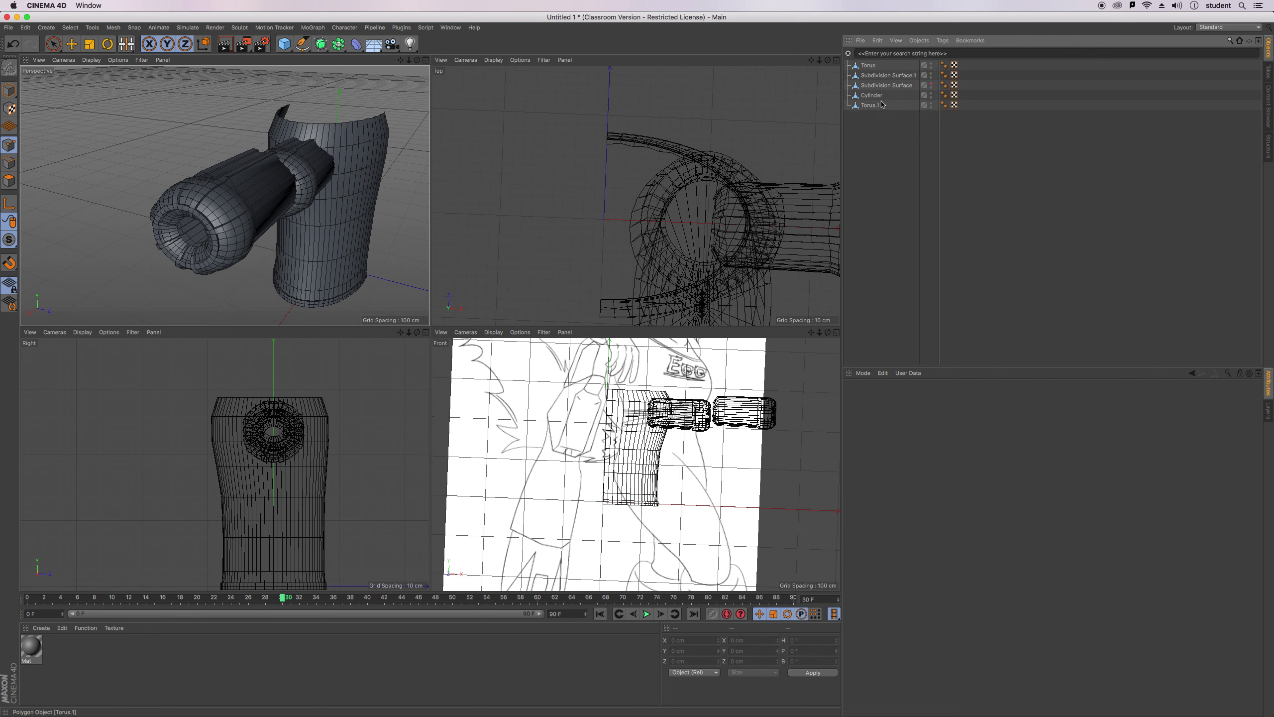
pyautogui.click(873, 105)
pyautogui.press('Delete')
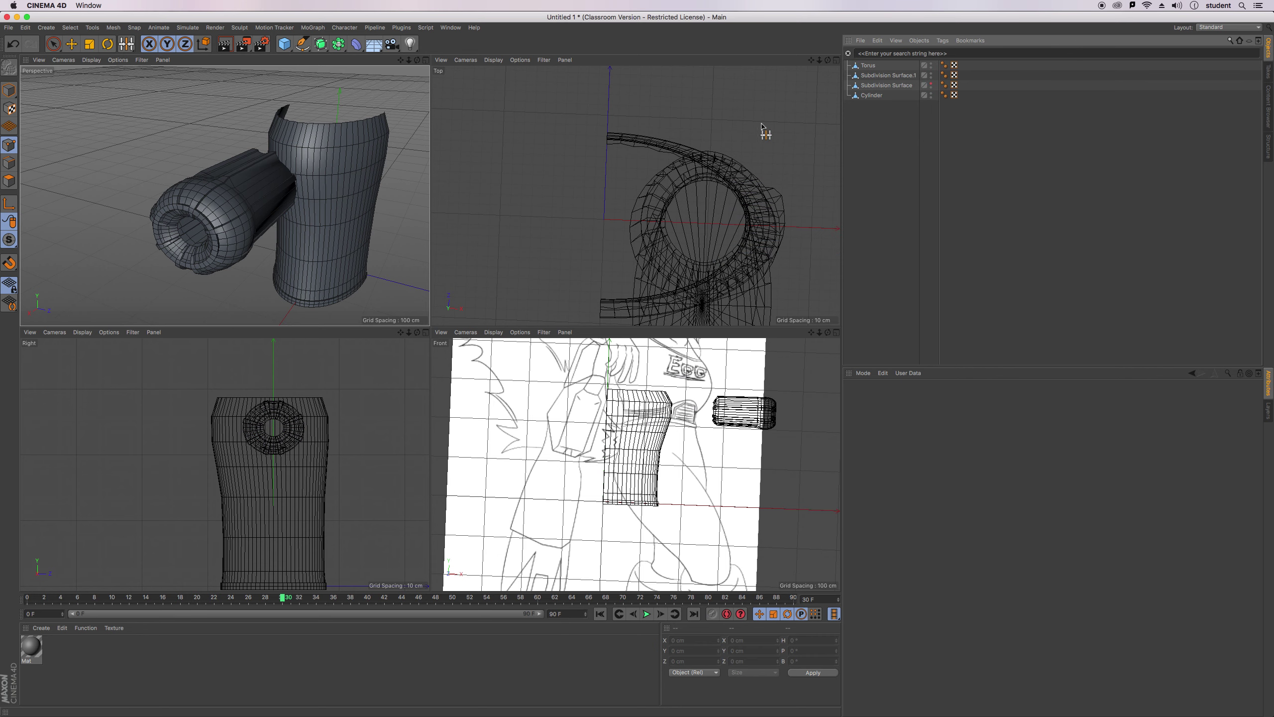
# Switch to edge mode and select the uncut torso object, Subdivision Surface.1.
pyautogui.moveTo(417, 60); pyautogui.dragTo(281, 62)
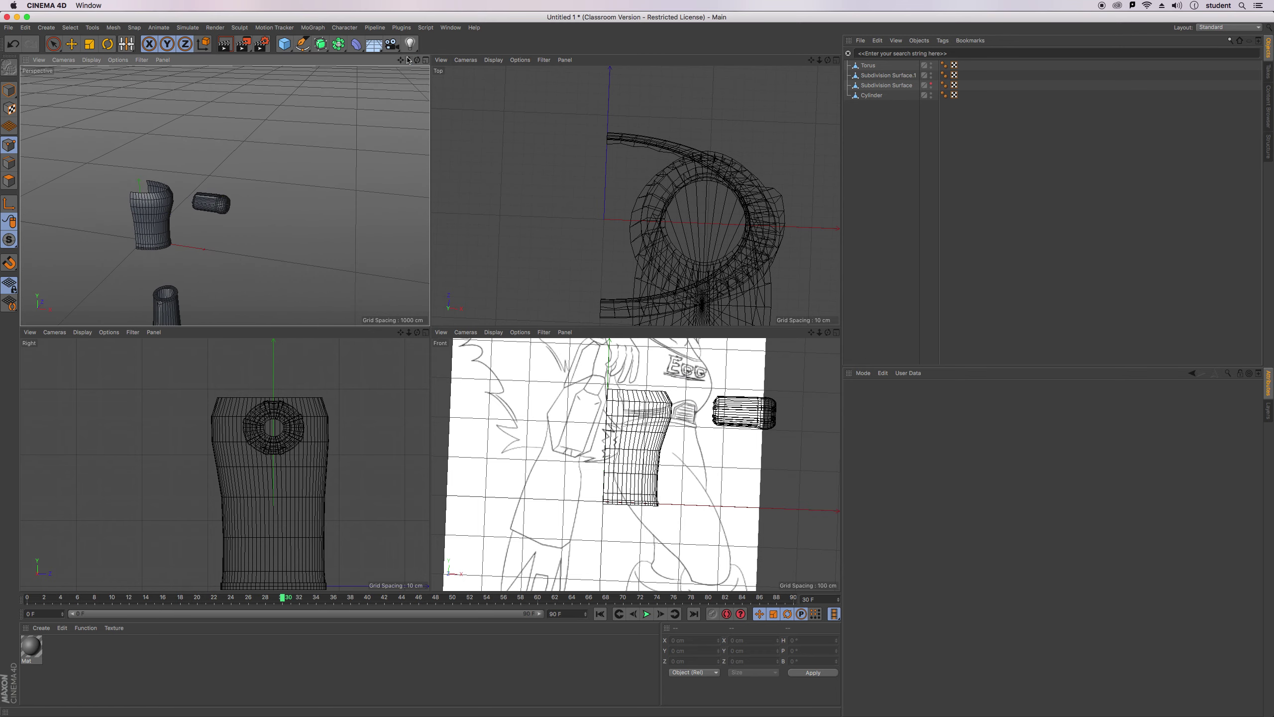
pyautogui.moveTo(401, 60); pyautogui.dragTo(474, 22)
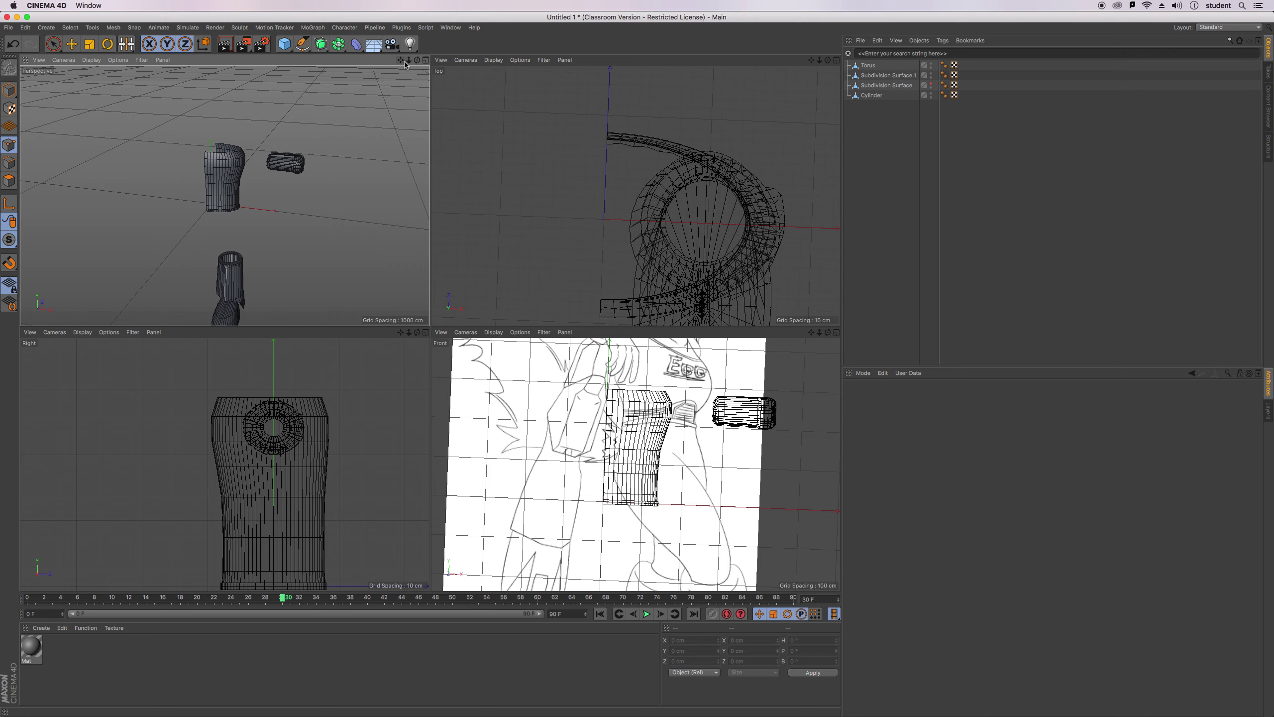
pyautogui.moveTo(417, 61); pyautogui.dragTo(224, 195)
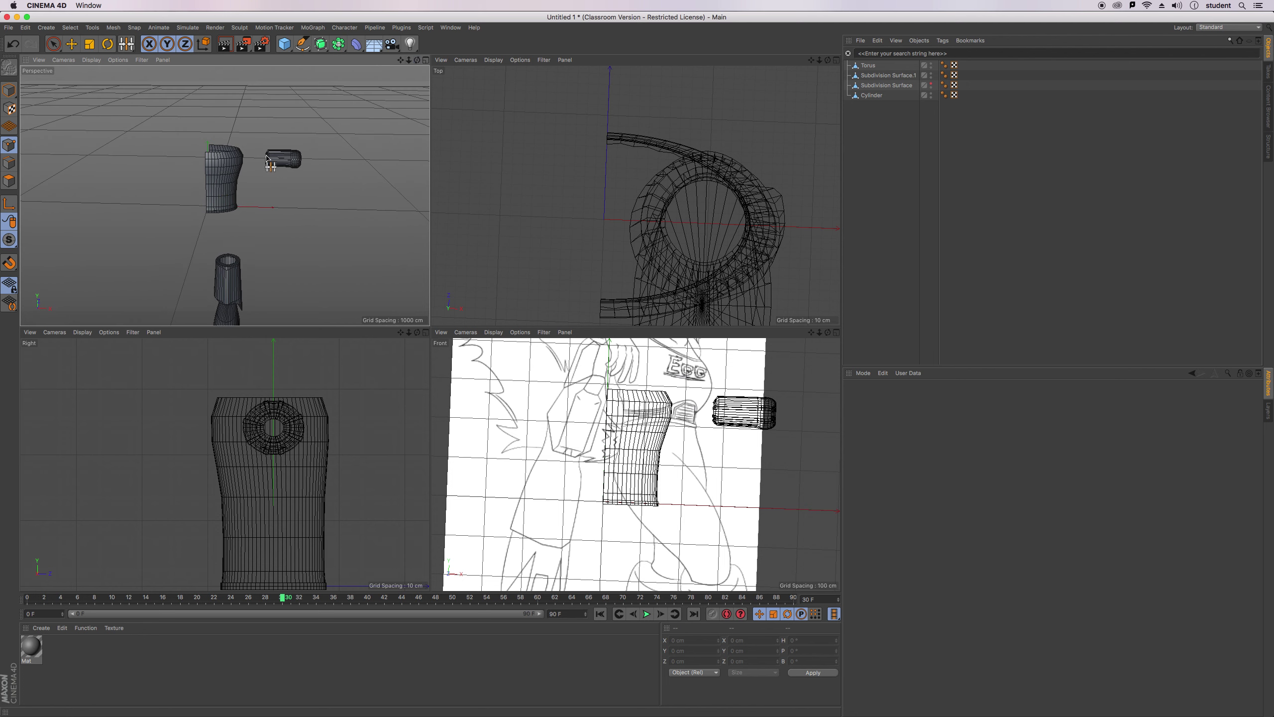
pyautogui.scroll(5, 267, 159)
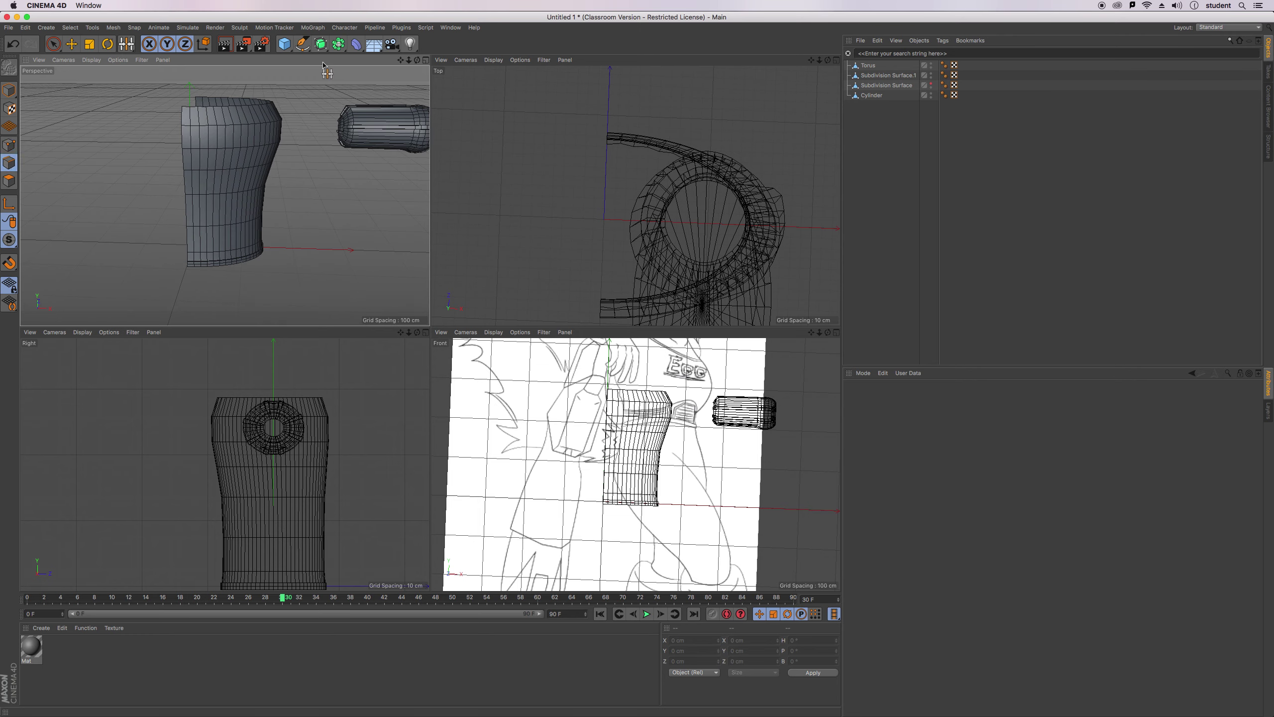
pyautogui.moveTo(417, 59); pyautogui.dragTo(381, 60)
pyautogui.scroll(4, 200, 237)
pyautogui.scroll(-2, 223, 221)
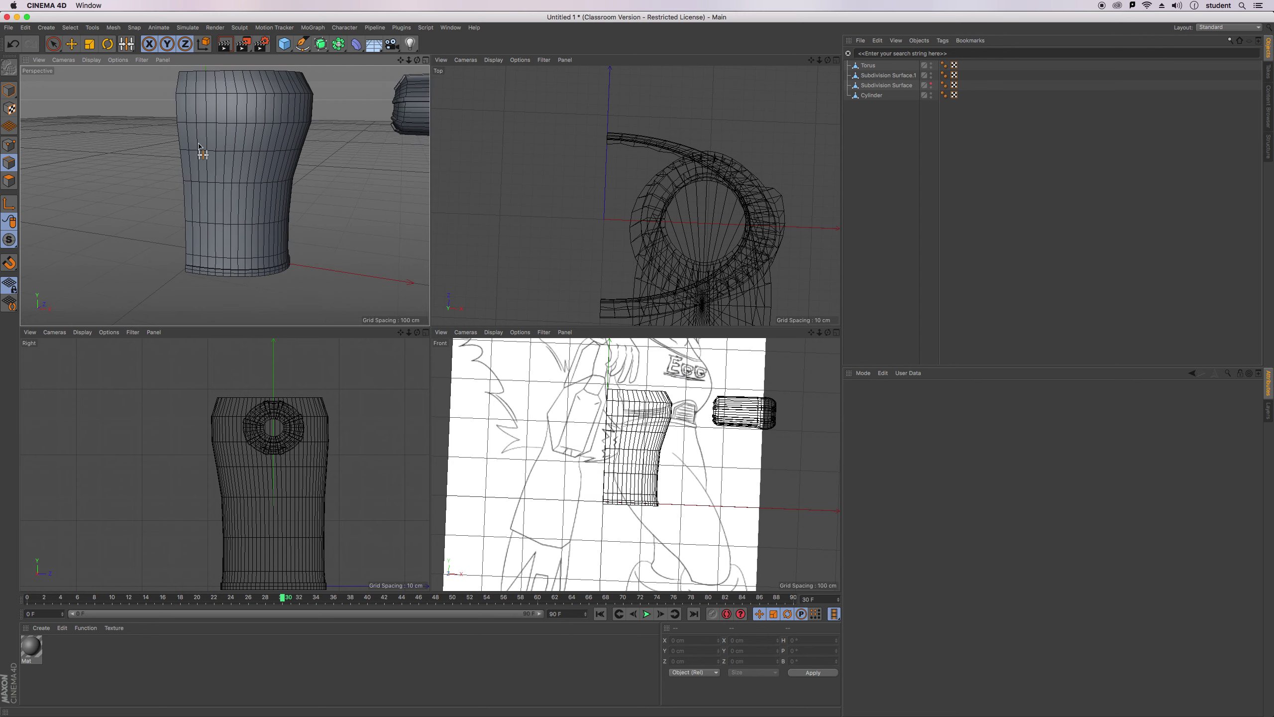
pyautogui.click(885, 76)
pyautogui.keyDown('alt'); pyautogui.moveTo(210, 176); pyautogui.dragTo(195, 177); pyautogui.keyUp('alt')
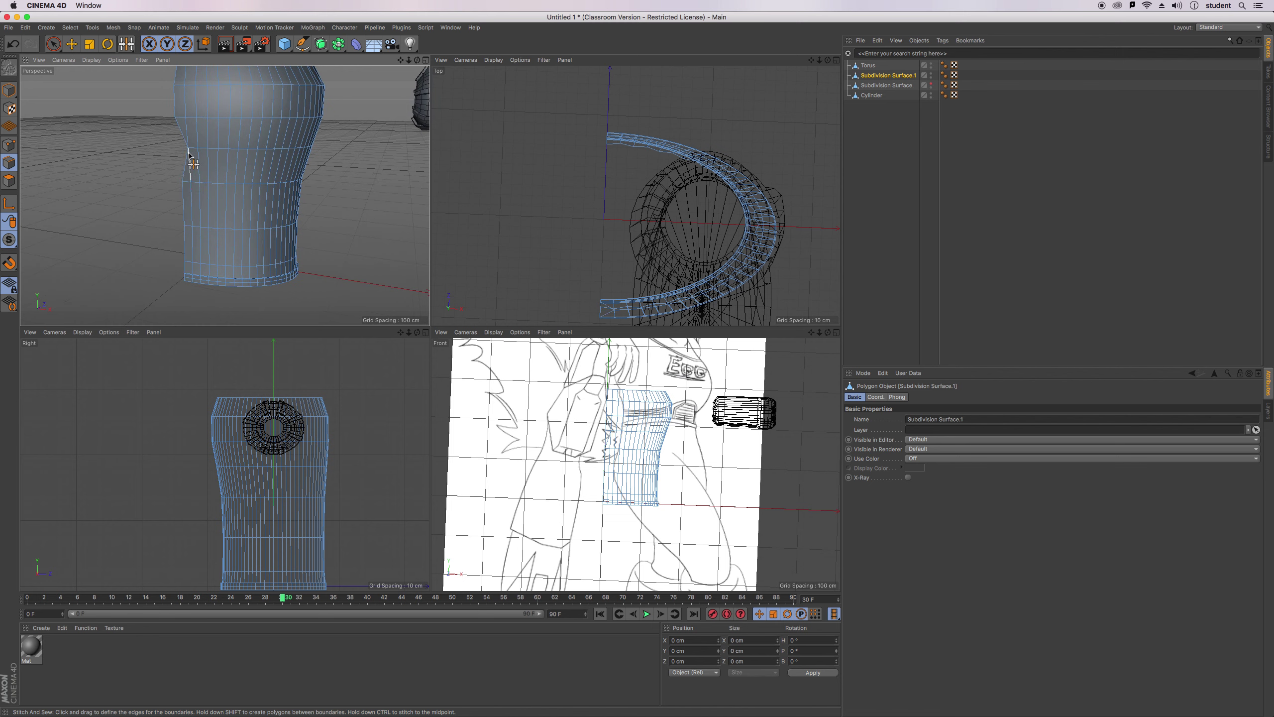
# Undo the last action, activate Live Selection and reduce its radius to 11 for picking edges on the torso.
pyautogui.press('super+z')
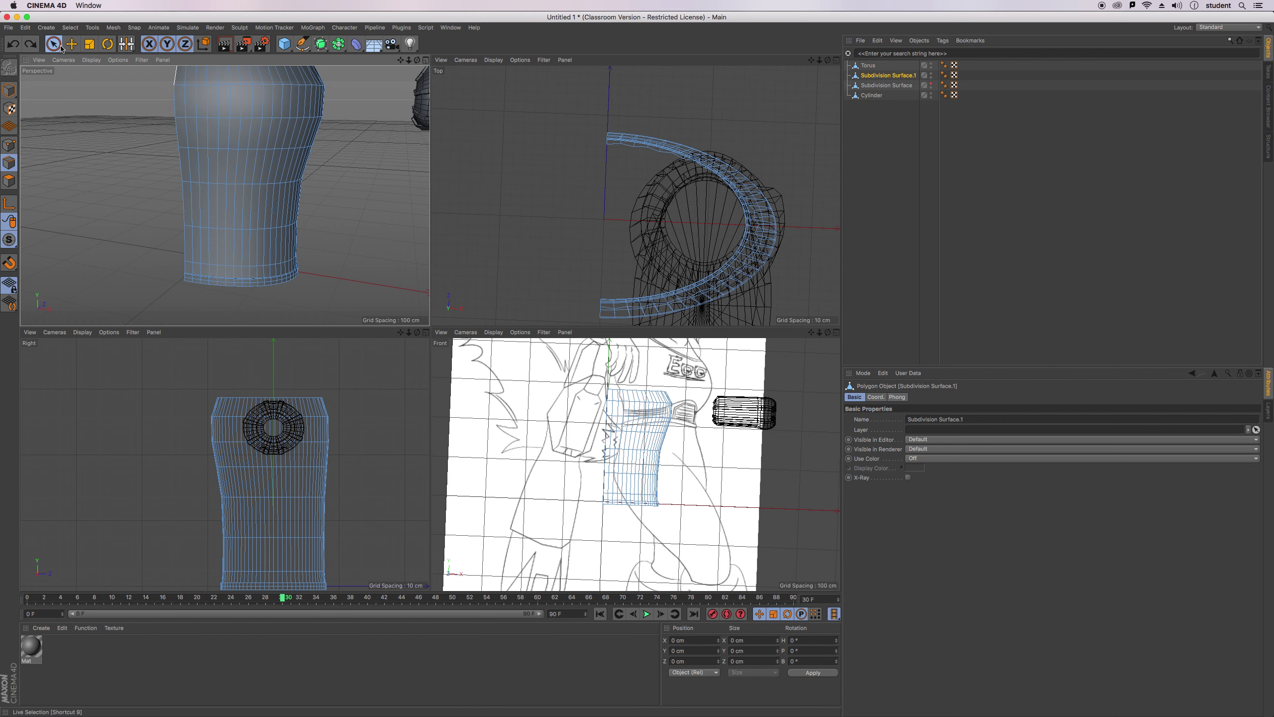
pyautogui.press('space')
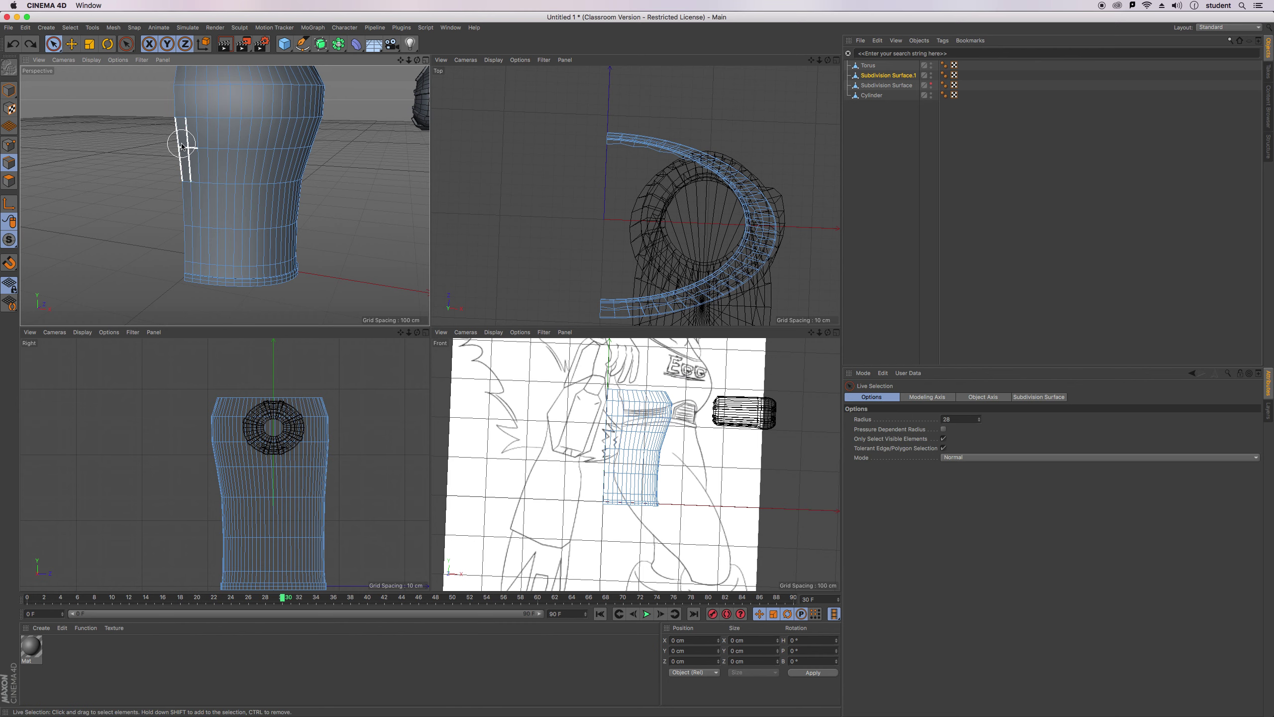
pyautogui.press('[')
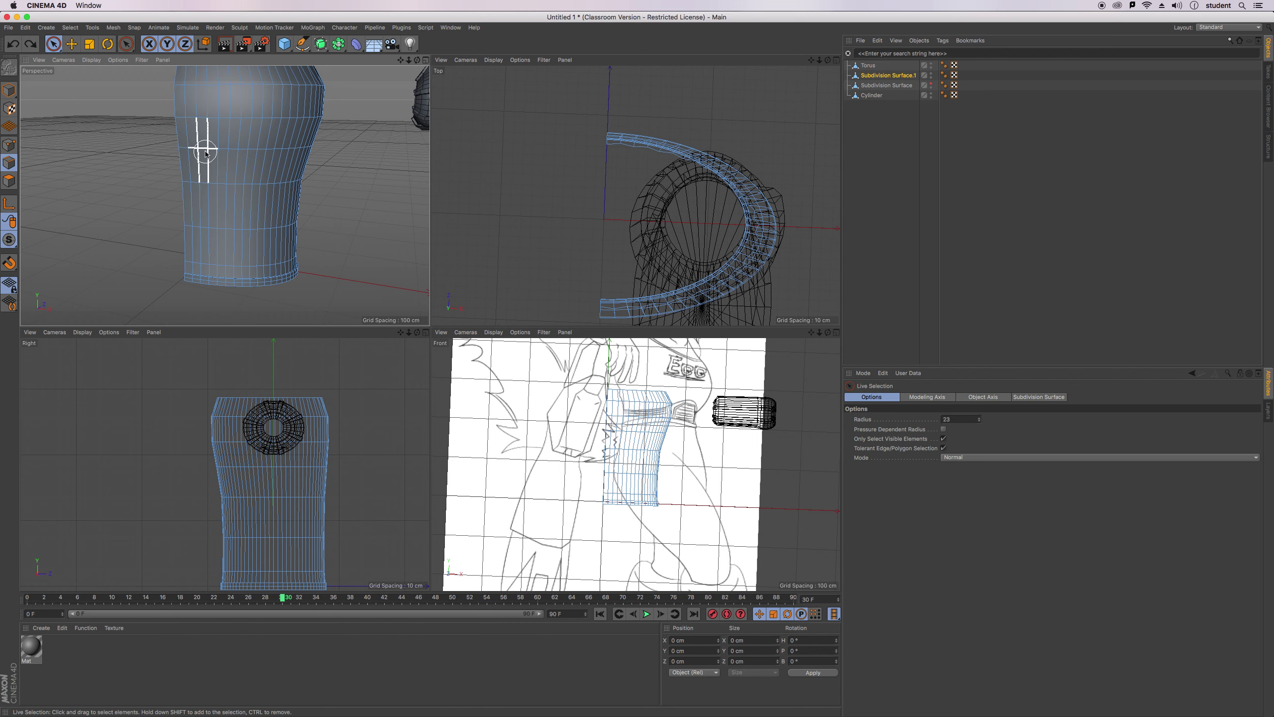
pyautogui.scroll(3, 207, 156)
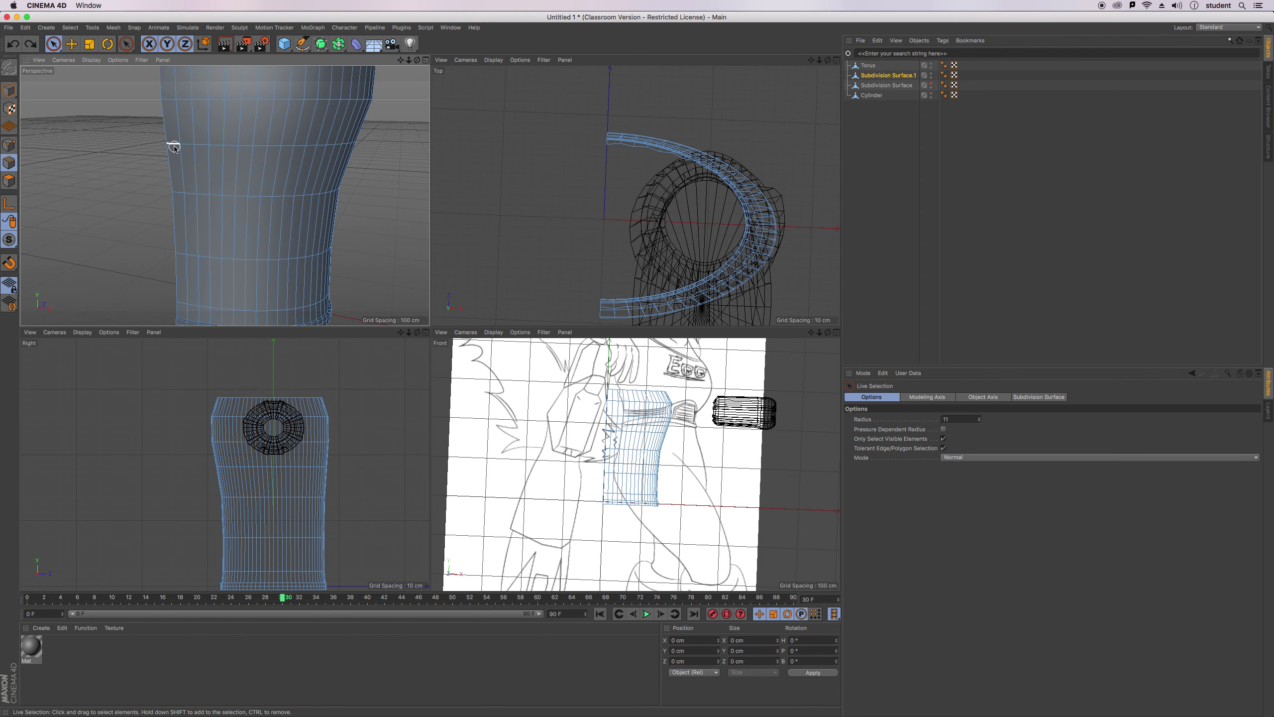
pyautogui.scroll(-3, 174, 208)
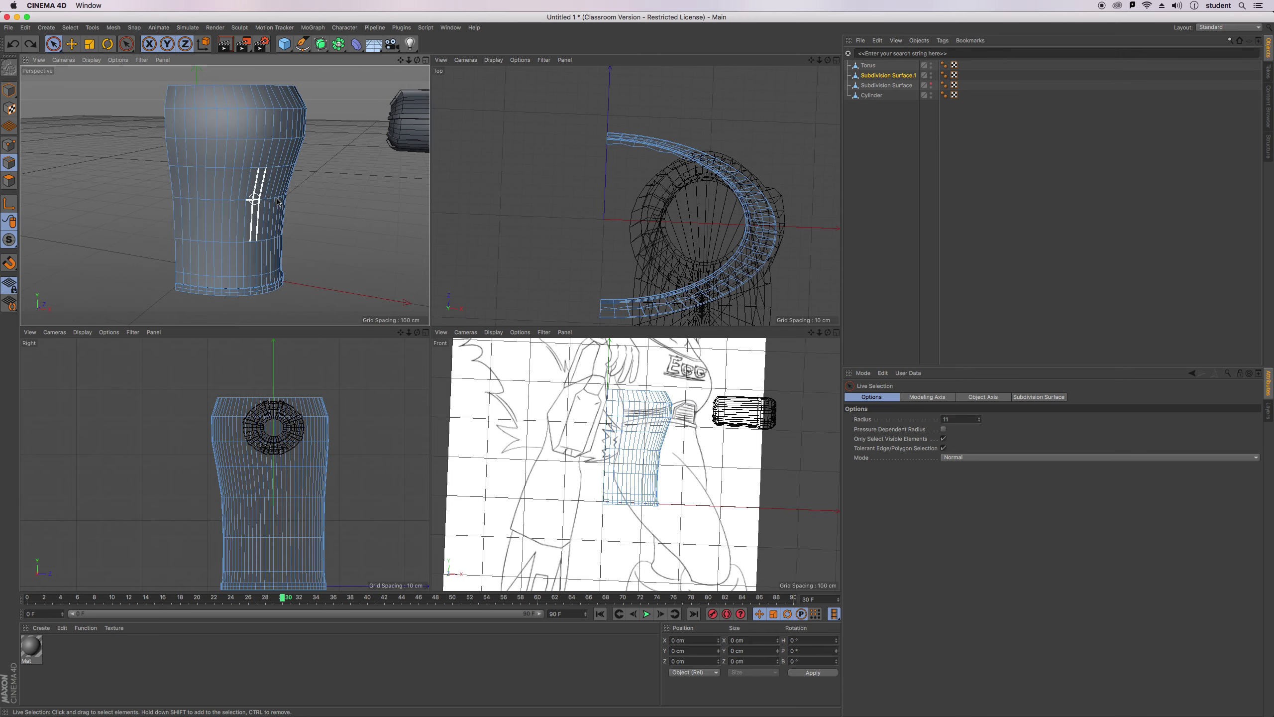
pyautogui.moveTo(418, 60)
pyautogui.mouseDown()
pyautogui.moveTo(351, 60)
pyautogui.moveTo(446, 63)
pyautogui.moveTo(392, 60)
pyautogui.moveTo(418, 80)
pyautogui.moveTo(404, 61)
pyautogui.moveTo(417, 60)
pyautogui.mouseUp()
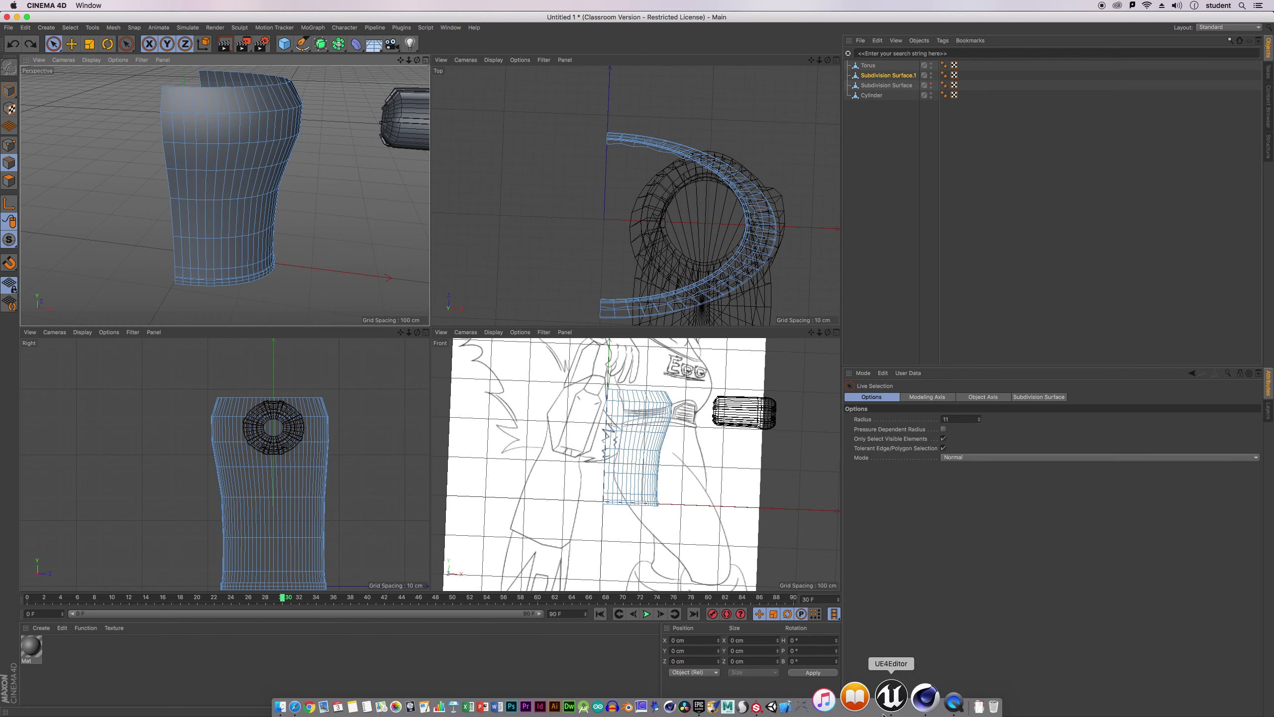
# Switch to ZBrush and examine the commands it offers for brushes, plugins, scripts, transforms, stencils, strokes, preferences, picking and movies.
pyautogui.click(835, 698)
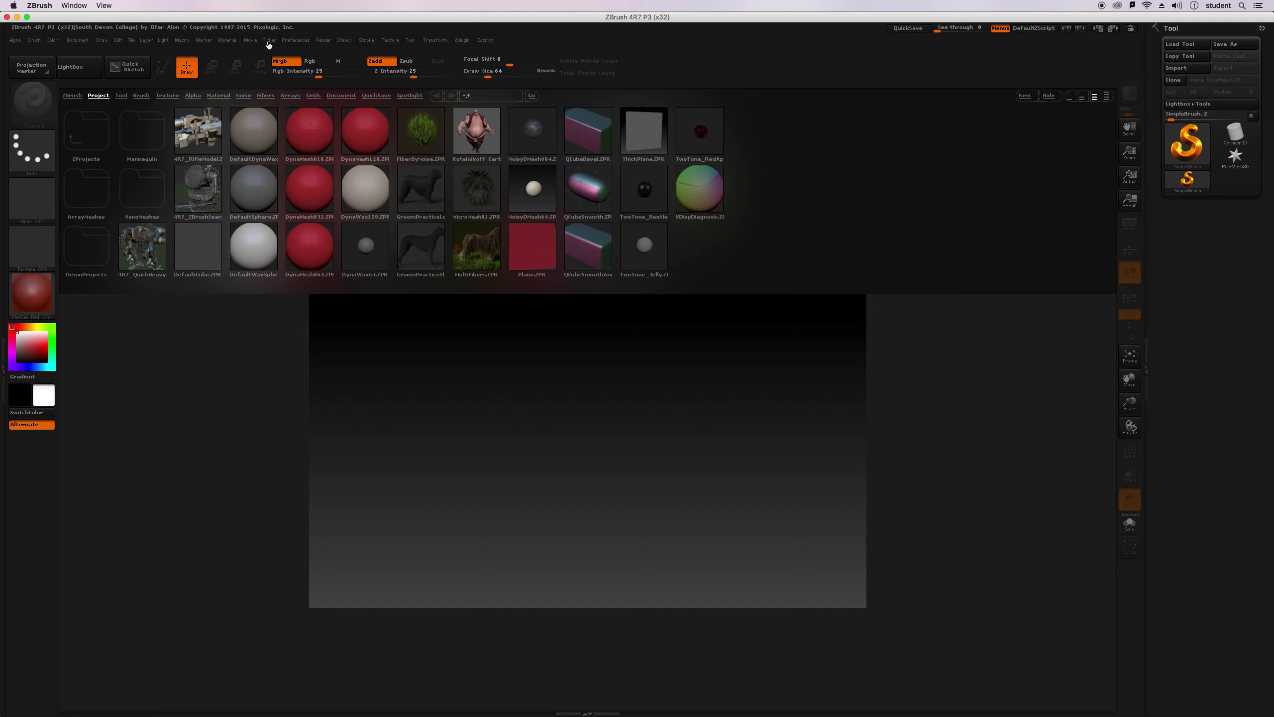
pyautogui.click(35, 42)
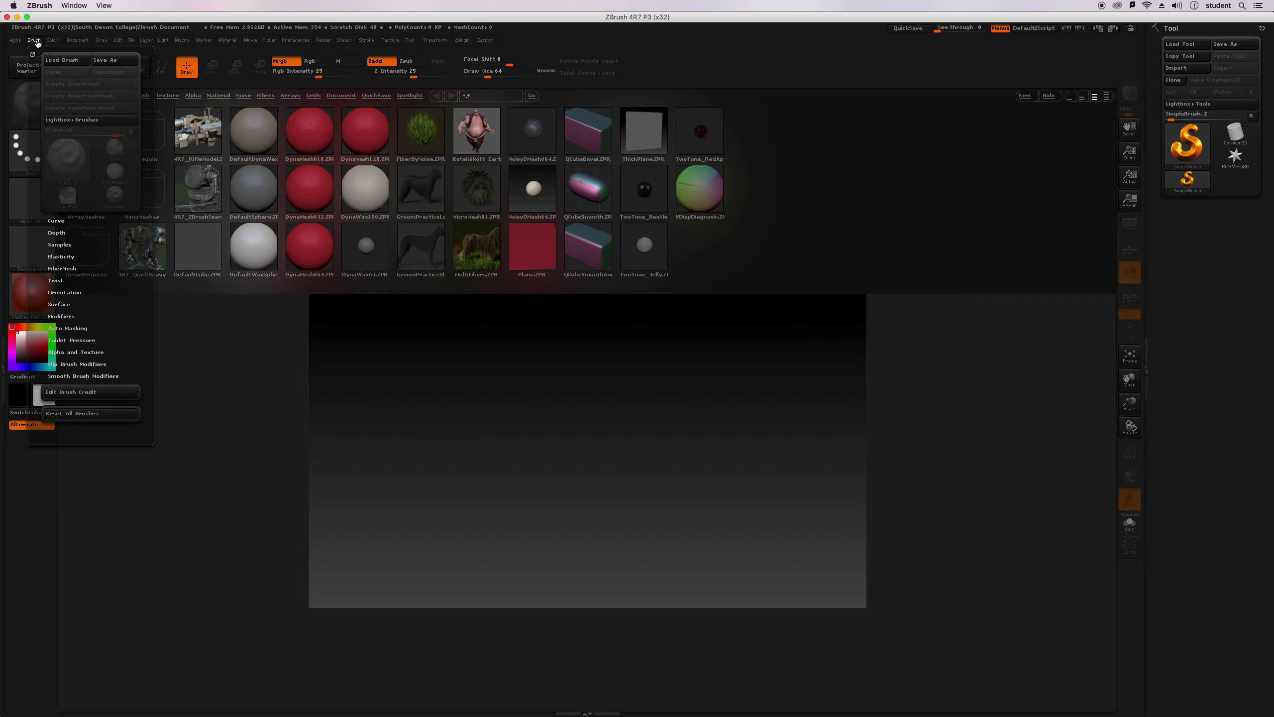
pyautogui.click(465, 41)
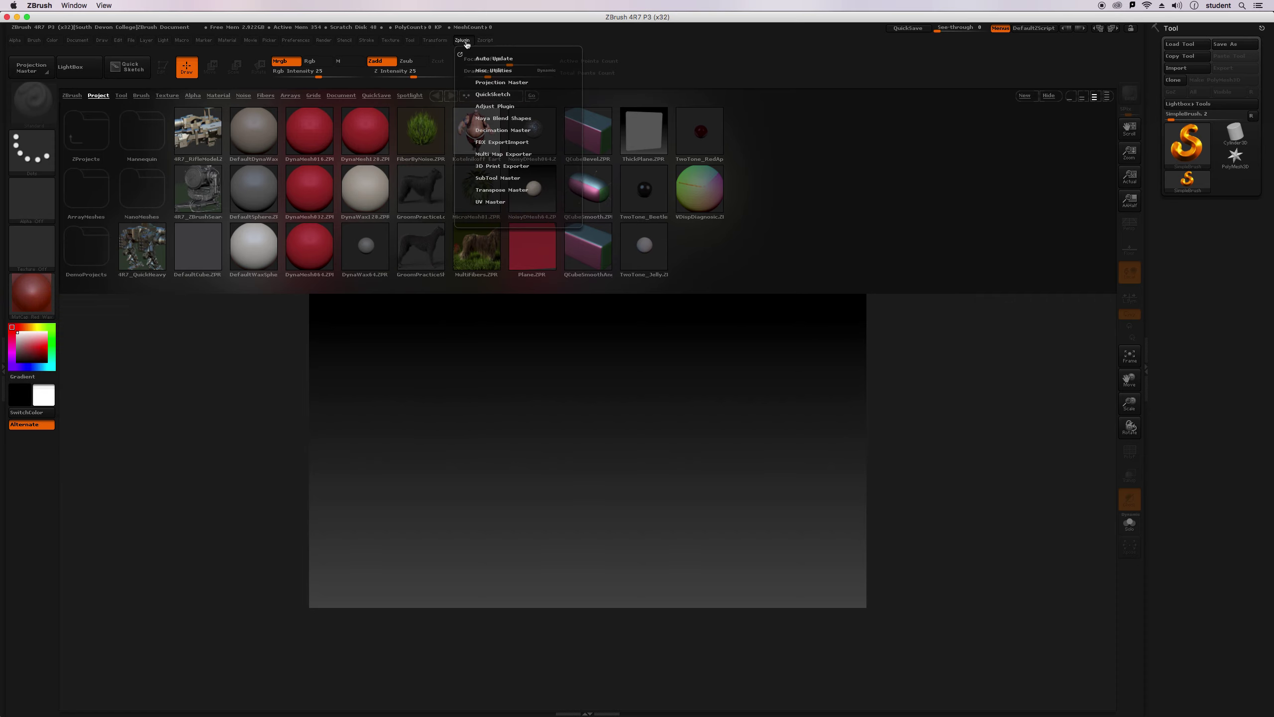
pyautogui.click(485, 41)
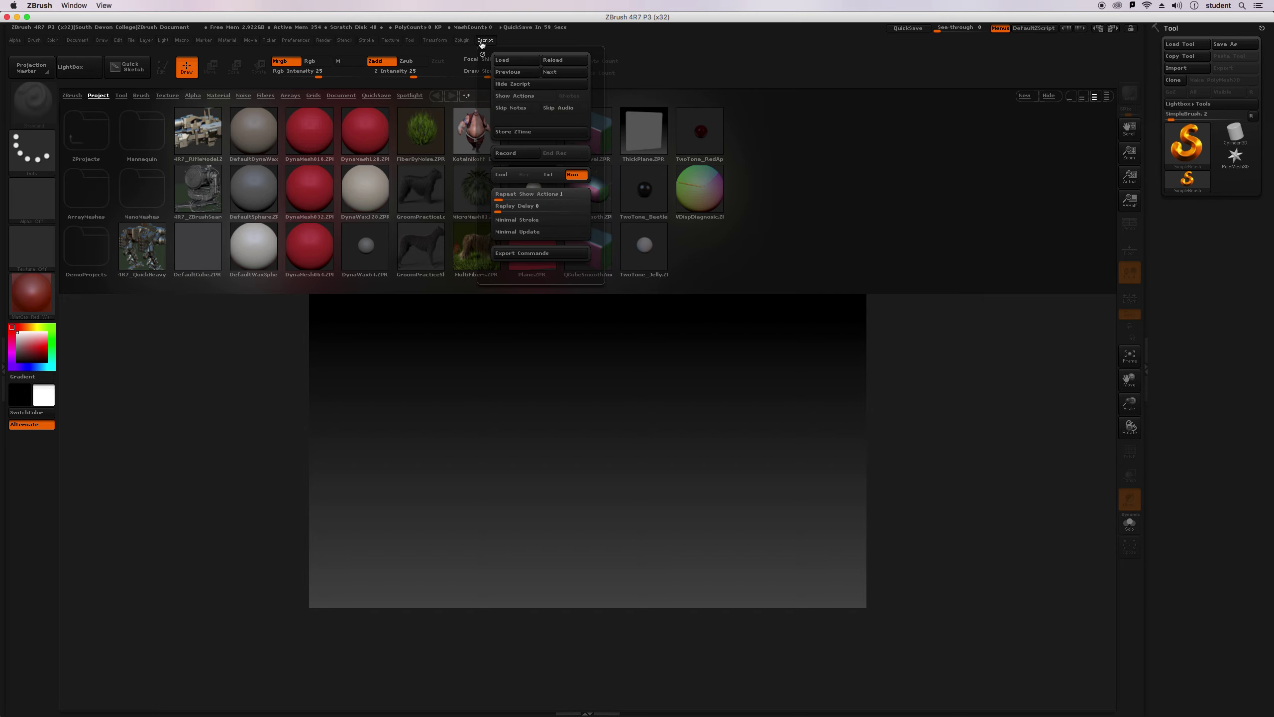
pyautogui.click(434, 42)
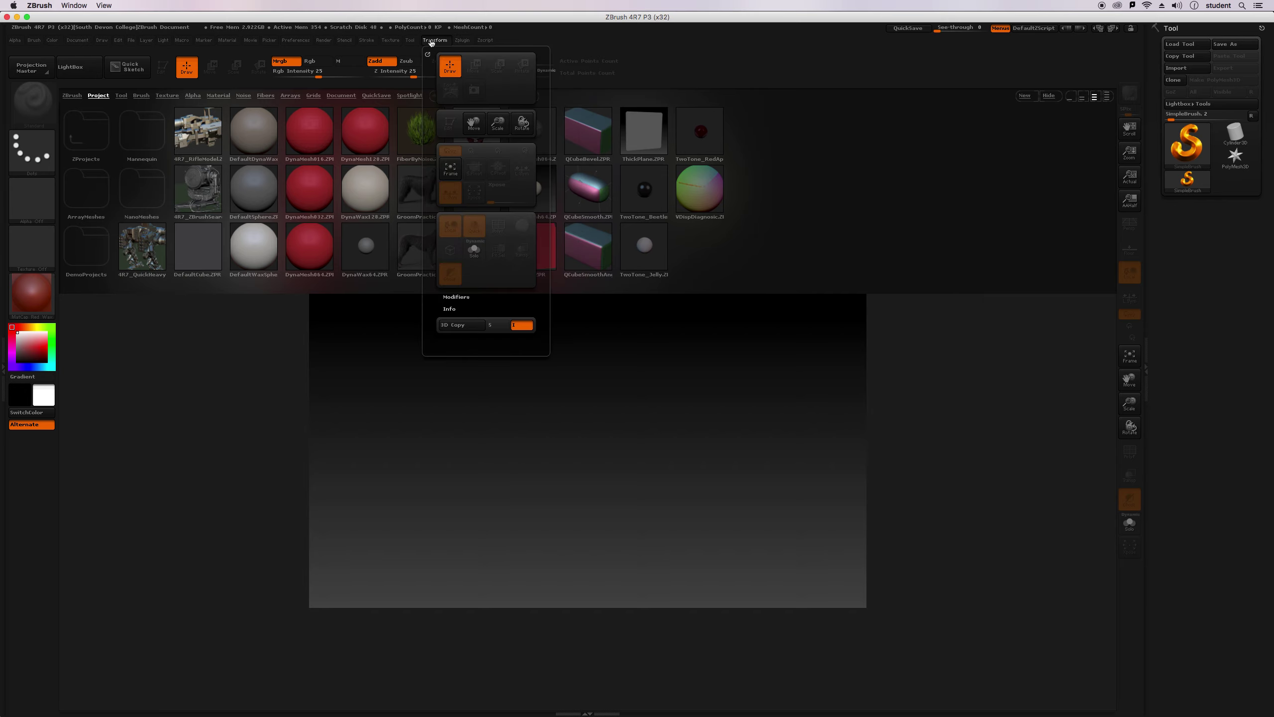
pyautogui.click(409, 42)
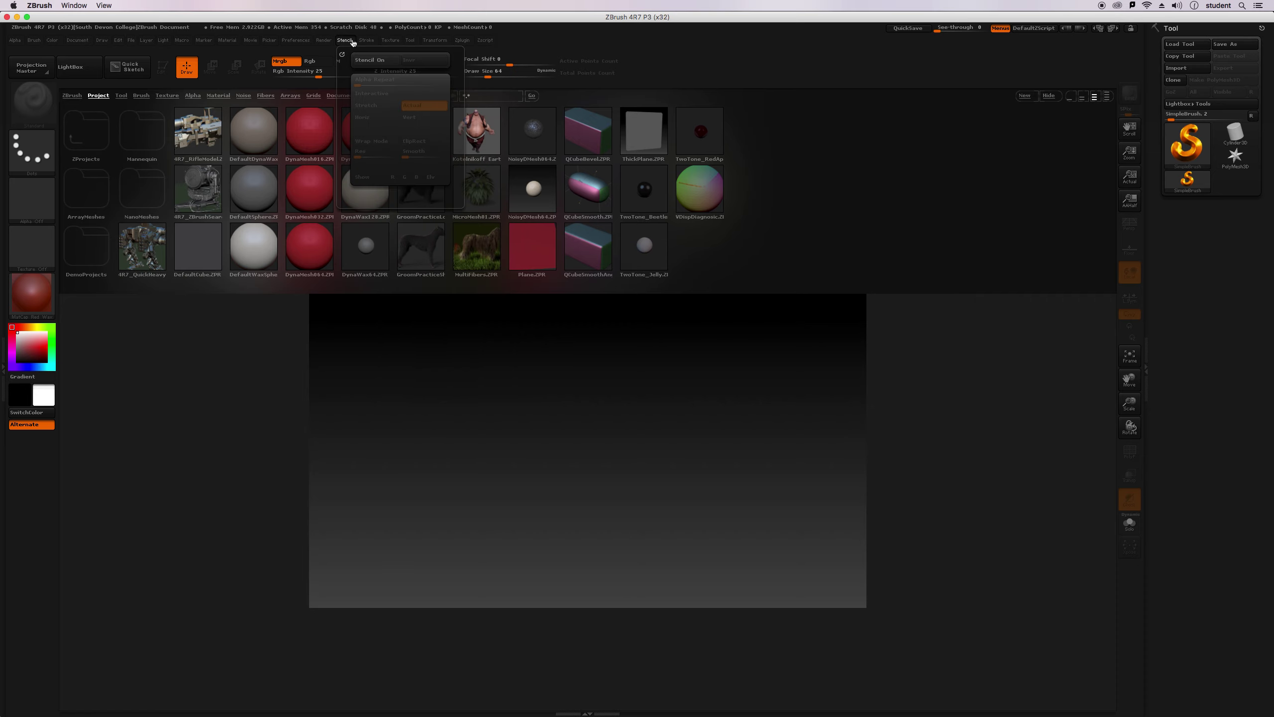
pyautogui.moveTo(363, 43)
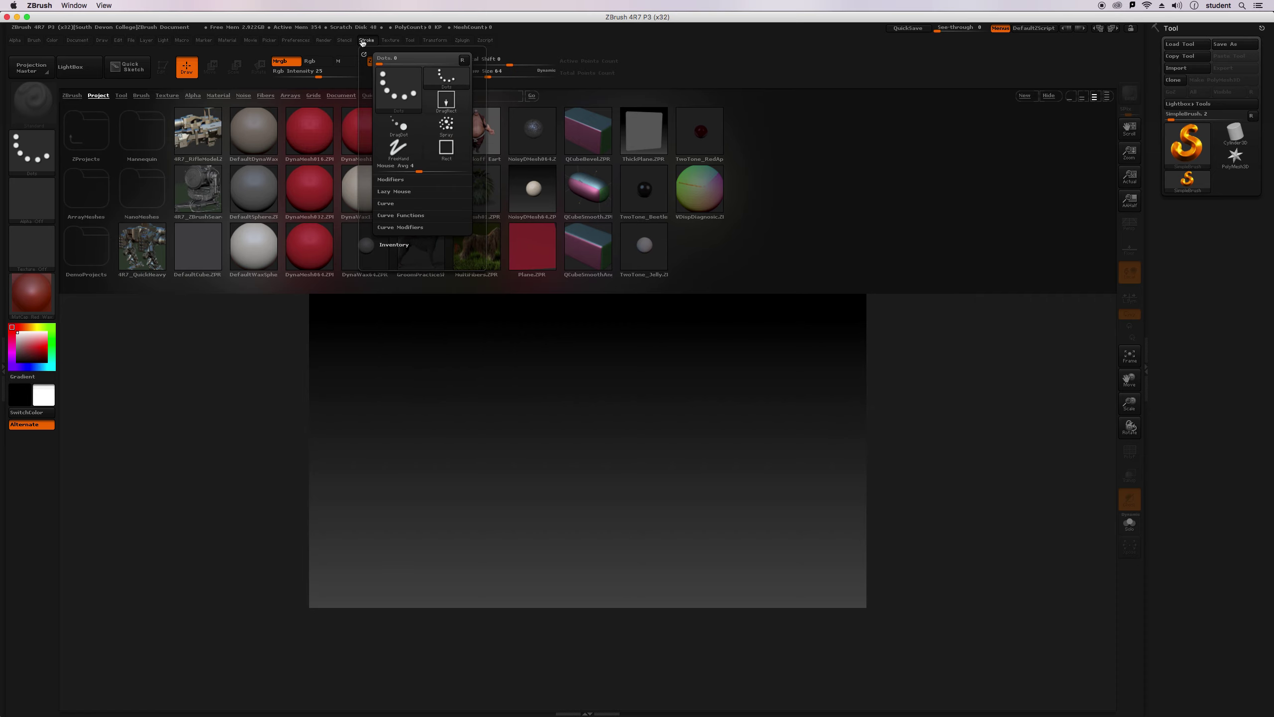
pyautogui.click(296, 42)
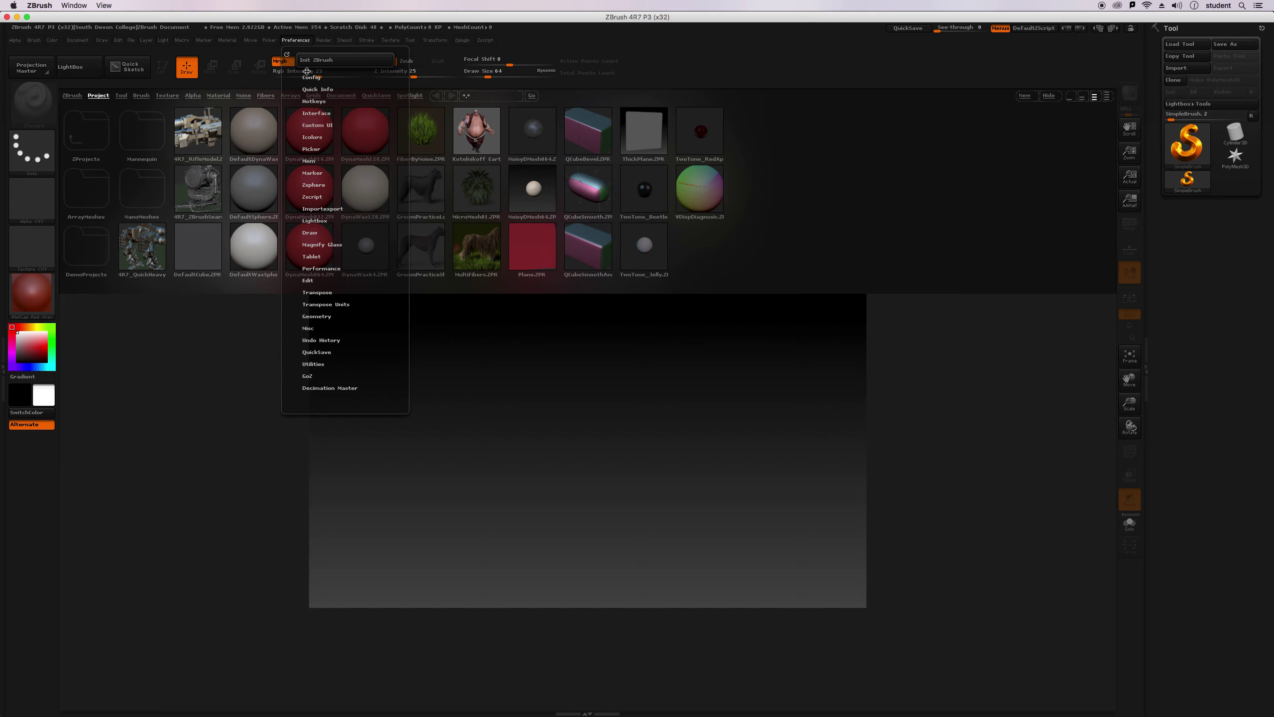
pyautogui.click(269, 41)
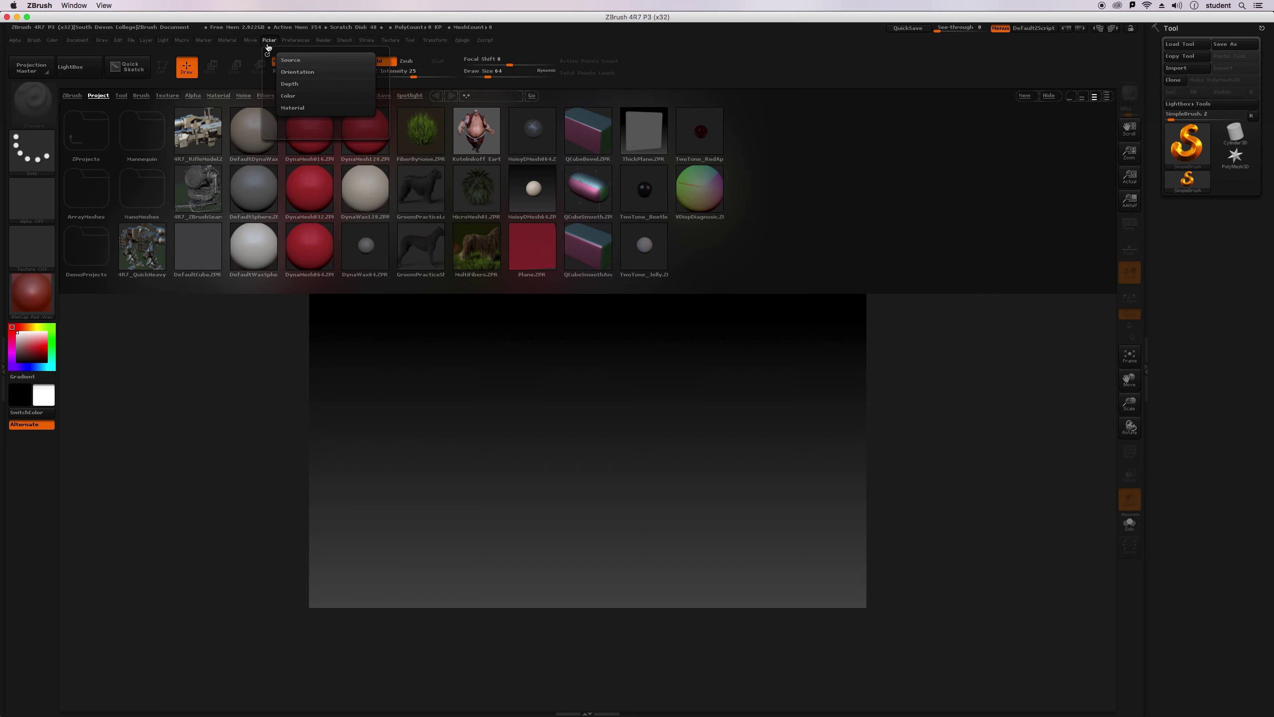
pyautogui.click(249, 46)
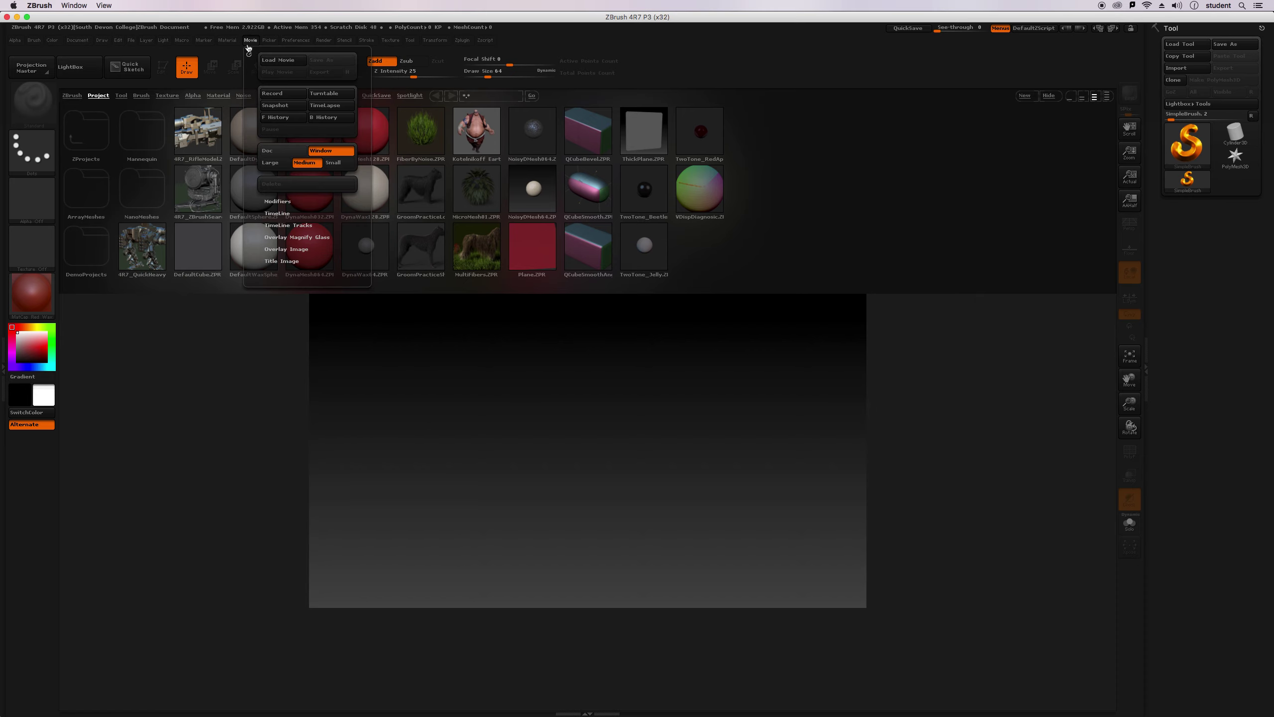
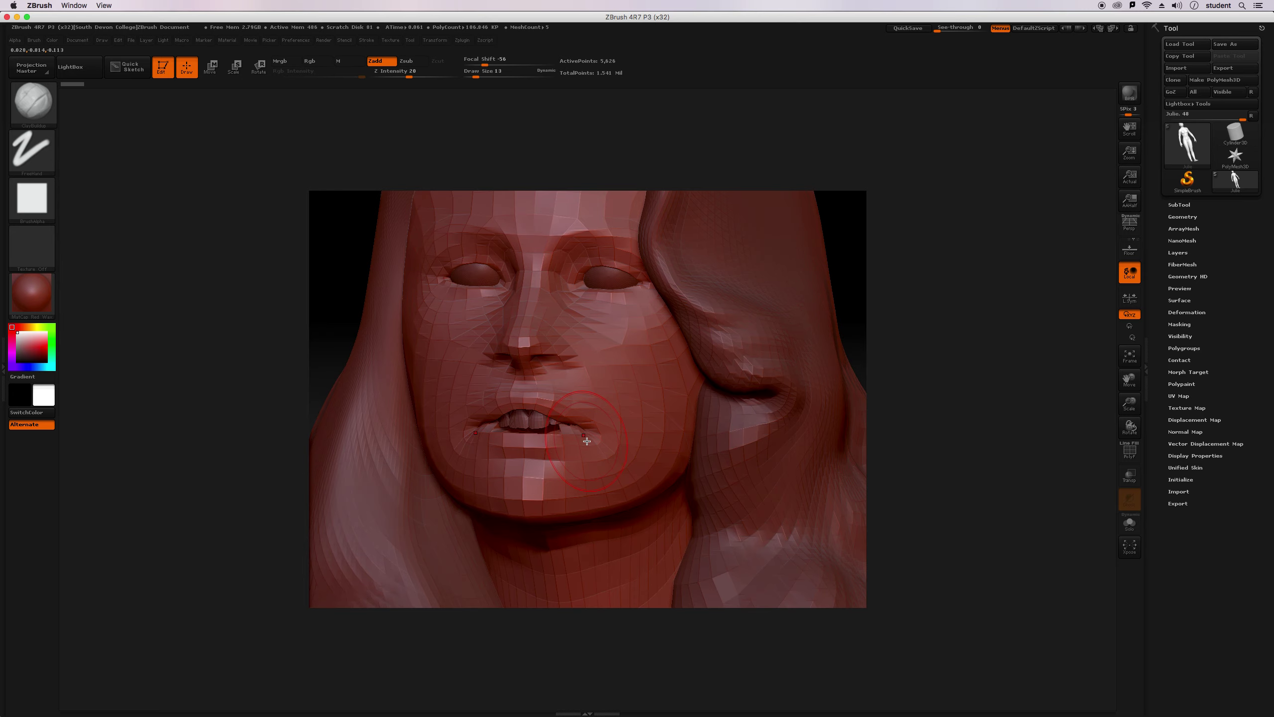
# Smooth the area around the mouth of the sculpted head and close ZBrush without saving, returning to Cinema 4D.
pyautogui.press('shift')
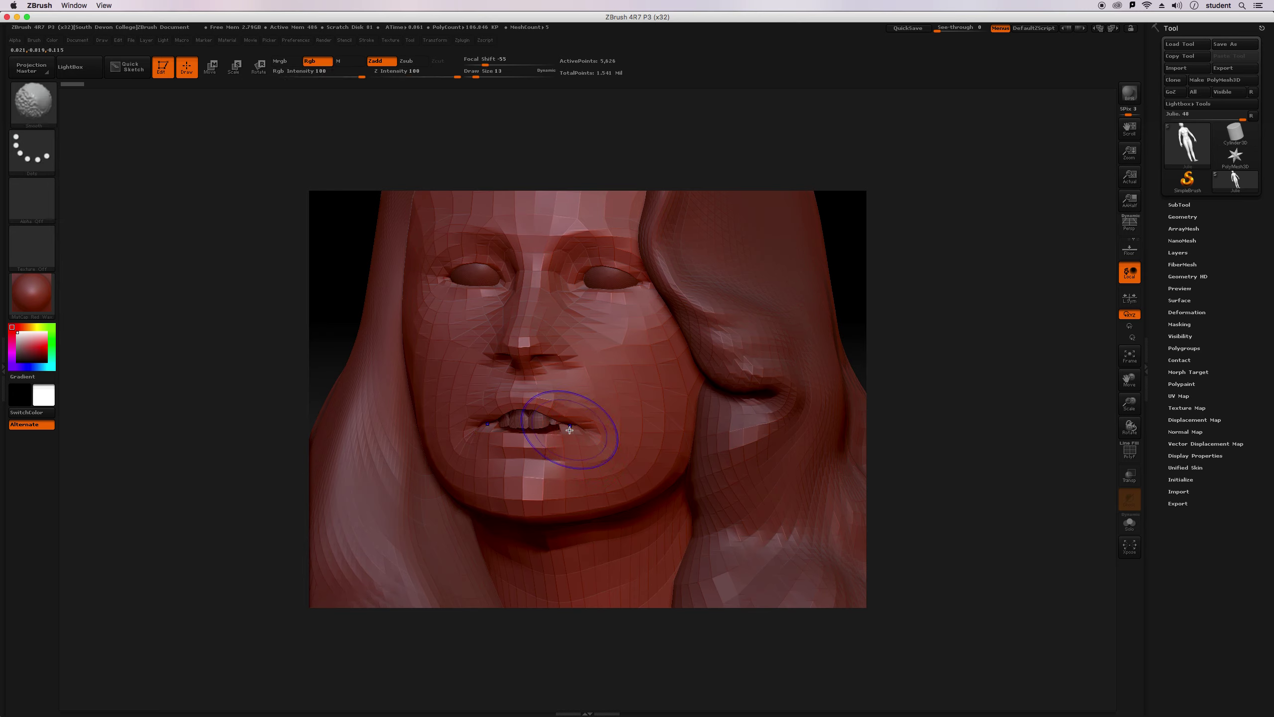
pyautogui.keyDown('shift'); pyautogui.moveTo(565, 471); pyautogui.dragTo(467, 524); pyautogui.keyUp('shift')
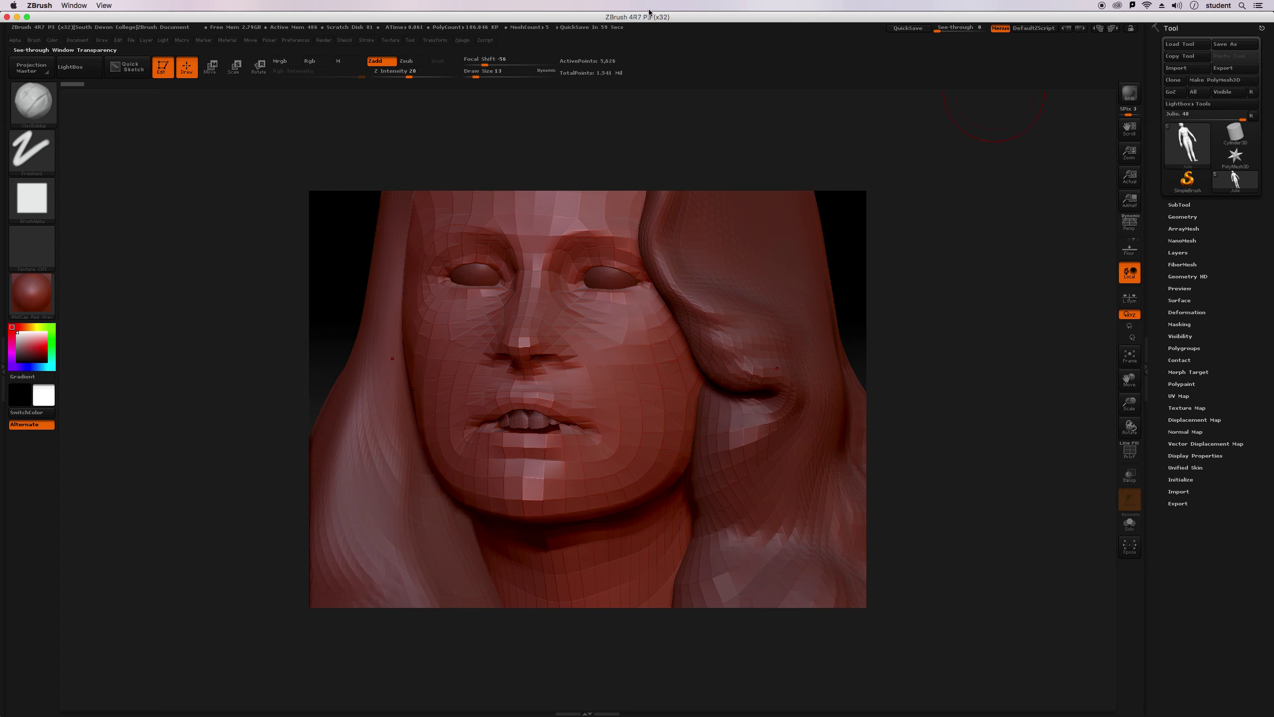
pyautogui.click(7, 17)
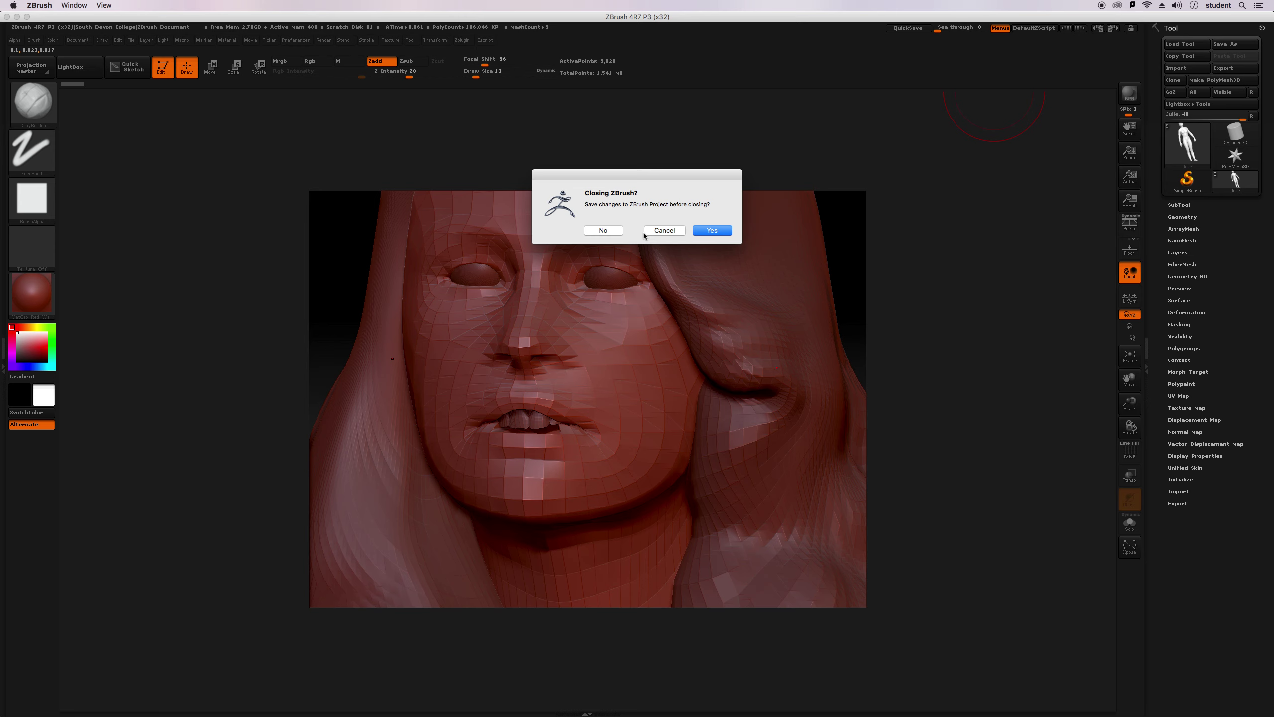
pyautogui.click(611, 233)
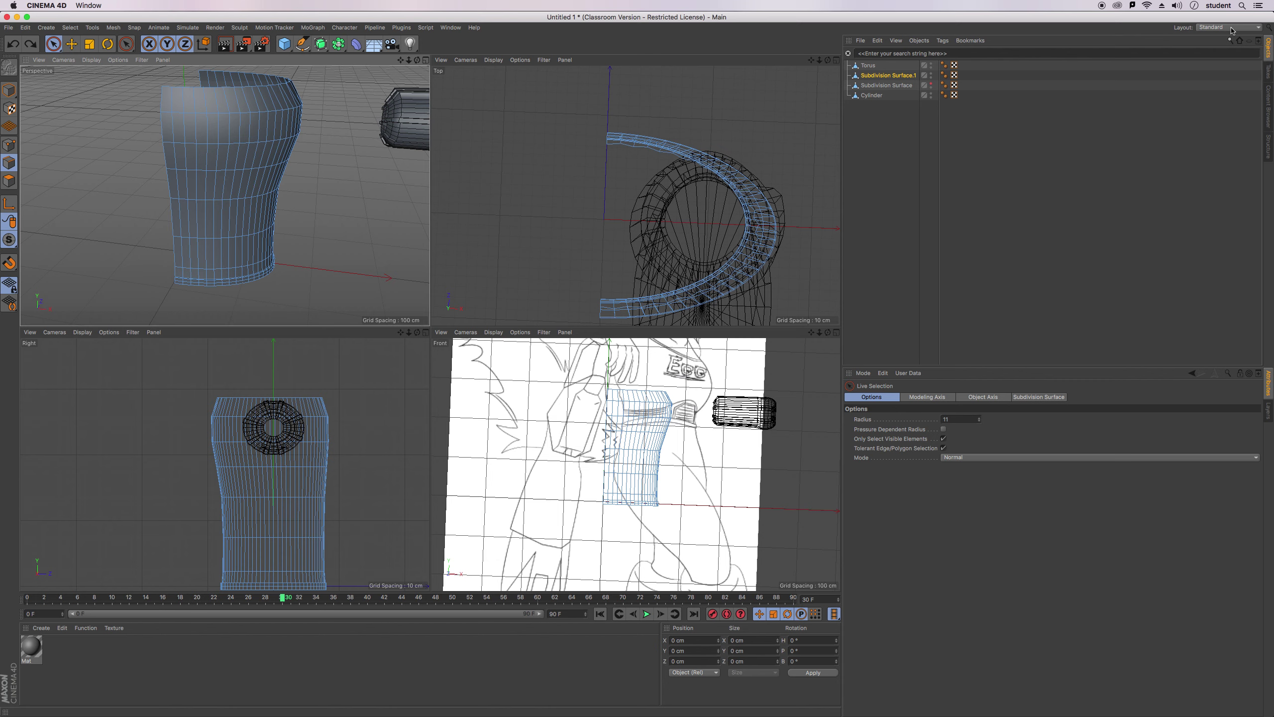
# Unhide the body mesh, Subdivision Surface, and try the Sculpt layout before returning to the Standard layout.
pyautogui.click(932, 83)
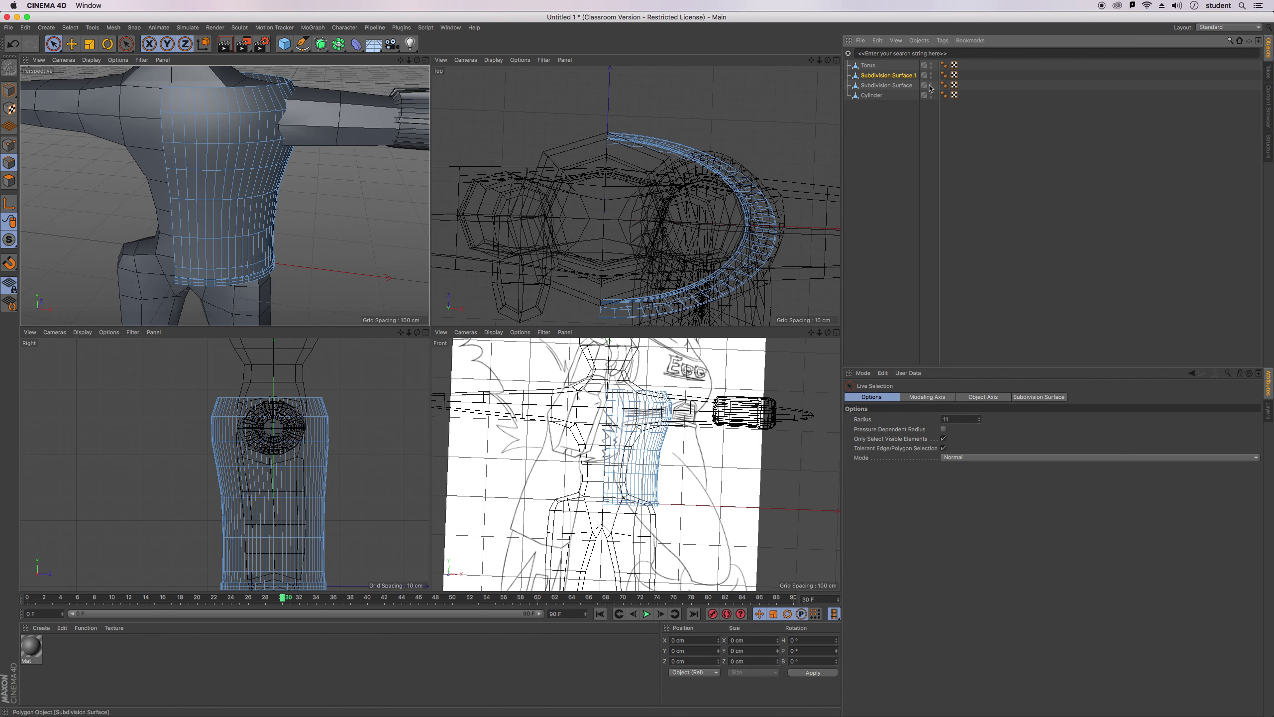
pyautogui.click(1213, 29)
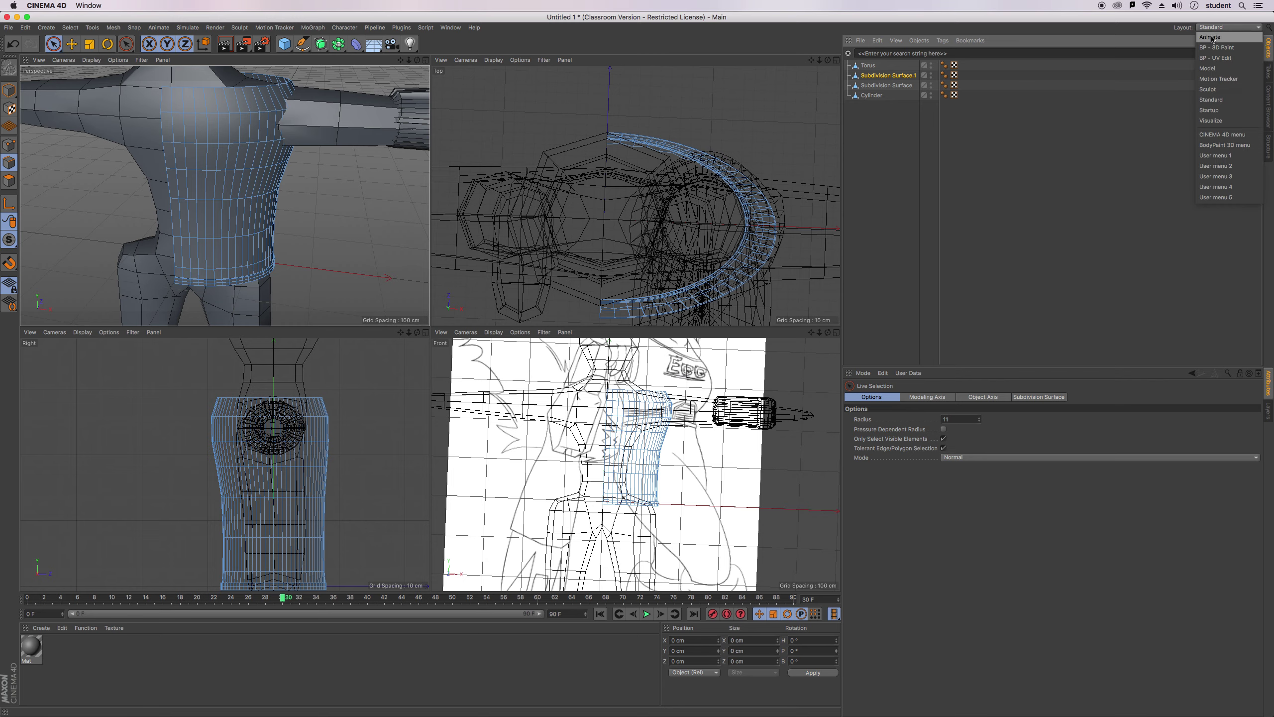
pyautogui.click(1220, 91)
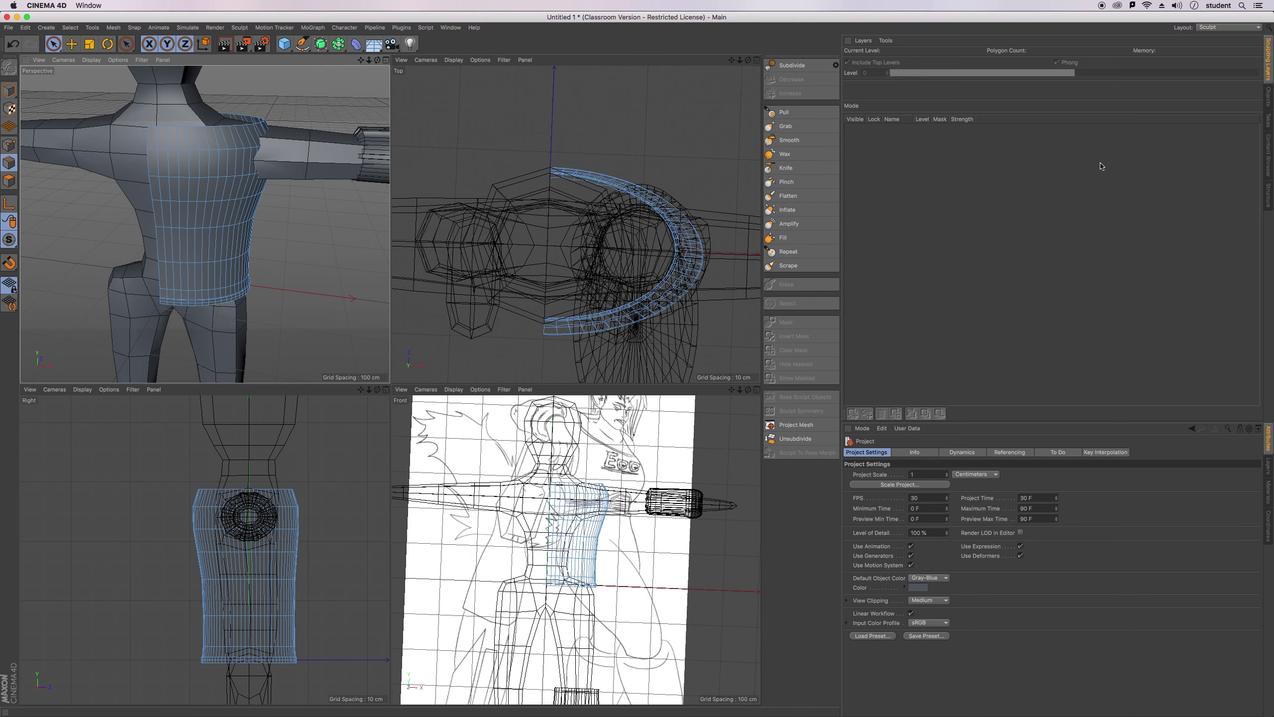
pyautogui.click(1227, 28)
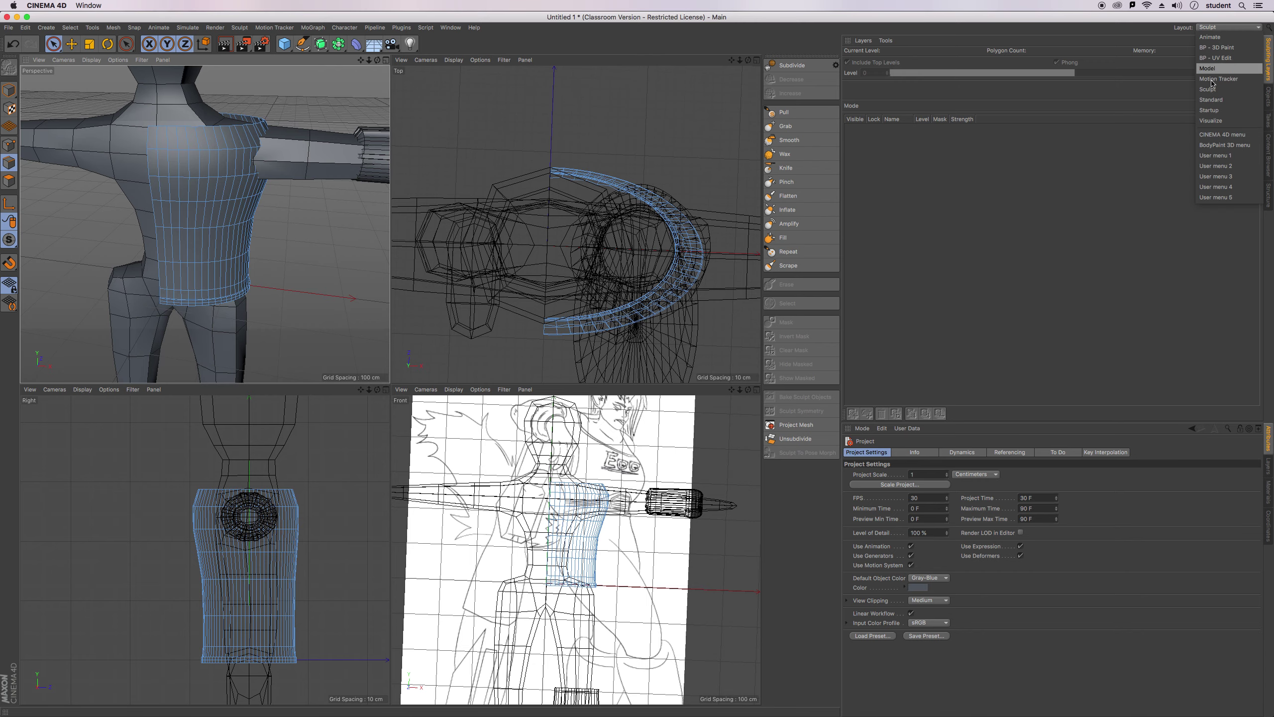
pyautogui.click(1214, 100)
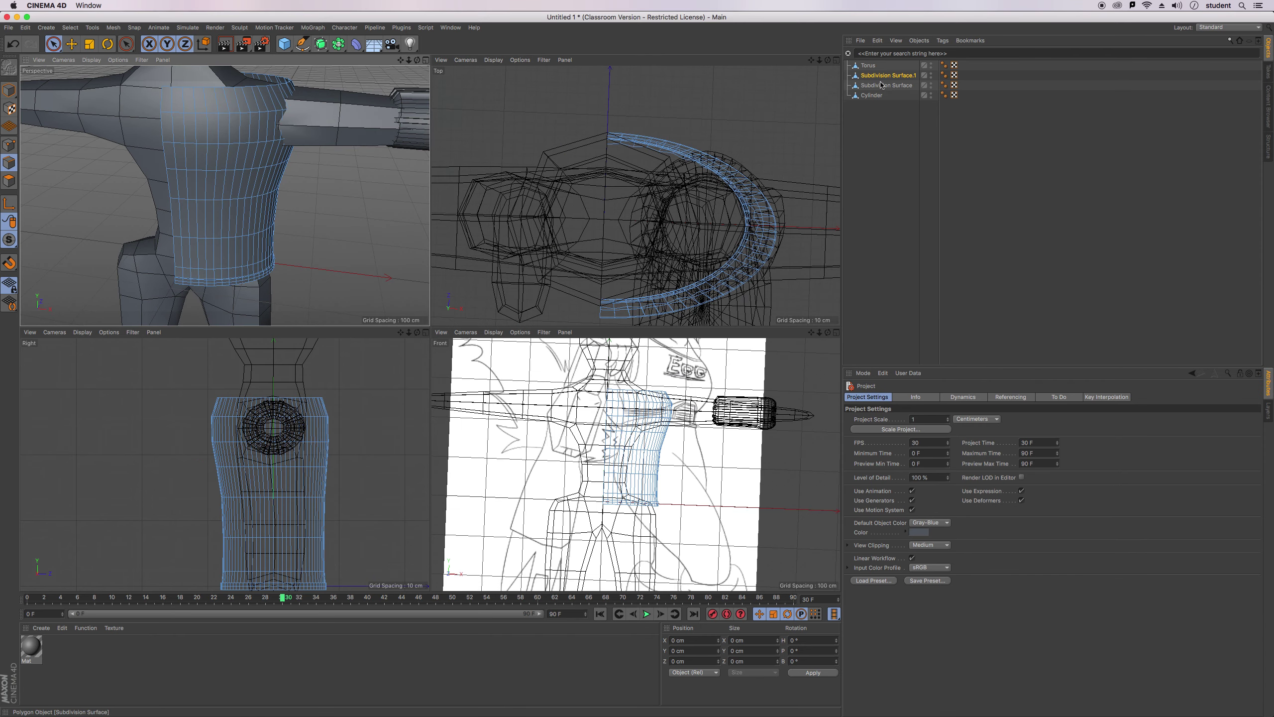
# Select Torus, Subdivision Surface.1 and Subdivision Surface in turn to identify each mesh in the viewports, and clear the selection.
pyautogui.click(869, 66)
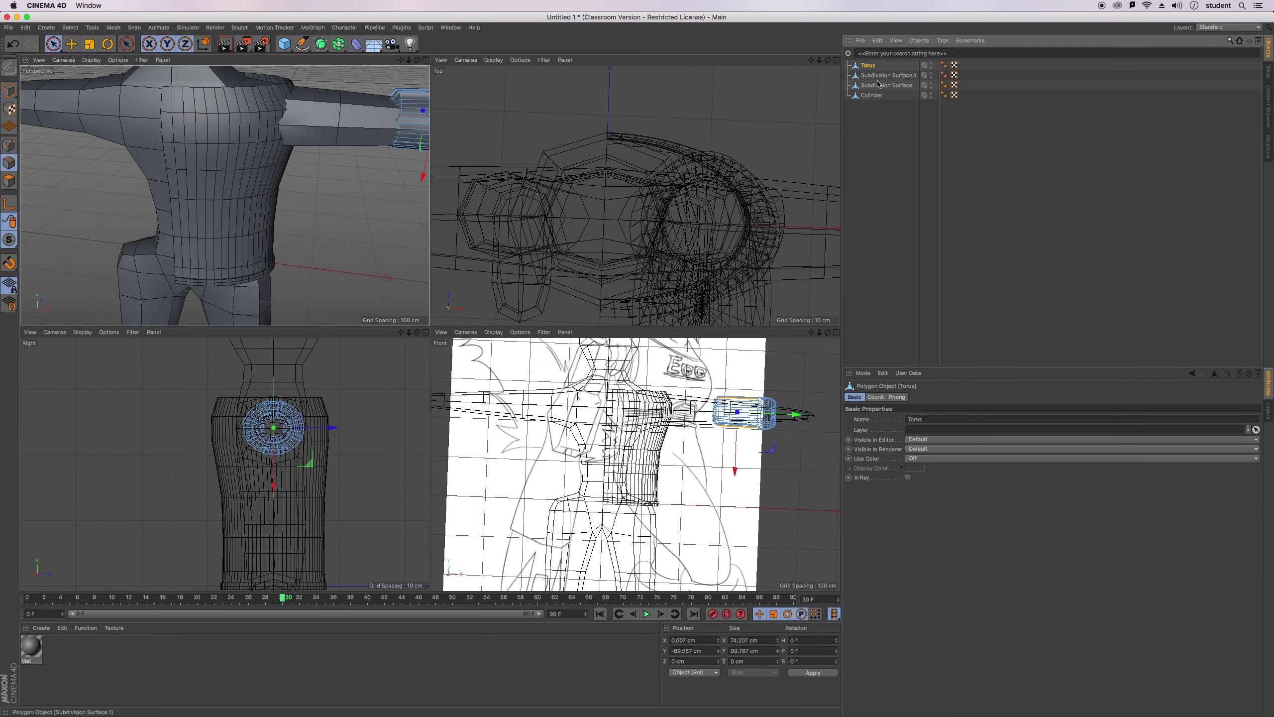
pyautogui.click(878, 78)
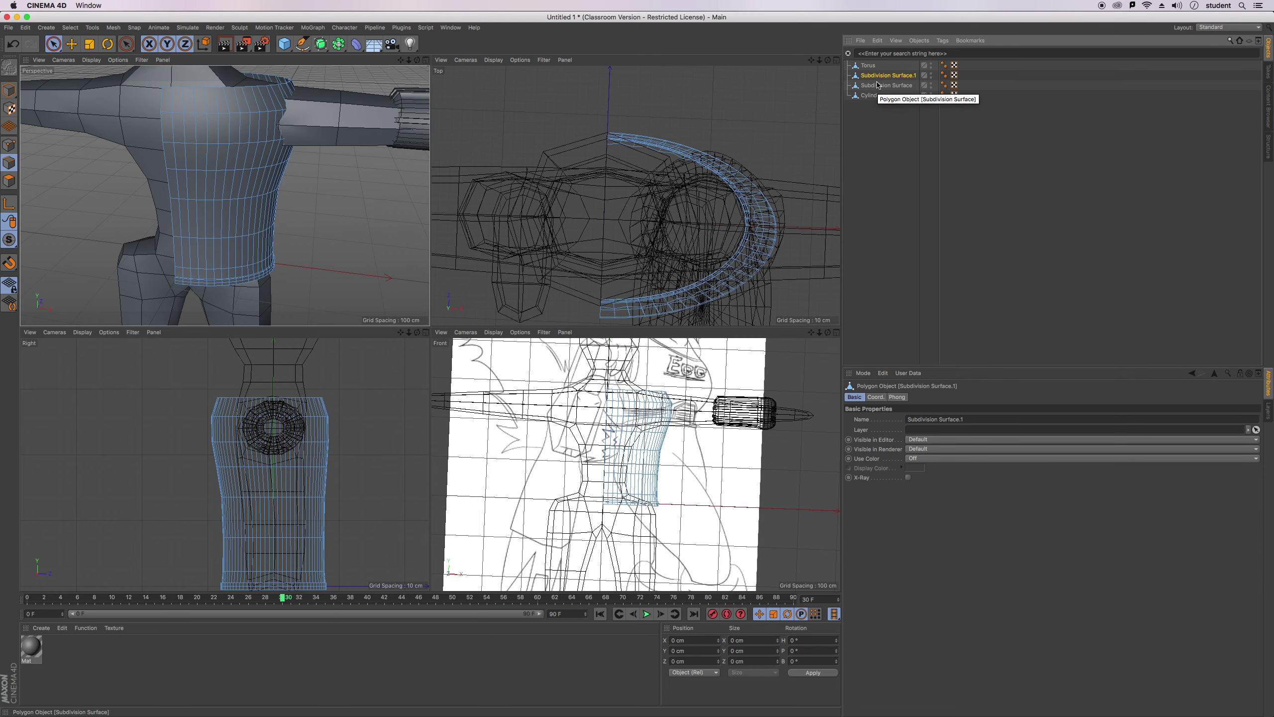
pyautogui.click(876, 86)
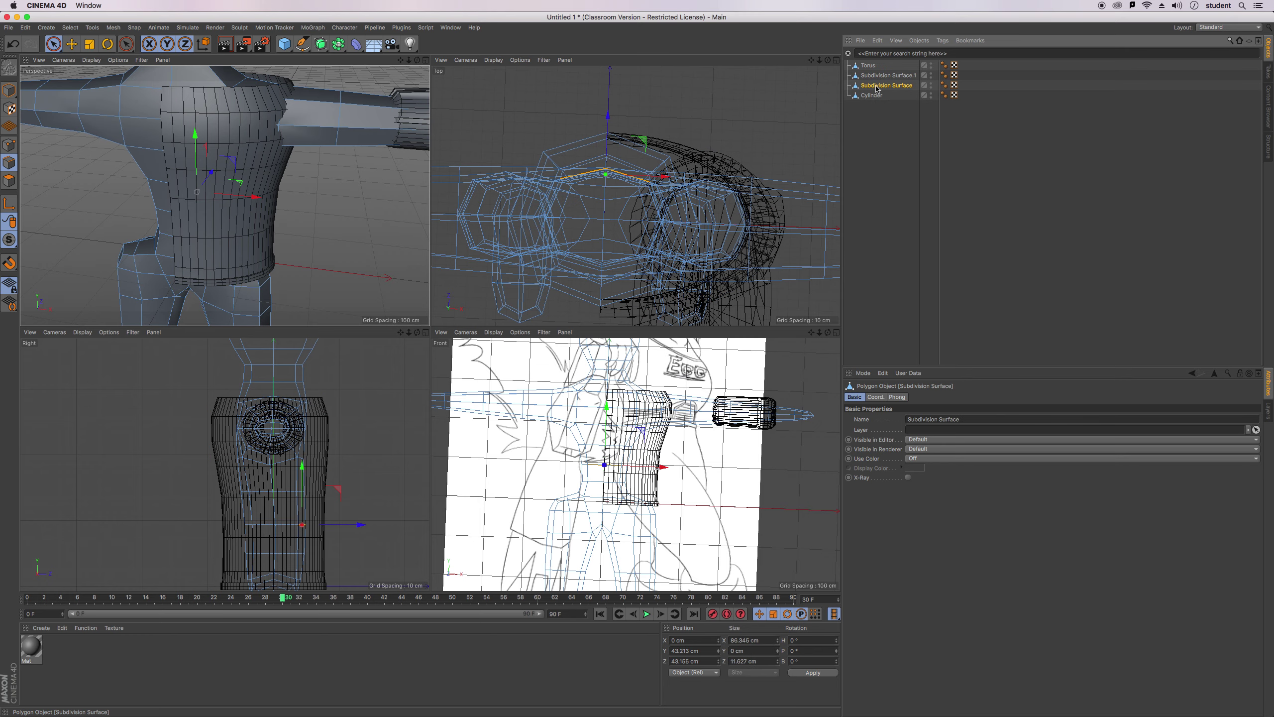
pyautogui.click(1245, 28)
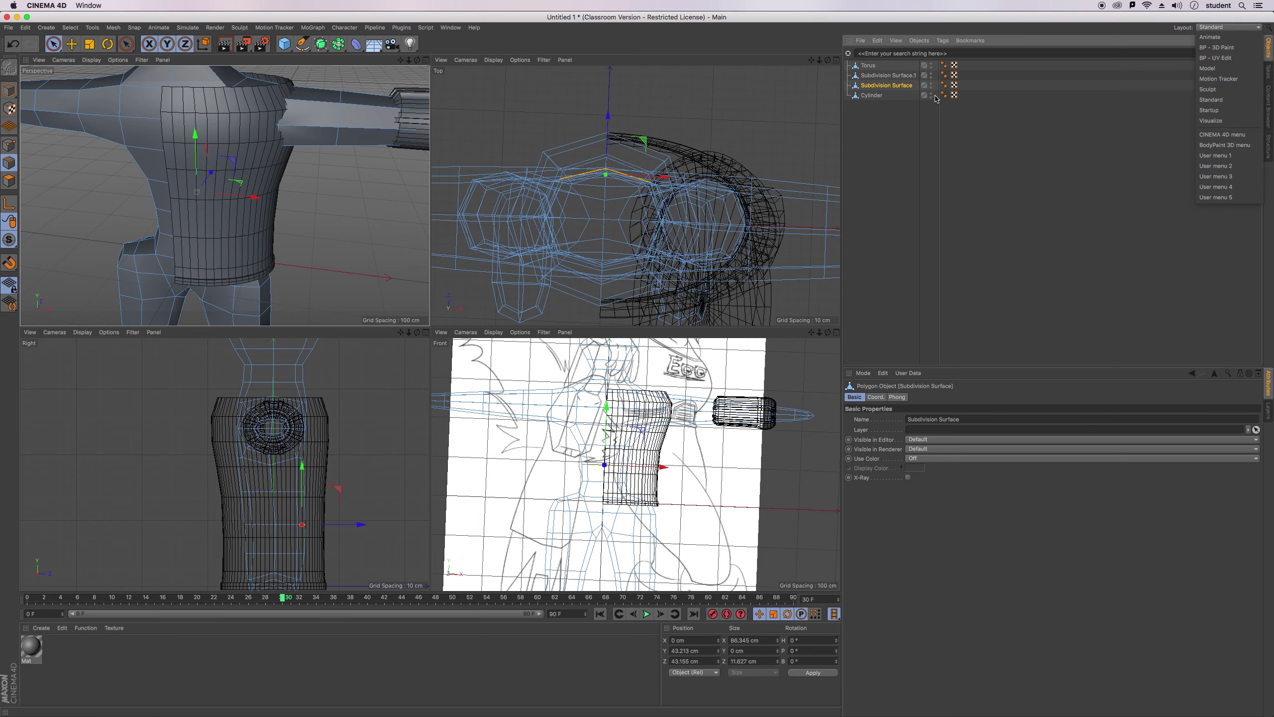
pyautogui.click(956, 149)
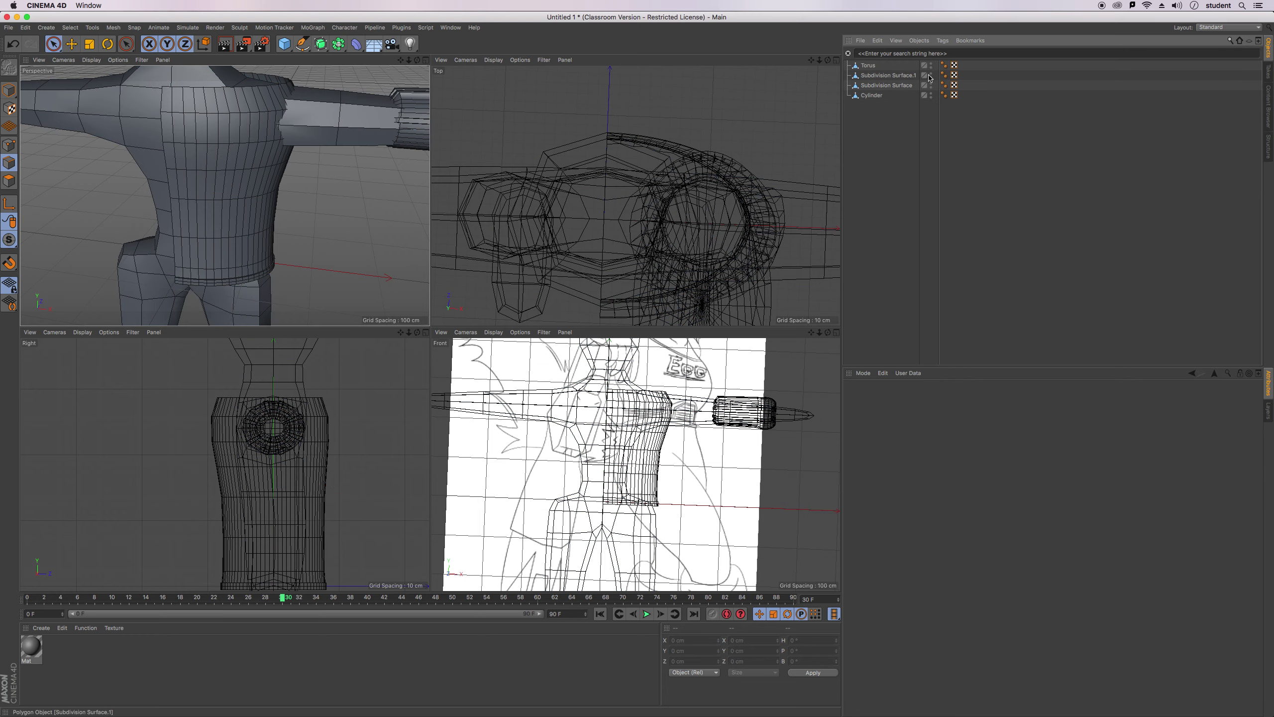
# Select the torso Subdivision Surface.1, hide Subdivision Surface, Torus and Cylinder, and switch to the Sculpt layout.
pyautogui.click(905, 77)
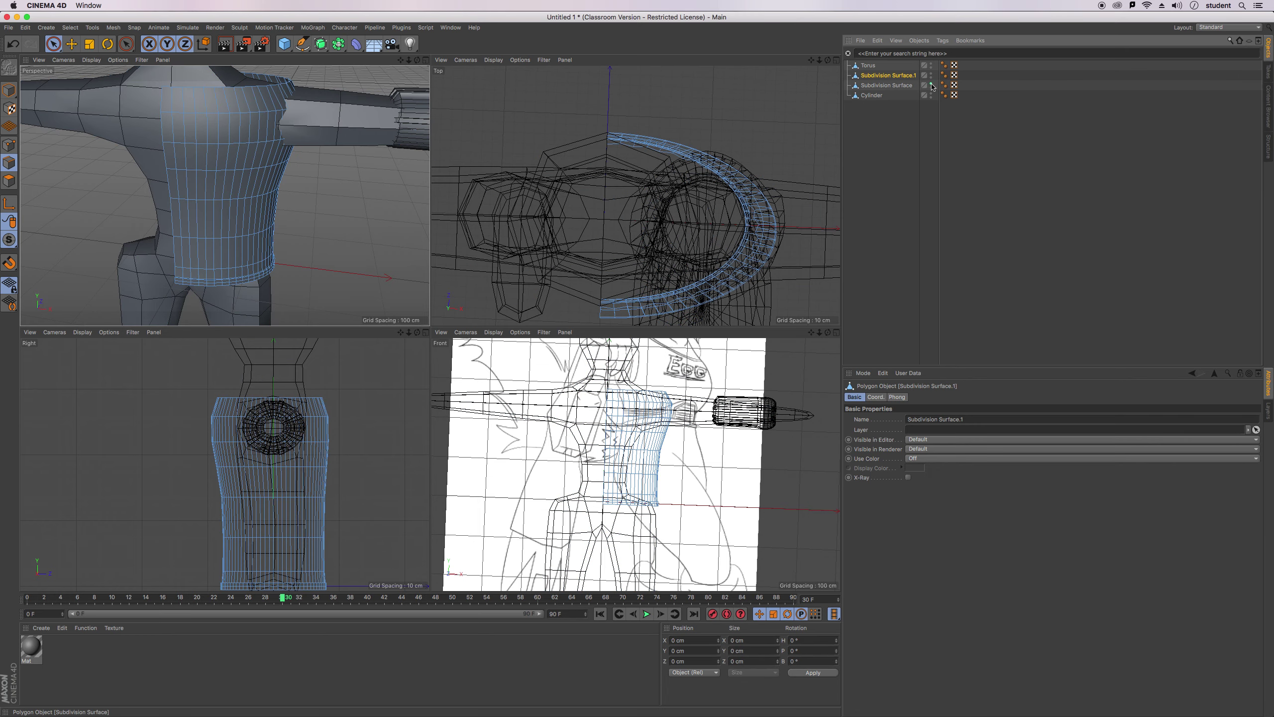
pyautogui.click(932, 84)
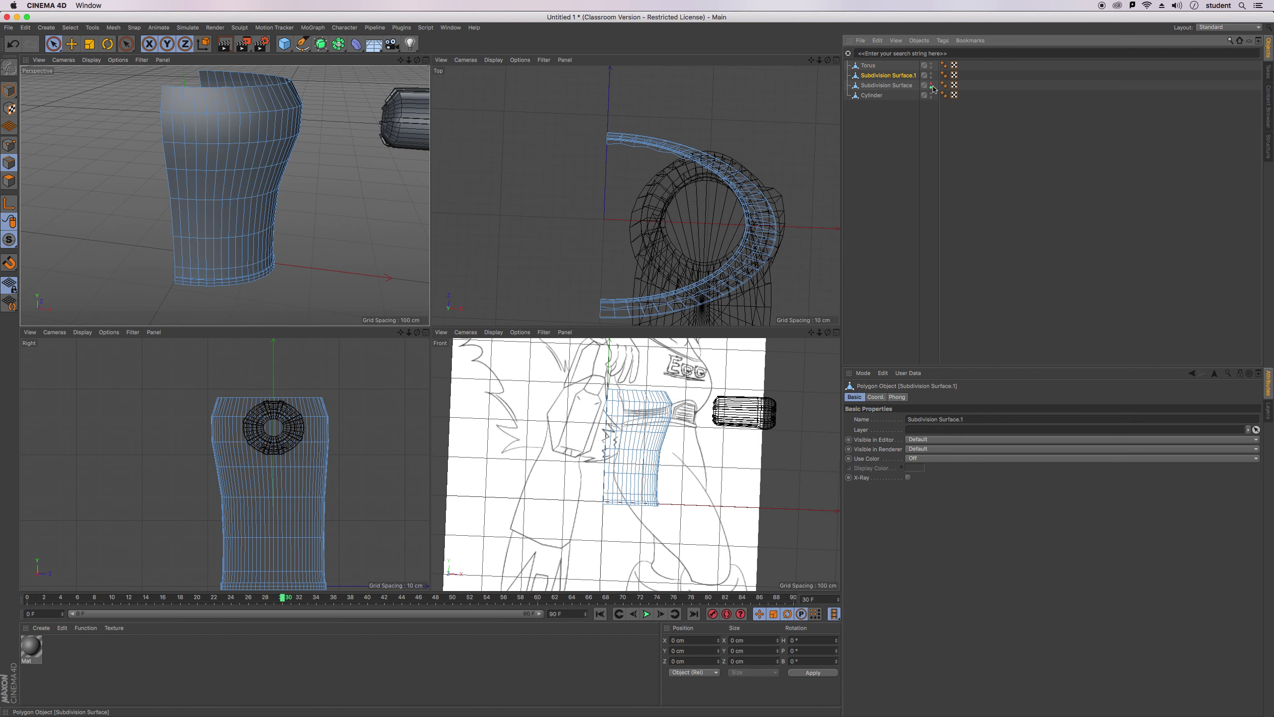
pyautogui.click(932, 64)
pyautogui.click(932, 95)
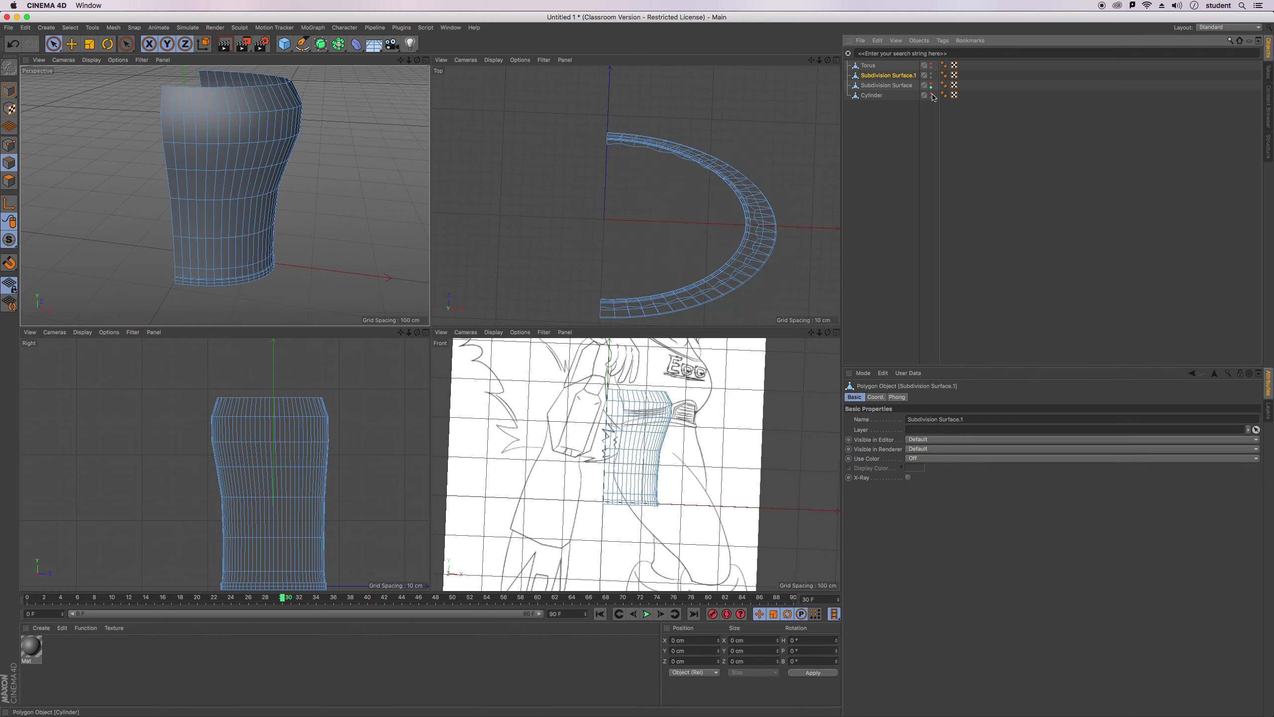
pyautogui.click(1229, 27)
pyautogui.click(1212, 92)
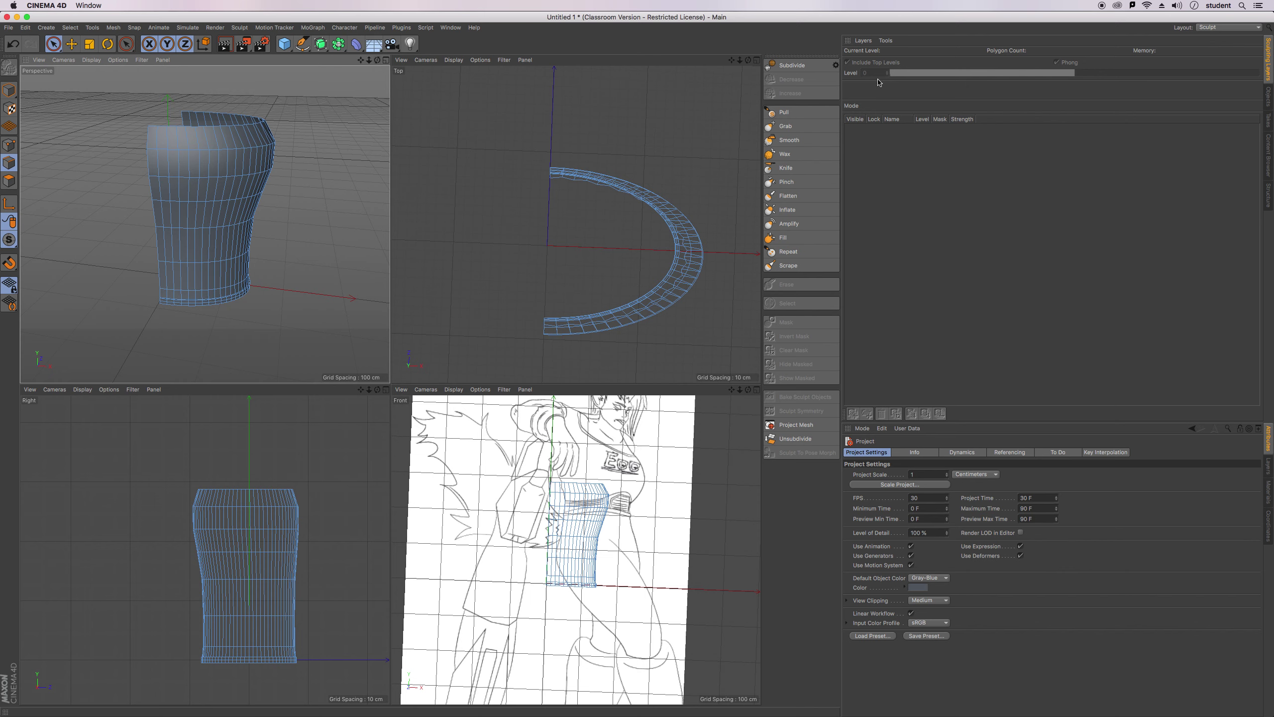
# Make the torso a sculpt object, switch to Model mode, and subdivide it to level 2.
pyautogui.click(794, 65)
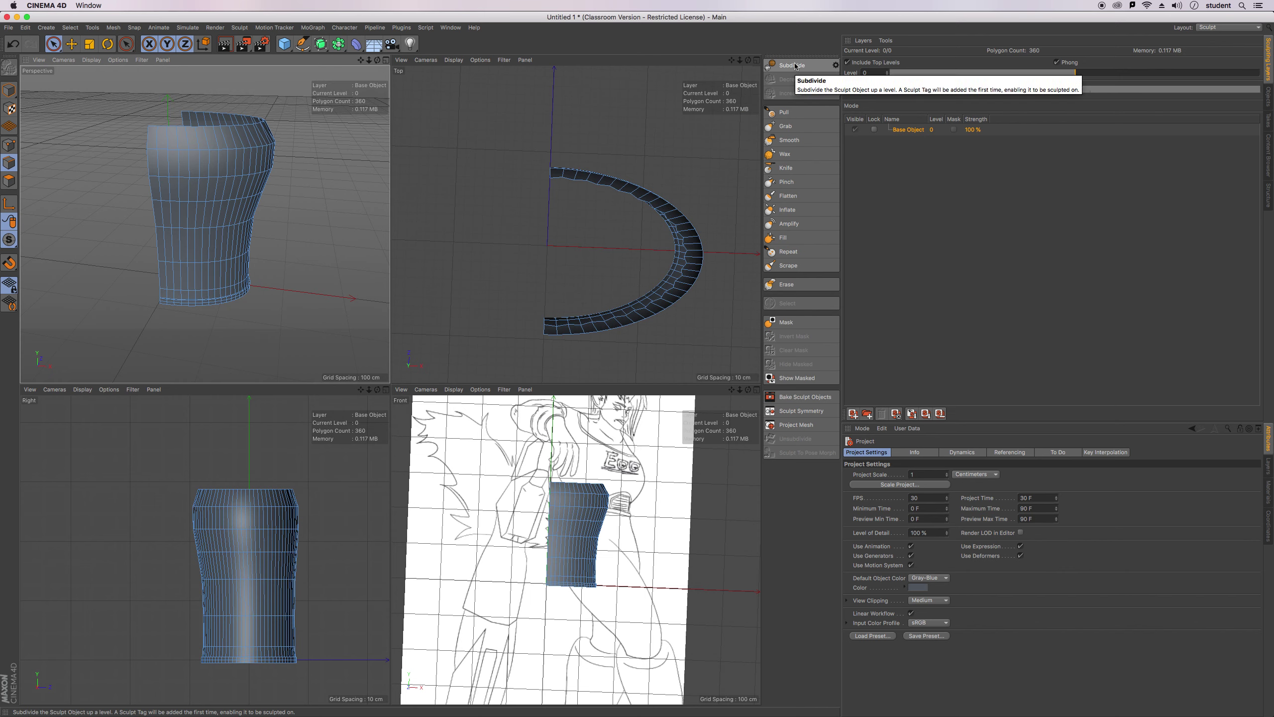
pyautogui.click(797, 68)
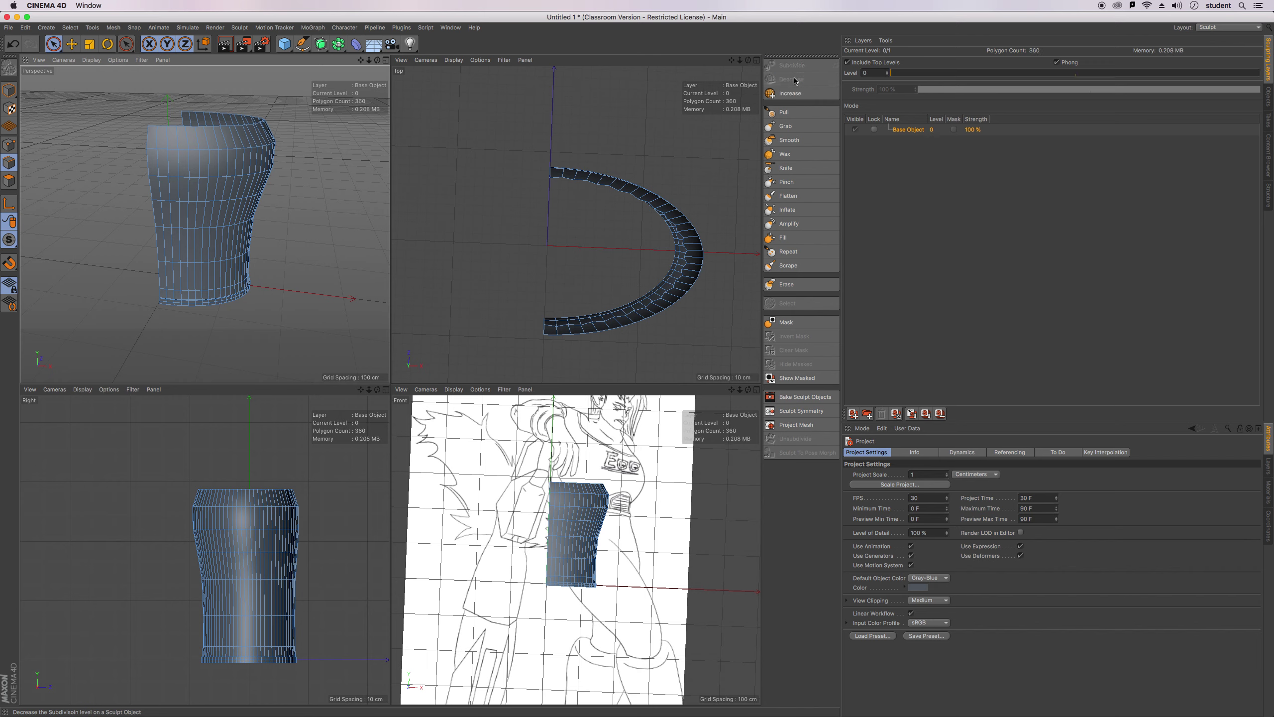
pyautogui.click(13, 94)
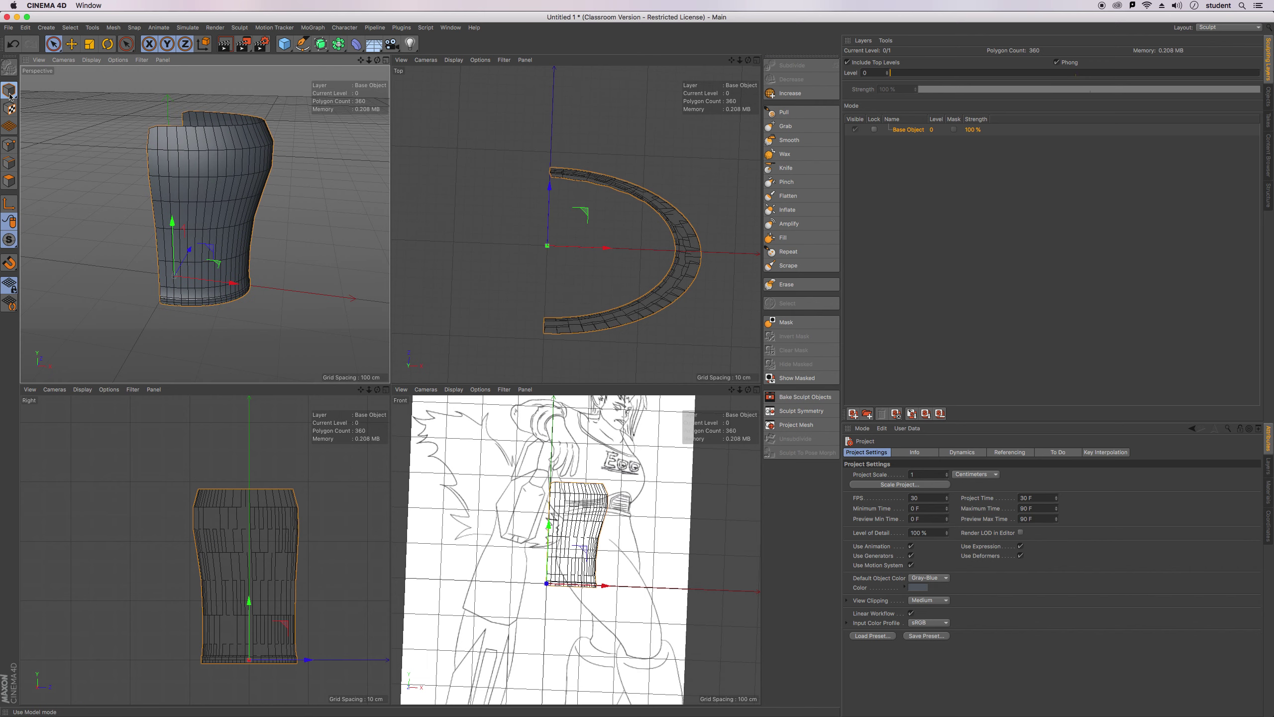
pyautogui.click(792, 95)
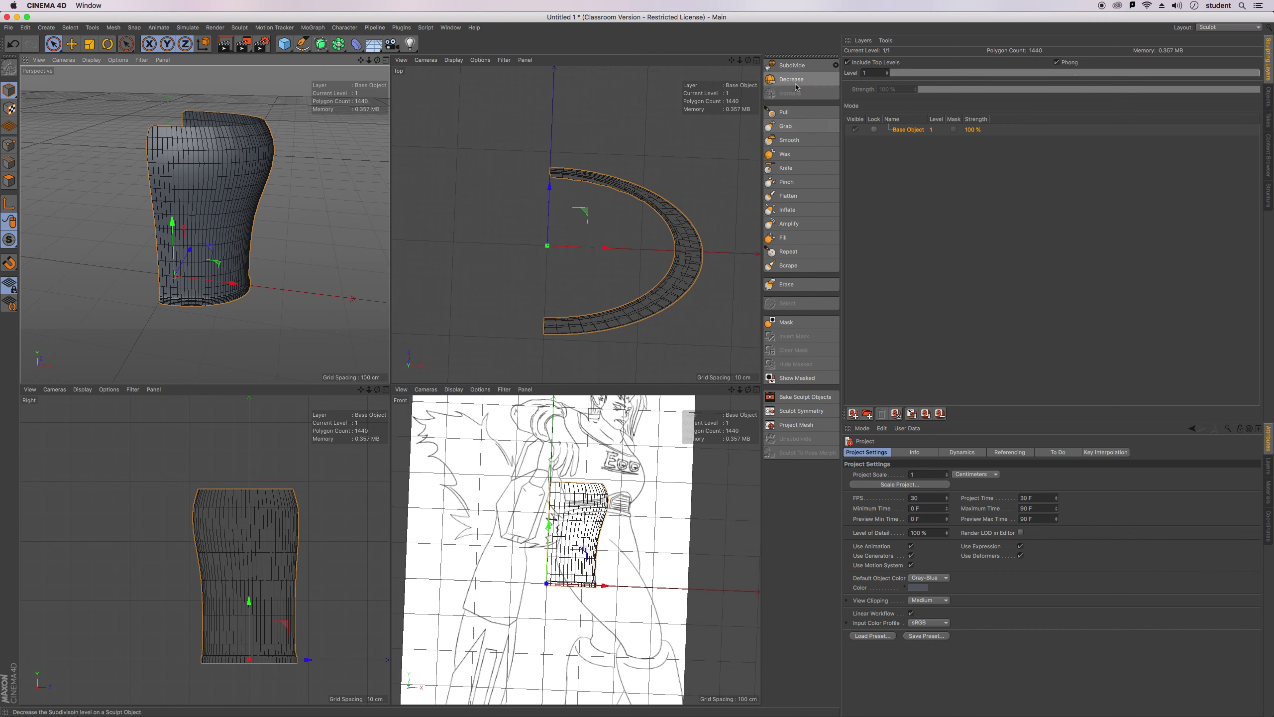
pyautogui.click(795, 66)
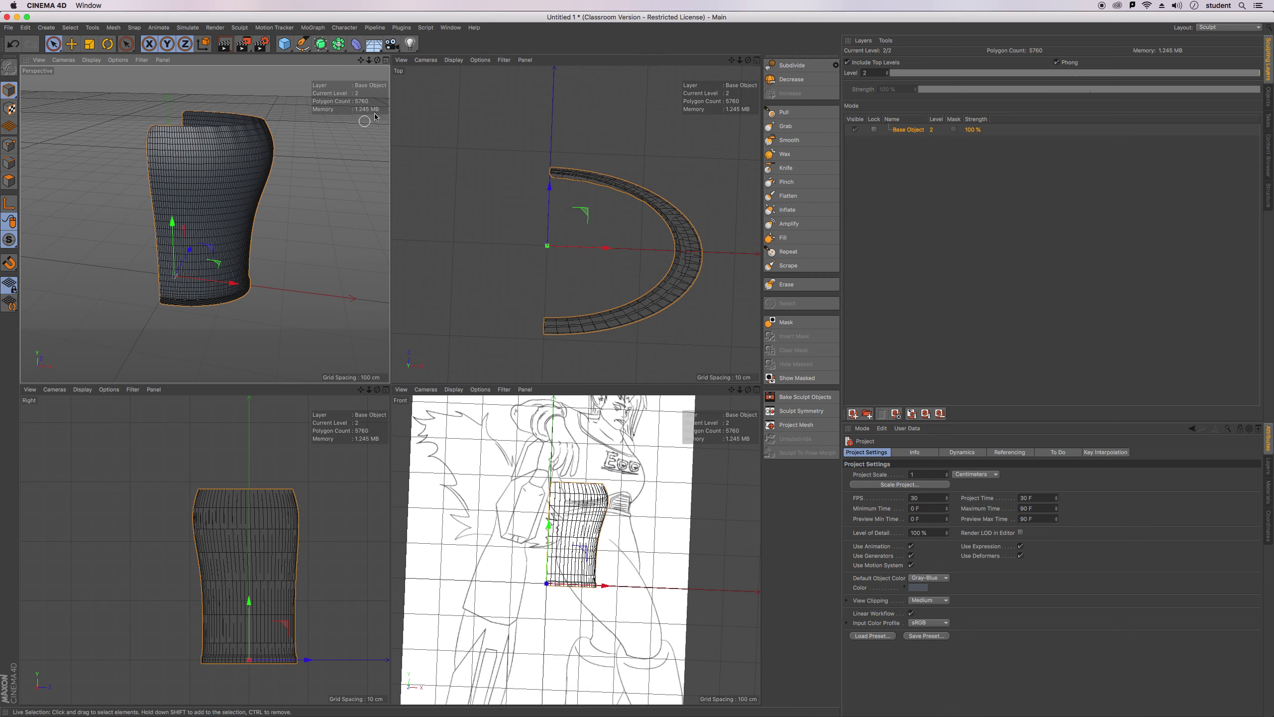
# Build up a horizontal band across the torso's front below the chest with the Wax brush at size 30.
pyautogui.moveTo(377, 60); pyautogui.dragTo(370, 60)
pyautogui.keyDown('alt'); pyautogui.moveTo(204, 224); pyautogui.dragTo(244, 195); pyautogui.keyUp('alt')
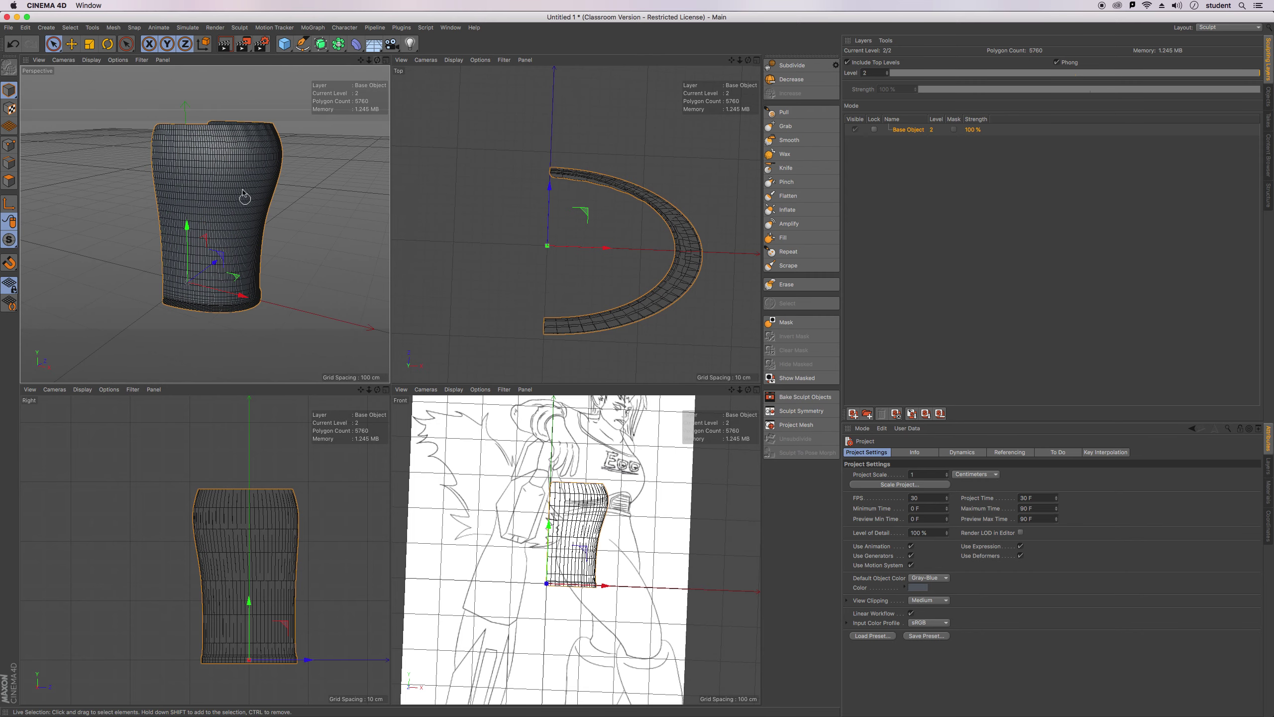
pyautogui.click(157, 195)
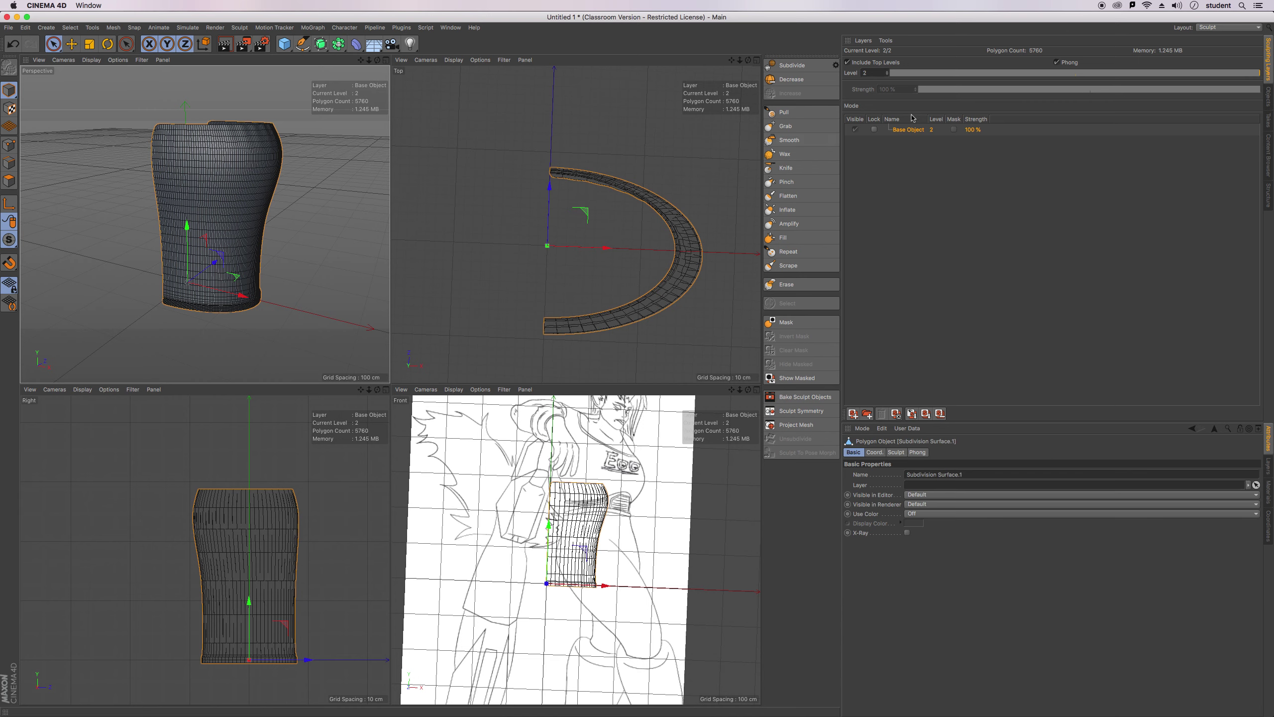
pyautogui.click(787, 154)
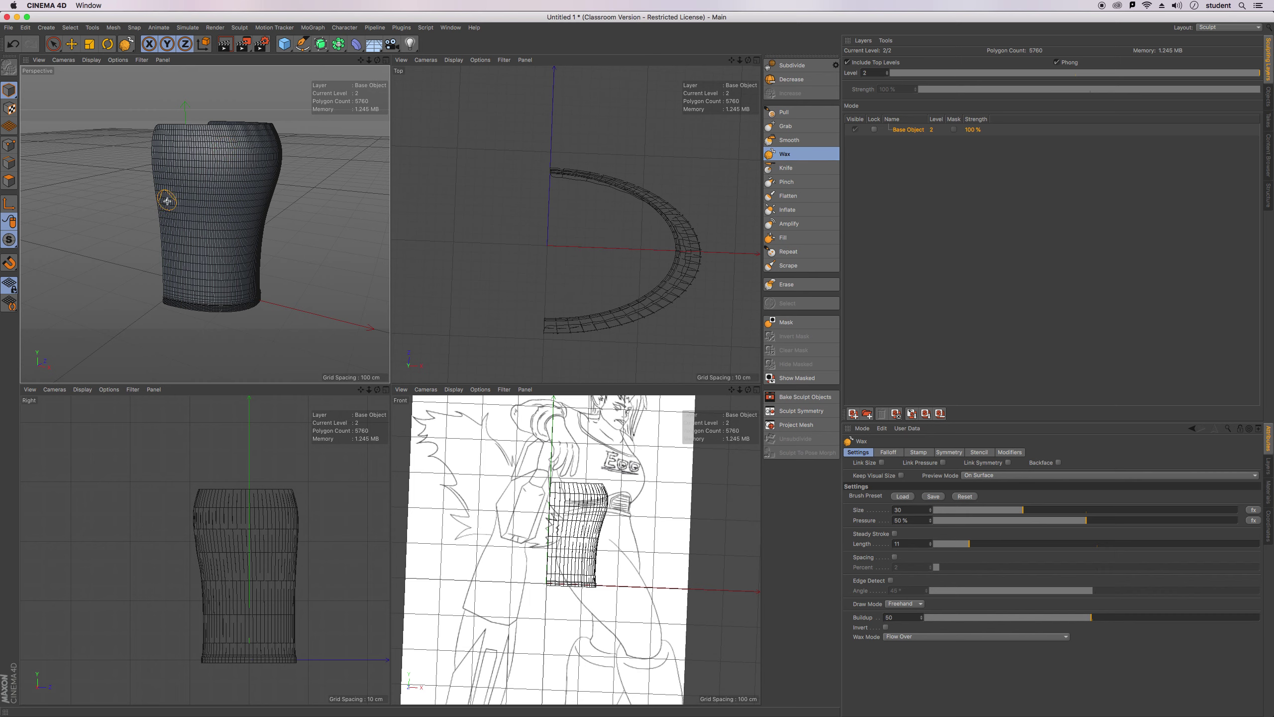
pyautogui.scroll(5, 167, 199)
pyautogui.moveTo(246, 199); pyautogui.dragTo(307, 197)
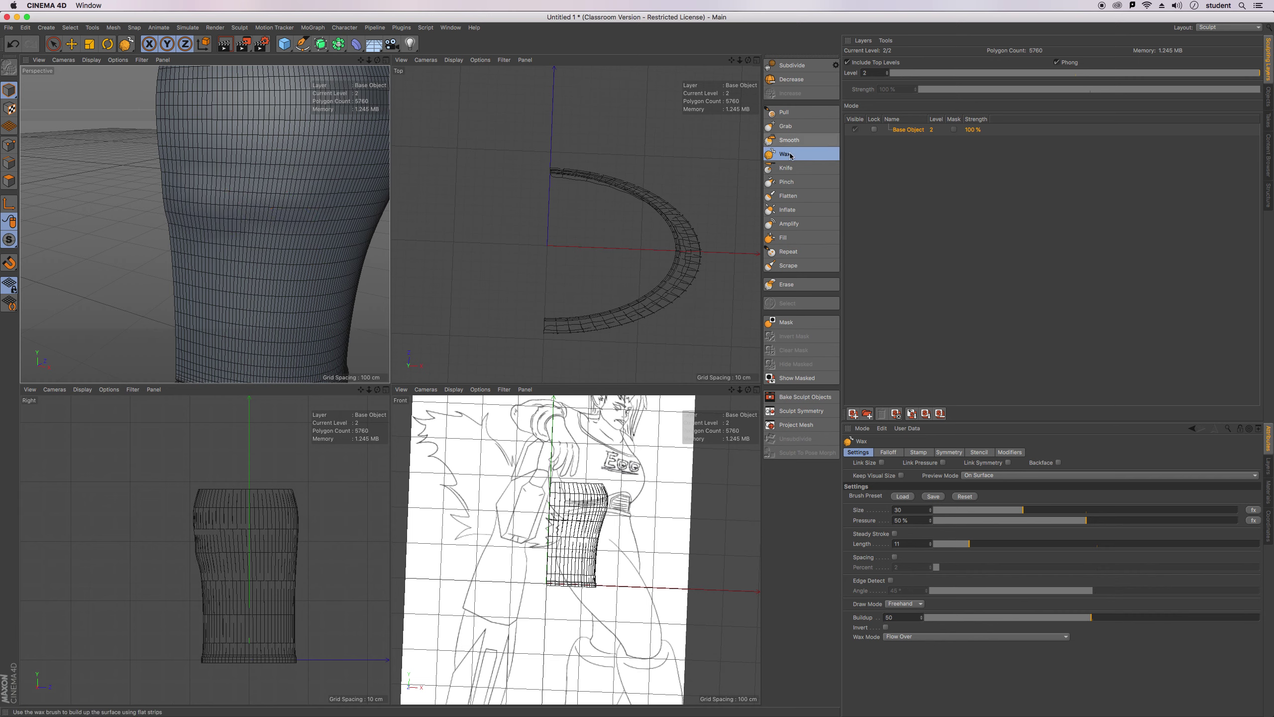
# Swell the ridge under the chest with the Inflate brush, raising its pressure to 32.1 %.
pyautogui.click(787, 210)
pyautogui.moveTo(210, 210); pyautogui.dragTo(157, 208)
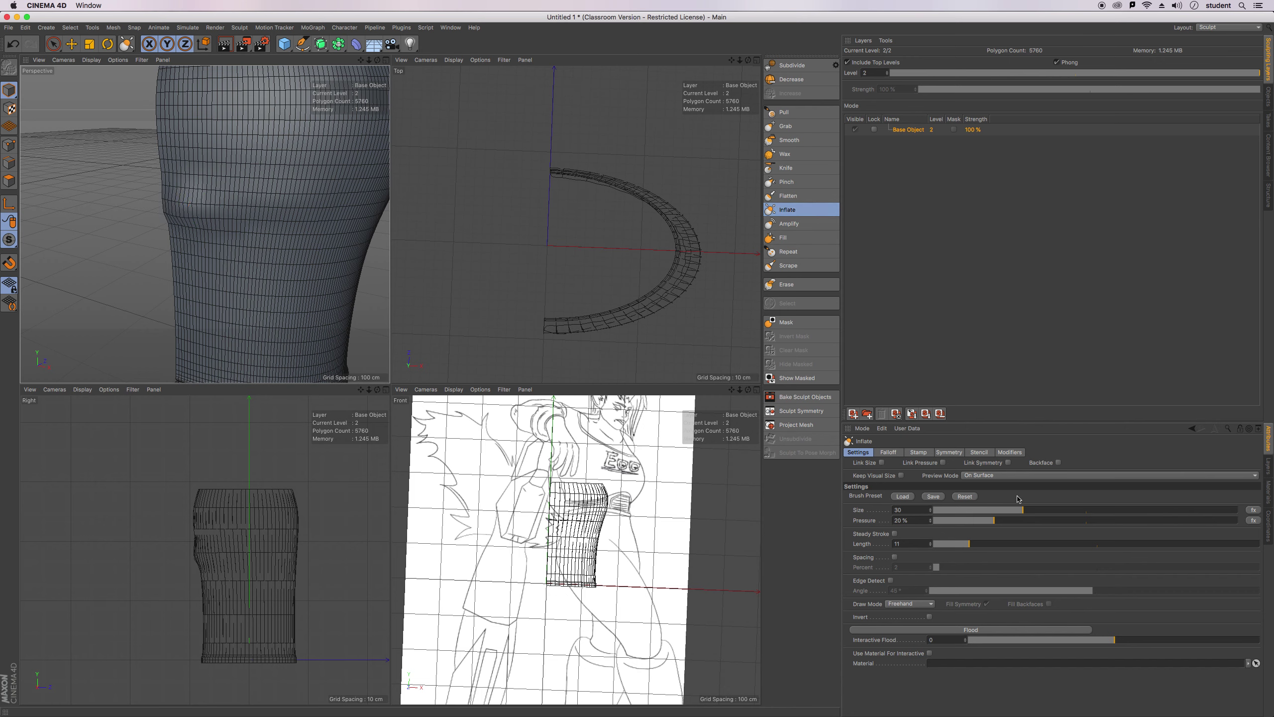
pyautogui.moveTo(998, 525); pyautogui.dragTo(1032, 525)
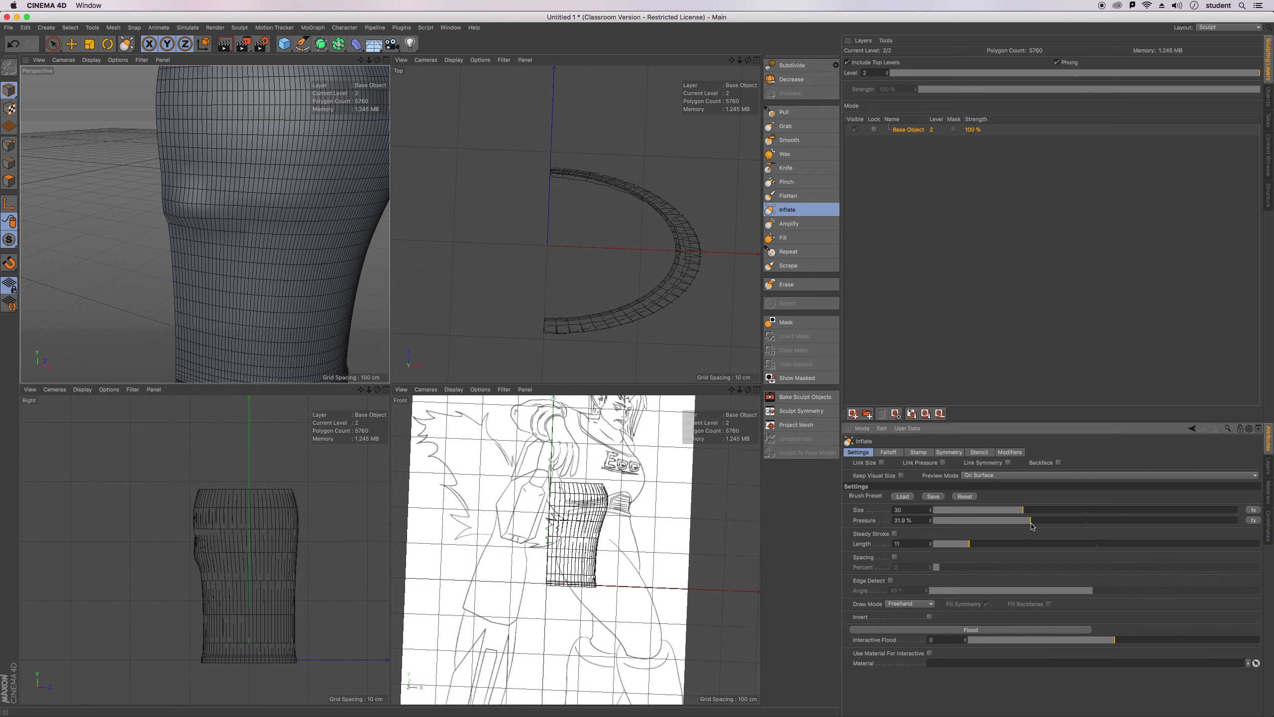
pyautogui.moveTo(179, 220)
pyautogui.mouseDown()
pyautogui.moveTo(307, 215)
pyautogui.moveTo(172, 213)
pyautogui.mouseUp()
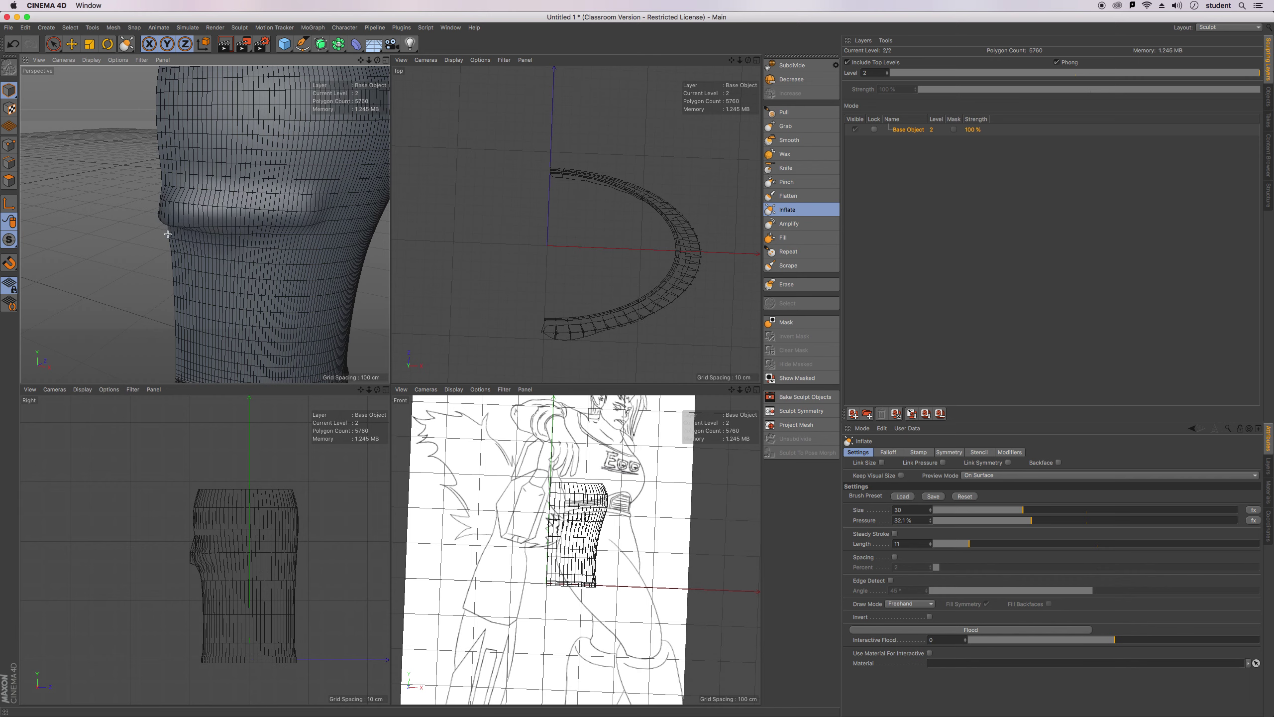
# Subdivide the torso to level 3 and inflate the front of the chest up to the top edge.
pyautogui.click(793, 66)
pyautogui.moveTo(276, 256)
pyautogui.mouseDown()
pyautogui.moveTo(219, 226)
pyautogui.moveTo(338, 211)
pyautogui.mouseUp()
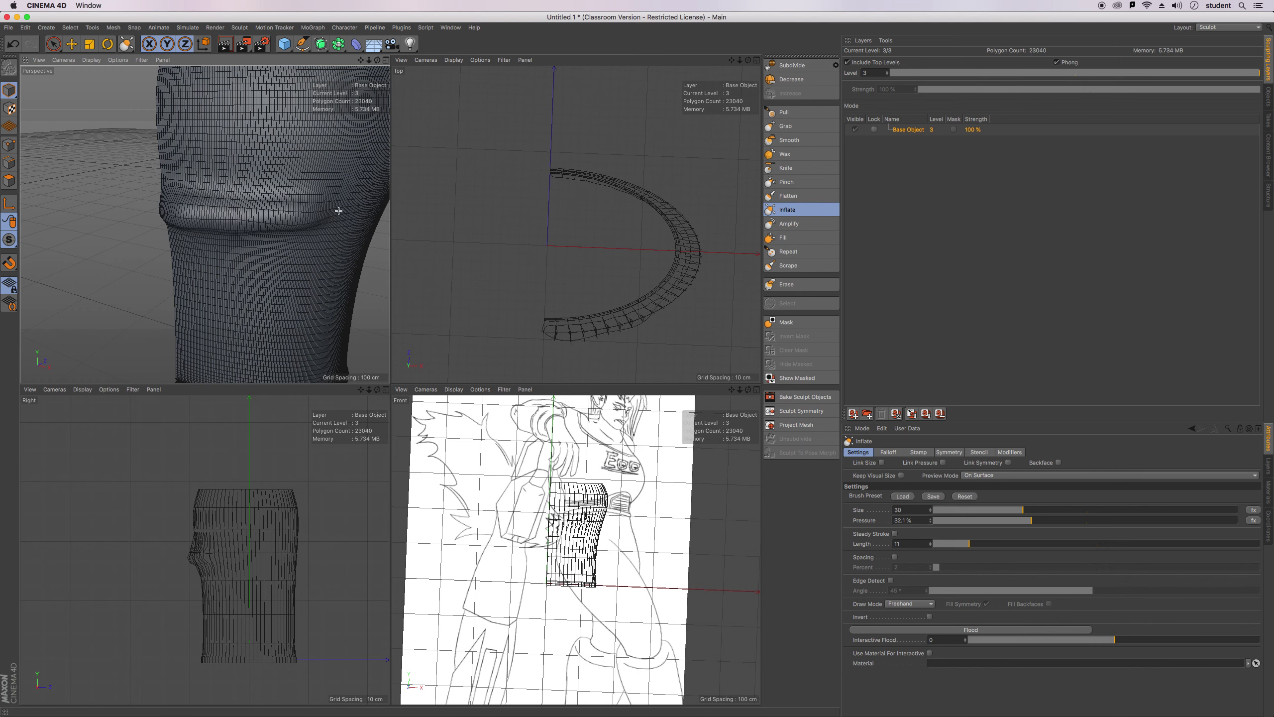
pyautogui.moveTo(361, 61); pyautogui.dragTo(362, 62)
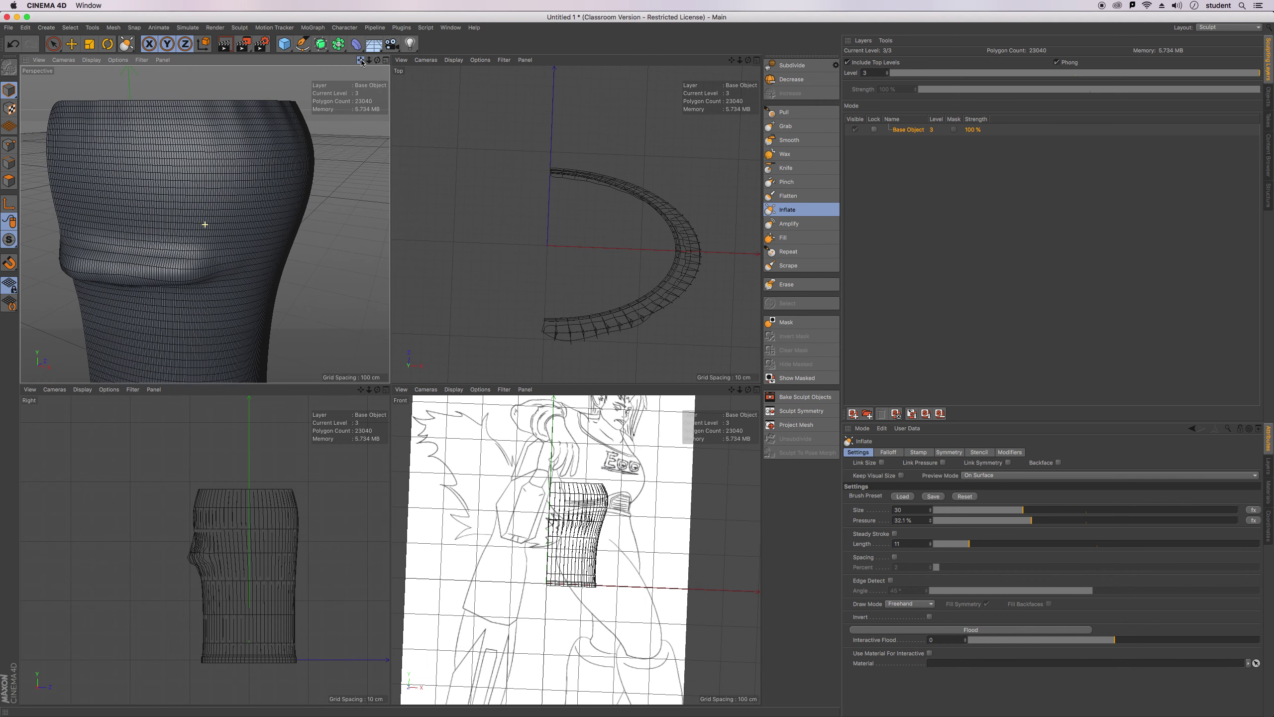
pyautogui.moveTo(207, 230)
pyautogui.mouseDown()
pyautogui.moveTo(205, 264)
pyautogui.moveTo(239, 250)
pyautogui.moveTo(191, 268)
pyautogui.moveTo(240, 235)
pyautogui.moveTo(244, 122)
pyautogui.moveTo(214, 107)
pyautogui.moveTo(68, 107)
pyautogui.moveTo(50, 133)
pyautogui.moveTo(62, 251)
pyautogui.moveTo(226, 235)
pyautogui.moveTo(128, 228)
pyautogui.moveTo(195, 211)
pyautogui.moveTo(161, 201)
pyautogui.moveTo(69, 199)
pyautogui.moveTo(201, 183)
pyautogui.moveTo(75, 150)
pyautogui.moveTo(220, 140)
pyautogui.moveTo(75, 113)
pyautogui.moveTo(206, 125)
pyautogui.moveTo(55, 113)
pyautogui.mouseUp()
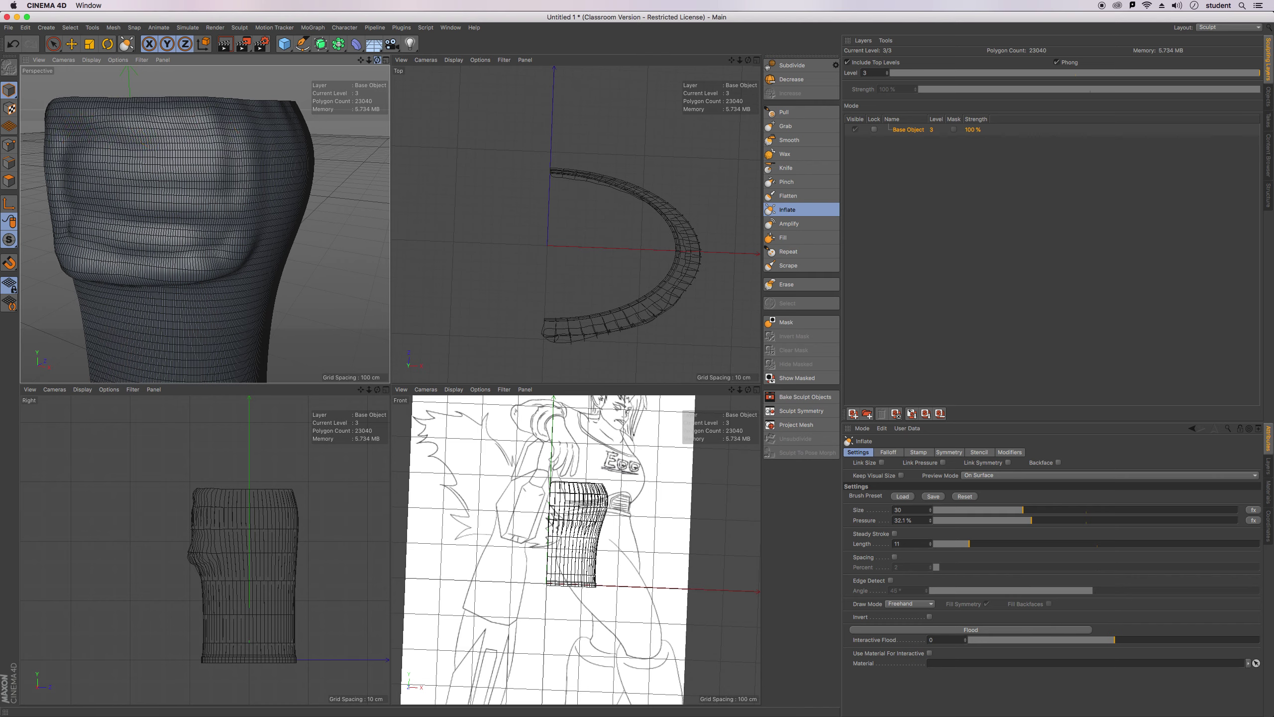
# Inflate the torso's upper rim around the side and add volume to the chest's folds.
pyautogui.moveTo(377, 60); pyautogui.dragTo(272, 144)
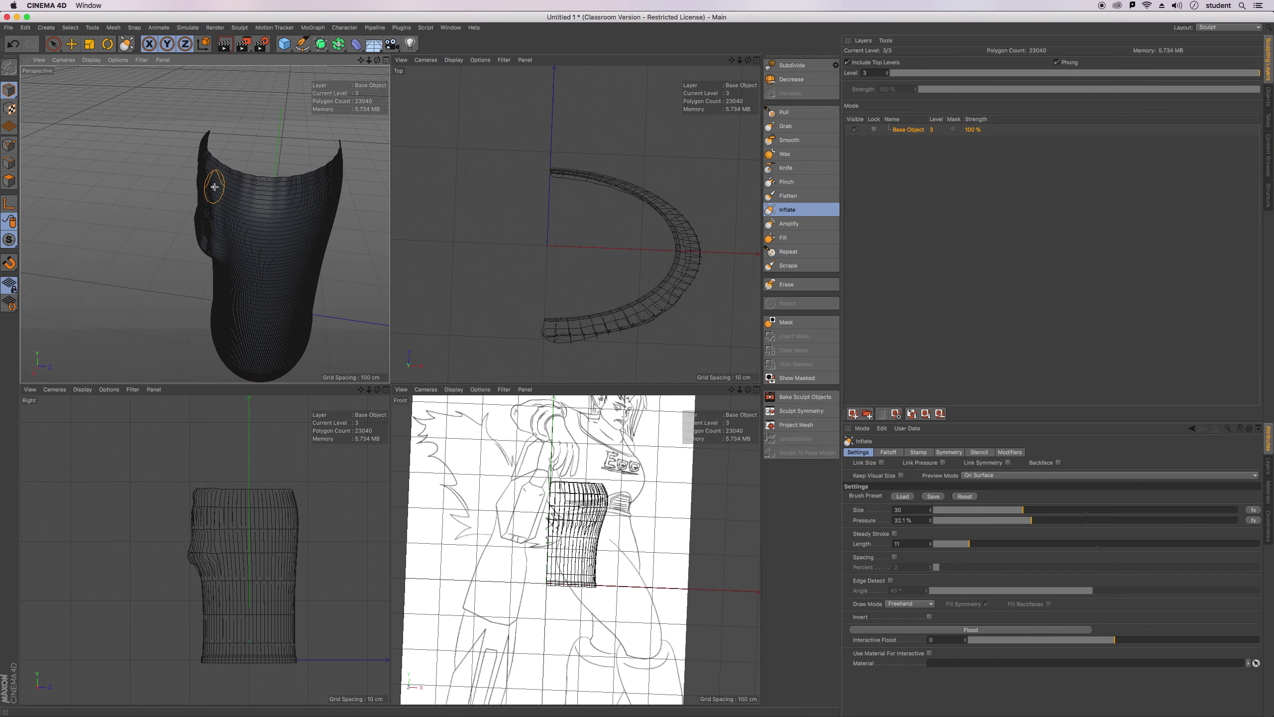
pyautogui.moveTo(223, 179); pyautogui.dragTo(323, 181)
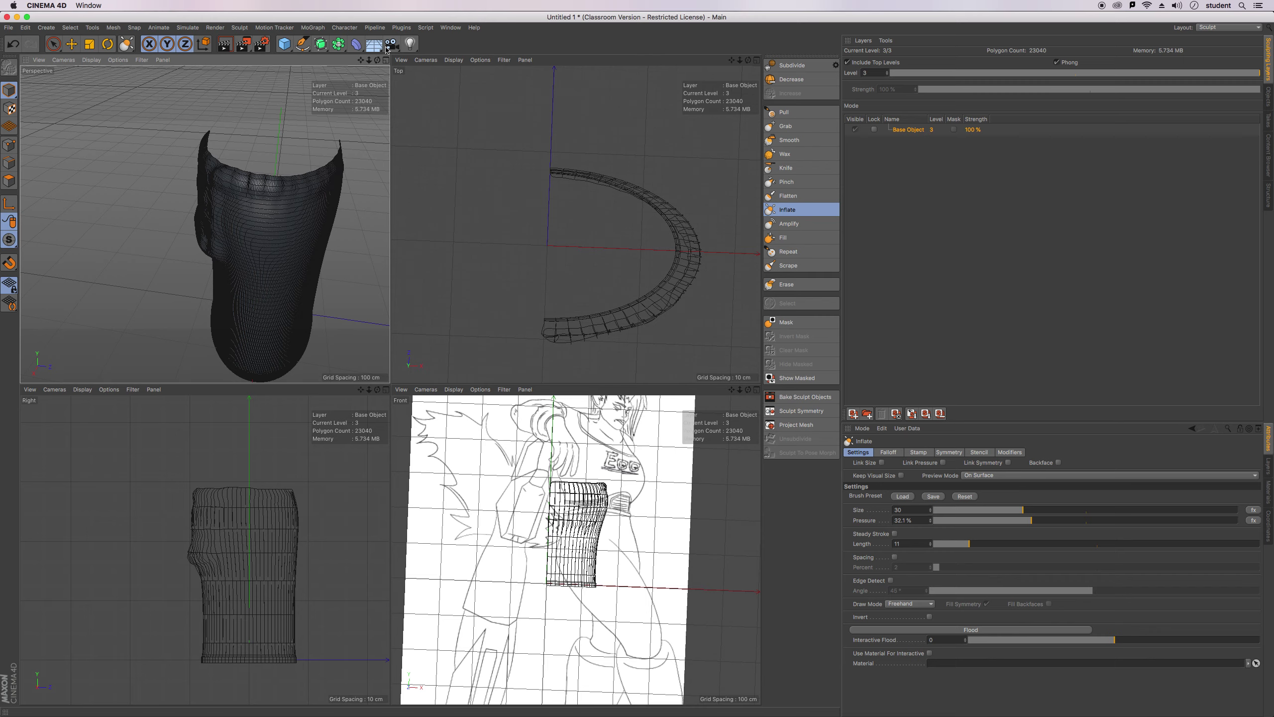
pyautogui.moveTo(377, 60)
pyautogui.mouseDown()
pyautogui.moveTo(334, 144)
pyautogui.moveTo(301, 160)
pyautogui.moveTo(241, 157)
pyautogui.moveTo(373, 164)
pyautogui.moveTo(193, 153)
pyautogui.mouseUp()
pyautogui.moveTo(378, 60); pyautogui.dragTo(371, 168)
pyautogui.keyDown('alt'); pyautogui.moveTo(204, 224); pyautogui.dragTo(213, 222); pyautogui.keyUp('alt')
pyautogui.moveTo(133, 252)
pyautogui.mouseDown()
pyautogui.moveTo(46, 230)
pyautogui.moveTo(41, 200)
pyautogui.moveTo(45, 231)
pyautogui.mouseUp()
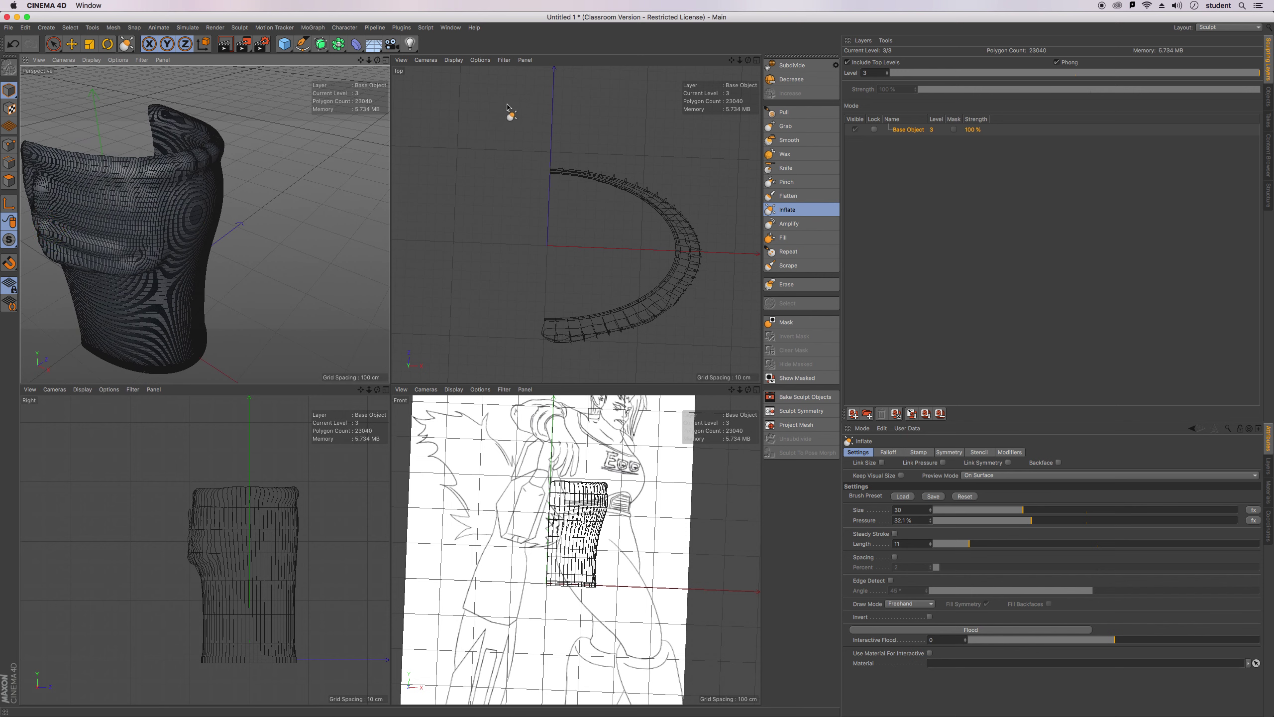
# Inflate curved abdominal folds on the torso's front, from below the chest down to the hem.
pyautogui.moveTo(362, 60); pyautogui.dragTo(379, 58)
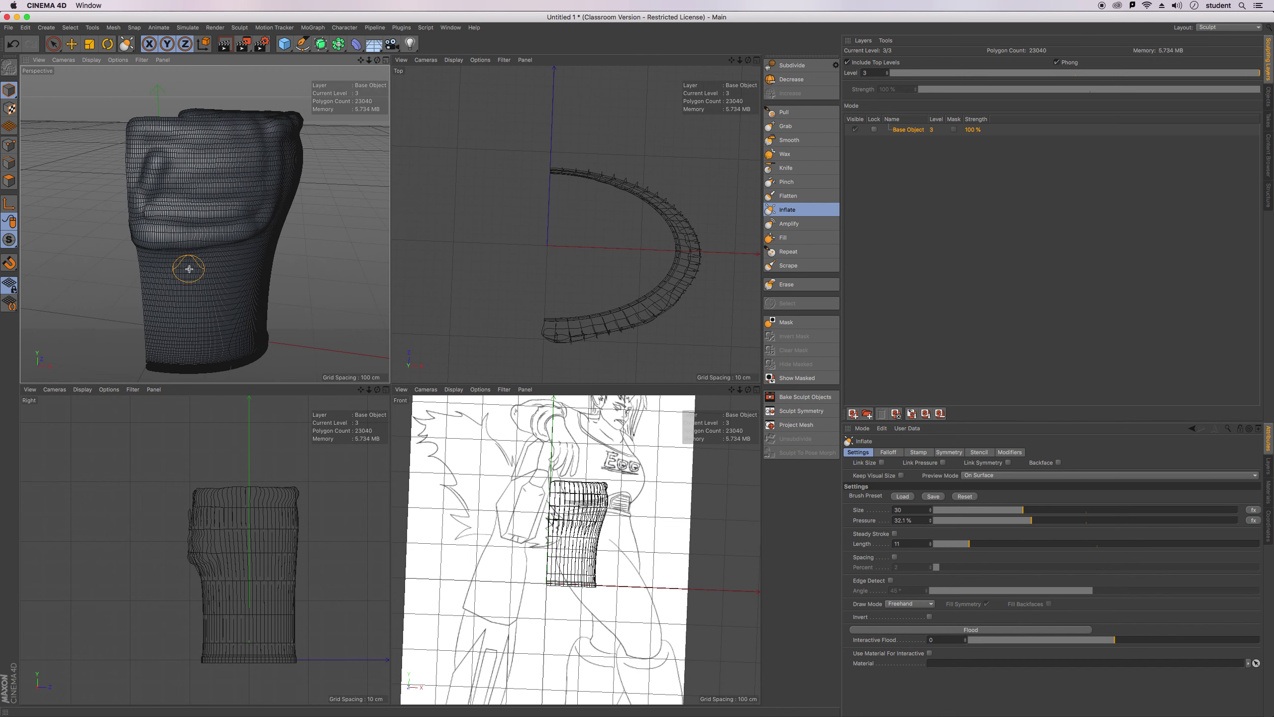
pyautogui.moveTo(160, 264)
pyautogui.mouseDown()
pyautogui.moveTo(200, 268)
pyautogui.moveTo(214, 331)
pyautogui.moveTo(209, 297)
pyautogui.moveTo(173, 268)
pyautogui.moveTo(213, 301)
pyautogui.moveTo(213, 366)
pyautogui.mouseUp()
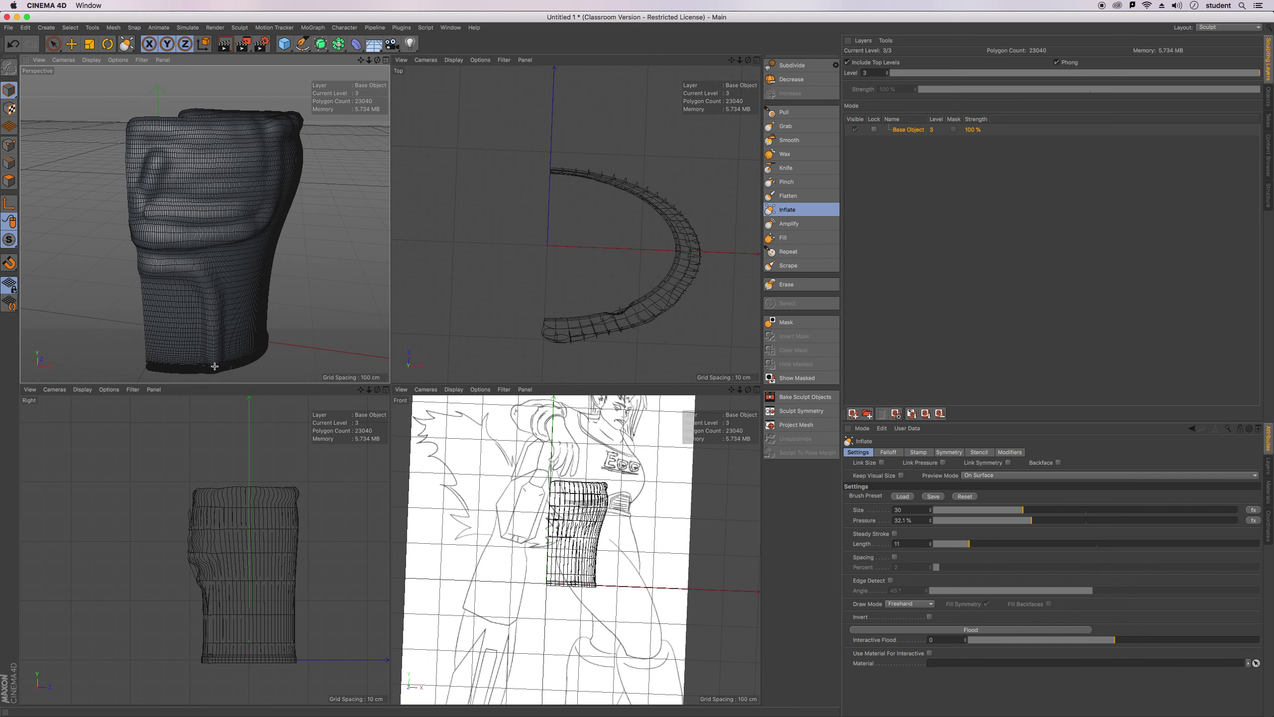
pyautogui.moveTo(211, 313)
pyautogui.mouseDown()
pyautogui.moveTo(183, 272)
pyautogui.moveTo(202, 331)
pyautogui.moveTo(187, 304)
pyautogui.moveTo(143, 295)
pyautogui.moveTo(182, 362)
pyautogui.moveTo(151, 316)
pyautogui.moveTo(168, 360)
pyautogui.moveTo(136, 339)
pyautogui.moveTo(157, 371)
pyautogui.moveTo(182, 326)
pyautogui.moveTo(191, 368)
pyautogui.mouseUp()
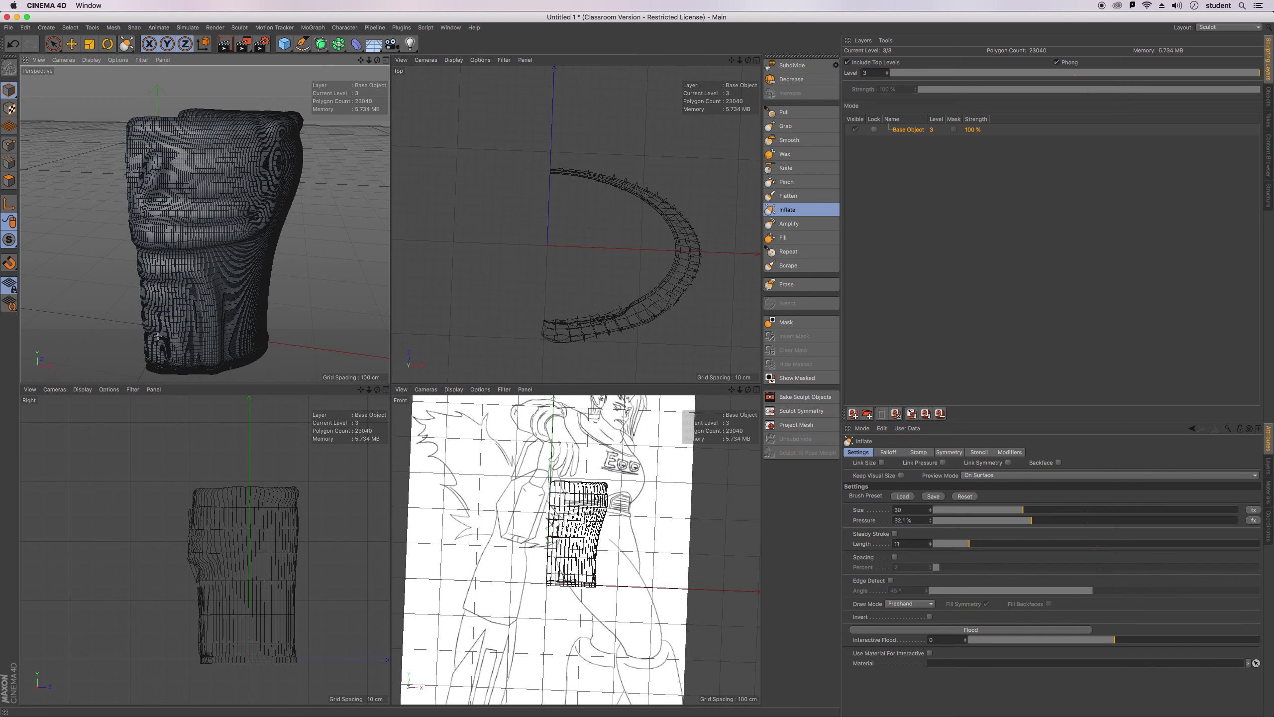
pyautogui.moveTo(161, 366); pyautogui.dragTo(148, 327)
# Smooth the inflated folds over the front of the chest and its top edge with the Smooth brush at 100 % pressure.
pyautogui.moveTo(377, 59); pyautogui.dragTo(345, 56)
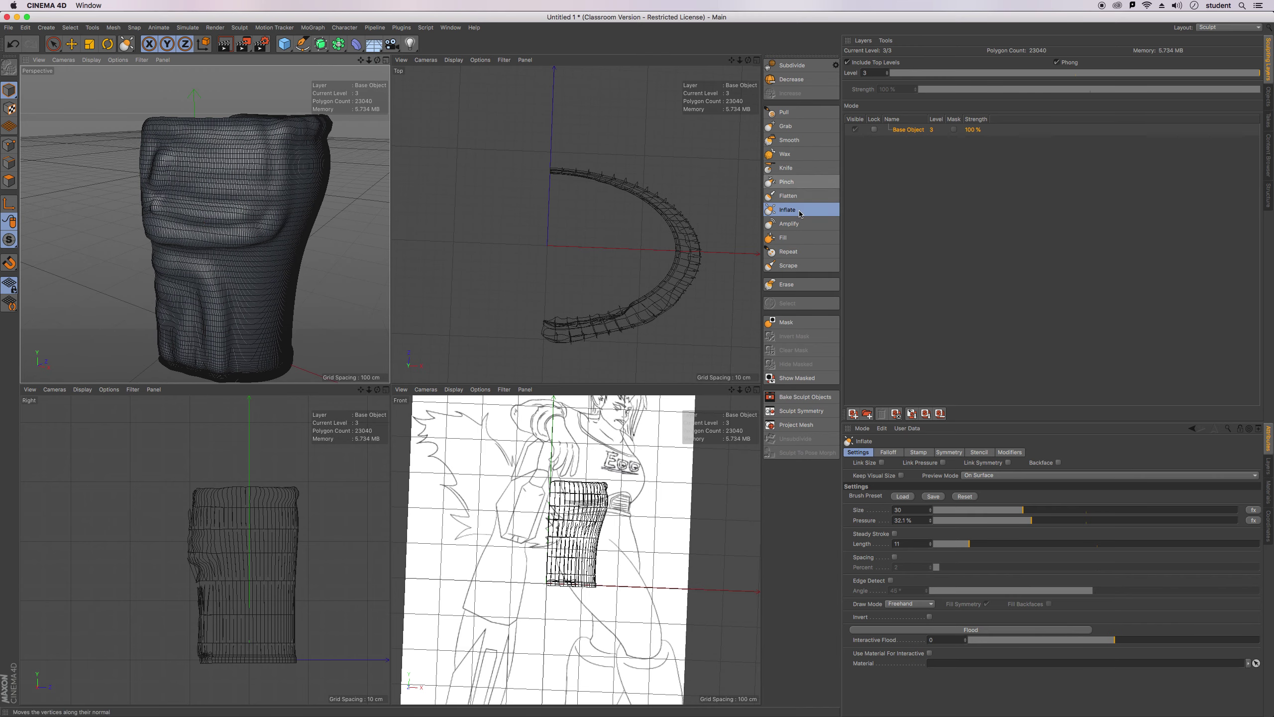
pyautogui.click(789, 140)
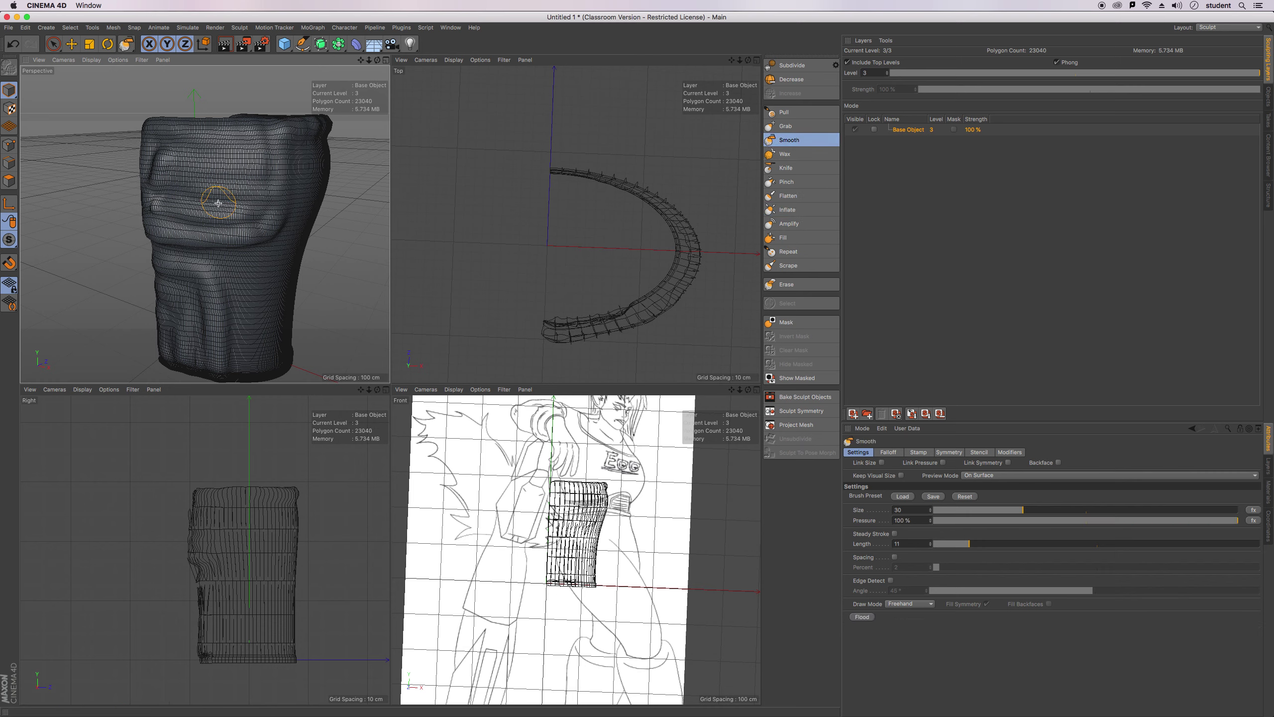
pyautogui.moveTo(225, 222)
pyautogui.mouseDown()
pyautogui.moveTo(270, 211)
pyautogui.moveTo(201, 205)
pyautogui.moveTo(206, 231)
pyautogui.moveTo(161, 227)
pyautogui.moveTo(168, 203)
pyautogui.moveTo(252, 183)
pyautogui.mouseUp()
pyautogui.moveTo(129, 192)
pyautogui.mouseDown()
pyautogui.moveTo(205, 231)
pyautogui.moveTo(208, 165)
pyautogui.moveTo(153, 143)
pyautogui.moveTo(130, 155)
pyautogui.moveTo(163, 184)
pyautogui.mouseUp()
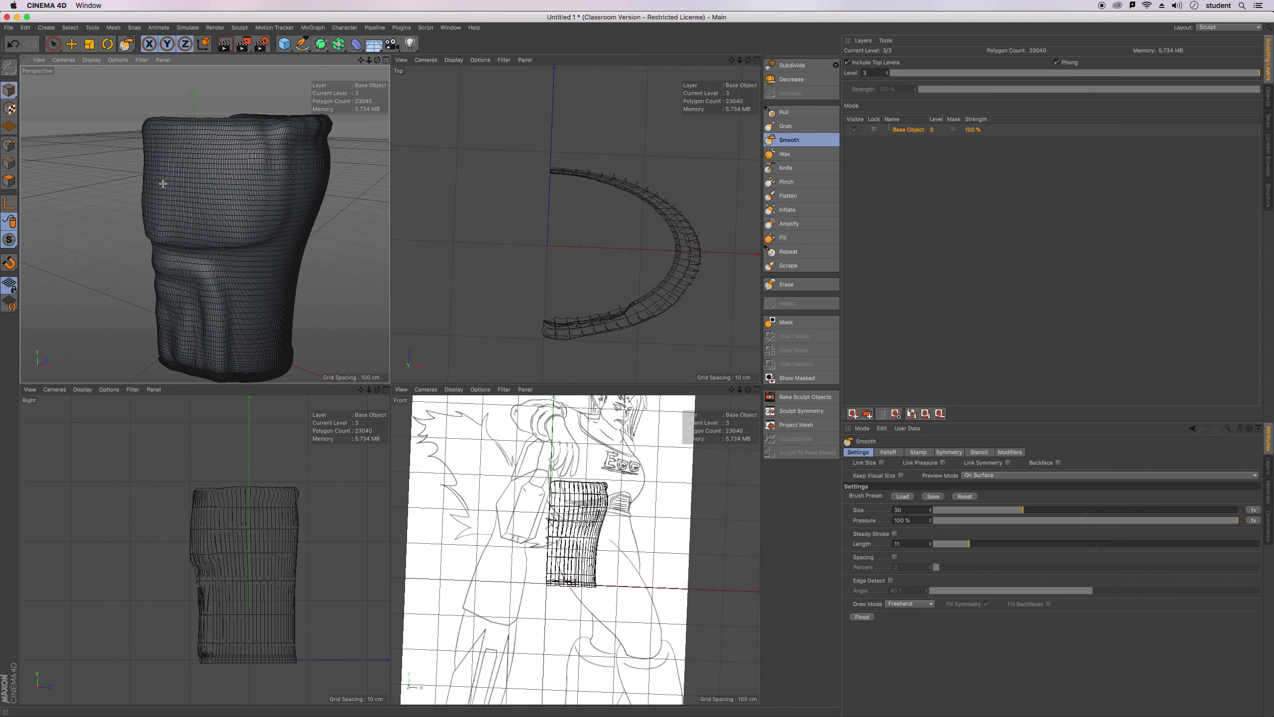
pyautogui.moveTo(173, 175)
pyautogui.mouseDown()
pyautogui.moveTo(274, 150)
pyautogui.moveTo(130, 124)
pyautogui.moveTo(292, 128)
pyautogui.moveTo(156, 128)
pyautogui.moveTo(236, 145)
pyautogui.moveTo(292, 140)
pyautogui.moveTo(241, 140)
pyautogui.moveTo(326, 118)
pyautogui.mouseUp()
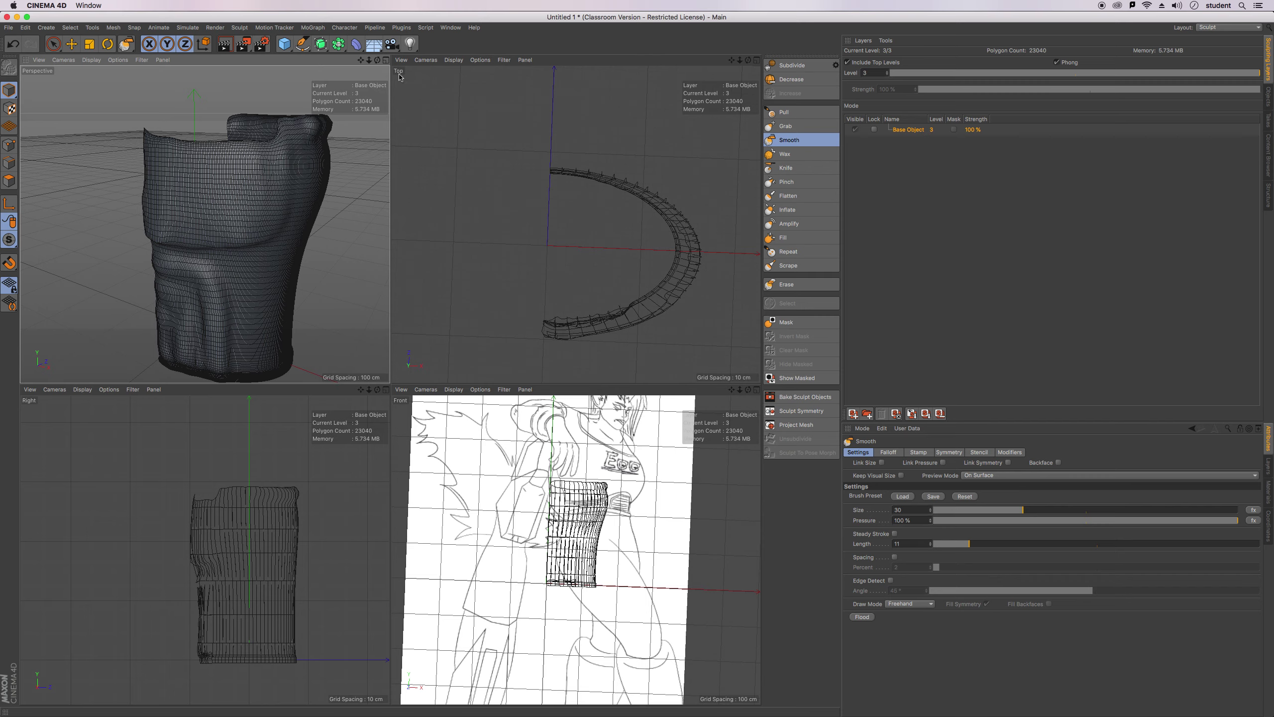
# Smooth the torso's upper rim around the side and back.
pyautogui.moveTo(377, 60); pyautogui.dragTo(301, 95)
pyautogui.moveTo(296, 222)
pyautogui.mouseDown()
pyautogui.moveTo(314, 216)
pyautogui.moveTo(261, 205)
pyautogui.moveTo(288, 208)
pyautogui.mouseUp()
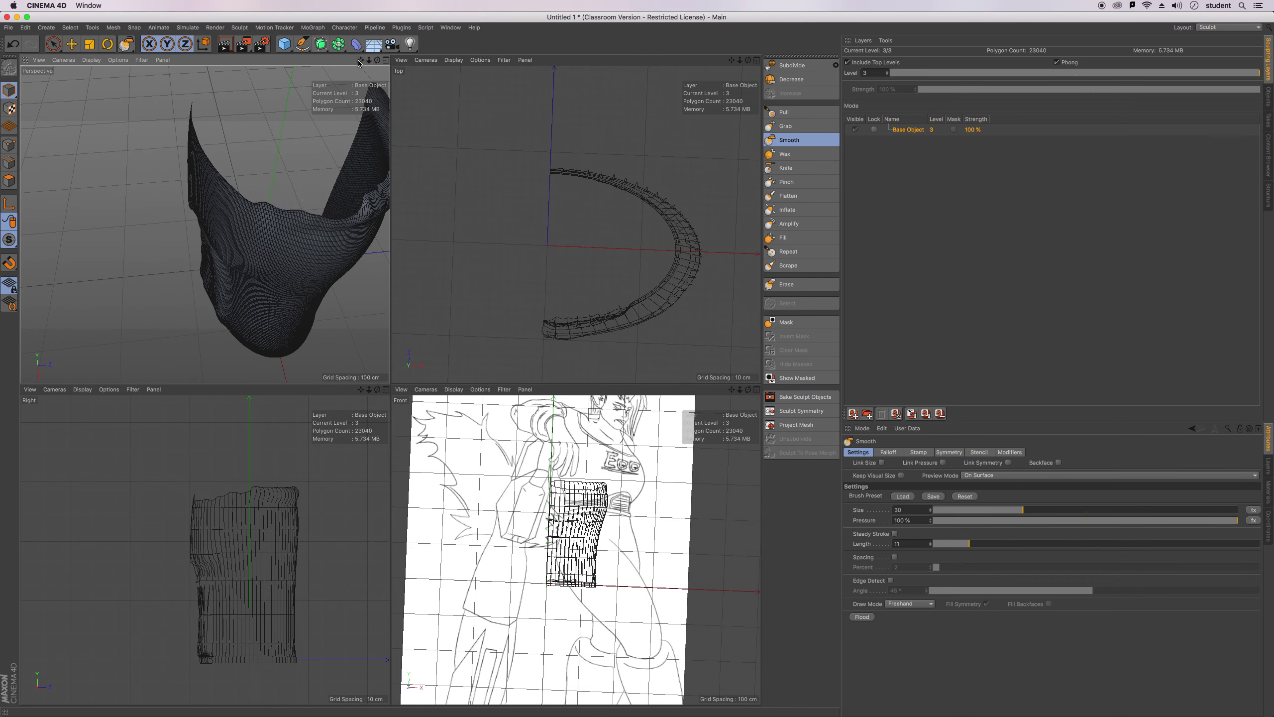
pyautogui.moveTo(361, 60)
pyautogui.mouseDown()
pyautogui.moveTo(253, 61)
pyautogui.moveTo(364, 57)
pyautogui.moveTo(309, 27)
pyautogui.mouseUp()
pyautogui.moveTo(128, 175)
pyautogui.mouseDown()
pyautogui.moveTo(236, 151)
pyautogui.moveTo(268, 125)
pyautogui.moveTo(170, 166)
pyautogui.moveTo(112, 167)
pyautogui.moveTo(150, 173)
pyautogui.moveTo(267, 120)
pyautogui.mouseUp()
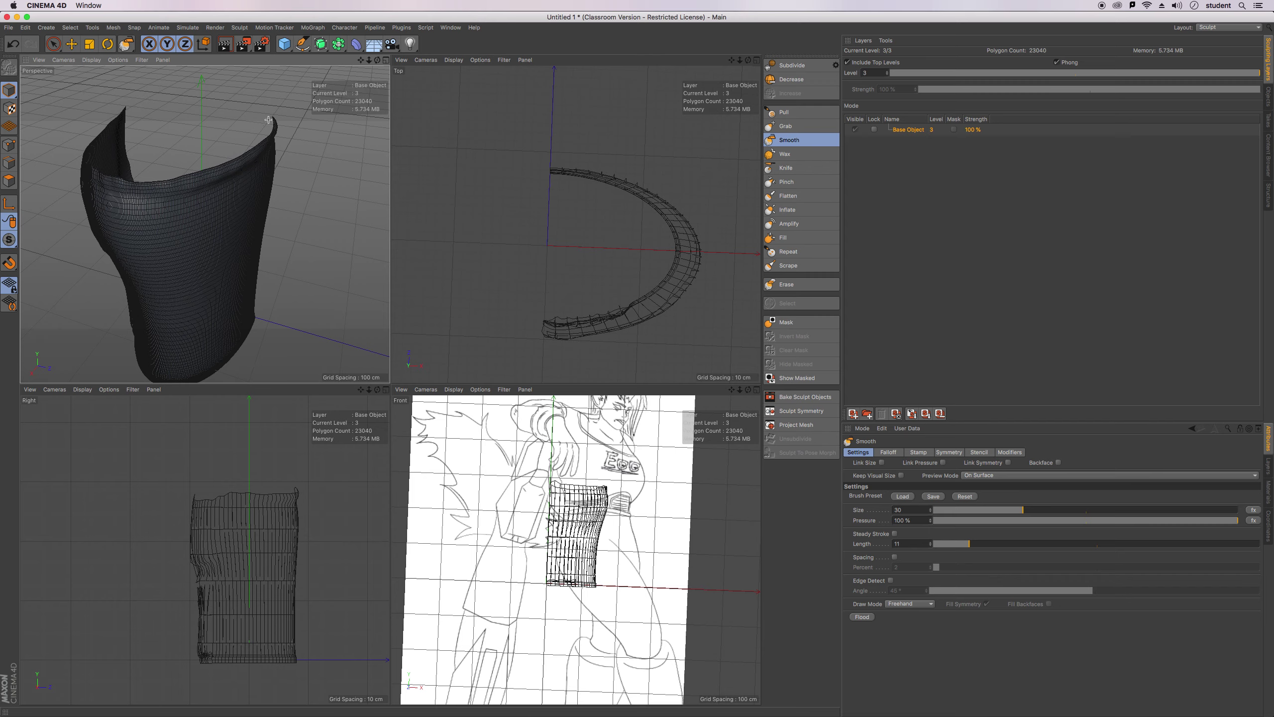
pyautogui.moveTo(218, 157); pyautogui.dragTo(112, 165)
pyautogui.moveTo(378, 61); pyautogui.dragTo(345, 18)
pyautogui.moveTo(138, 186); pyautogui.dragTo(260, 187)
pyautogui.moveTo(356, 171)
pyautogui.mouseDown()
pyautogui.moveTo(137, 194)
pyautogui.moveTo(380, 181)
pyautogui.mouseUp()
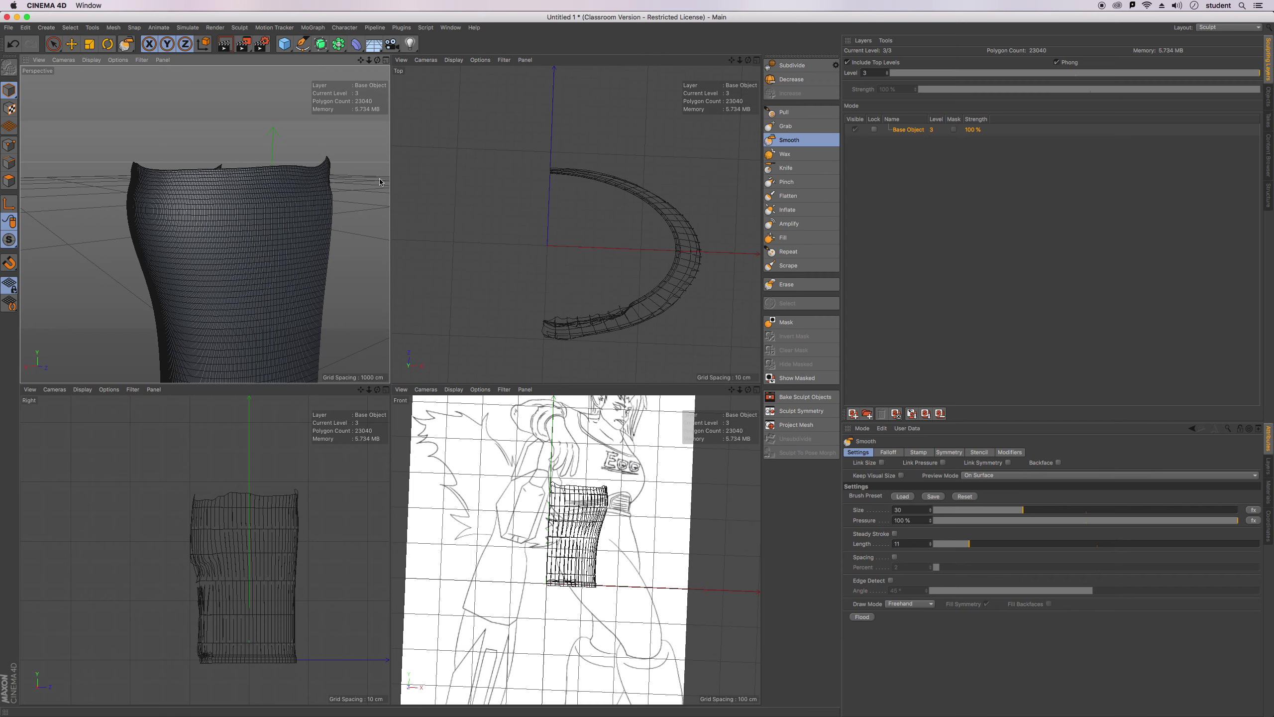
# Smooth the torso's upper side and the front of the chest above the abdominal folds.
pyautogui.moveTo(377, 59); pyautogui.dragTo(250, 145)
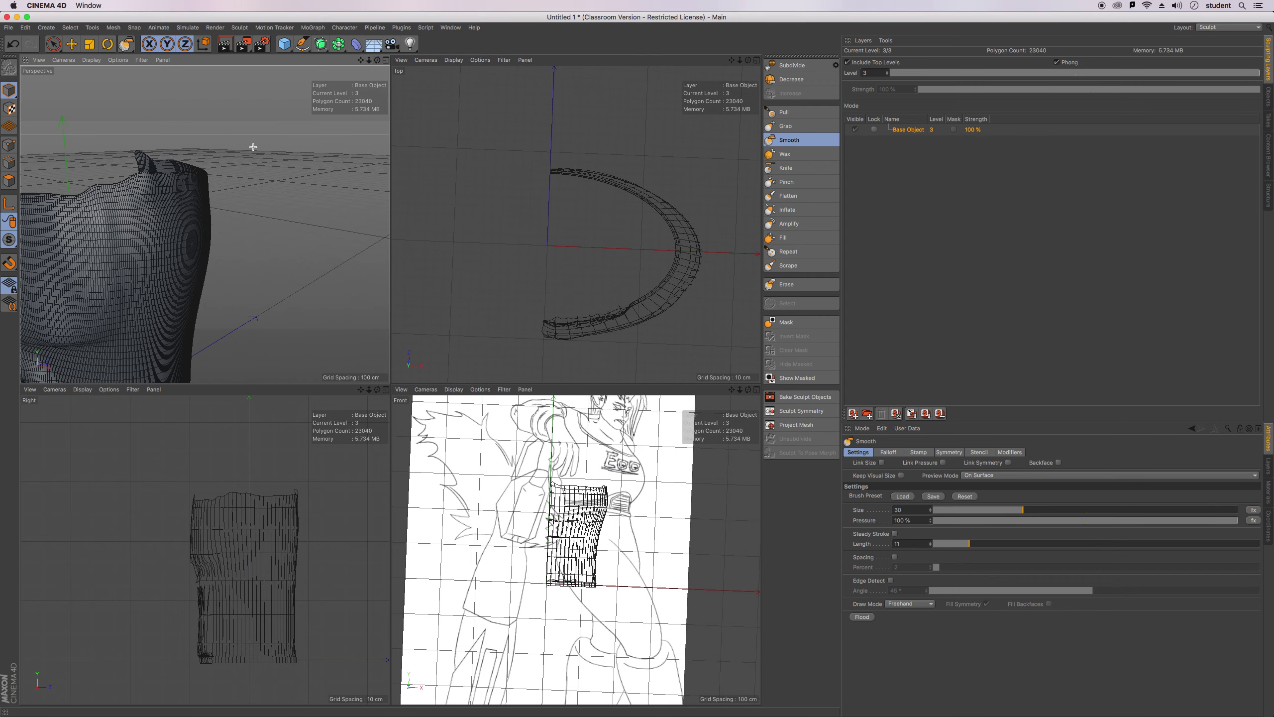
pyautogui.moveTo(184, 194)
pyautogui.mouseDown()
pyautogui.moveTo(120, 203)
pyautogui.moveTo(155, 207)
pyautogui.mouseUp()
pyautogui.moveTo(73, 241)
pyautogui.mouseDown()
pyautogui.moveTo(75, 302)
pyautogui.moveTo(64, 294)
pyautogui.mouseUp()
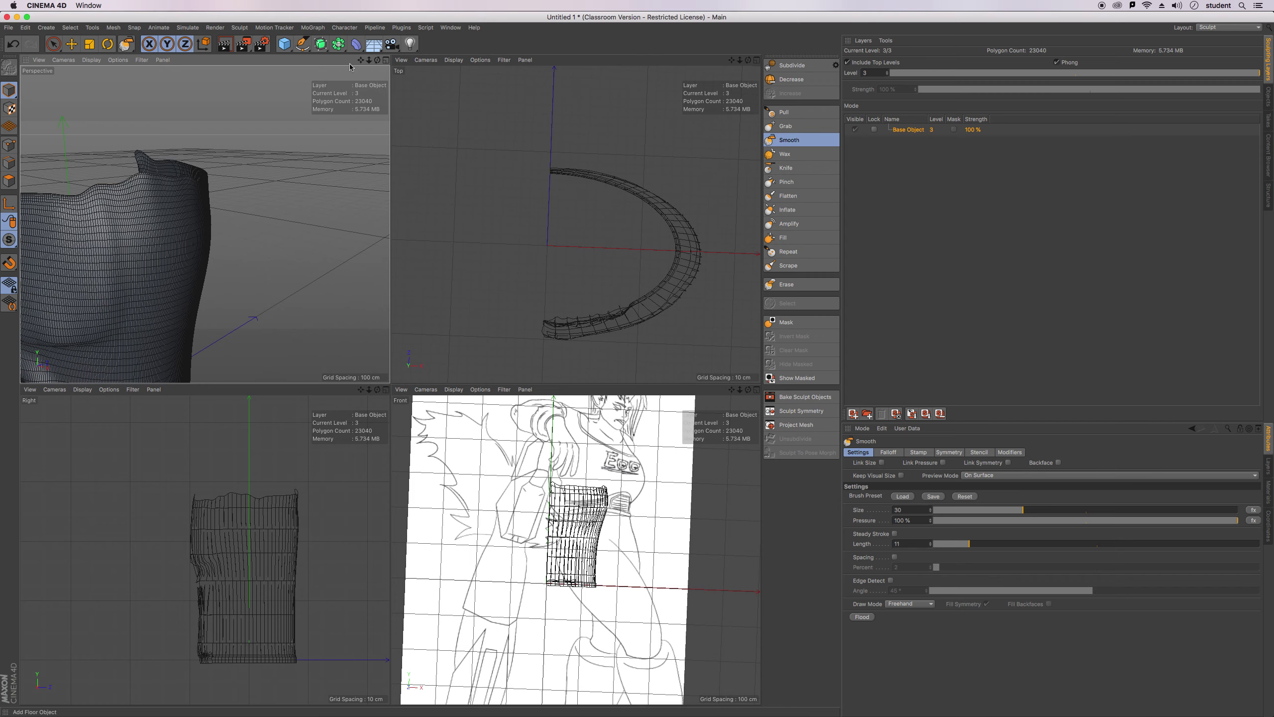
pyautogui.moveTo(361, 61)
pyautogui.mouseDown()
pyautogui.moveTo(505, 3)
pyautogui.moveTo(551, 1)
pyautogui.mouseUp()
pyautogui.moveTo(264, 205); pyautogui.dragTo(148, 201)
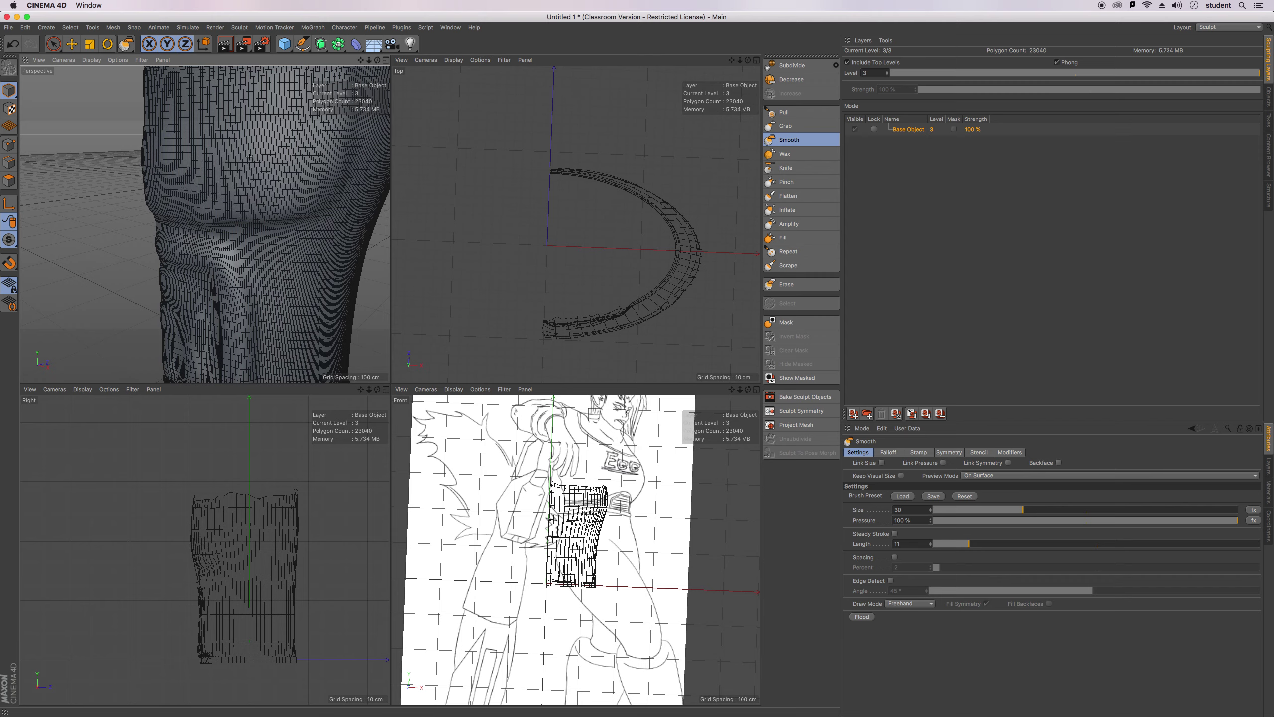
# Smooth the abdominal folds and the lower hem at the torso's front.
pyautogui.moveTo(360, 59)
pyautogui.mouseDown()
pyautogui.moveTo(205, 224)
pyautogui.moveTo(202, 193)
pyautogui.moveTo(205, 225)
pyautogui.moveTo(270, 203)
pyautogui.moveTo(220, 183)
pyautogui.moveTo(179, 186)
pyautogui.moveTo(180, 271)
pyautogui.moveTo(194, 265)
pyautogui.moveTo(201, 301)
pyautogui.moveTo(228, 237)
pyautogui.moveTo(241, 315)
pyautogui.moveTo(174, 311)
pyautogui.moveTo(221, 315)
pyautogui.moveTo(199, 319)
pyautogui.mouseUp()
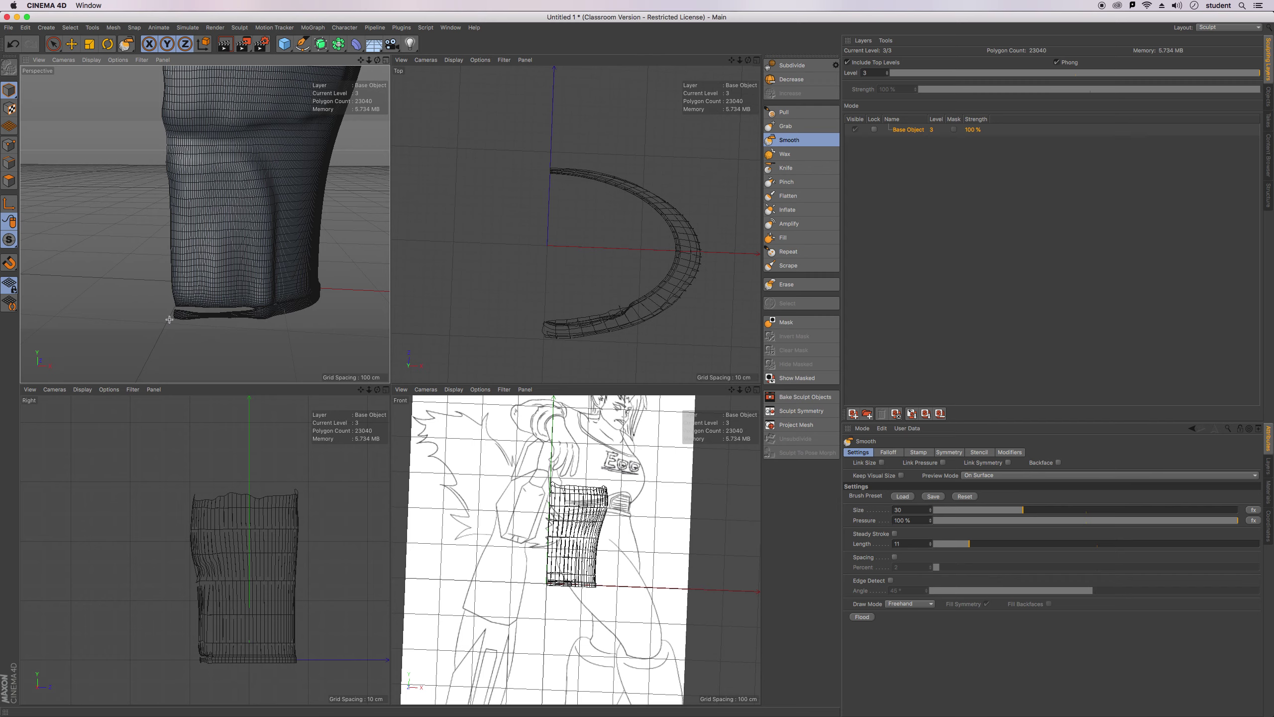
pyautogui.moveTo(284, 315); pyautogui.dragTo(257, 301)
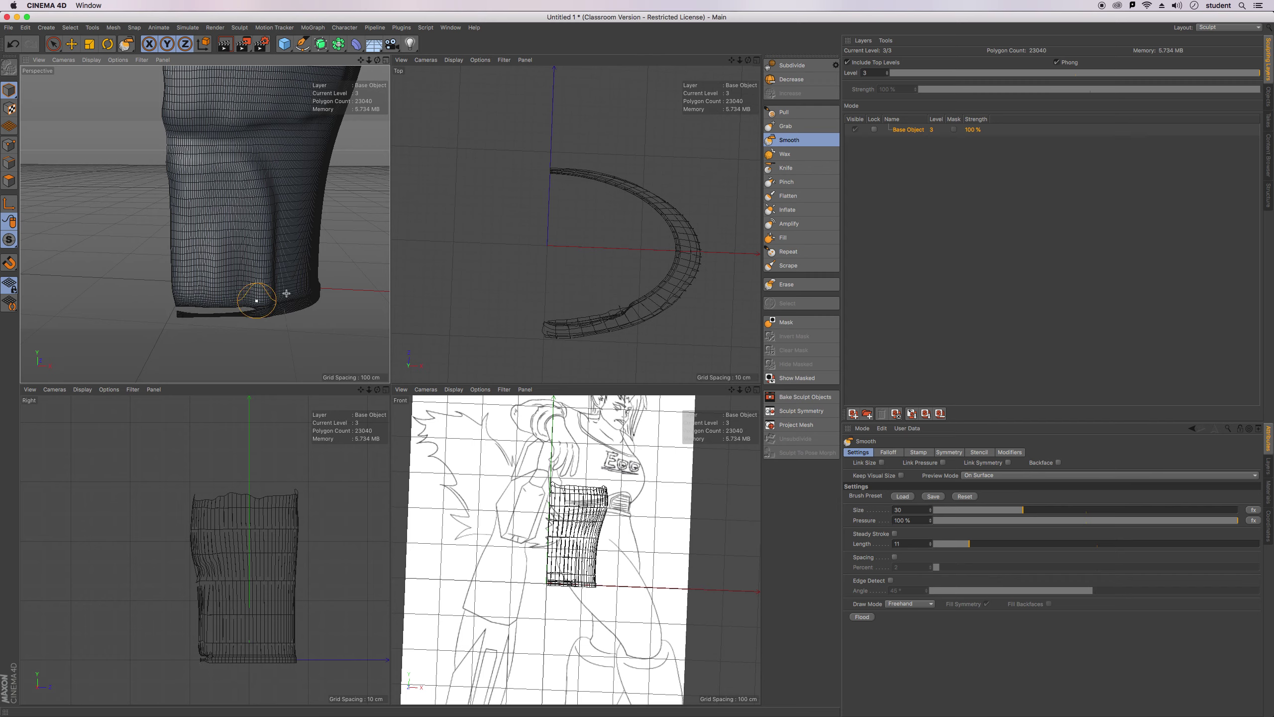
pyautogui.moveTo(377, 60); pyautogui.dragTo(349, 73)
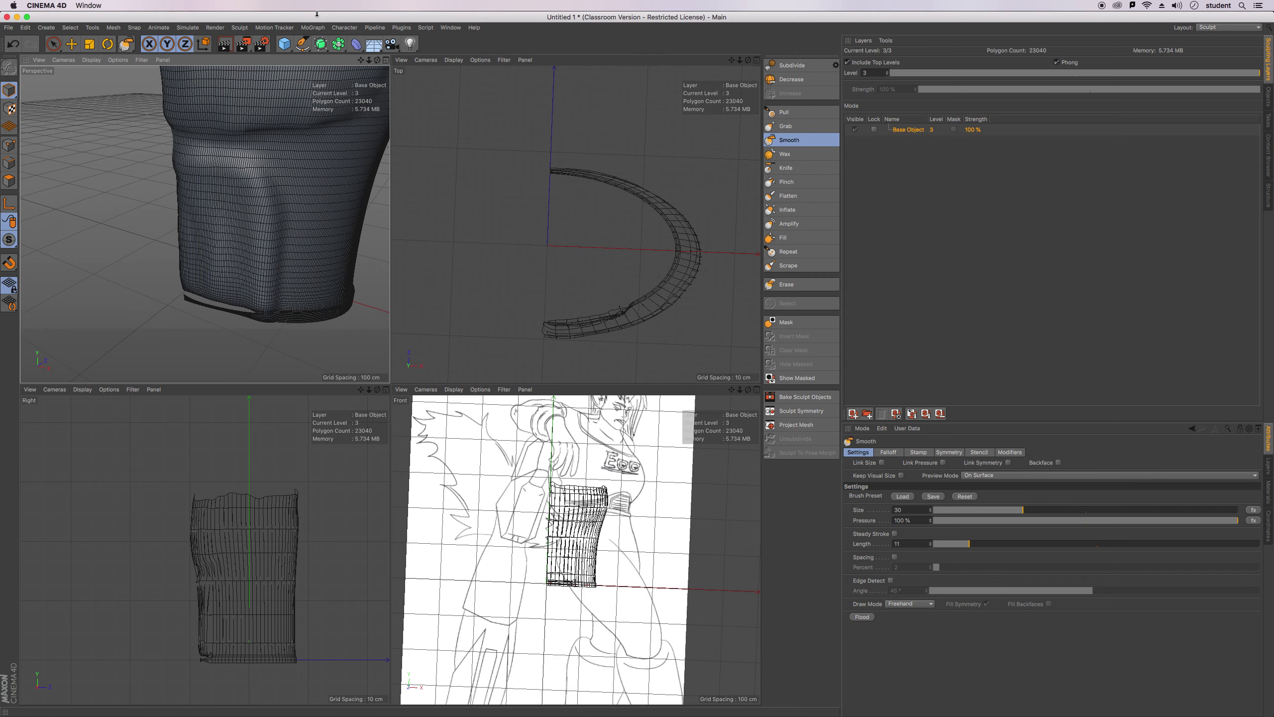
pyautogui.scroll(4, 114, 124)
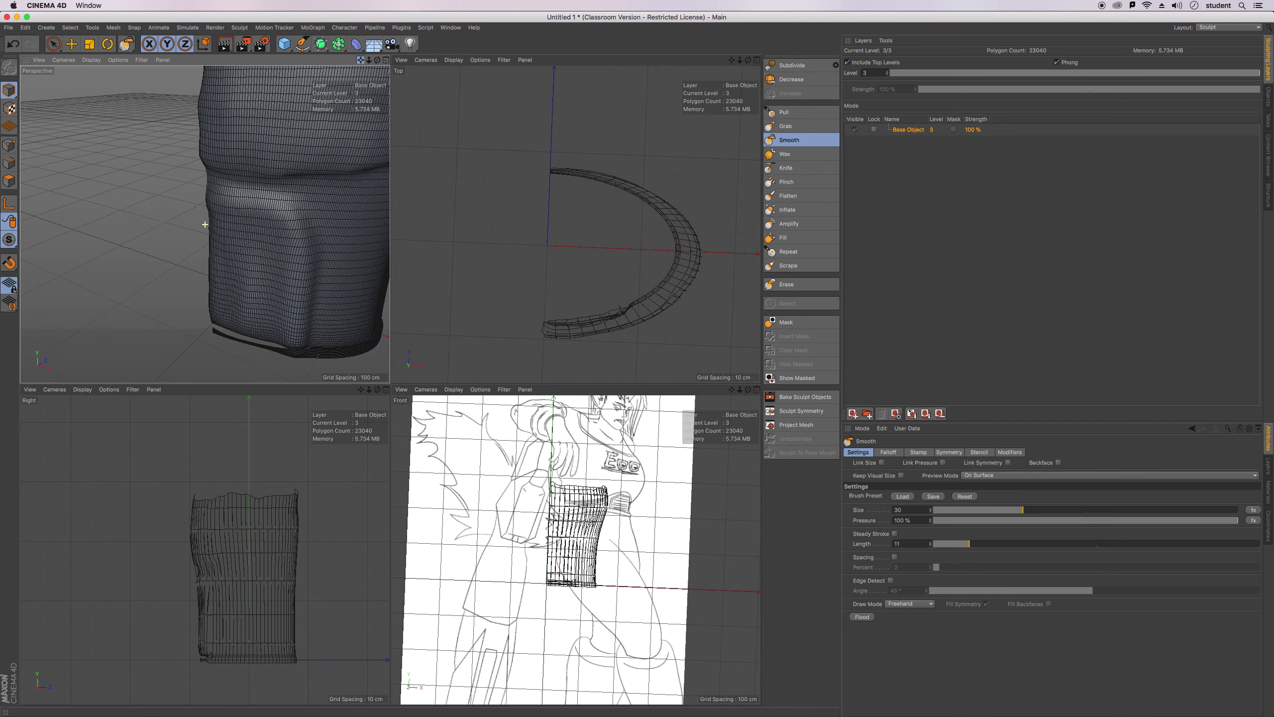
# Build up the chest volume across the torso's upper front with the Pull brush at size 88.
pyautogui.moveTo(377, 60); pyautogui.dragTo(297, 155)
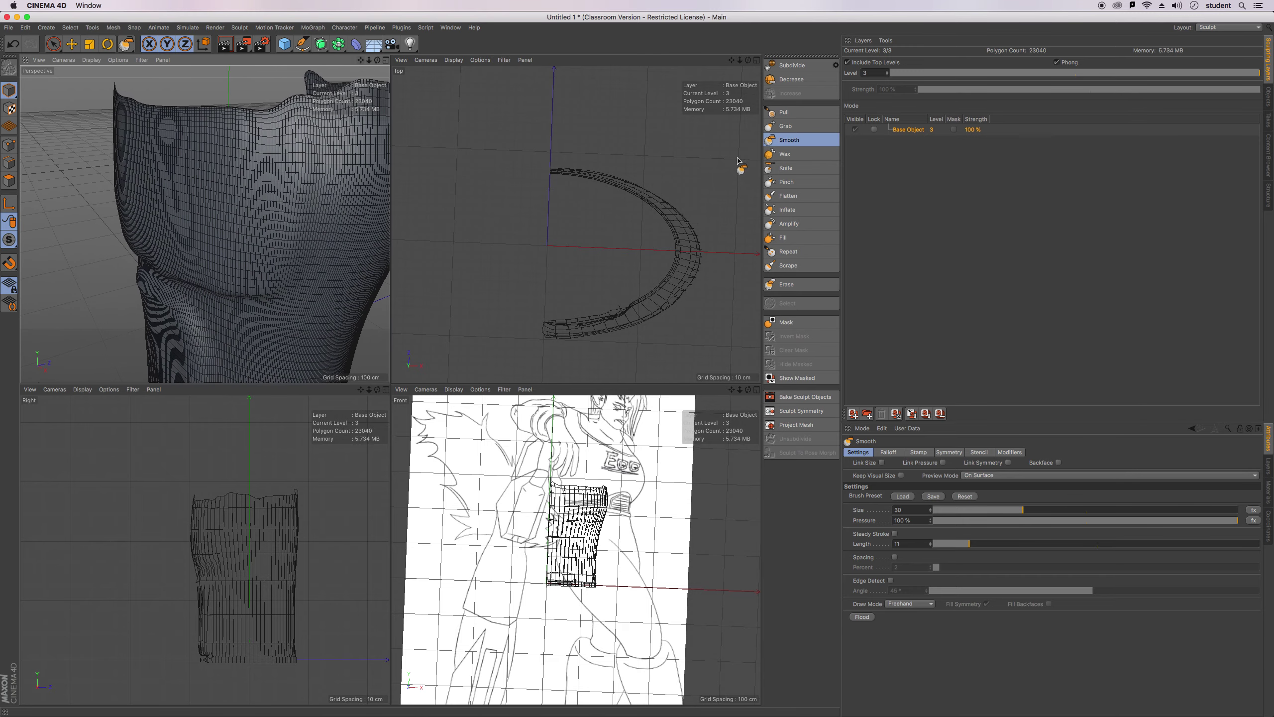
pyautogui.click(784, 112)
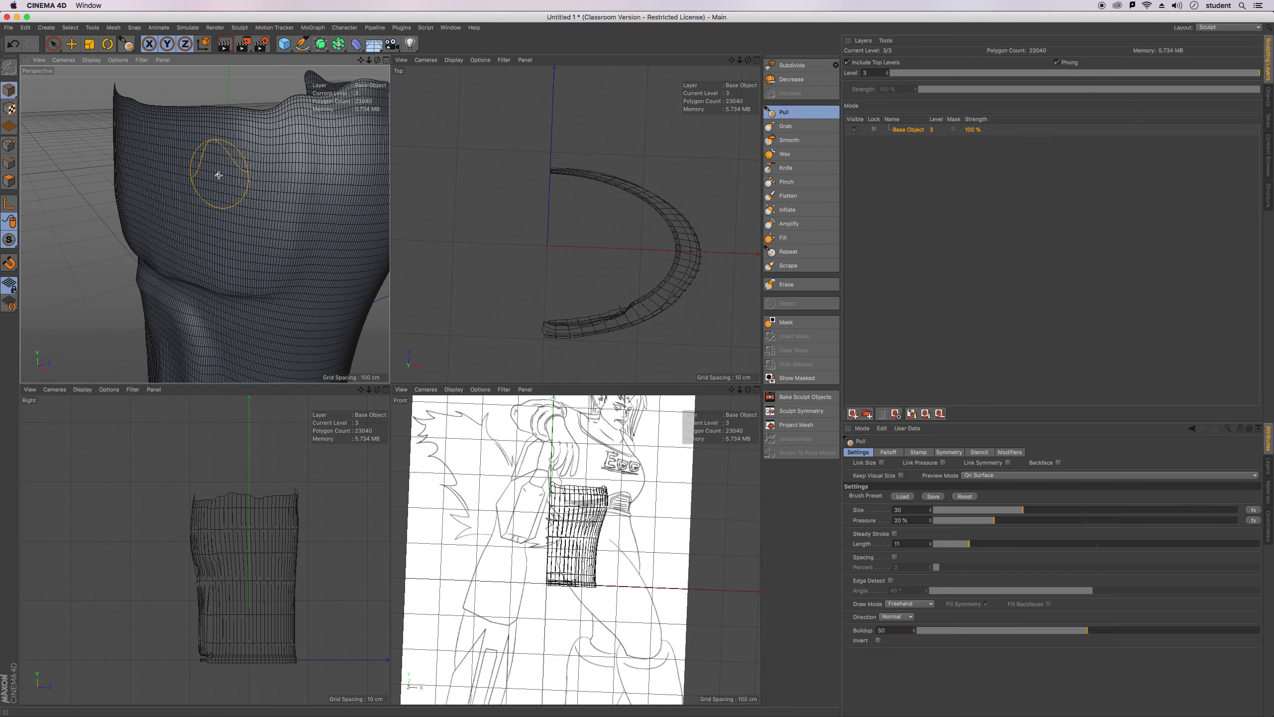
pyautogui.moveTo(218, 175); pyautogui.dragTo(203, 179, button='middle')
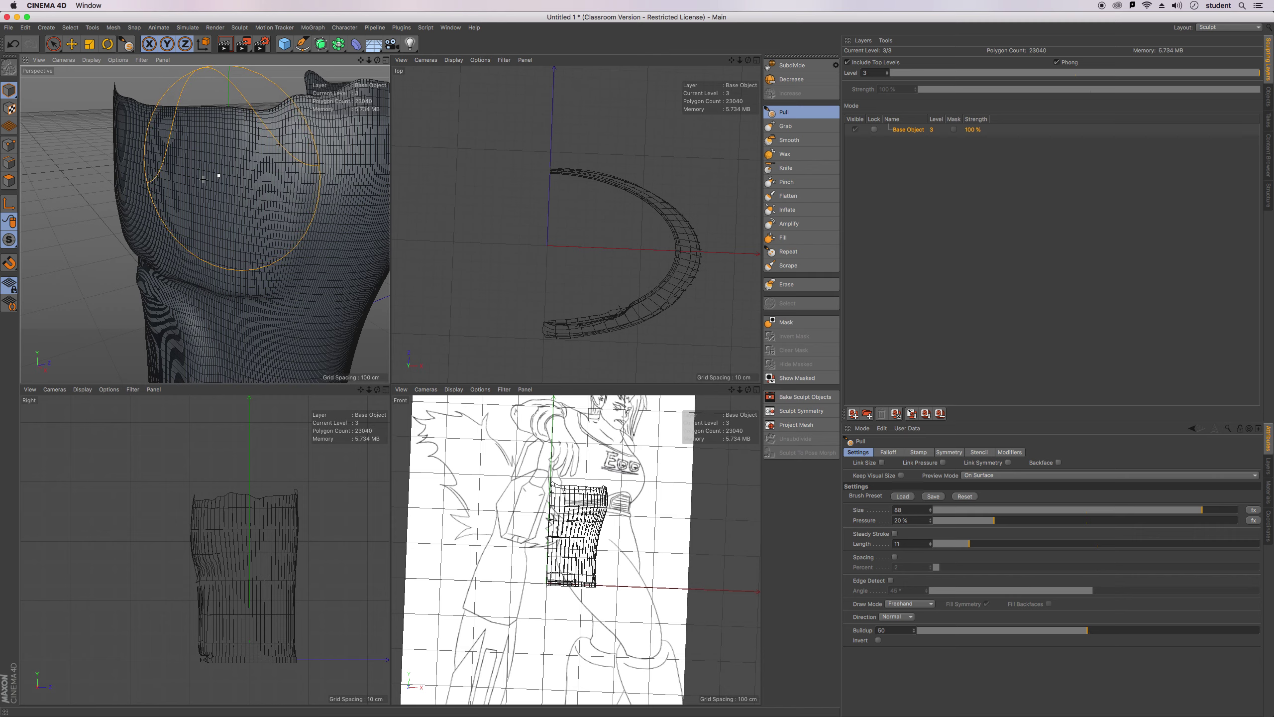
pyautogui.moveTo(155, 170); pyautogui.dragTo(128, 175)
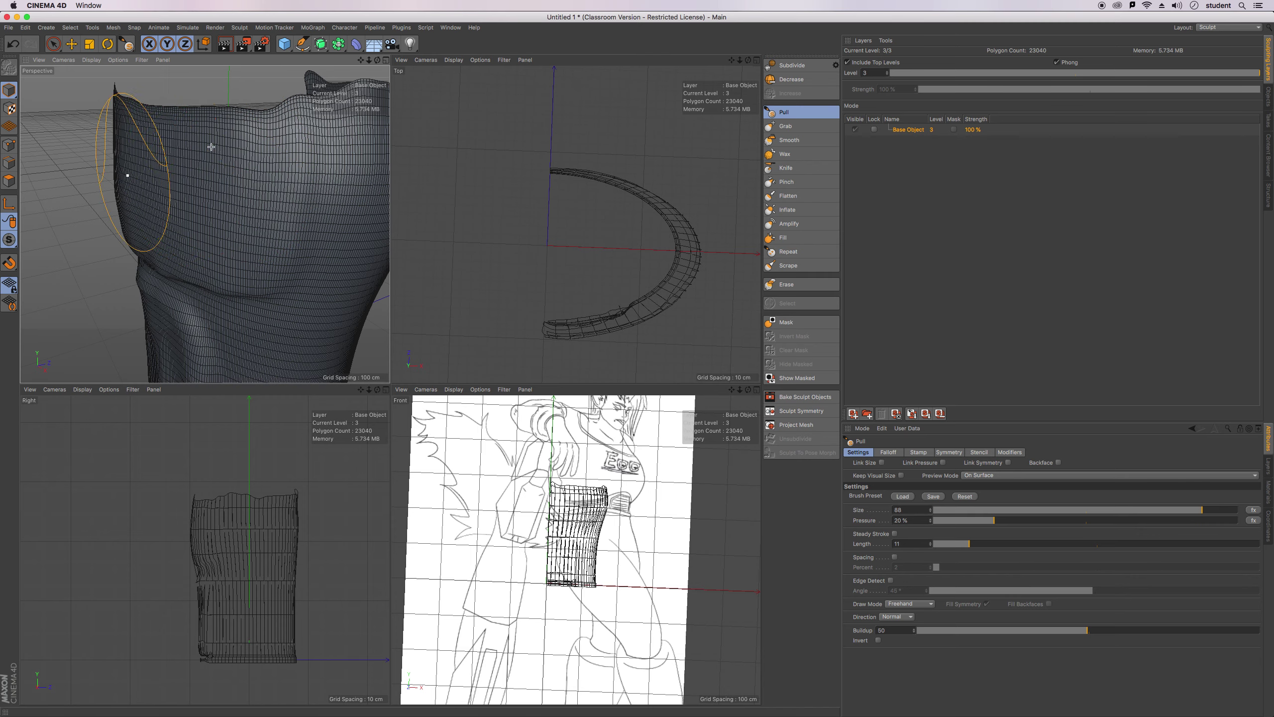
pyautogui.moveTo(377, 59); pyautogui.dragTo(321, 51)
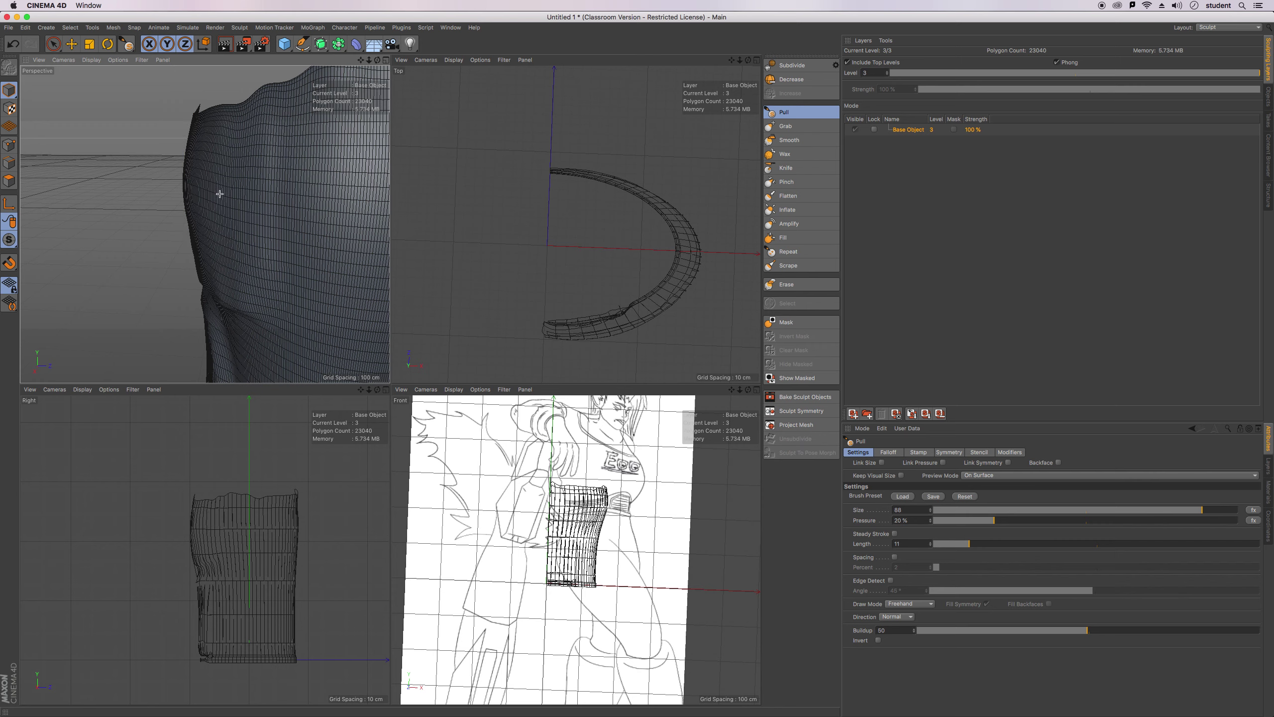
pyautogui.moveTo(377, 60)
pyautogui.mouseDown()
pyautogui.moveTo(204, 225)
pyautogui.moveTo(367, 61)
pyautogui.mouseUp()
pyautogui.moveTo(250, 168)
pyautogui.mouseDown()
pyautogui.moveTo(208, 214)
pyautogui.moveTo(49, 230)
pyautogui.moveTo(40, 156)
pyautogui.moveTo(43, 233)
pyautogui.moveTo(228, 276)
pyautogui.moveTo(57, 276)
pyautogui.moveTo(271, 276)
pyautogui.mouseUp()
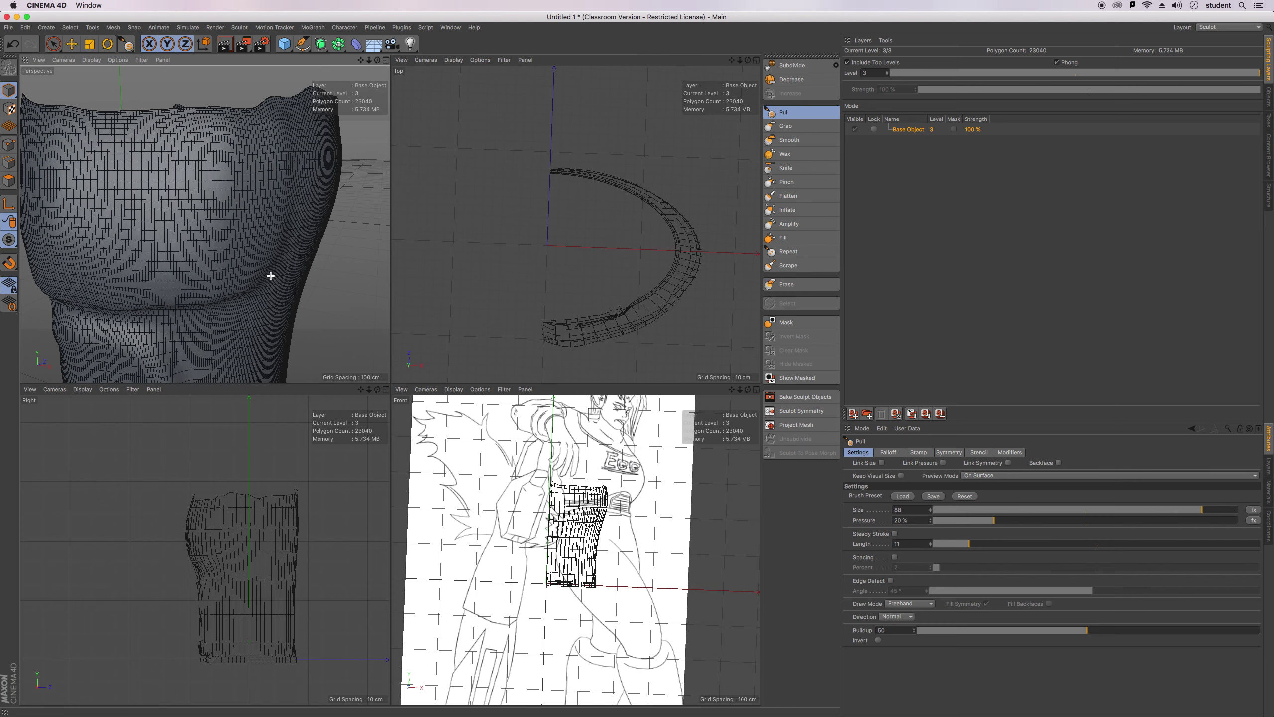
pyautogui.moveTo(259, 115)
pyautogui.mouseDown()
pyautogui.moveTo(226, 129)
pyautogui.moveTo(35, 130)
pyautogui.moveTo(220, 107)
pyautogui.moveTo(114, 144)
pyautogui.moveTo(211, 199)
pyautogui.moveTo(270, 151)
pyautogui.moveTo(228, 256)
pyautogui.moveTo(41, 267)
pyautogui.moveTo(248, 285)
pyautogui.moveTo(19, 299)
pyautogui.moveTo(209, 342)
pyautogui.moveTo(153, 297)
pyautogui.moveTo(214, 342)
pyautogui.mouseUp()
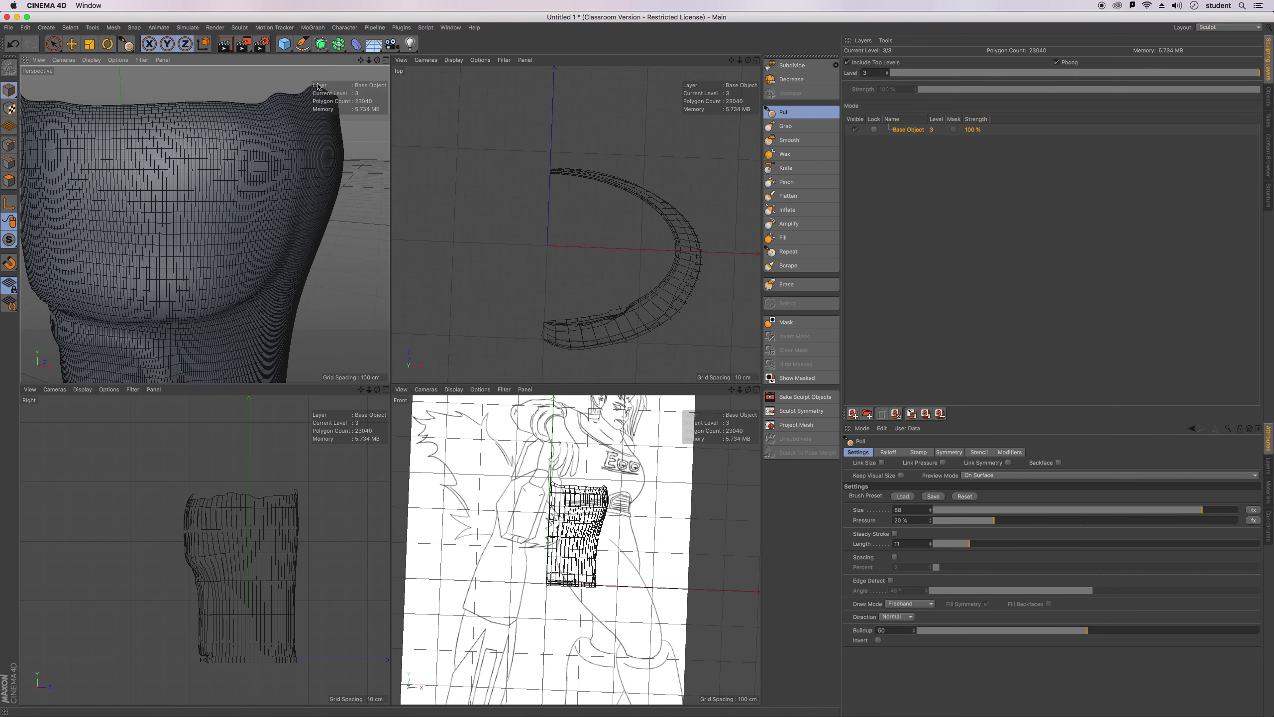
# Pull the abdominal area at the torso's lower front outward with the same brush.
pyautogui.moveTo(361, 62); pyautogui.dragTo(397, 1)
pyautogui.moveTo(127, 194)
pyautogui.mouseDown()
pyautogui.moveTo(137, 247)
pyautogui.moveTo(114, 144)
pyautogui.moveTo(93, 206)
pyautogui.moveTo(118, 149)
pyautogui.moveTo(206, 168)
pyautogui.moveTo(171, 115)
pyautogui.moveTo(166, 303)
pyautogui.moveTo(193, 242)
pyautogui.moveTo(197, 263)
pyautogui.moveTo(154, 248)
pyautogui.mouseUp()
pyautogui.moveTo(377, 60); pyautogui.dragTo(391, 364)
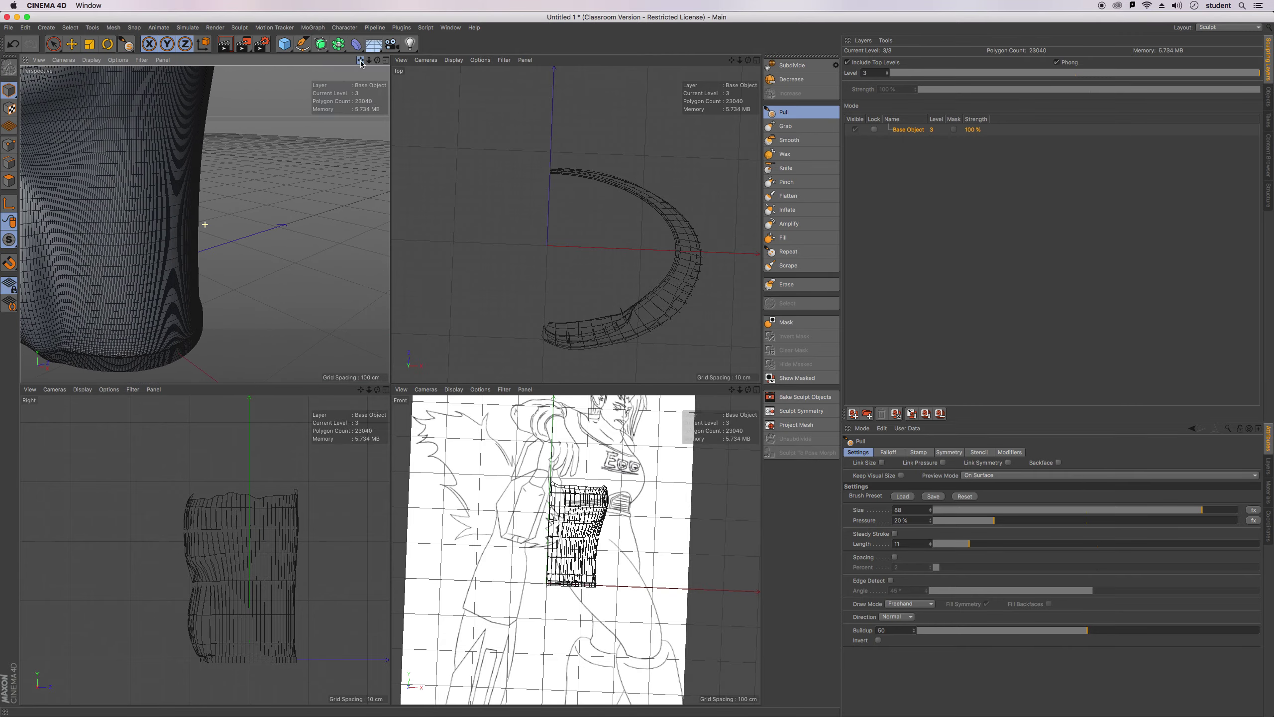
# Cut creases up the torso's back centre edge and across the upper back with the Knife brush at size 30.
pyautogui.moveTo(368, 61)
pyautogui.mouseDown()
pyautogui.moveTo(325, 65)
pyautogui.moveTo(378, 62)
pyautogui.moveTo(205, 224)
pyautogui.mouseUp()
pyautogui.scroll(5, 204, 221)
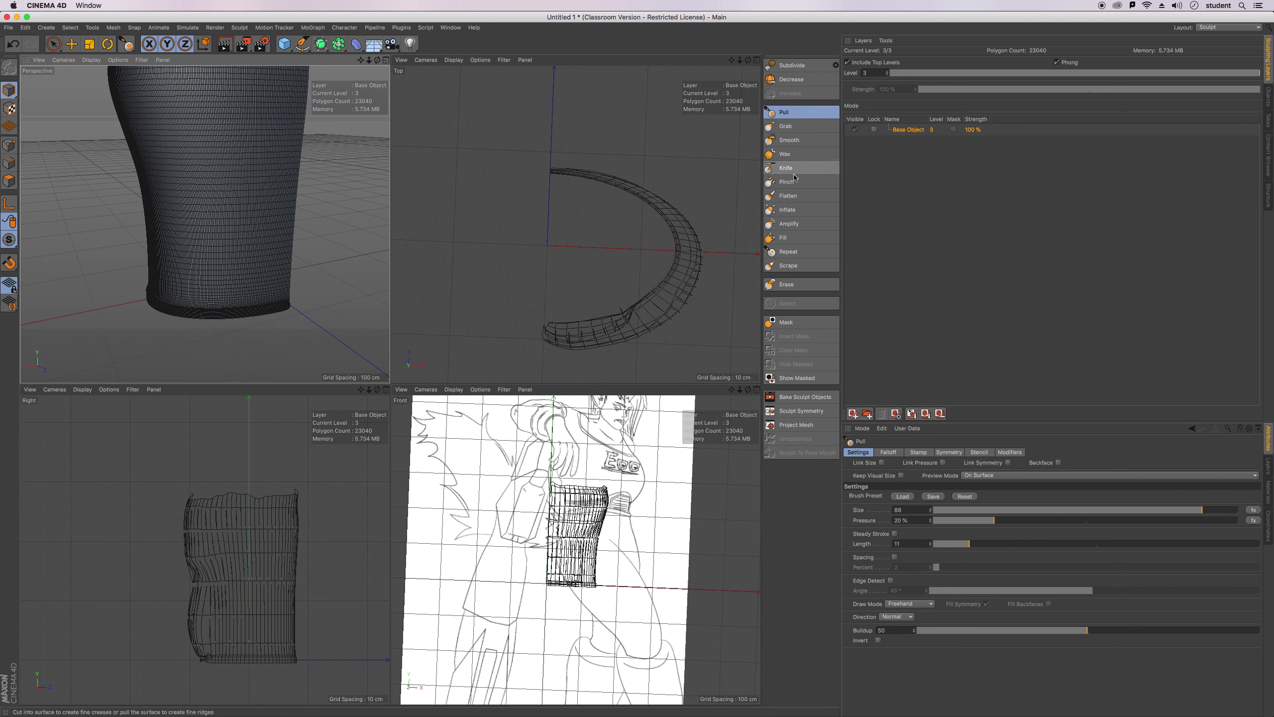
pyautogui.click(792, 169)
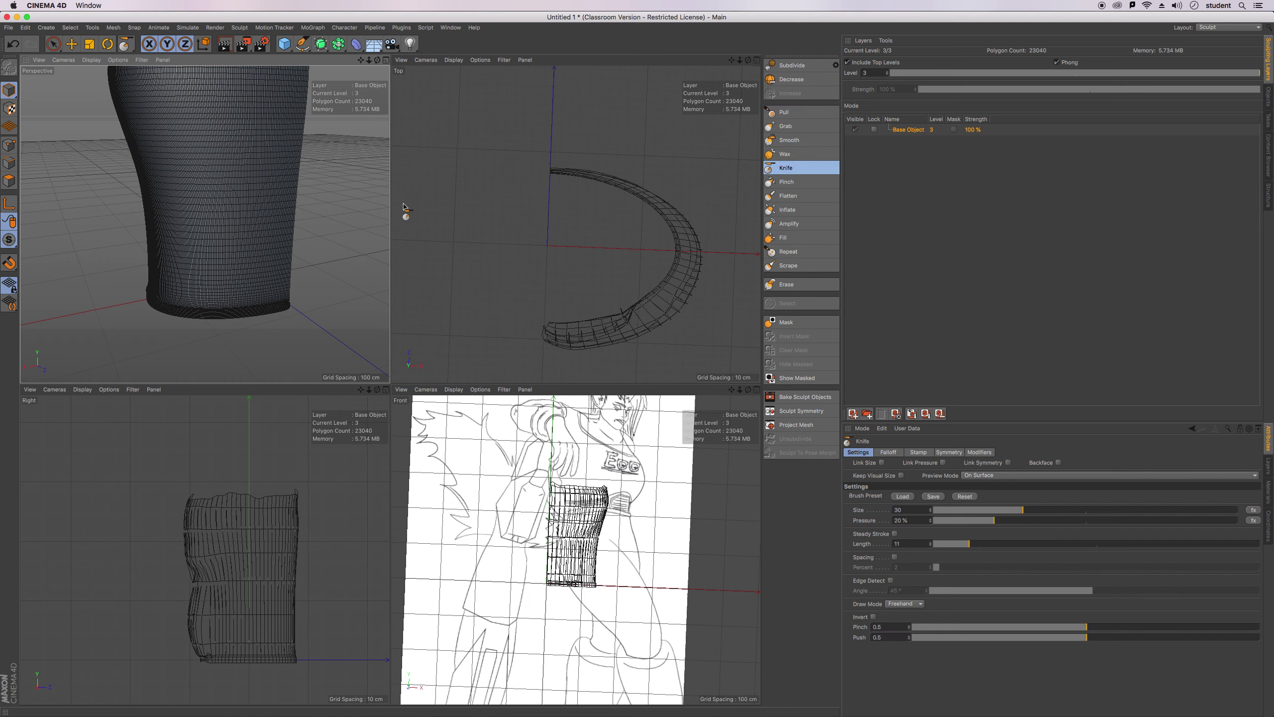
pyautogui.moveTo(284, 296)
pyautogui.mouseDown()
pyautogui.moveTo(300, 81)
pyautogui.moveTo(356, 70)
pyautogui.moveTo(328, 101)
pyautogui.mouseUp()
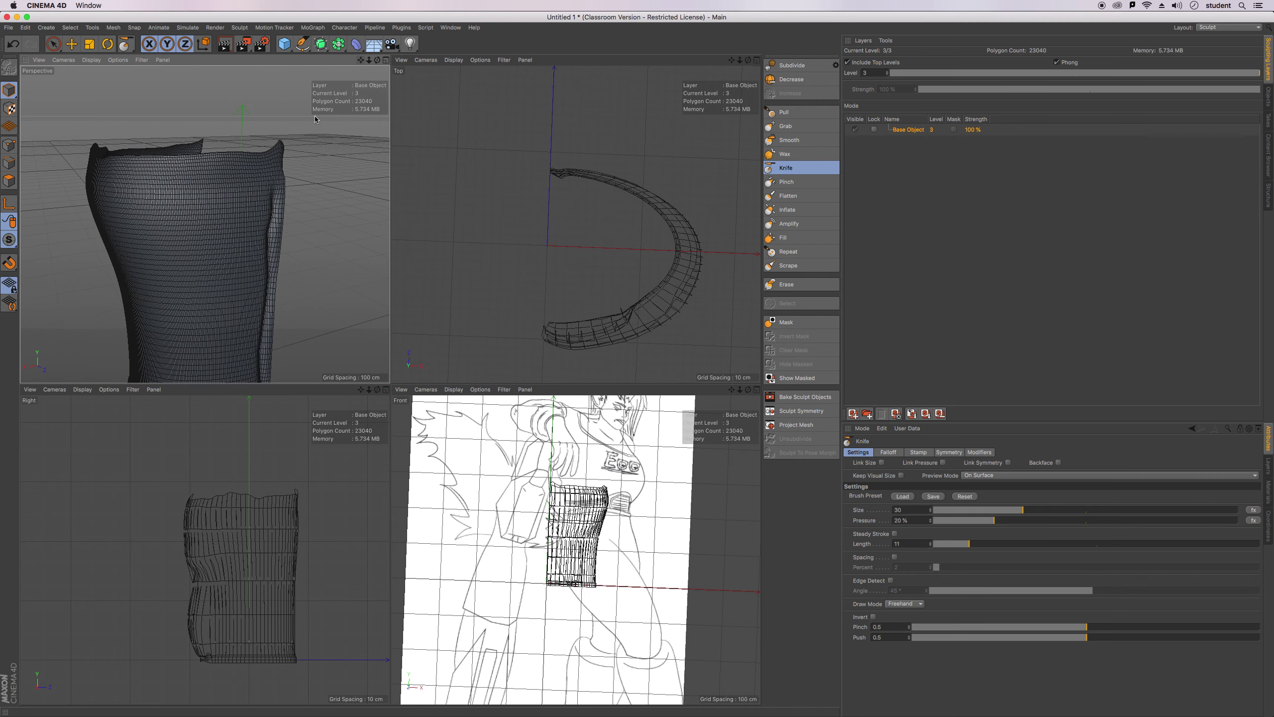
pyautogui.moveTo(260, 175); pyautogui.dragTo(99, 178)
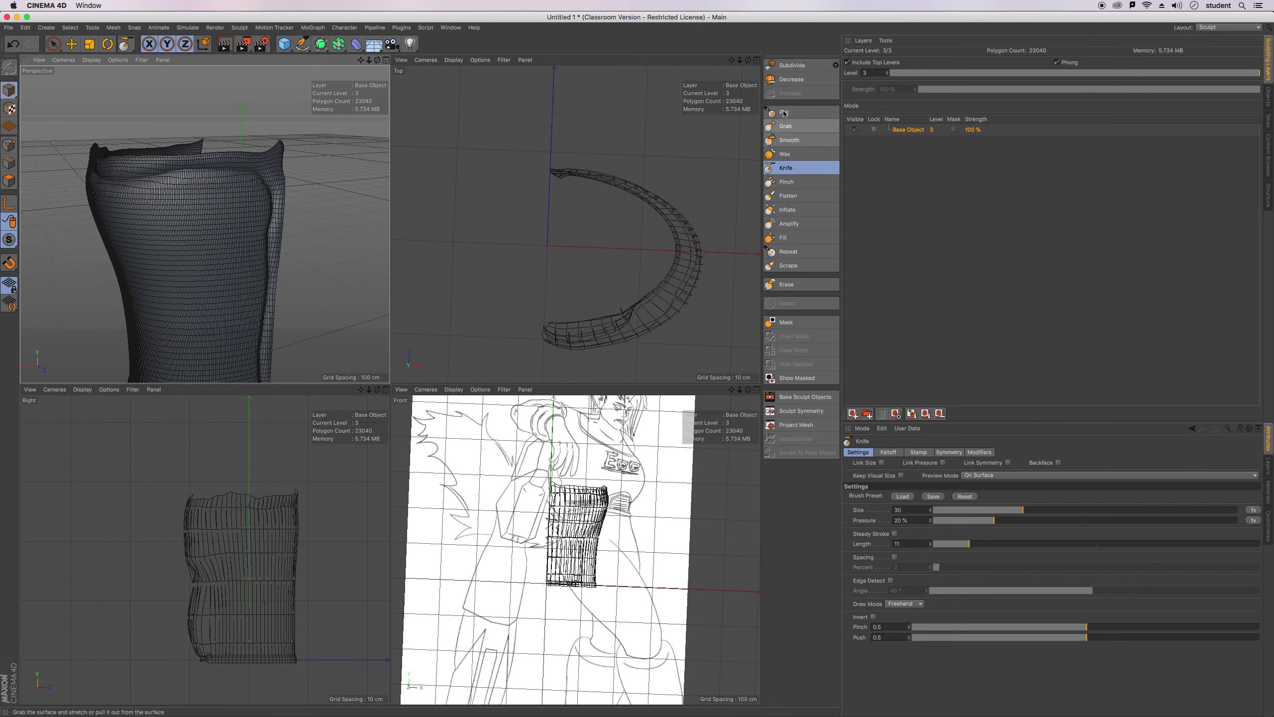
# Soften the creases across the upper back and along the back centre edge with the Smooth brush.
pyautogui.click(787, 140)
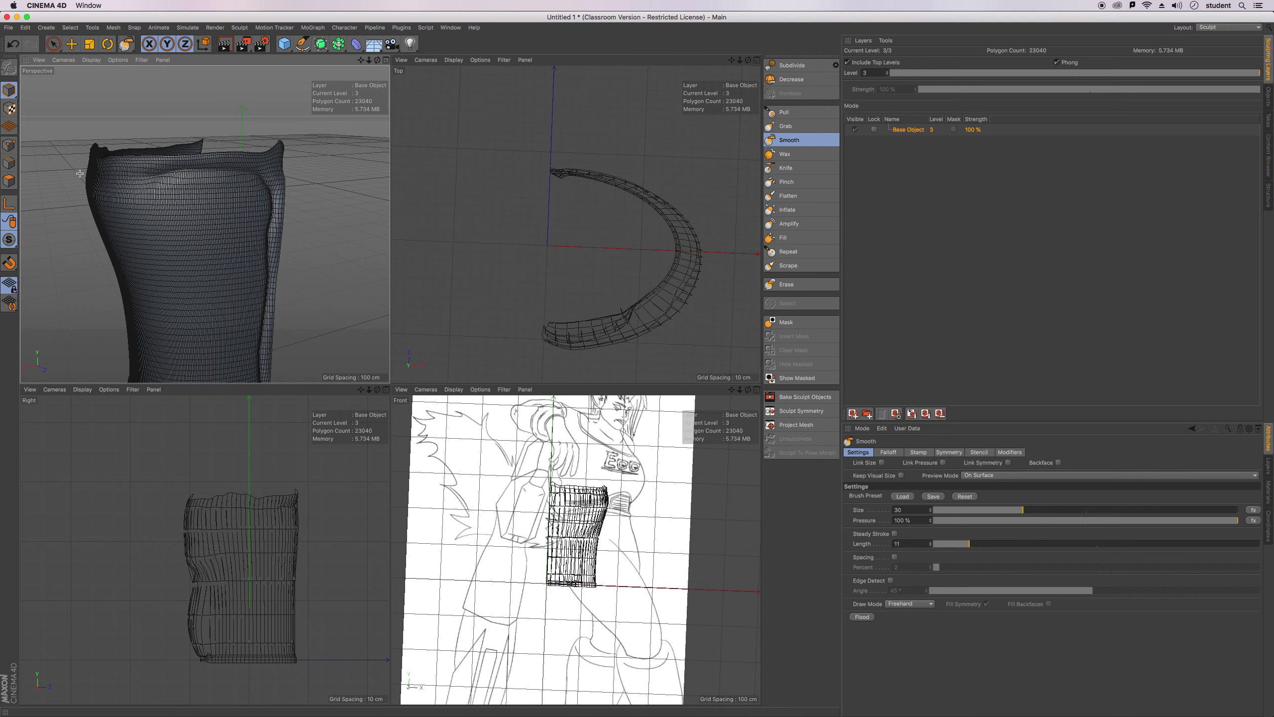
pyautogui.moveTo(220, 176)
pyautogui.mouseDown()
pyautogui.moveTo(173, 177)
pyautogui.moveTo(257, 175)
pyautogui.mouseUp()
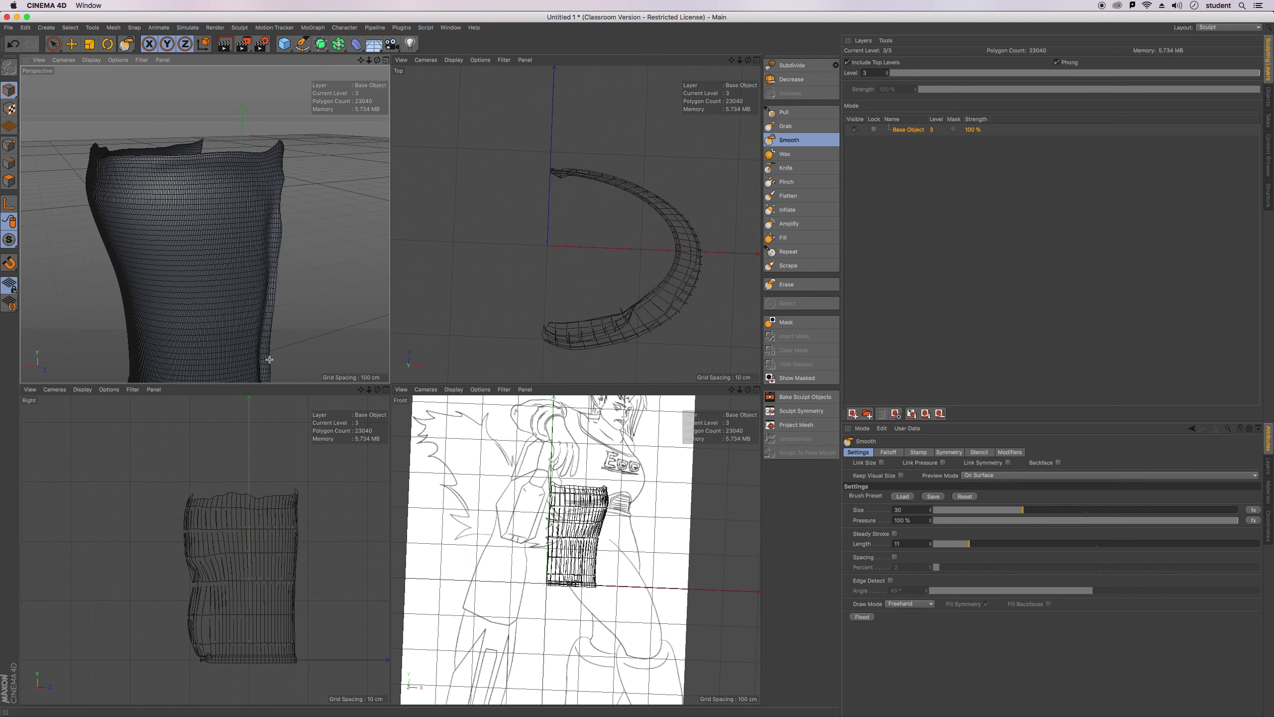
pyautogui.moveTo(360, 62)
pyautogui.mouseDown()
pyautogui.moveTo(205, 222)
pyautogui.moveTo(200, 205)
pyautogui.mouseUp()
pyautogui.moveTo(280, 106); pyautogui.dragTo(277, 277)
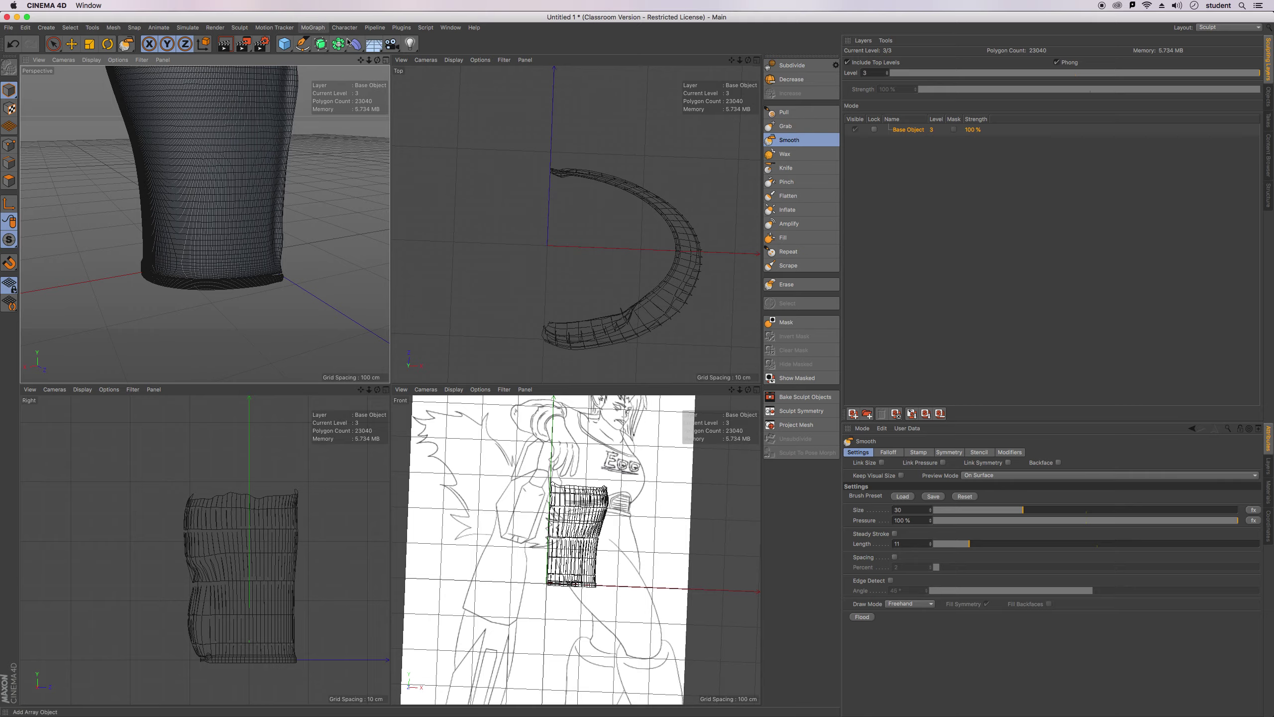
pyautogui.moveTo(361, 65)
pyautogui.mouseDown()
pyautogui.moveTo(372, 61)
pyautogui.moveTo(326, 61)
pyautogui.moveTo(377, 66)
pyautogui.moveTo(340, 21)
pyautogui.mouseUp()
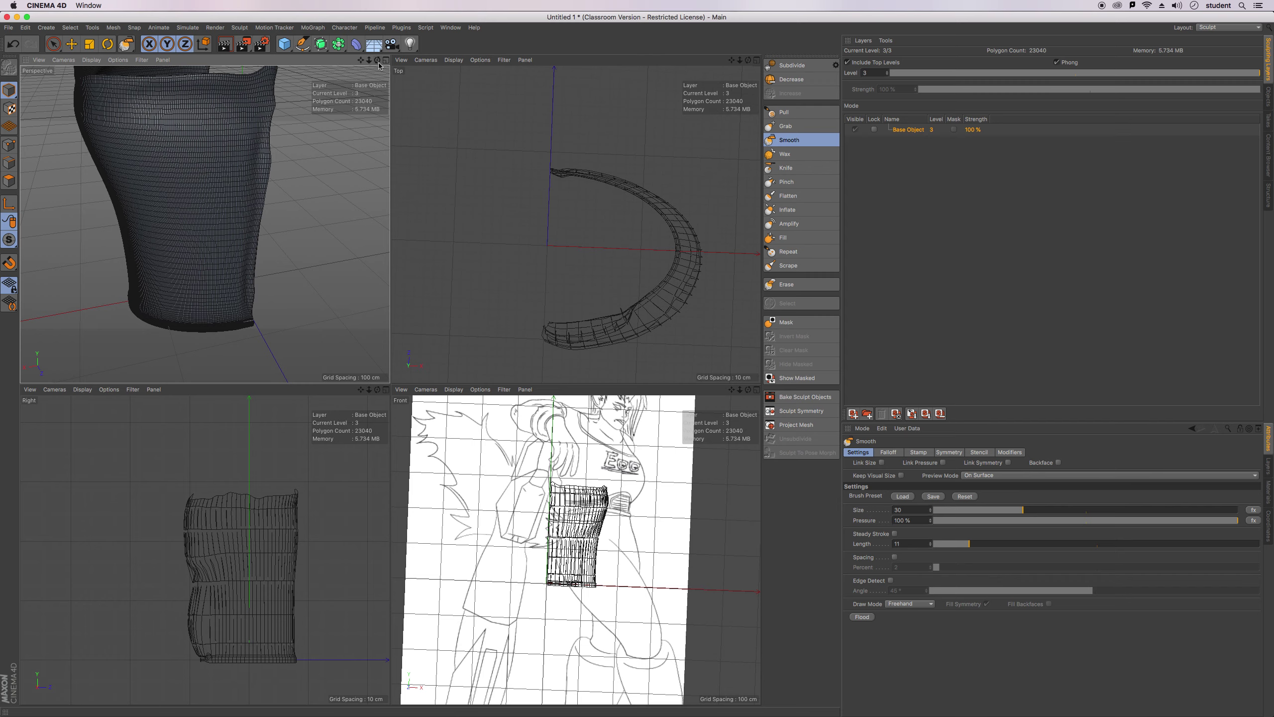
pyautogui.moveTo(378, 65); pyautogui.dragTo(367, 66)
# Switch to the Standard layout and unhide the Torus, Subdivision Surface and Cylinder objects.
pyautogui.click(1258, 28)
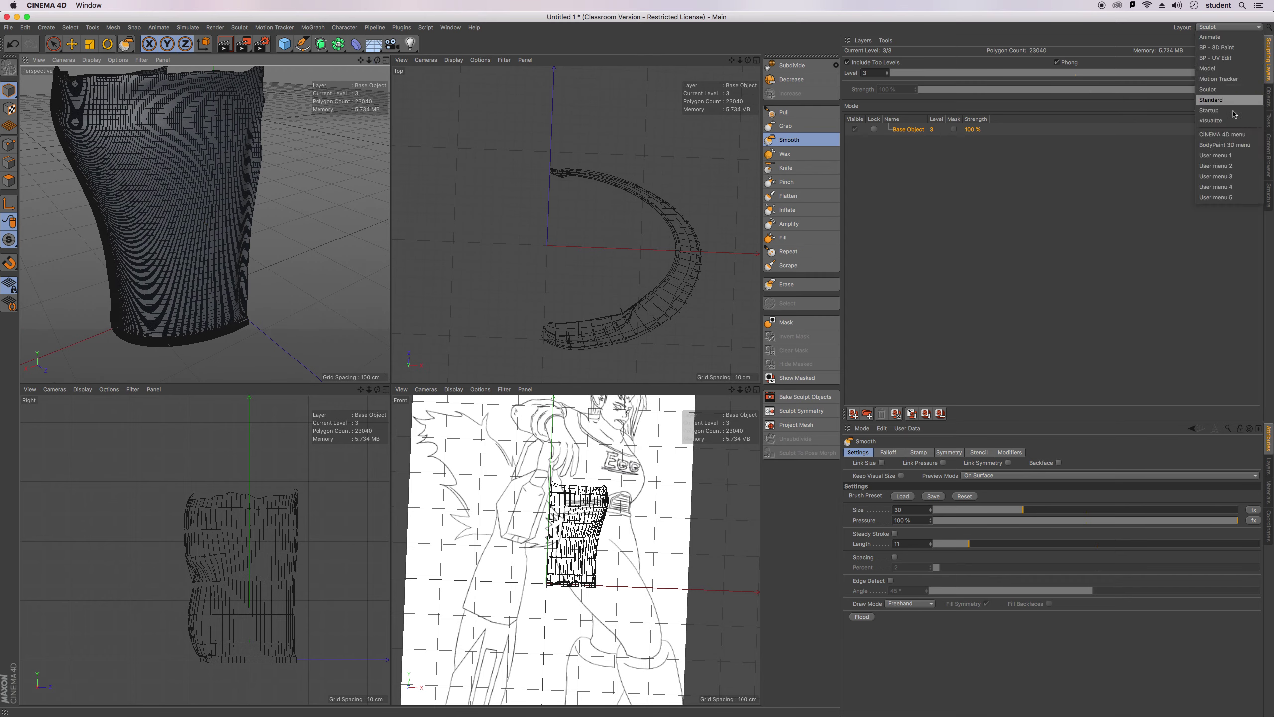
pyautogui.click(1214, 99)
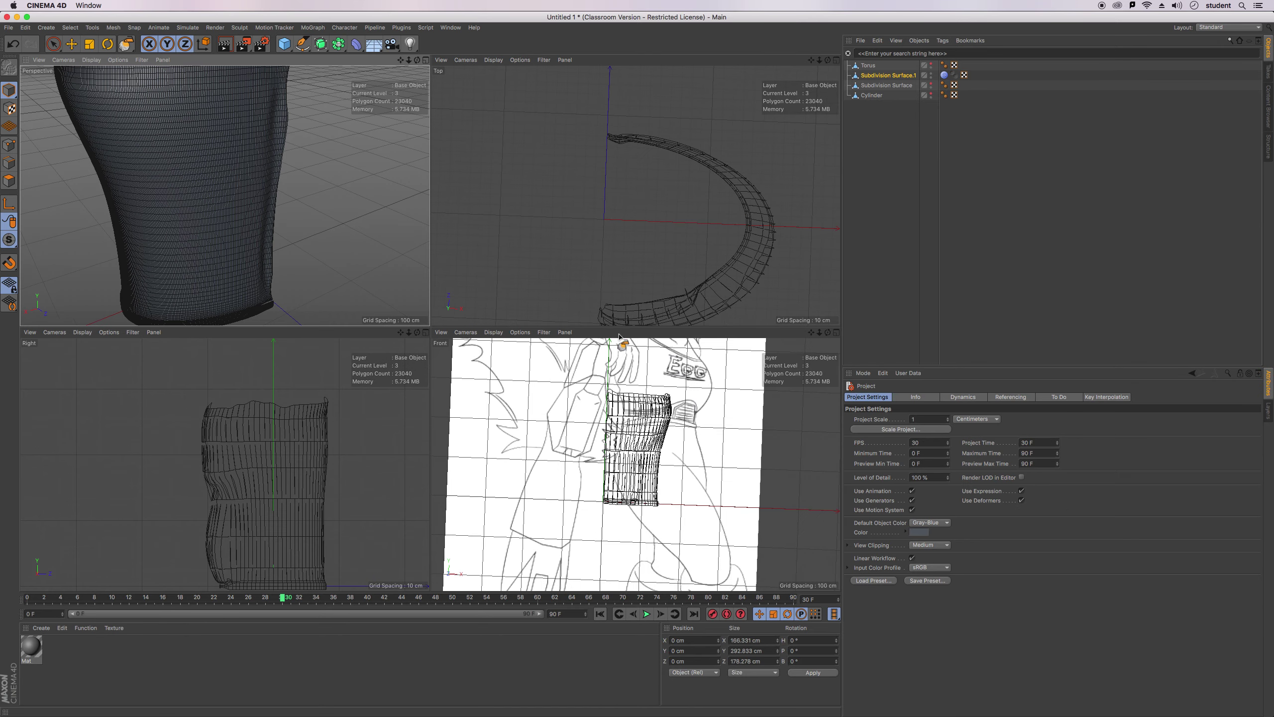
pyautogui.scroll(-3, 679, 308)
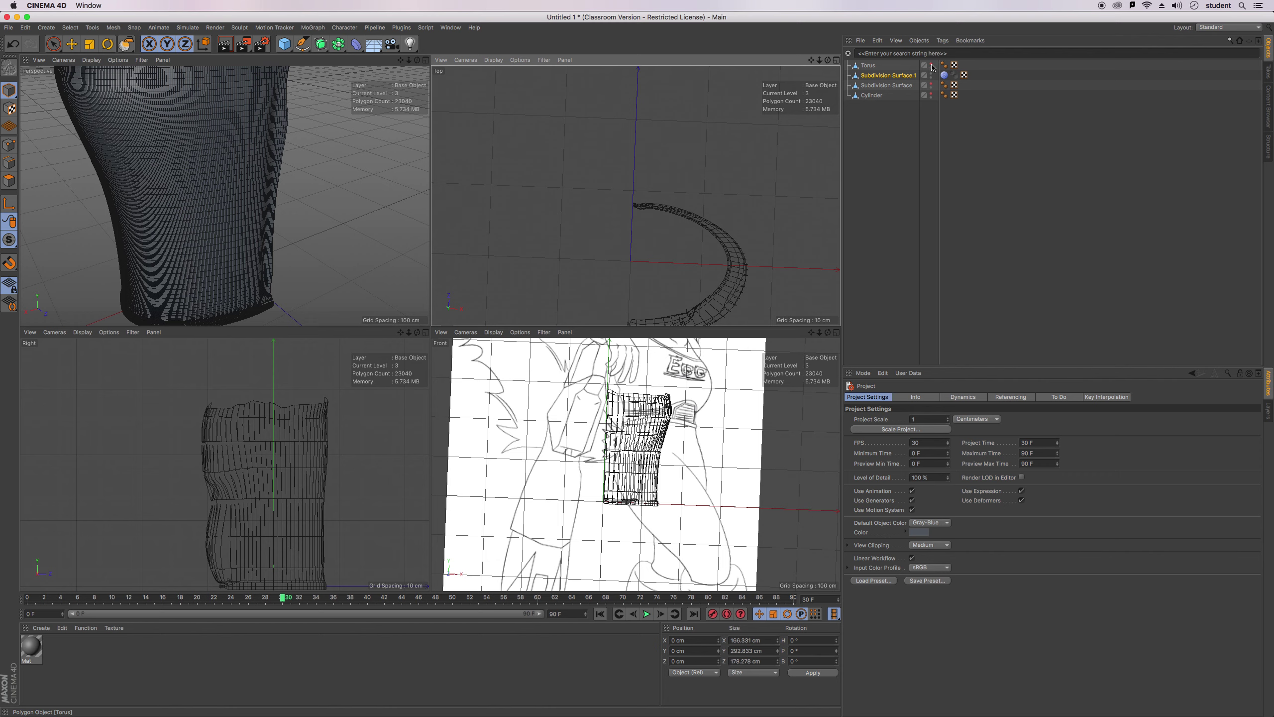
pyautogui.click(932, 83)
pyautogui.click(932, 94)
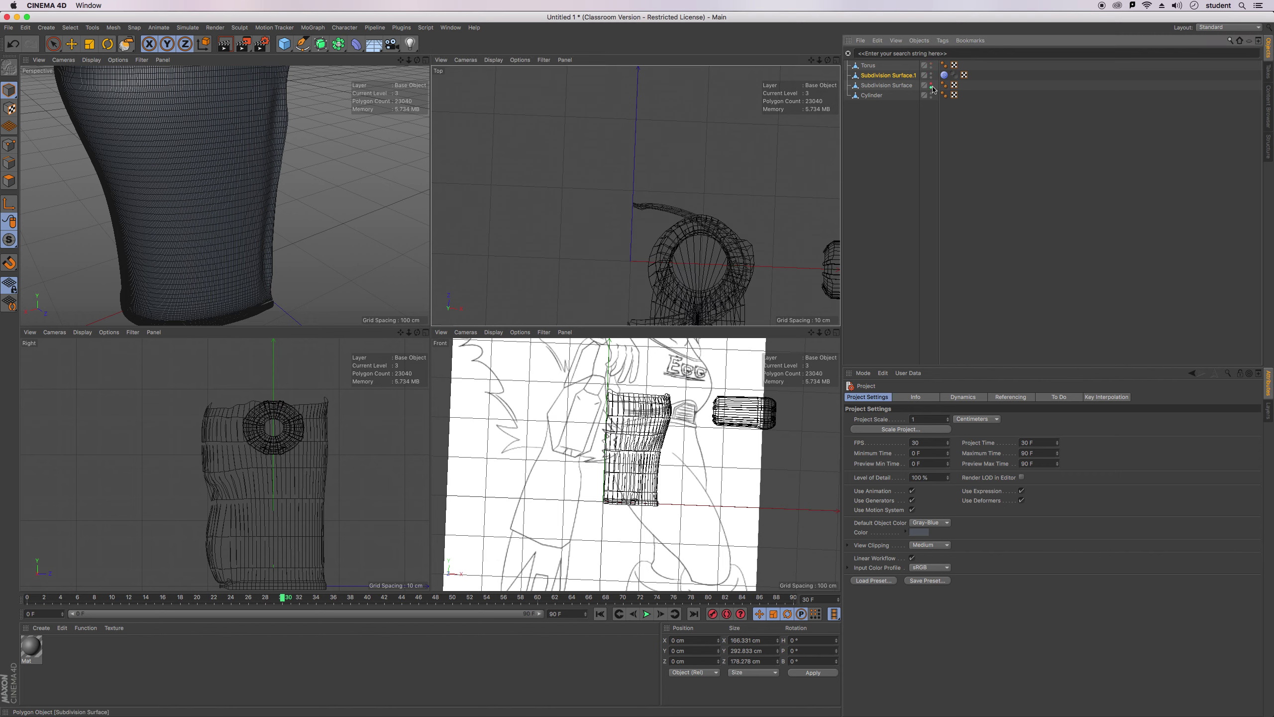
pyautogui.click(932, 84)
pyautogui.click(932, 88)
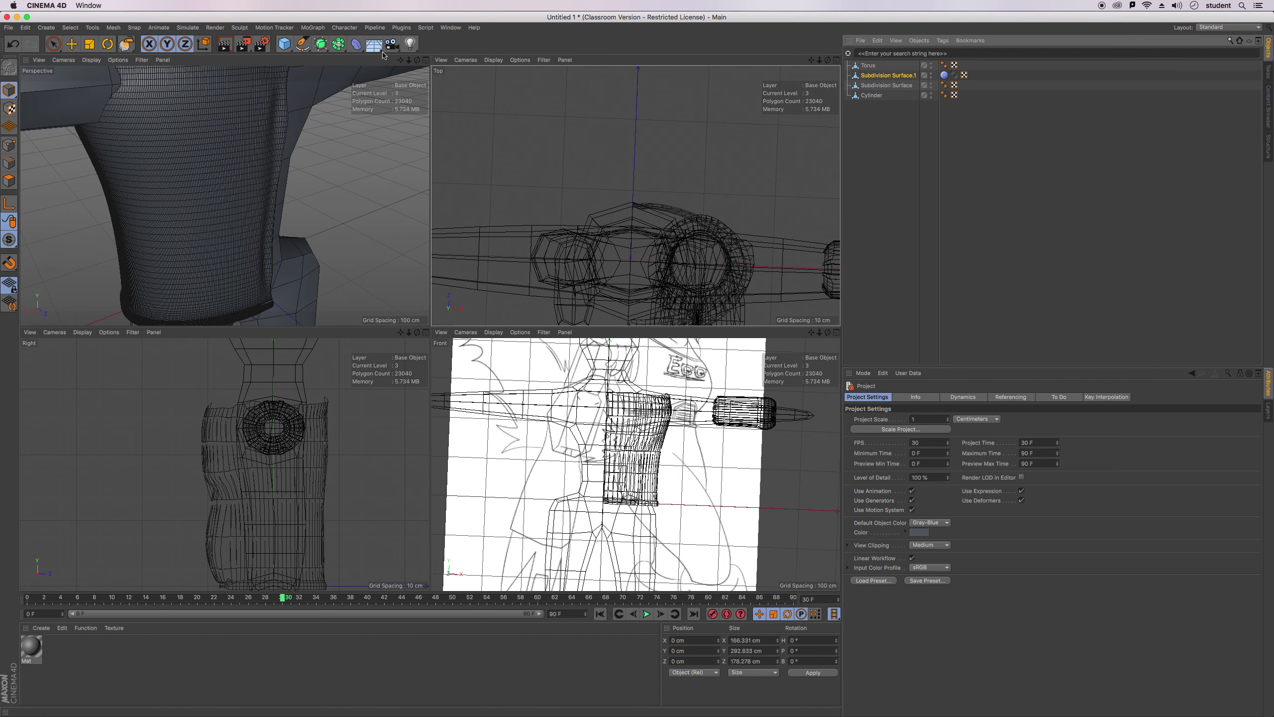
# Enlarge the Perspective view and examine how the torso, sleeve and boot sit on the whole character.
pyautogui.click(426, 60)
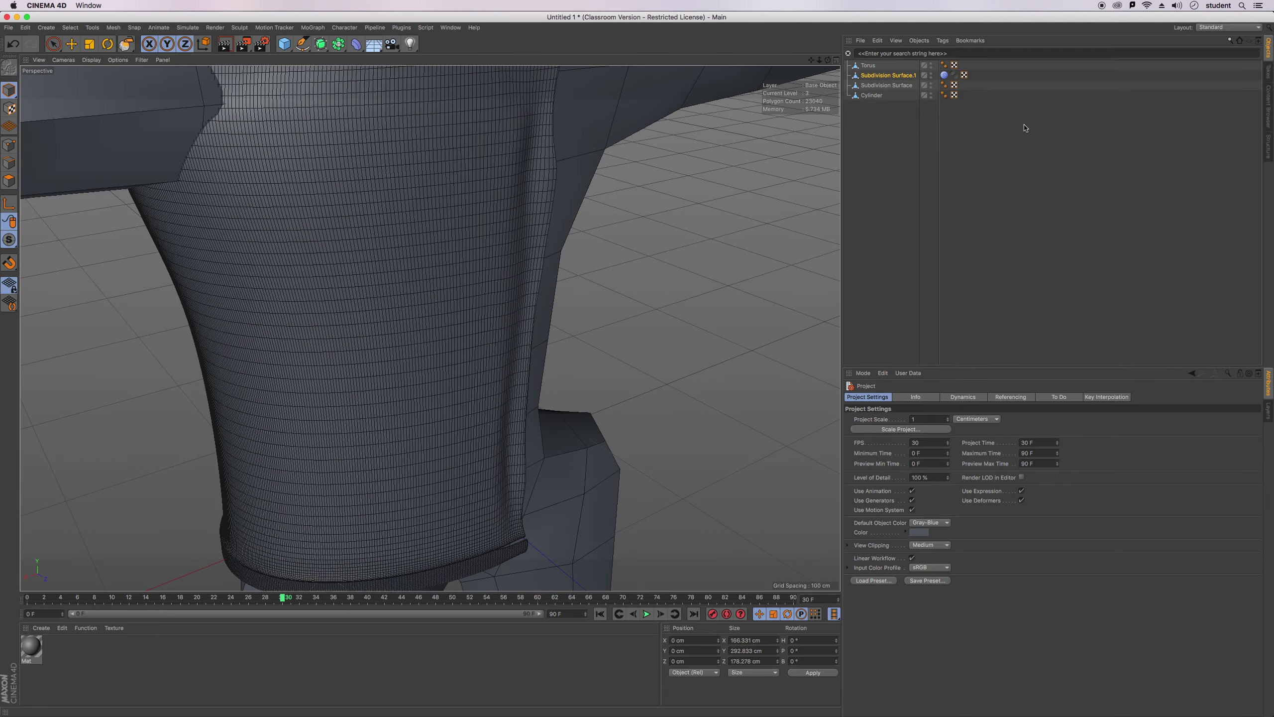
pyautogui.scroll(-5, 431, 328)
pyautogui.moveTo(819, 59); pyautogui.dragTo(1030, 76)
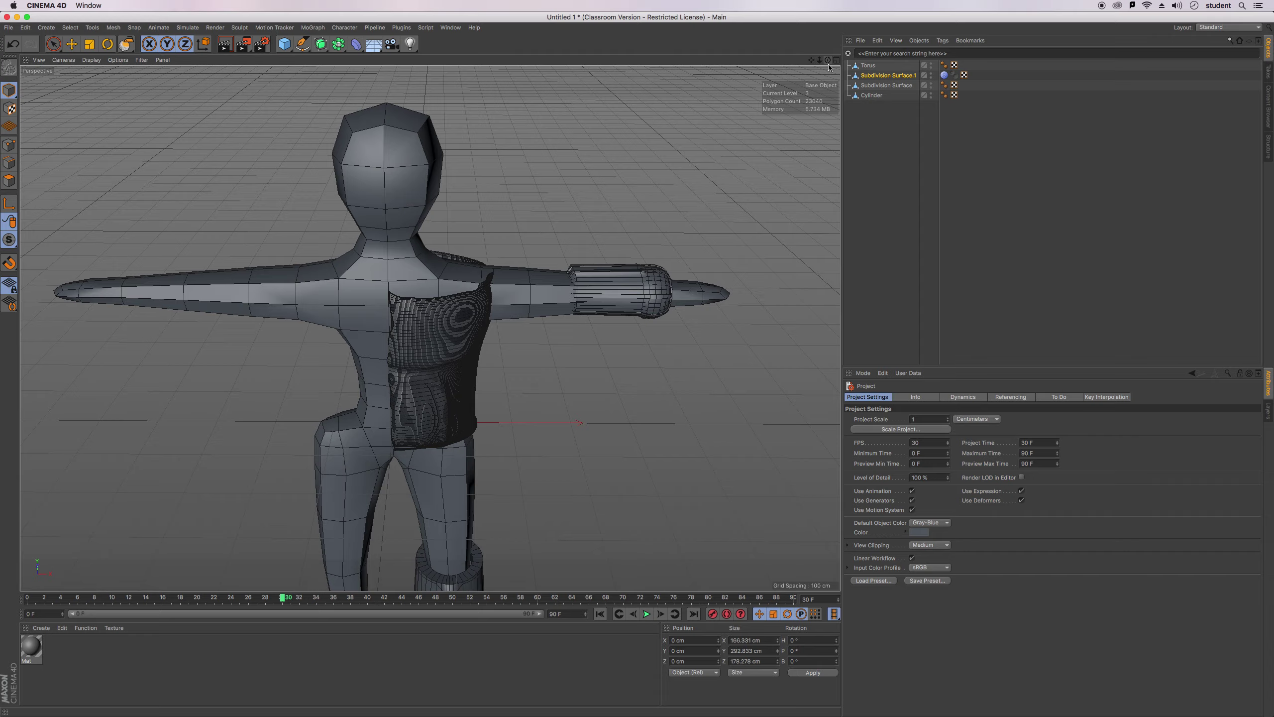
pyautogui.moveTo(811, 60); pyautogui.dragTo(788, 1)
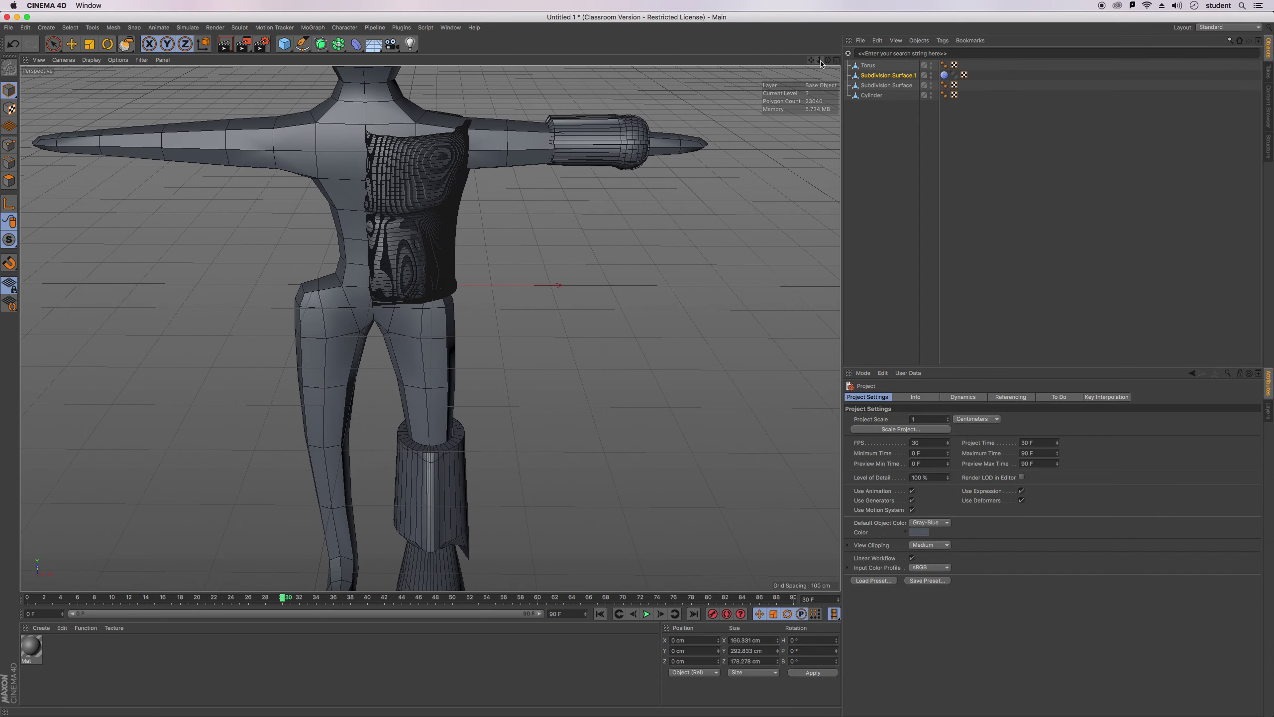
pyautogui.moveTo(827, 60)
pyautogui.mouseDown()
pyautogui.moveTo(807, 28)
pyautogui.moveTo(815, 44)
pyautogui.mouseUp()
pyautogui.keyDown('alt'); pyautogui.moveTo(430, 328); pyautogui.dragTo(431, 328); pyautogui.keyUp('alt')
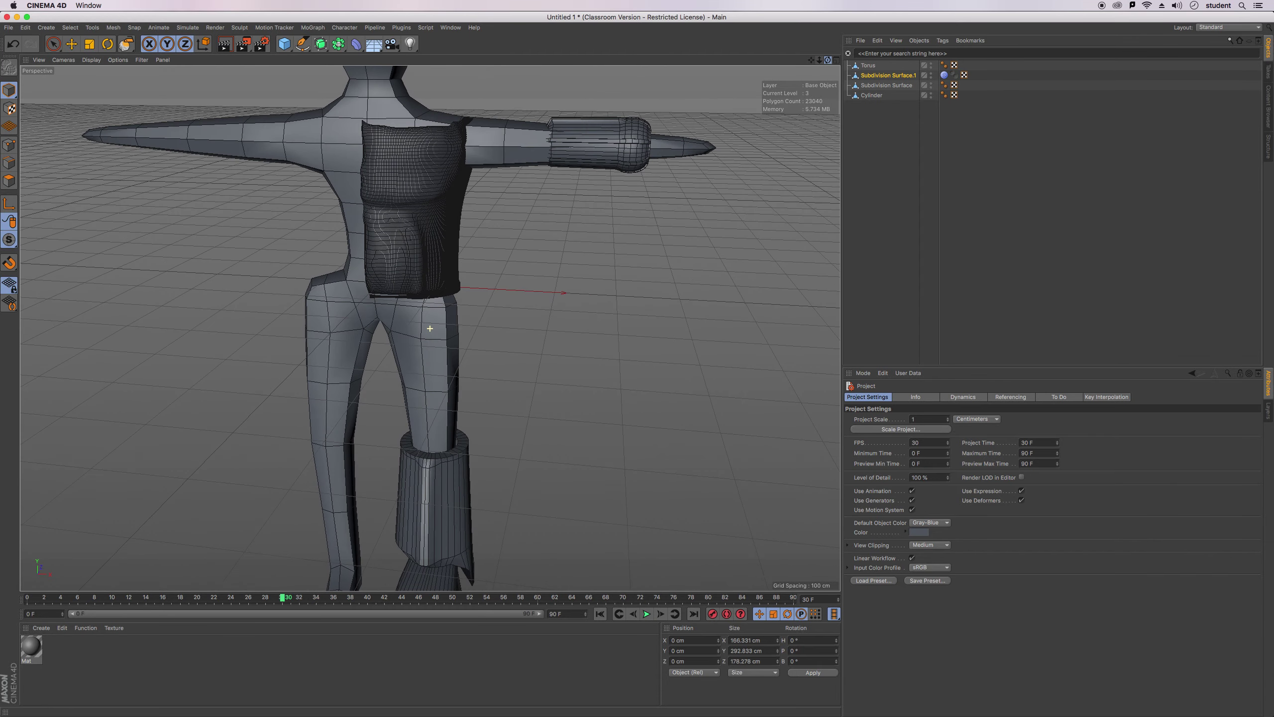
pyautogui.moveTo(819, 60); pyautogui.dragTo(773, 31)
pyautogui.keyDown('alt'); pyautogui.moveTo(430, 328); pyautogui.dragTo(430, 327); pyautogui.keyUp('alt')
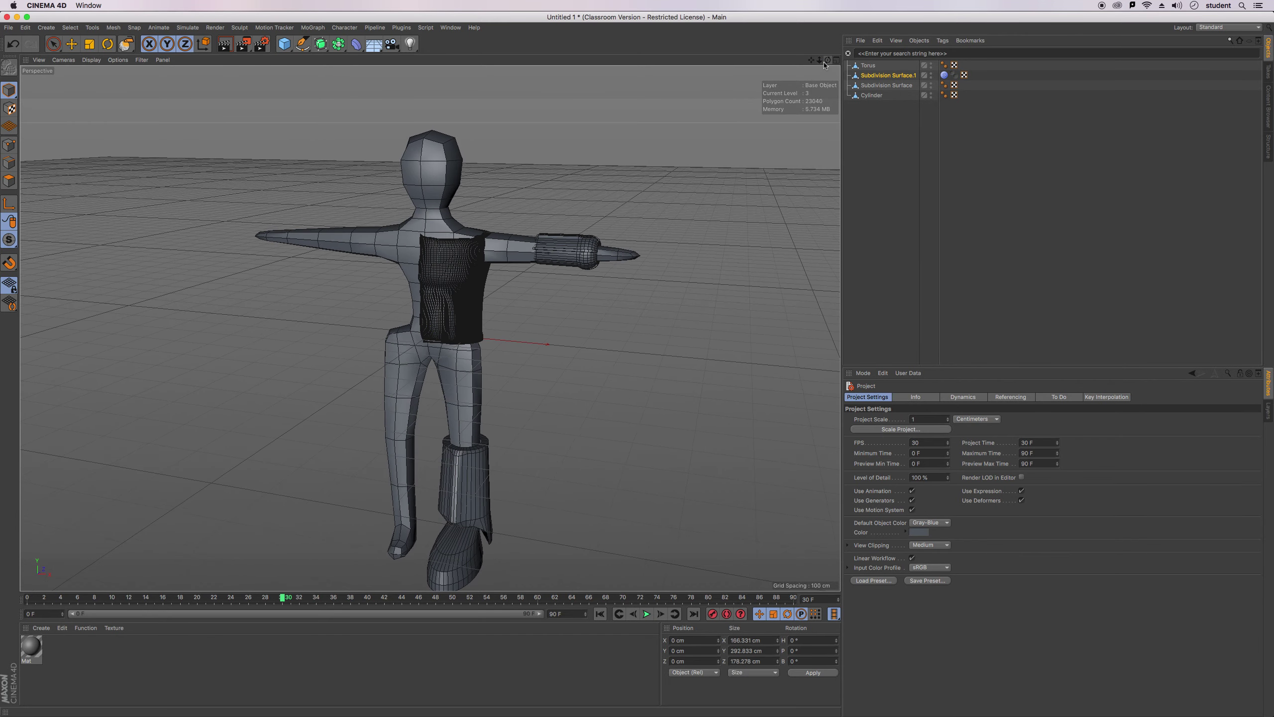
pyautogui.moveTo(811, 60)
pyautogui.mouseDown()
pyautogui.moveTo(800, 45)
pyautogui.moveTo(800, 58)
pyautogui.moveTo(823, 64)
pyautogui.mouseUp()
pyautogui.keyDown('alt'); pyautogui.moveTo(430, 328); pyautogui.dragTo(431, 328); pyautogui.keyUp('alt')
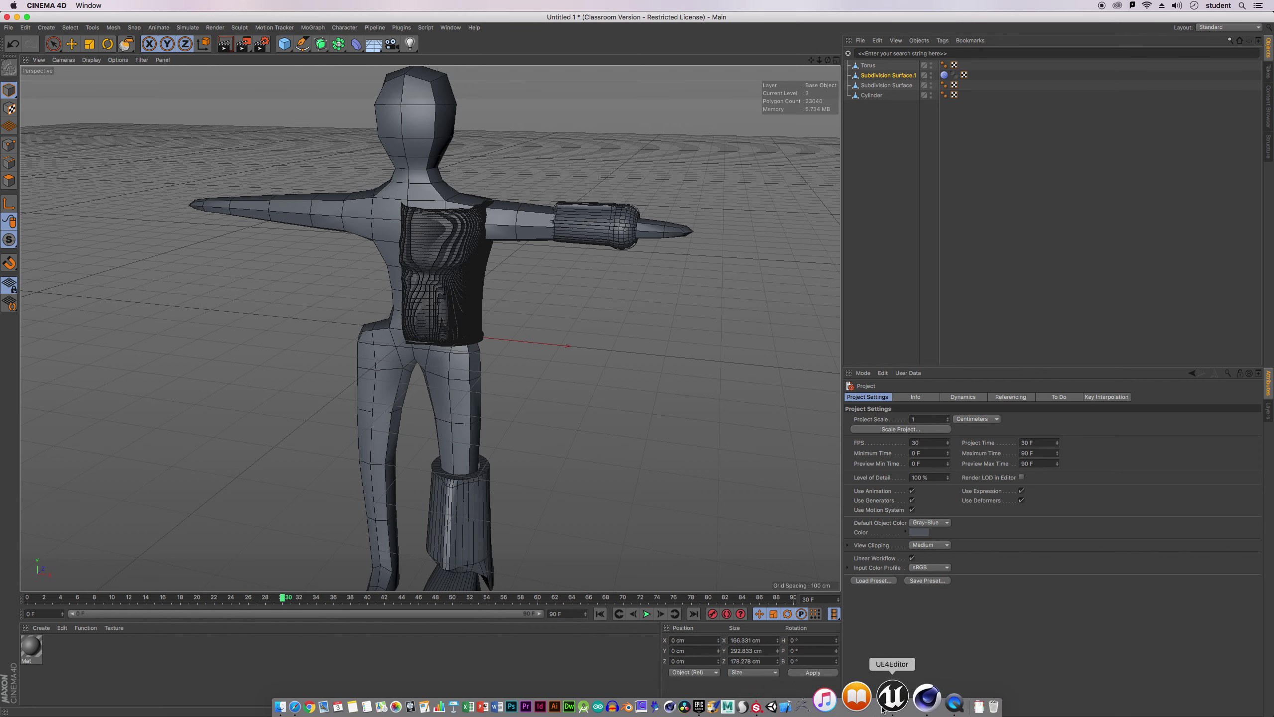
# Switch to ZBrush and load the DynaWax128 project.
pyautogui.click(829, 698)
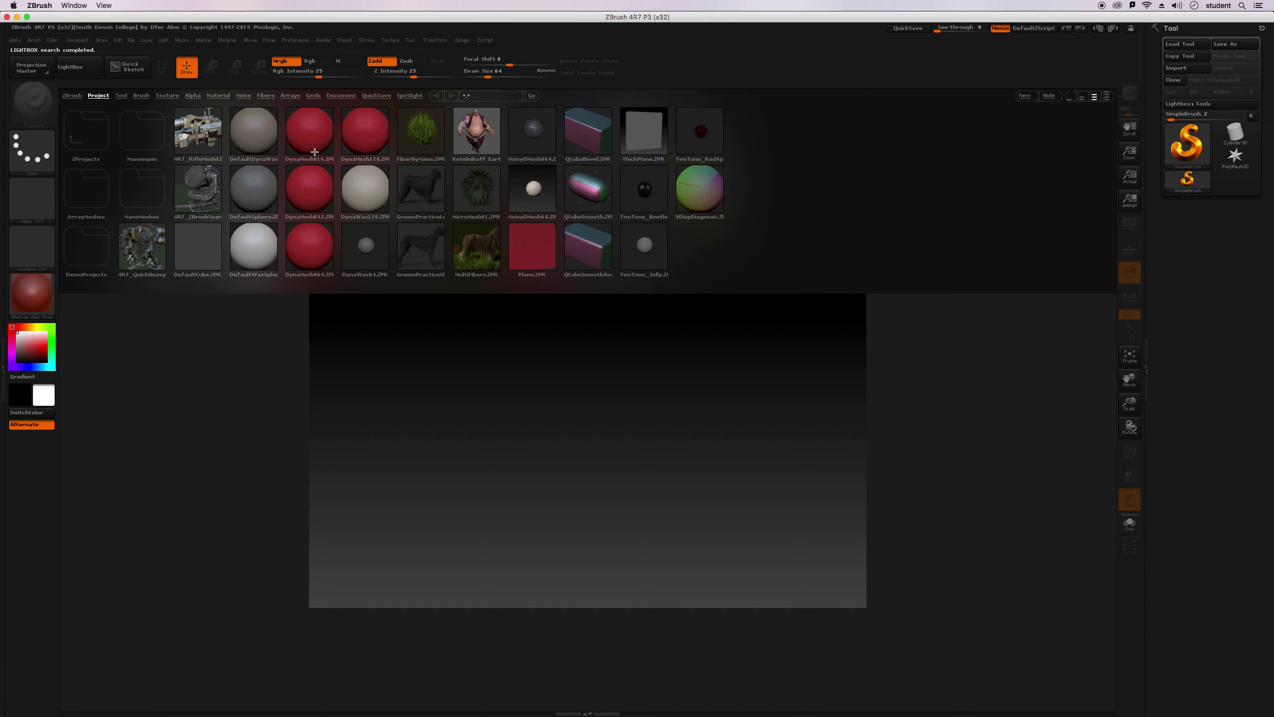
pyautogui.click(358, 199)
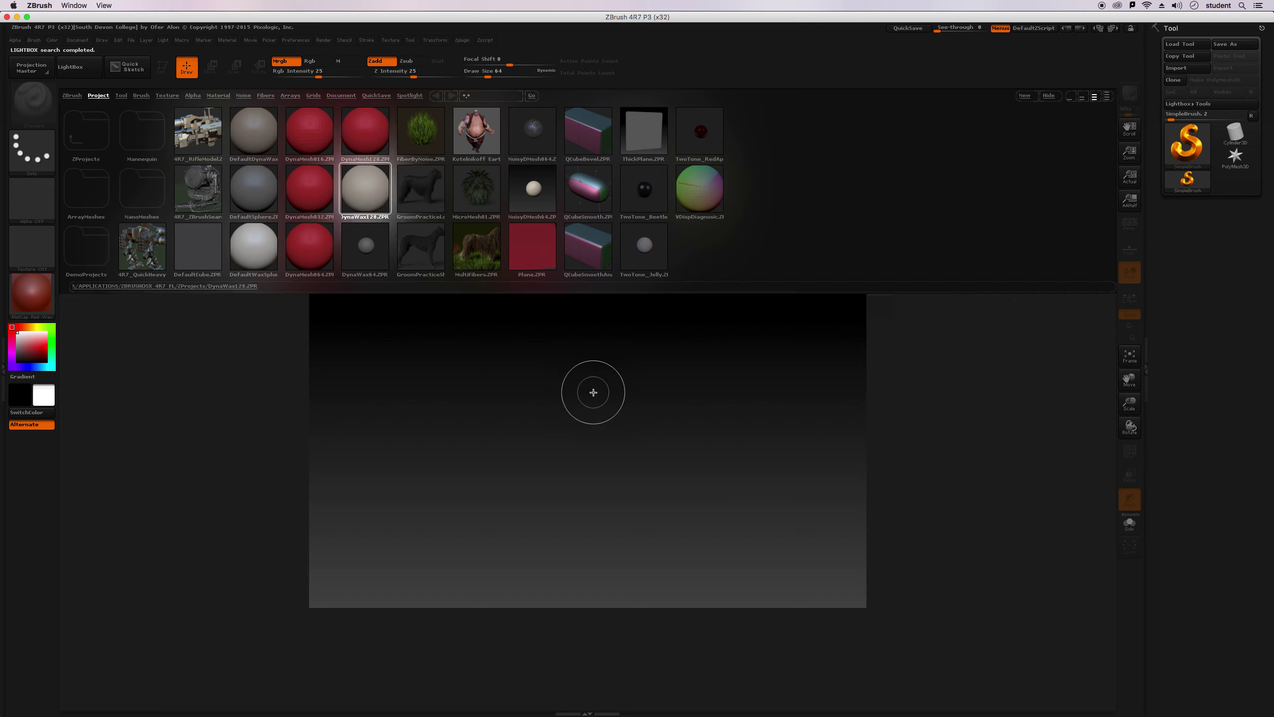
pyautogui.doubleClick(377, 191)
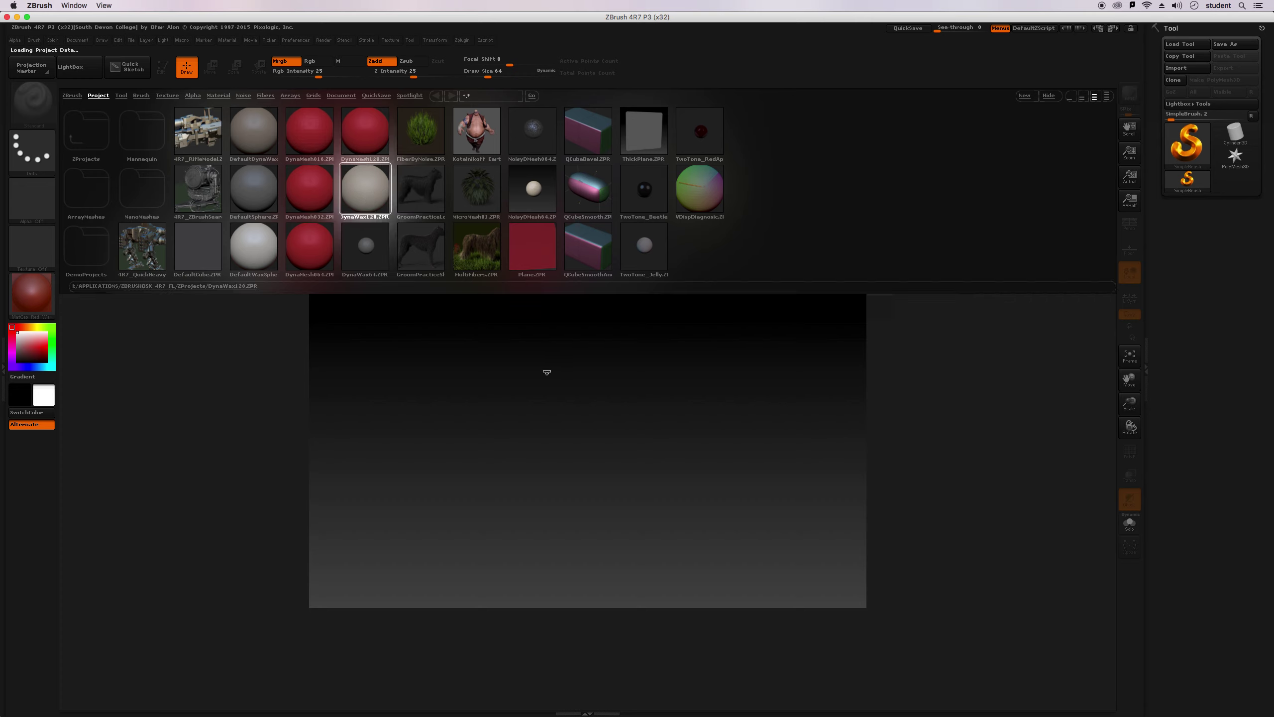
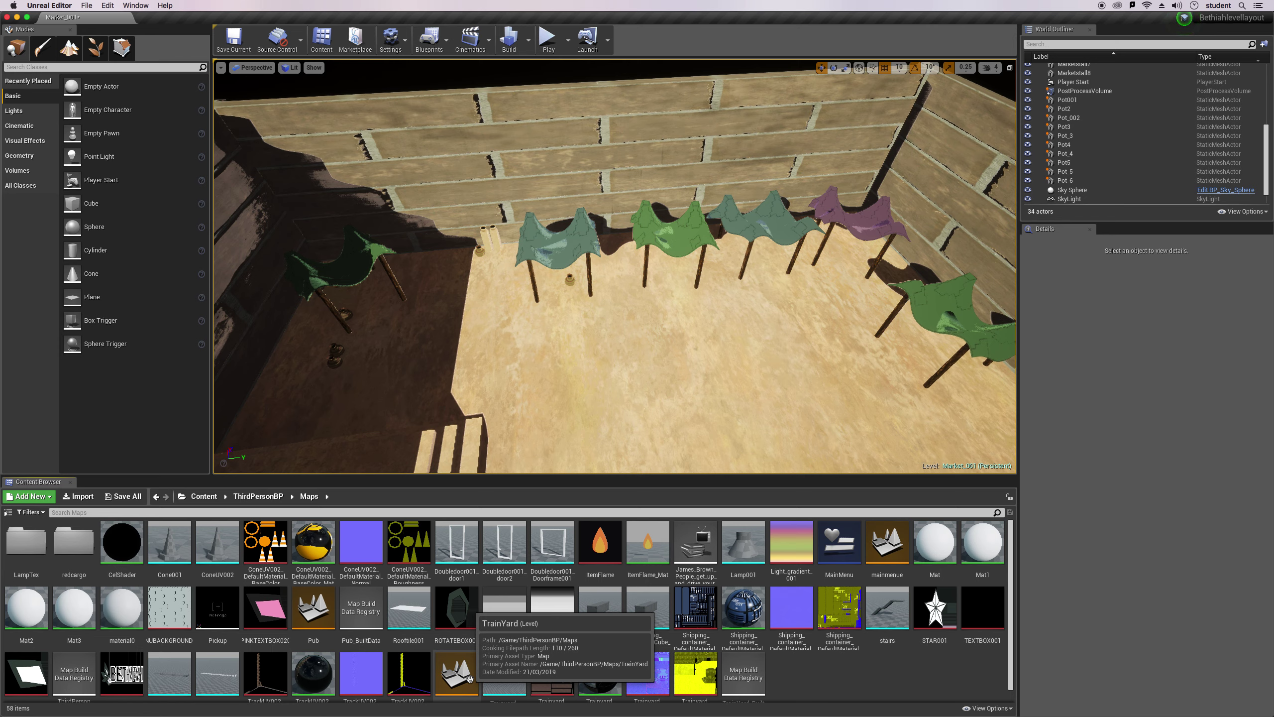
# Switch to Unreal Editor, open the TrainYard level and save the selected unsaved content, viewing the containers beside the rail track.
pyautogui.doubleClick(466, 675)
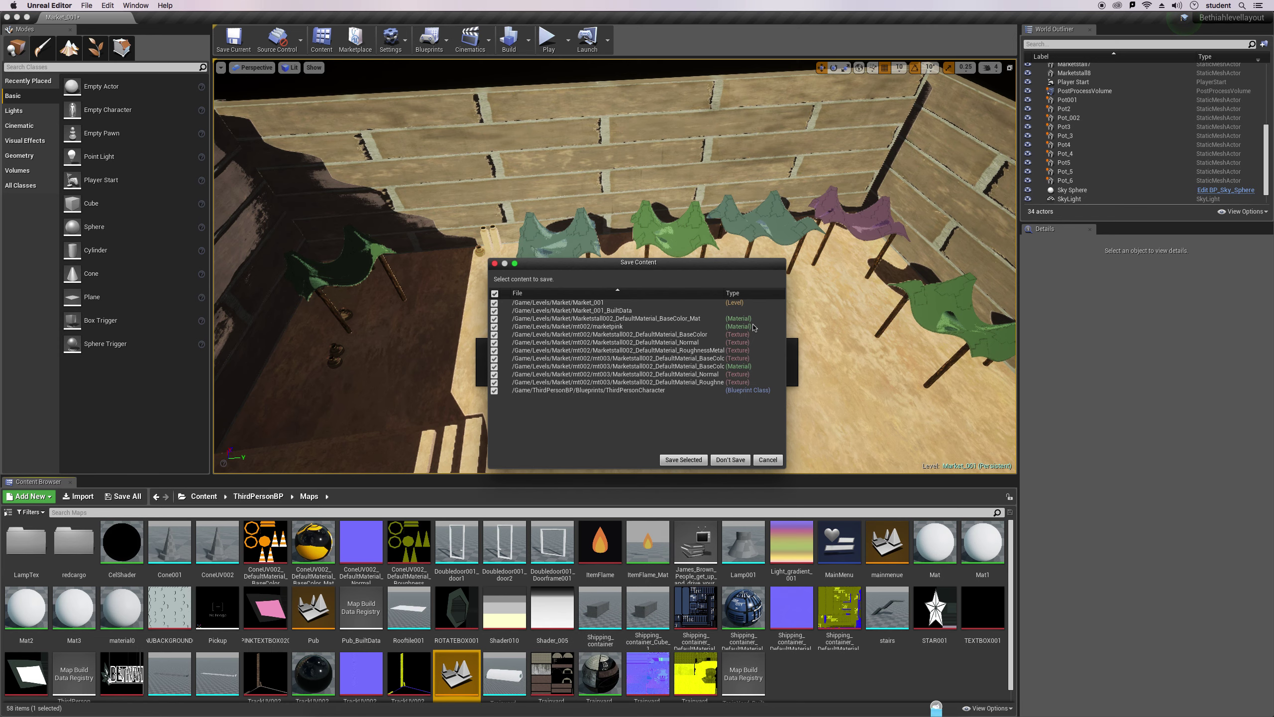
pyautogui.click(682, 460)
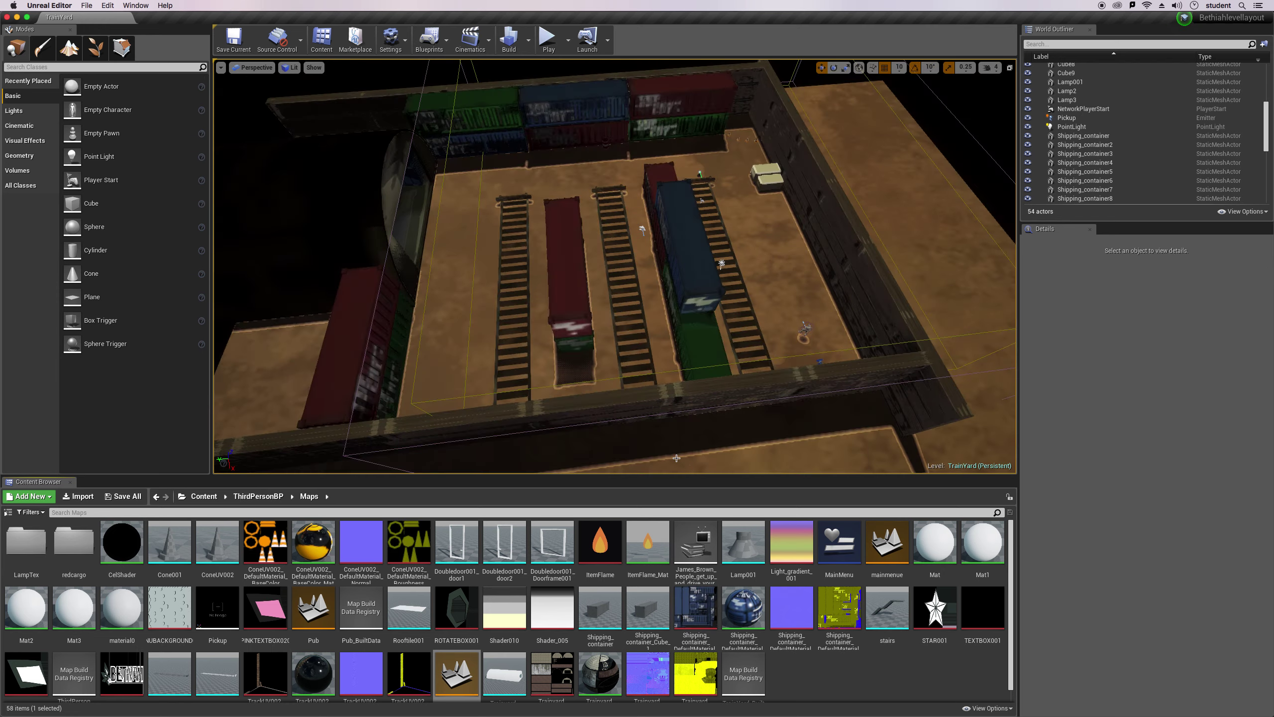
pyautogui.moveTo(740, 215); pyautogui.dragTo(723, 517, button='right')
pyautogui.press('w')
pyautogui.press('d')
pyautogui.press('d')
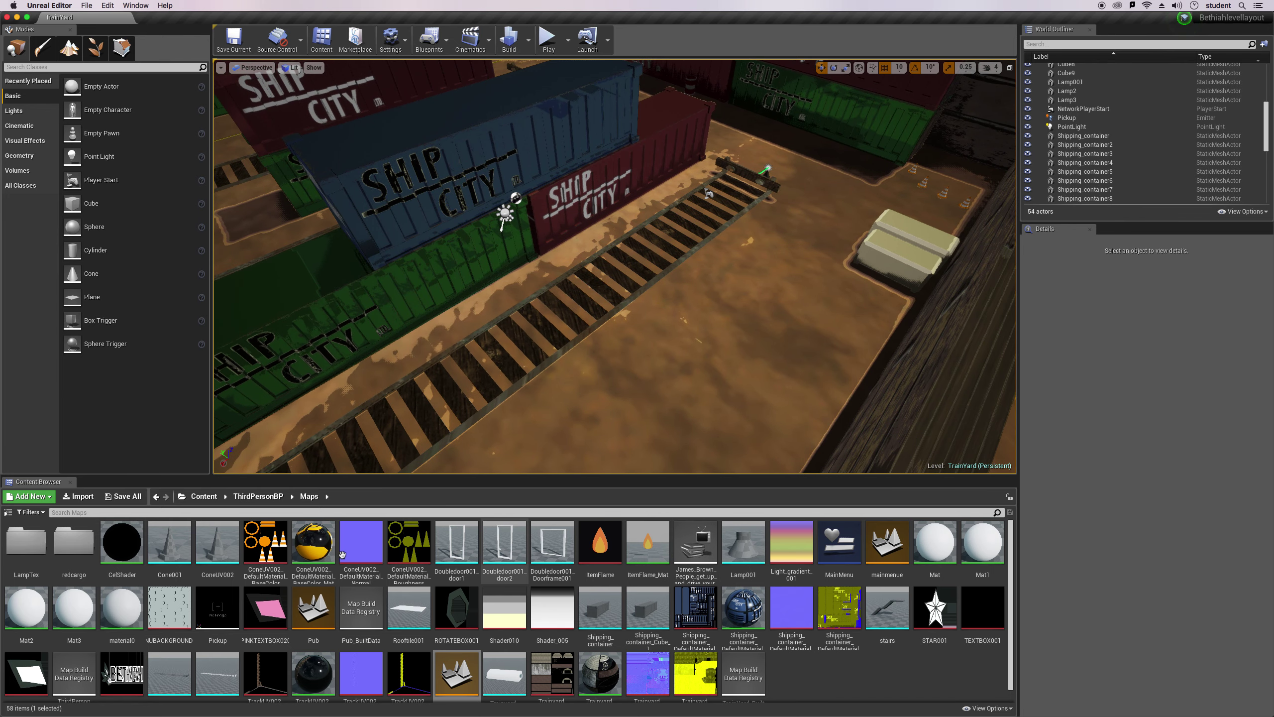
# Create a folder named barrel inside the ThirdPersonBP Maps content folder and open it.
pyautogui.rightClick(851, 681)
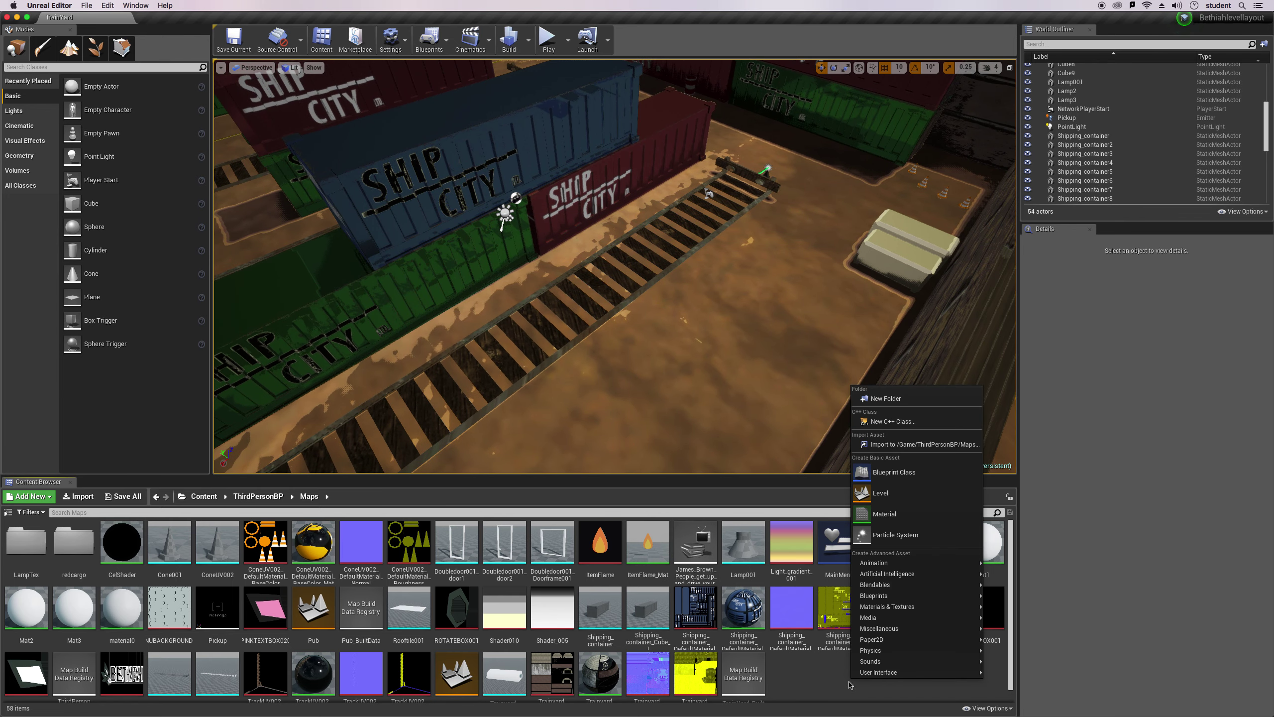
pyautogui.click(889, 399)
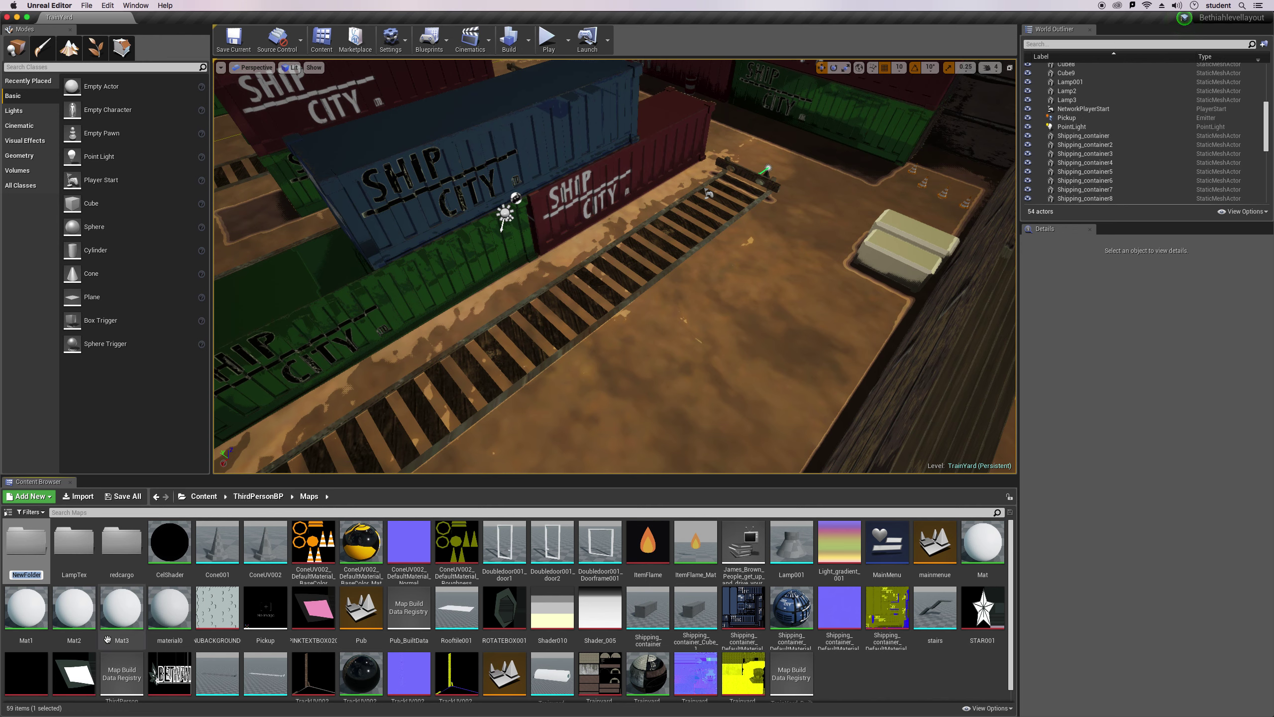
pyautogui.write('barrel')
pyautogui.press('Return')
pyautogui.doubleClick(18, 537)
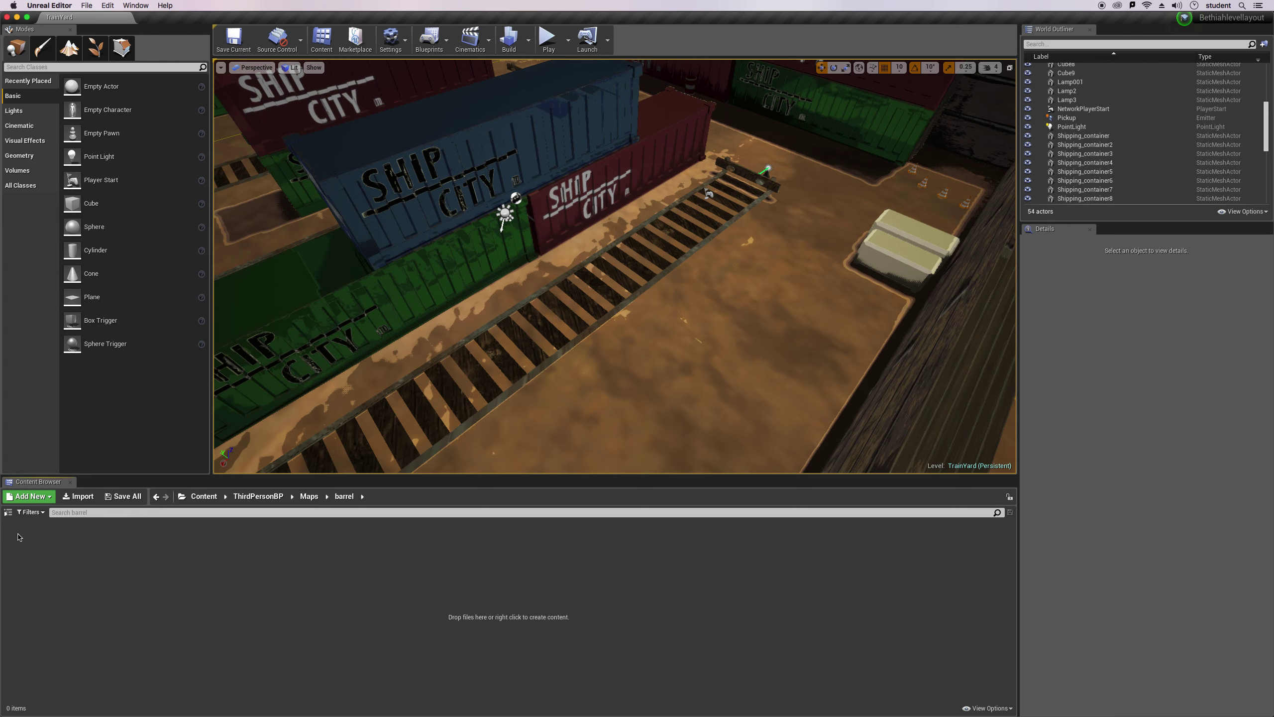
# Look through the Downloads folder for barrel files to import into the new folder, then dismiss the import dialog.
pyautogui.click(82, 498)
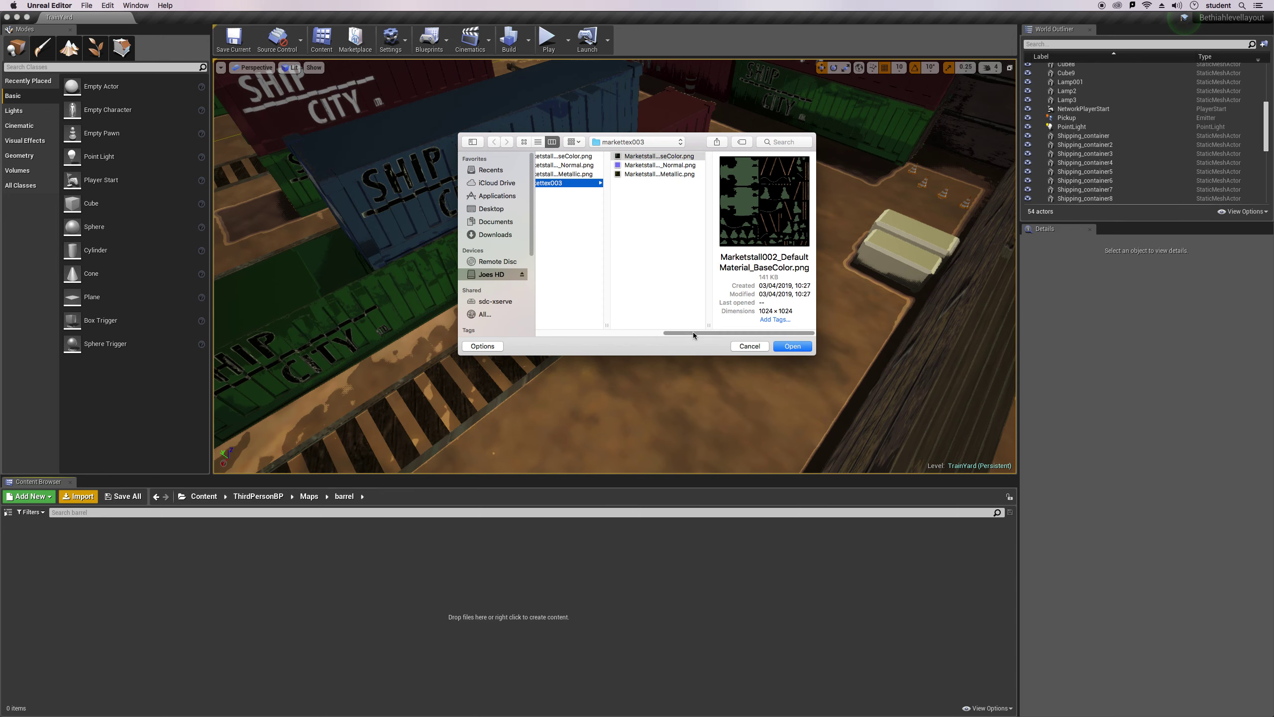
pyautogui.moveTo(693, 332); pyautogui.dragTo(547, 339)
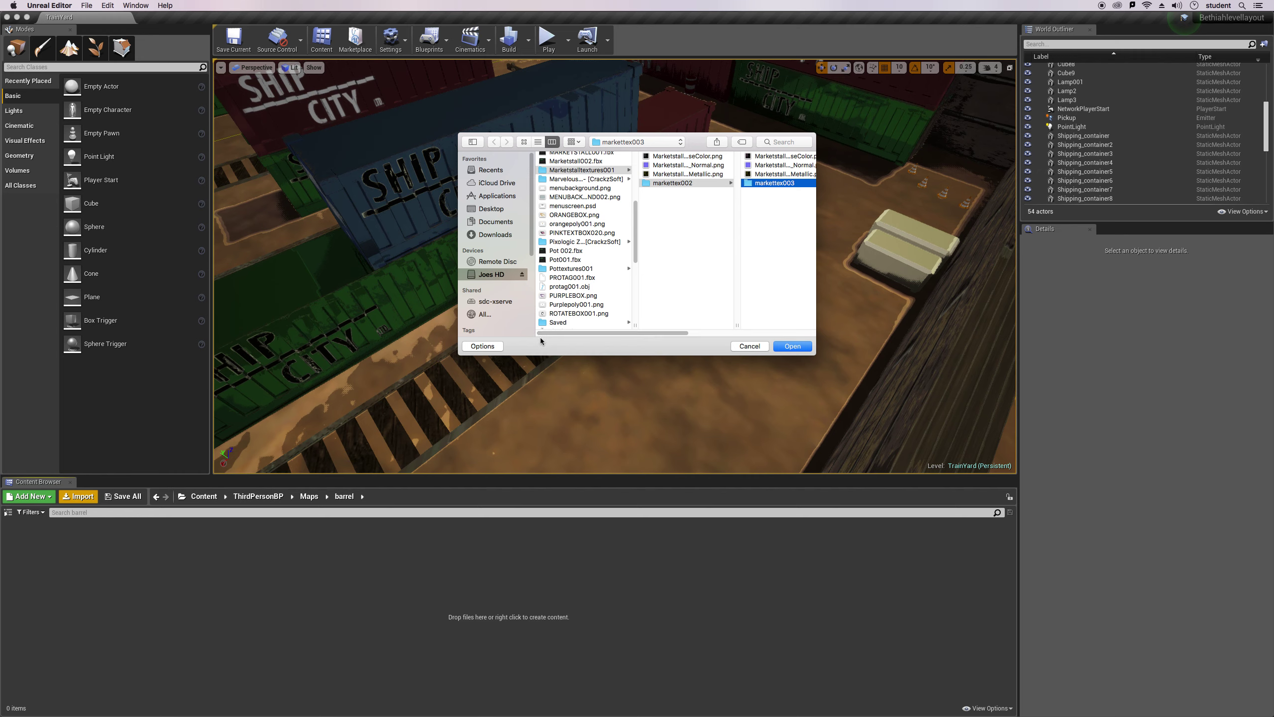
pyautogui.click(498, 235)
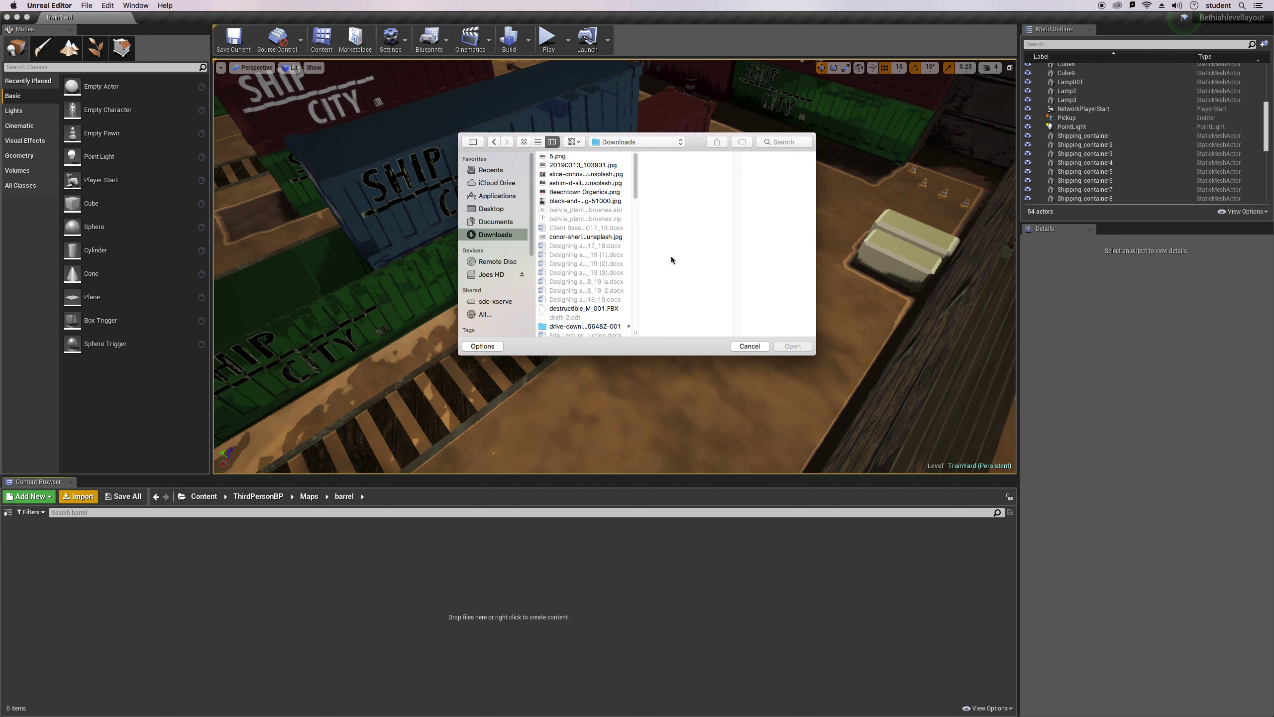
pyautogui.scroll(-10, 604, 248)
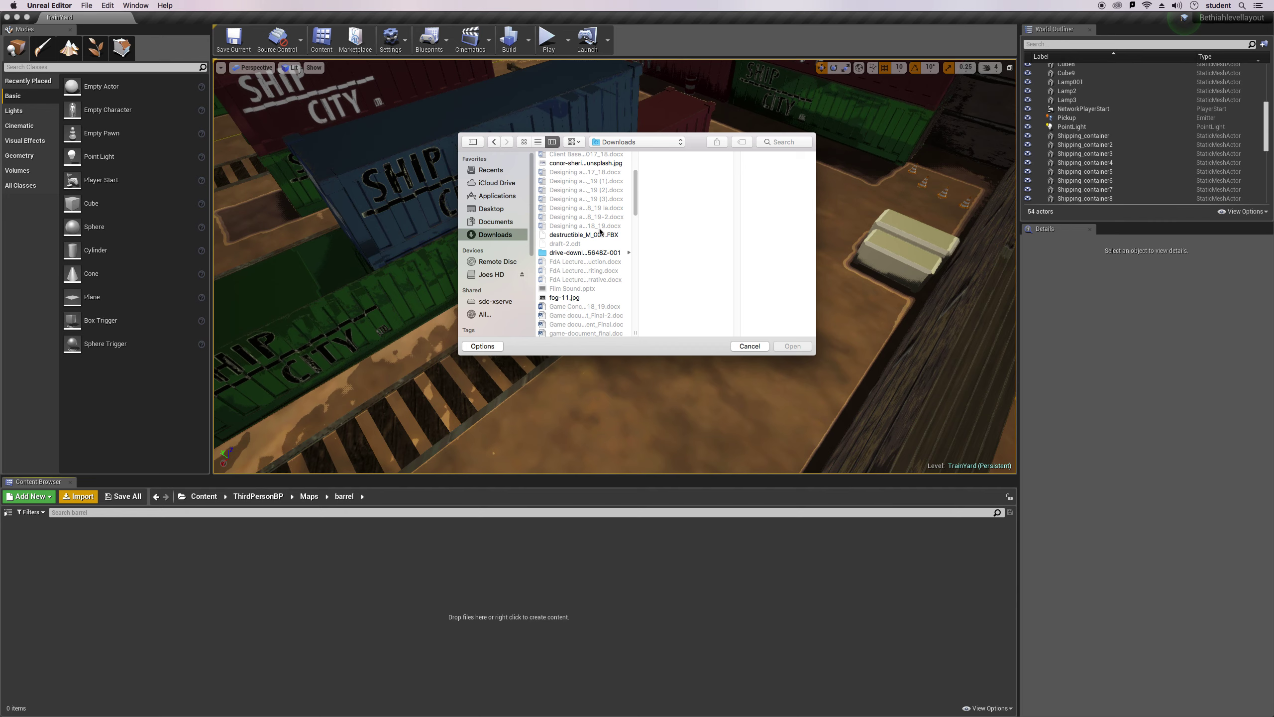
pyautogui.scroll(-15, 602, 240)
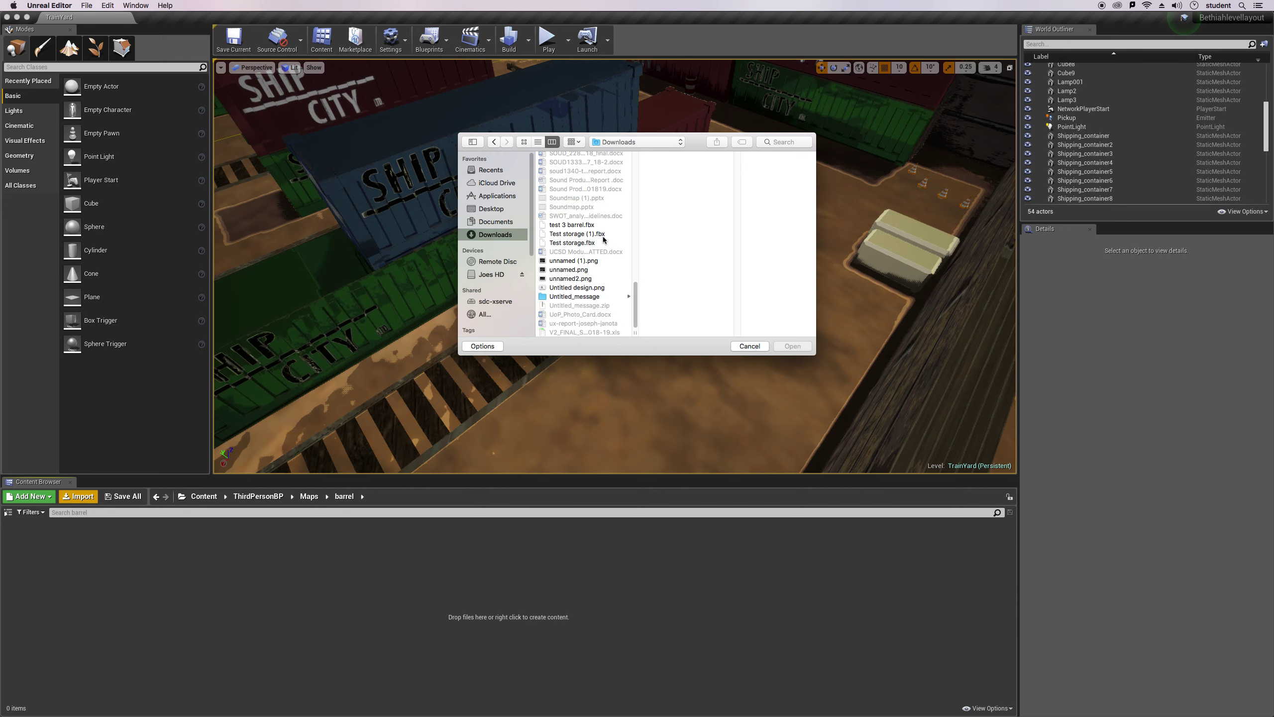
pyautogui.scroll(12, 602, 265)
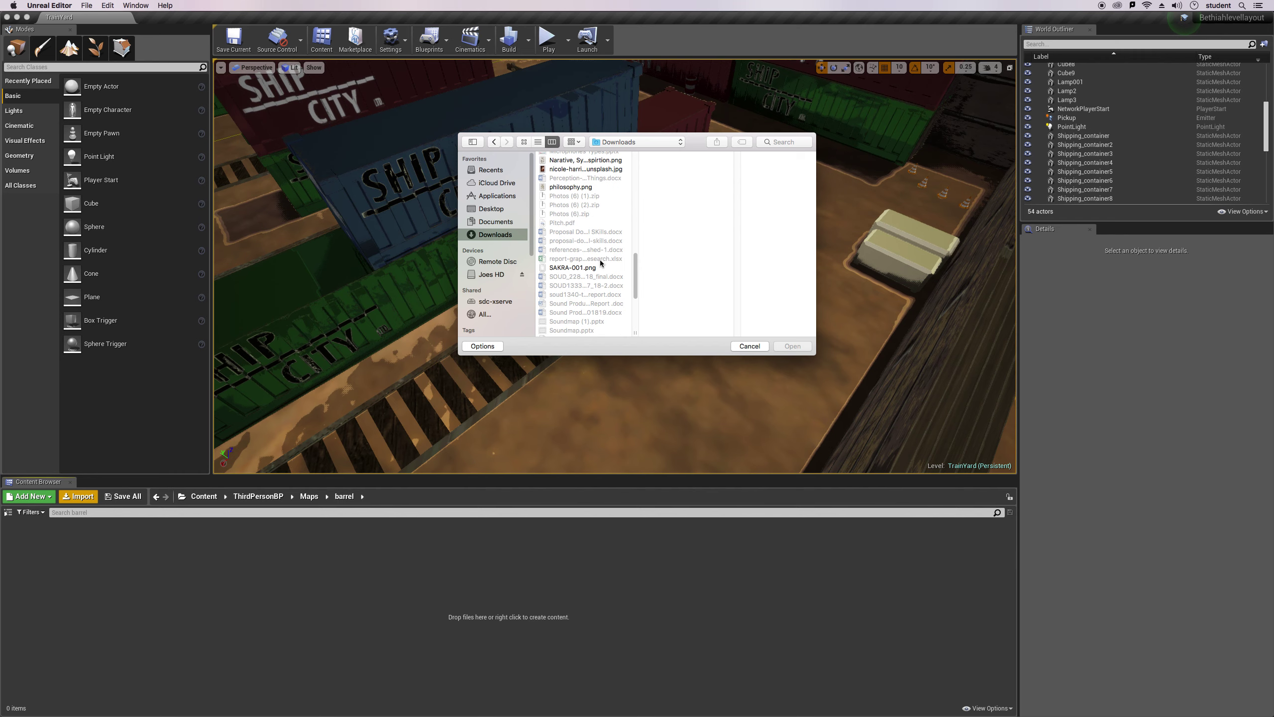
pyautogui.scroll(10, 604, 260)
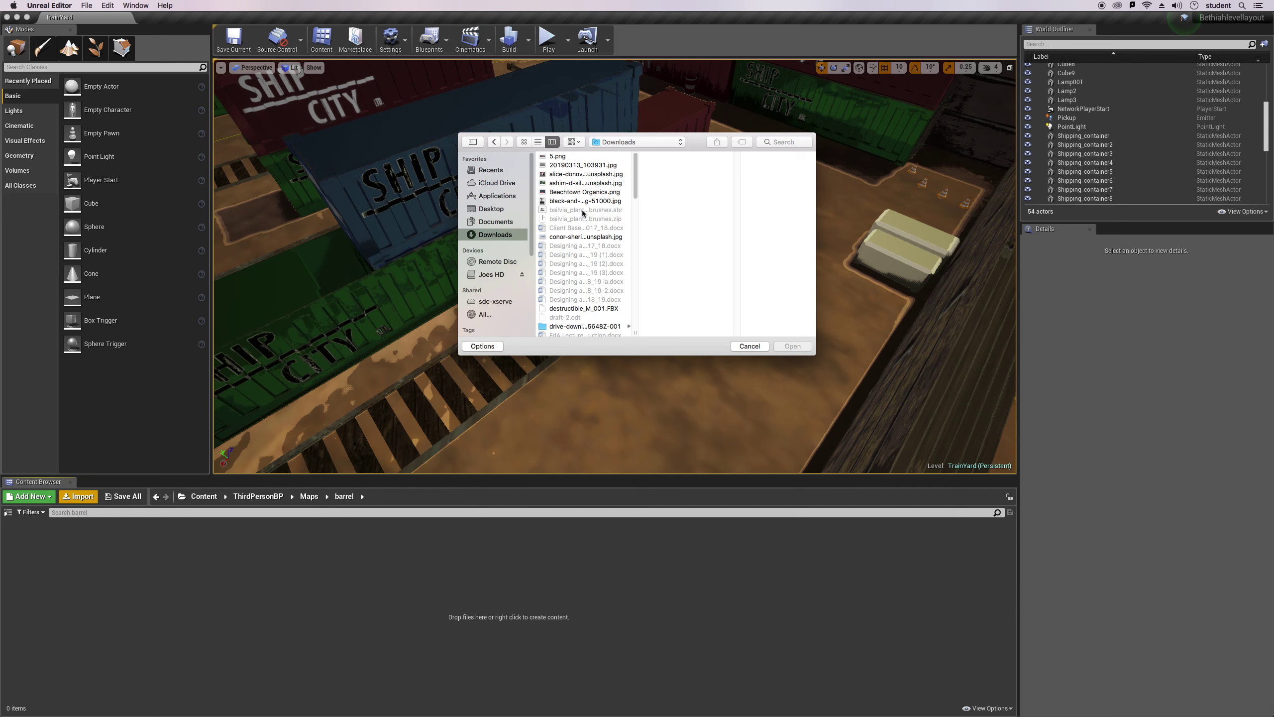
pyautogui.scroll(-5, 589, 200)
pyautogui.scroll(5, 593, 201)
pyautogui.scroll(-5, 592, 209)
pyautogui.scroll(-5, 599, 211)
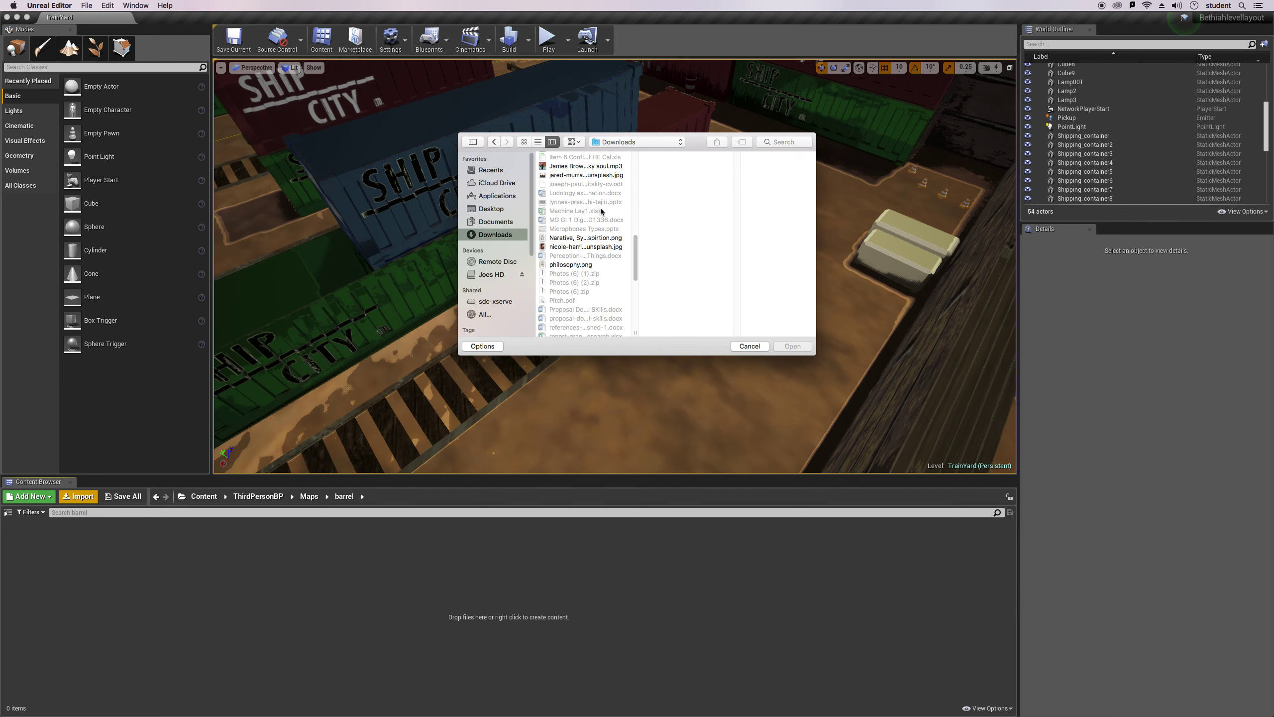
pyautogui.scroll(-10, 602, 212)
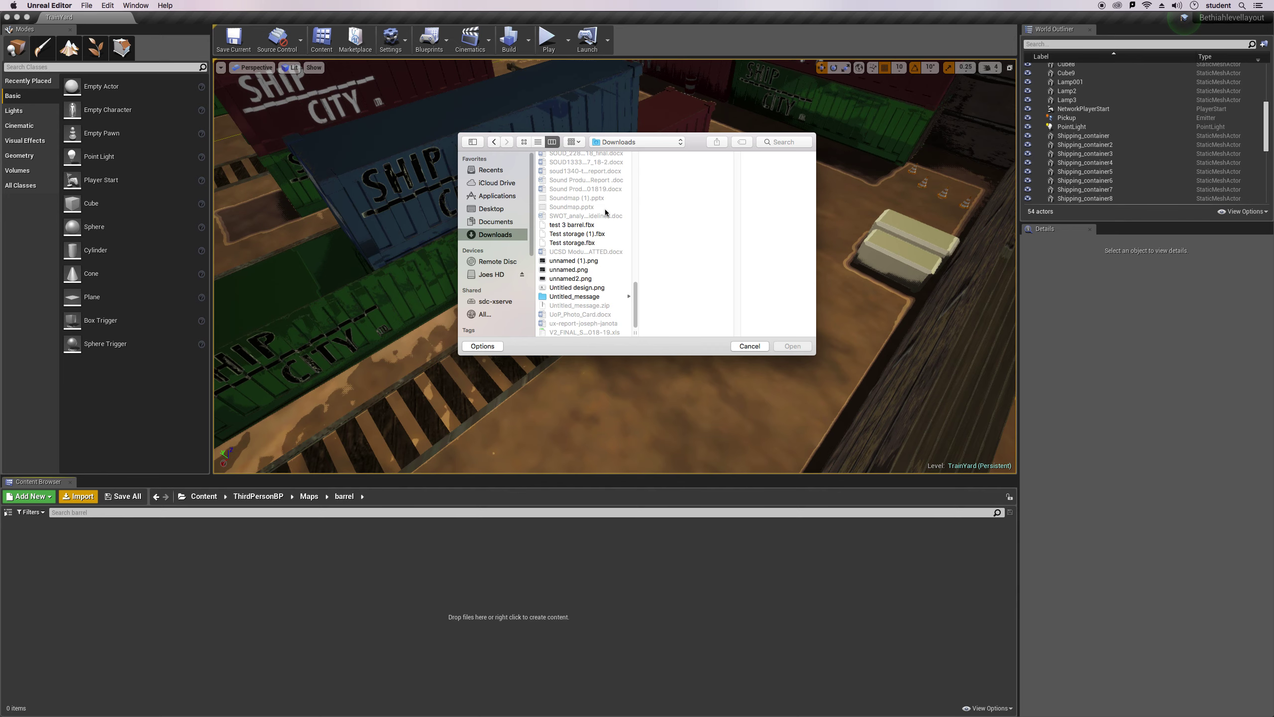
pyautogui.scroll(3, 605, 211)
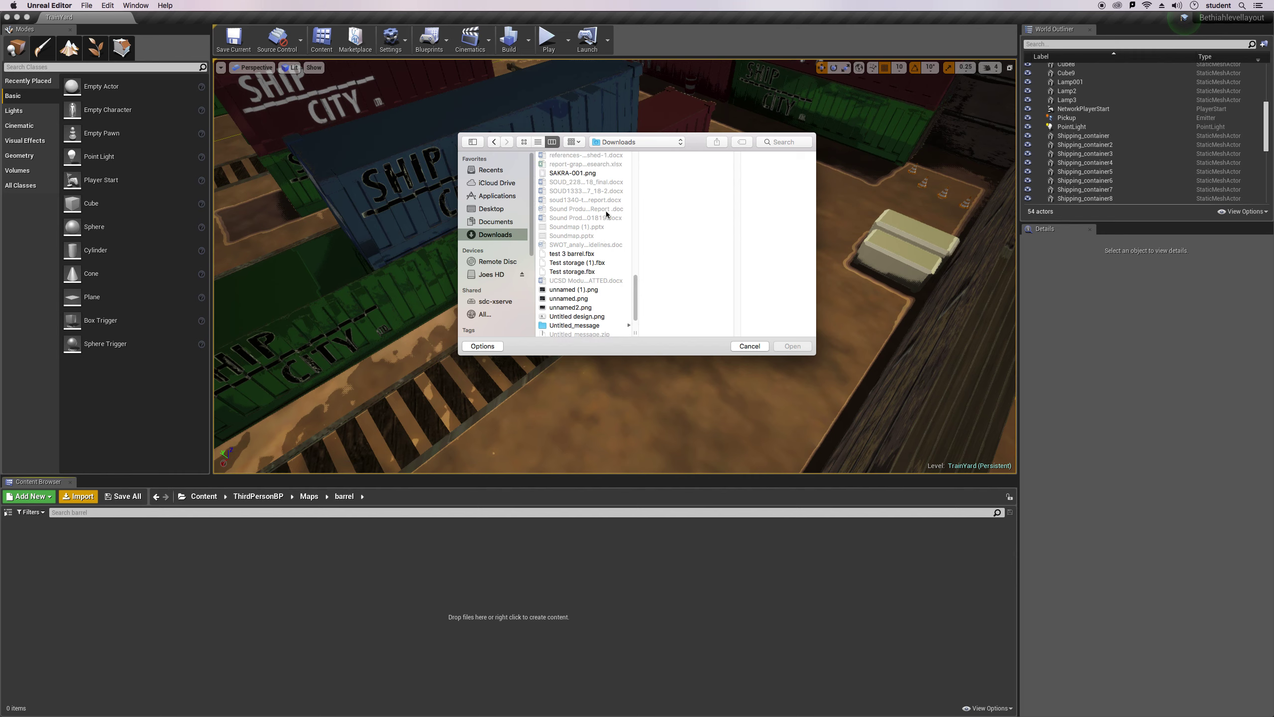
pyautogui.scroll(-3, 607, 212)
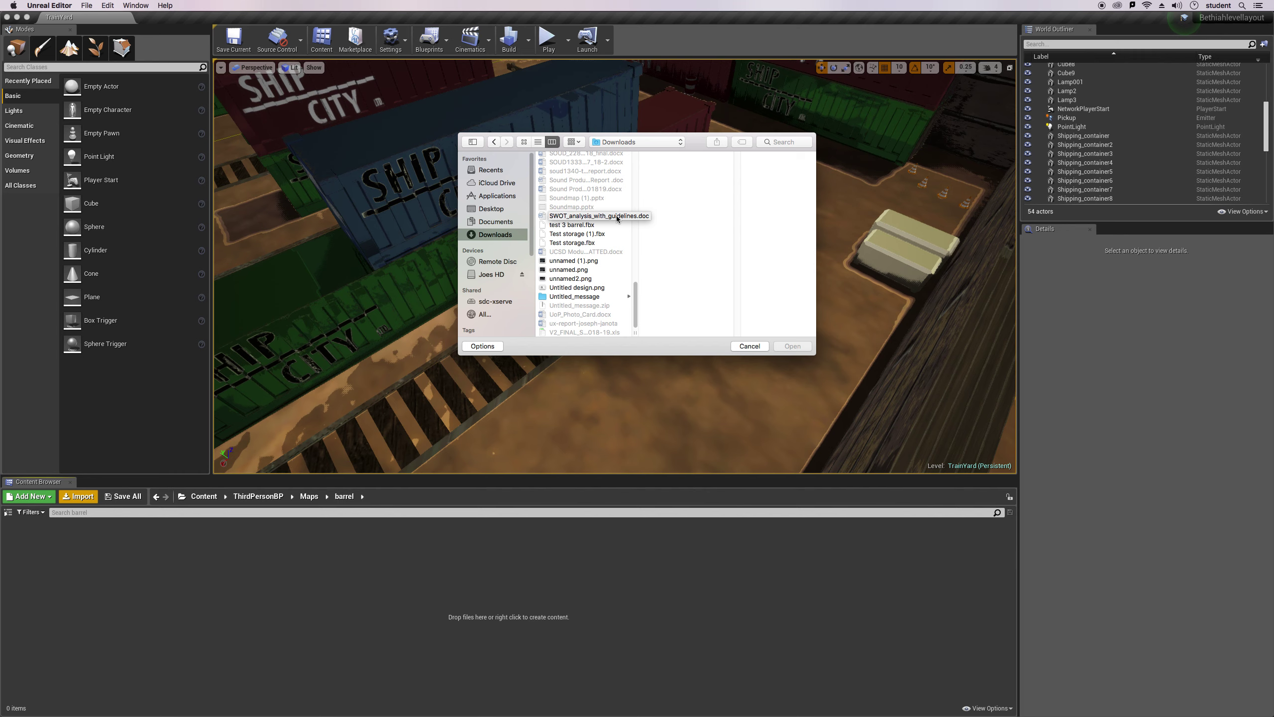
pyautogui.click(750, 346)
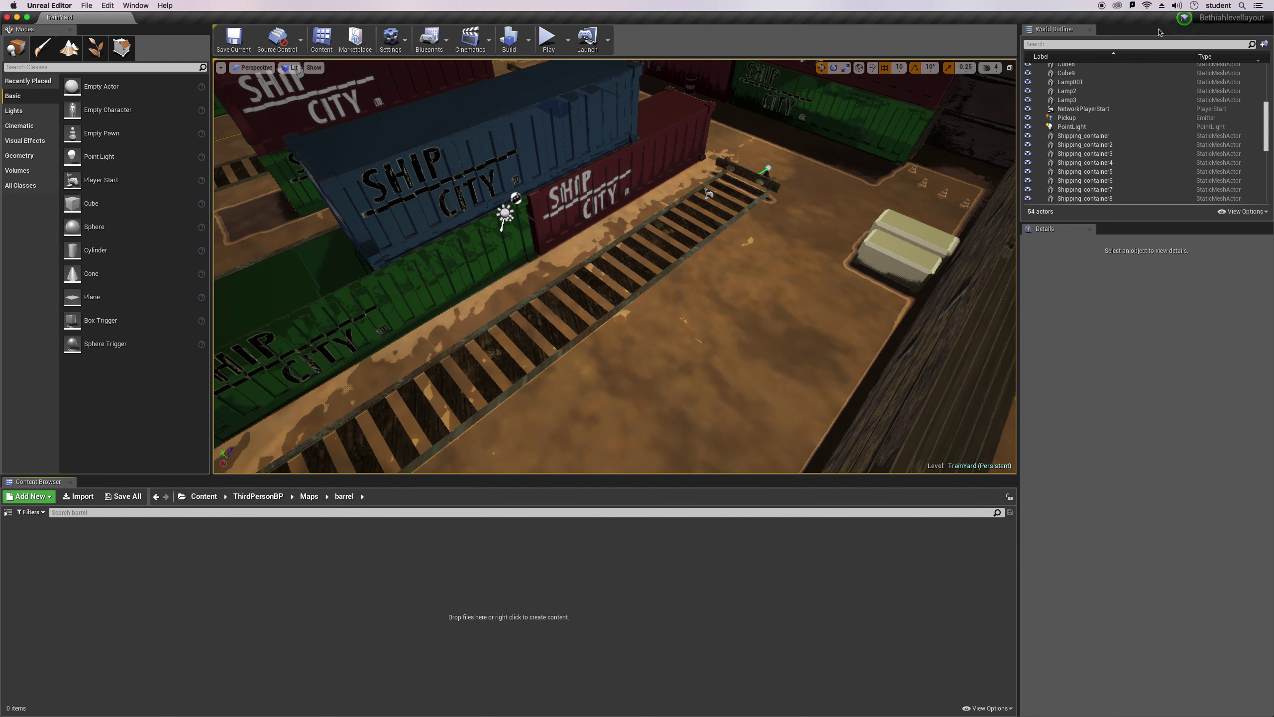
# Minimise the ThirdPersonCharacter blueprint, the TrainYard level editor and the Google Drive browser window.
pyautogui.moveTo(954, 710)
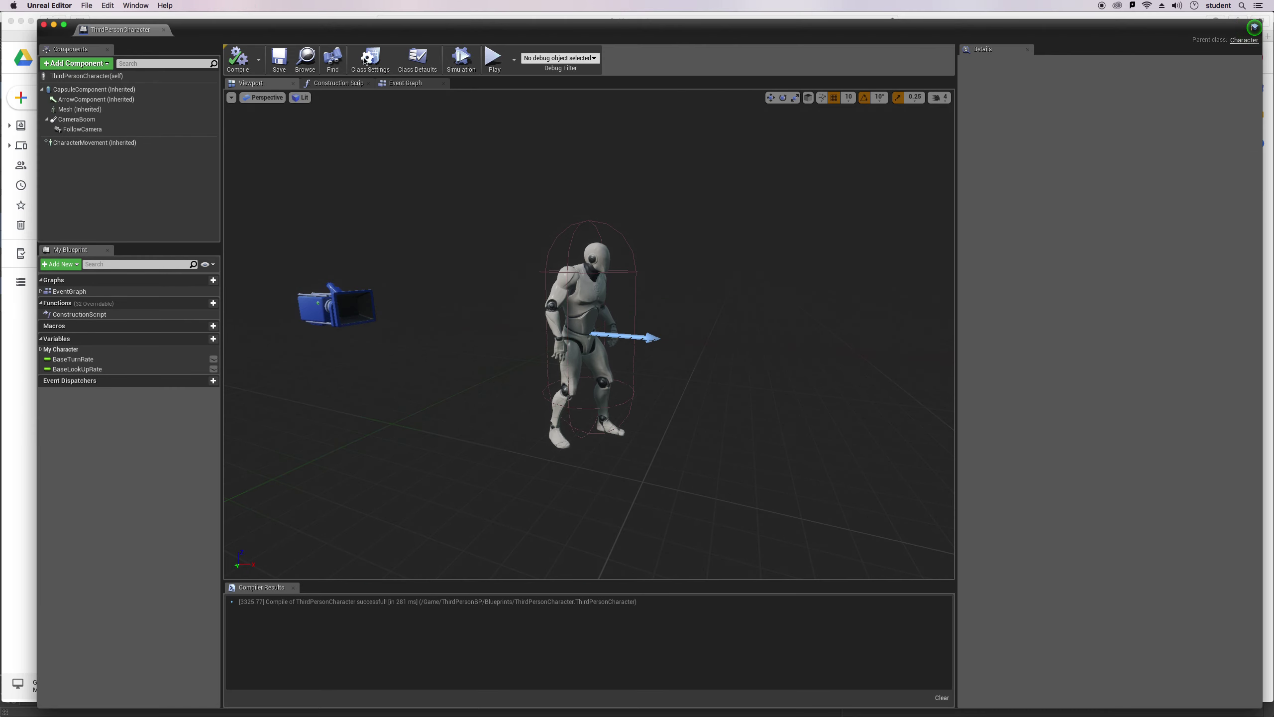
pyautogui.click(54, 24)
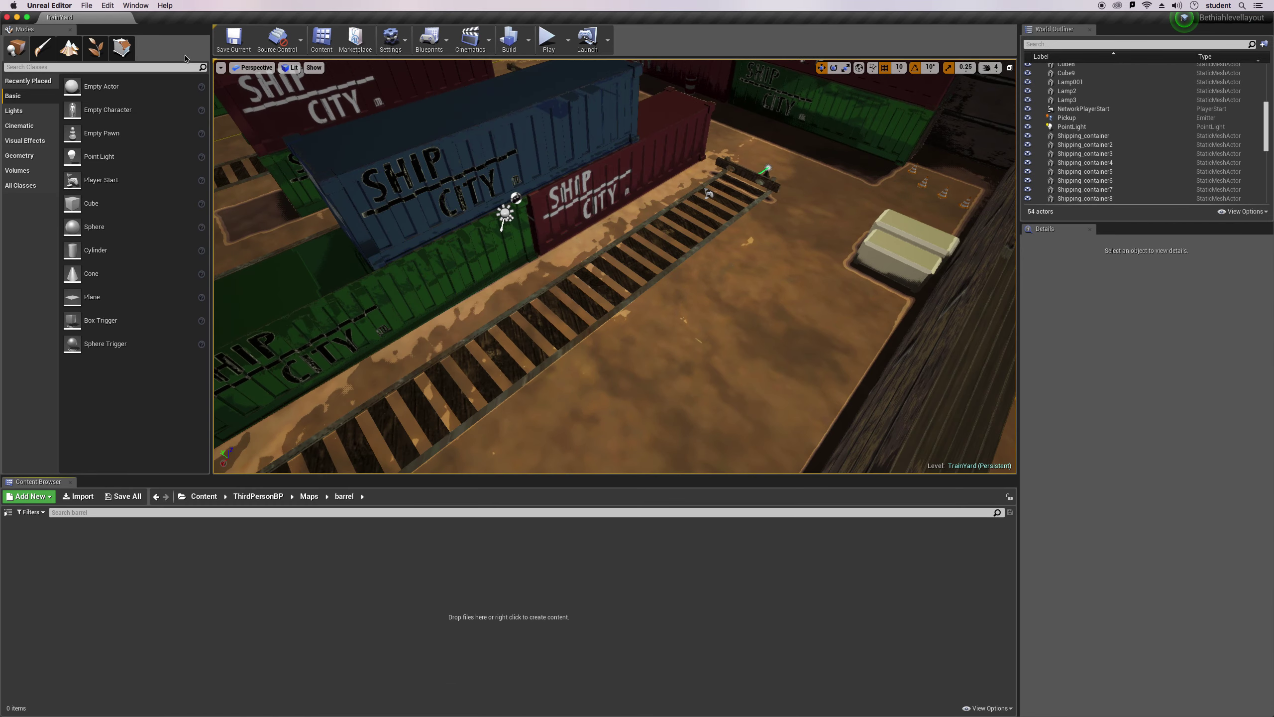
pyautogui.click(17, 17)
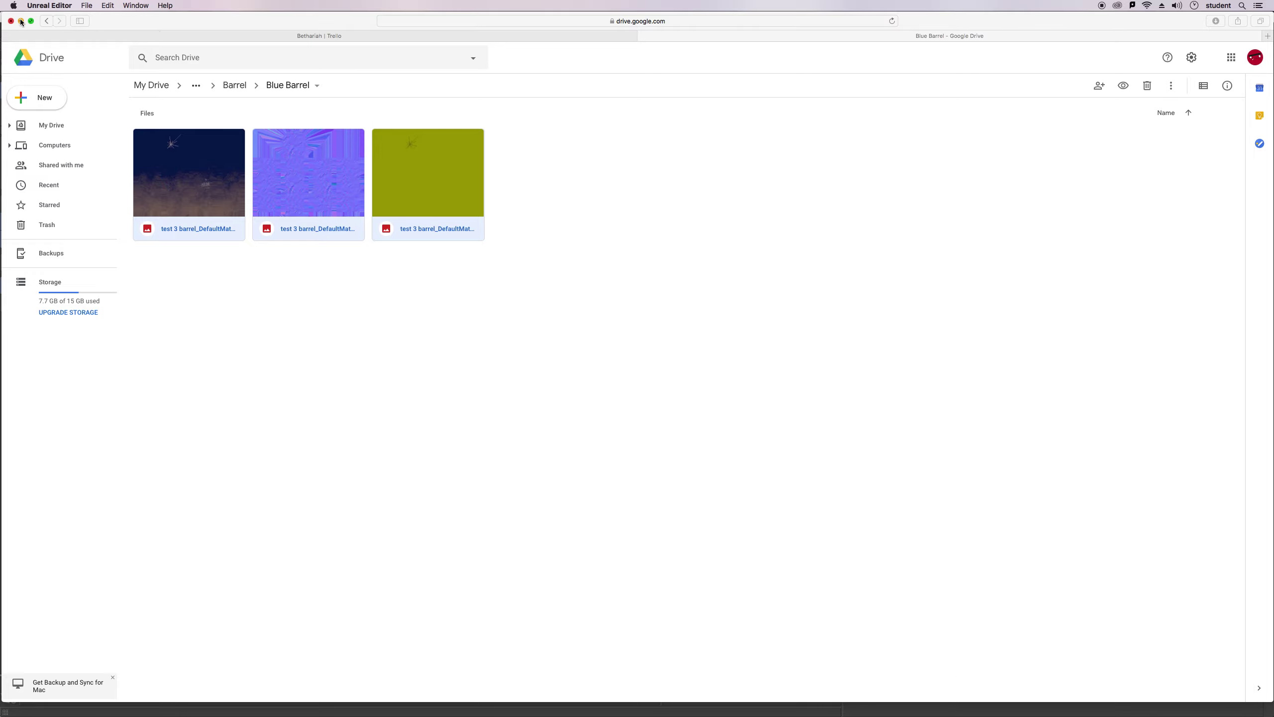
pyautogui.doubleClick(162, 17)
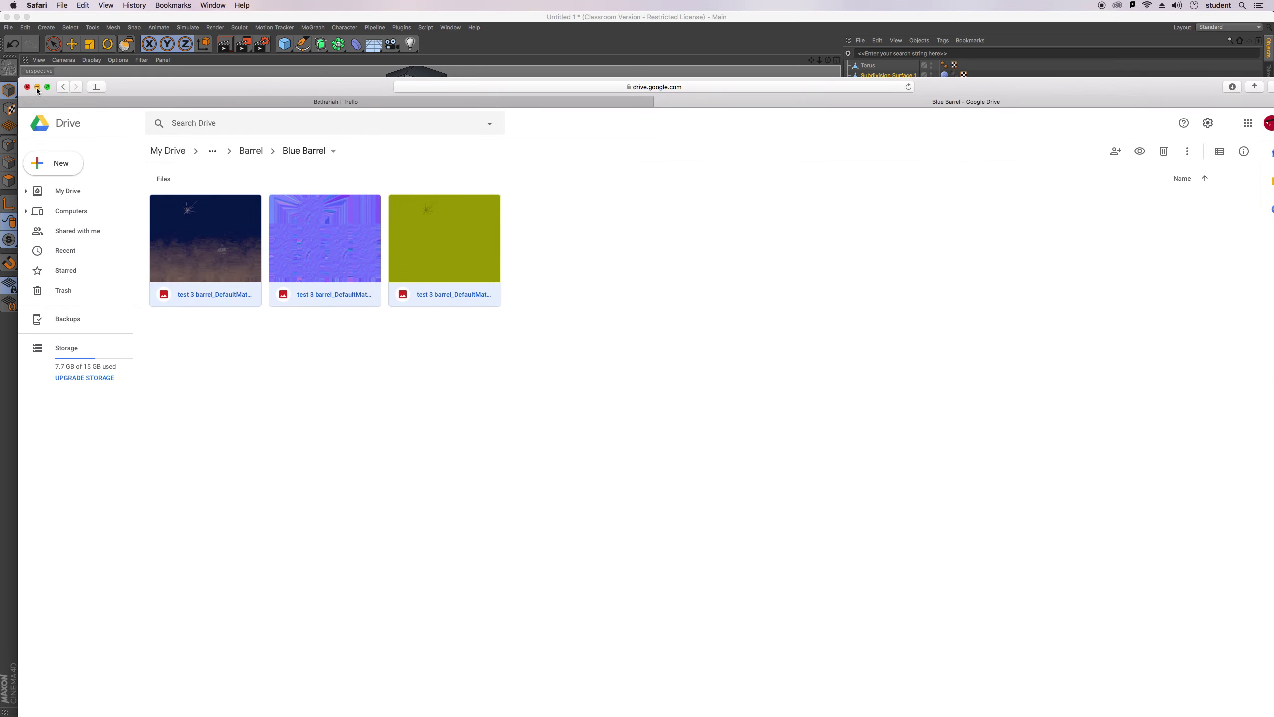
pyautogui.click(38, 87)
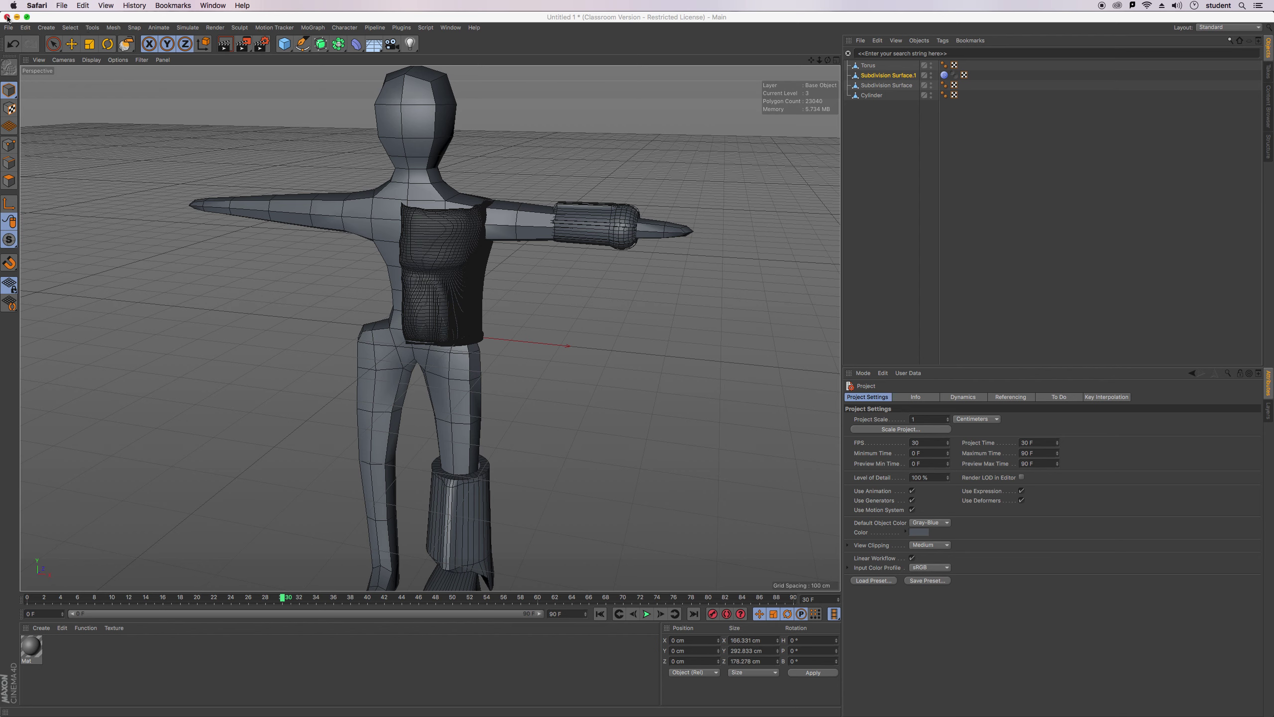
# Close the Cinema 4D character project, saving its texture as Mat_Color.tif in TIFF (PSD Layers) format and the project as Untitled 1.c4d on the external drive.
pyautogui.click(6, 17)
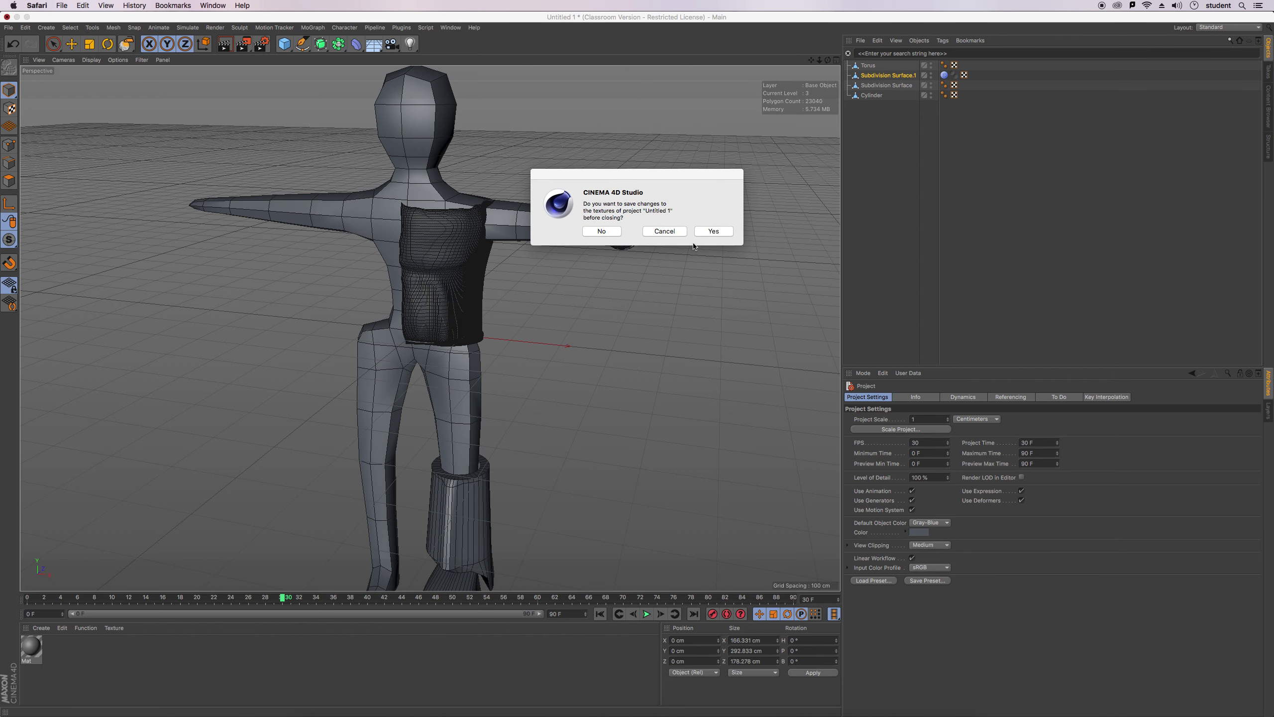
pyautogui.click(716, 232)
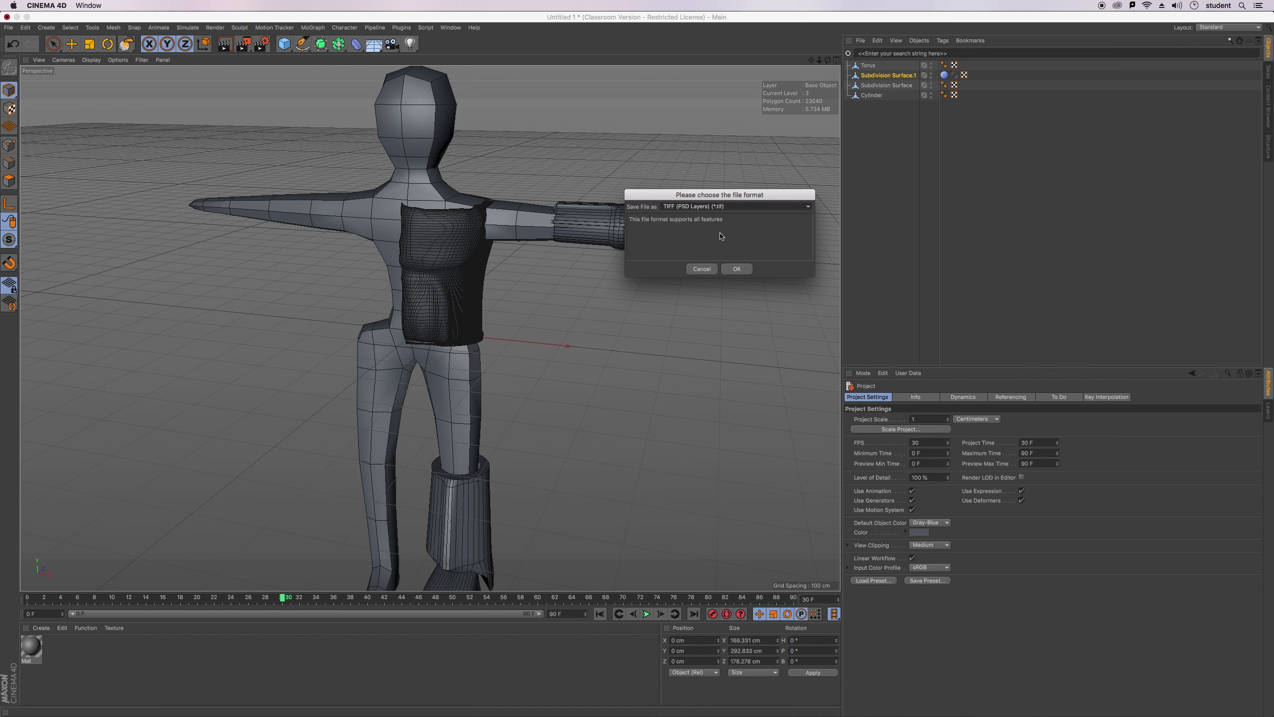
pyautogui.click(751, 207)
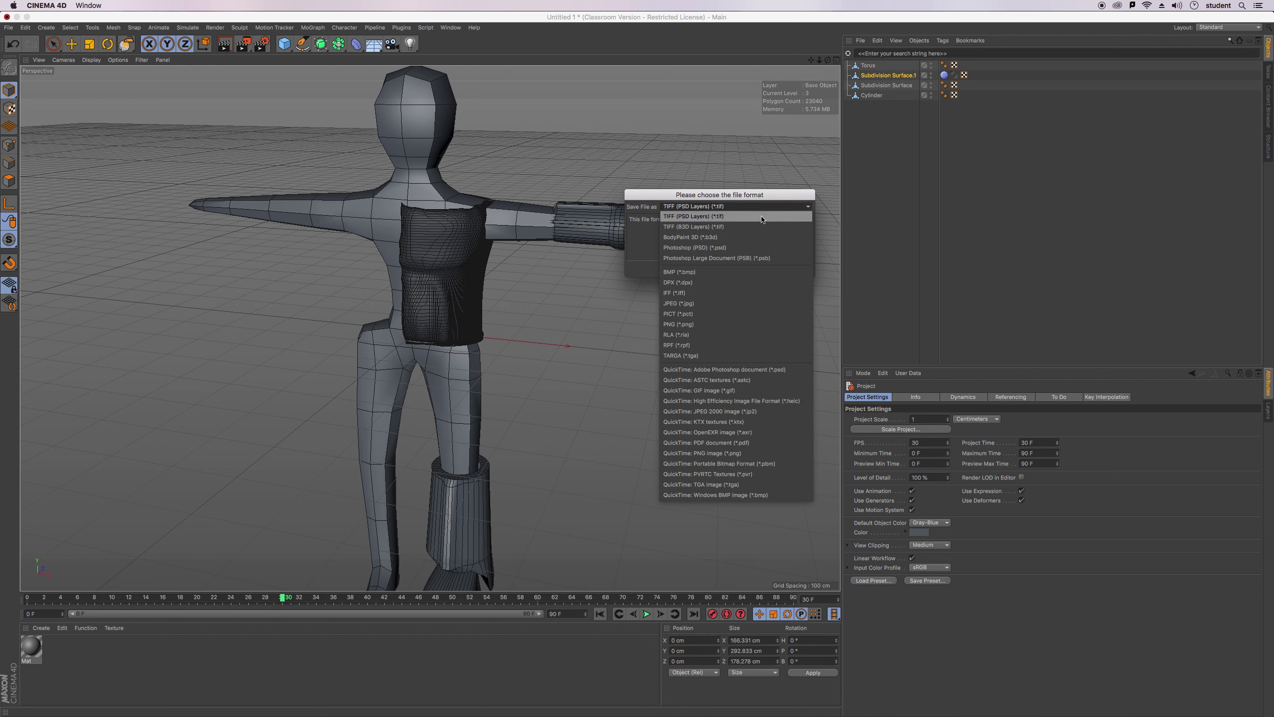
pyautogui.click(982, 227)
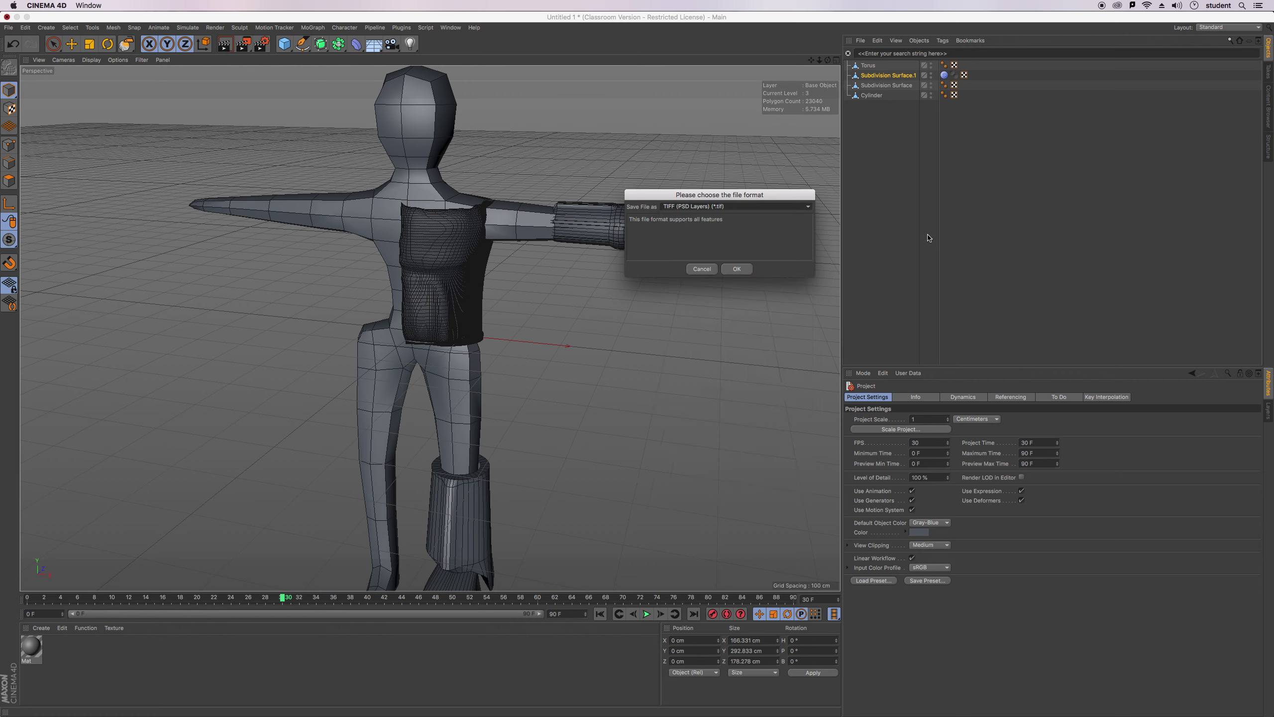
pyautogui.click(744, 272)
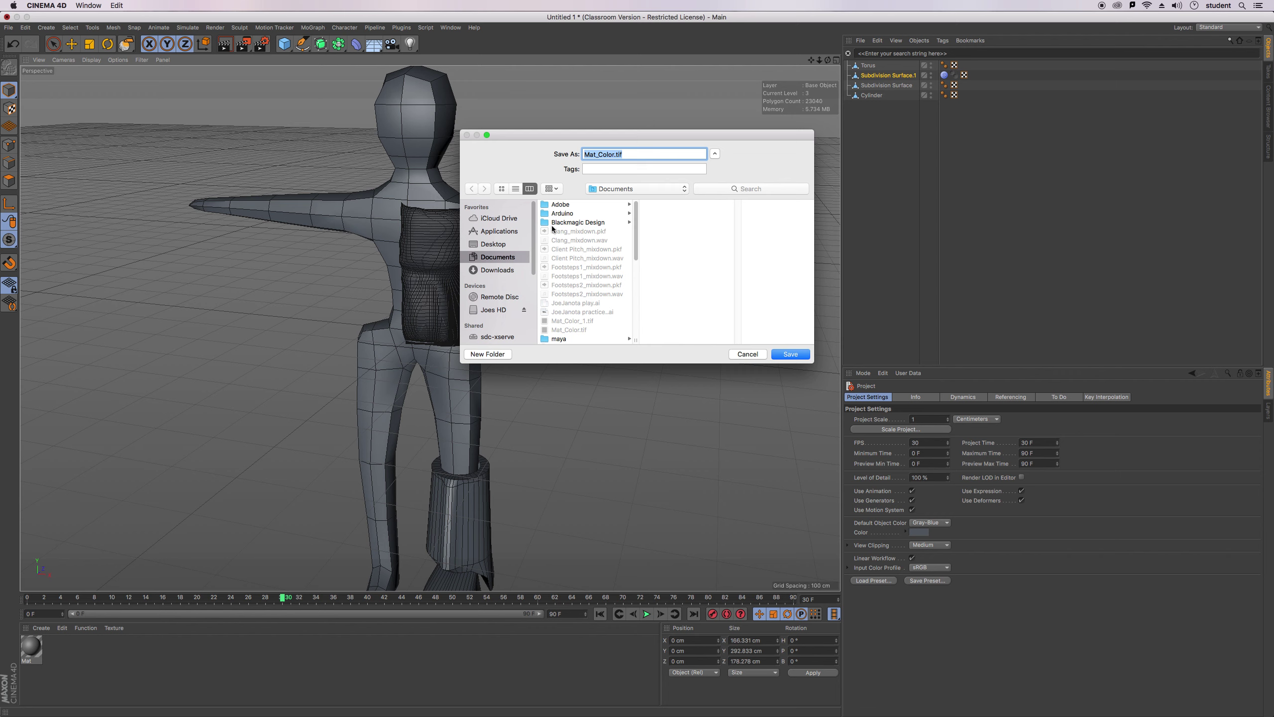
pyautogui.click(494, 310)
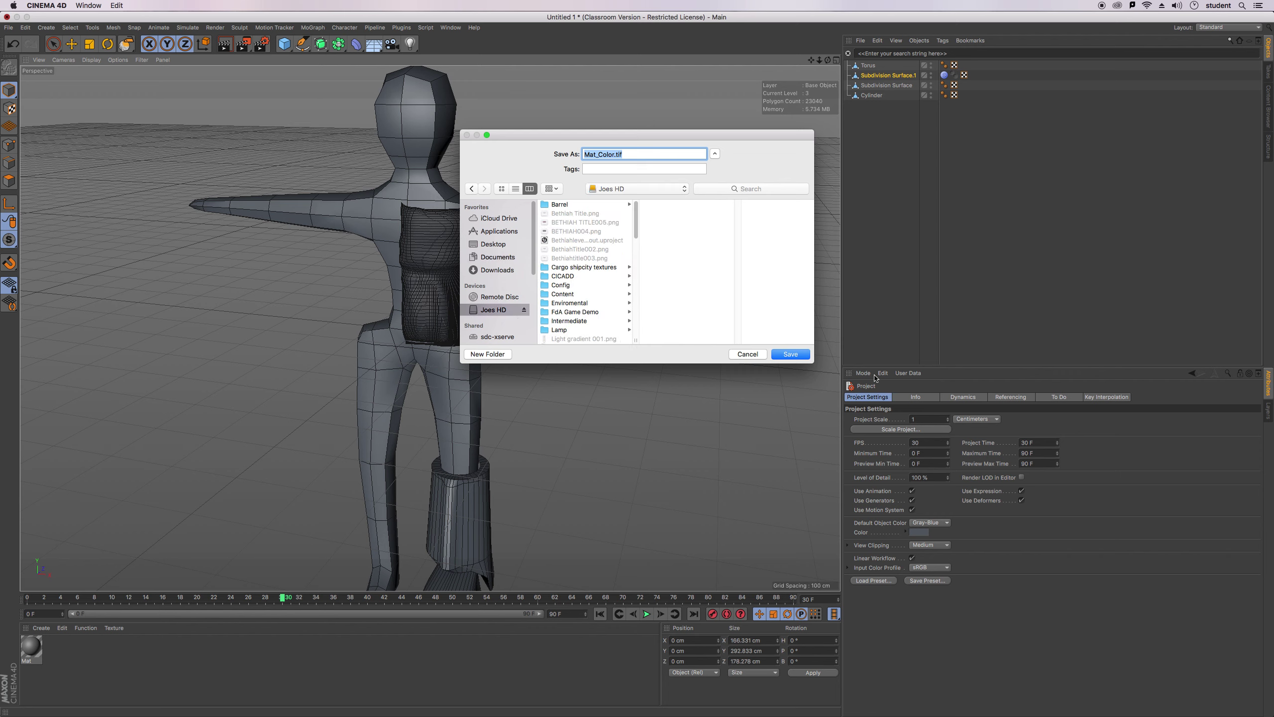
pyautogui.click(794, 355)
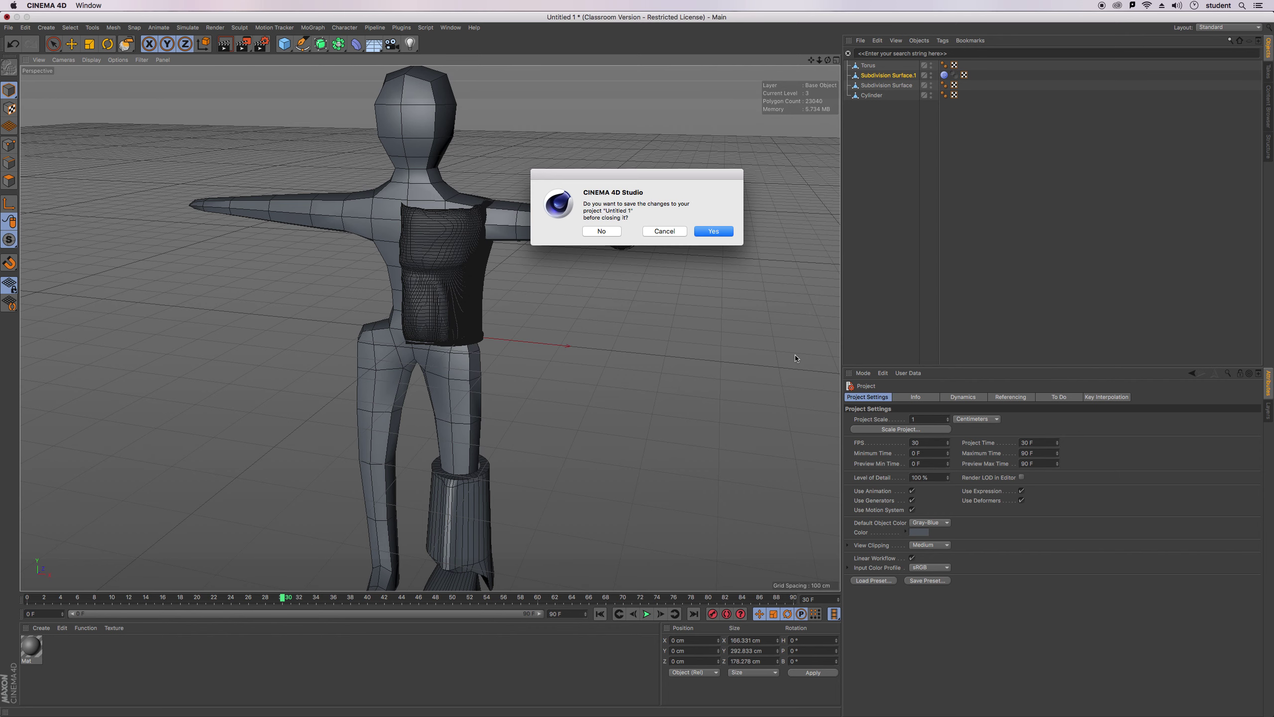
pyautogui.click(713, 232)
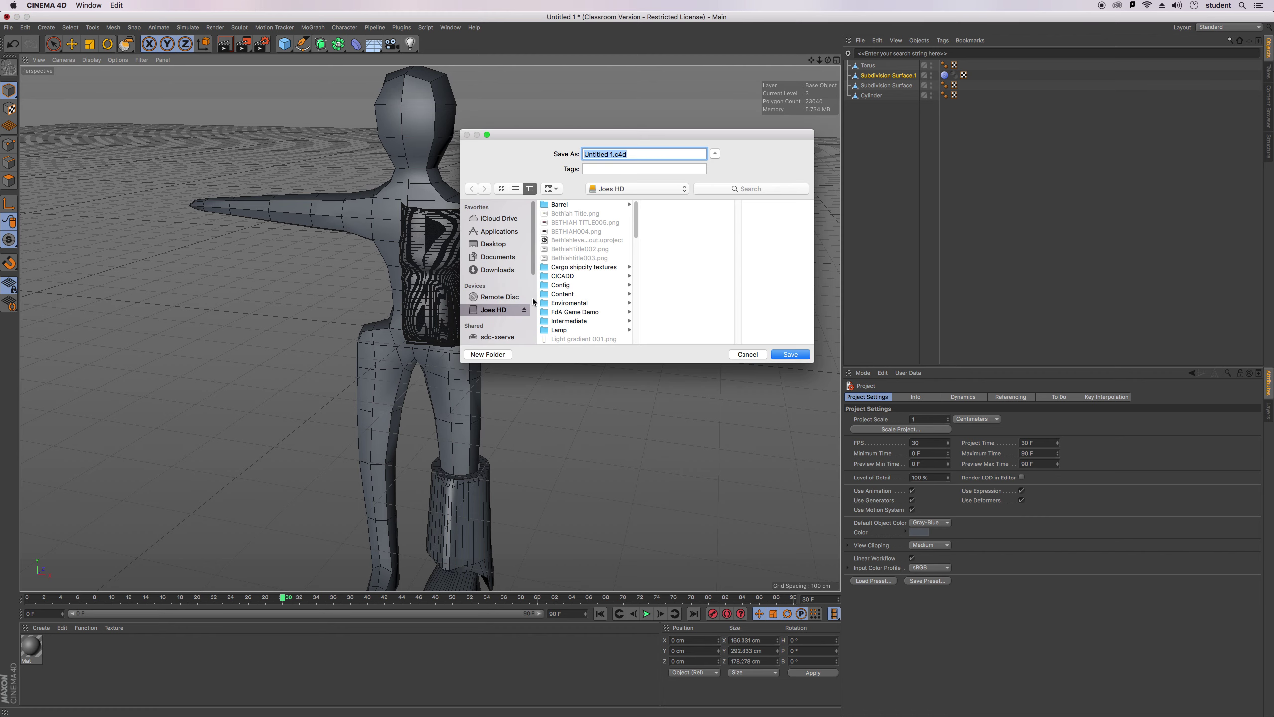
pyautogui.click(790, 354)
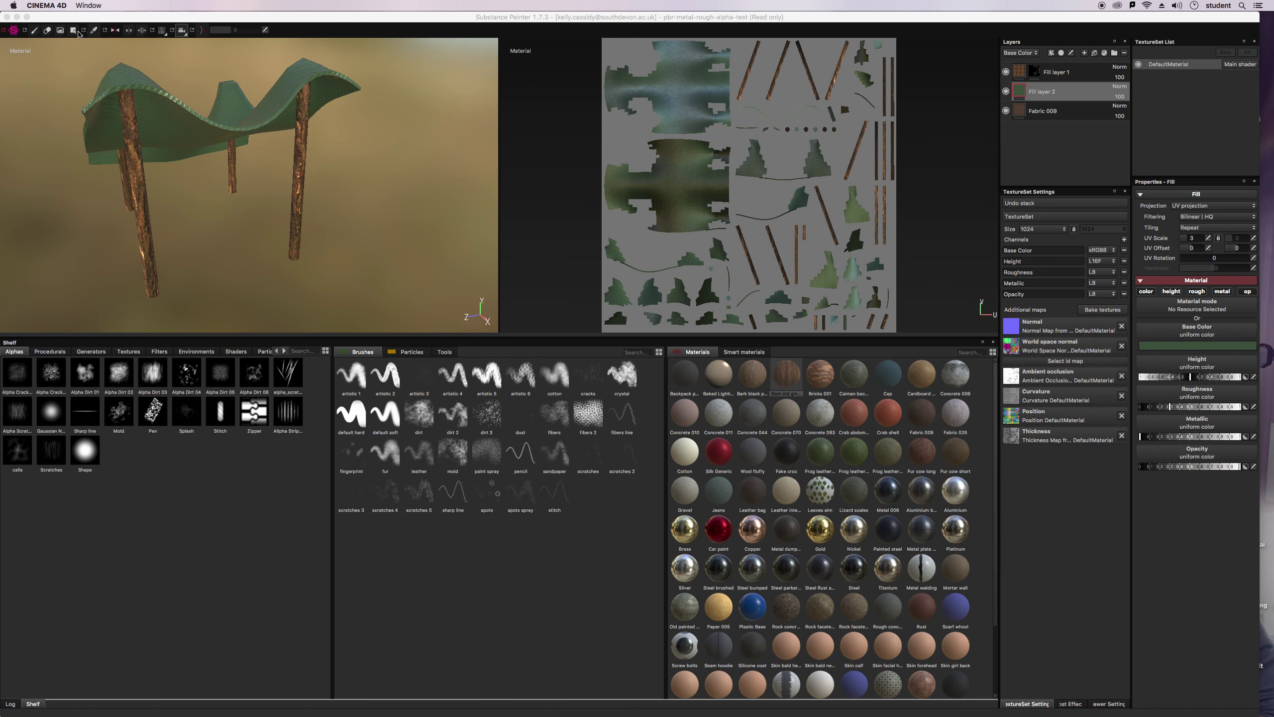
# Close the market stall project in Substance Painter without saving its changes.
pyautogui.click(6, 16)
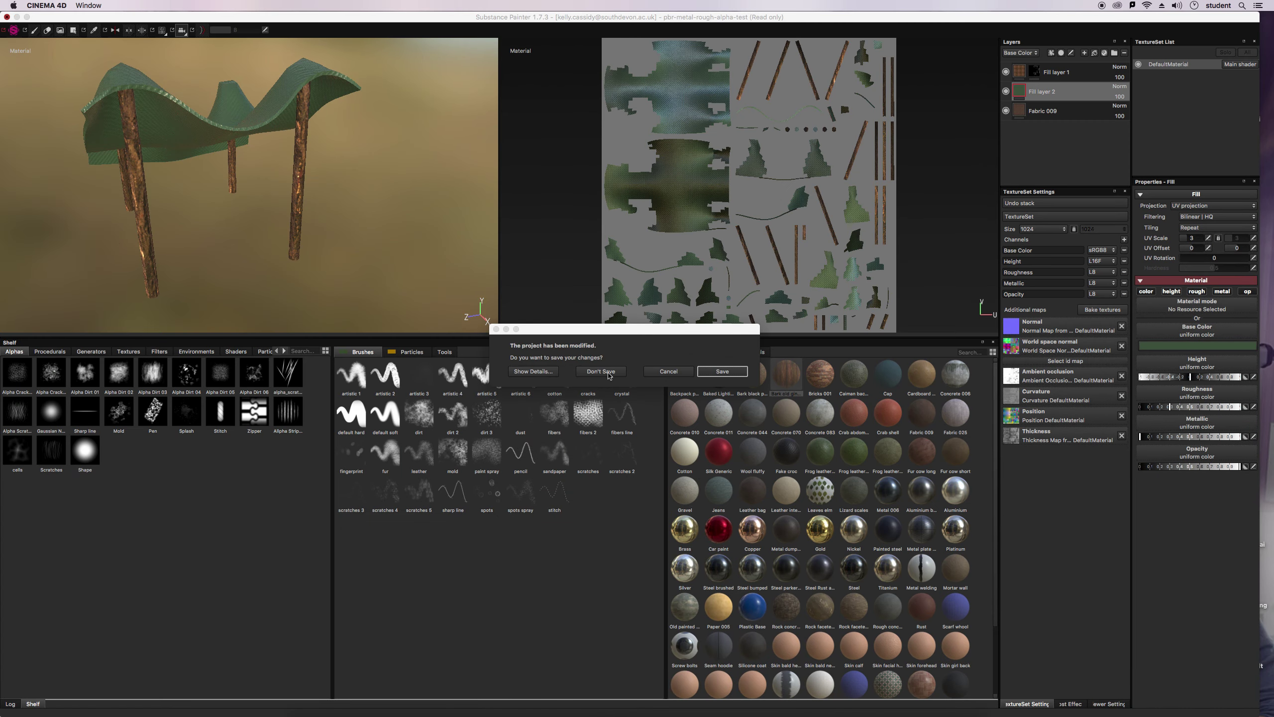
pyautogui.click(609, 376)
# Switch to Finder, browse the external drive's contents and bring up the recently downloaded items.
pyautogui.click(774, 380)
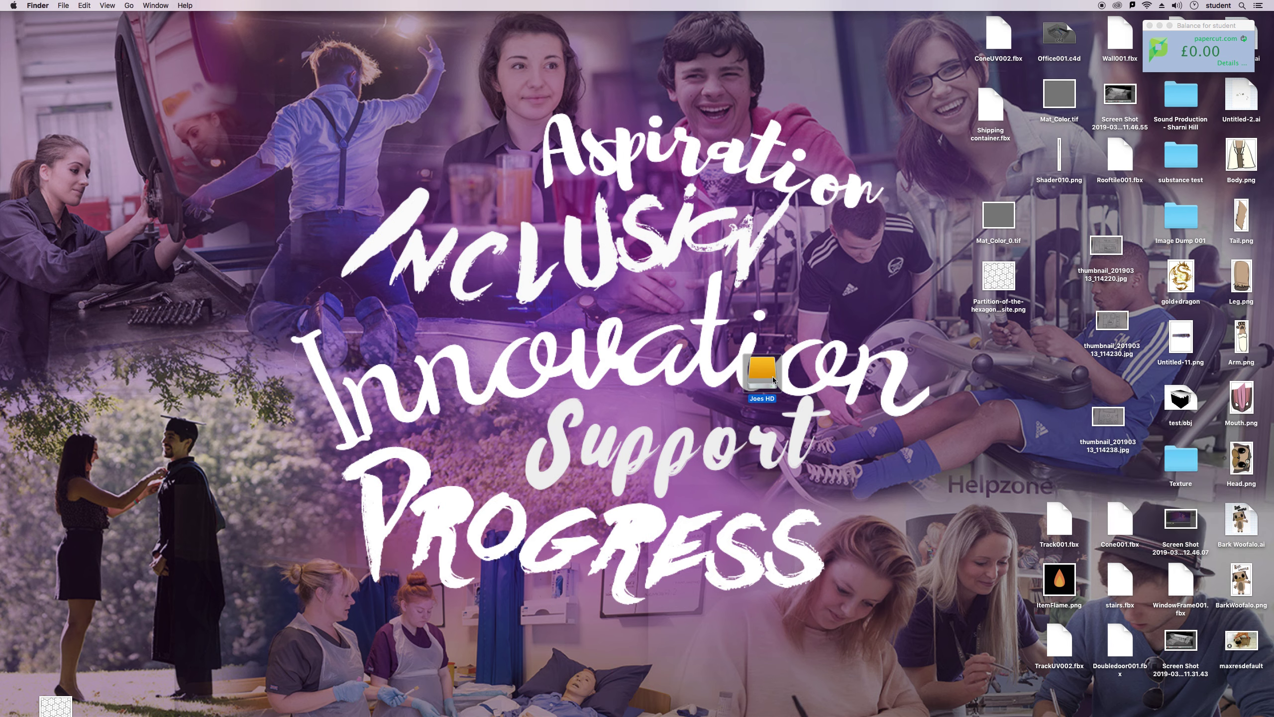
pyautogui.doubleClick(774, 380)
pyautogui.scroll(-10, 669, 275)
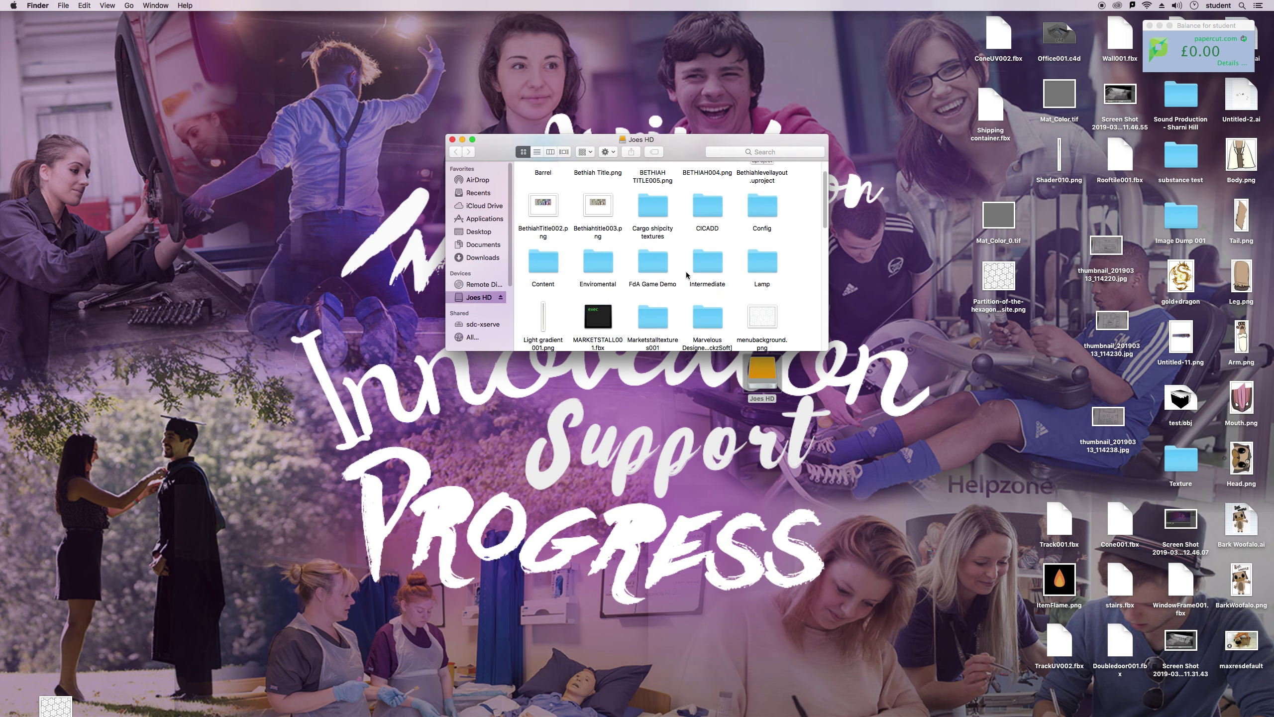
pyautogui.scroll(-2, 713, 282)
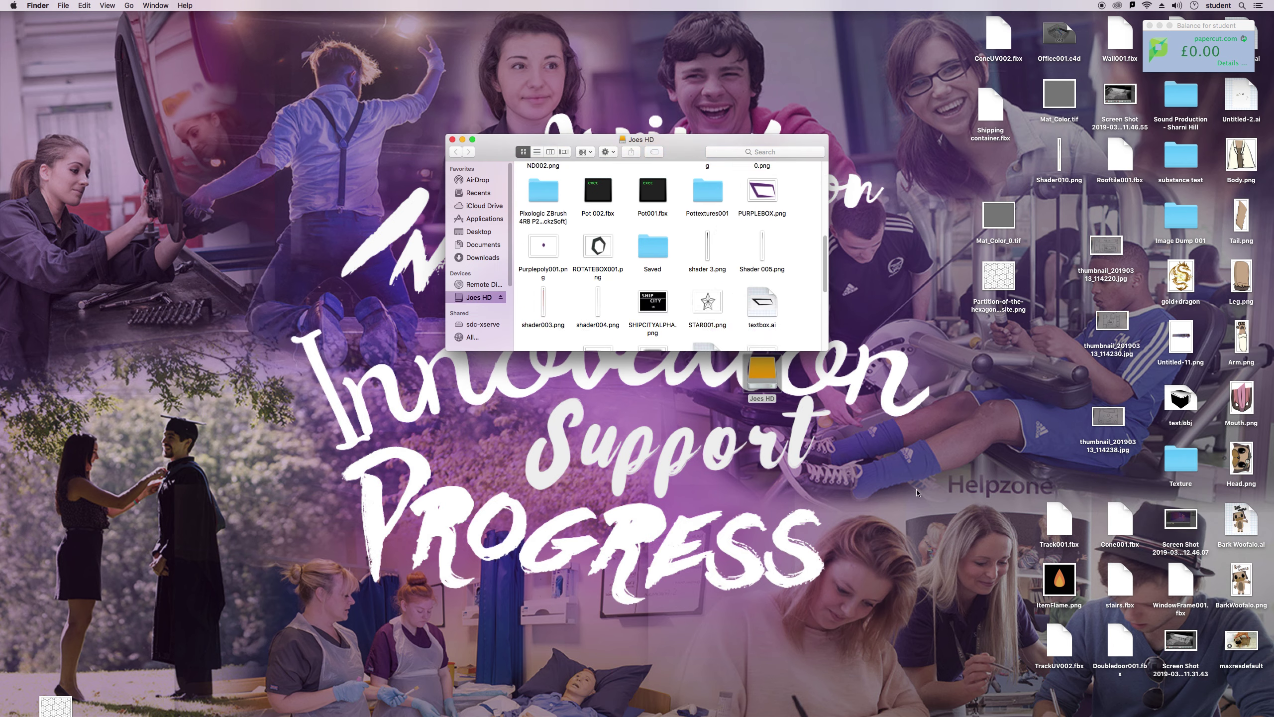
pyautogui.moveTo(596, 716)
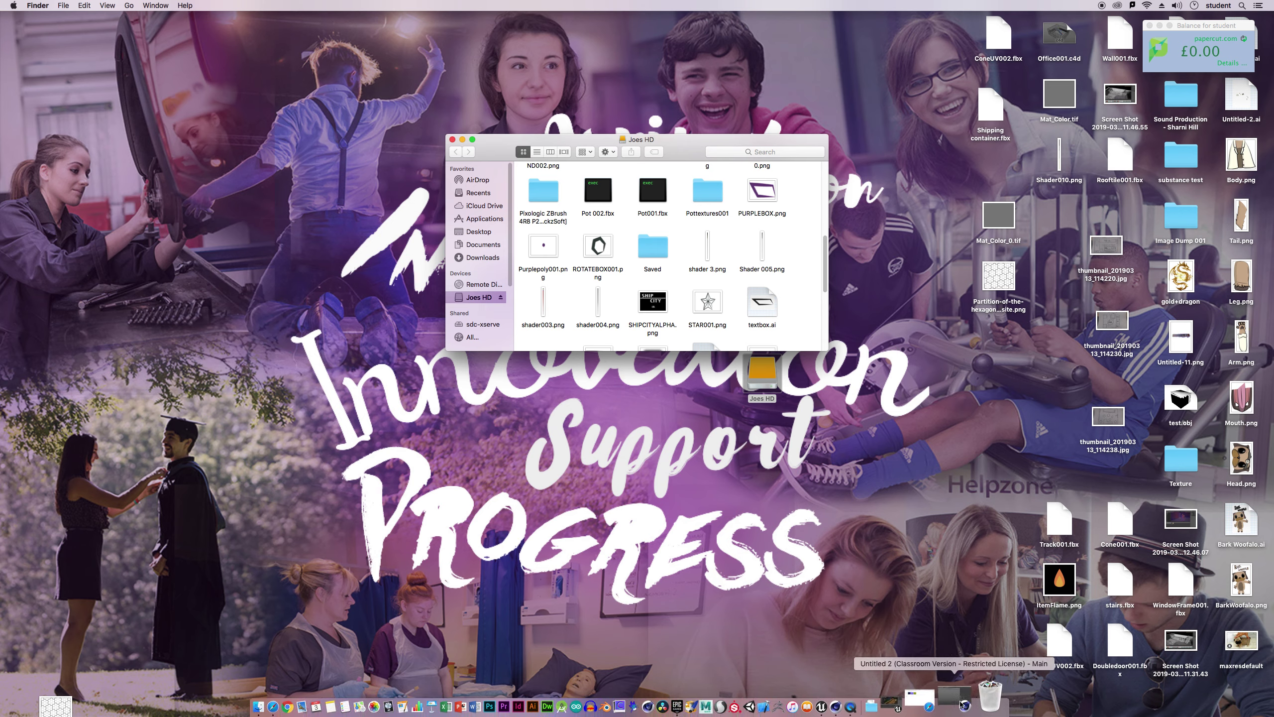
pyautogui.click(914, 703)
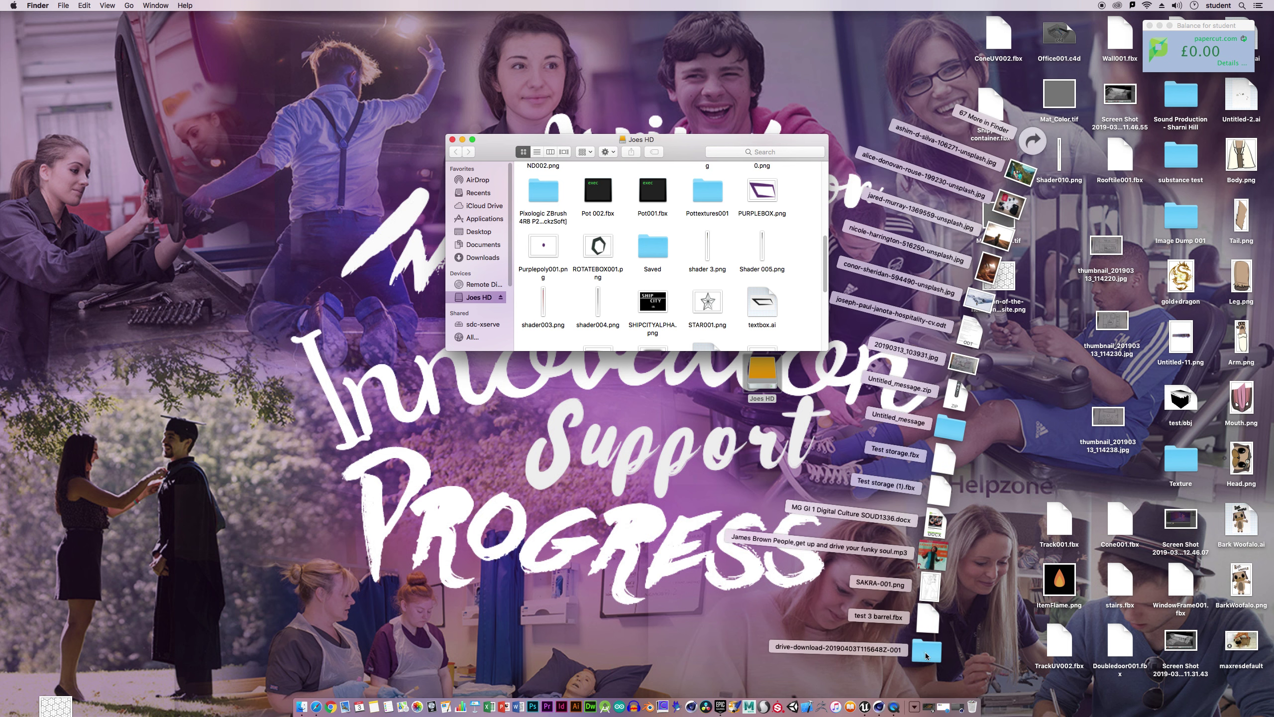
# Copy test 3 barrel.fbx and the drive-download-20190403T115648Z-001 folder from the recent downloads onto the external drive.
pyautogui.moveTo(927, 629); pyautogui.dragTo(651, 296)
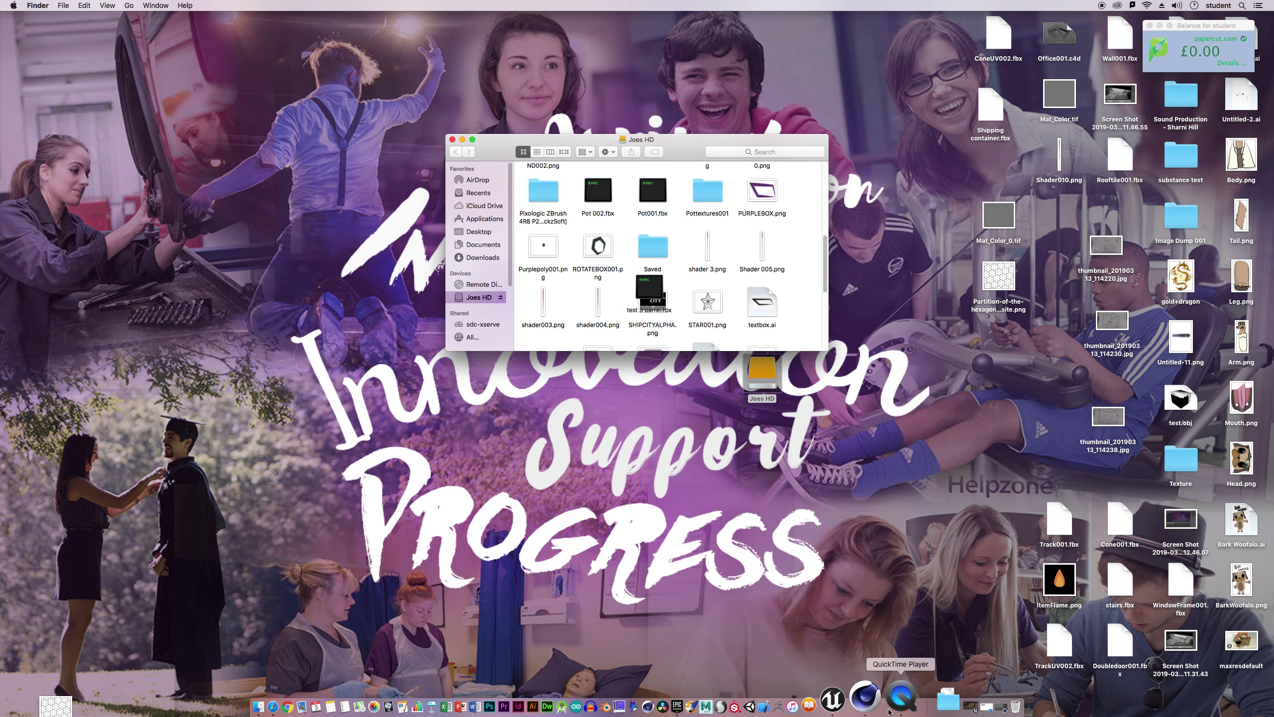
pyautogui.click(914, 707)
pyautogui.moveTo(921, 675); pyautogui.dragTo(809, 225)
pyautogui.moveTo(714, 293); pyautogui.dragTo(805, 271)
pyautogui.moveTo(672, 715)
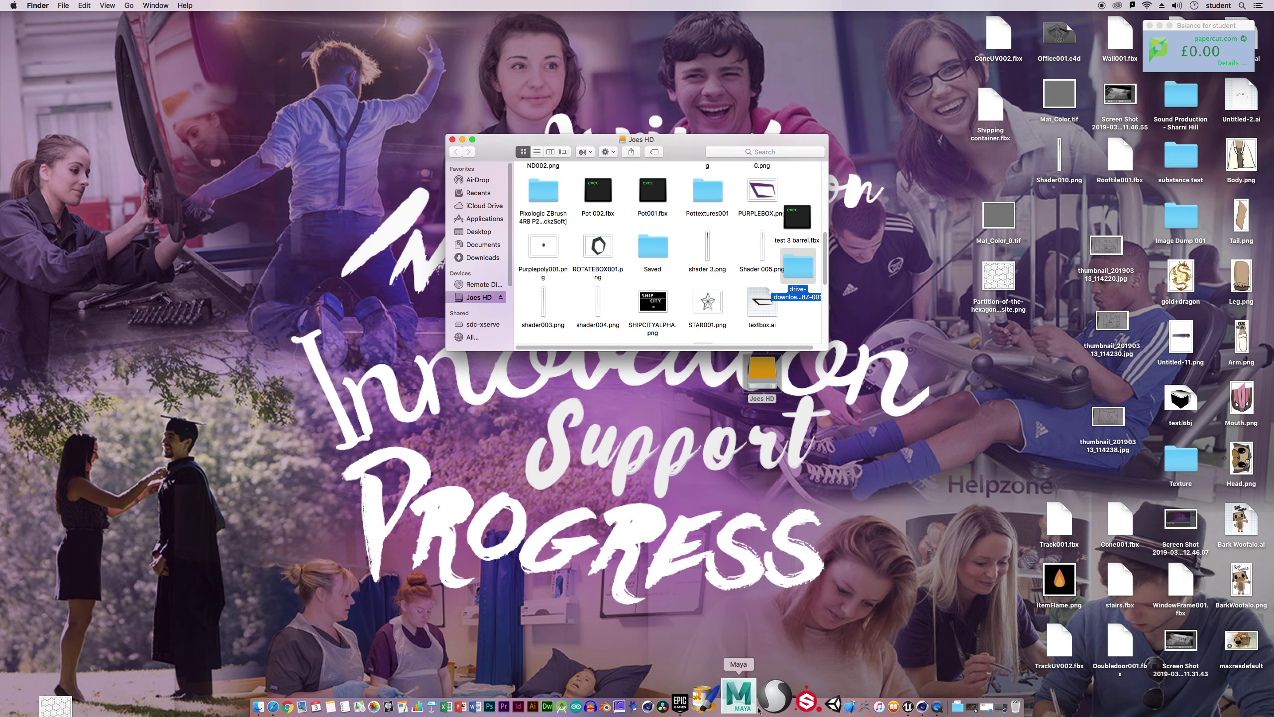
# Switch to Unreal Editor and import test 3 barrel.fbx from the external drive into the barrel folder with the default FBX options.
pyautogui.click(872, 702)
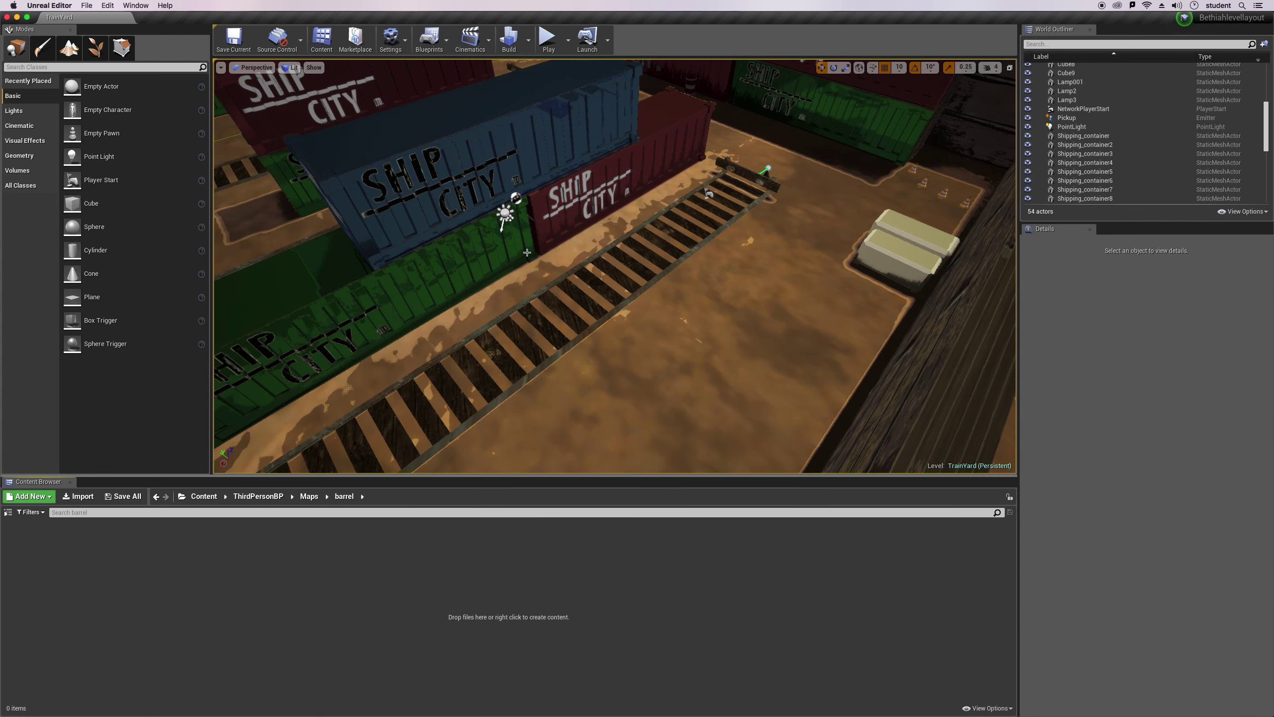
pyautogui.click(79, 497)
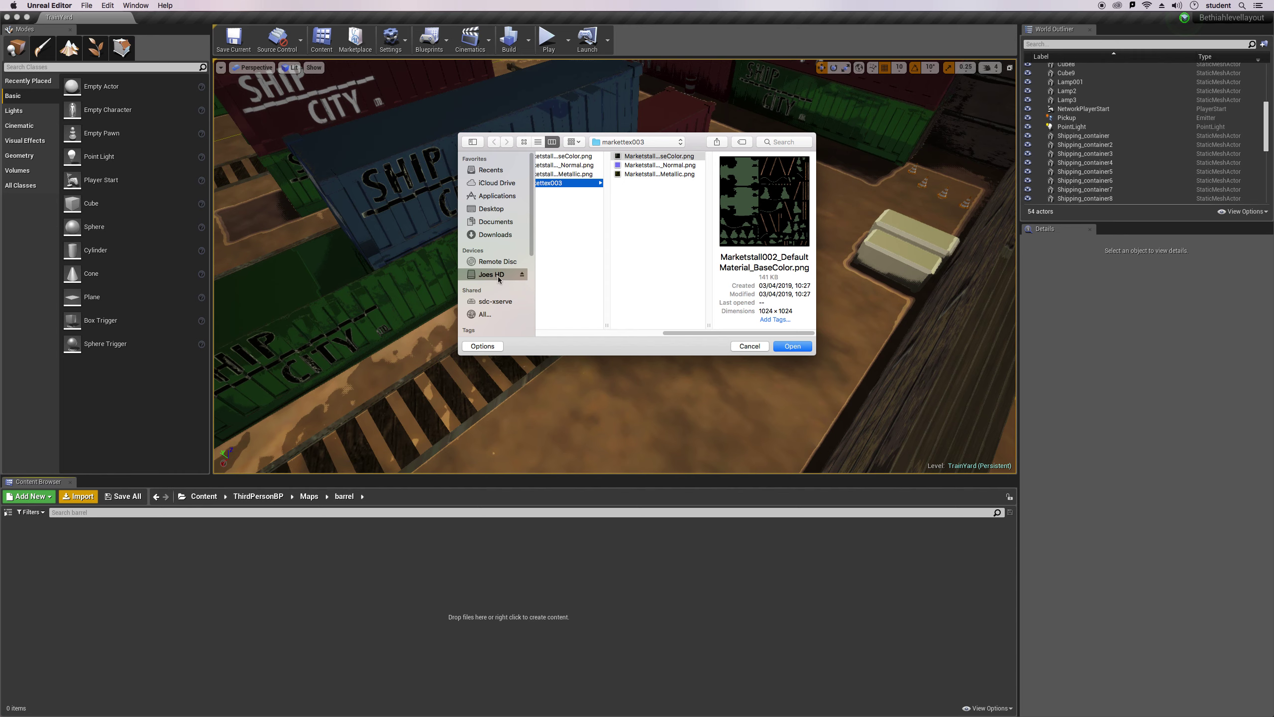
pyautogui.click(490, 274)
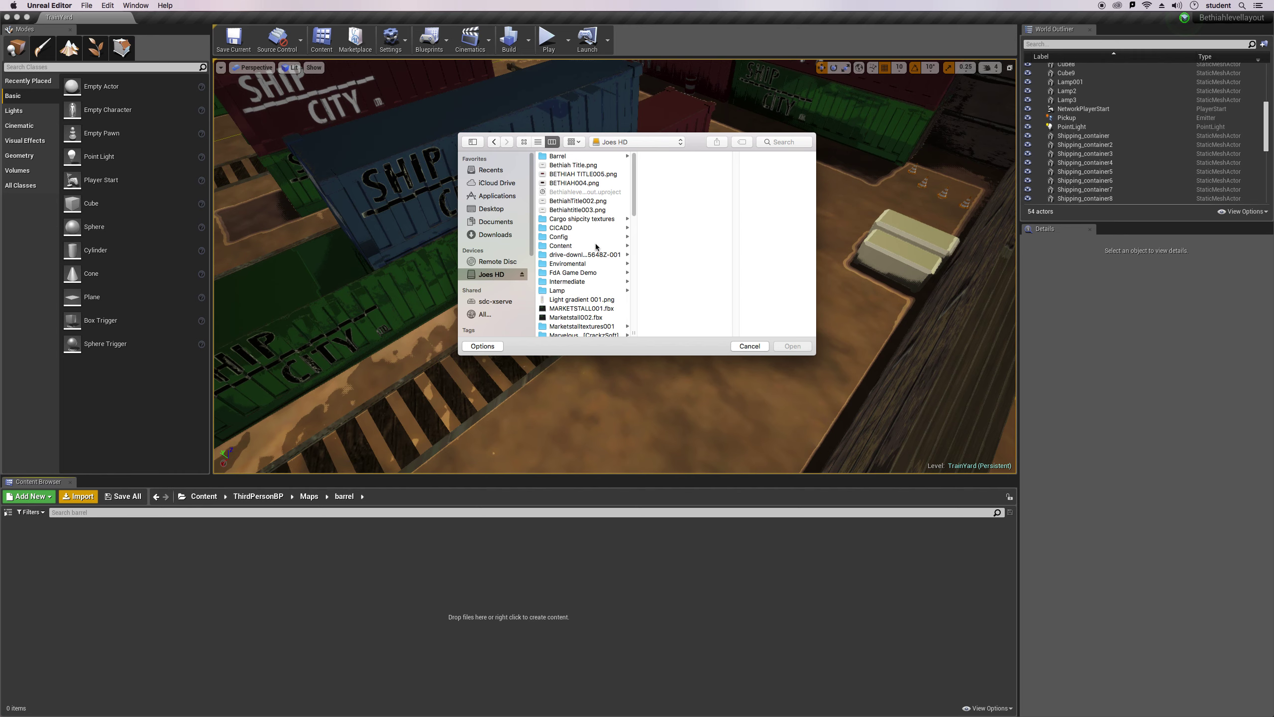
pyautogui.scroll(-10, 598, 246)
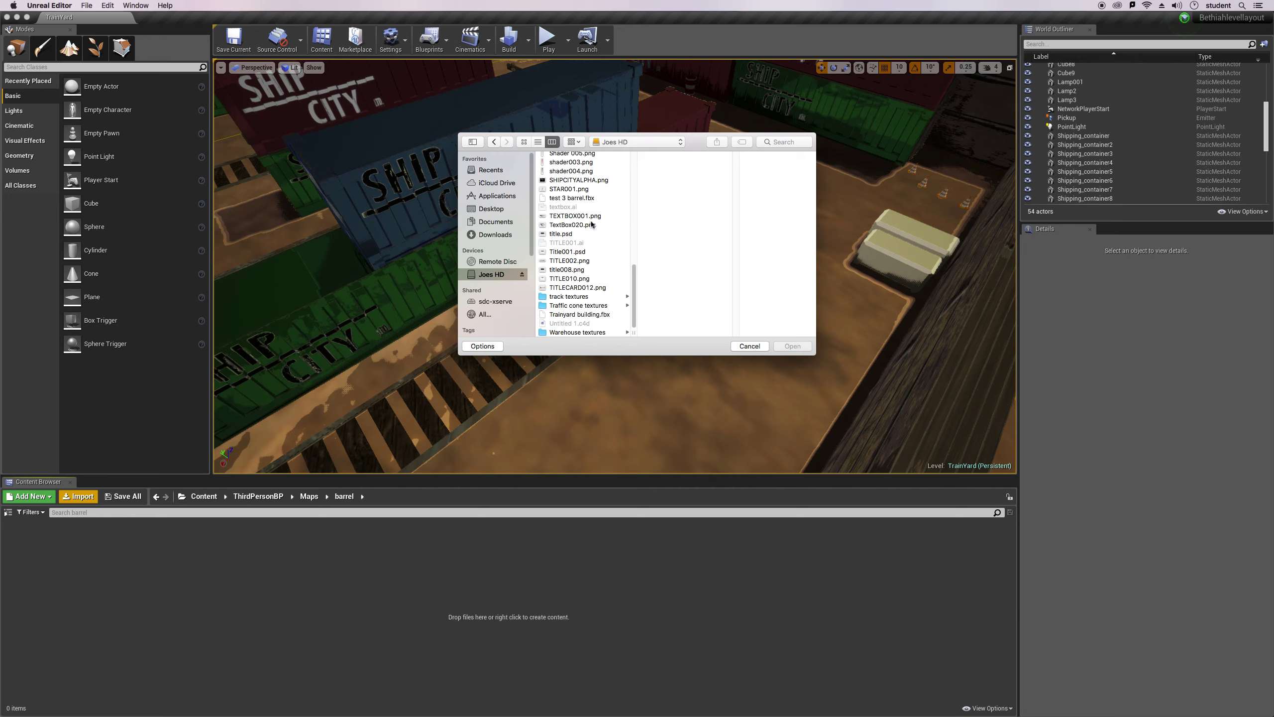
pyautogui.scroll(10, 597, 256)
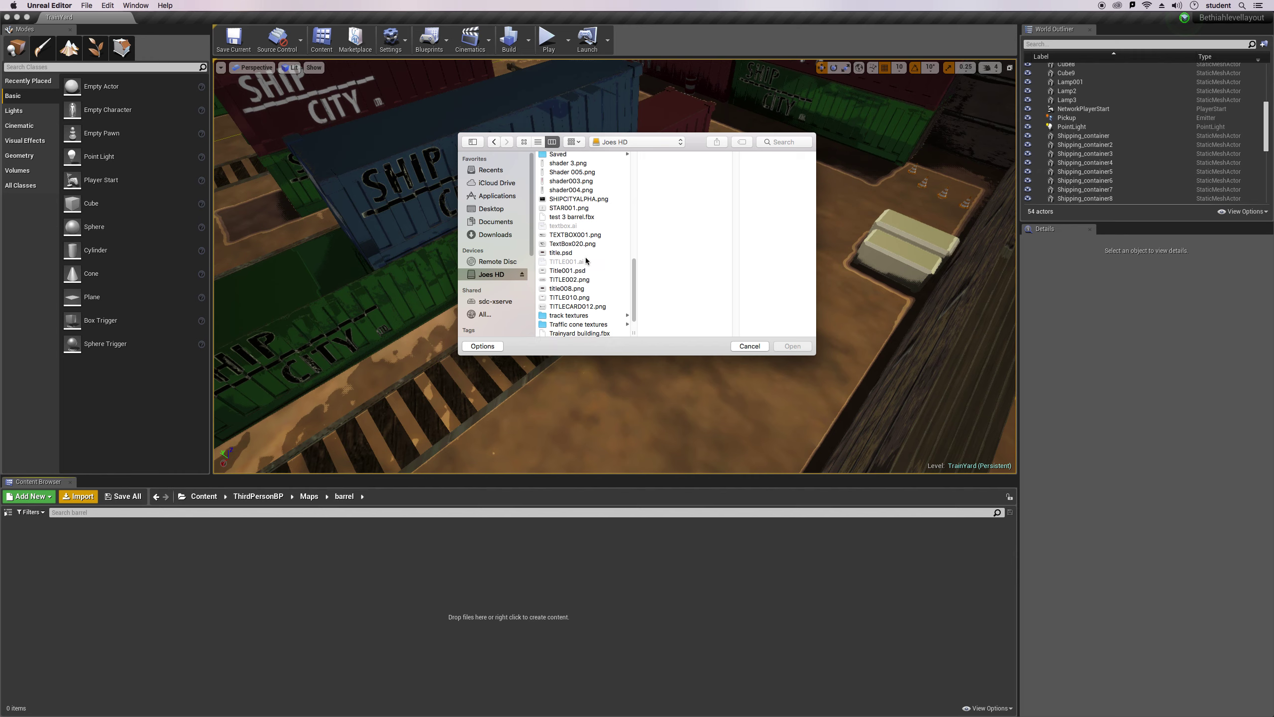
pyautogui.scroll(5, 587, 258)
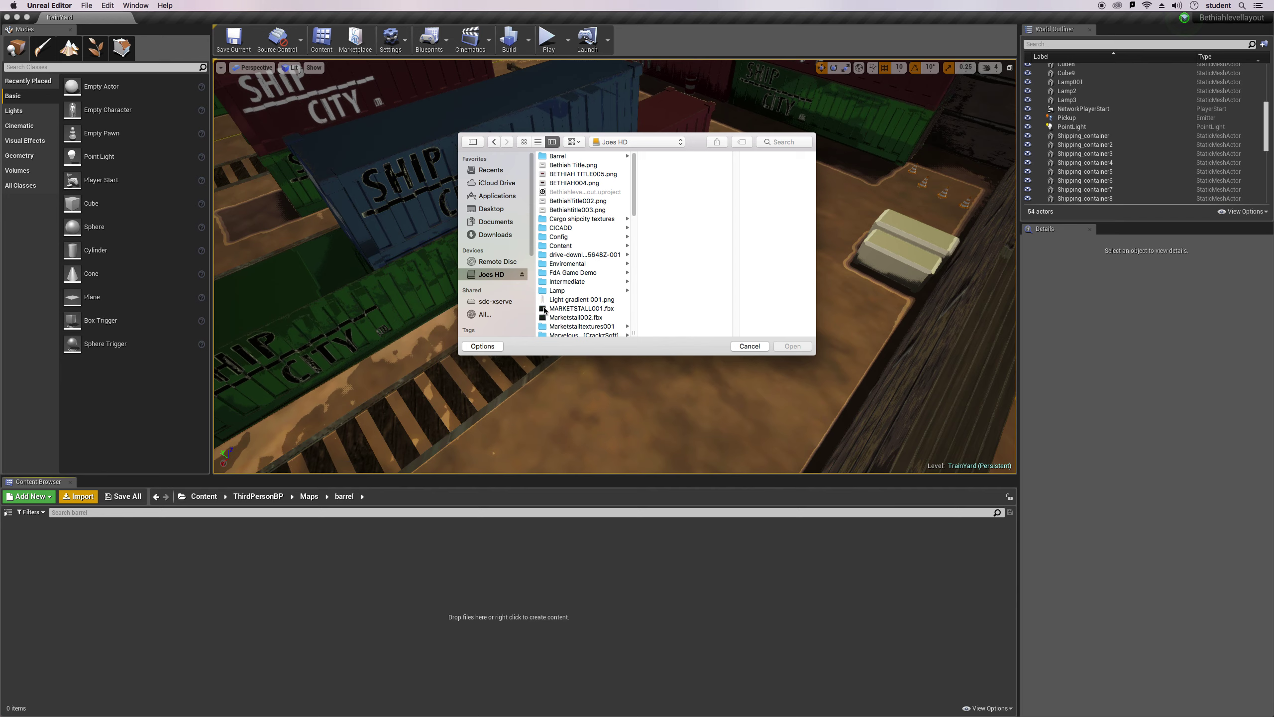
pyautogui.click(576, 255)
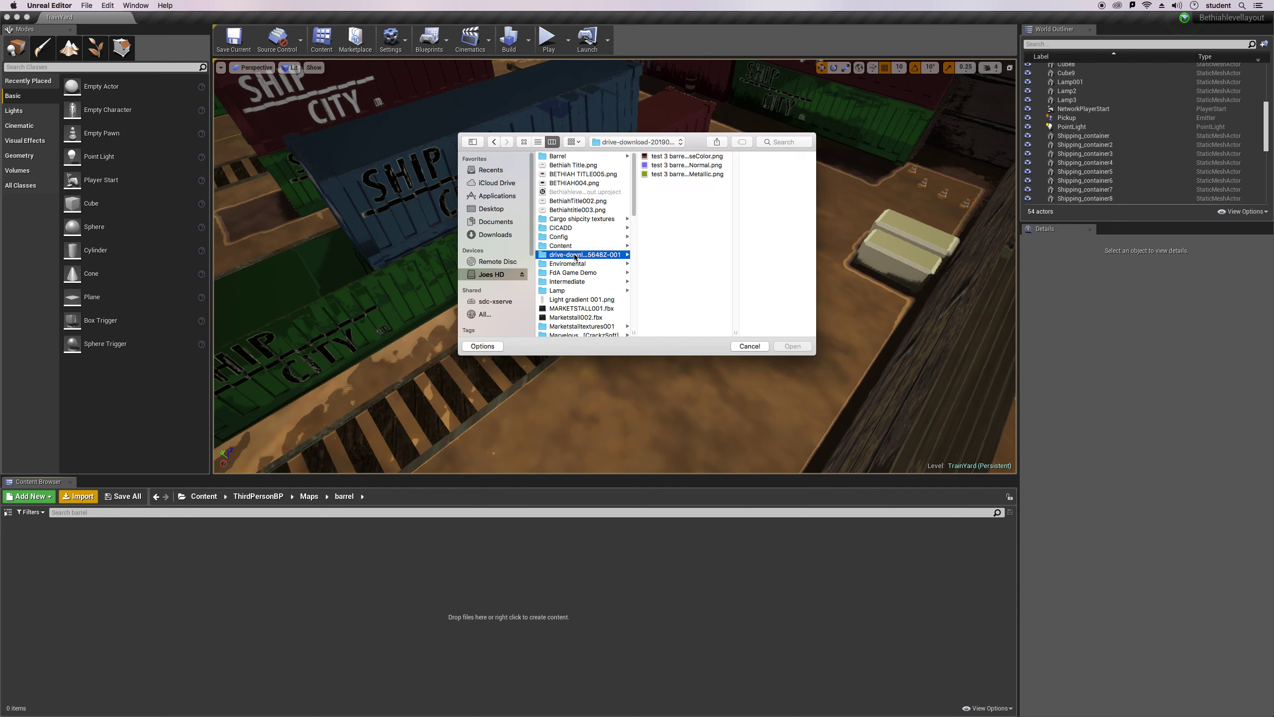
pyautogui.scroll(-3, 582, 255)
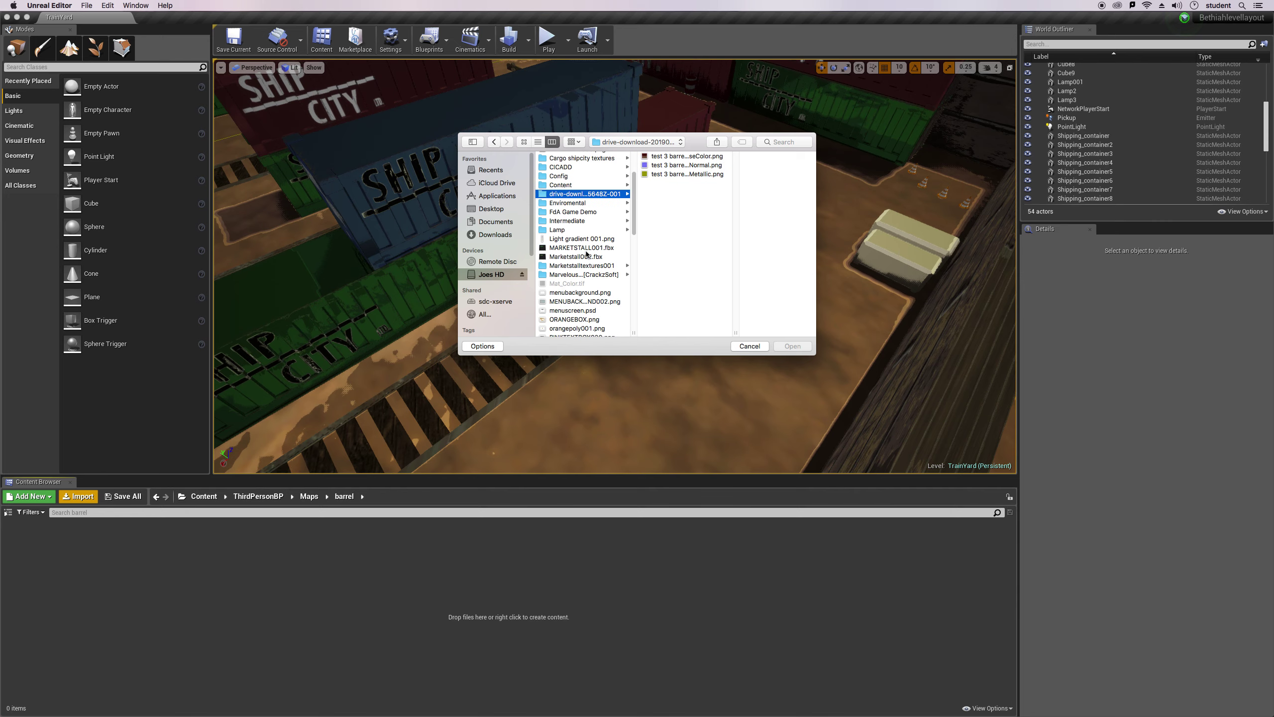
pyautogui.scroll(-3, 587, 254)
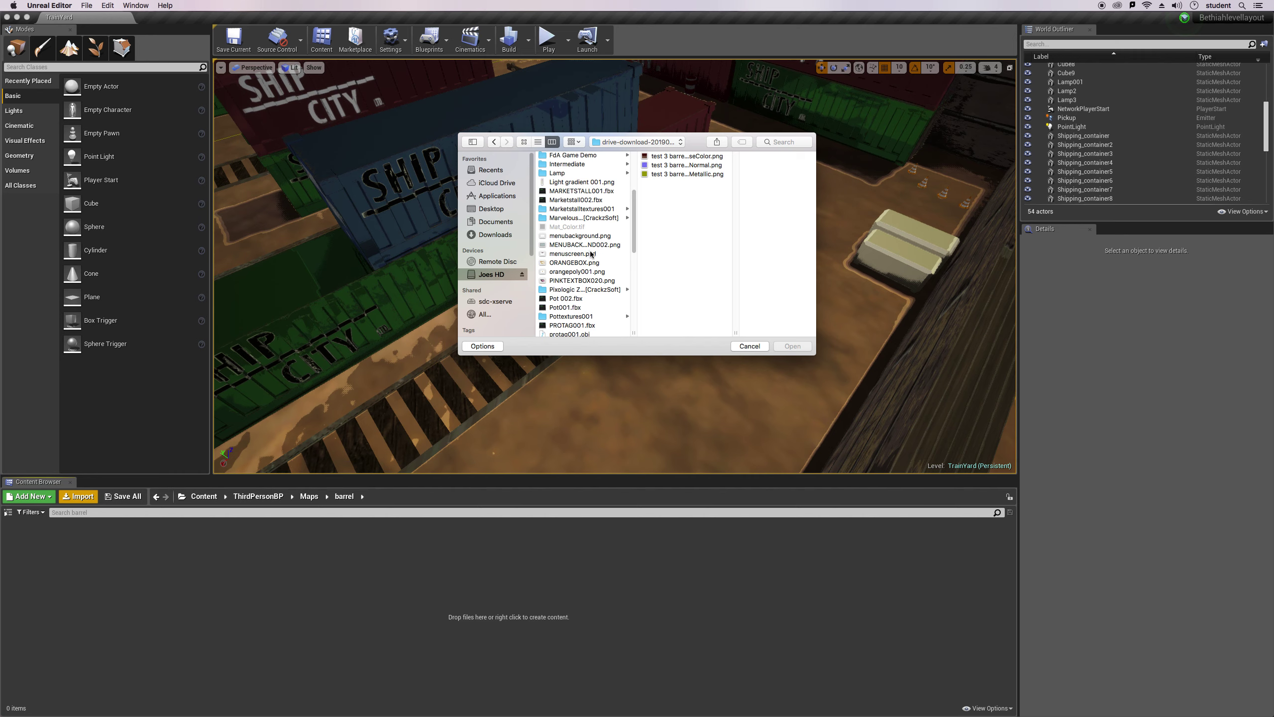
pyautogui.scroll(-3, 590, 275)
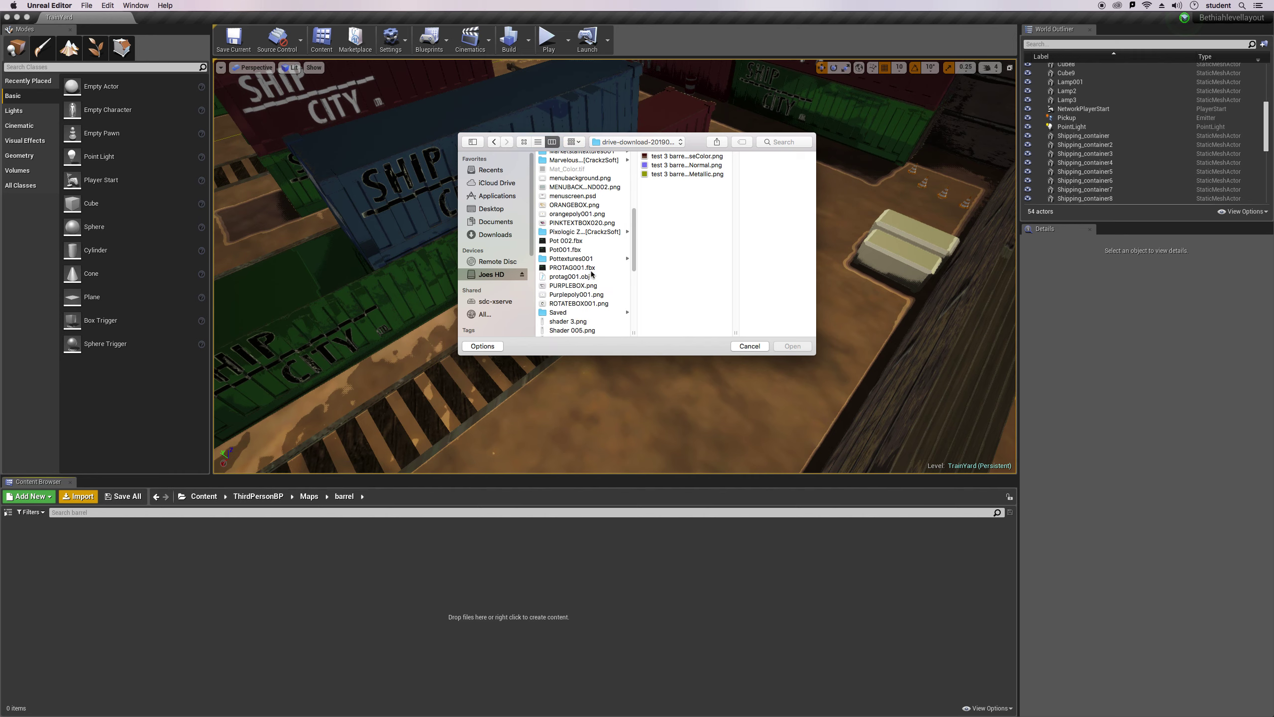
pyautogui.scroll(-7, 592, 274)
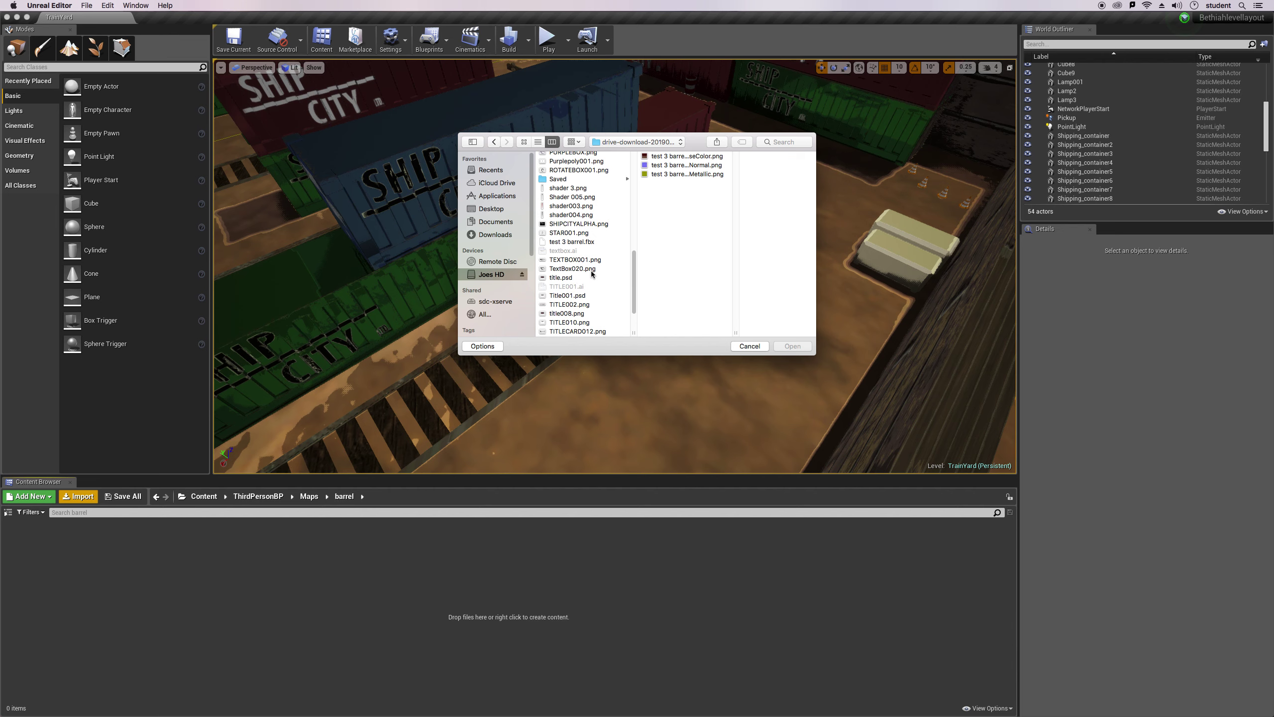
pyautogui.click(572, 242)
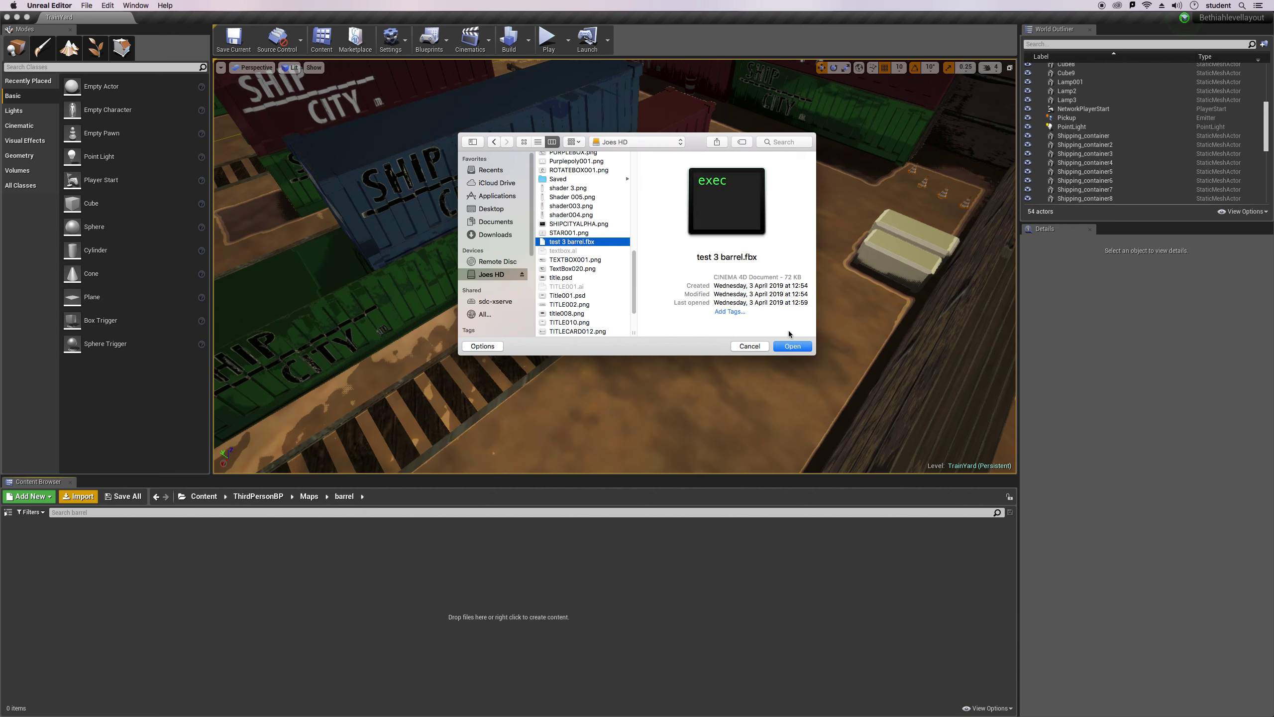
pyautogui.click(800, 350)
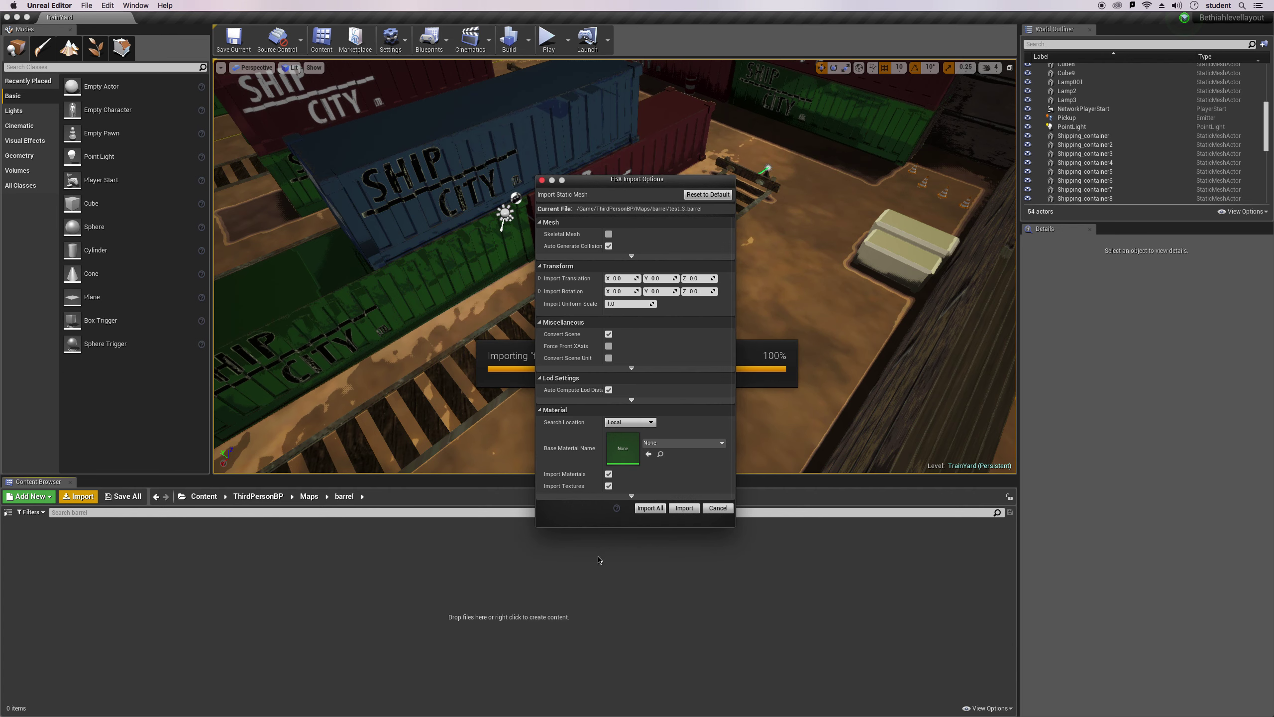
pyautogui.click(651, 508)
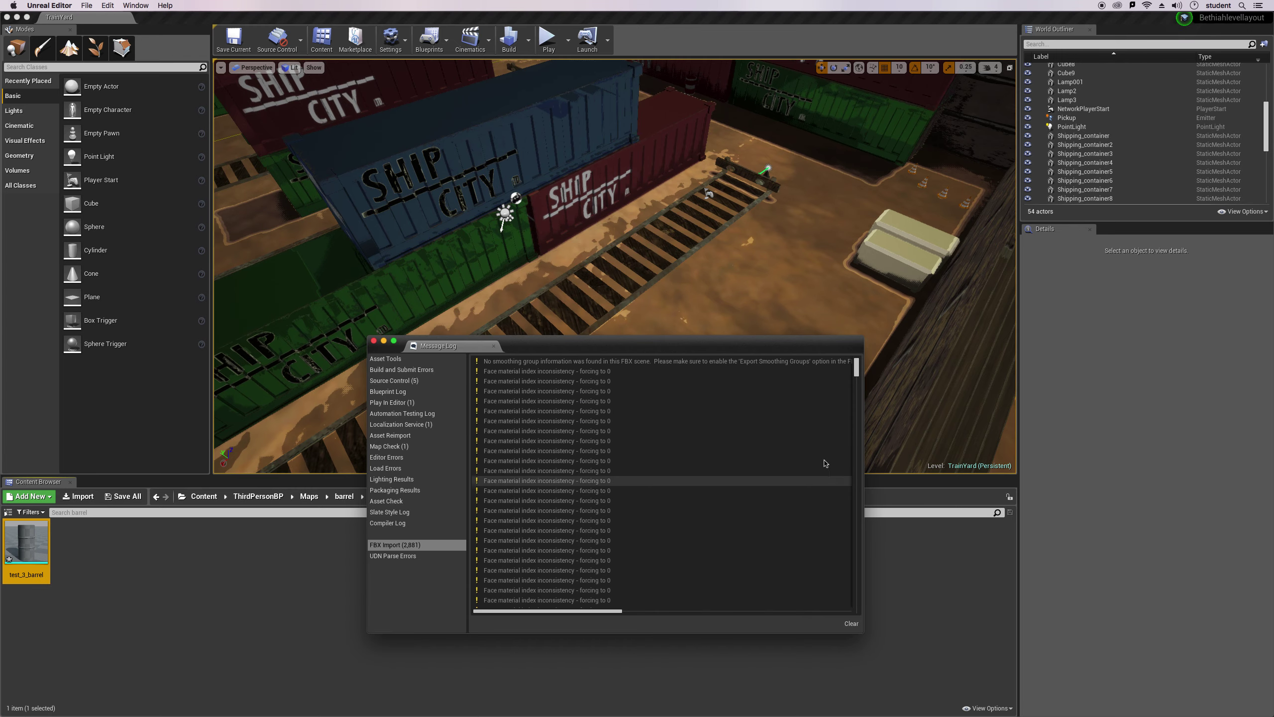
pyautogui.click(374, 341)
# Import the three test 3 barrel textures from the drive-download folder on the external drive into the barrel folder.
pyautogui.click(79, 496)
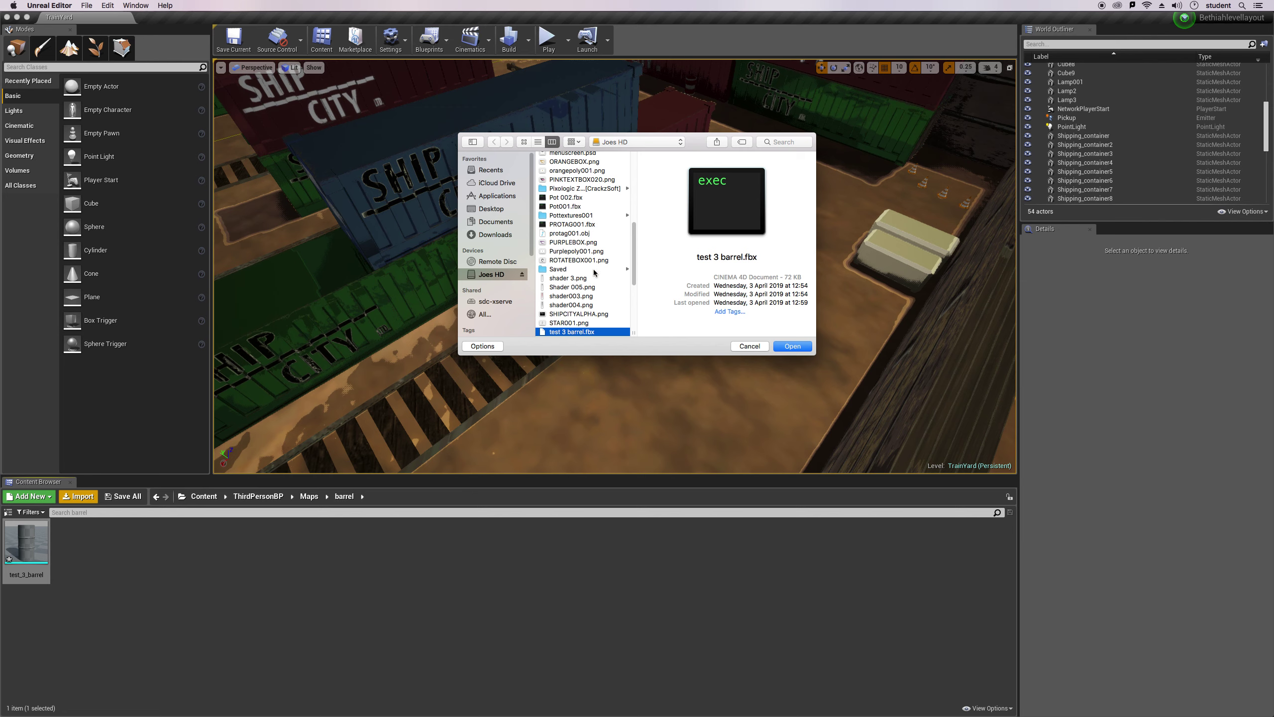
pyautogui.scroll(10, 593, 272)
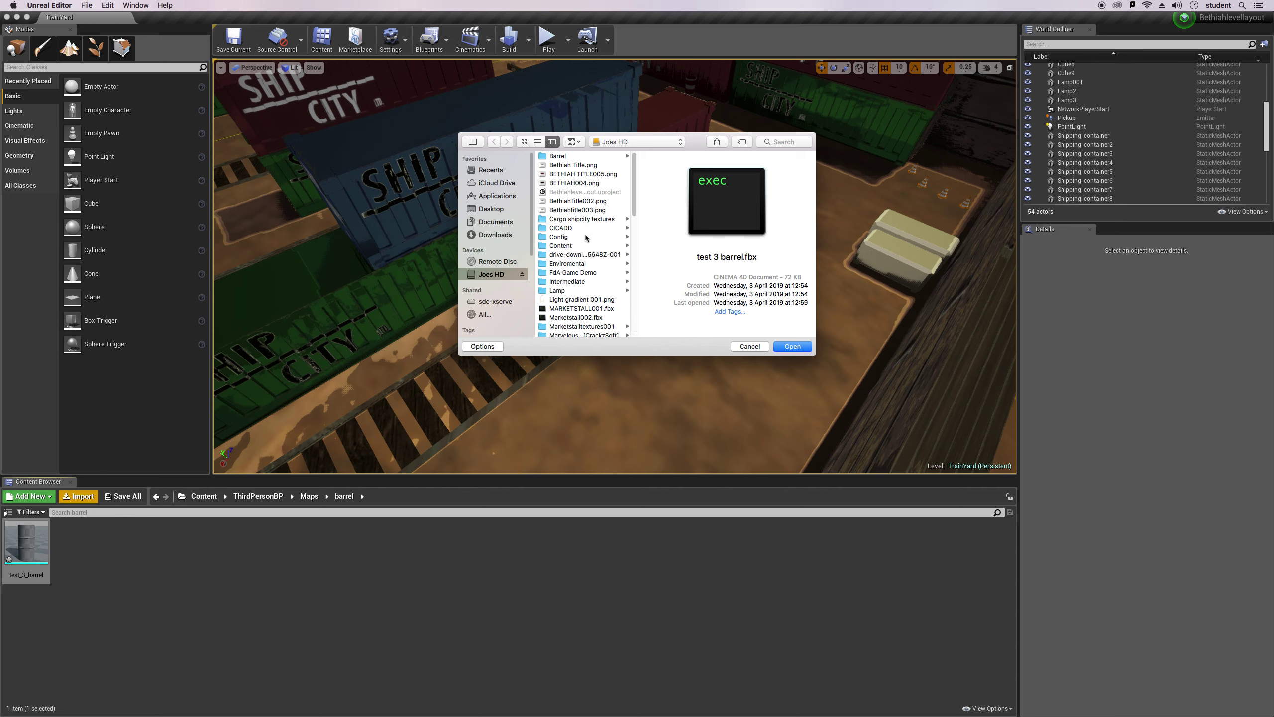
pyautogui.scroll(-5, 601, 288)
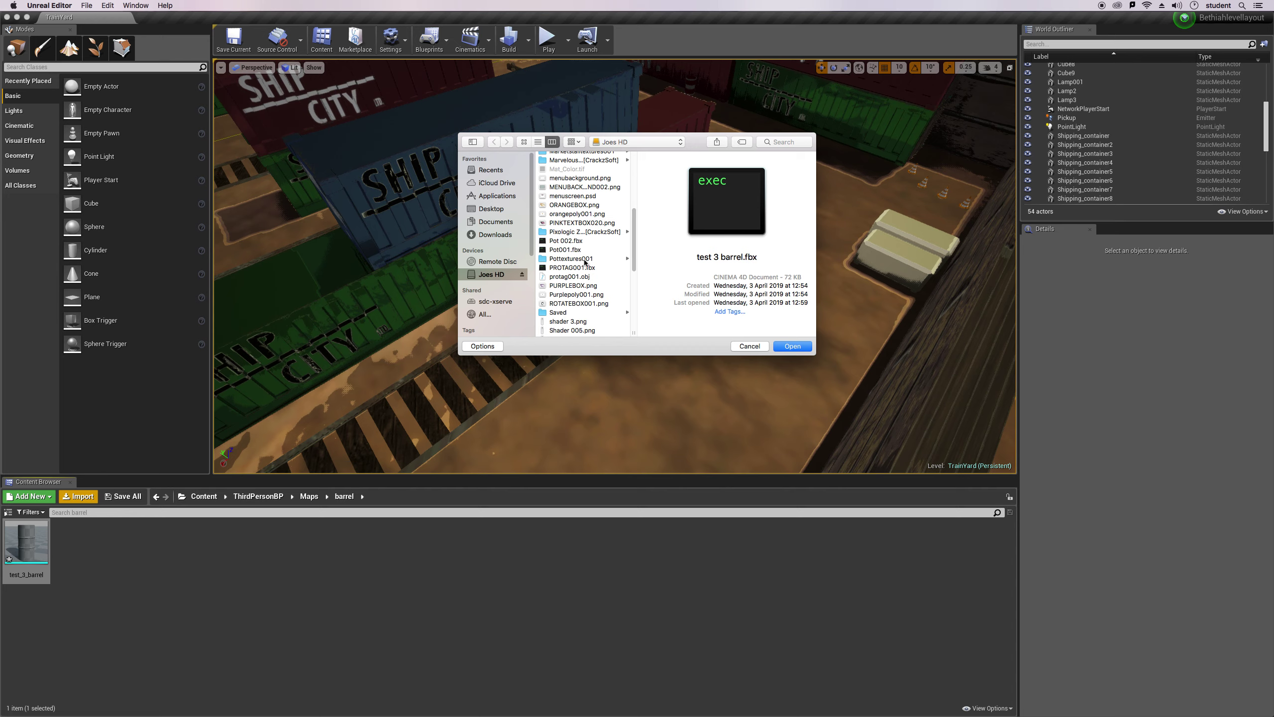
pyautogui.scroll(-5, 593, 303)
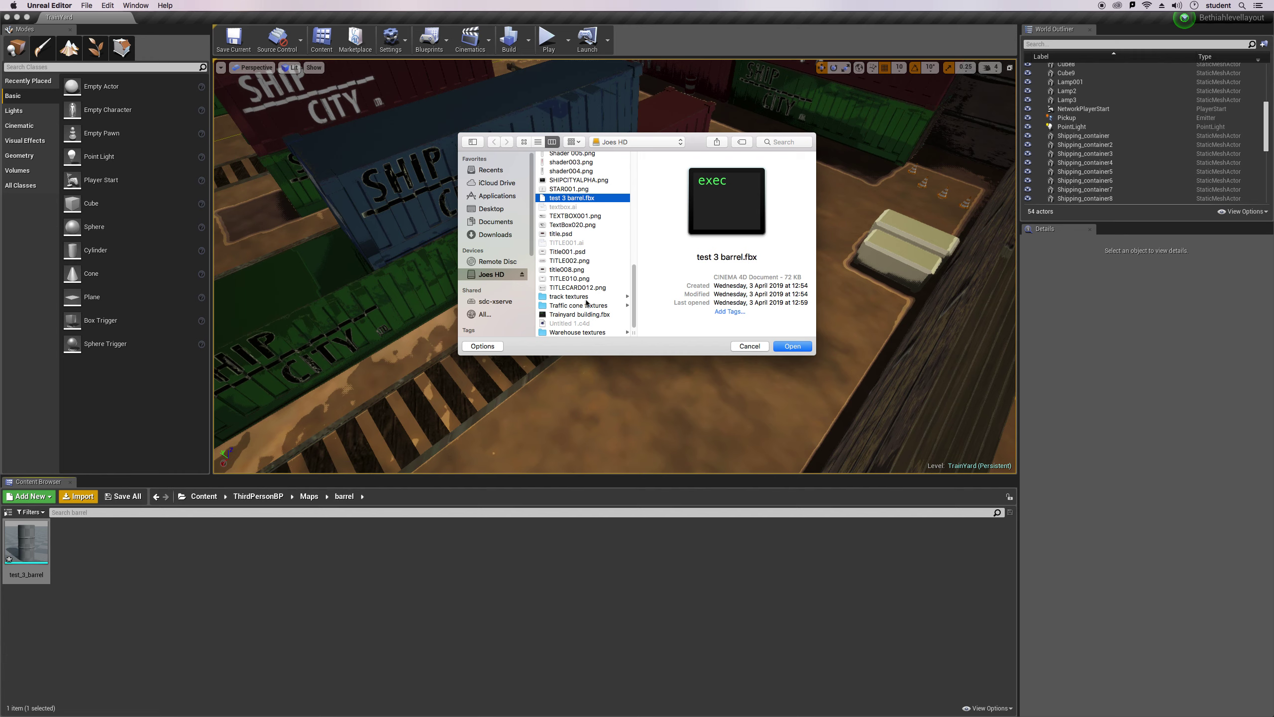
pyautogui.scroll(10, 602, 290)
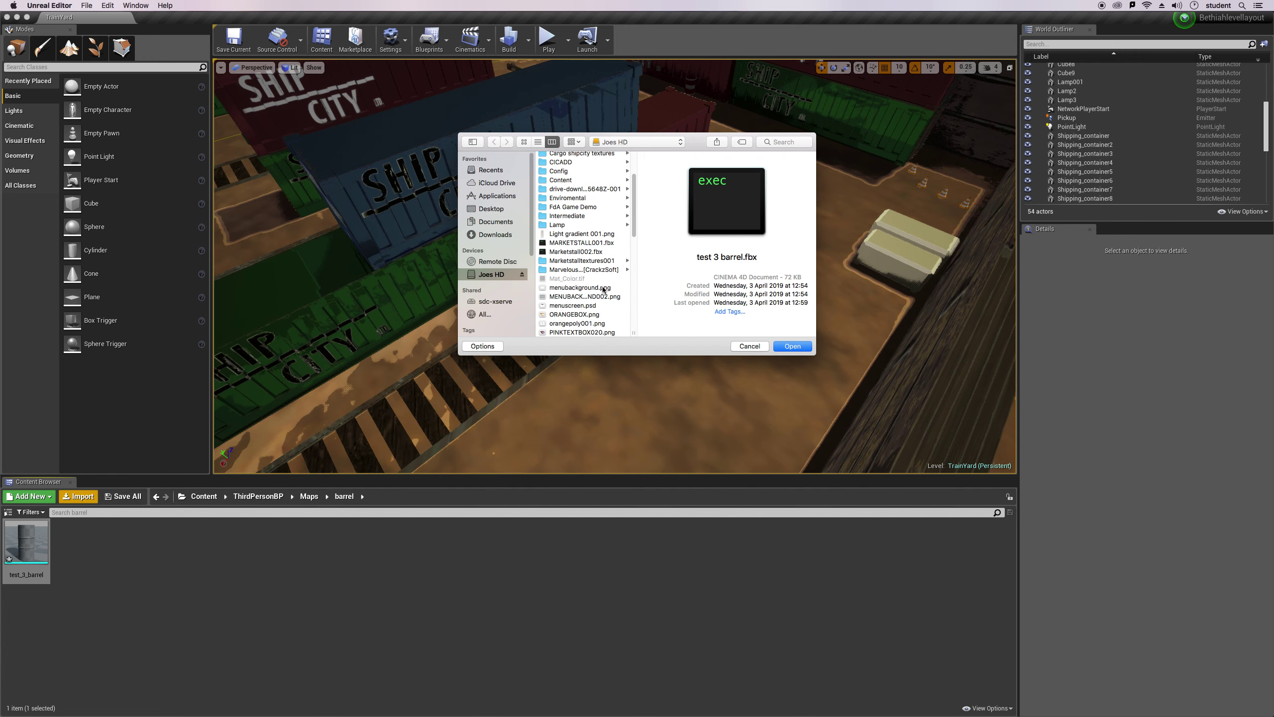
pyautogui.click(580, 234)
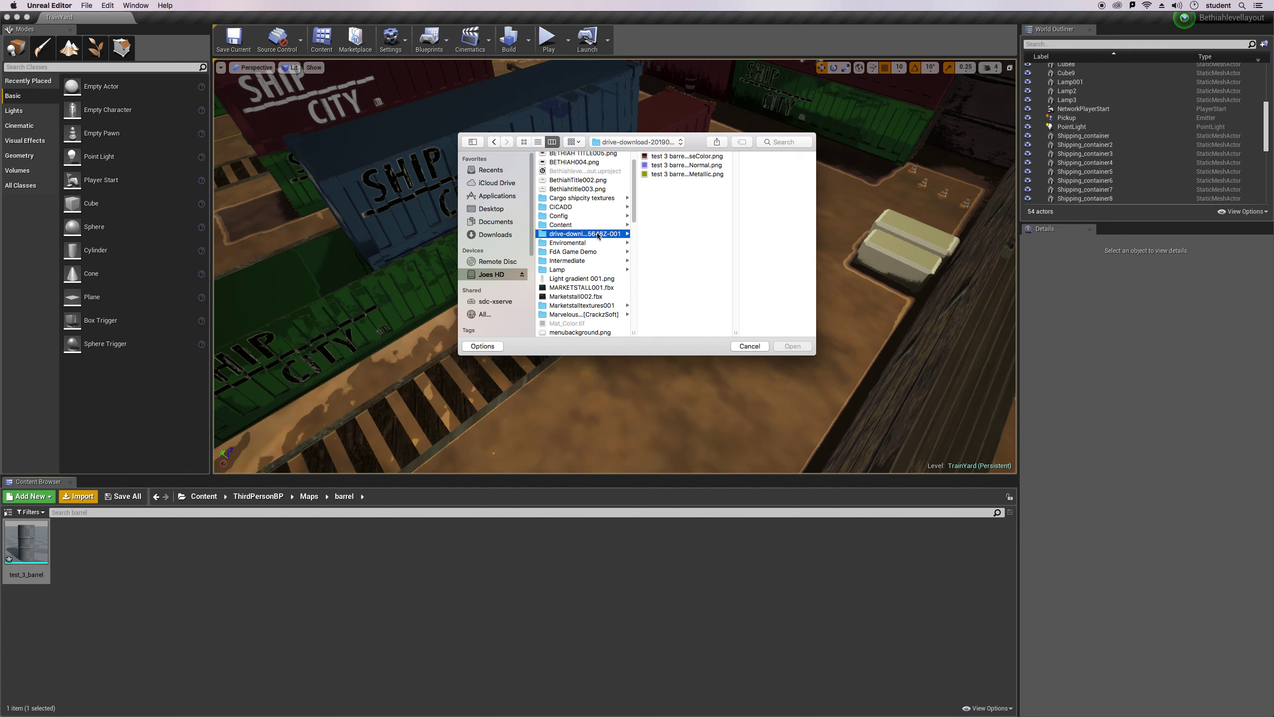
pyautogui.click(665, 157)
pyautogui.keyDown('shift'); pyautogui.click(672, 174); pyautogui.keyUp('shift')
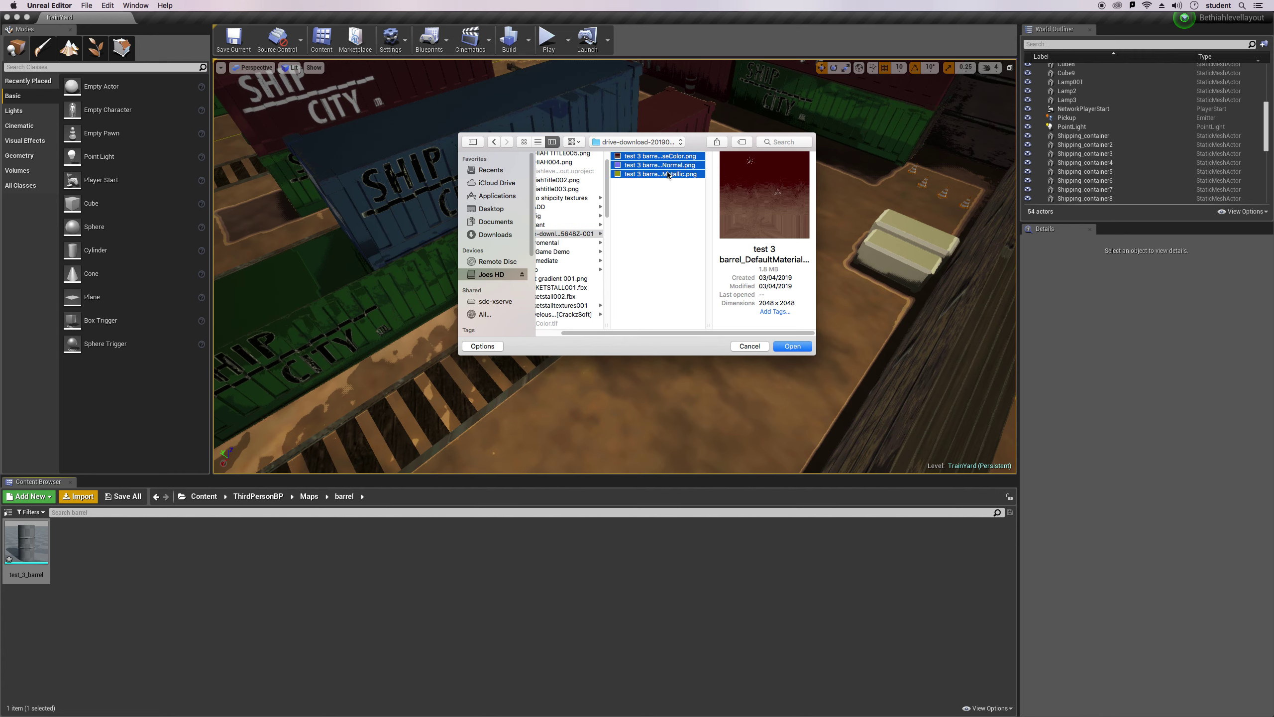
pyautogui.click(792, 346)
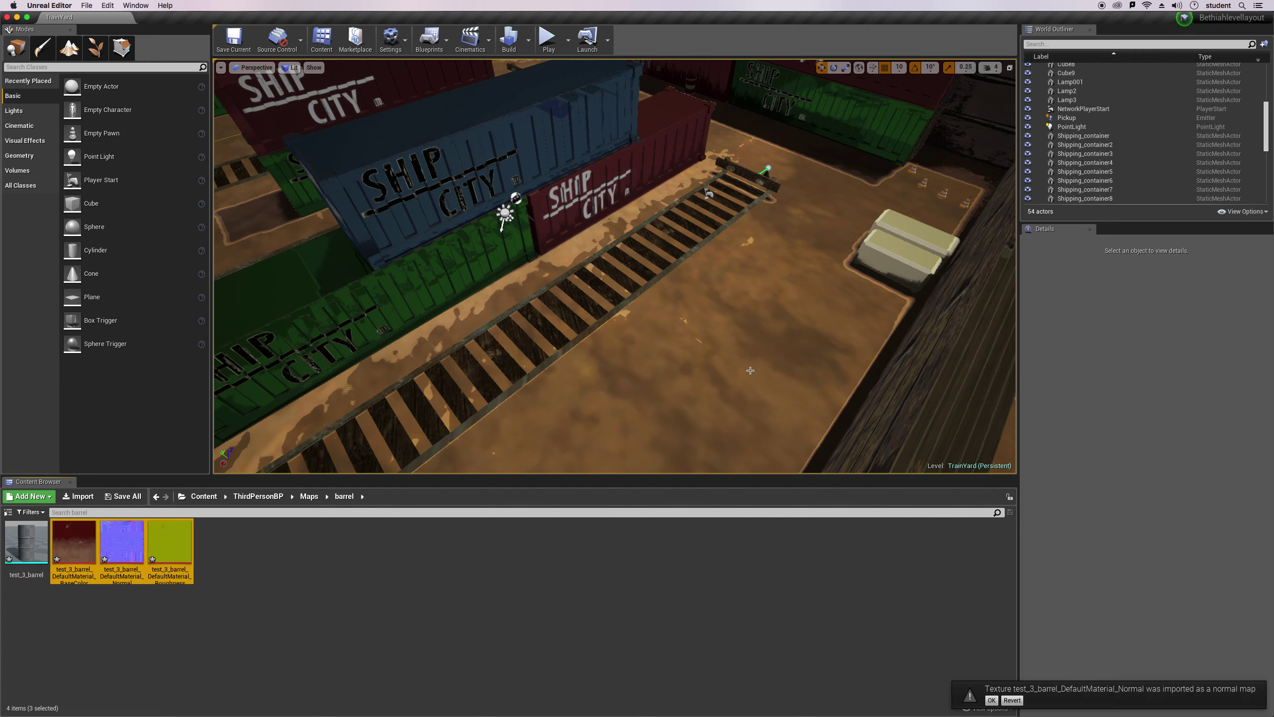
# Create a material from the test_3_barrel_DefaultMaterial_BaseColor texture and open it in the material editor.
pyautogui.click(194, 635)
pyautogui.click(80, 552)
pyautogui.rightClick(82, 555)
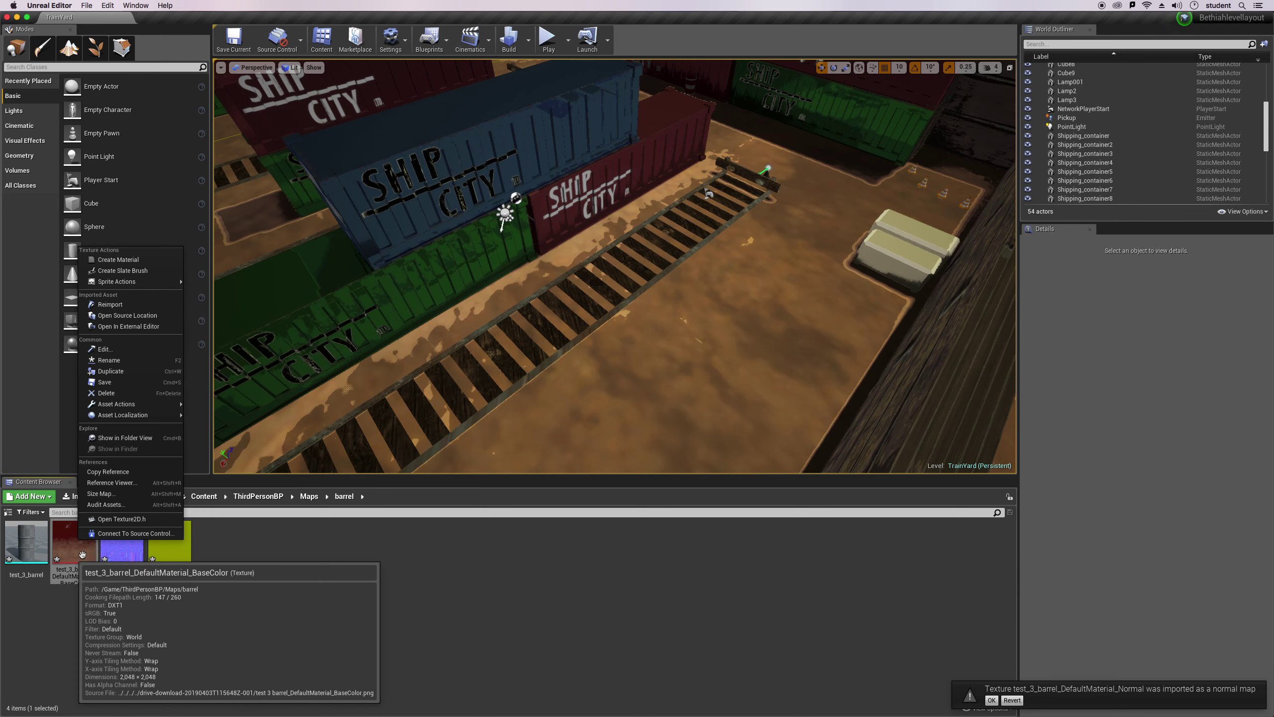
pyautogui.click(118, 260)
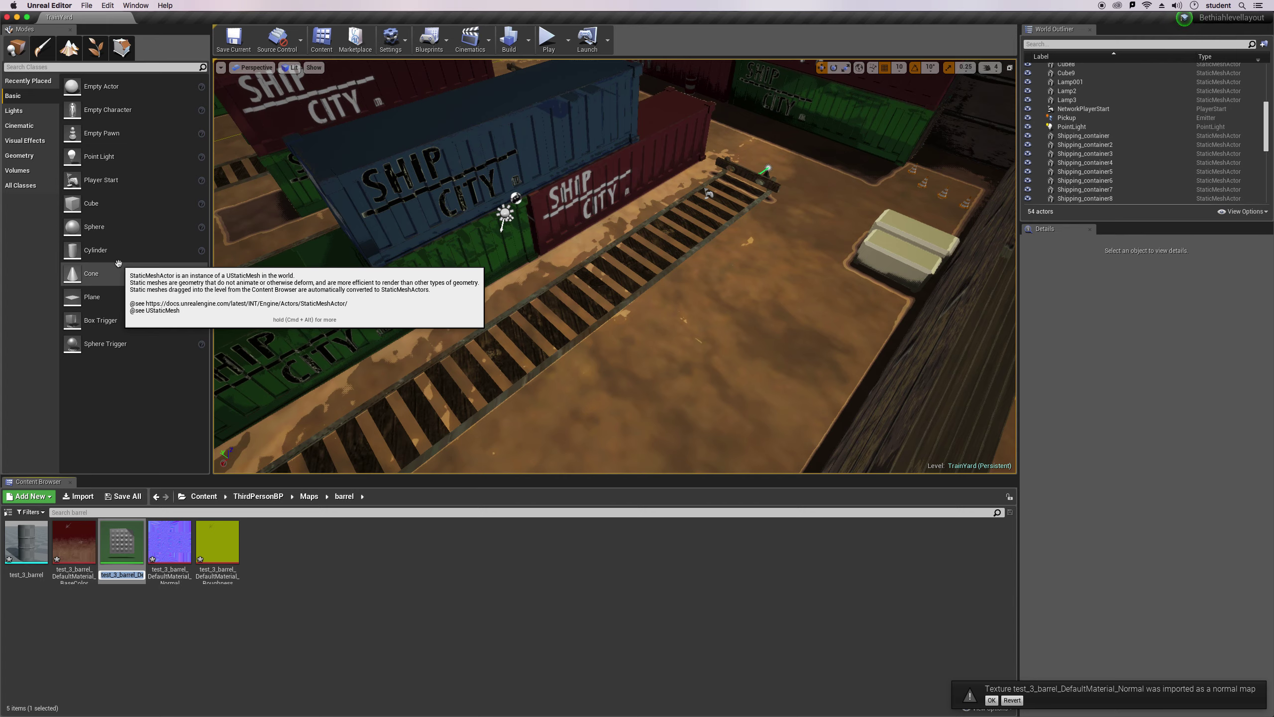
pyautogui.click(247, 635)
pyautogui.doubleClick(134, 559)
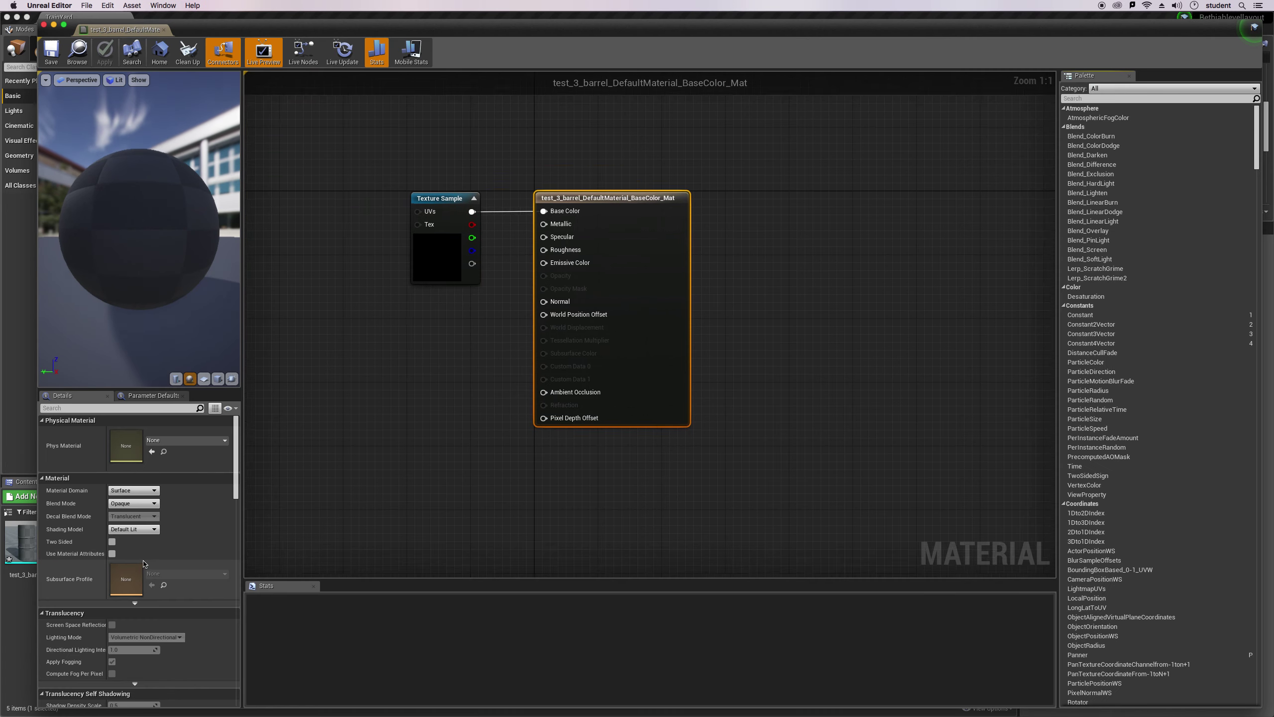
# Duplicate the base colour Texture Sample node twice and stack the copies beneath the original.
pyautogui.click(490, 216)
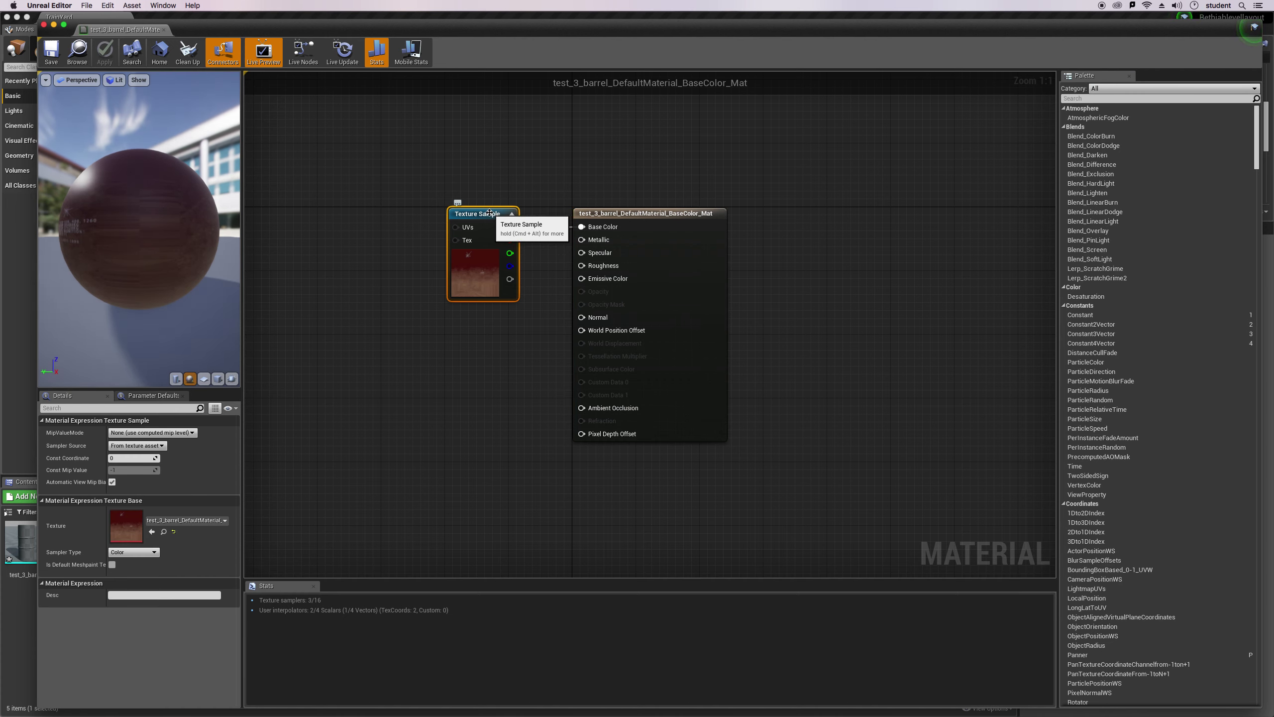
pyautogui.press('super+c')
pyautogui.press('super+v')
pyautogui.press('super+v')
pyautogui.moveTo(523, 219); pyautogui.dragTo(477, 405)
pyautogui.moveTo(533, 223); pyautogui.dragTo(493, 311)
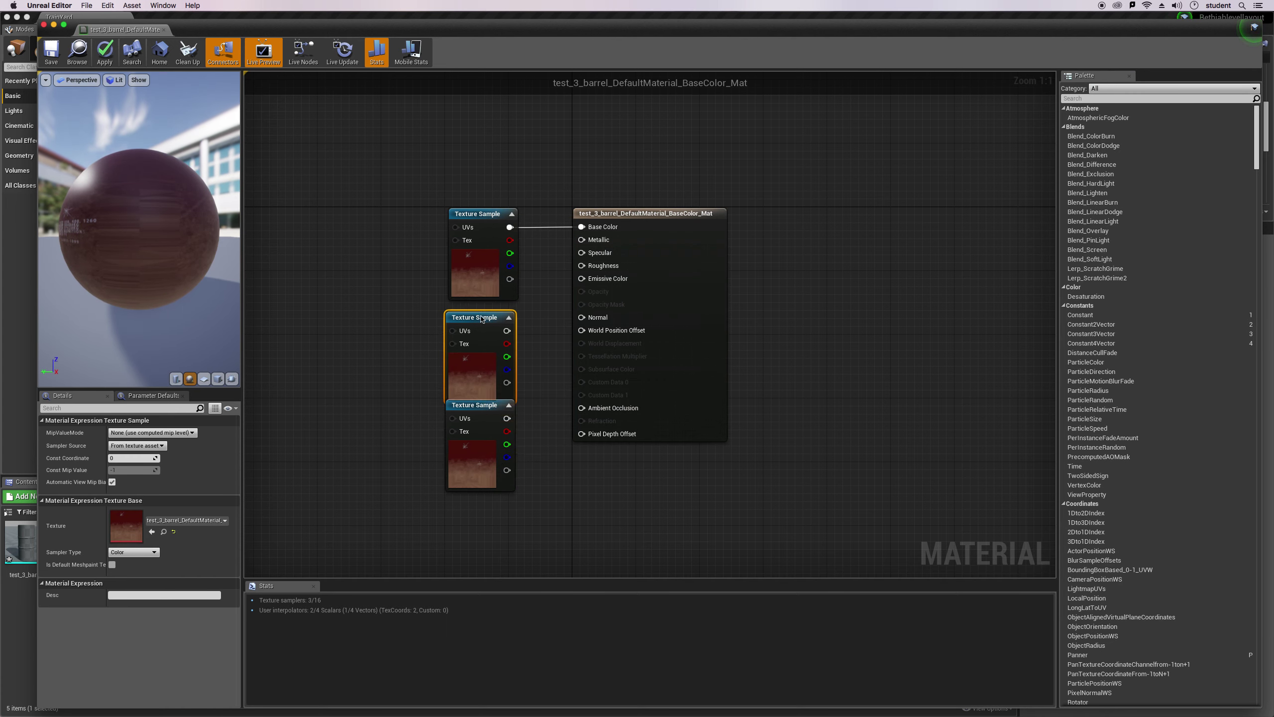
# Assign the barrel's Normal texture to the middle Texture Sample and its roughness/metallic texture to the lowest one.
pyautogui.click(201, 520)
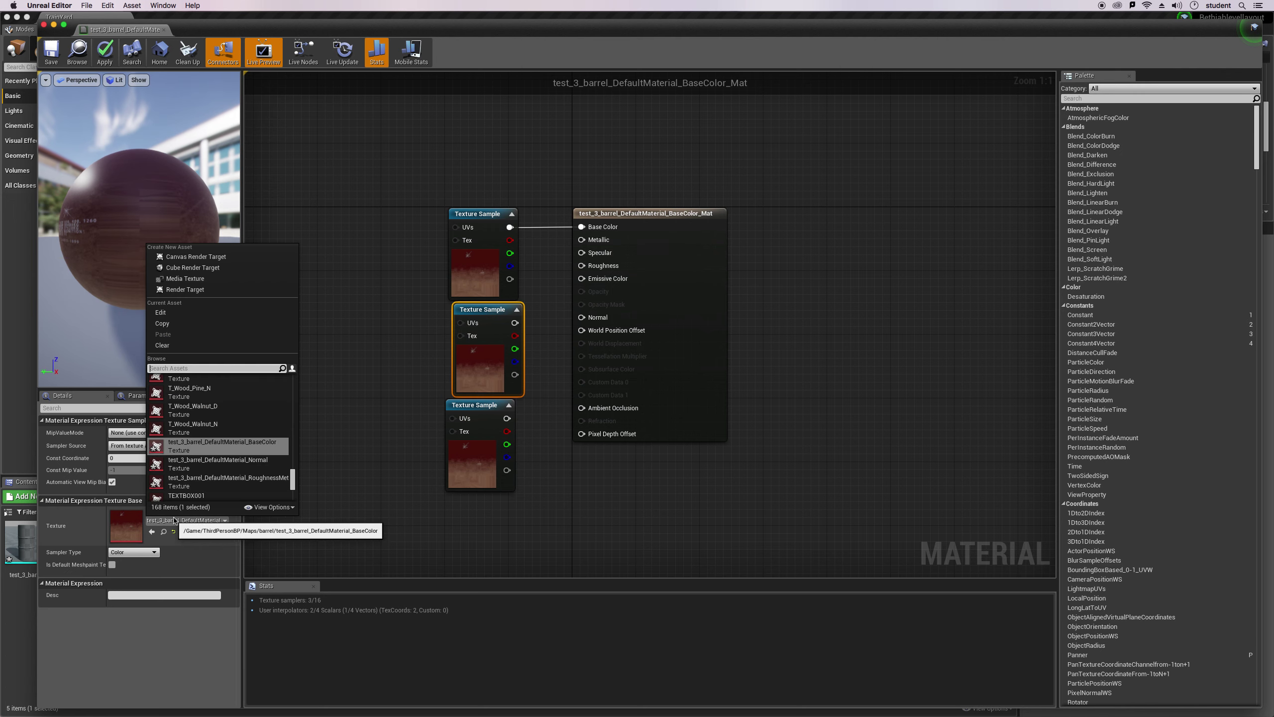
pyautogui.click(211, 462)
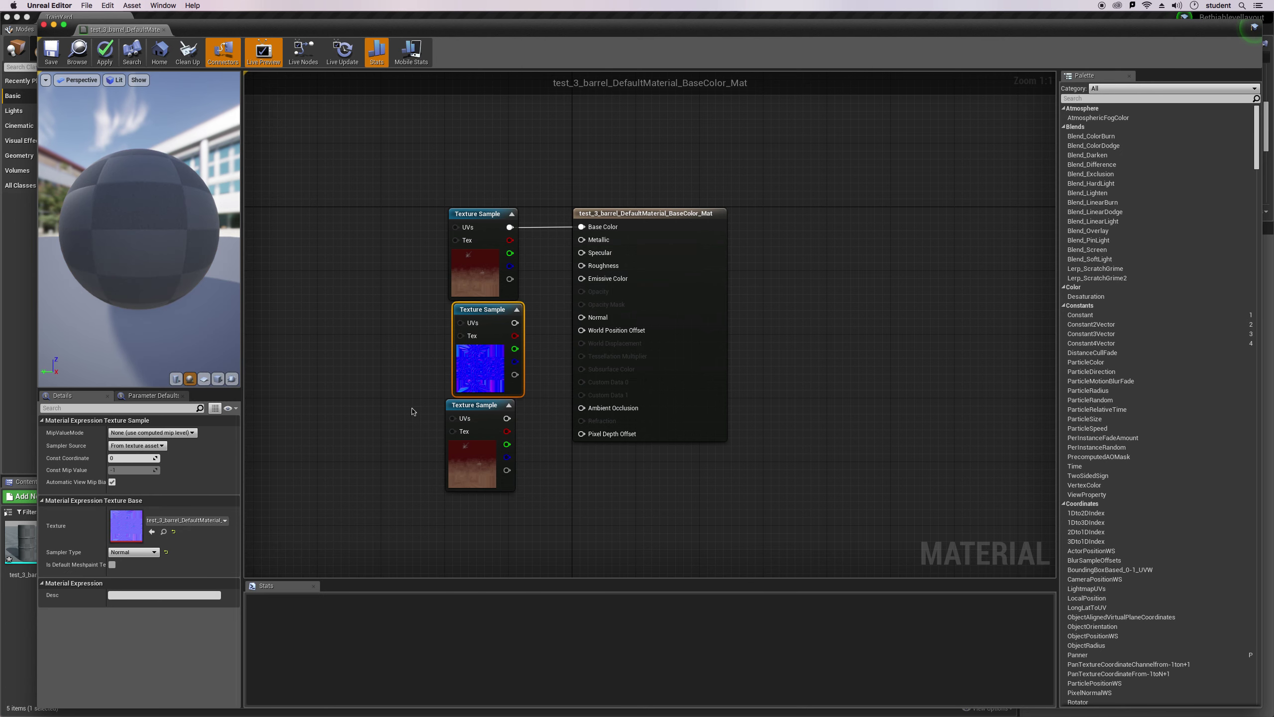
pyautogui.click(479, 408)
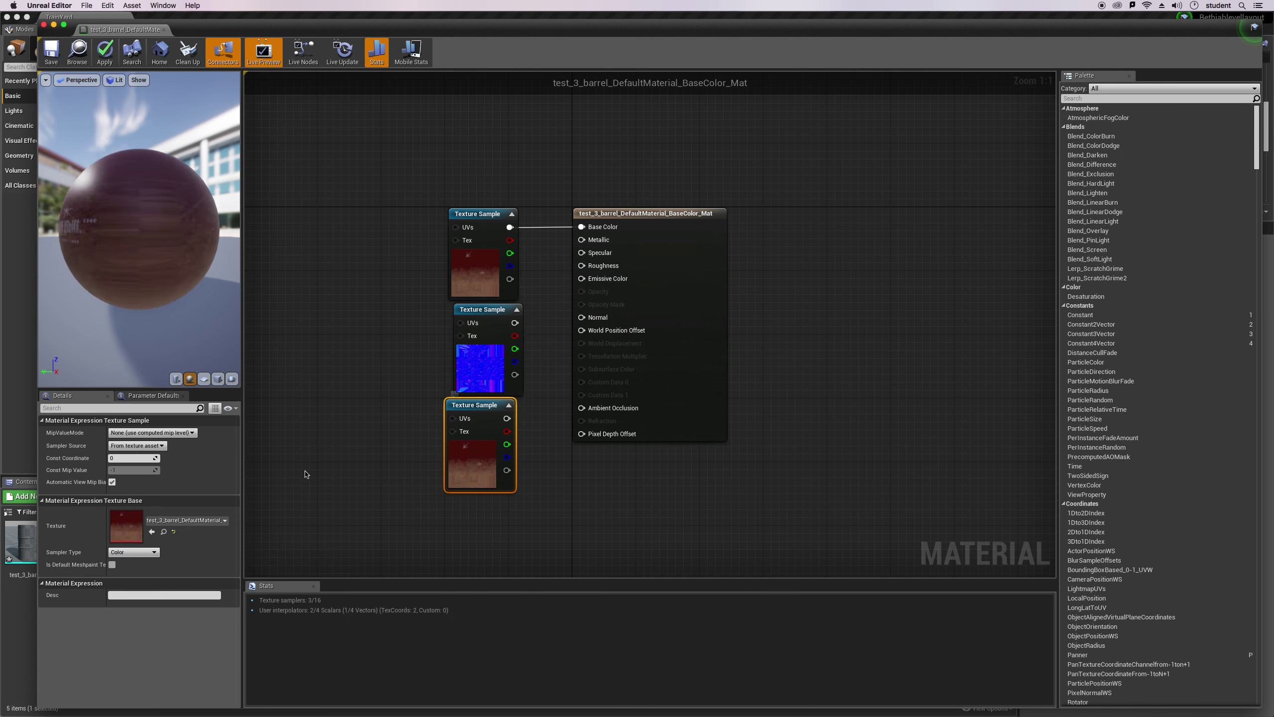
pyautogui.click(200, 521)
pyautogui.click(198, 468)
# Connect the normal sample to Normal, and the roughness/metallic sample's red, green and blue outputs to Metallic, Roughness and Emissive Color.
pyautogui.moveTo(515, 322); pyautogui.dragTo(582, 317)
pyautogui.moveTo(507, 431); pyautogui.dragTo(582, 239)
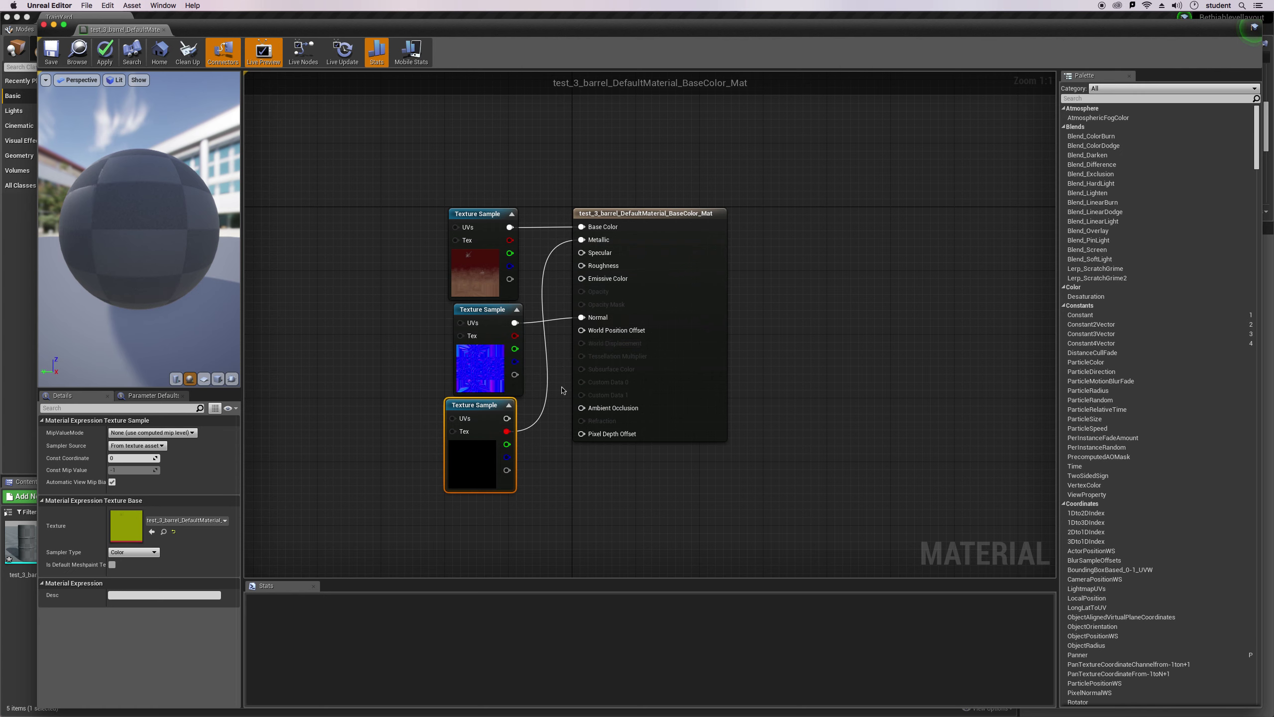
pyautogui.moveTo(507, 444); pyautogui.dragTo(582, 265)
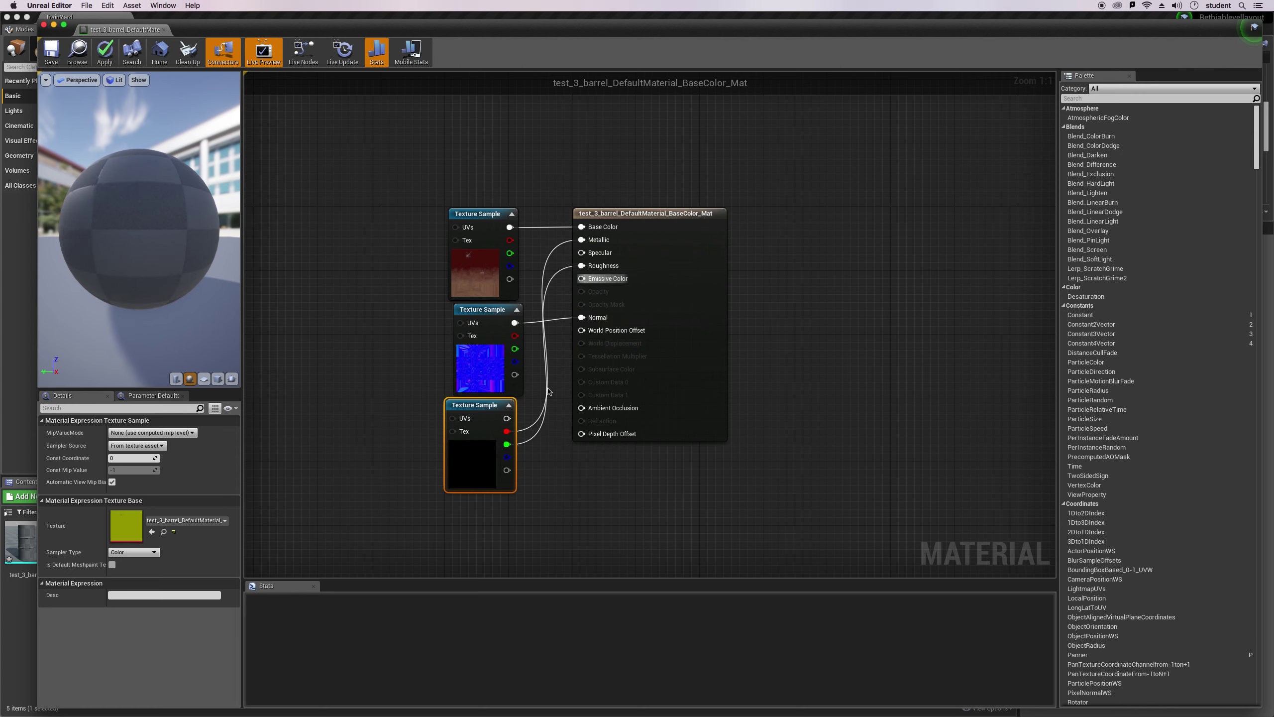
pyautogui.moveTo(507, 457); pyautogui.dragTo(583, 279)
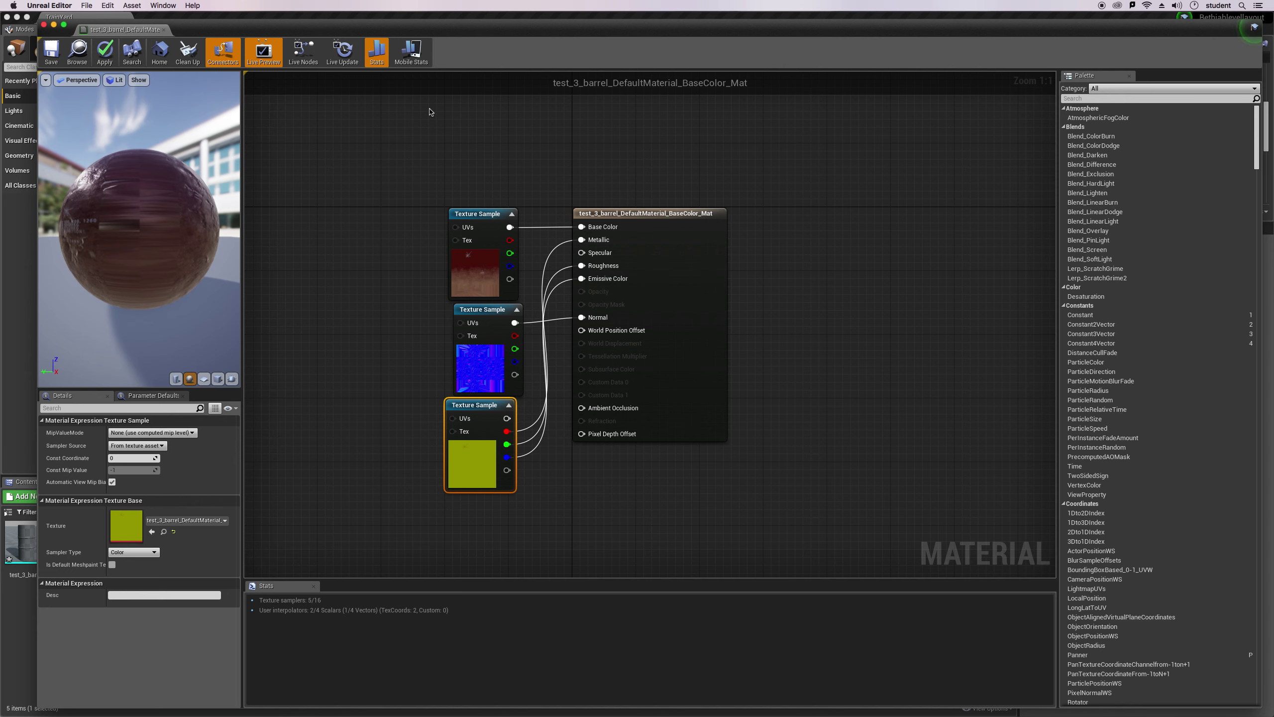
# Apply and save the barrel material, then close the material editor.
pyautogui.click(105, 50)
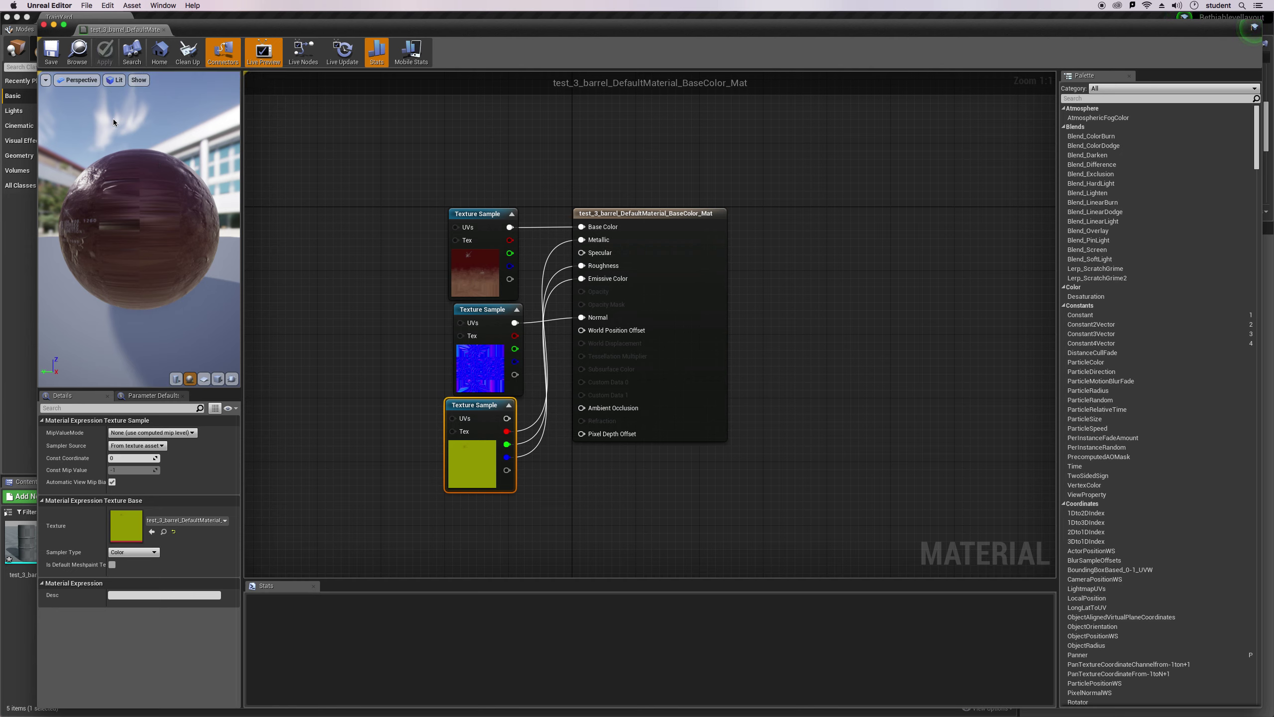
pyautogui.click(49, 62)
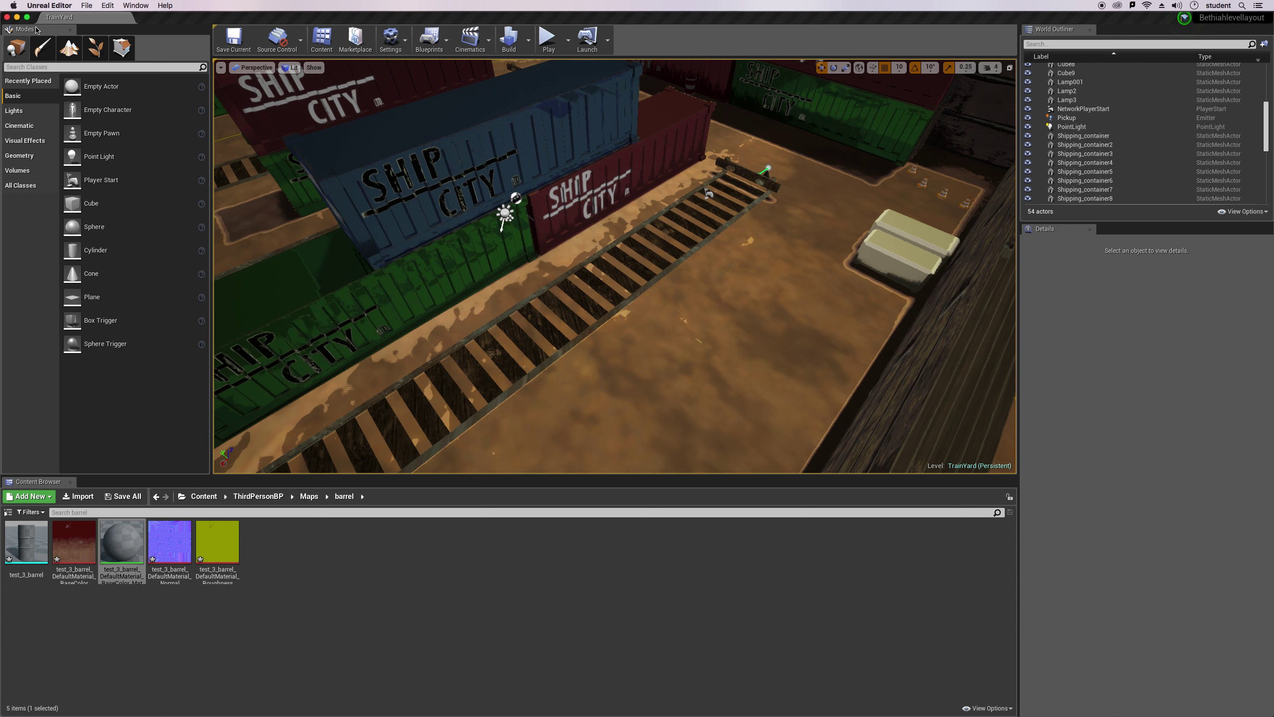
pyautogui.click(44, 24)
# Place the test_3_barrel mesh on the ground beside the tracks and assign it the test_3_barrel_DefaultMaterial_BaseColor_Mat material.
pyautogui.click(26, 541)
pyautogui.moveTo(26, 541); pyautogui.dragTo(673, 312)
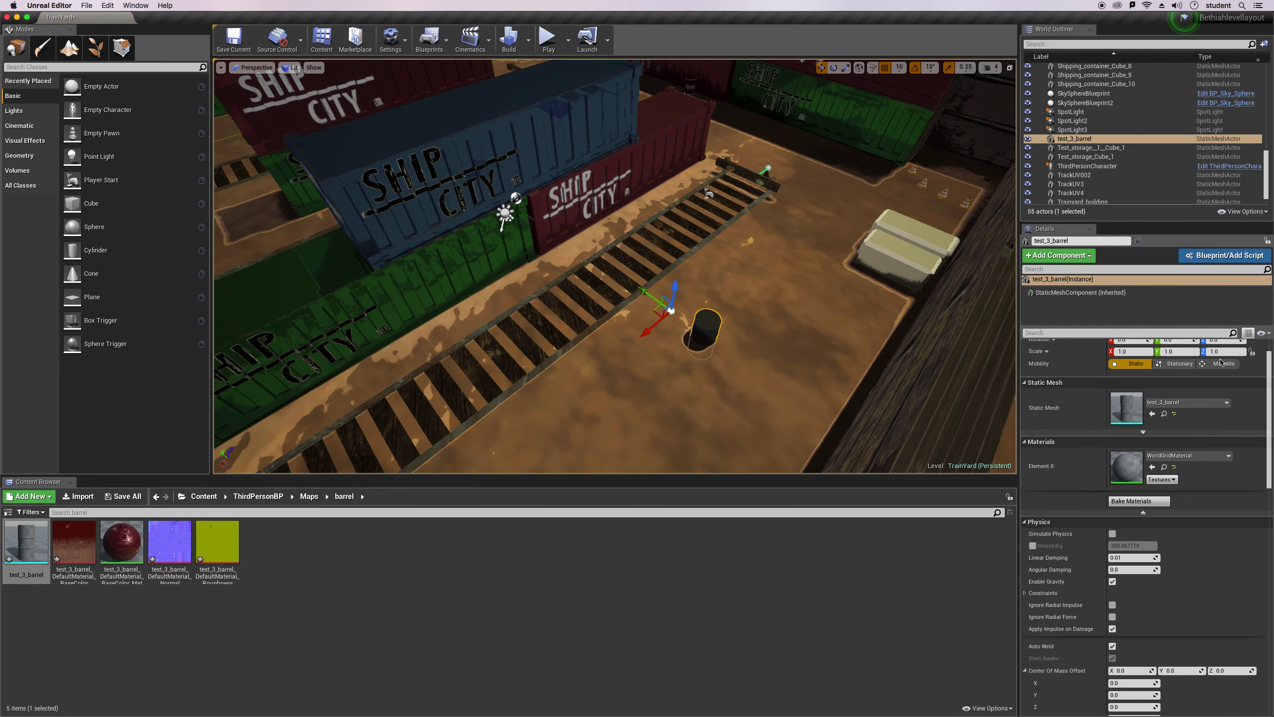
pyautogui.click(1220, 457)
pyautogui.write('test')
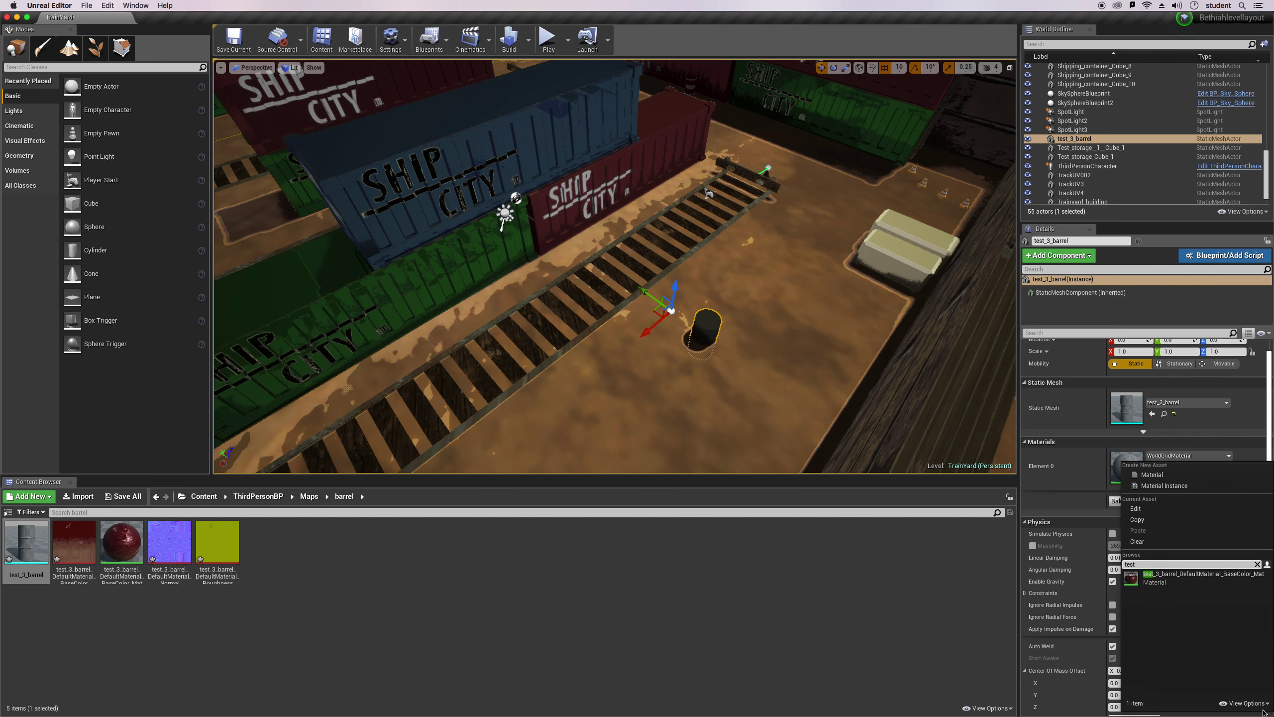
pyautogui.click(1174, 579)
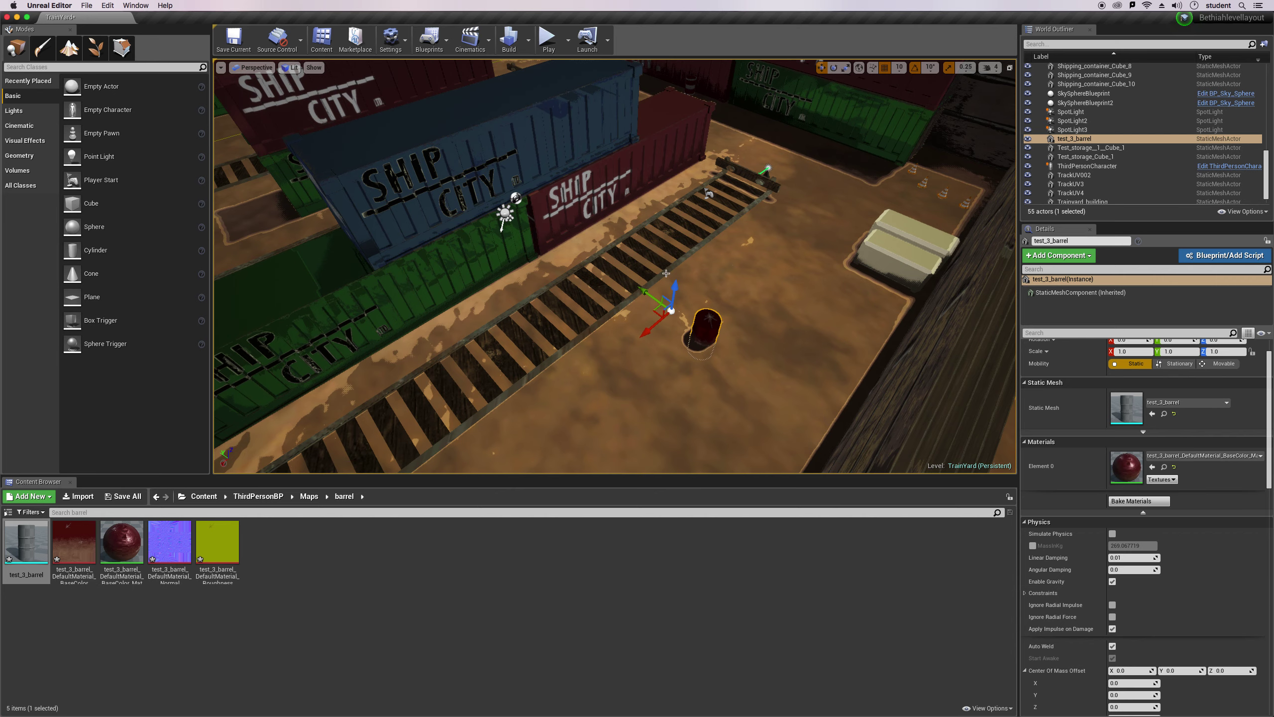
# Adjust the placed barrel's position so that it stands upright on the ground next to the tracks.
pyautogui.moveTo(677, 285); pyautogui.dragTo(693, 260)
pyautogui.moveTo(796, 289); pyautogui.dragTo(785, 239, button='right')
pyautogui.press('w')
pyautogui.moveTo(495, 276); pyautogui.dragTo(498, 264)
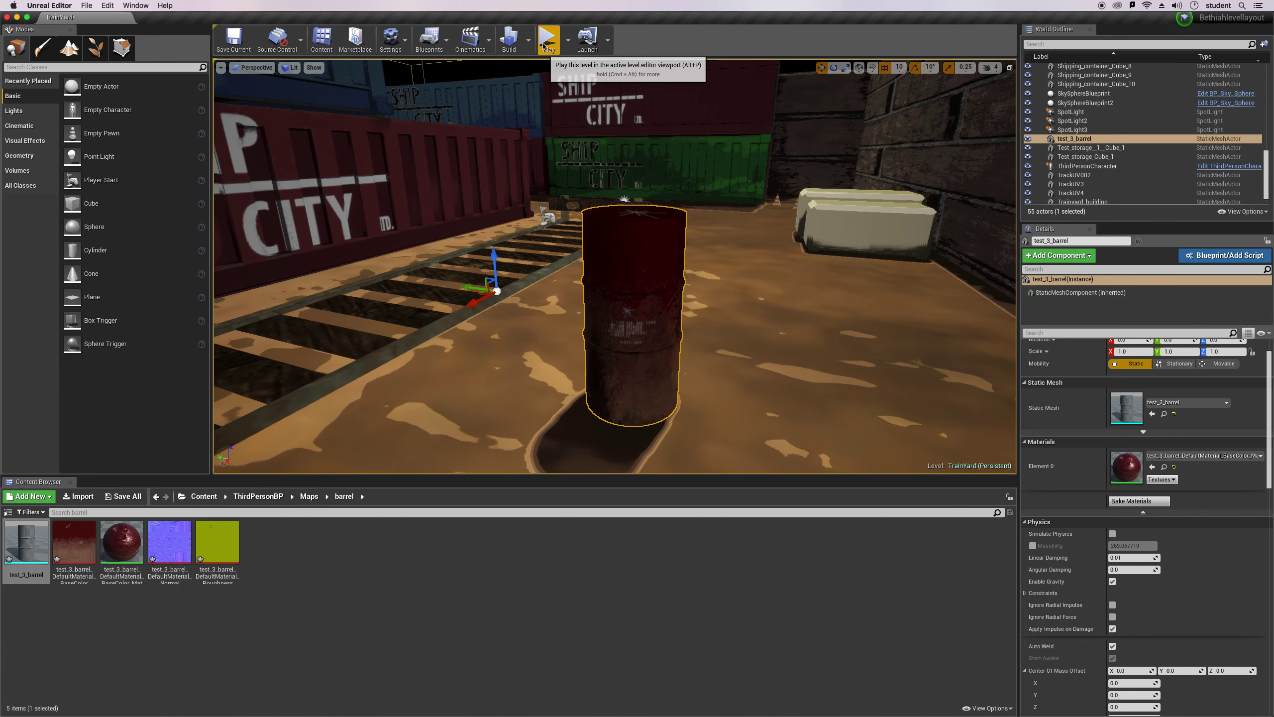
# Play-test the level by running and jumping the character around the barrel, then stop the session.
pyautogui.click(548, 38)
pyautogui.click(748, 270)
pyautogui.press('w')
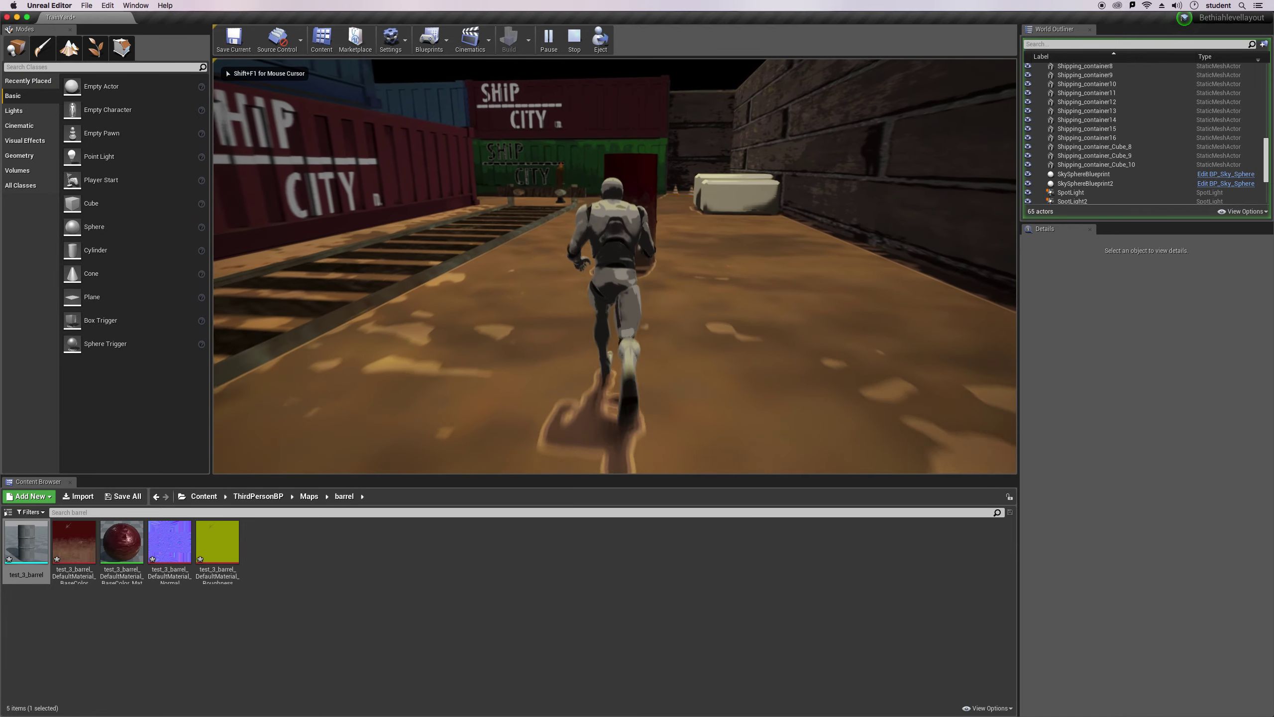
pyautogui.press('space')
pyautogui.press('w')
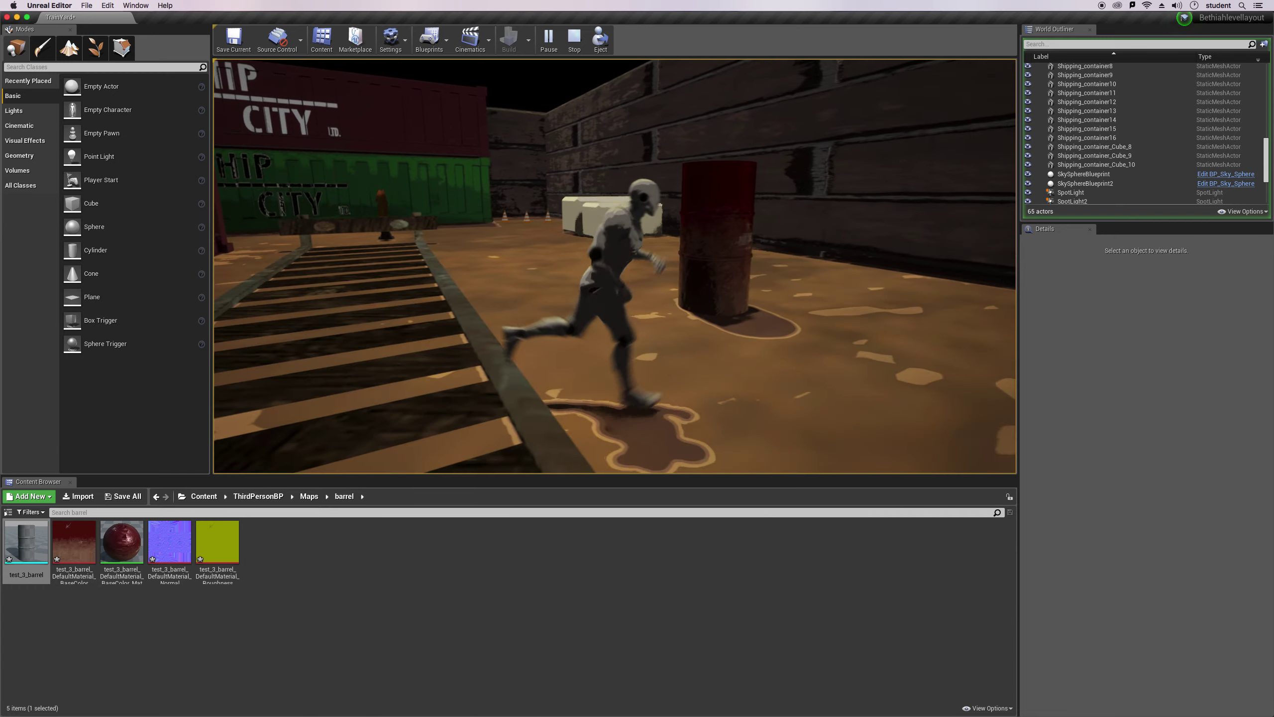
pyautogui.press('Escape')
# Rotate the barrel 90 degrees onto its side and lower it to the ground.
pyautogui.moveTo(670, 261); pyautogui.dragTo(664, 292, button='right')
pyautogui.press('s')
pyautogui.press('w')
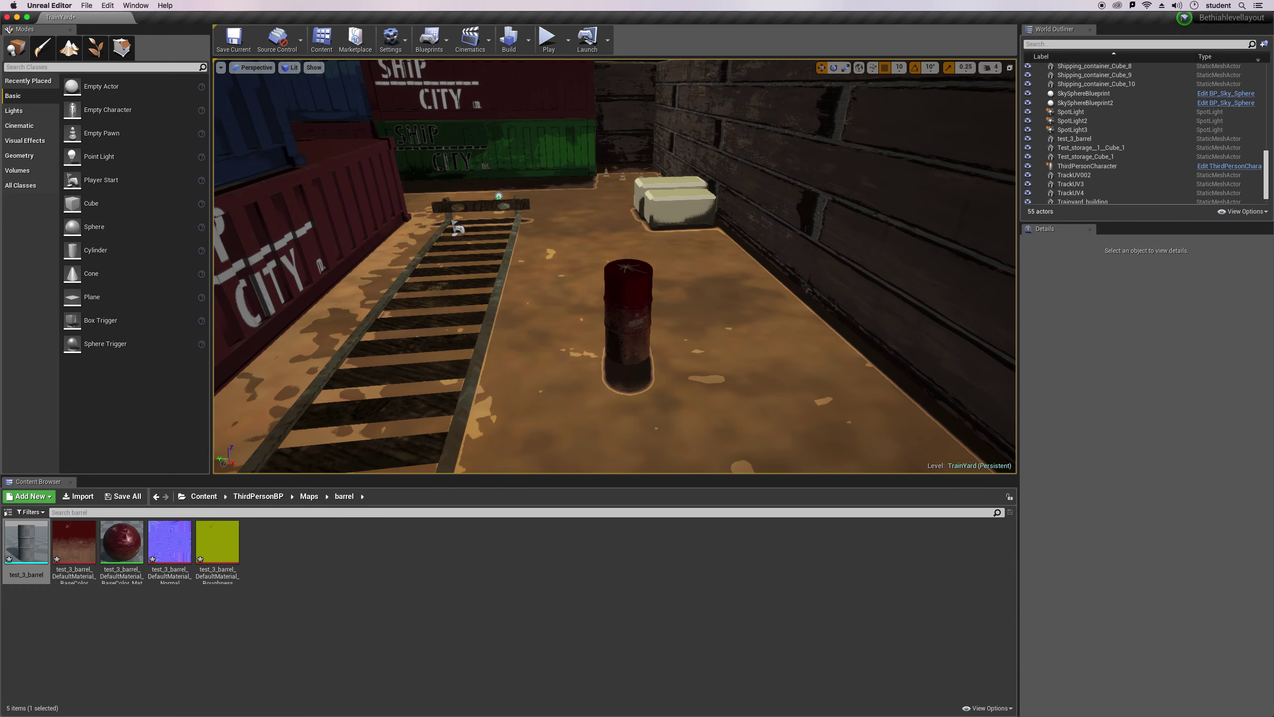
pyautogui.click(645, 303)
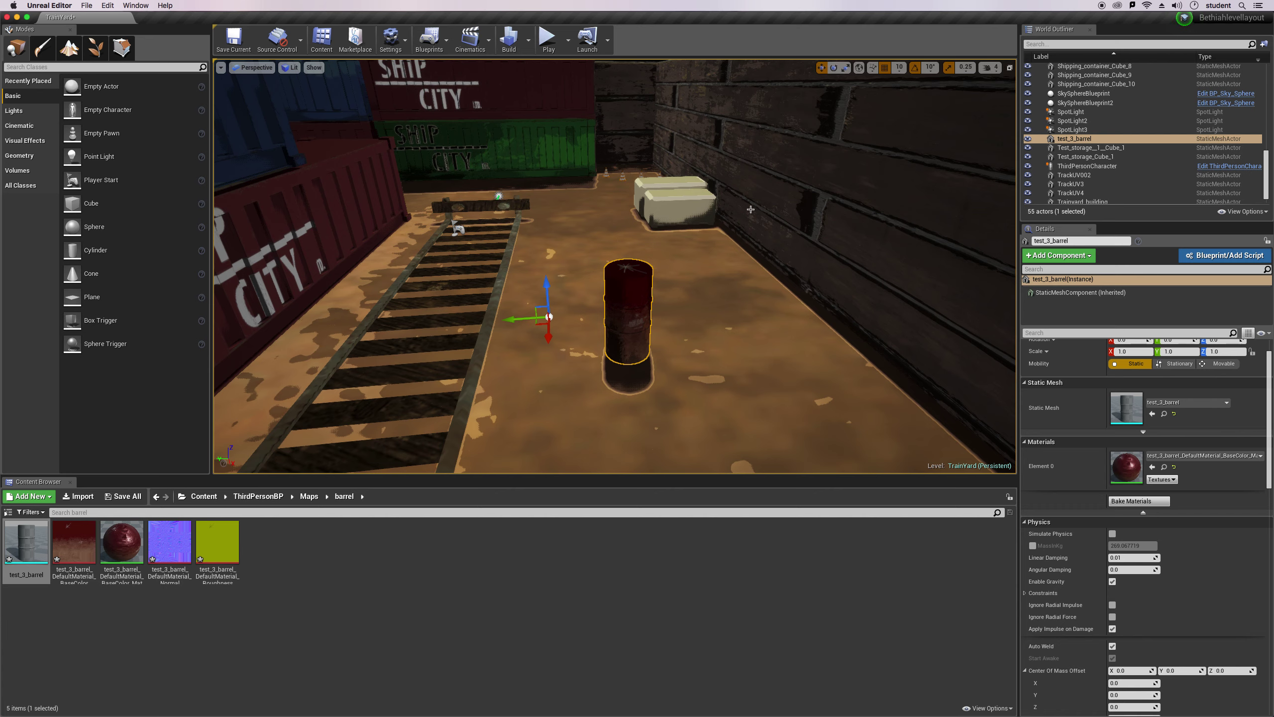
pyautogui.click(834, 67)
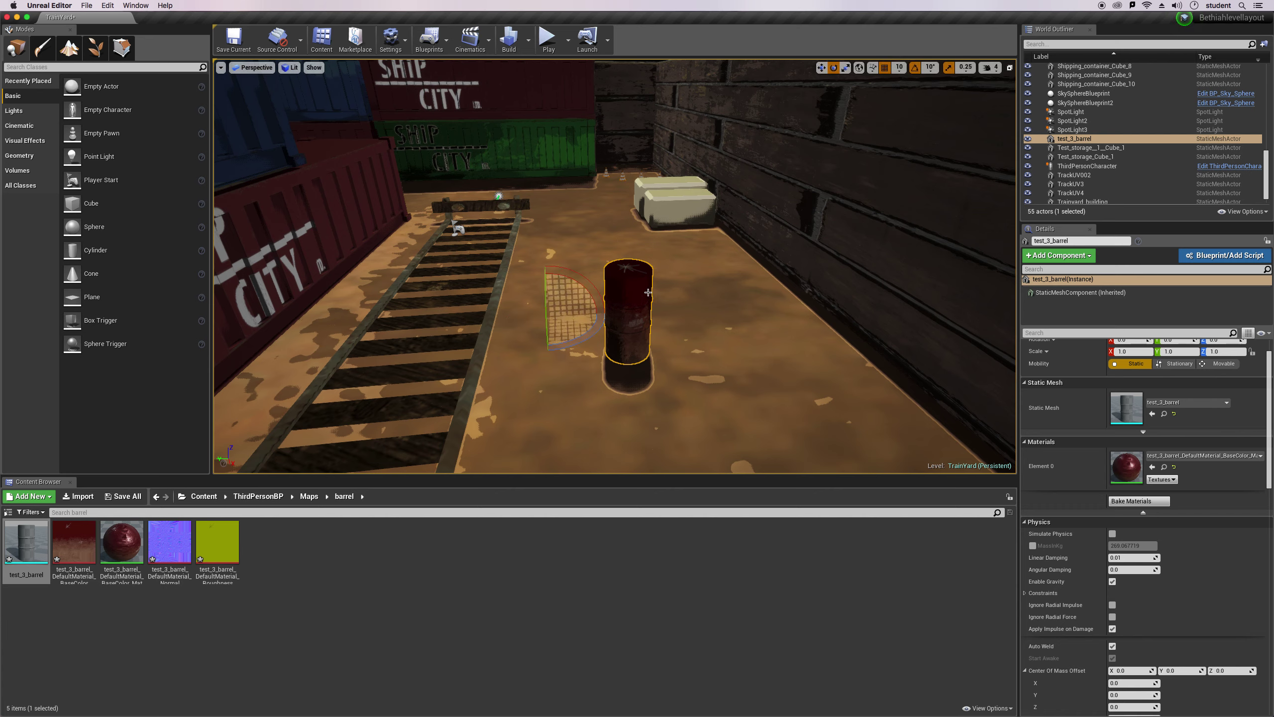
pyautogui.moveTo(602, 278); pyautogui.dragTo(542, 341)
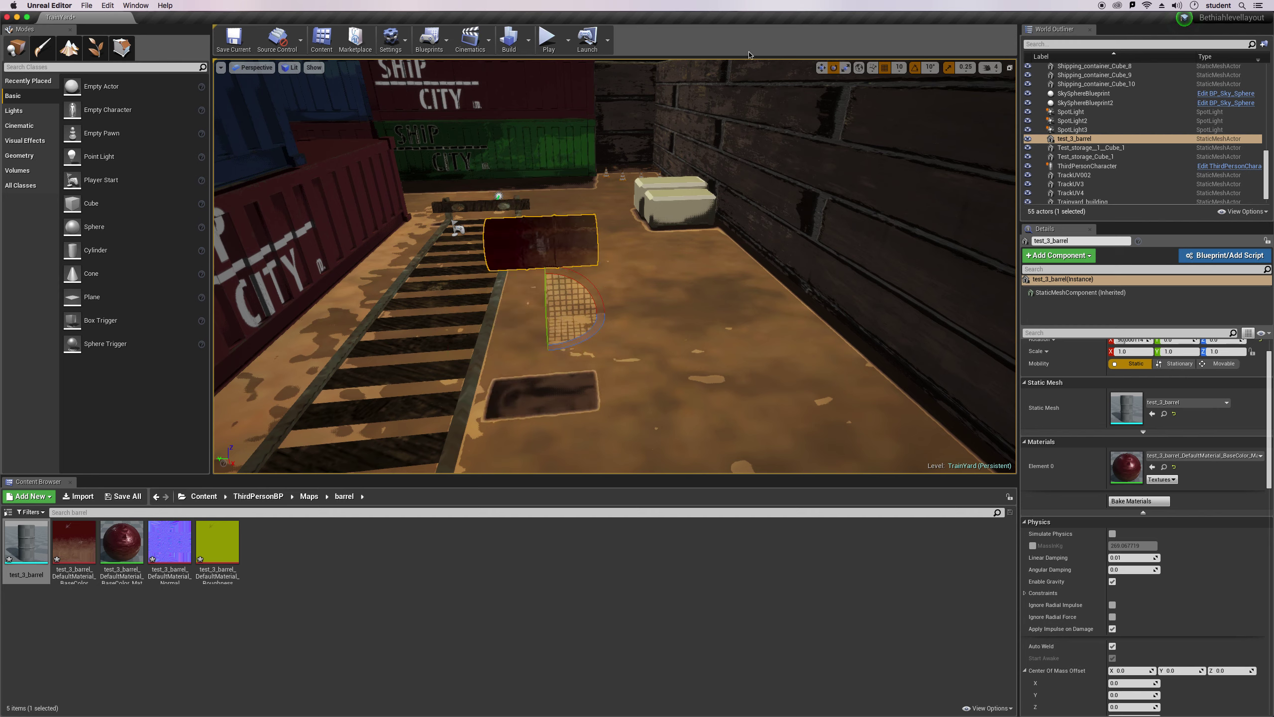
pyautogui.click(821, 68)
pyautogui.moveTo(550, 285); pyautogui.dragTo(560, 383)
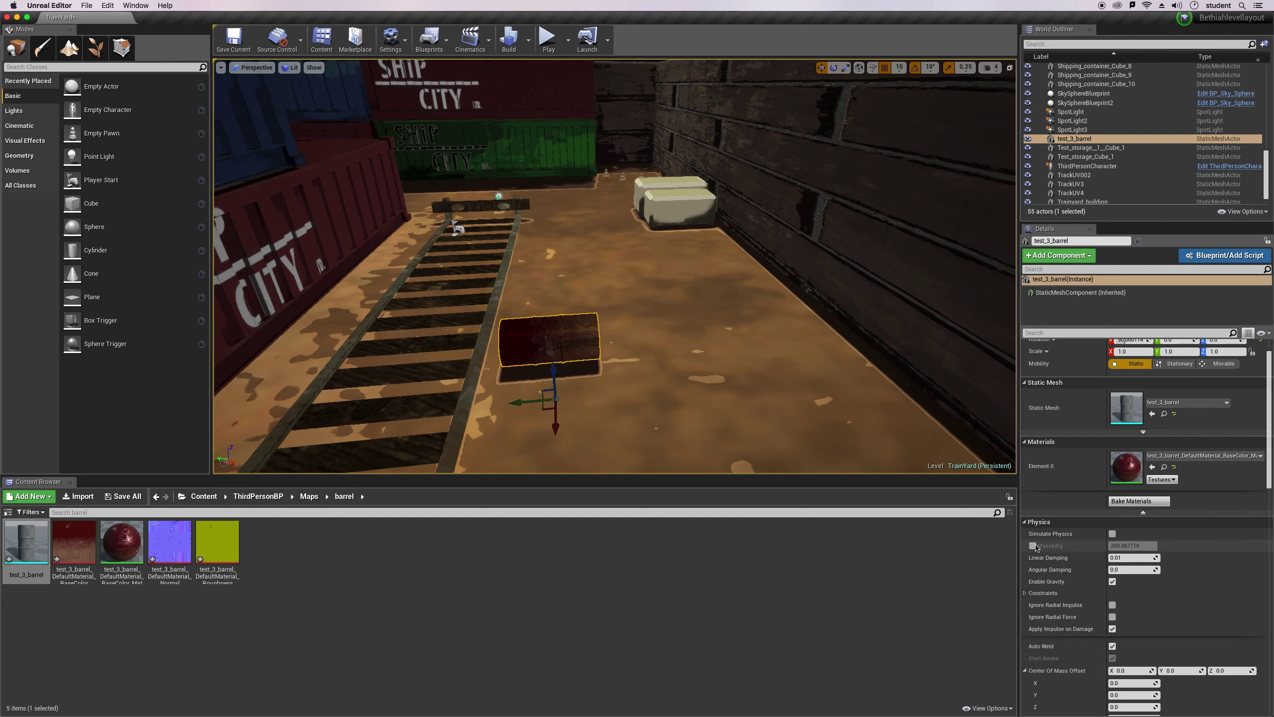
# Enable Simulate Physics on the barrel and move it across the ground to the brick wall.
pyautogui.click(1112, 534)
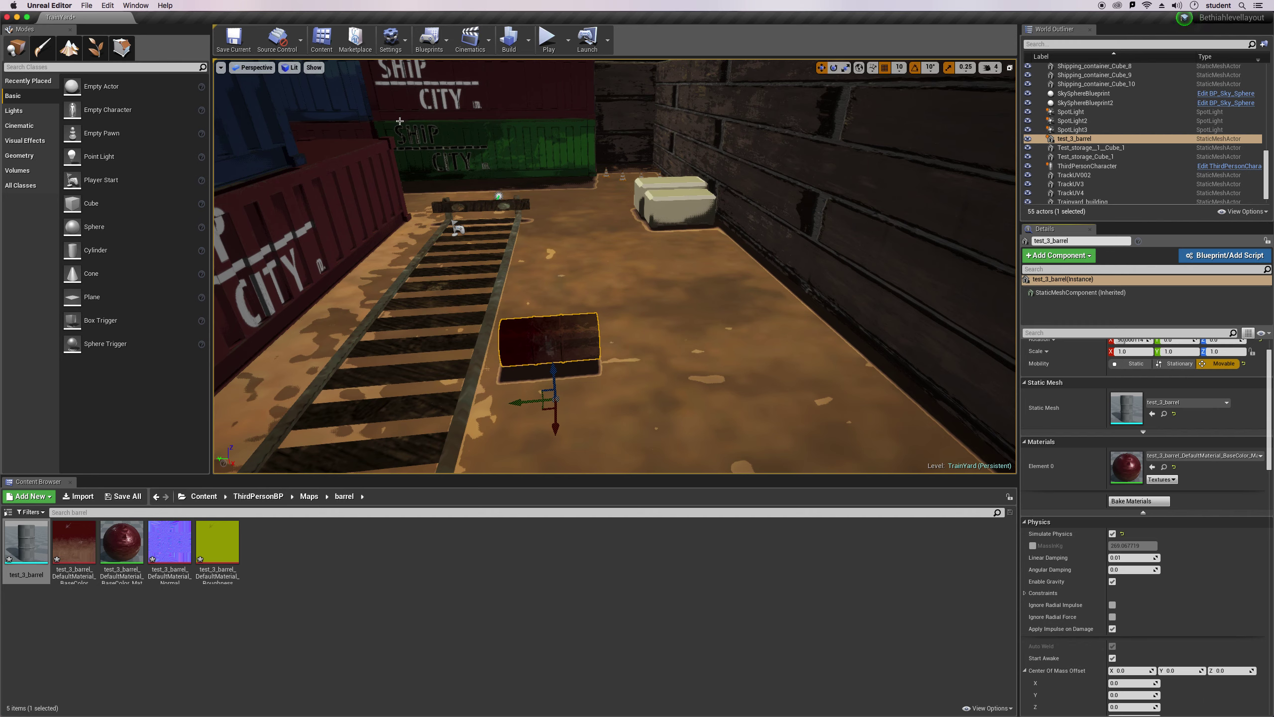
pyautogui.moveTo(599, 216); pyautogui.dragTo(792, 234, button='right')
pyautogui.moveTo(652, 422); pyautogui.dragTo(604, 455, button='right')
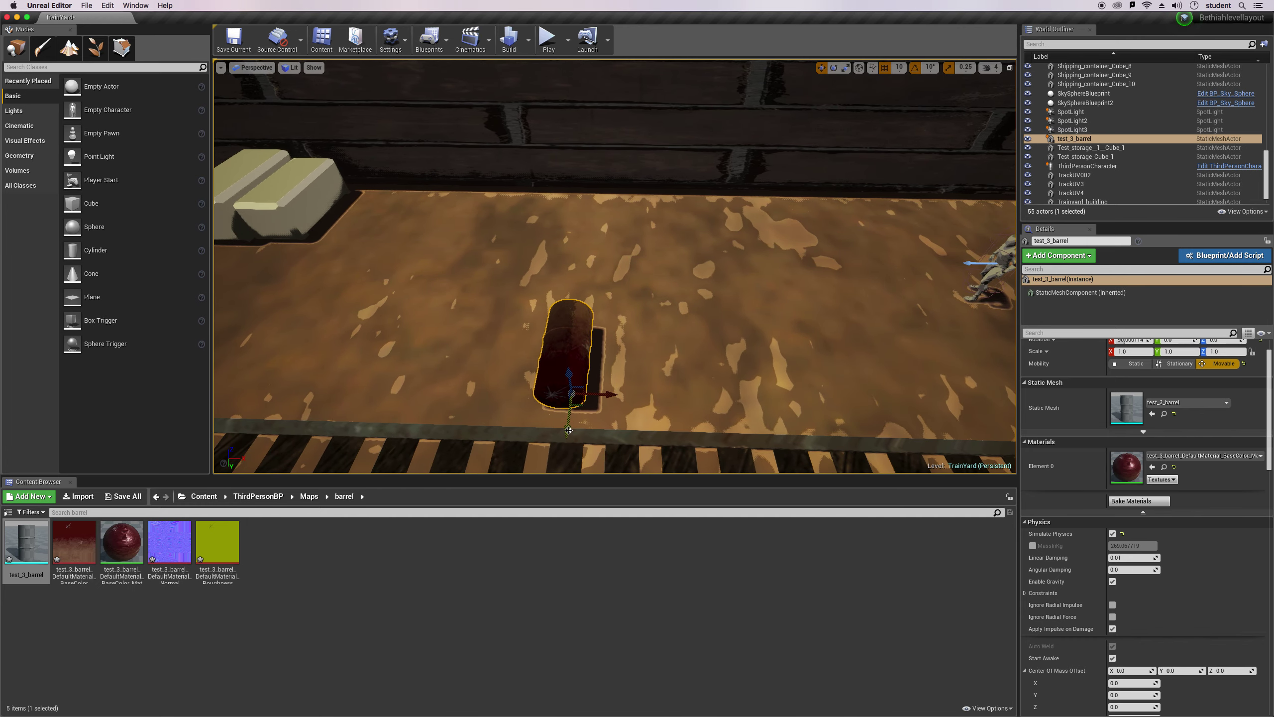
pyautogui.moveTo(568, 430); pyautogui.dragTo(604, 253)
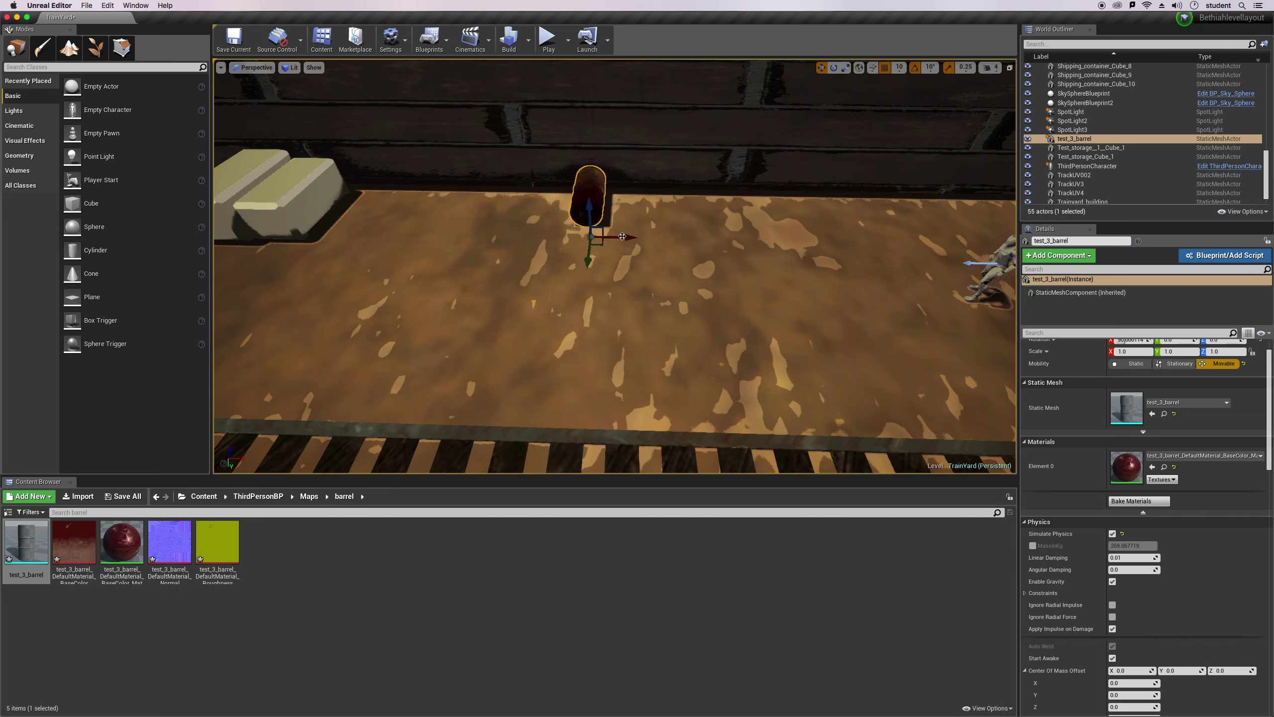
# Duplicate the barrel at the brick wall six times.
pyautogui.press('super+w')
pyautogui.press('super+w')
pyautogui.press('super+w')
pyautogui.press('super+w')
pyautogui.press('super+w')
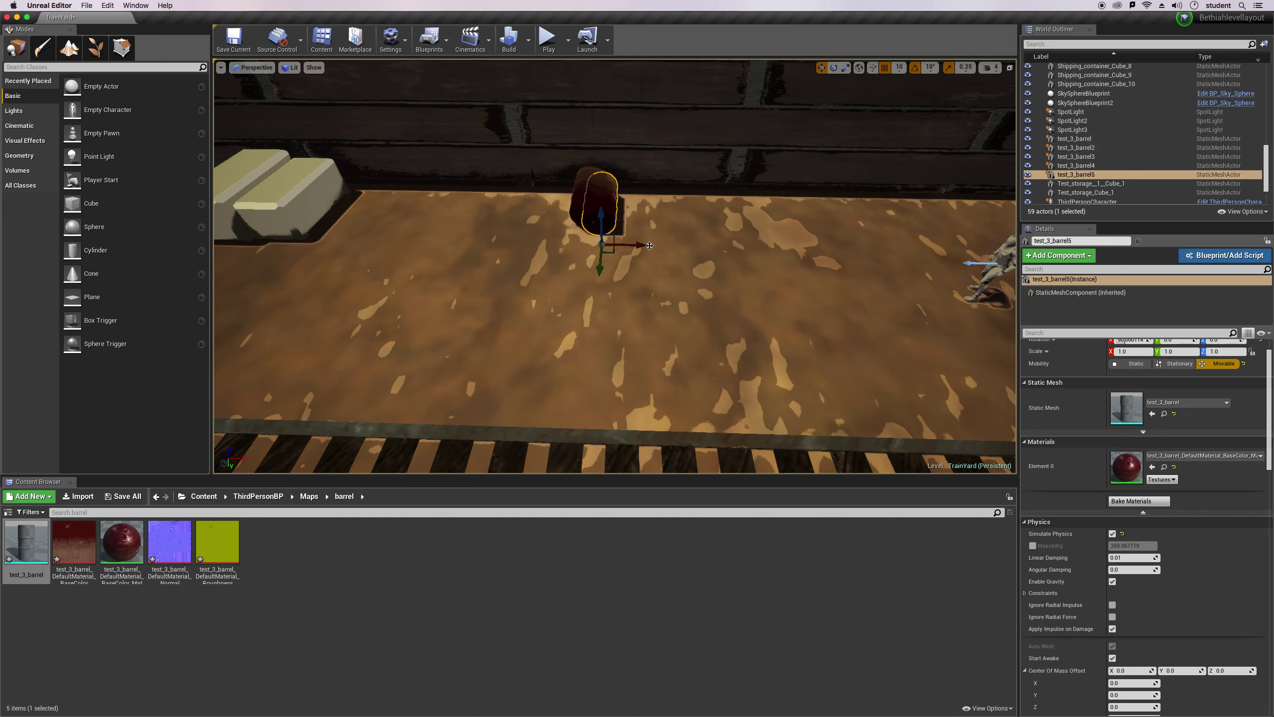
pyautogui.moveTo(650, 246)
pyautogui.keyDown('alt'); pyautogui.mouseDown()
pyautogui.moveTo(678, 258)
pyautogui.moveTo(653, 261)
pyautogui.mouseUp(); pyautogui.keyUp('alt')
# Line up four of the barrel copies side by side along the wall, extending away from the pale blocks.
pyautogui.click(608, 215)
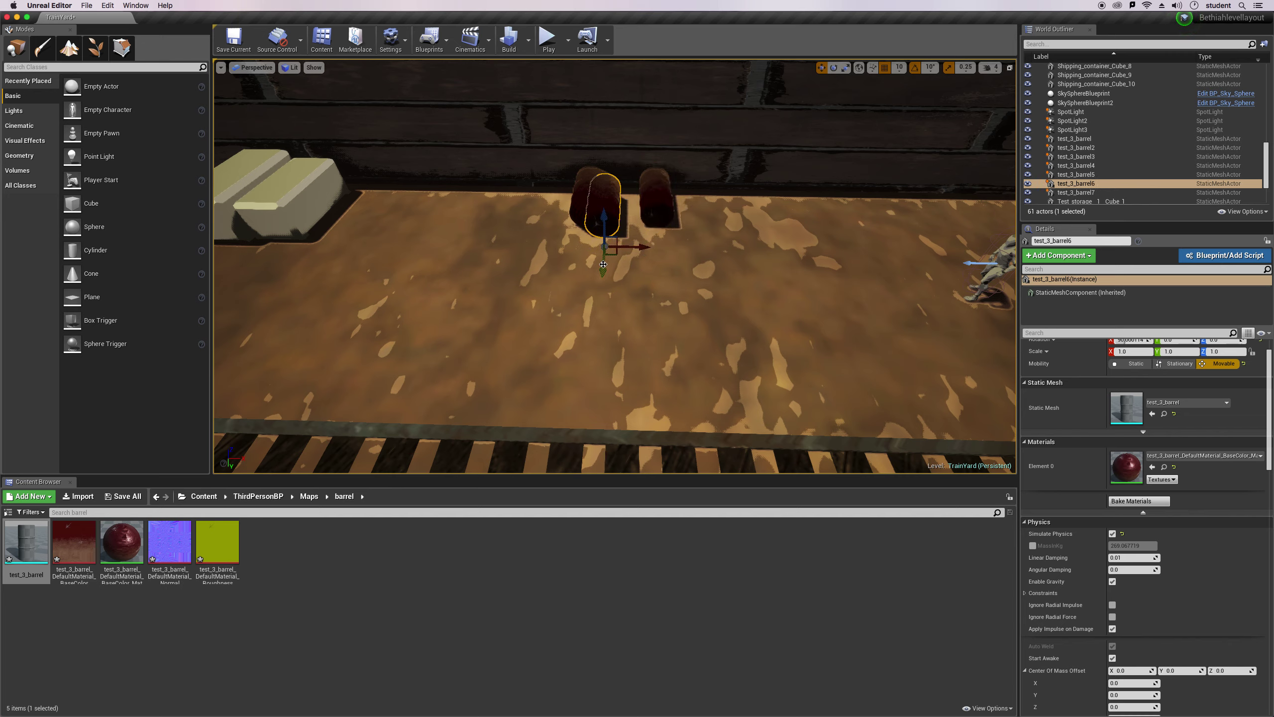
pyautogui.moveTo(639, 249)
pyautogui.mouseDown()
pyautogui.moveTo(719, 248)
pyautogui.moveTo(693, 264)
pyautogui.moveTo(652, 245)
pyautogui.moveTo(662, 245)
pyautogui.moveTo(621, 257)
pyautogui.mouseUp()
pyautogui.click(613, 227)
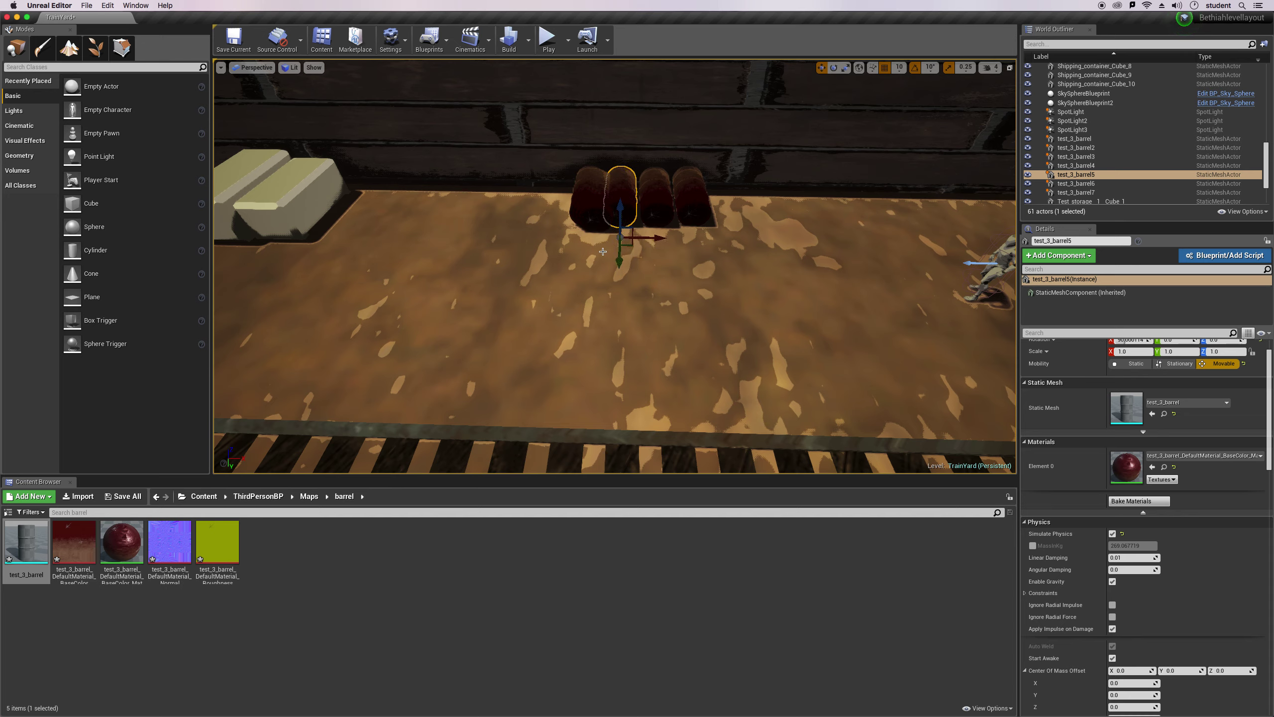
pyautogui.click(613, 230)
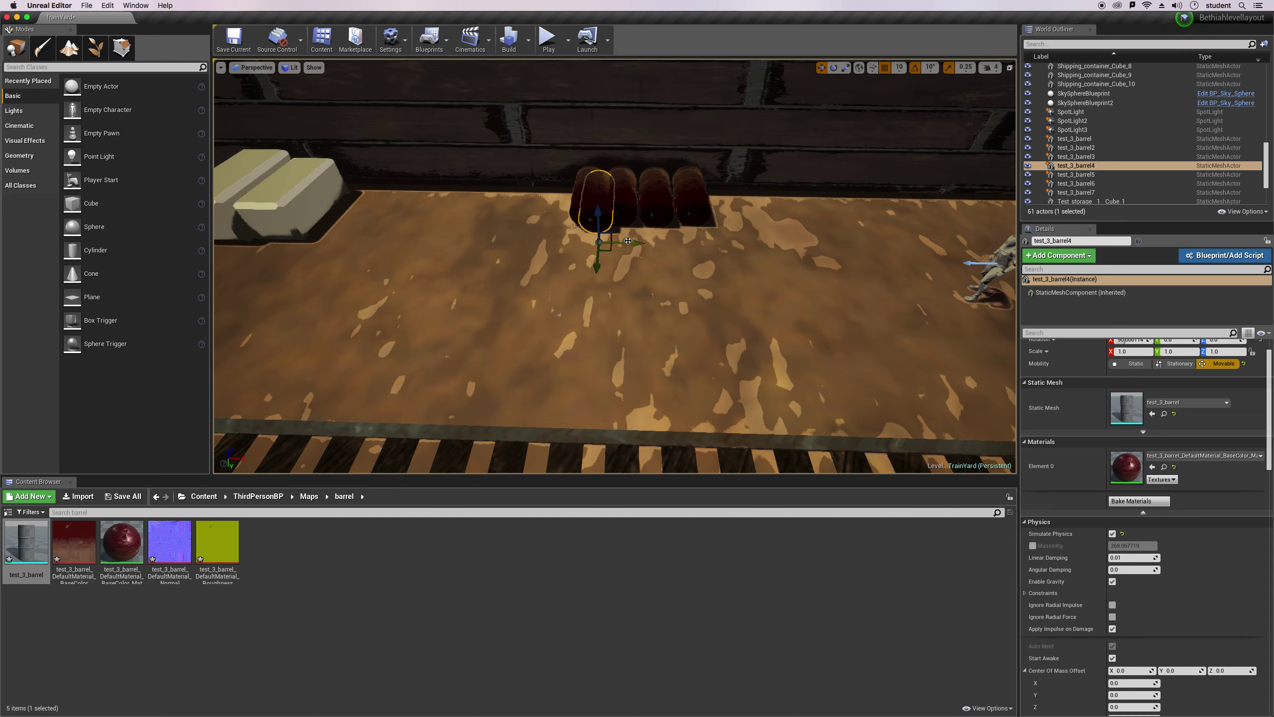
pyautogui.moveTo(634, 242); pyautogui.dragTo(690, 263)
pyautogui.click(692, 216)
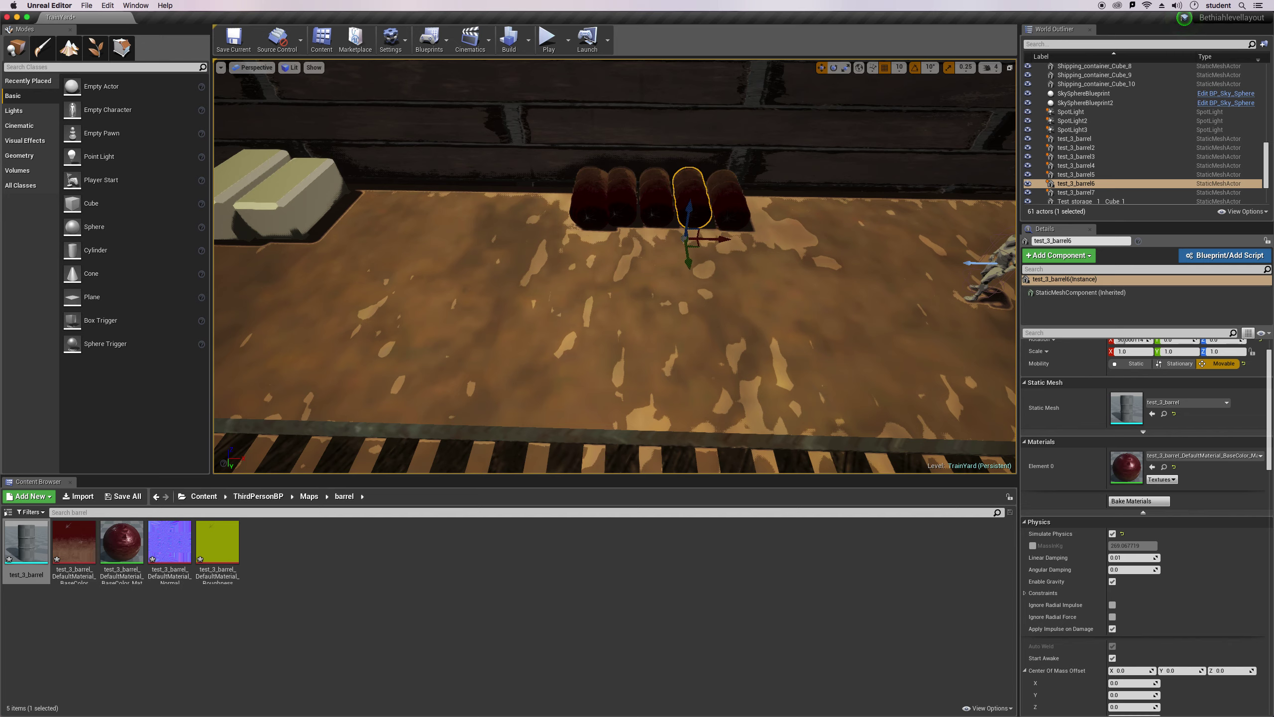
pyautogui.click(655, 206)
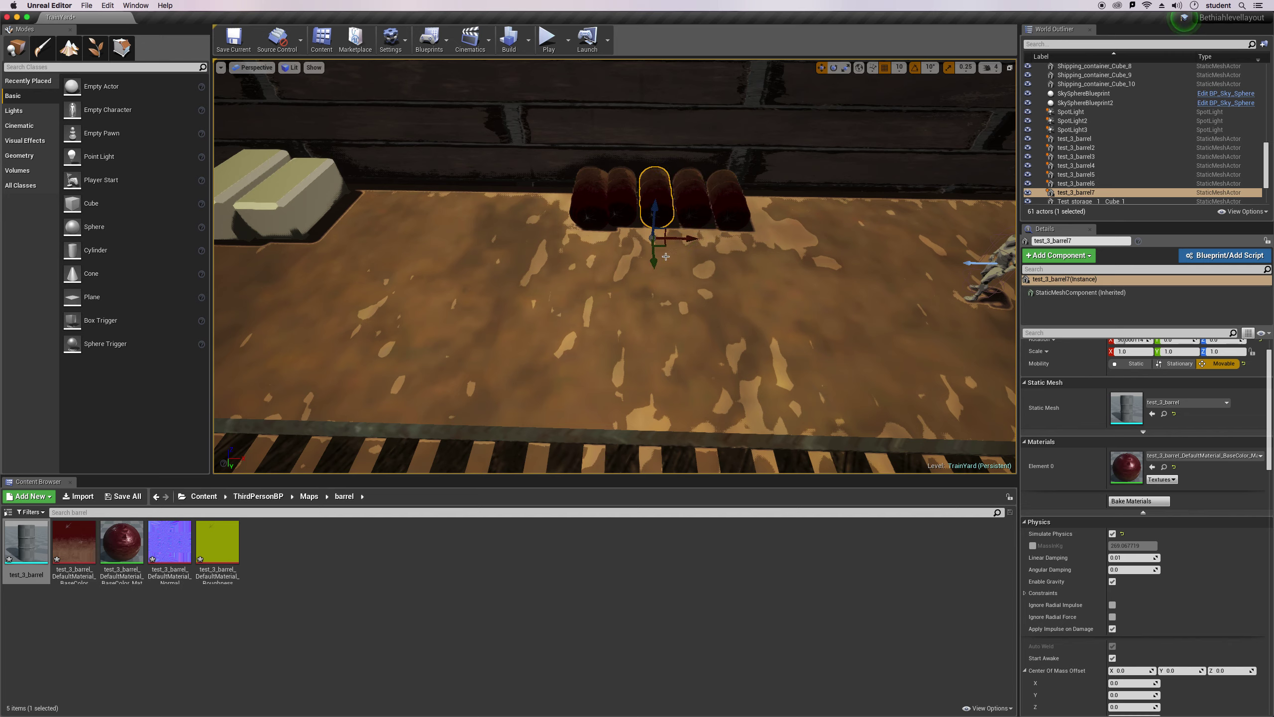
# Line up the two remaining barrel copies at the end of the row nearest the pale blocks.
pyautogui.click(595, 209)
pyautogui.moveTo(638, 242); pyautogui.dragTo(598, 244)
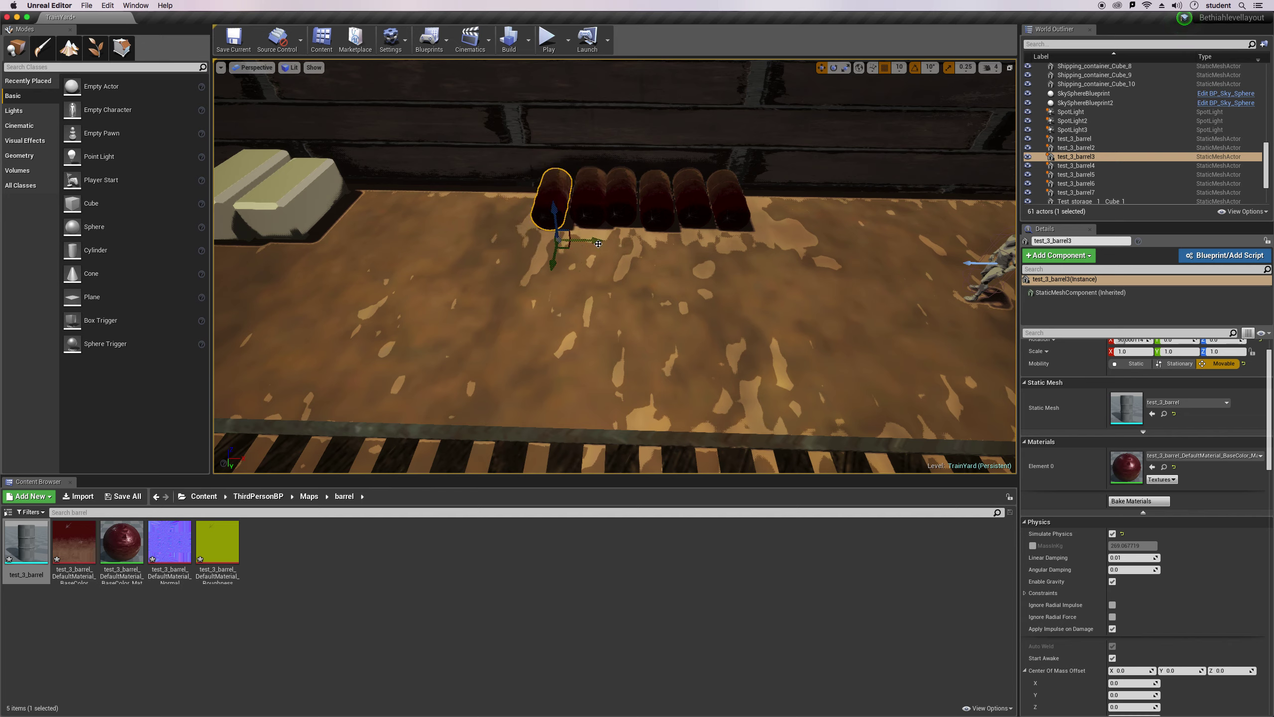
pyautogui.moveTo(552, 261); pyautogui.dragTo(554, 255)
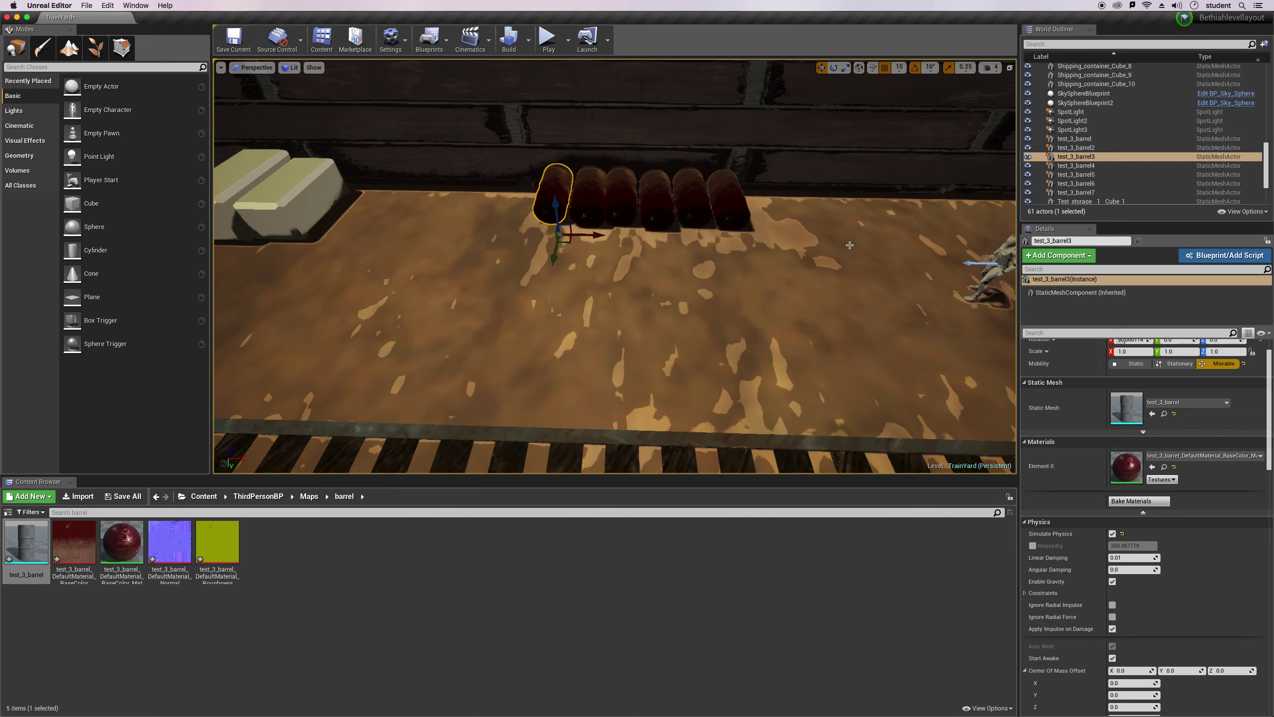
pyautogui.click(599, 200)
pyautogui.moveTo(641, 244)
pyautogui.mouseDown()
pyautogui.moveTo(563, 243)
pyautogui.moveTo(623, 244)
pyautogui.mouseUp()
pyautogui.click(588, 189)
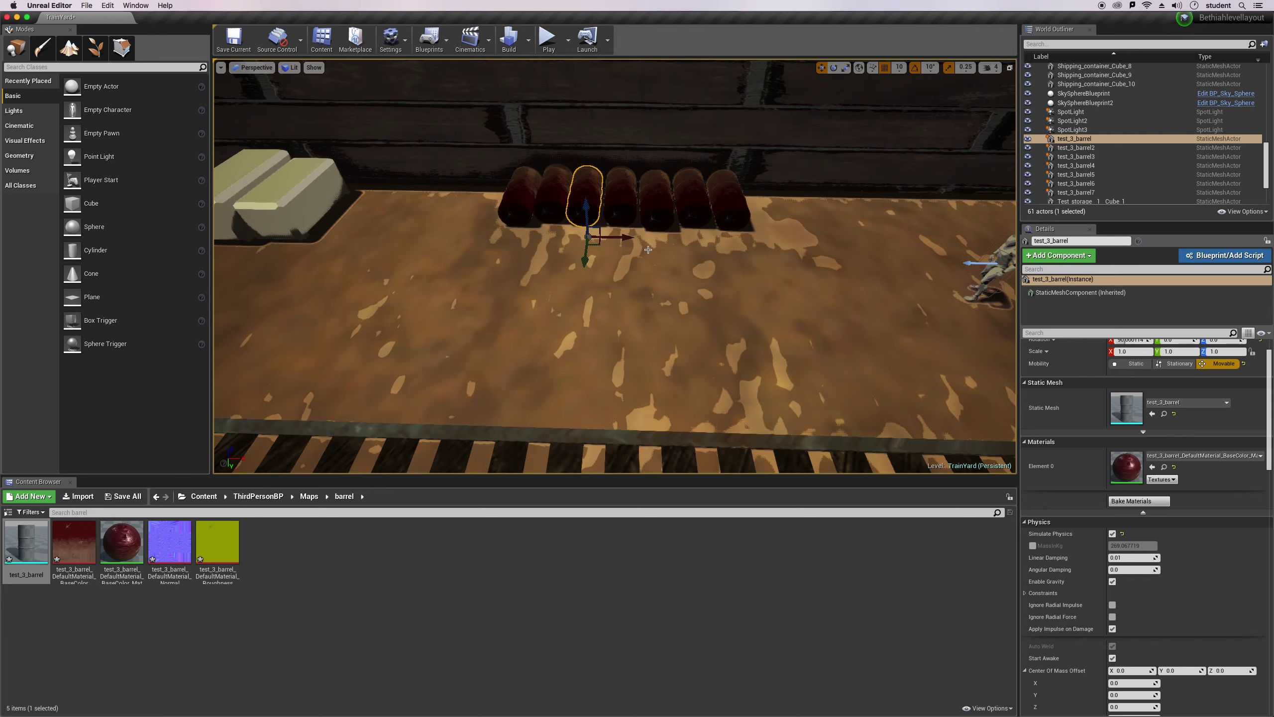
# Play-test the level by running and jumping the character over and against the row of barrels, then stop the session.
pyautogui.click(548, 37)
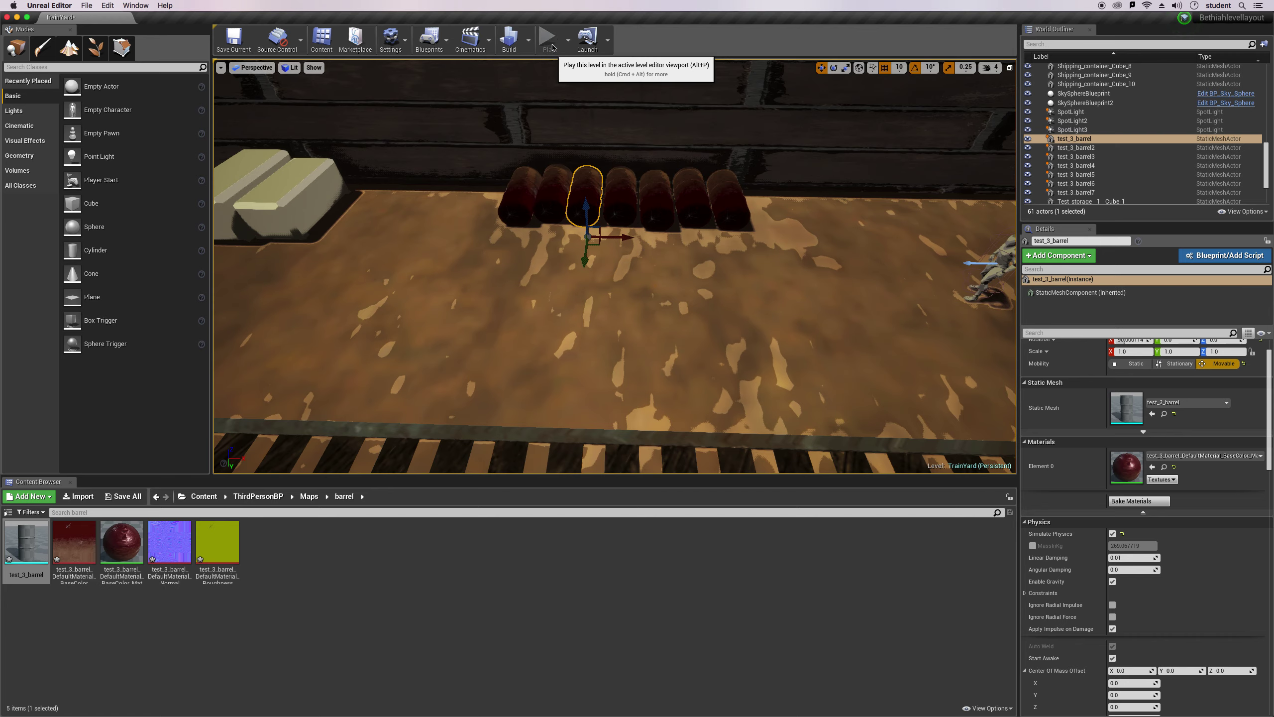
pyautogui.press('w')
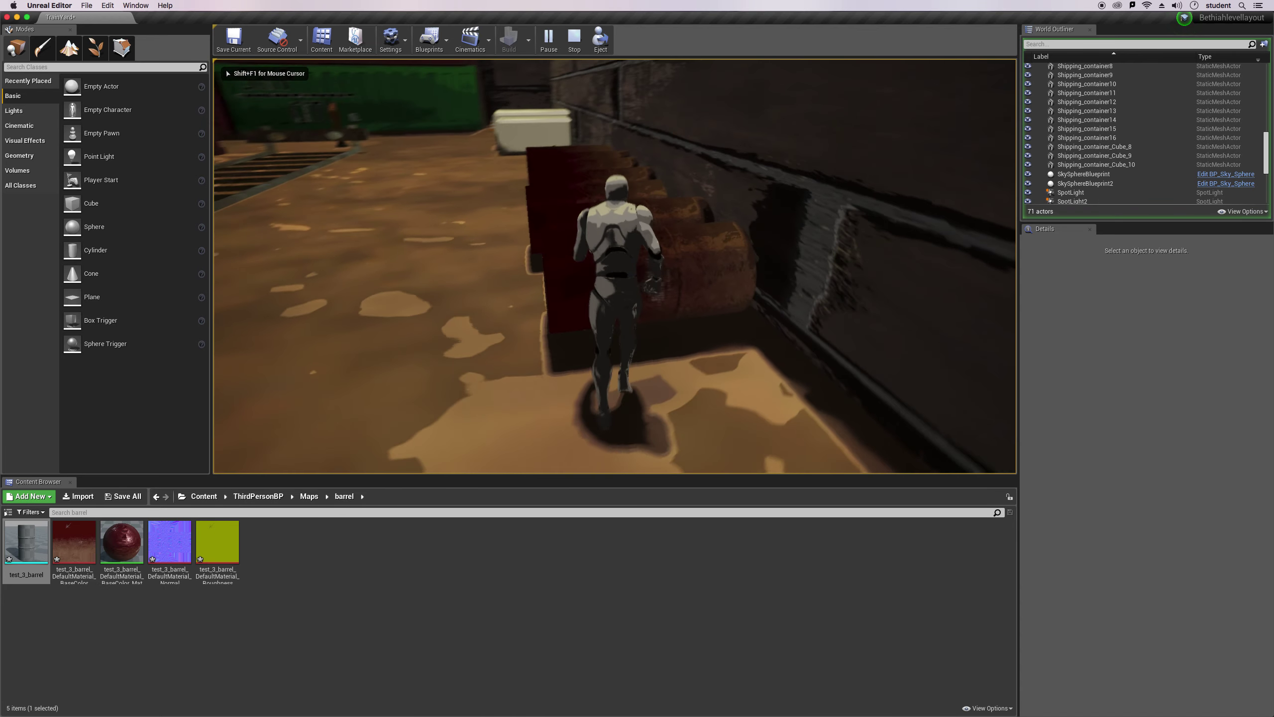
pyautogui.press('w')
pyautogui.press('space')
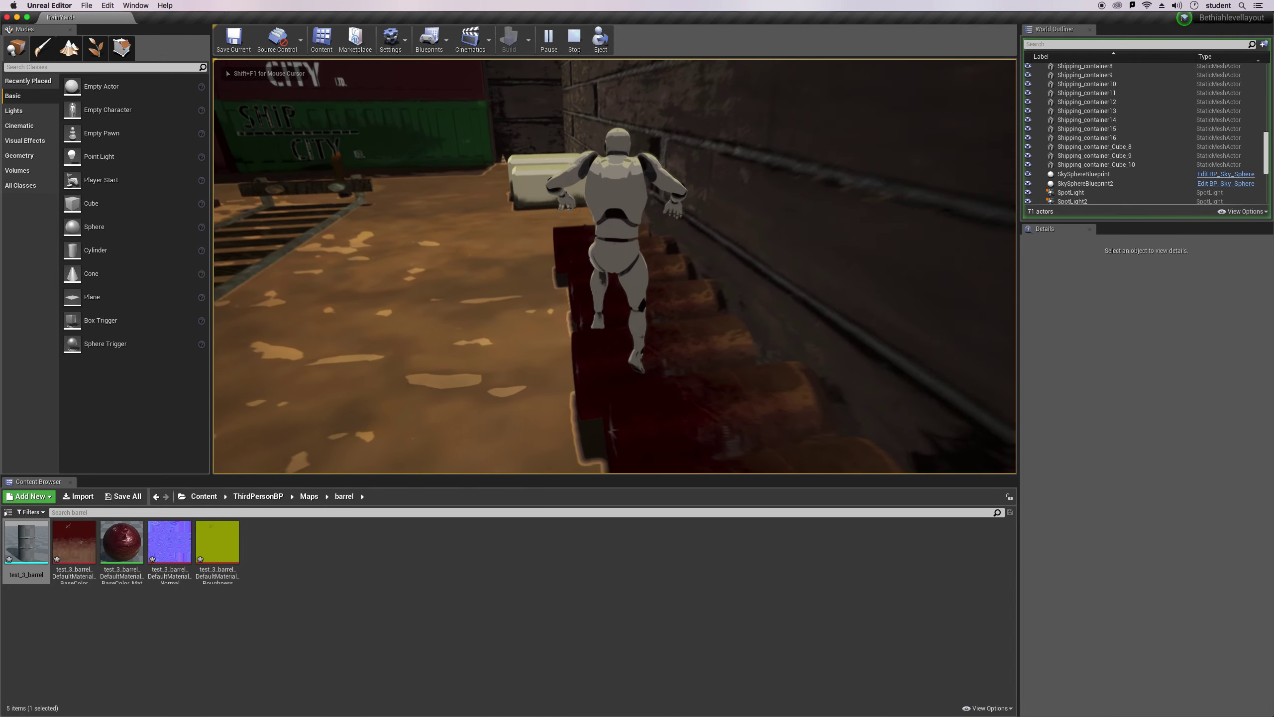
pyautogui.press('w')
pyautogui.press('d')
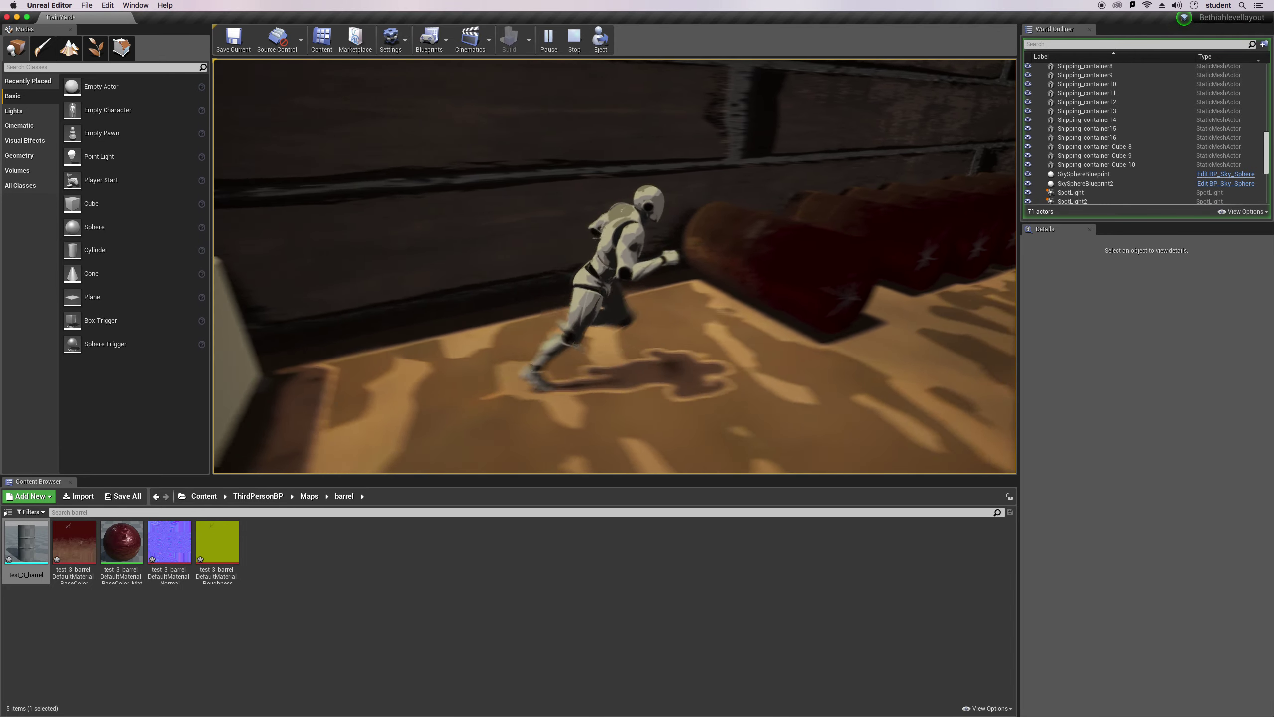
pyautogui.press('d')
pyautogui.press('w')
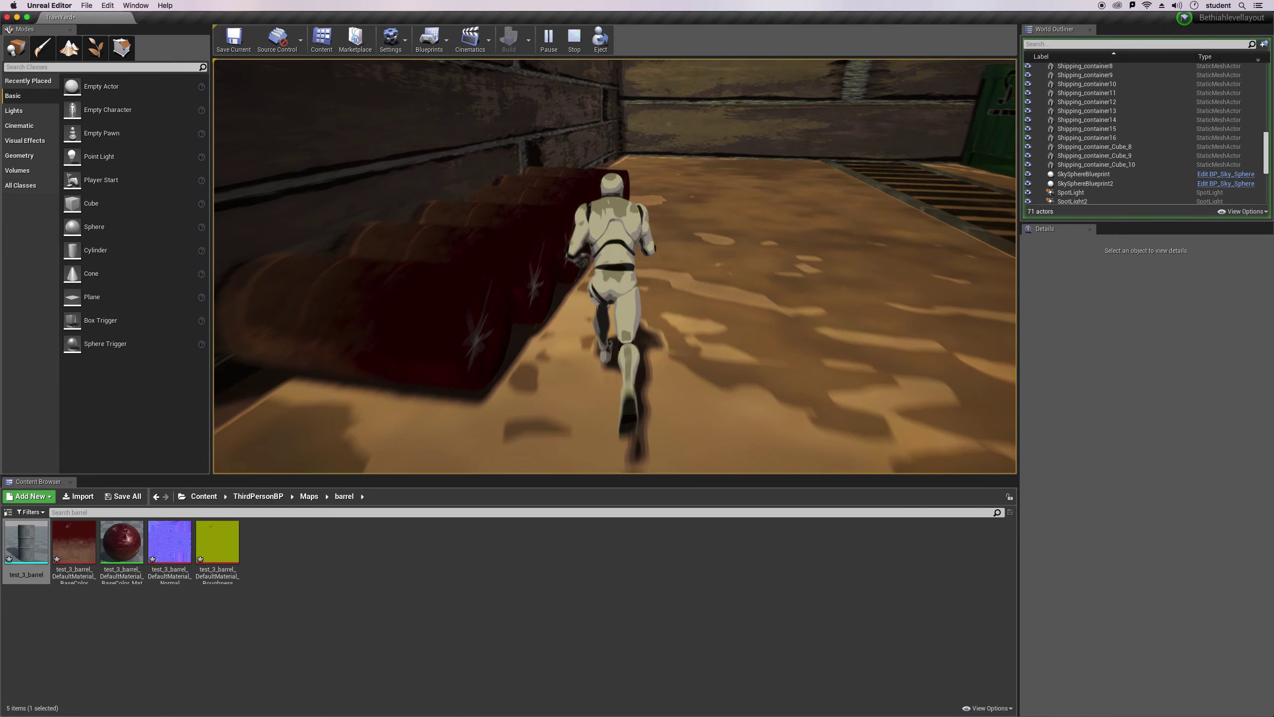
pyautogui.press('a')
pyautogui.press('w')
pyautogui.press('d')
pyautogui.press('w')
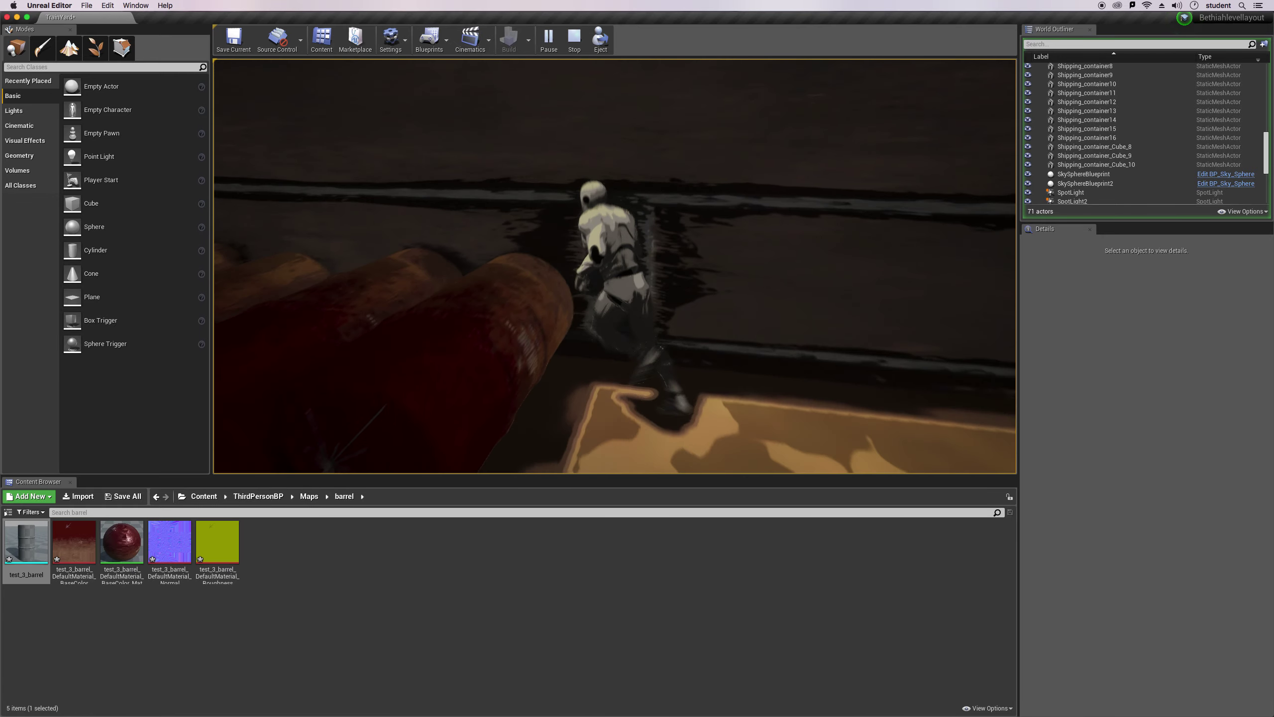
pyautogui.press('w')
pyautogui.press('Escape')
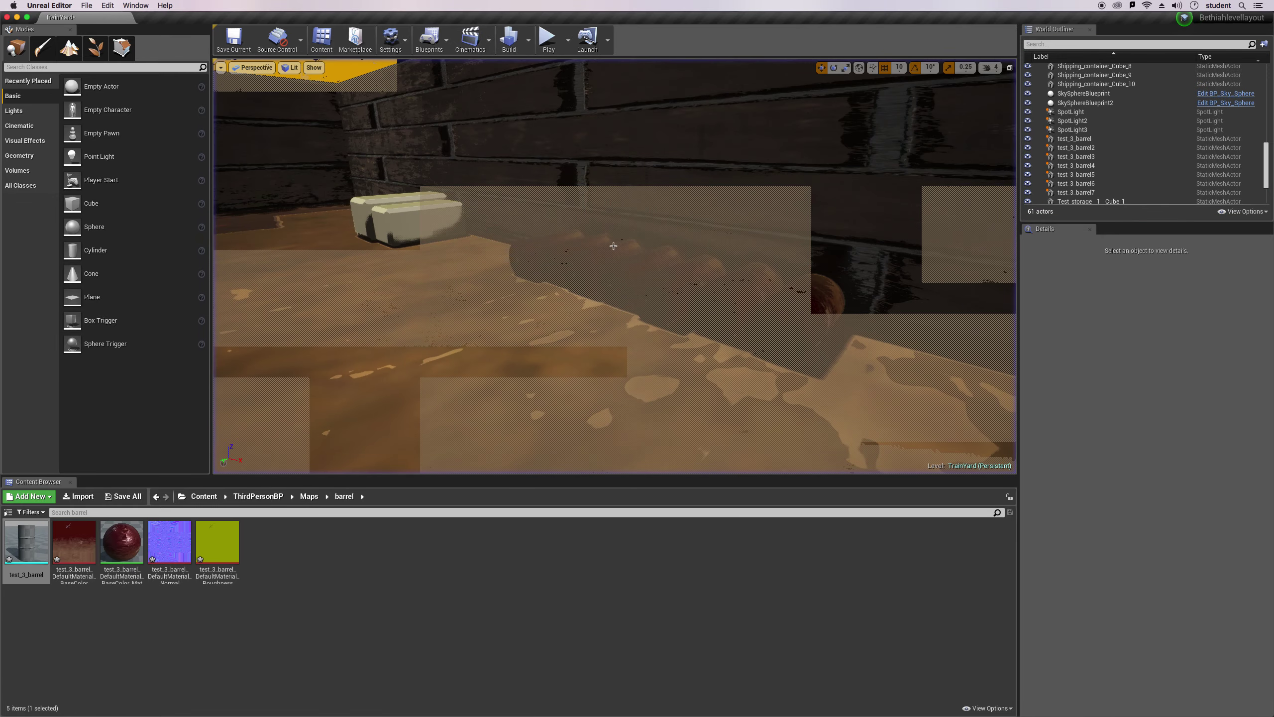
# Stack two barrels from the row as a second layer over the three barrels nearest the pale blocks.
pyautogui.moveTo(615, 266); pyautogui.dragTo(644, 258, button='right')
pyautogui.moveTo(498, 312); pyautogui.dragTo(539, 333, button='right')
pyautogui.press('w')
pyautogui.click(524, 276)
pyautogui.moveTo(539, 301); pyautogui.dragTo(629, 276)
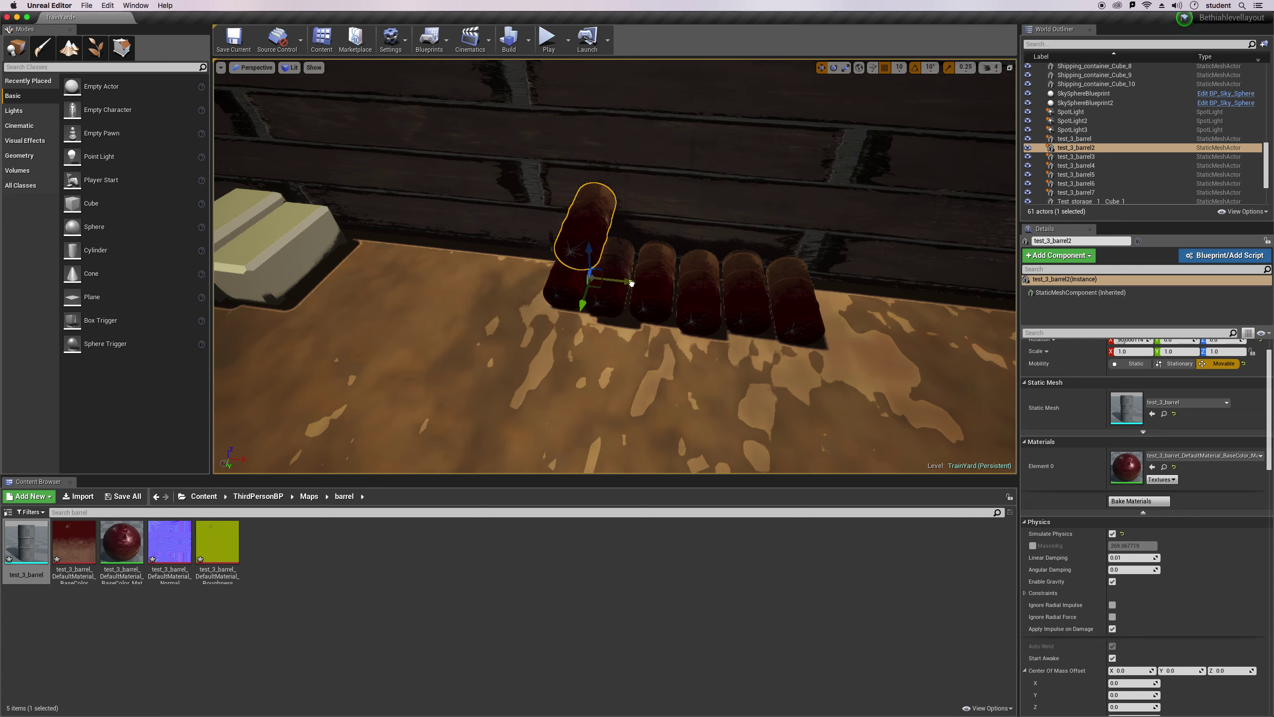
pyautogui.click(763, 333)
pyautogui.moveTo(741, 312); pyautogui.dragTo(653, 298)
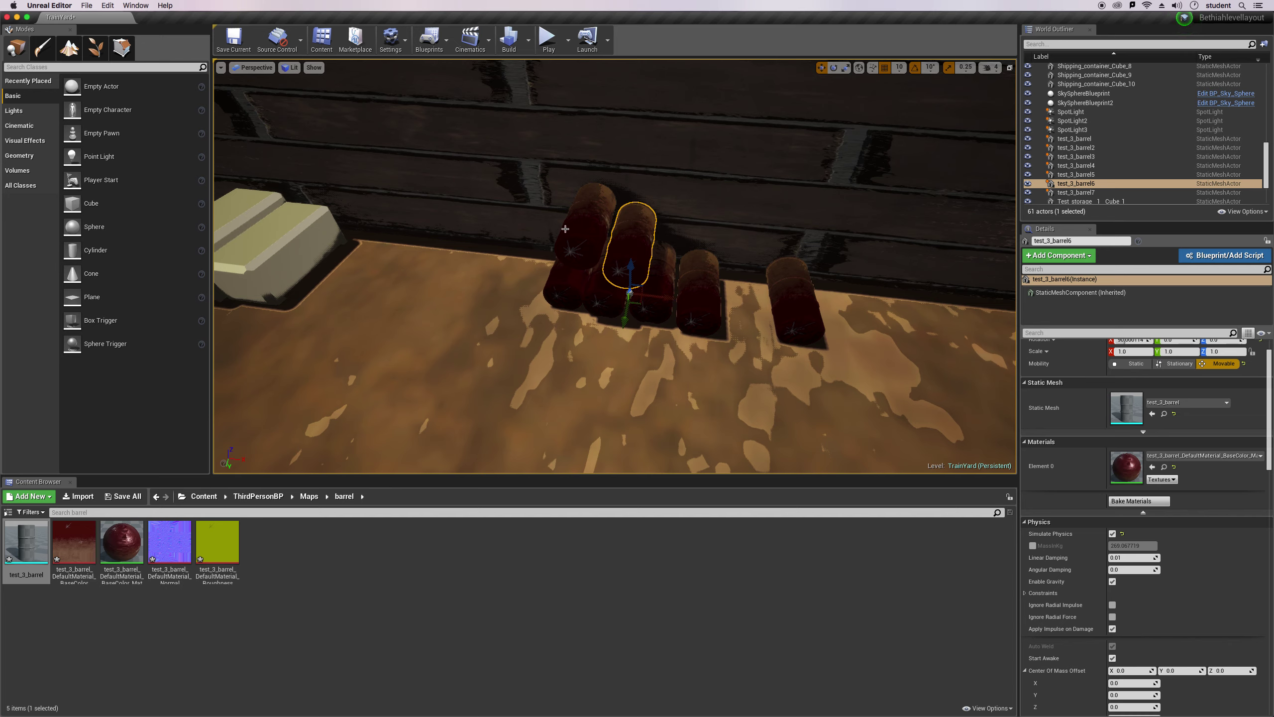
# Place a barrel from the row on top of the second layer and slide the outermost barrel towards the pile.
pyautogui.click(702, 297)
pyautogui.moveTo(697, 311); pyautogui.dragTo(639, 246)
pyautogui.click(776, 286)
pyautogui.moveTo(811, 347); pyautogui.dragTo(726, 345)
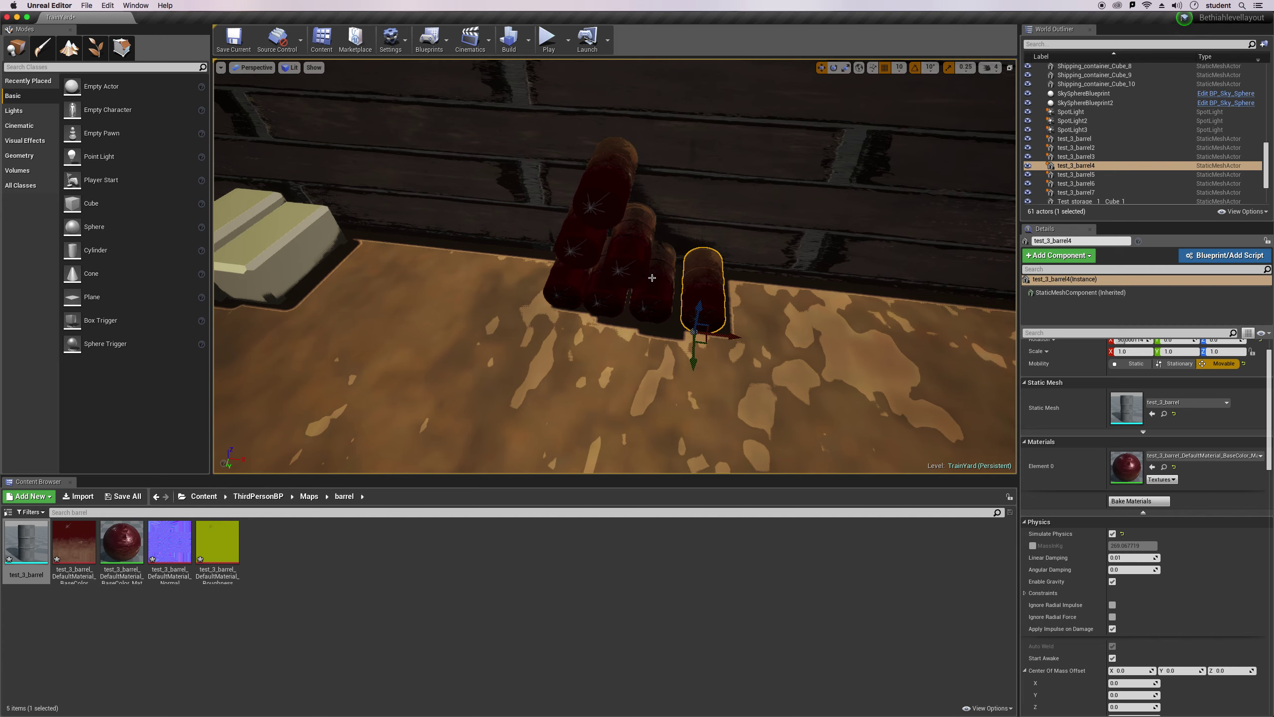
# Play-test the level by running the character around and into the stacked barrel pile, then stop the session.
pyautogui.click(549, 38)
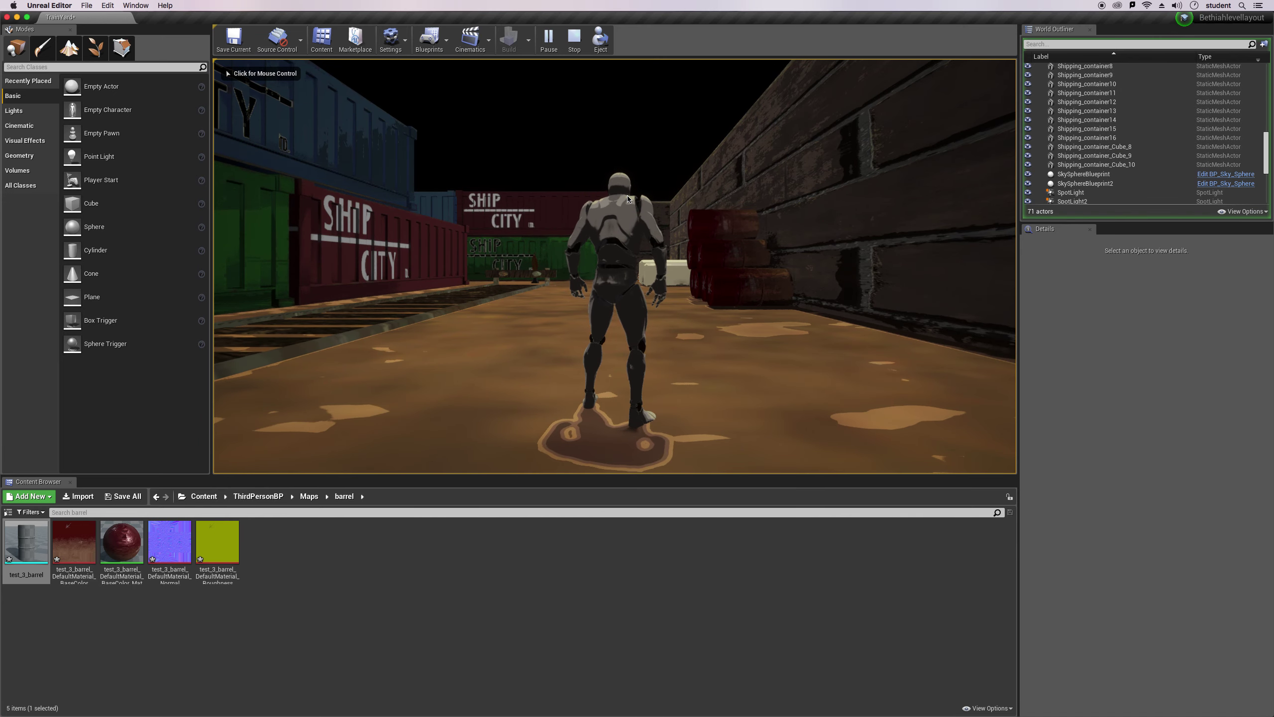
pyautogui.click(628, 198)
pyautogui.press('w')
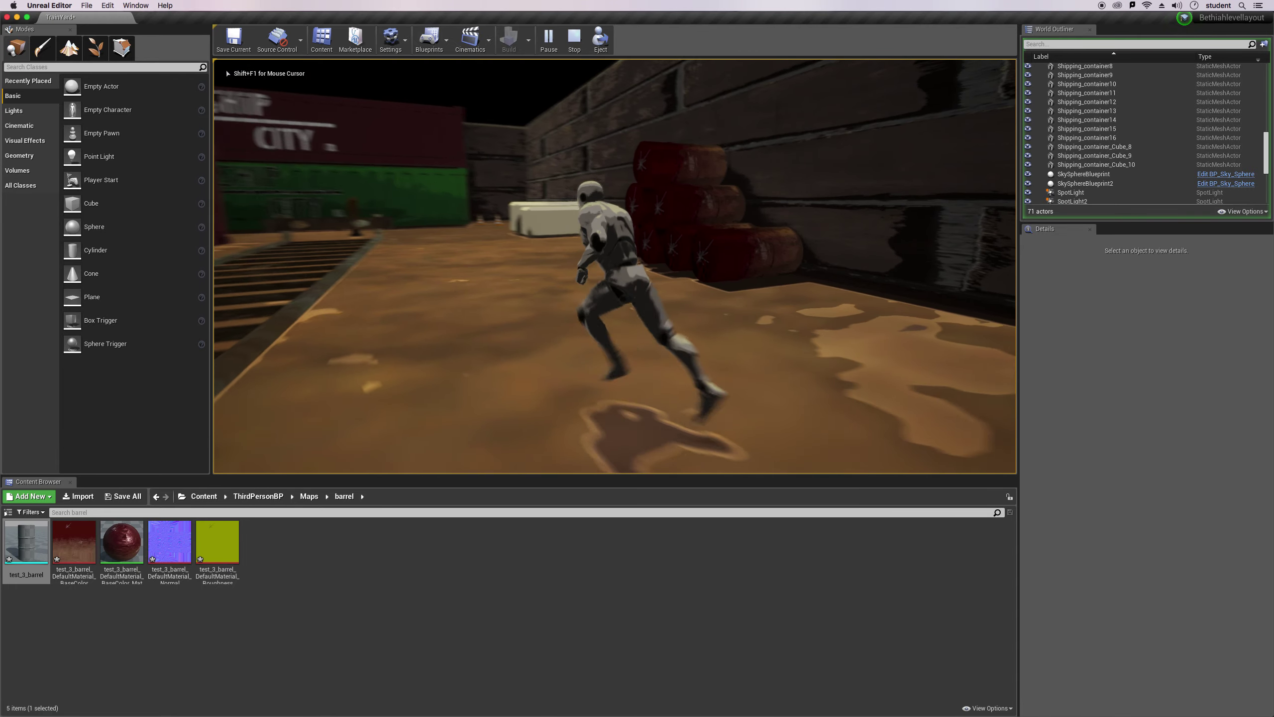
pyautogui.press('w')
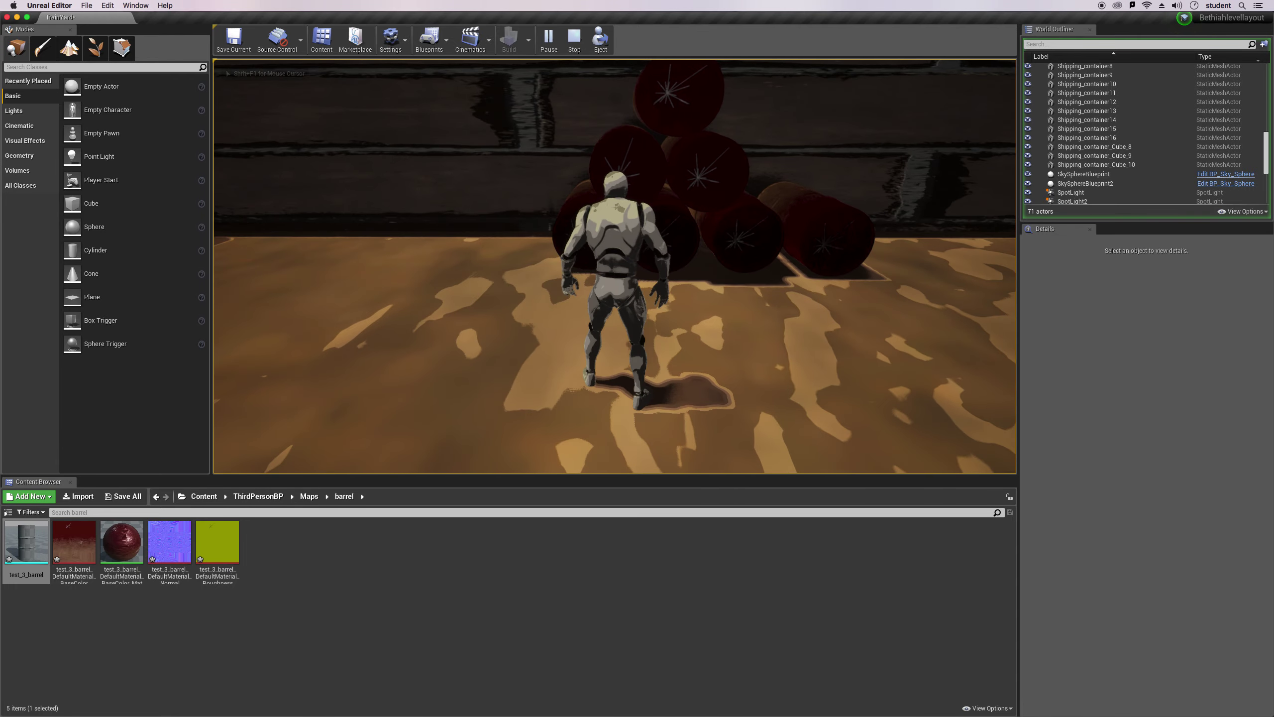
pyautogui.press('w')
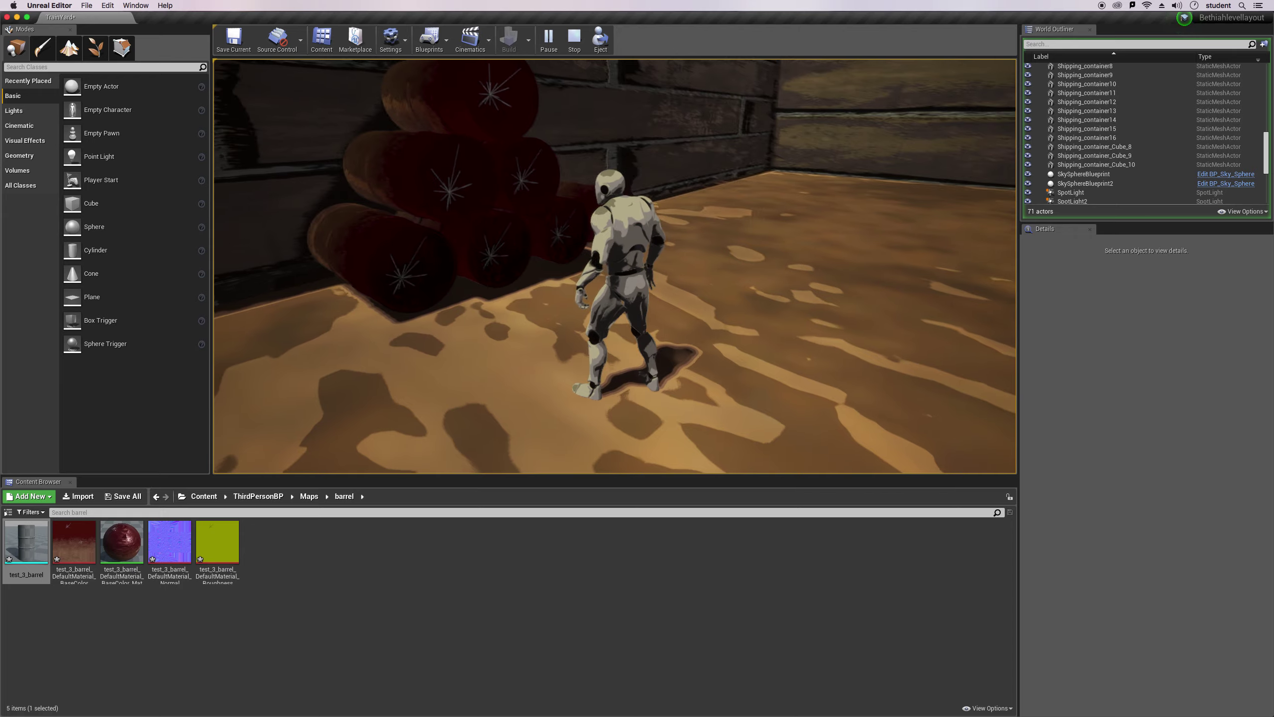
pyautogui.press('w')
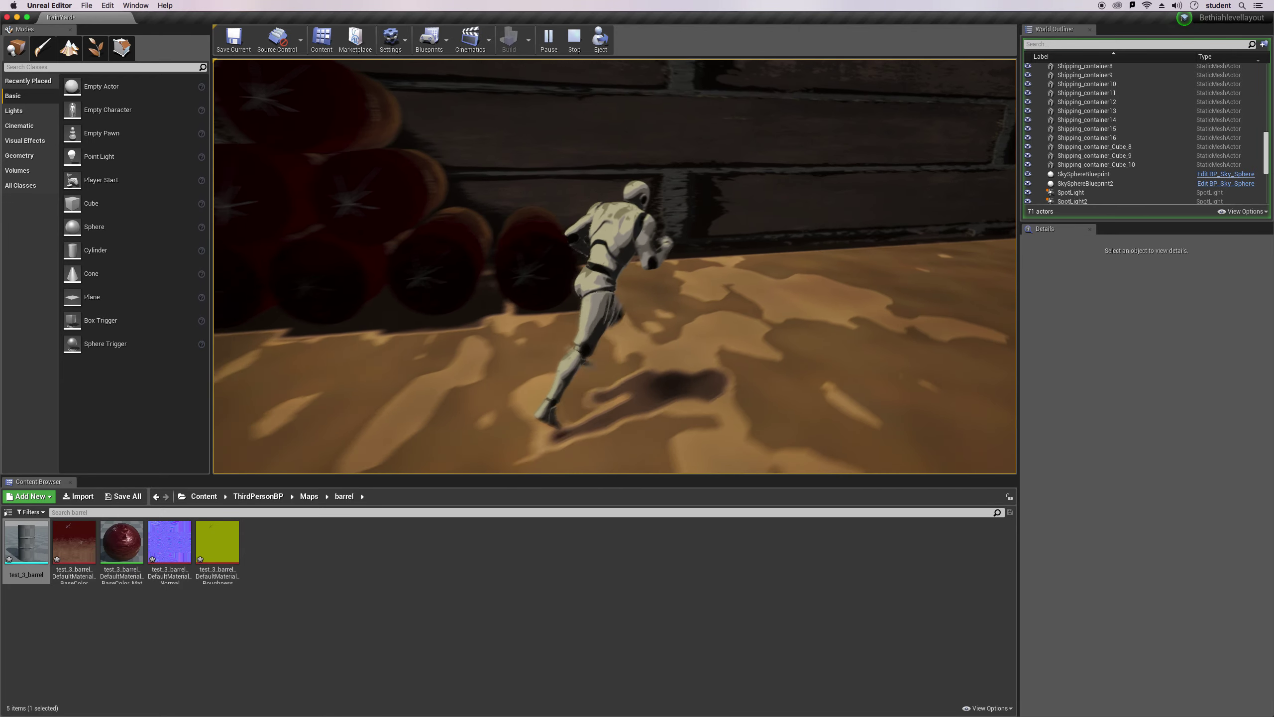
pyautogui.press('w')
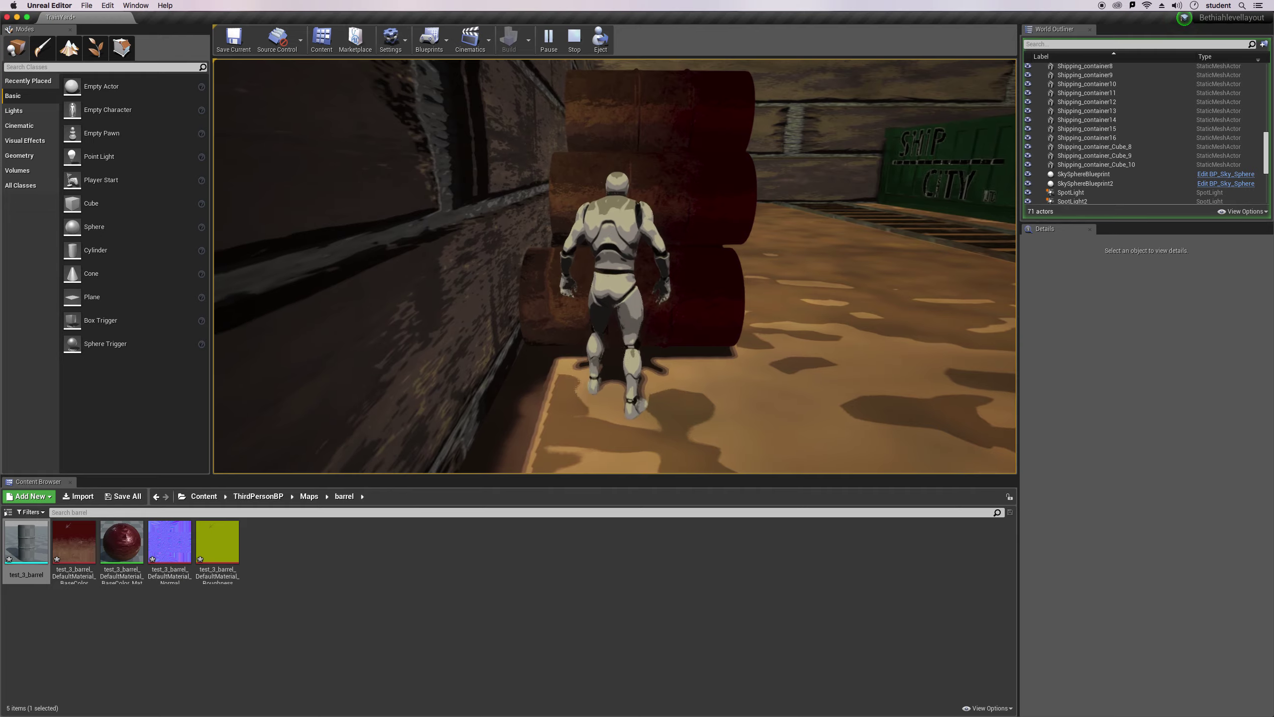
pyautogui.press('w')
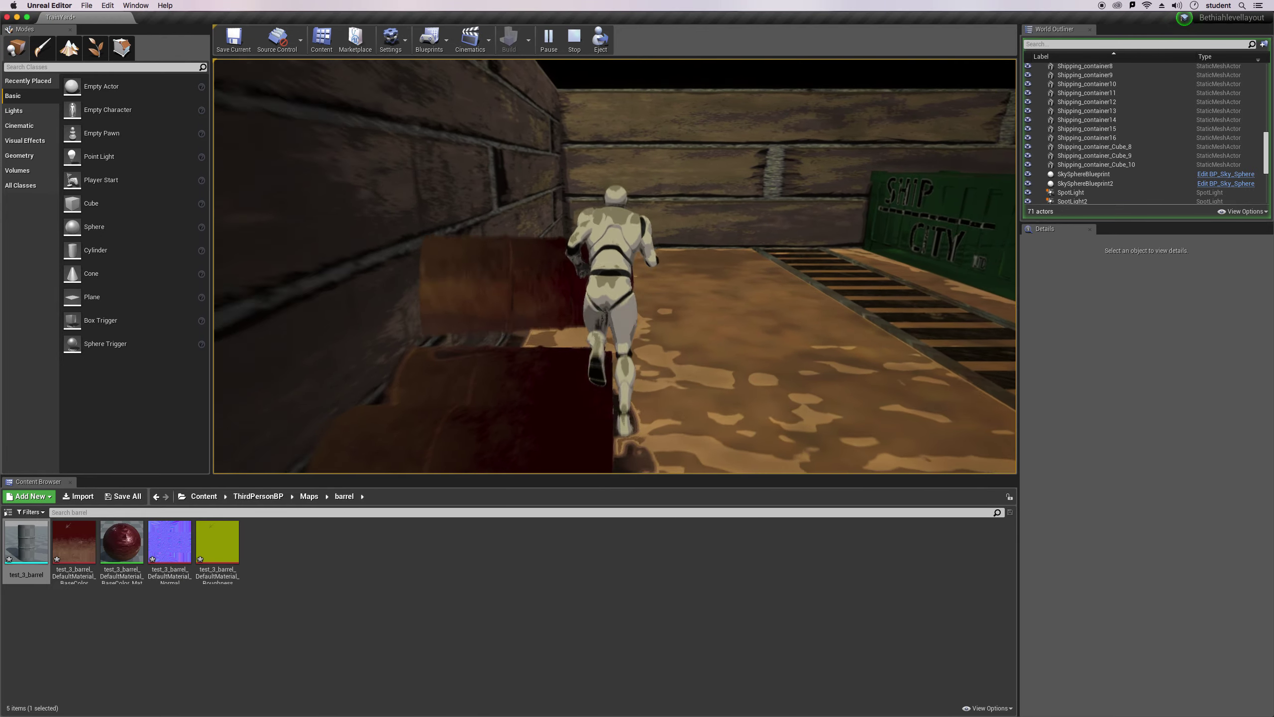
pyautogui.press('s')
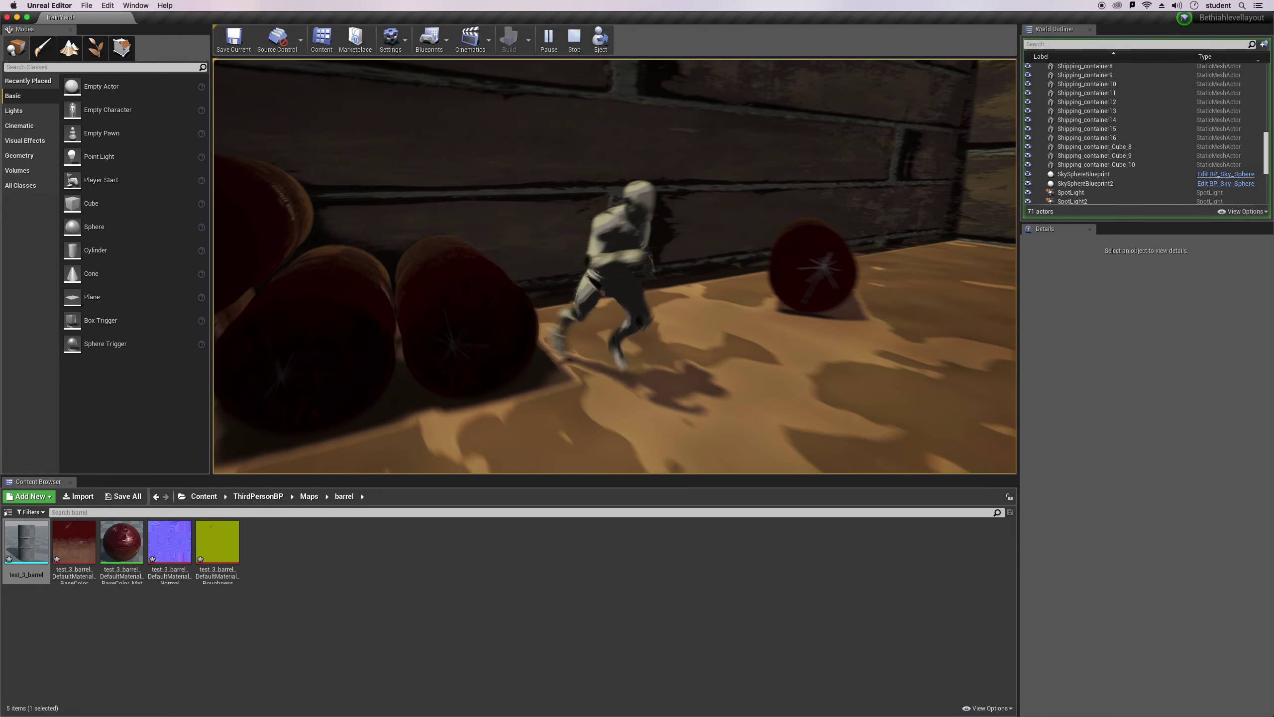
pyautogui.press('w')
pyautogui.press('w')
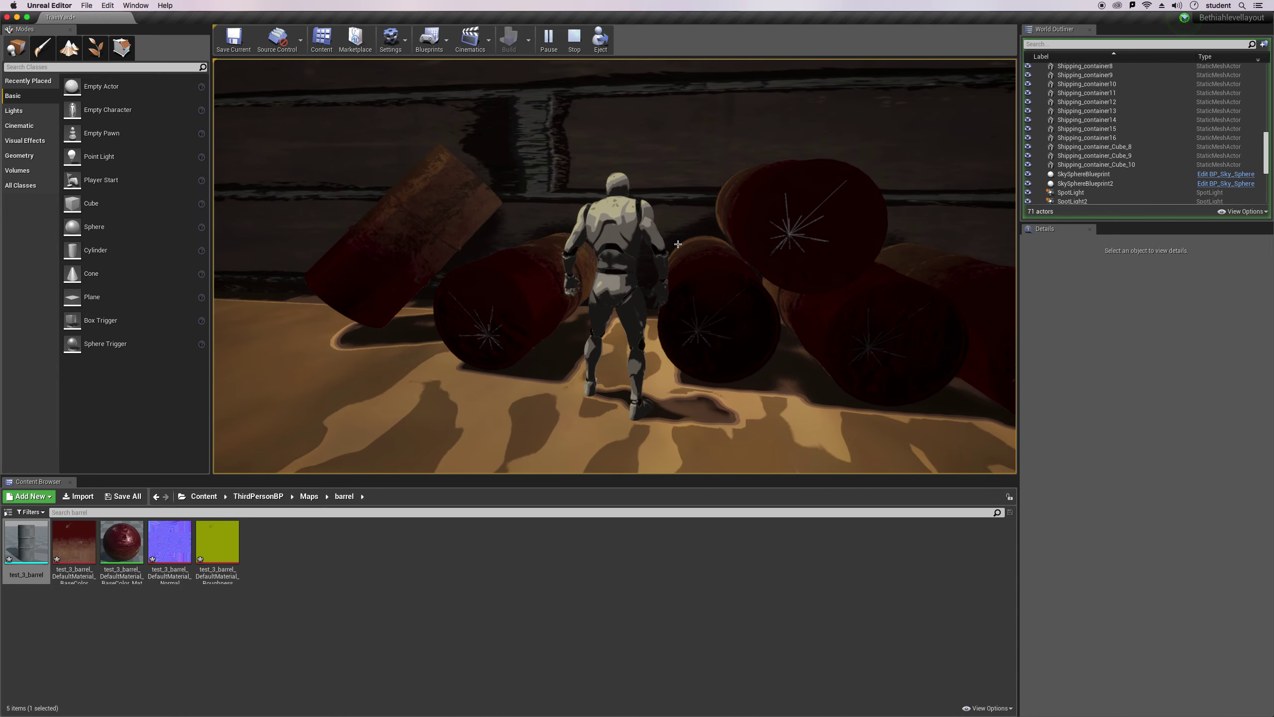
pyautogui.press('Escape')
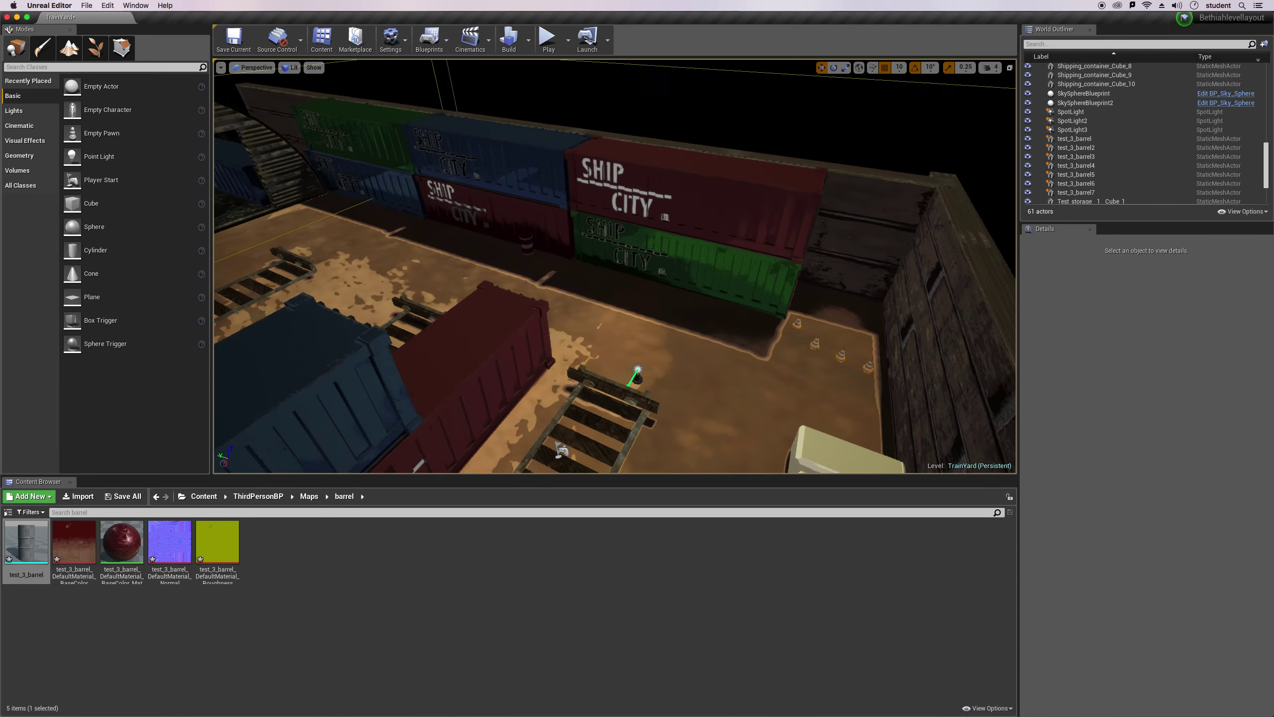
# Switch to Google Drive in the browser, download the Blue Barrel folder from the Barrel folder, and go back up to My Drive.
pyautogui.moveTo(615, 266); pyautogui.dragTo(481, 274, button='right')
pyautogui.moveTo(435, 716)
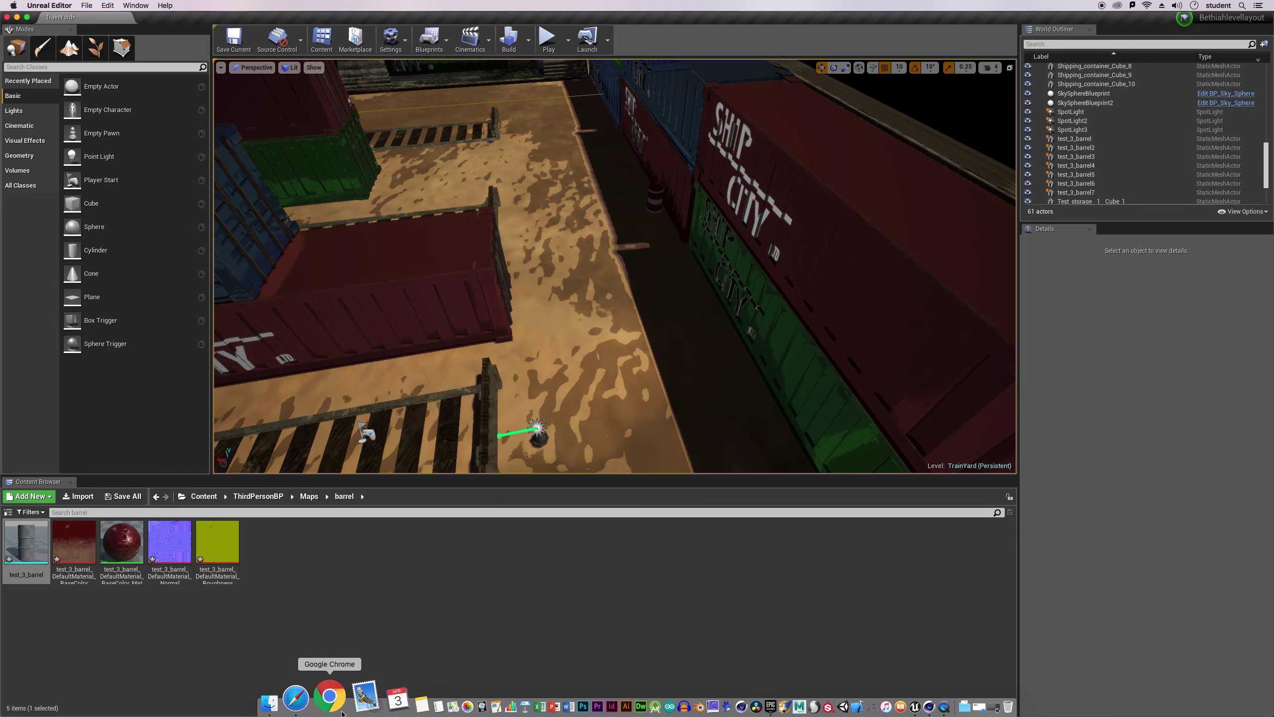
pyautogui.click(321, 703)
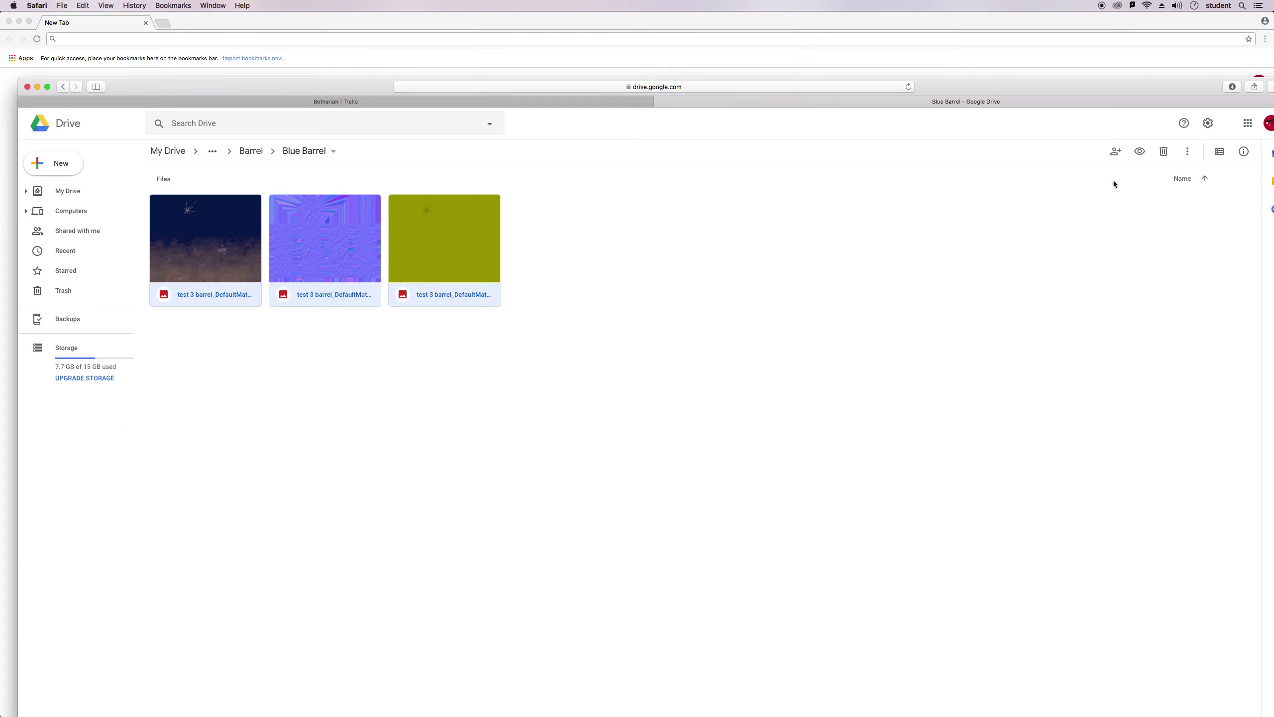
pyautogui.click(242, 157)
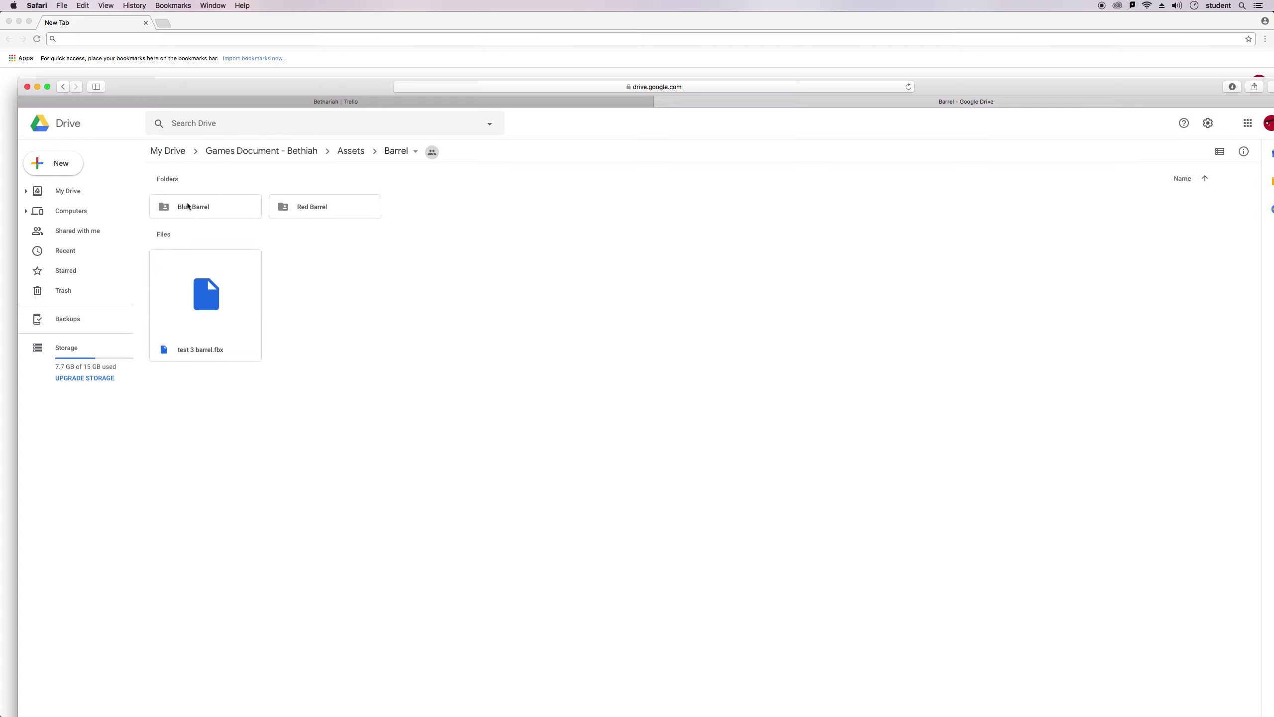
pyautogui.click(187, 202)
pyautogui.rightClick(191, 203)
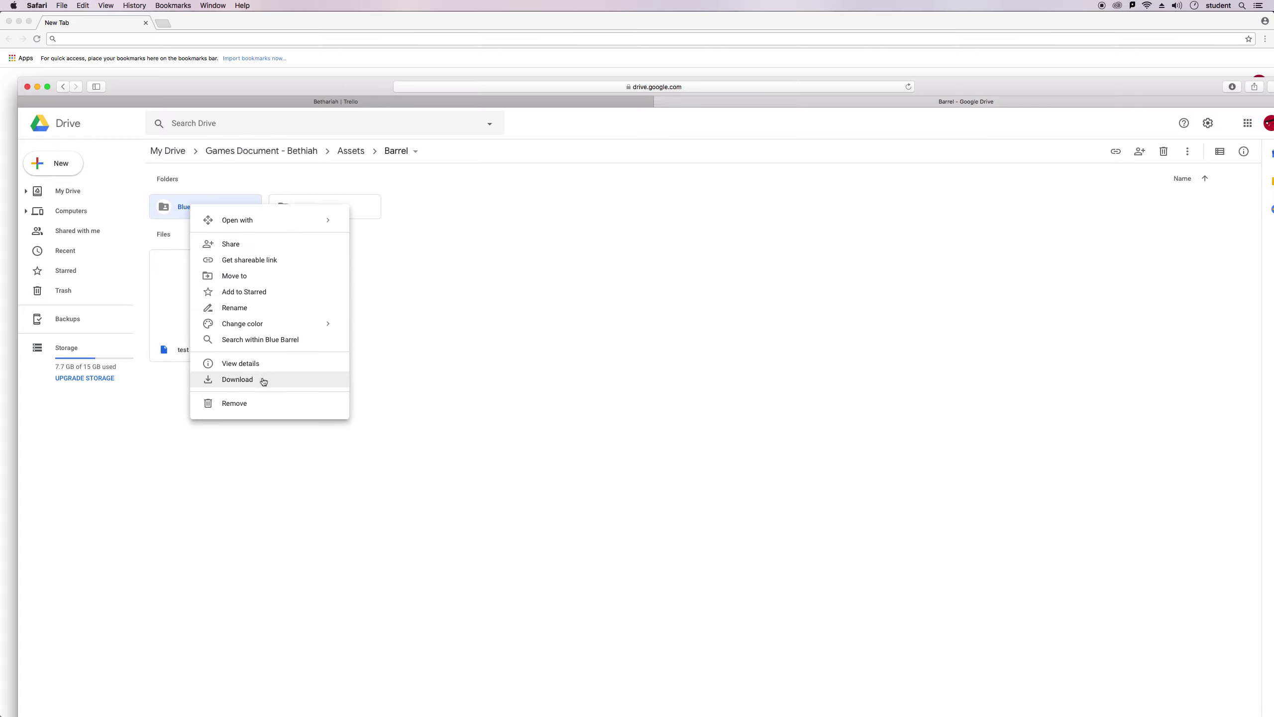
pyautogui.click(263, 382)
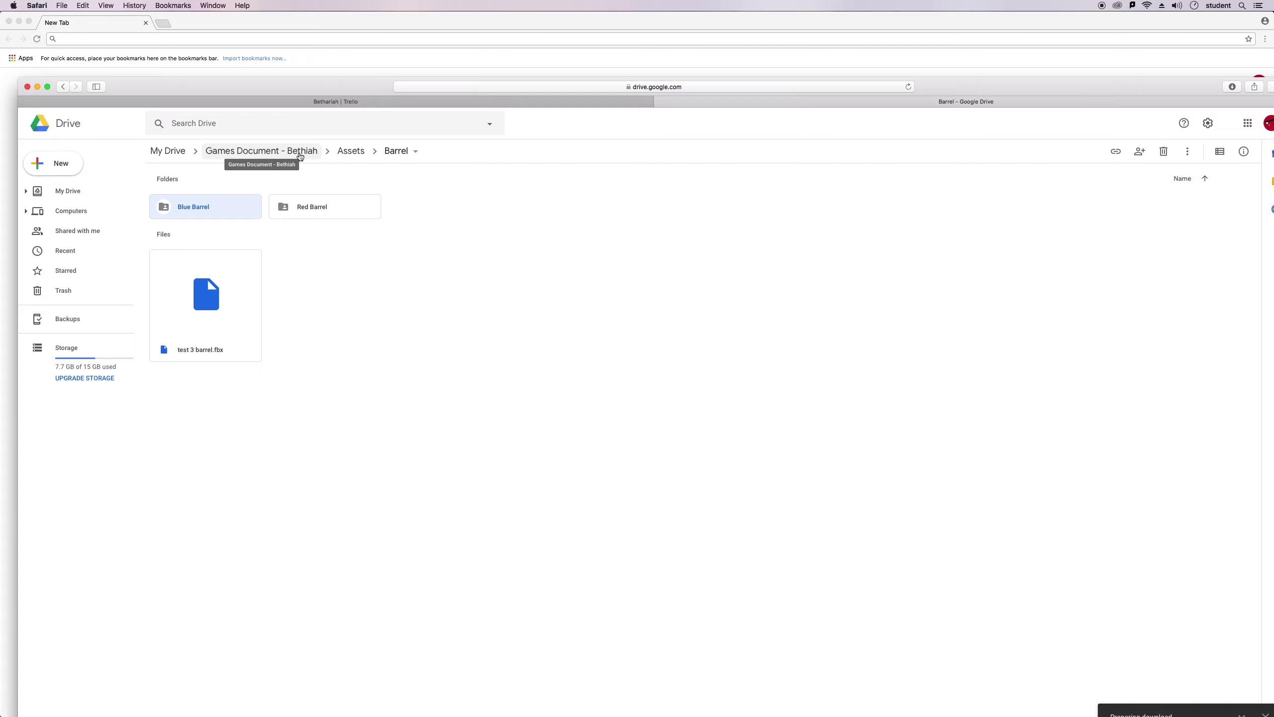
pyautogui.click(350, 152)
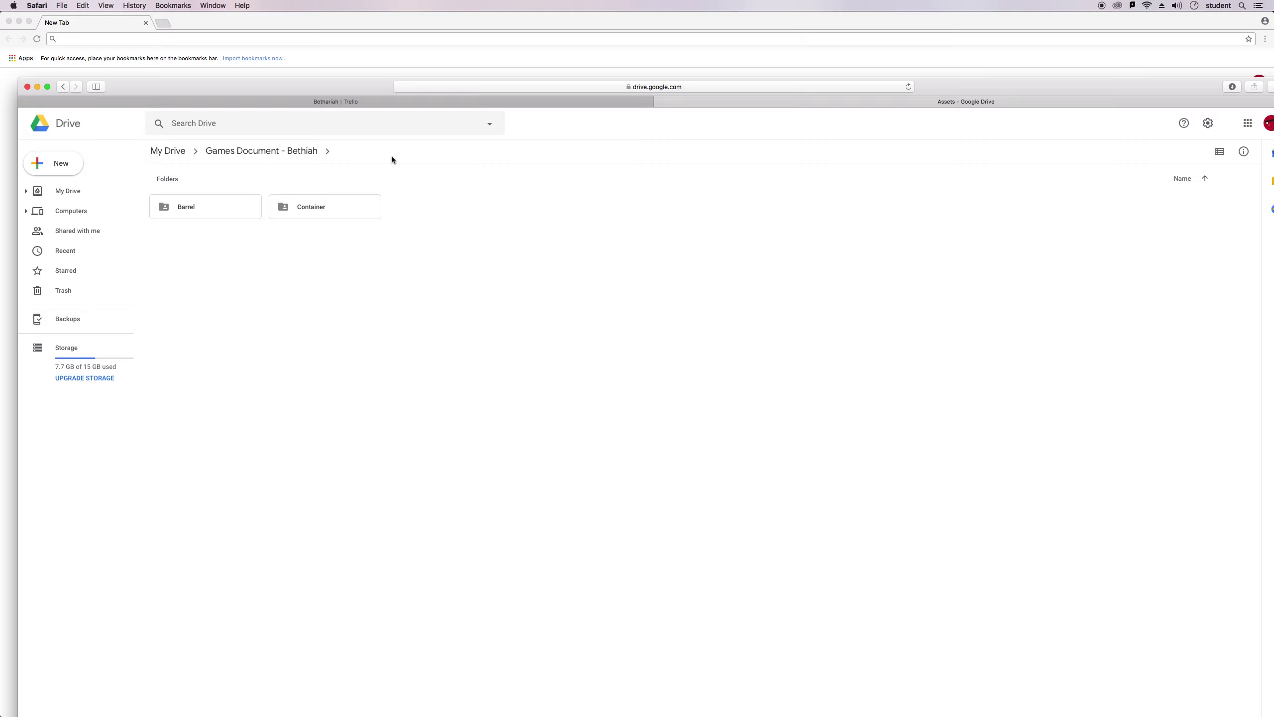
pyautogui.click(166, 152)
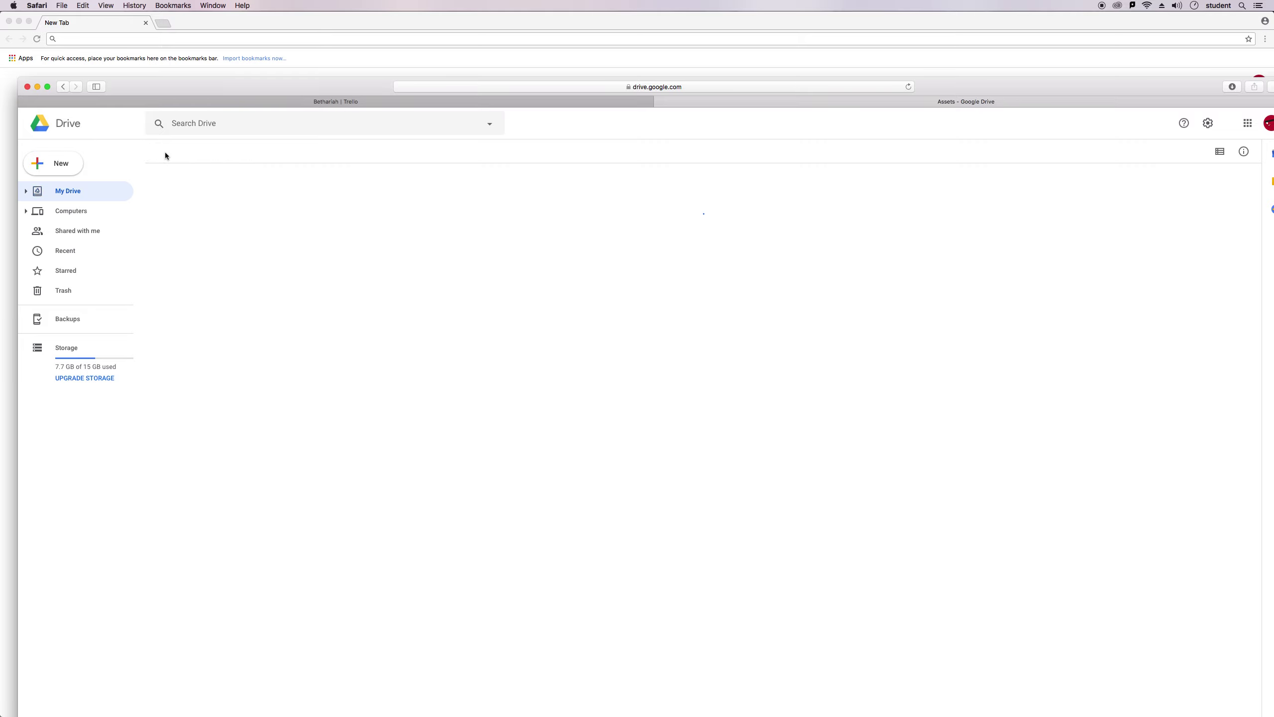
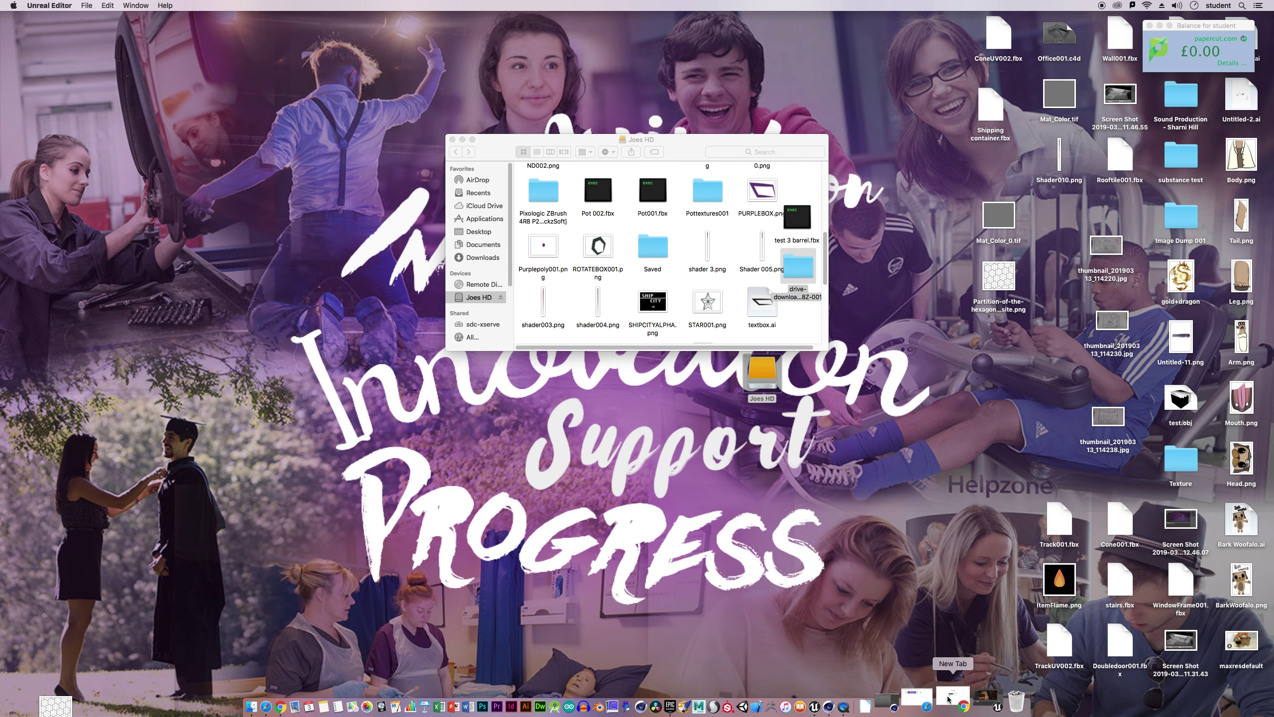
# Copy the downloaded Blue Barrel folder and container.fbx onto the external drive and switch back to Unreal Editor.
pyautogui.click(909, 701)
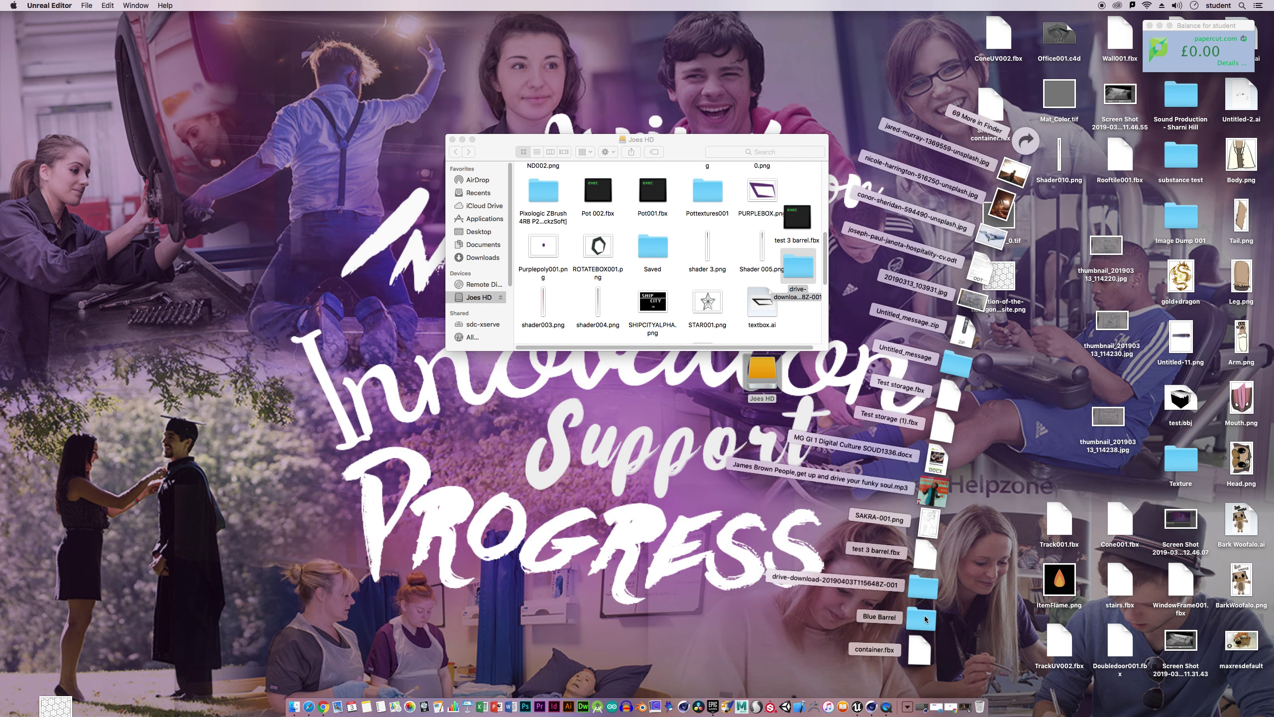
pyautogui.moveTo(927, 622); pyautogui.dragTo(650, 265)
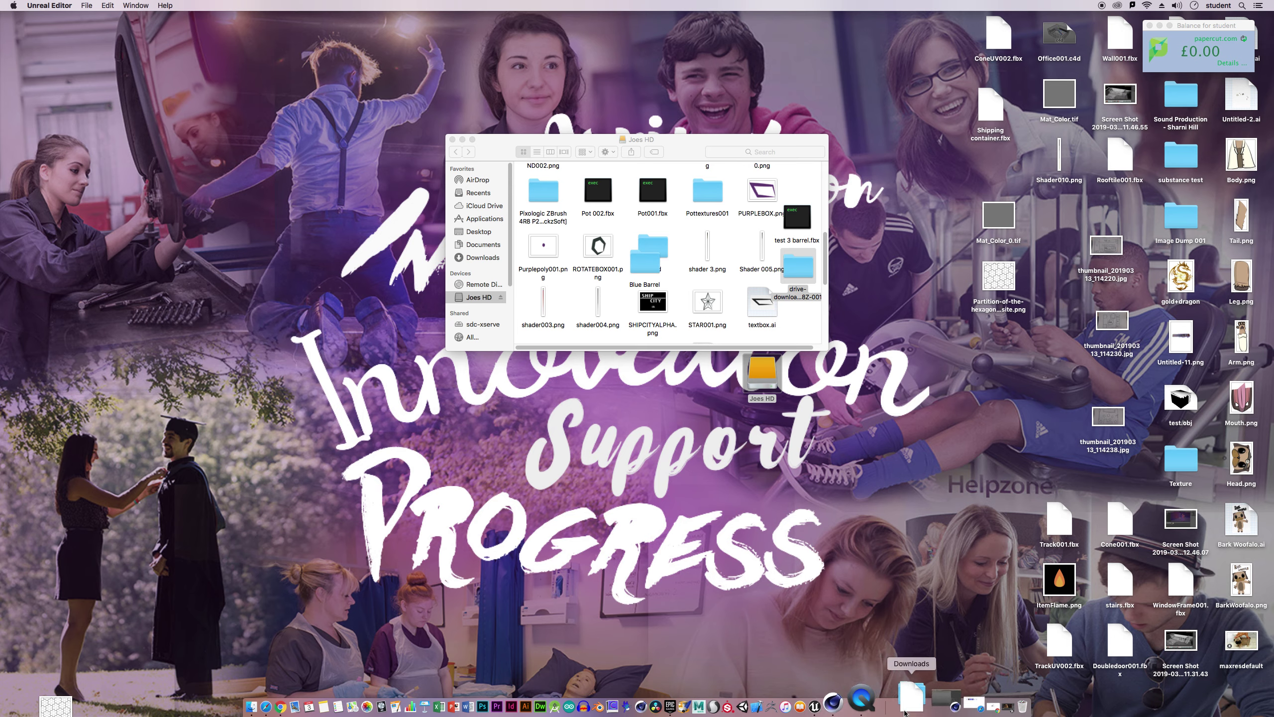
pyautogui.click(909, 710)
pyautogui.moveTo(911, 656); pyautogui.dragTo(653, 285)
pyautogui.moveTo(668, 708)
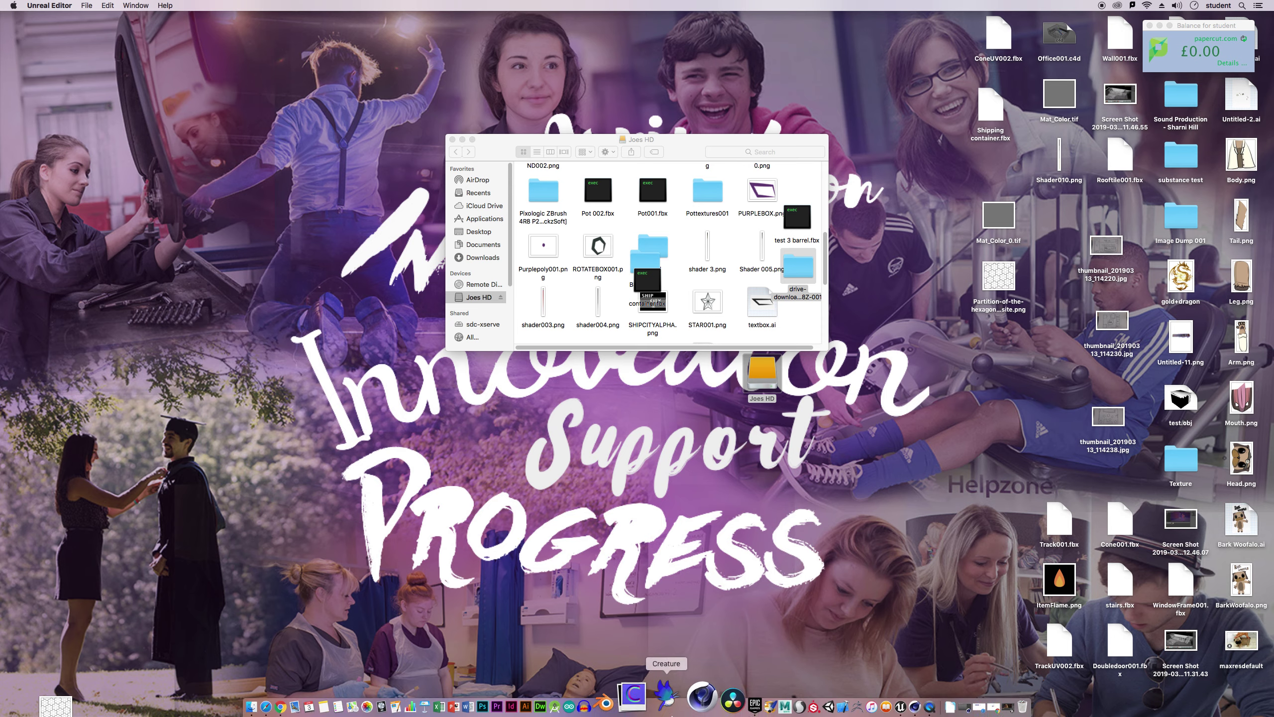
pyautogui.click(862, 700)
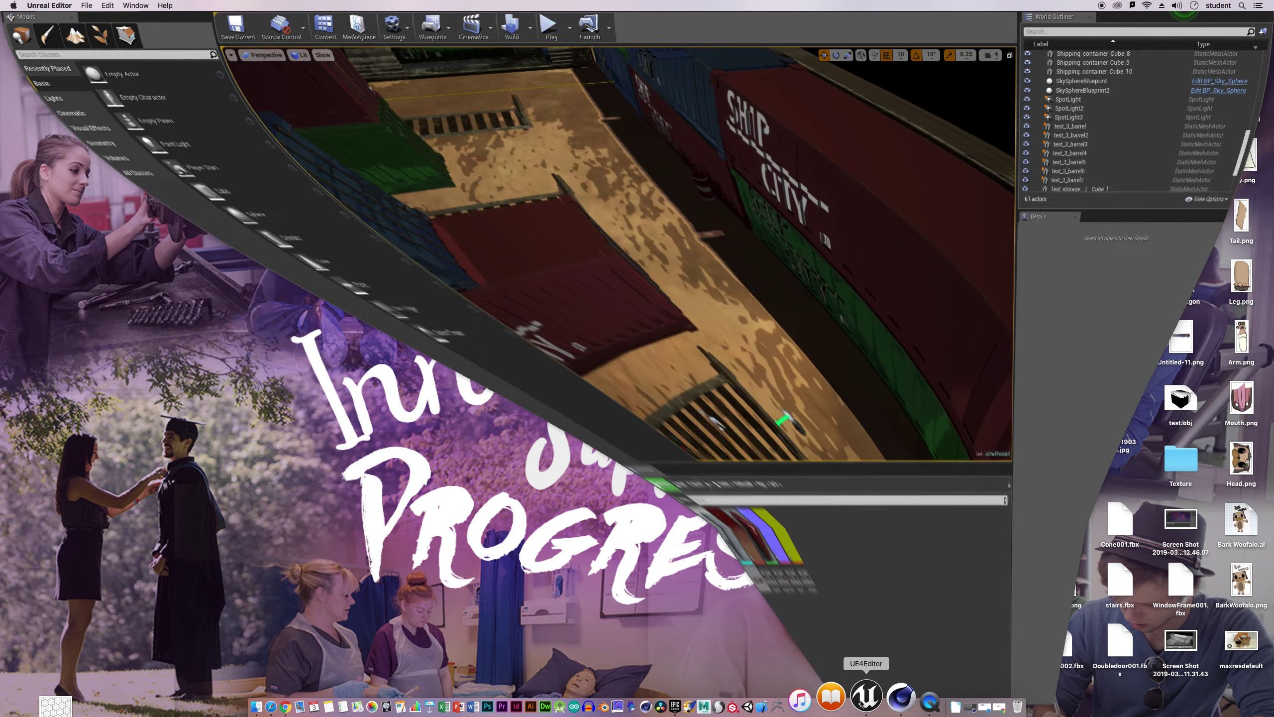
pyautogui.moveTo(394, 431); pyautogui.dragTo(417, 445, button='right')
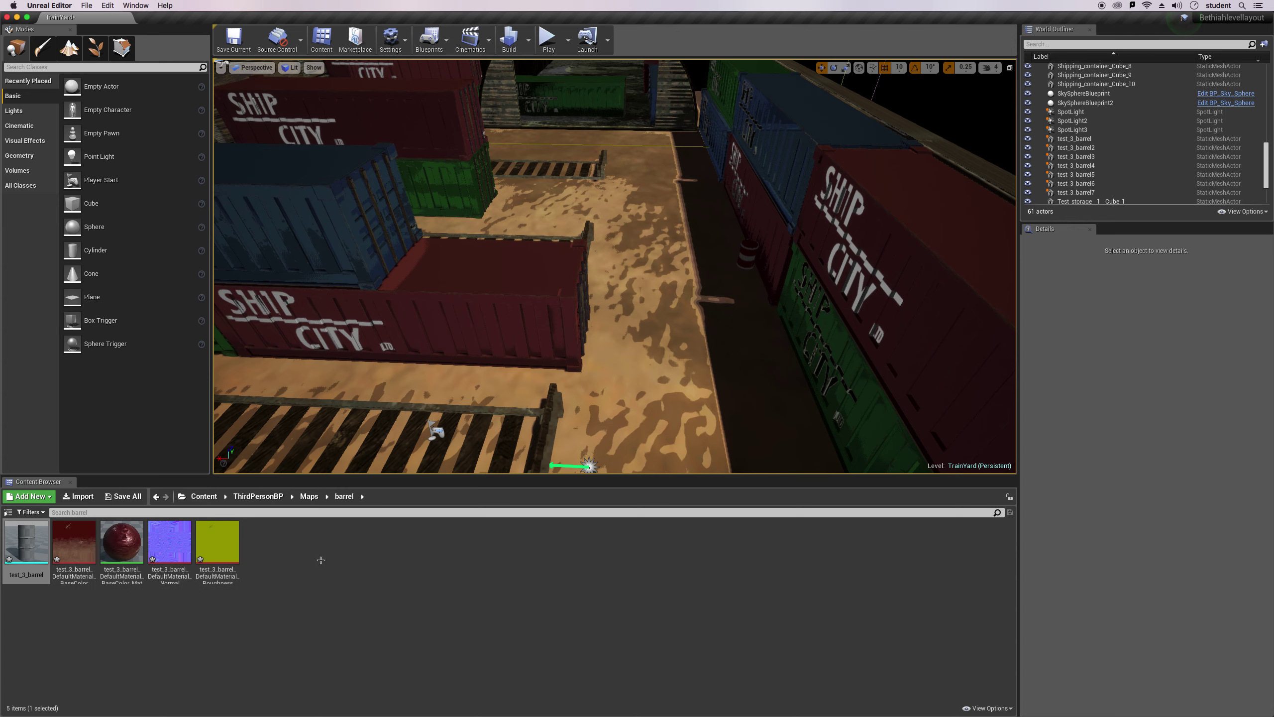
pyautogui.rightClick(320, 436)
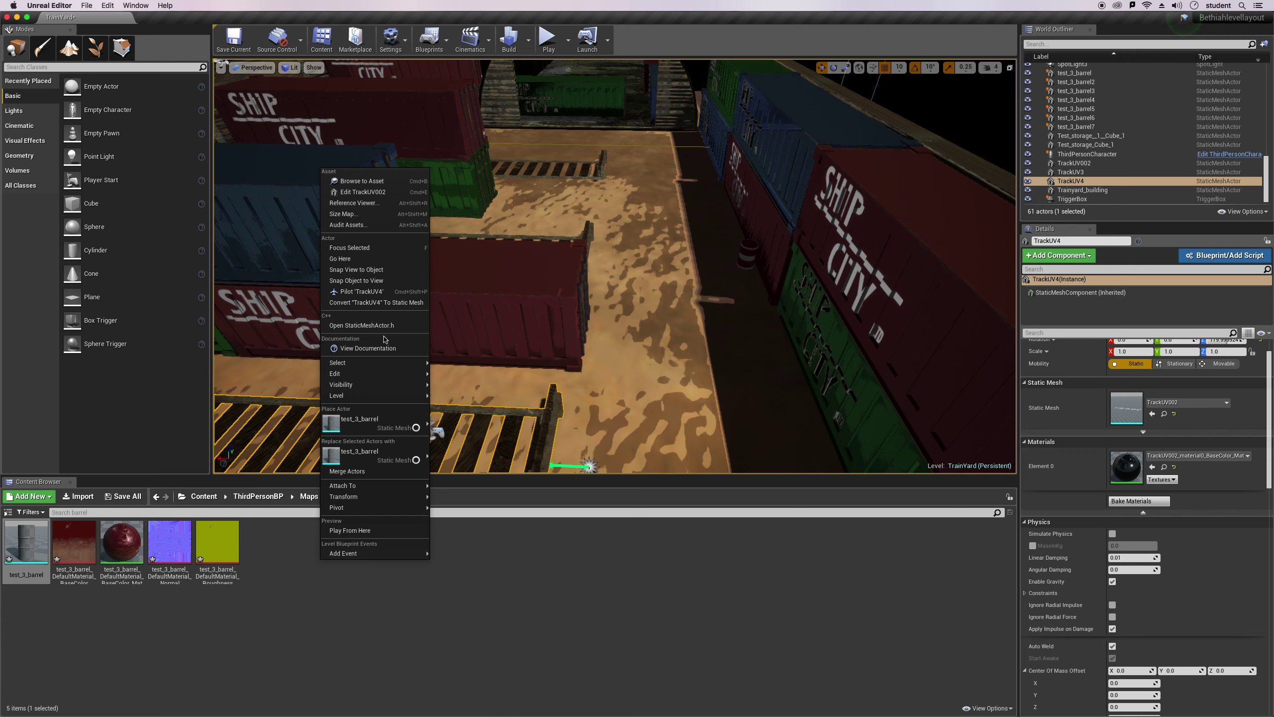
pyautogui.moveTo(387, 390)
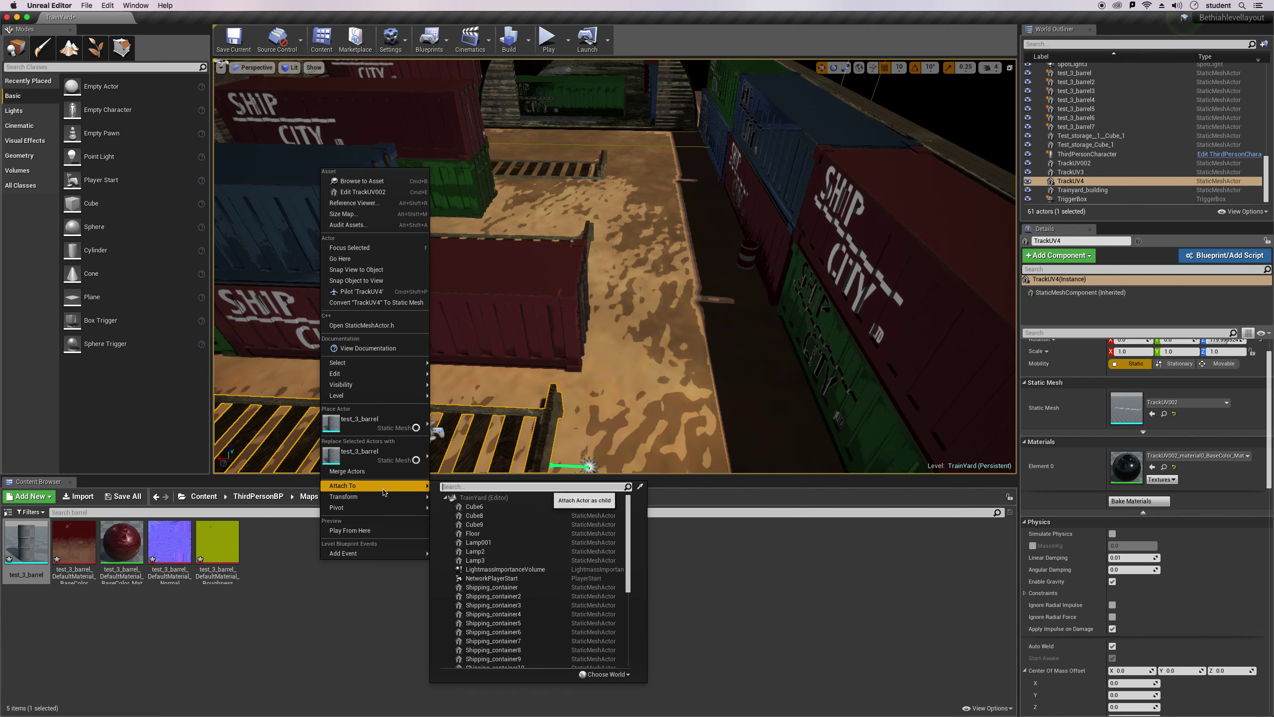
pyautogui.moveTo(352, 554)
pyautogui.click(360, 610)
# Create a new folder named cONTAINER inside the barrel content folder.
pyautogui.rightClick(292, 588)
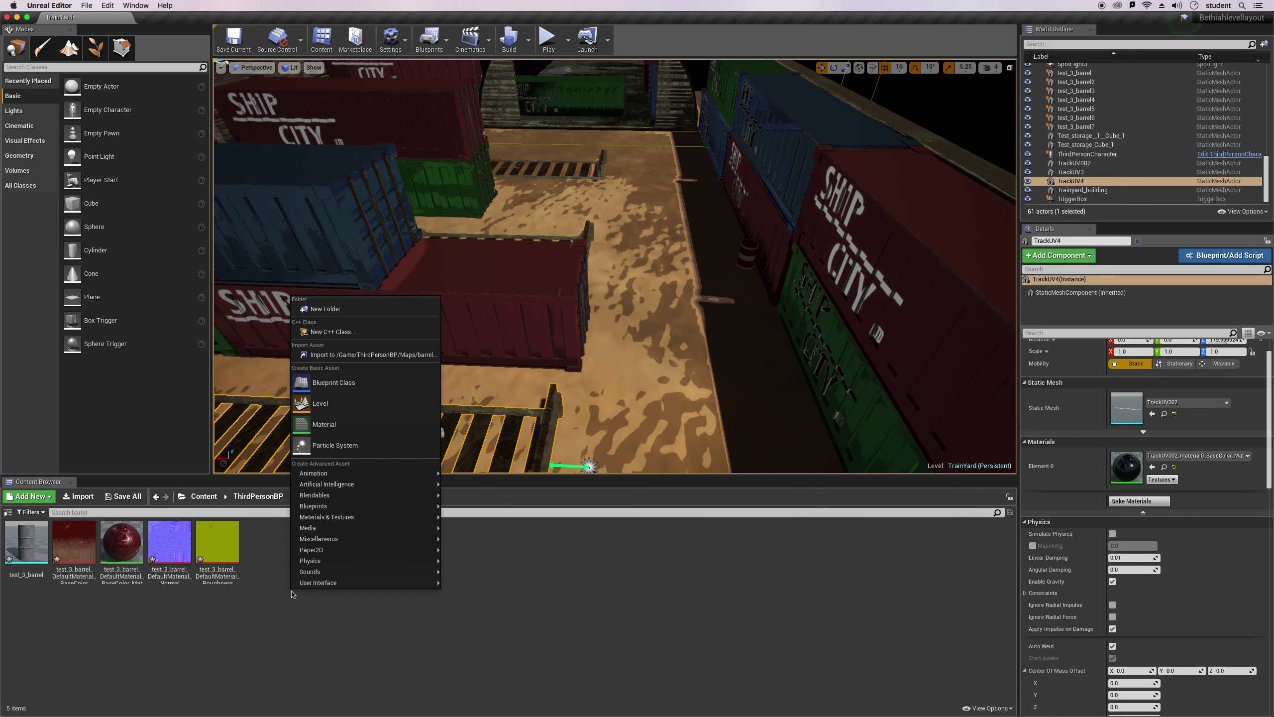
pyautogui.click(327, 309)
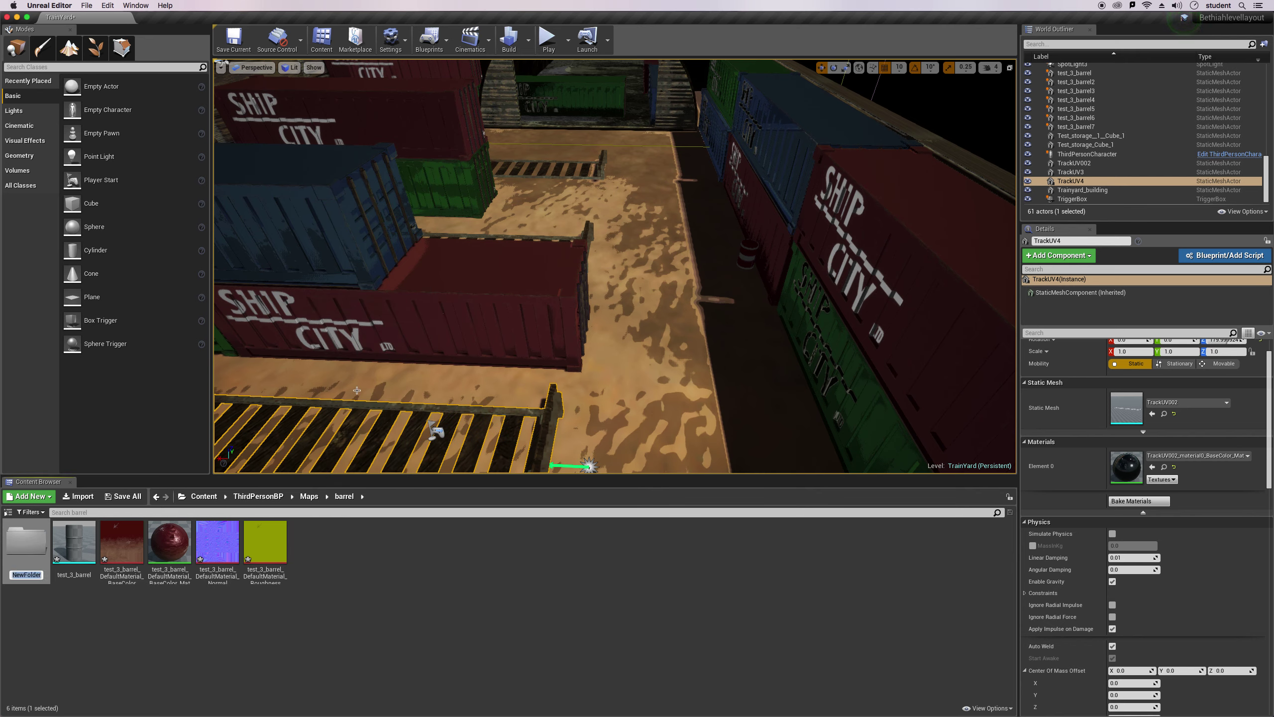
pyautogui.write('cONTA')
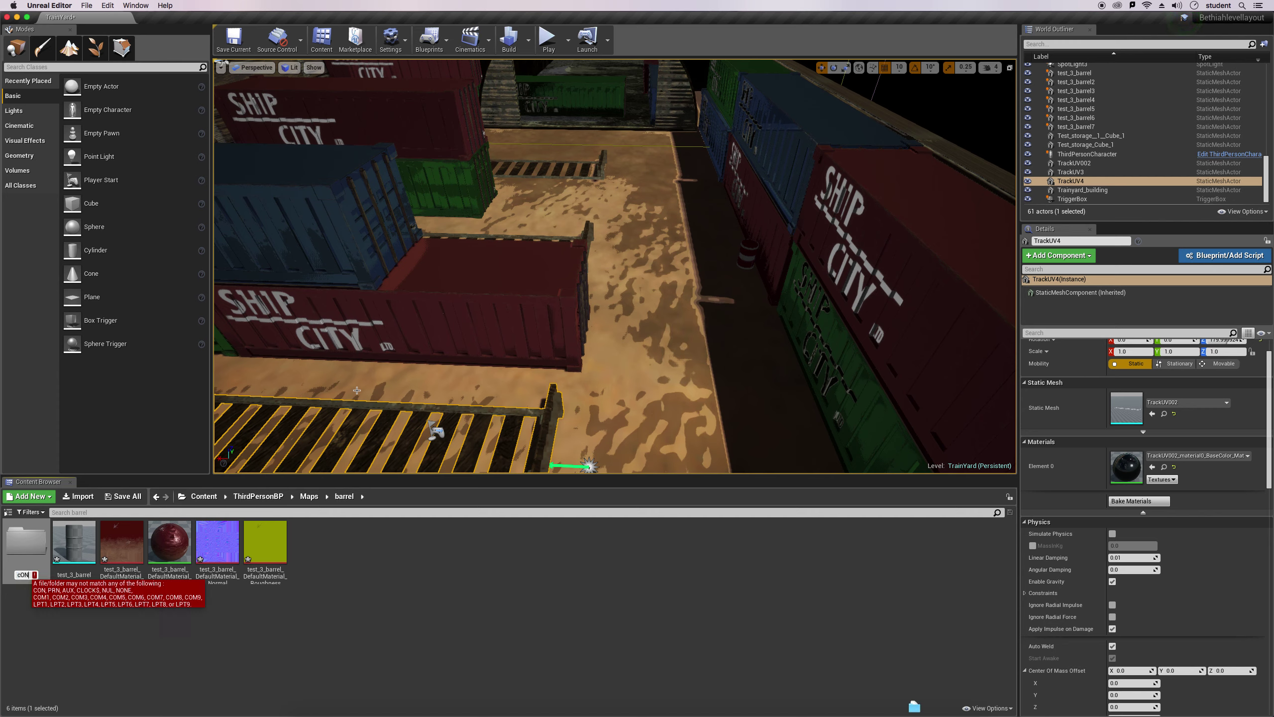
pyautogui.write('IN')
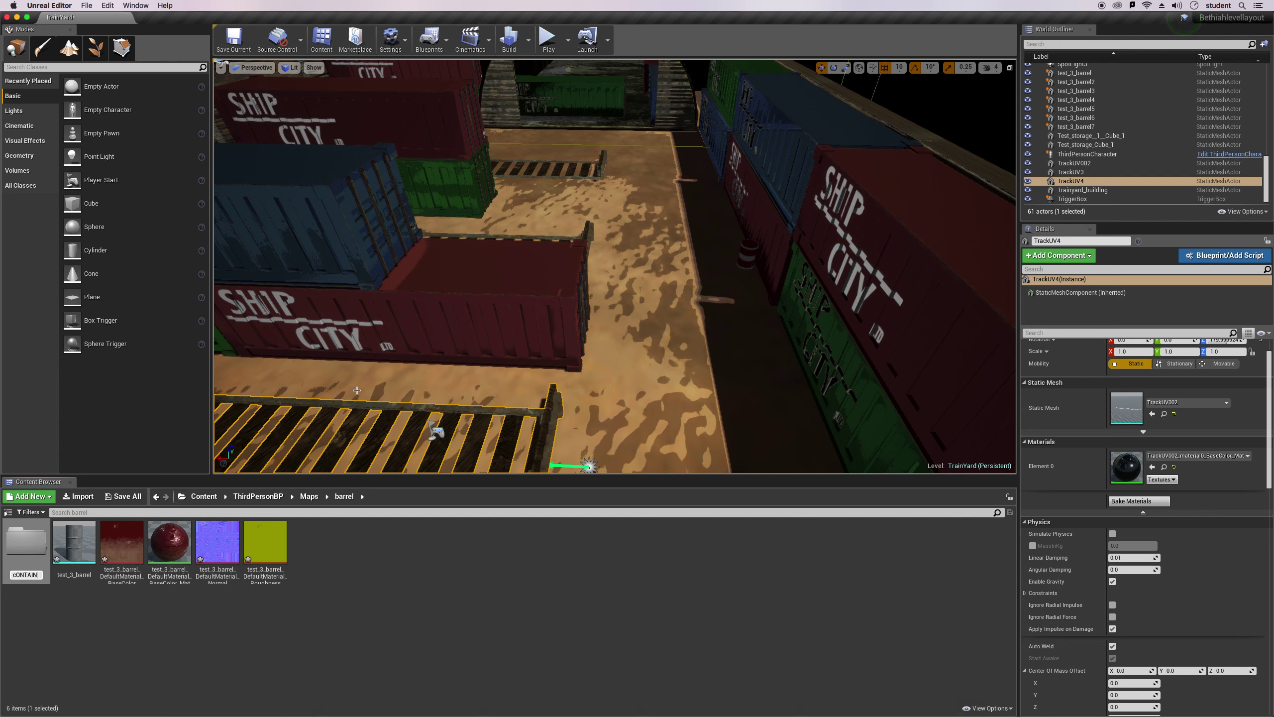
pyautogui.write('ER')
pyautogui.press('Return')
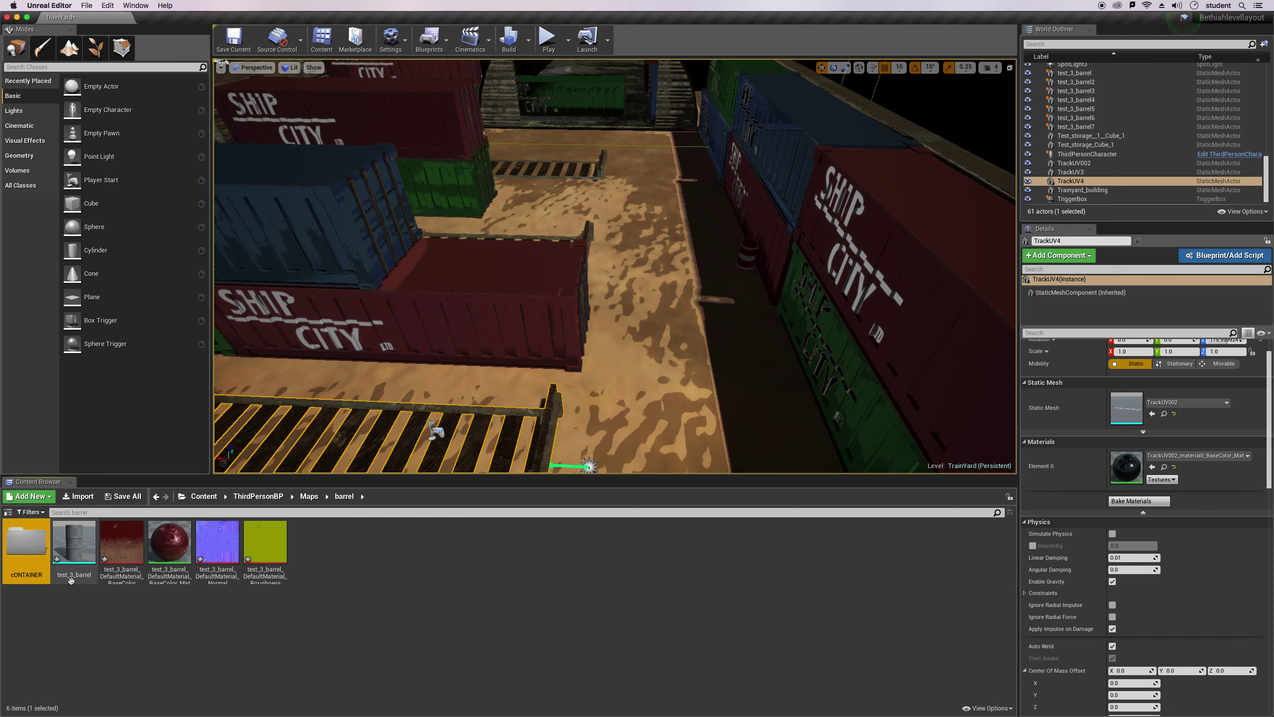
# Import container.fbx from the external drive into the cONTAINER folder with the default FBX options, and select the lambert1 material.
pyautogui.doubleClick(26, 550)
pyautogui.click(78, 496)
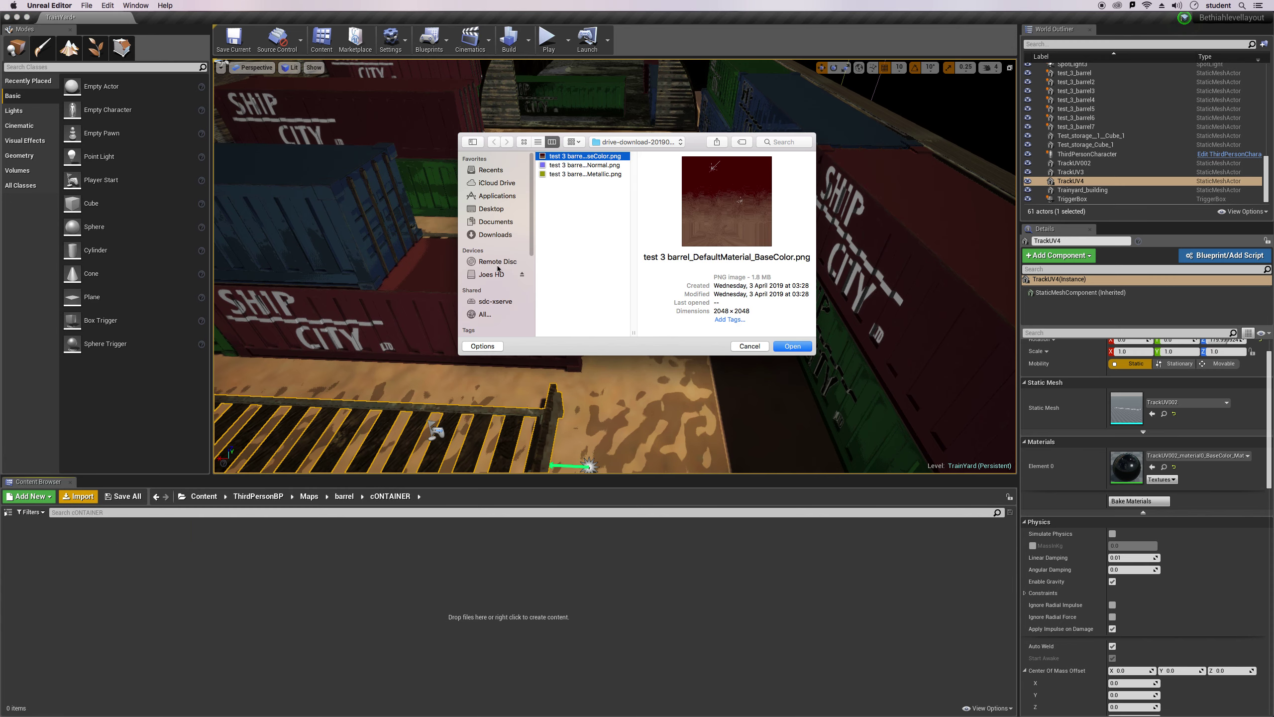
pyautogui.click(495, 275)
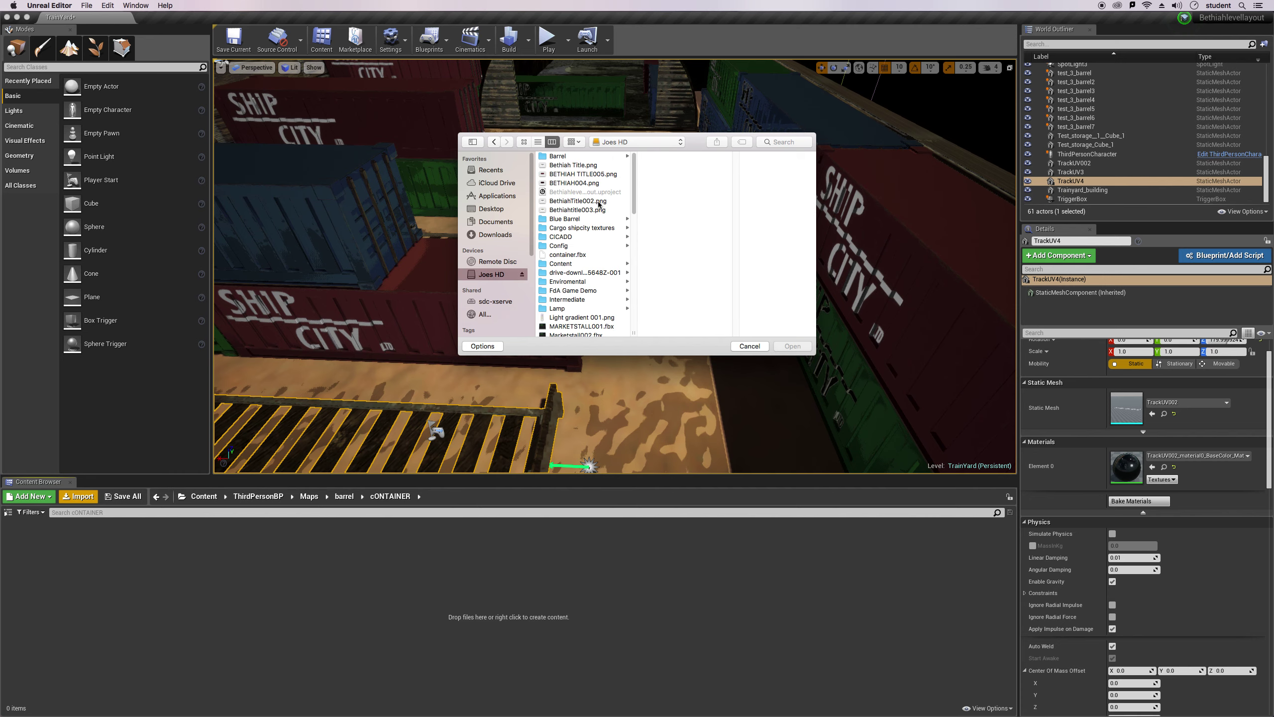
pyautogui.scroll(-2, 601, 203)
pyautogui.click(572, 194)
pyautogui.click(792, 346)
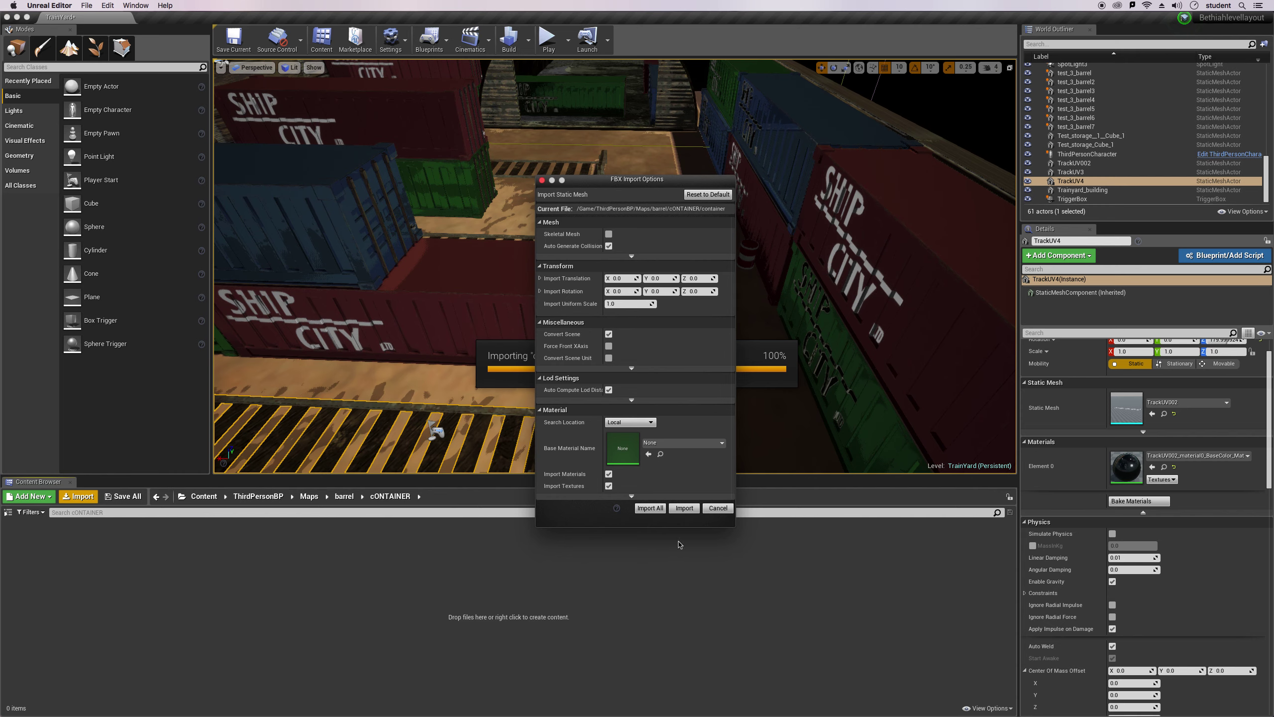
pyautogui.click(650, 508)
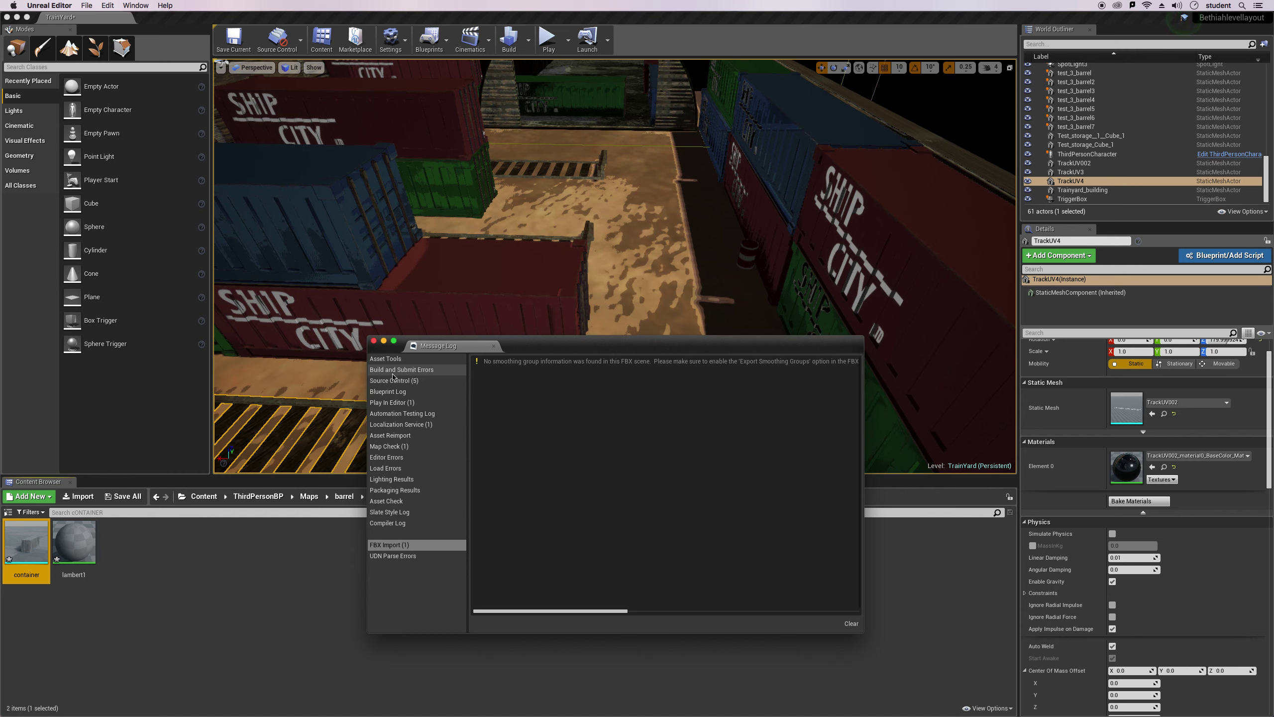
pyautogui.click(374, 342)
pyautogui.click(86, 552)
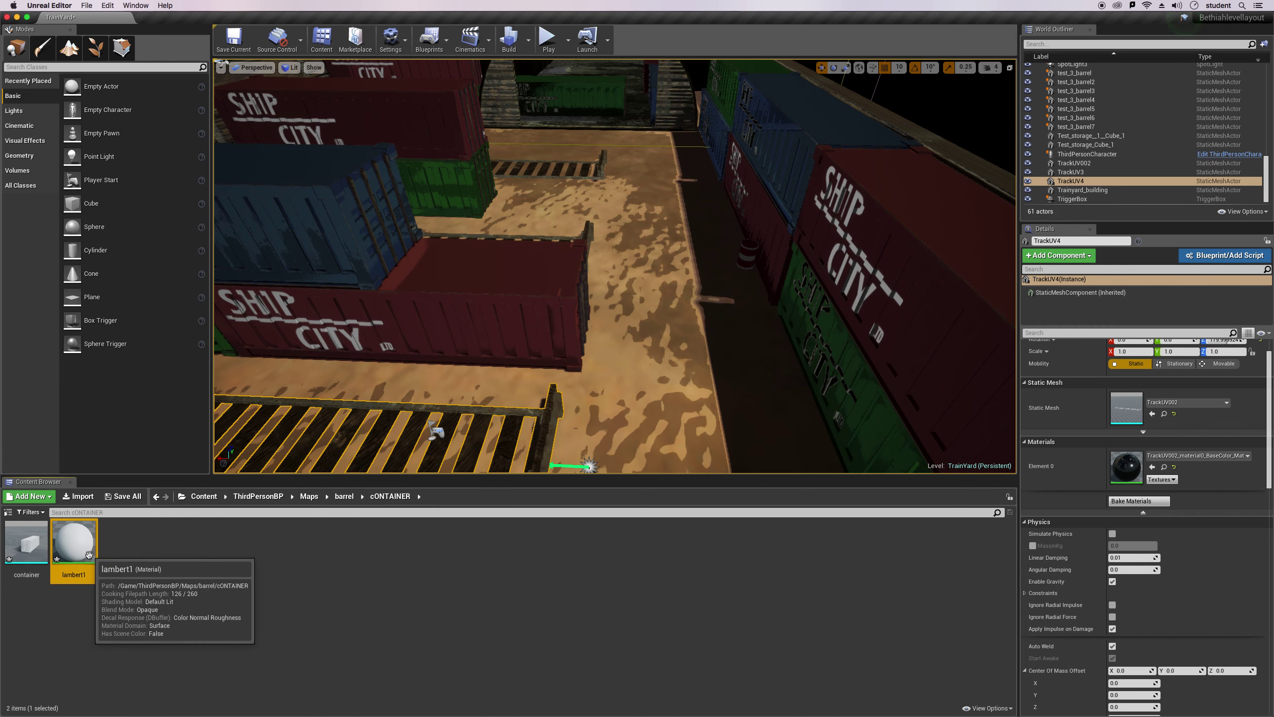
# Force-delete the lambert1 material from the cONTAINER folder.
pyautogui.press('Delete')
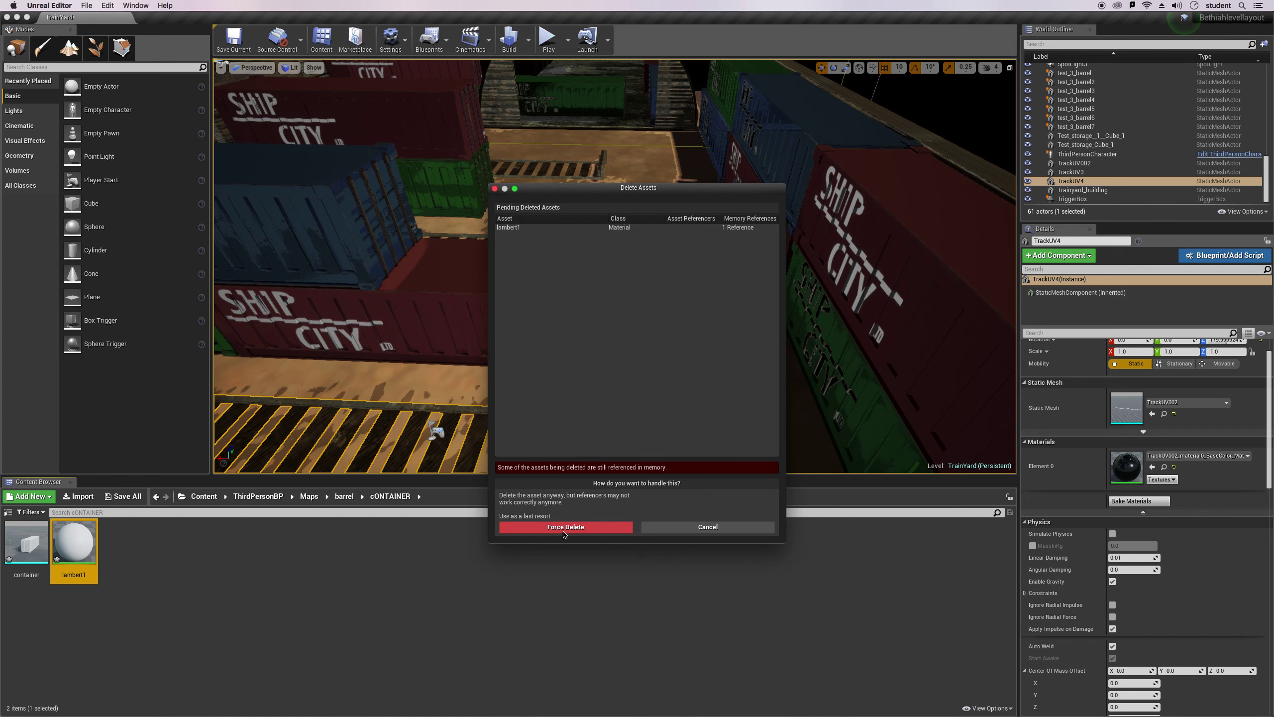
pyautogui.click(564, 526)
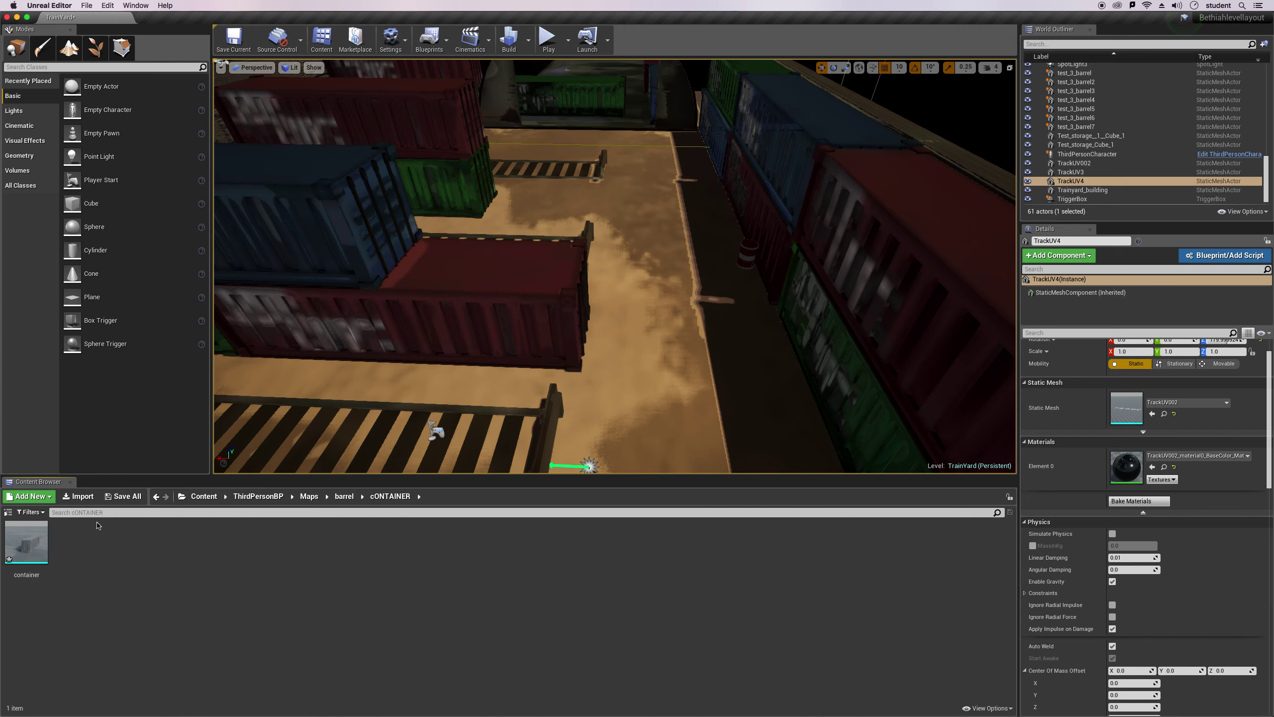
pyautogui.click(81, 496)
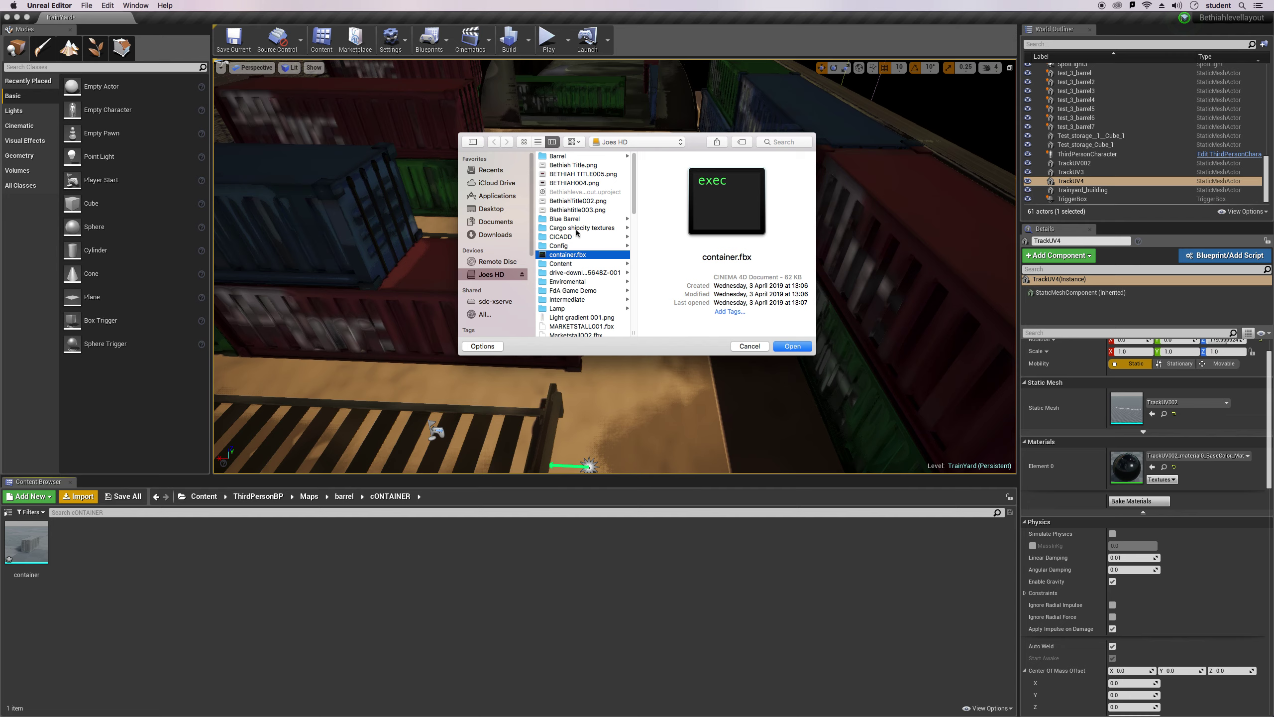
pyautogui.scroll(-2, 584, 264)
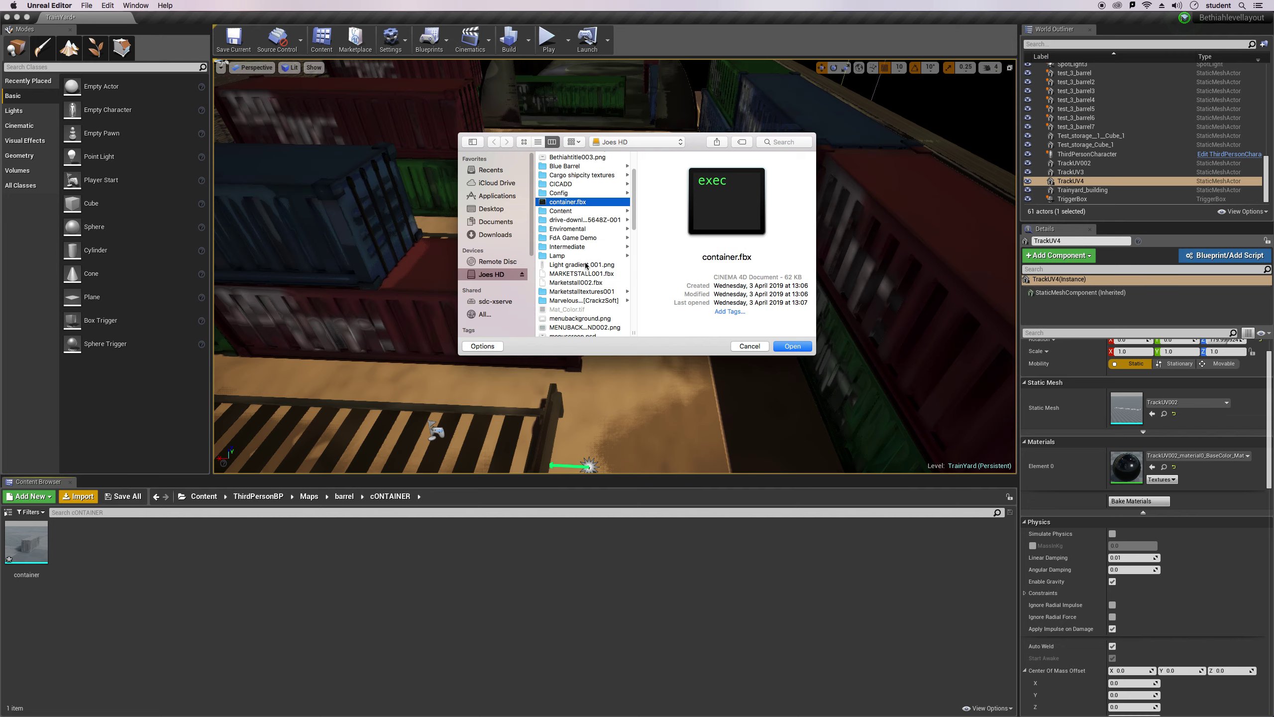
pyautogui.scroll(-1, 586, 265)
pyautogui.moveTo(871, 710)
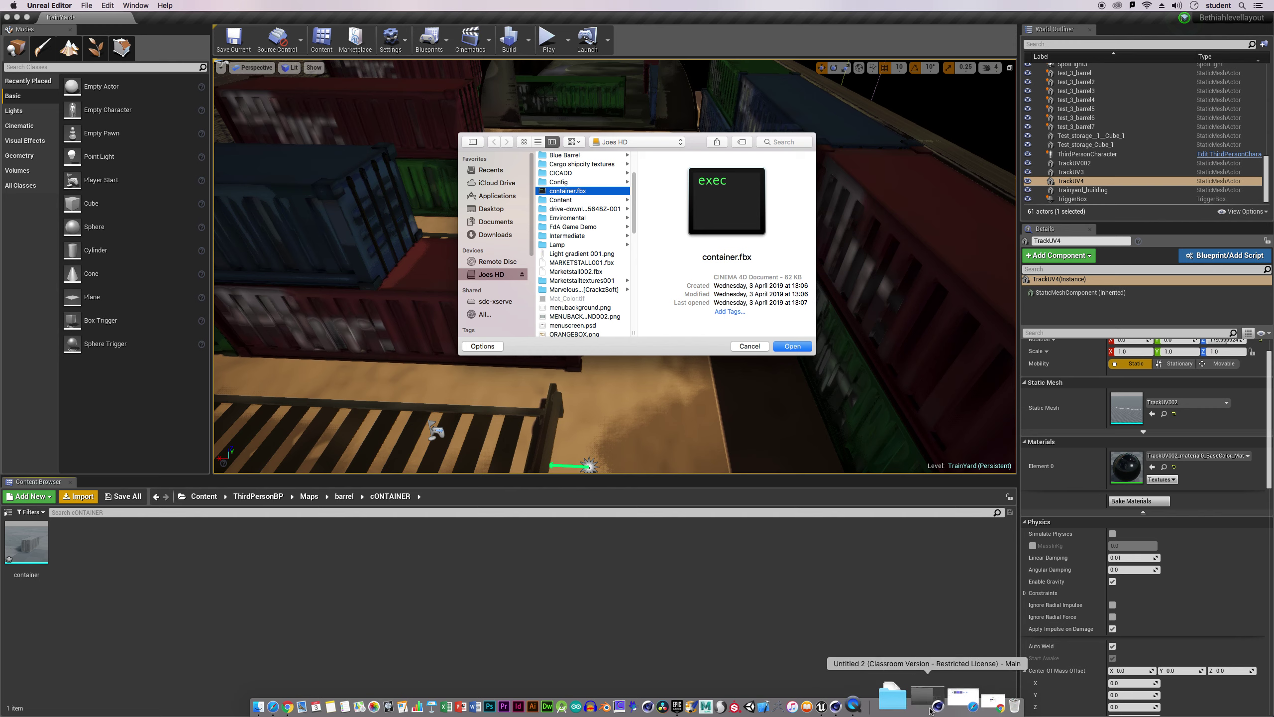
pyautogui.click(911, 706)
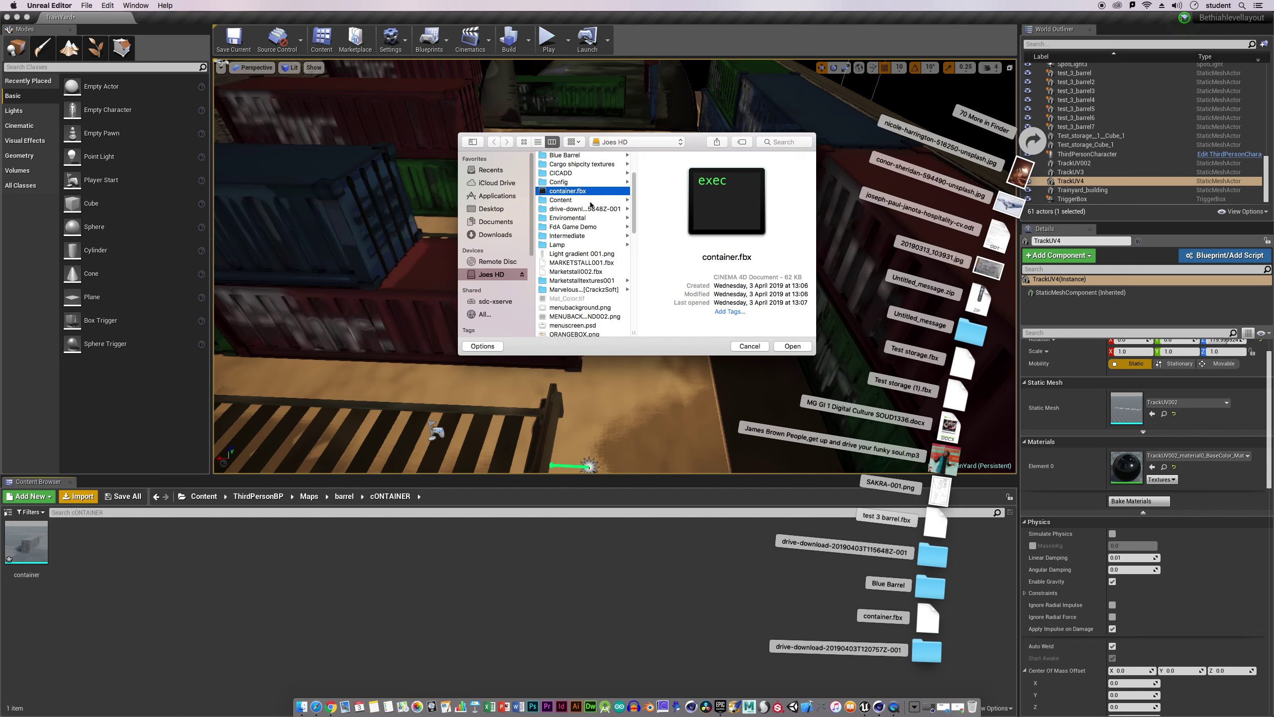
pyautogui.moveTo(633, 208)
pyautogui.mouseDown()
pyautogui.moveTo(641, 266)
pyautogui.moveTo(647, 194)
pyautogui.mouseUp()
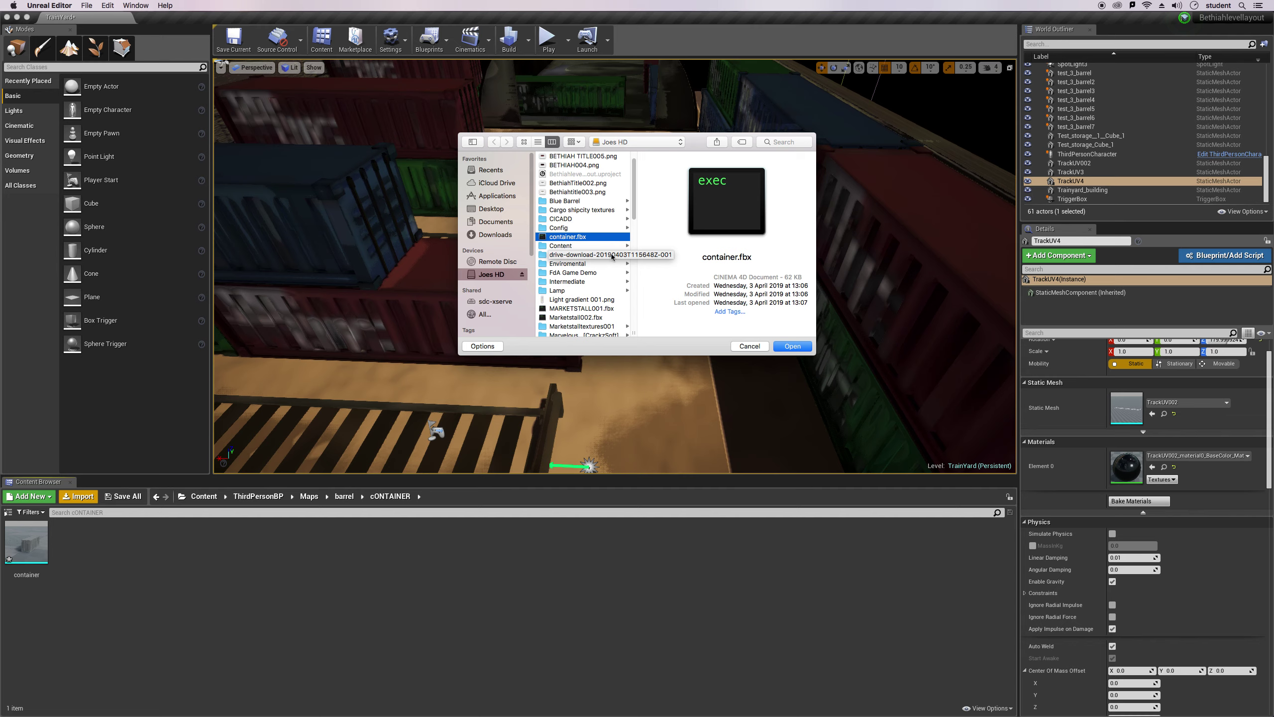
pyautogui.moveTo(635, 221); pyautogui.dragTo(676, 322)
pyautogui.click(749, 346)
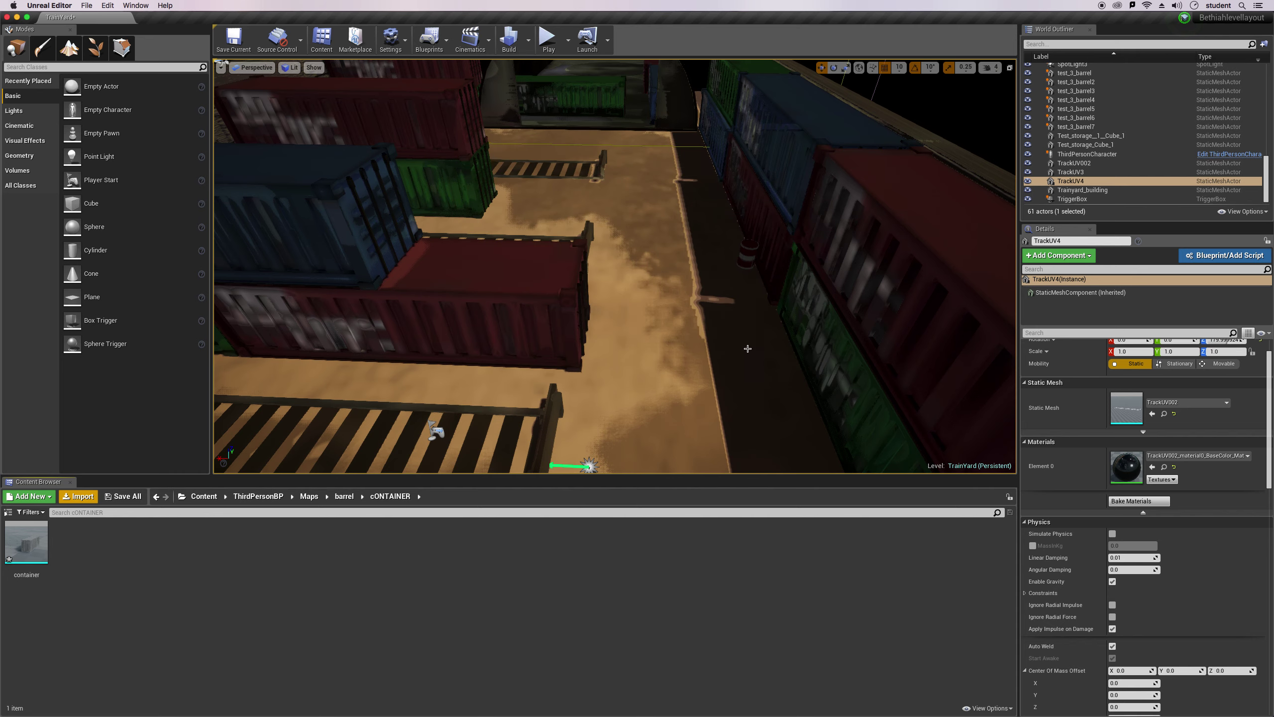
pyautogui.click(78, 496)
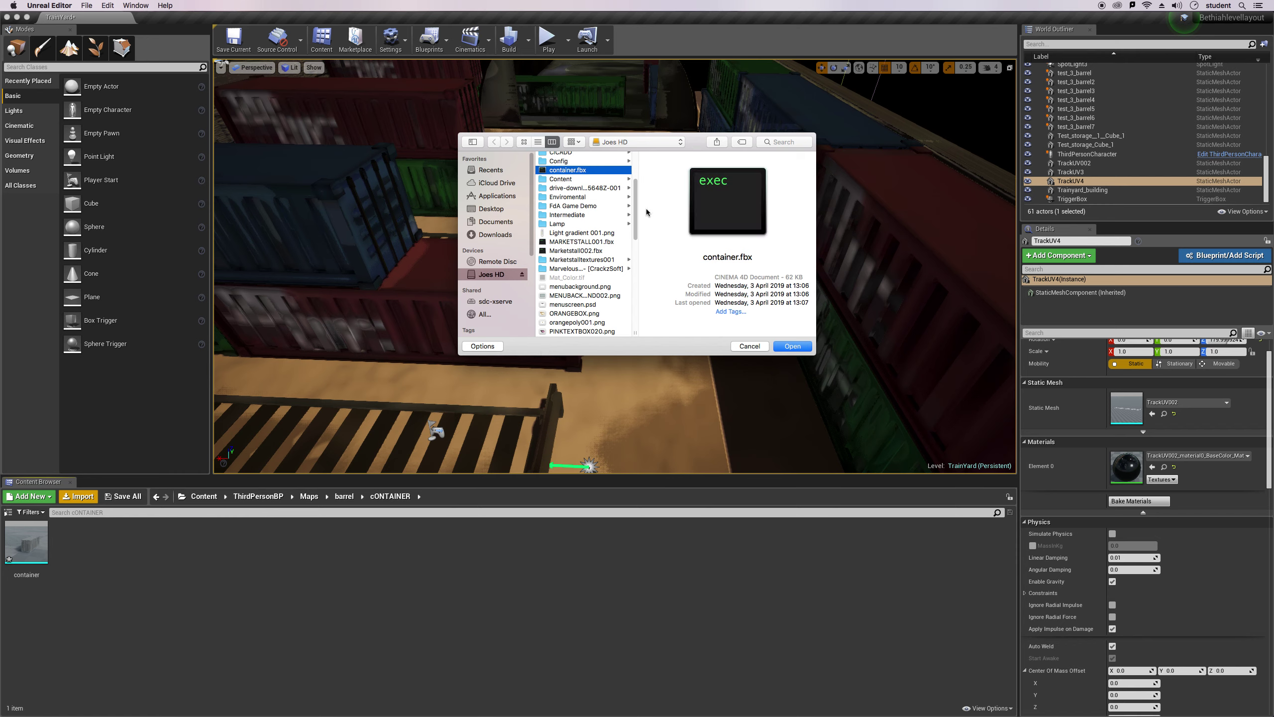
pyautogui.moveTo(636, 220); pyautogui.dragTo(645, 181)
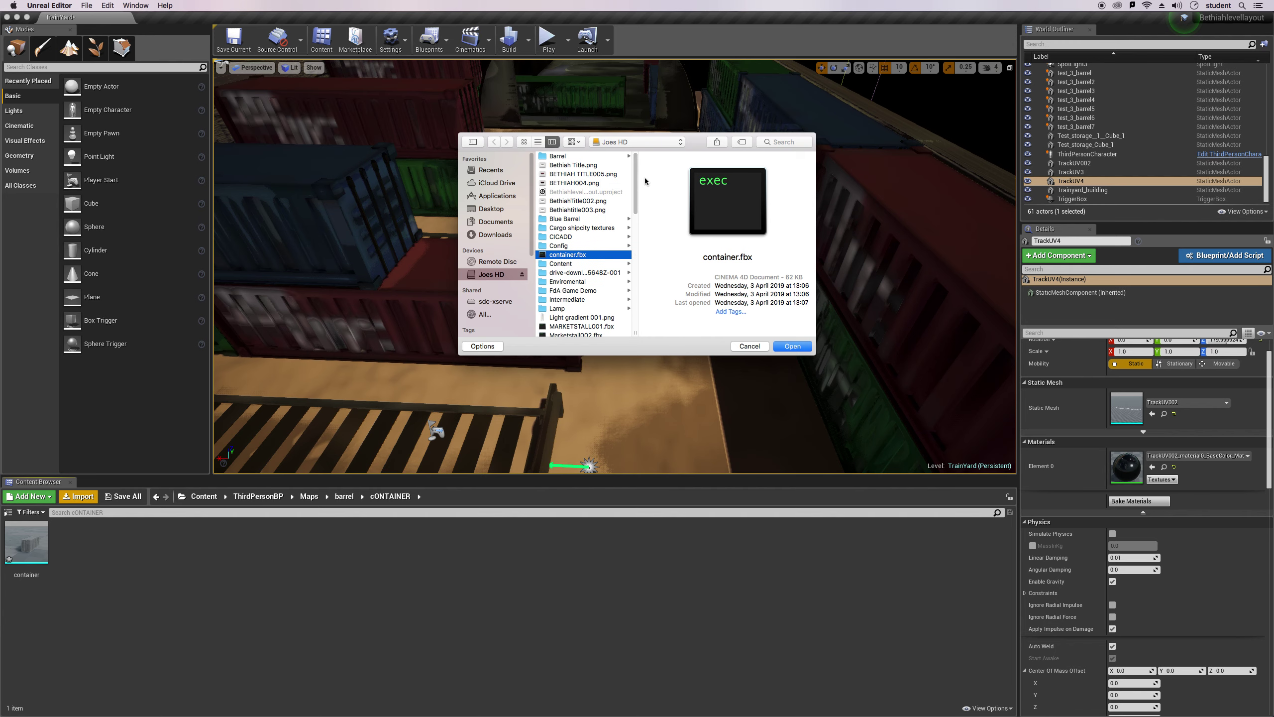
pyautogui.click(783, 346)
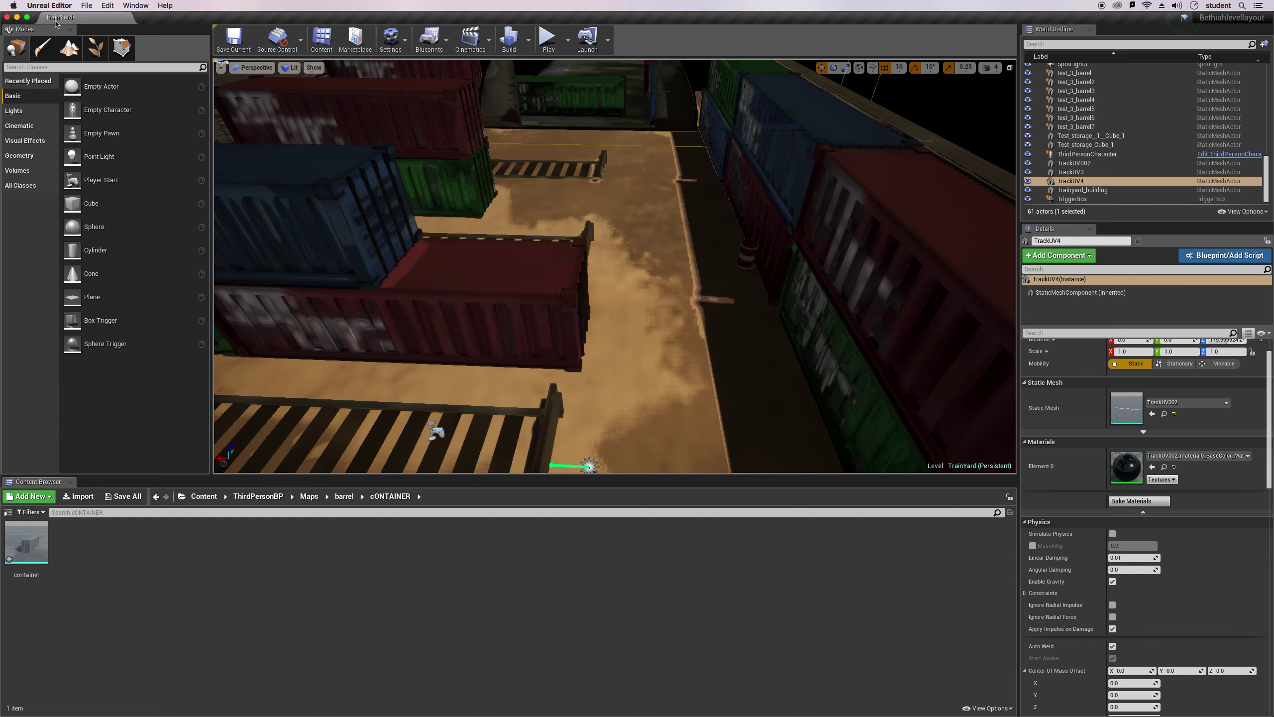
# Minimize Unreal Editor and spread out the overlapping Blue Barrel, container.fbx and drive-download items in the external drive's Finder window.
pyautogui.click(16, 17)
pyautogui.click(17, 17)
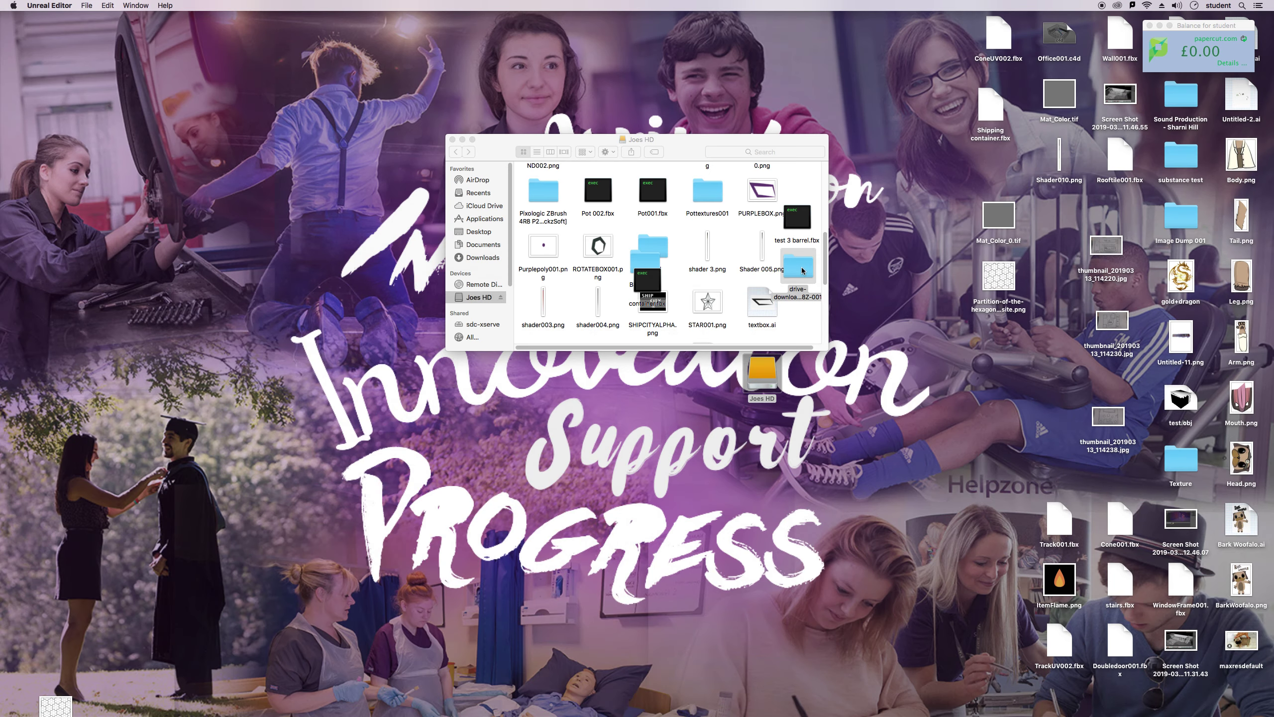
pyautogui.click(650, 265)
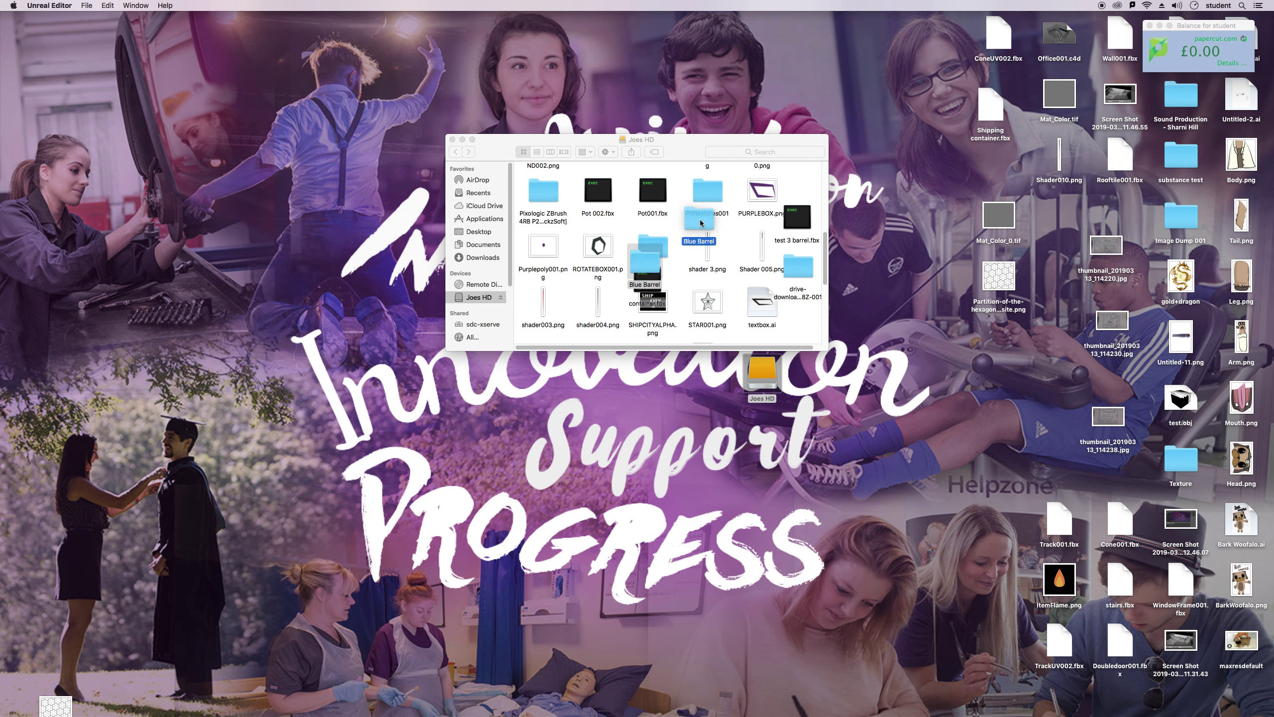
pyautogui.moveTo(700, 220); pyautogui.dragTo(700, 217)
pyautogui.moveTo(648, 276); pyautogui.dragTo(738, 224)
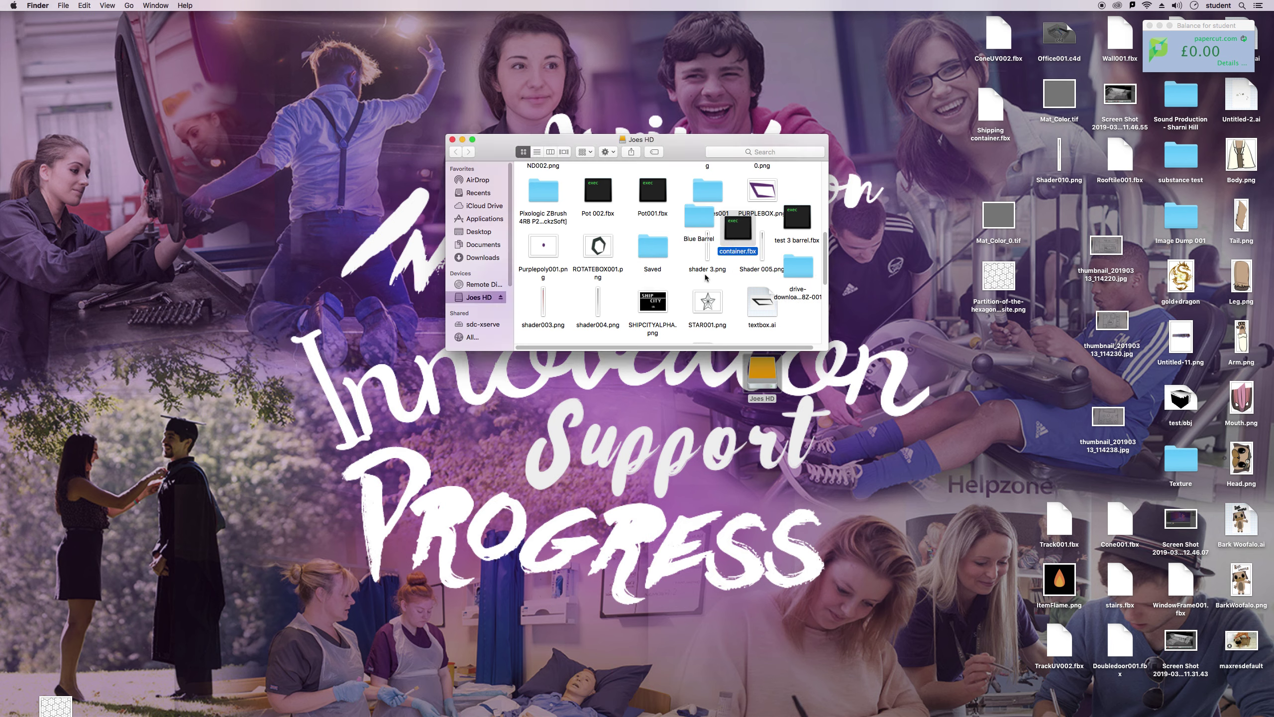
pyautogui.moveTo(801, 268); pyautogui.dragTo(731, 287)
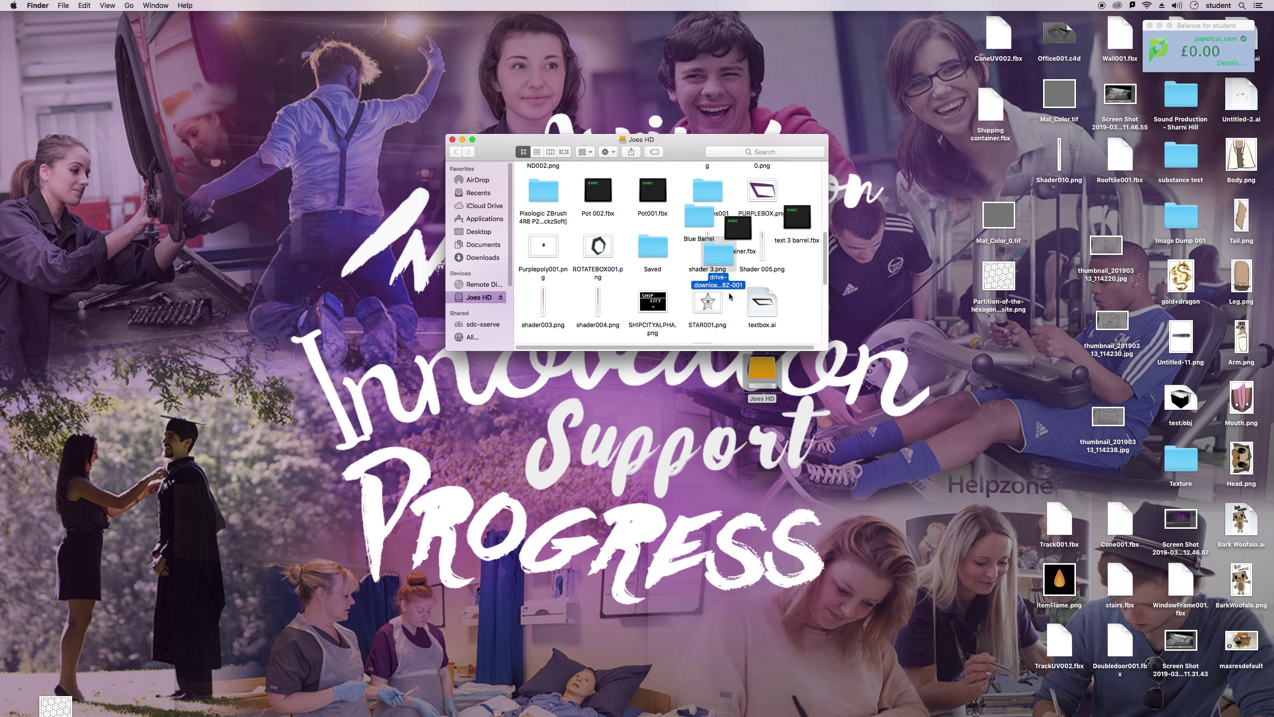
# Copy the downloaded drive-download-20190403T120757Z-001 folder onto the external drive and switch back to Unreal Editor.
pyautogui.moveTo(922, 712)
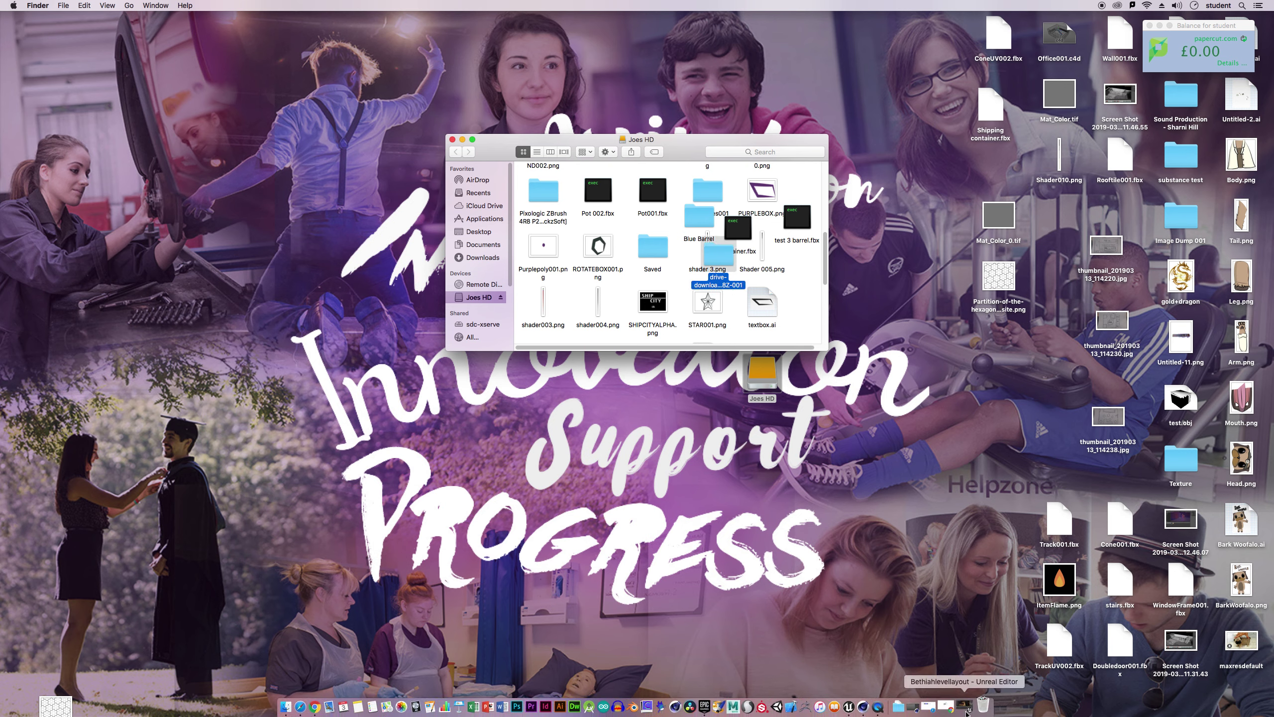
pyautogui.click(887, 701)
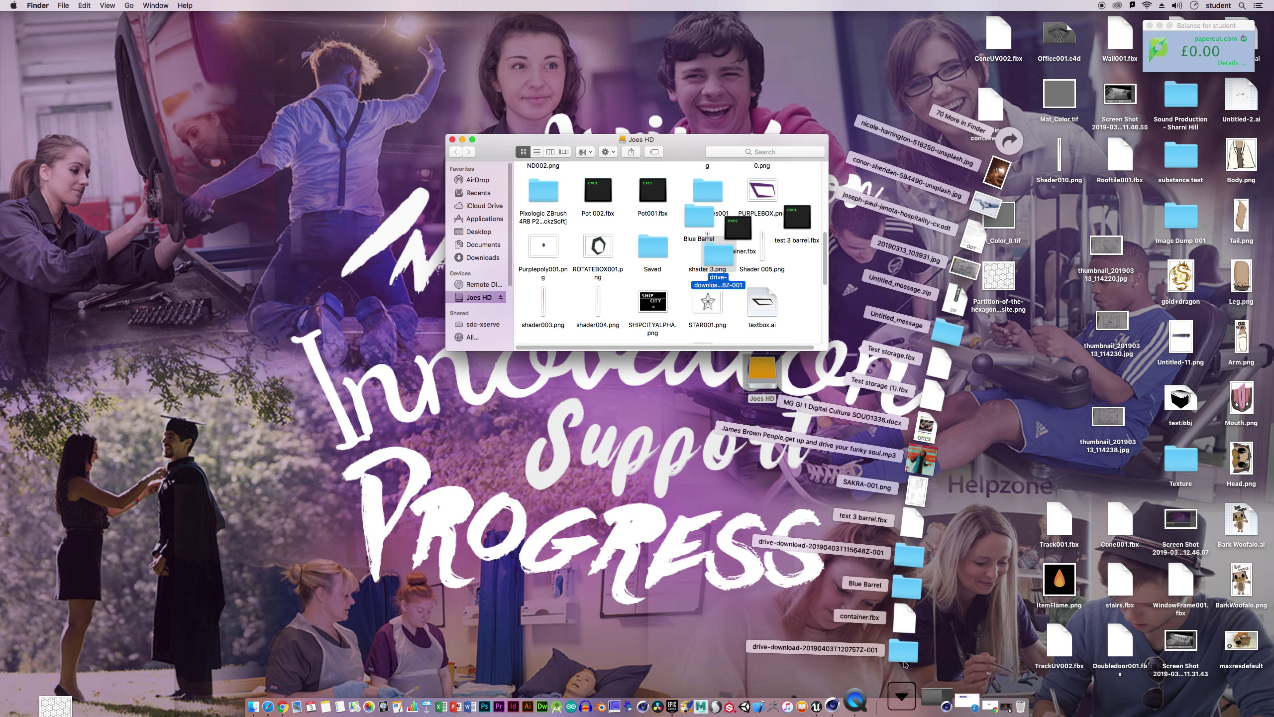
pyautogui.moveTo(914, 656); pyautogui.dragTo(592, 289)
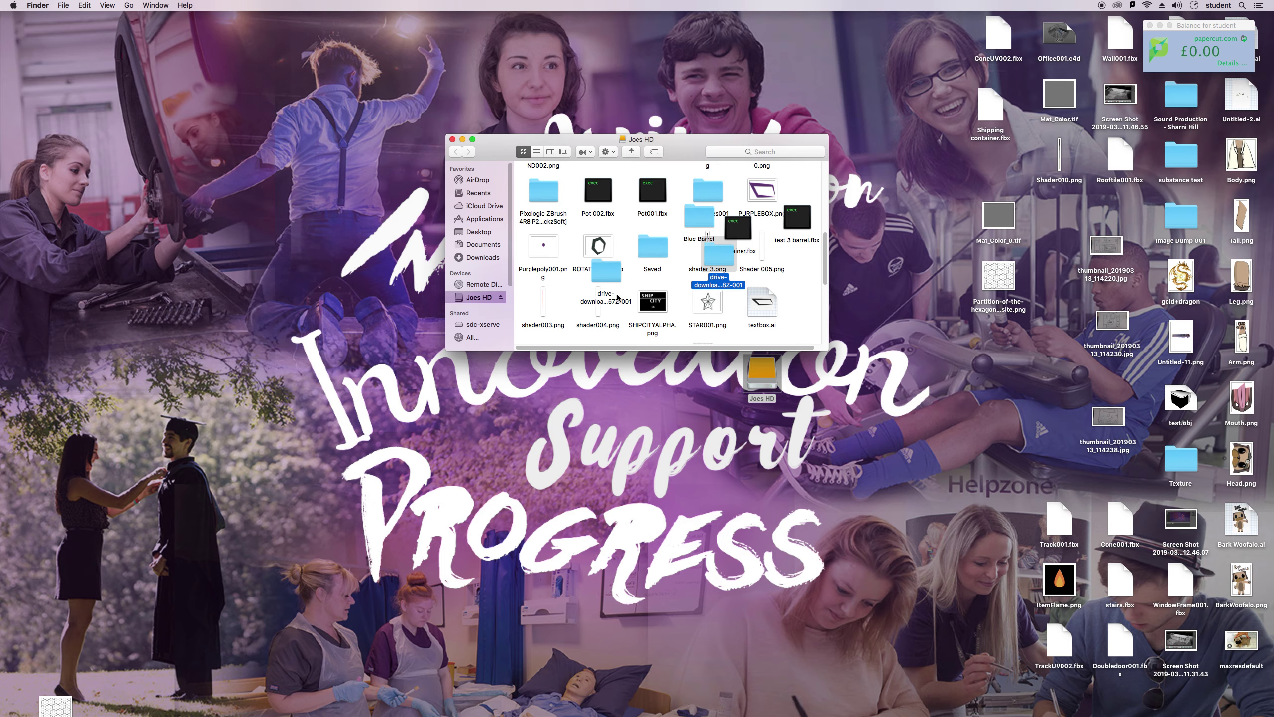
pyautogui.moveTo(804, 713)
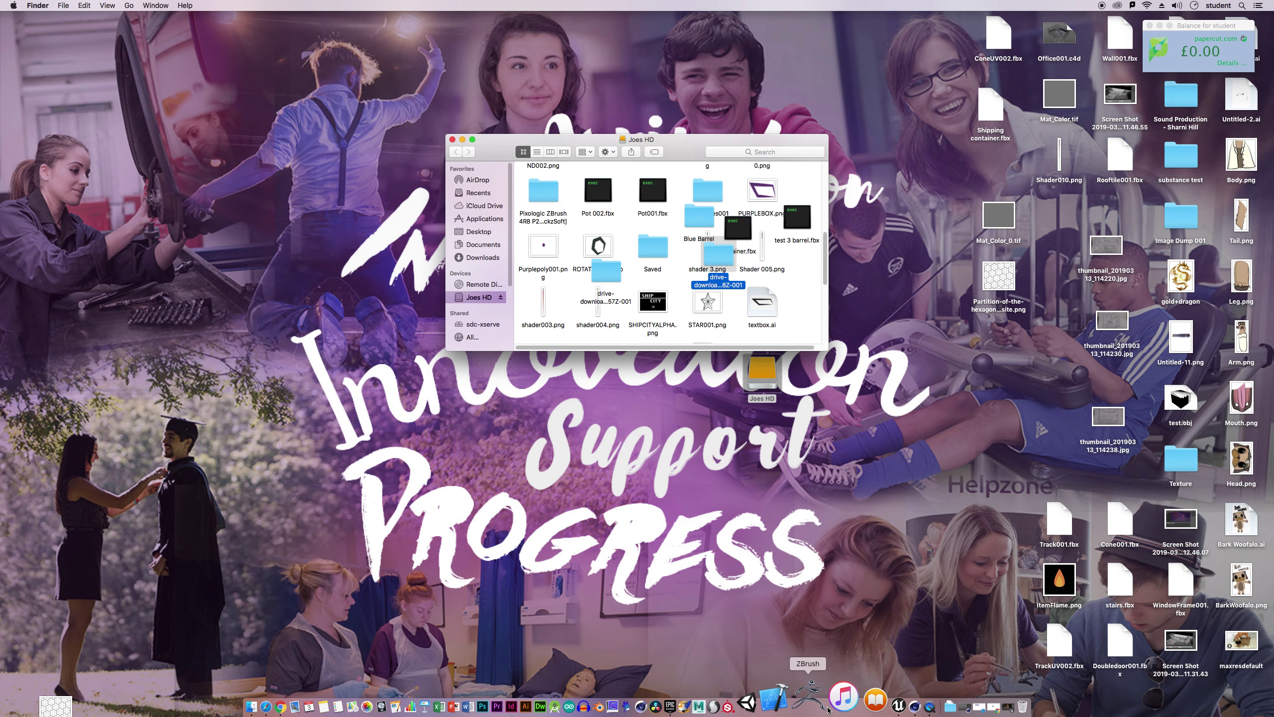
pyautogui.click(864, 707)
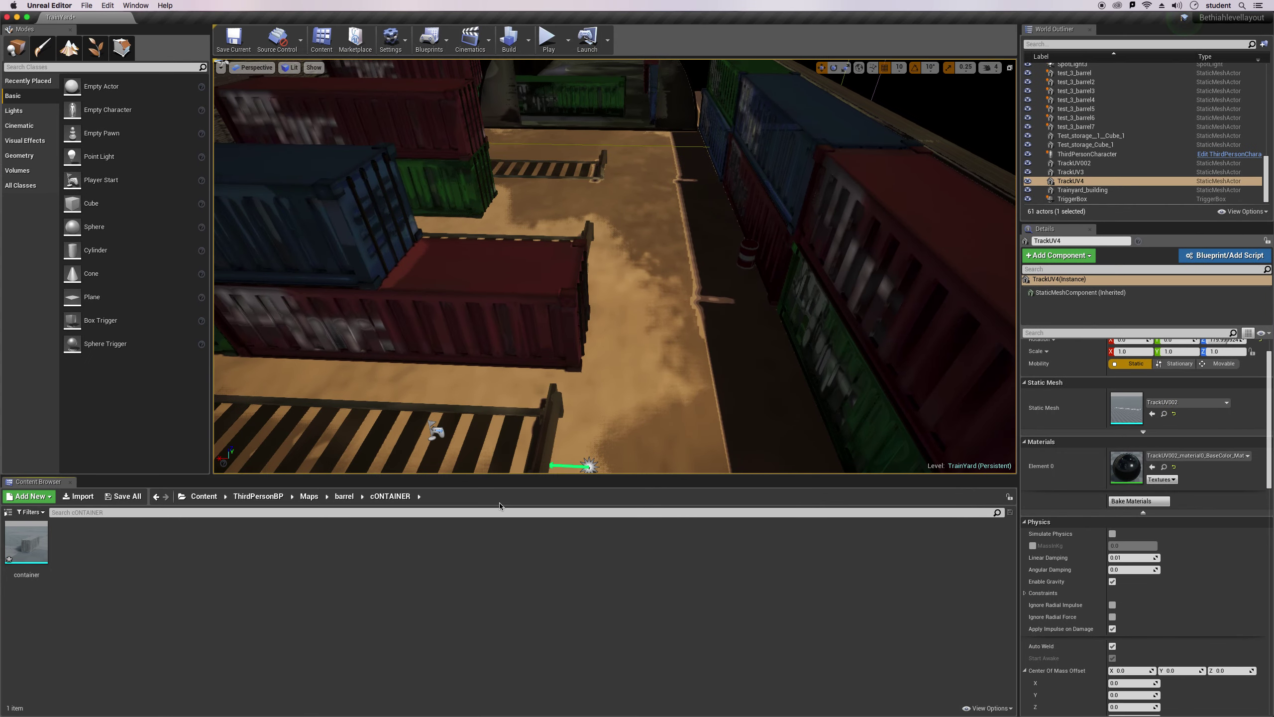
pyautogui.click(78, 496)
pyautogui.scroll(5, 590, 202)
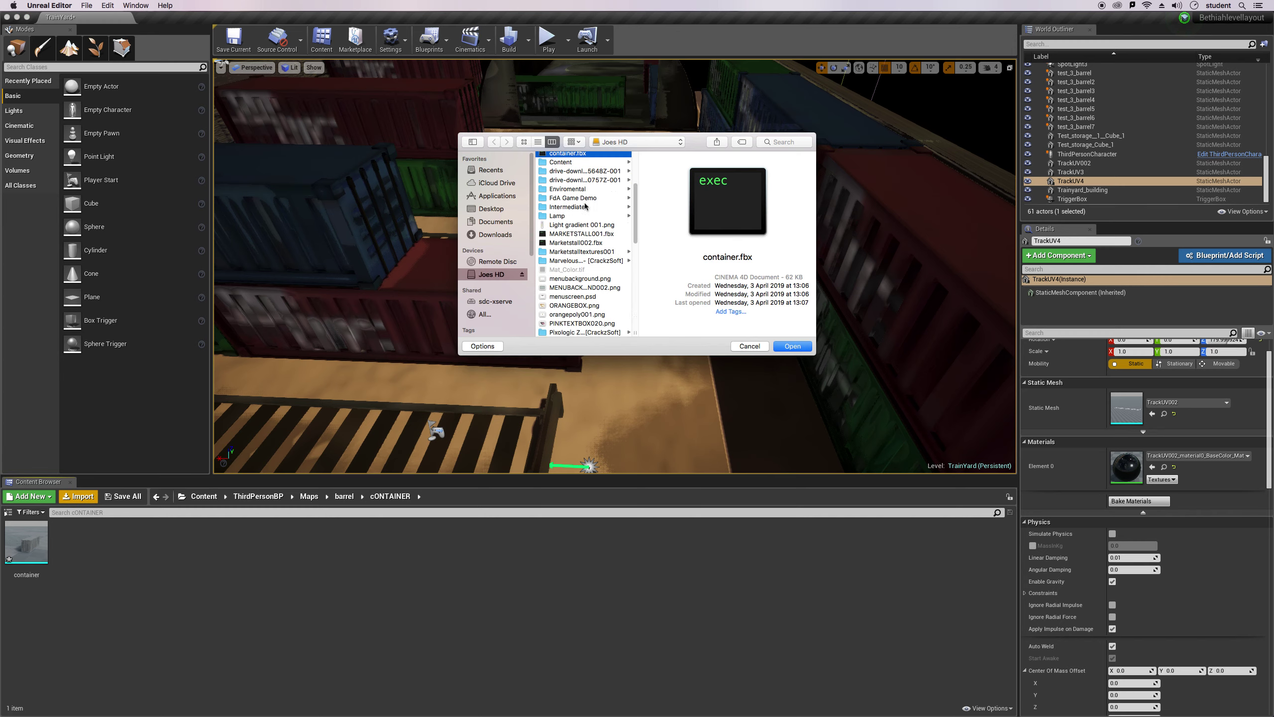
pyautogui.click(750, 346)
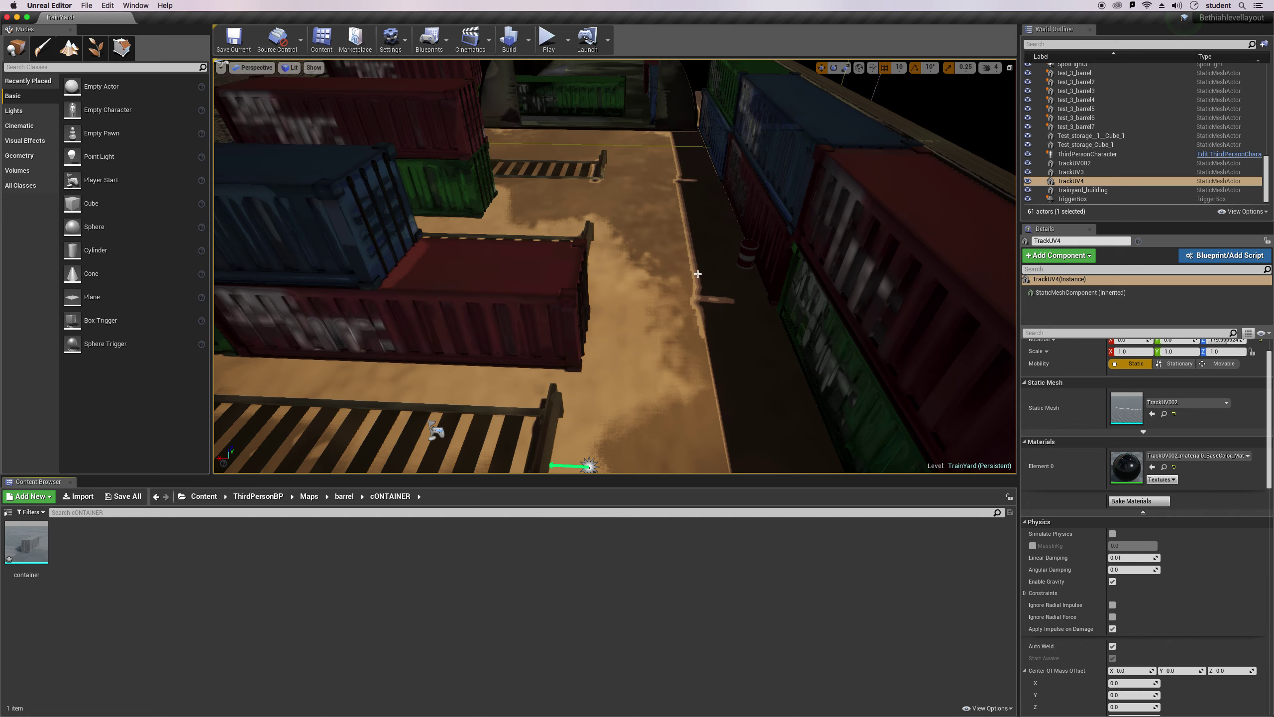
# Save all unsaved levels and assets in the project and close Unreal Editor.
pyautogui.click(86, 5)
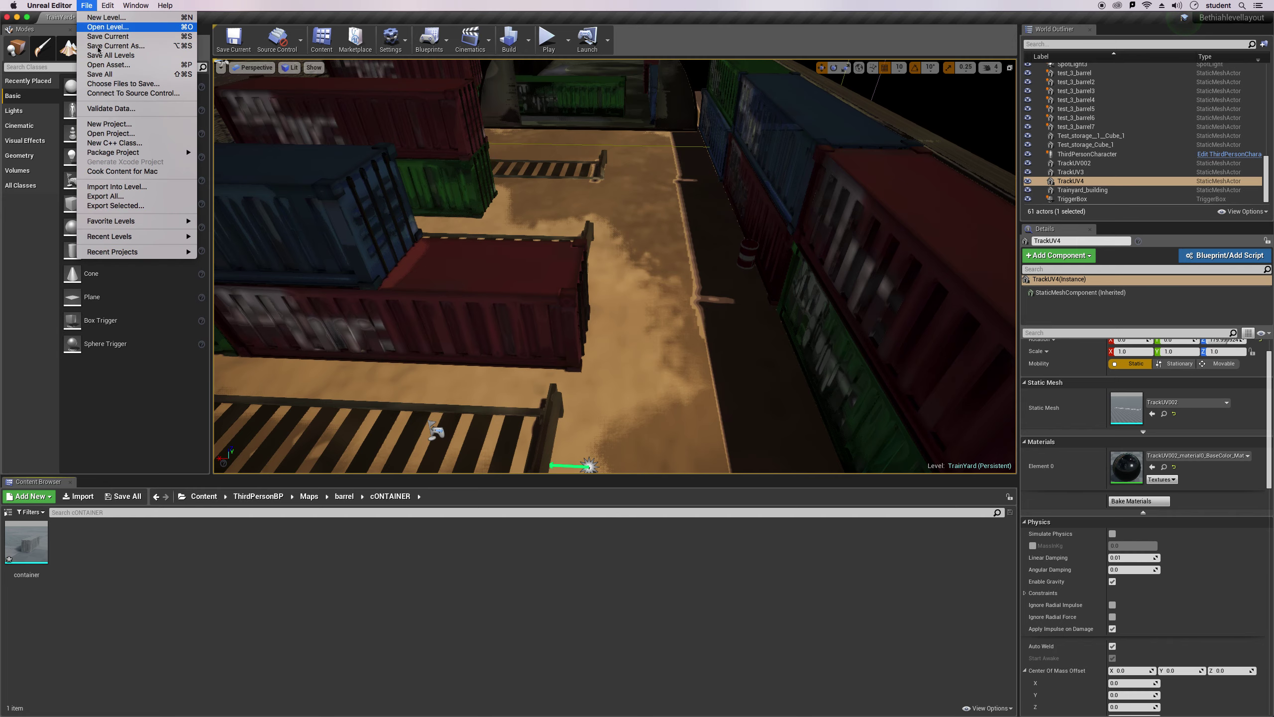
pyautogui.click(125, 74)
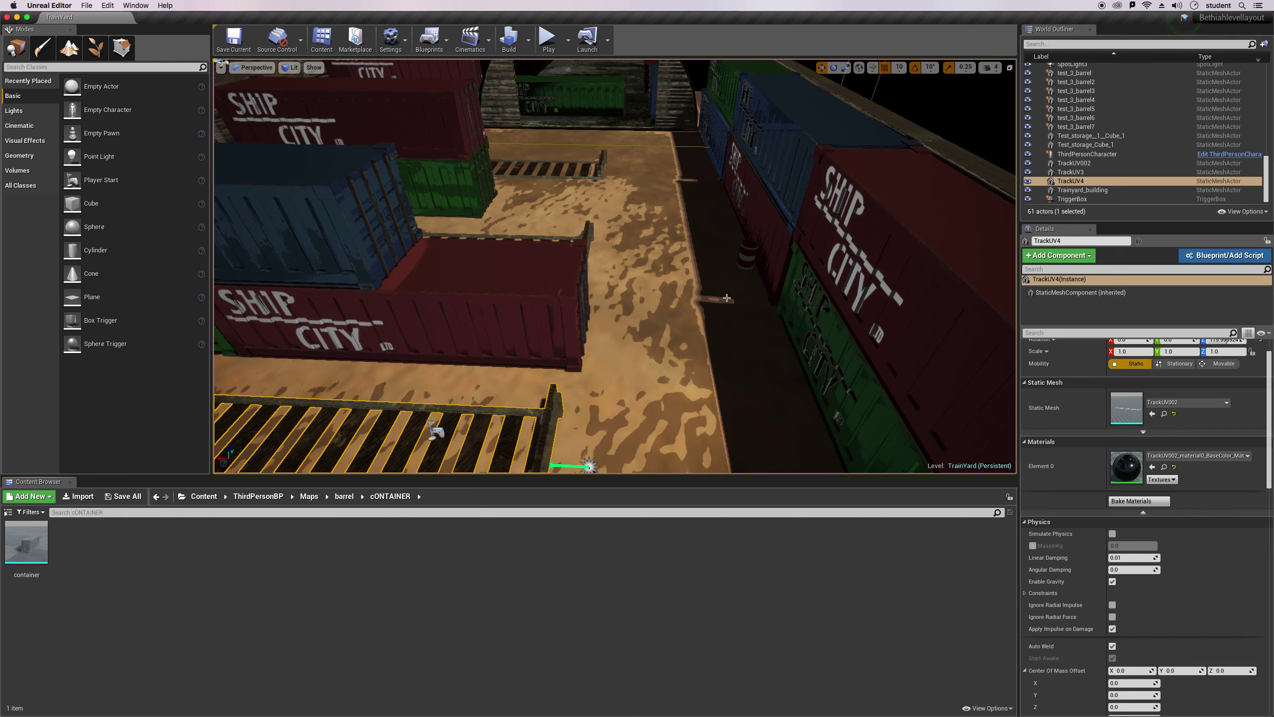
pyautogui.press('f')
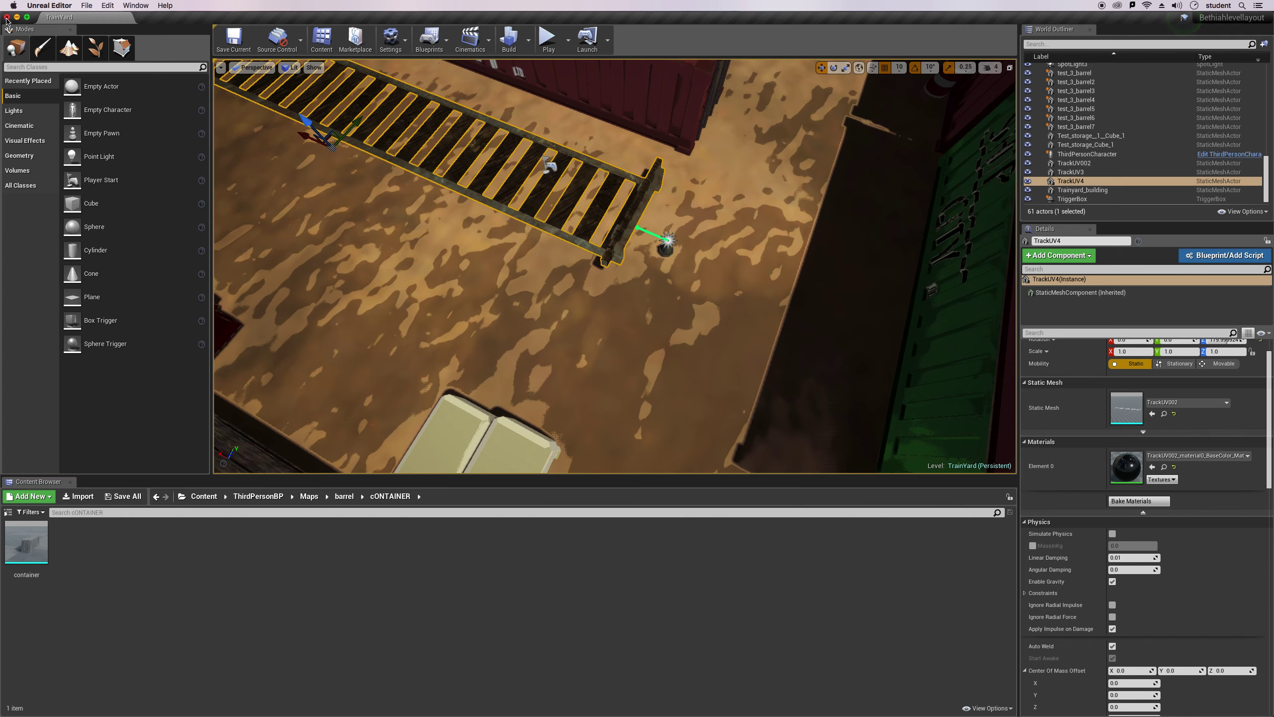
pyautogui.click(6, 17)
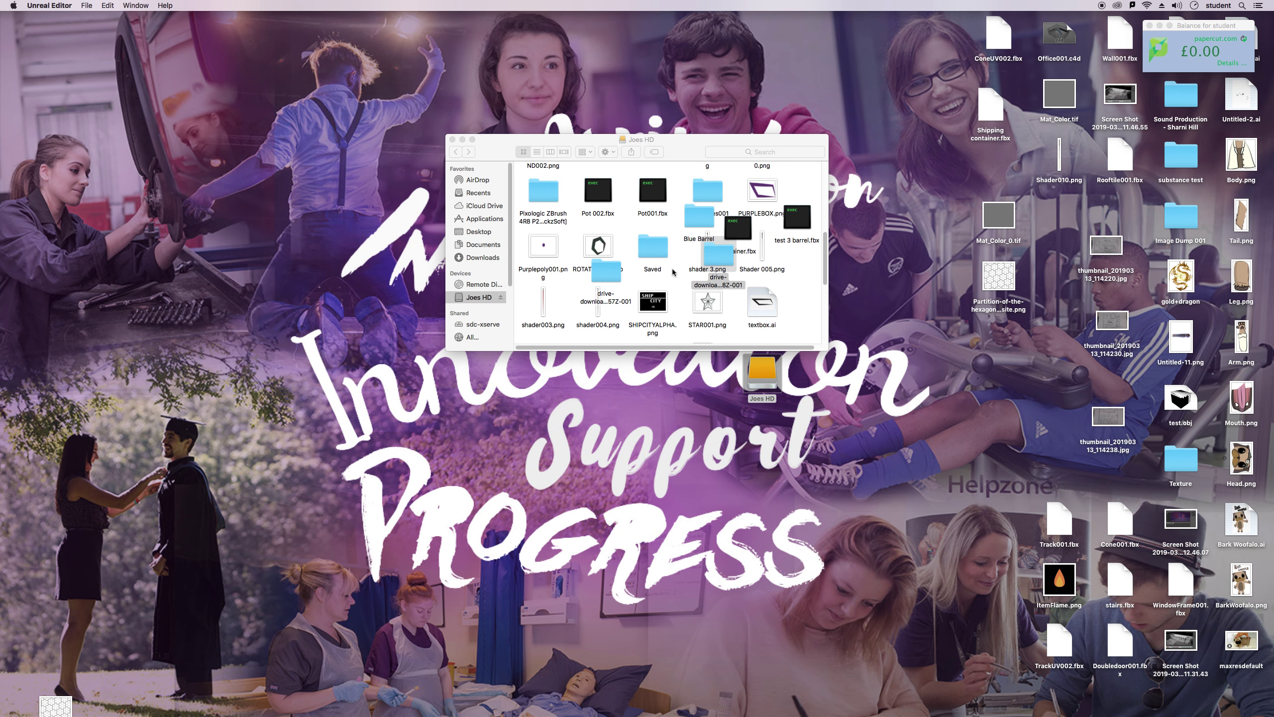
# Reopen Bethiahlevellayout.uproject from the external drive and close the editor again.
pyautogui.moveTo(826, 263)
pyautogui.mouseDown()
pyautogui.moveTo(829, 222)
pyautogui.moveTo(831, 276)
pyautogui.mouseUp()
pyautogui.scroll(3, 833, 218)
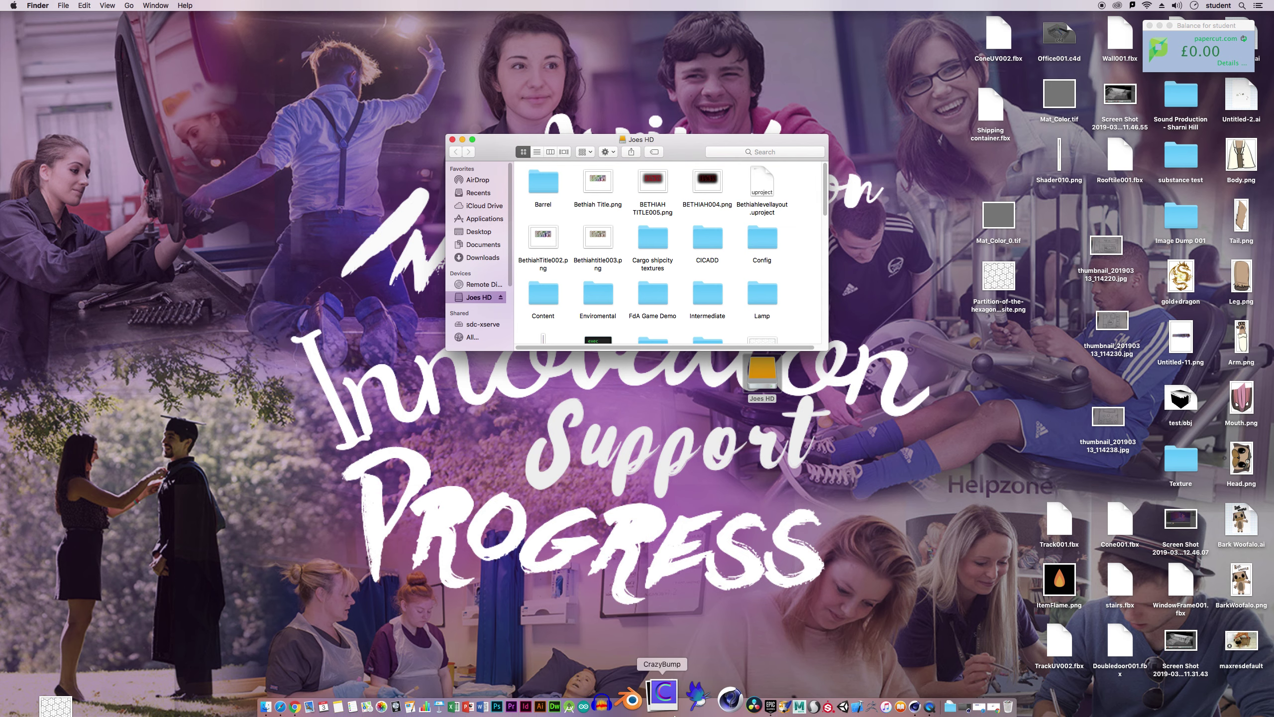
pyautogui.doubleClick(766, 196)
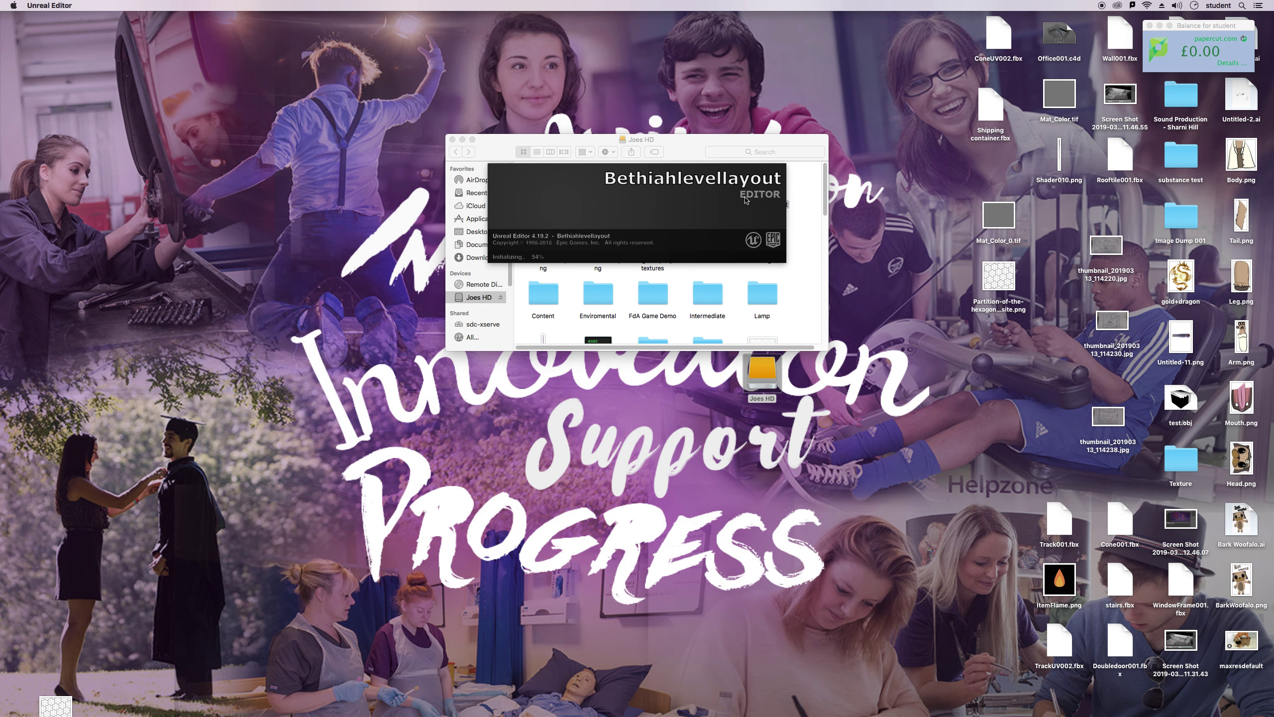
pyautogui.click(744, 146)
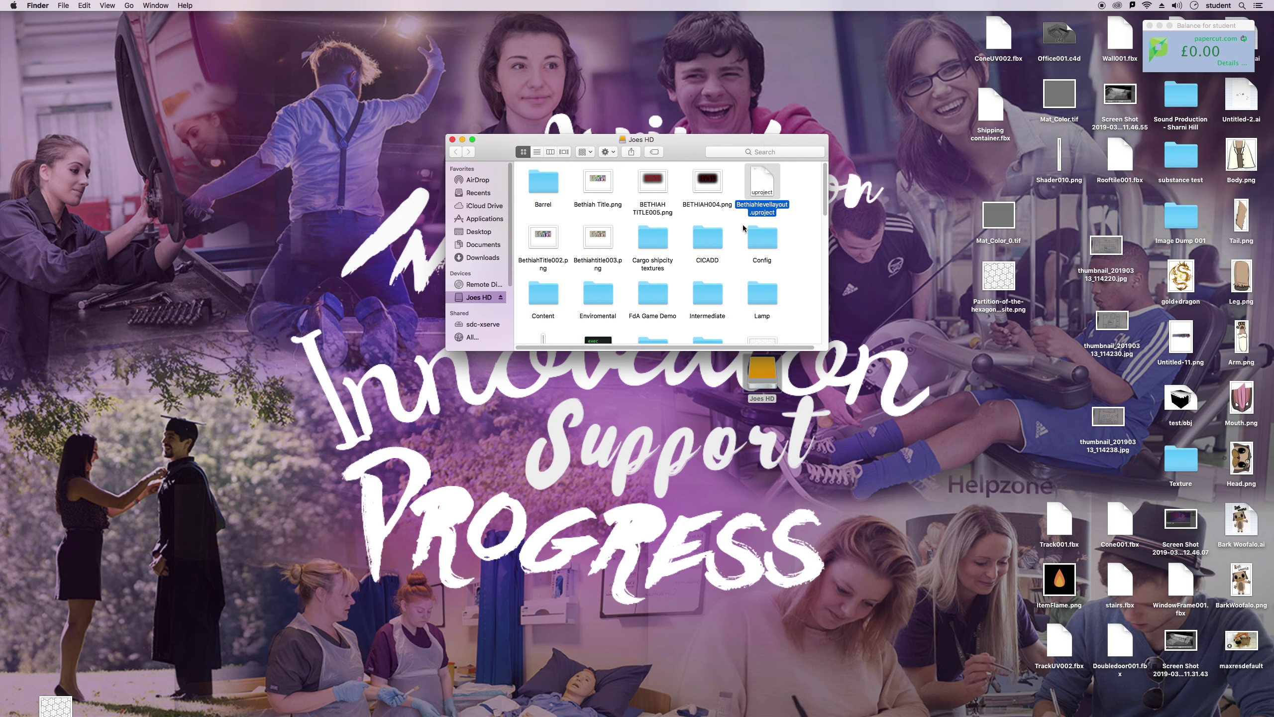
pyautogui.scroll(-2, 688, 268)
pyautogui.scroll(-2, 693, 266)
pyautogui.scroll(3, 693, 265)
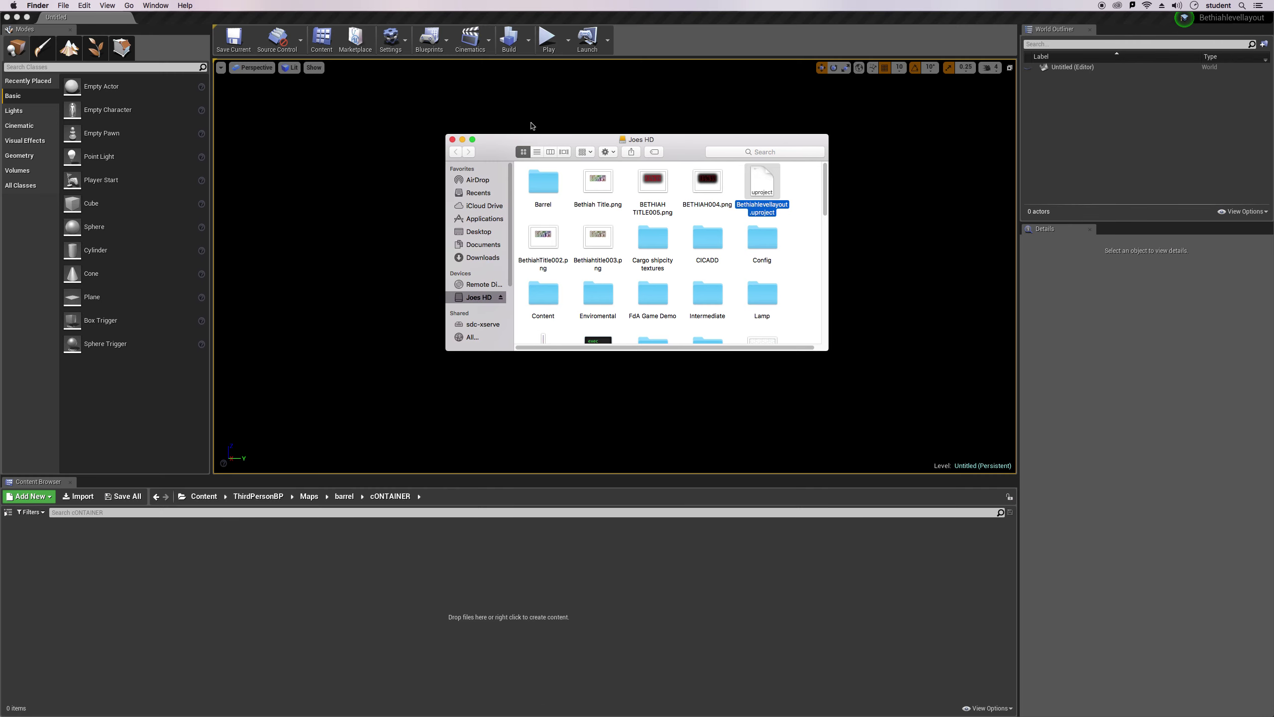
pyautogui.click(7, 17)
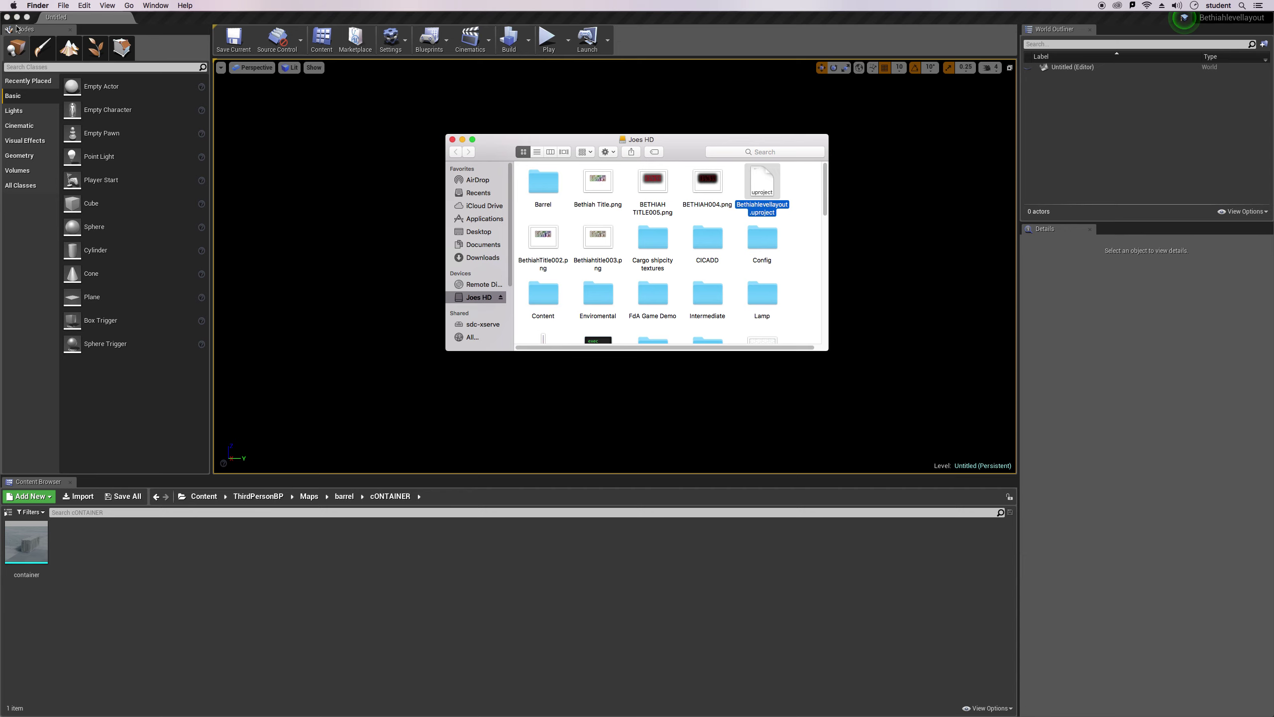
# Switch to Epic Games Launcher, postpone signing in, and open the Unreal Engine library of projects.
pyautogui.moveTo(935, 714)
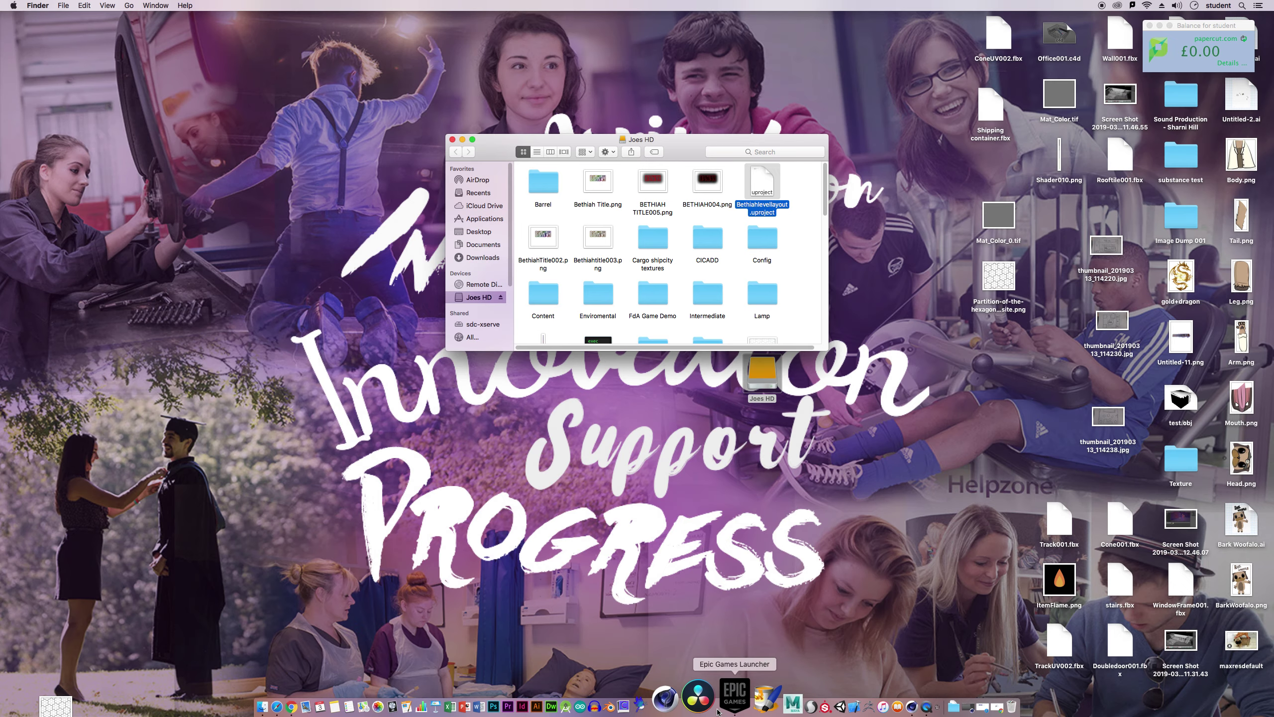
pyautogui.click(725, 708)
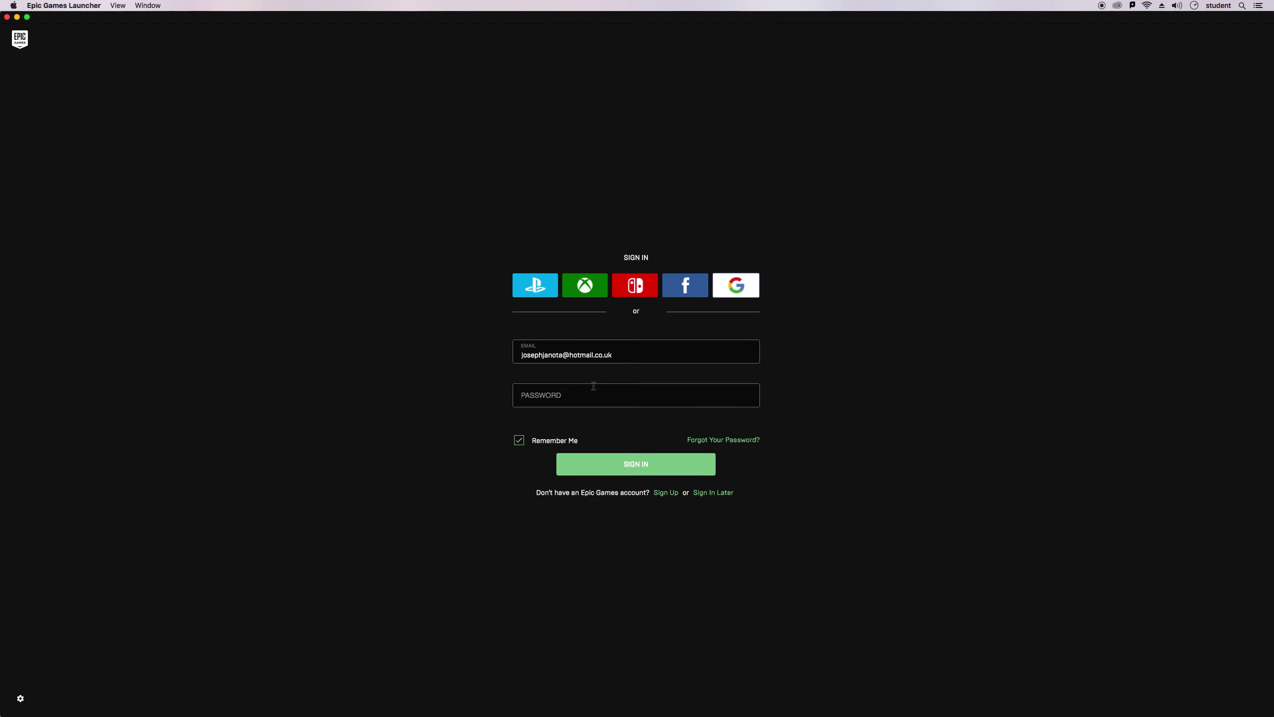
pyautogui.click(588, 395)
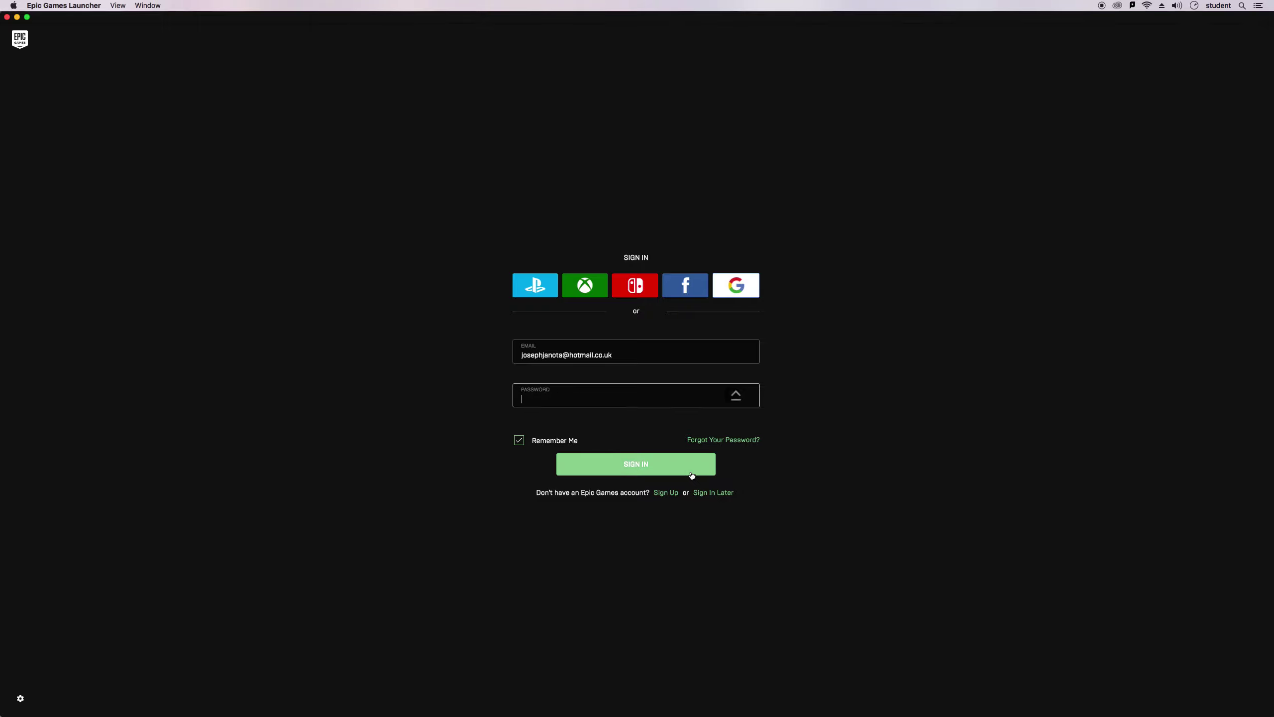
pyautogui.click(713, 493)
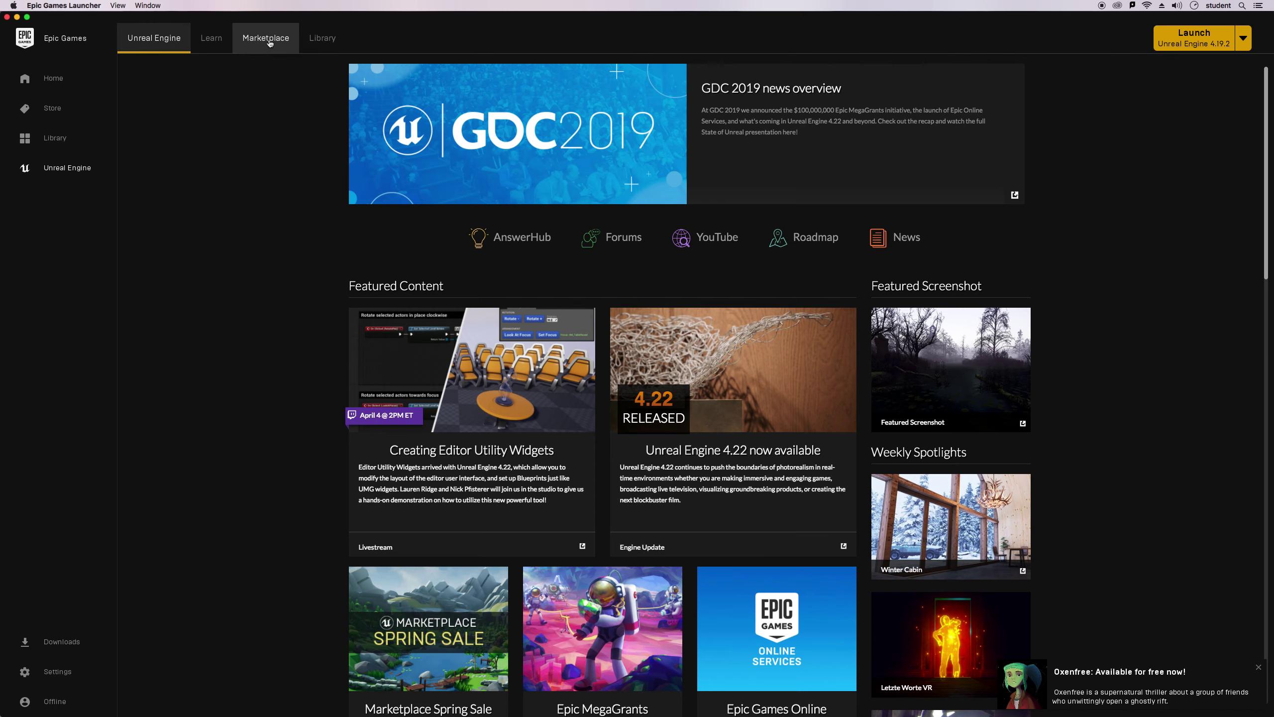
pyautogui.click(318, 42)
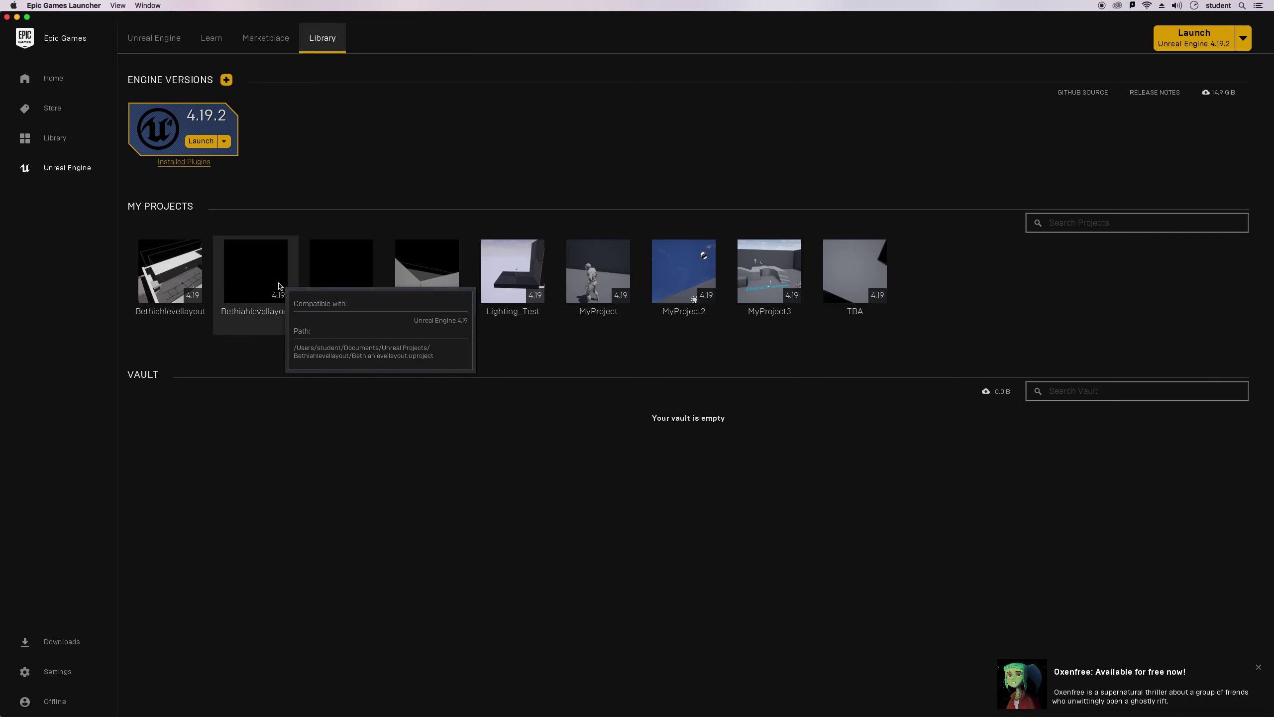
# Show the third Bethiahlevellayout project's folder in Finder and look through its contents.
pyautogui.rightClick(344, 280)
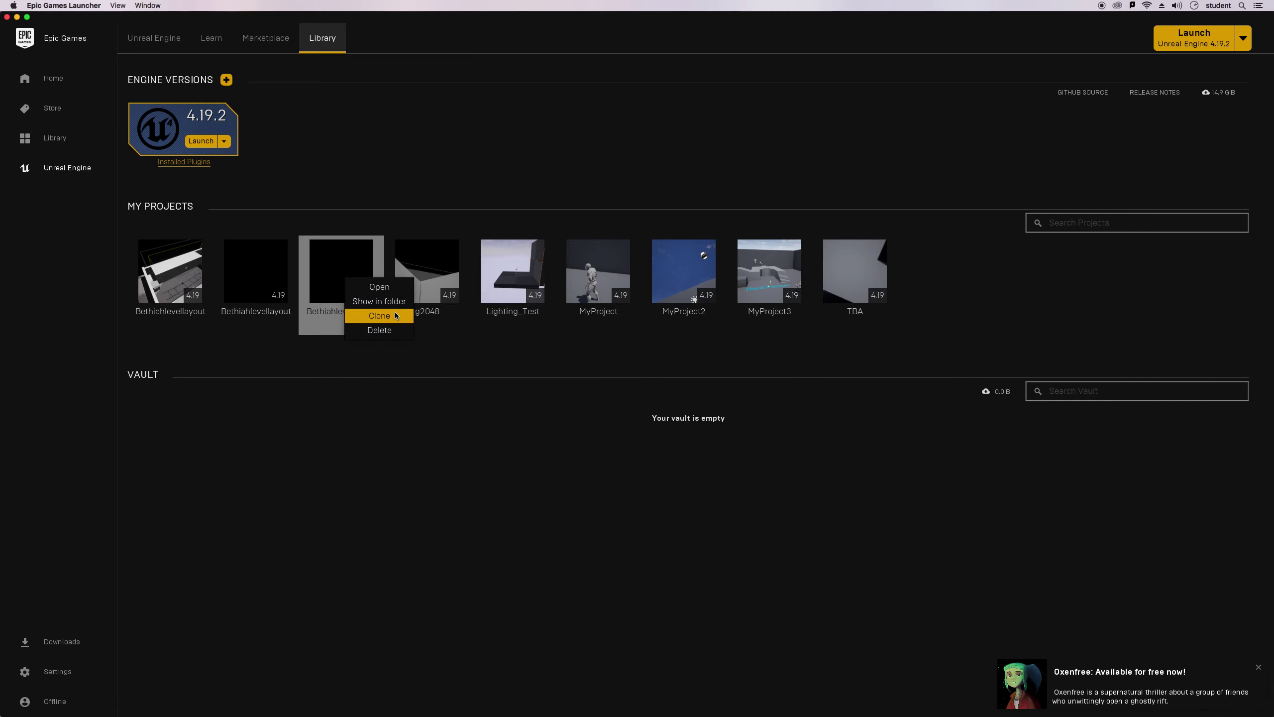
pyautogui.click(381, 301)
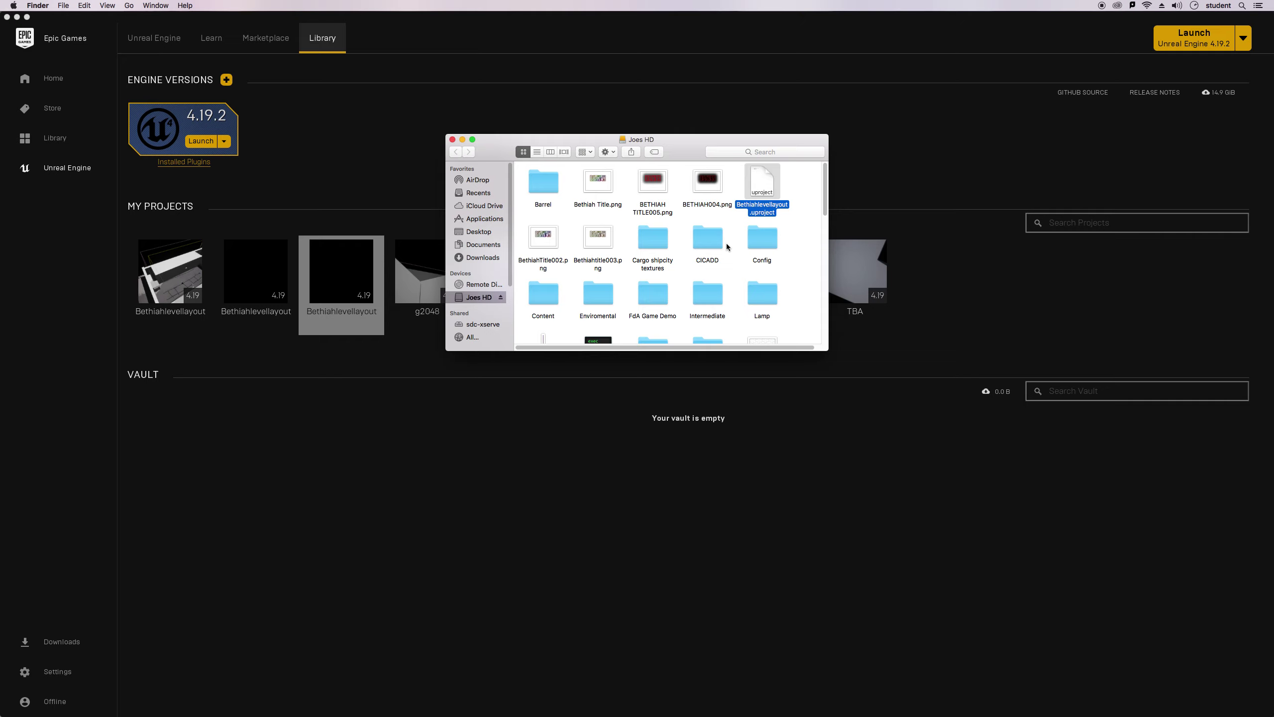
pyautogui.scroll(-2, 752, 249)
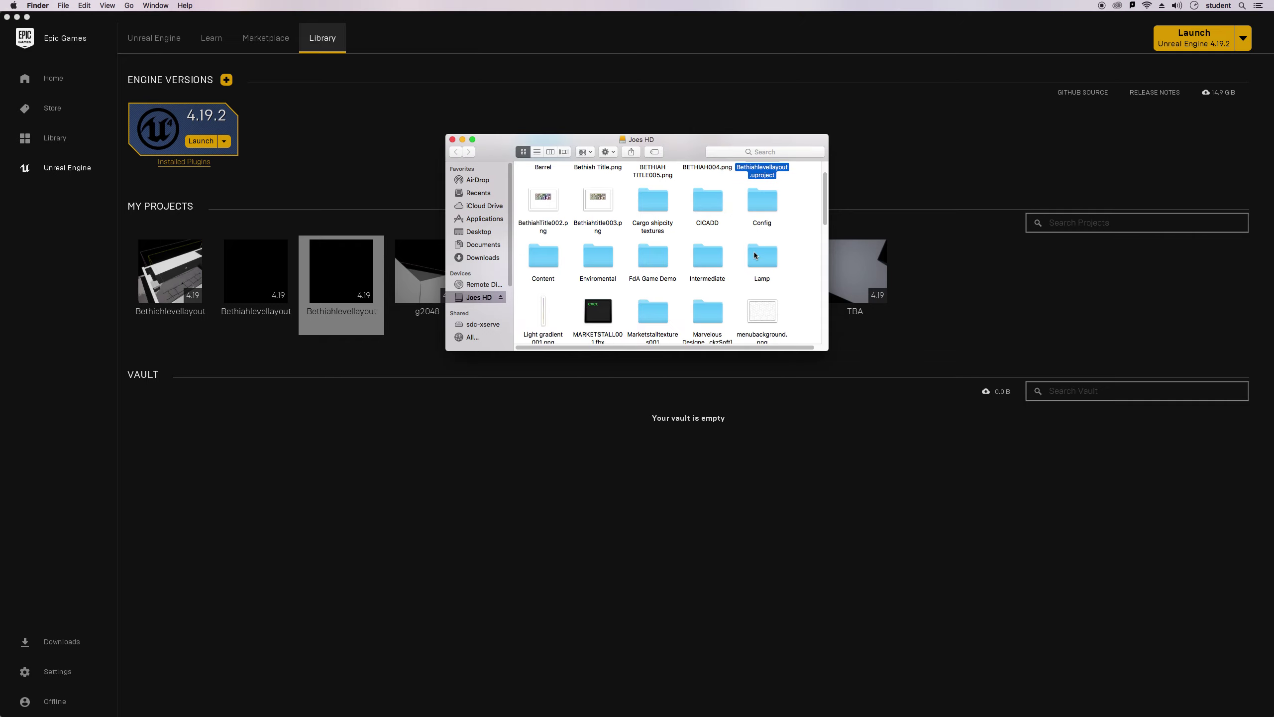